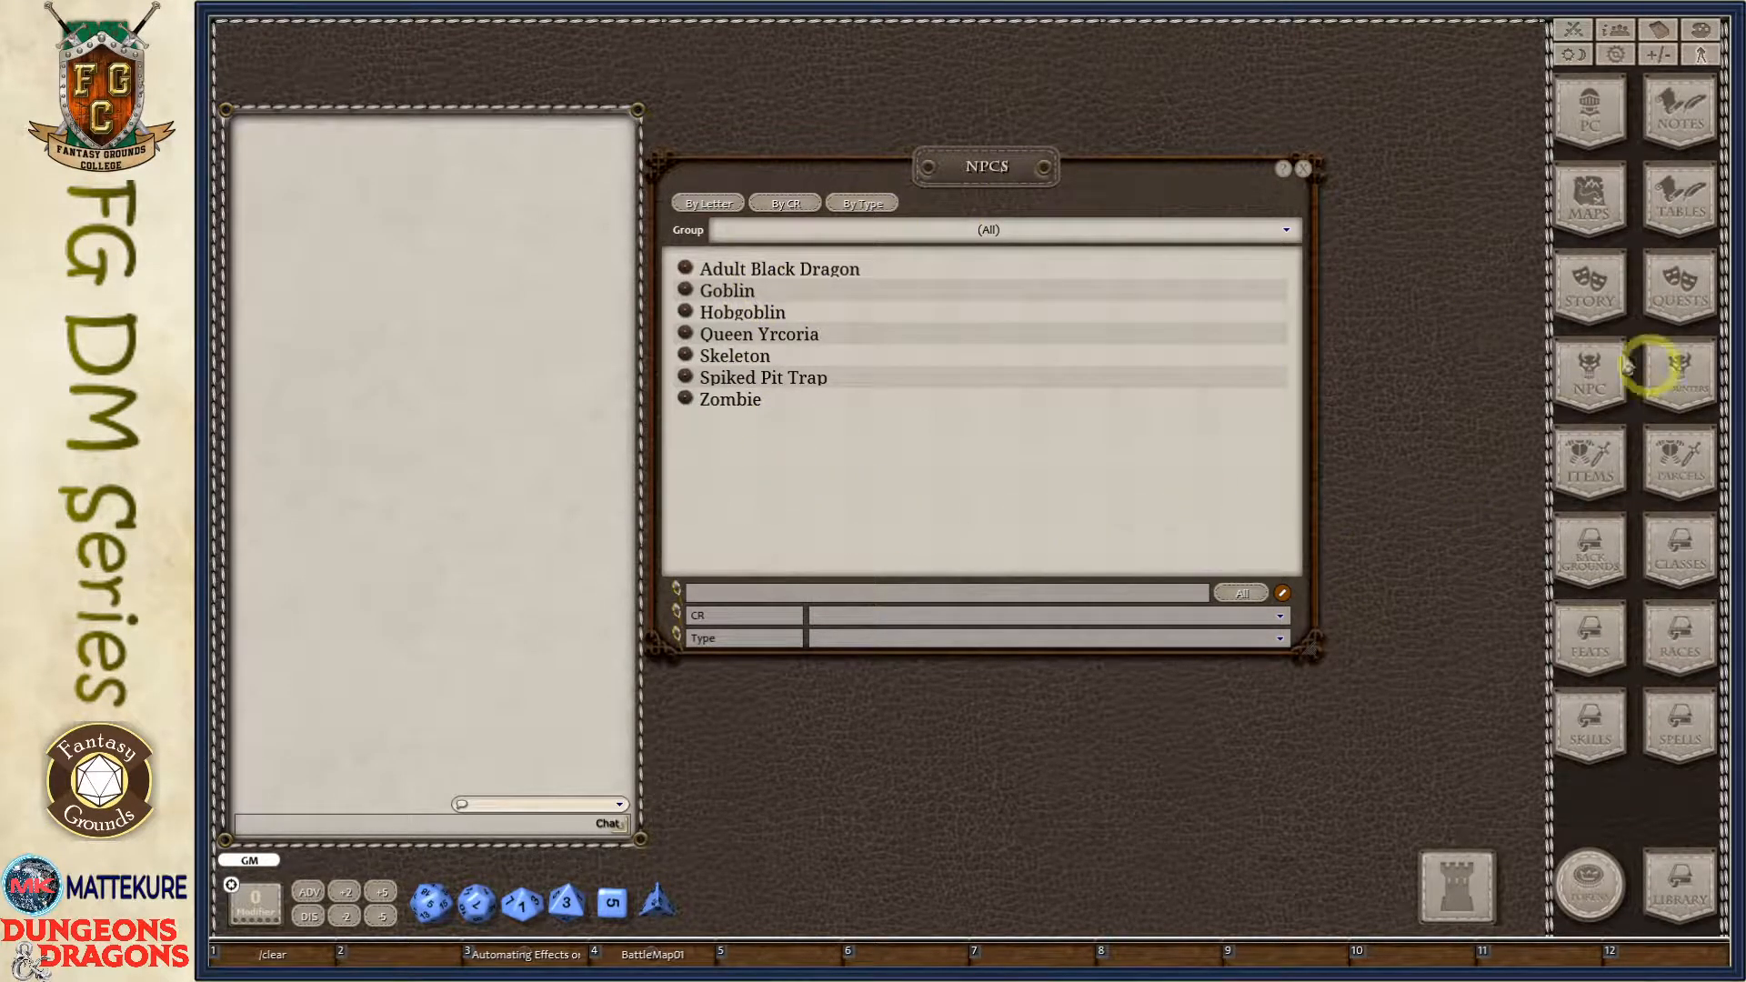
Duplicate the Goblin record in the NPC list.
left_click(1599, 375)
left_click(1599, 375)
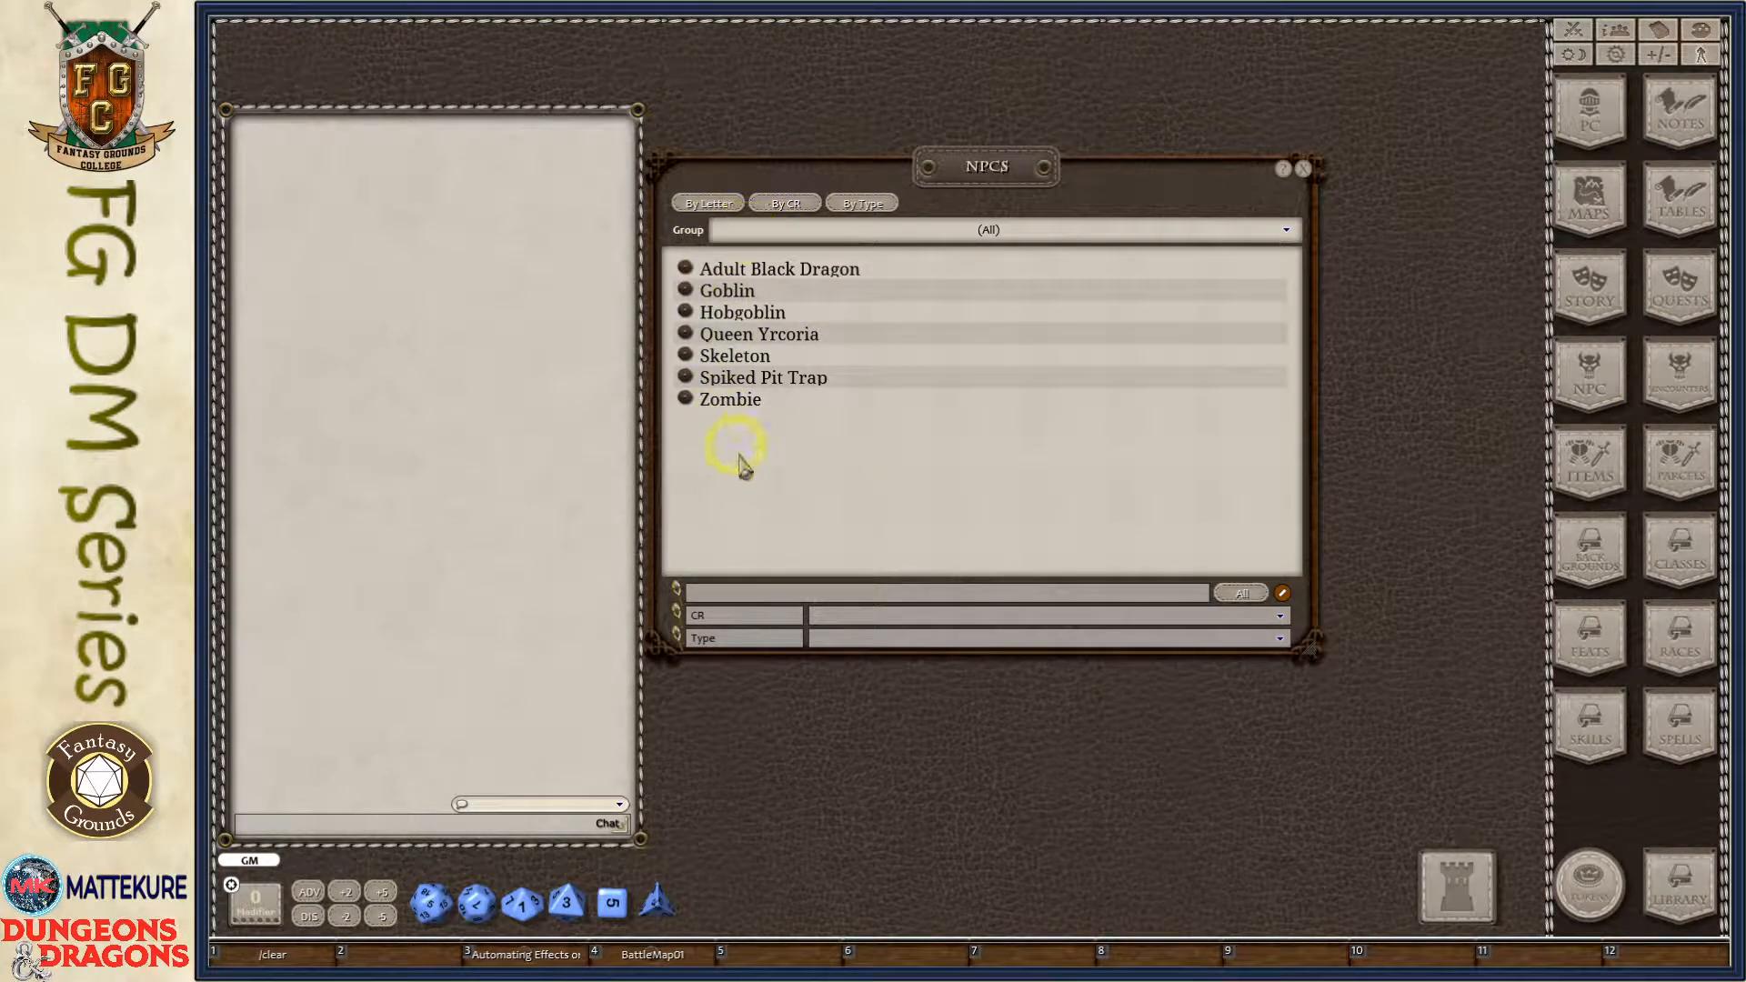
left_click_drag(1022, 186, 1063, 181)
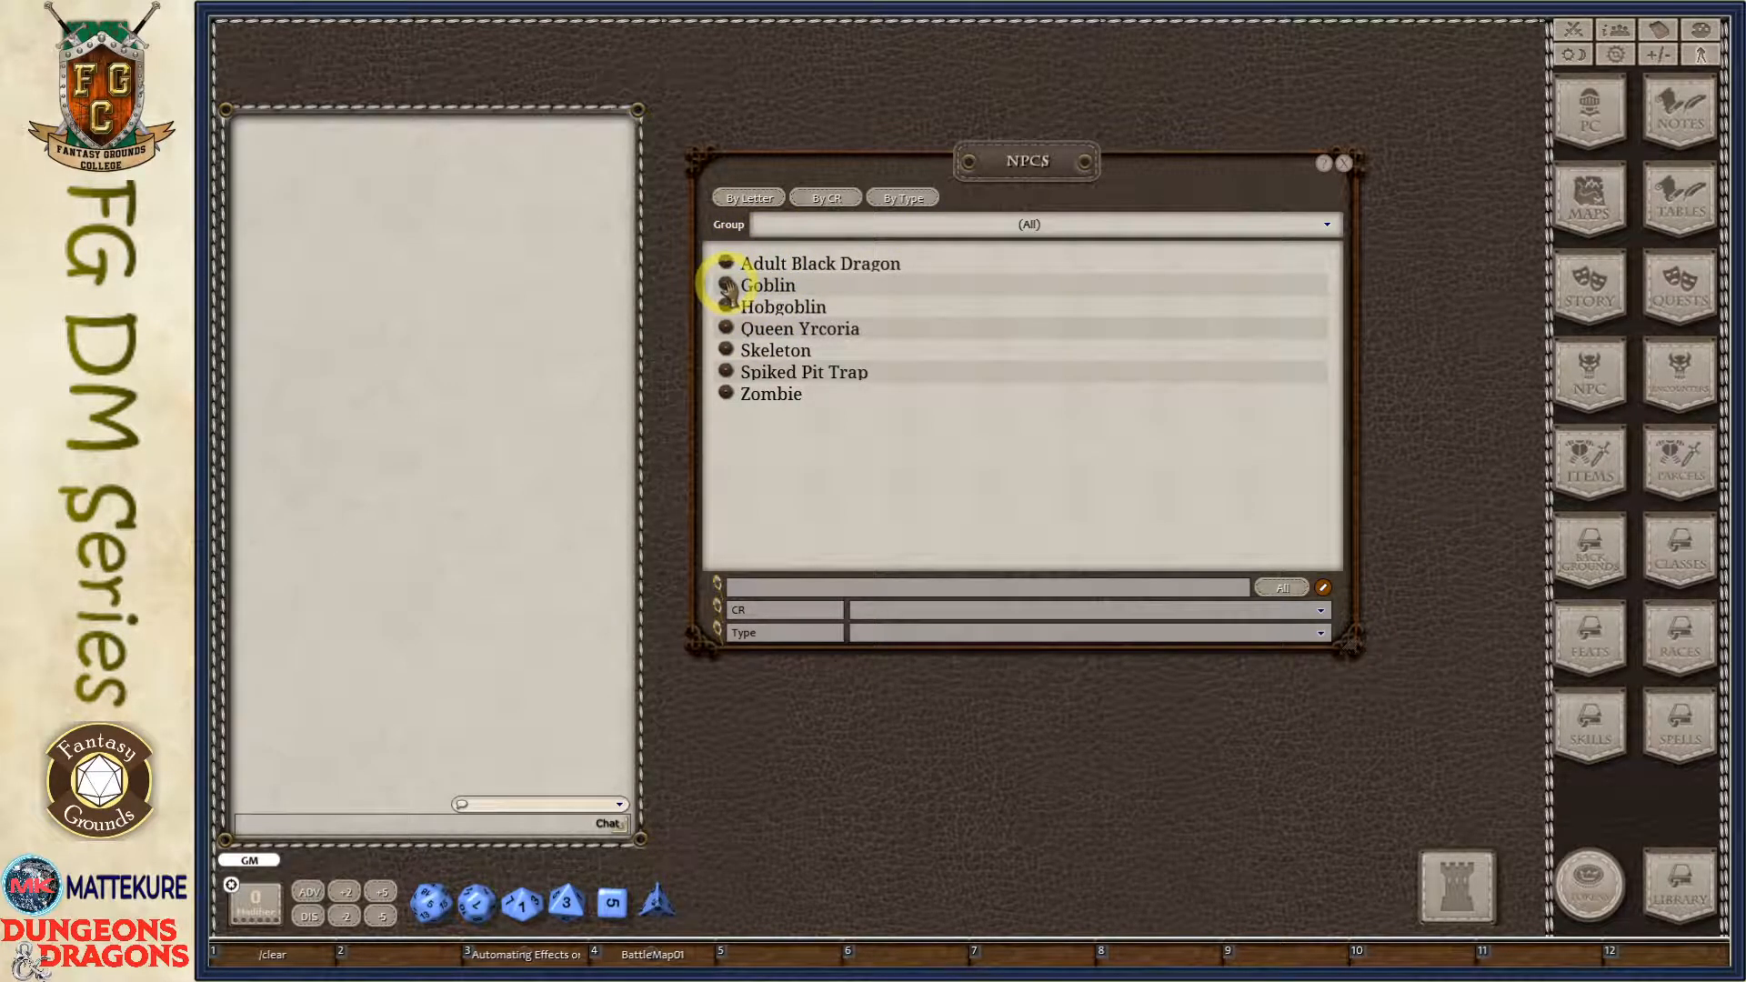
left_click_drag(728, 288, 819, 441)
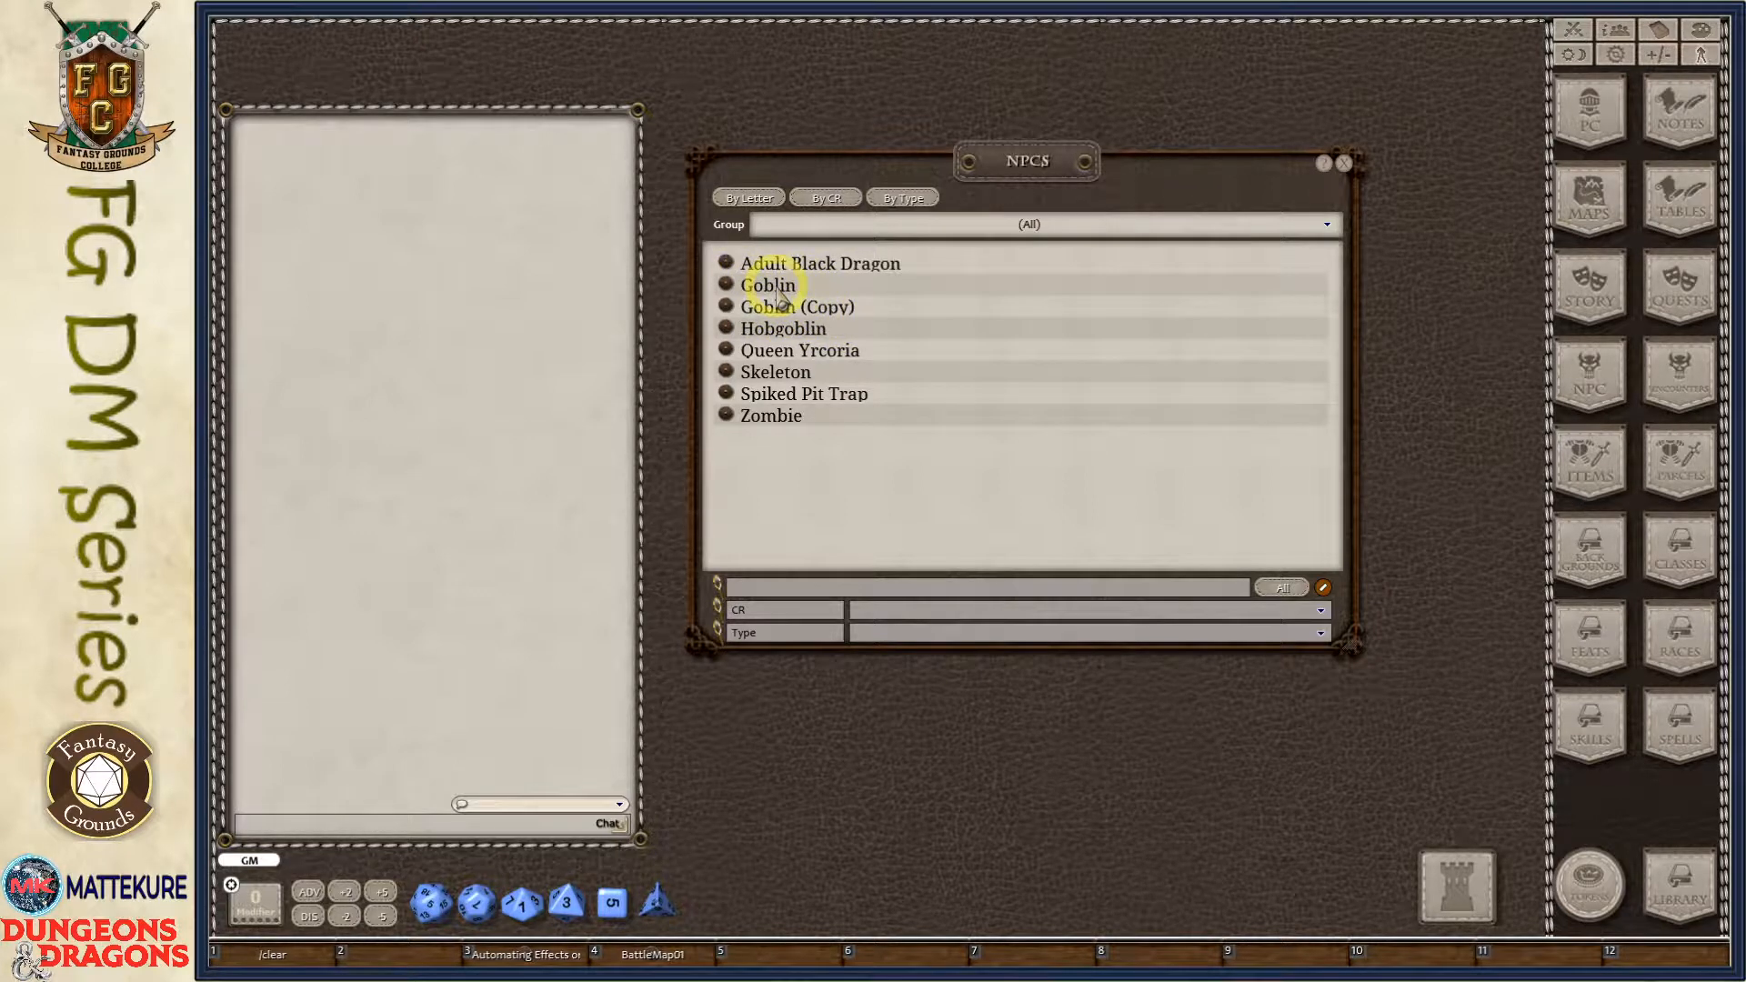
Open the copied goblin record, unlock it for editing and rename it Goblin Custom.
left_click(726, 307)
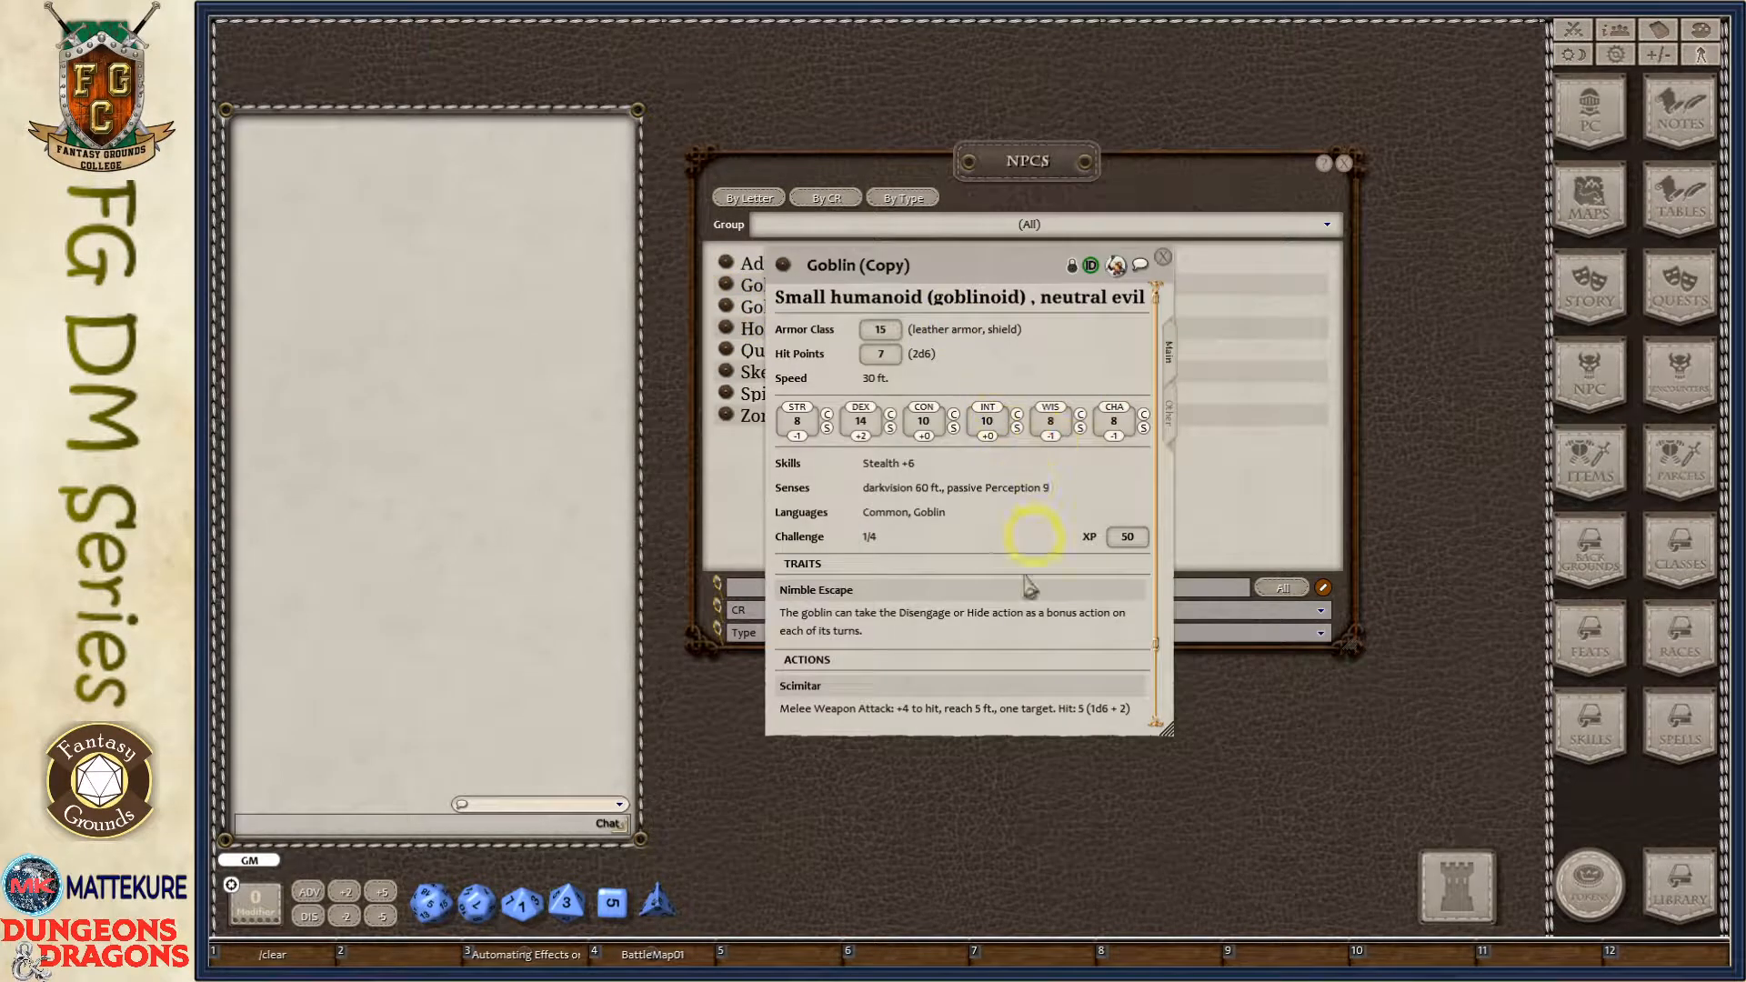
left_click(1073, 264)
left_click_drag(862, 267, 995, 273)
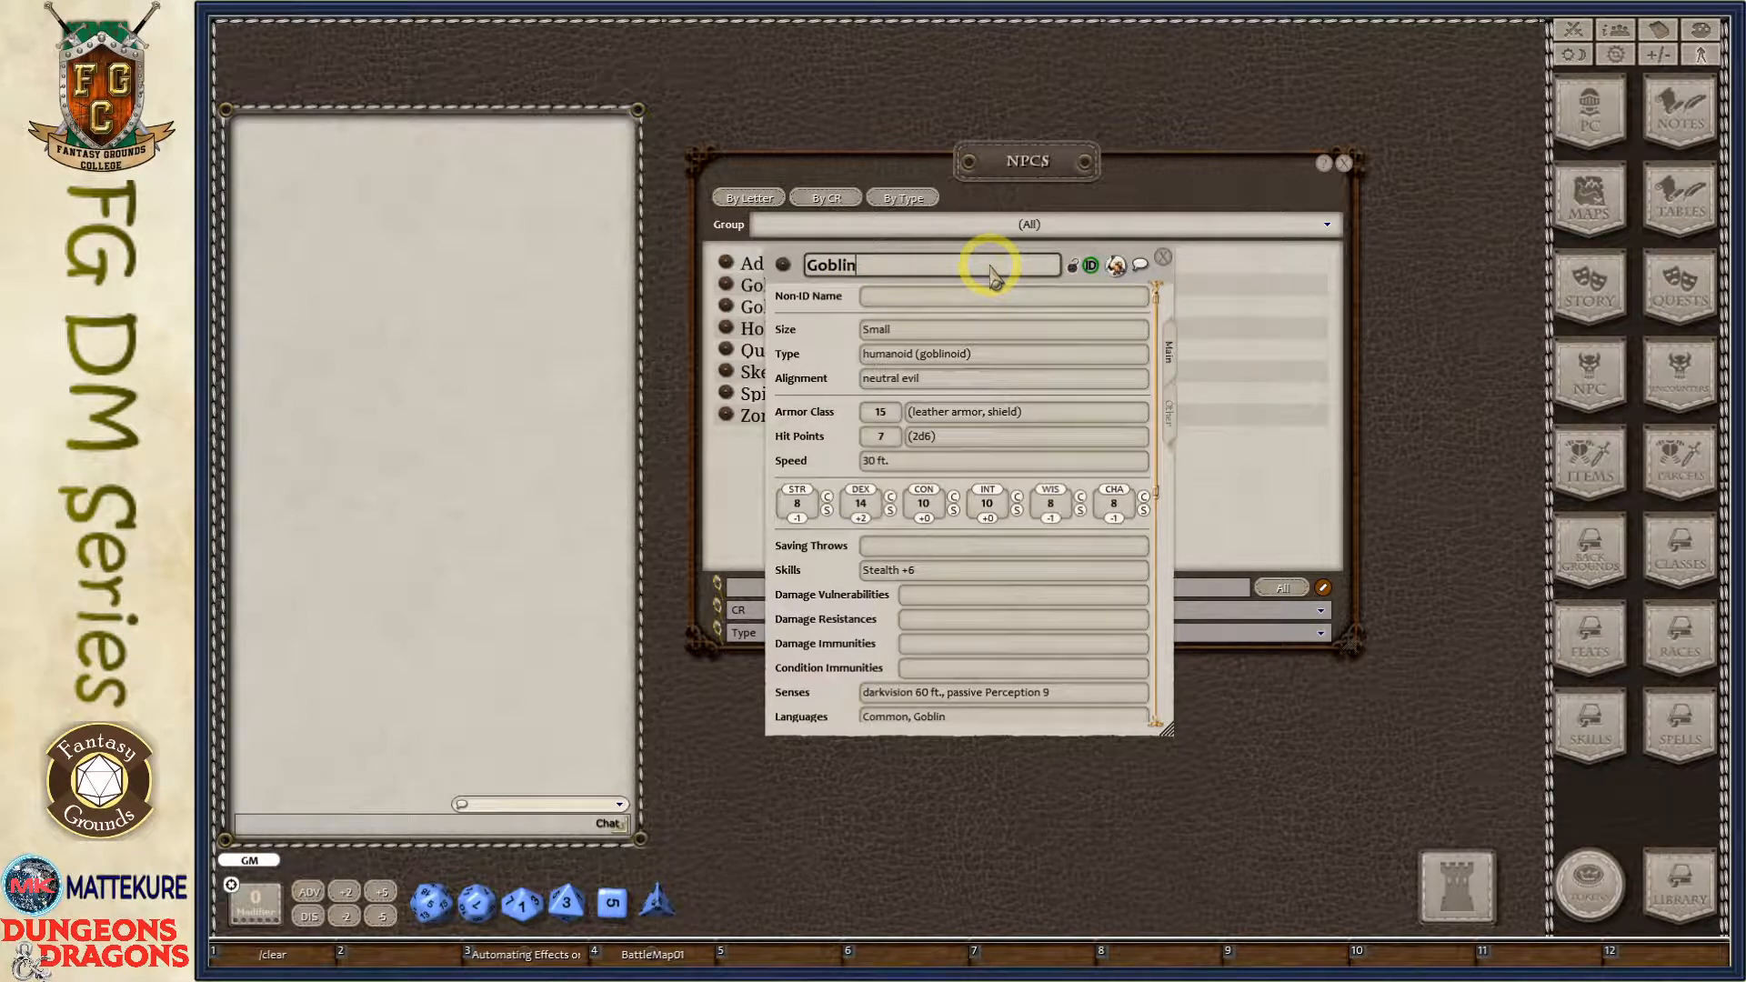
type("Custom")
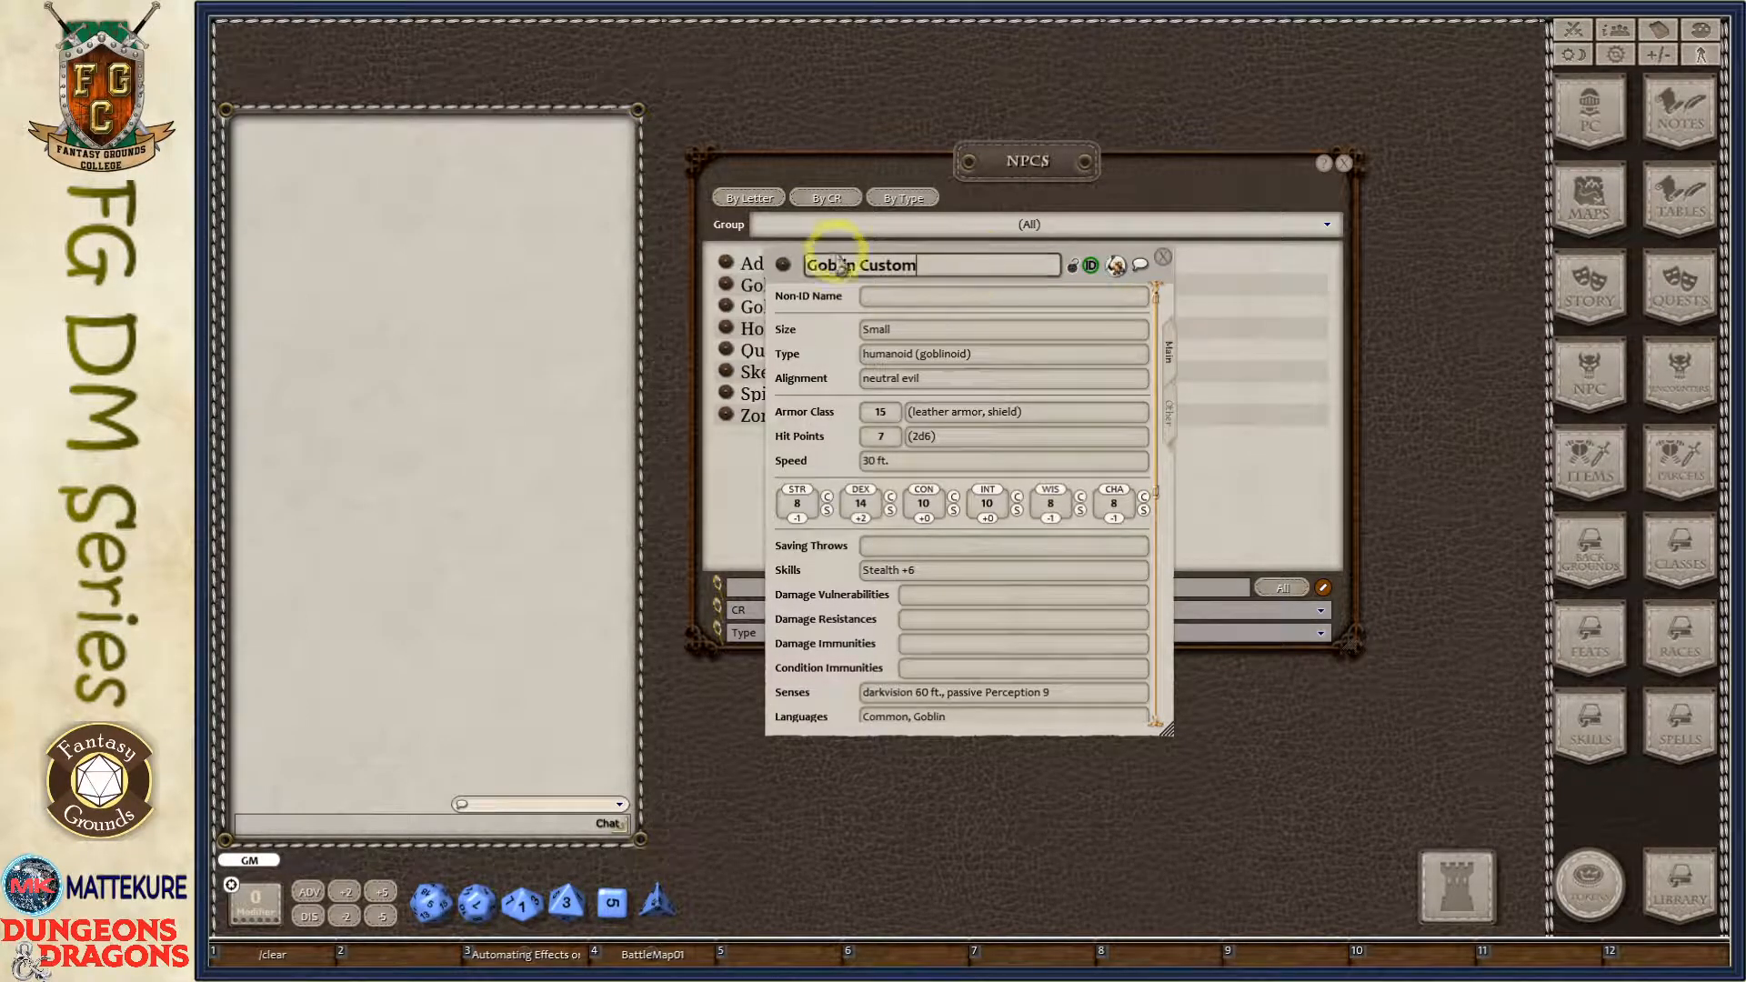
Enlarge the Goblin Custom sheet and review its editable statistics, traits, actions and spell sections.
left_click_drag(777, 357, 789, 149)
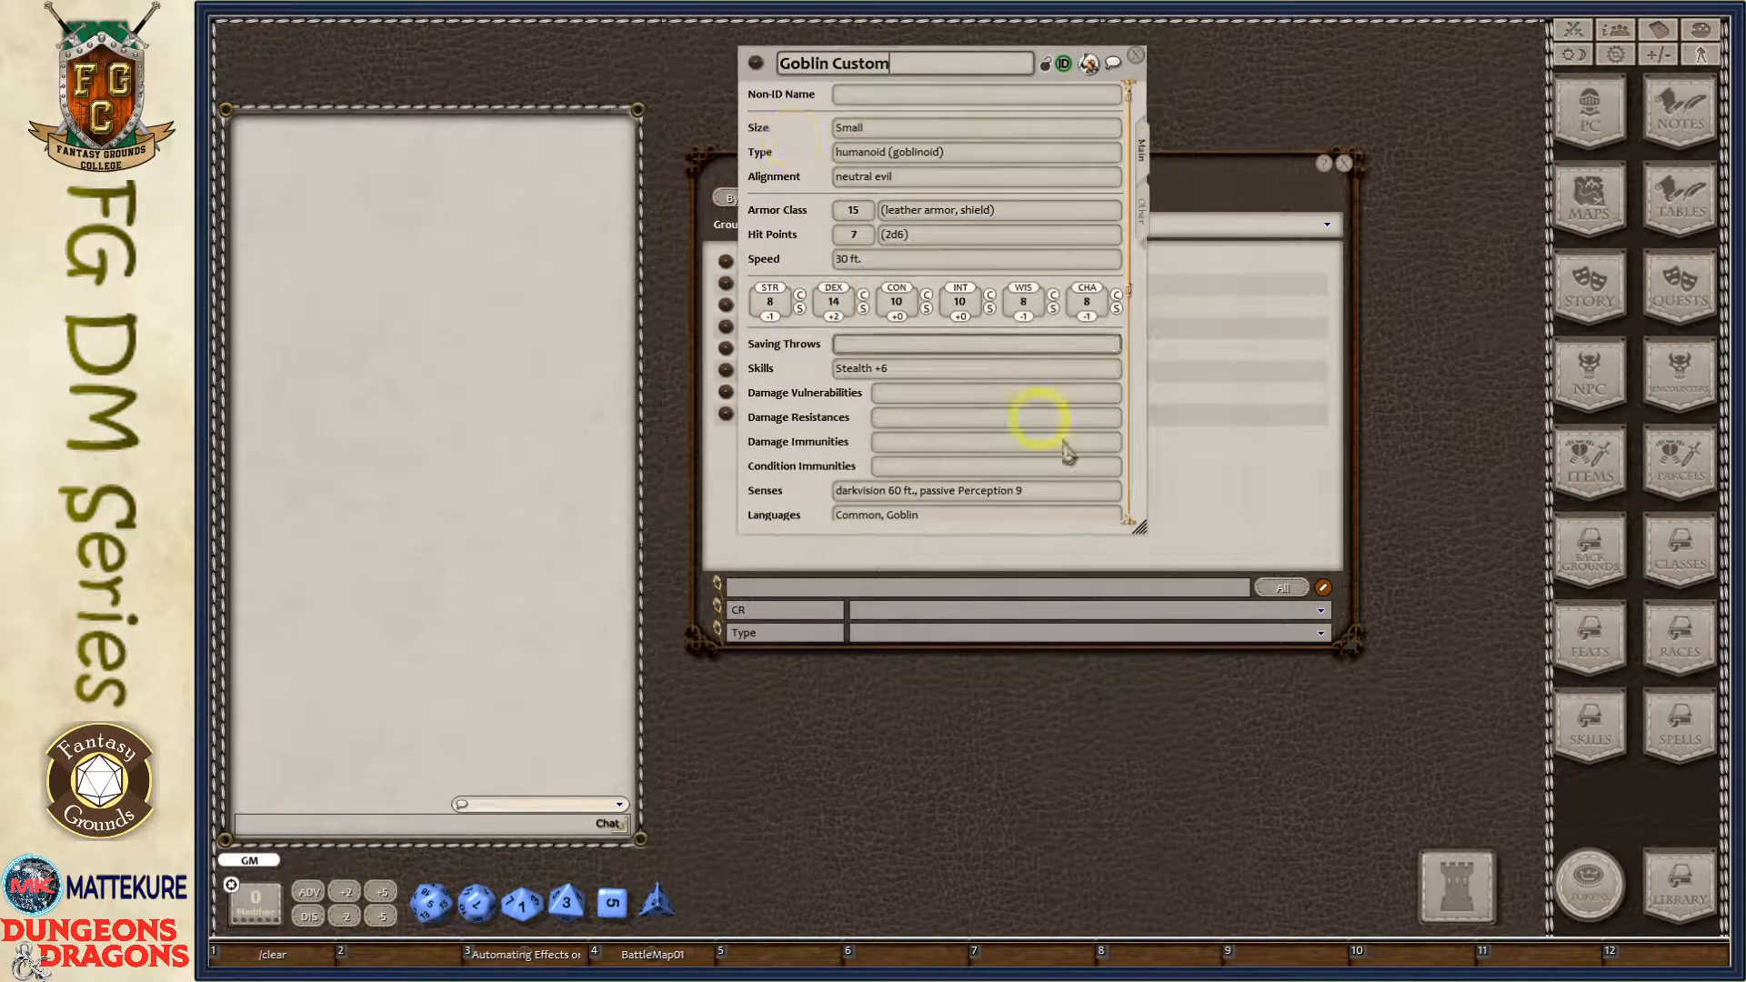
left_click_drag(1144, 527, 1482, 822)
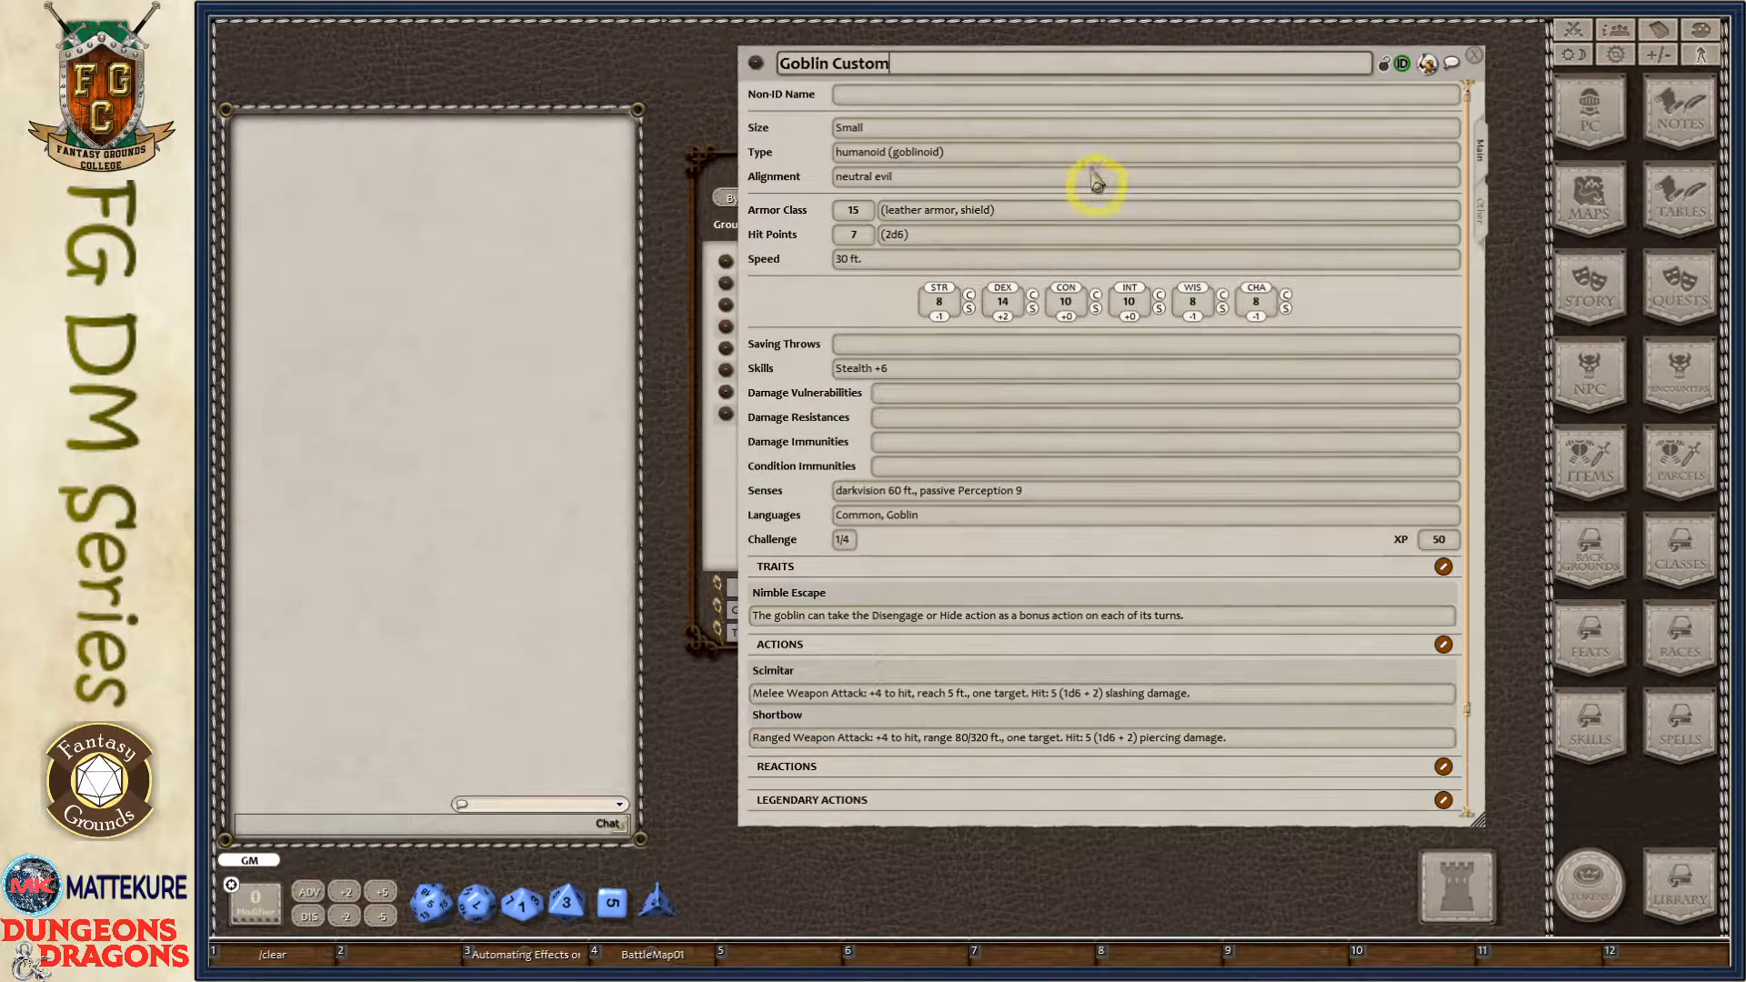
scroll(1443, 580, "down", 2)
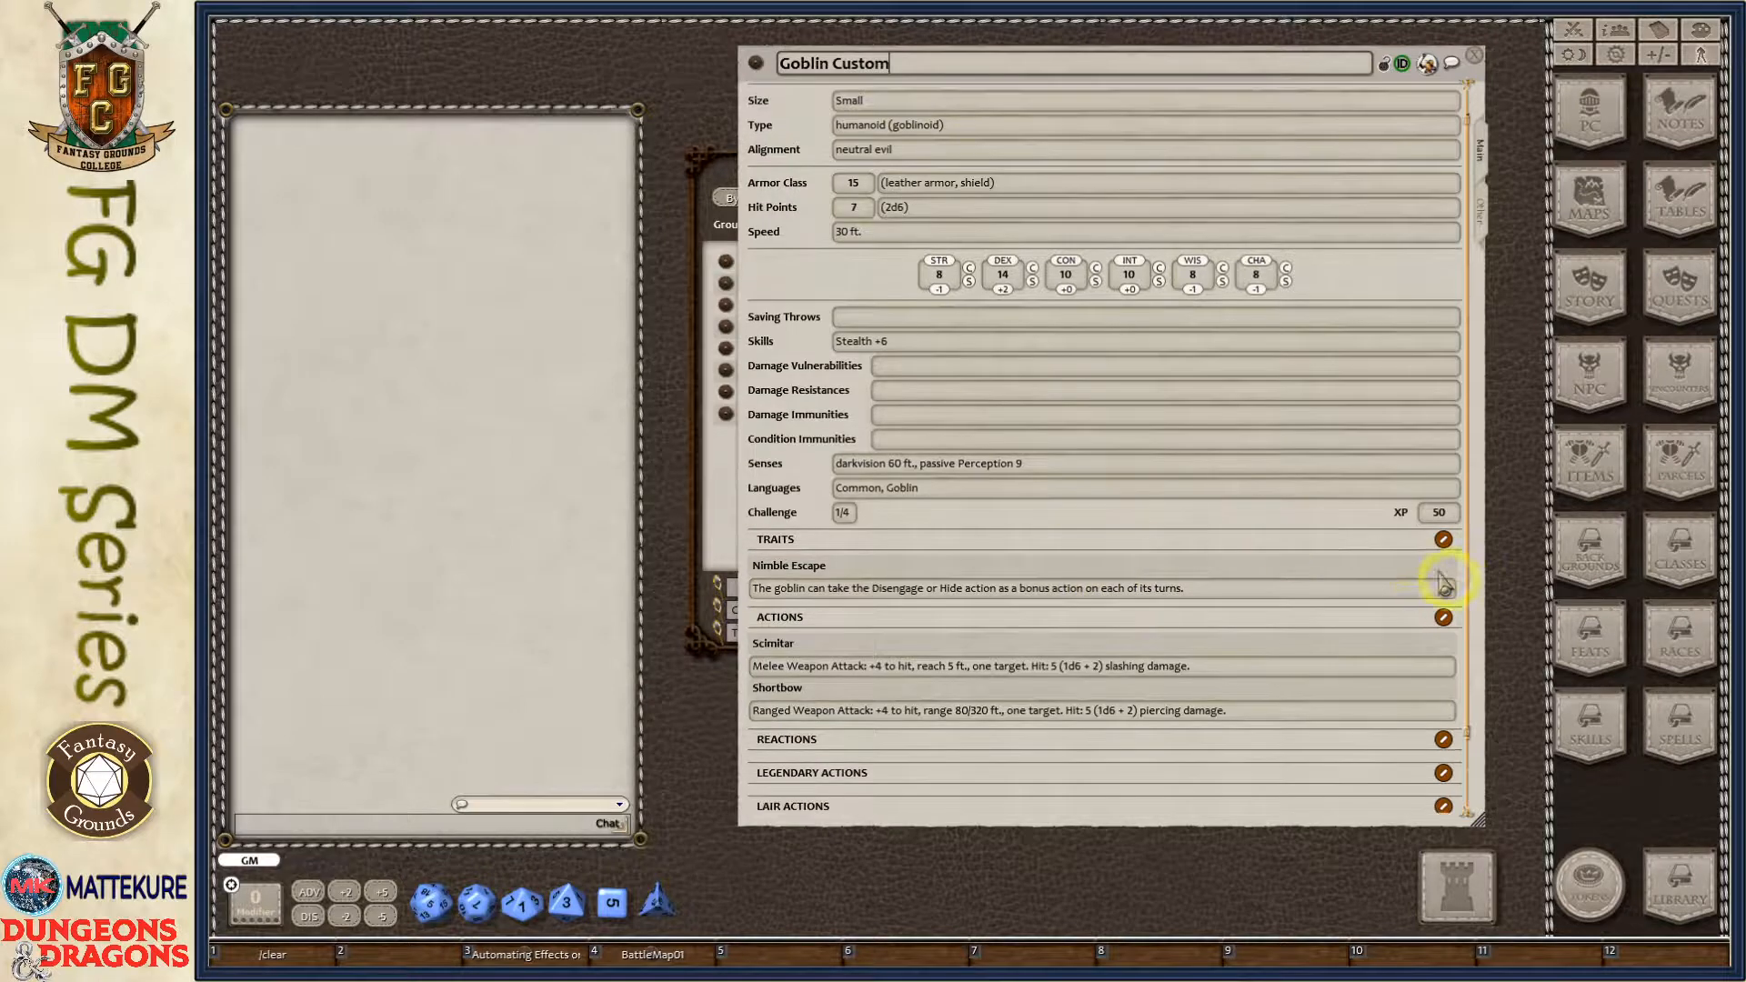
scroll(977, 306, "up", 2)
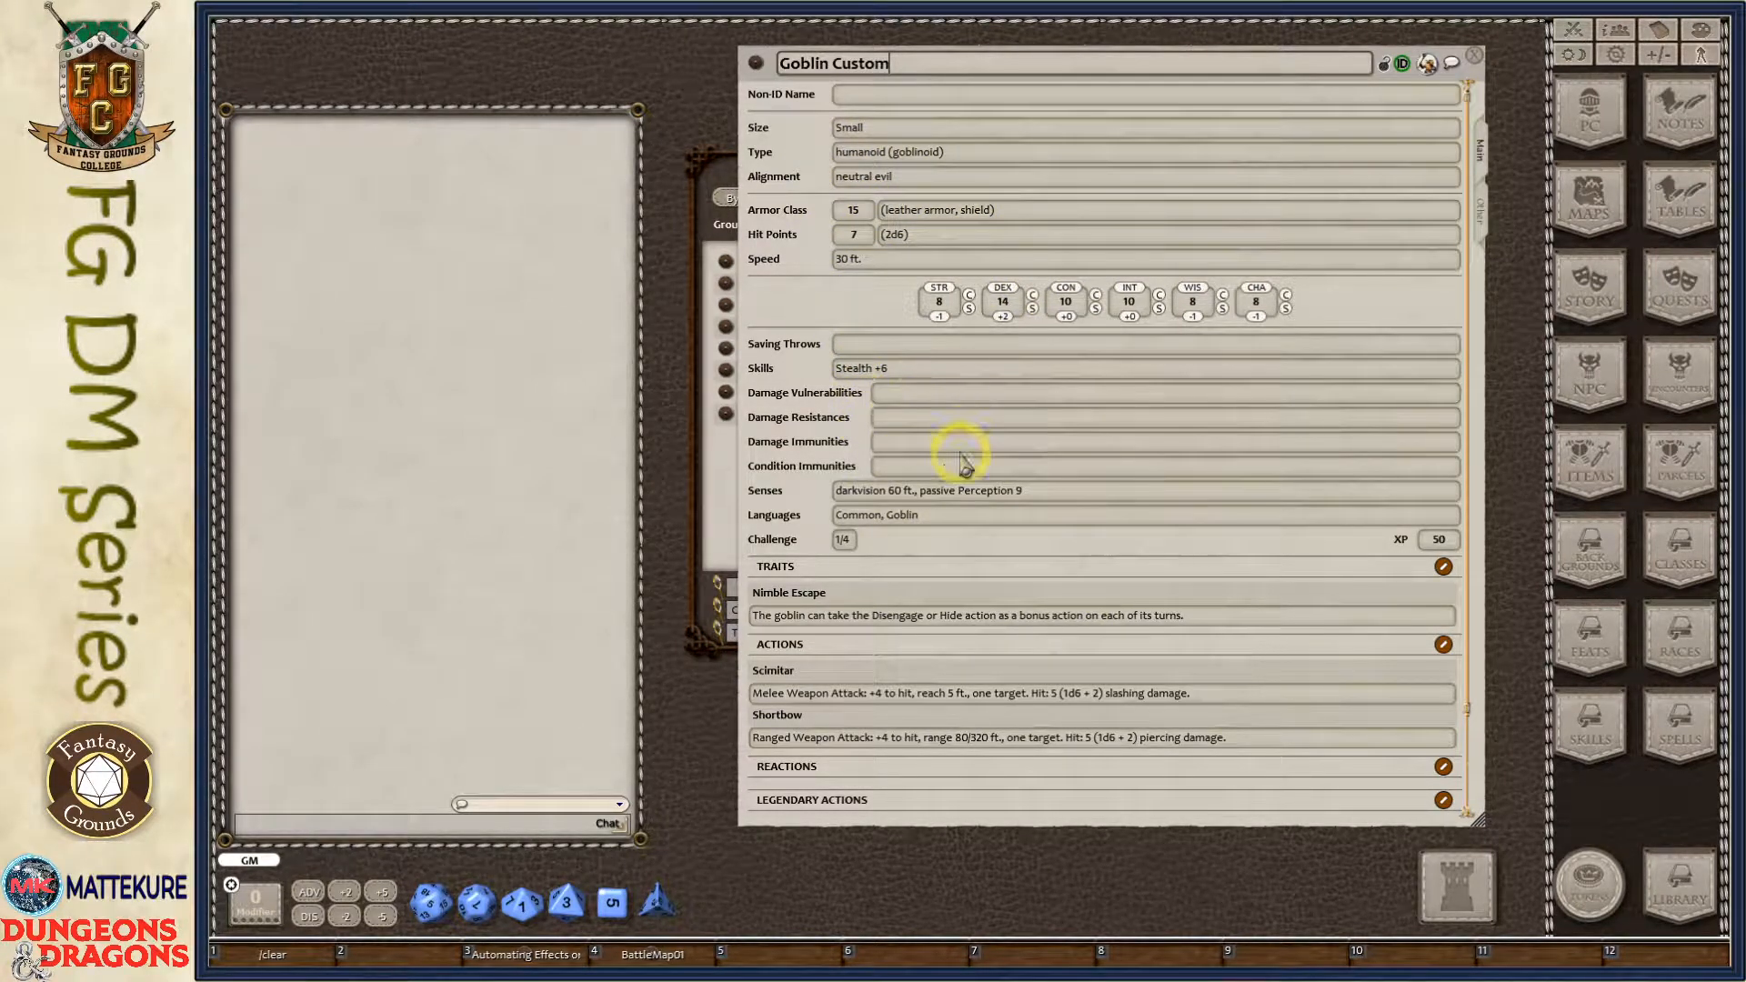
scroll(1043, 433, "down", 3)
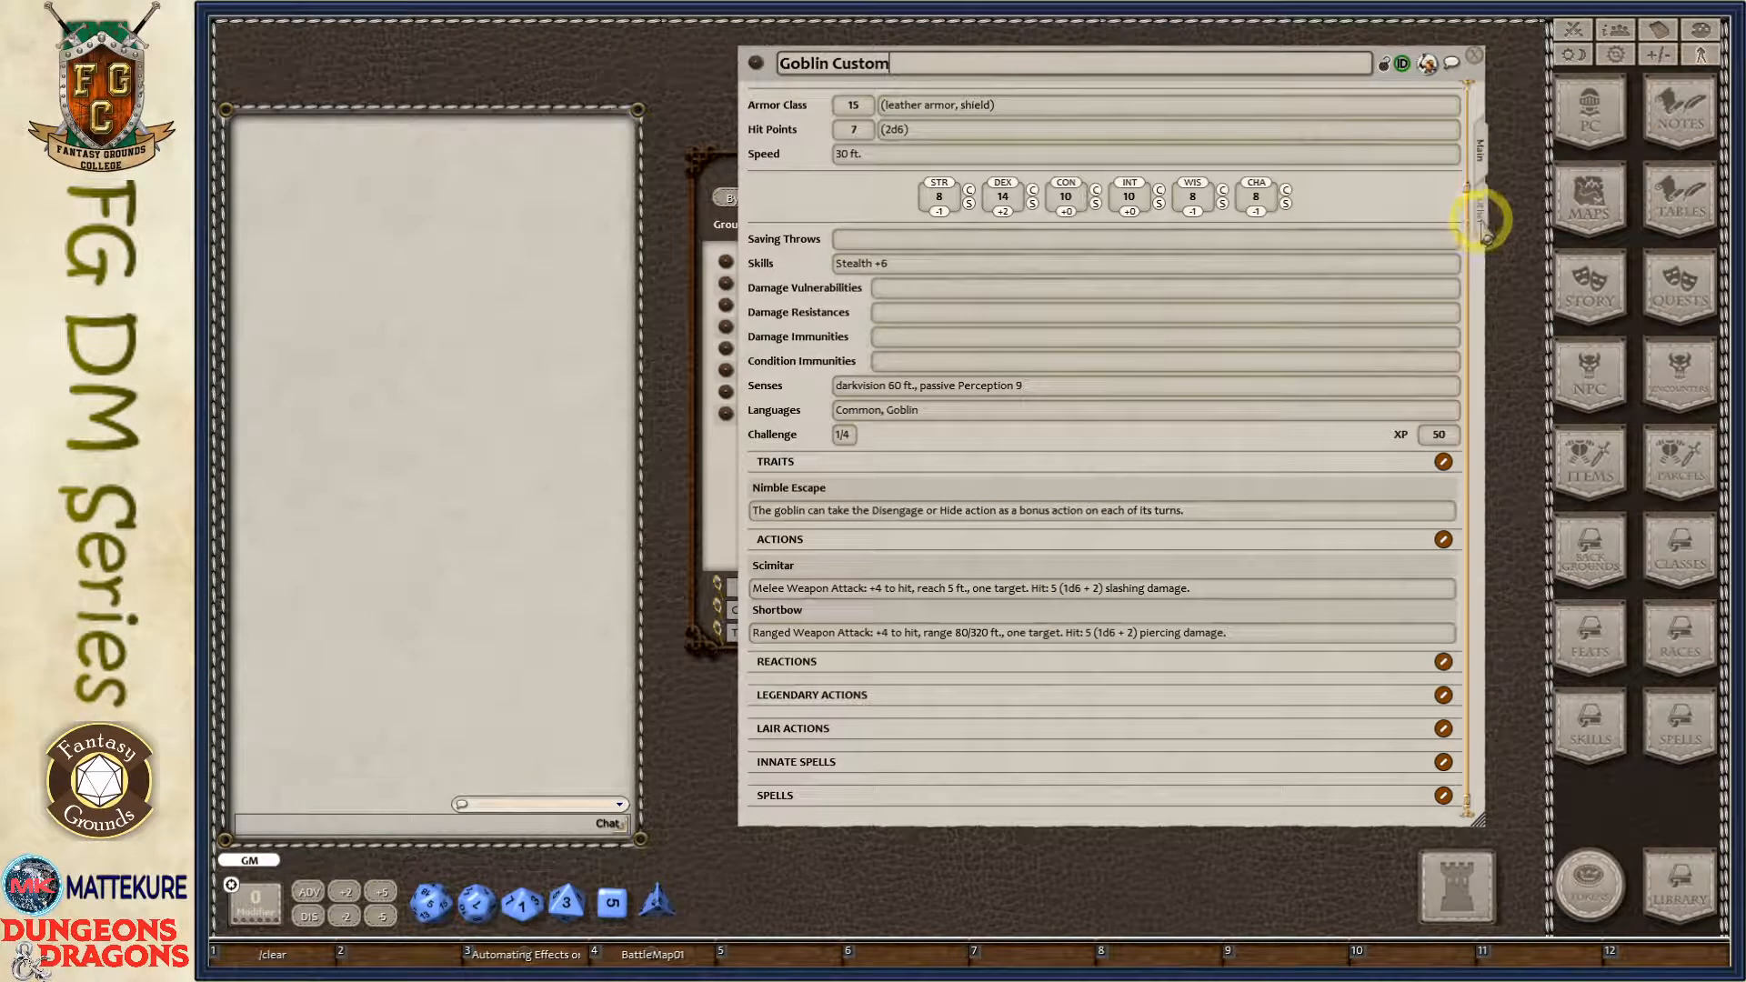
Review Goblin Custom's descriptive text and try to open its linked Goblin image.
left_click(1482, 223)
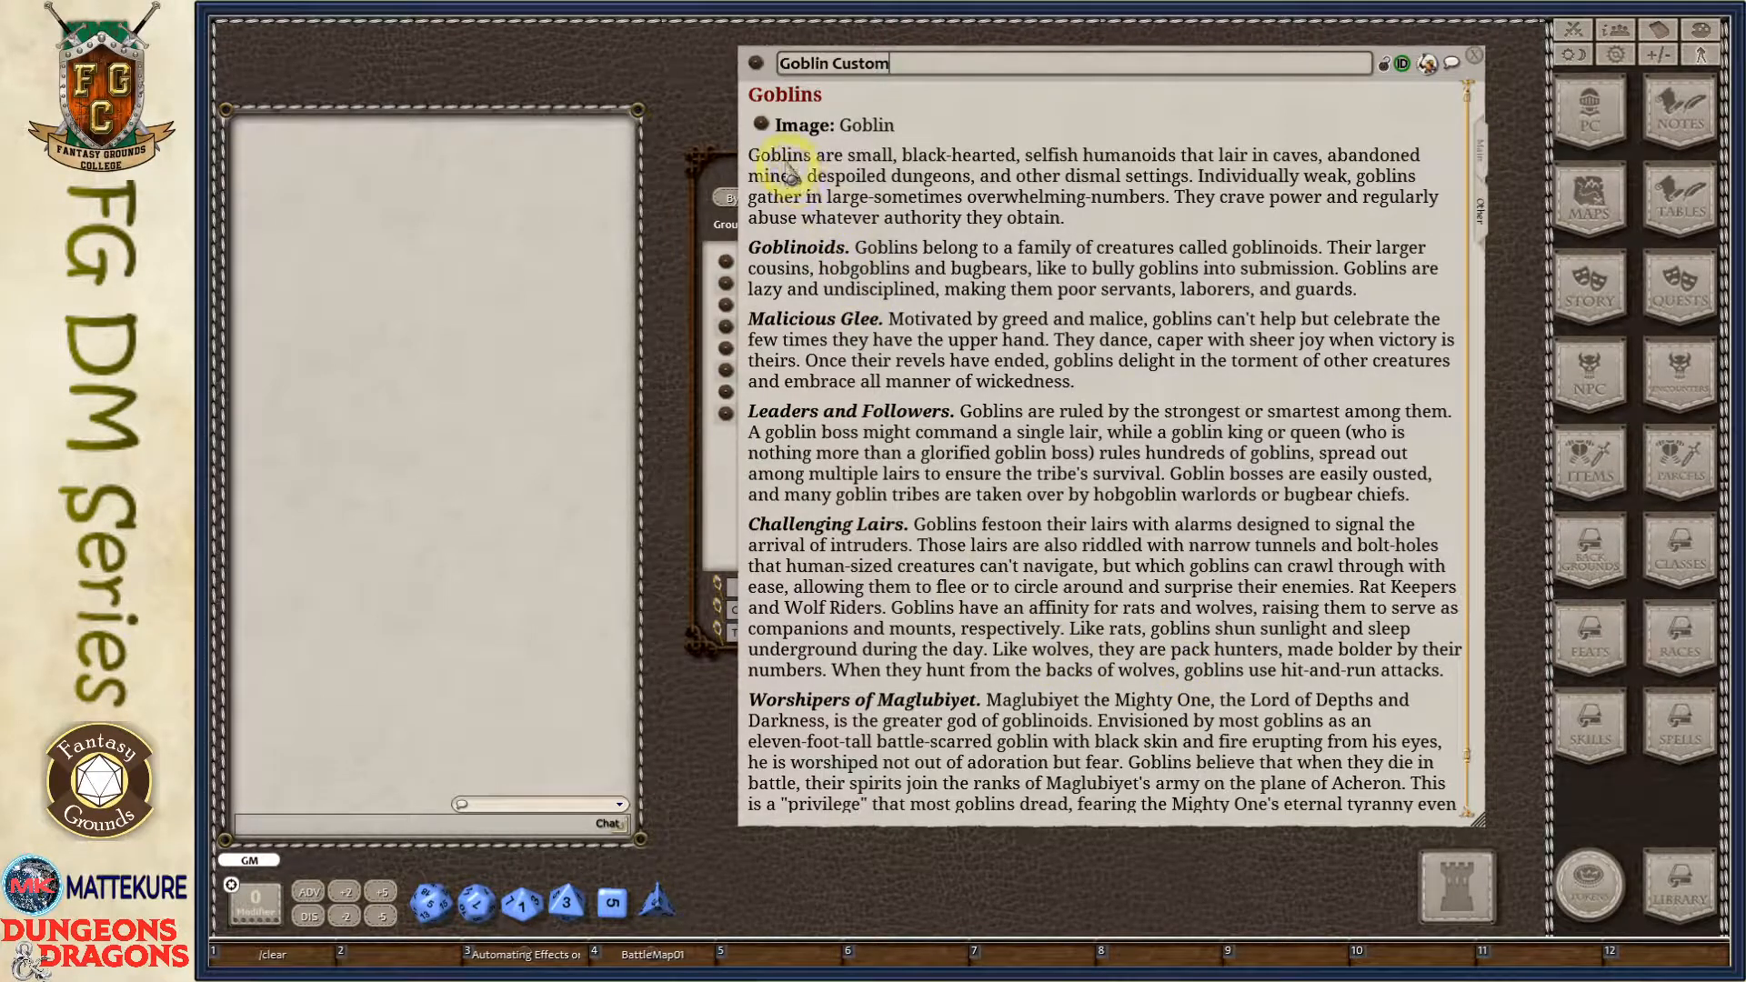
left_click(762, 125)
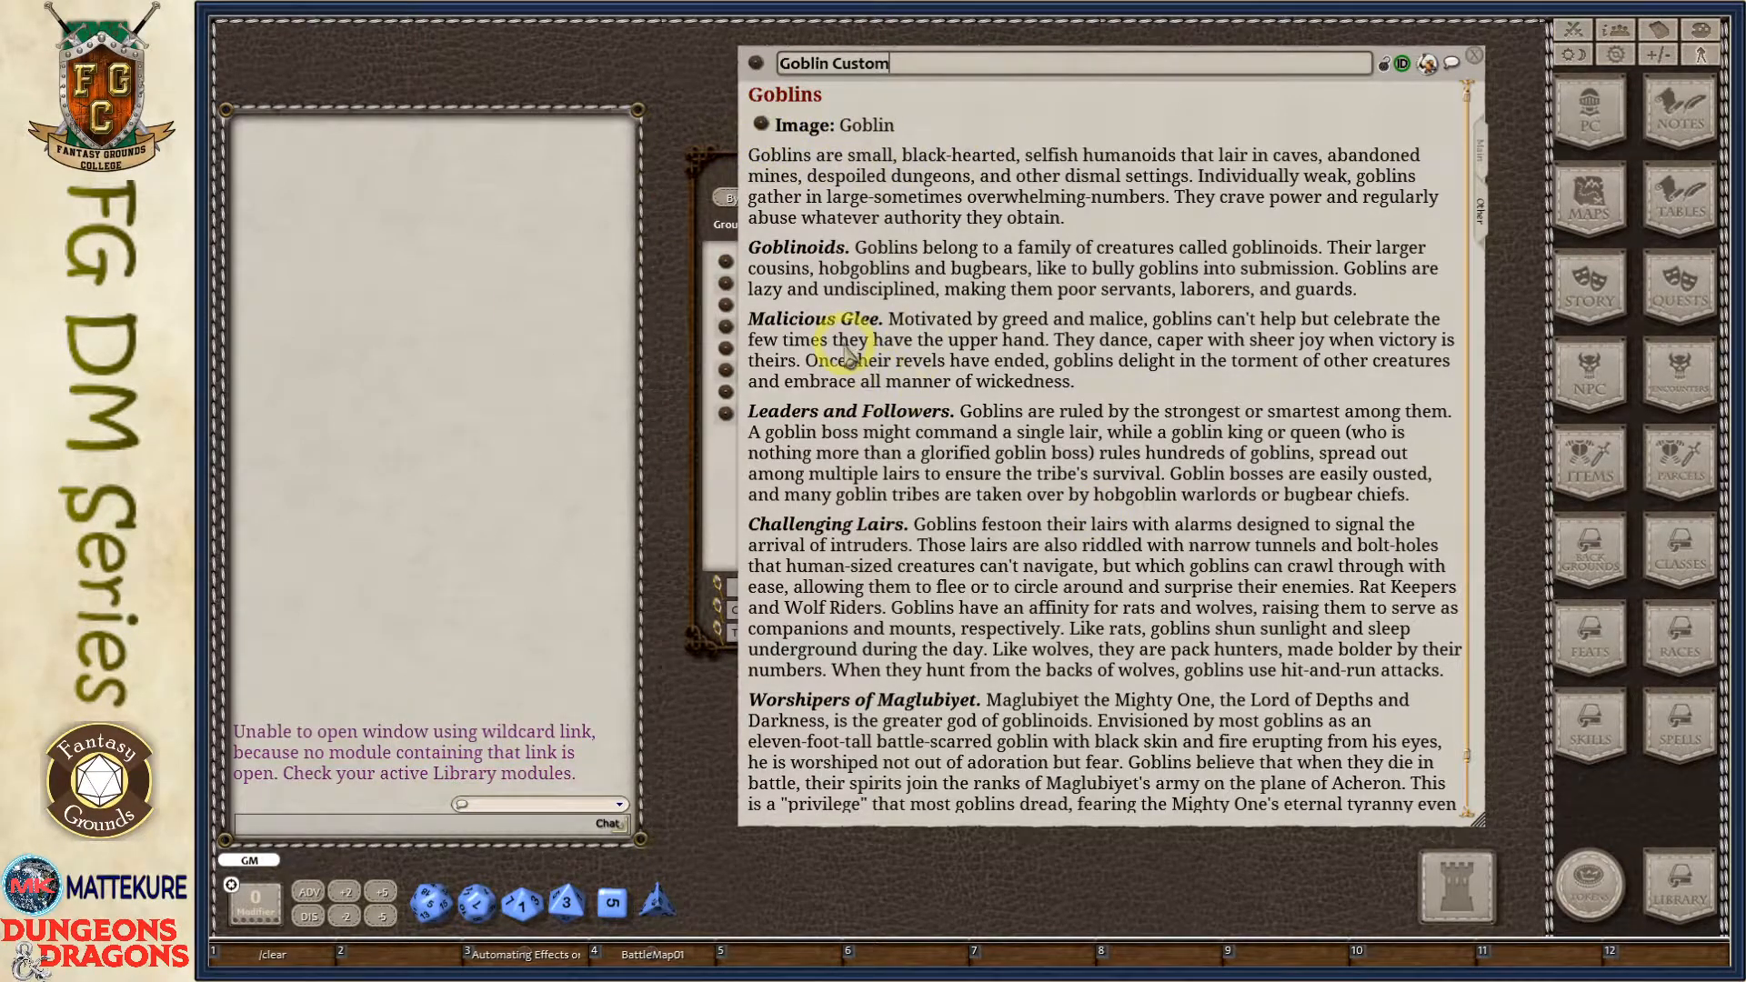
scroll(832, 328, "down", 1)
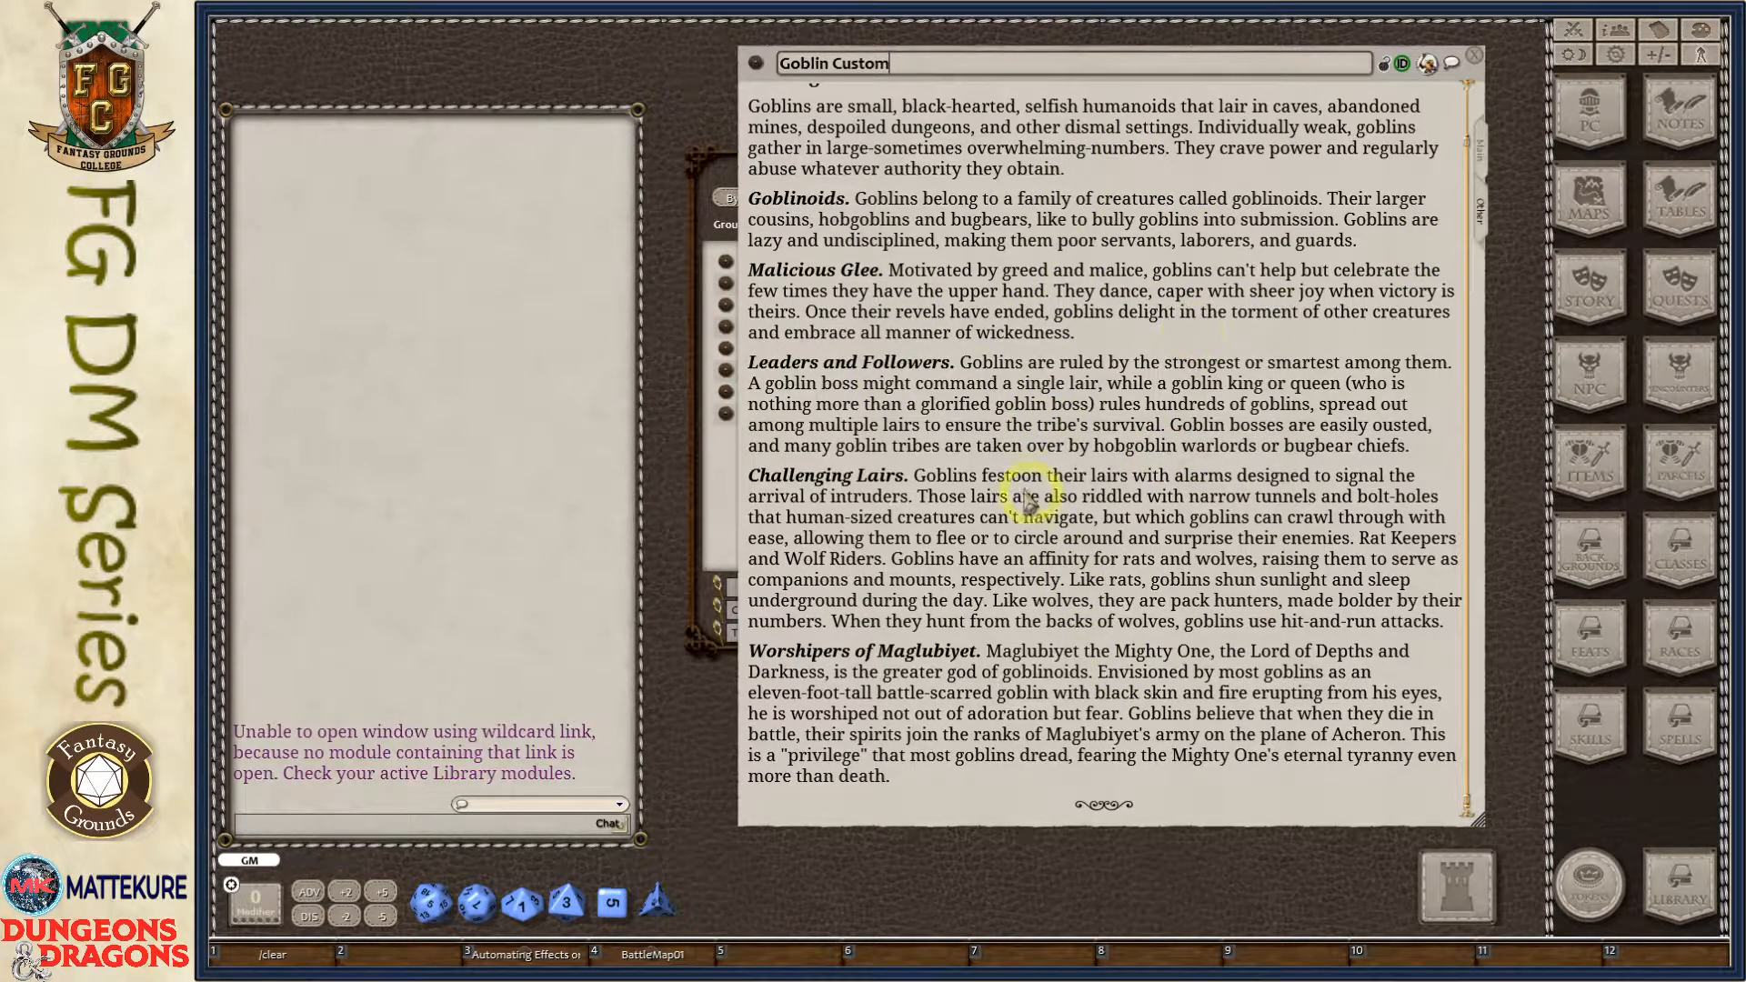
scroll(1023, 498, "up", 1)
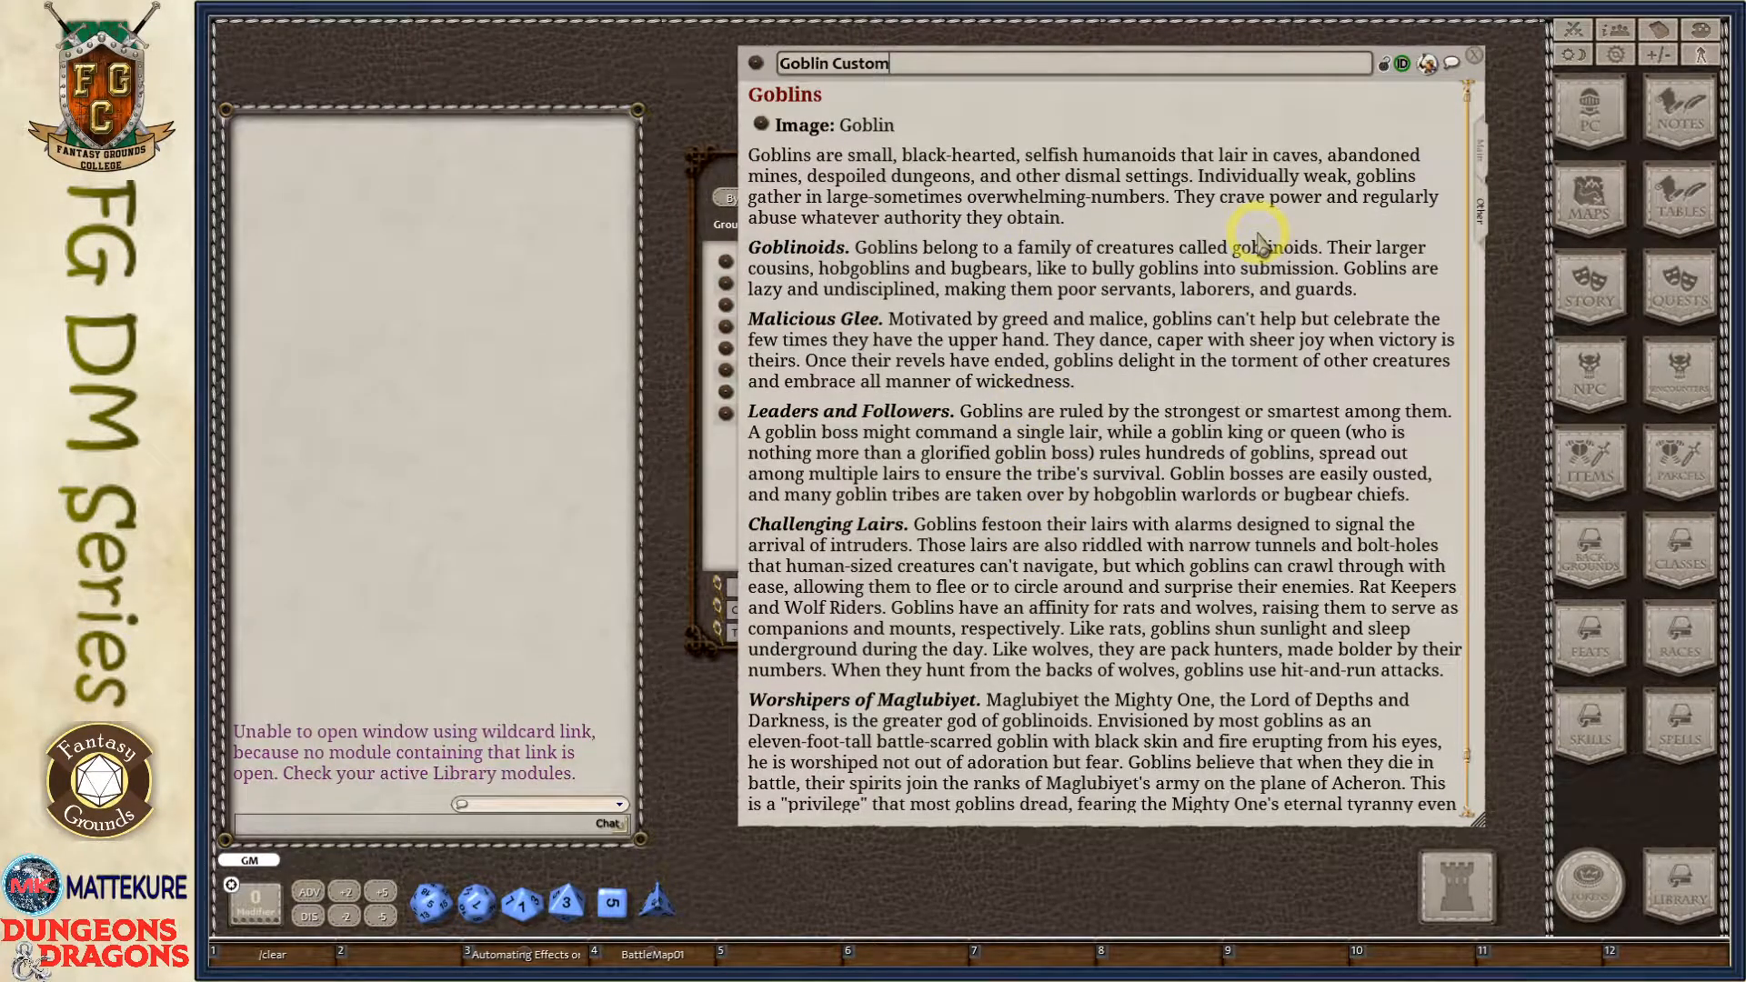
Return to Goblin Custom's main statistics, lock the record against editing and close it.
left_click(1481, 151)
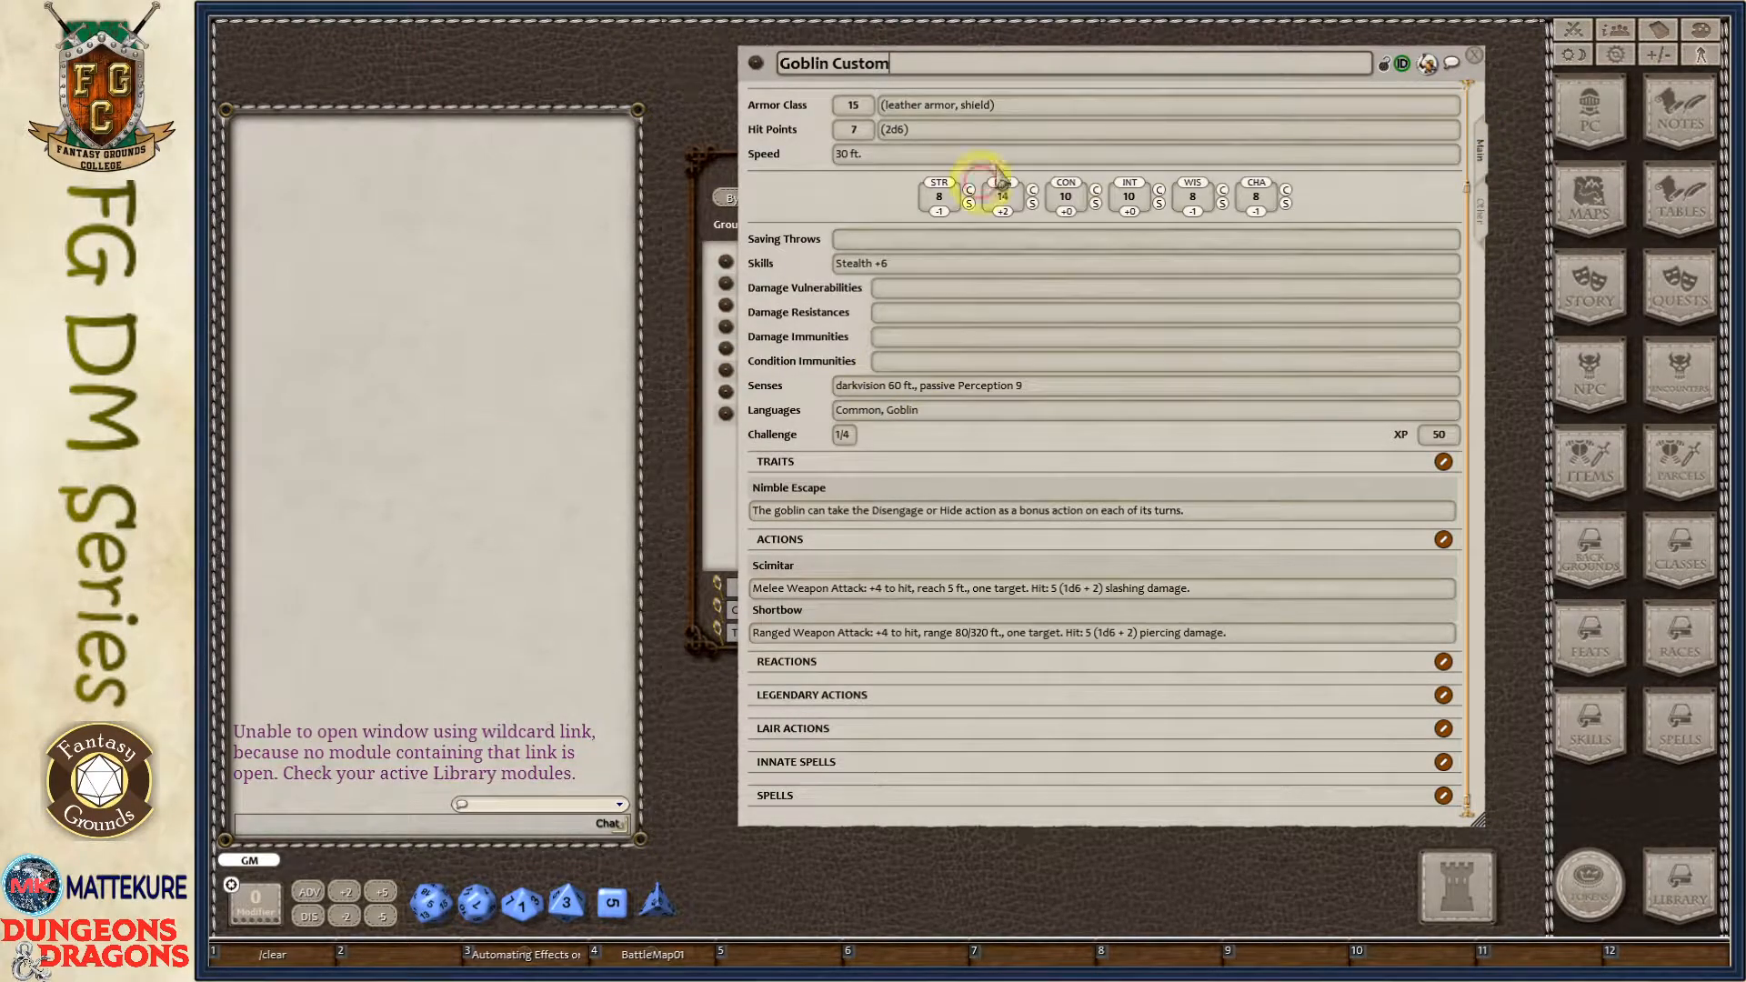
scroll(780, 215, "up", 3)
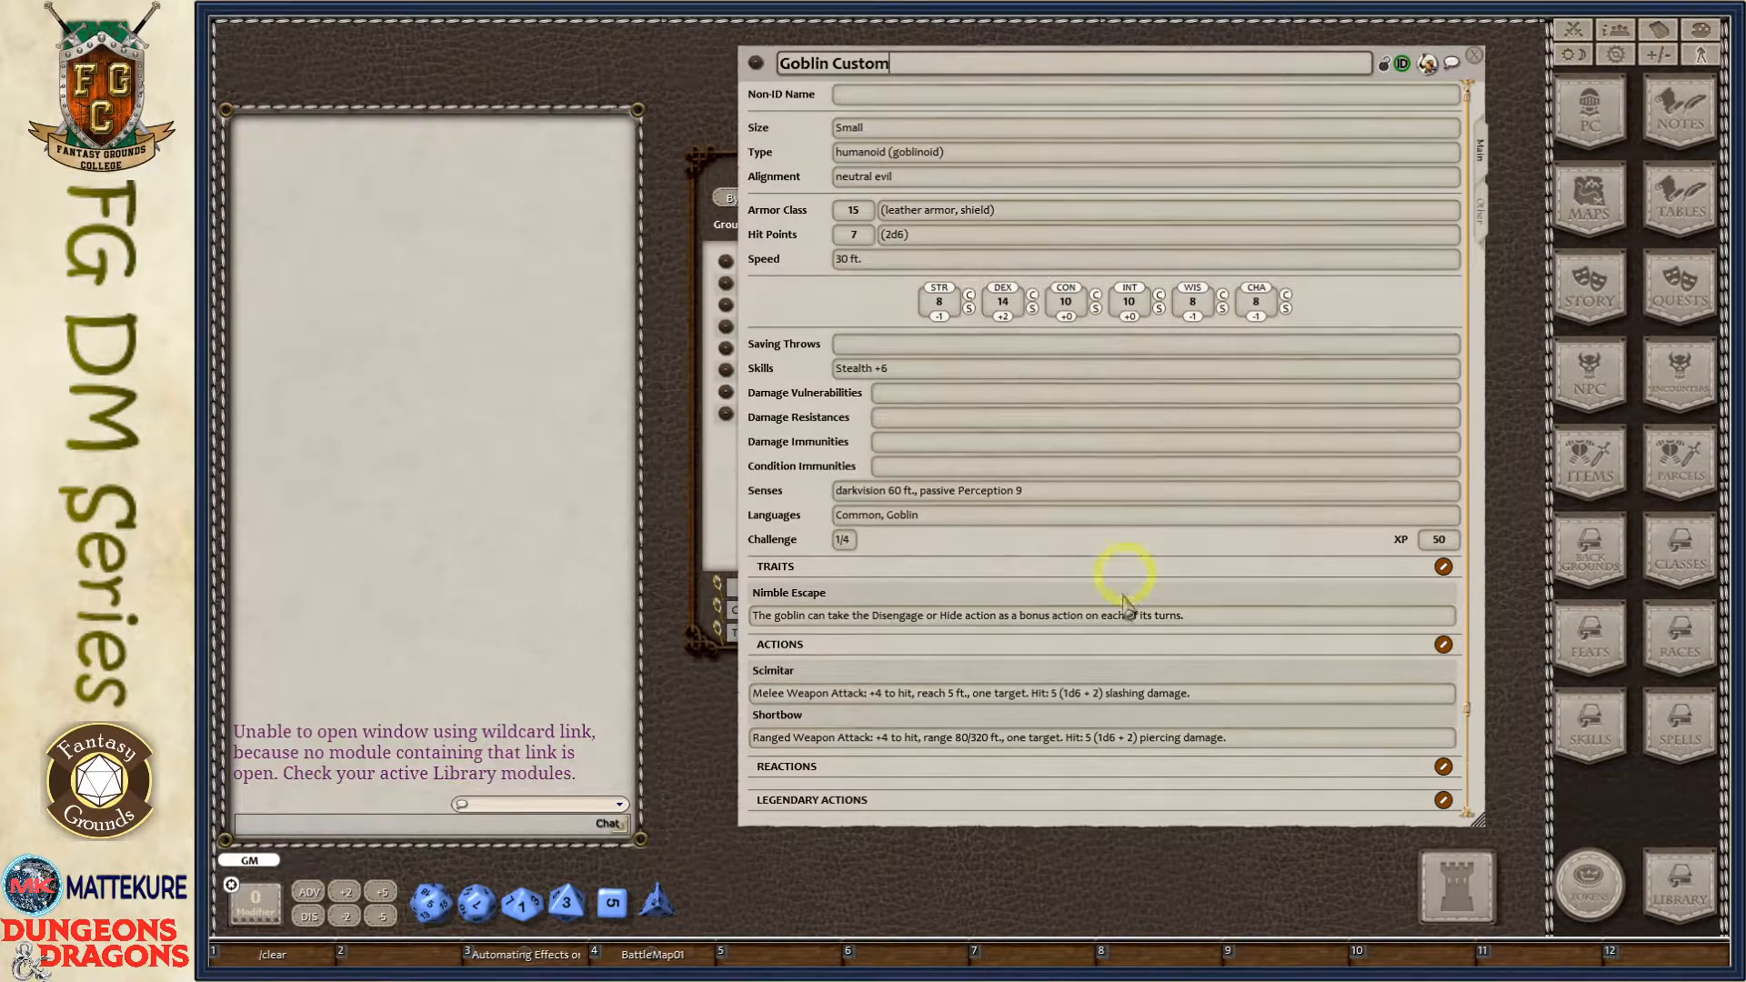
scroll(1082, 600, "down", 3)
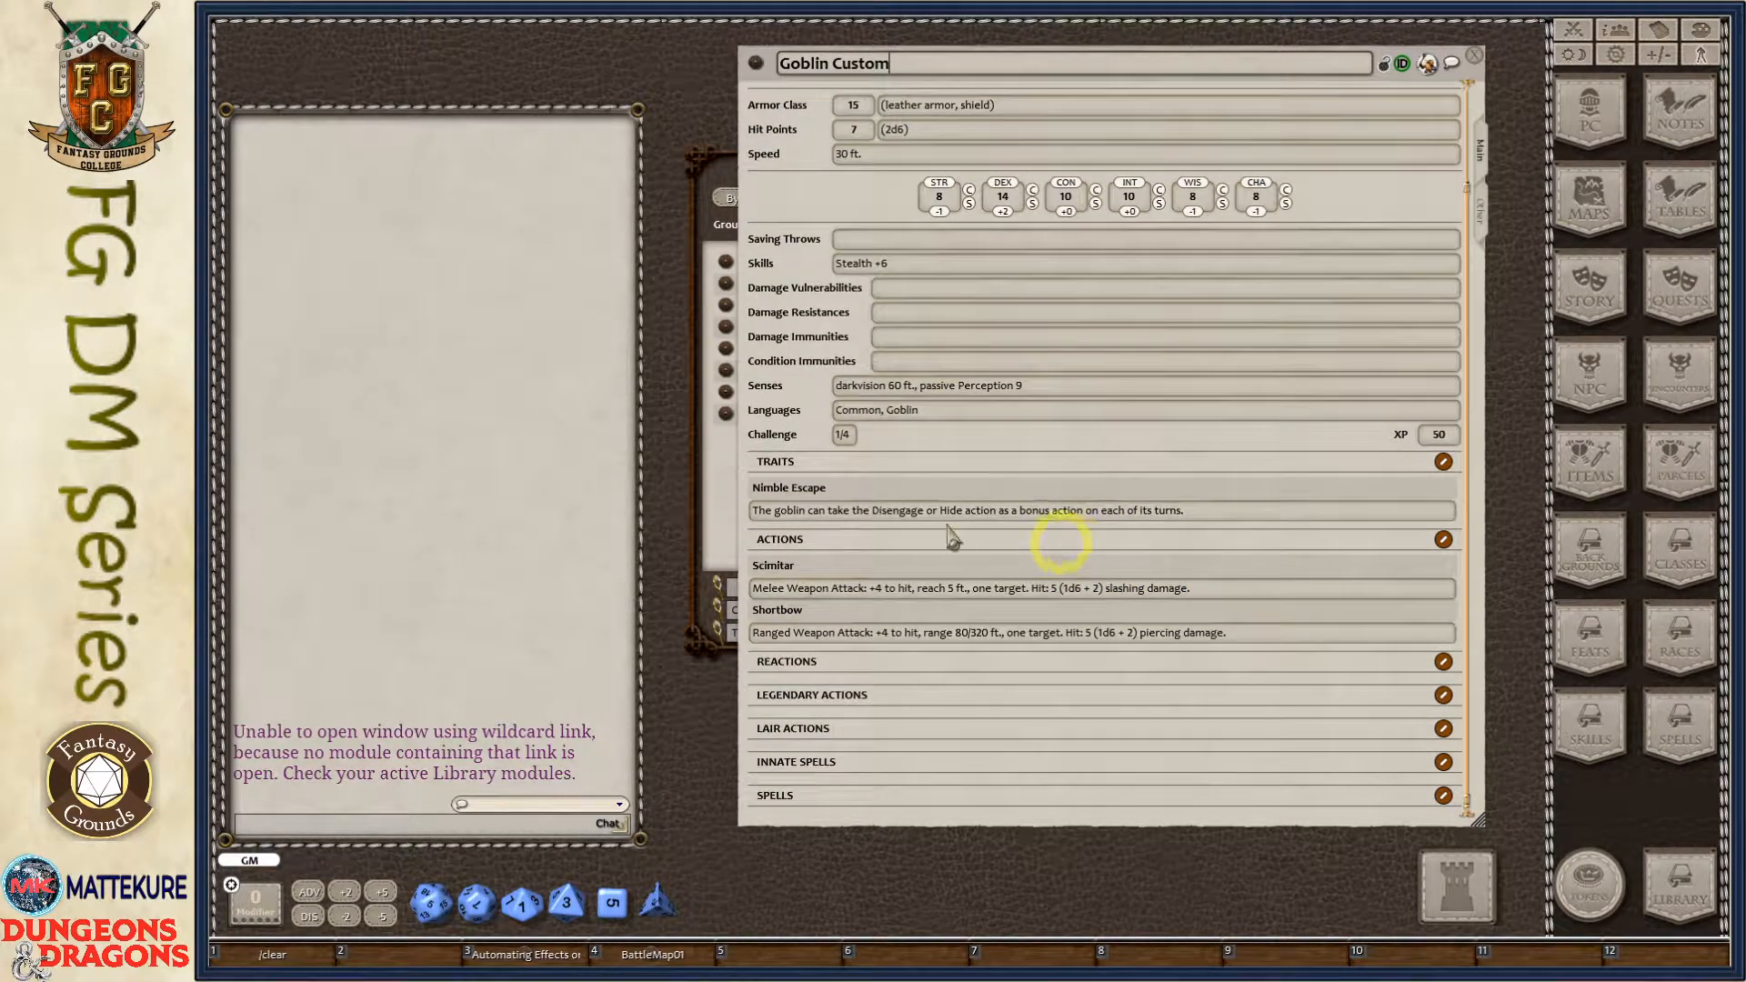
scroll(918, 318, "up", 3)
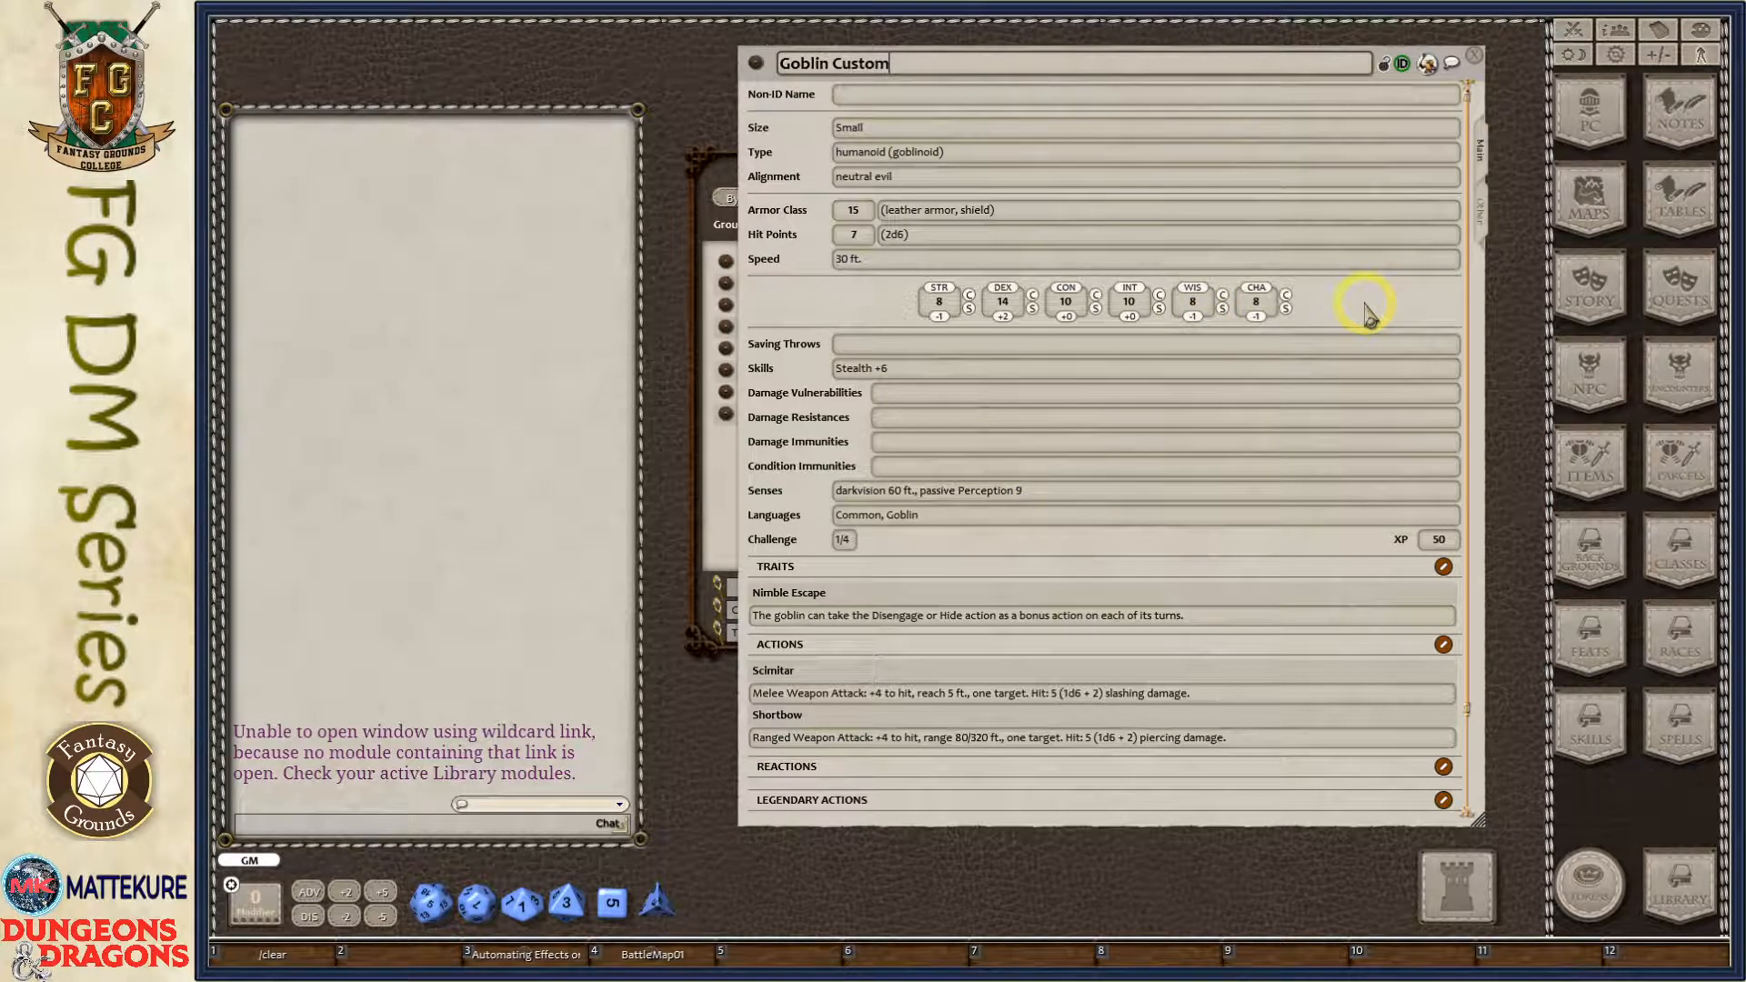
left_click(1383, 66)
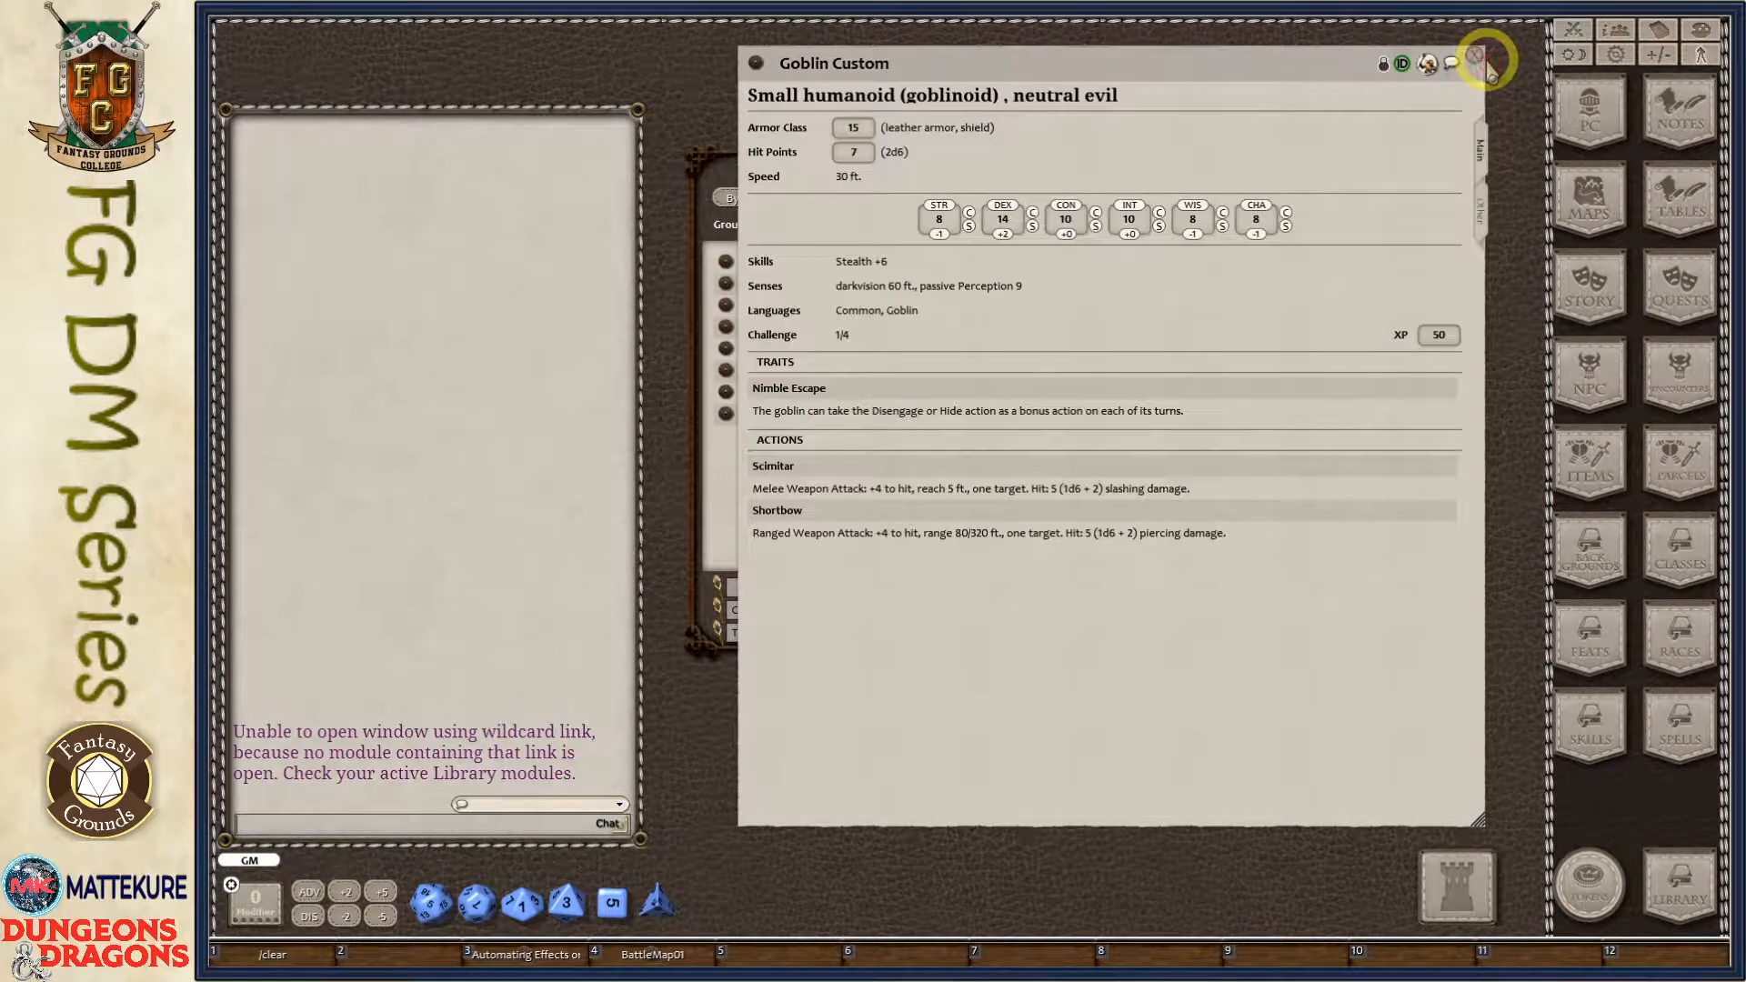
left_click(1481, 59)
Open the combat tracker and the Adult Black Dragon record, and arrange them side by side.
left_click_drag(986, 167, 1129, 151)
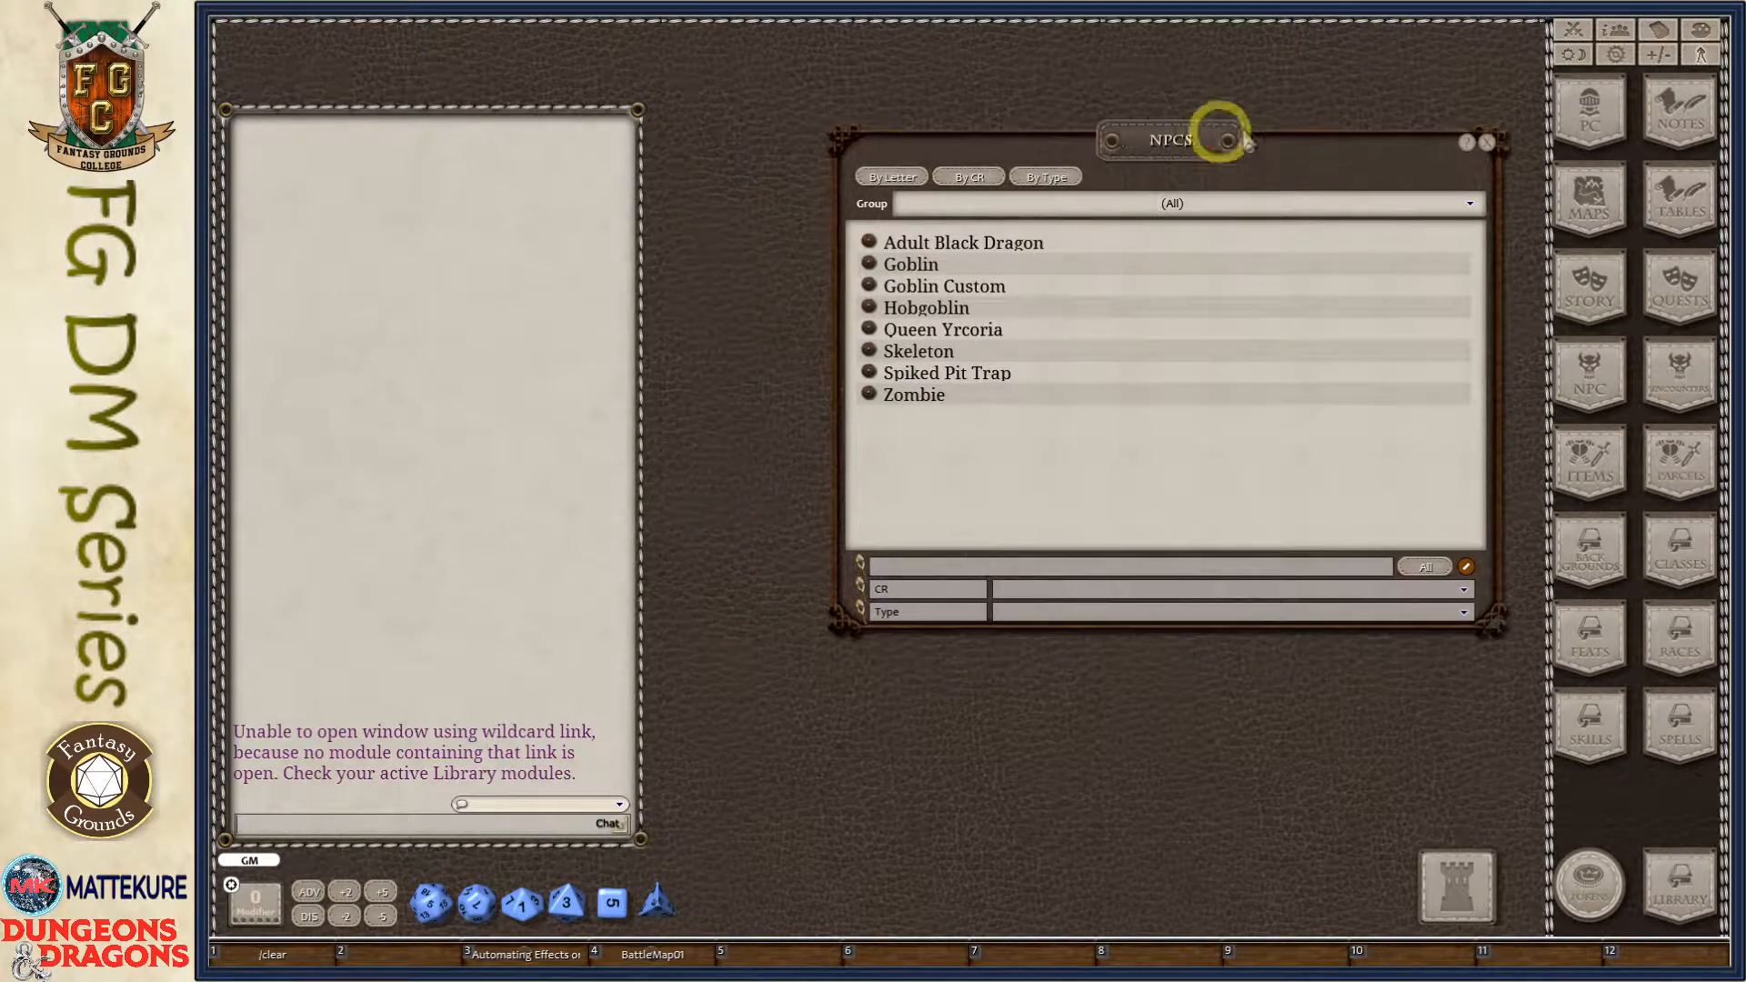
left_click(1575, 29)
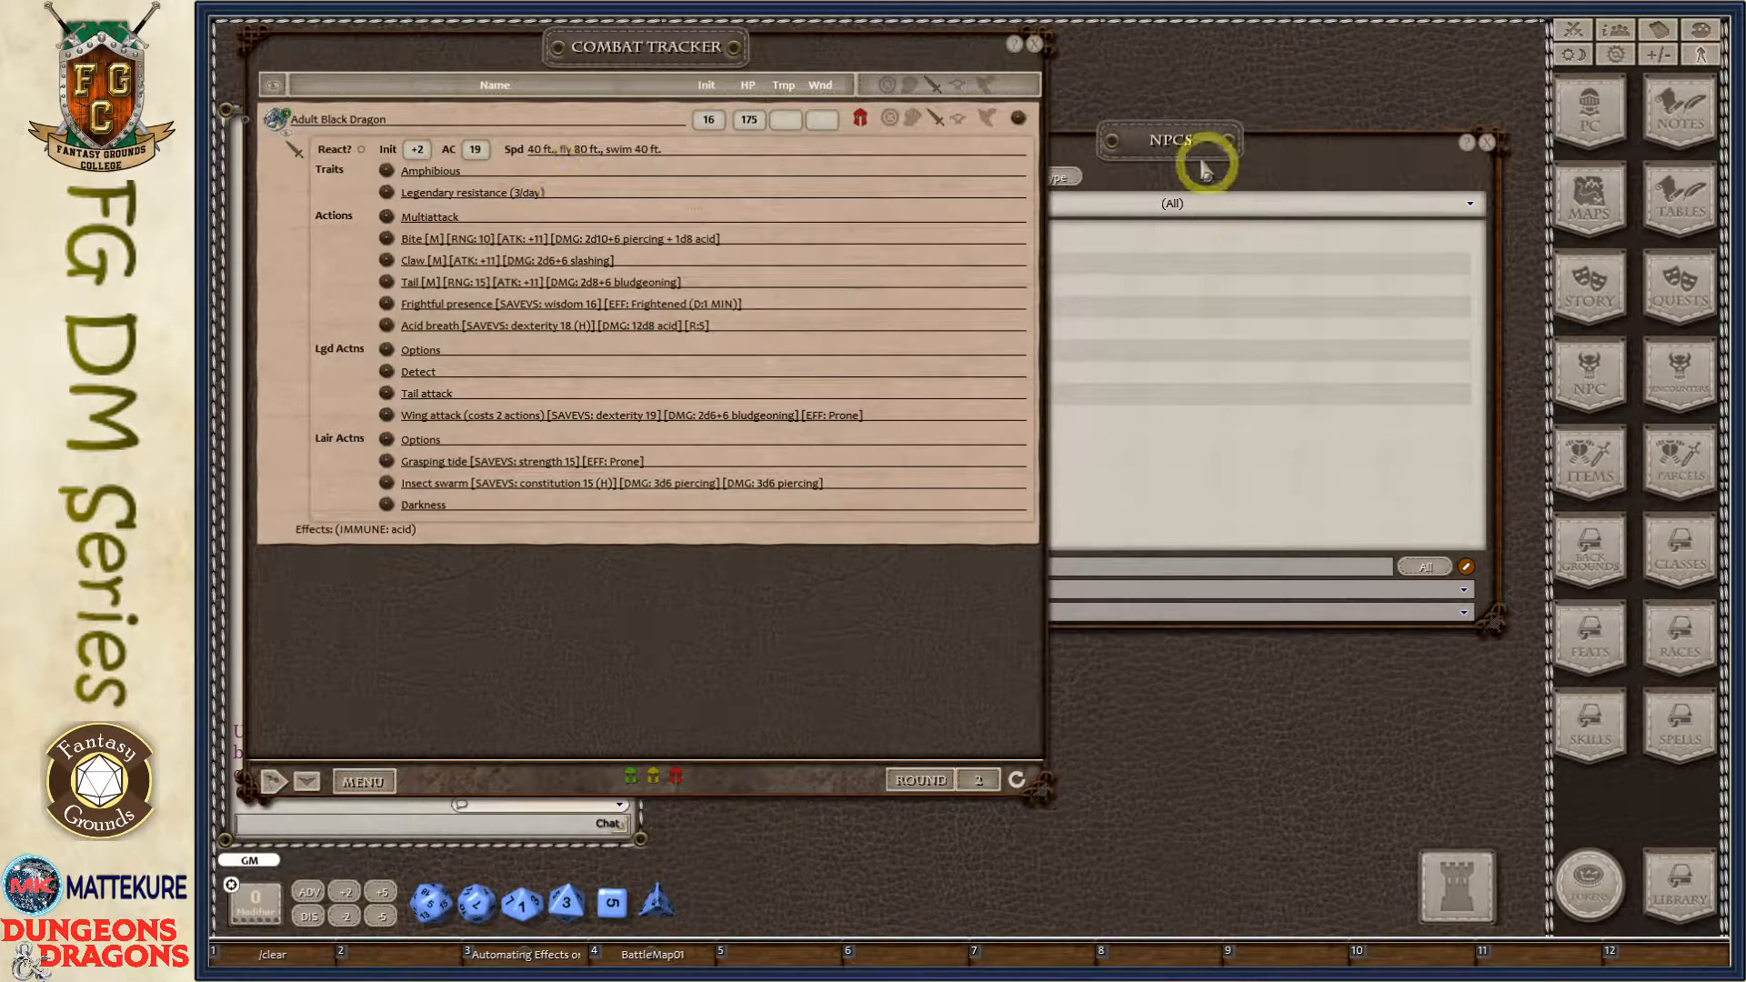
left_click_drag(1209, 161, 1229, 158)
left_click(889, 238)
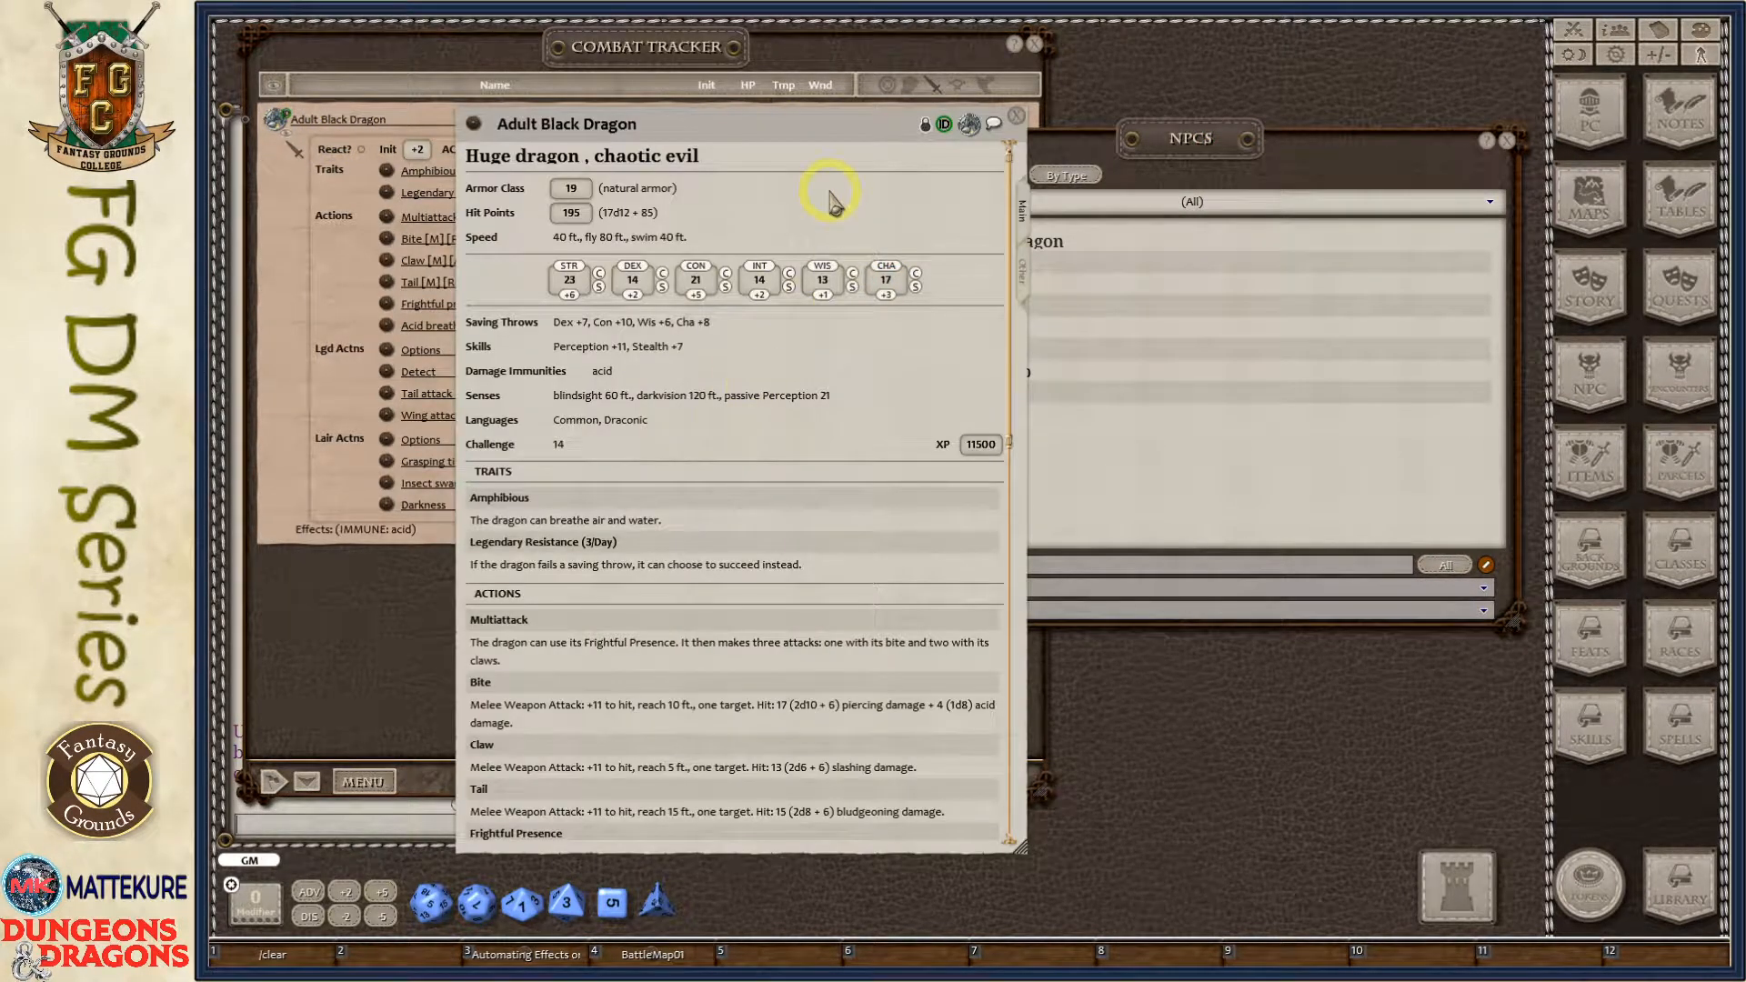
left_click_drag(827, 188, 1265, 95)
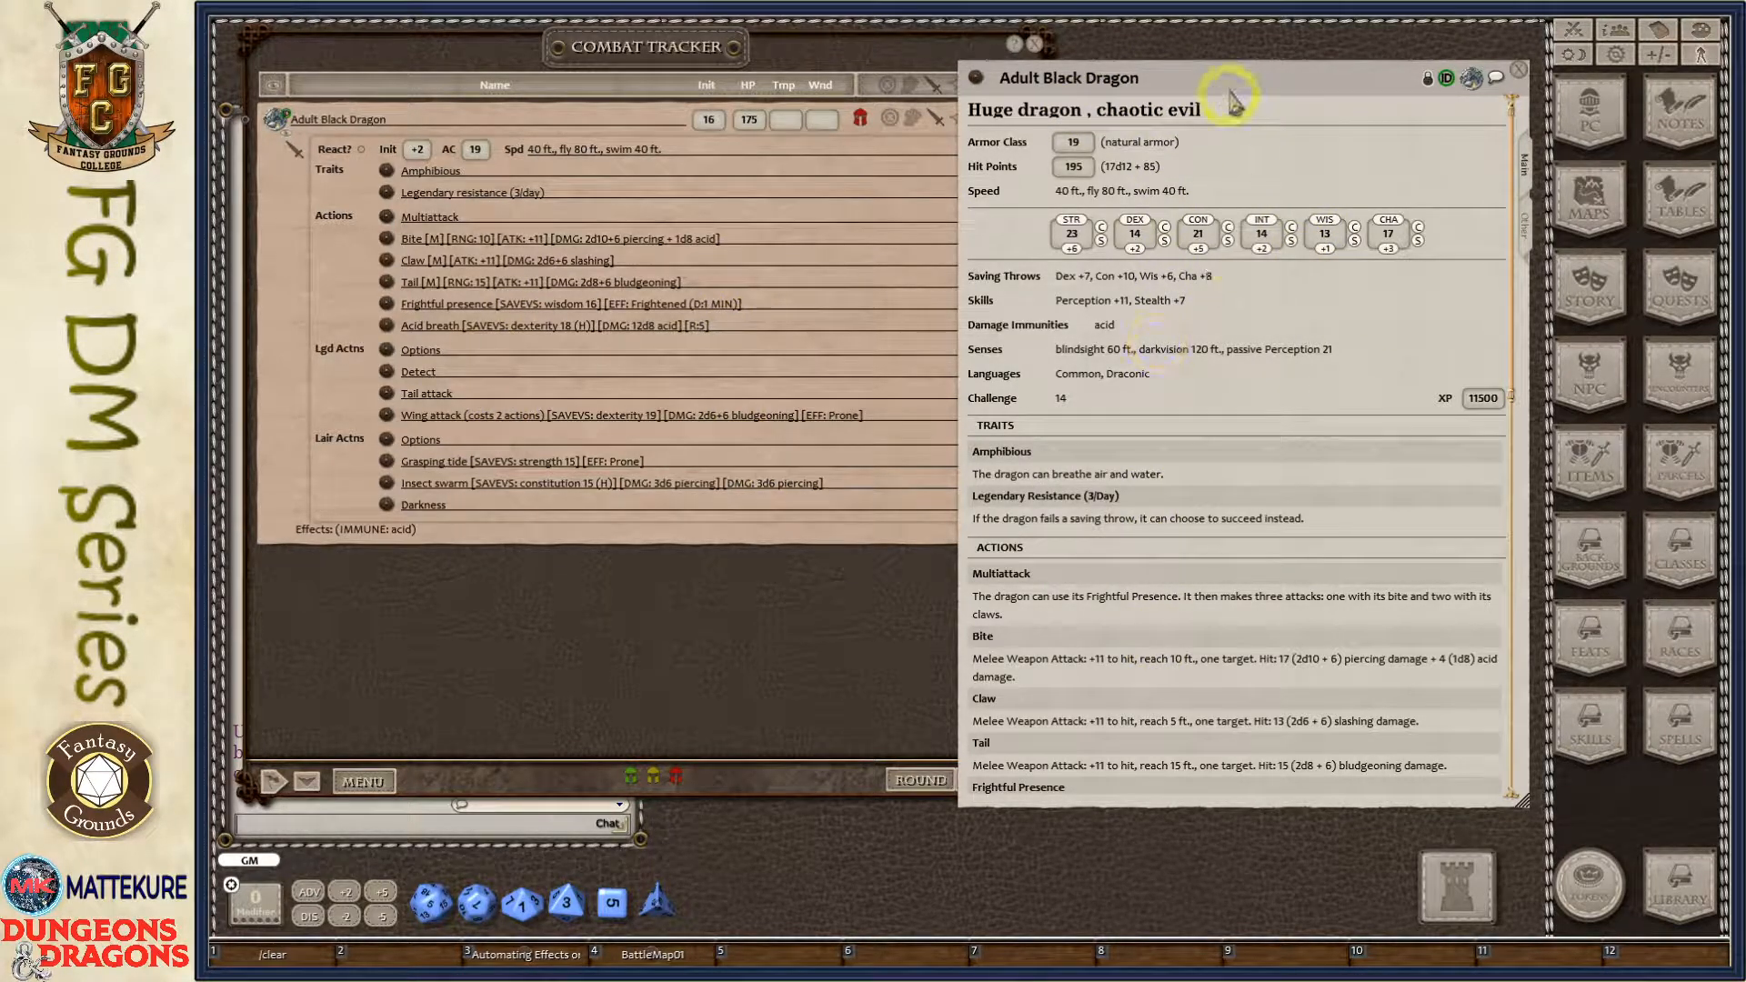
left_click_drag(1245, 96, 1337, 94)
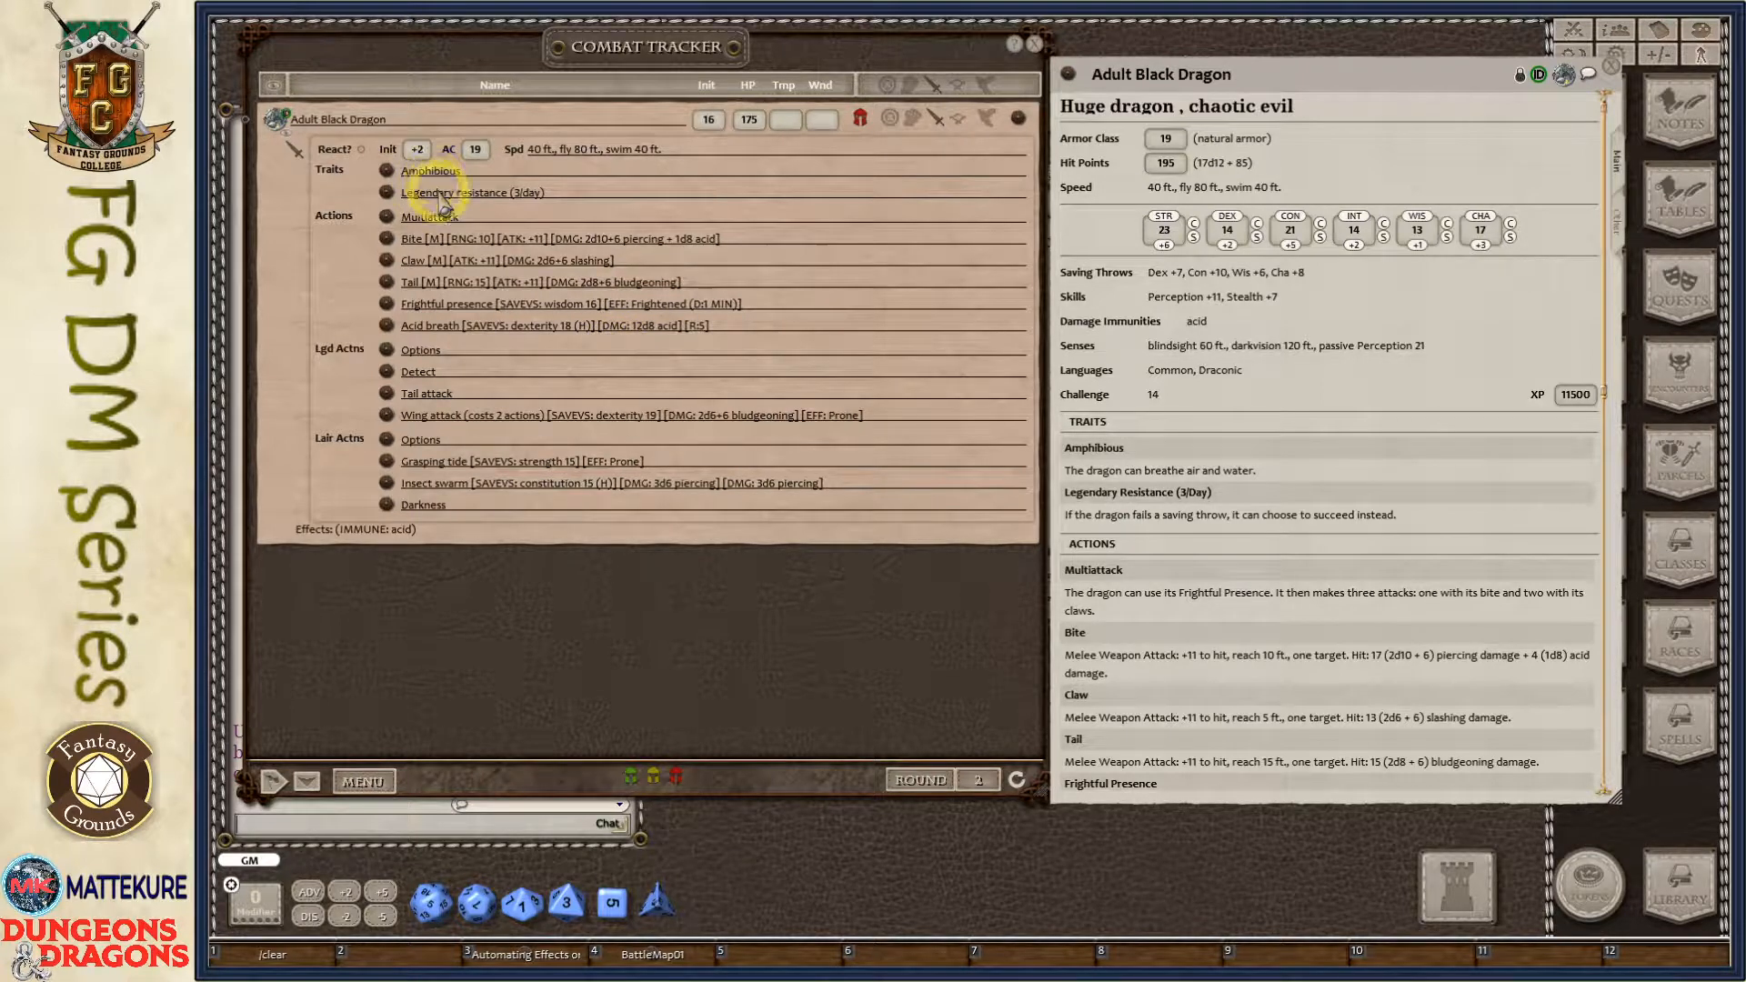
View the descriptions of the dragon's Amphibious and Legendary Resistance traits from the combat tracker.
left_click(388, 171)
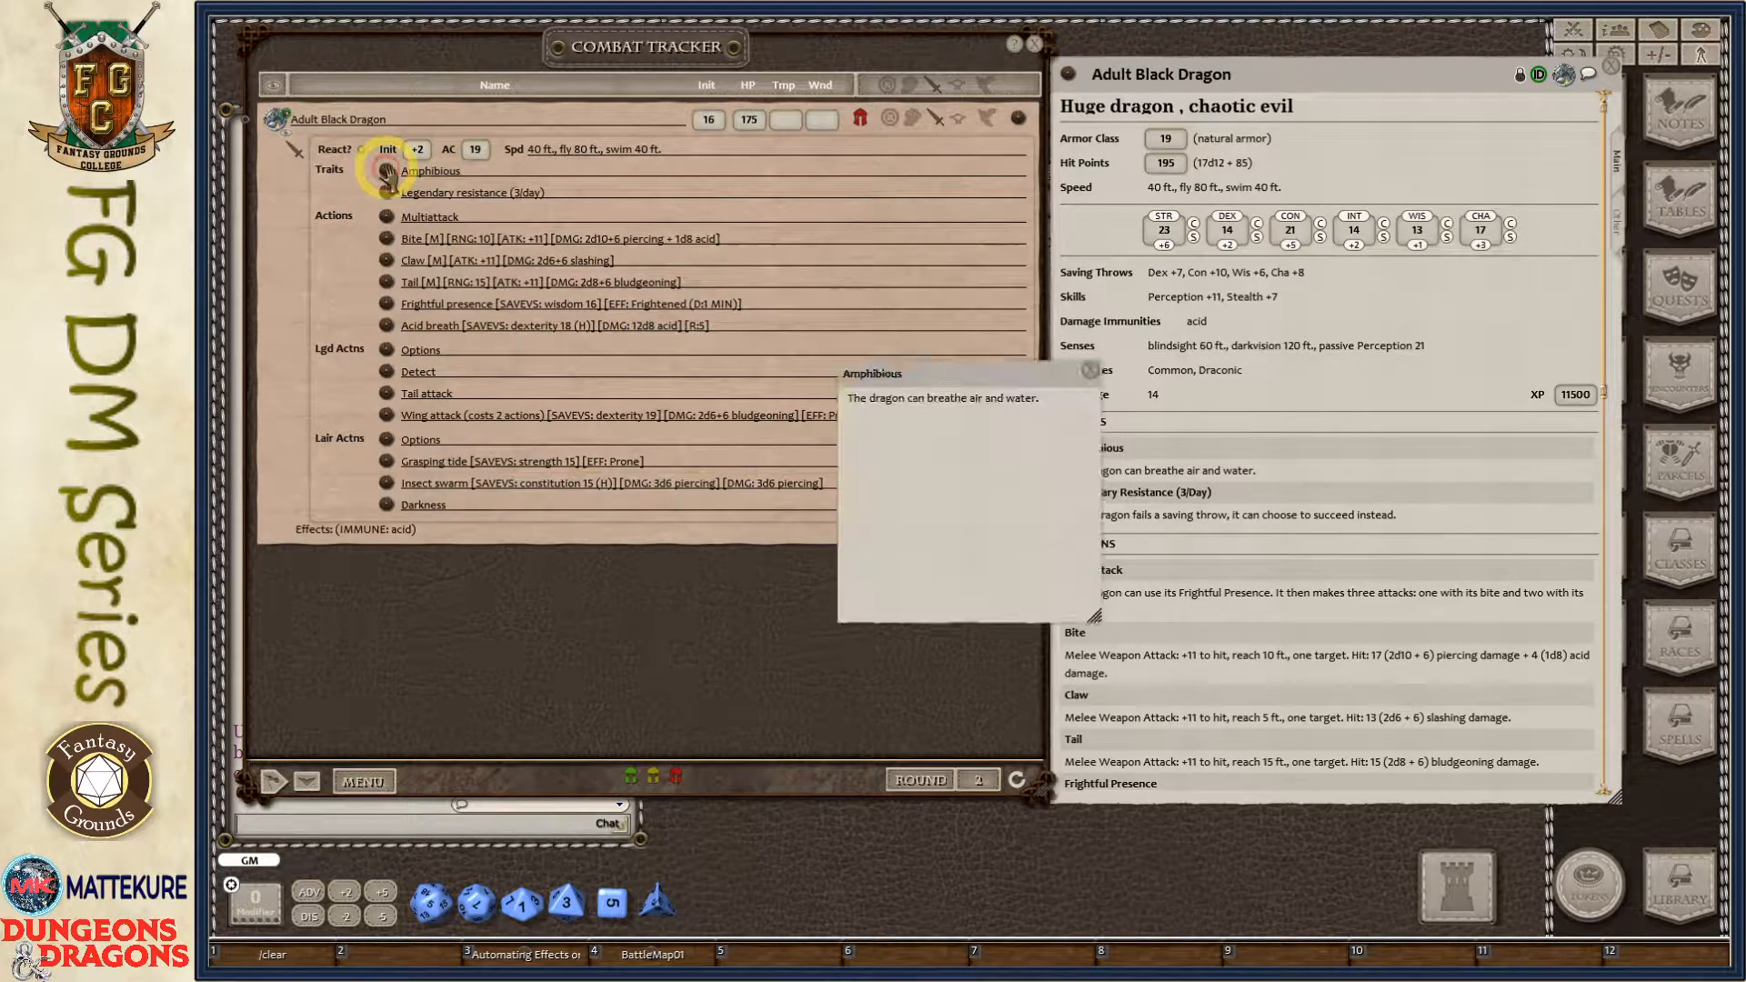
left_click(1089, 371)
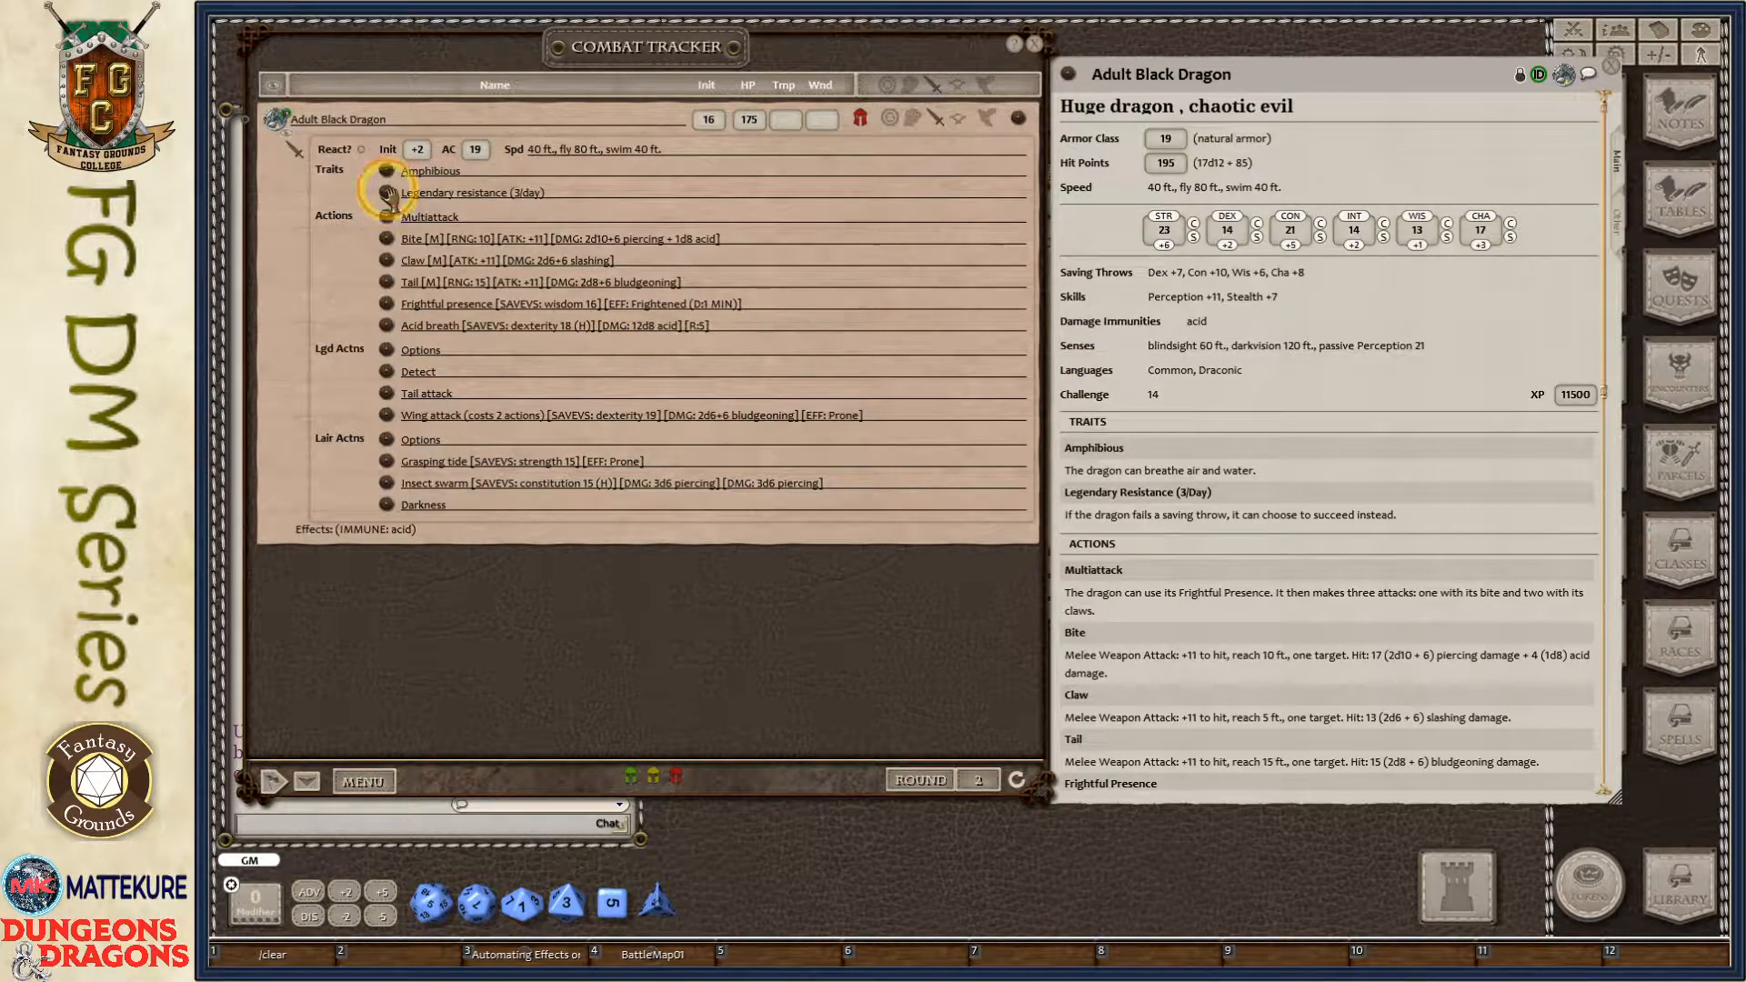
left_click(387, 193)
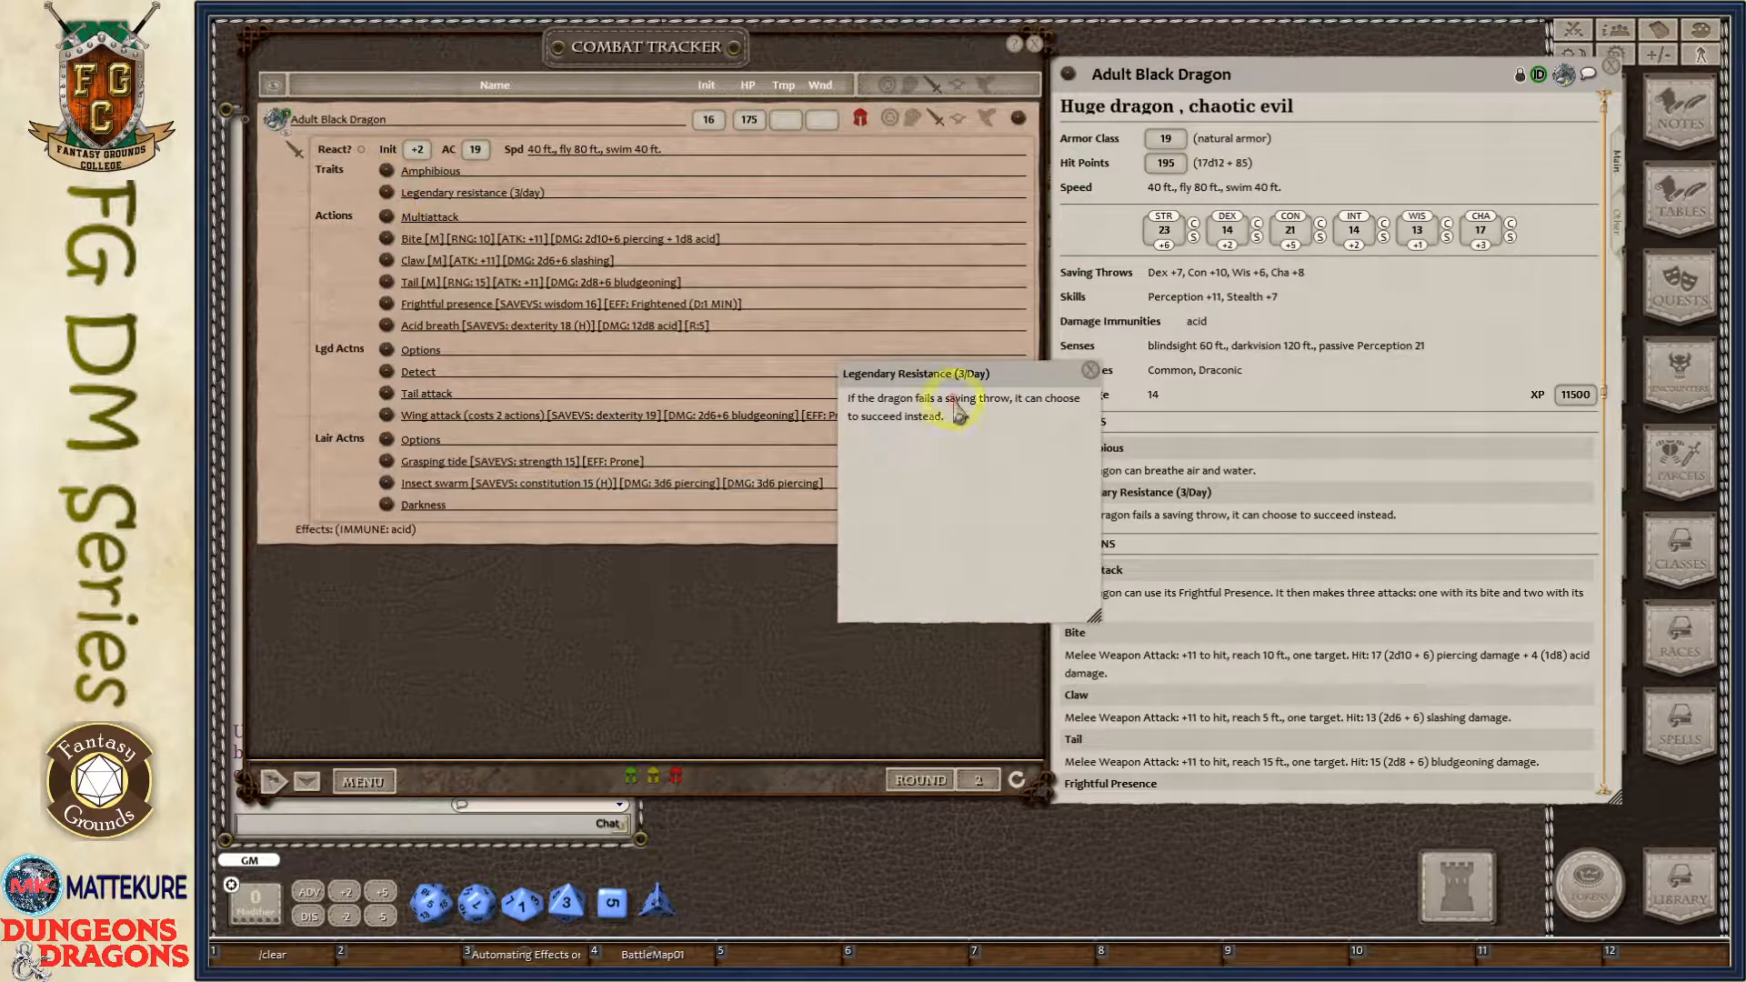
left_click(1090, 371)
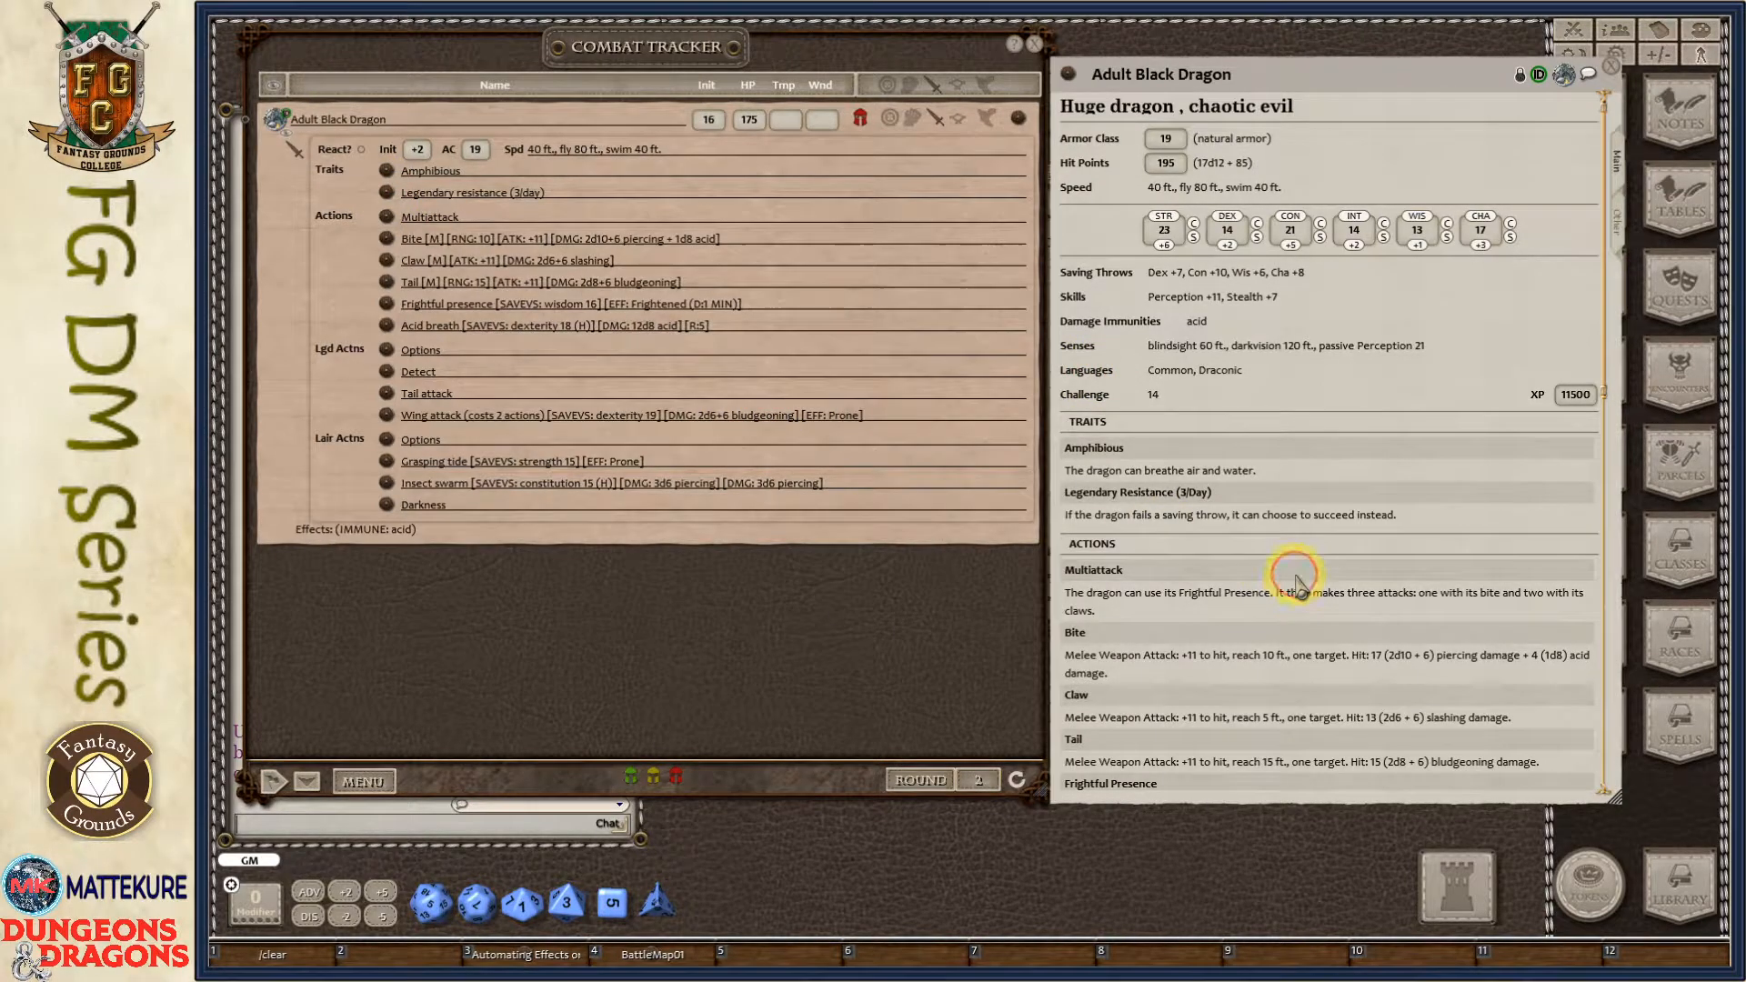
Compare the Bite attack's wording in the dragon's record with its attack and damage entries in the combat tracker.
scroll(1301, 573, "down", 3)
scroll(1301, 573, "down", 3)
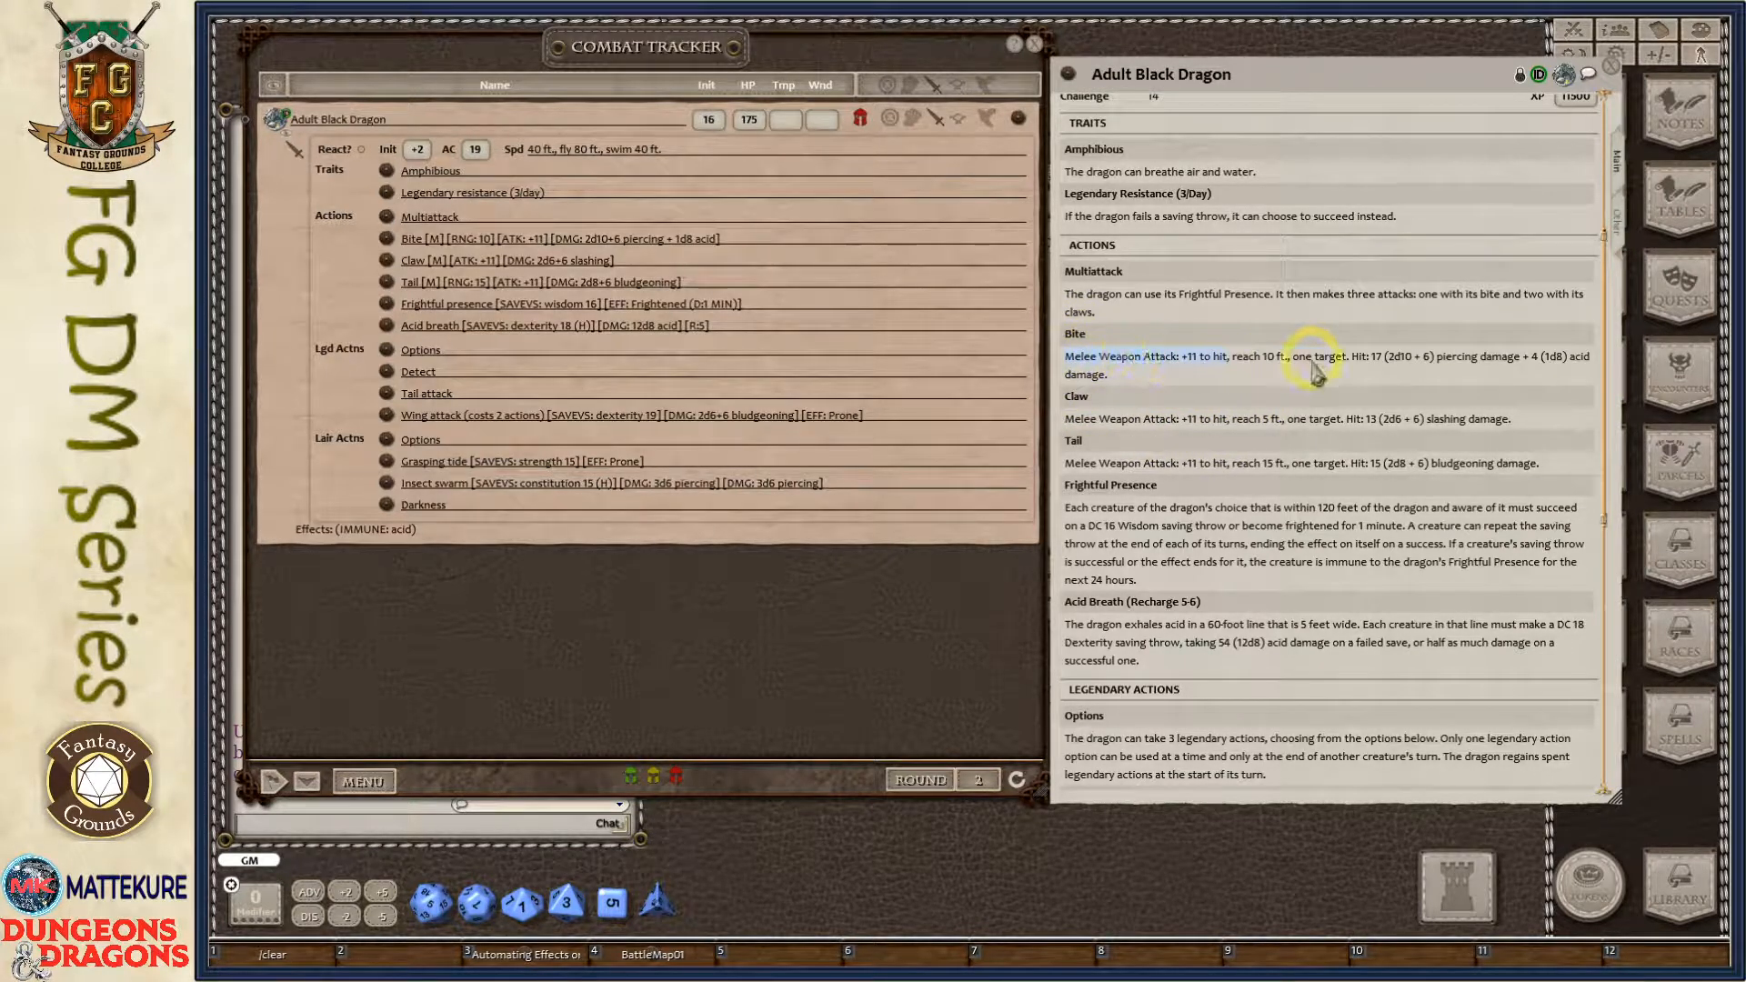
left_click_drag(1370, 357, 1558, 384)
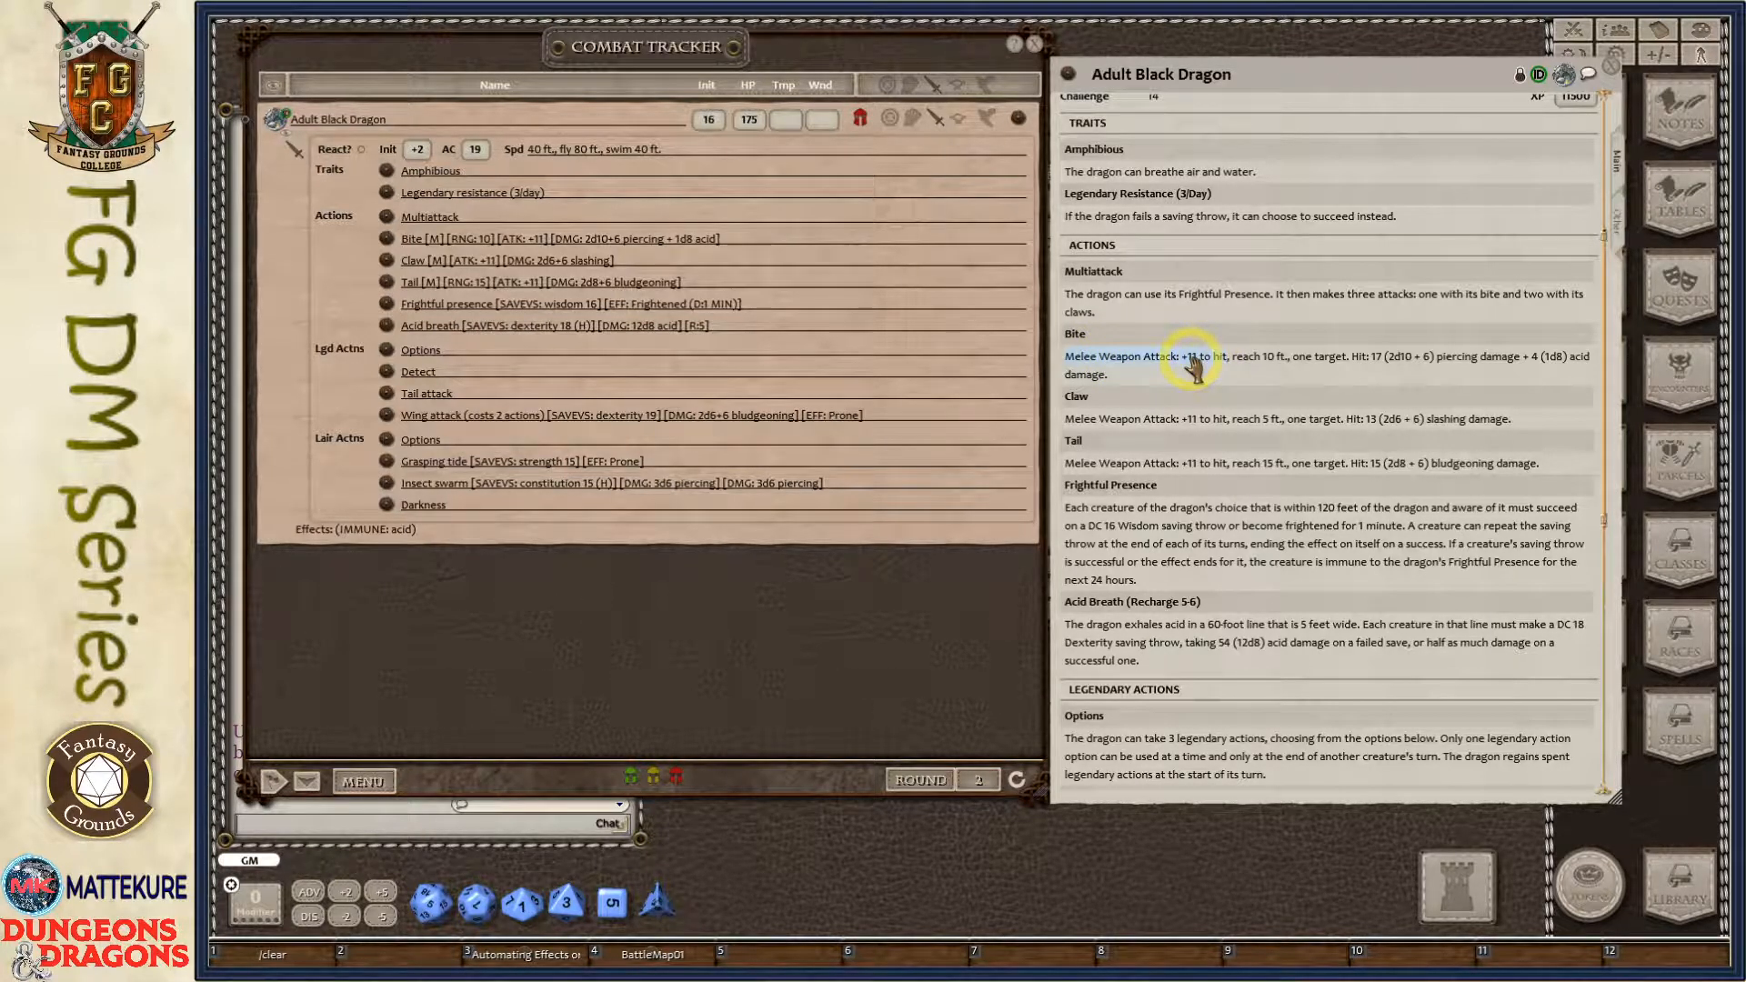
double_click(526, 241)
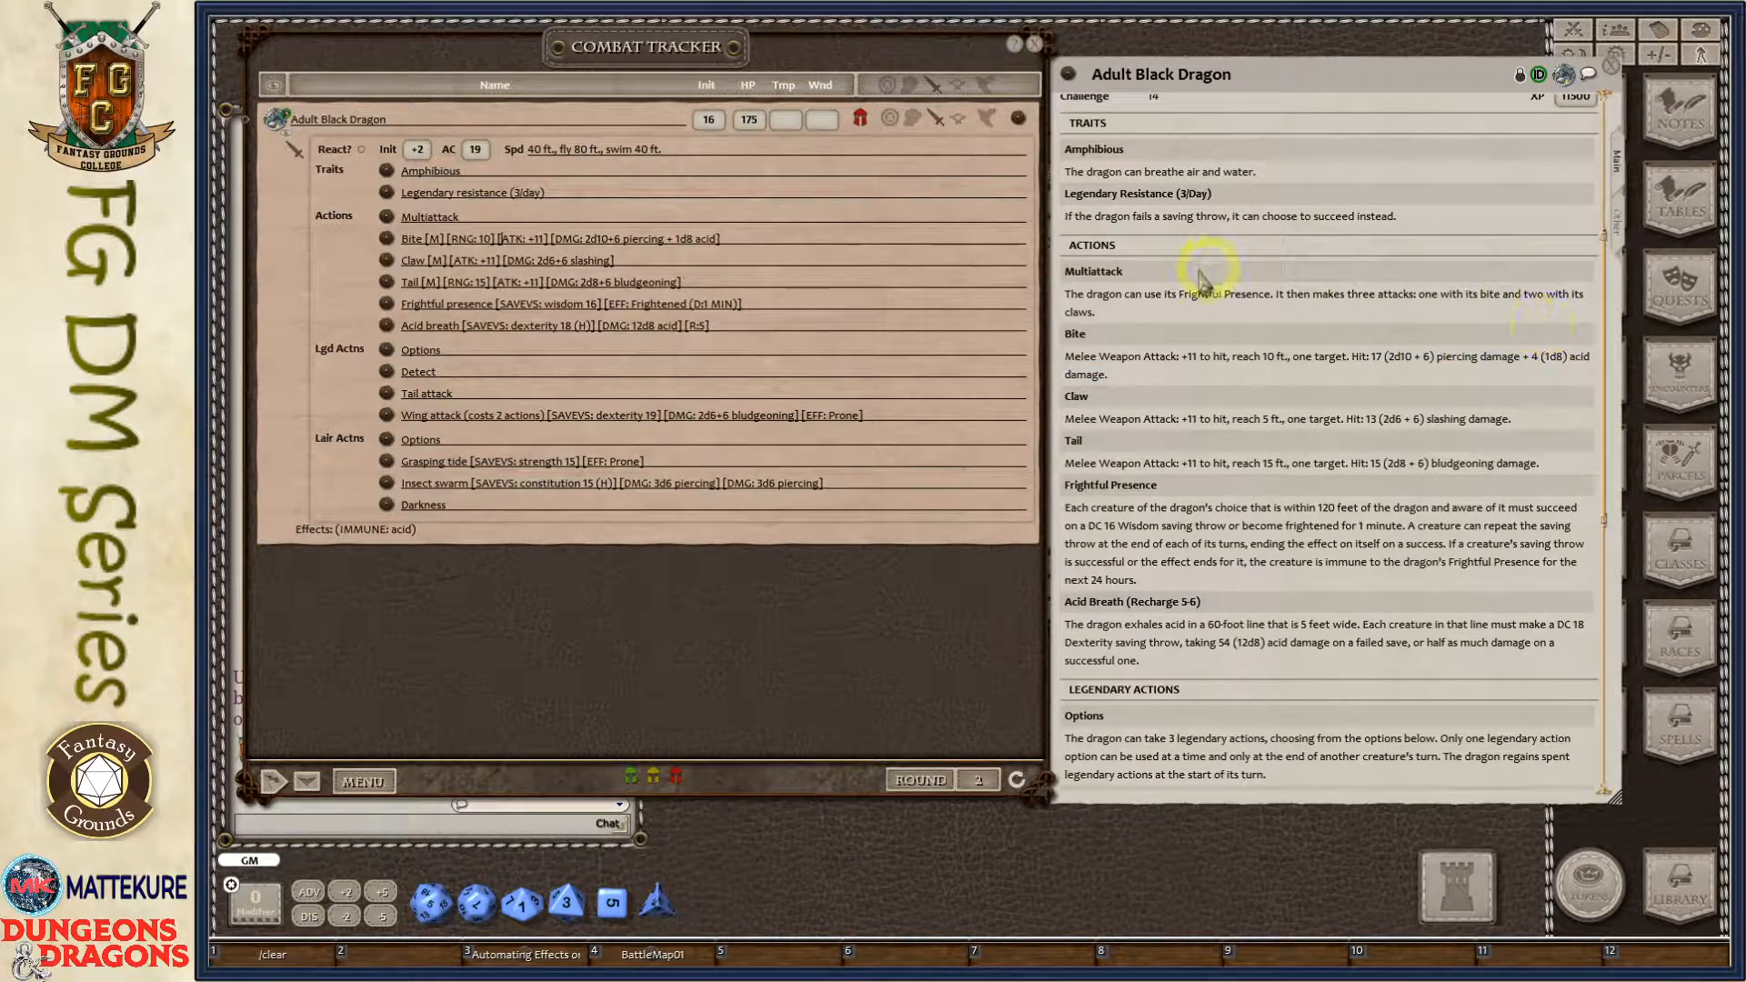
Compare the saving throw wording of Frightful Presence and Acid Breath with their combat tracker entries.
scroll(1182, 409, "down", 3)
scroll(1119, 373, "down", 2)
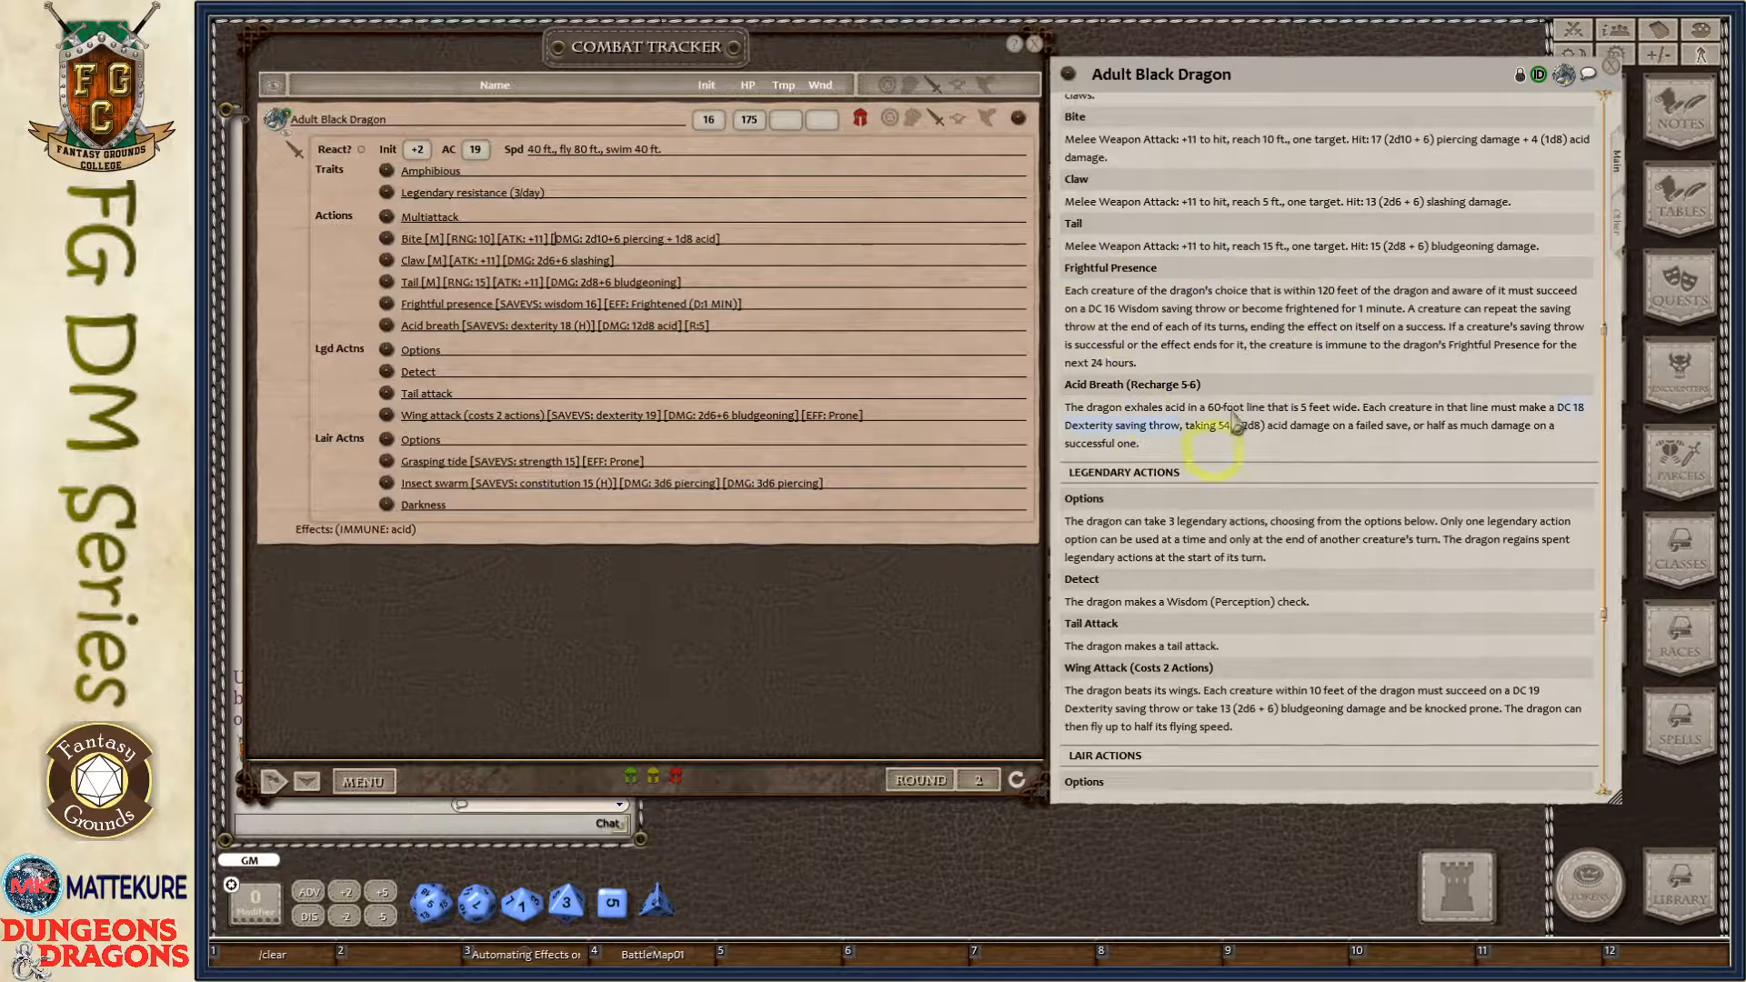
left_click_drag(1088, 309, 1217, 310)
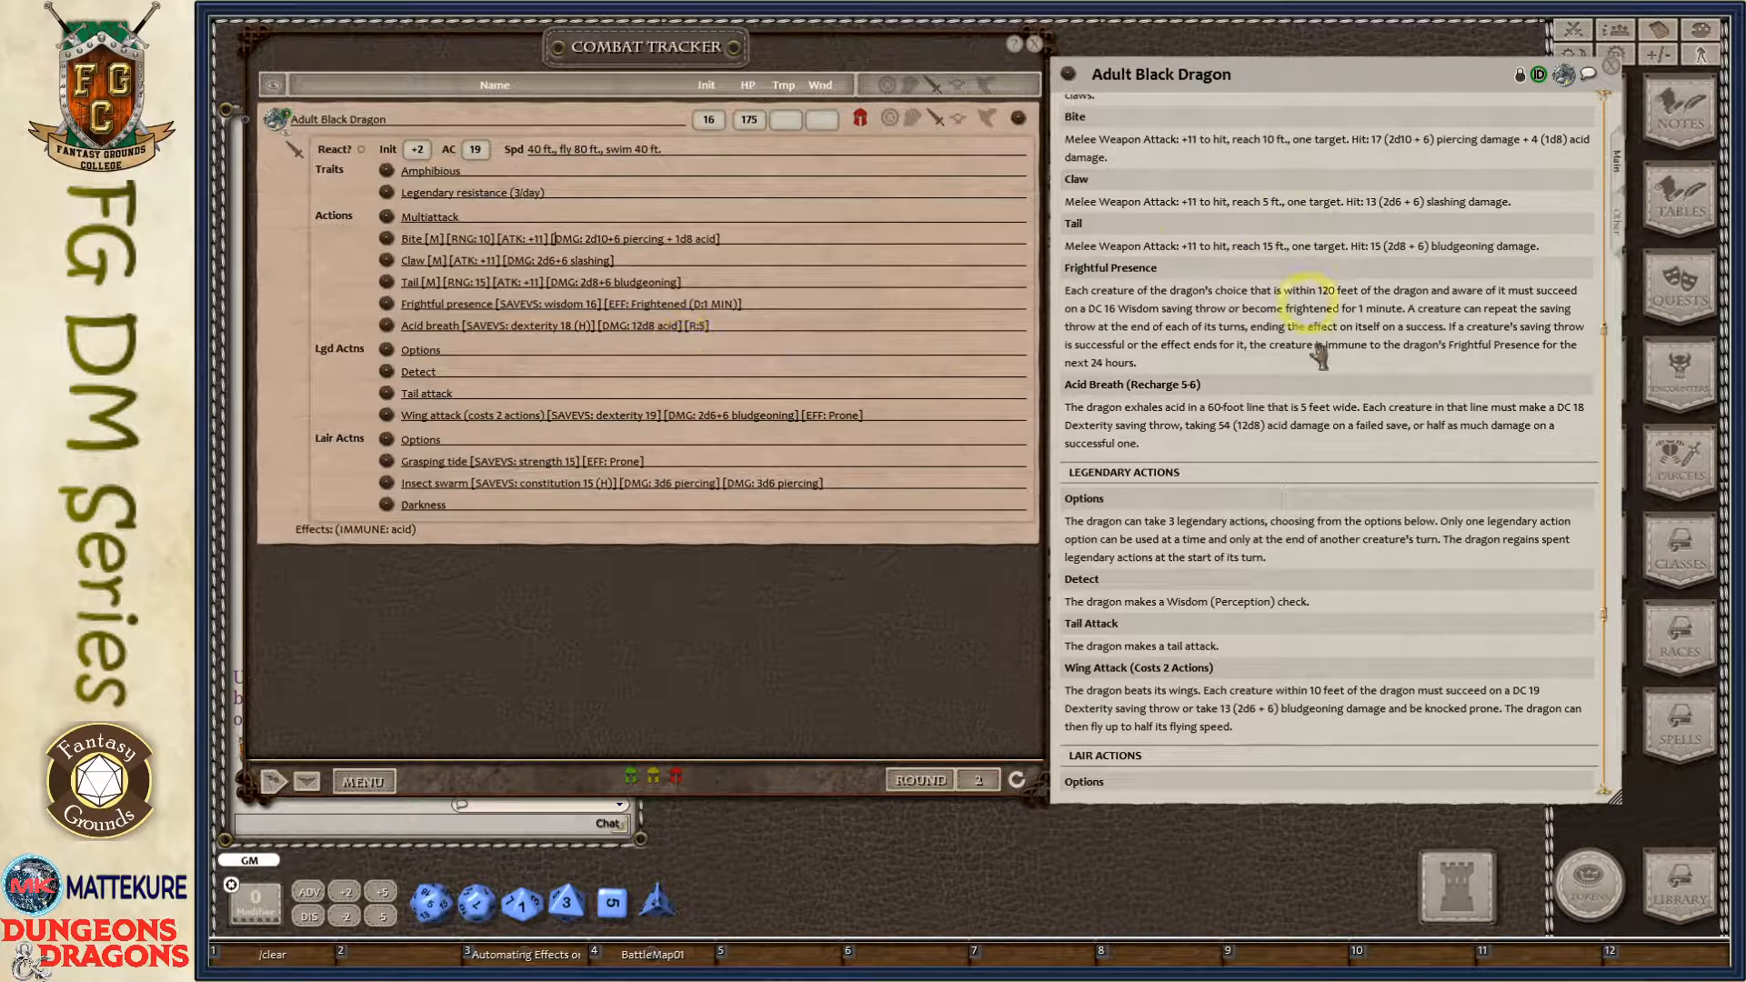
left_click_drag(467, 326, 592, 327)
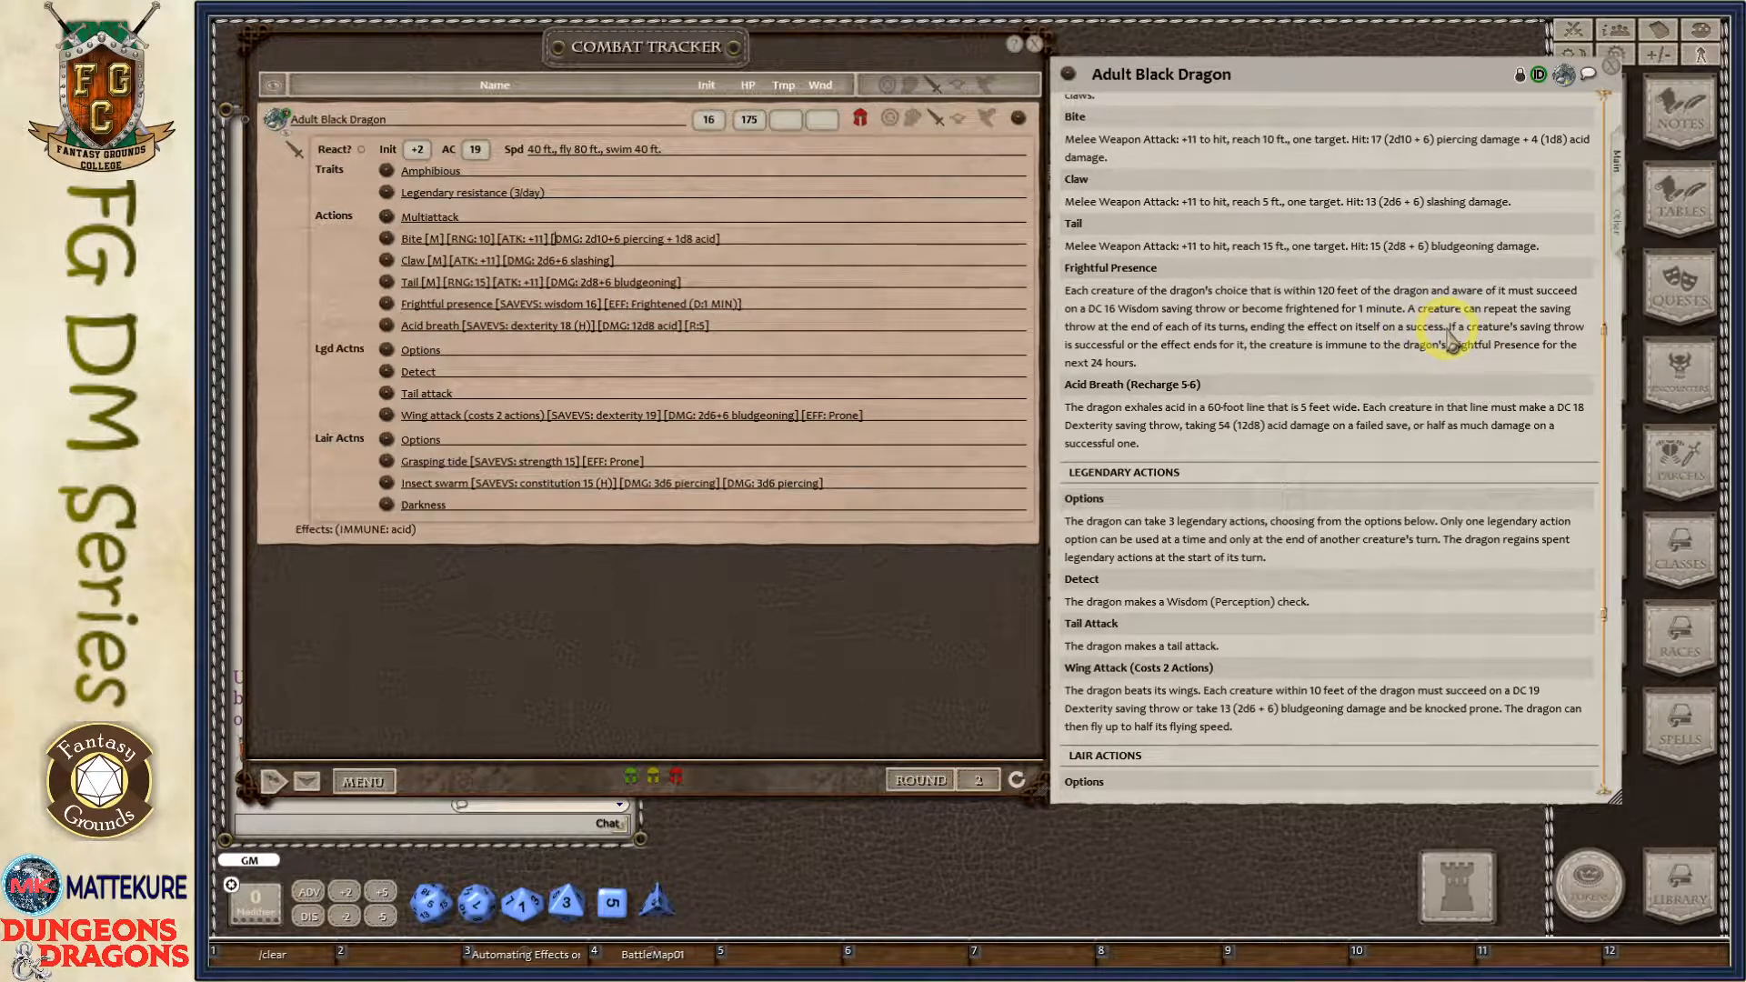
Examine the "become frightened for 1 minute" wording in the dragon's Frightful Presence description.
left_click_drag(1404, 308, 1243, 310)
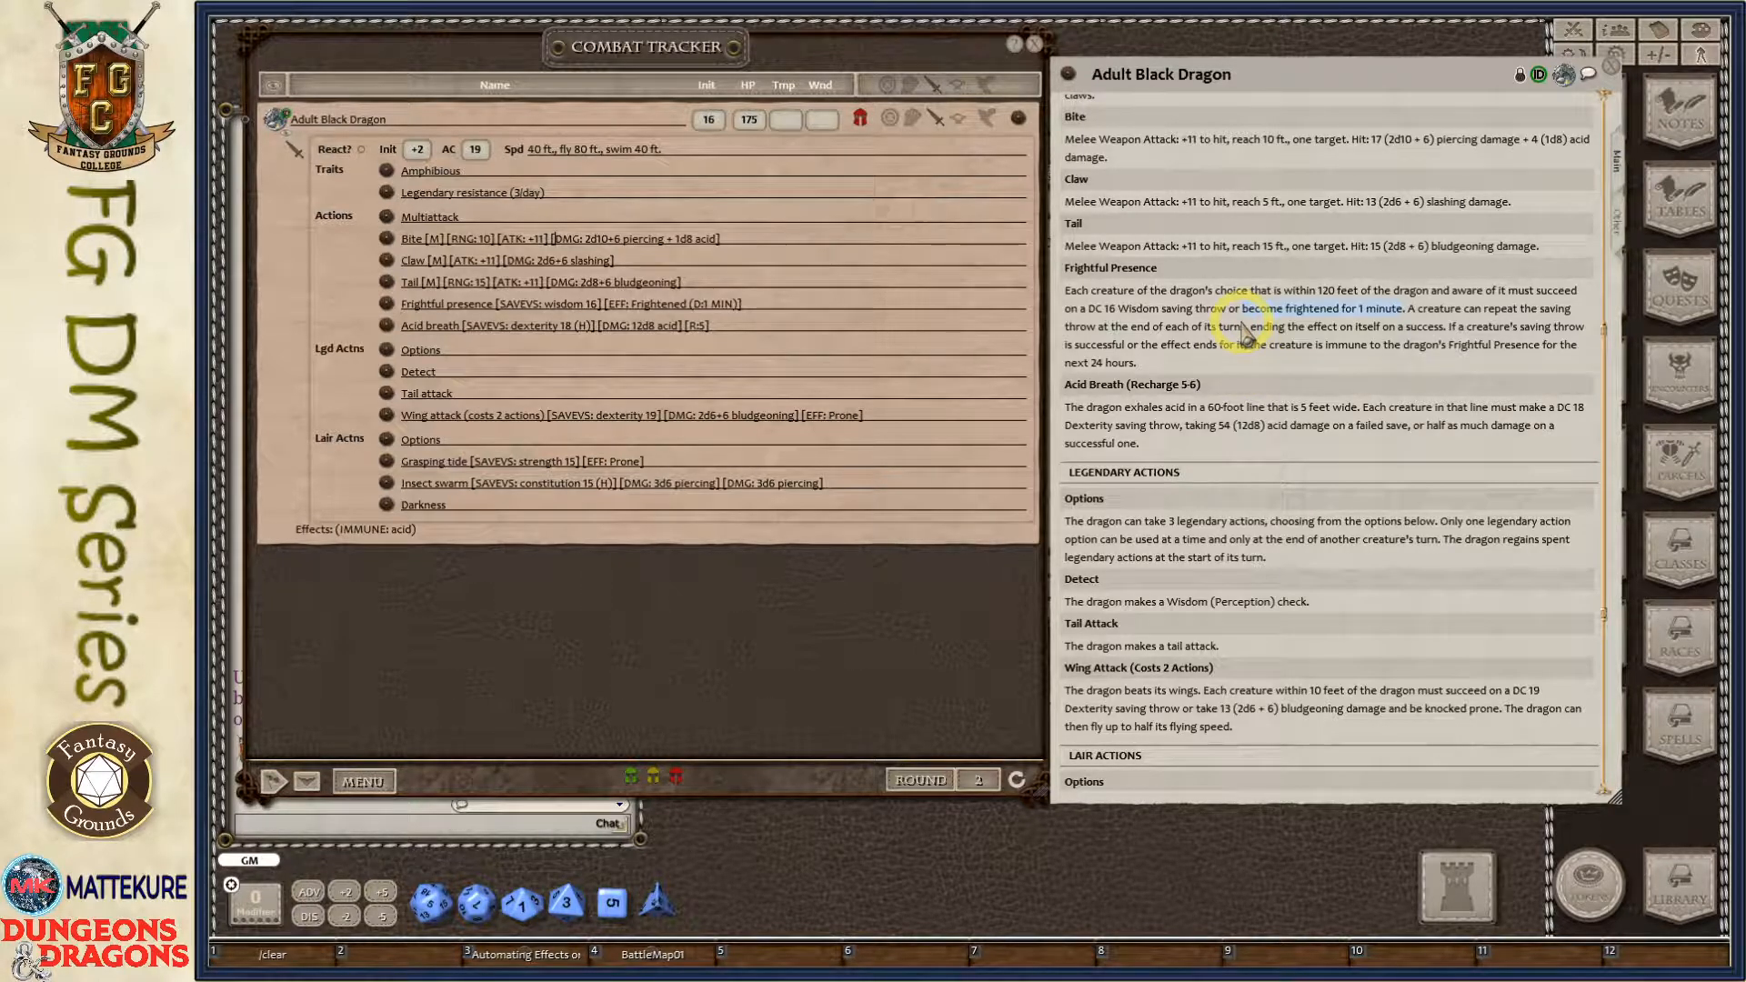
left_click(1243, 373)
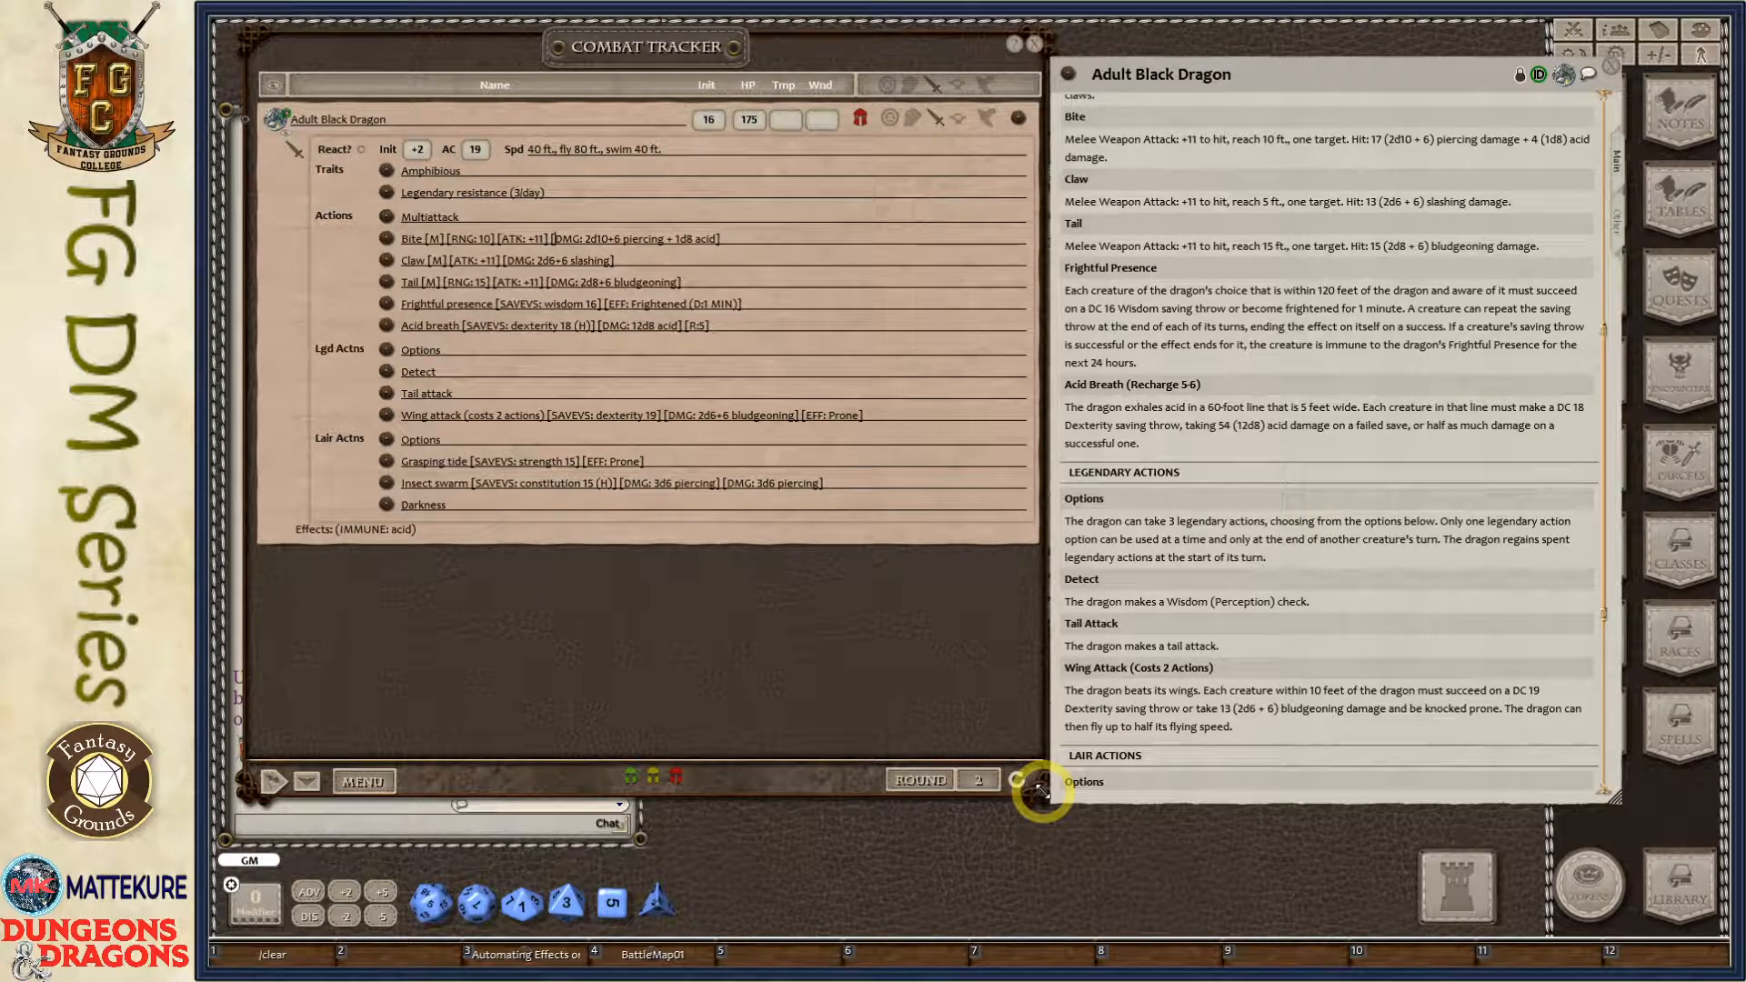
Close the Adult Black Dragon record and the combat tracker.
left_click_drag(1040, 793, 1027, 799)
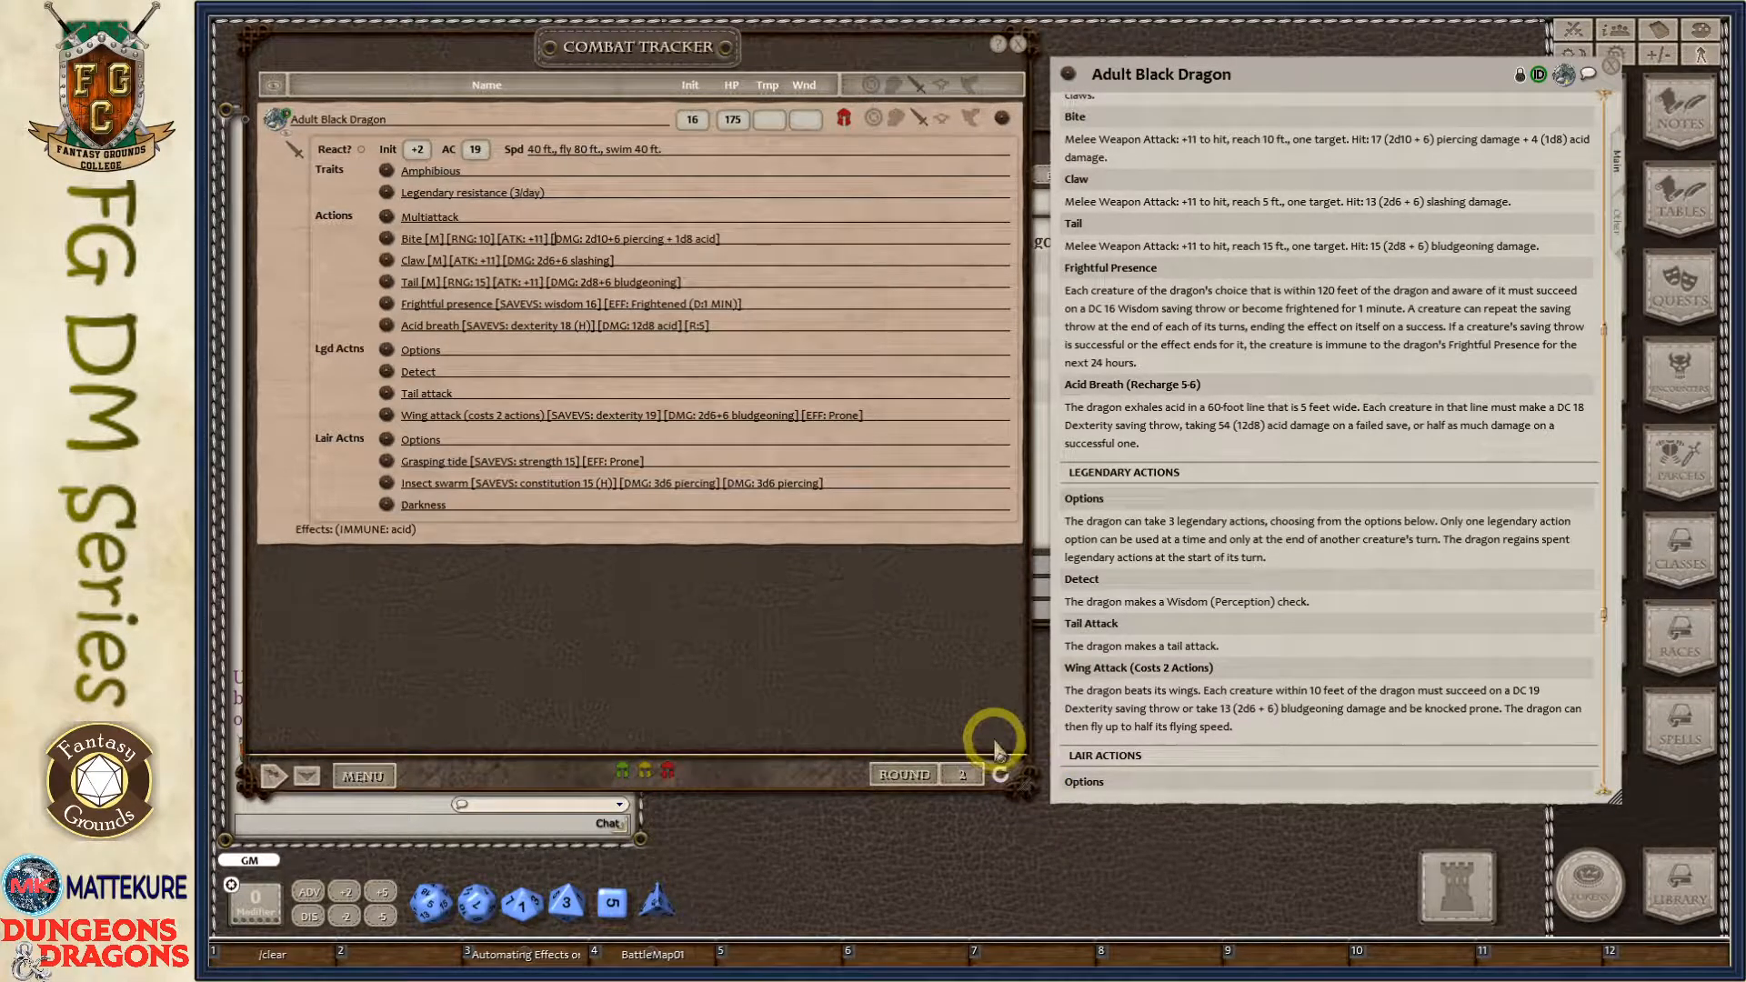
left_click_drag(1372, 140, 1392, 160)
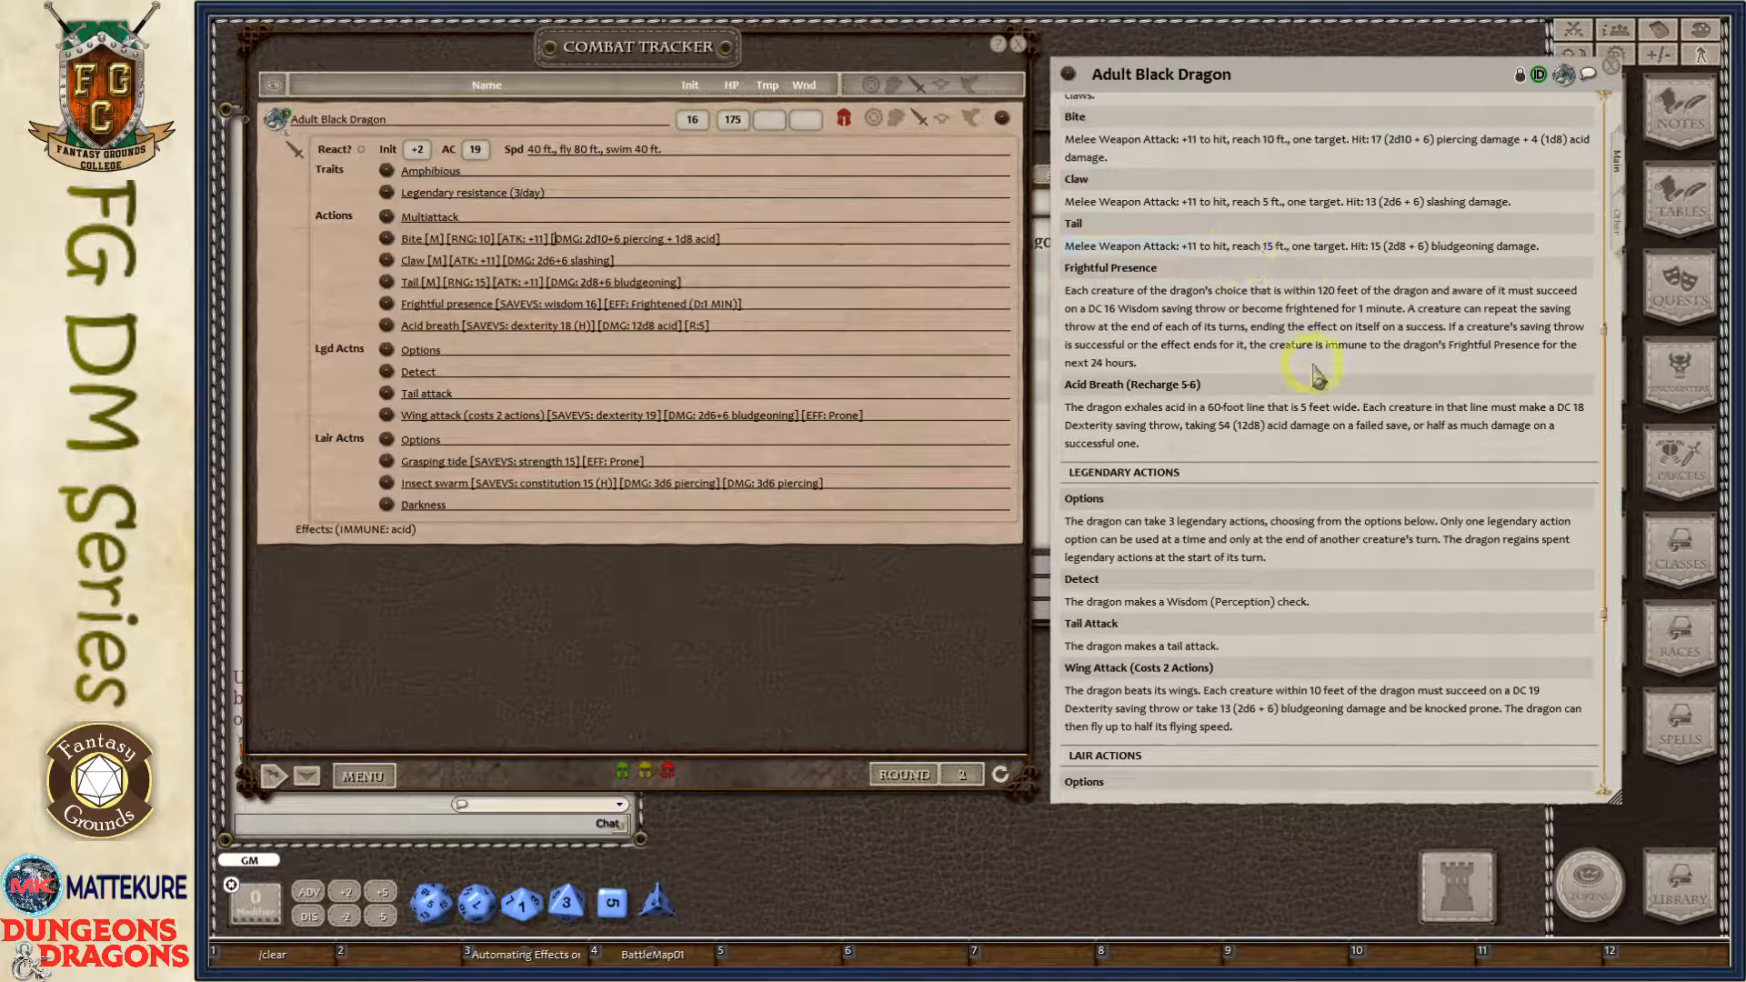
left_click(1614, 68)
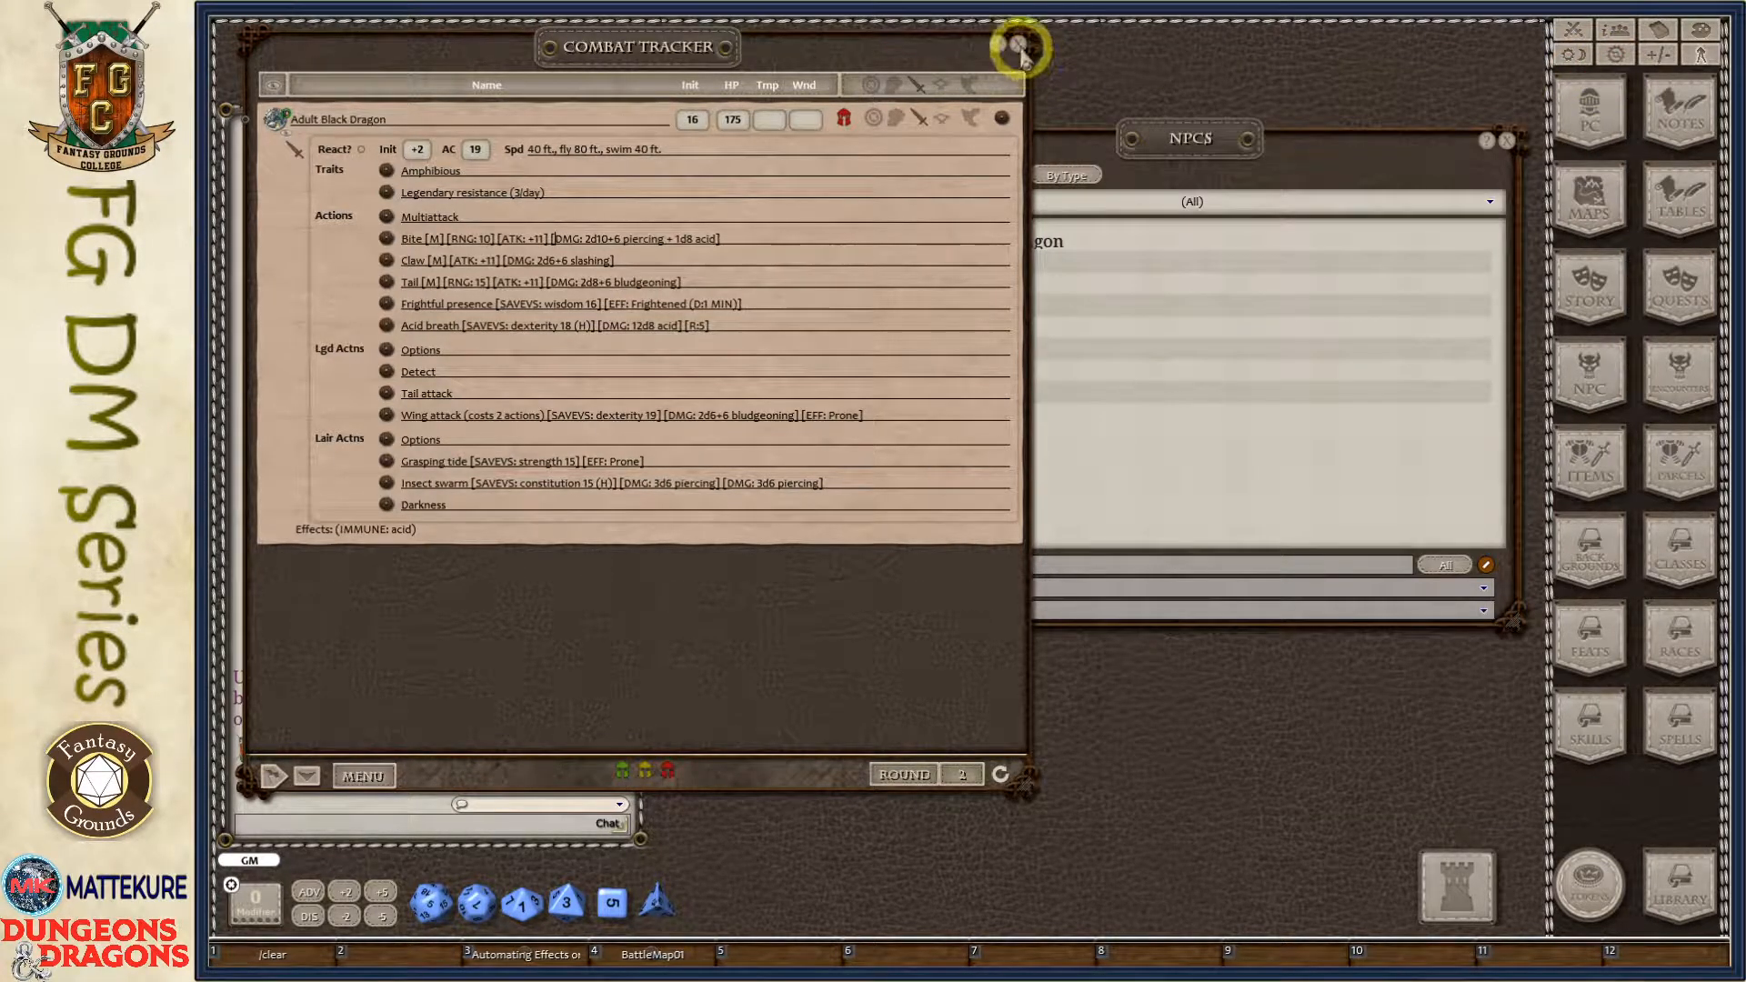
left_click(1018, 43)
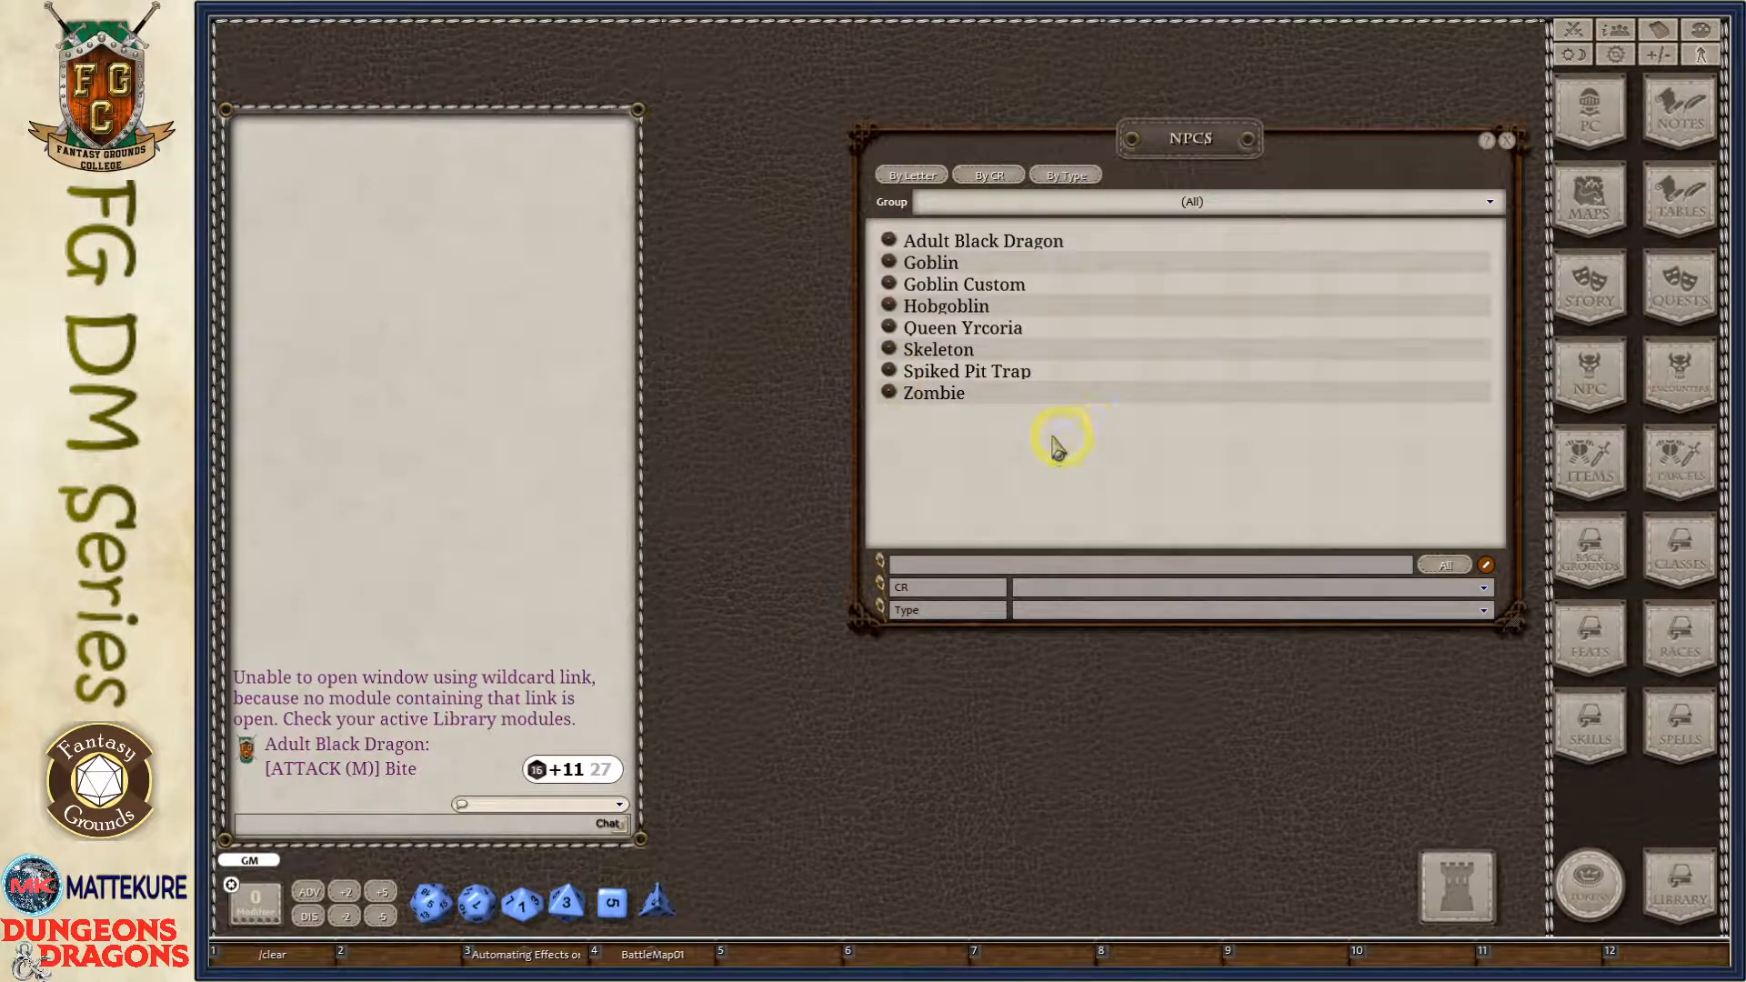
Create a blank NPC record and enlarge its window, closing the NPC list behind it.
right_click(950, 454)
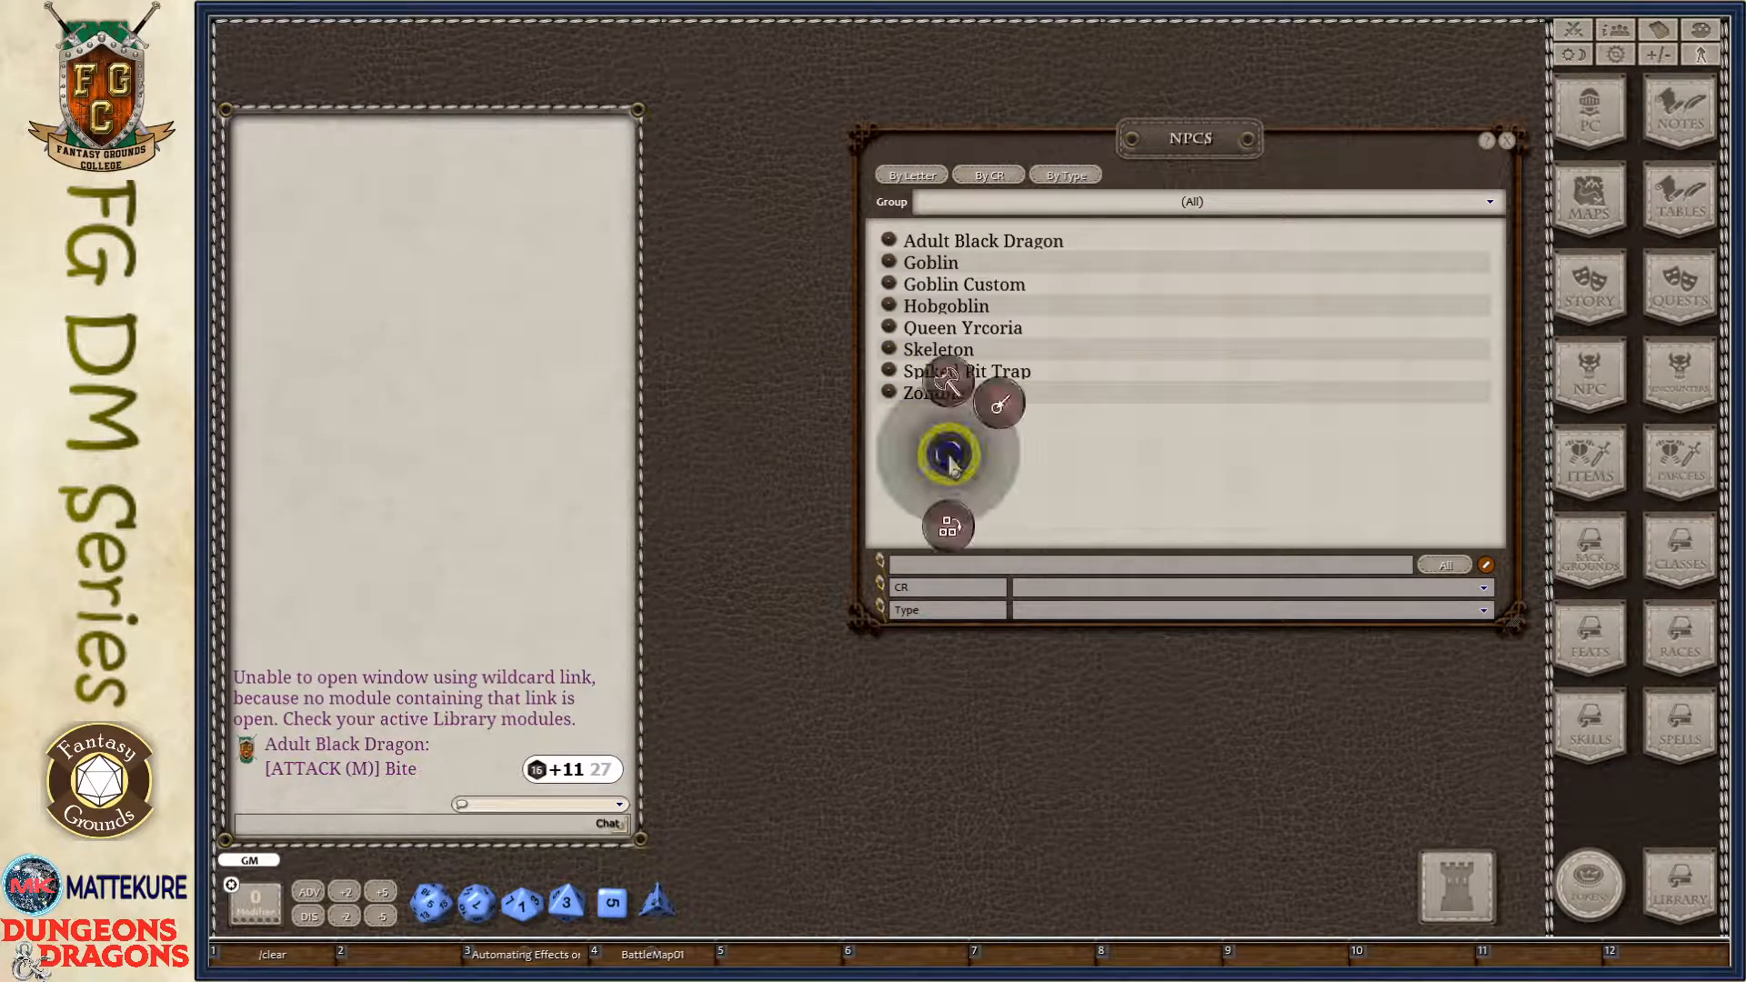
left_click(949, 525)
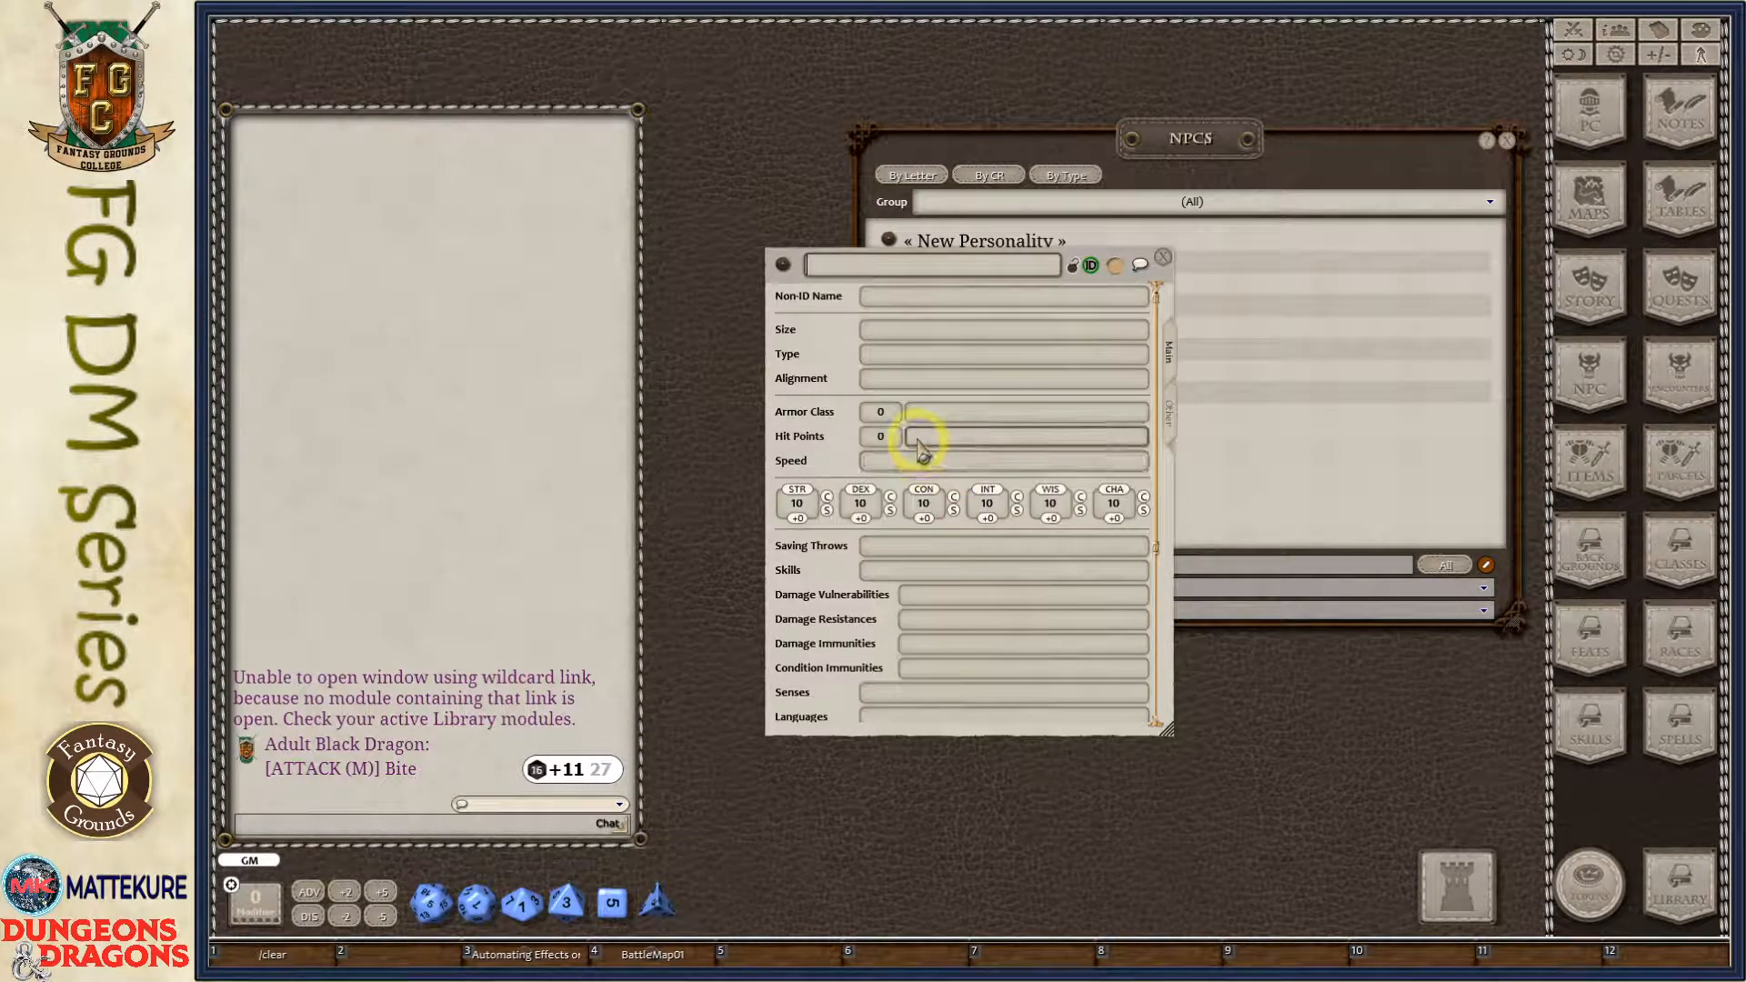
left_click_drag(809, 338, 746, 221)
left_click(1506, 141)
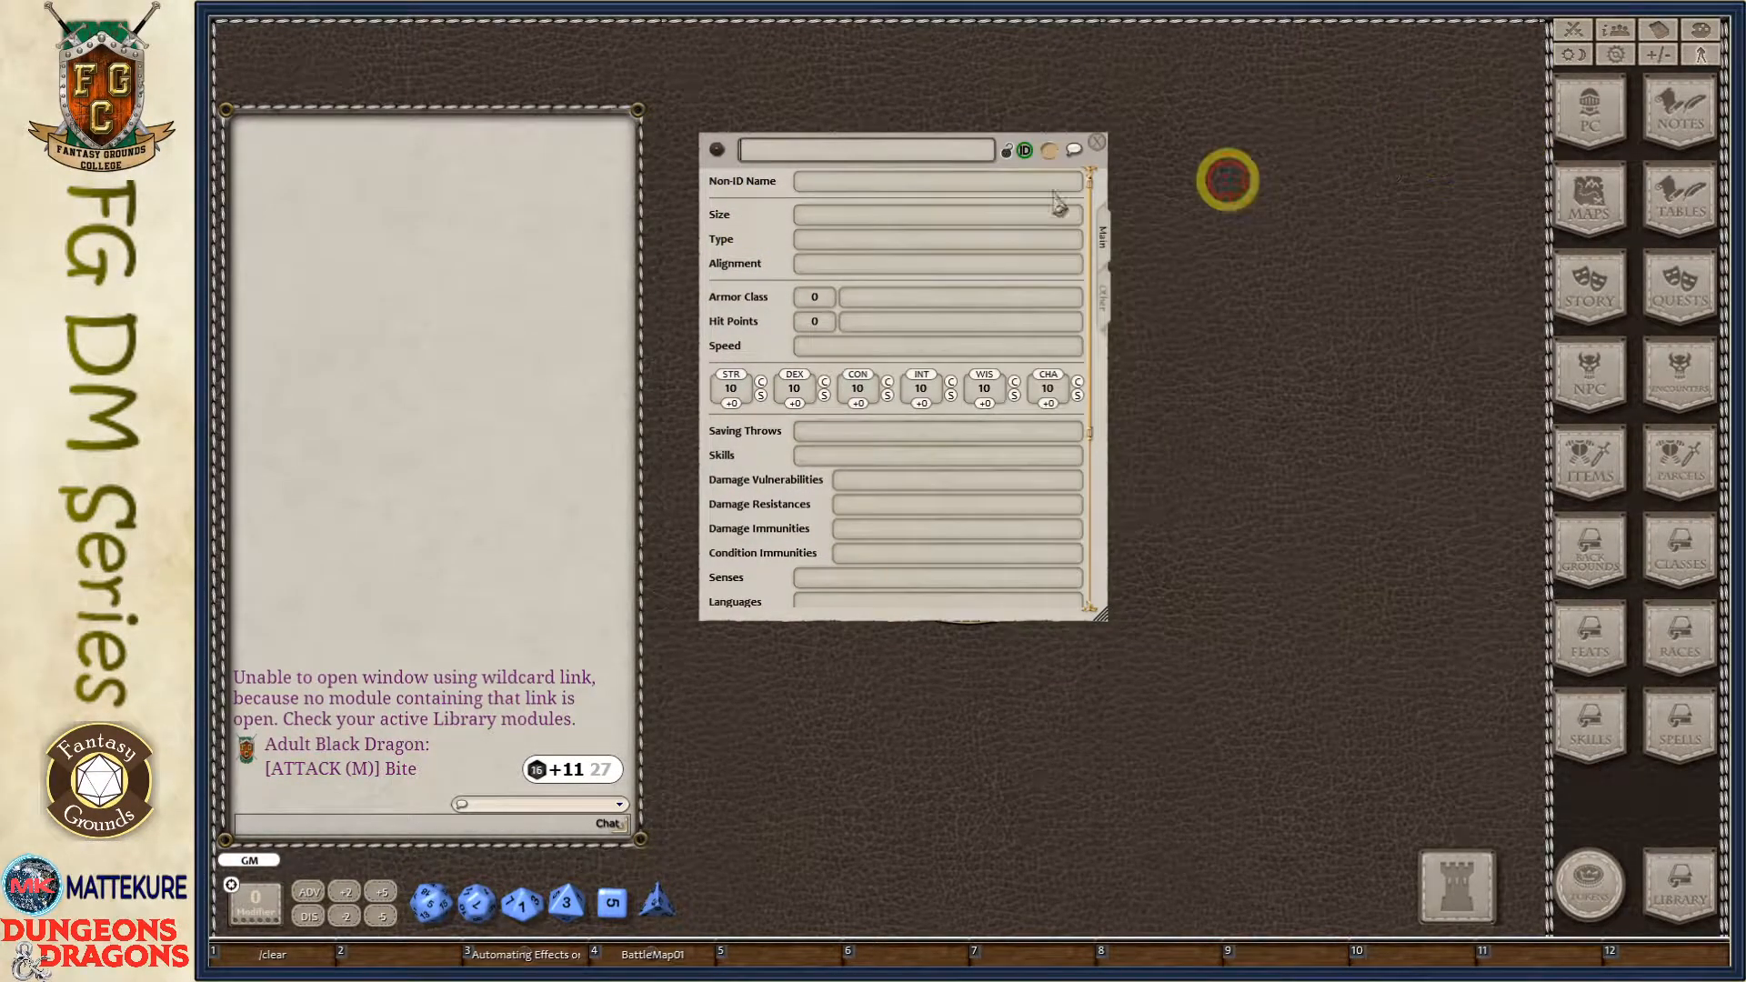
left_click_drag(1102, 616, 1440, 925)
Name the new NPC record "Test NPC" and look at its Non-ID Name field and identification setting.
left_click(831, 150)
type("Test NPC")
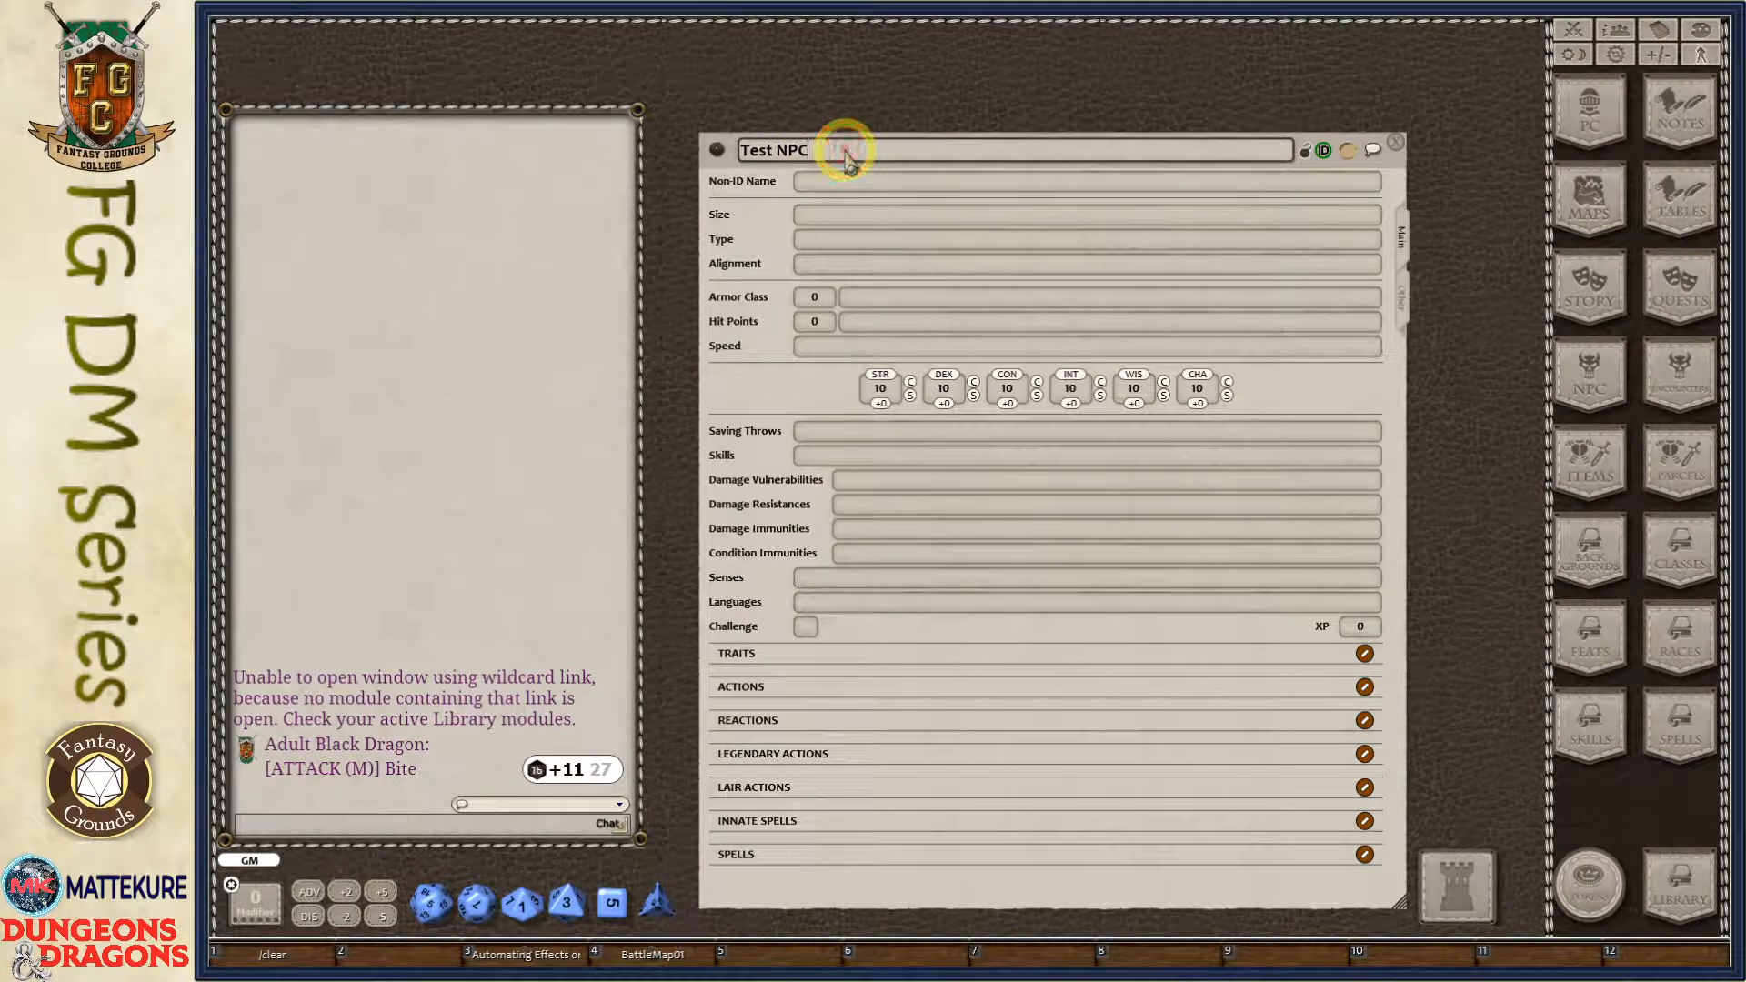
left_click_drag(821, 153, 715, 152)
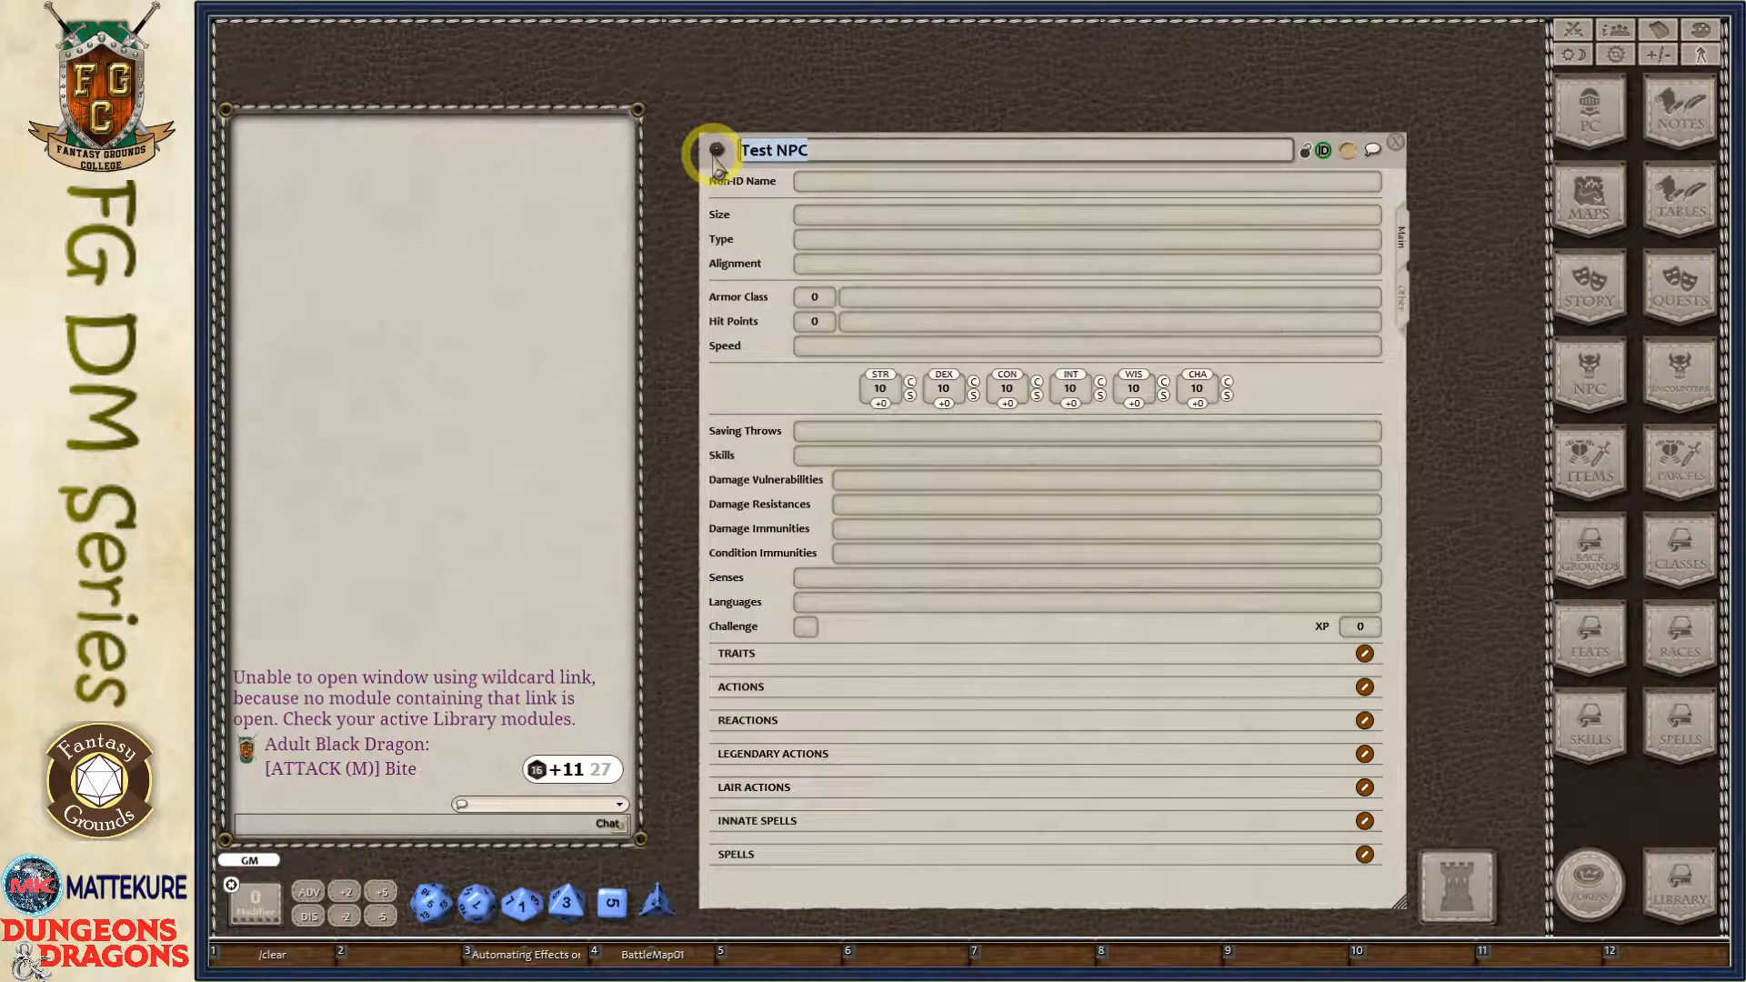
left_click(842, 184)
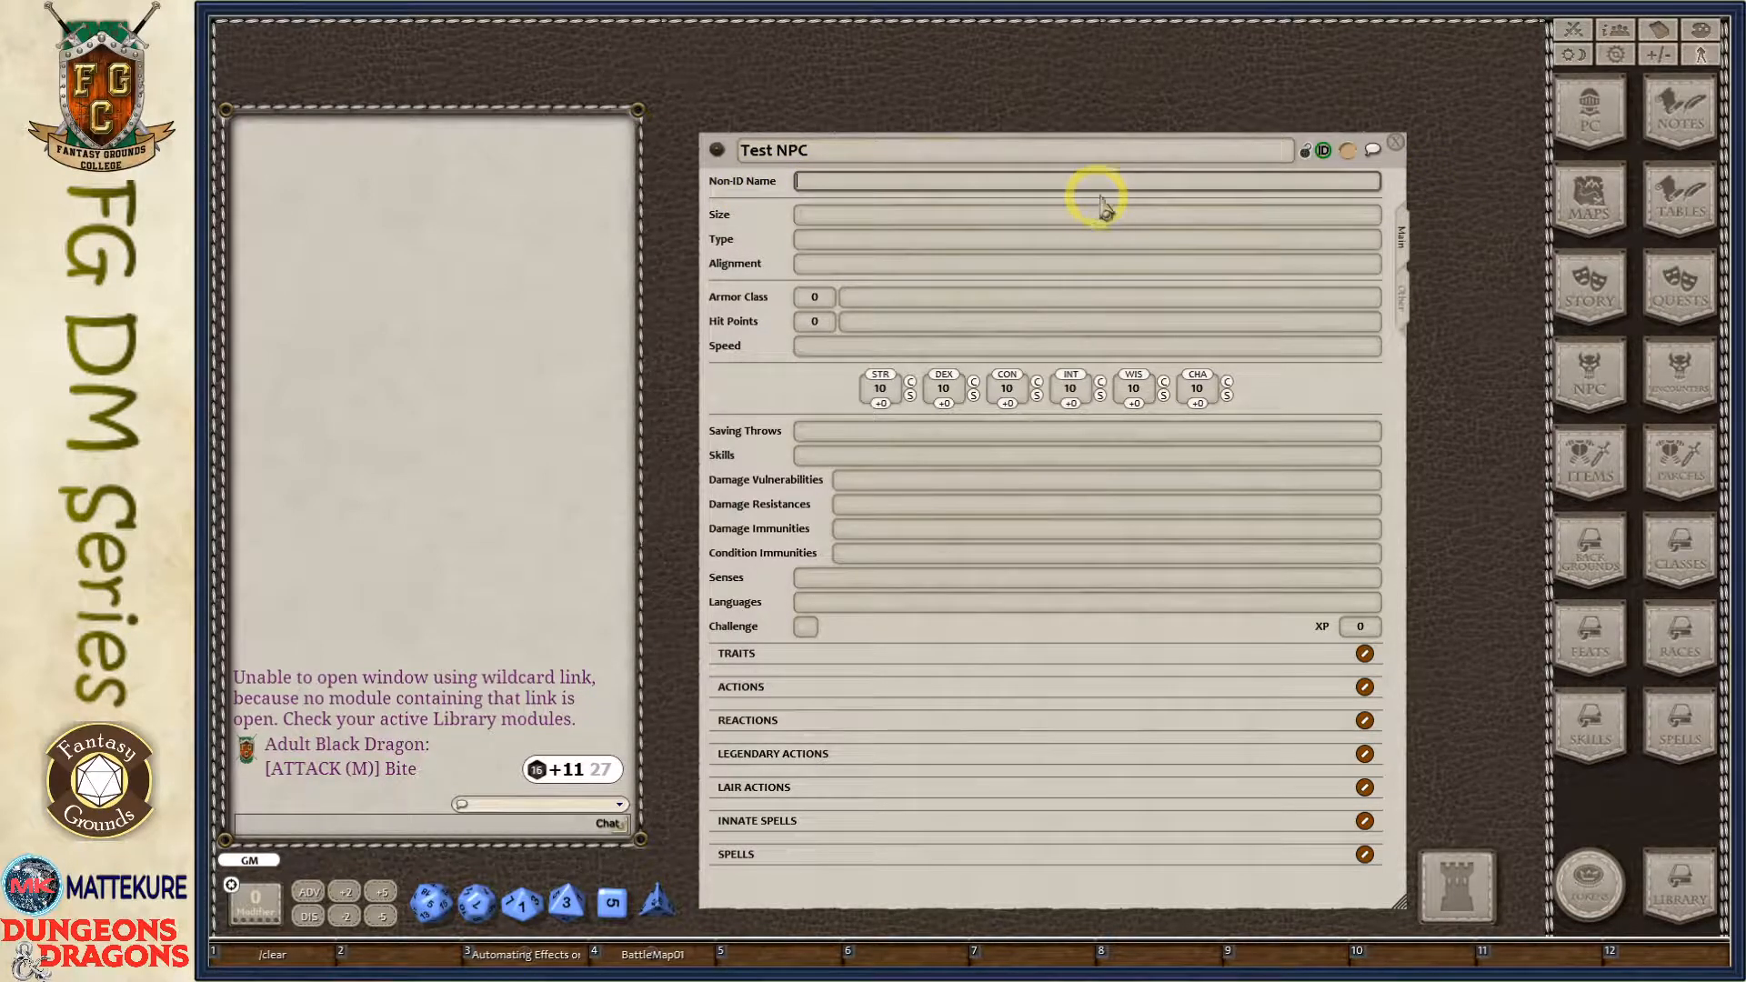
left_click(1323, 151)
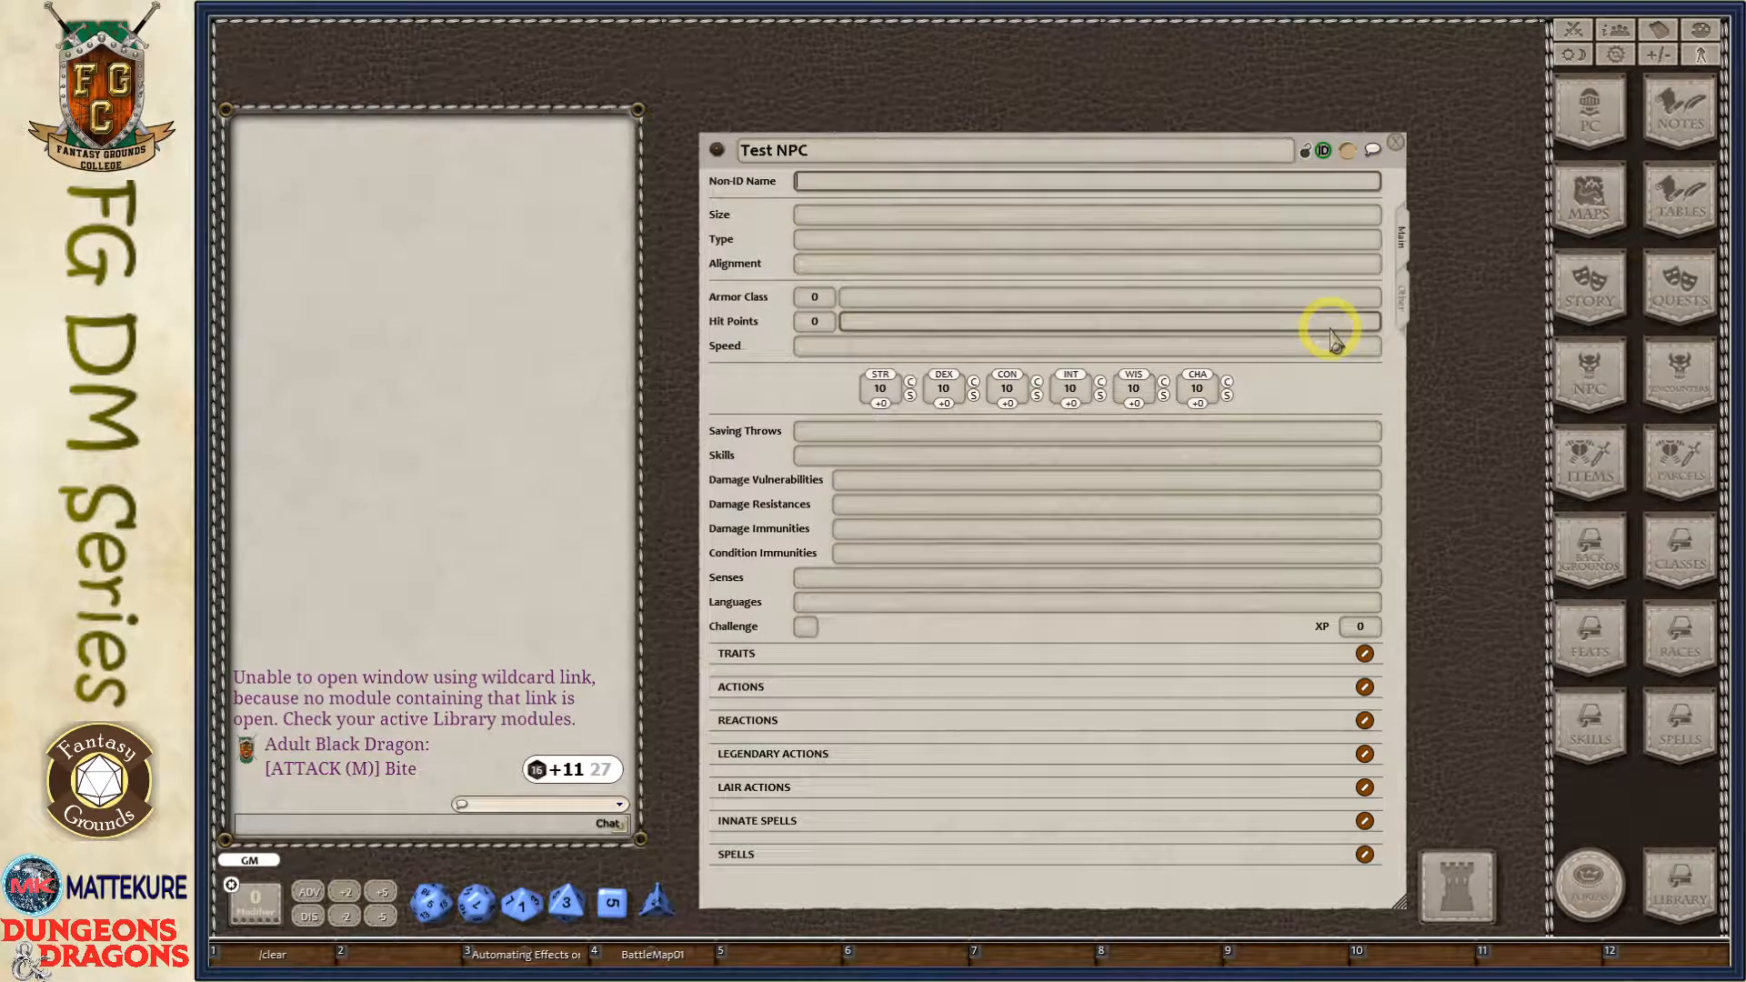
Assign the campaign token Ogrekin3.png to the Test NPC record and close the token collection.
left_click(1593, 887)
left_click(1087, 644)
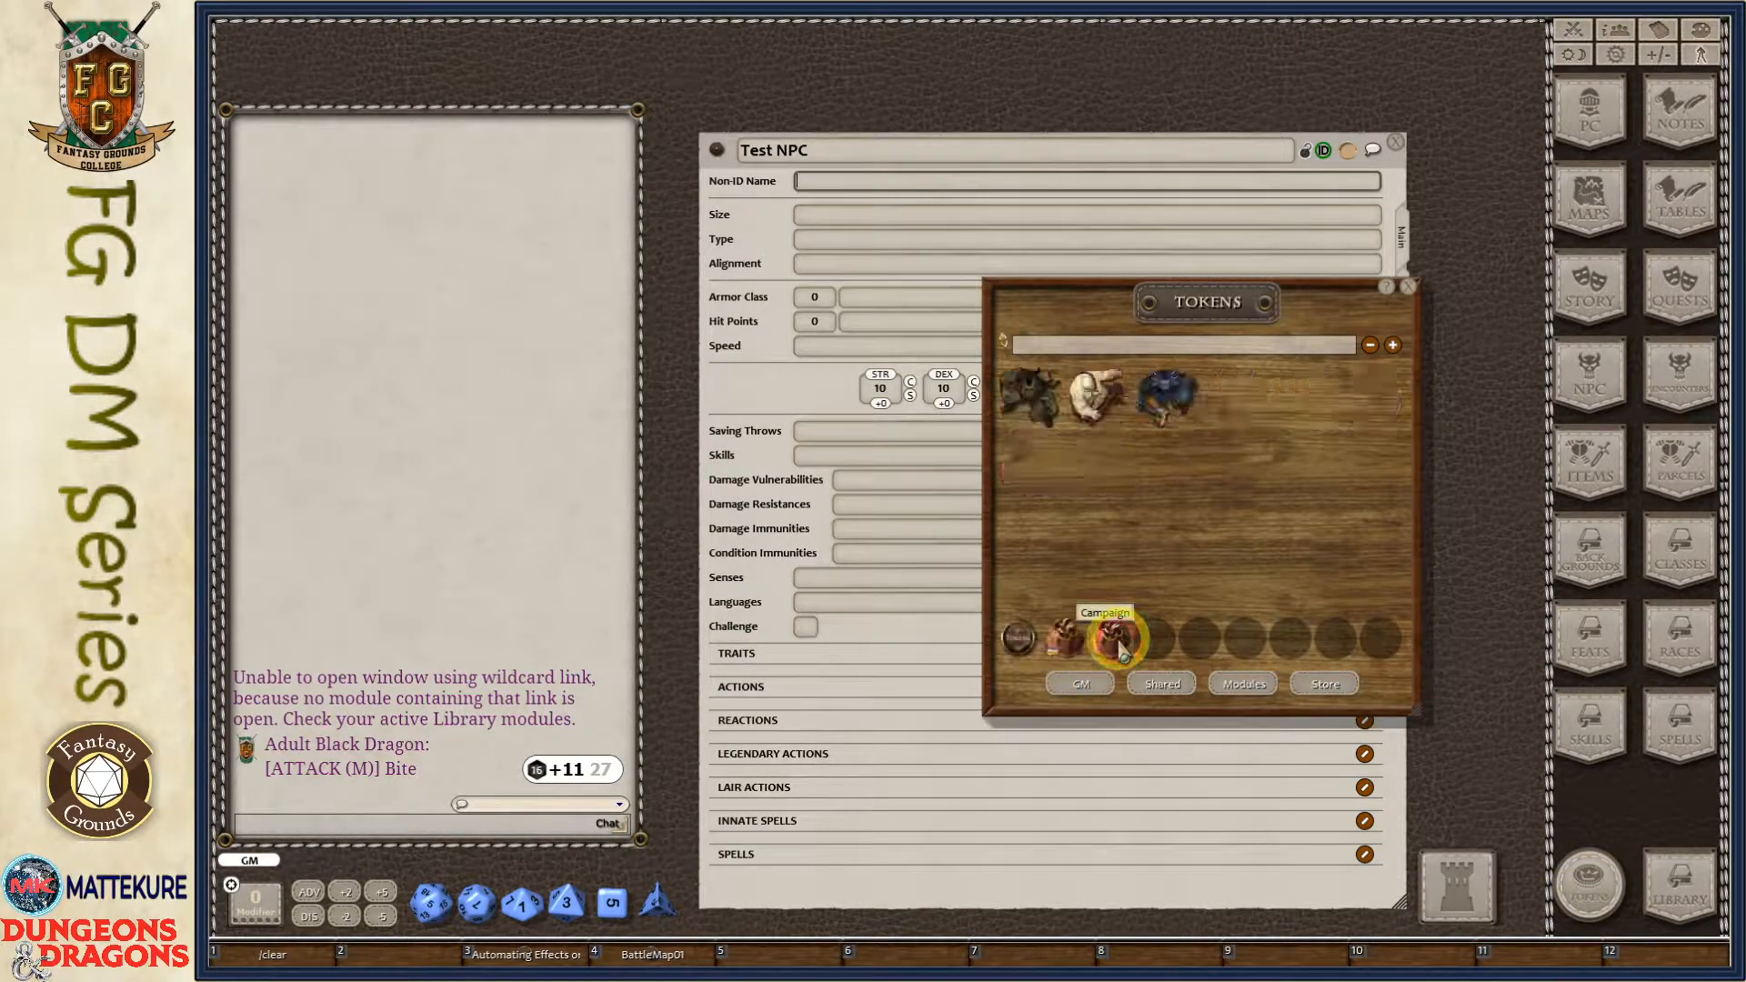
left_click_drag(1028, 564, 589, 483)
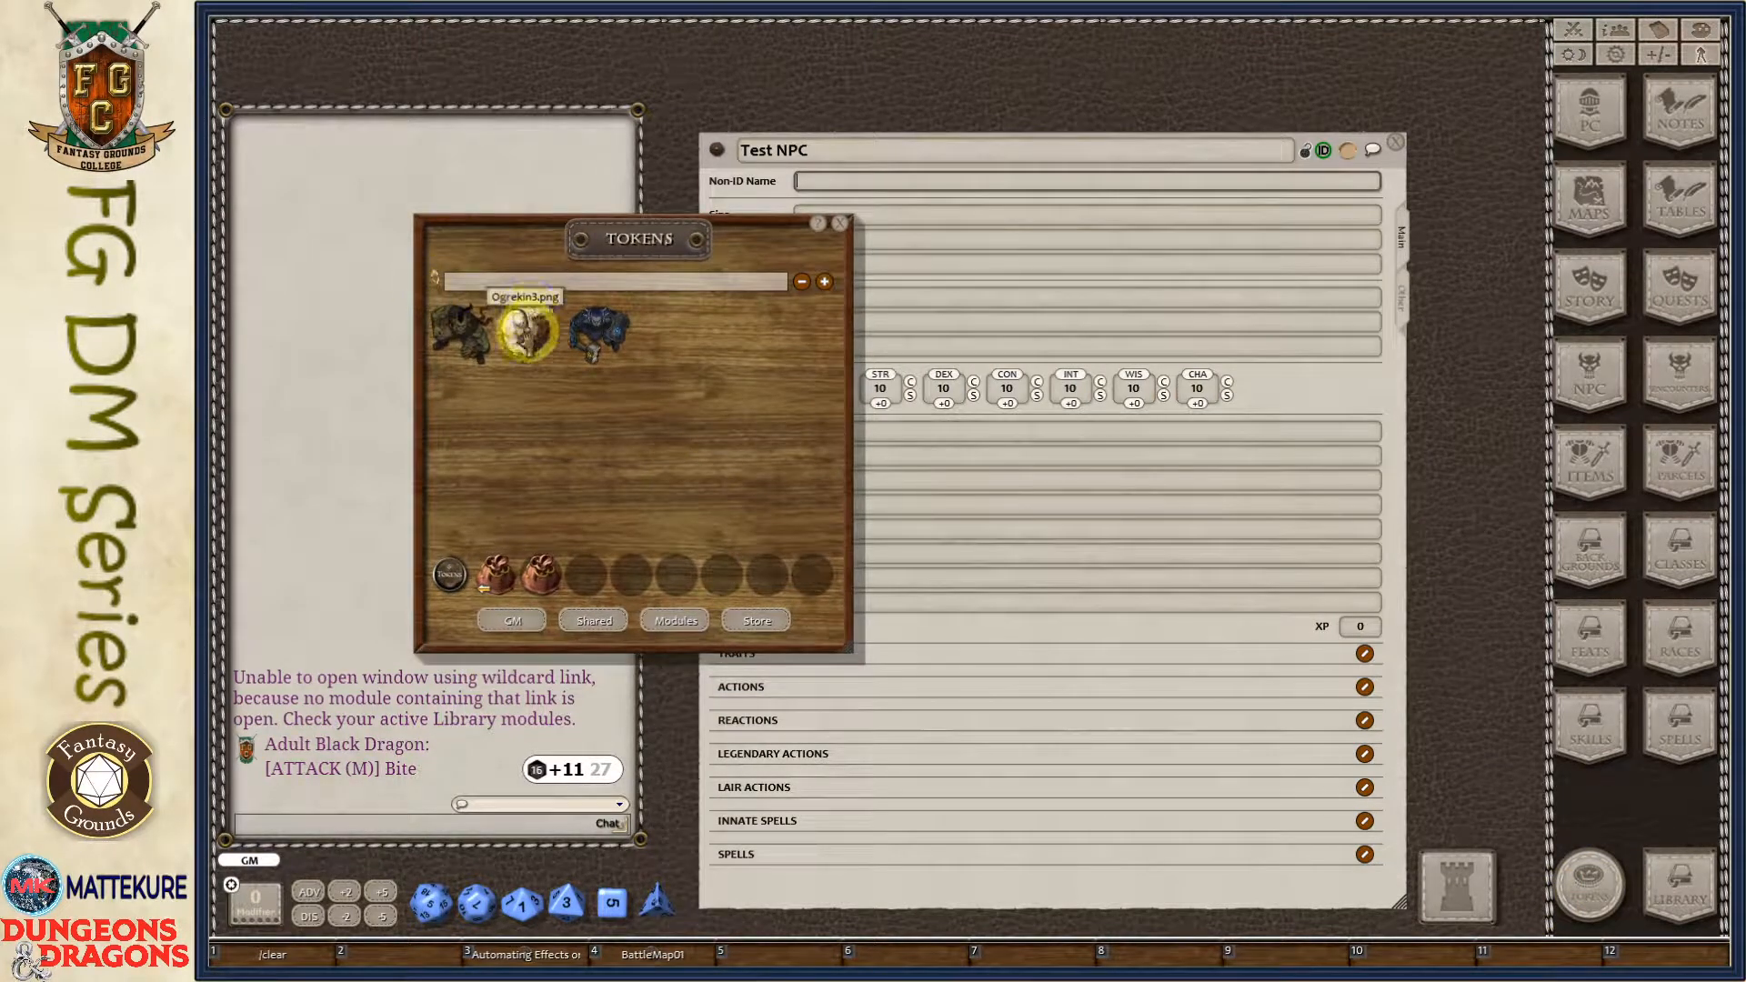
left_click_drag(519, 328, 1343, 150)
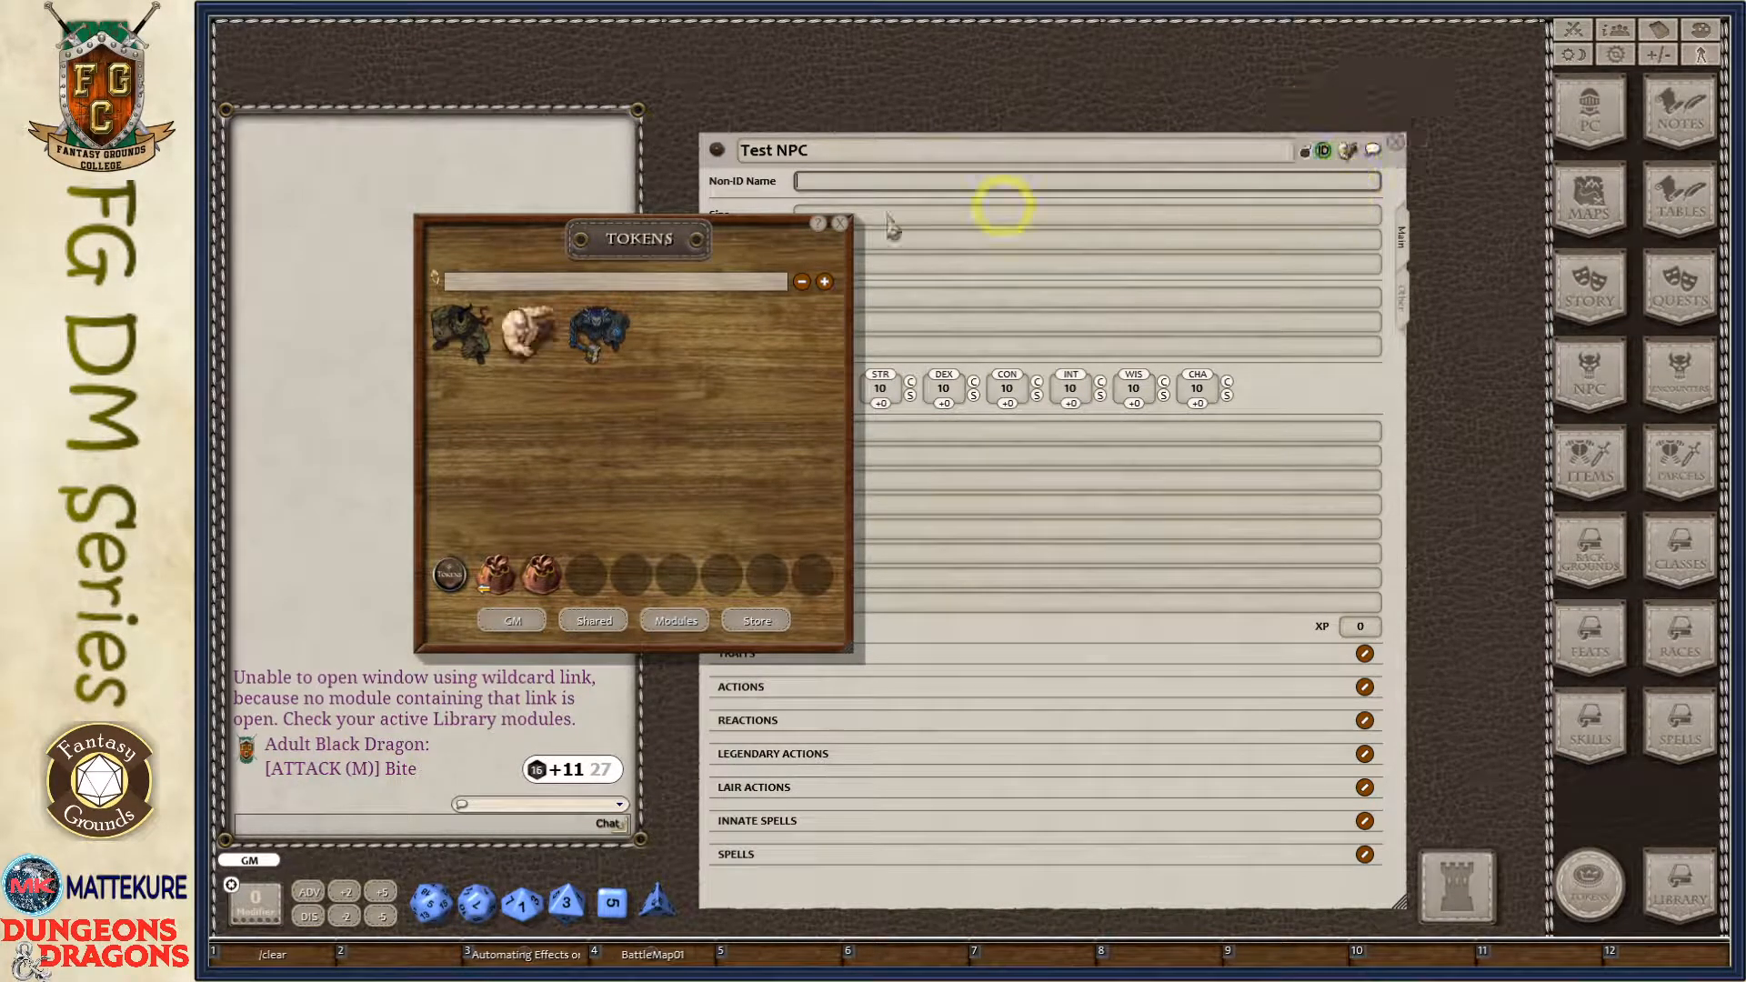
left_click(838, 223)
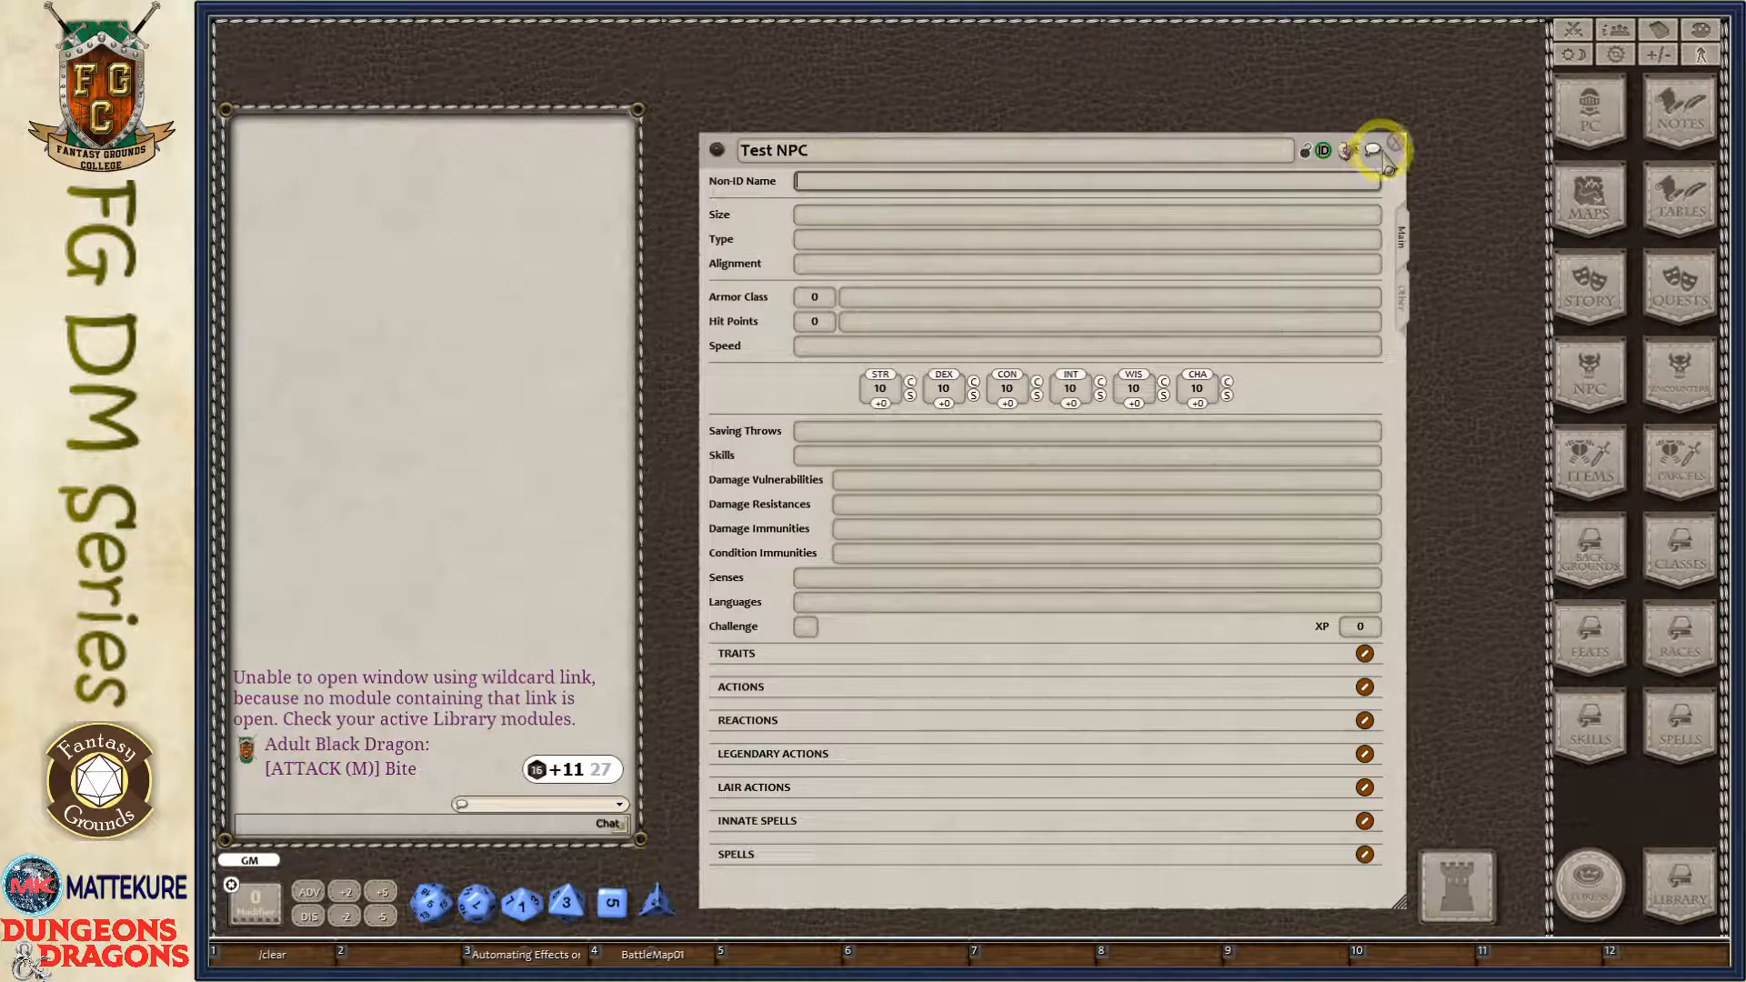
Send the chat message "hello" as the GM.
left_click(288, 824)
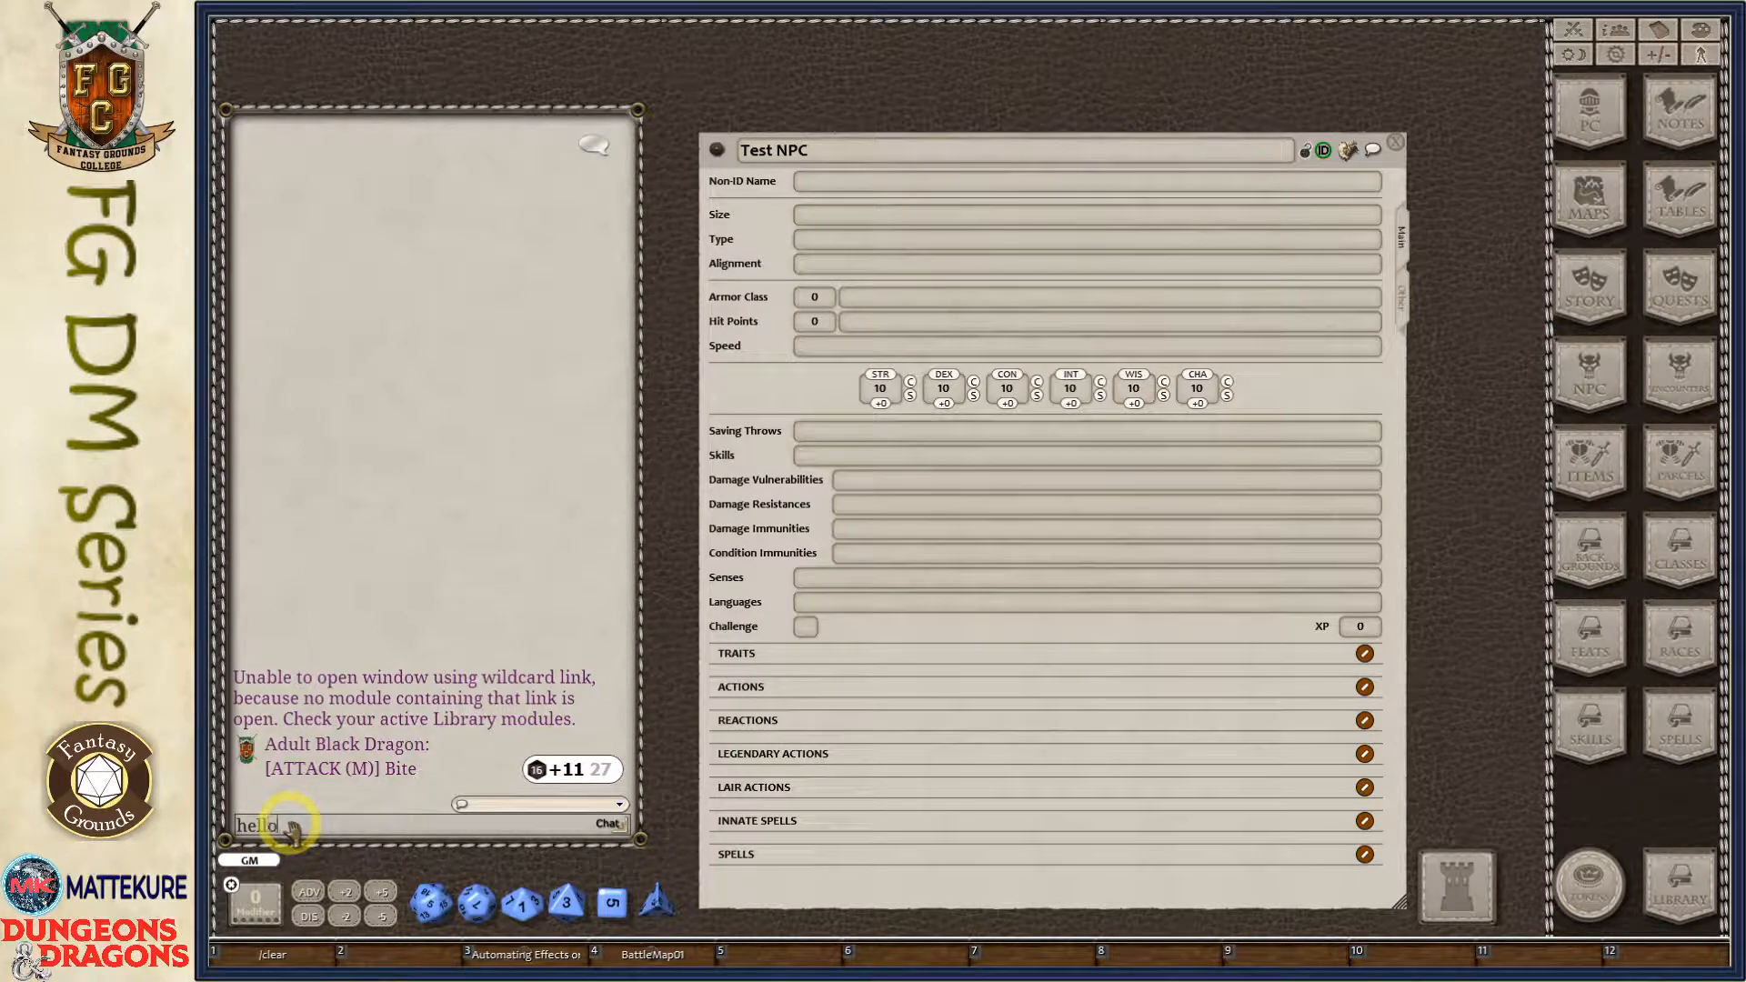
type("hello")
key("Return")
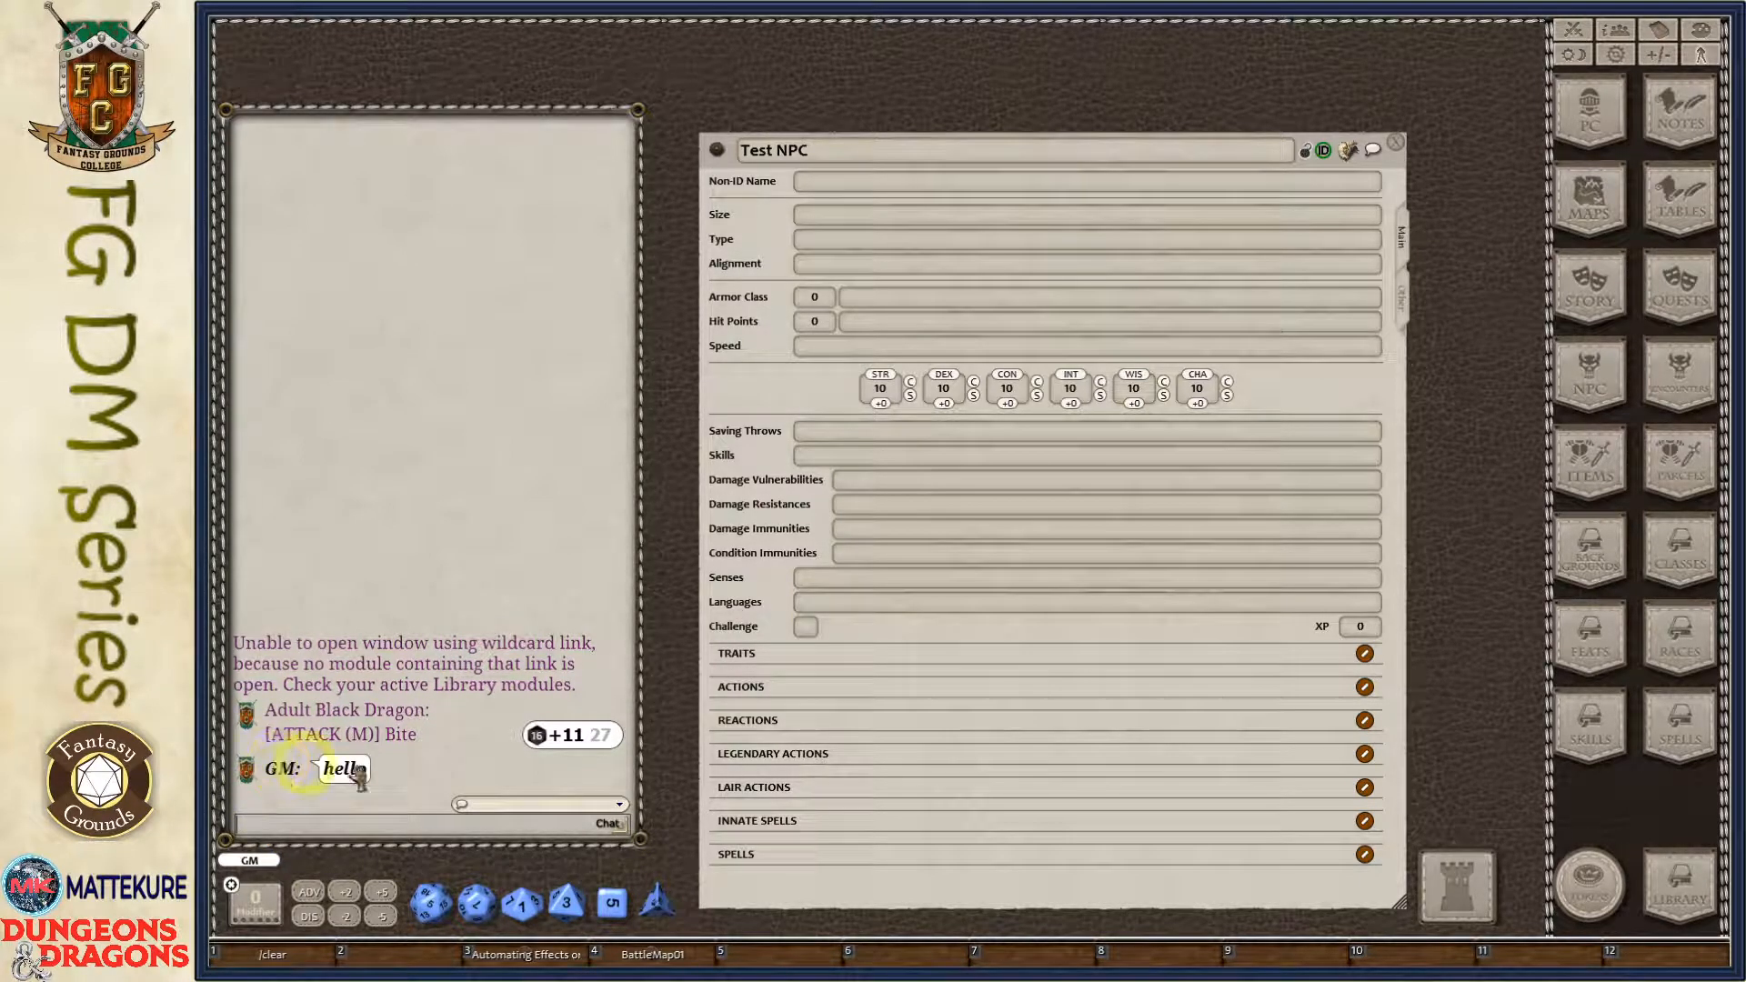
Send the chat message "hello" speaking as Test NPC, and return the chat identity to GM.
left_click(1374, 151)
left_click(310, 828)
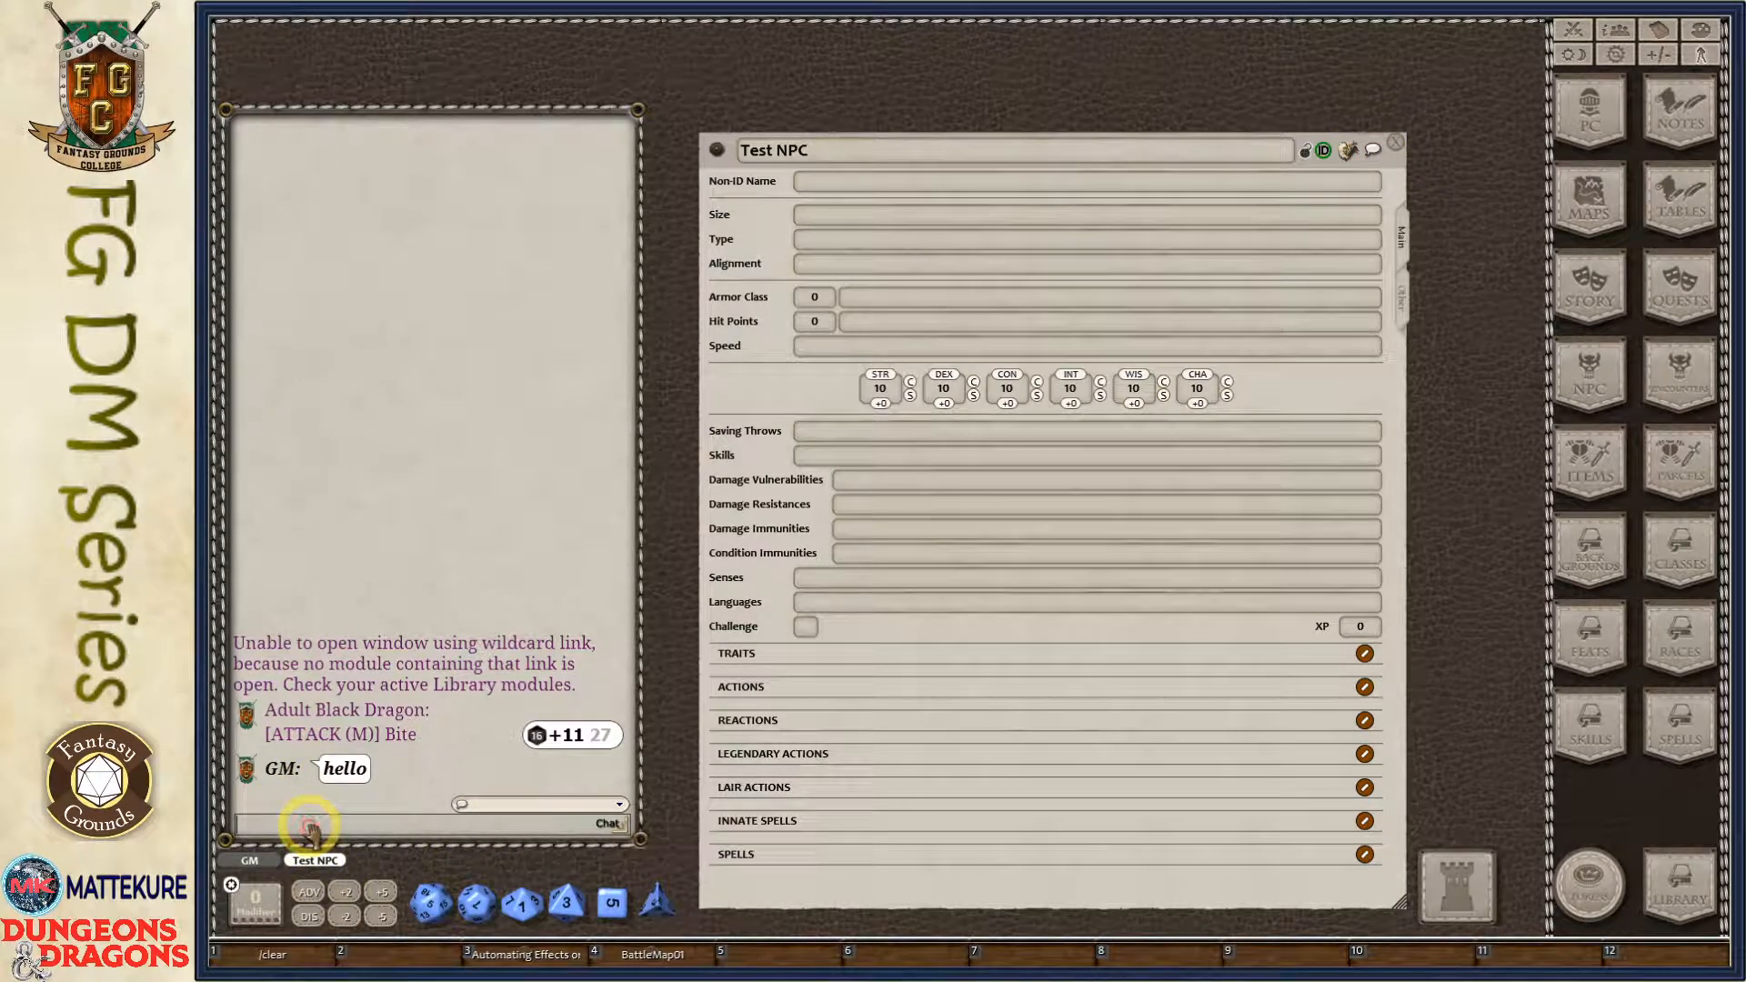
type("hello")
key("Return")
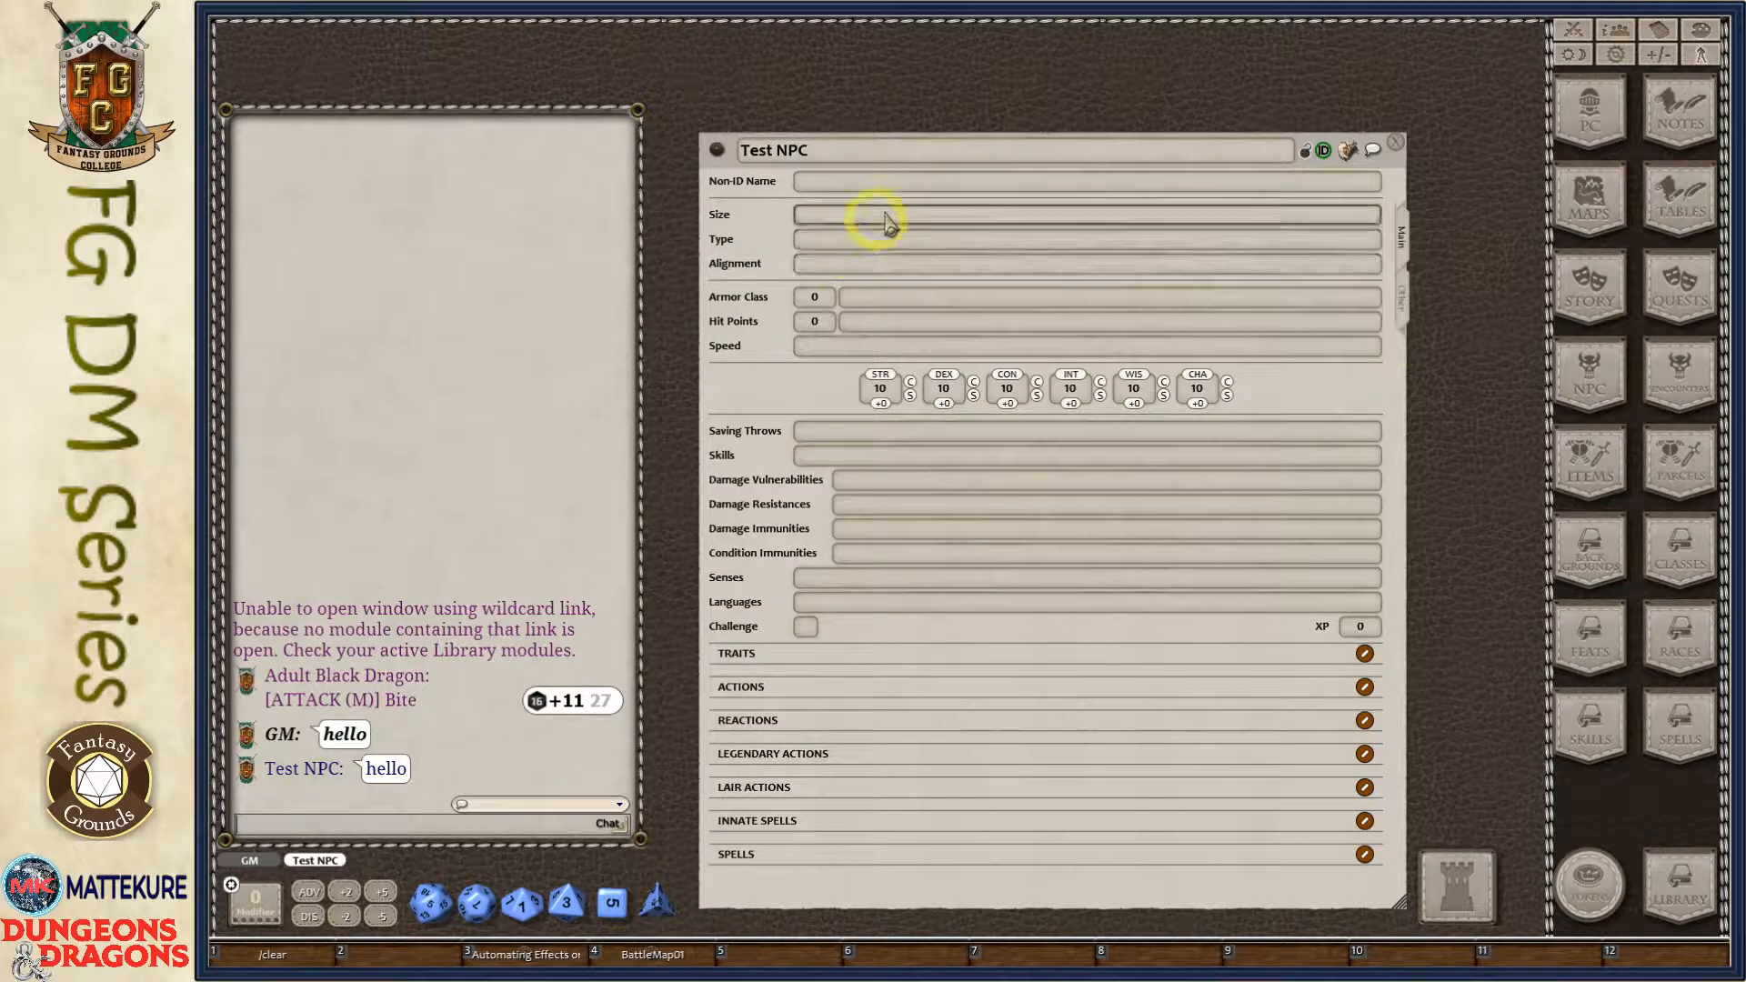
left_click(263, 862)
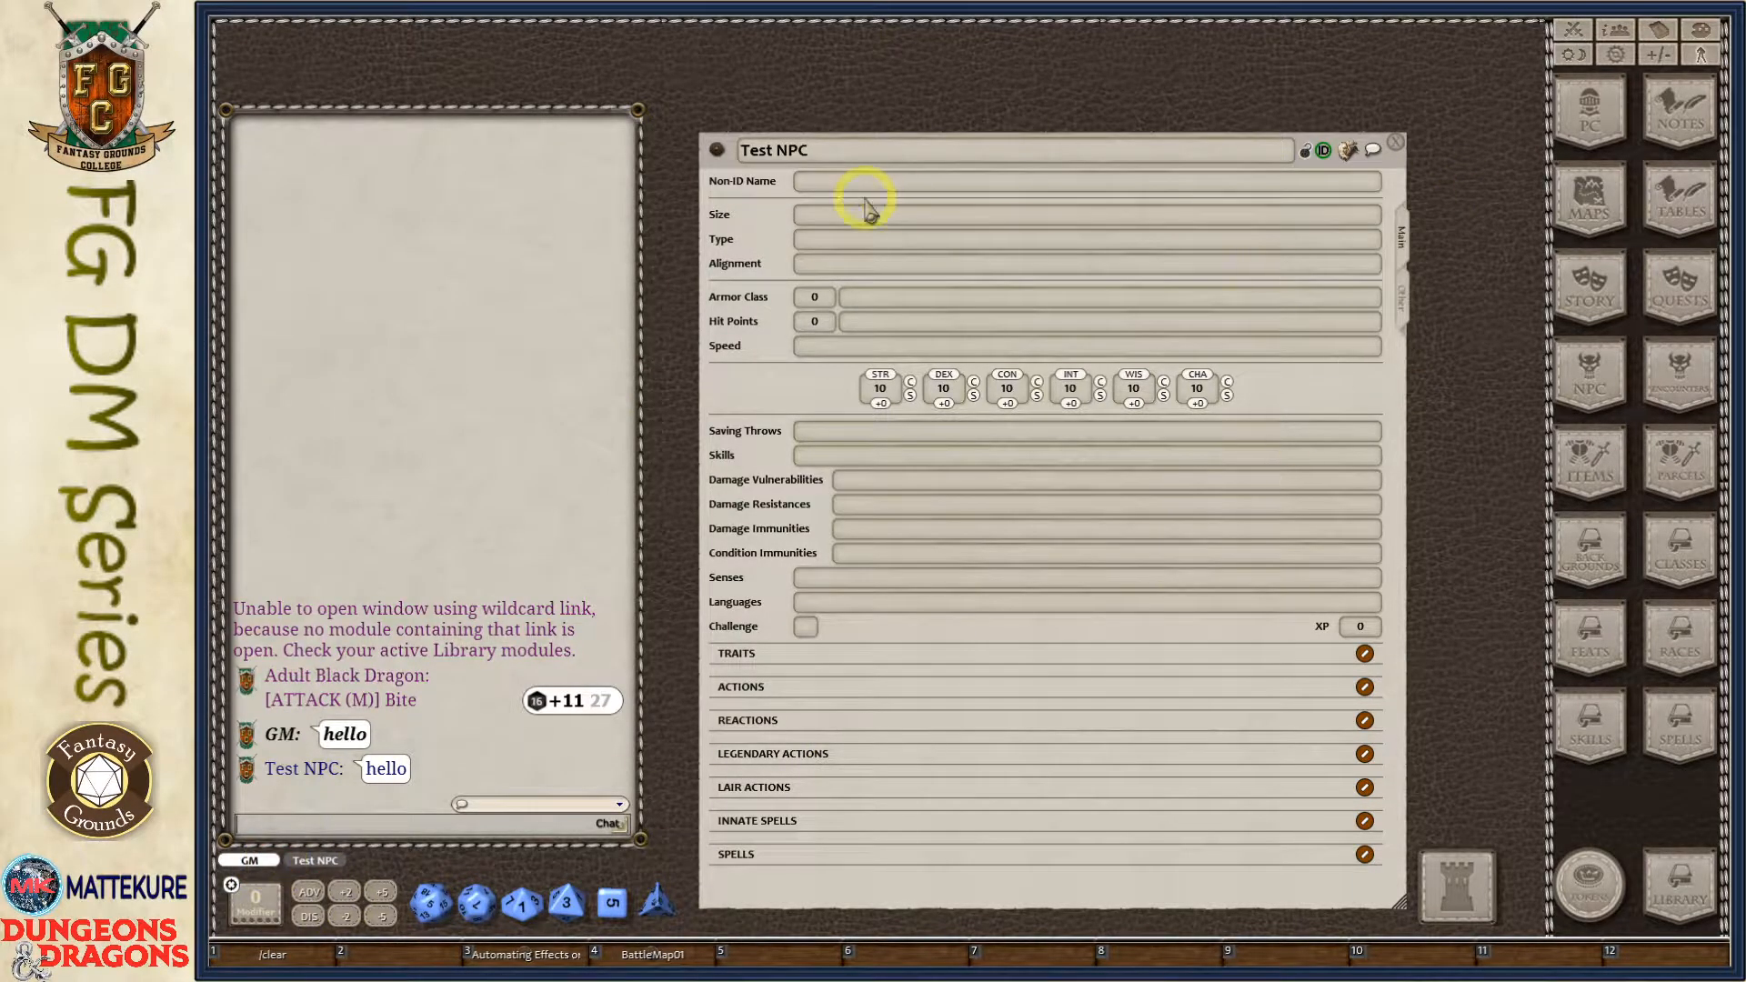
left_click(816, 184)
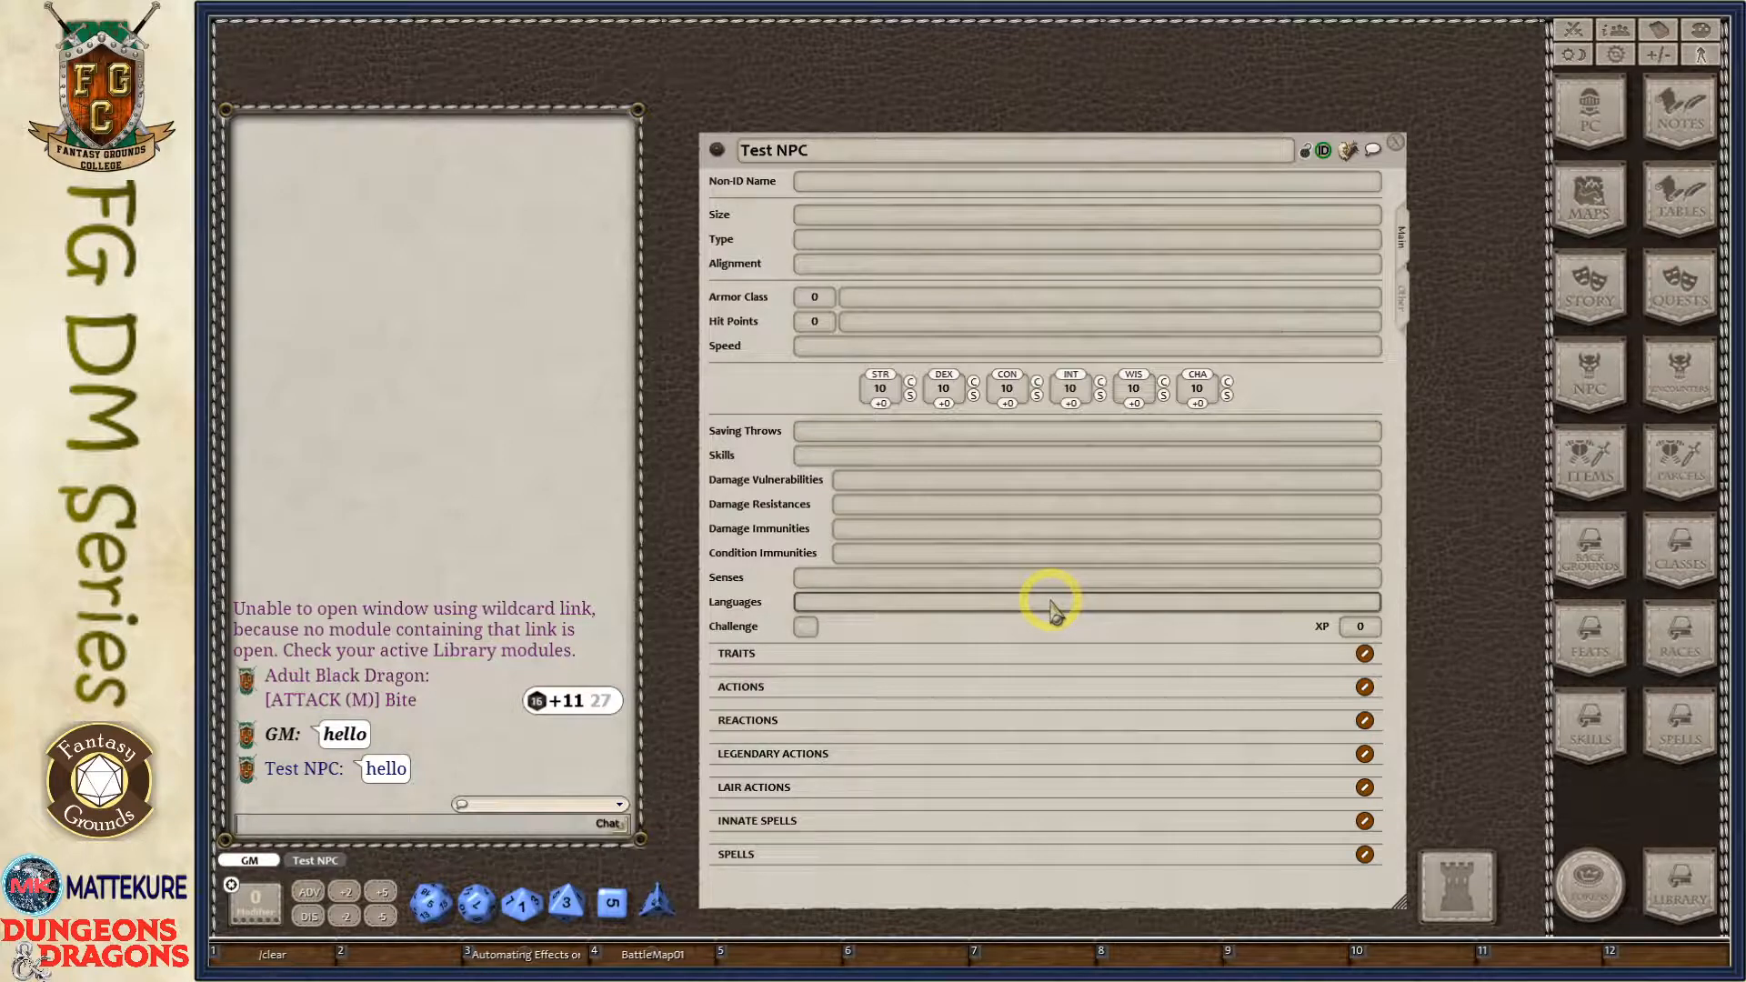
Switch to the monster PDF in Adobe Acrobat and examine the Arcane Ooze's statistics, traits, actions and reactions.
key("alt+Tab")
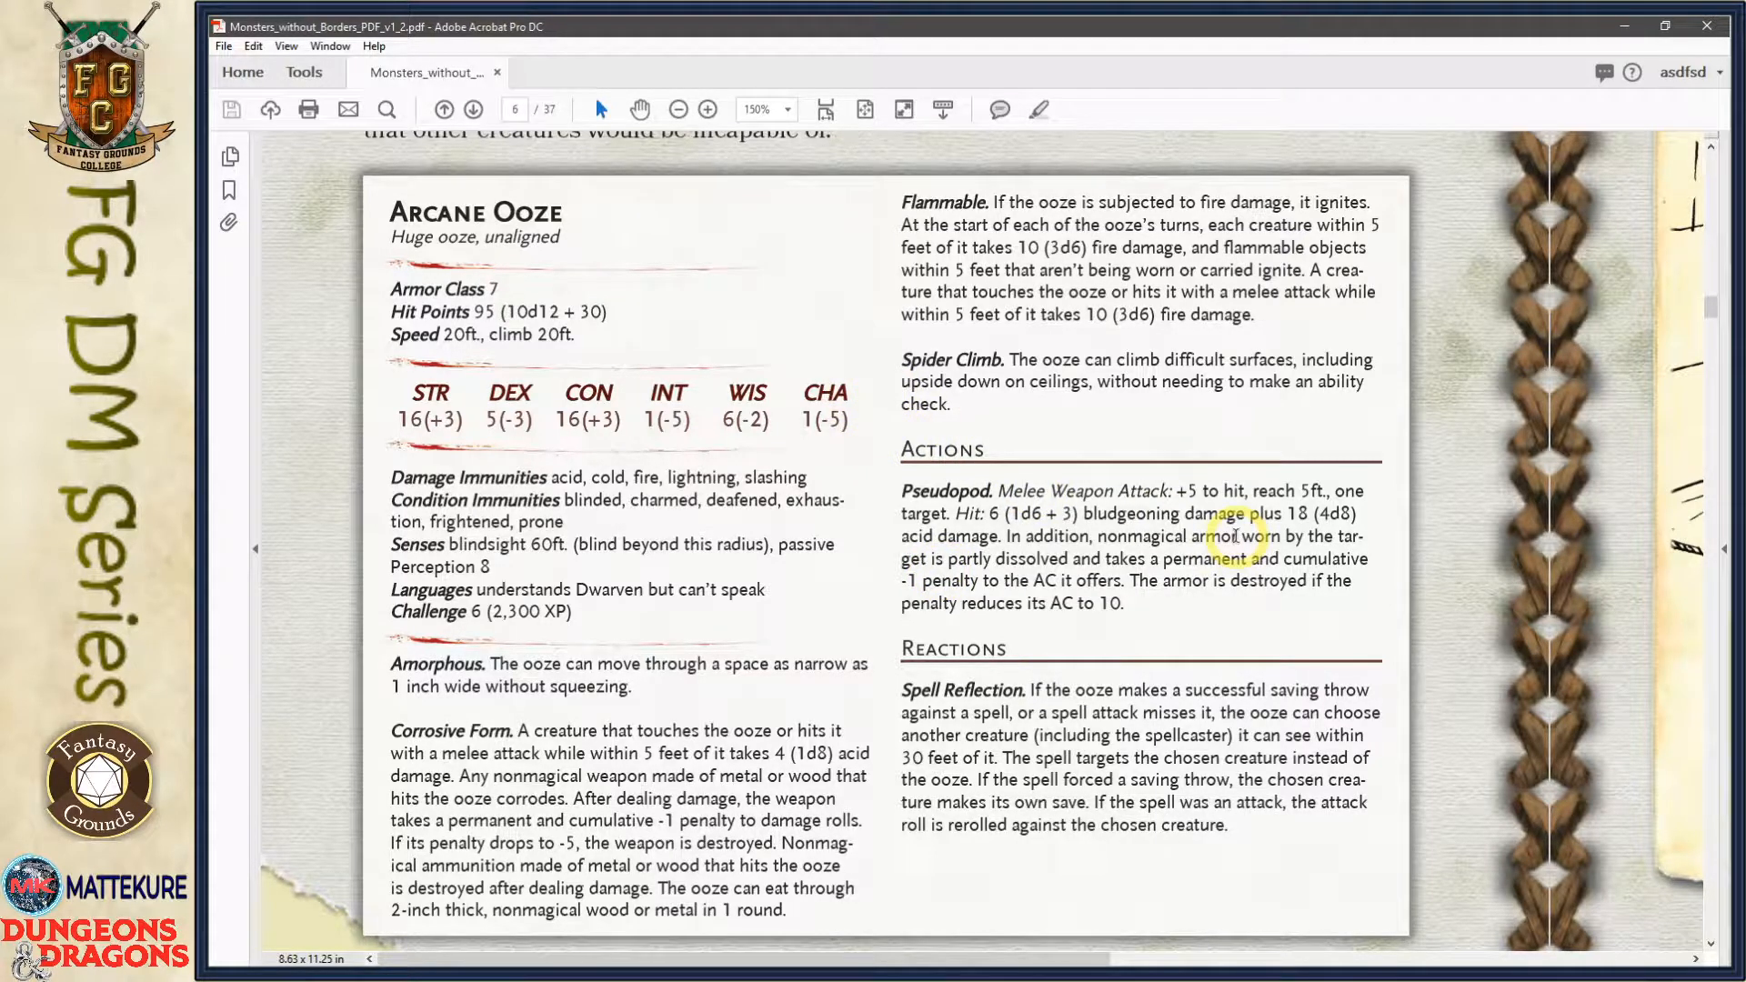
scroll(1092, 427, "down", 1)
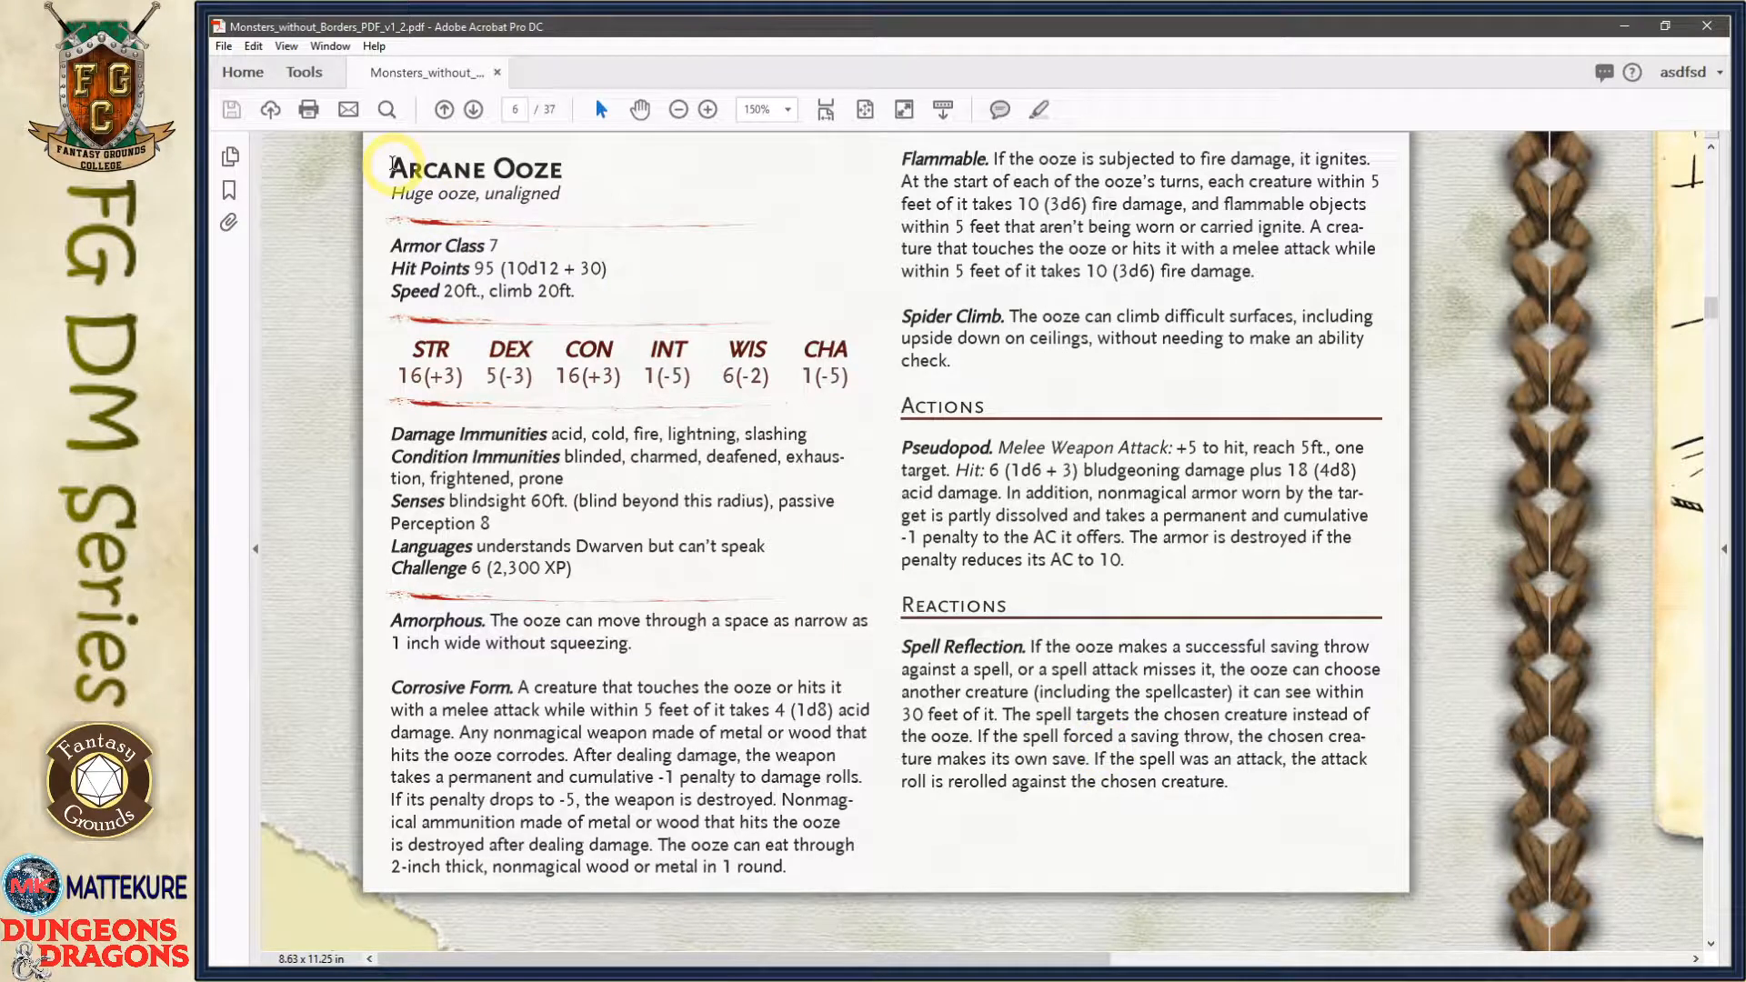
left_click_drag(392, 193, 552, 196)
left_click_drag(392, 241, 565, 317)
left_click_drag(425, 429, 412, 423)
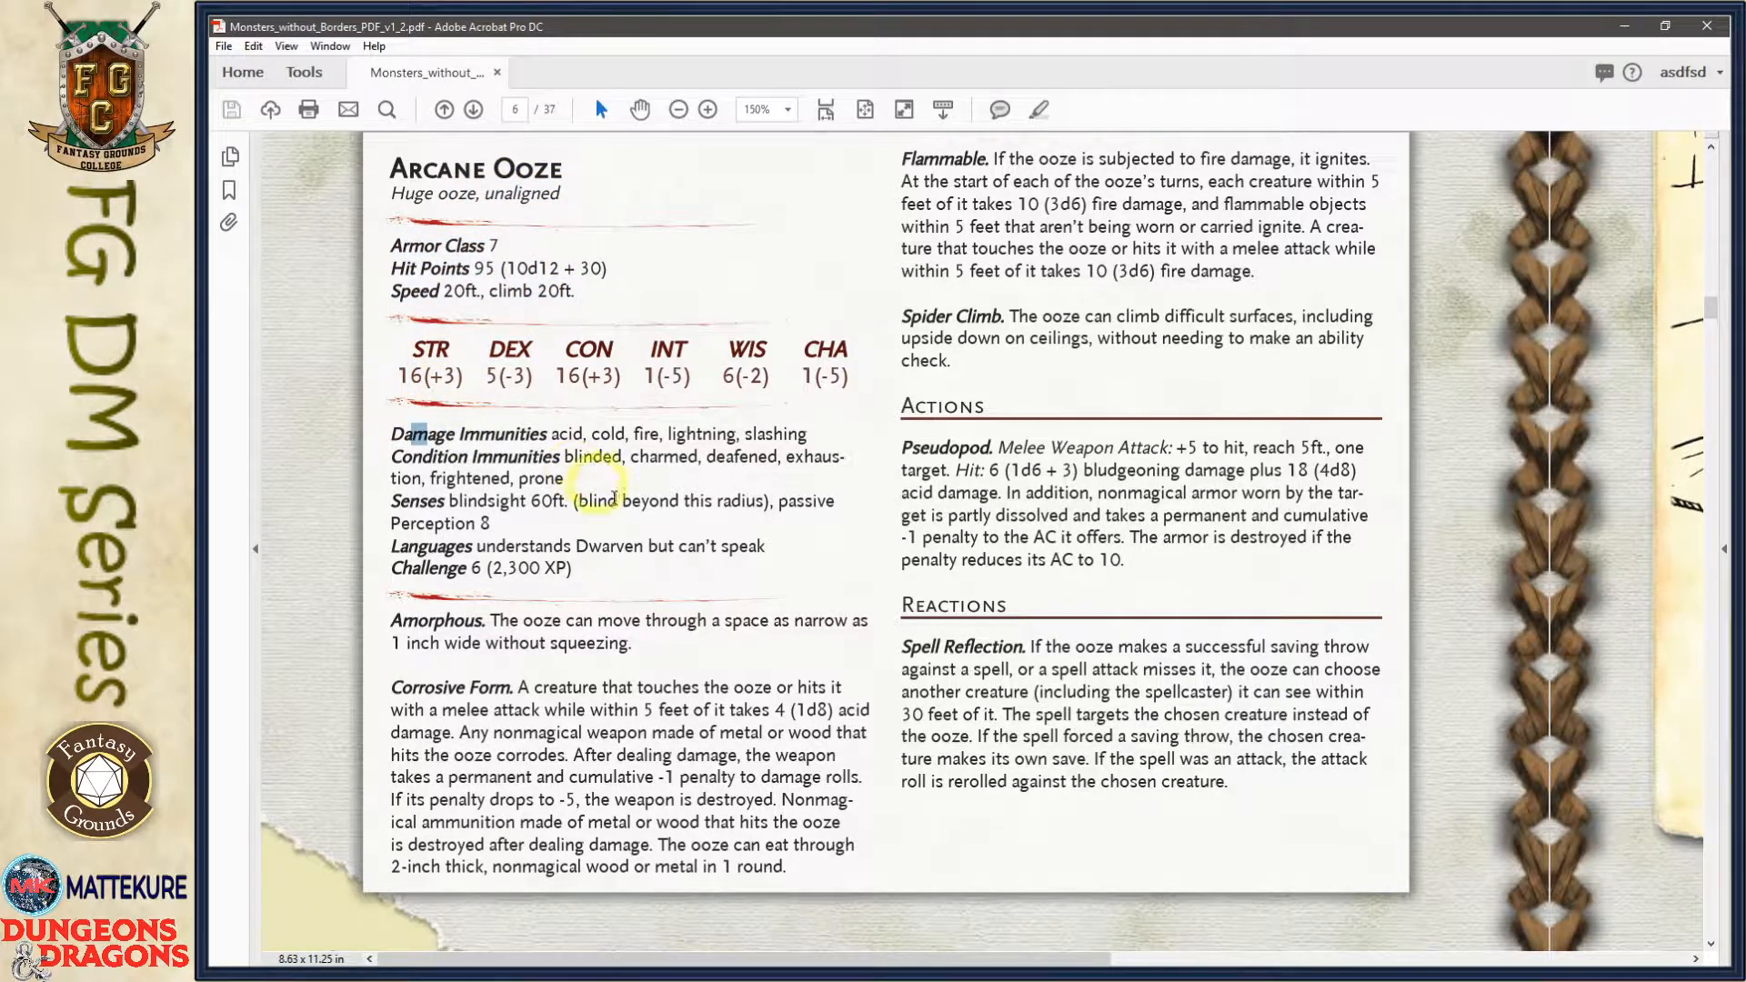
left_click_drag(530, 643, 543, 643)
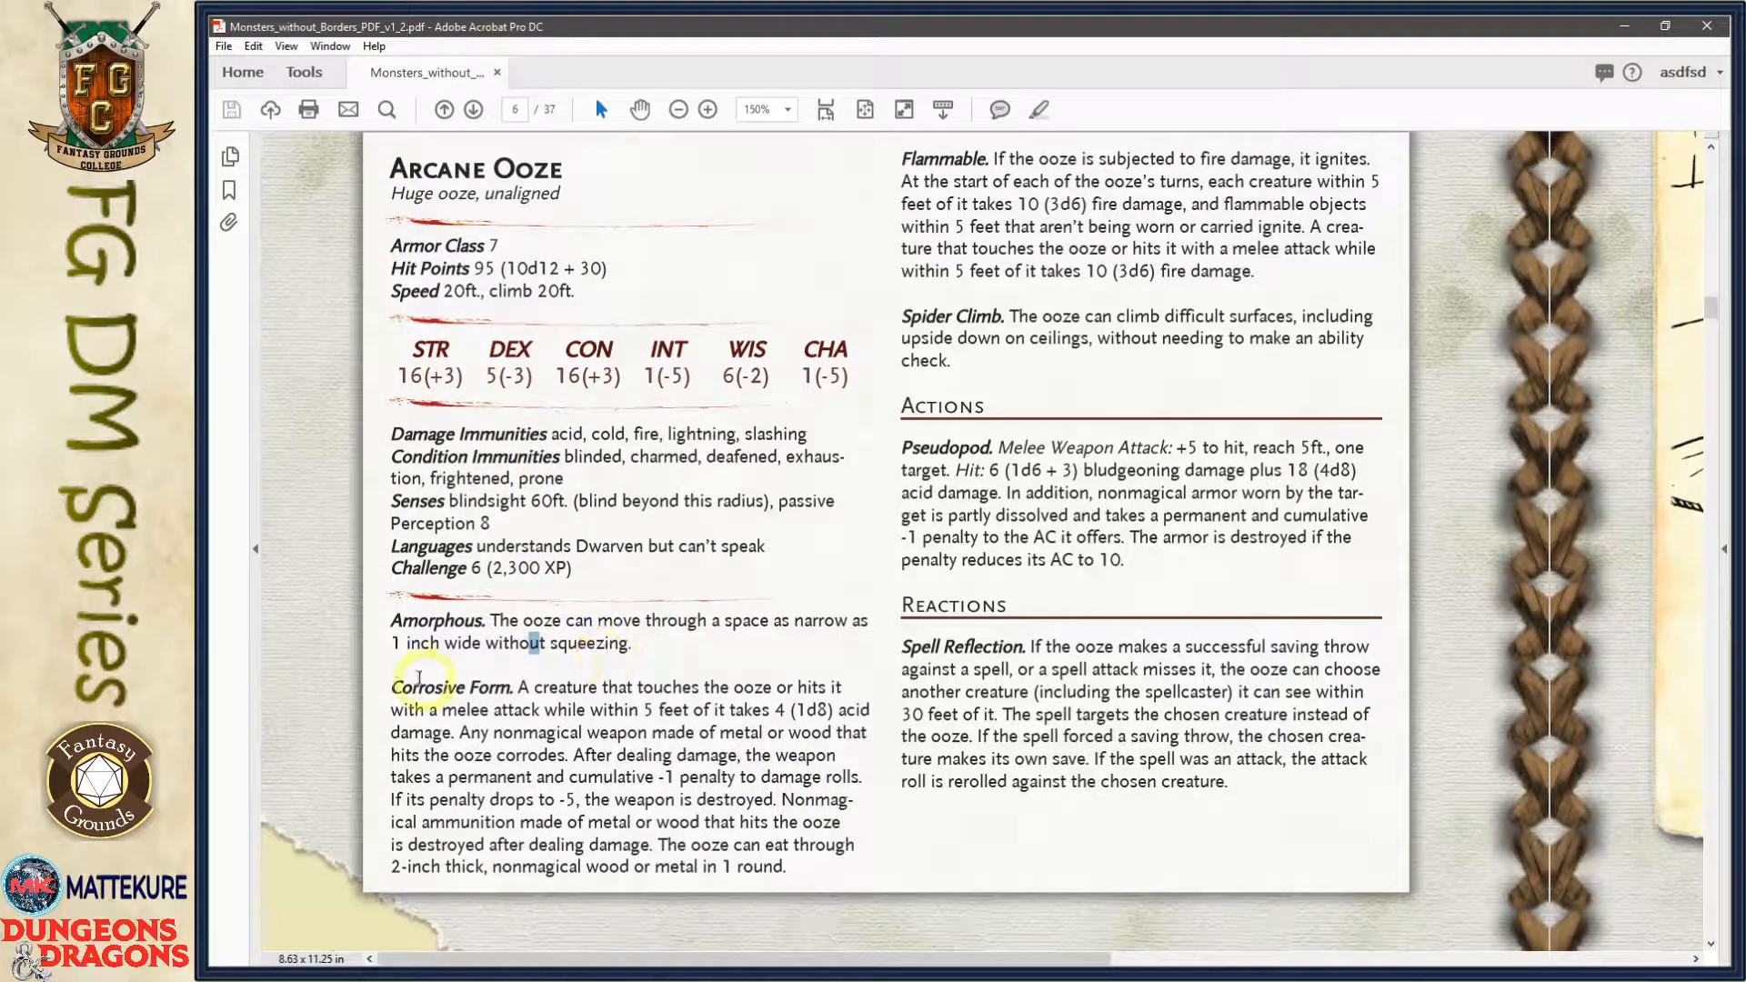
left_click_drag(390, 619, 806, 881)
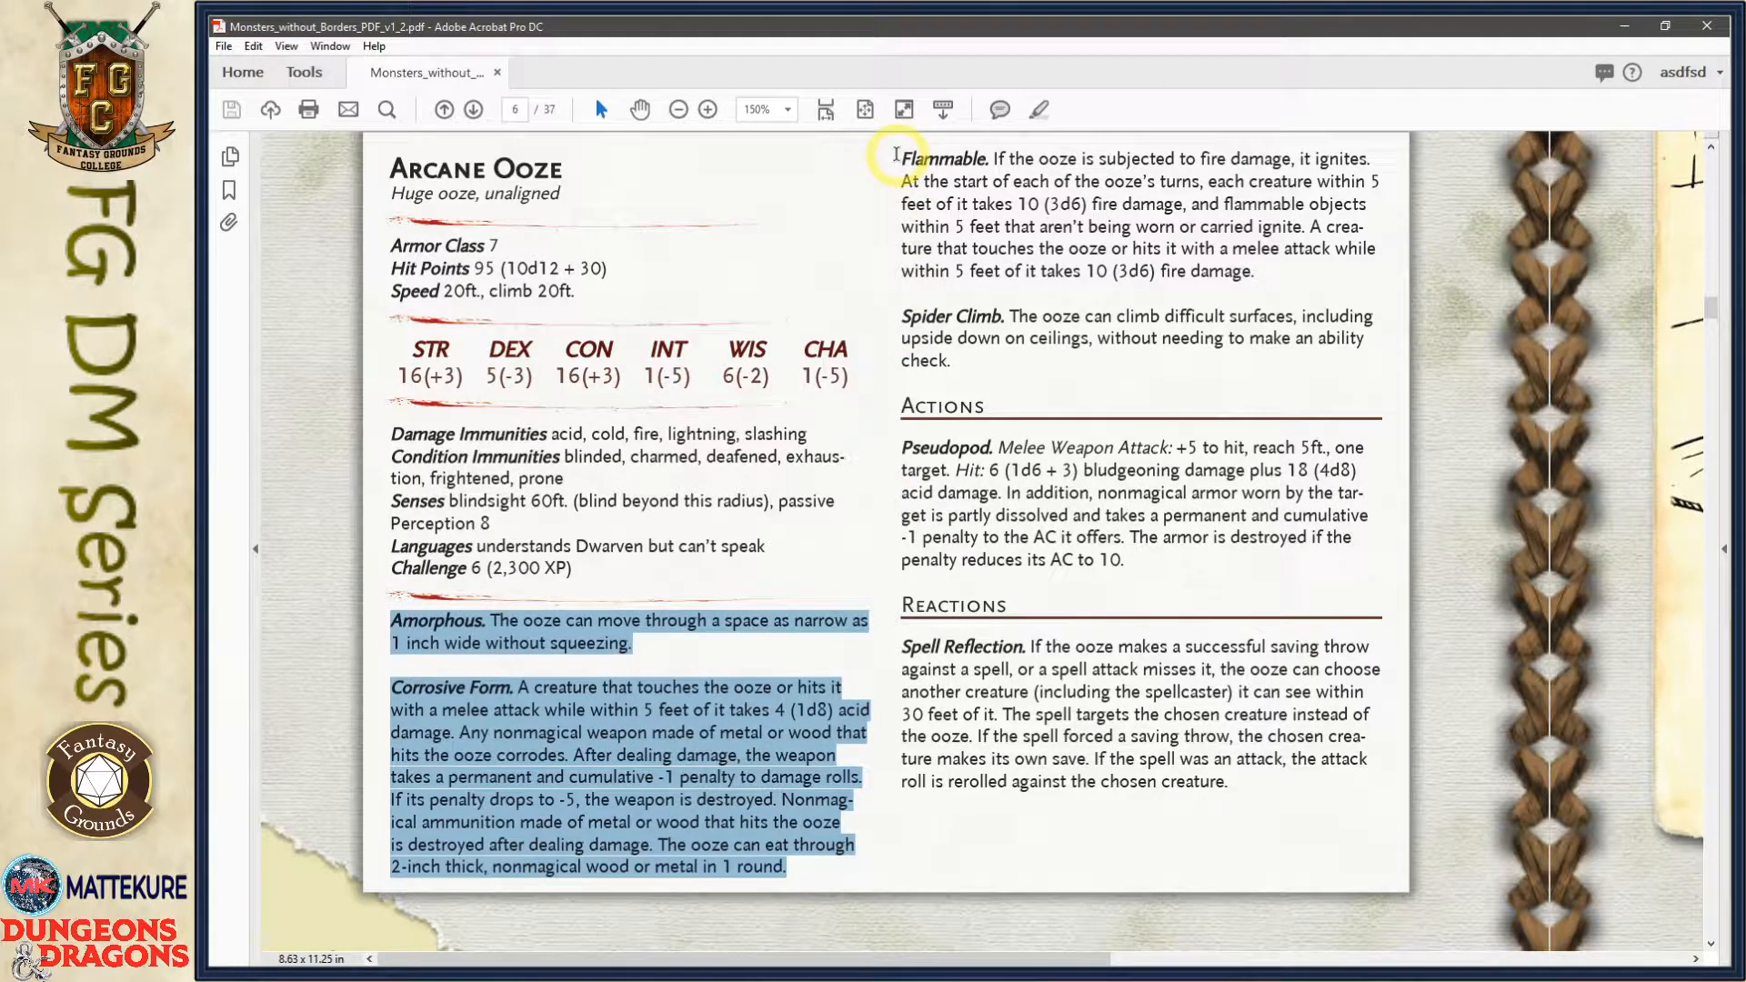
left_click_drag(900, 159, 955, 338)
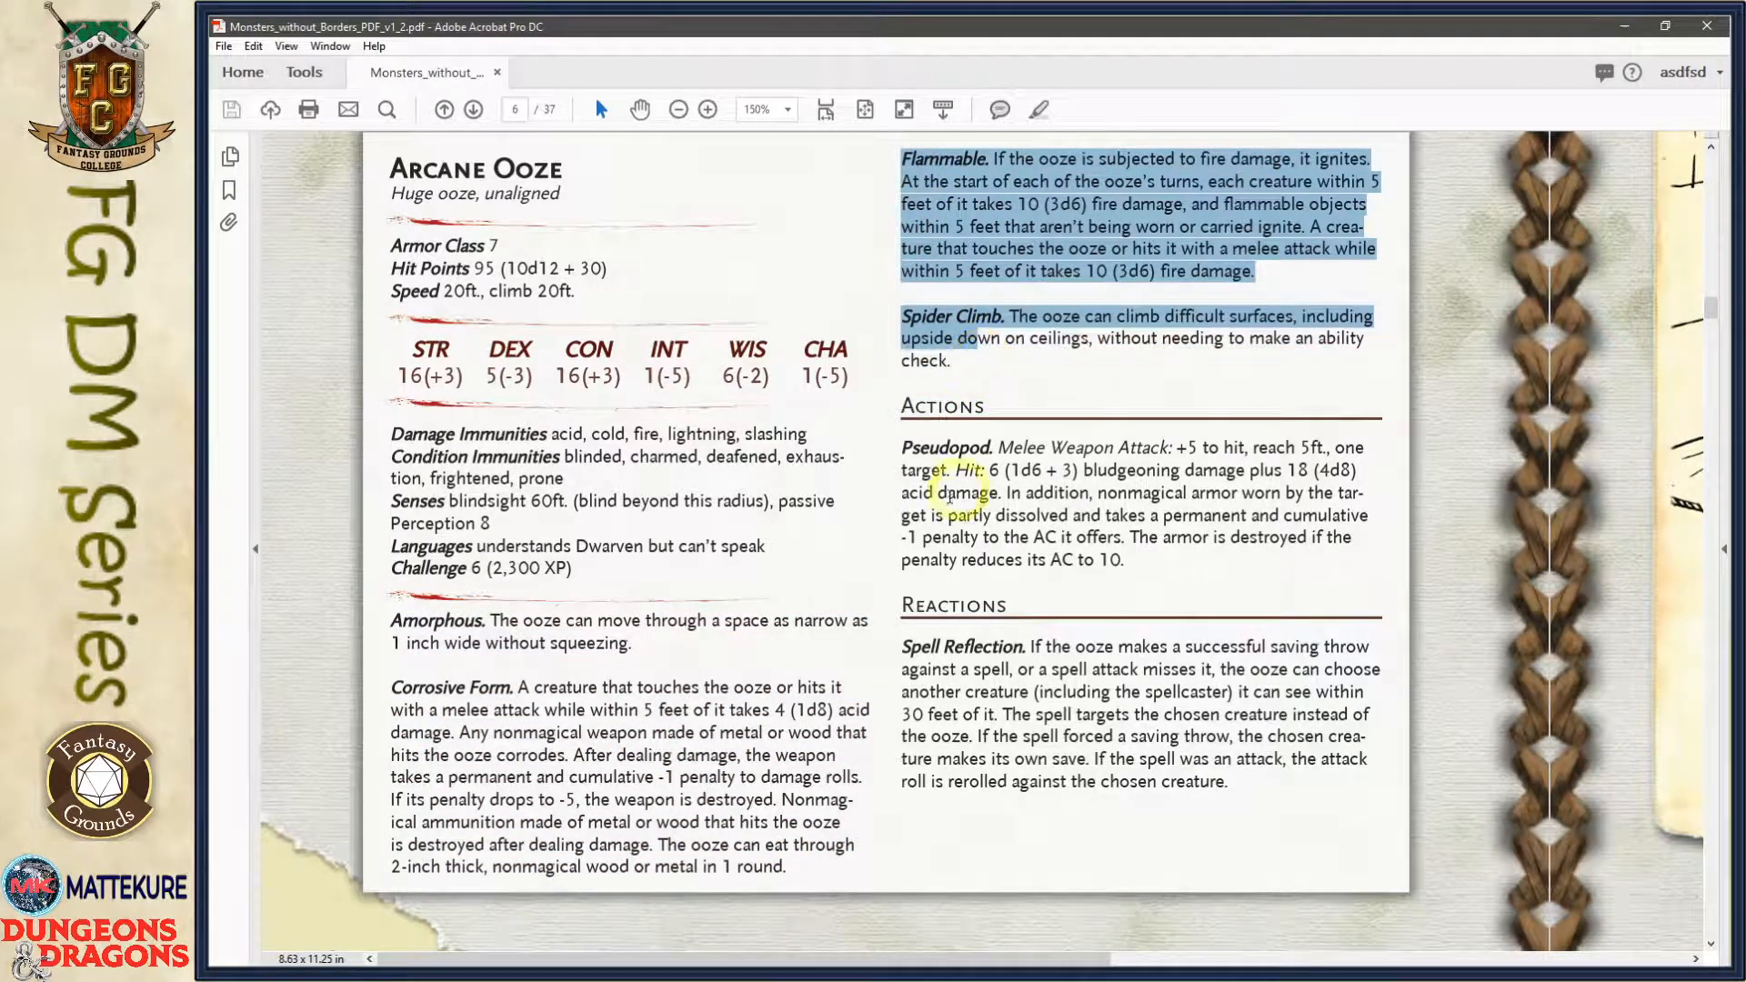
left_click_drag(904, 447, 1160, 541)
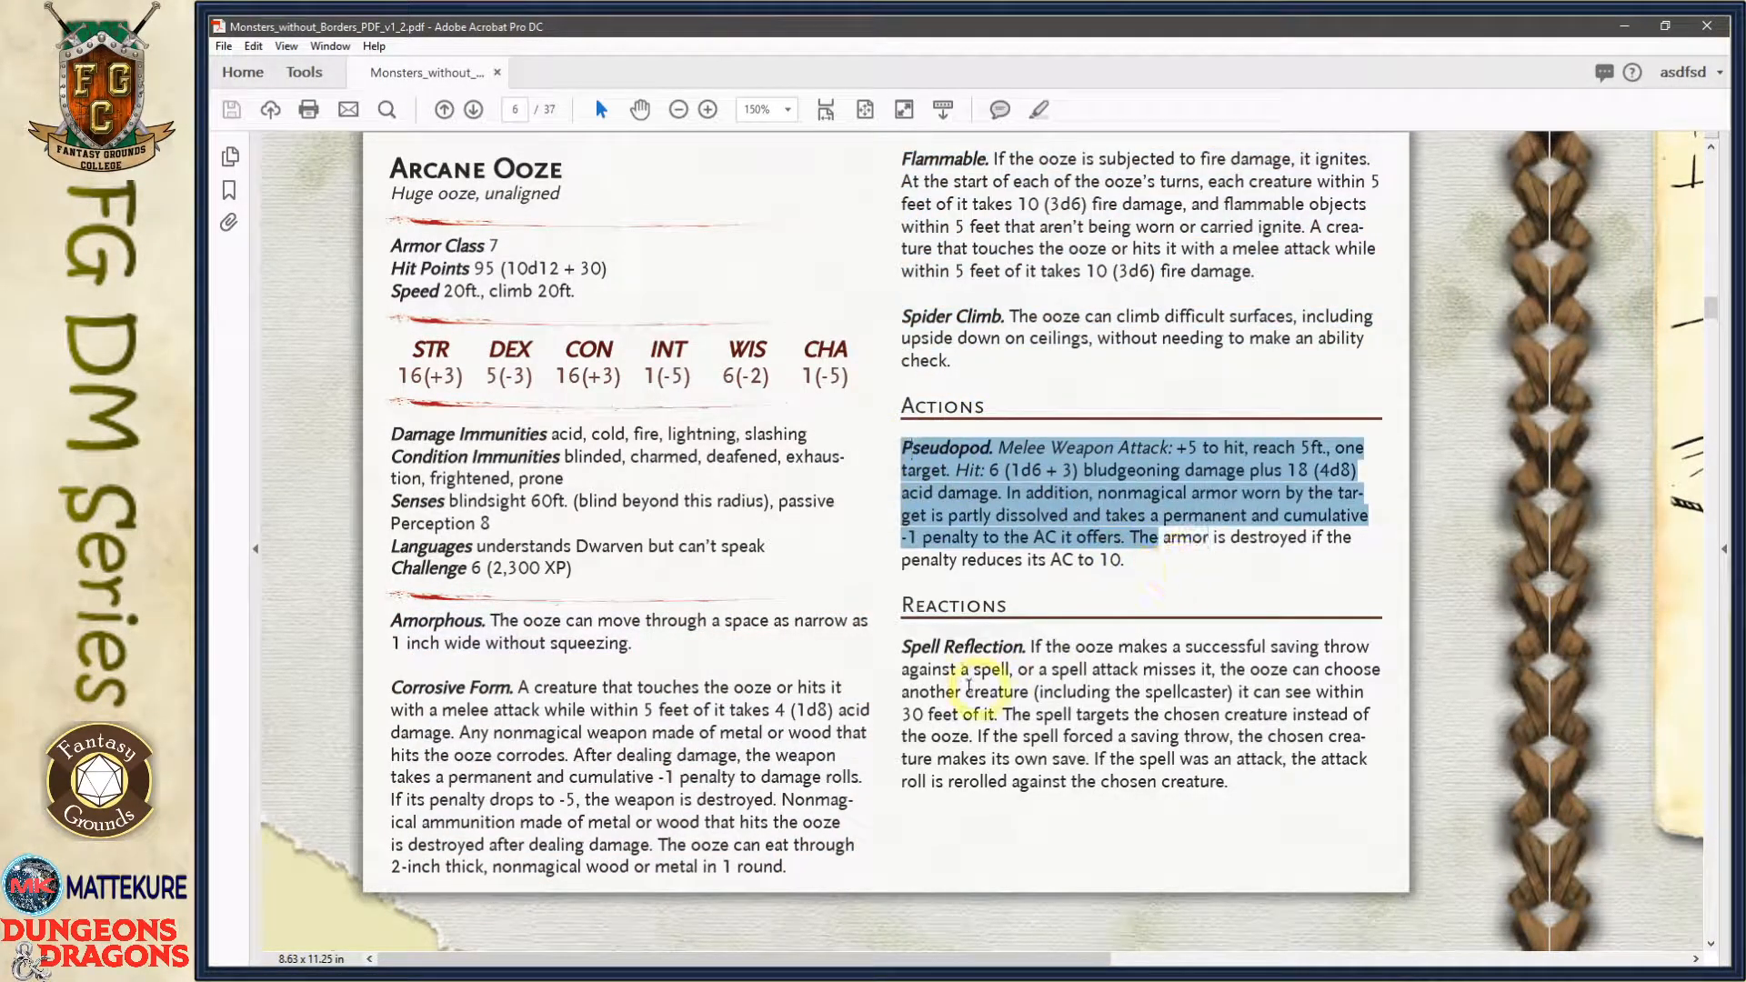
Switch back to Fantasy Grounds and set Test NPC's size to Huge, type to ooze, alignment to unaligned and Armor Class to 7.
key("alt+Tab")
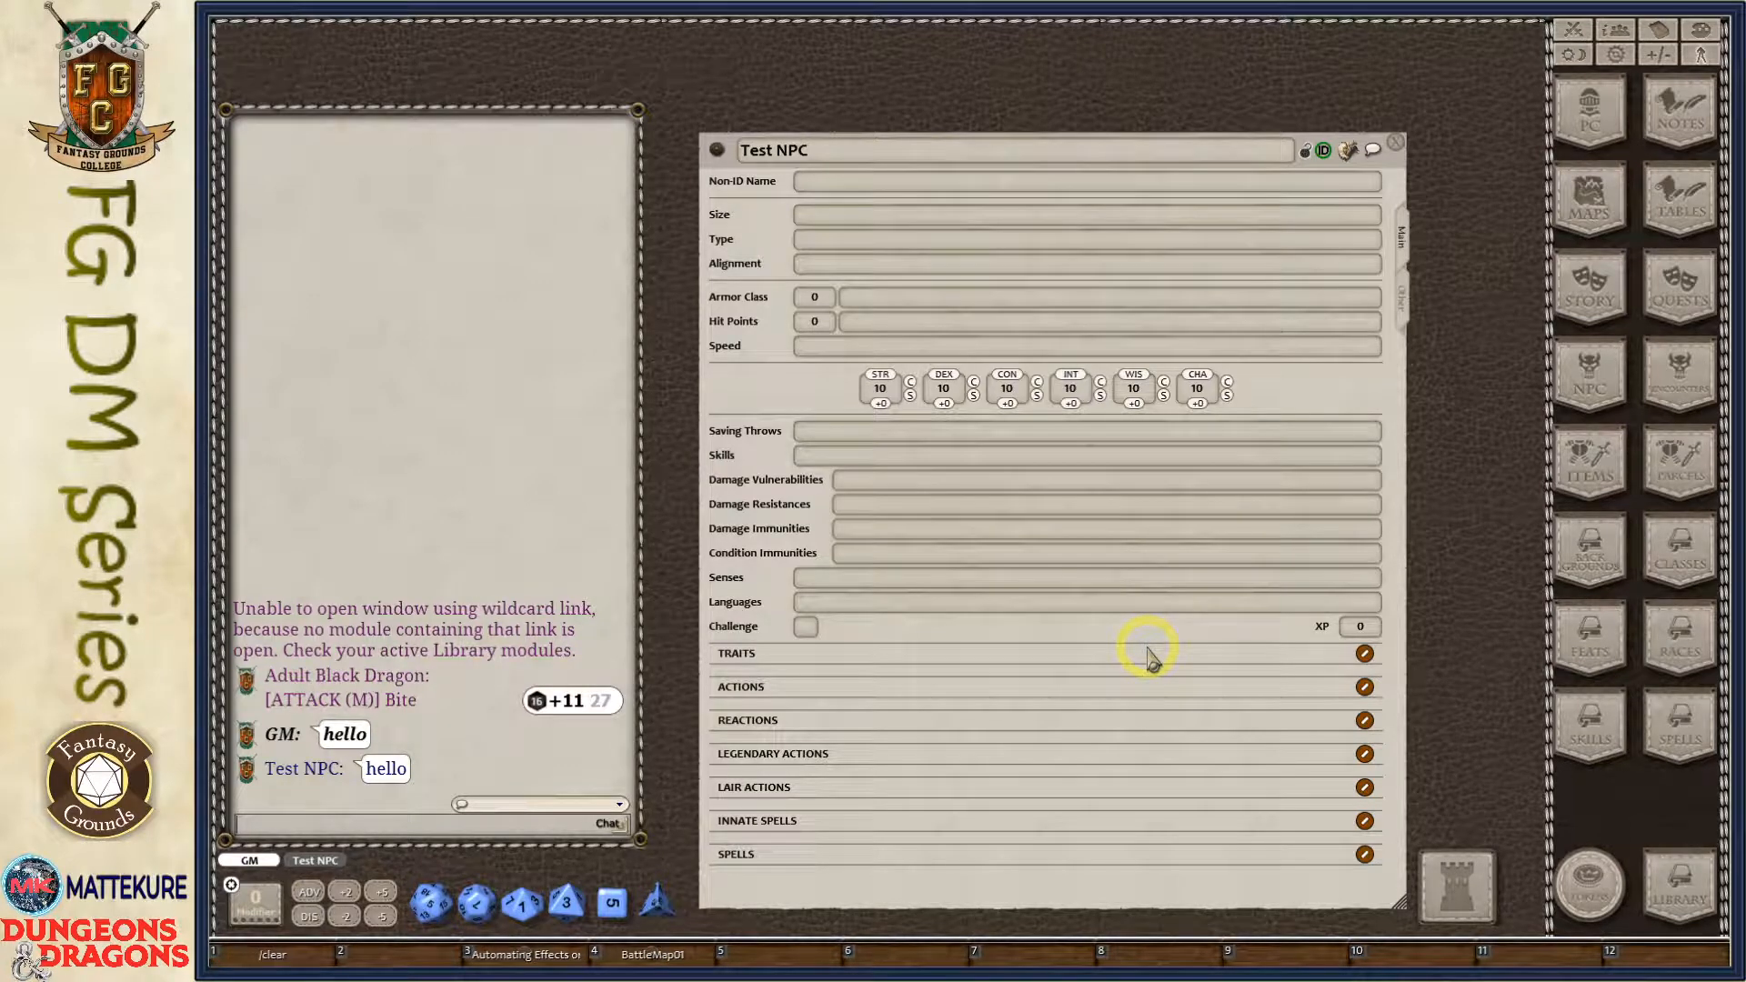
left_click(855, 218)
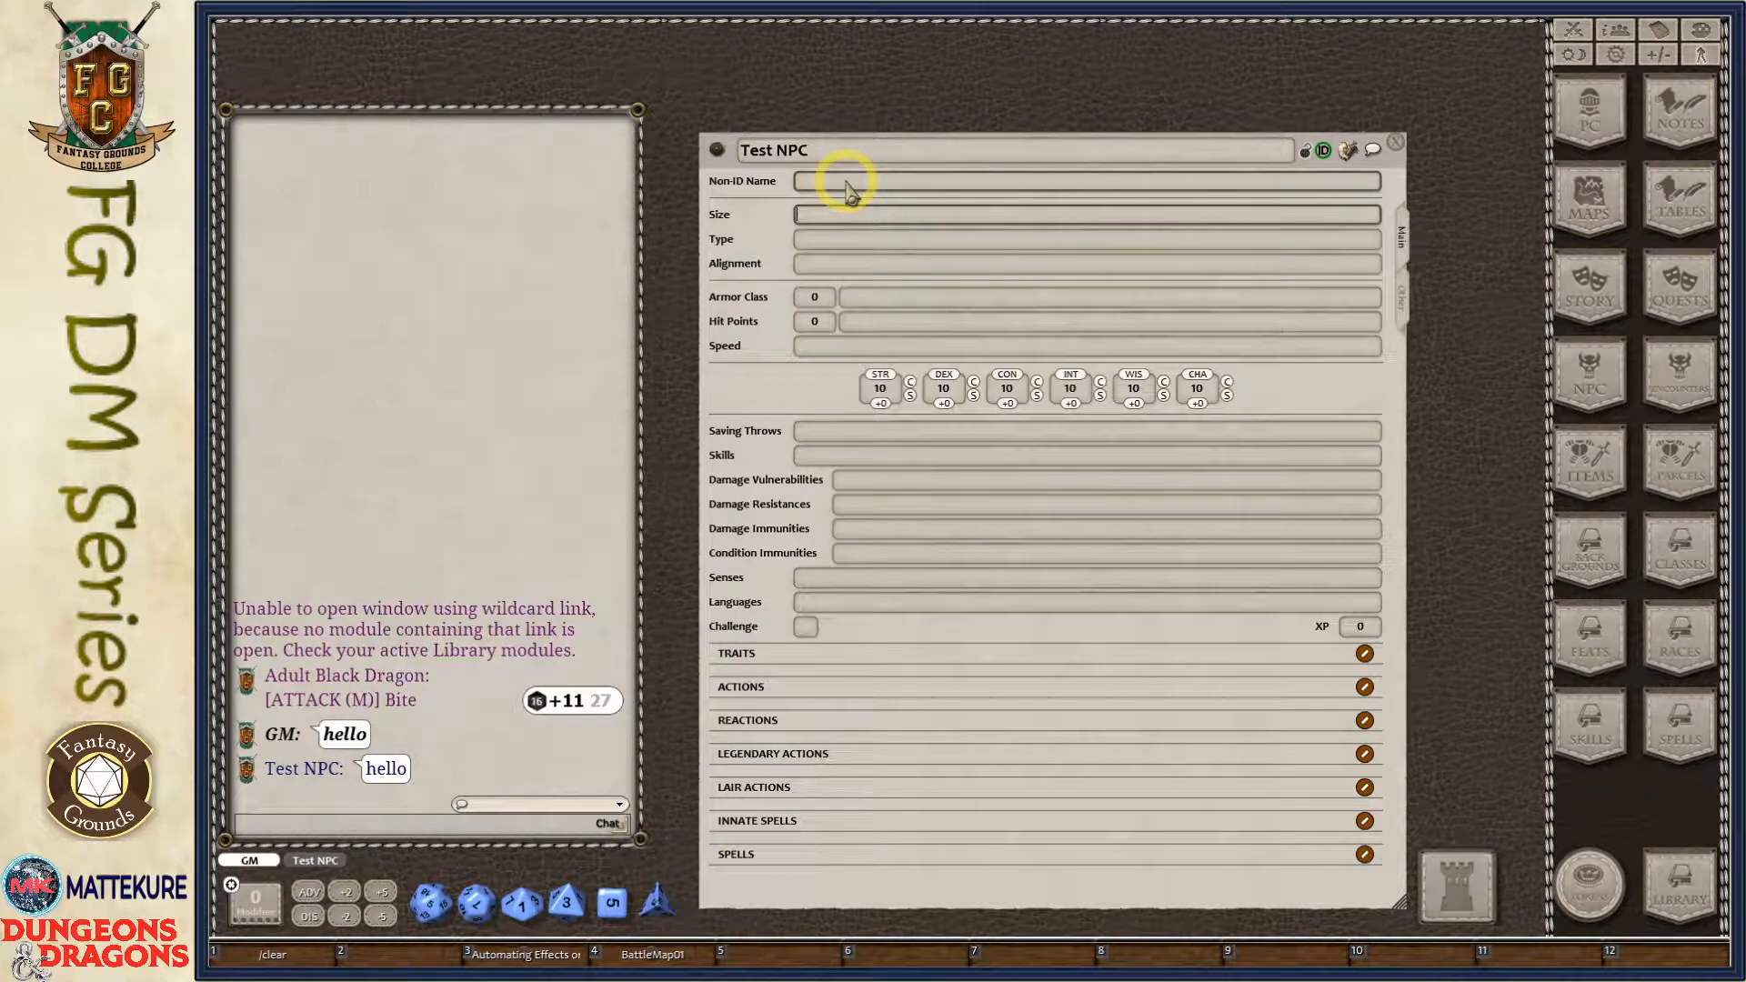
type("Huge")
key("Tab")
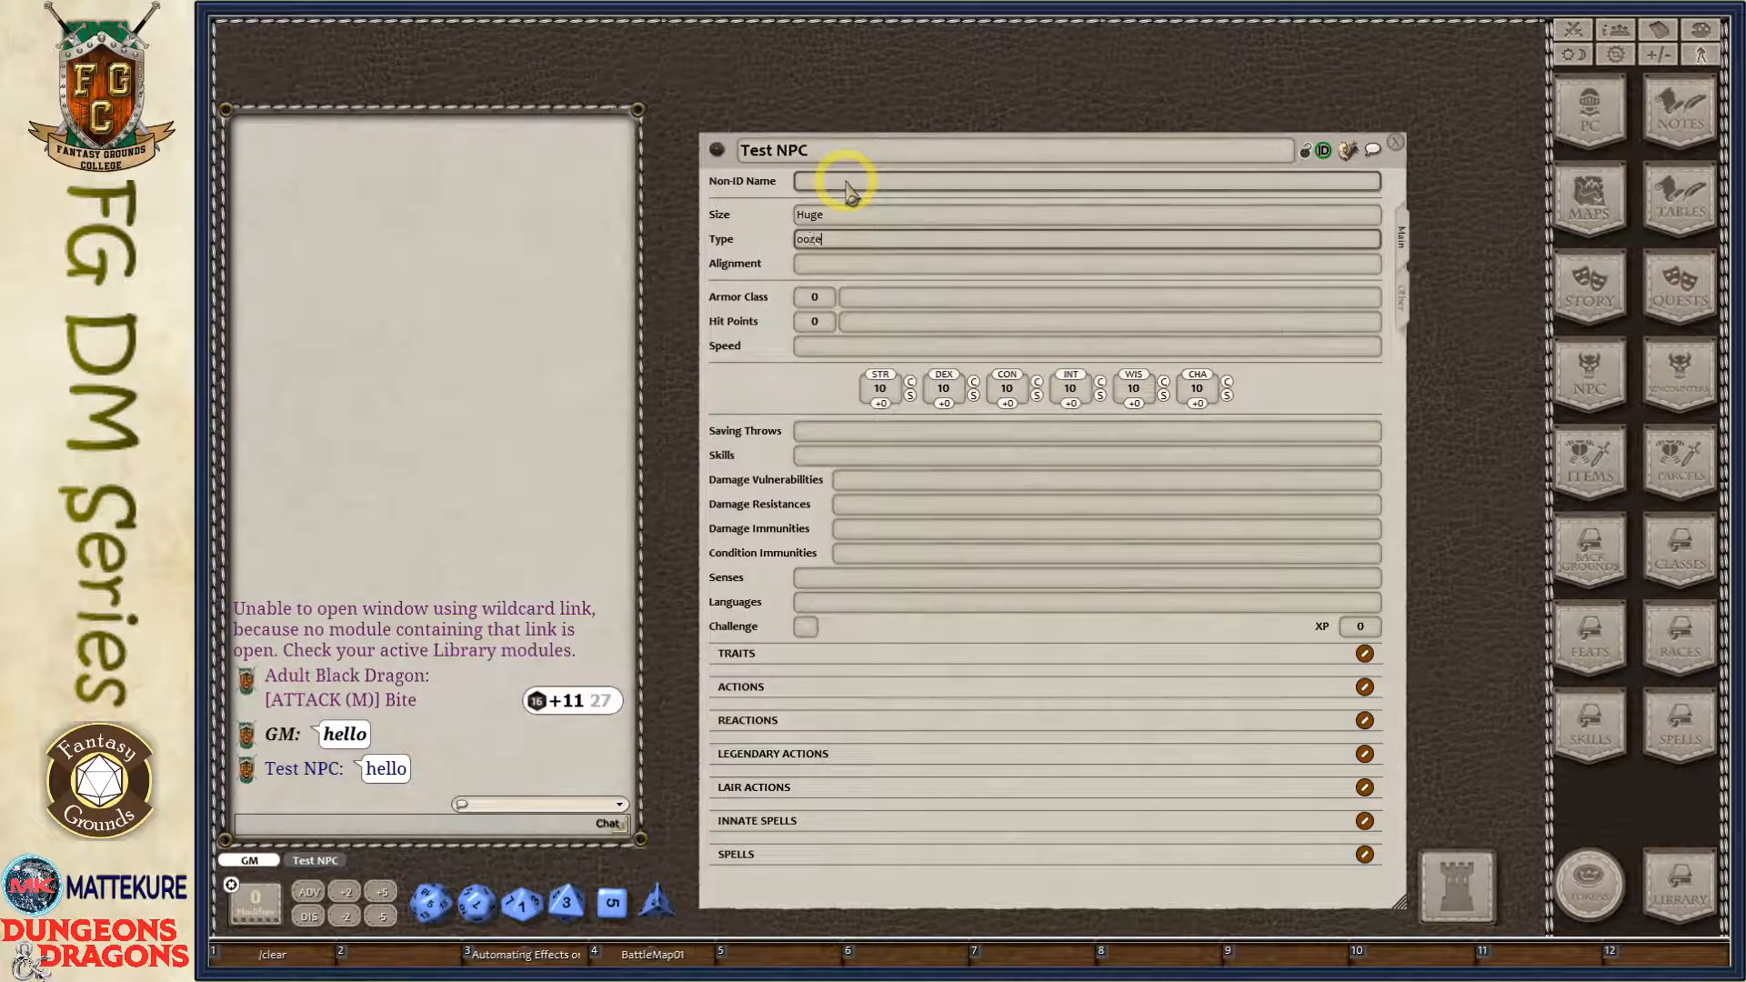
key("Tab")
type("u")
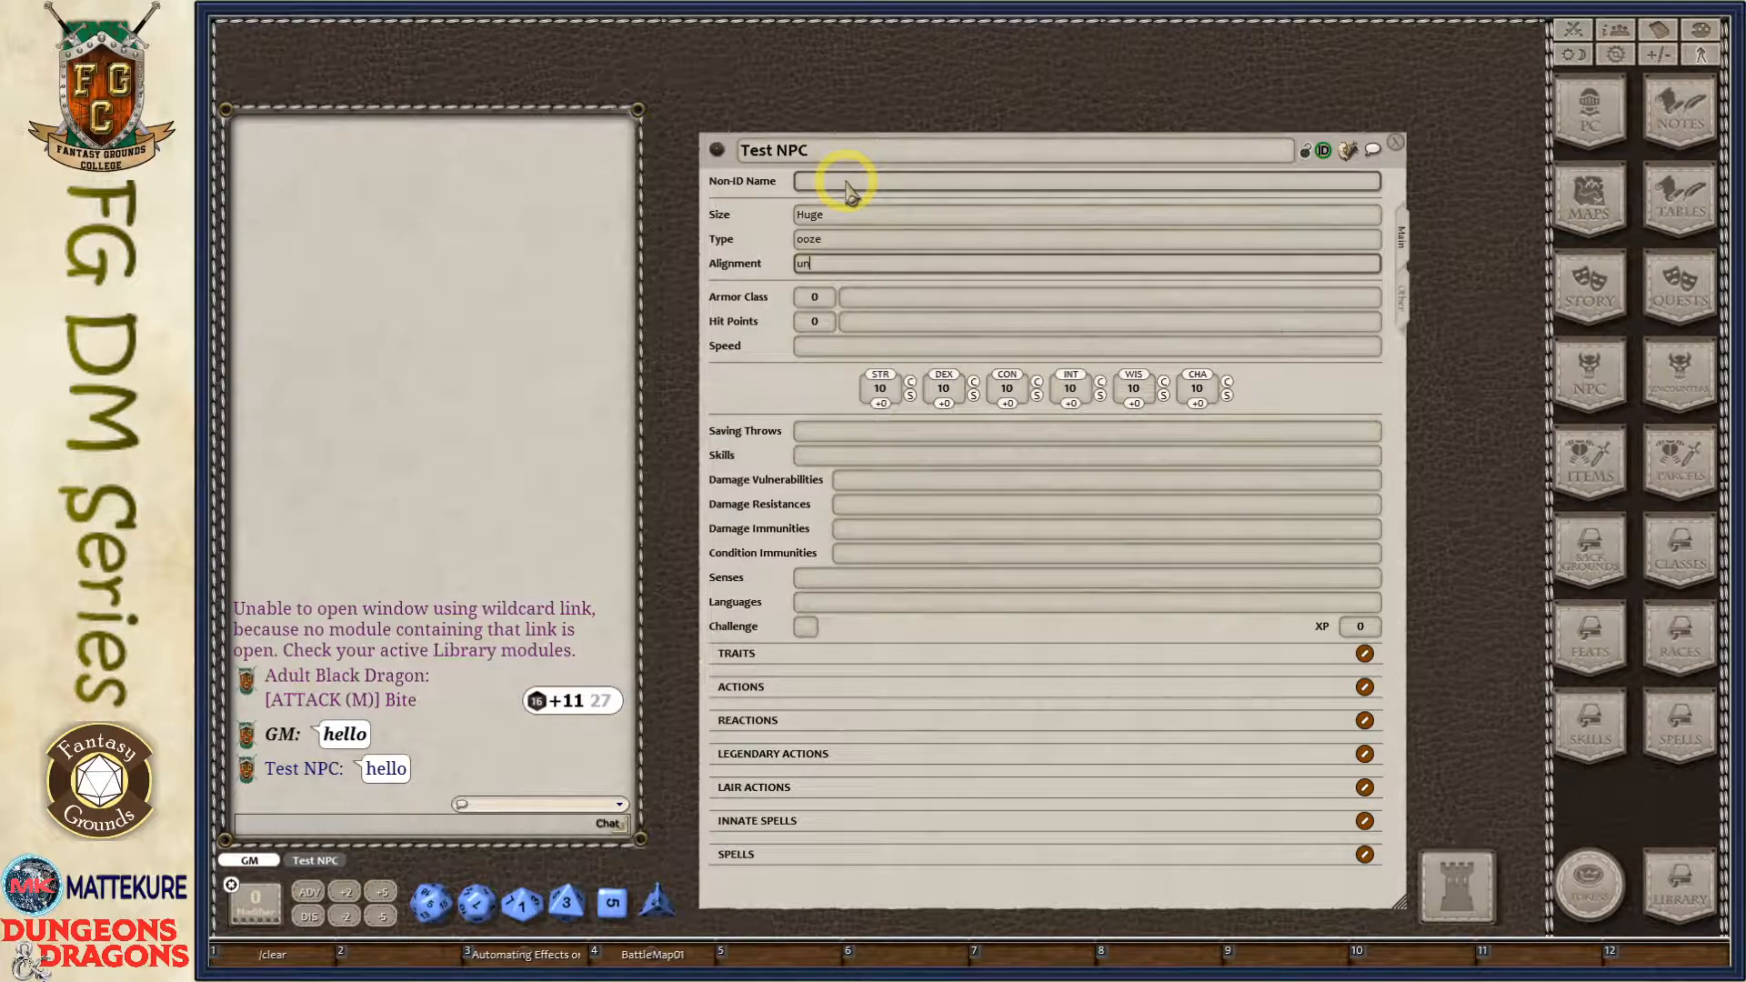
key("Tab")
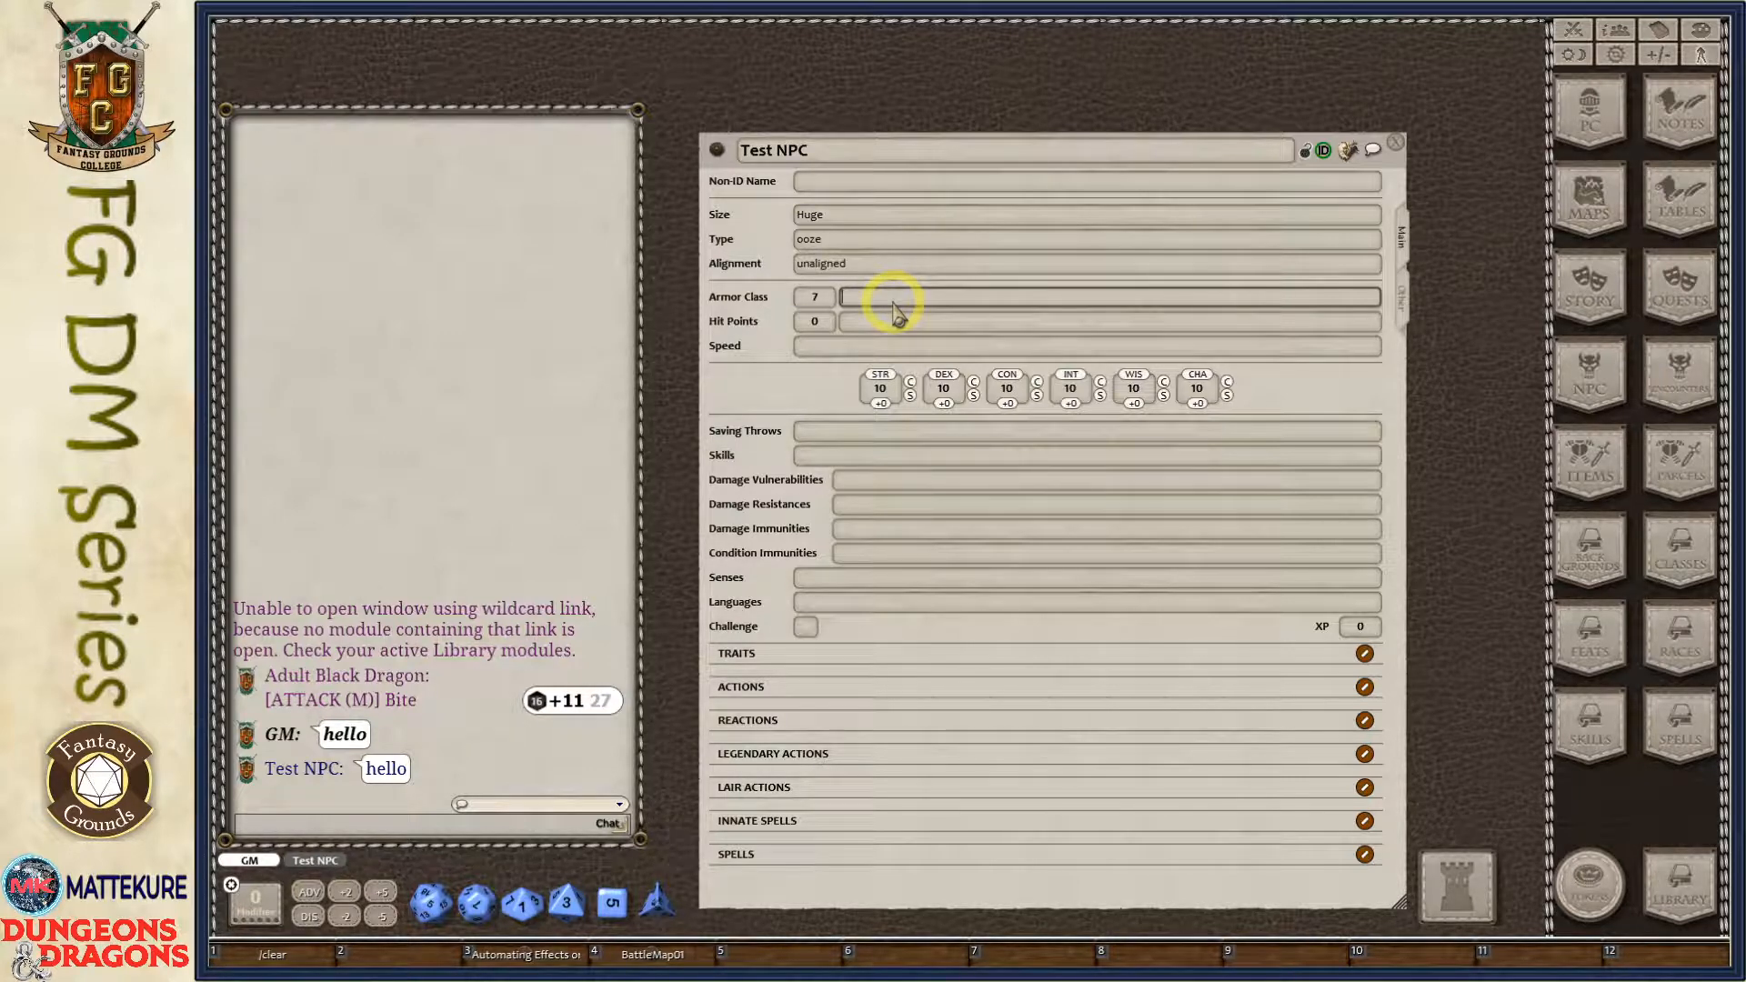
Enter plate as Test NPC's armor note and set its hit points to 95 with 10d12+30 as the hit dice.
type("p")
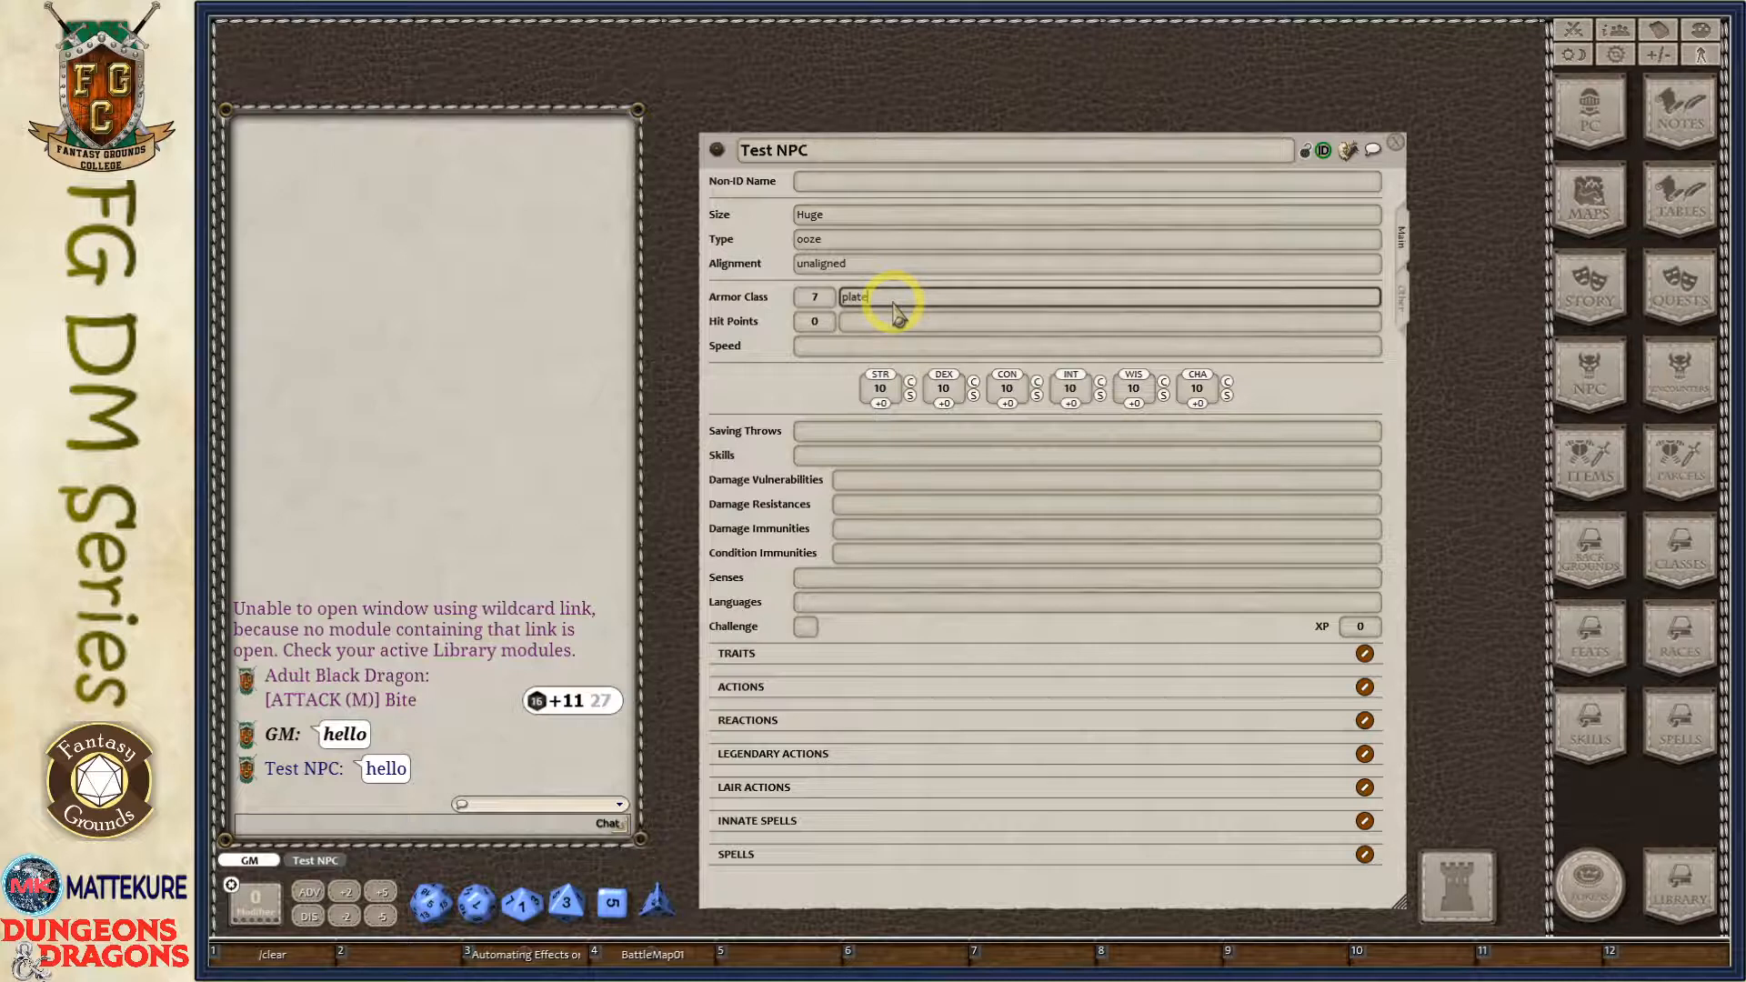
type("late")
key("Tab")
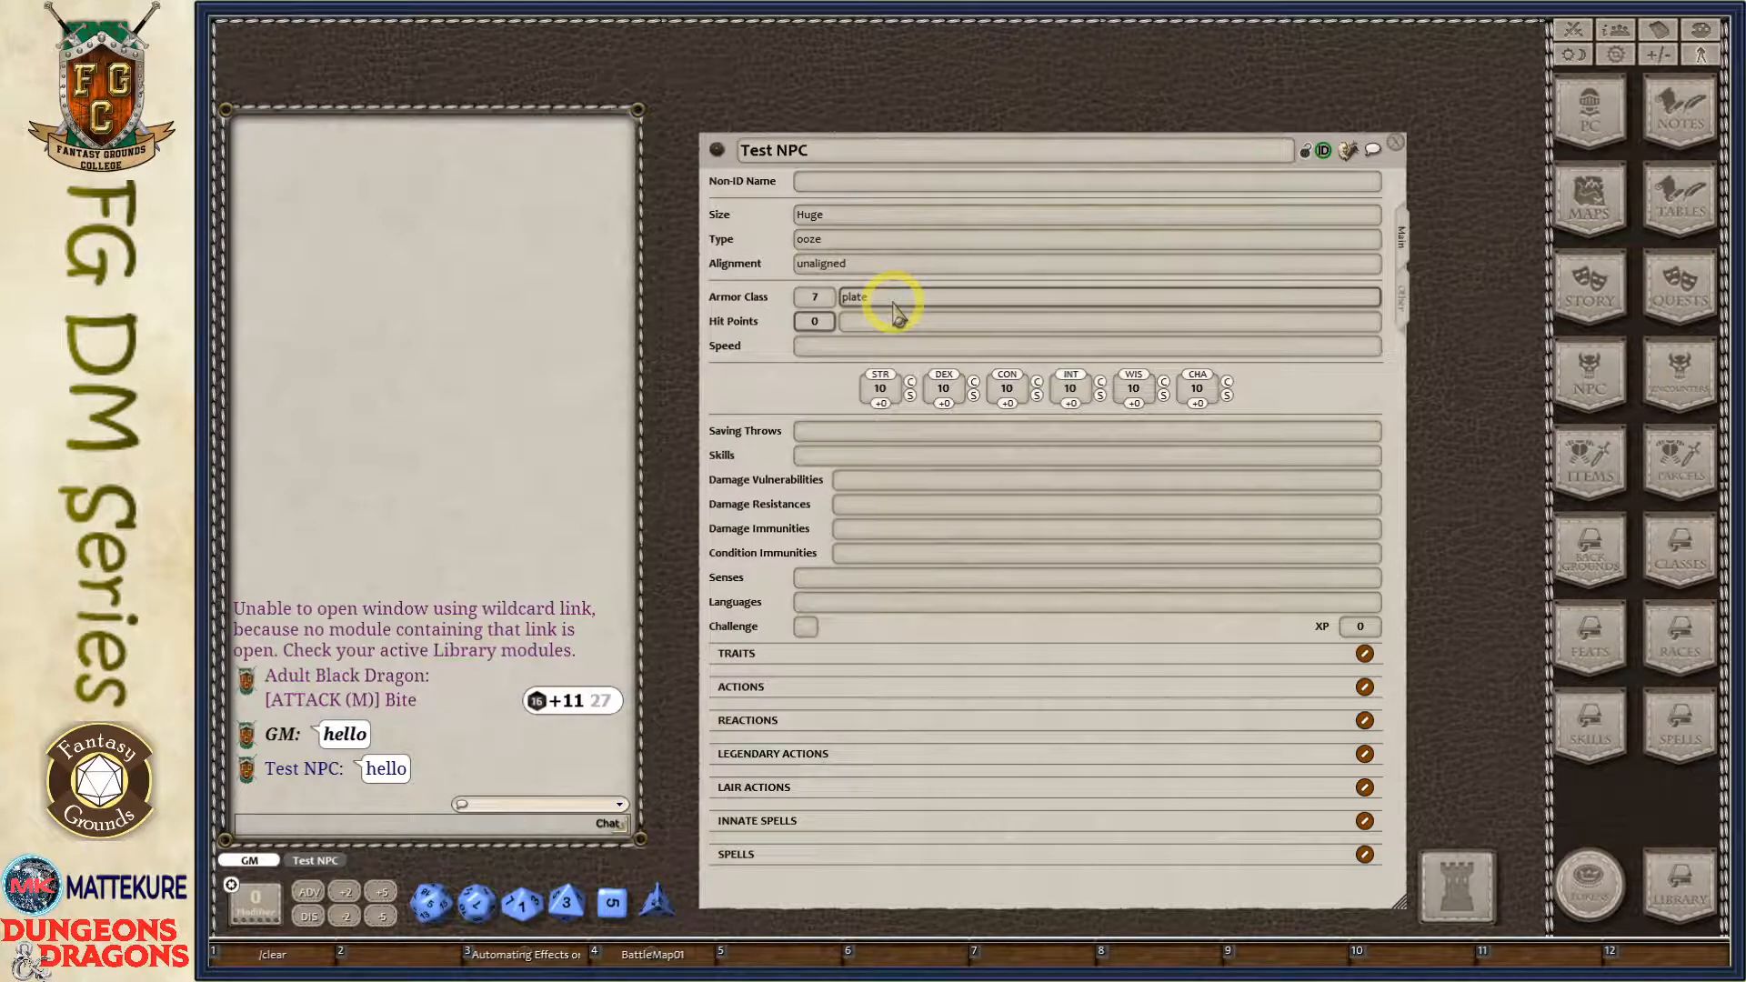
type("95")
key("Tab")
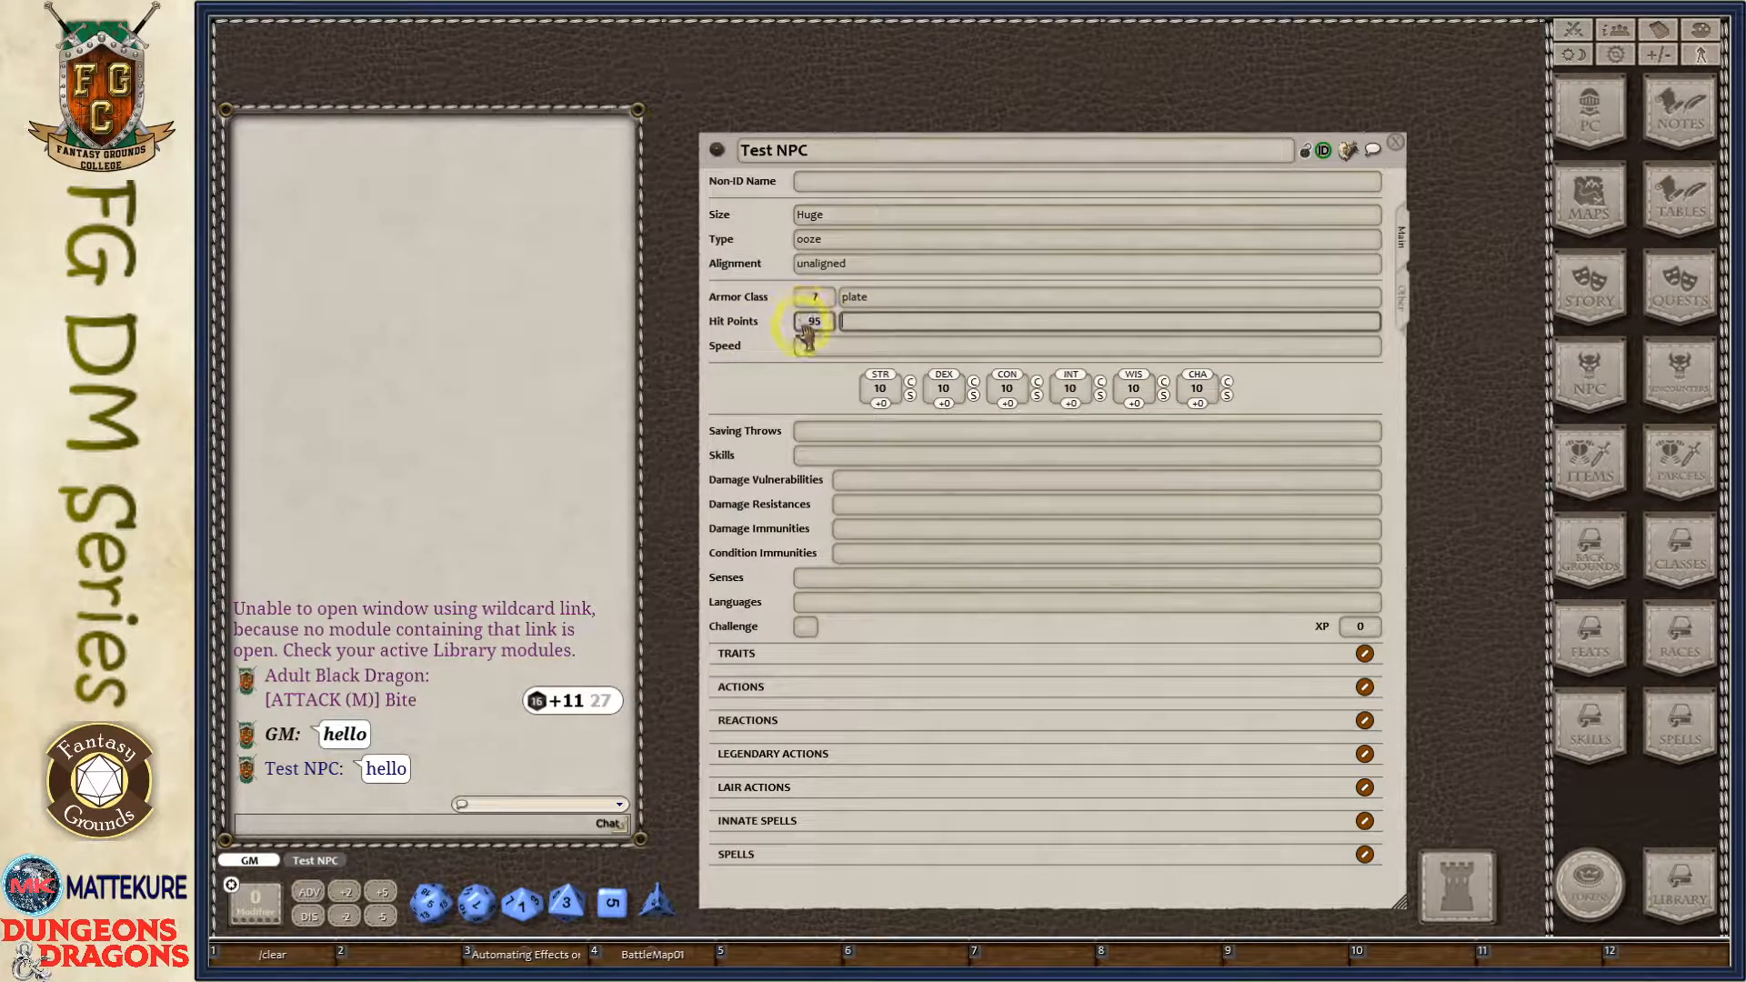
left_click(876, 330)
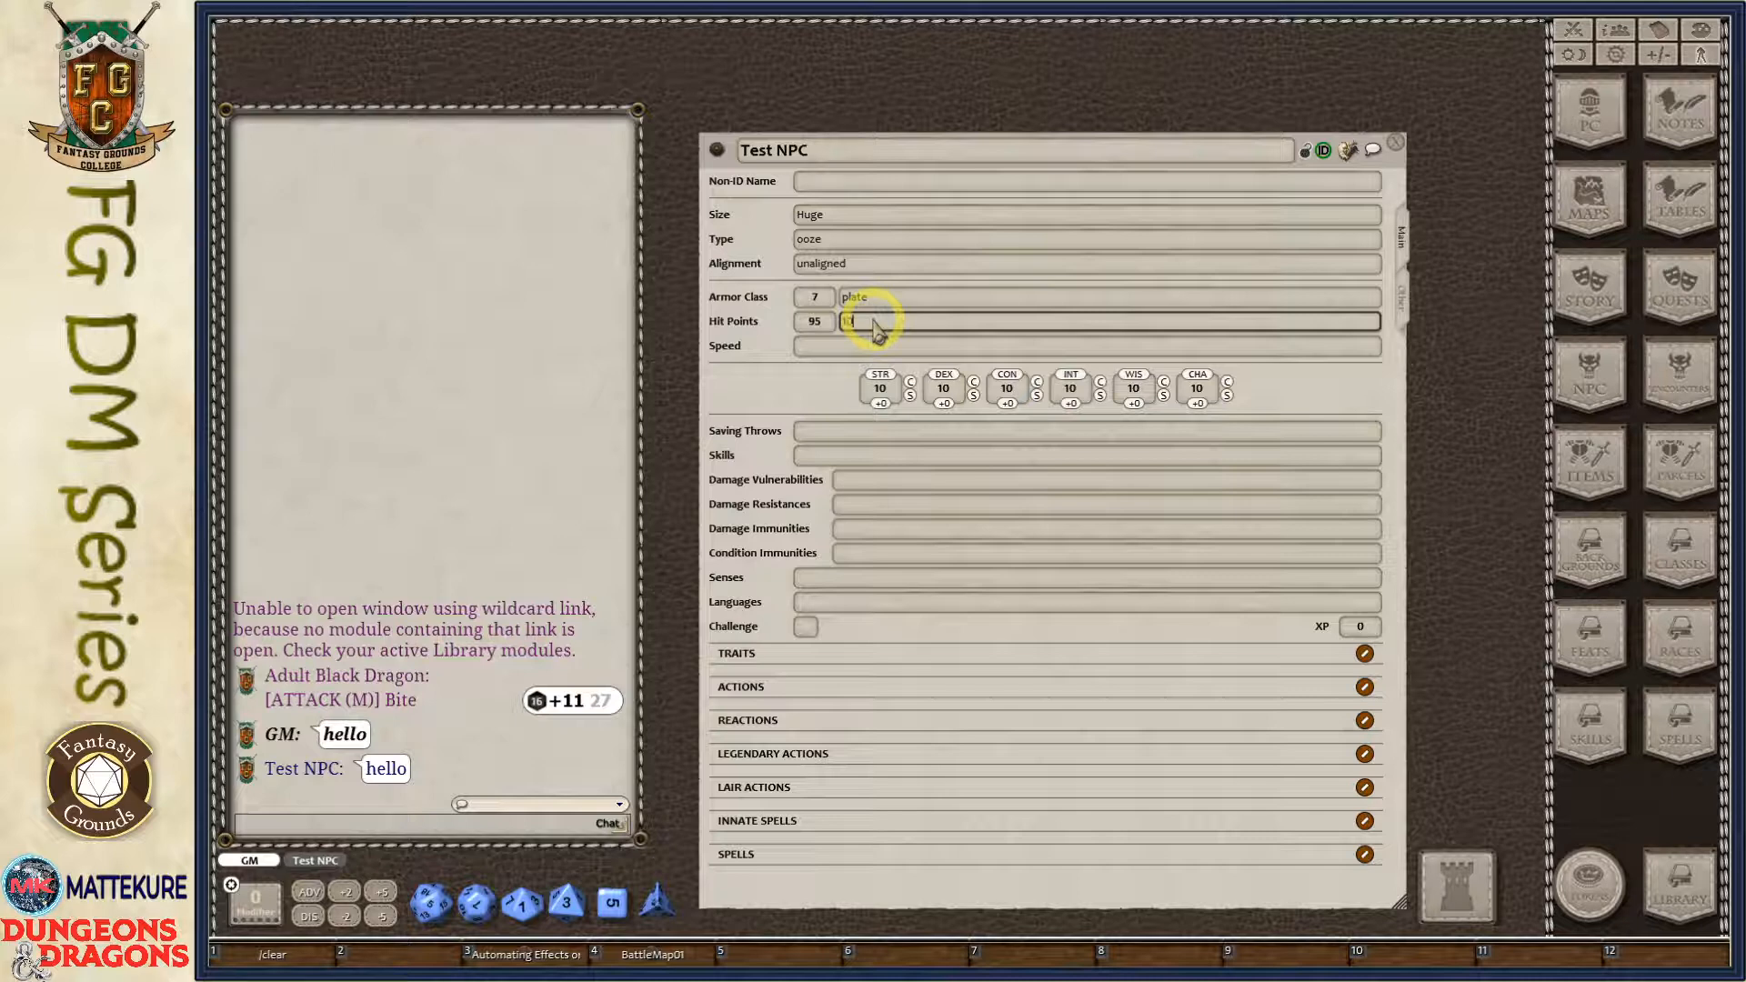
type("10d12")
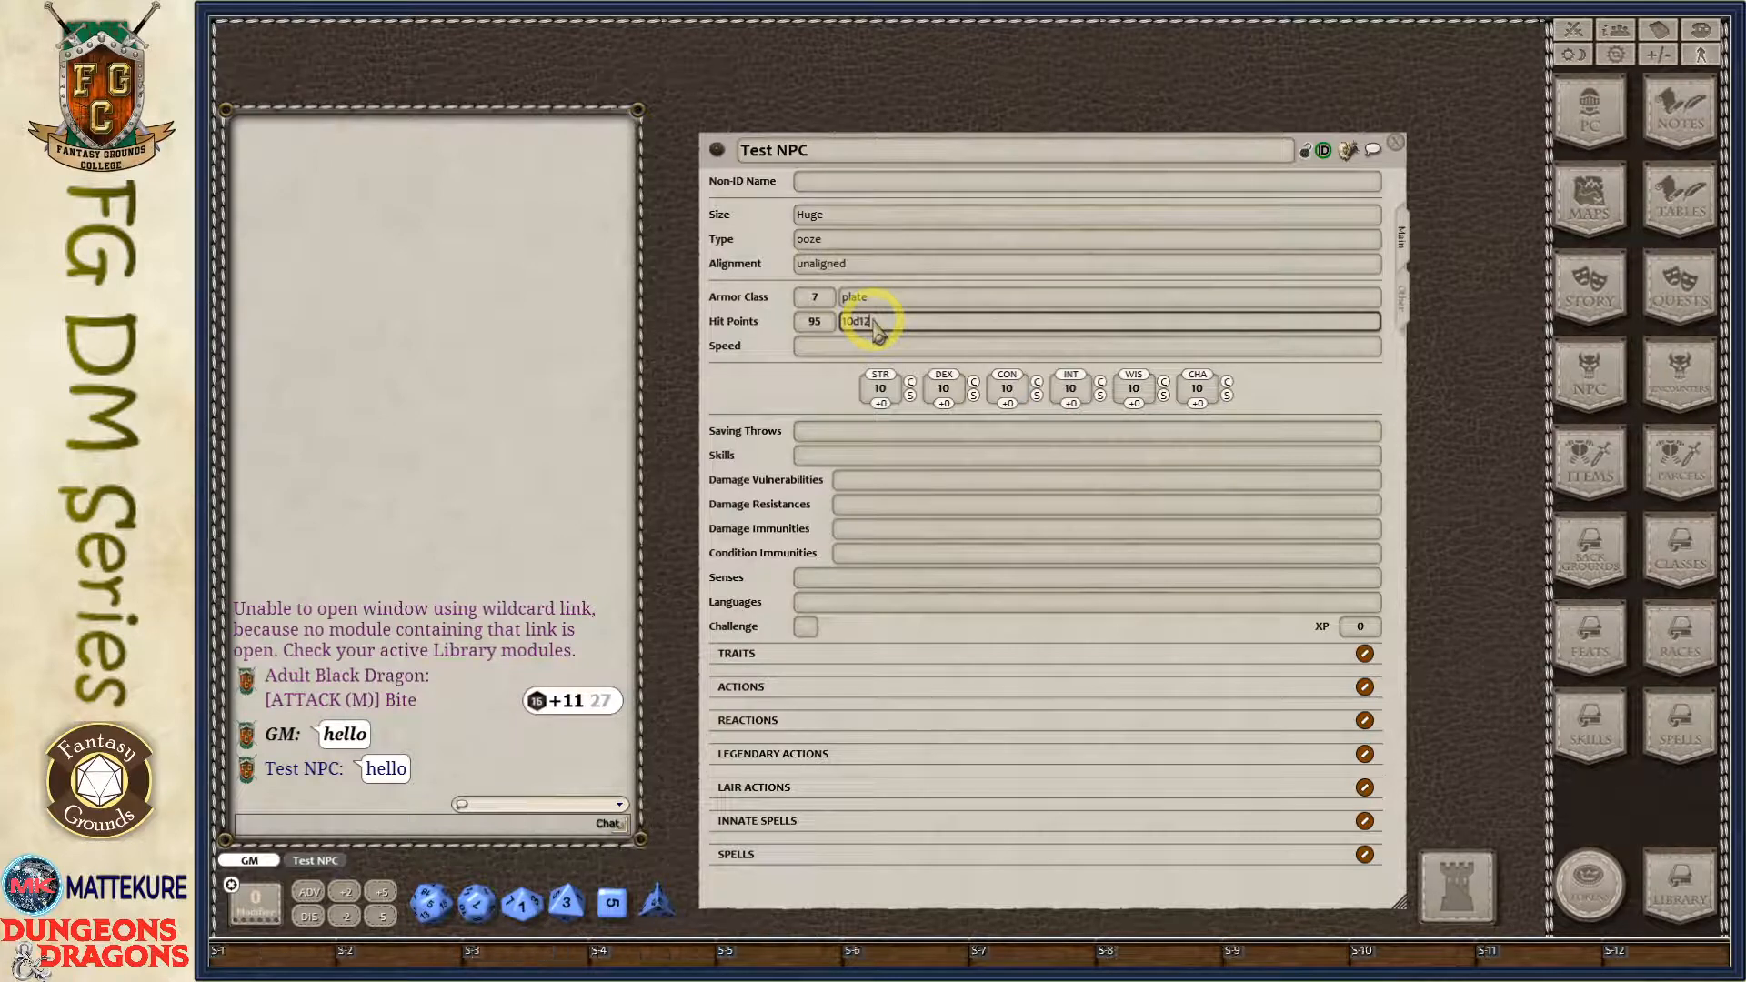
type("+30")
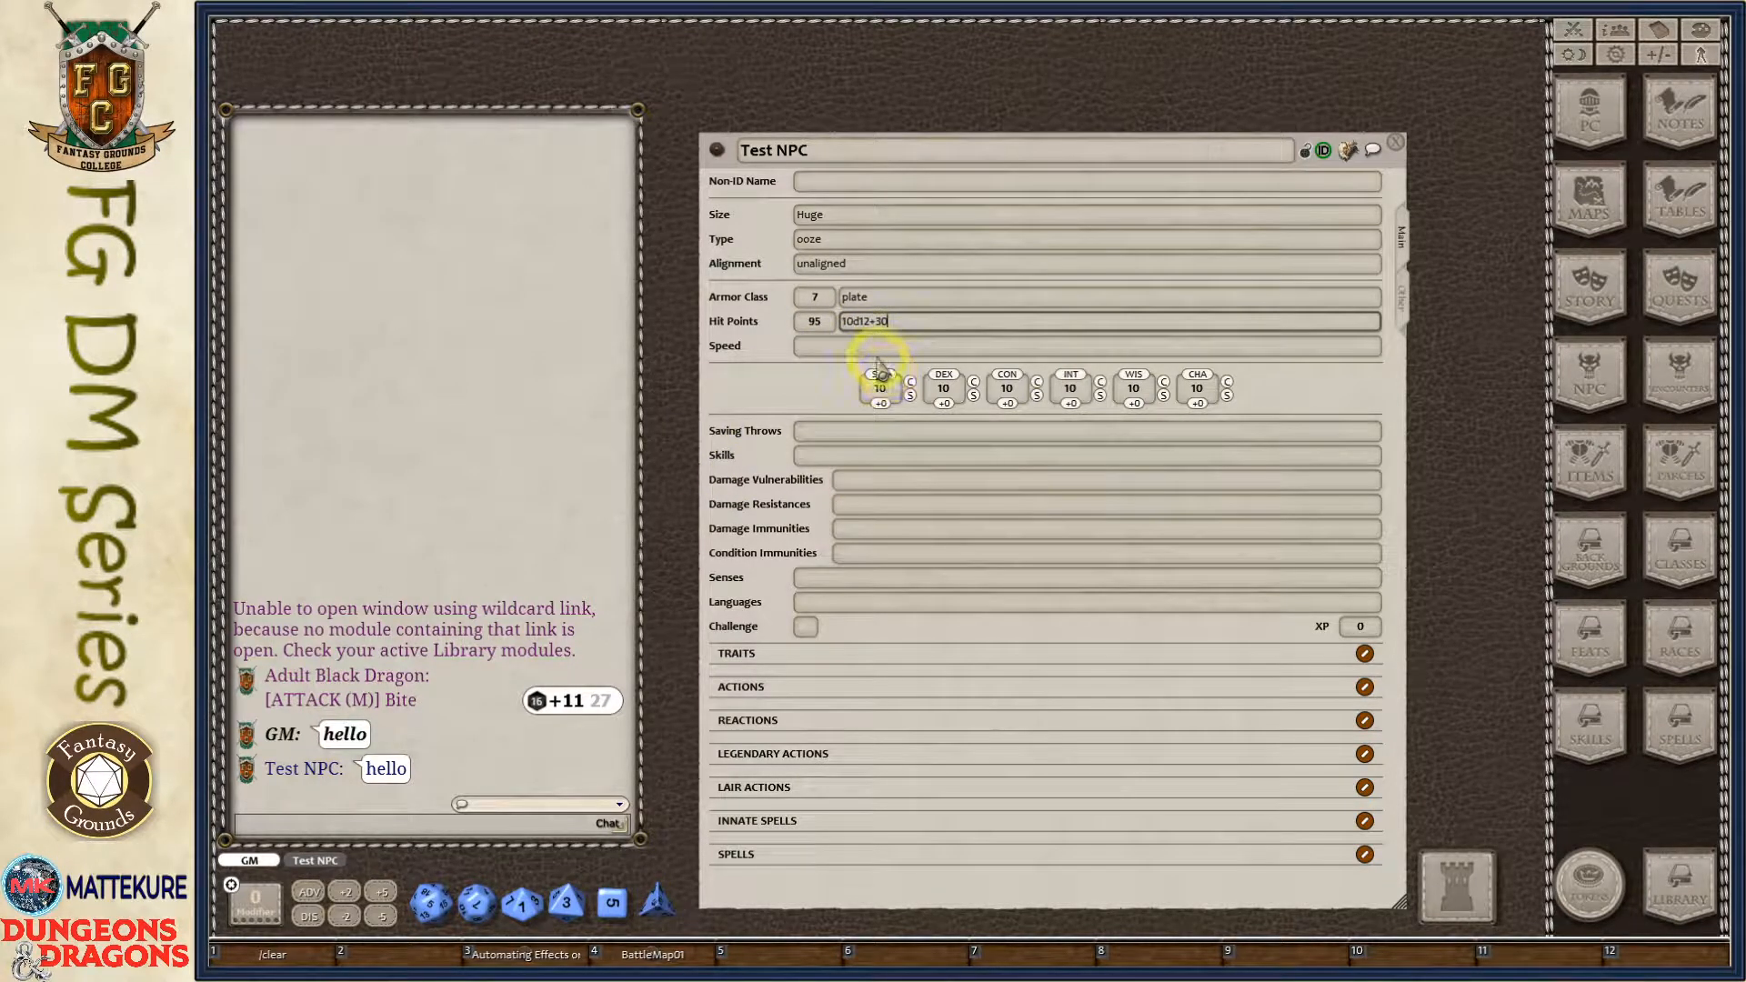
key("Tab")
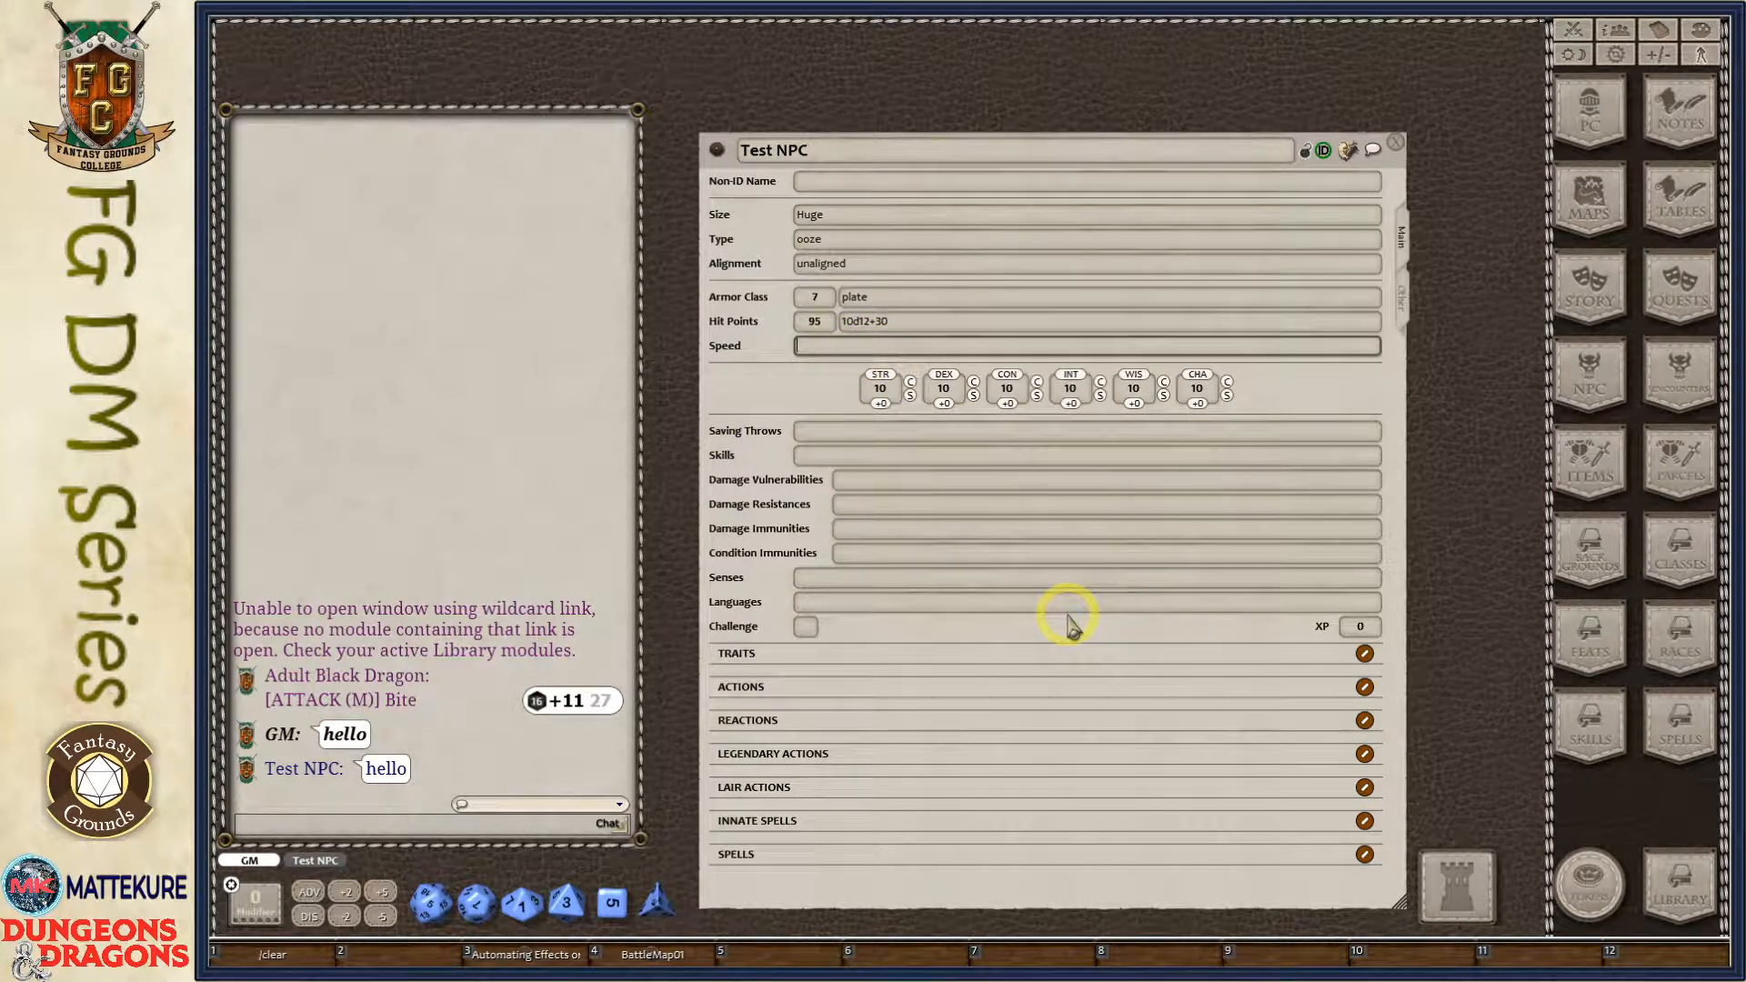
Set the speed to "20ft., climb 20 ft." and the ability scores to STR 16, DEX 5, CON 16, INT 1, WIS 6 and CHA 1.
type("20ft., climb 20 ft.")
key("Tab")
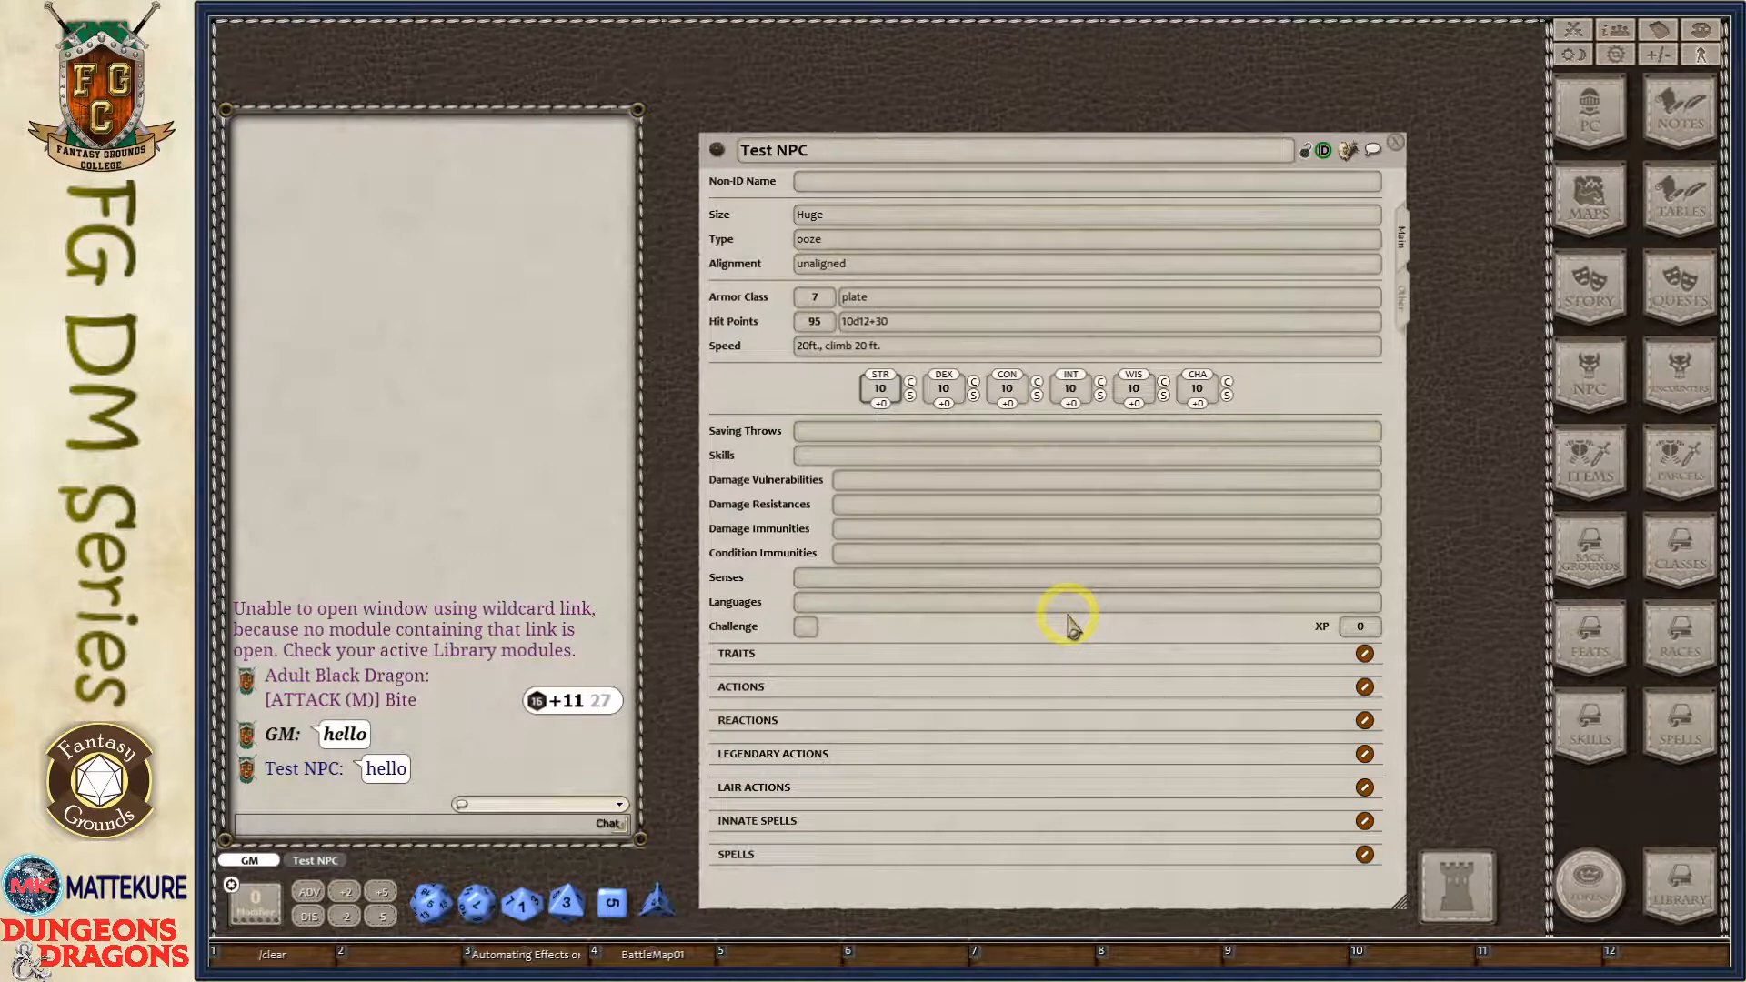
type("16")
key("Tab")
type("5")
key("Tab")
type("16")
key("Tab")
type("1")
key("Tab")
type("6")
key("Tab")
type("1")
key("Tab")
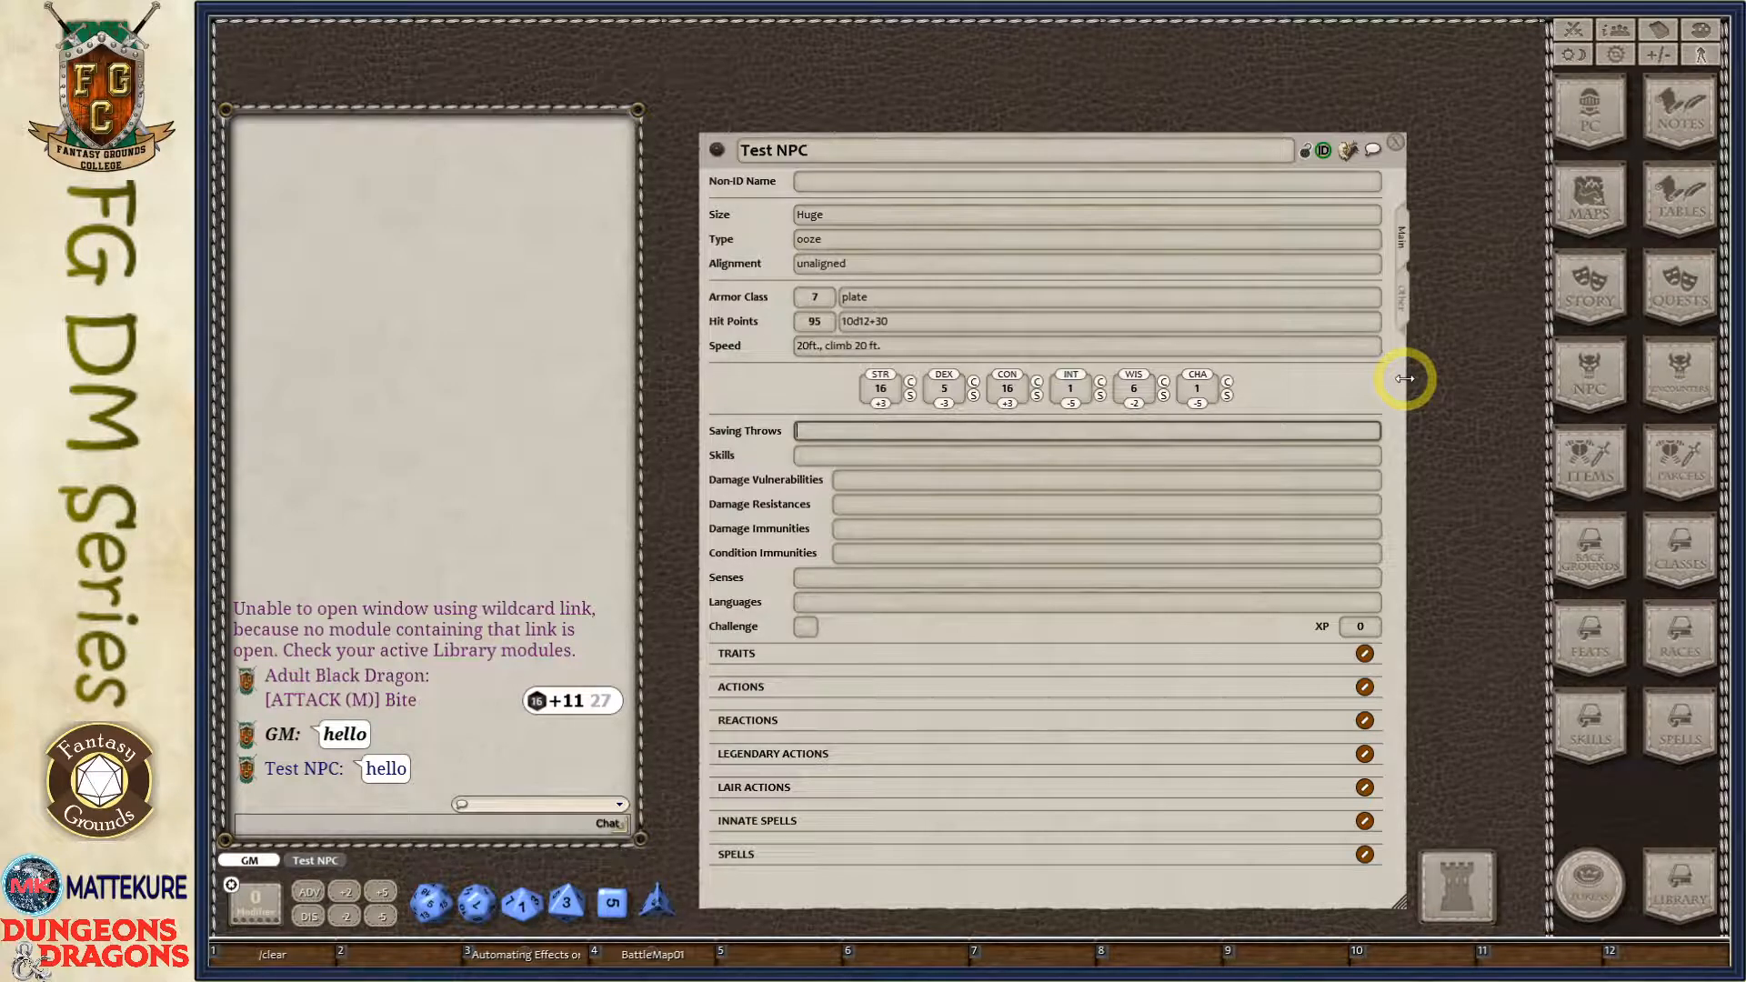
Enter "Str +4, Dex +2" as Test NPC's saving throws and "Stealth +4" as its skills.
type("Str +")
type("4, Dex +2")
key("Tab")
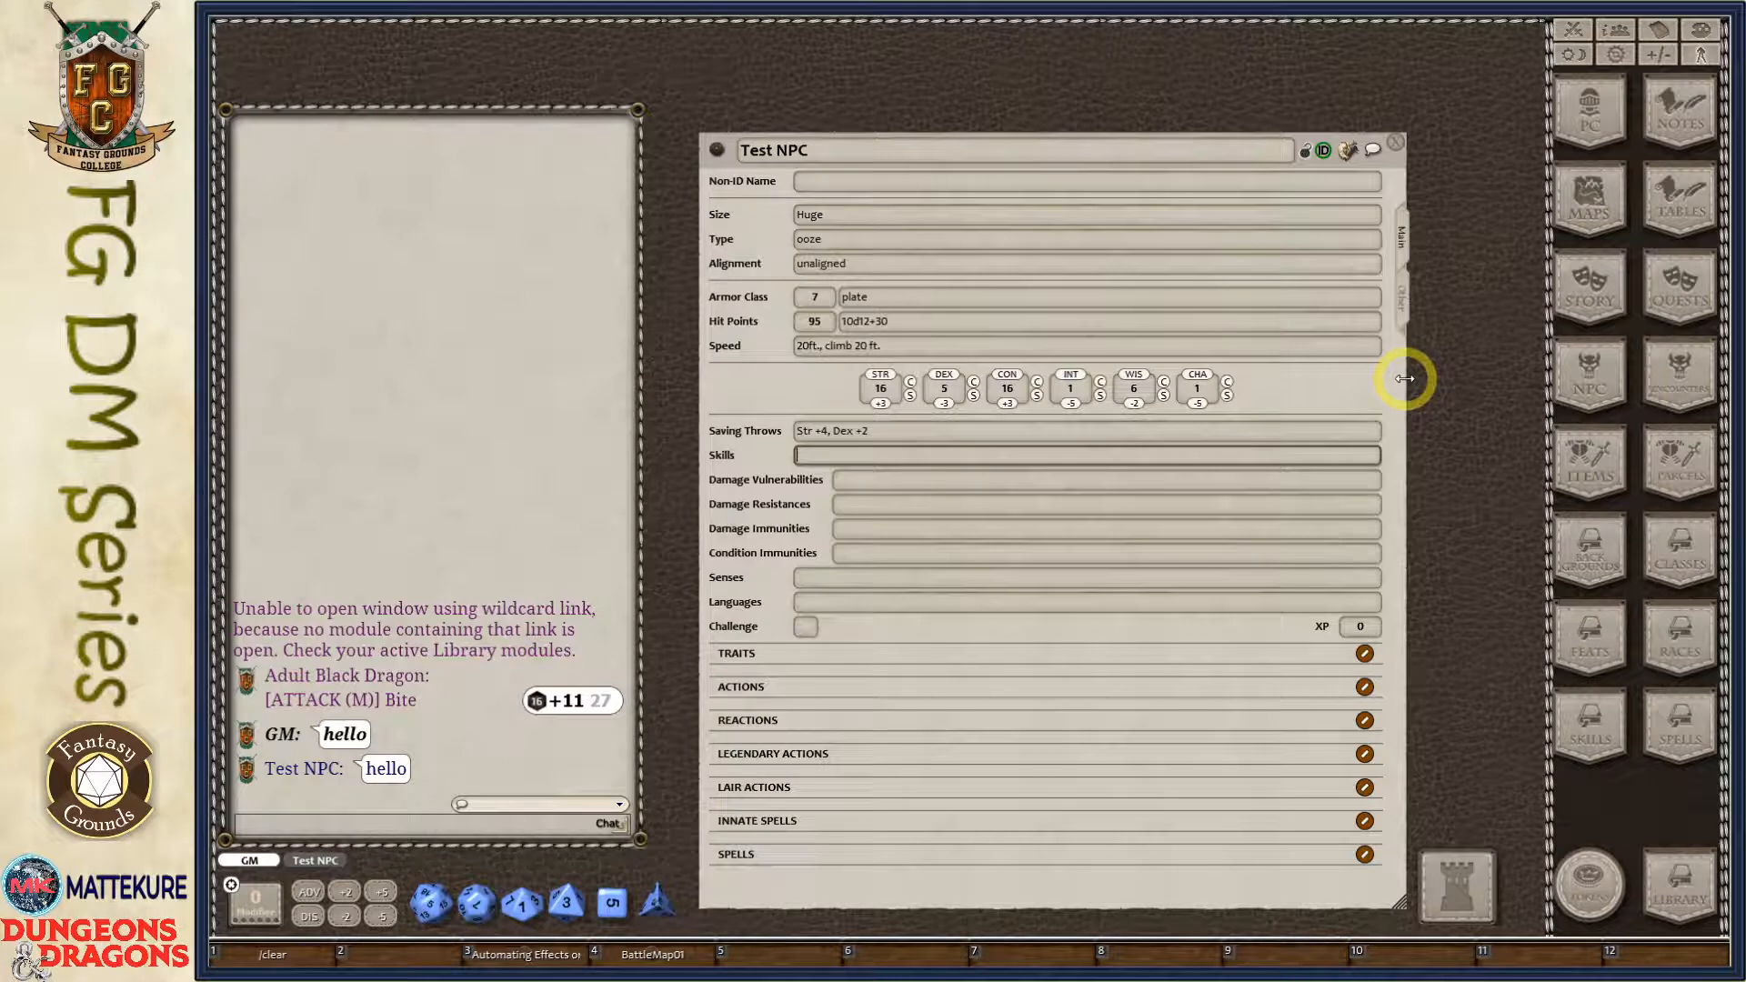
type("Stealth +4")
key("Tab")
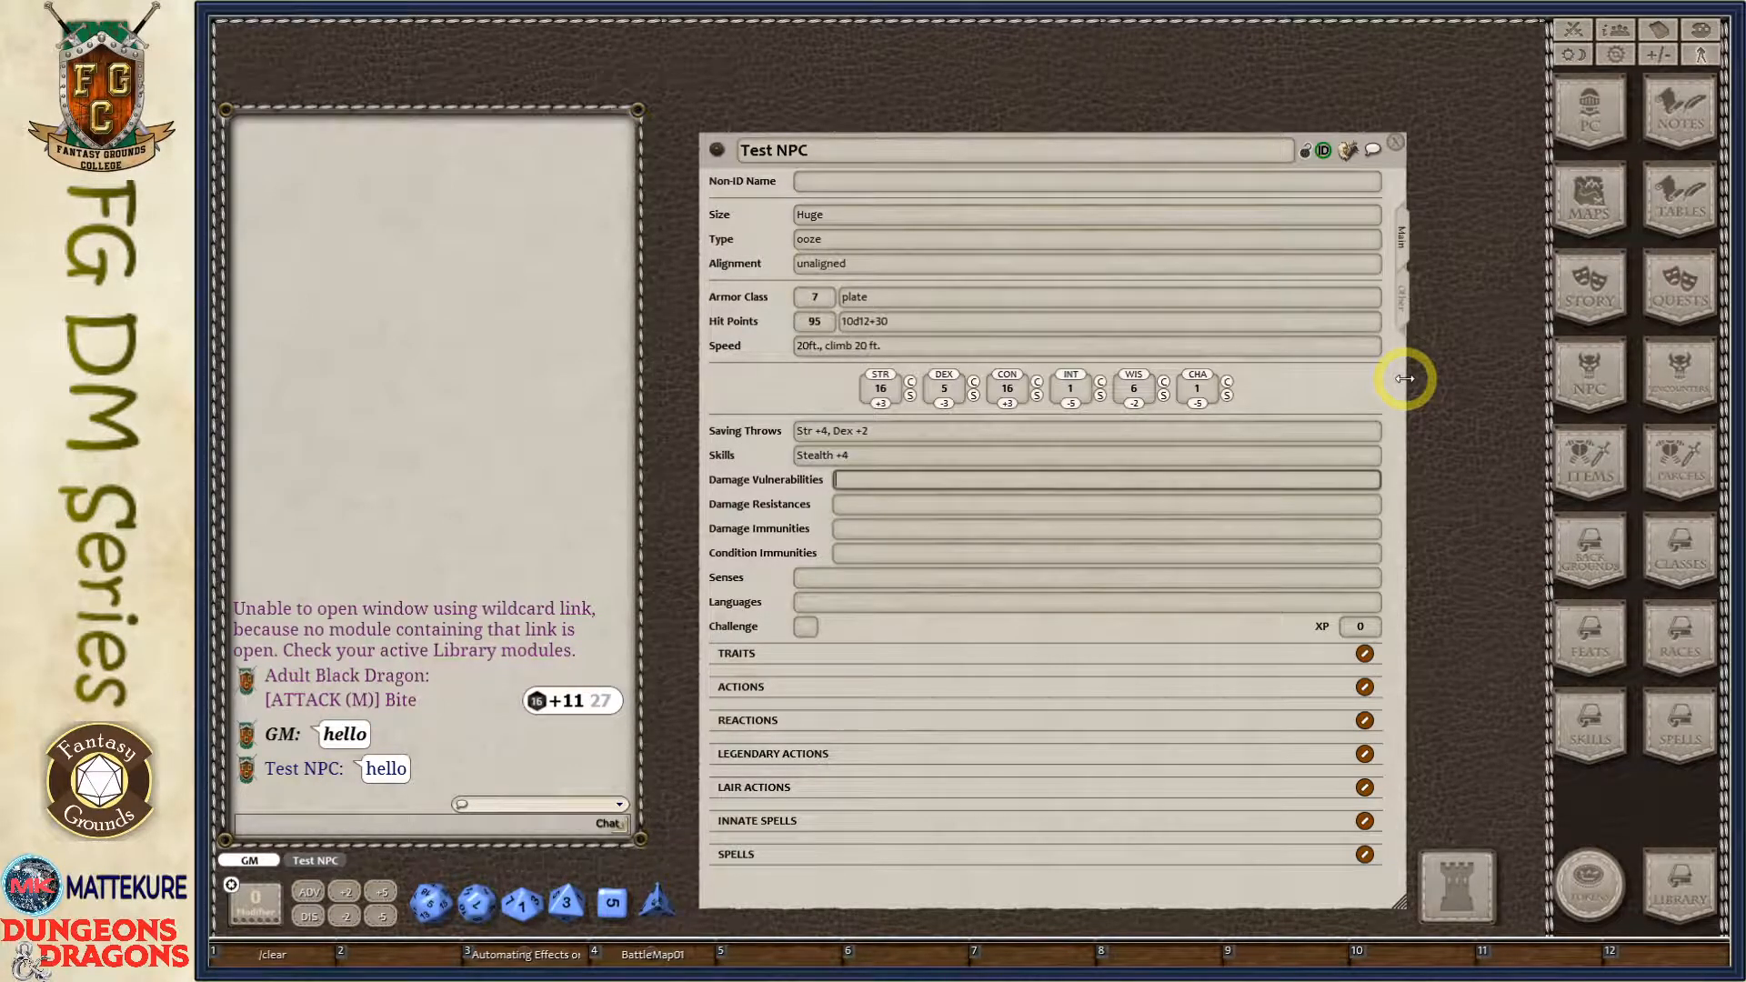
Set the damage immunities to "acid, cold, fire" and the condition immunities to "blinded, charmed, deafened", leaving vulnerabilities and resistances blank.
key("Tab")
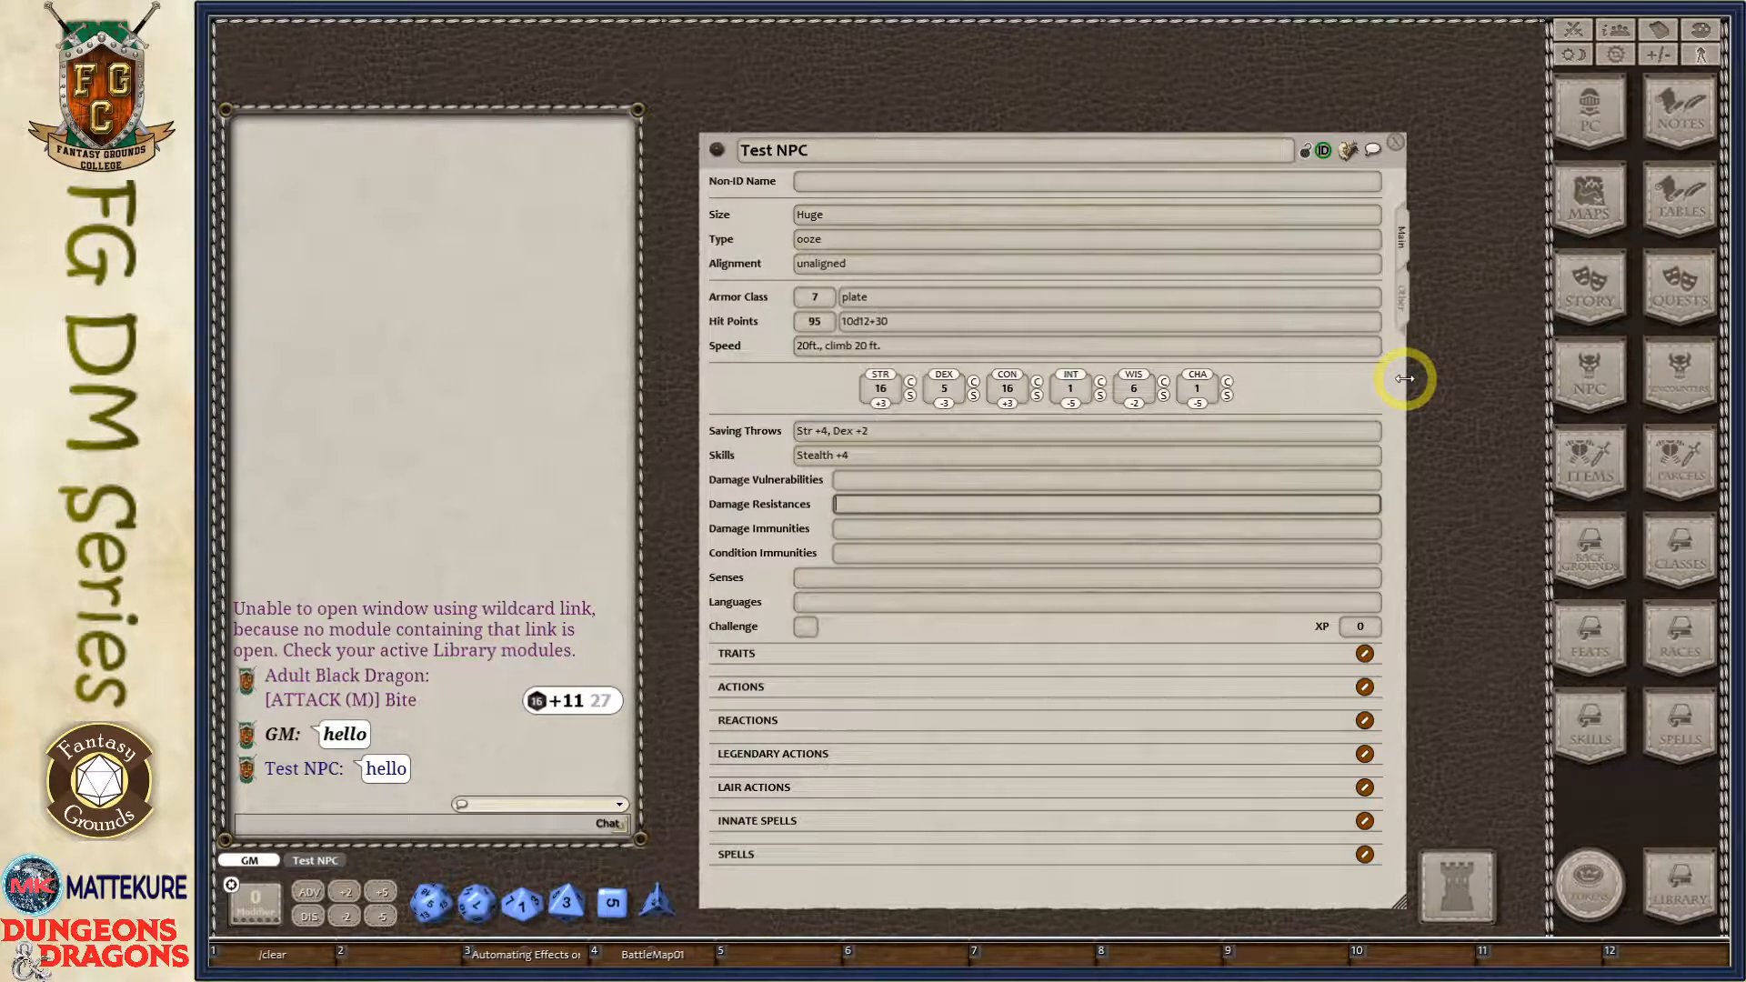
key("Tab")
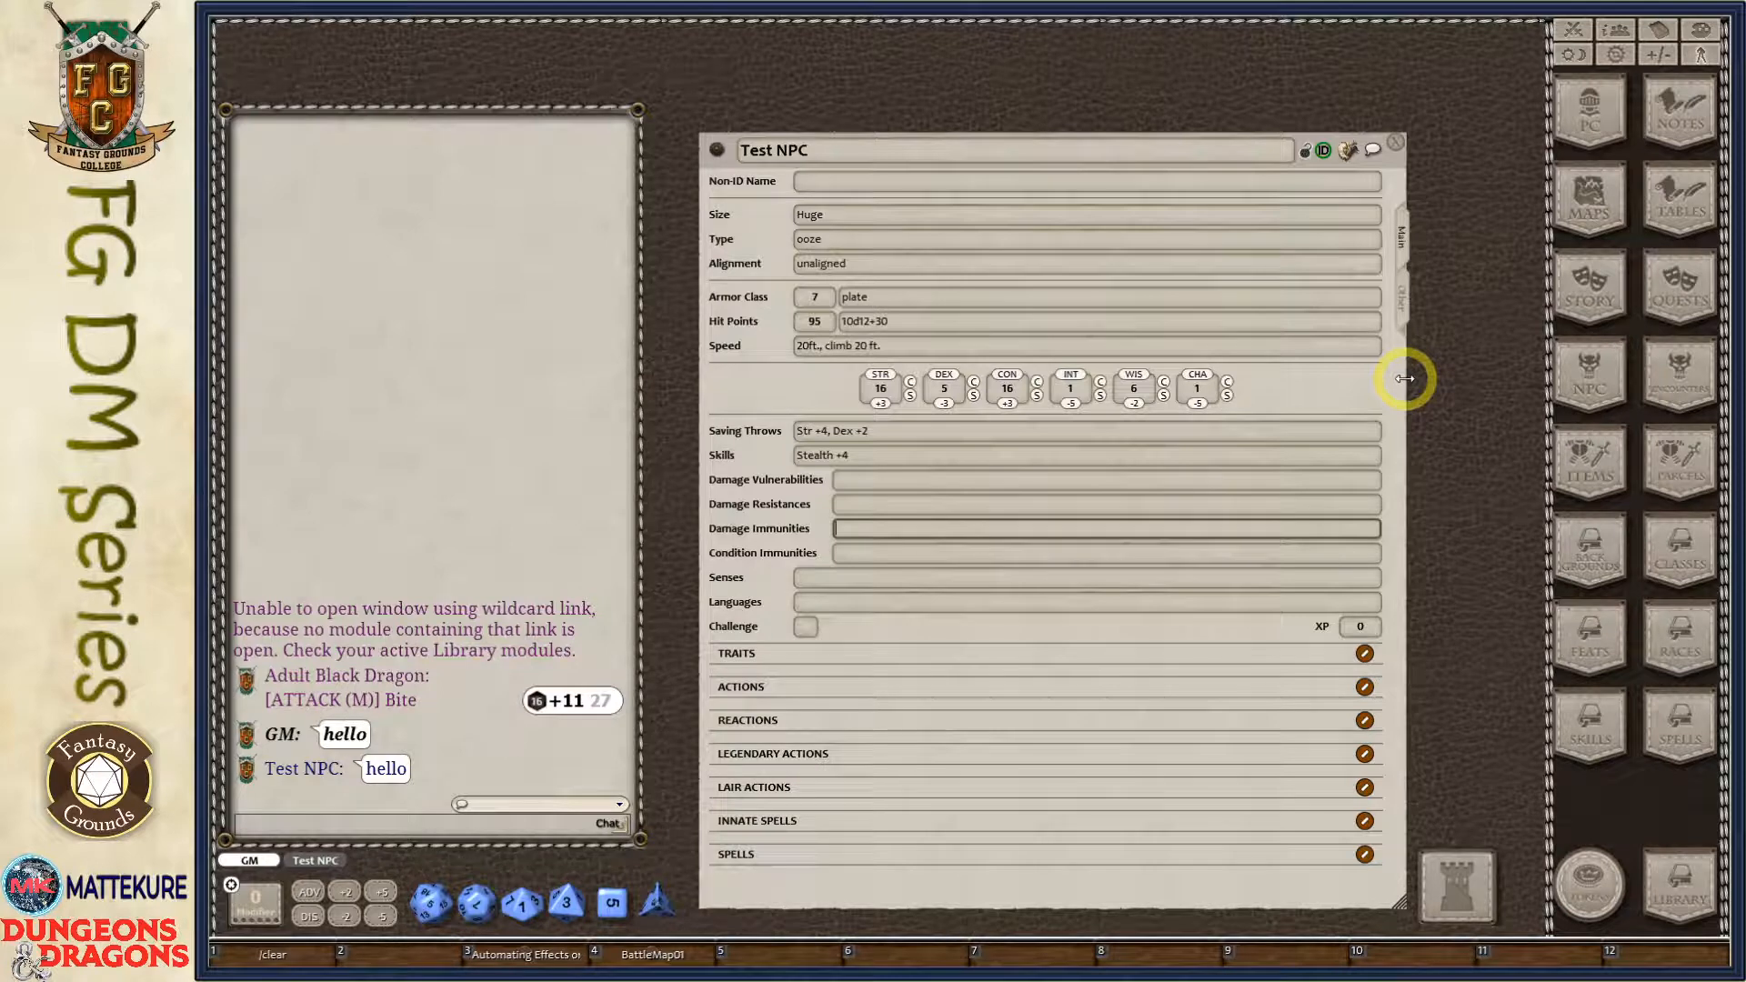
type("acid, cold, fire")
key("Tab")
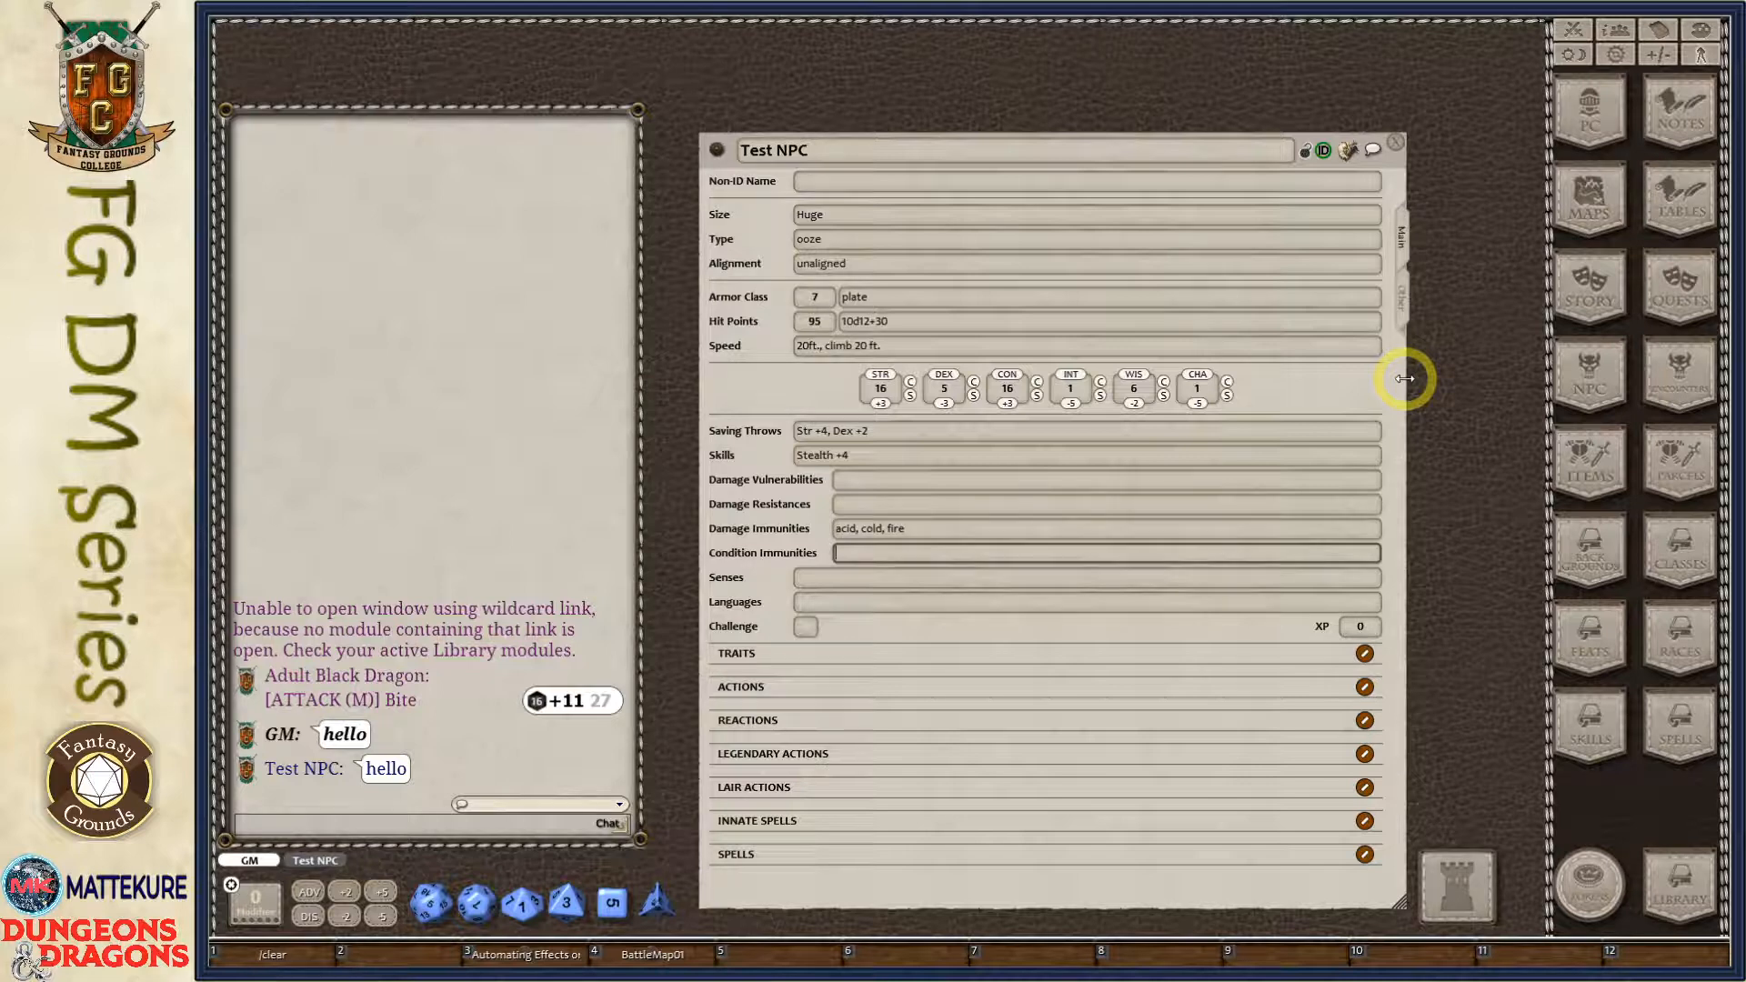
type("blui")
key("BackSpace")
type("nded, charmed, deafened")
key("Tab")
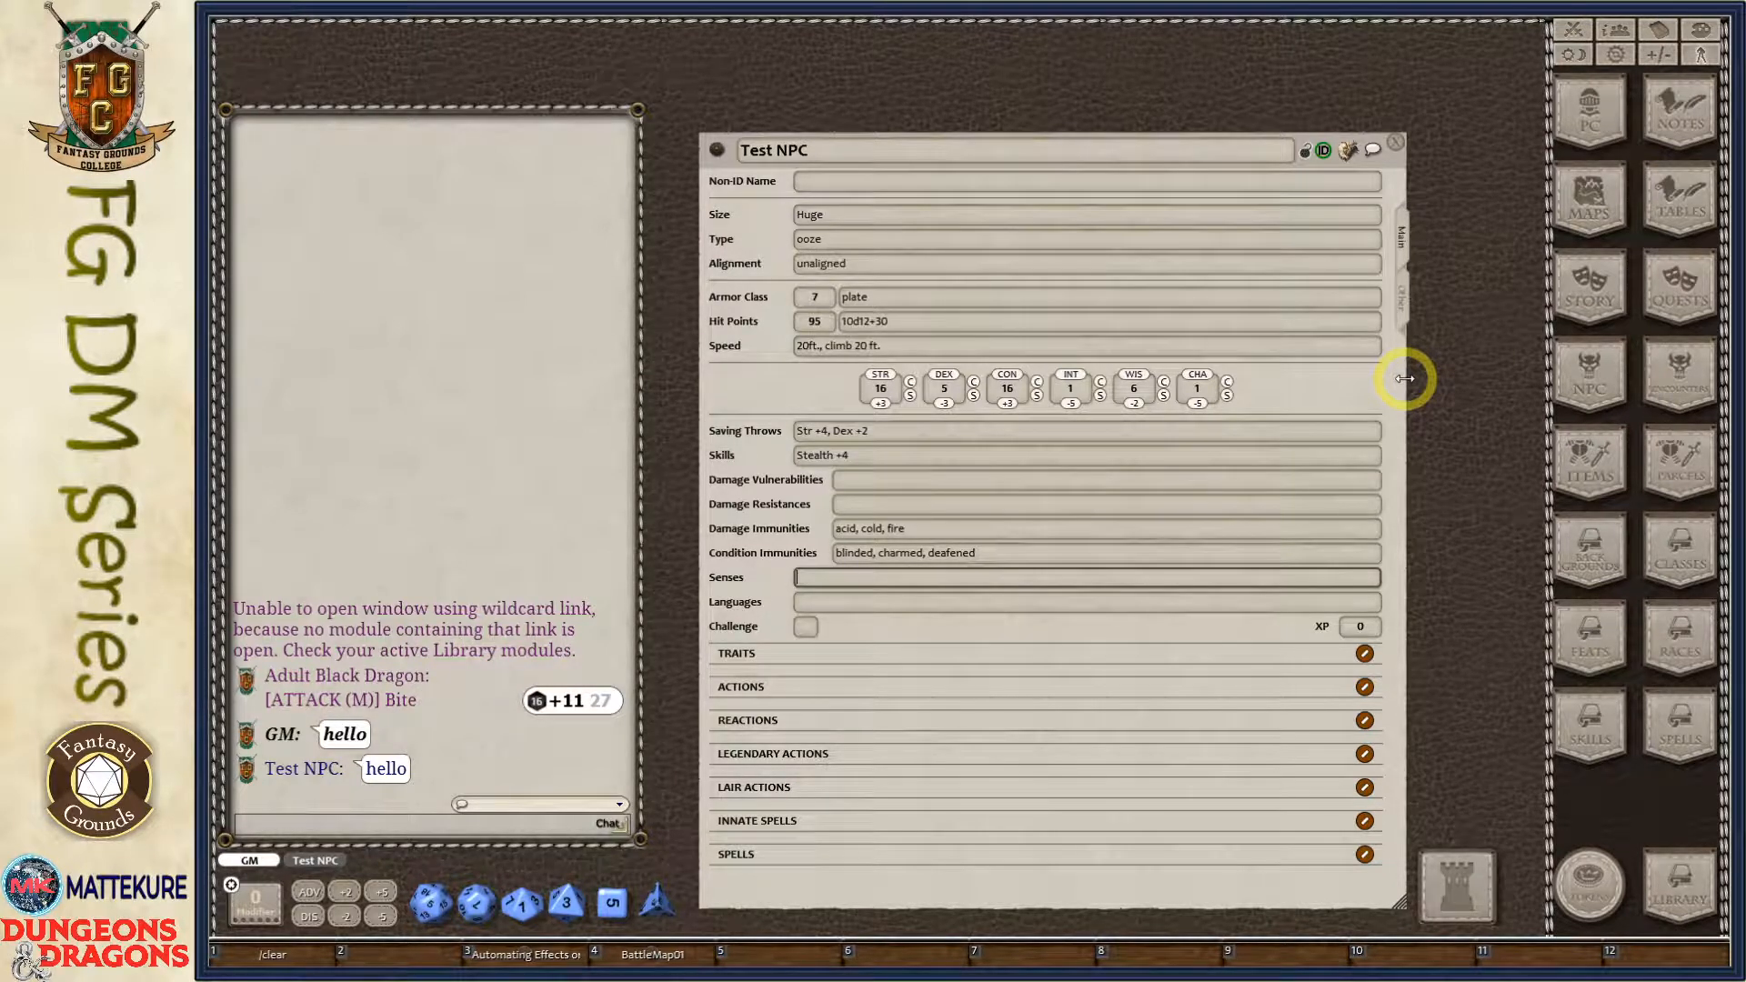
Enter "darkvision 60 ft. passive Perception 8" as the senses and "understands Dwarvish but cant speak" as the languages.
type("darkvision 60 ft.  passive Perception 9")
key("BackSpace")
type("8")
key("Tab")
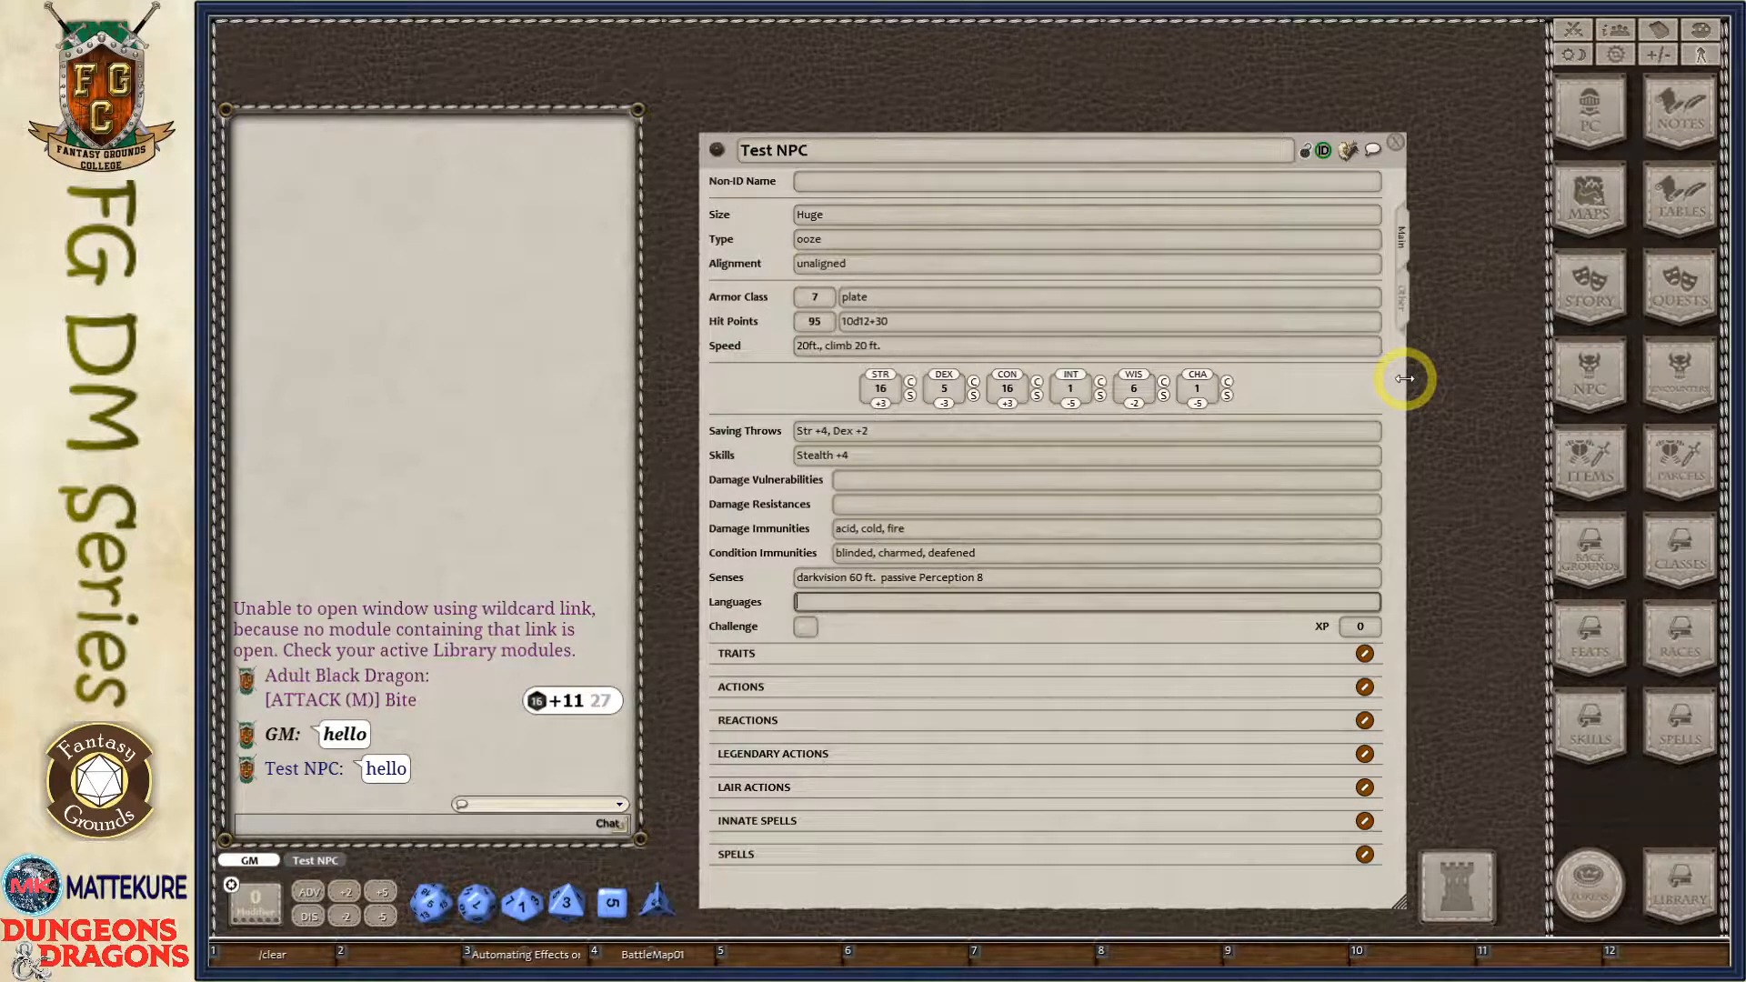
type("understands Dwarvish but cant speak")
key("Tab")
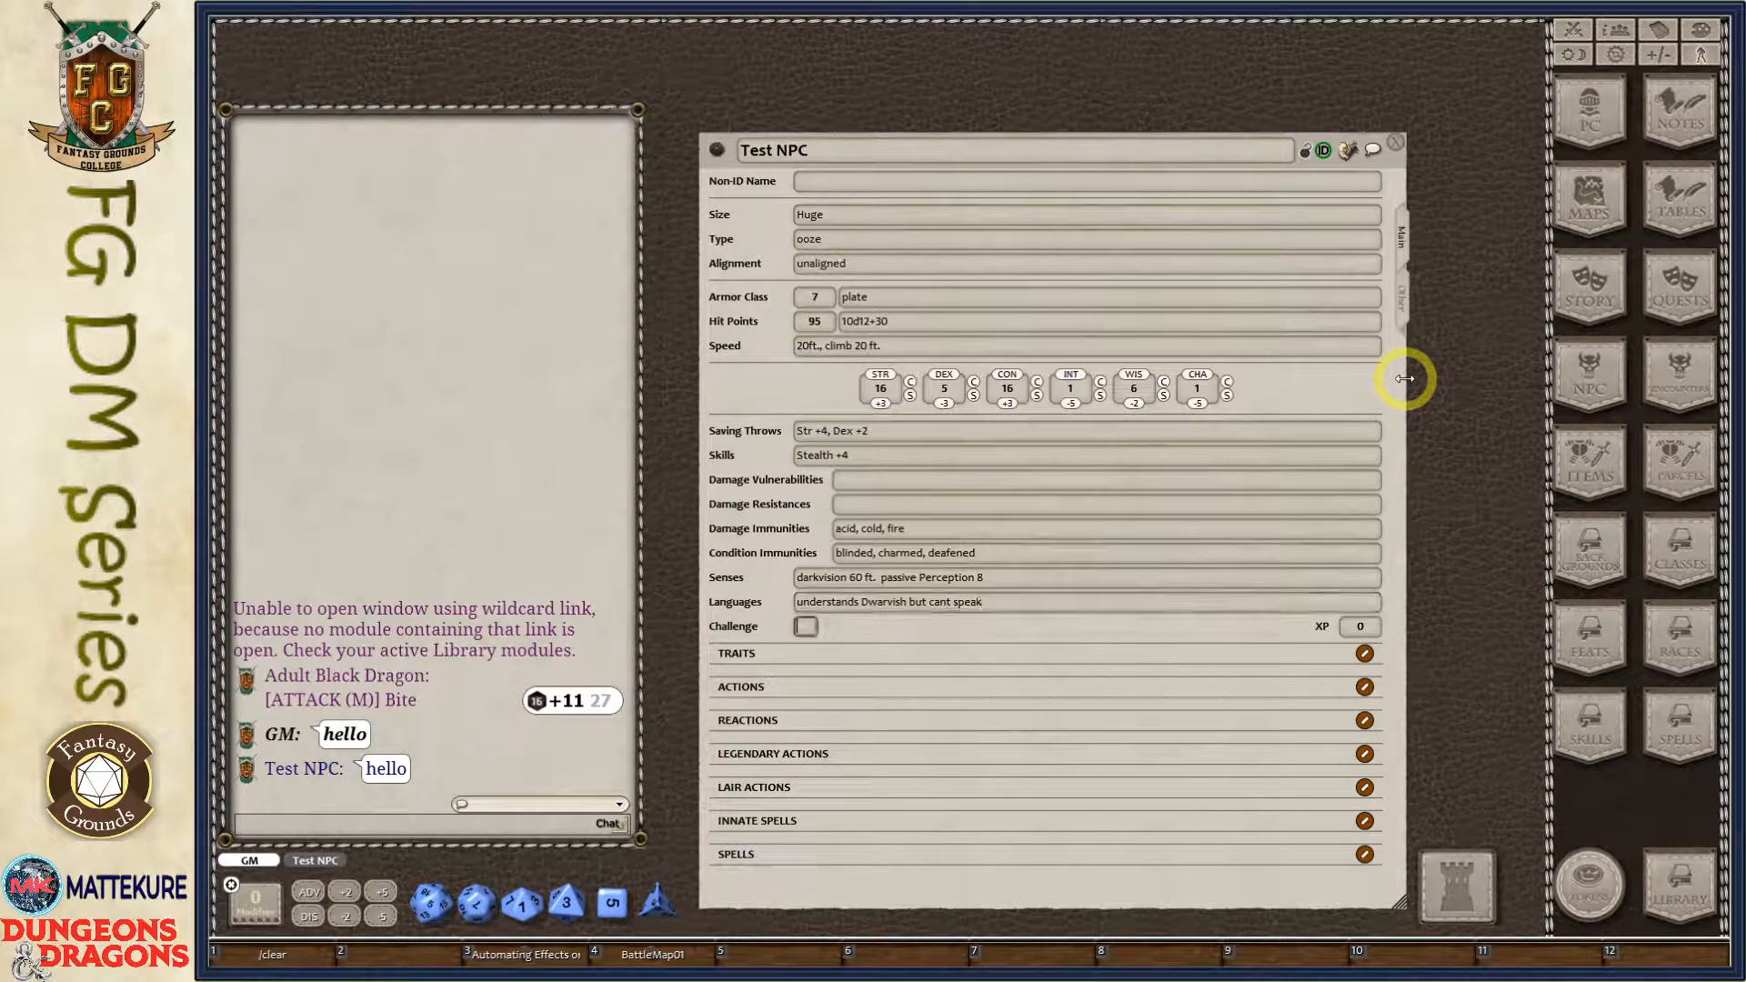
Set Test NPC's challenge rating to 6 and its XP to 2300.
type("6")
key("Tab")
type("2300")
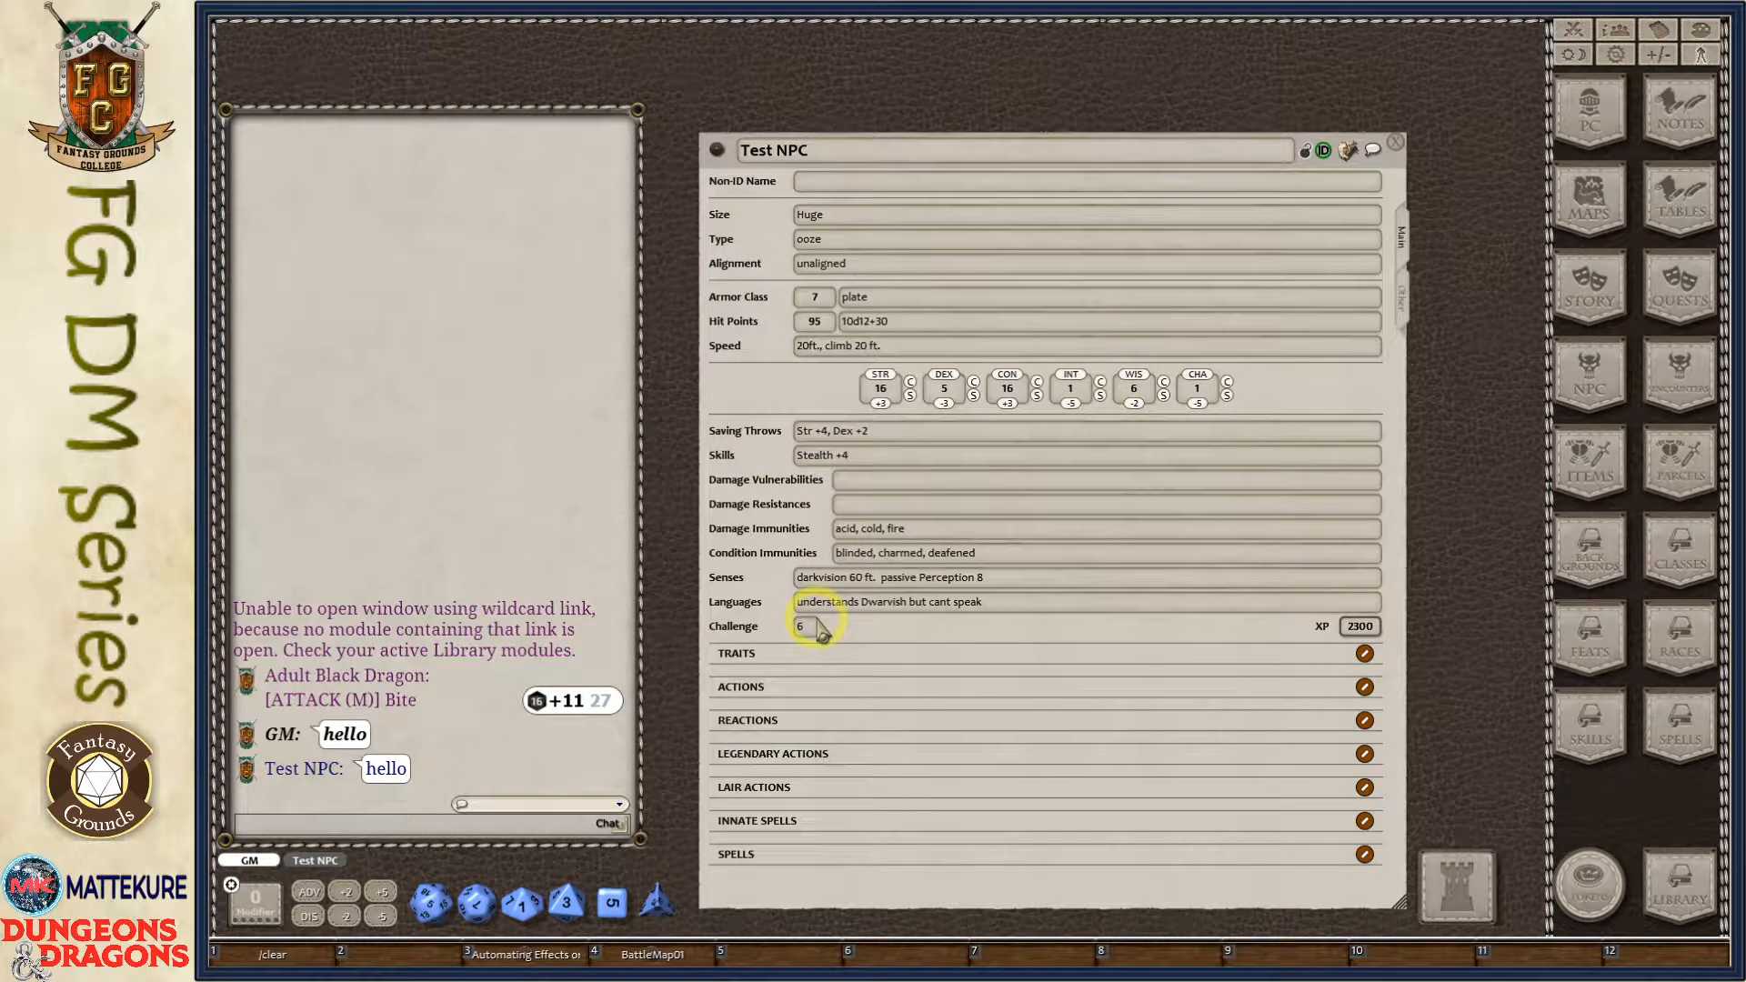
Open the combat tracker and delete the Adult Black Dragon entry.
left_click(1574, 29)
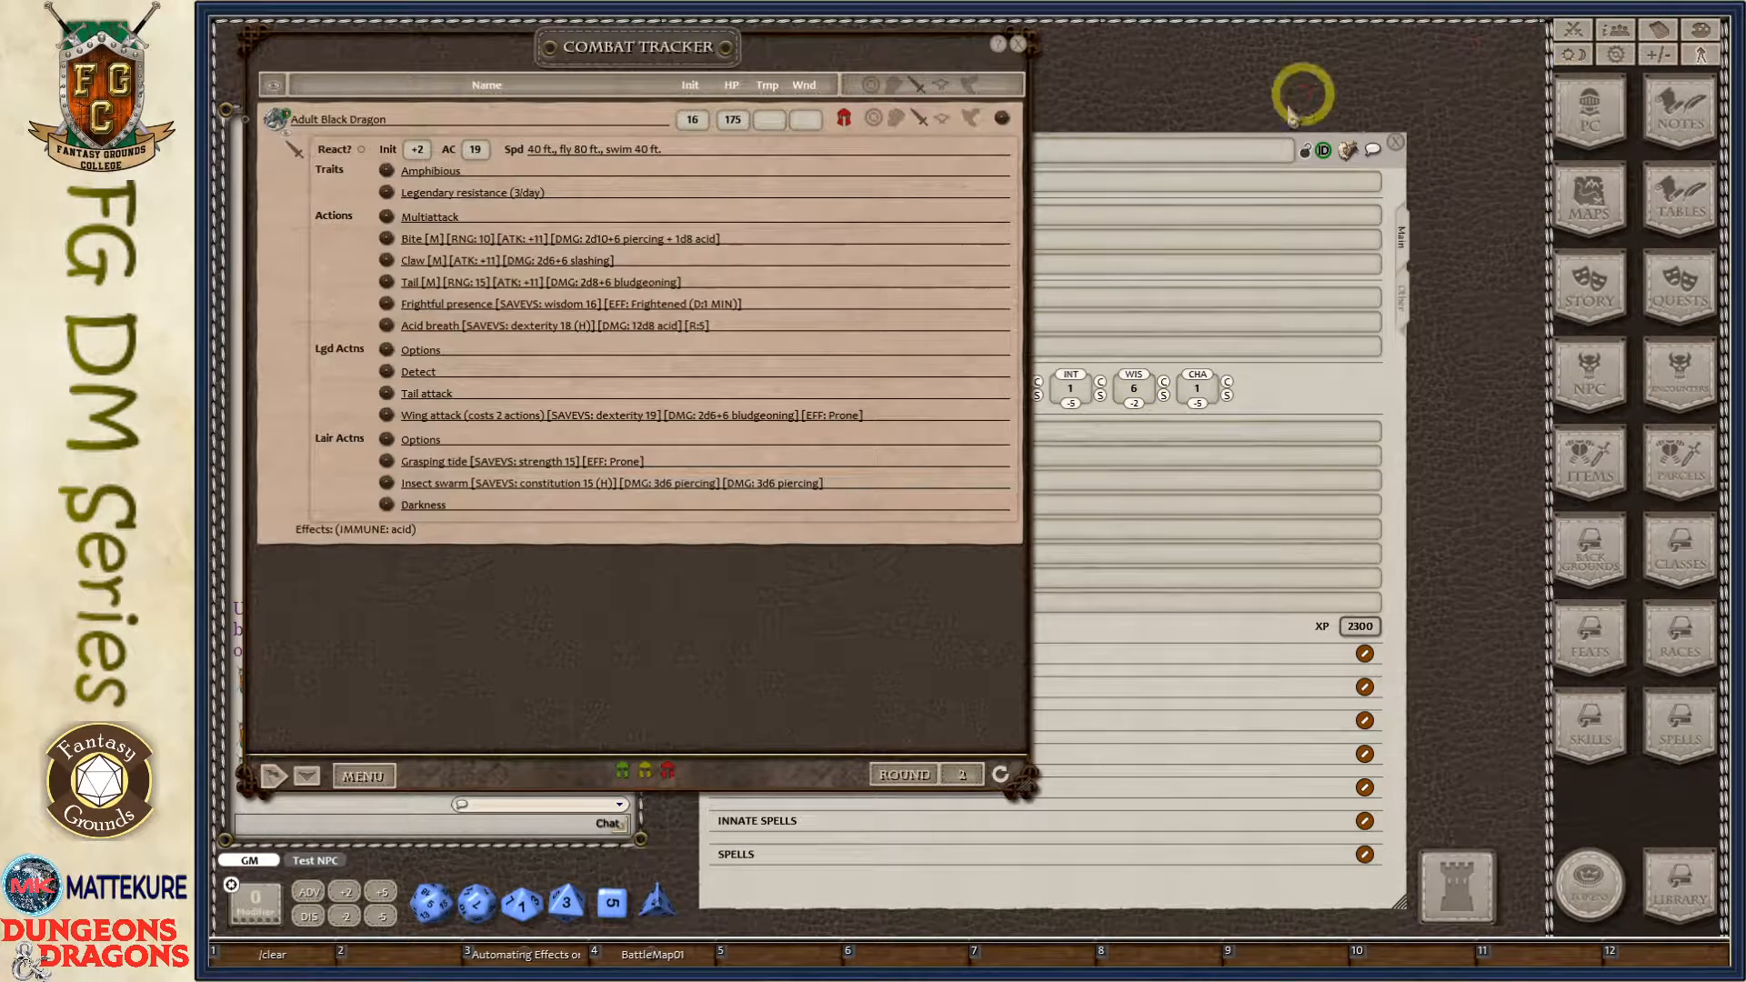
right_click(332, 298)
left_click(306, 339)
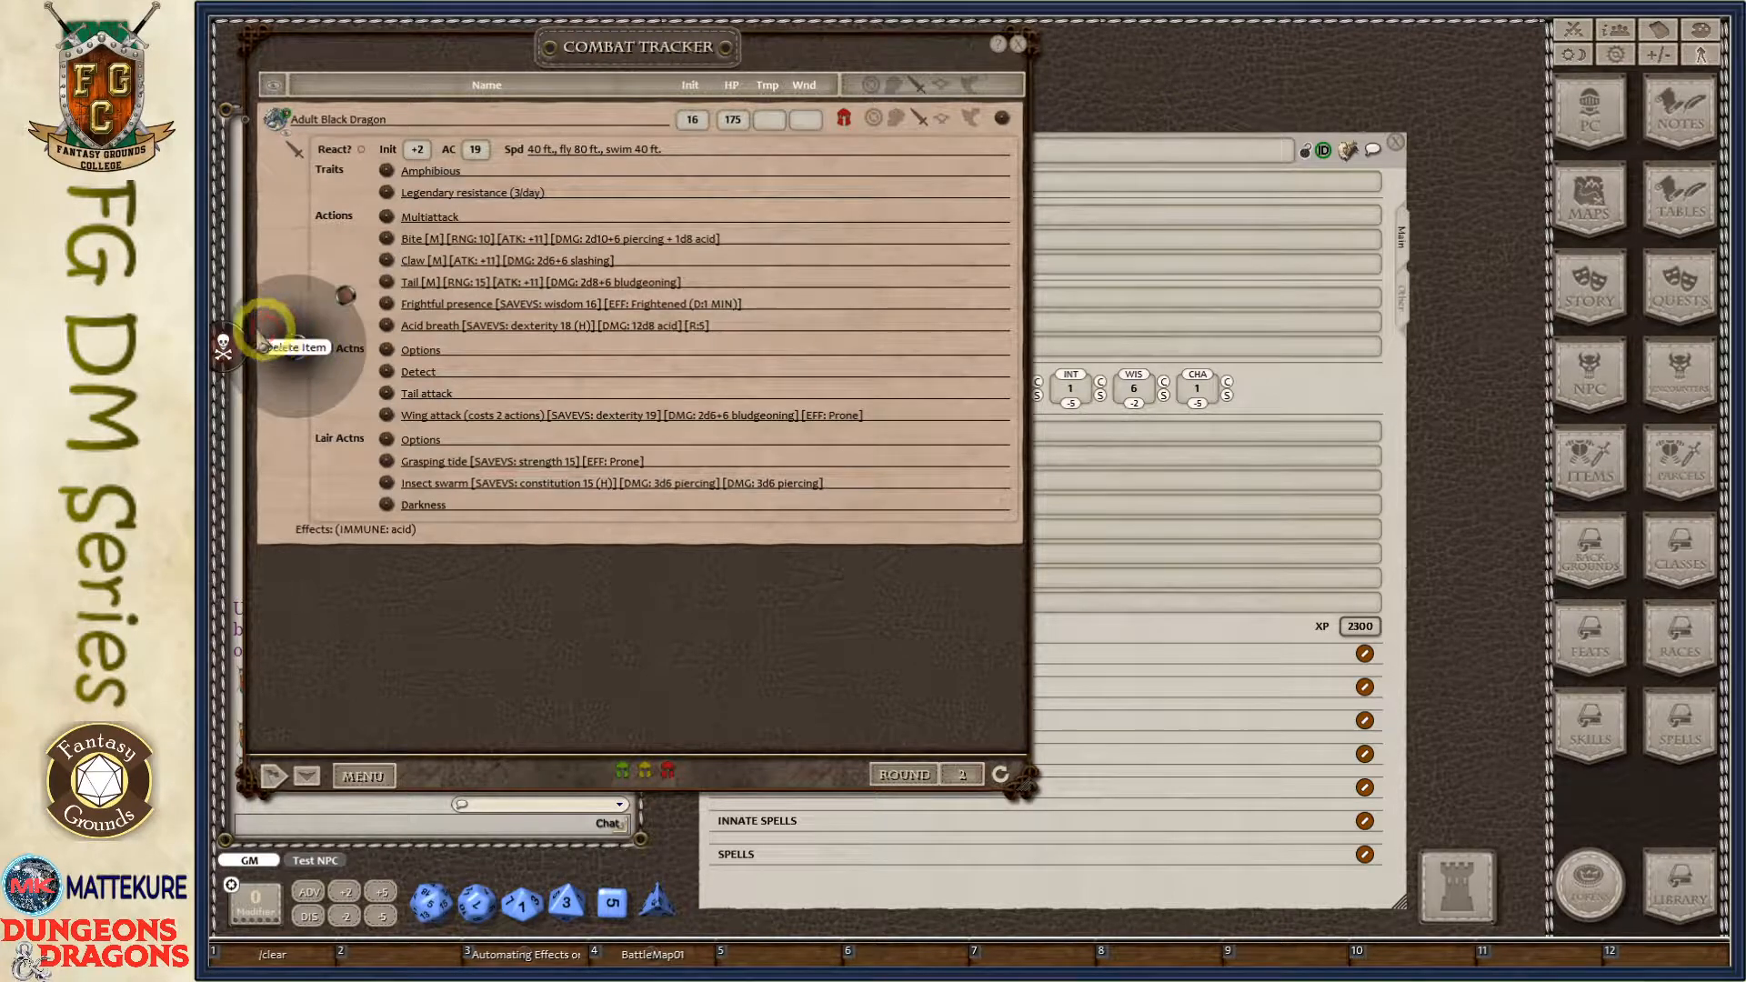
left_click(241, 344)
Add Test NPC to the combat tracker and examine its immunity effects, initiative, Armor Class and speed.
left_click(1135, 206)
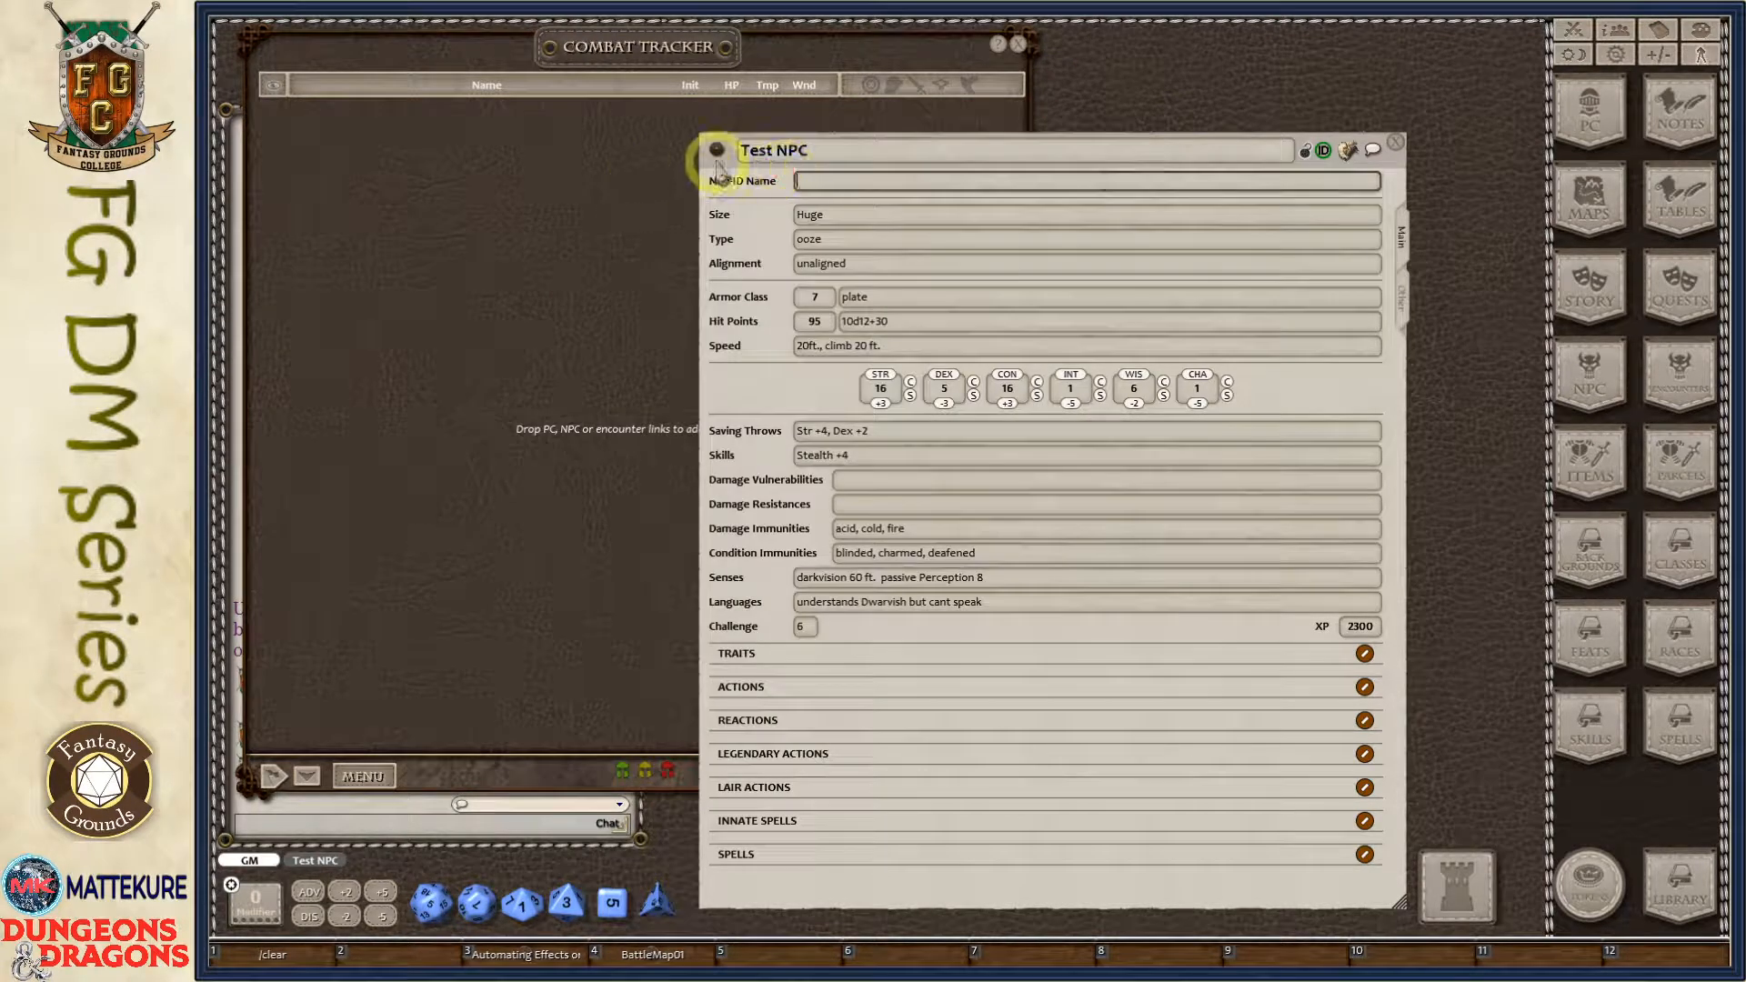
left_click_drag(716, 152, 488, 246)
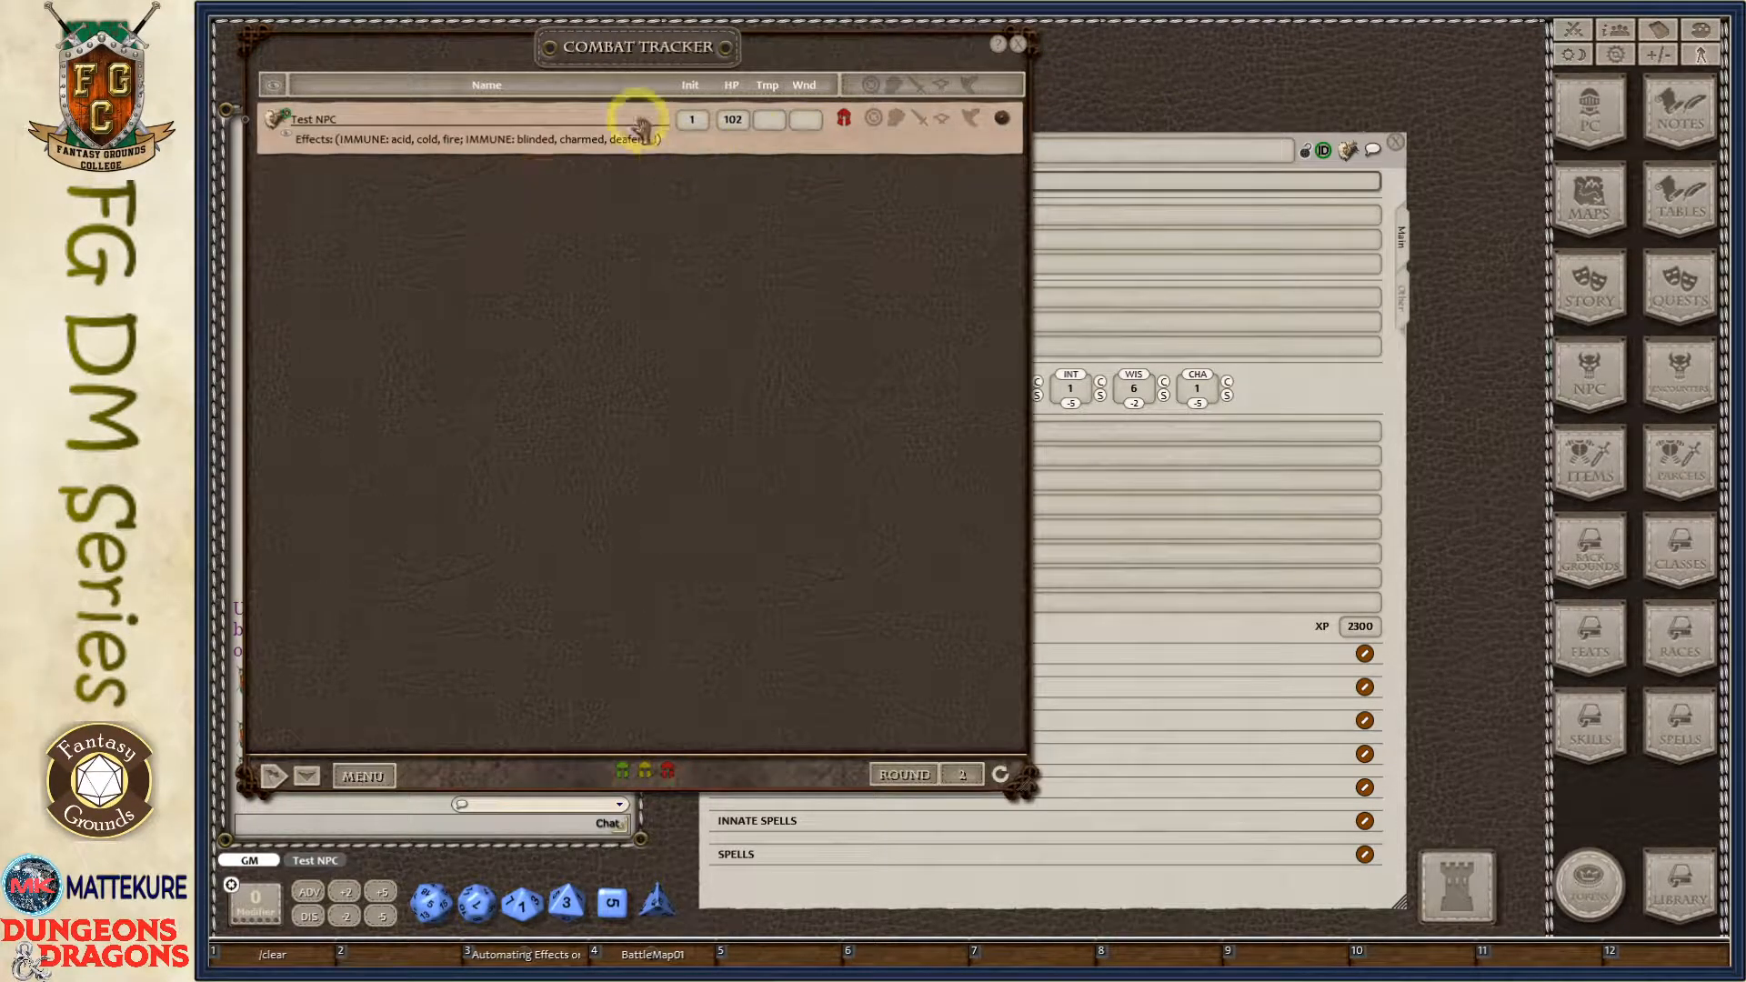
left_click(896, 120)
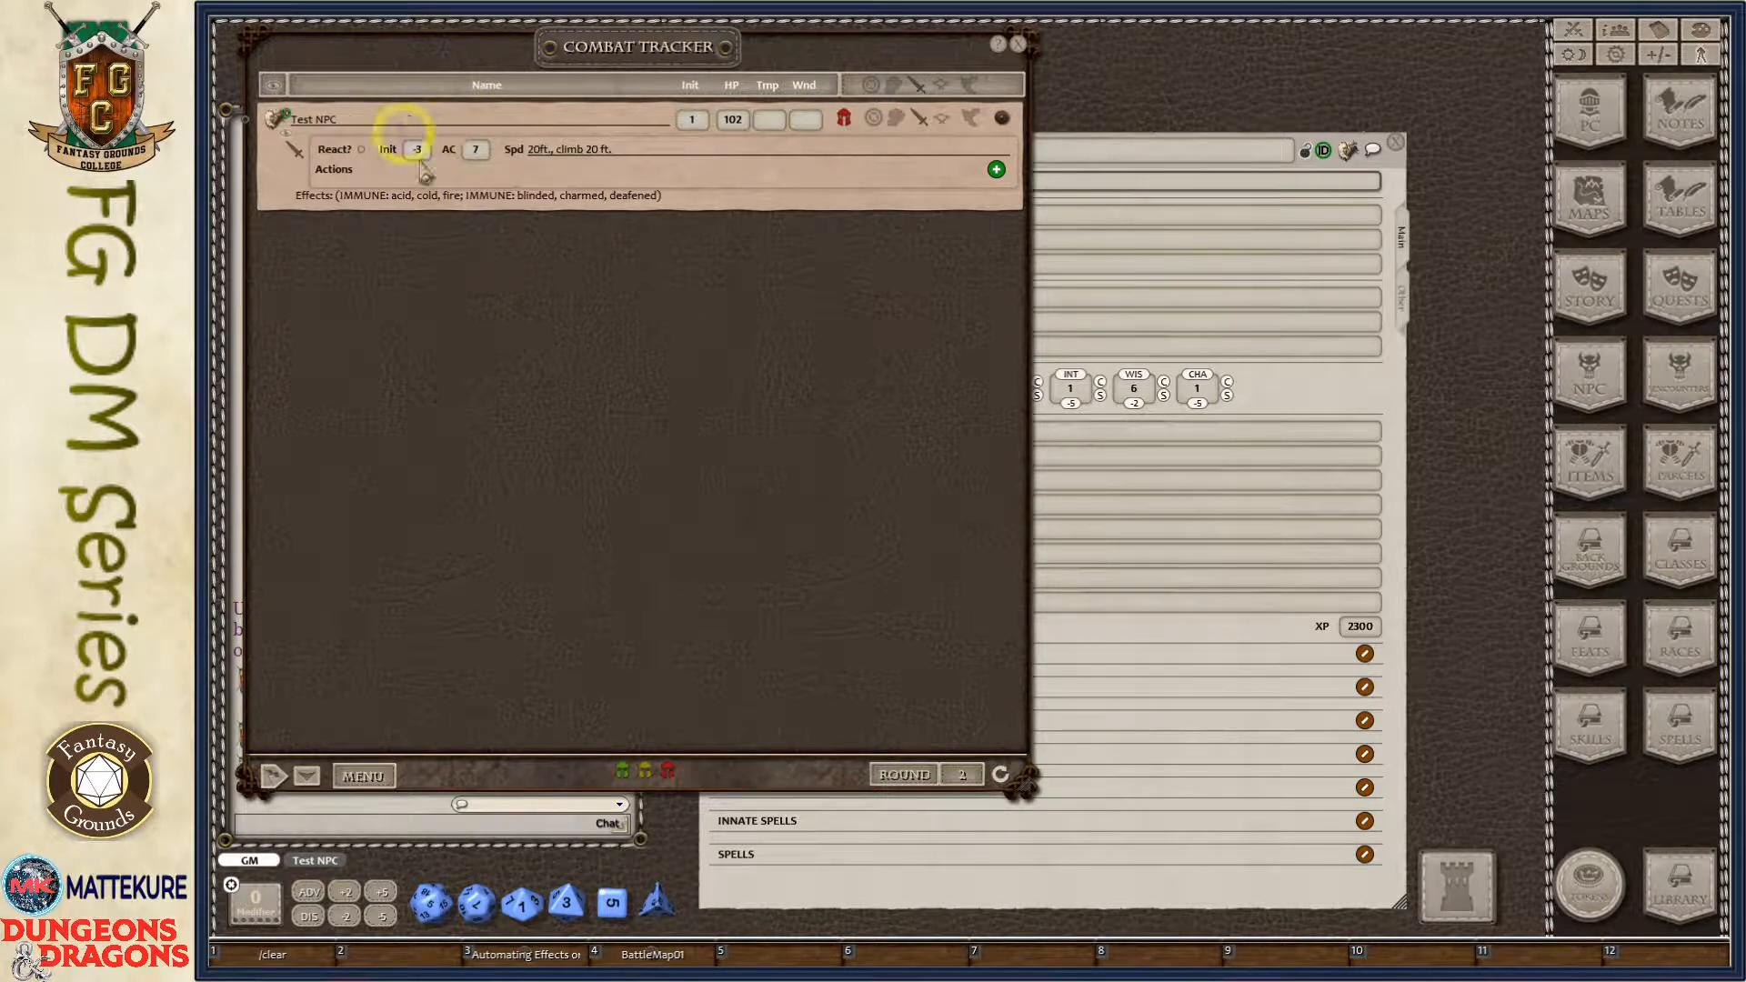
left_click(920, 116)
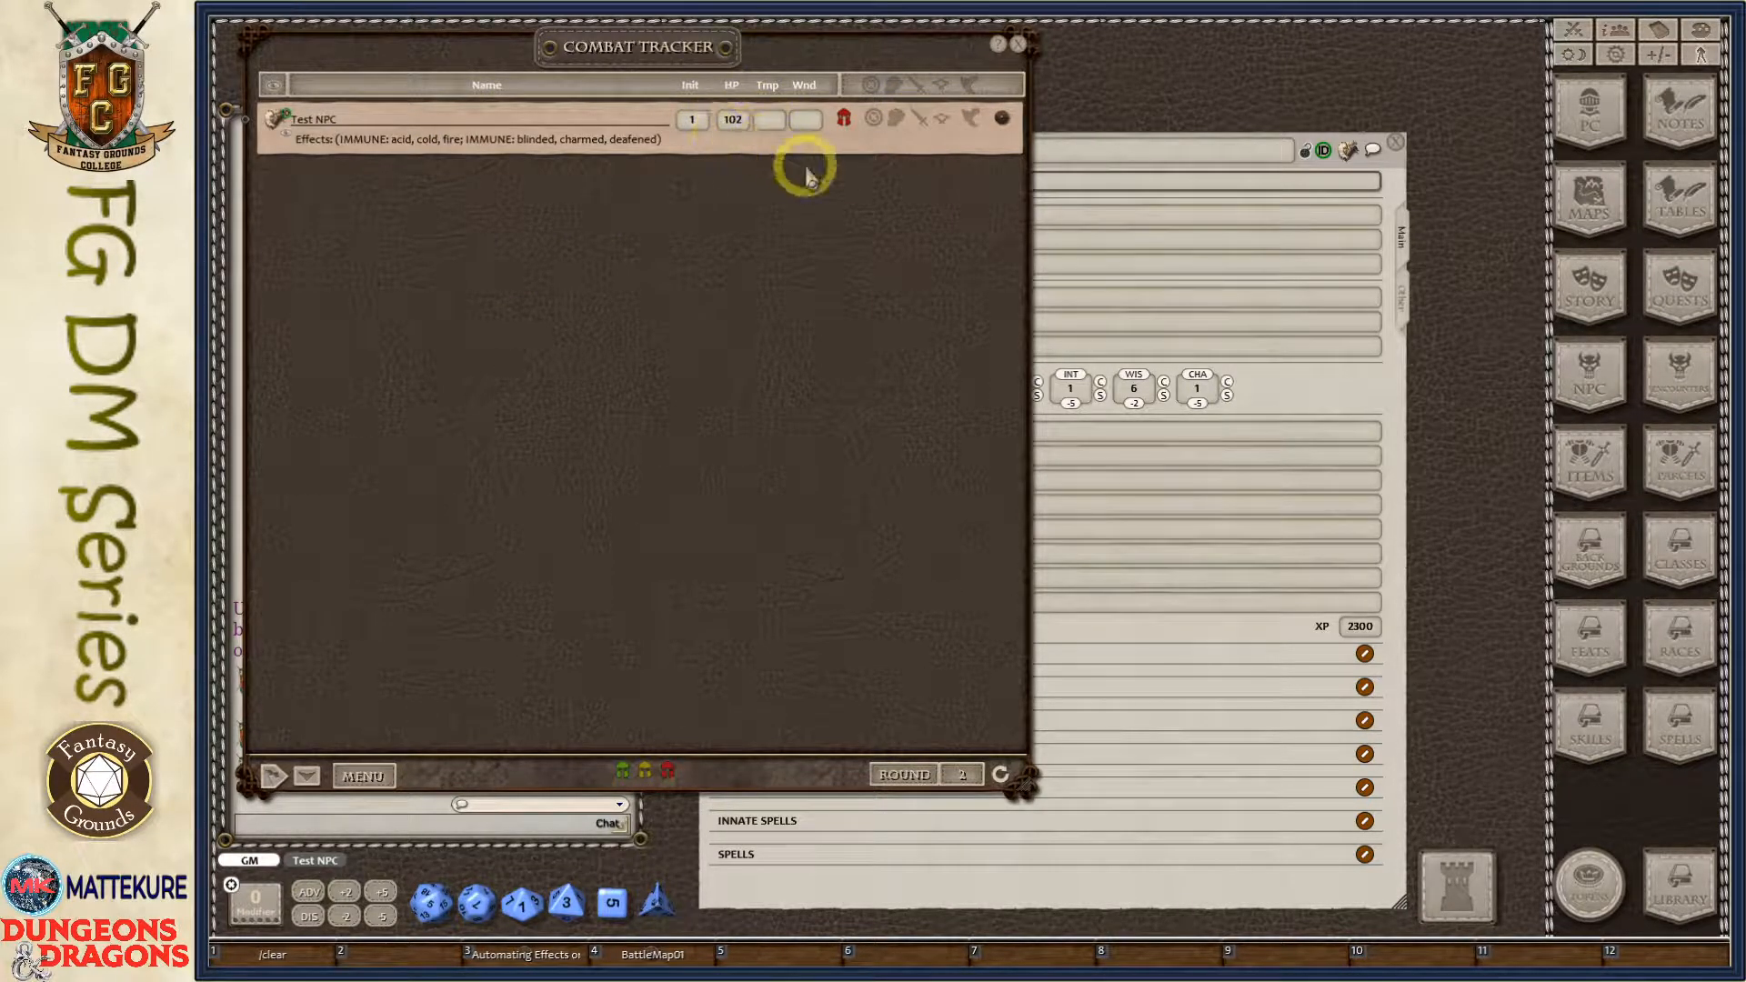
Delete Test NPC from the combat tracker and bring its record back in front, repositioned.
right_click(455, 125)
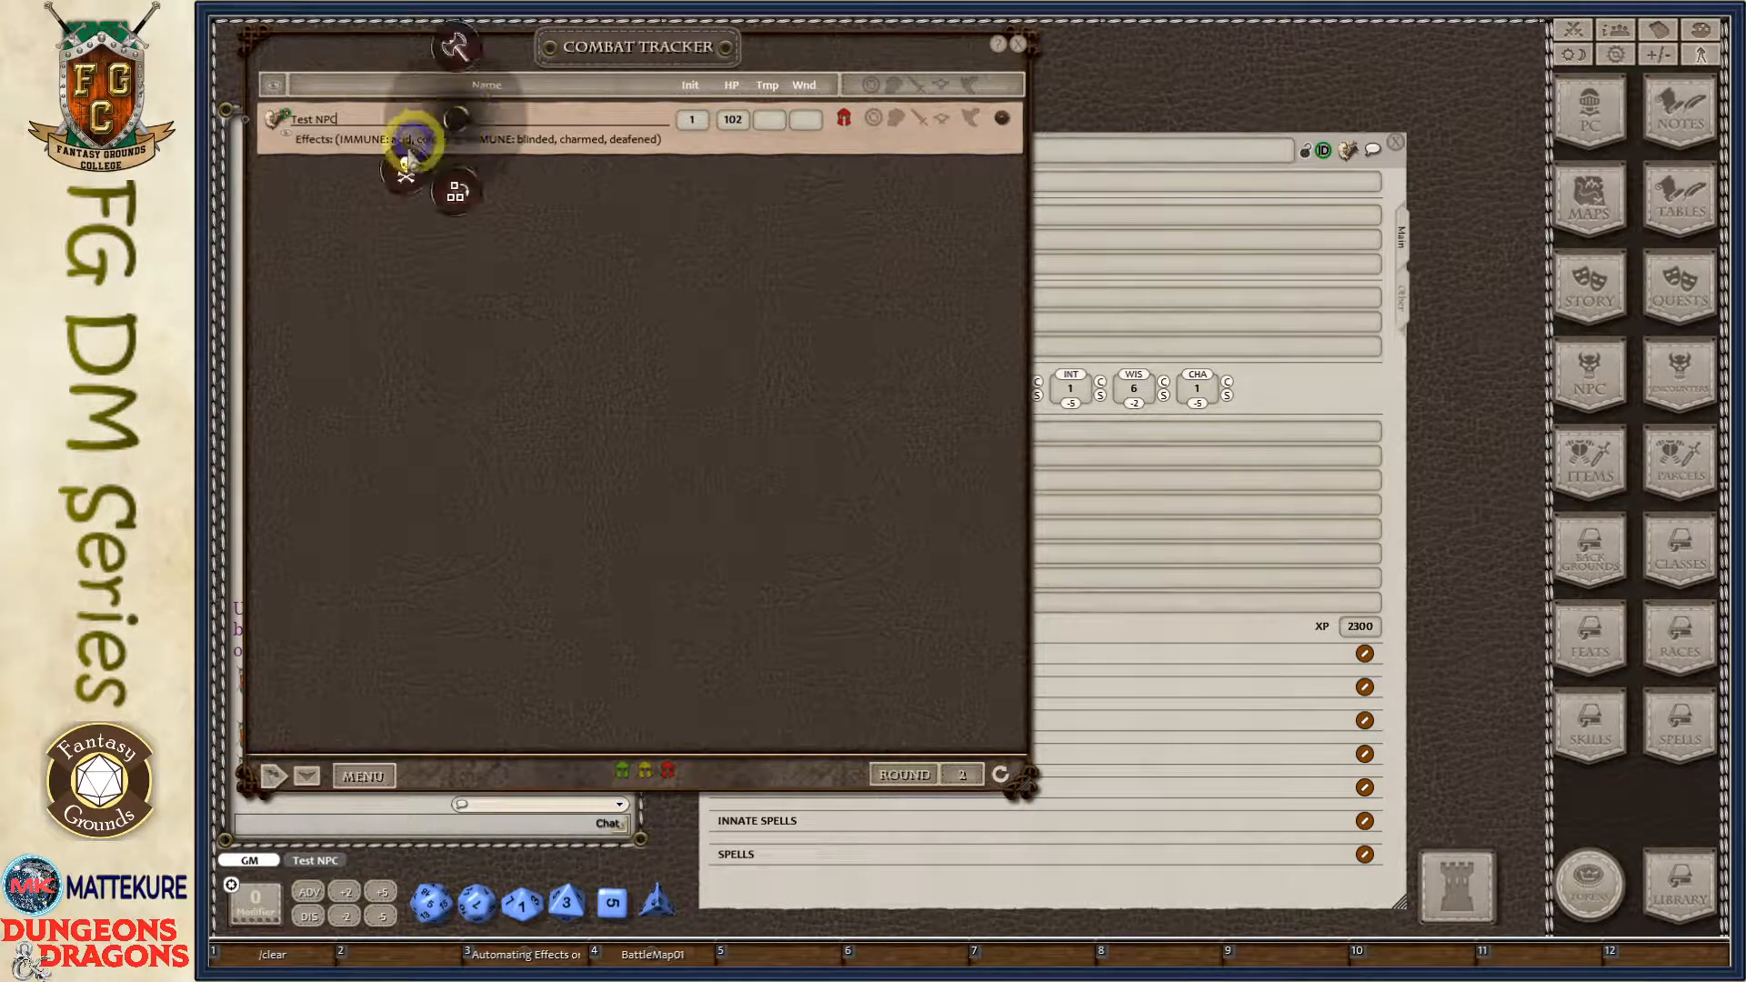
left_click(357, 164)
left_click(1157, 186)
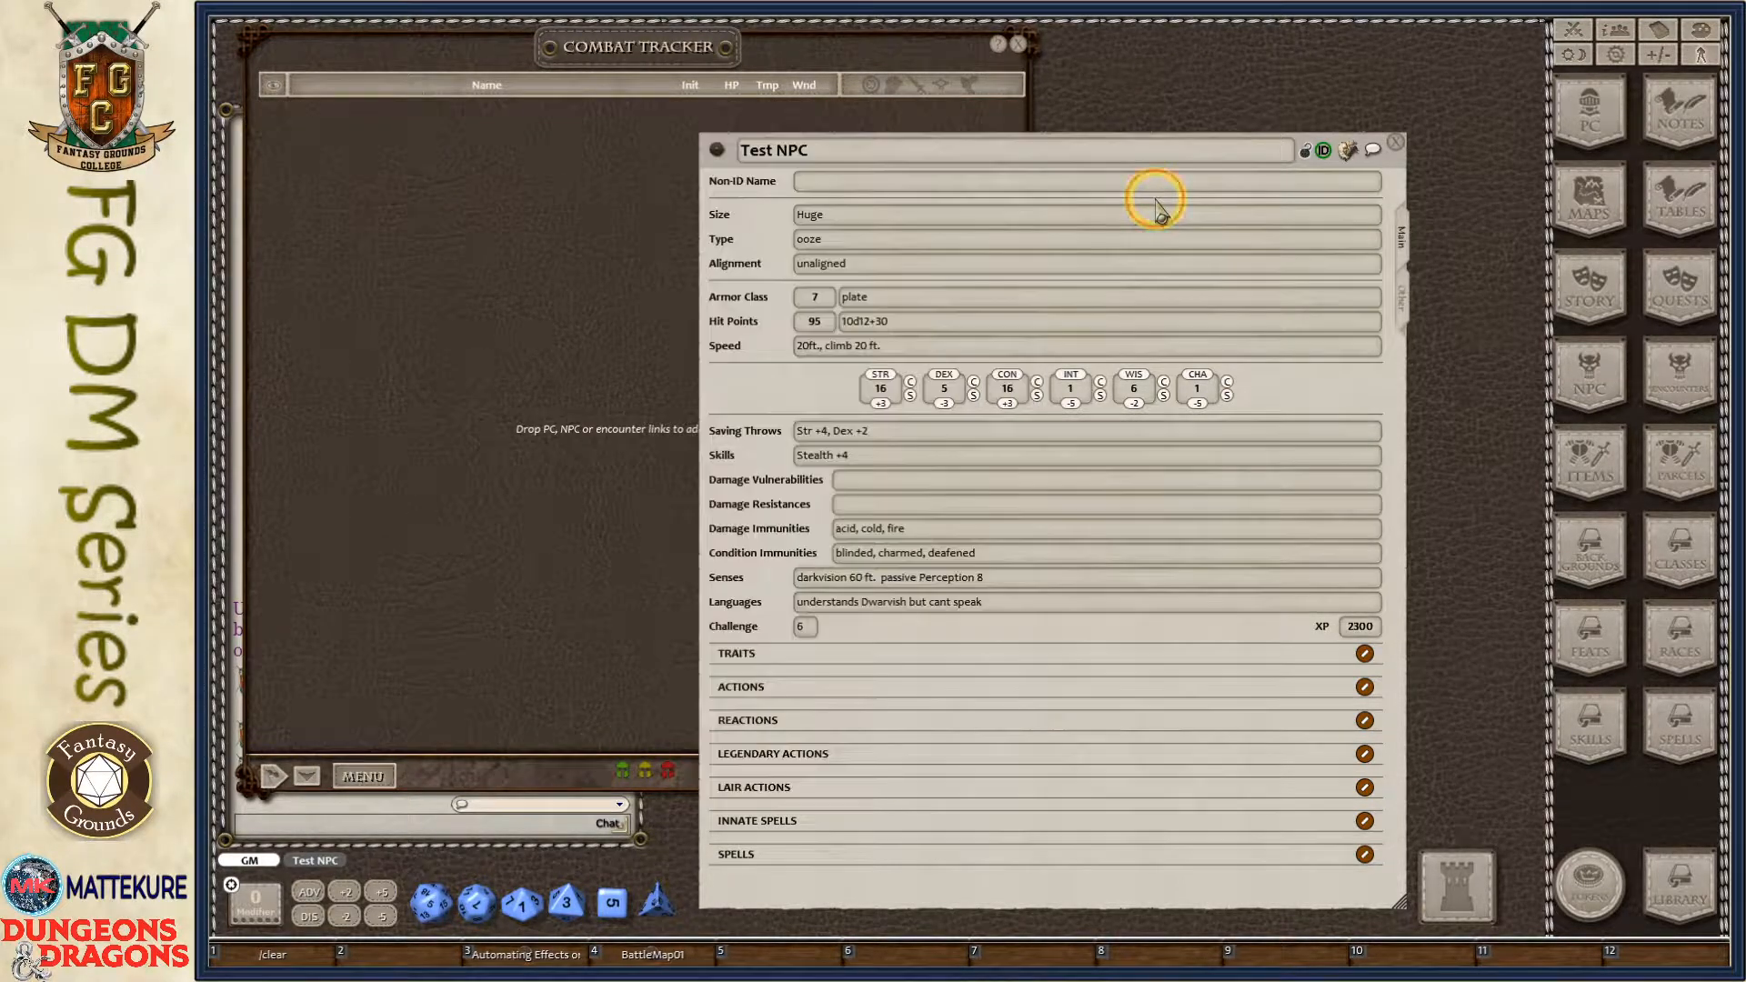
left_click_drag(768, 395, 711, 334)
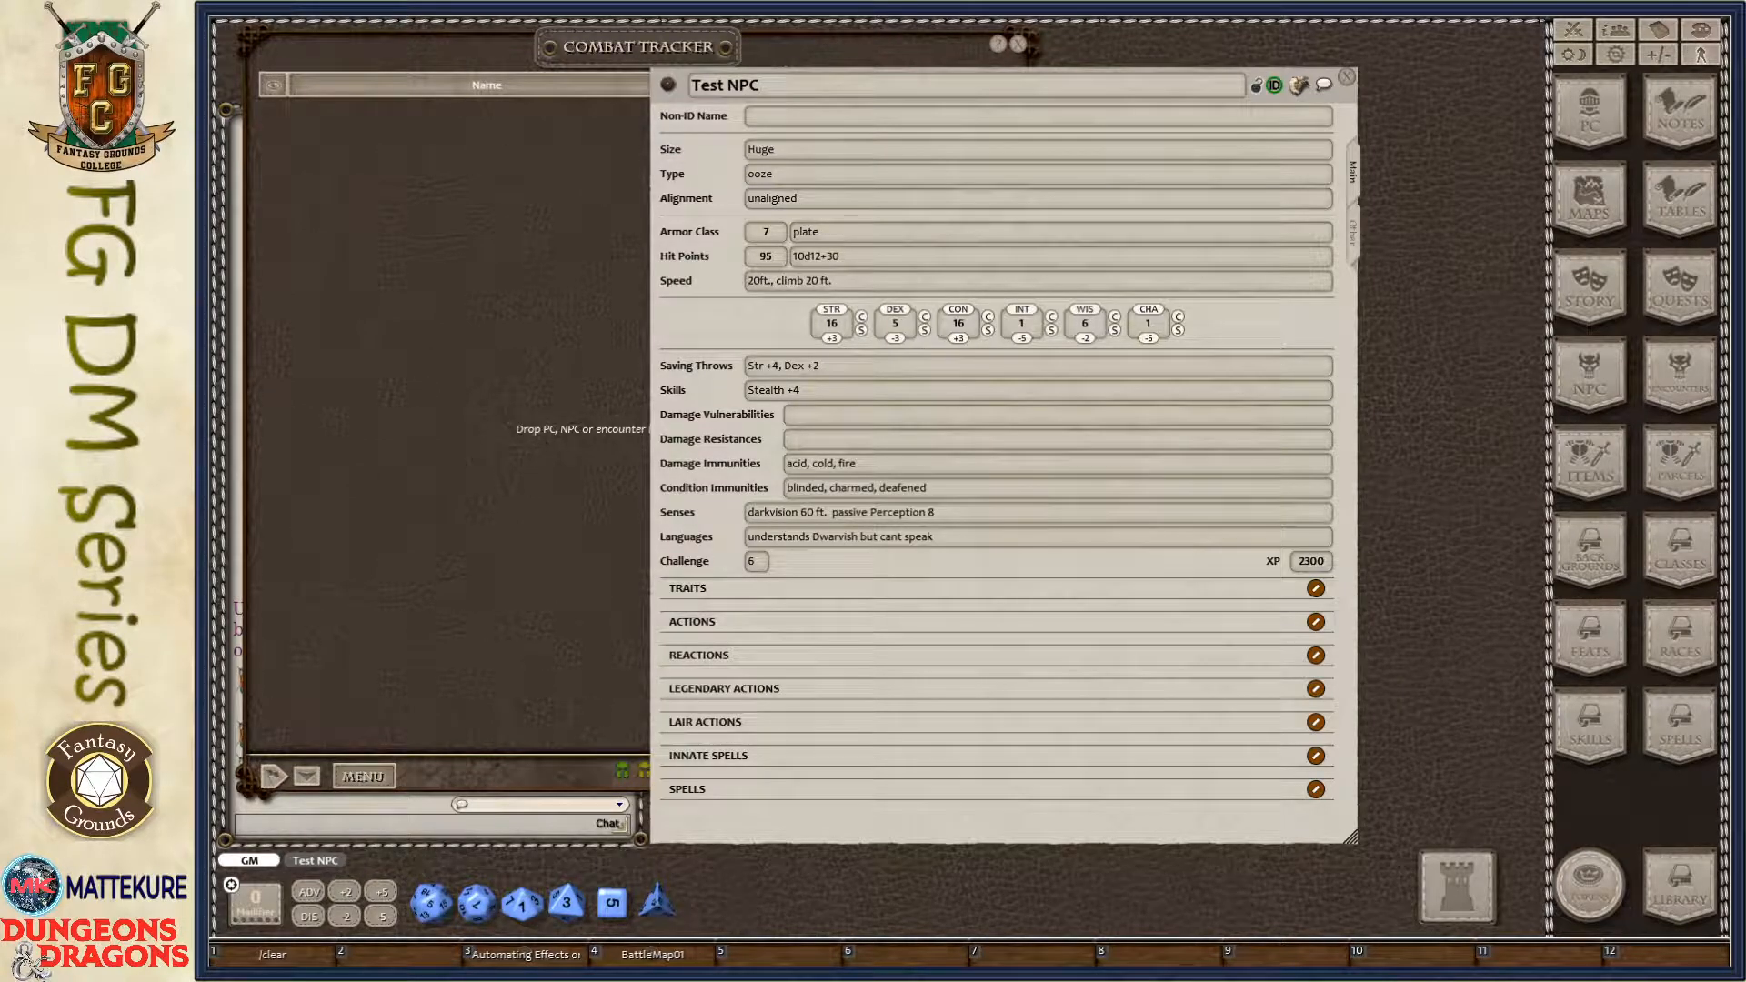
Switch to the web browser and go to the Automating Effects on NPCs section of the Fantasy Grounds Wiki's 5E Effects page.
left_click_drag(209, 91, 487, 87)
double_click(576, 84)
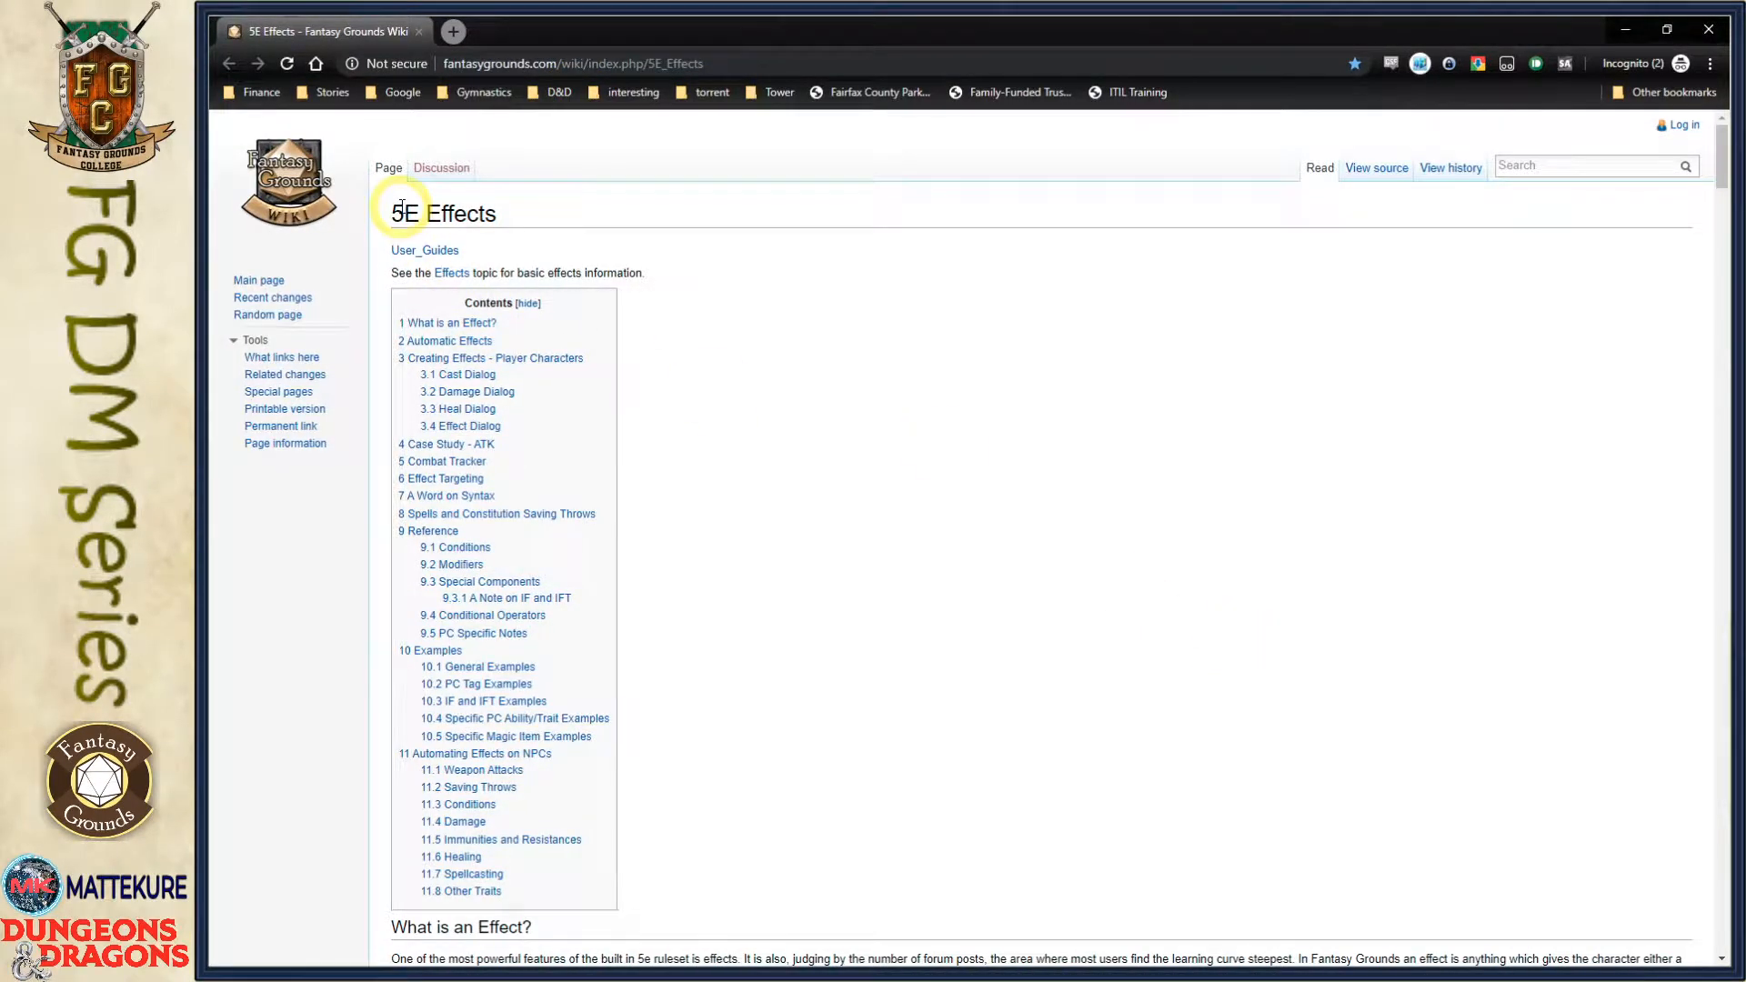
left_click_drag(409, 220, 535, 222)
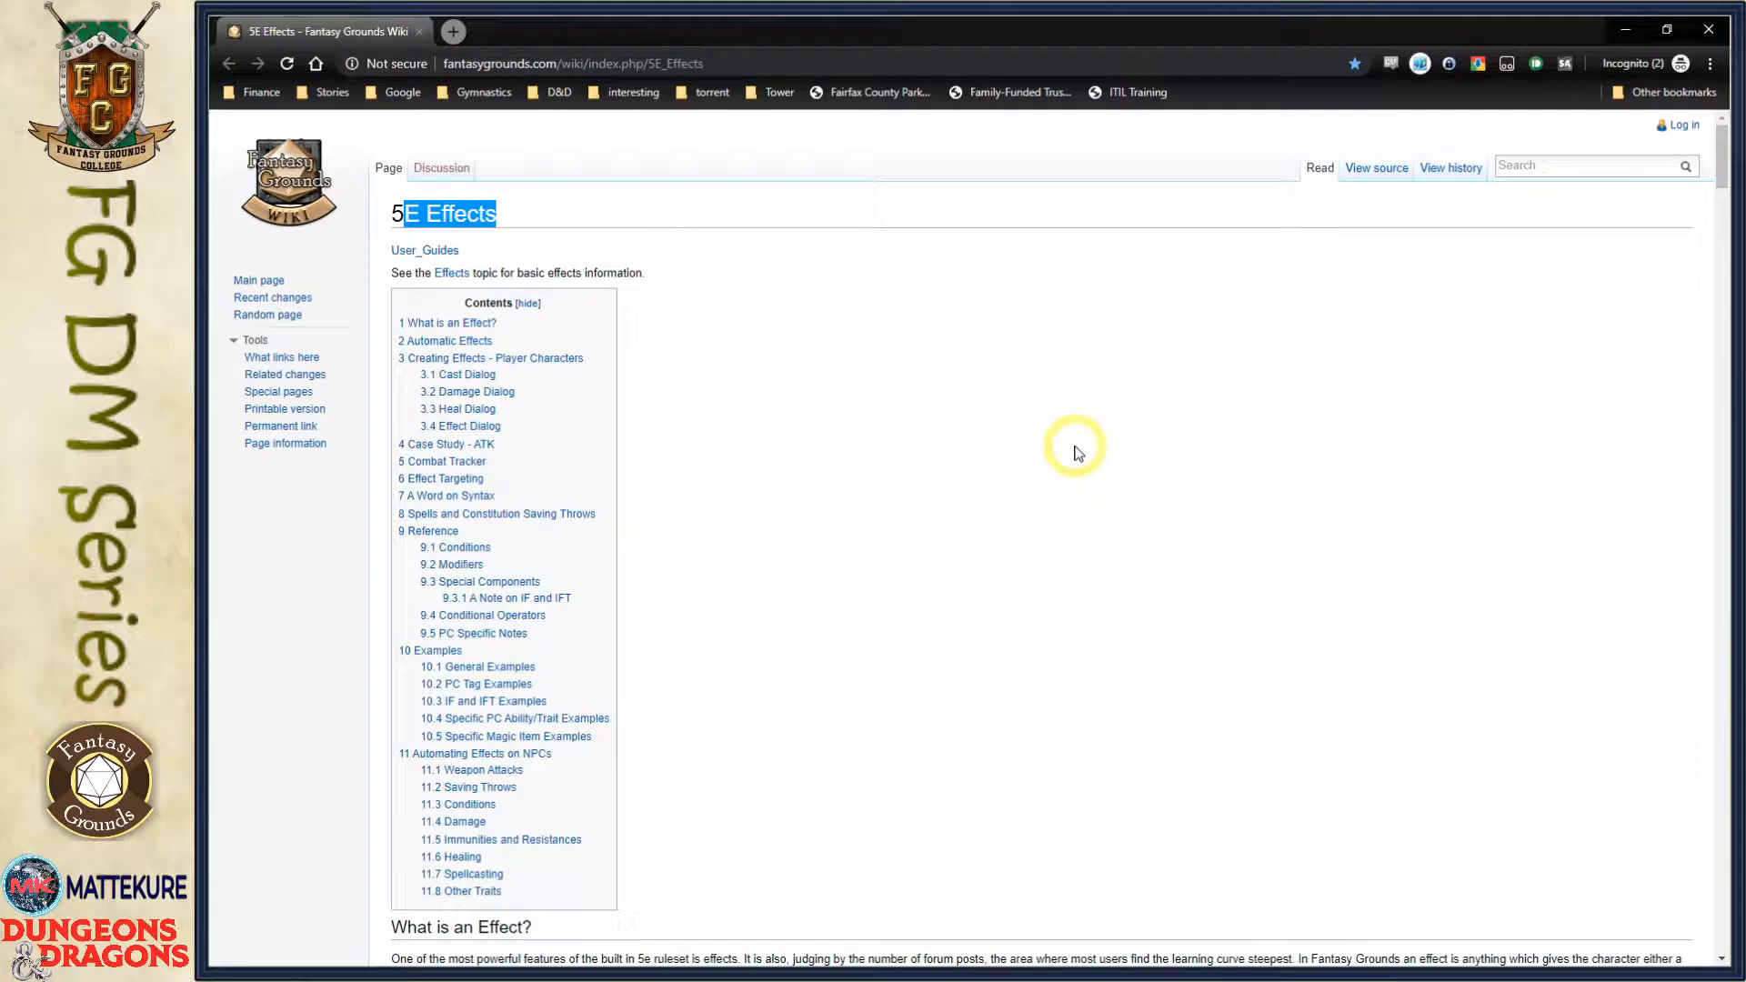
left_click(1050, 475)
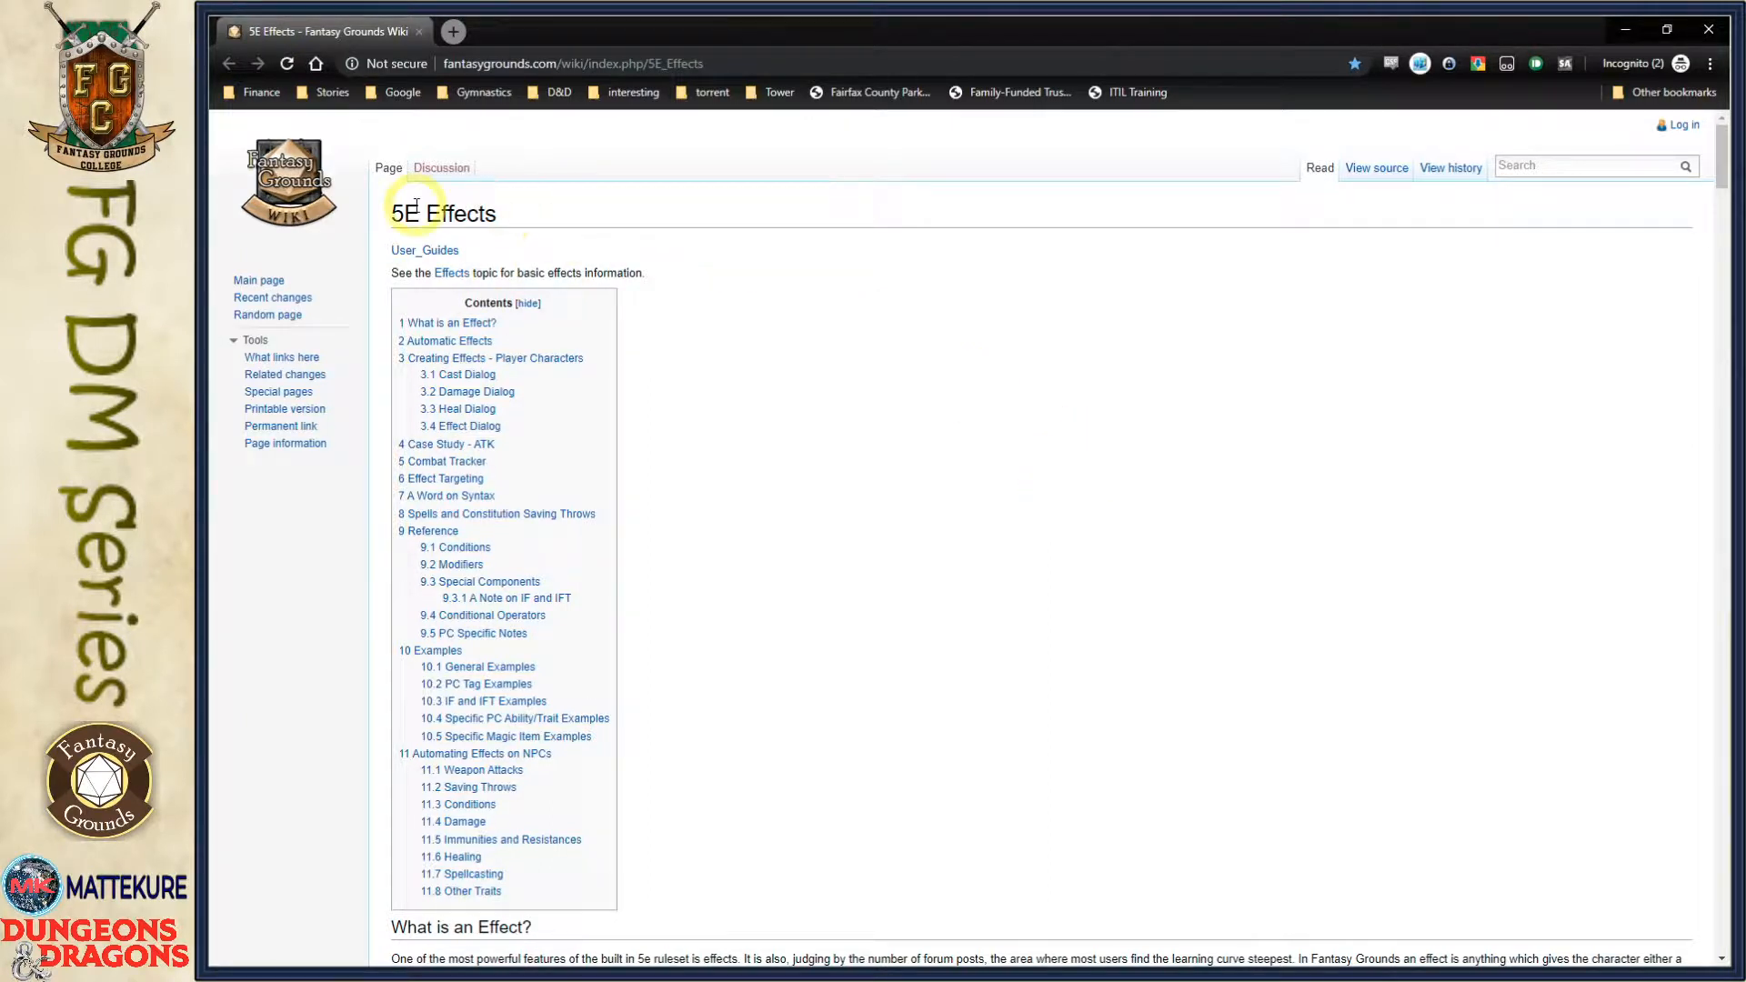
left_click_drag(394, 218, 521, 202)
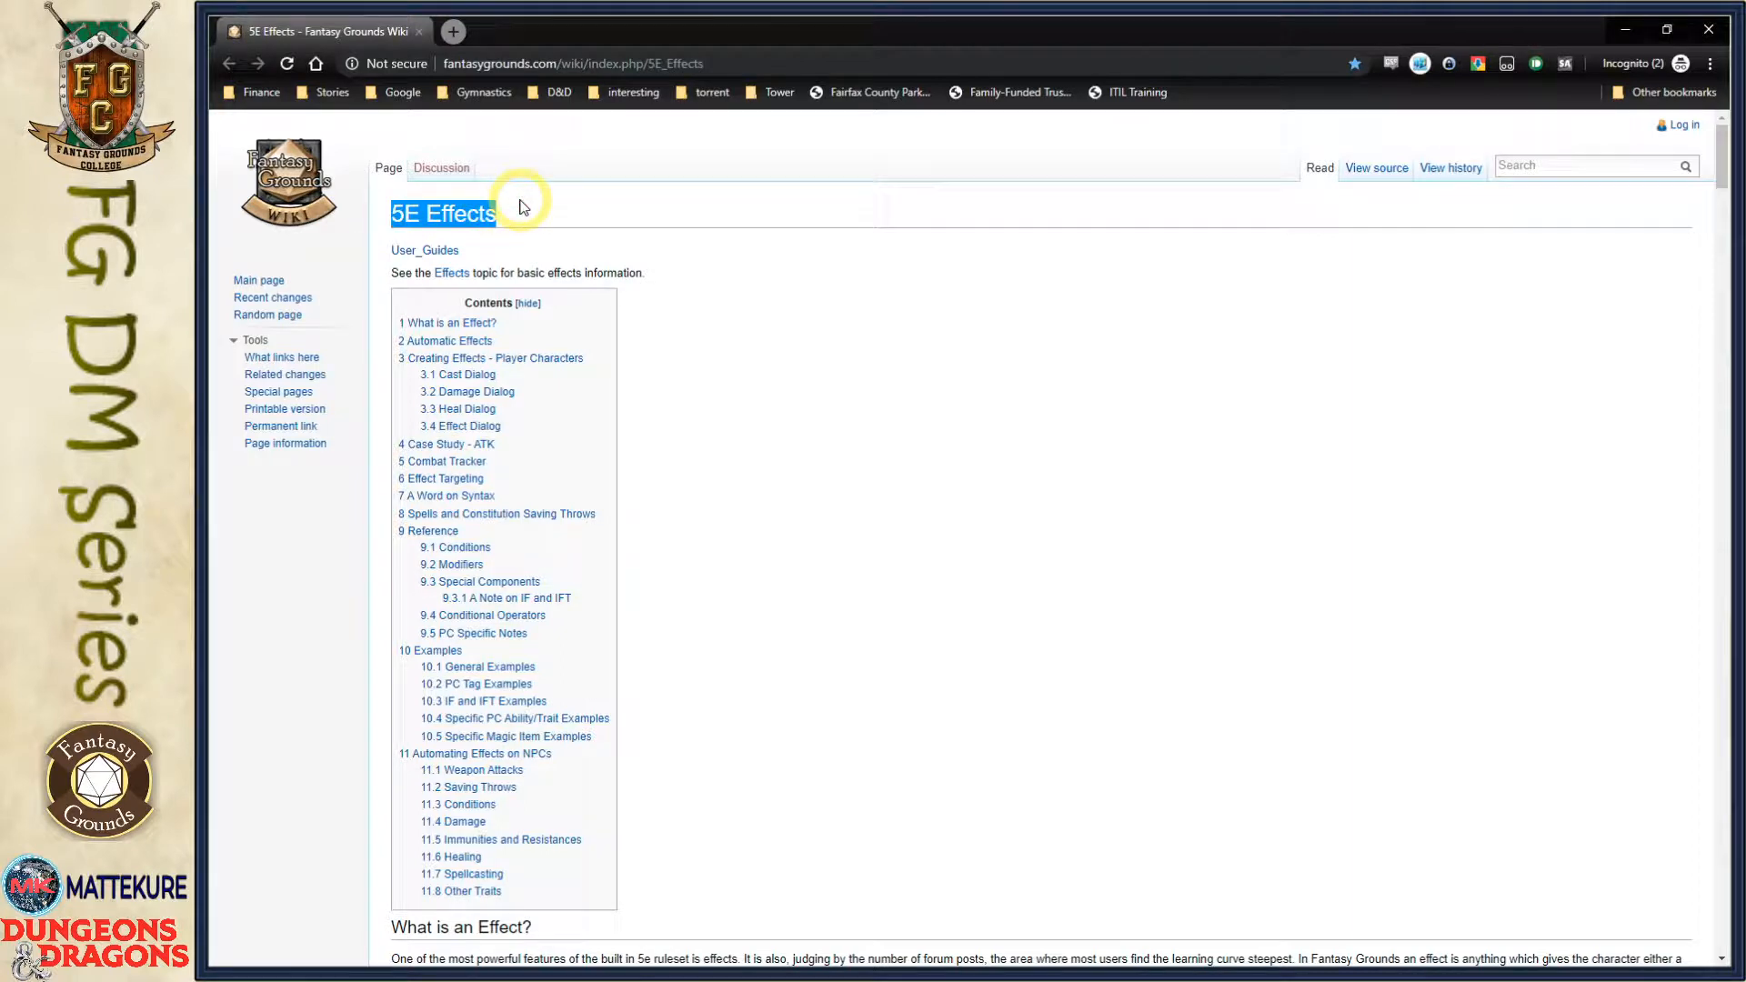
left_click(828, 373)
scroll(828, 373, "down", 1)
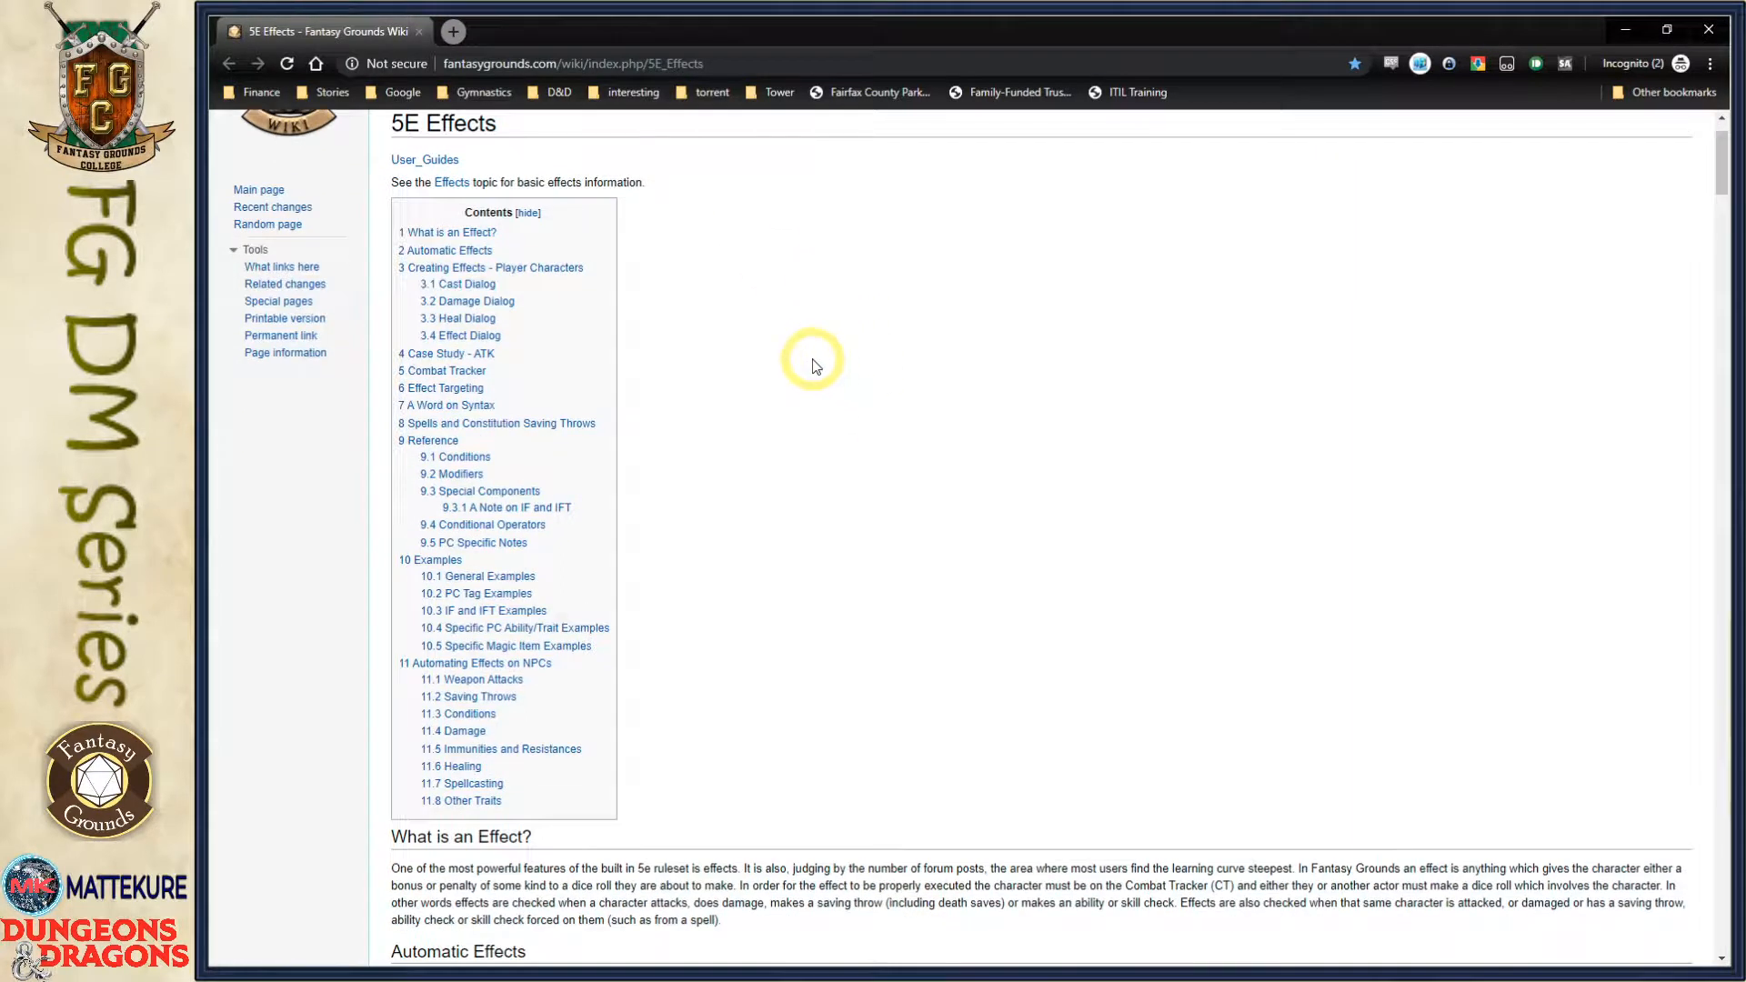
left_click(484, 665)
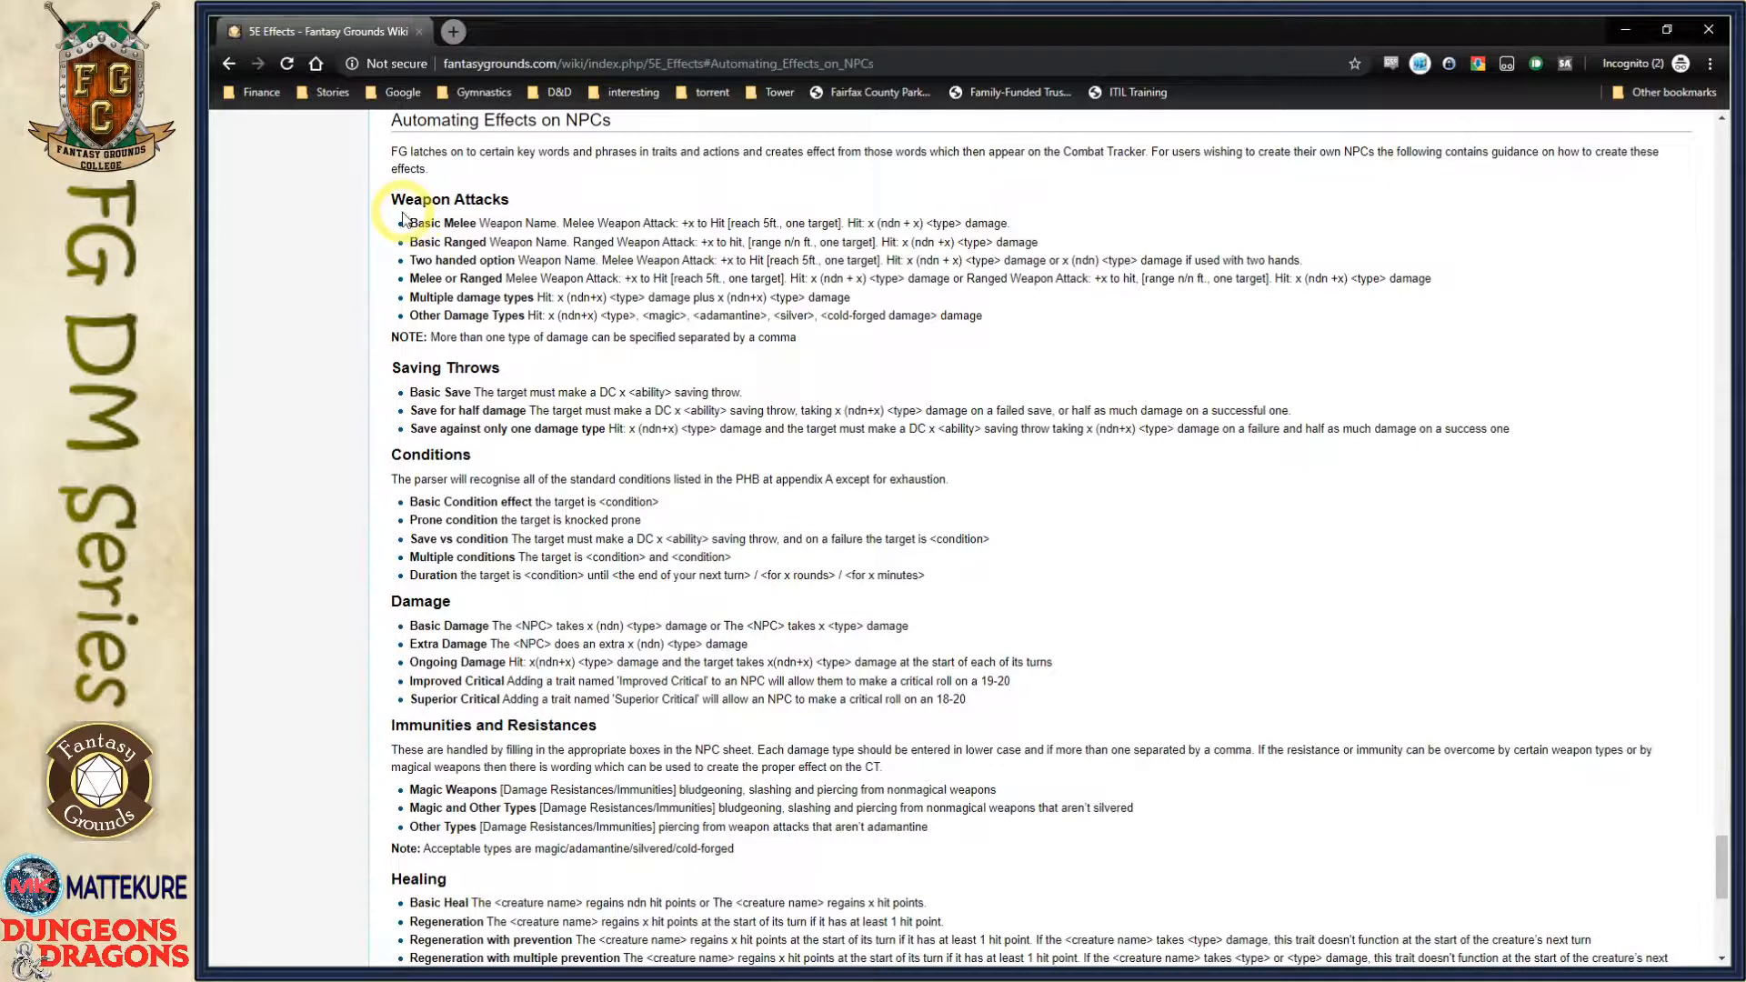
Examine the wording templates for weapon attacks and saving throws on the wiki page.
left_click_drag(408, 223, 631, 314)
left_click(491, 223)
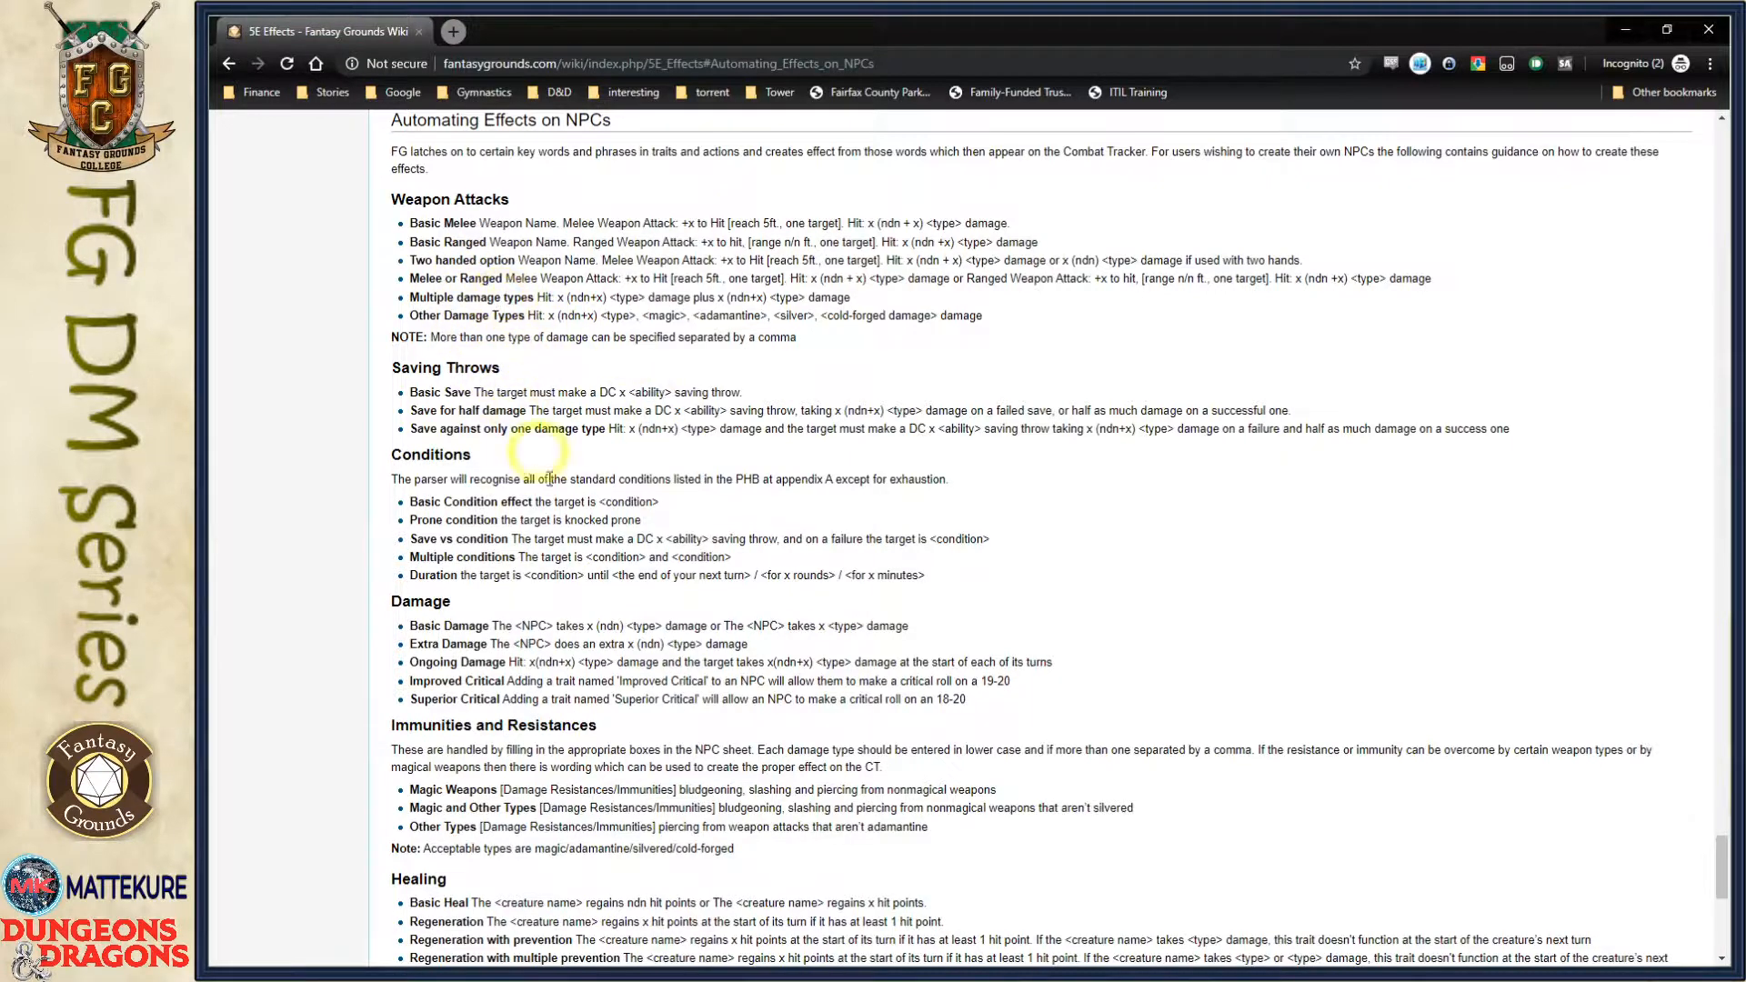
left_click_drag(415, 393, 616, 426)
left_click(616, 426)
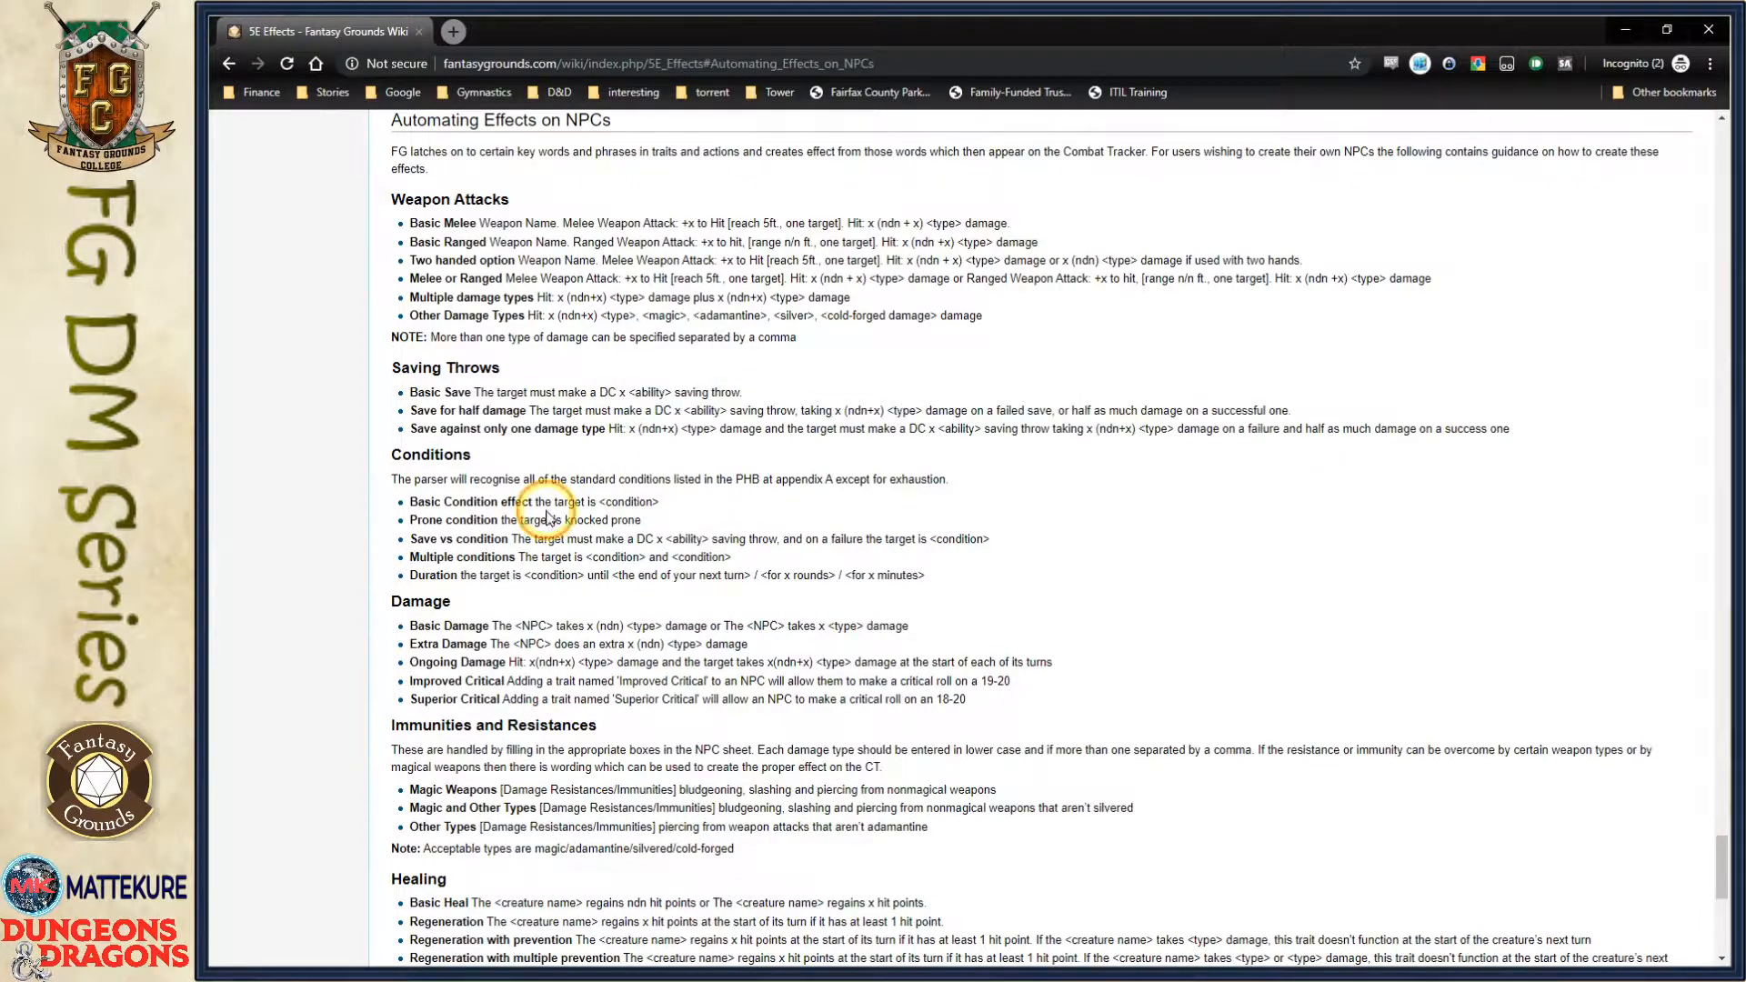
Examine the wiki's wording templates for conditions, damage, immunities and resistances, healing, spellcasting and other traits.
left_click_drag(432, 502, 551, 575)
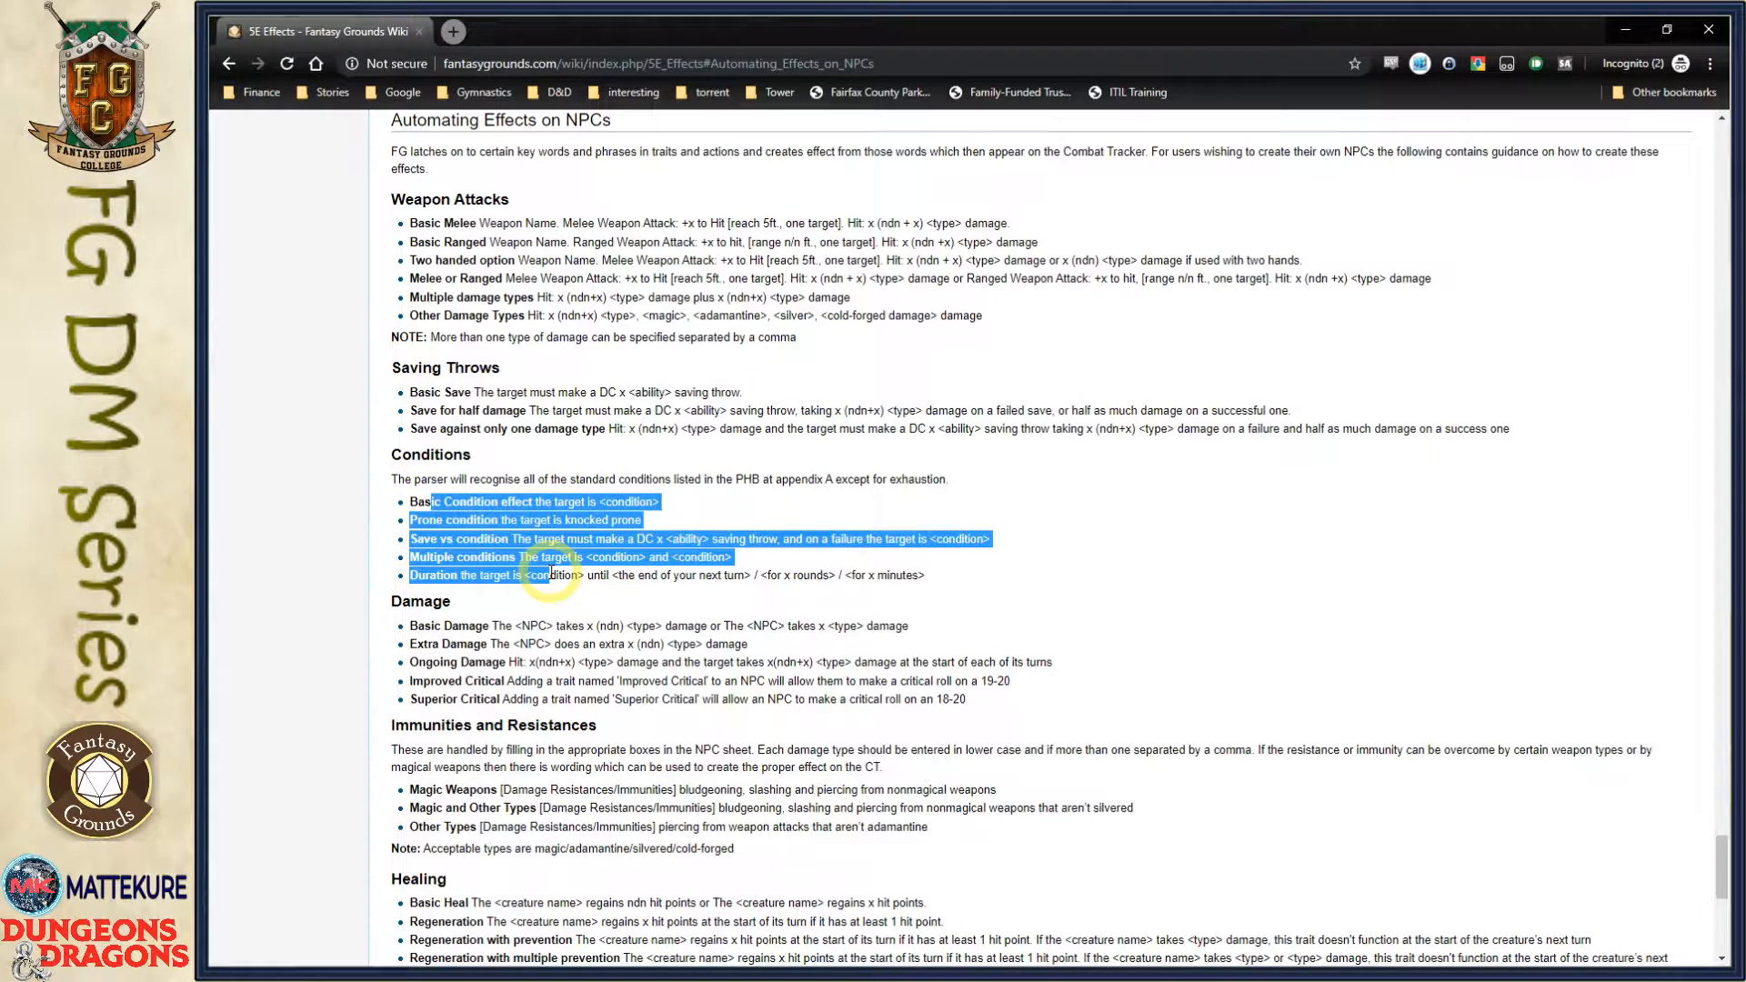
left_click(523, 664)
left_click_drag(434, 626, 632, 682)
scroll(452, 587, "down", 2)
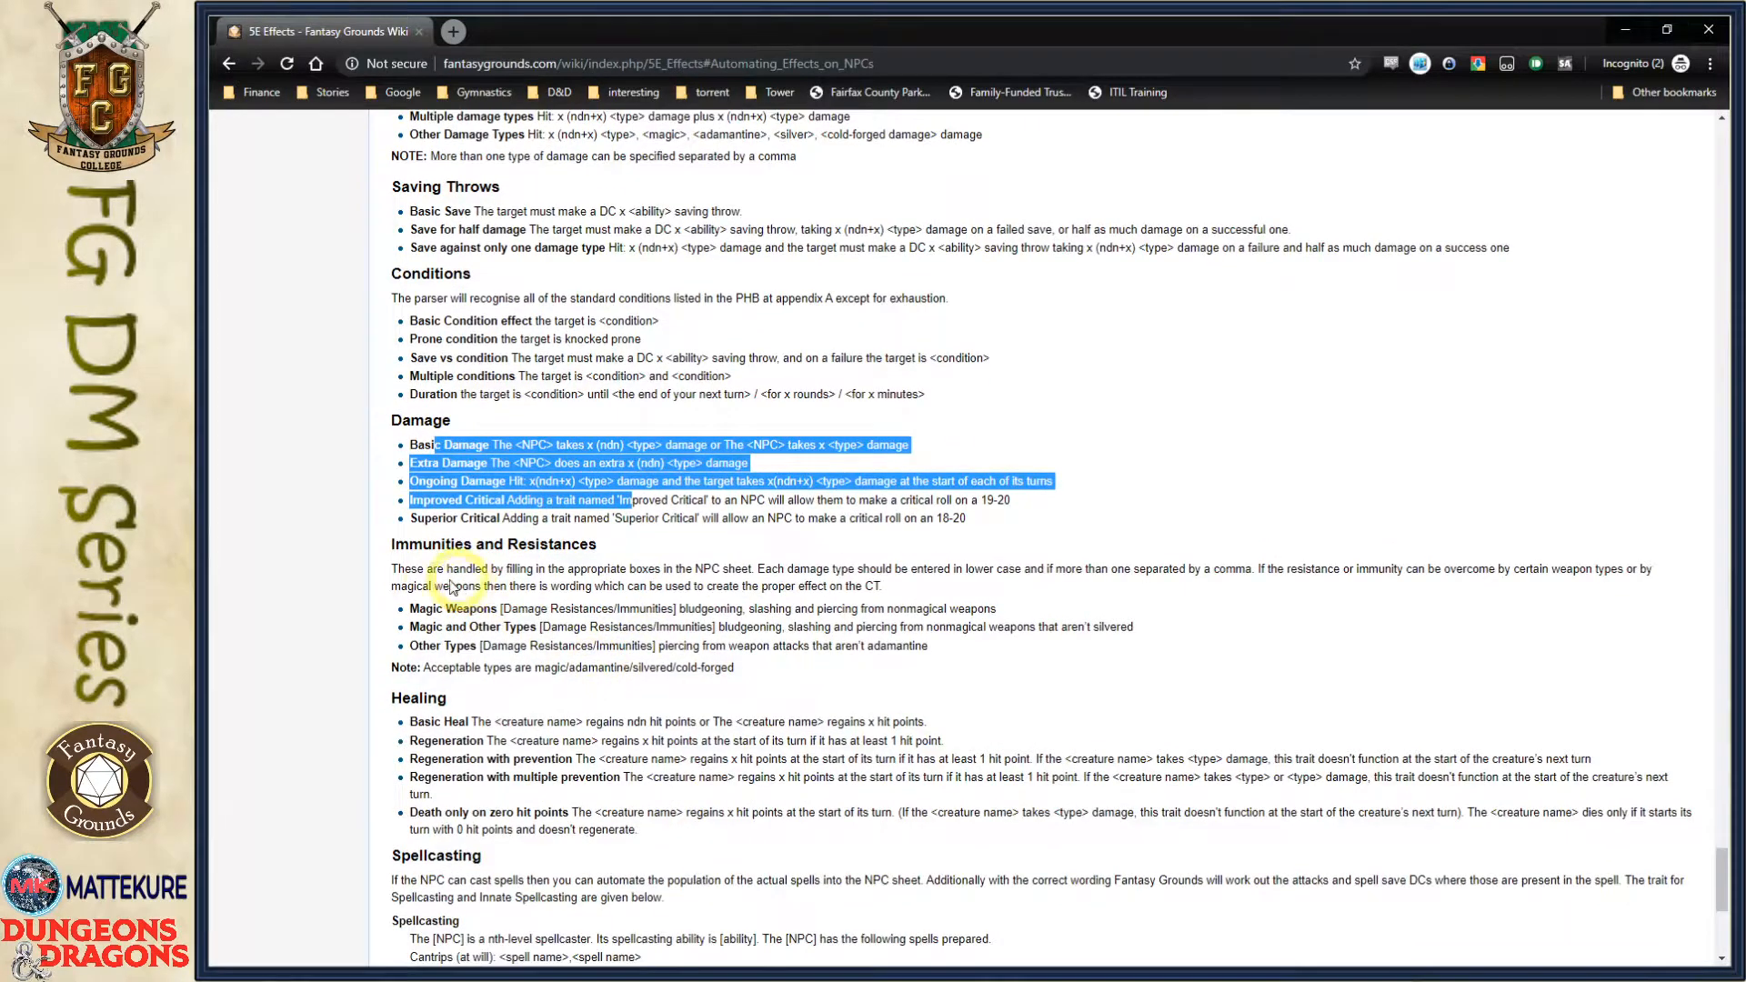
left_click_drag(401, 570, 710, 652)
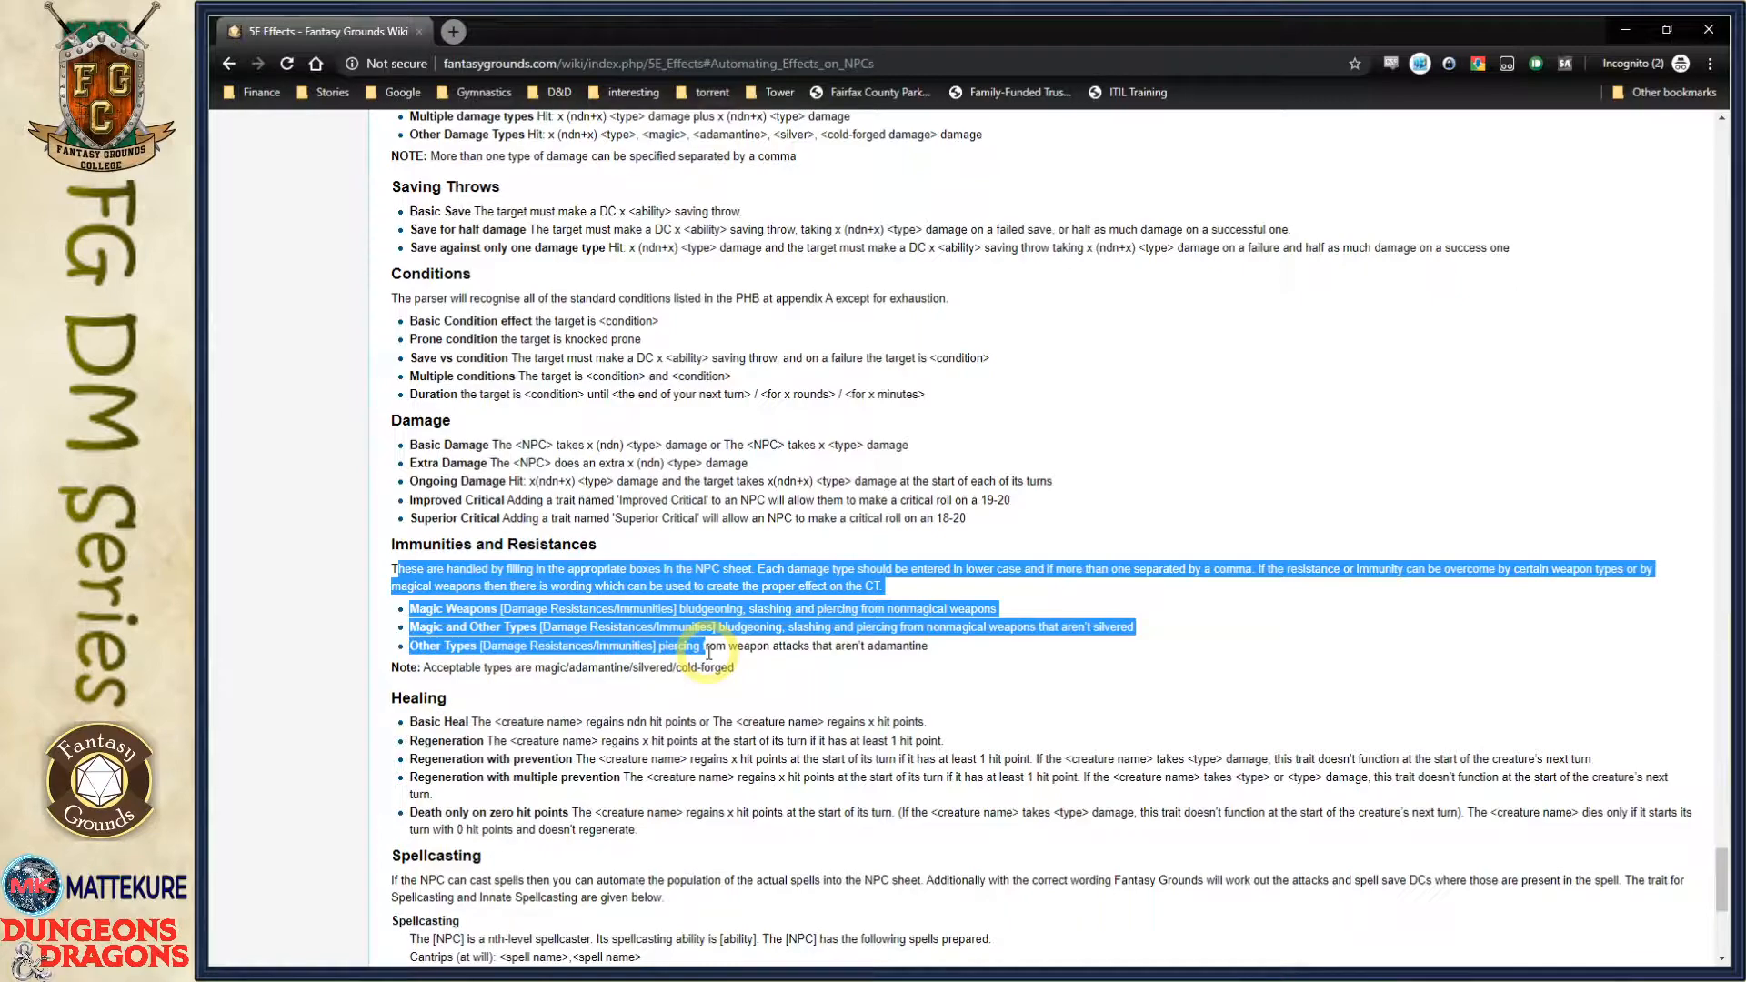
left_click(705, 653)
scroll(663, 714, "down", 2)
left_click_drag(425, 577, 542, 598)
left_click_drag(455, 699, 615, 777)
scroll(571, 781, "down", 4)
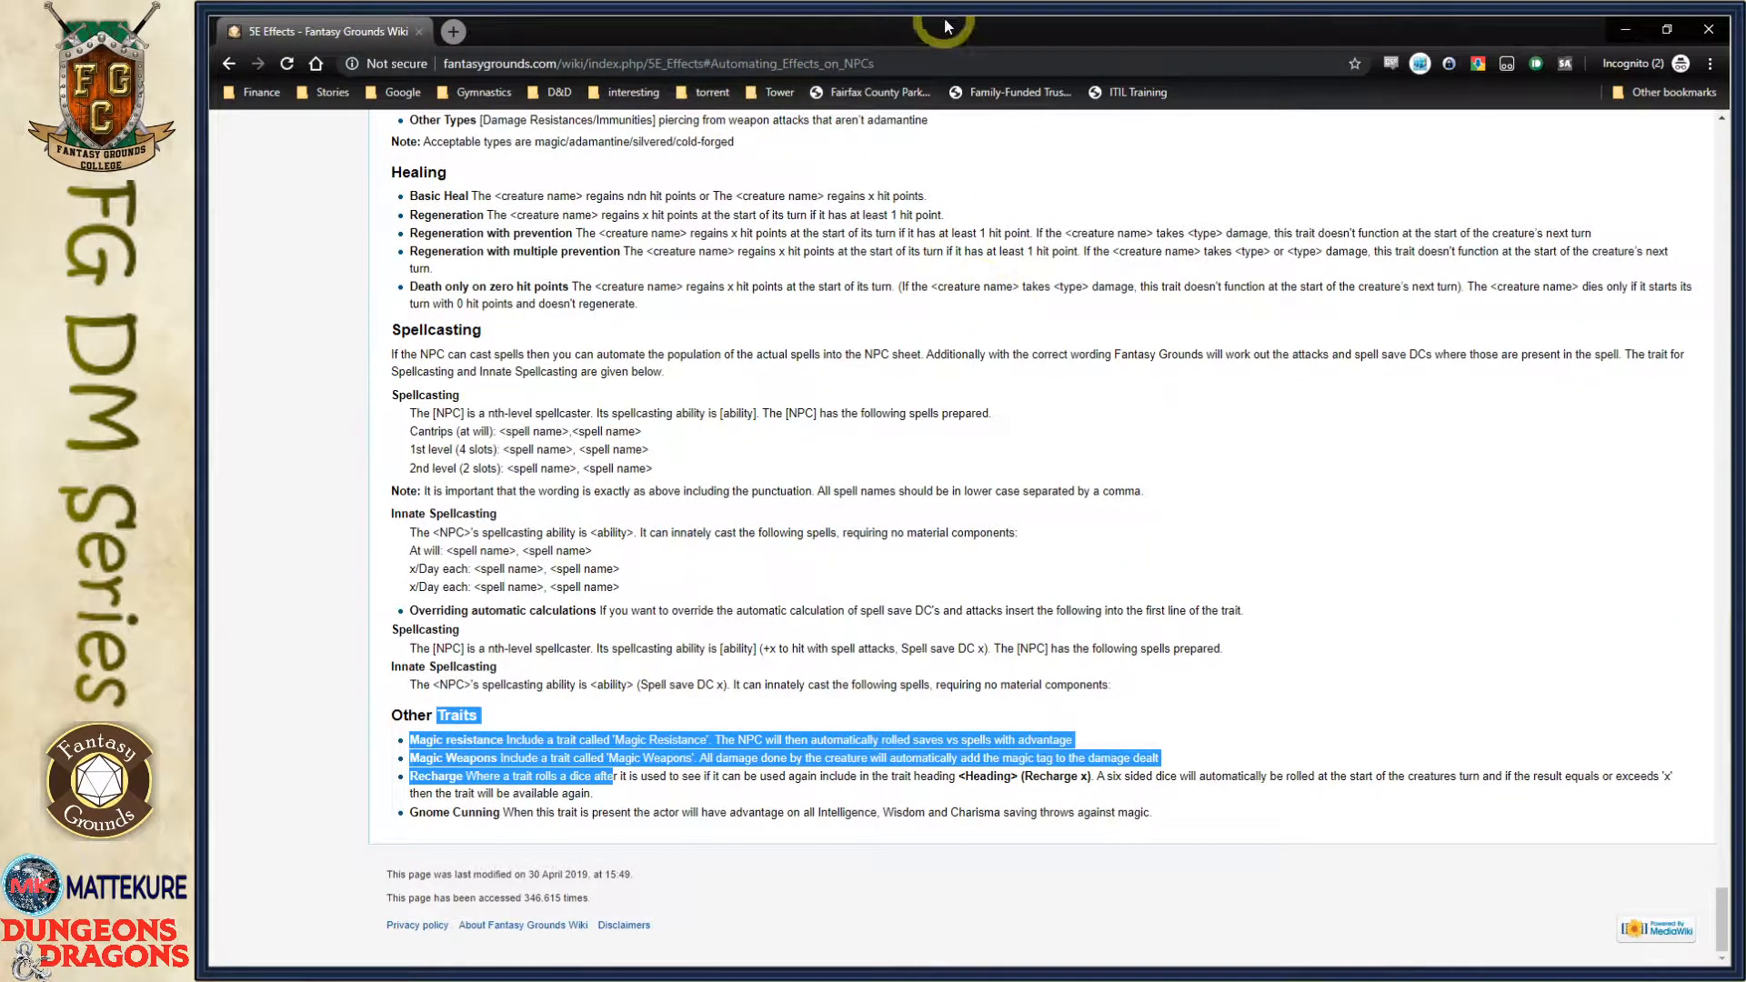
Switch back to Fantasy Grounds, move the Test NPC record clear of the combat tracker, and close the tracker.
left_click_drag(930, 33, 0, 97)
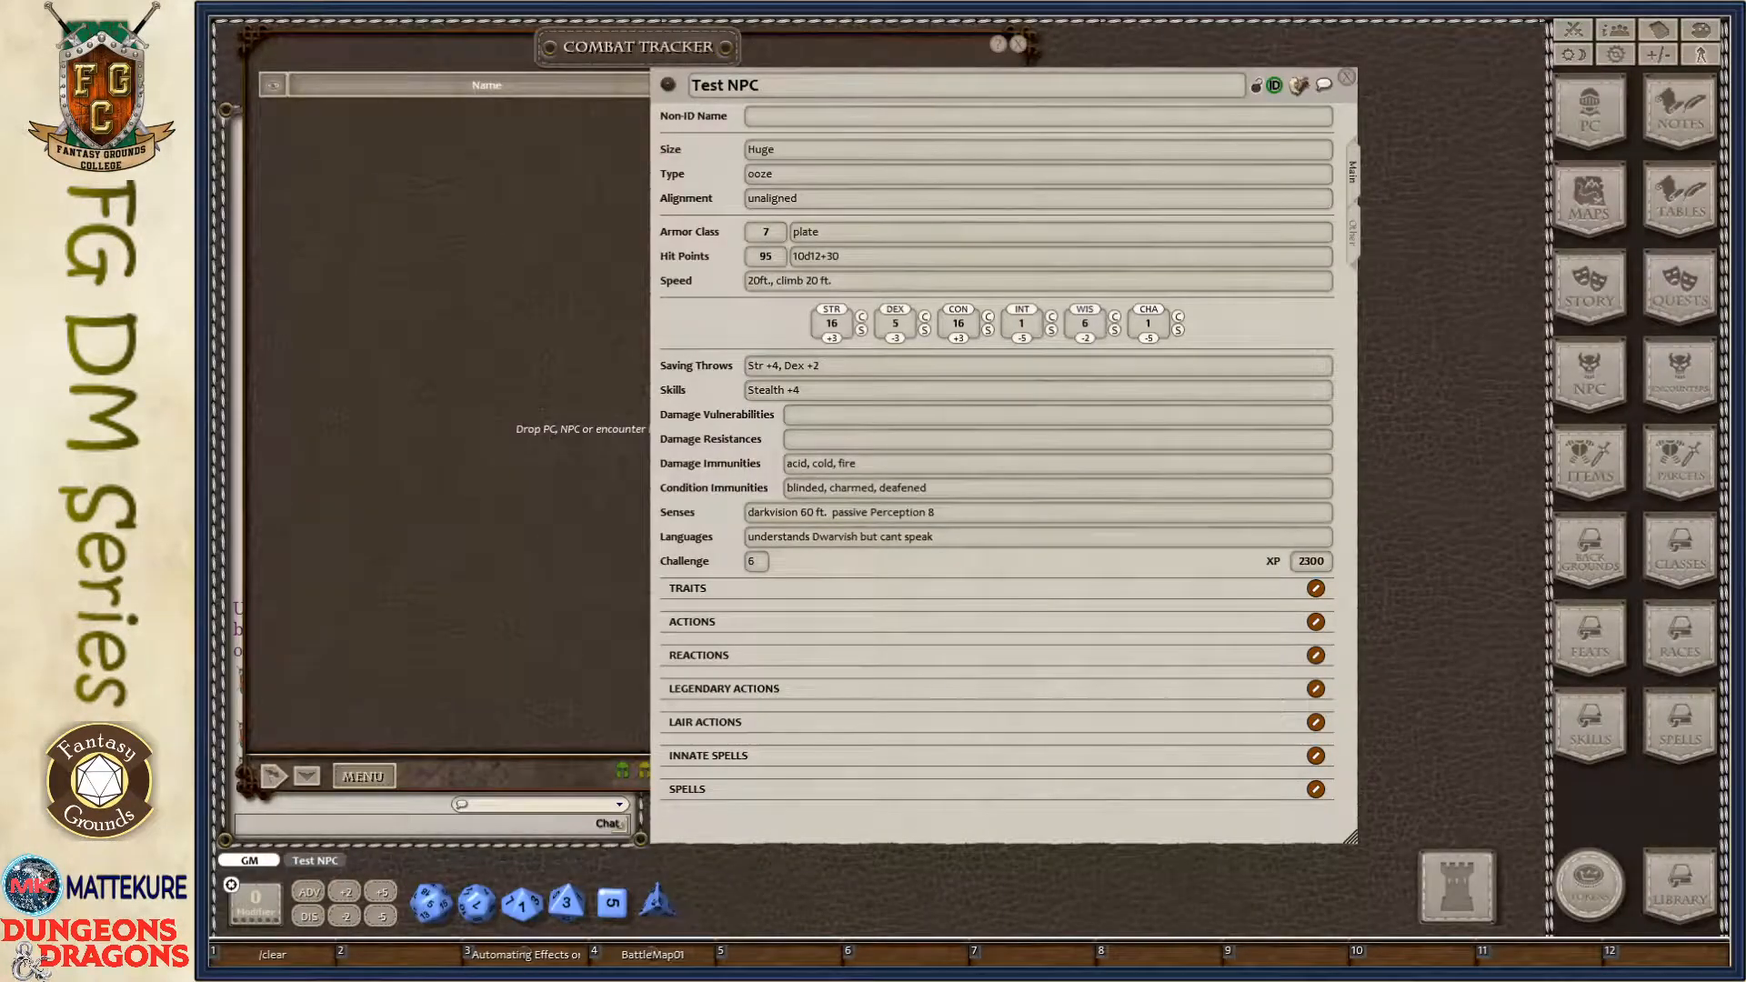
left_click(1030, 646)
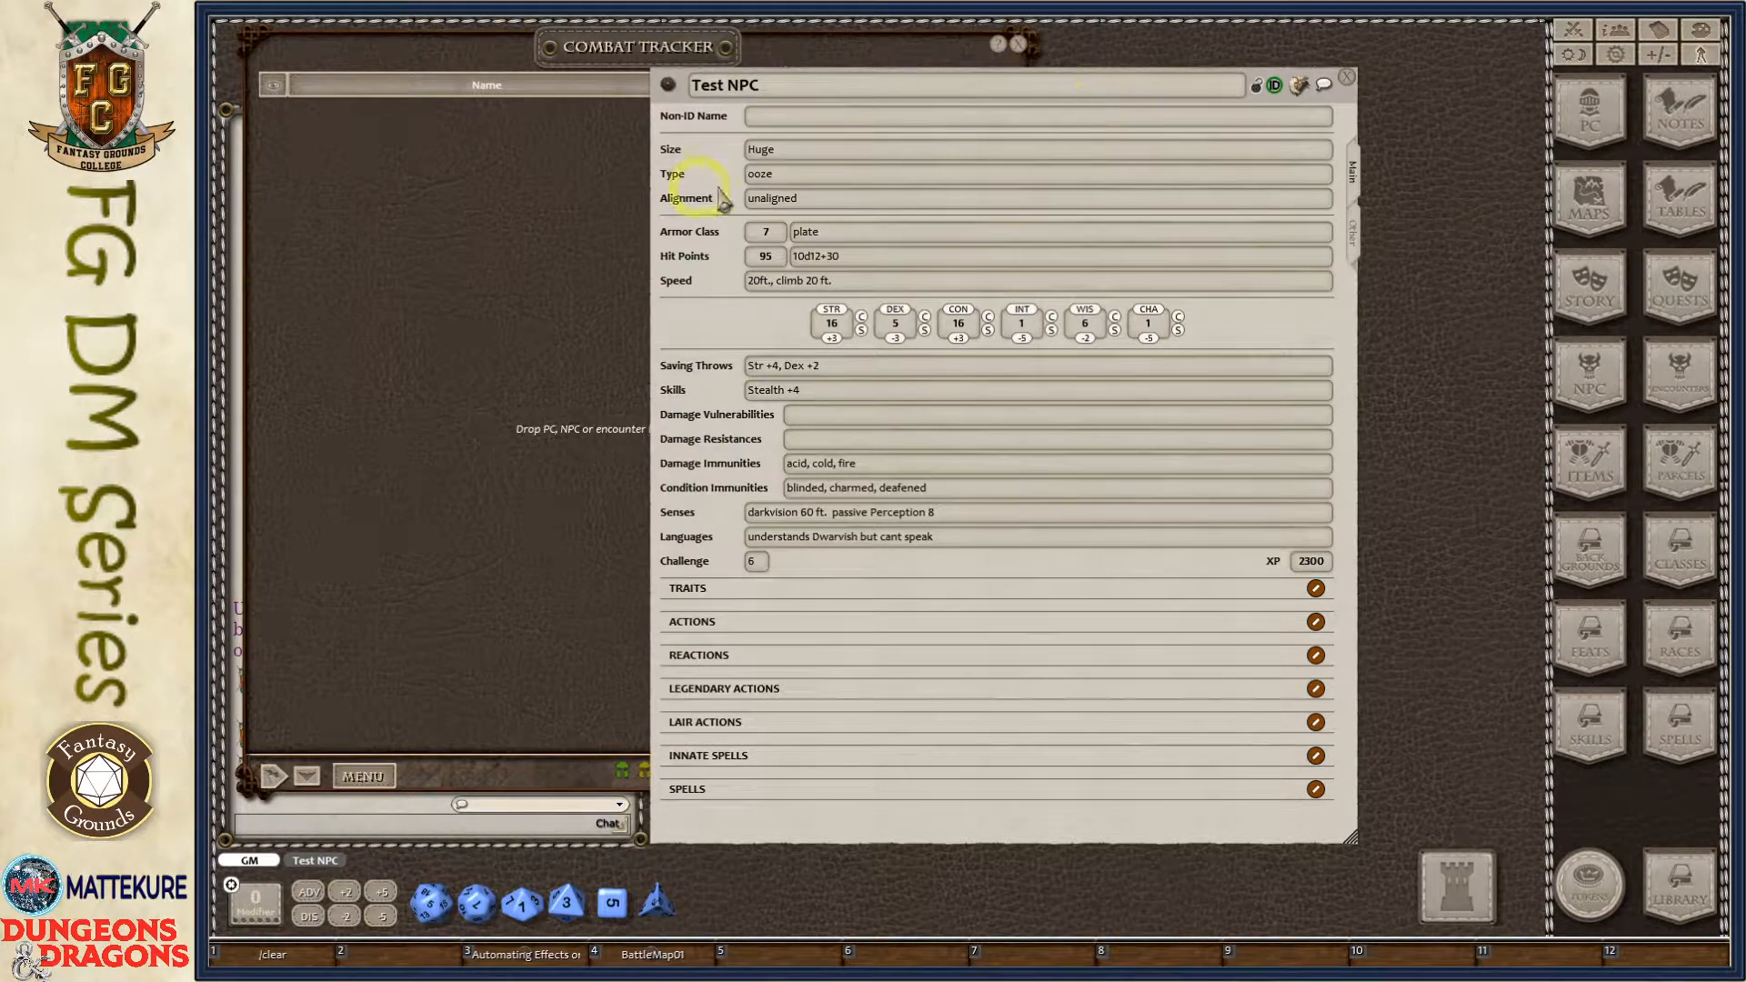
left_click_drag(669, 167, 823, 156)
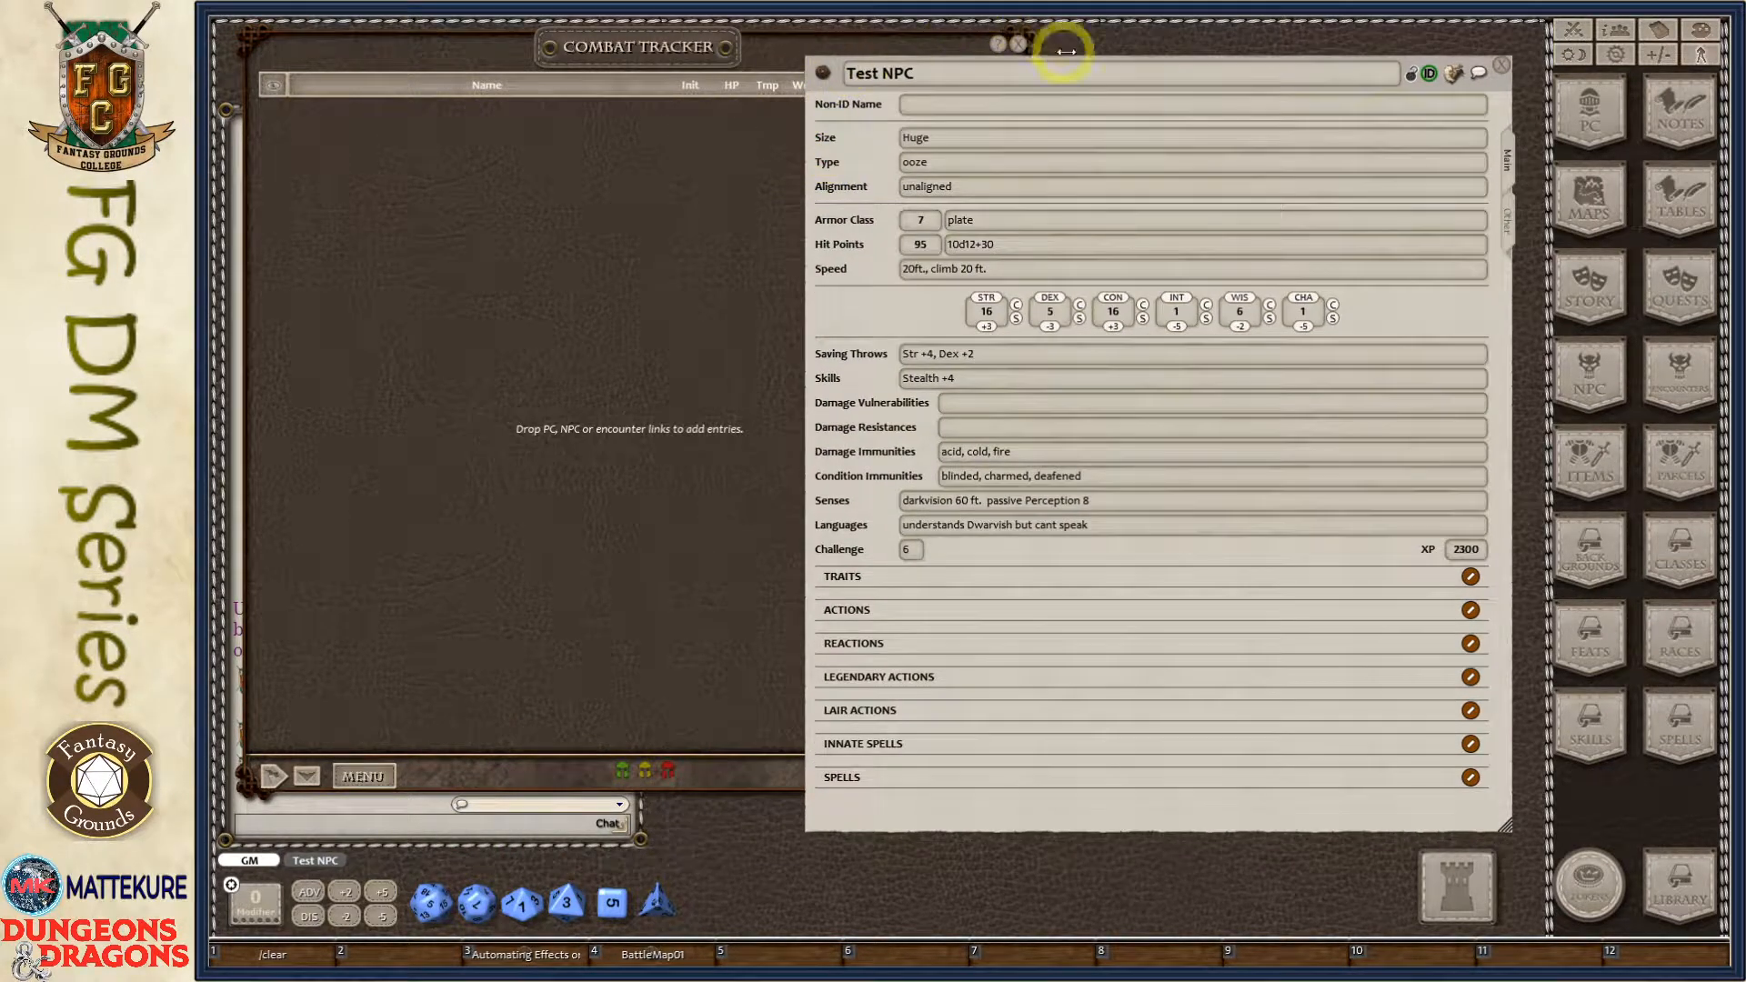
left_click(1018, 44)
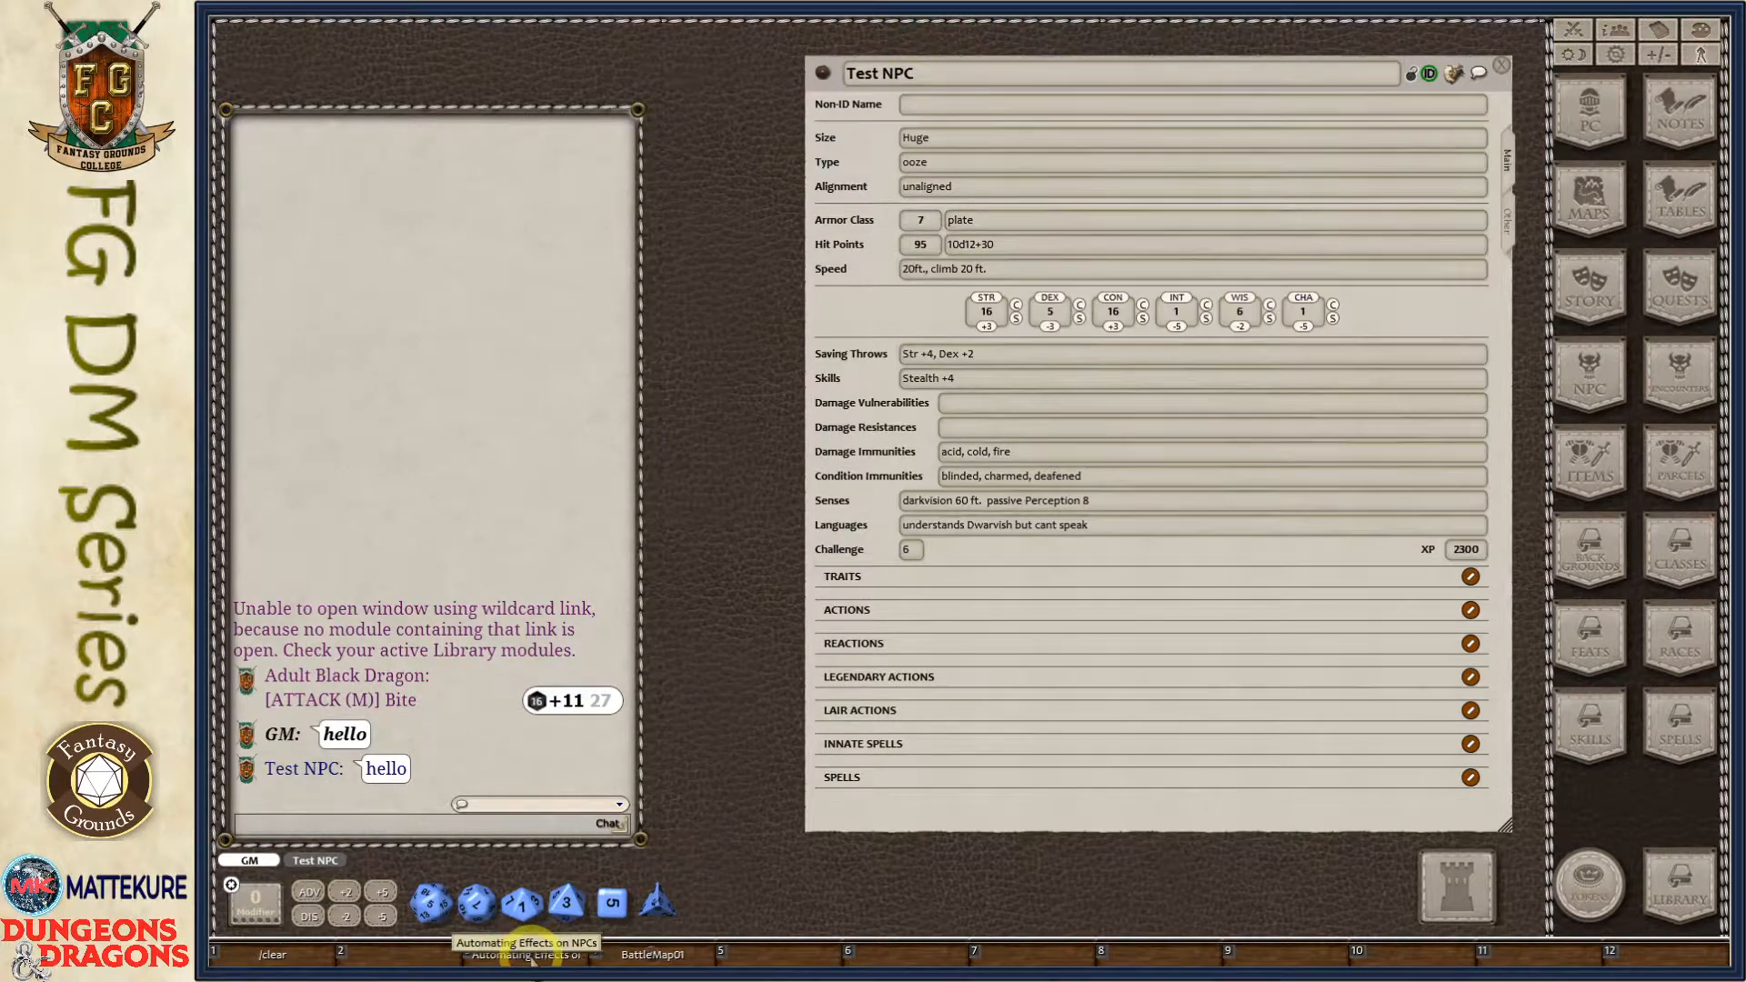
Open the Automating Effects on NPCs reference and fit its window beside the Test NPC record.
left_click(521, 953)
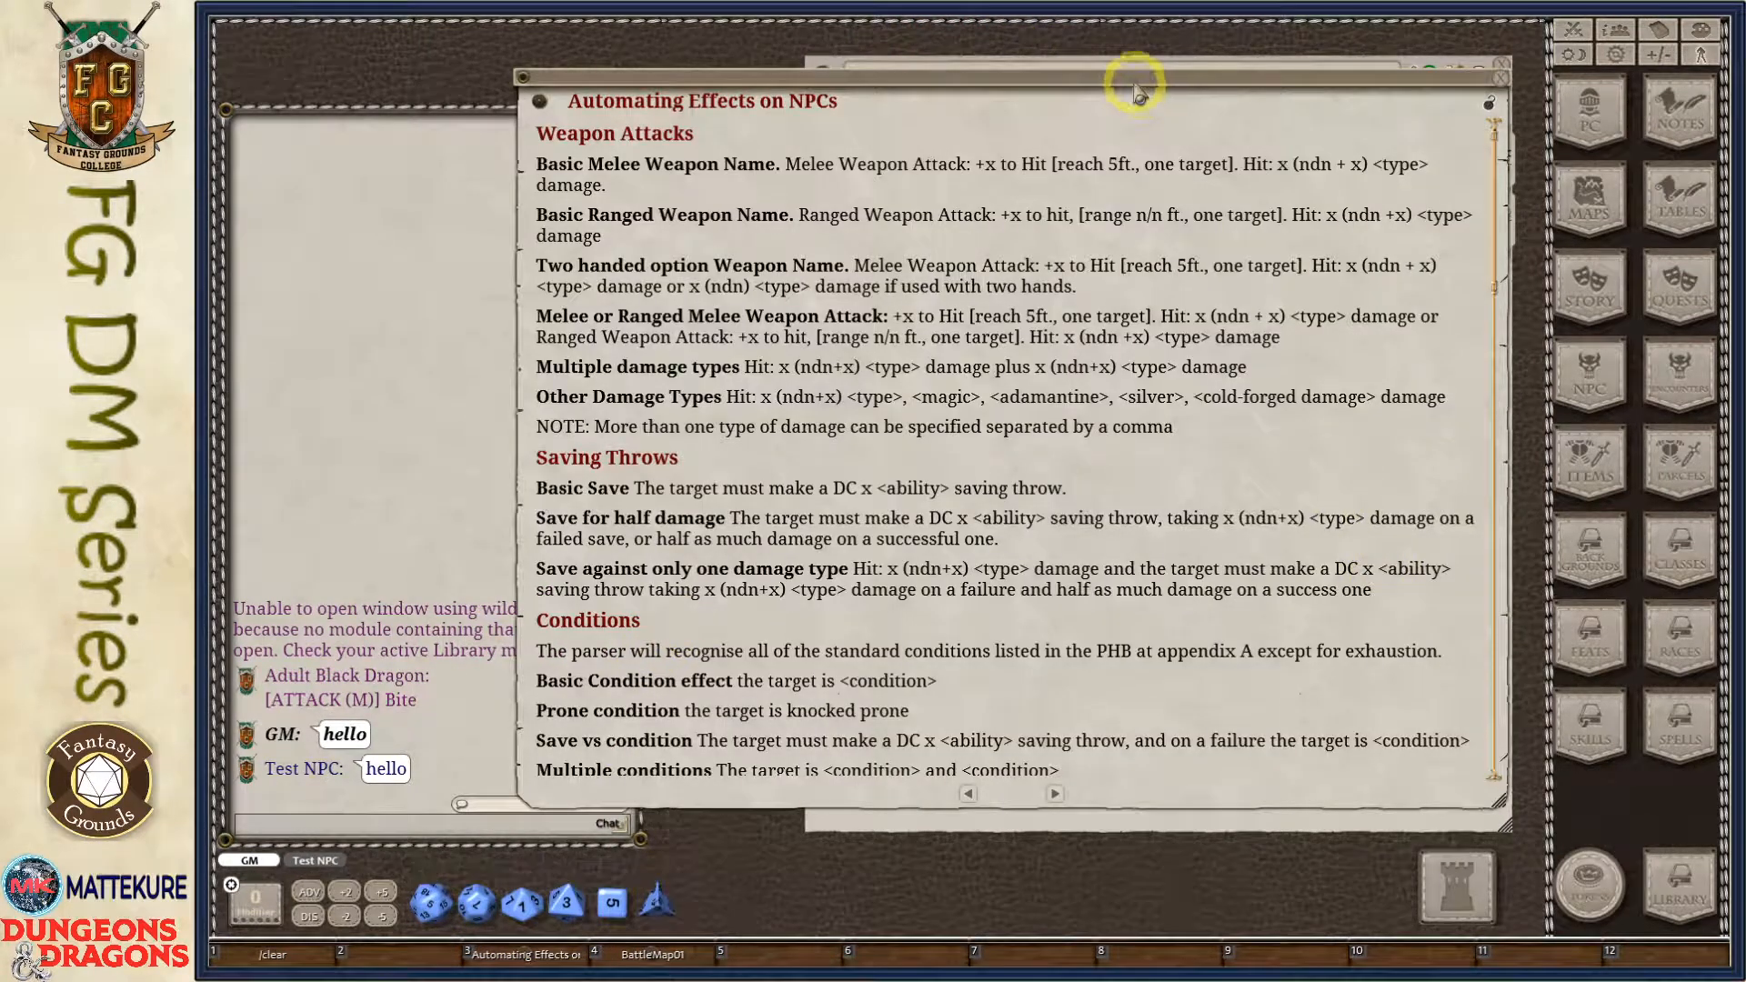
left_click_drag(1131, 78, 846, 43)
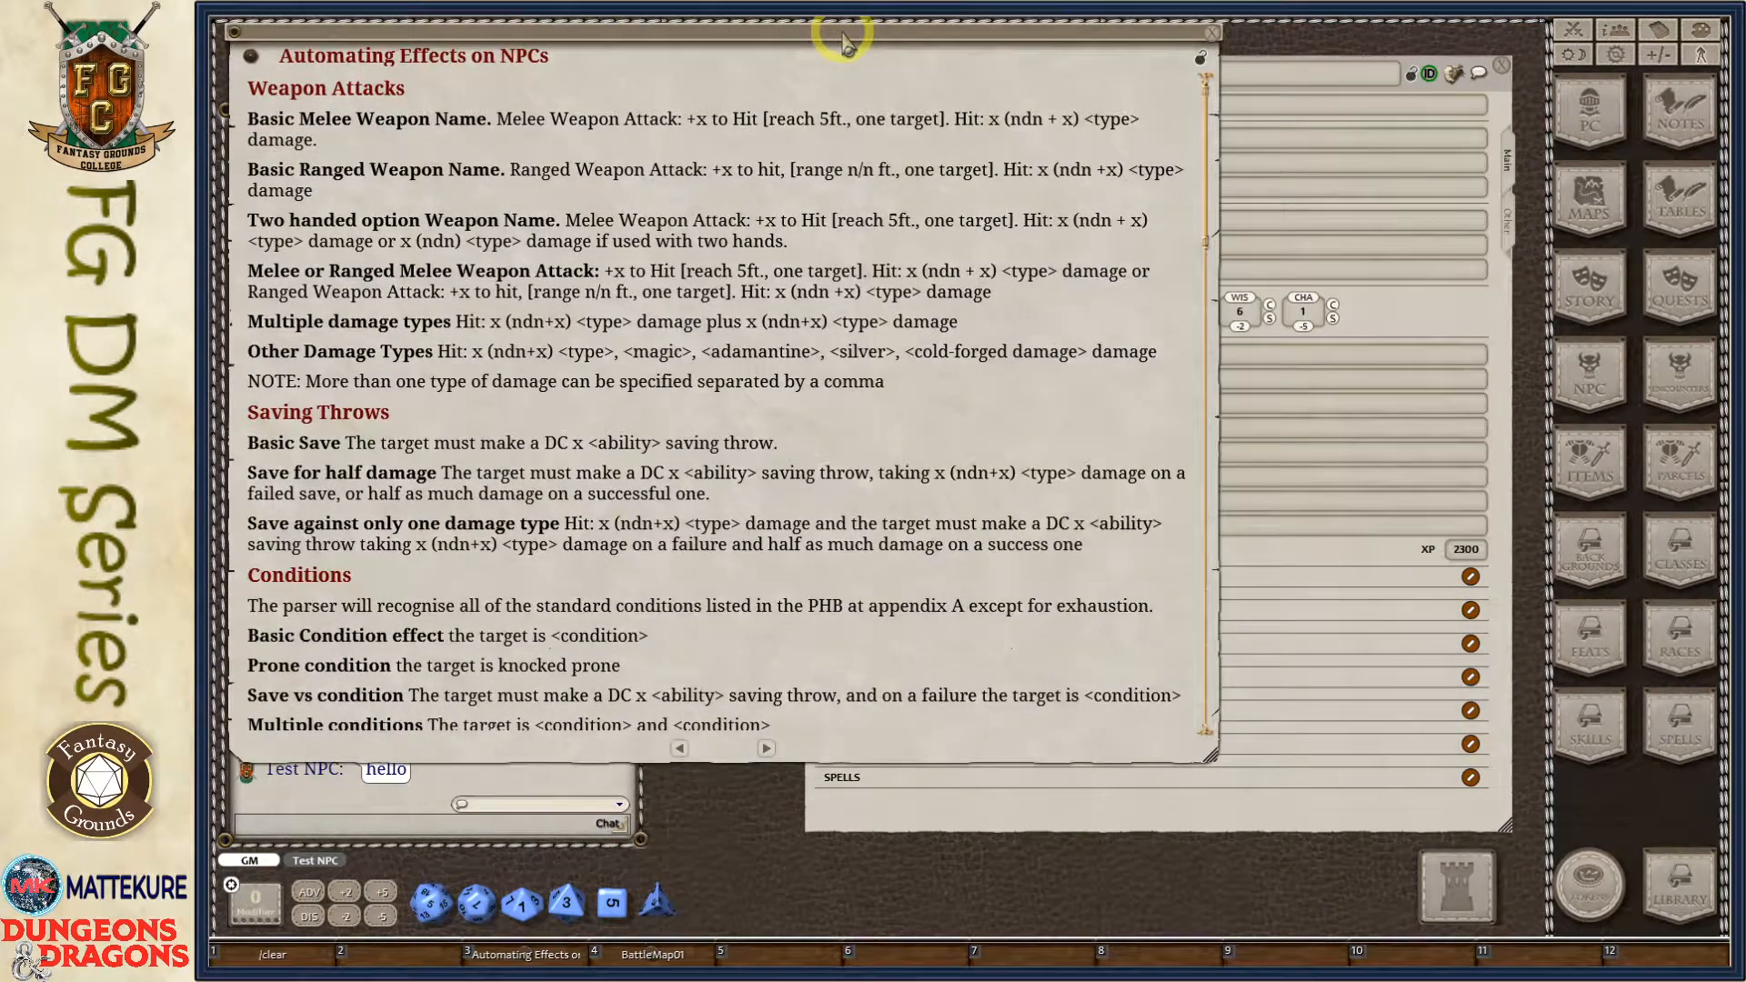
left_click_drag(1209, 753, 740, 869)
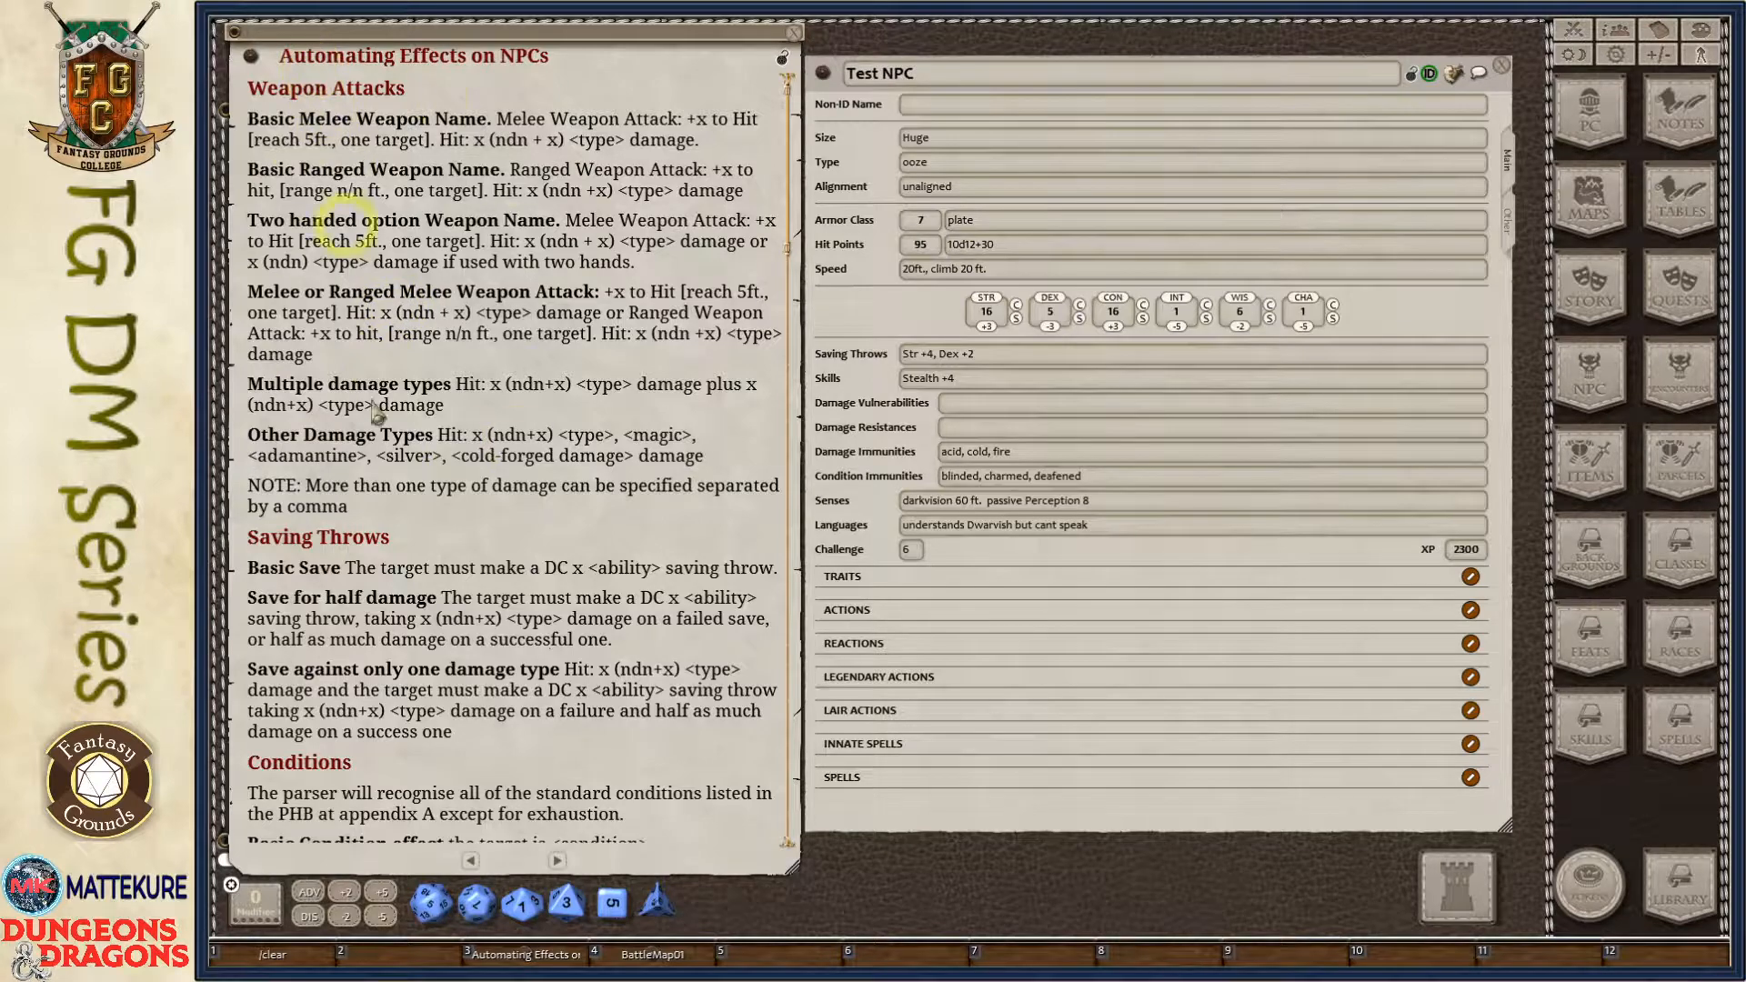
scroll(557, 444, "down", 3)
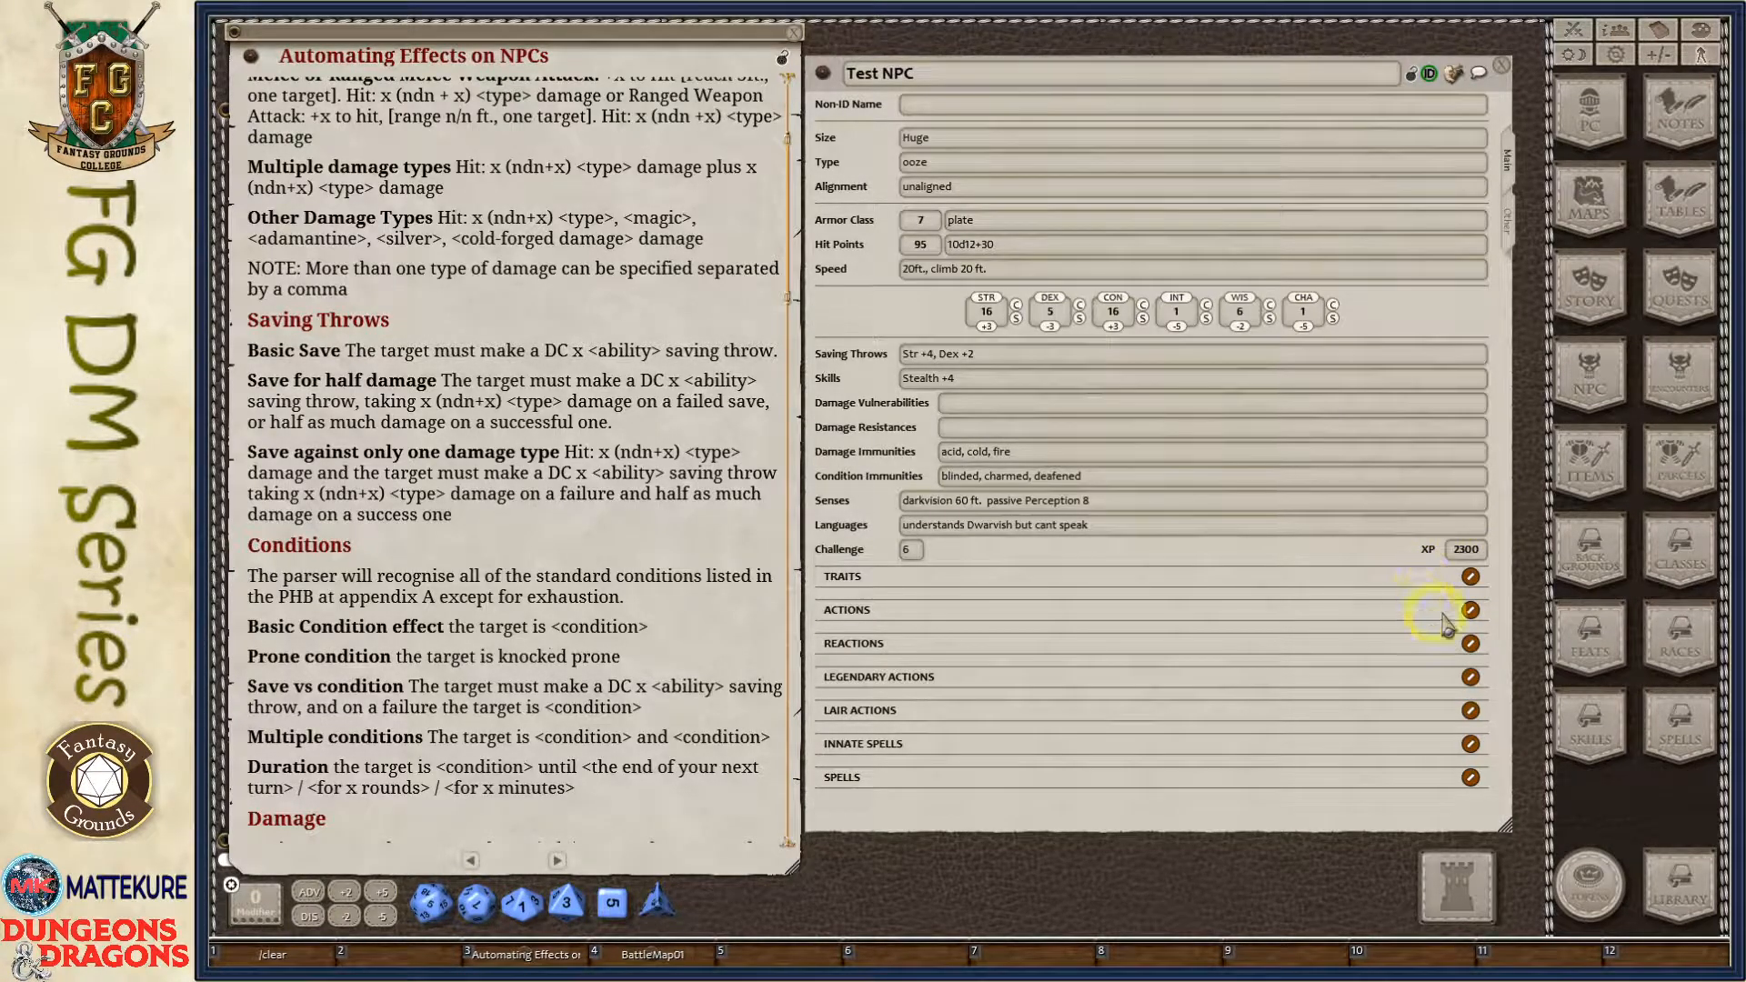
Add an Amorphous trait reading "The ooze can move through a space as narrow as 1 inch wide without squeezing." without a line break.
left_click(1471, 579)
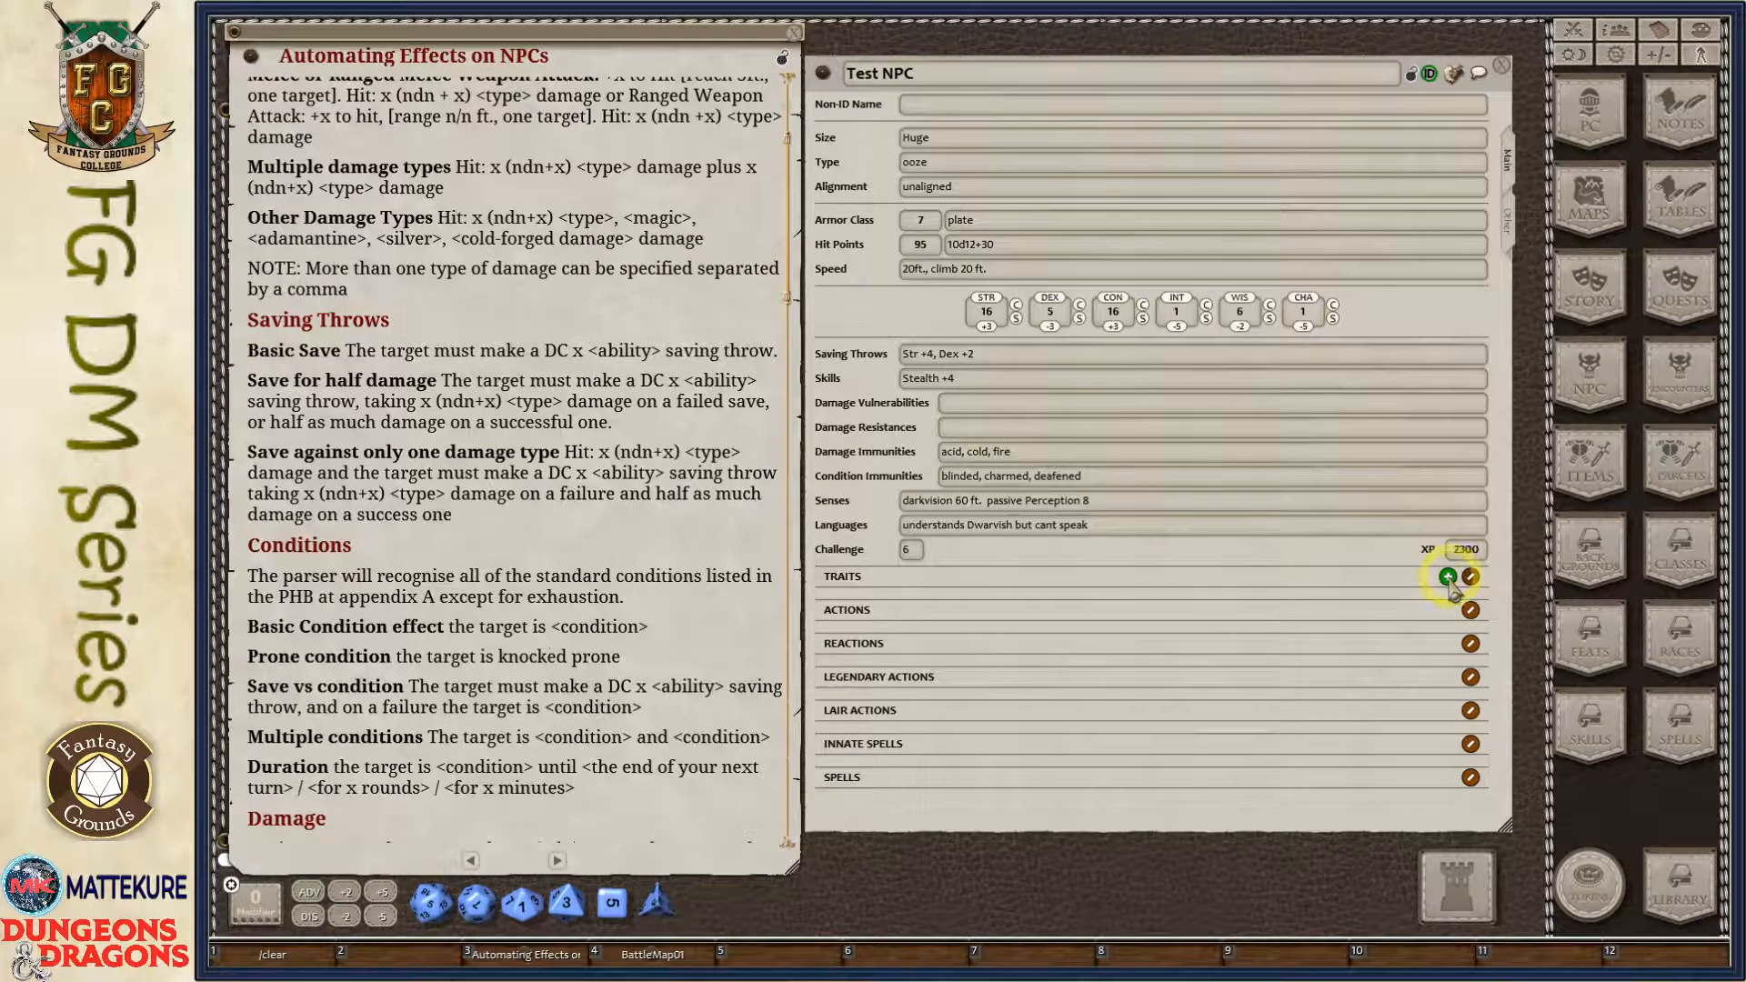
left_click(1448, 579)
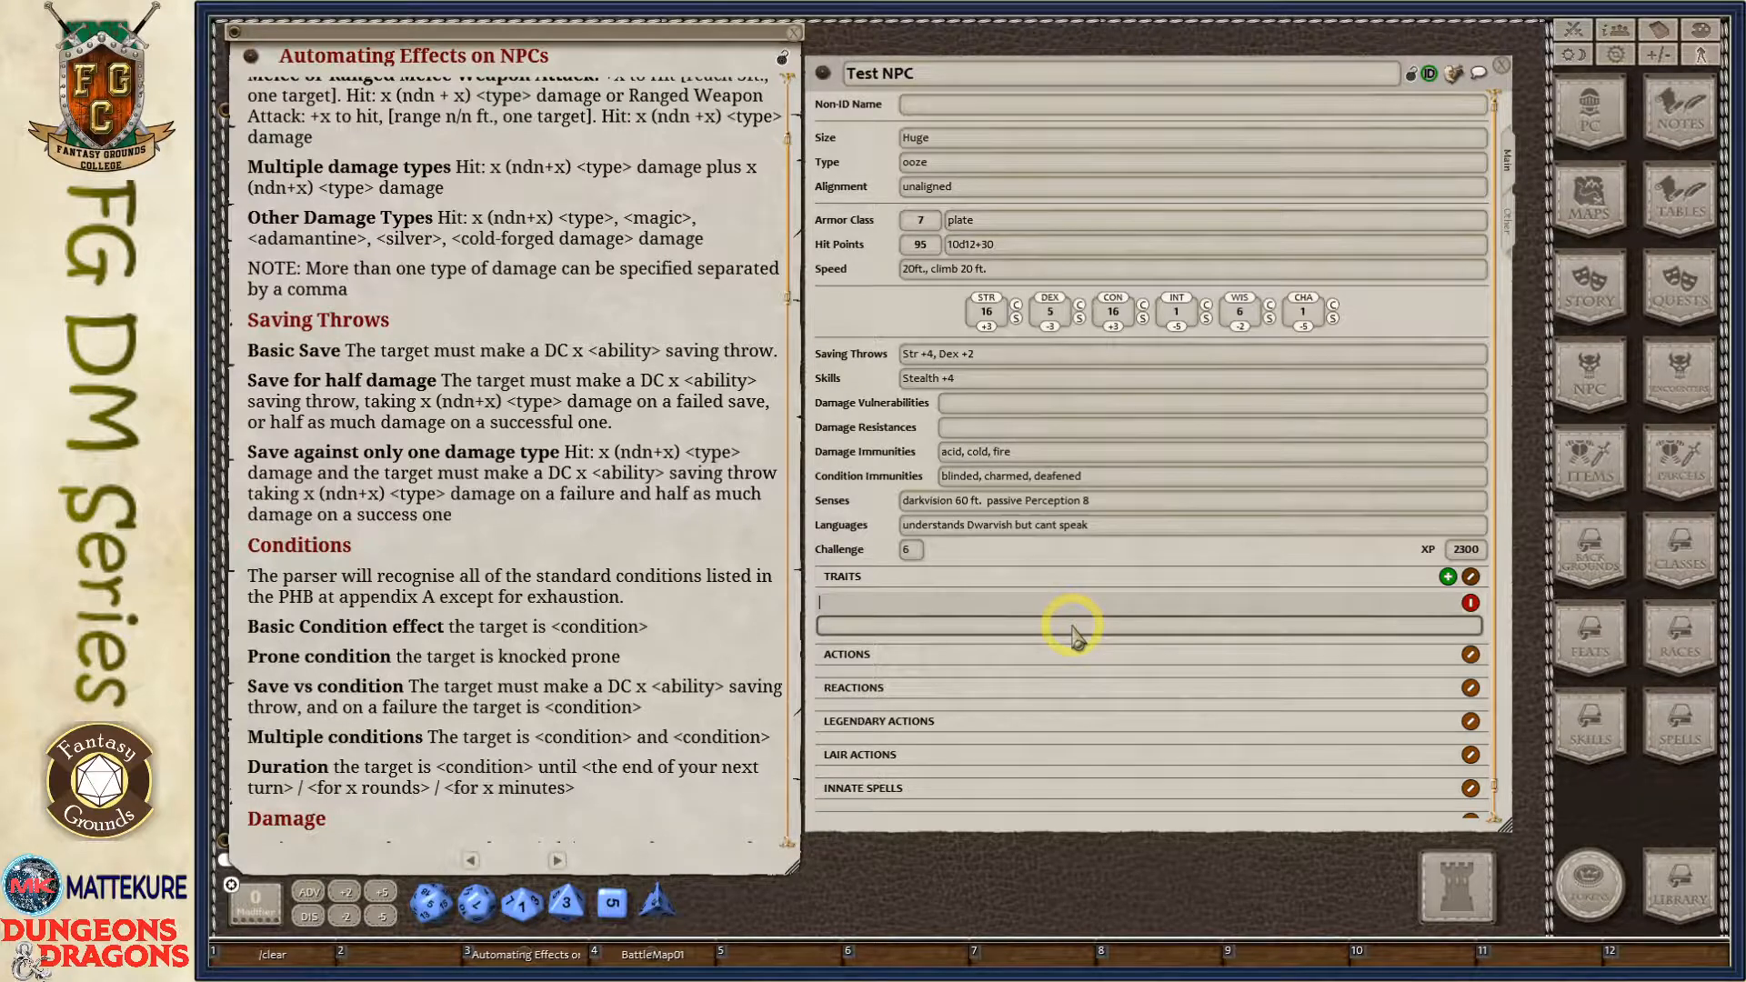
type("Amorphous")
left_click(1074, 628)
type("The ooze can move through a space as narrow as 1 inch wide without squeezing.")
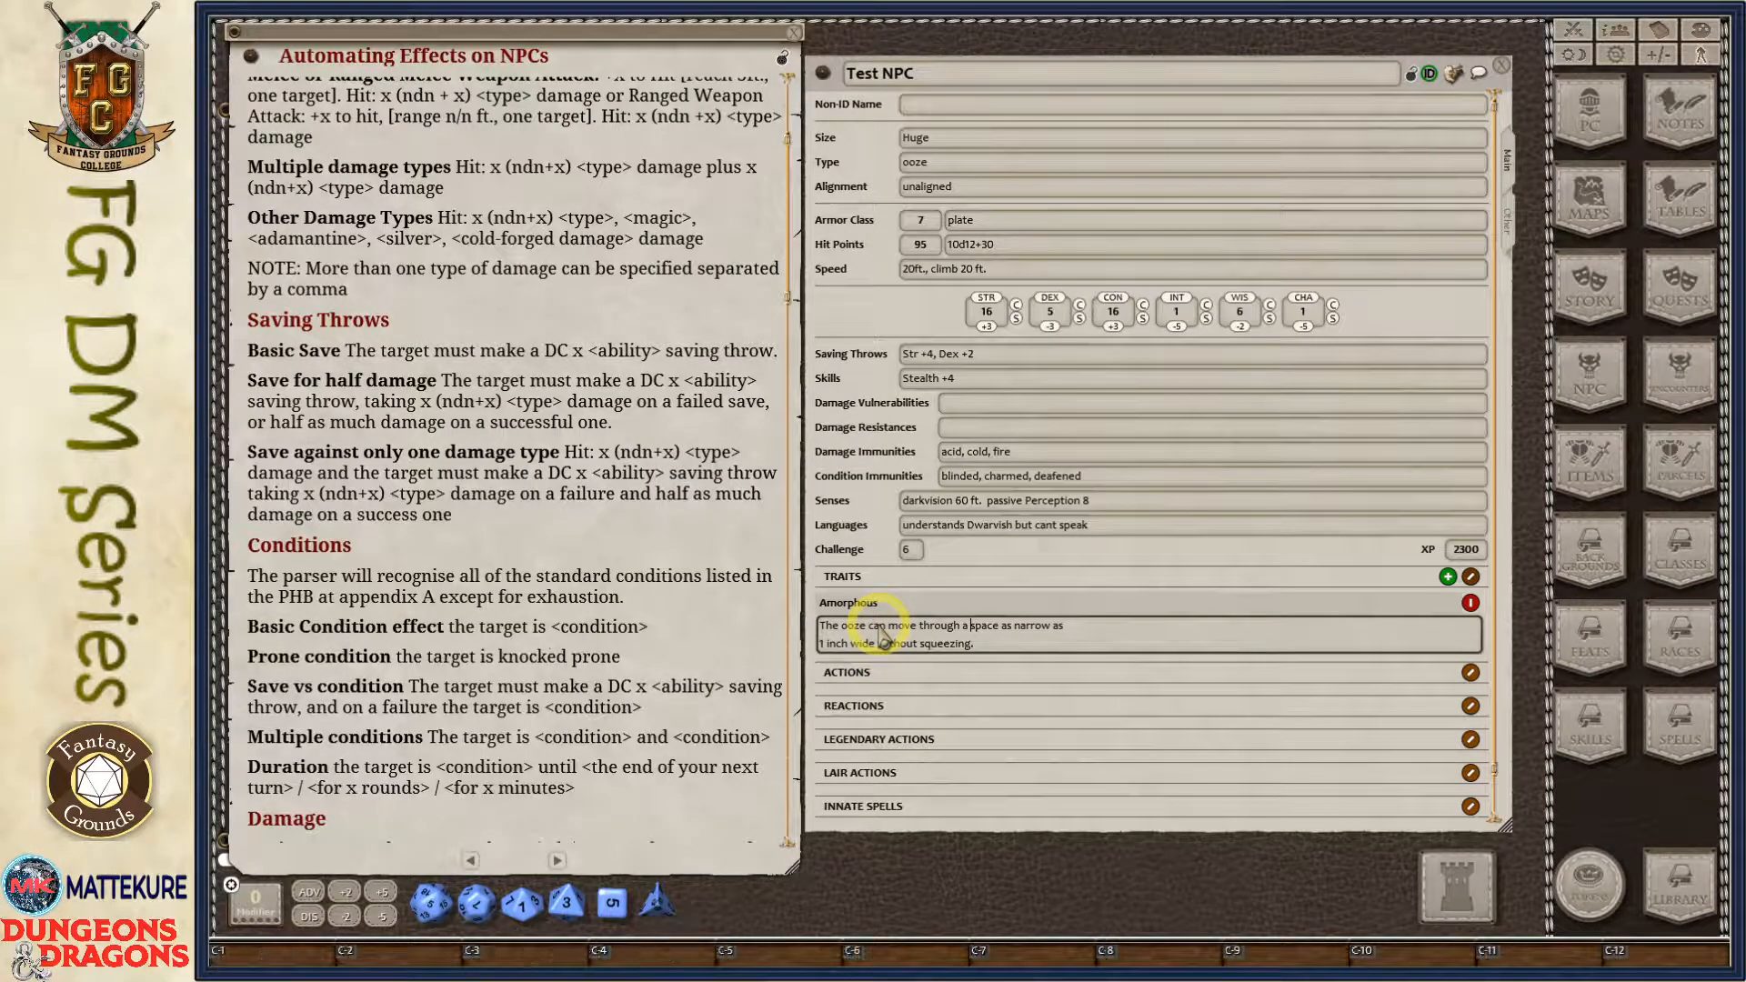
key("ctrl+Delete")
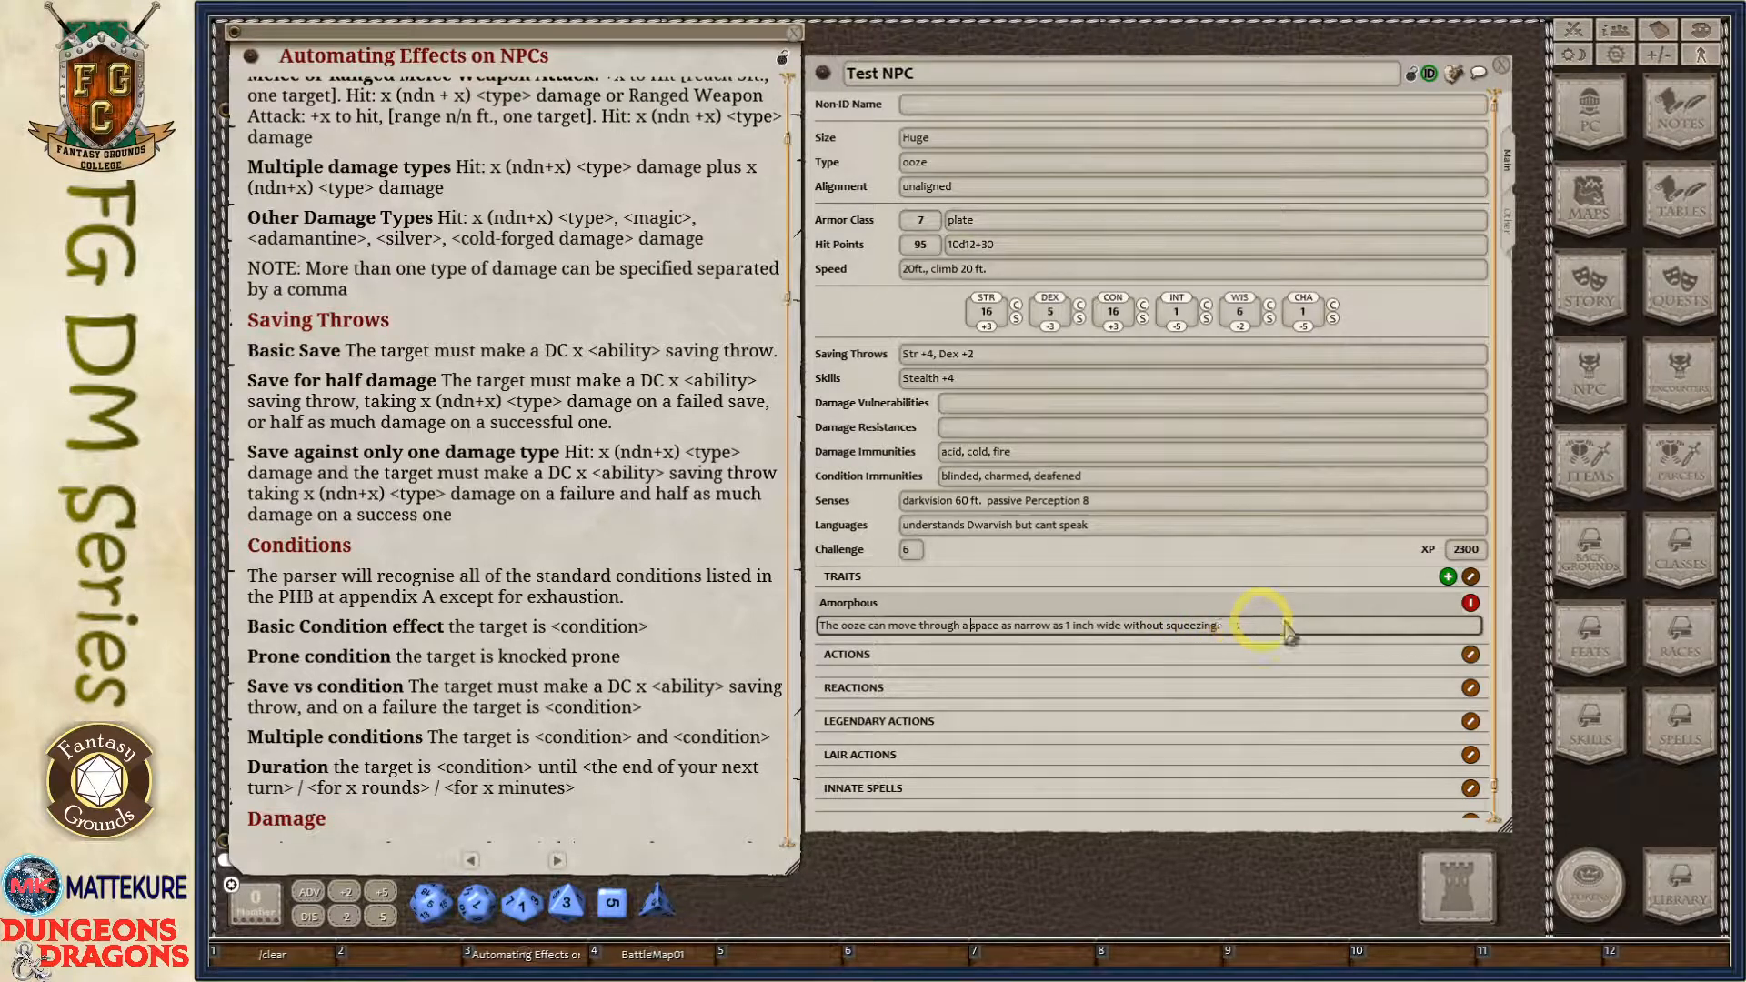
Add a Corrosive Form trait with the ooze's full description, including 4 (1d8) acid damage, and remove its stray line breaks.
scroll(1290, 668, "down", 1)
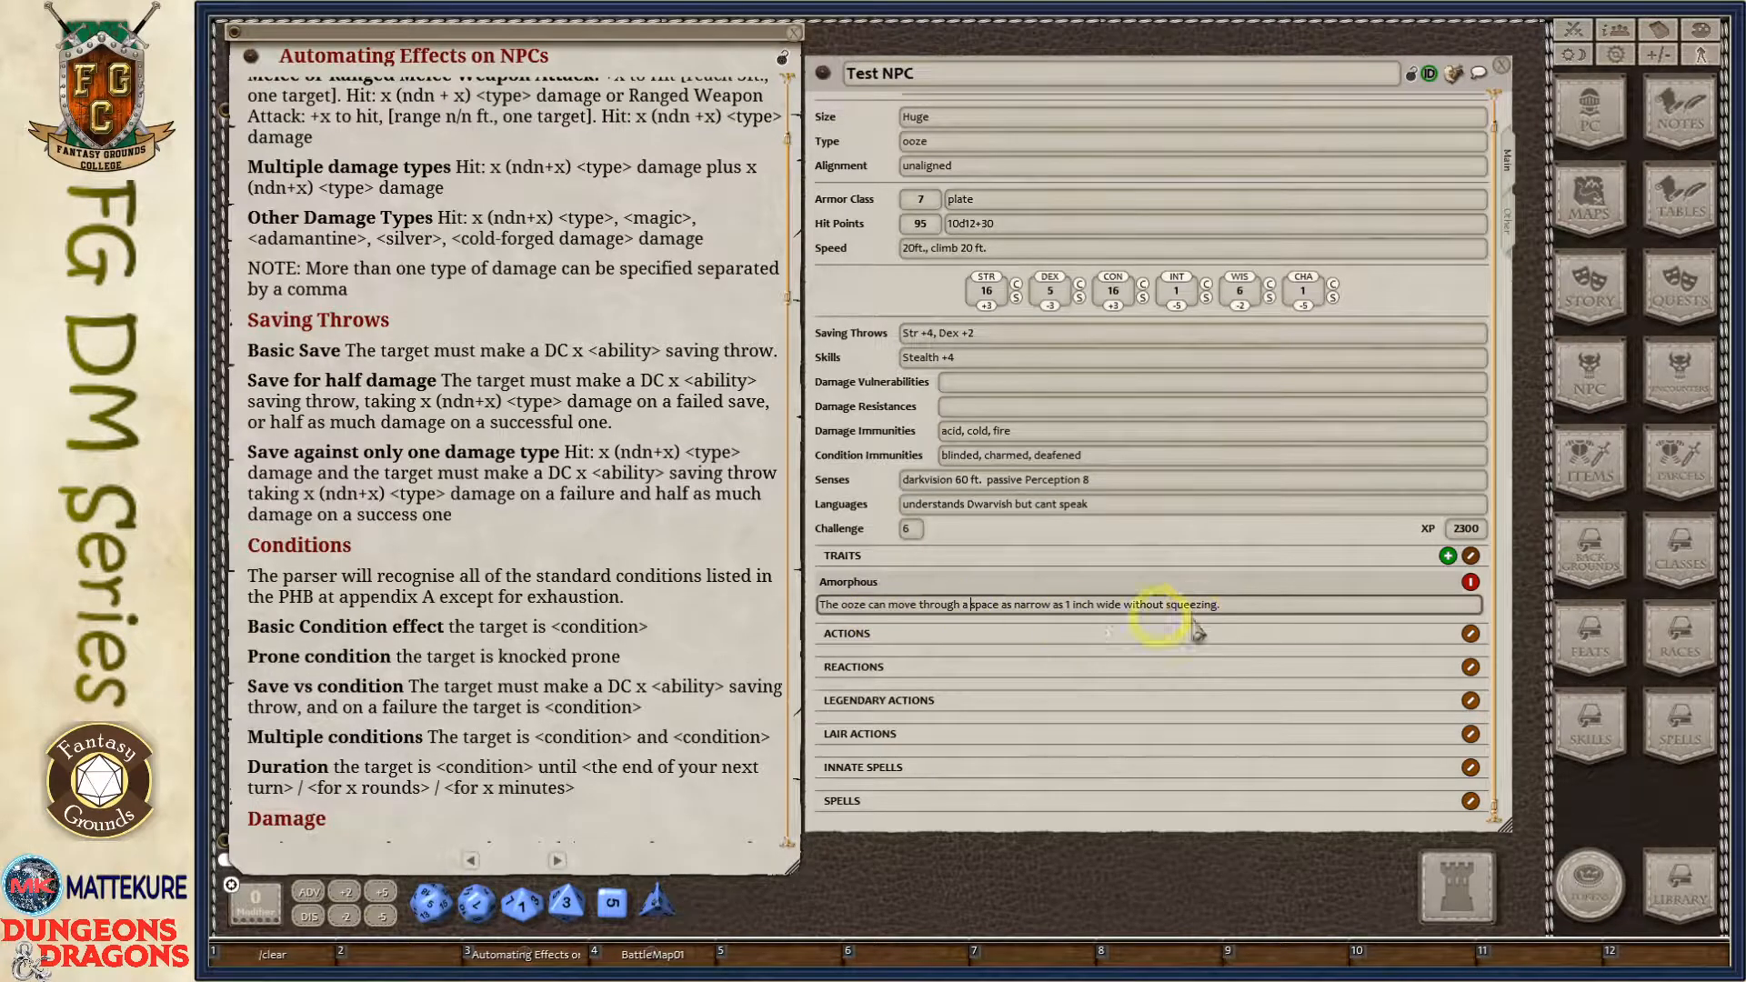
left_click(1448, 557)
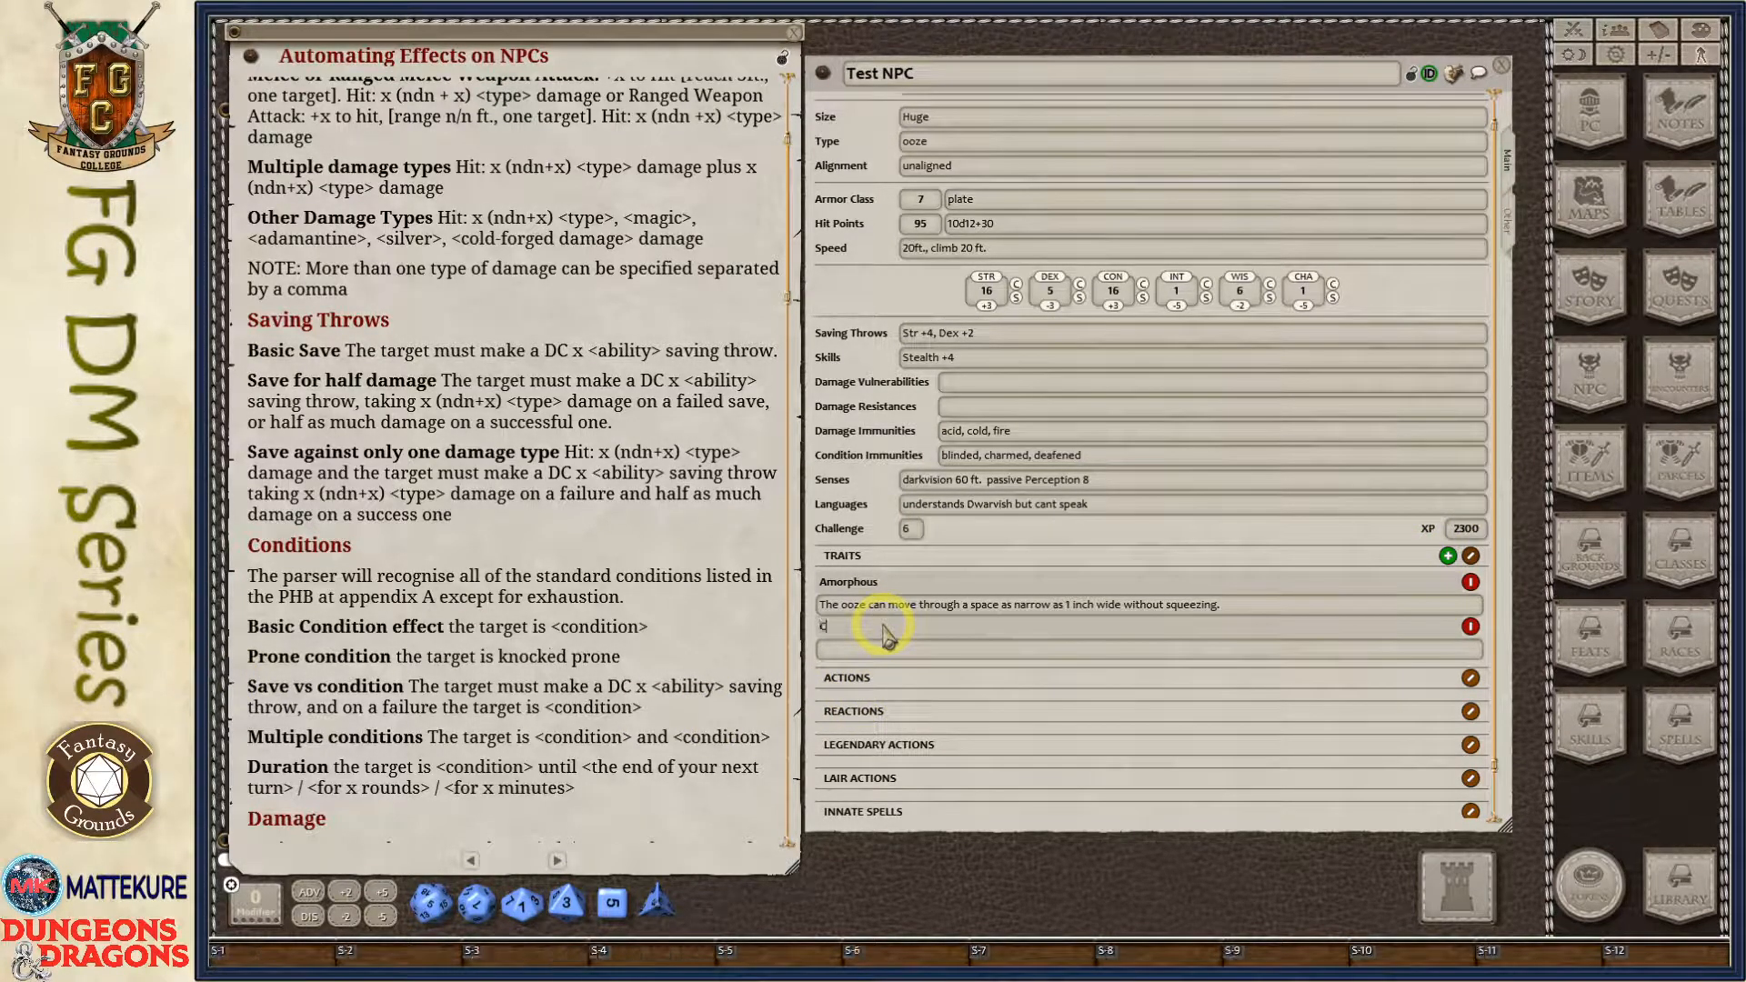
type("Conrosive Form")
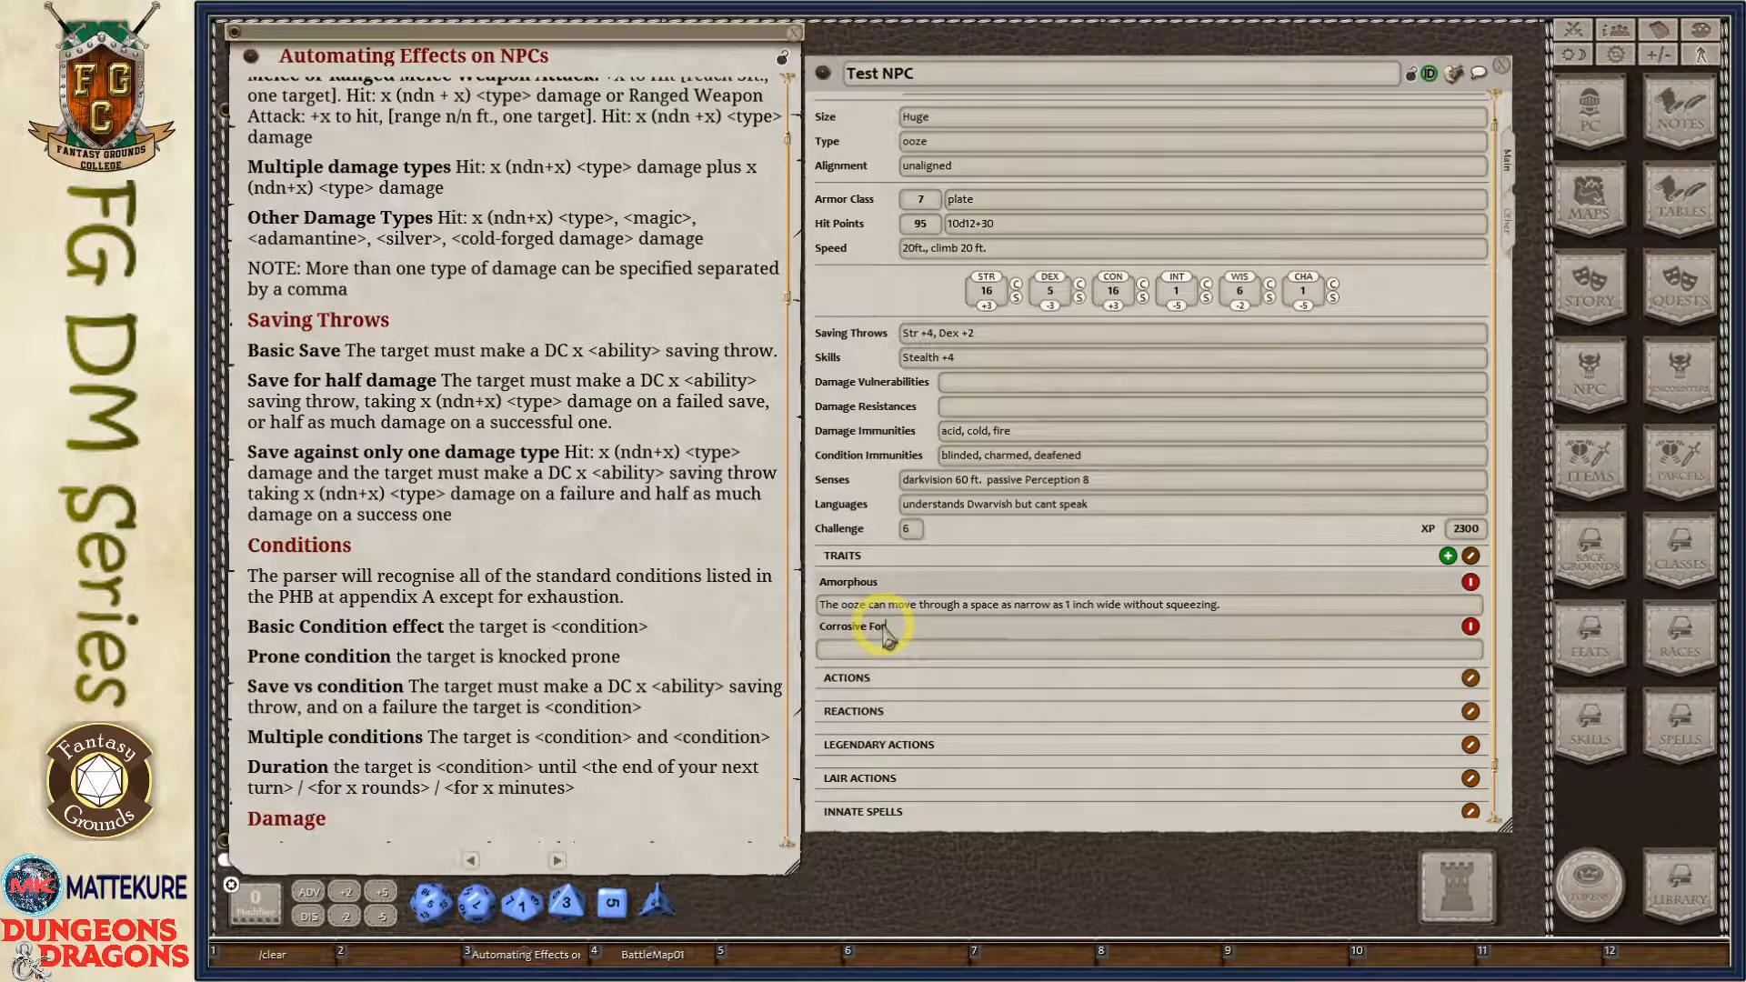
key("Tab")
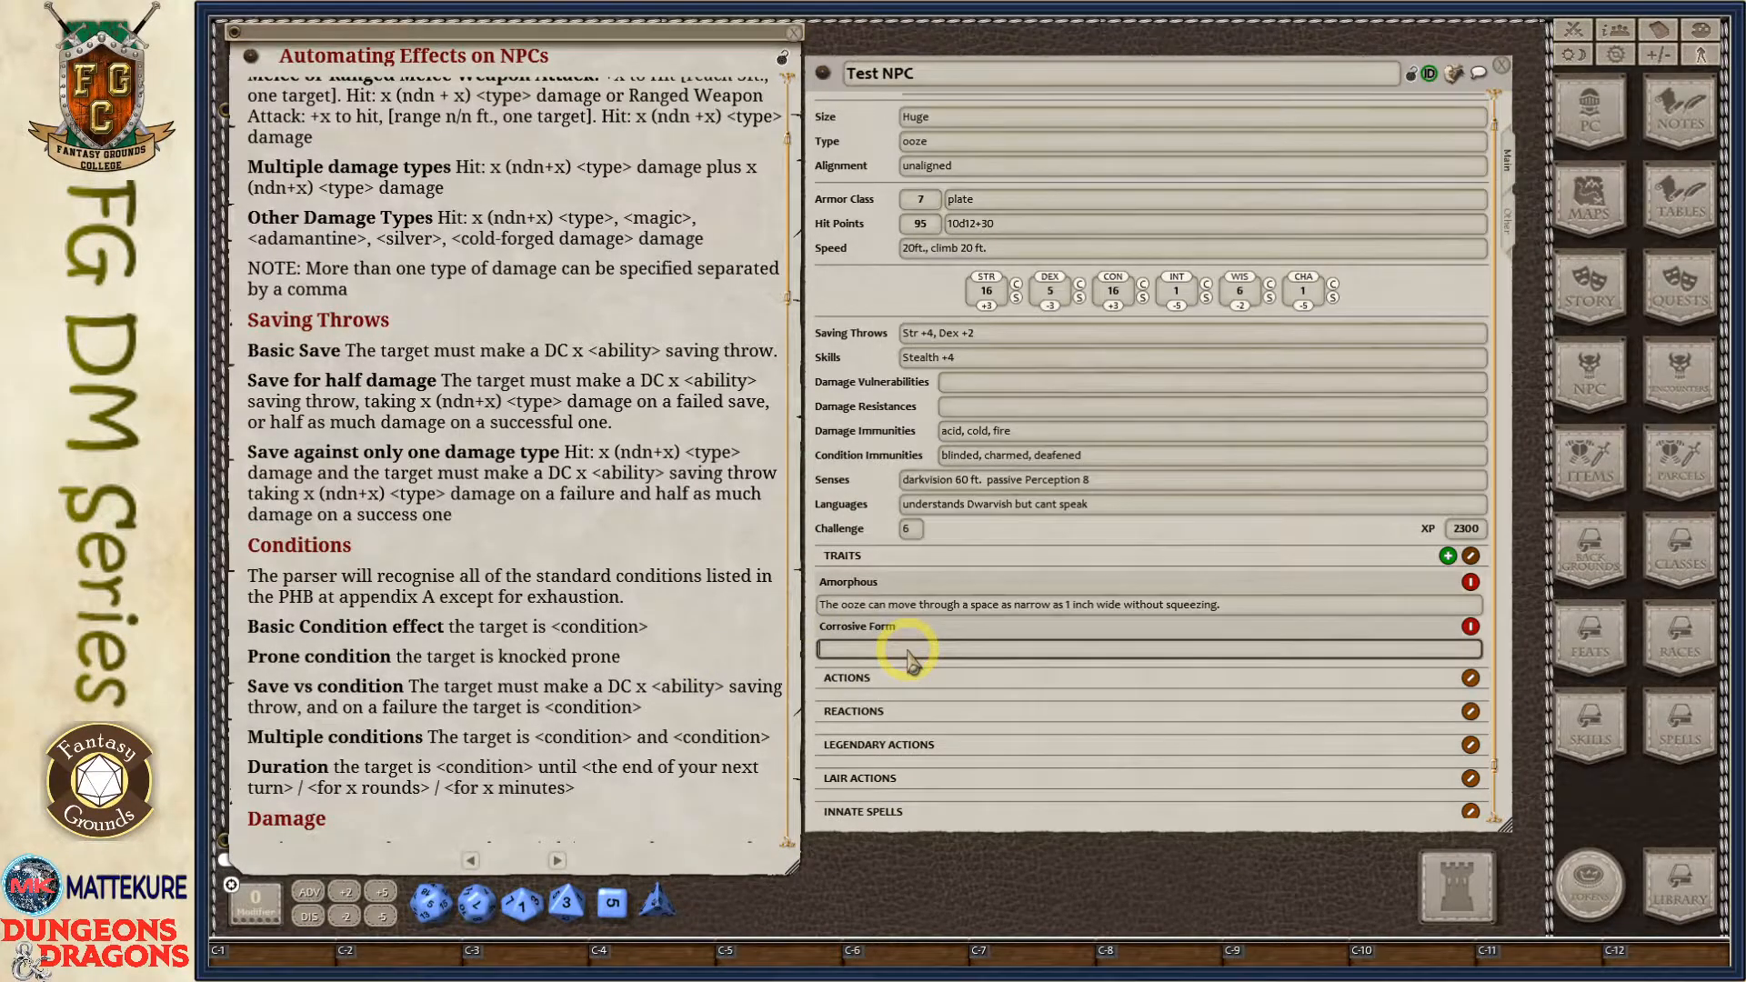
type("A creature that touches the ooze or hits it with a melee attack while within 5 feet of it takes 4 (1d8) acid damage. Any nonmagical weapon made of metal or wood that hits the ooze corrodes. After dealing damage, the weapon takes a permanent and cumulative -1 penalty to damage rolls. If its penalty drops to -5, the weapon is destroyed. Nonmagical ammunition made of metal or wood that hits the ooze is destroyed after dealing damage. The ooze can eat through 2-inch thick, nonmagical wood or metal in 1 round.")
key("ctrl+r")
key("ctrl+r")
key("ctrl+r")
key("ctrl+r")
key("ctrl+r")
key("ctrl+r")
key("ctrl+r")
key("ctrl+r")
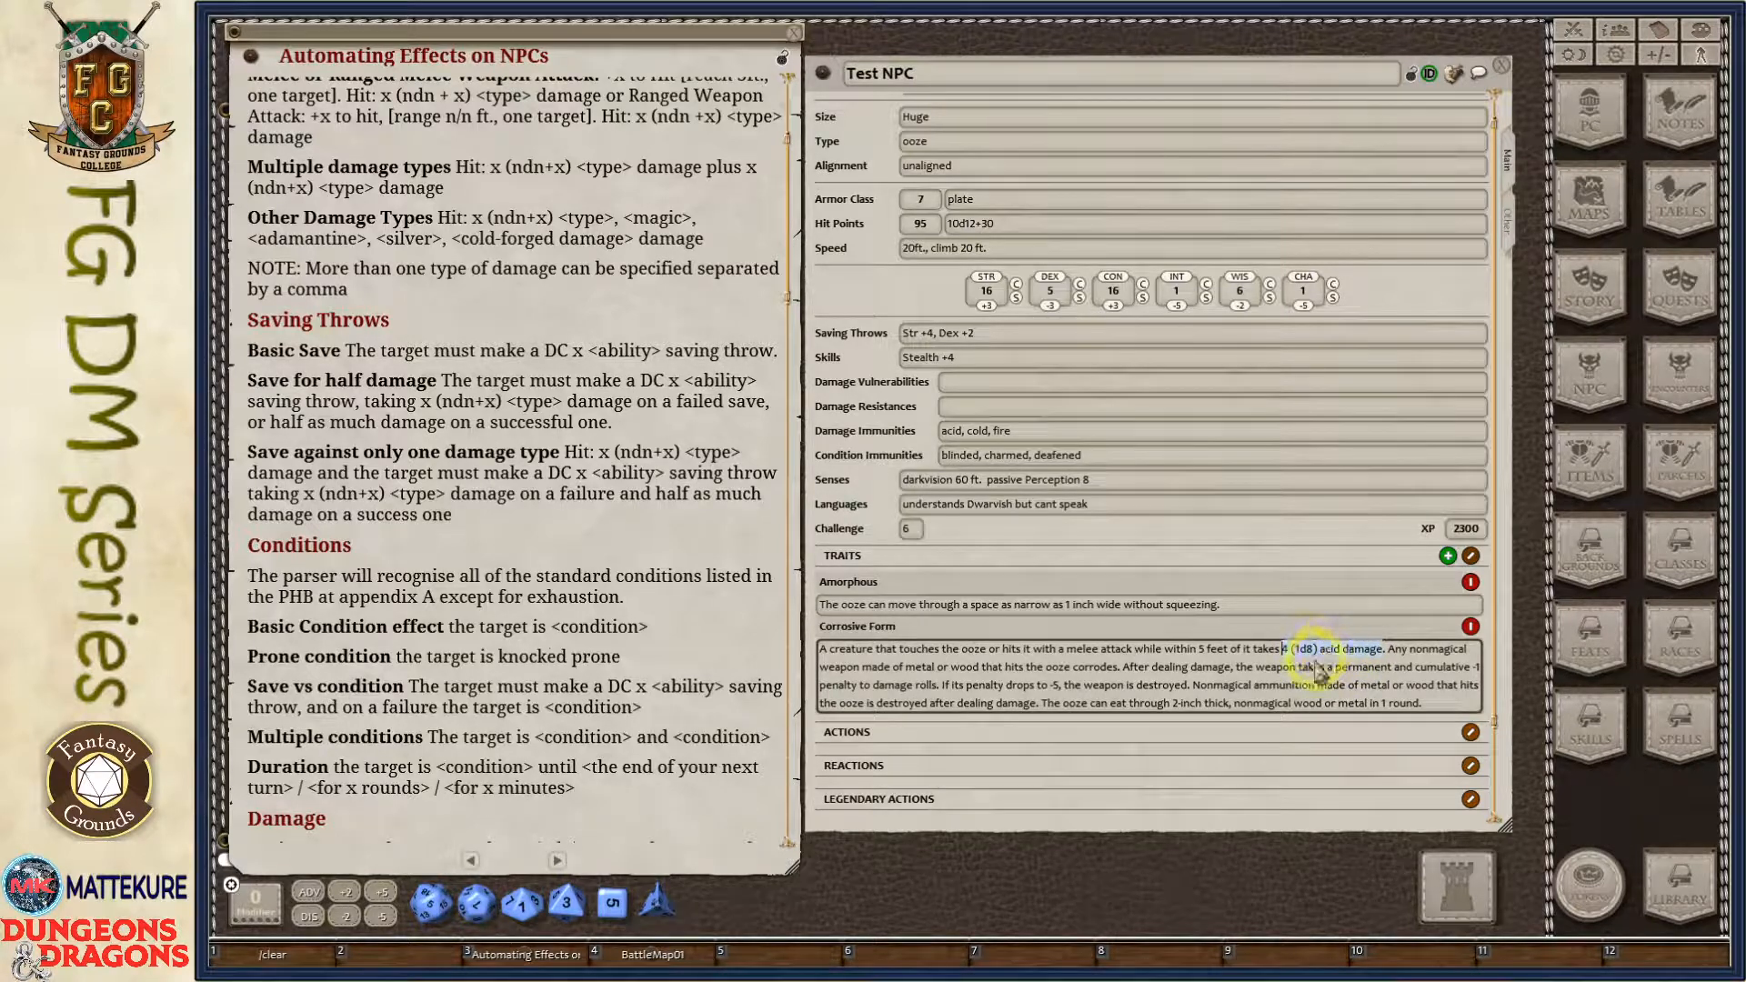
Roll the acid damage from the Corrosive Form text and shorten the reference window to uncover the chat.
scroll(1132, 654, "down", 2)
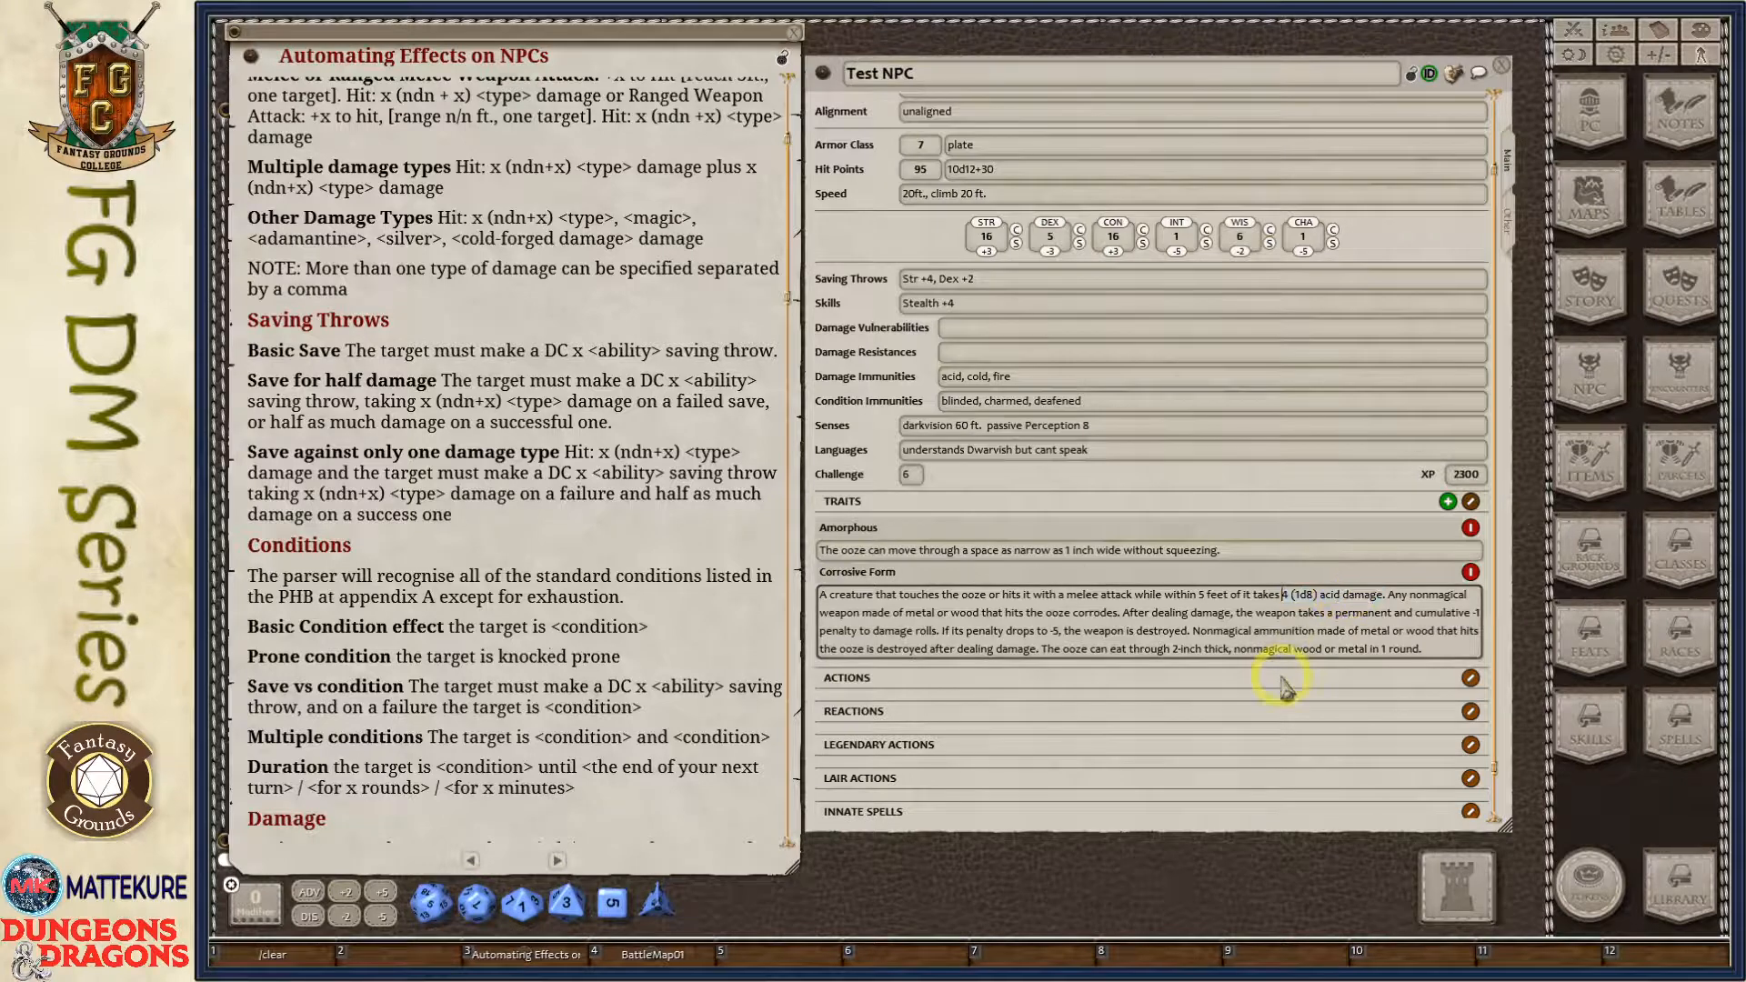
double_click(1321, 596)
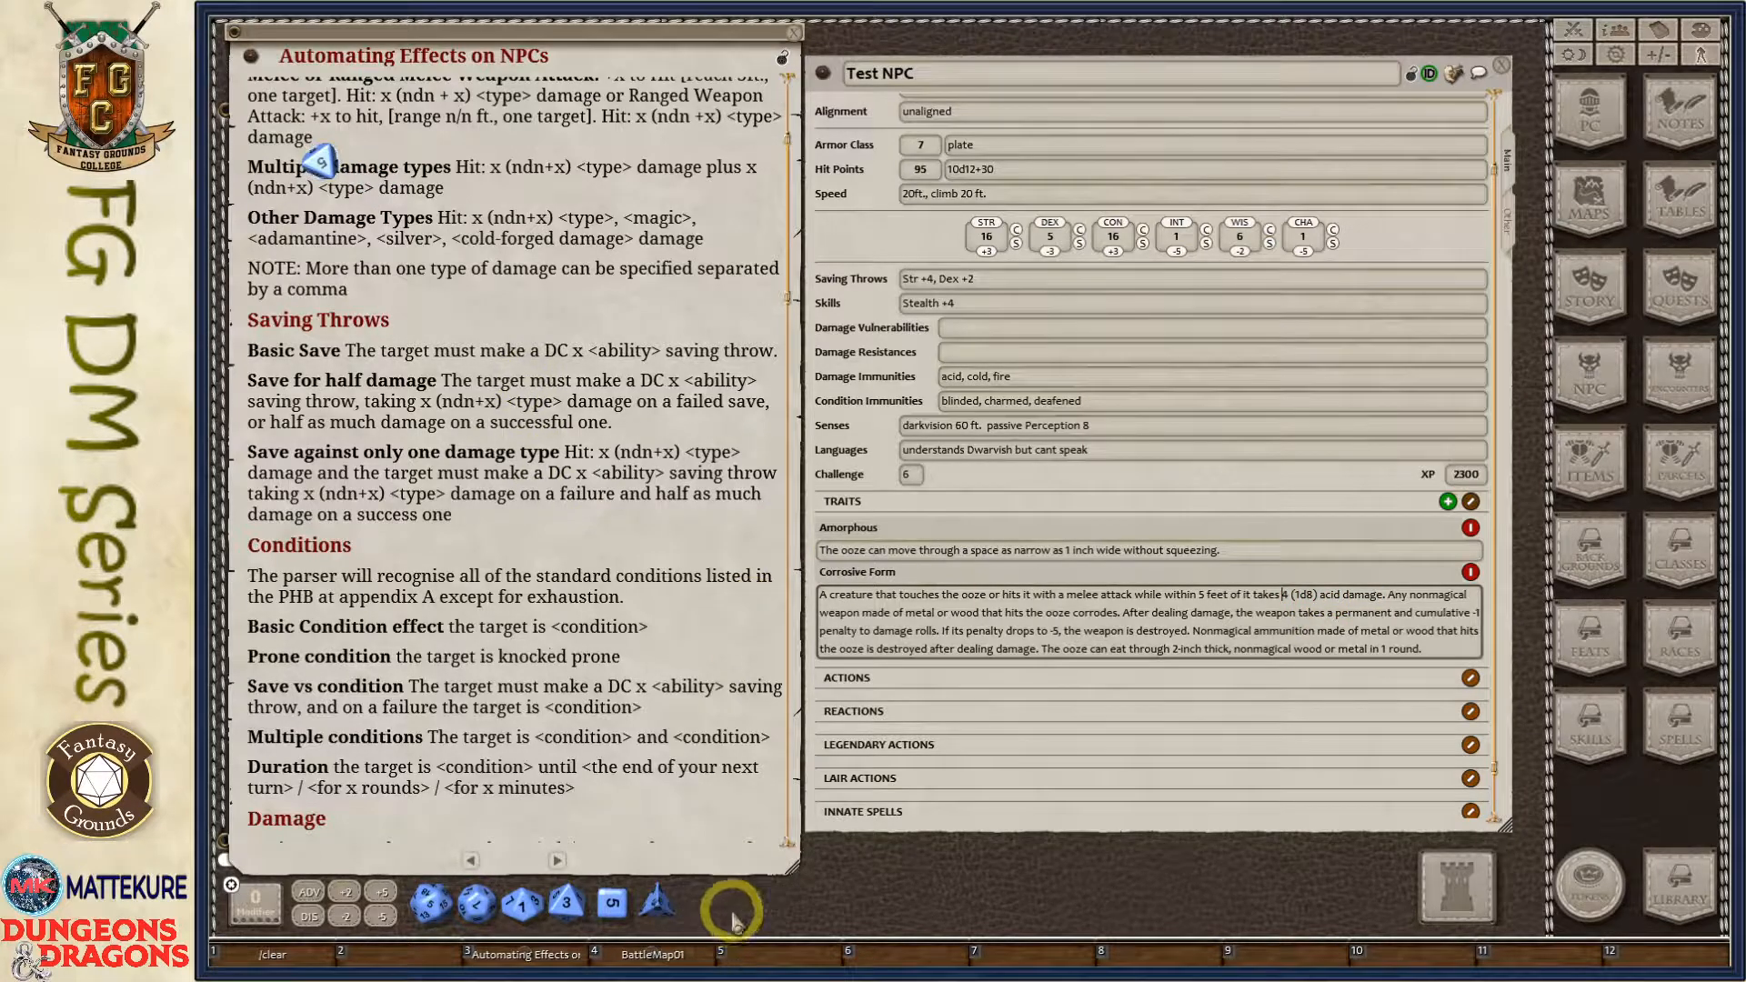
left_click_drag(725, 867, 751, 643)
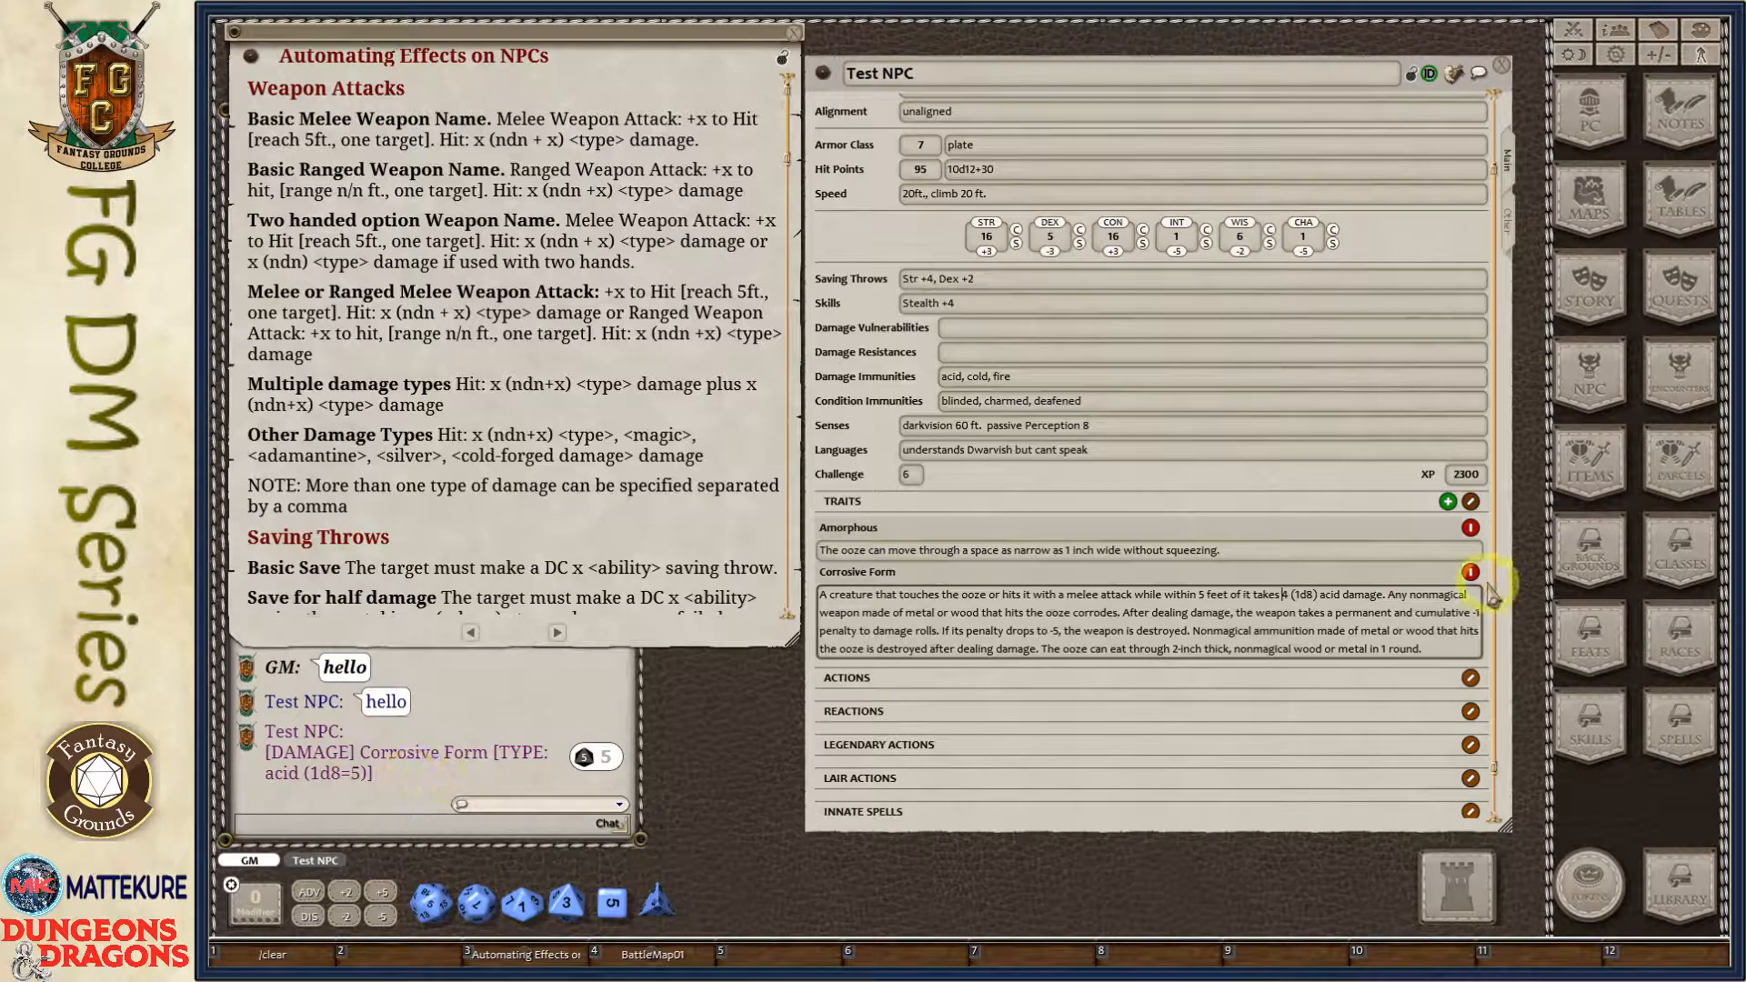
scroll(1251, 657, "down", 1)
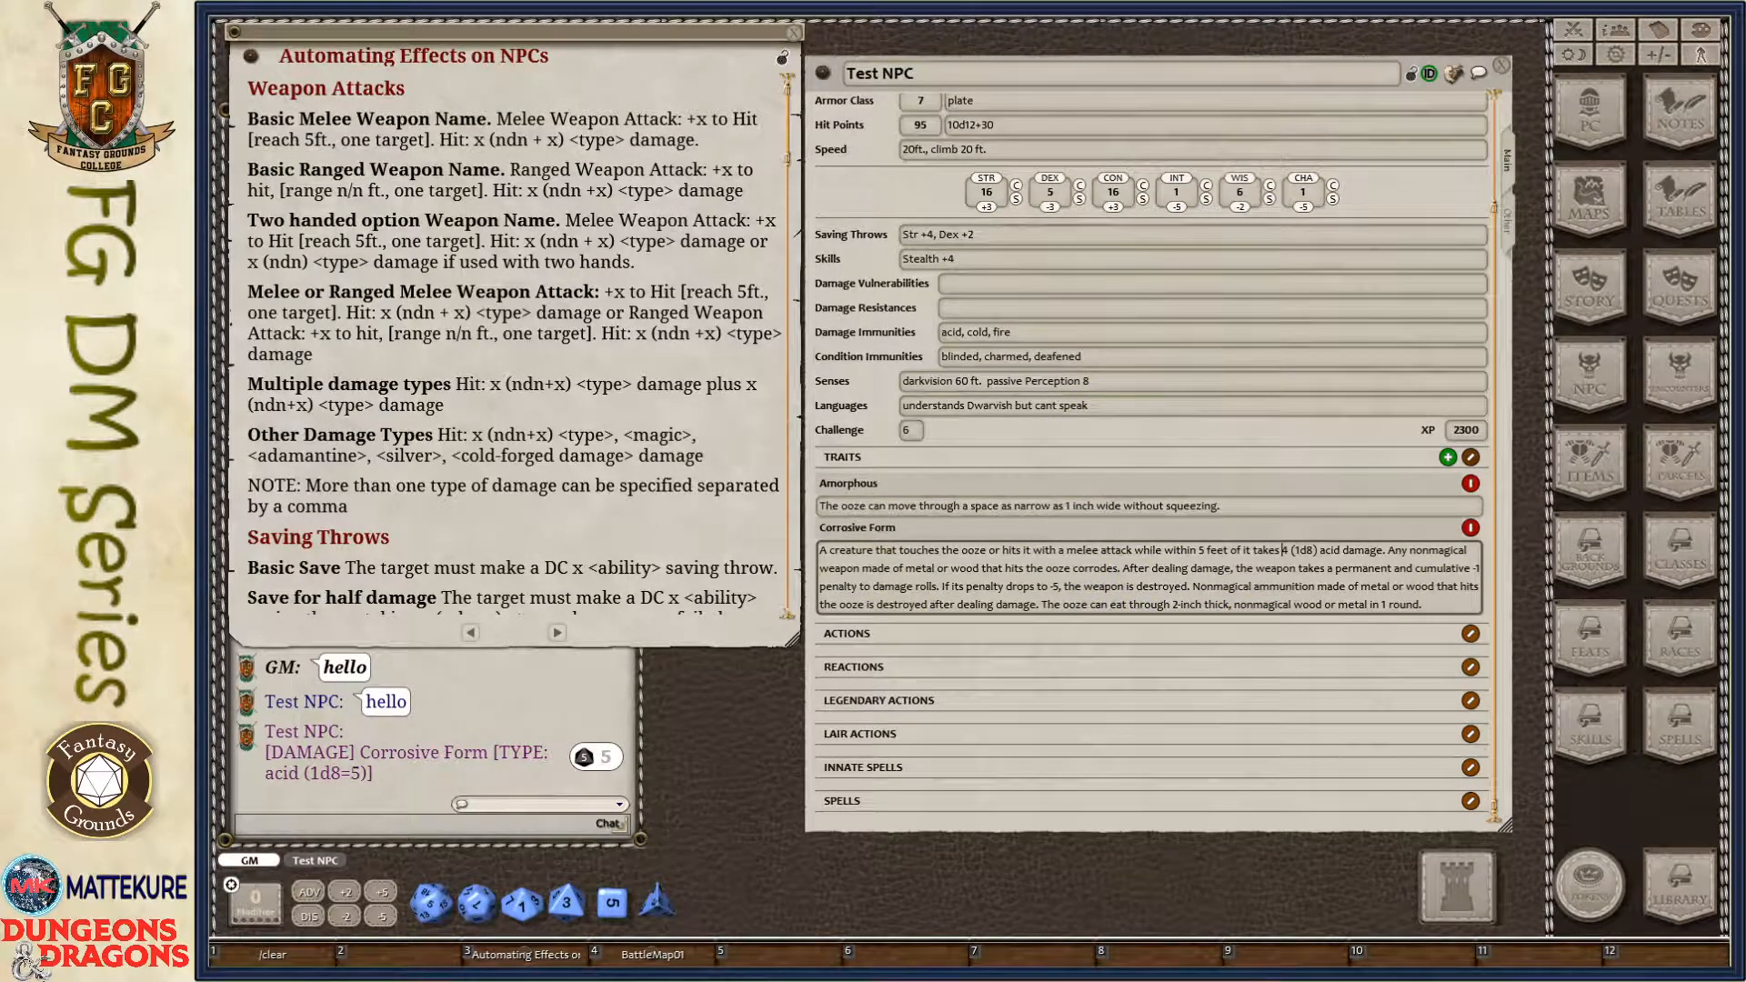
Examine the reference's damage, immunity, healing and spellcasting wording alongside the acid damage phrase in Corrosive Form.
left_click(573, 411)
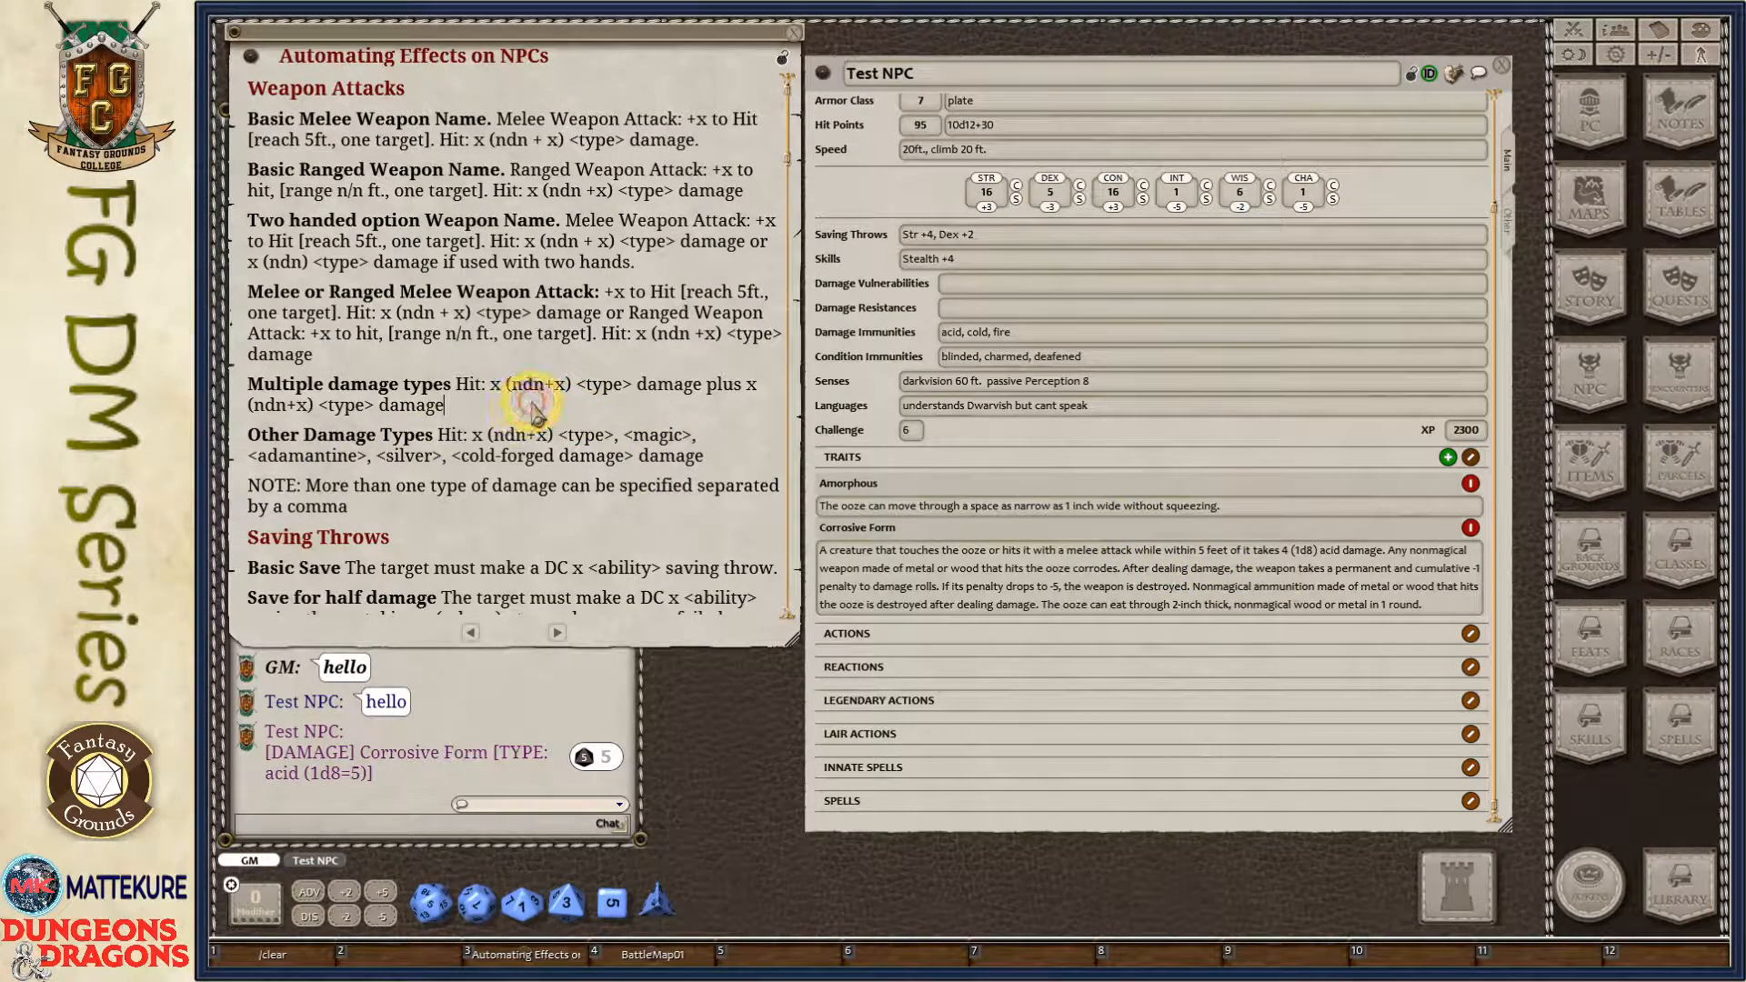
scroll(532, 409, "down", 10)
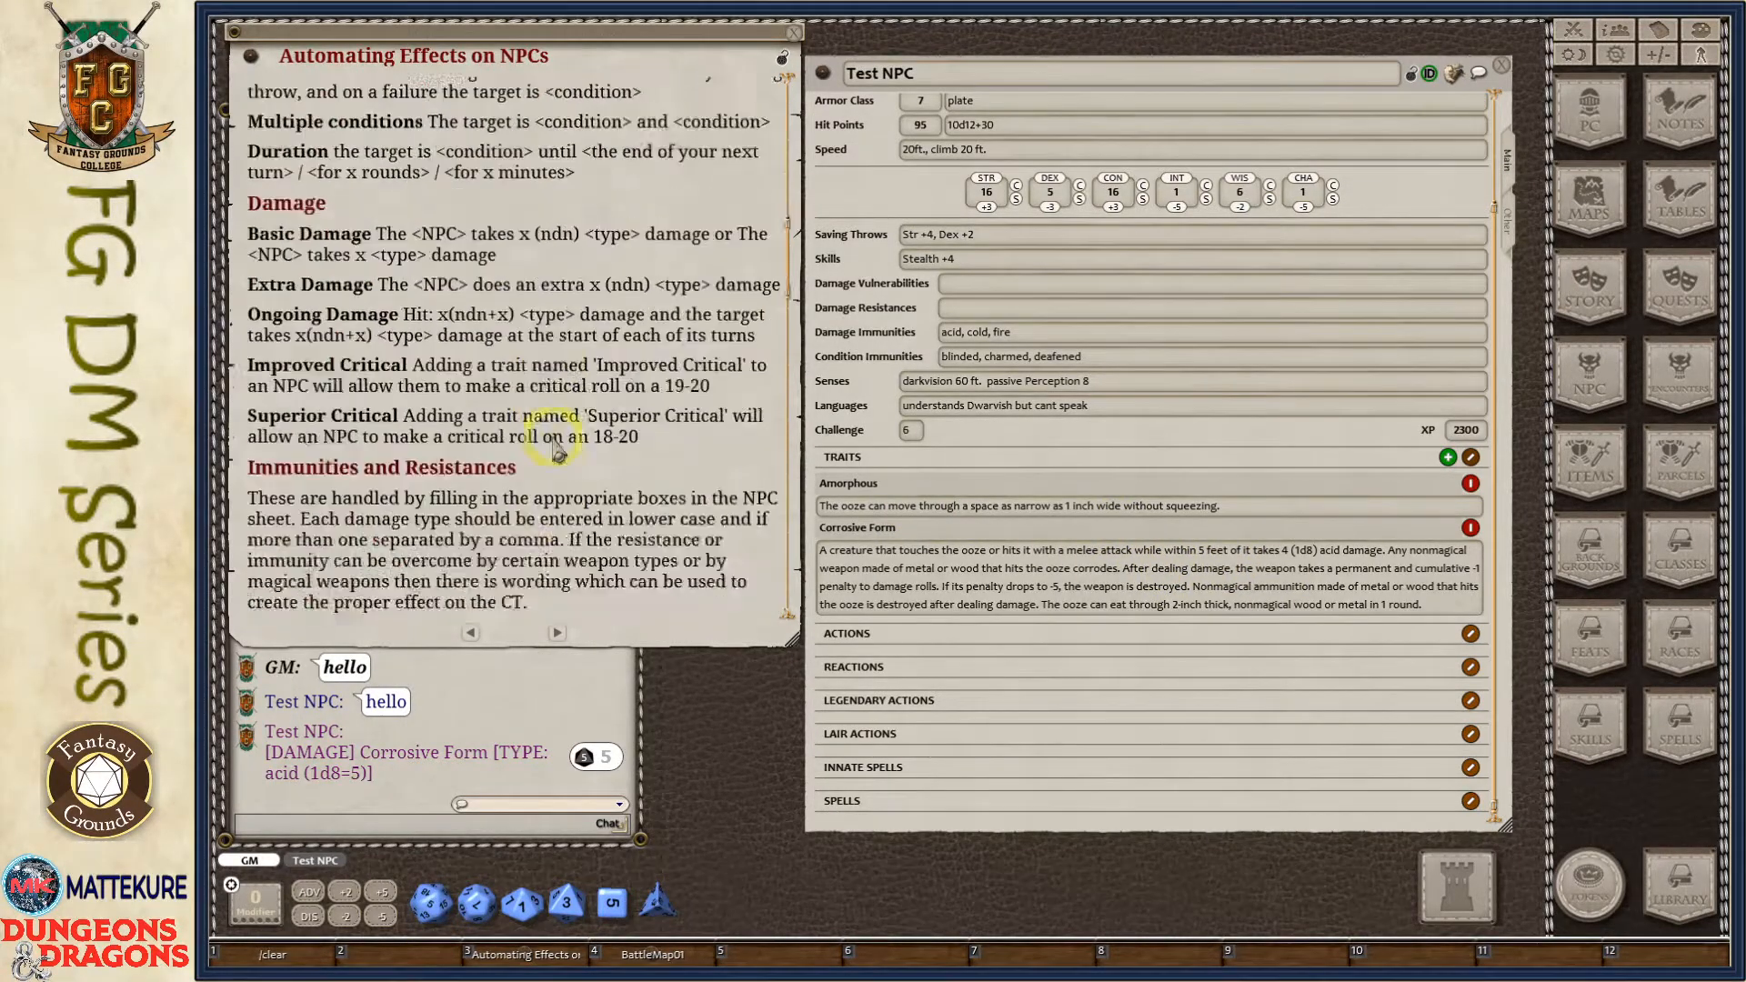
scroll(558, 452, "down", 3)
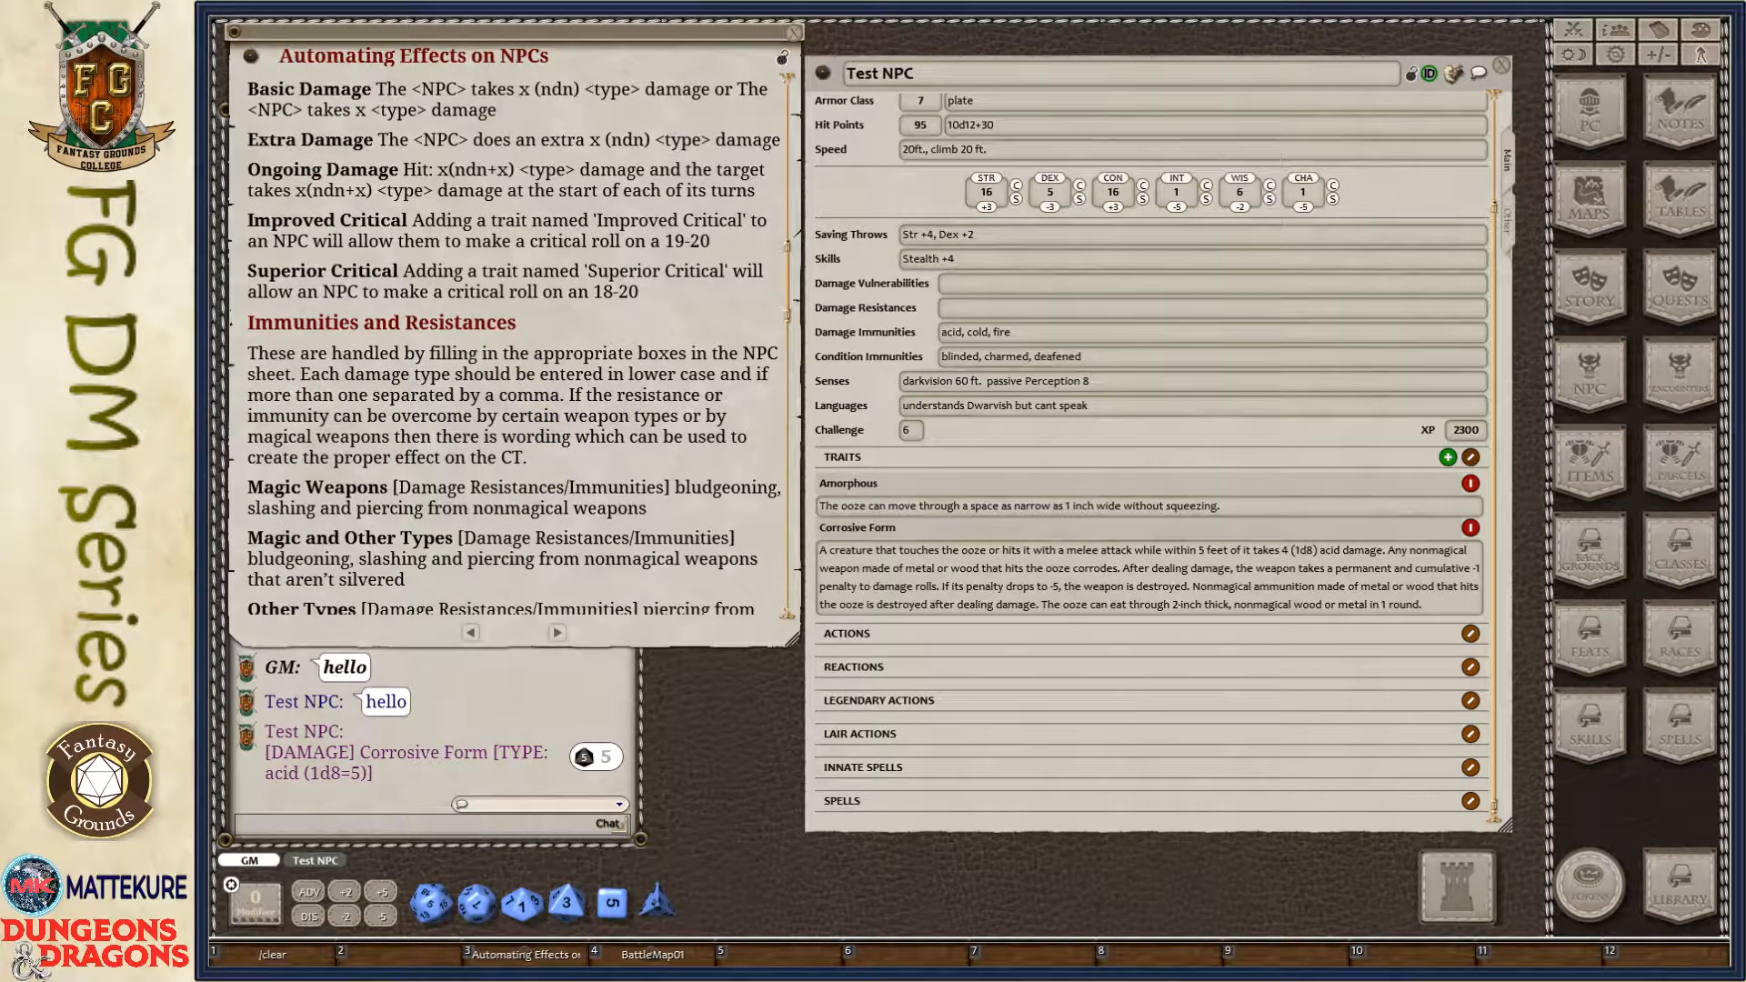
scroll(558, 494, "down", 2)
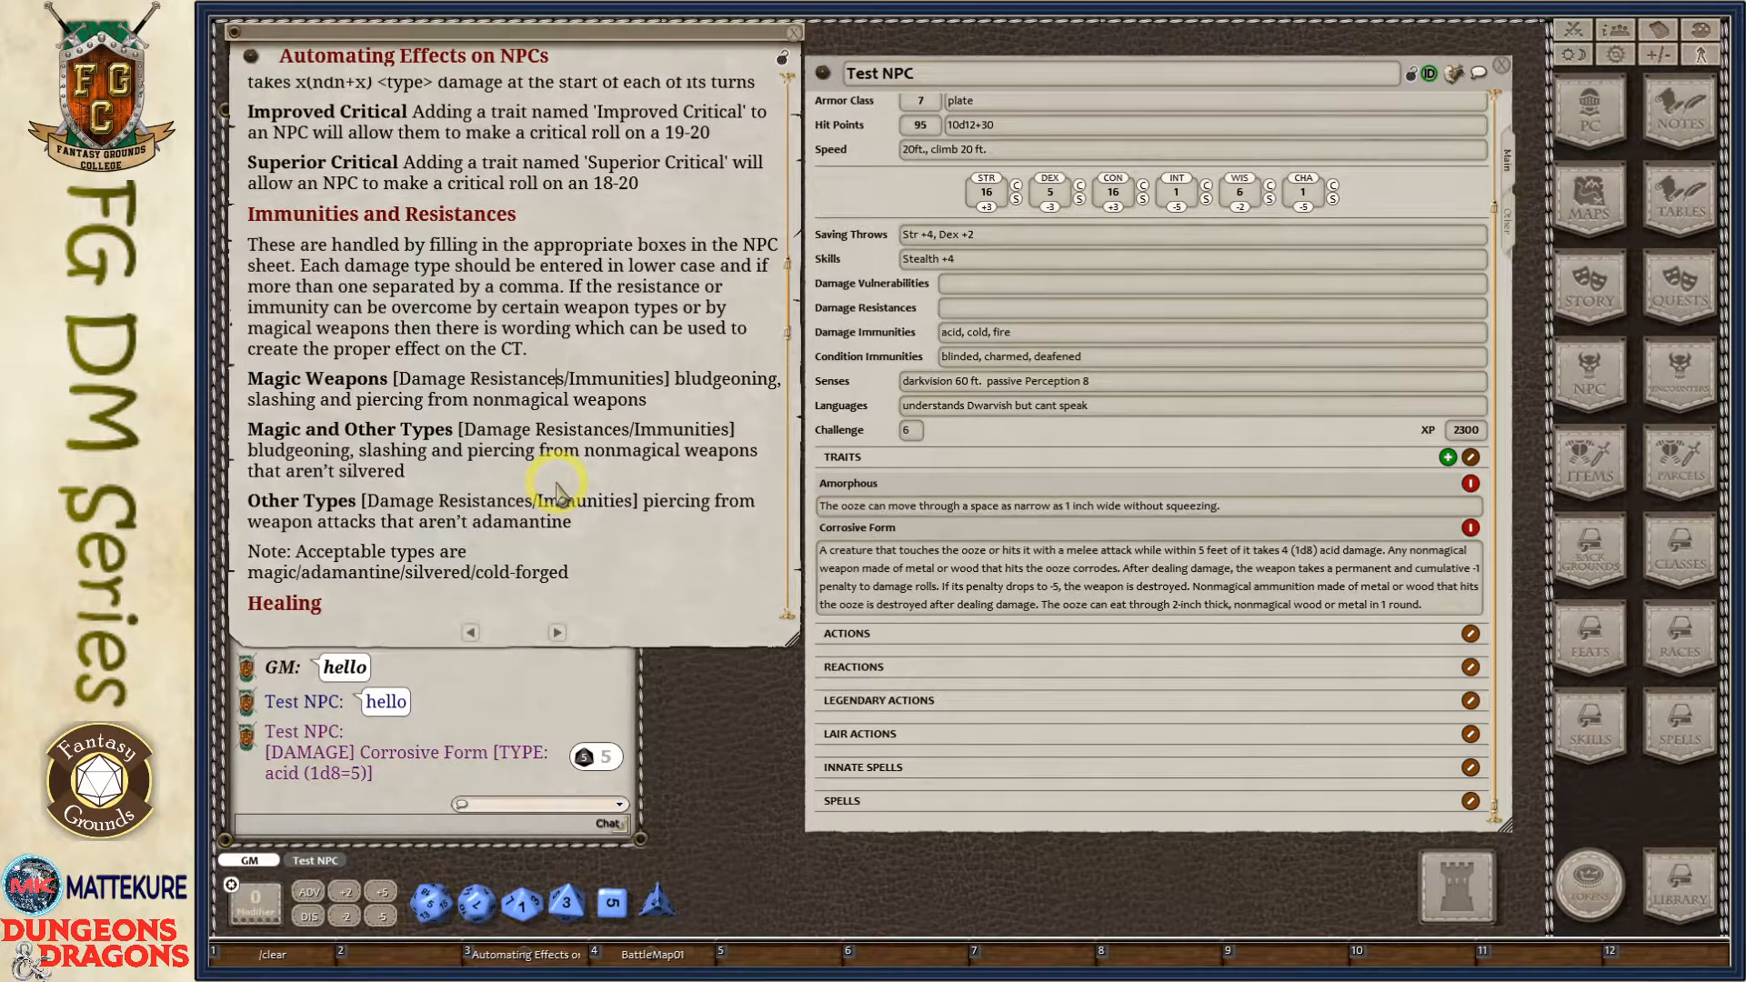
scroll(557, 494, "down", 12)
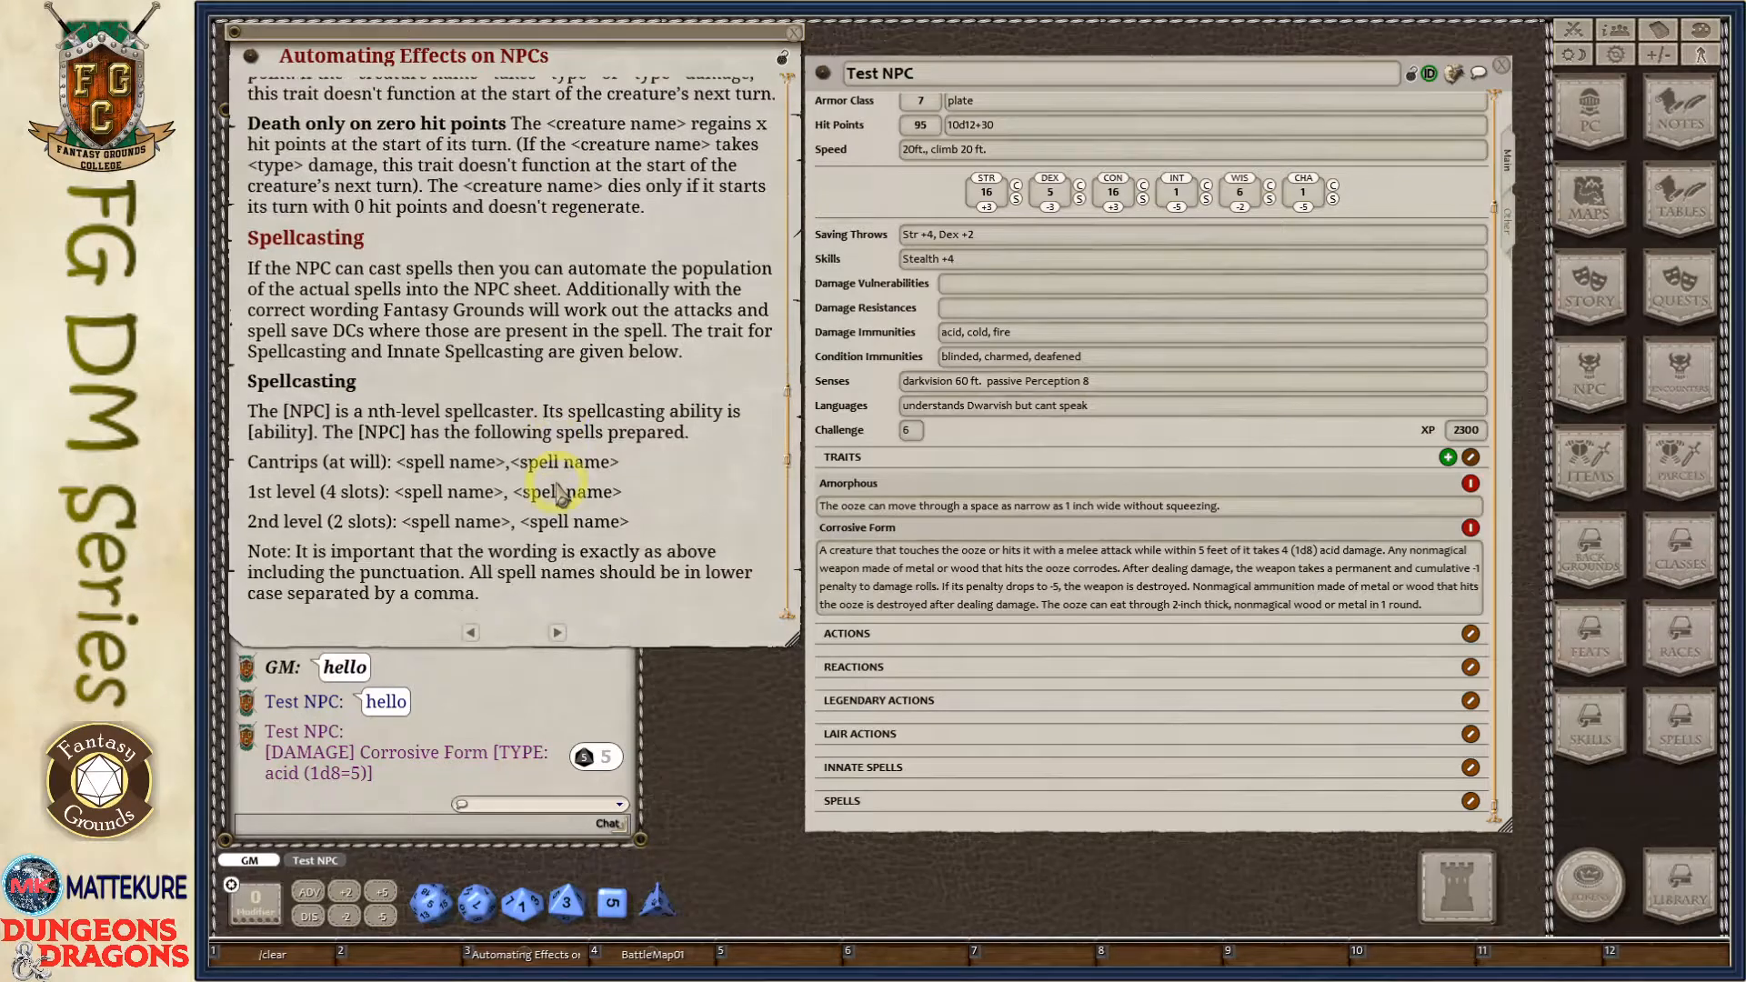
left_click_drag(1384, 551, 1307, 552)
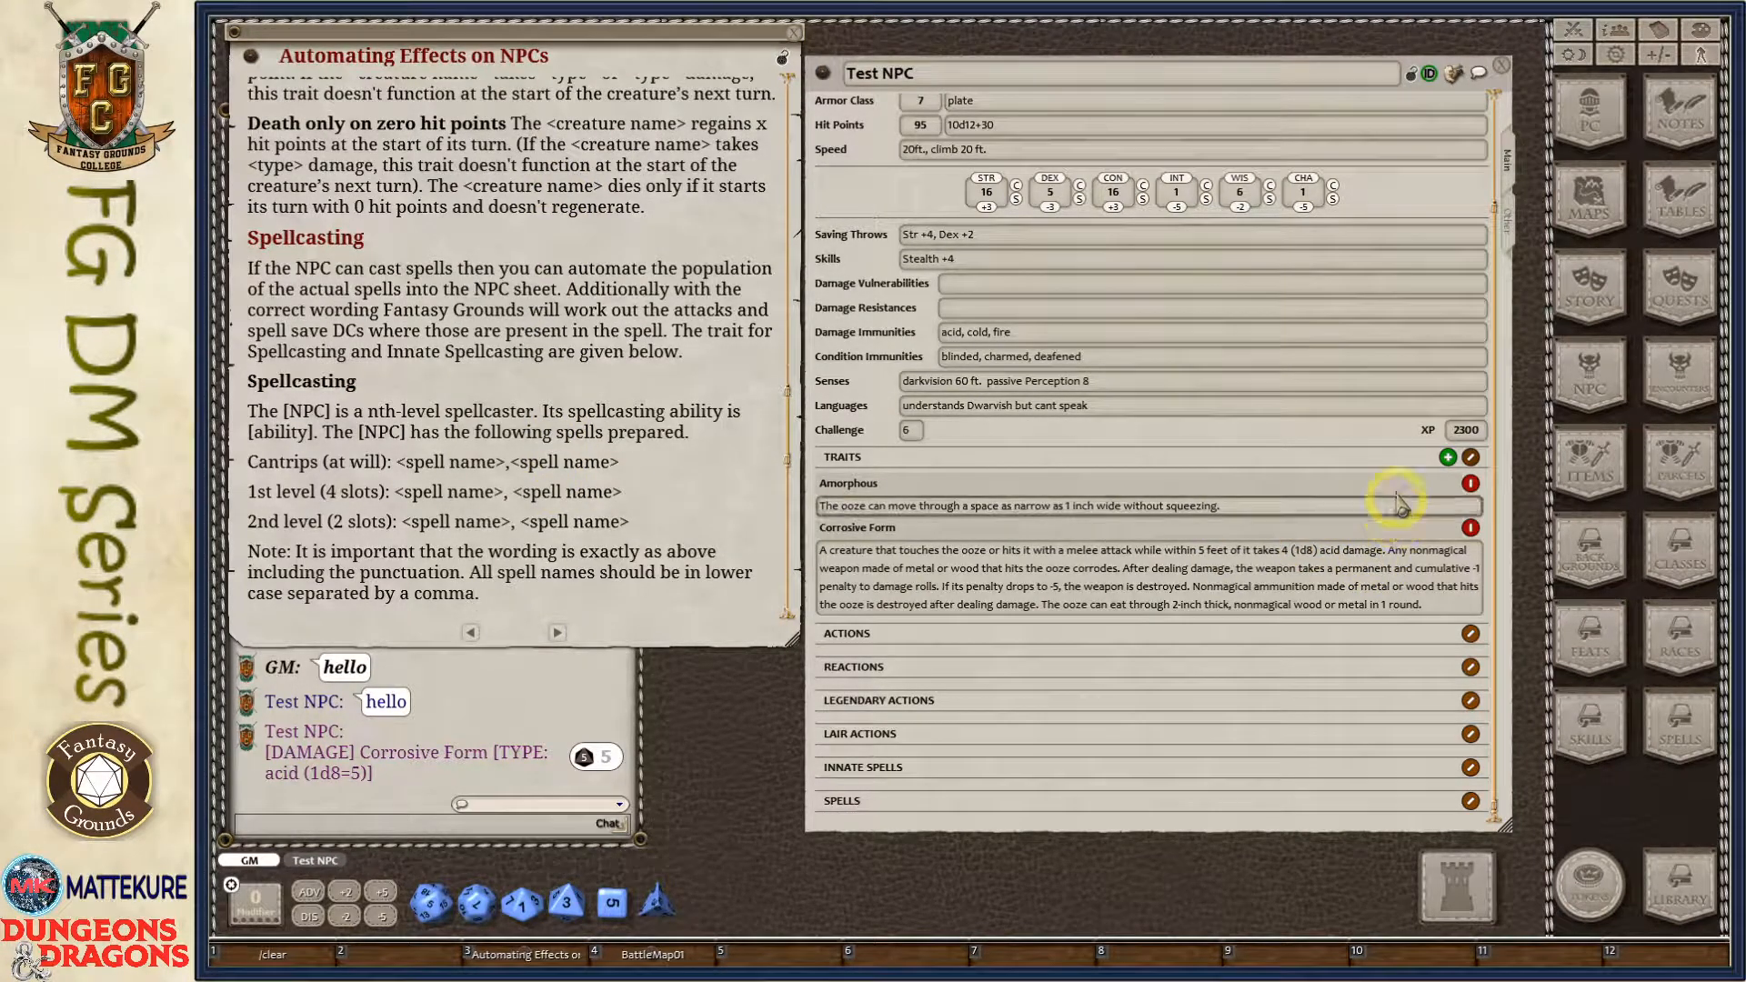
Add a third trait to the NPC below Corrosive Form and name it Spellcasting.
left_click(1448, 457)
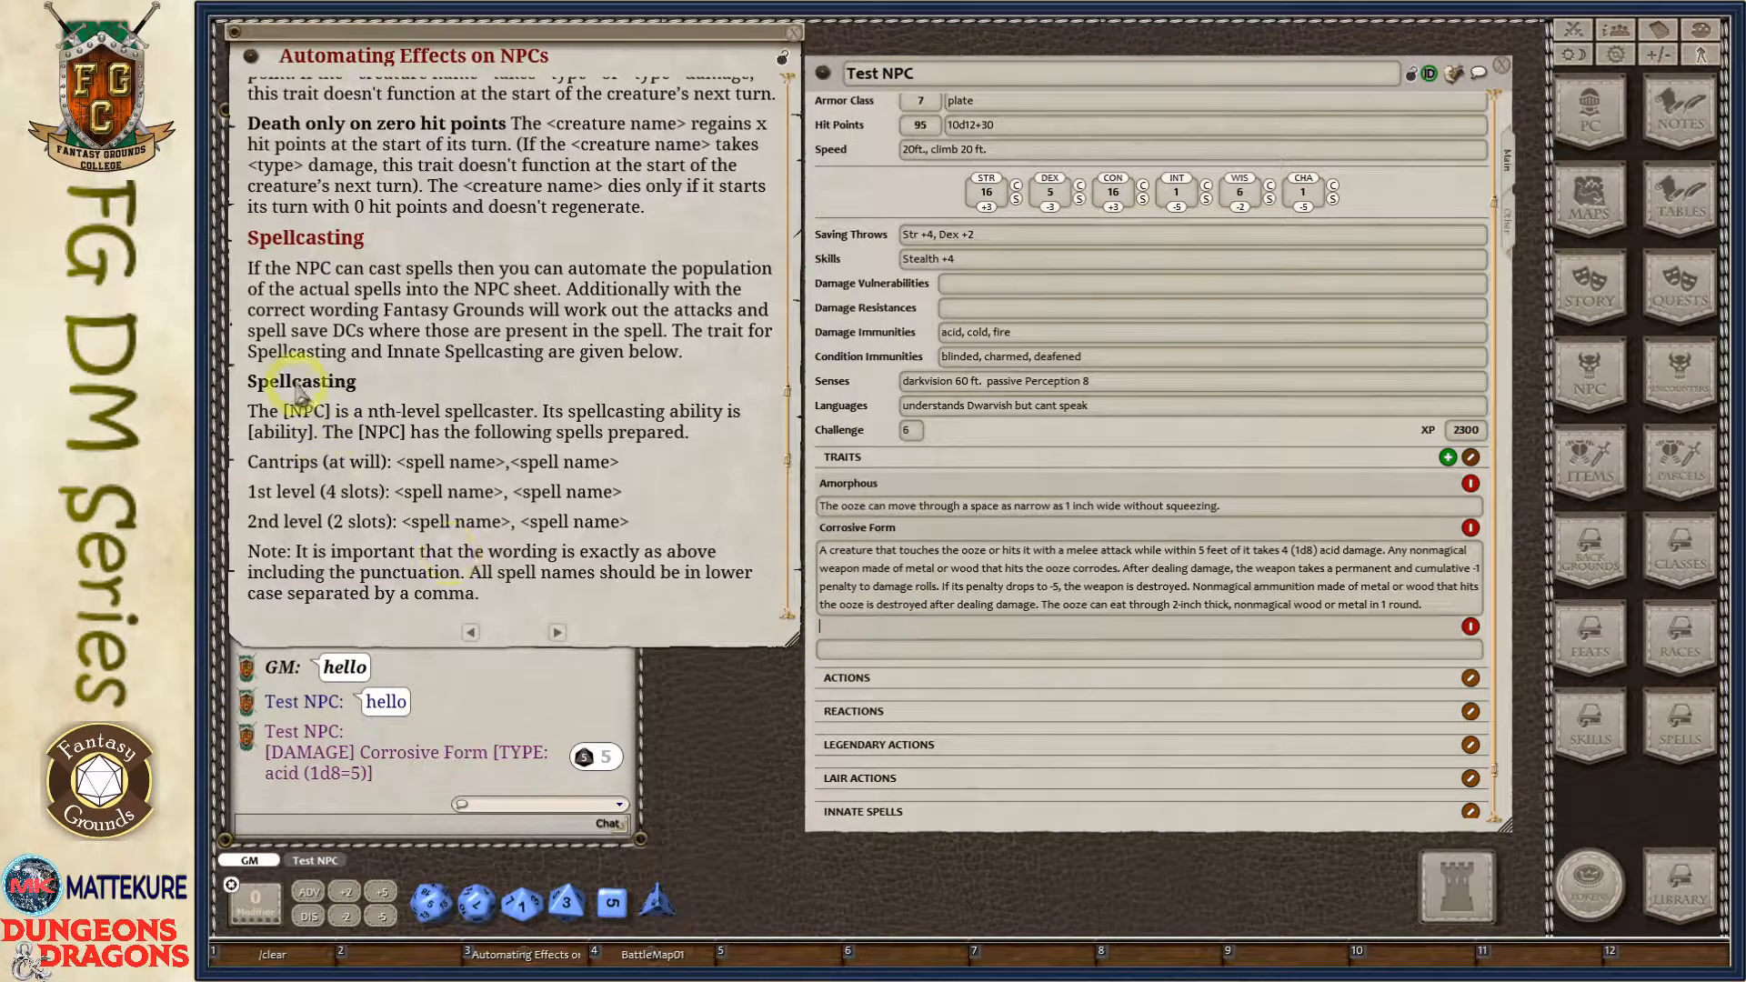
scroll(295, 391, "down", 2)
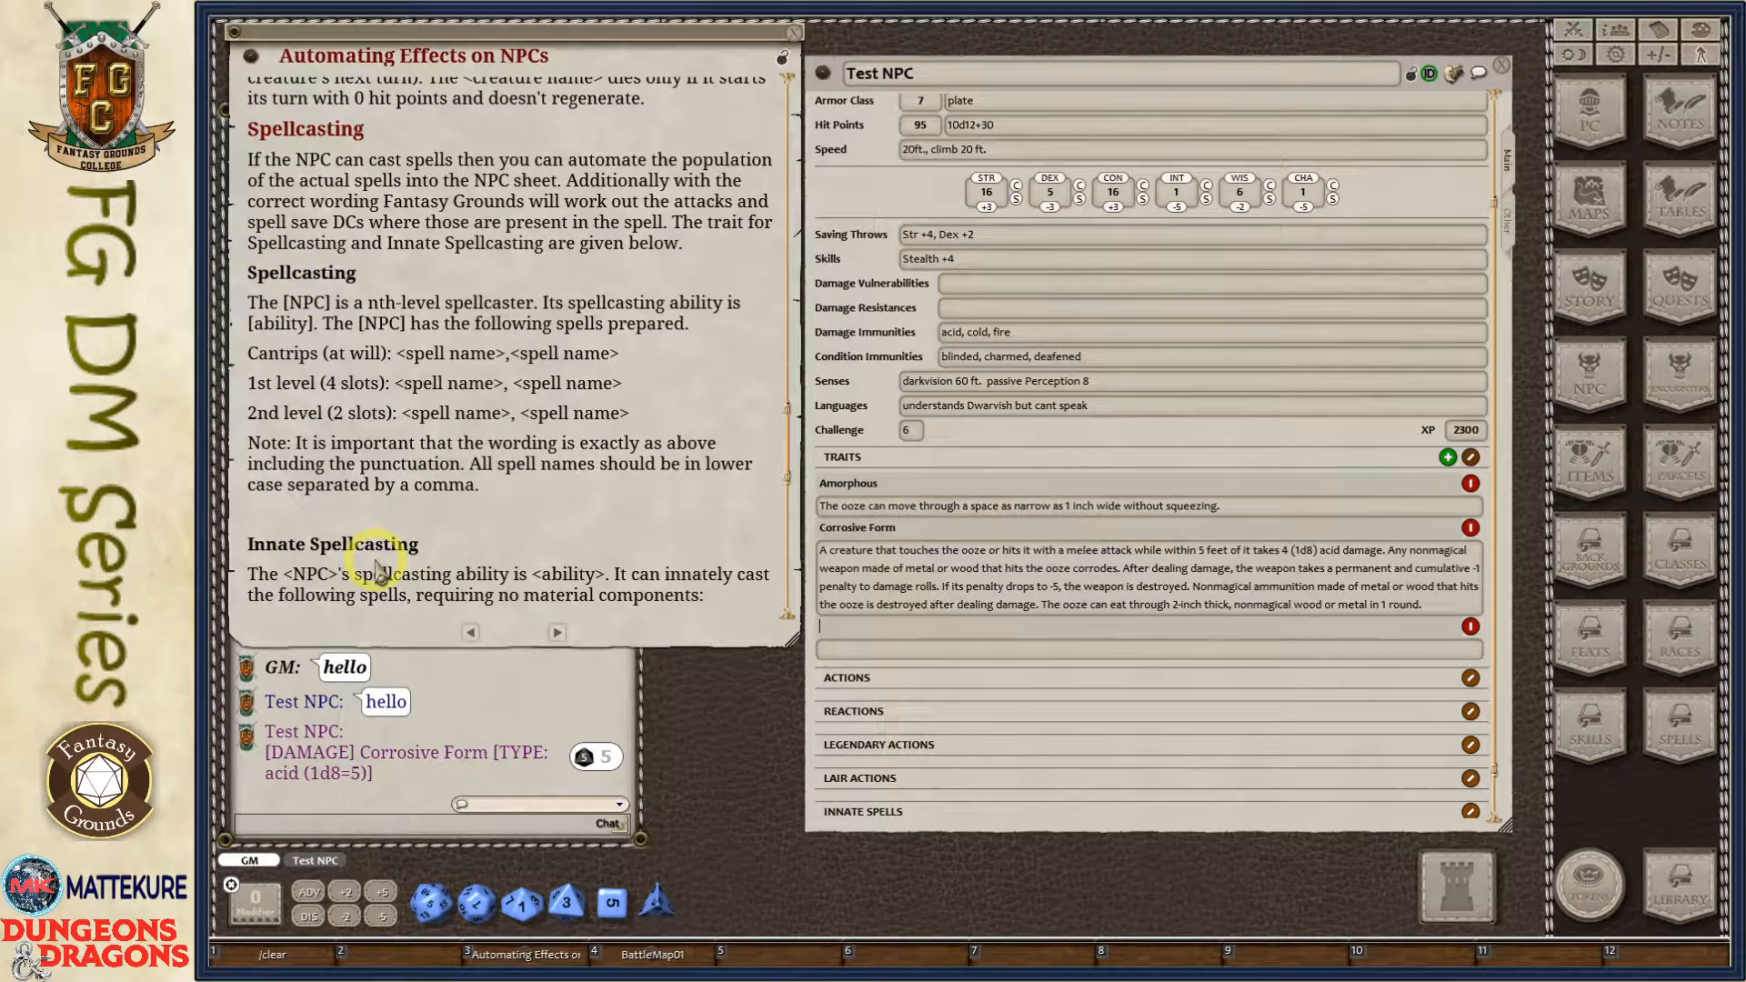
scroll(1118, 798, "down", 2)
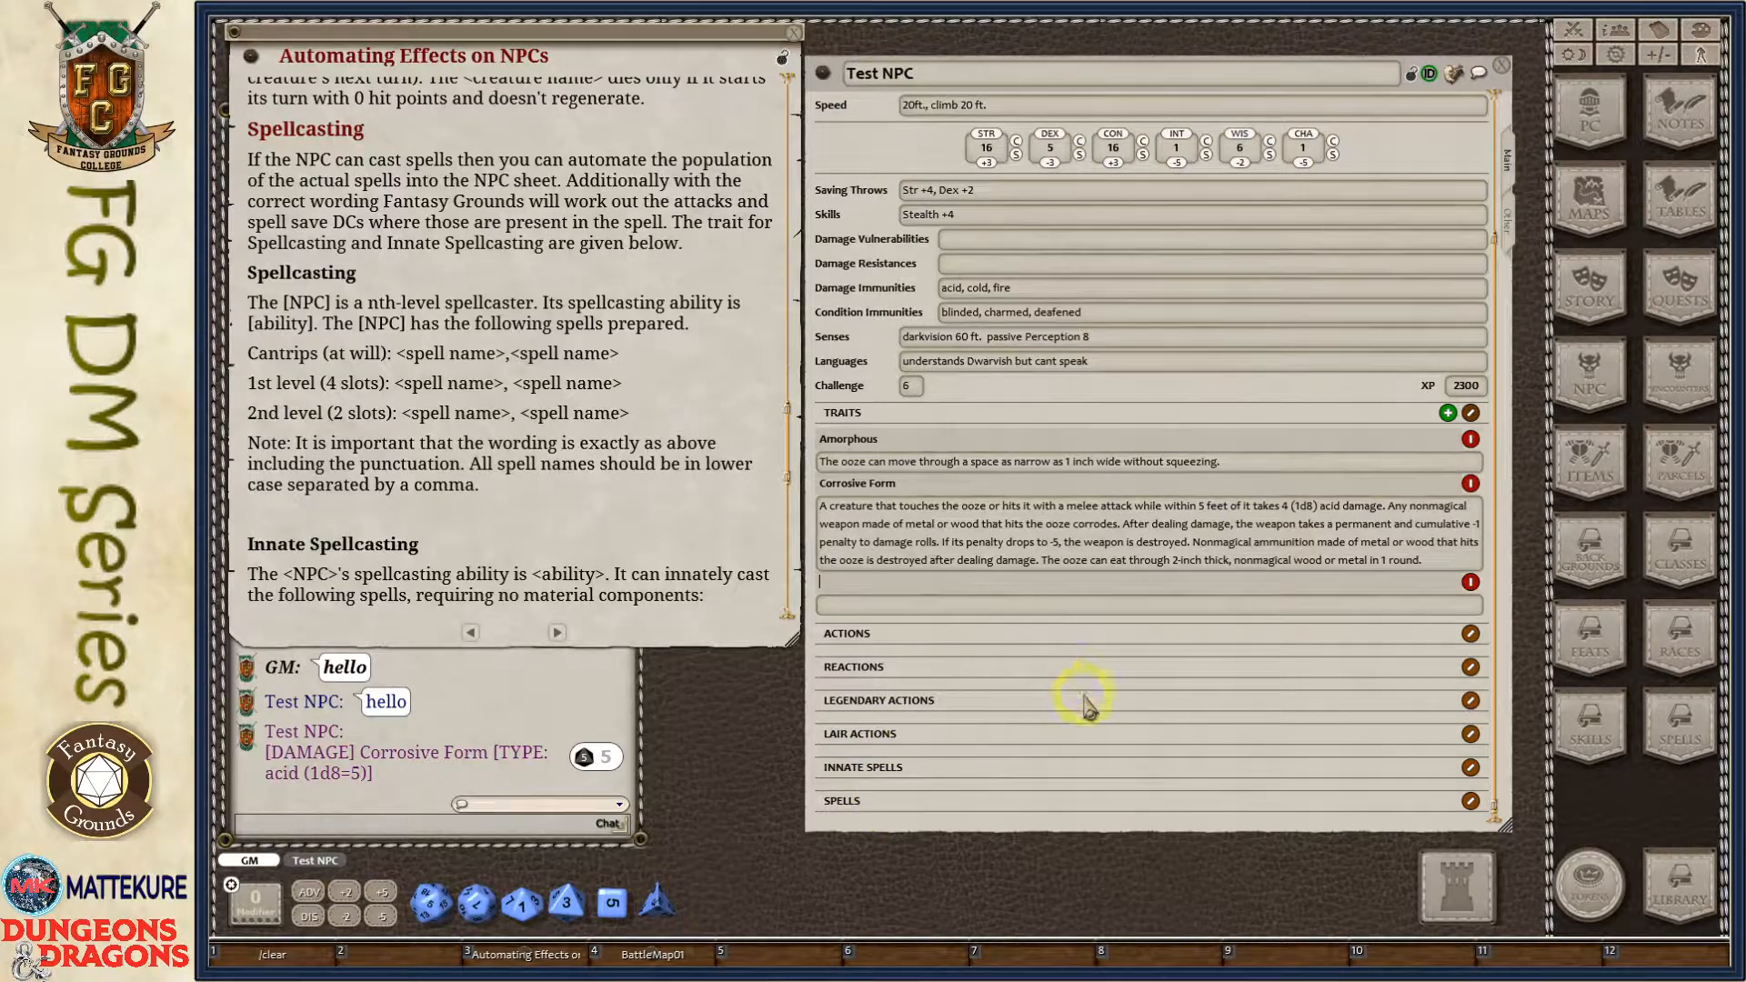
scroll(1089, 710, "up", 1)
left_click(881, 620)
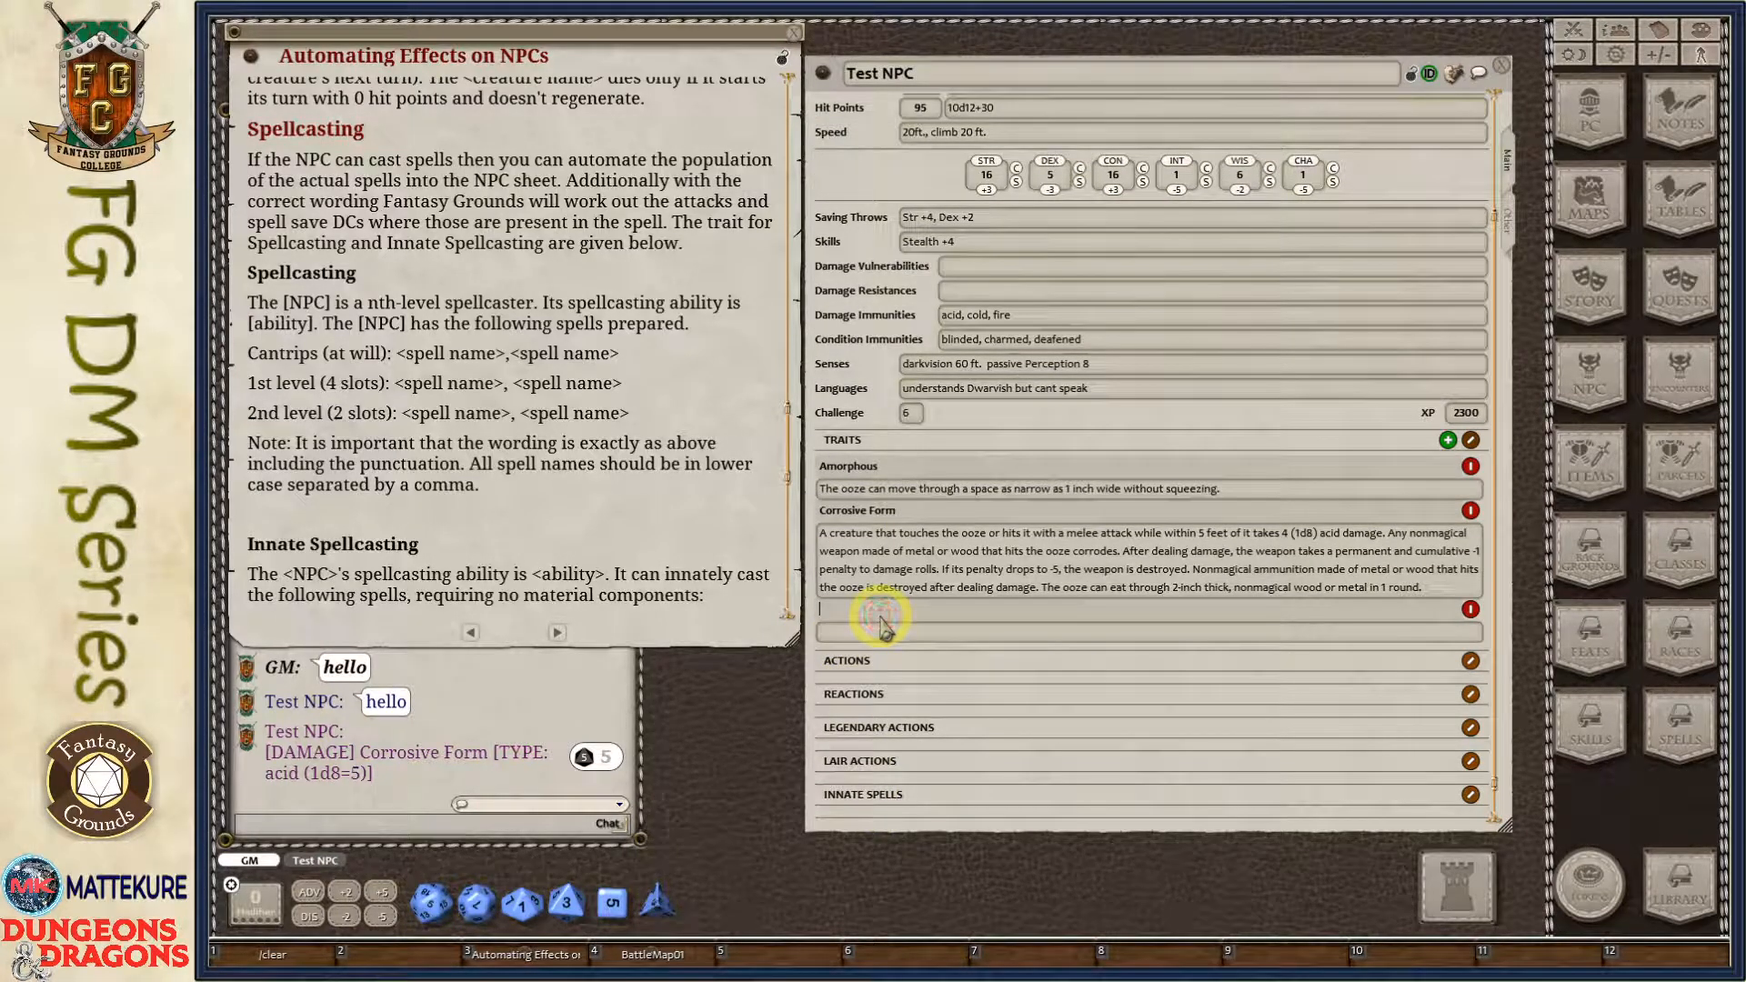
type("Spellcasting")
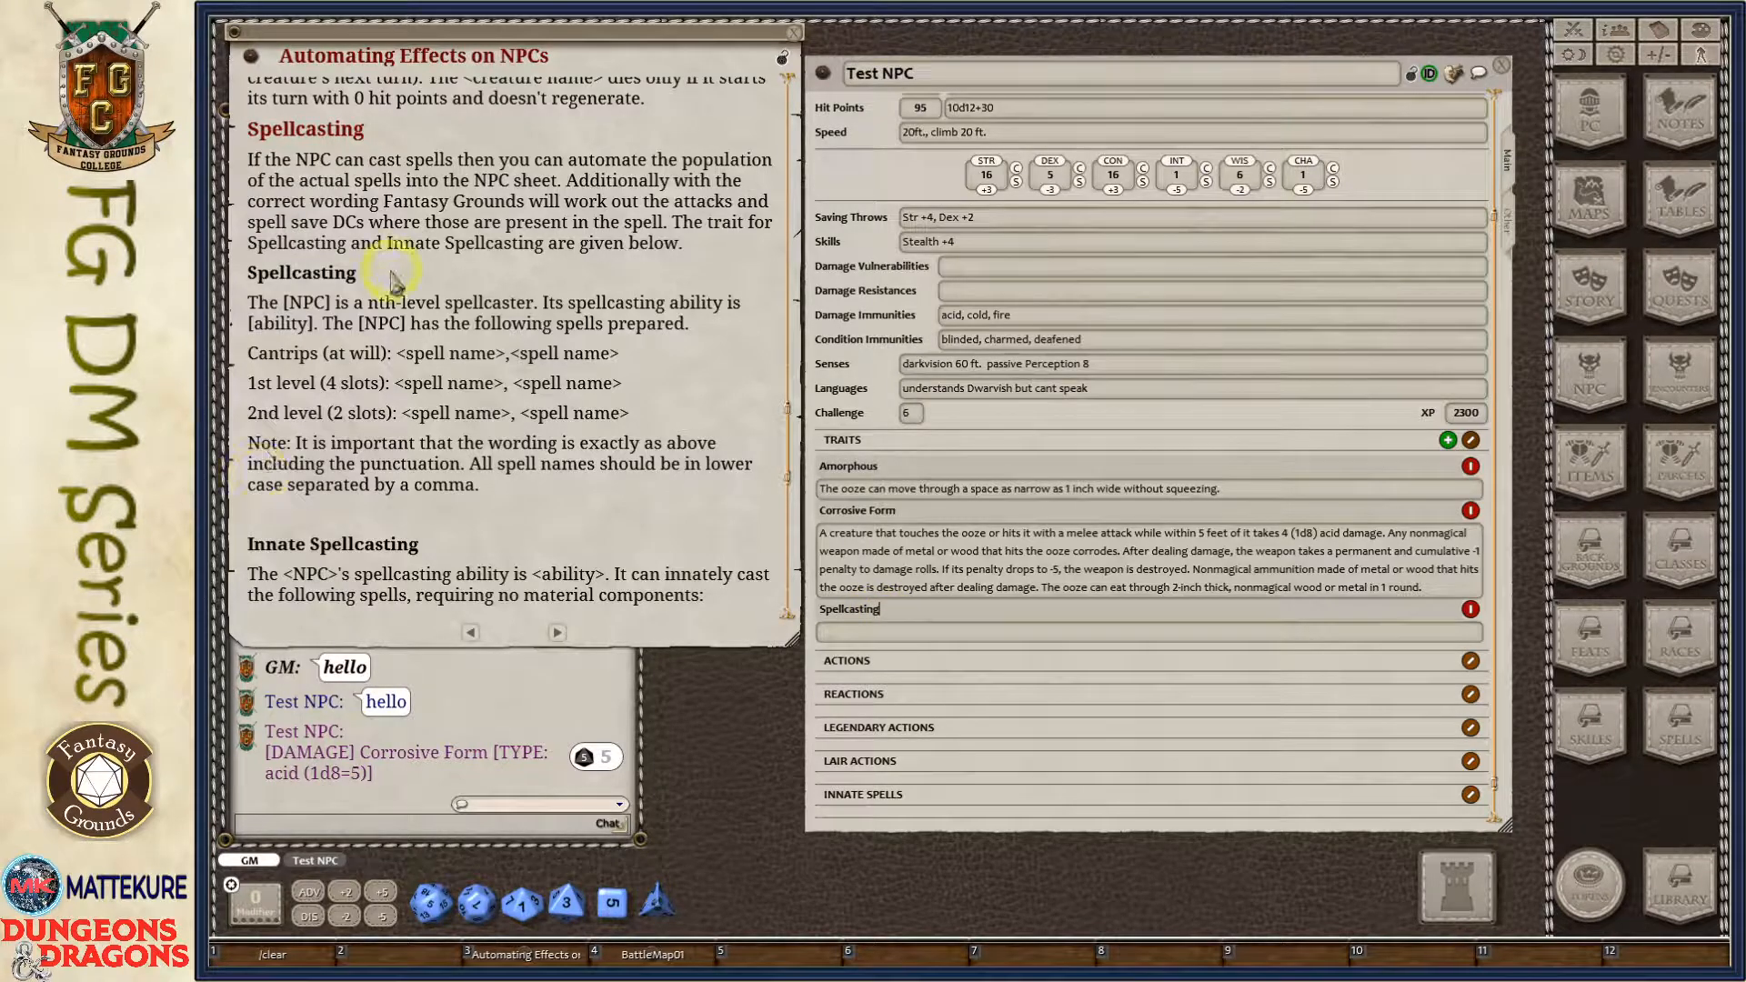
Copy the reference's spellcasting template, from its opening sentence through the 1st level (4 slots) line, into the Spellcasting trait's description.
left_click(516, 413)
scroll(516, 413, "up", 1)
scroll(515, 421, "up", 2)
scroll(526, 413, "down", 2)
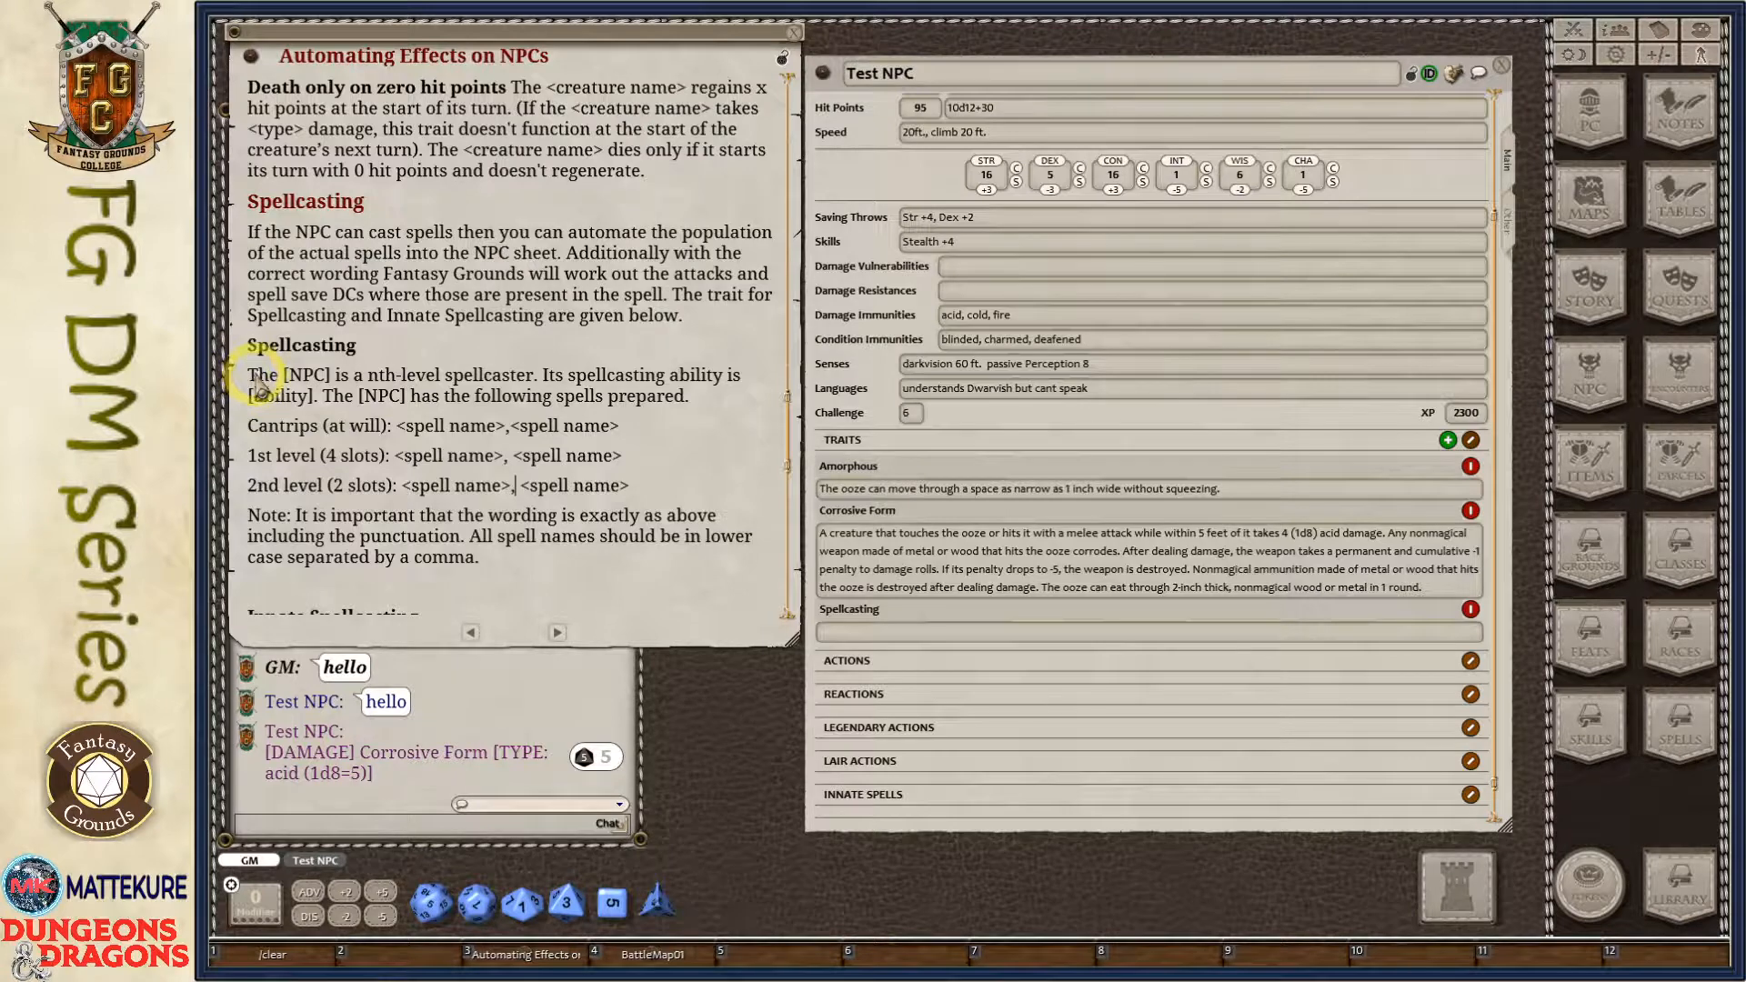
left_click_drag(251, 381, 658, 468)
key("ctrl+c")
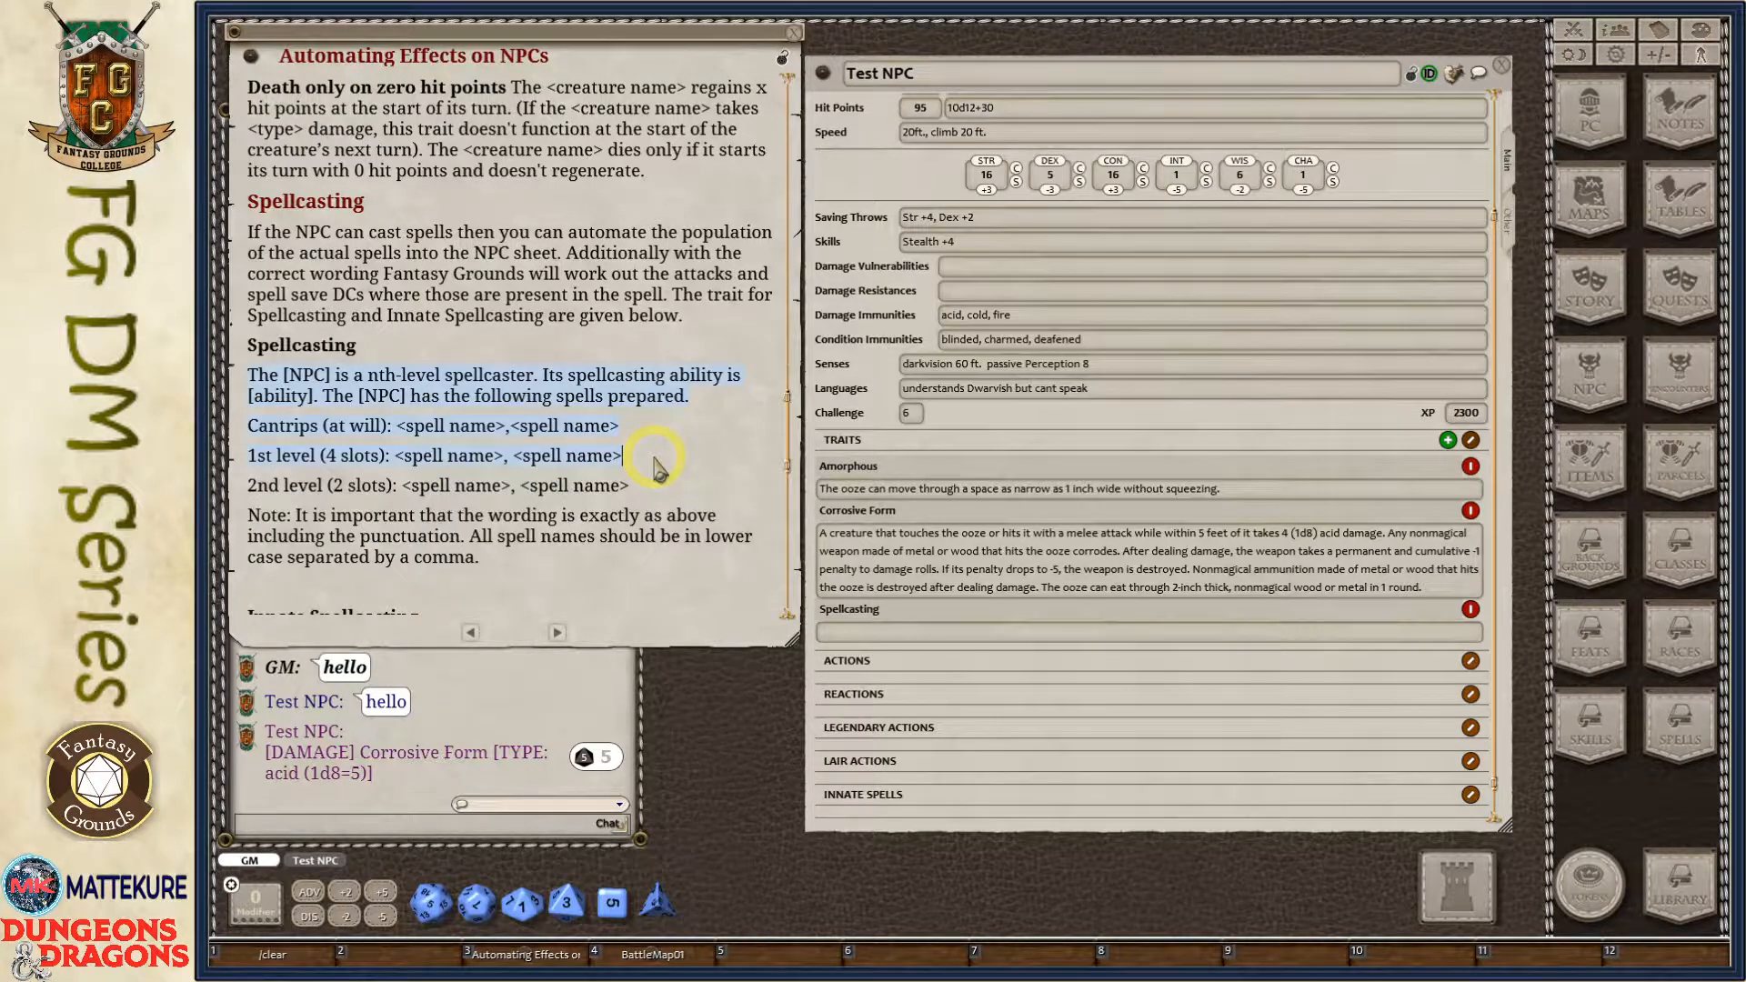
key("ctrl")
left_click(900, 633)
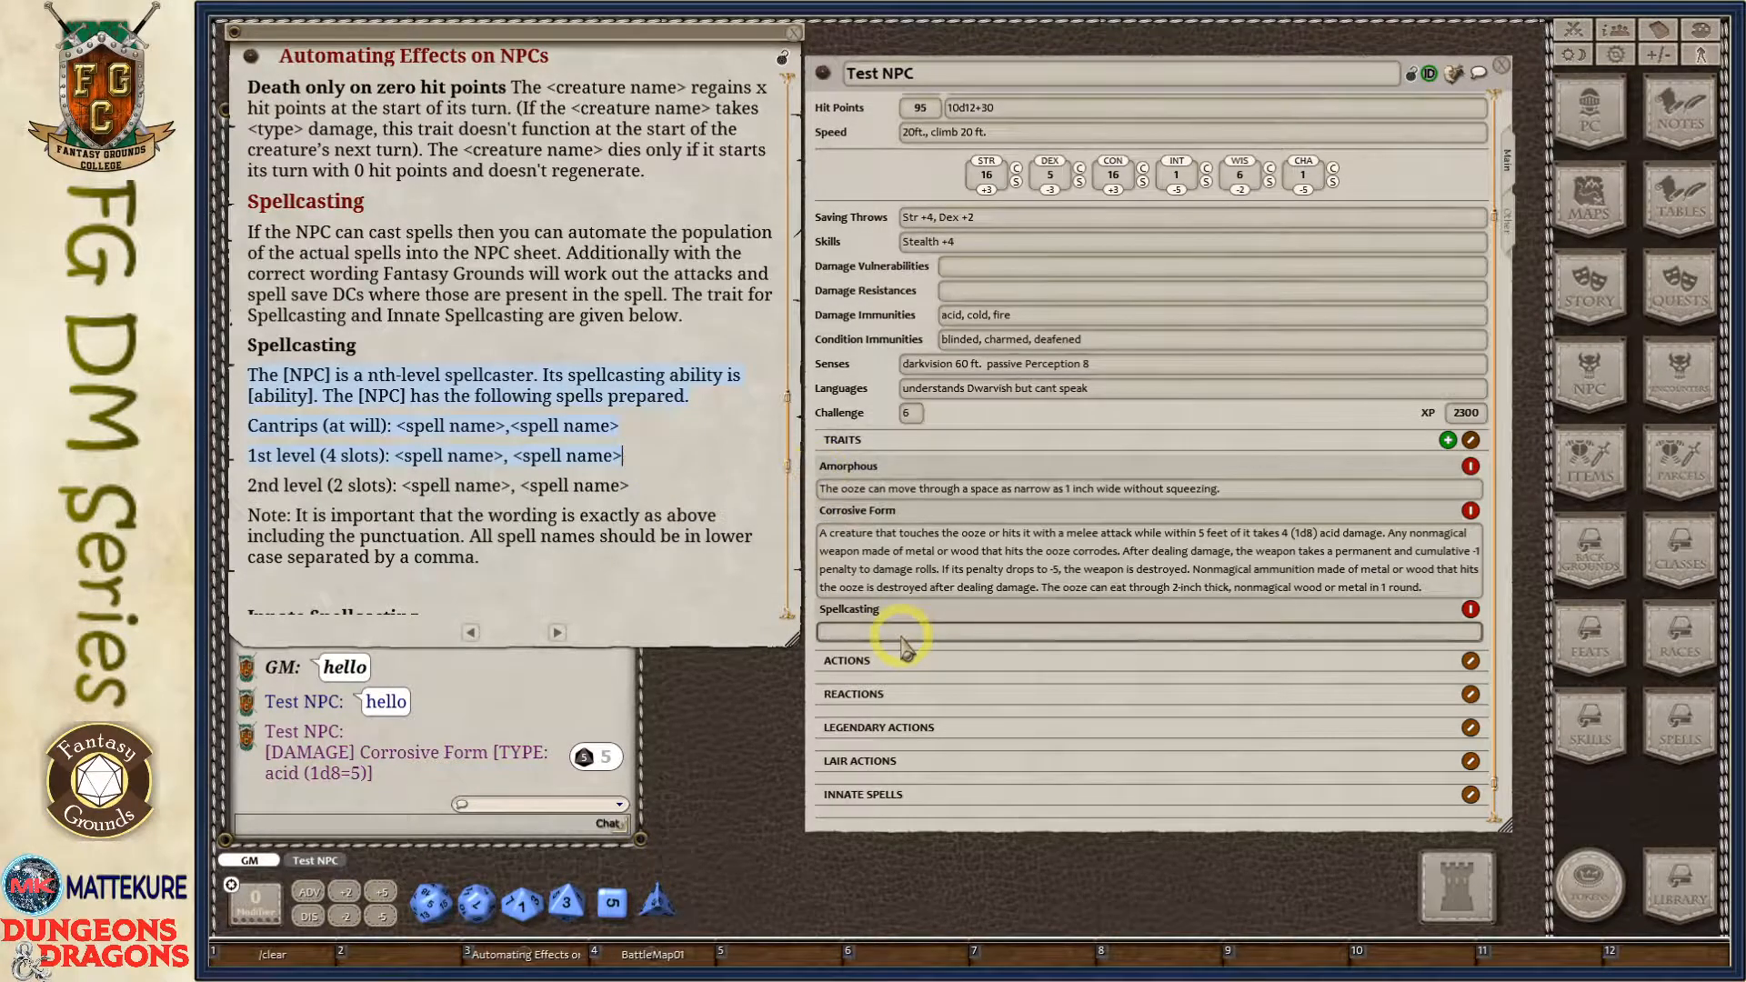
key("ctrl+v")
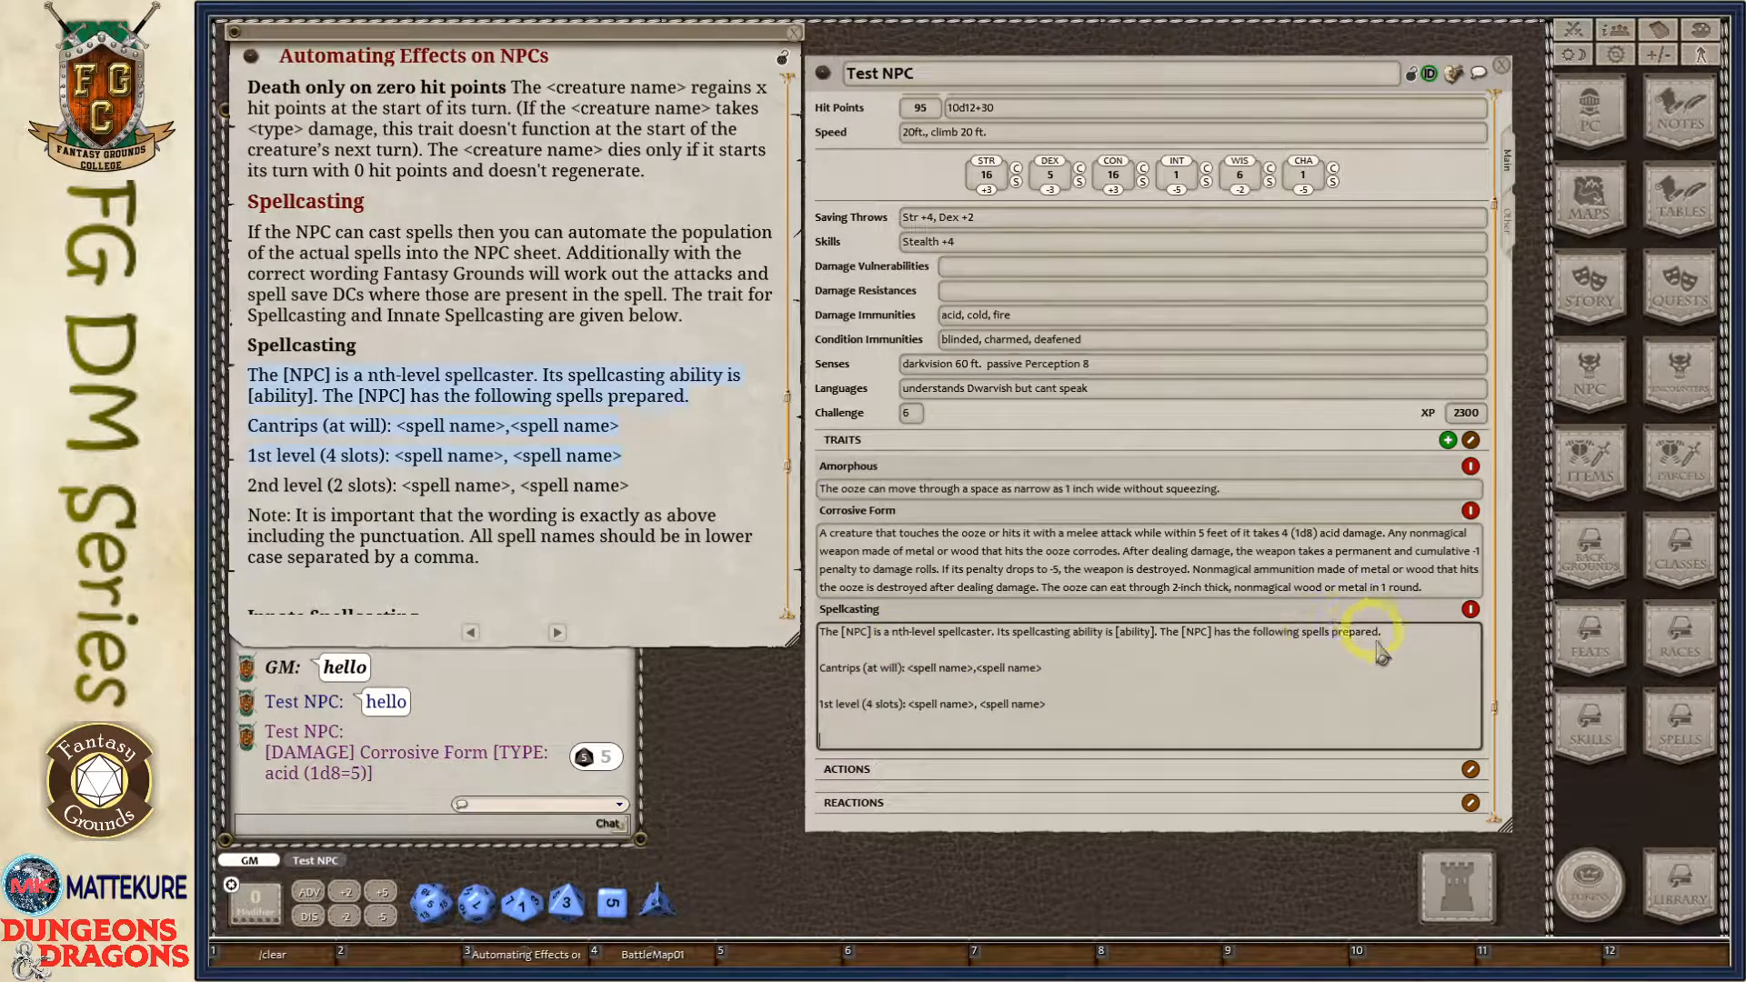
Remove the blank lines between the opening sentence, cantrips line and 1st level line of the Spellcasting trait.
left_click(1387, 635)
key("Delete")
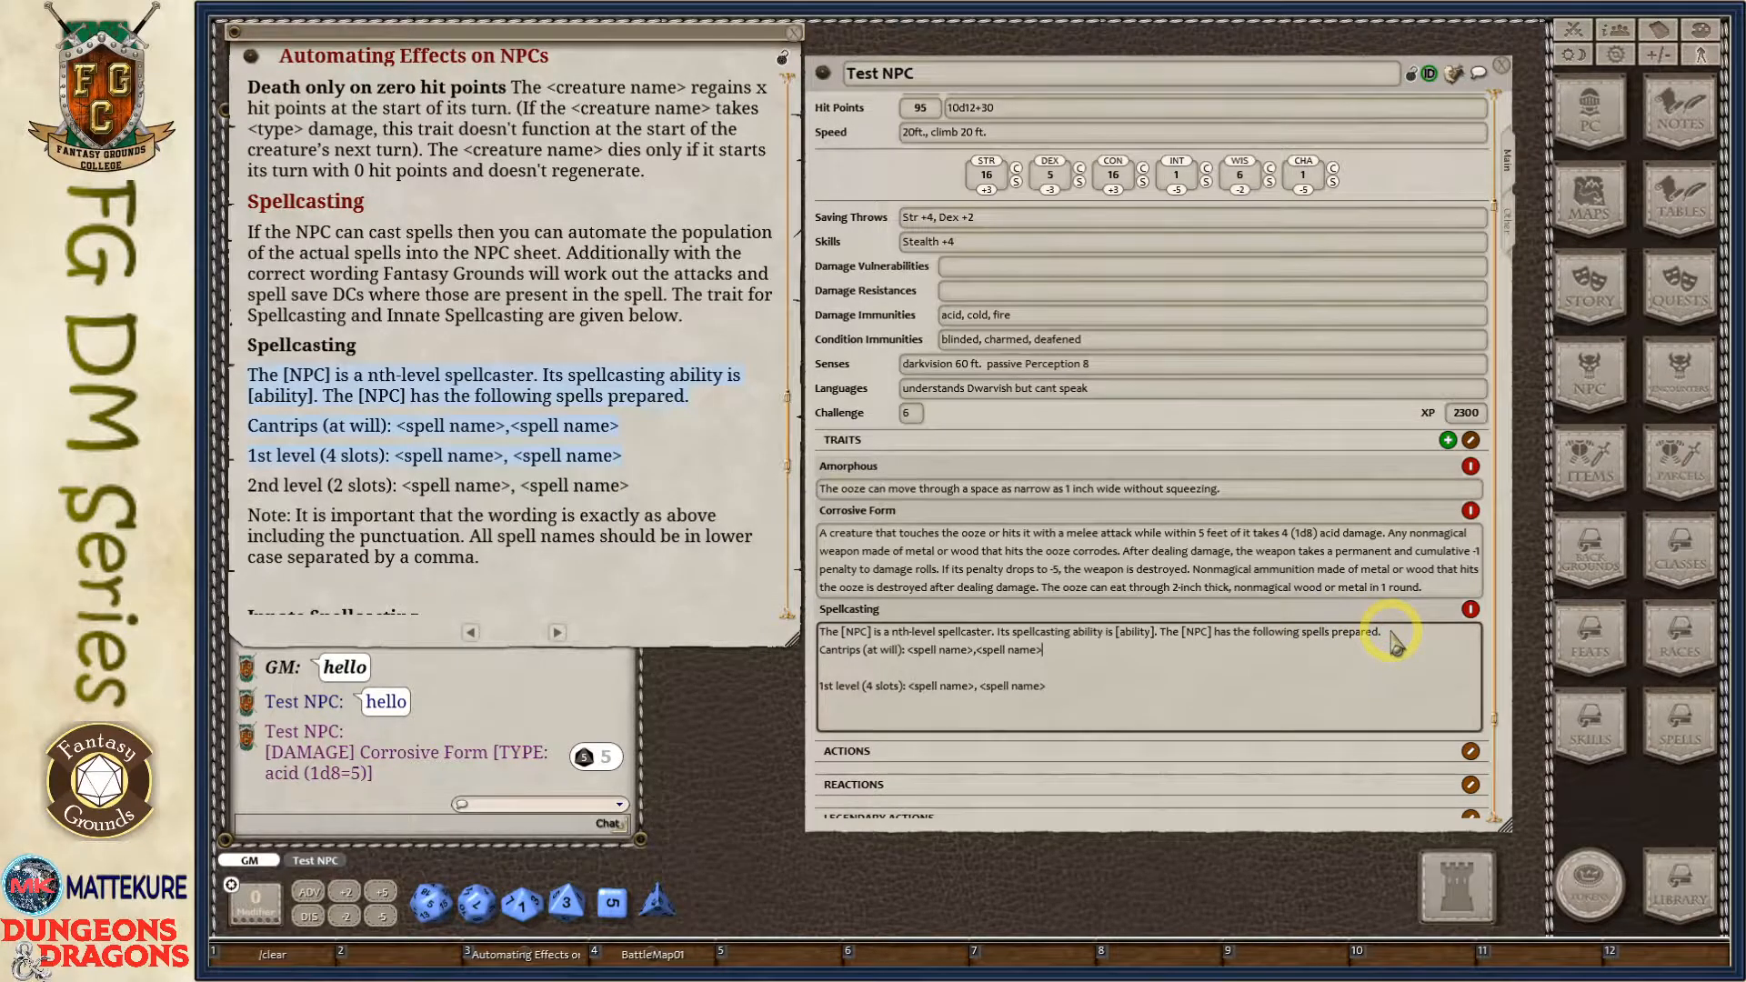
key("Delete")
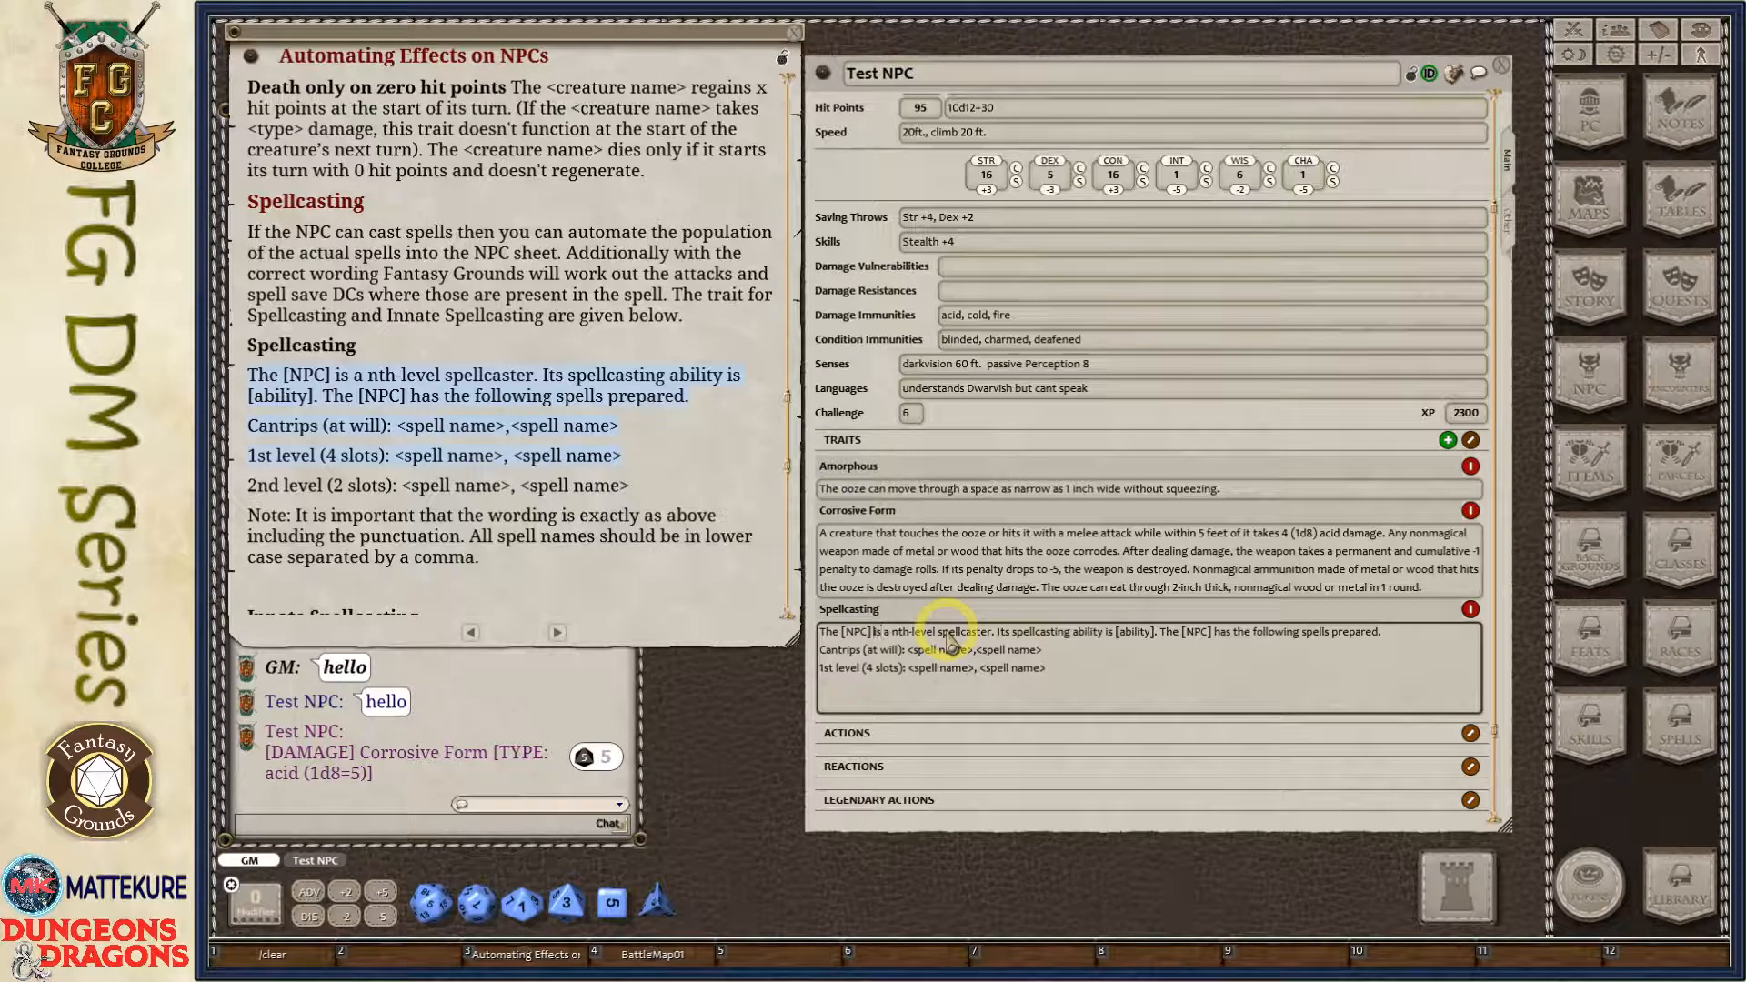
Fill in the Spellcasting introduction with testnpc for both NPC placeholders, 3 for the caster level and Charisma as the ability.
key("shift")
type("testnpc")
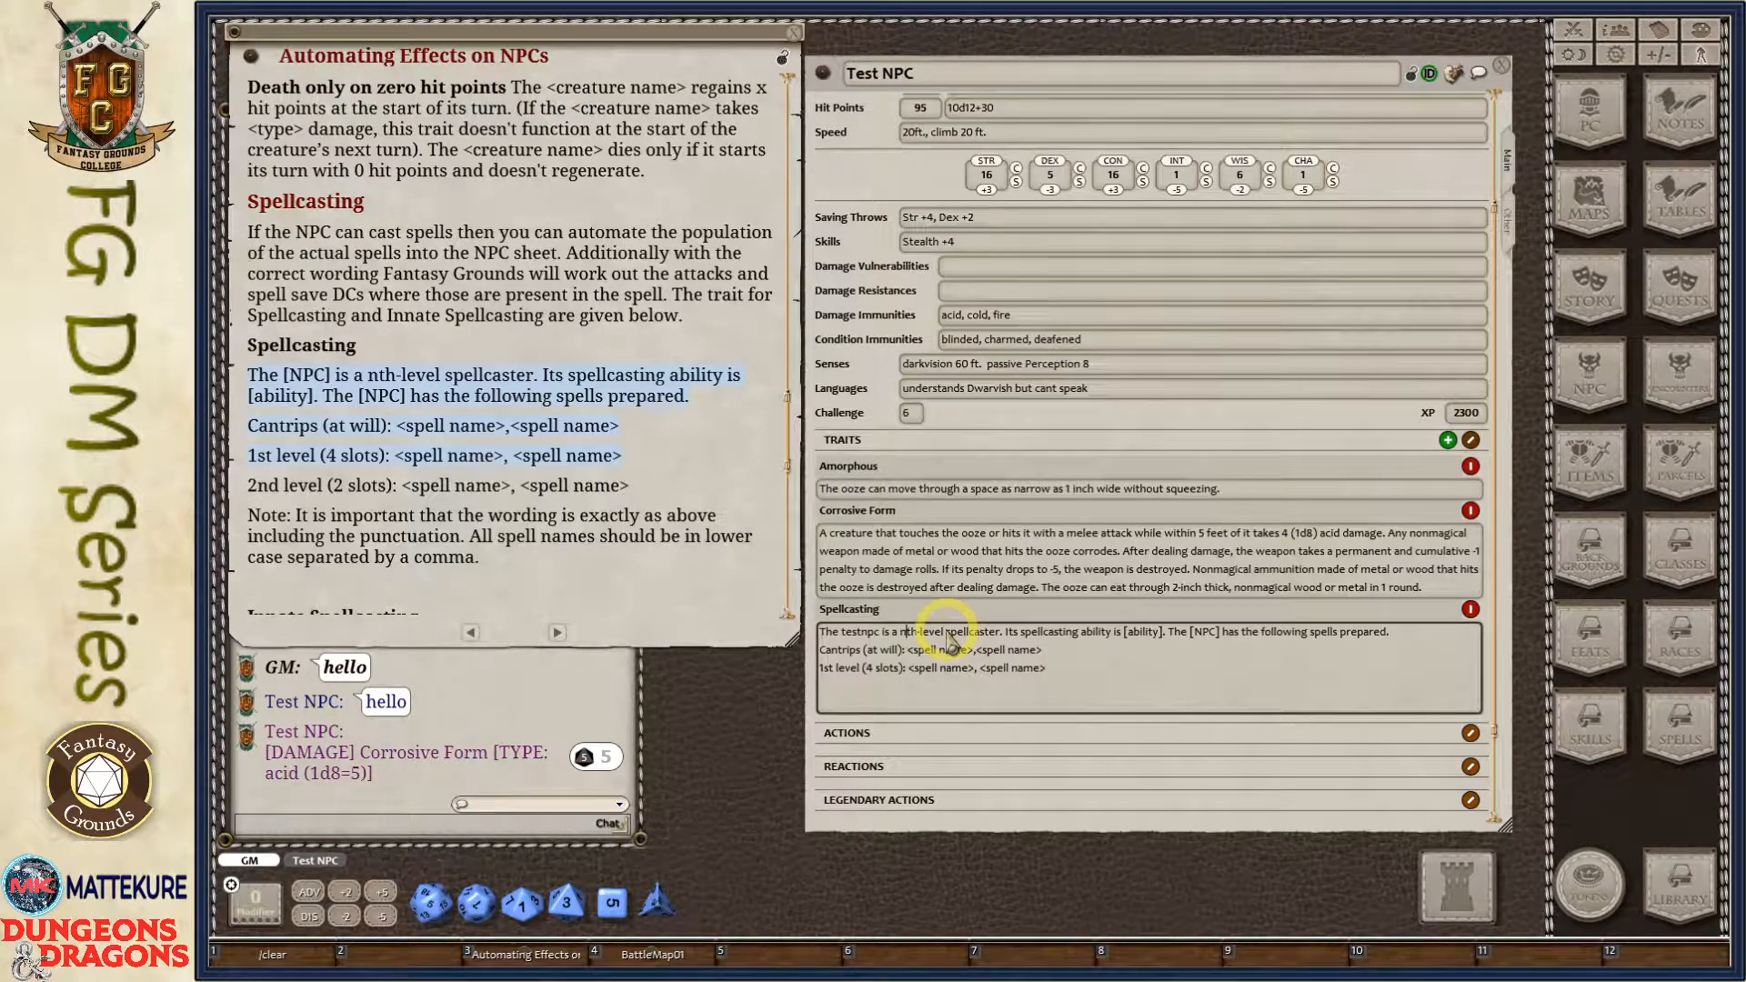
key("BackSpace")
type("3")
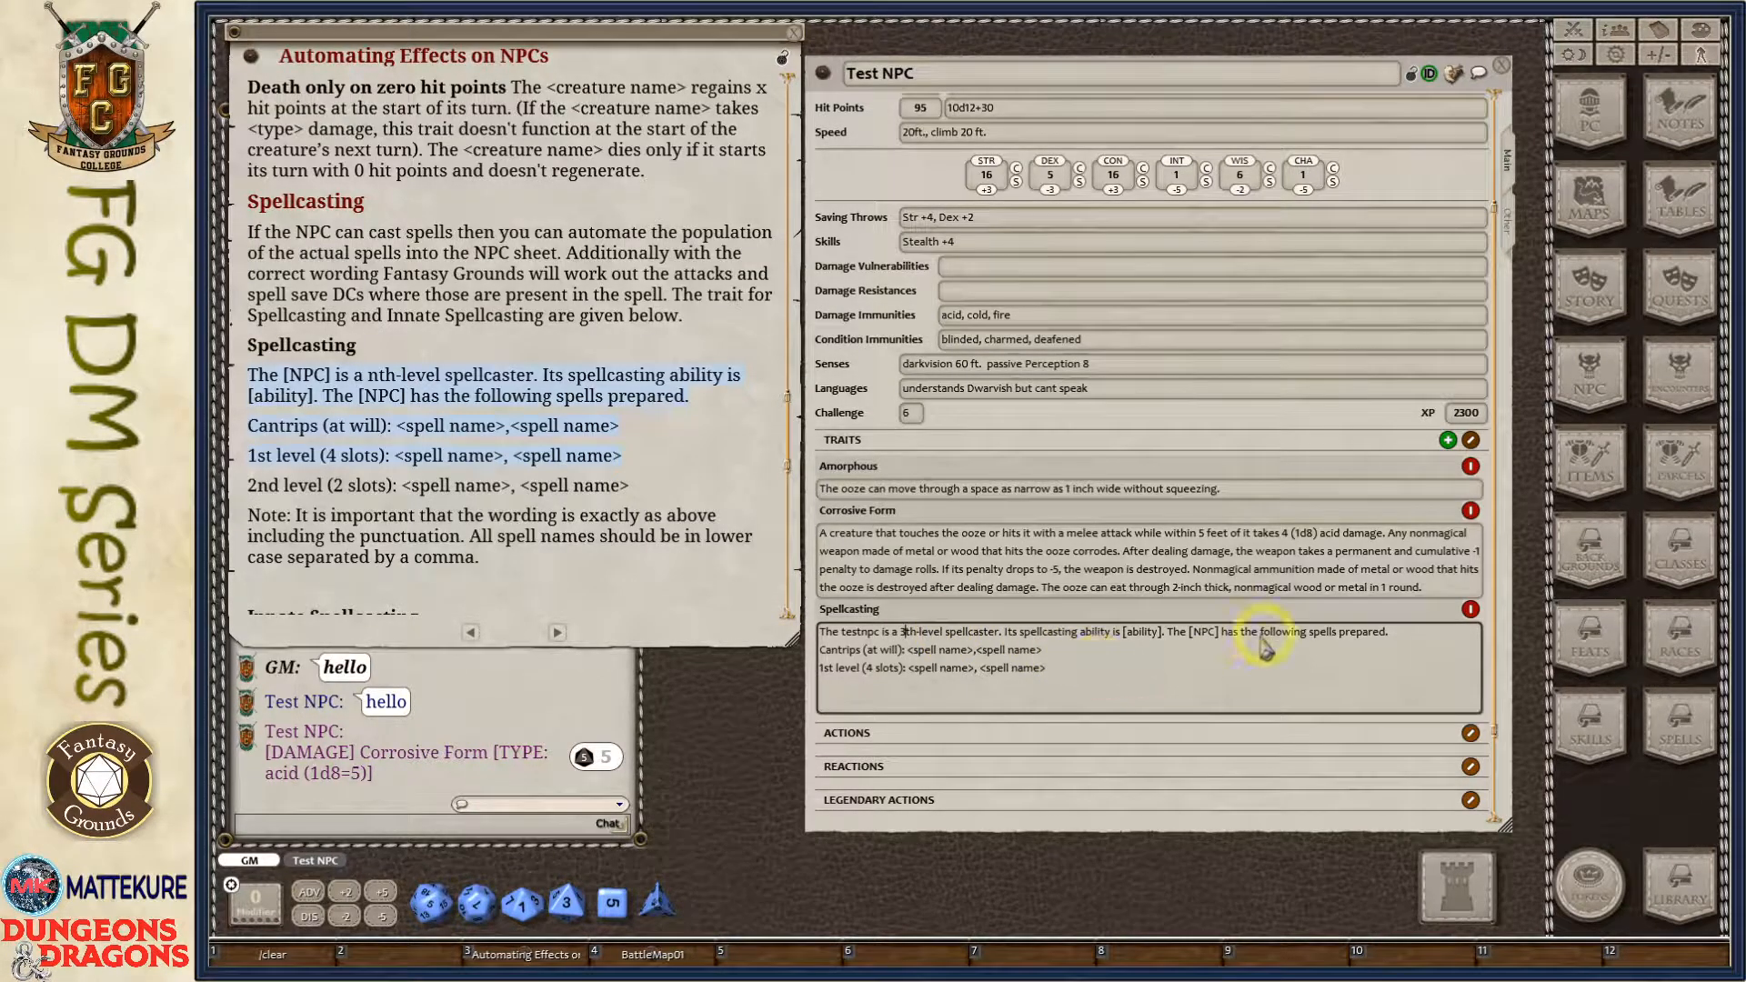
left_click(1212, 651)
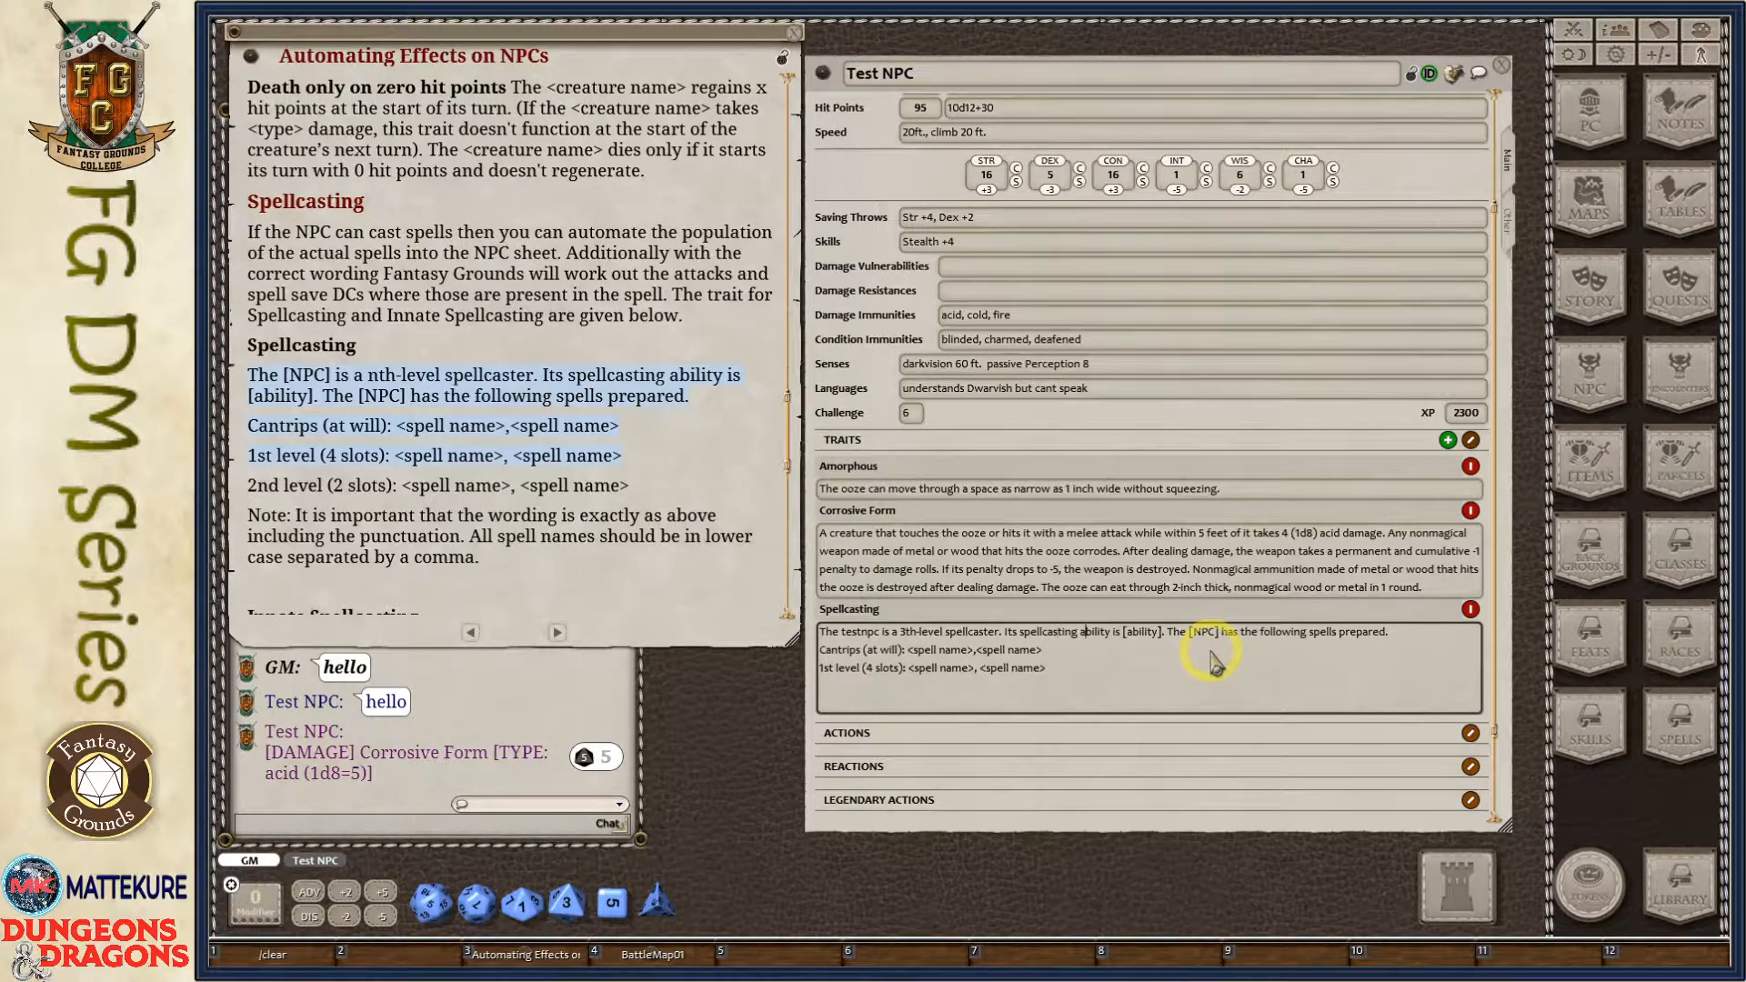
key("shift+Right")
type("Charisma")
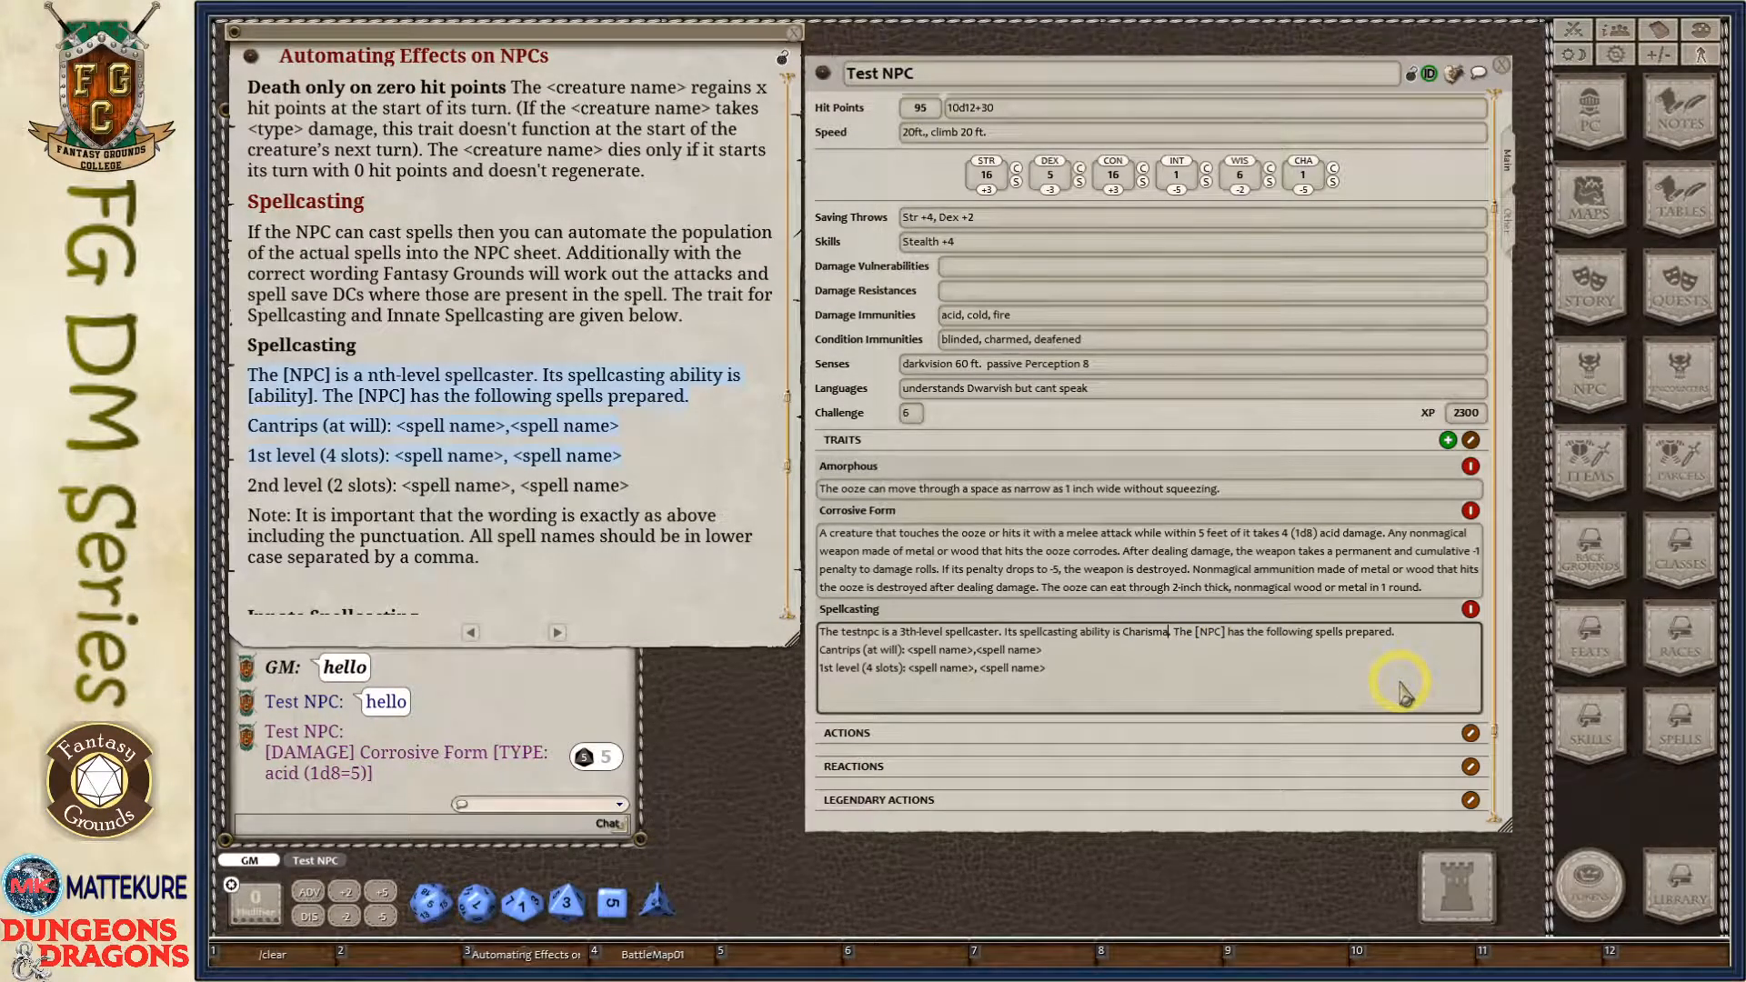
key("shift+Right")
type("testnpc")
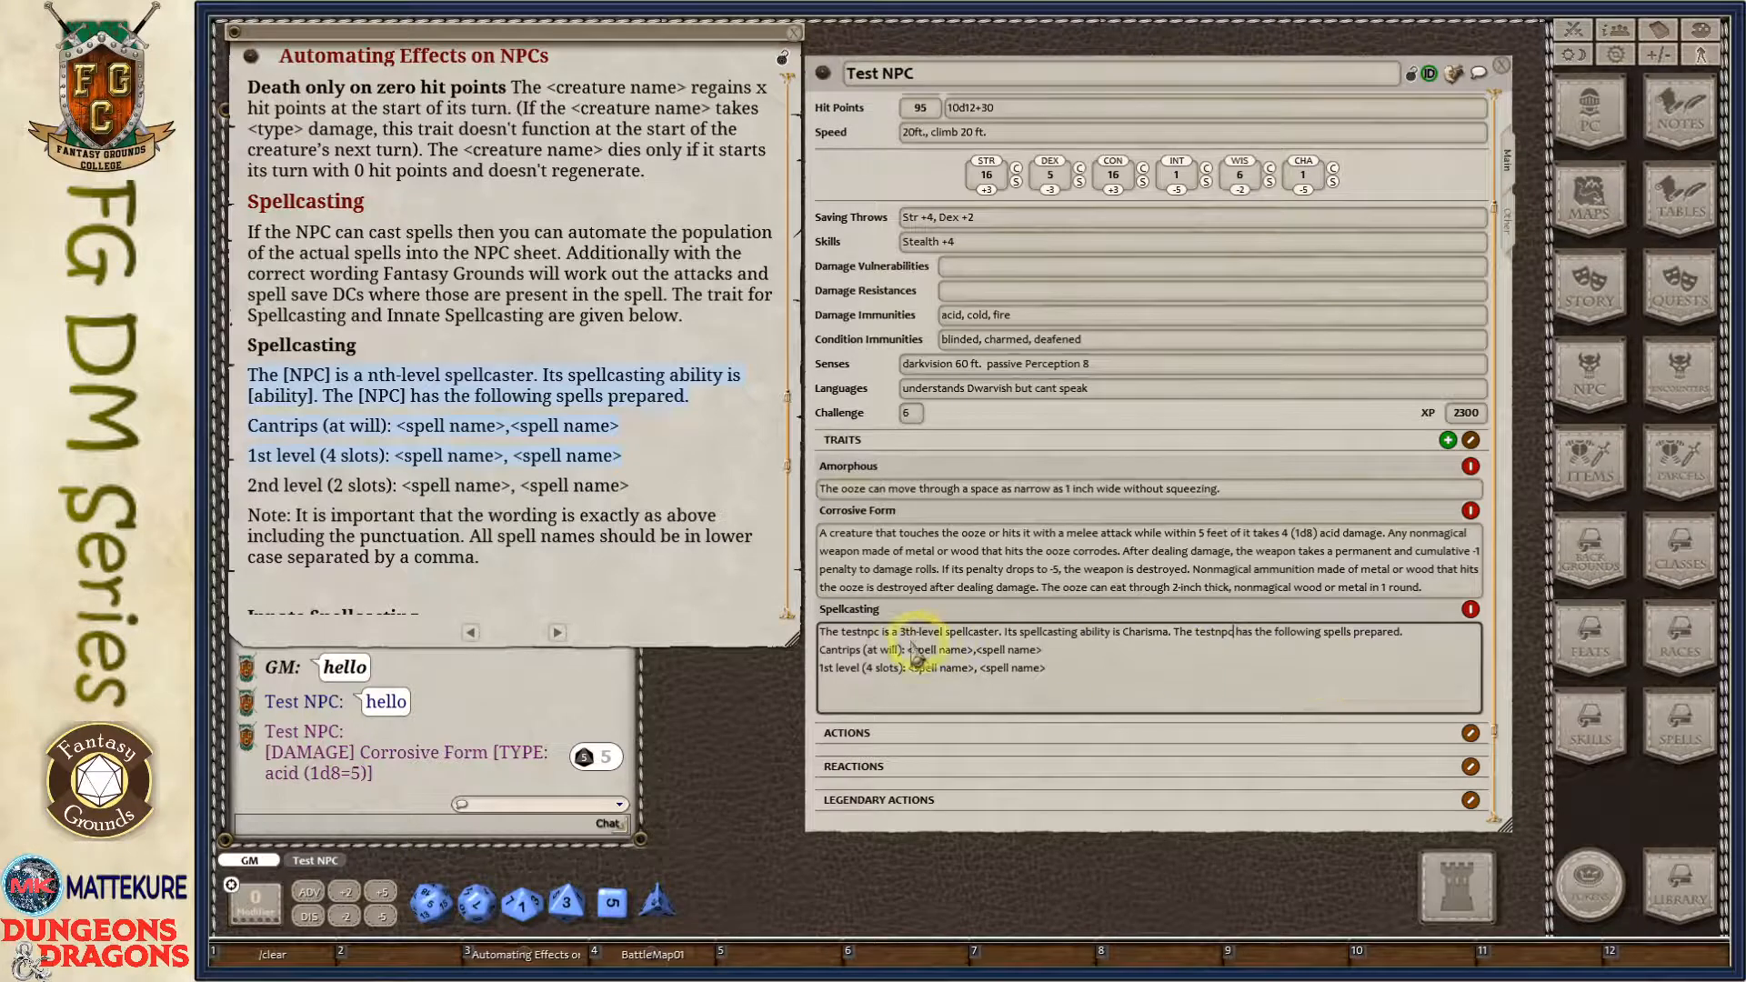
Remove the trailing blank lines after the 1st level (4 slots) line of the Spellcasting trait.
left_click(1076, 673)
key("Delete")
key("Delete")
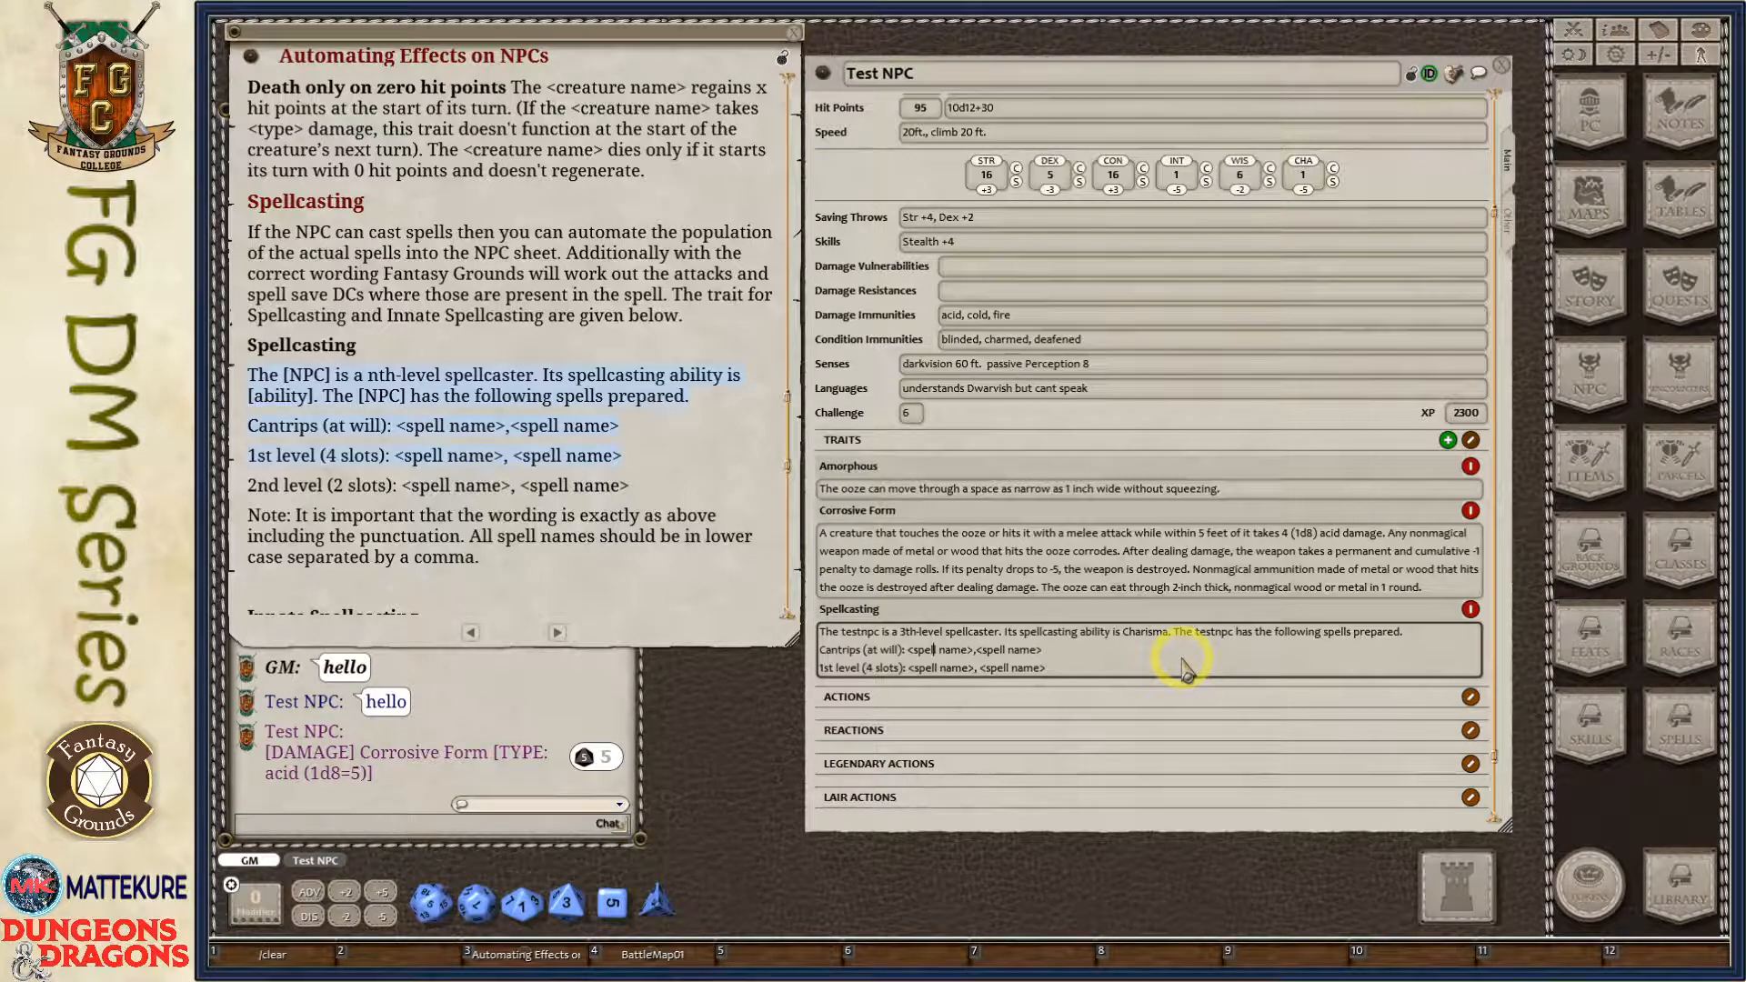
Open the spells list, place it over the reference window and filter it to level 0.
key("shift")
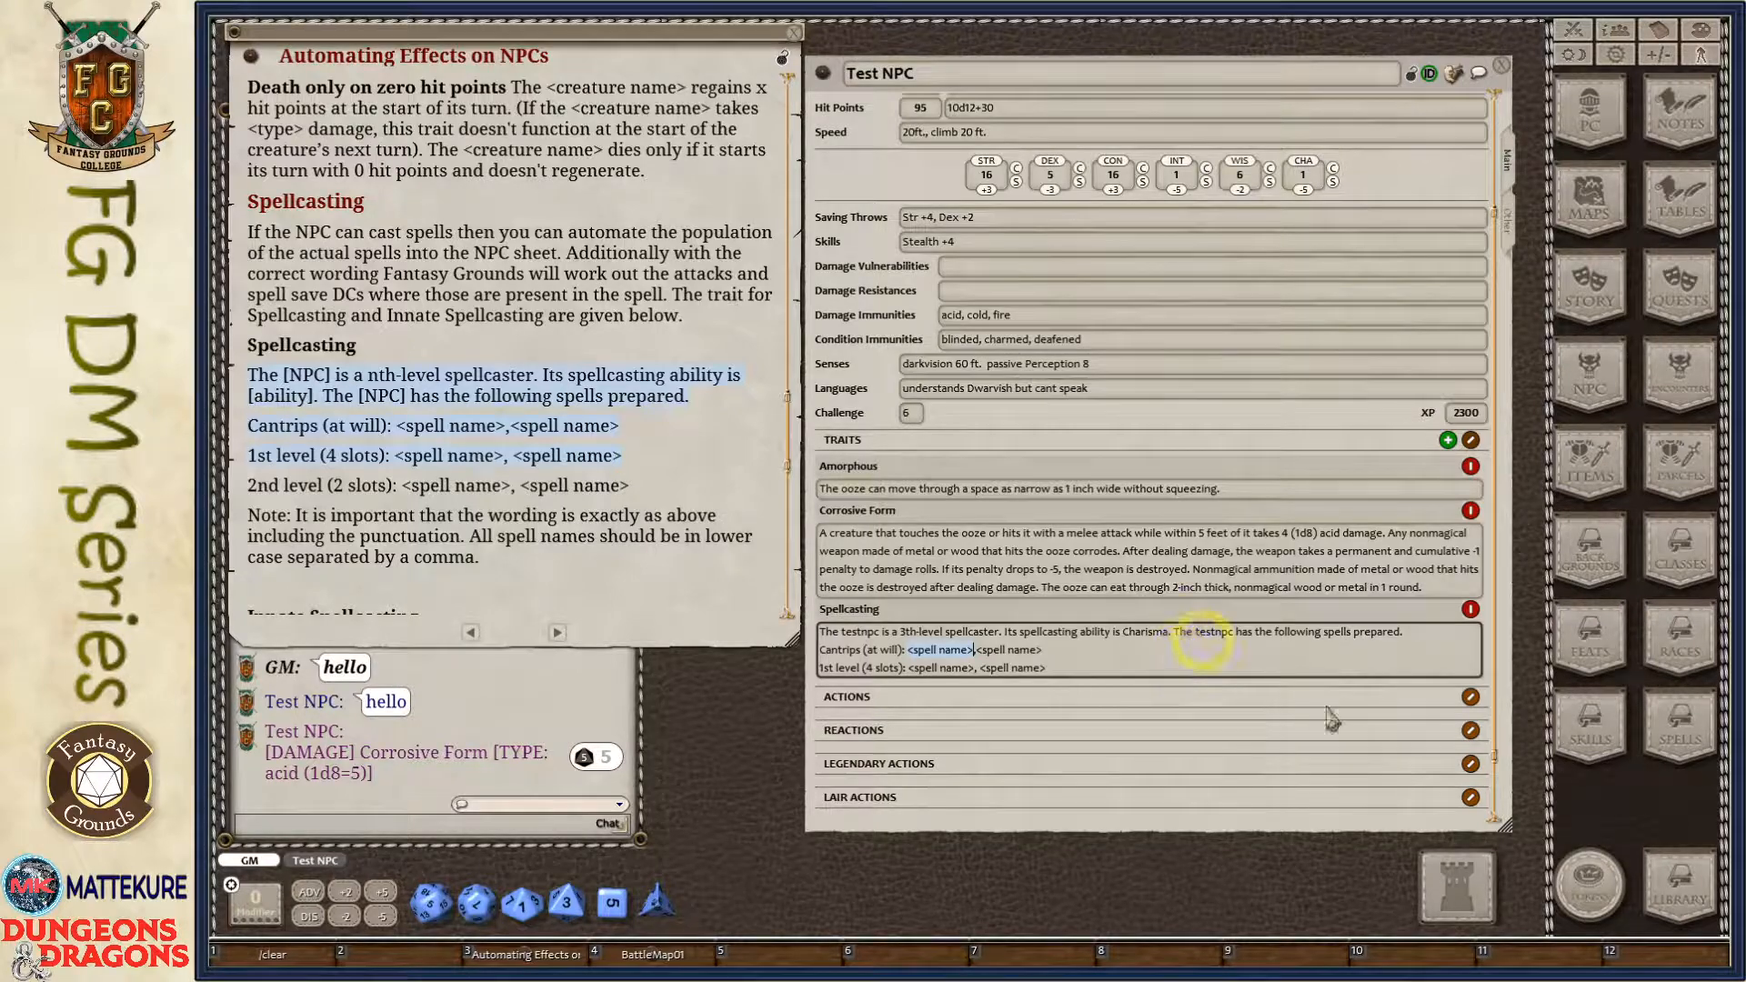
left_click(1677, 723)
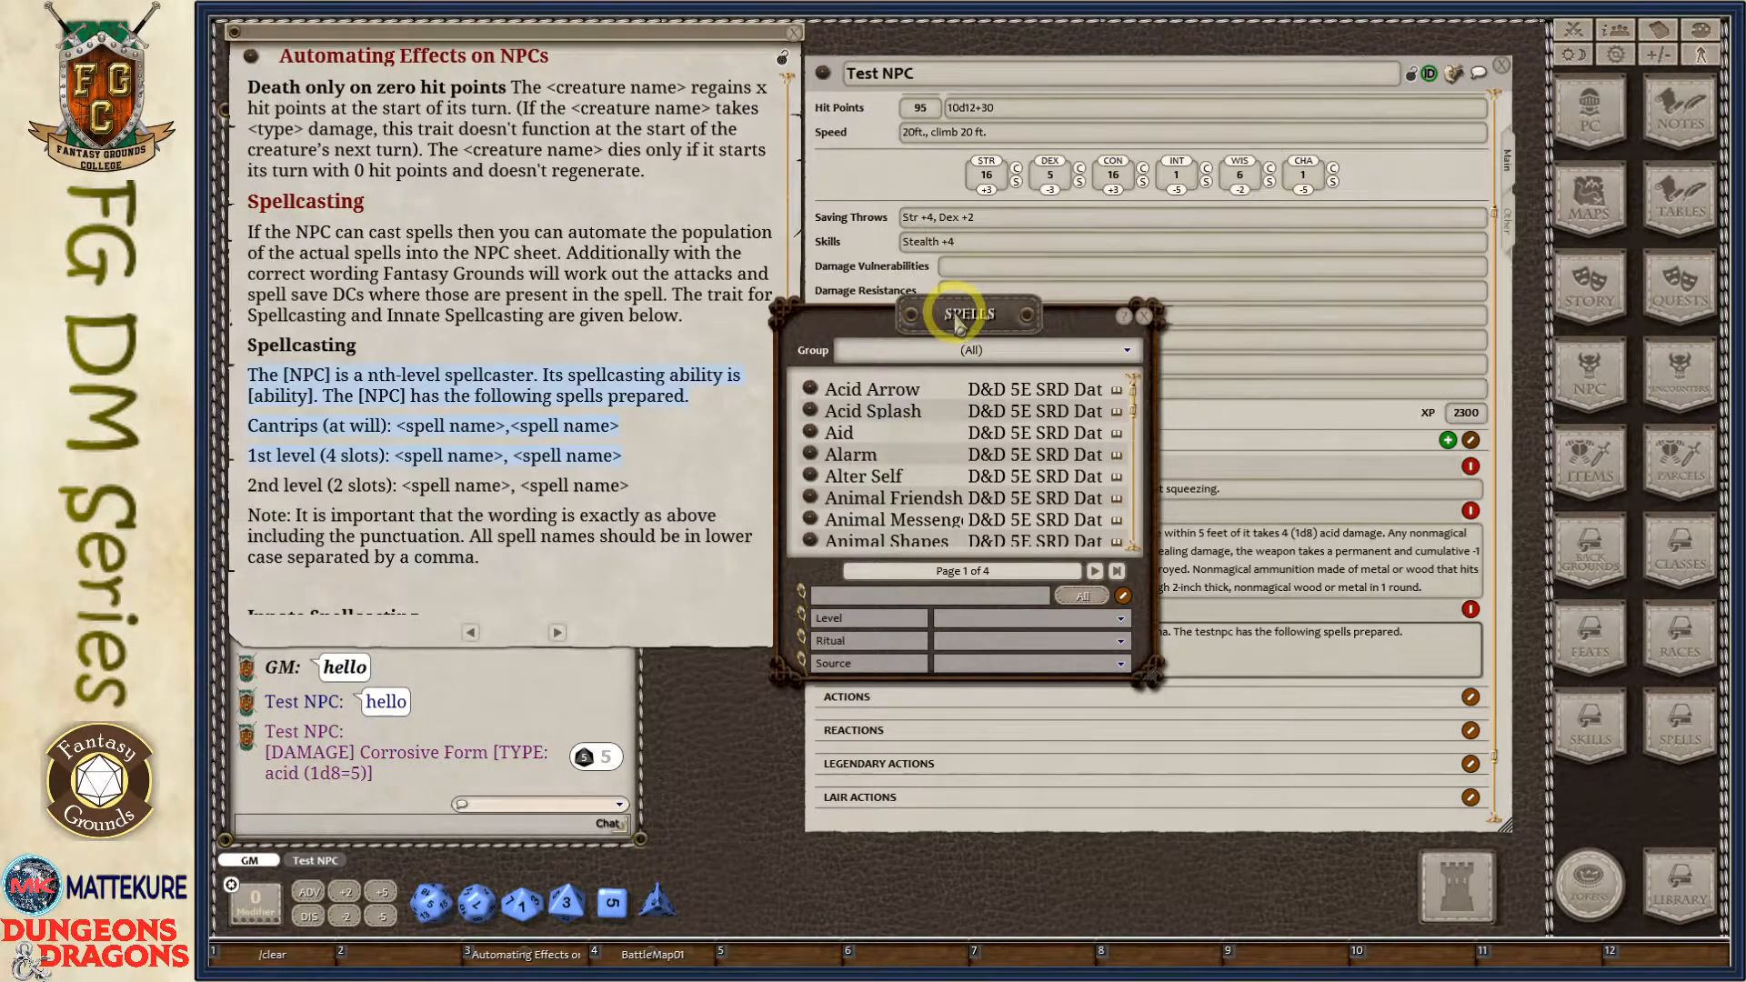
left_click_drag(955, 312, 474, 165)
left_click(488, 477)
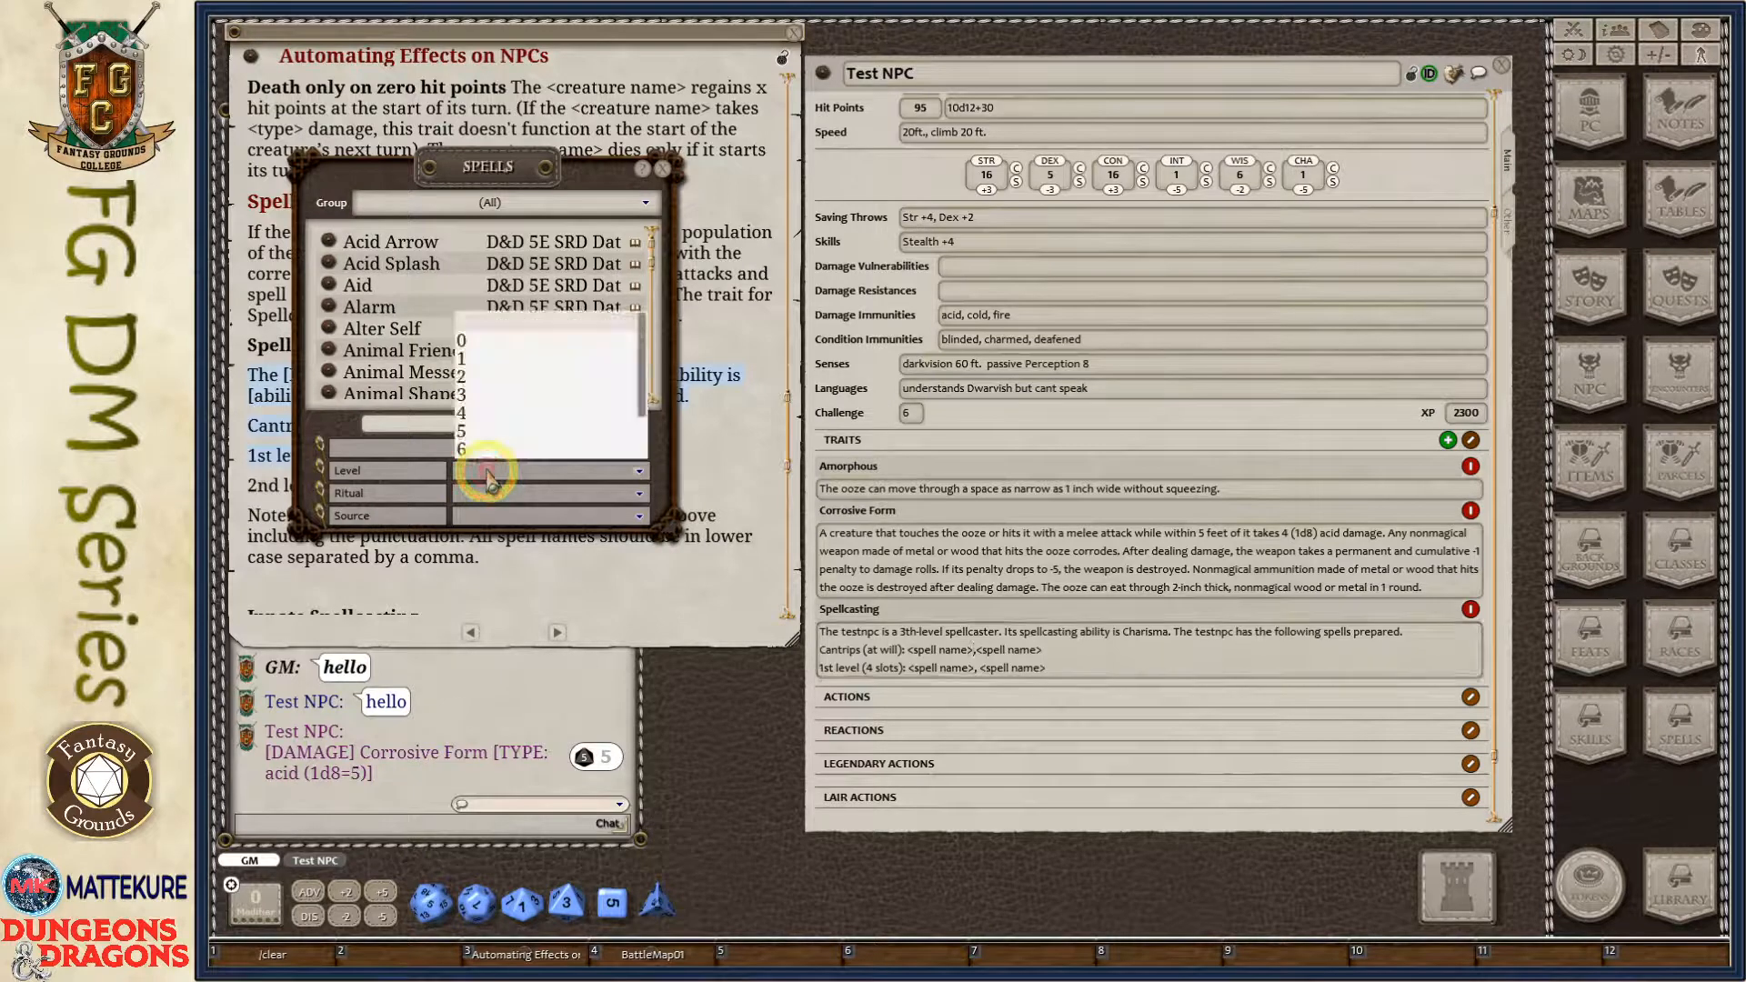
left_click(466, 346)
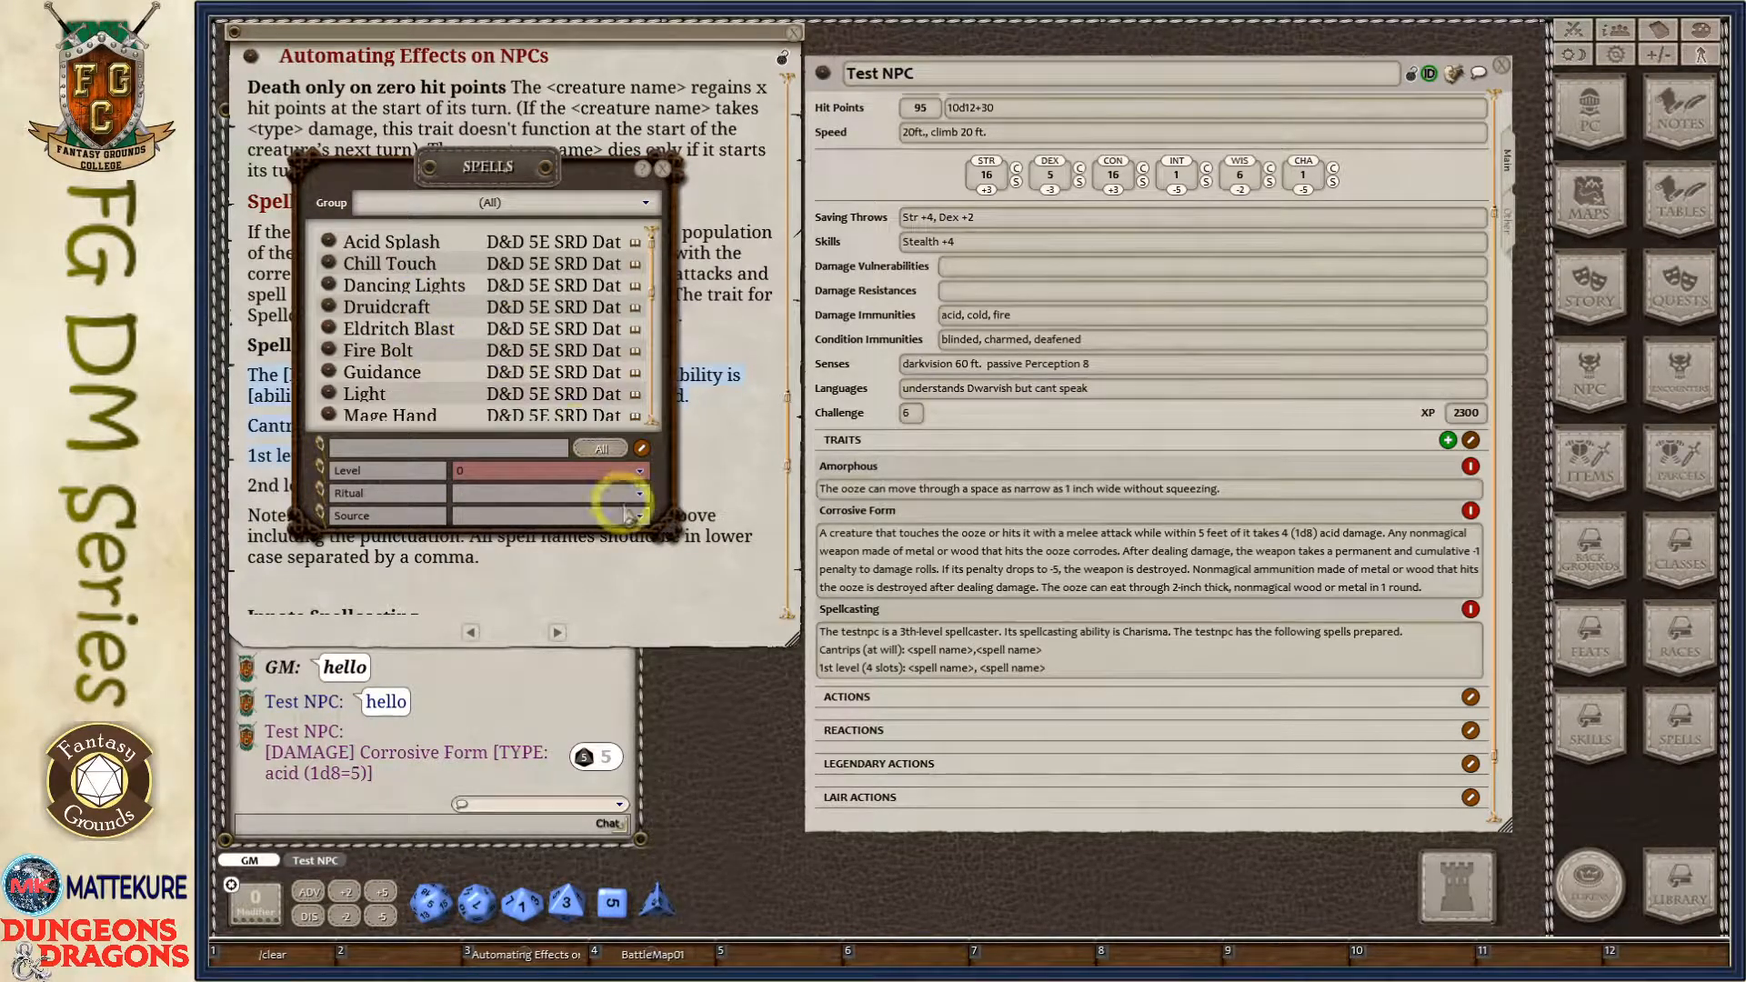
left_click_drag(668, 523, 671, 572)
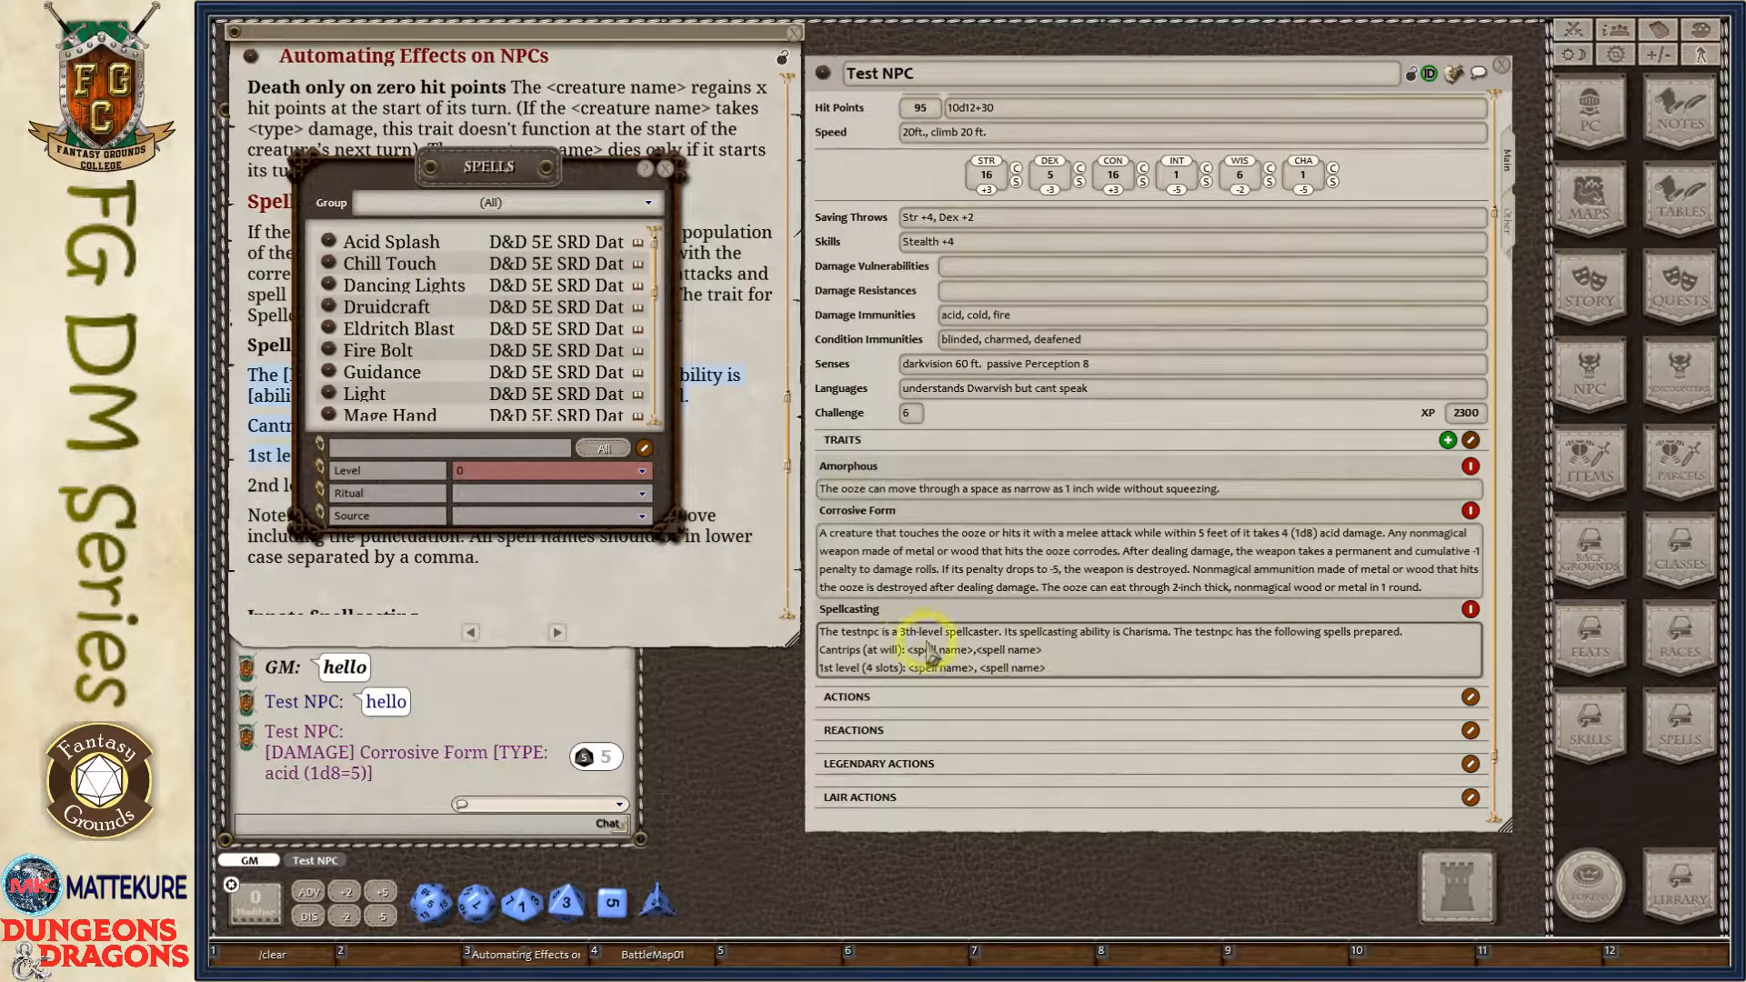
Replace the two spell name placeholders in the Cantrips (at will) line with "acid splash, light".
left_click(938, 651)
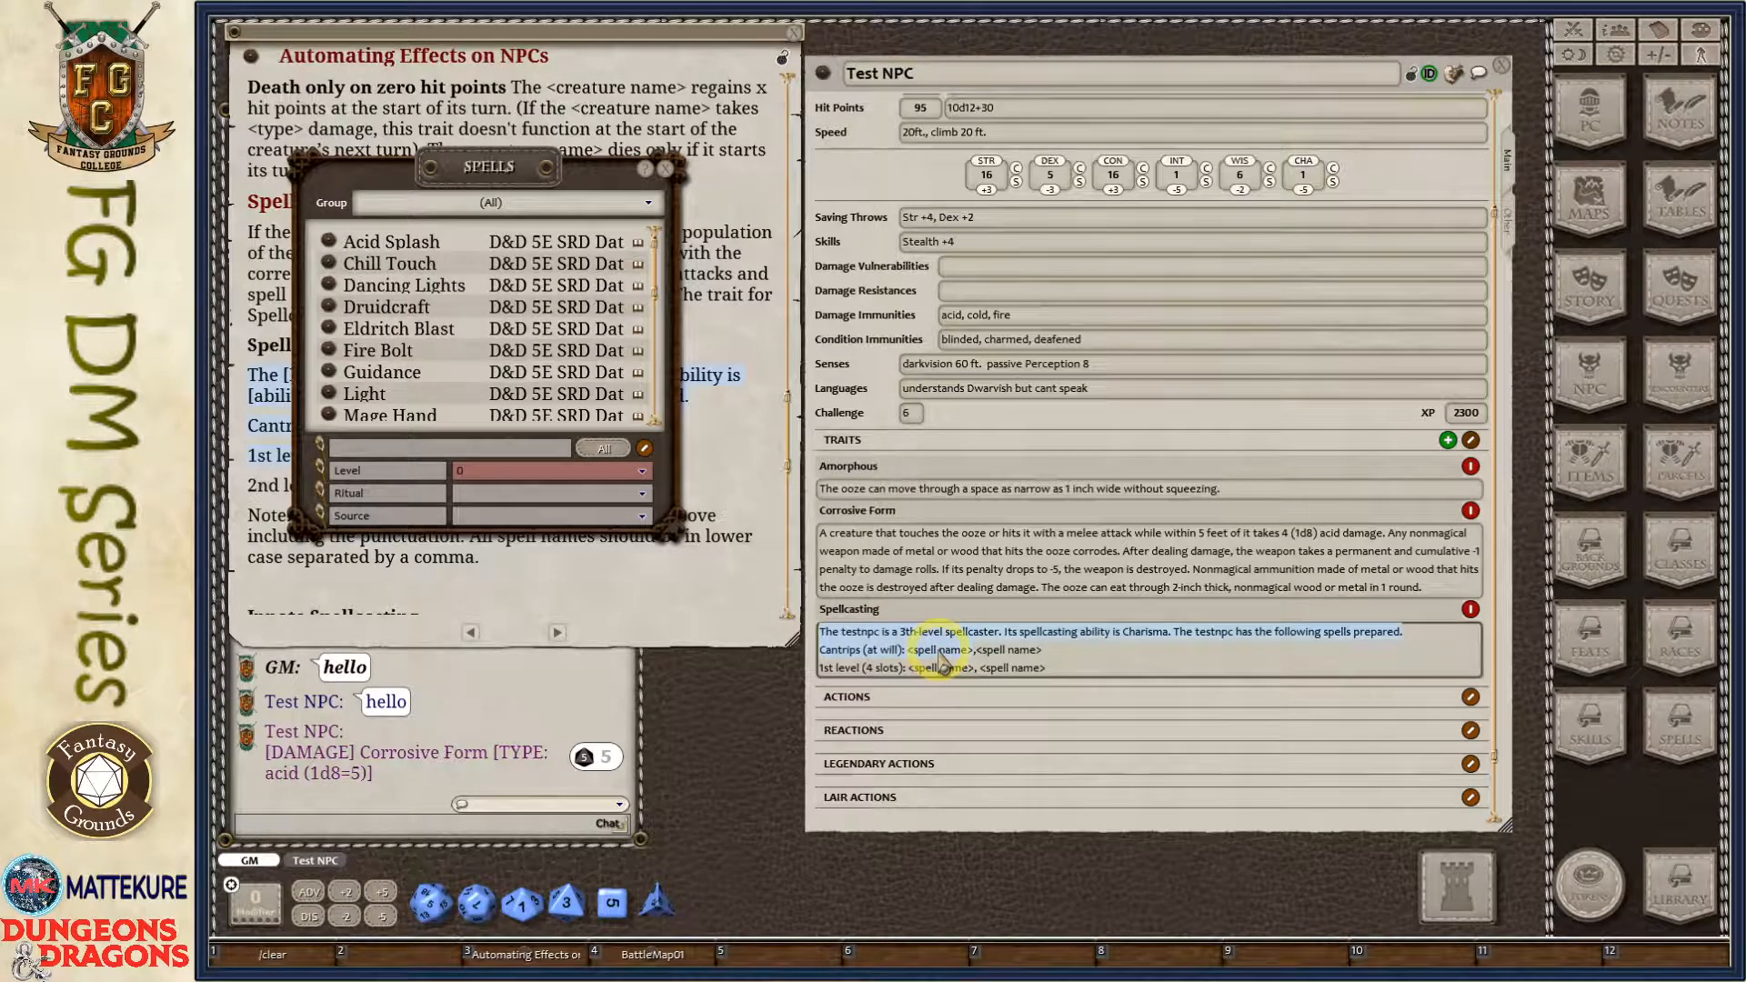
left_click(917, 634)
left_click(976, 651)
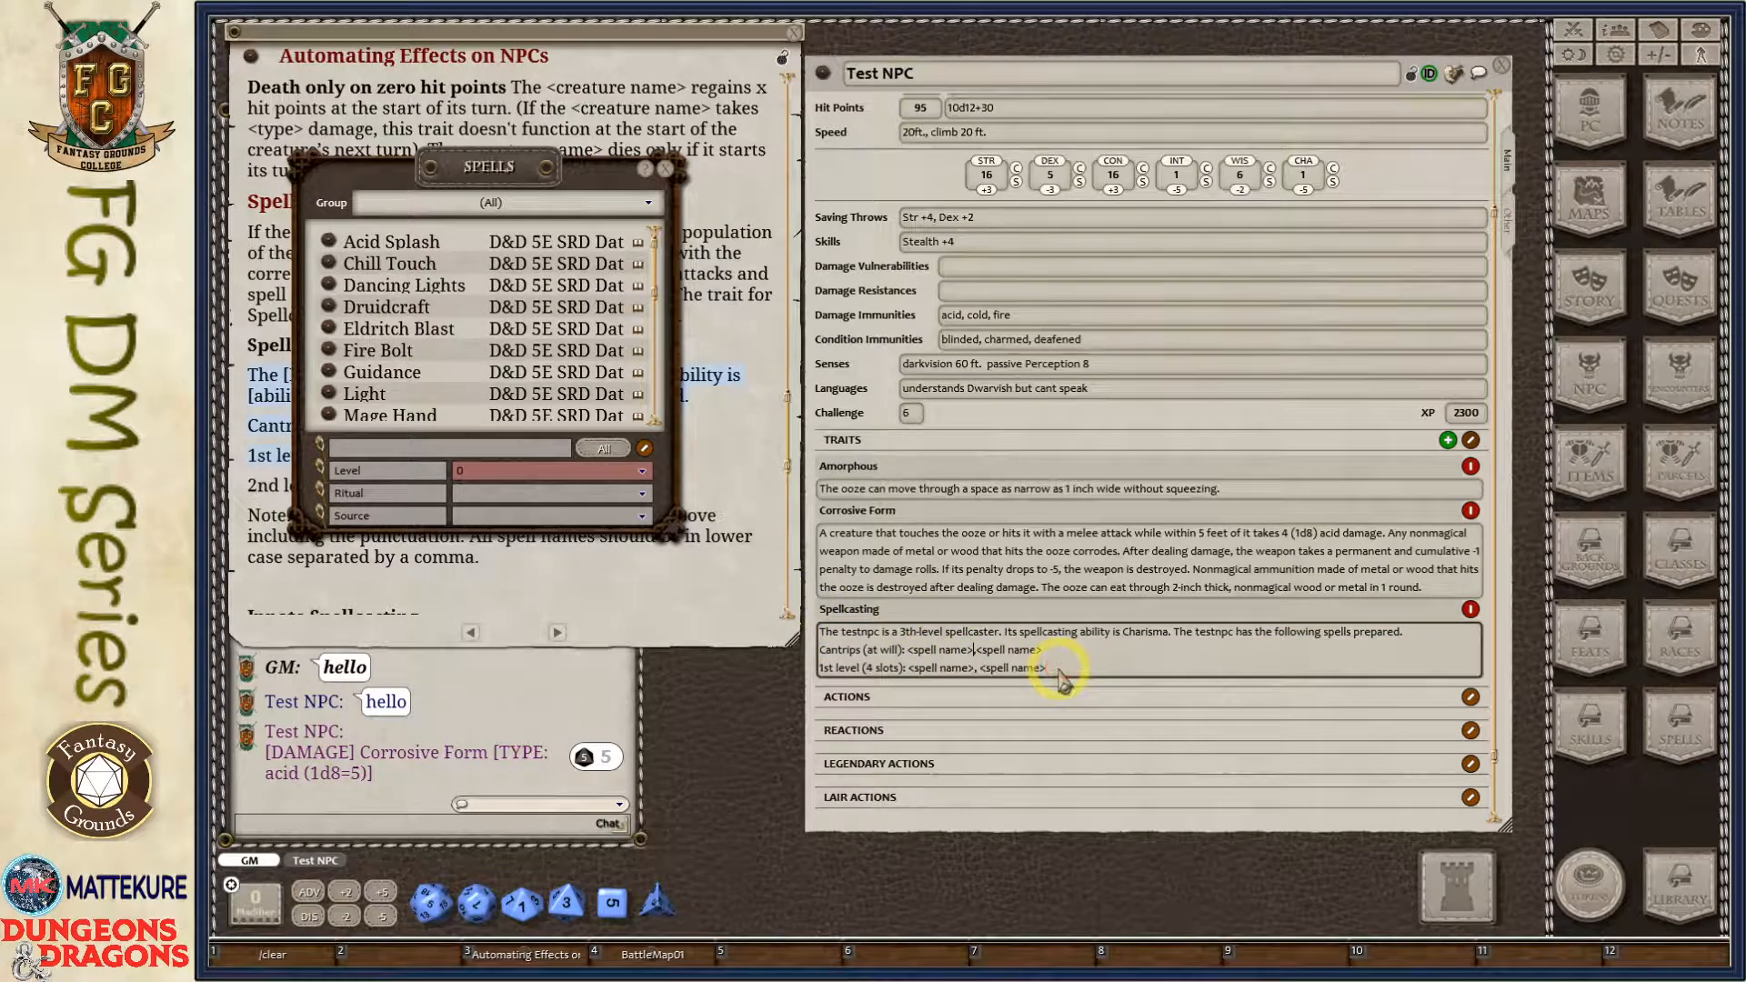
key("shift")
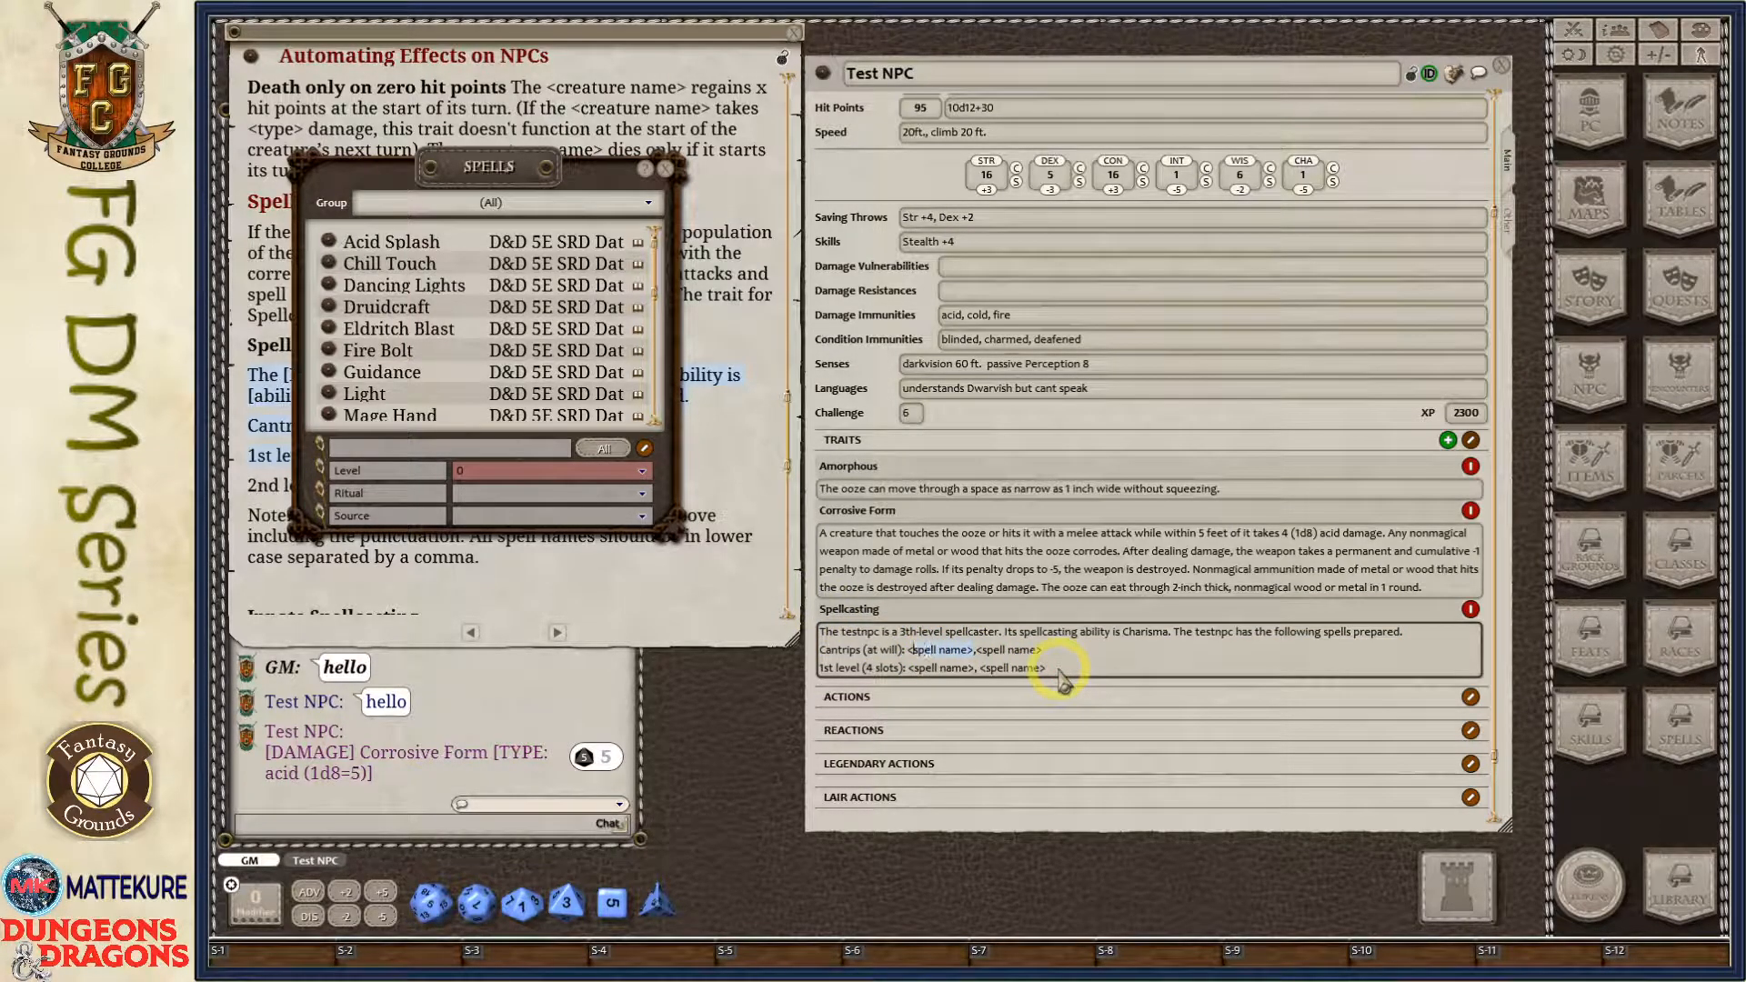
key("shift+Left")
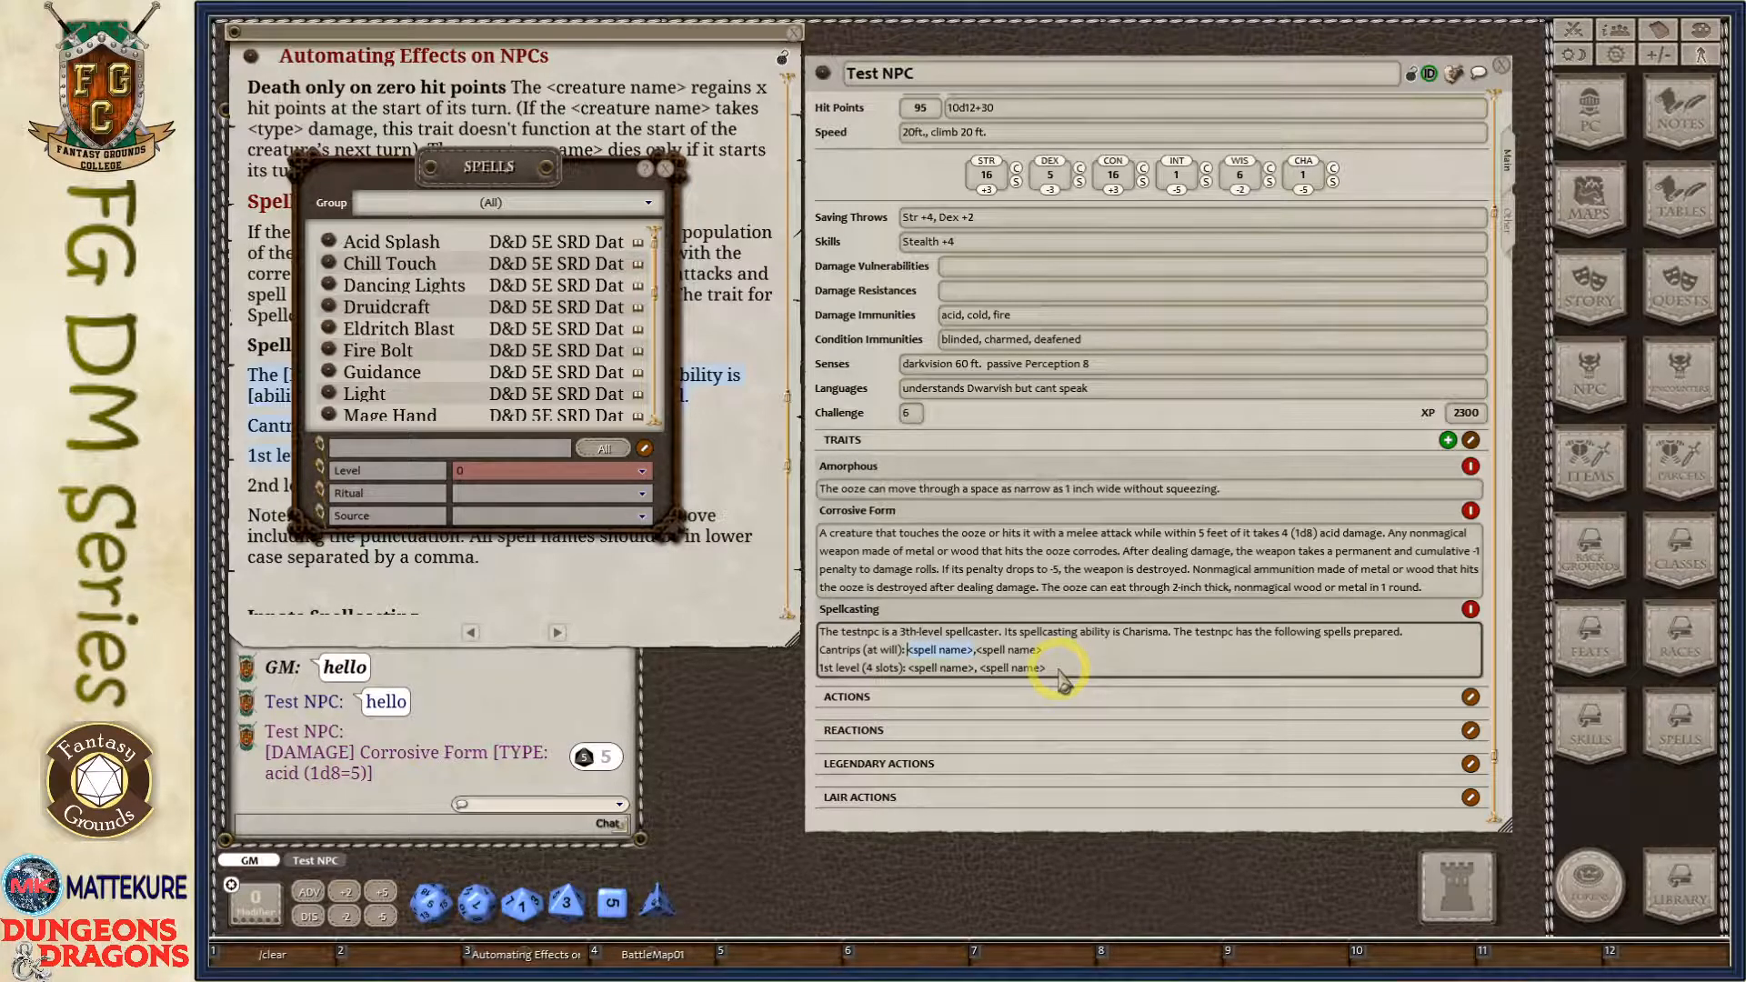
type("acid splash,")
key("shift+Right")
key("shift+Right")
key("shift+Right")
key("shift+Right")
key("shift+Right")
key("shift+Right")
key("shift+Right")
key("shift+Right")
key("shift+Right")
key("shift+Right")
key("shift+Right")
key("shift+Right")
type("light")
Filter the spells list to level 1 to find spells for the 1st level line.
key("shift+Left")
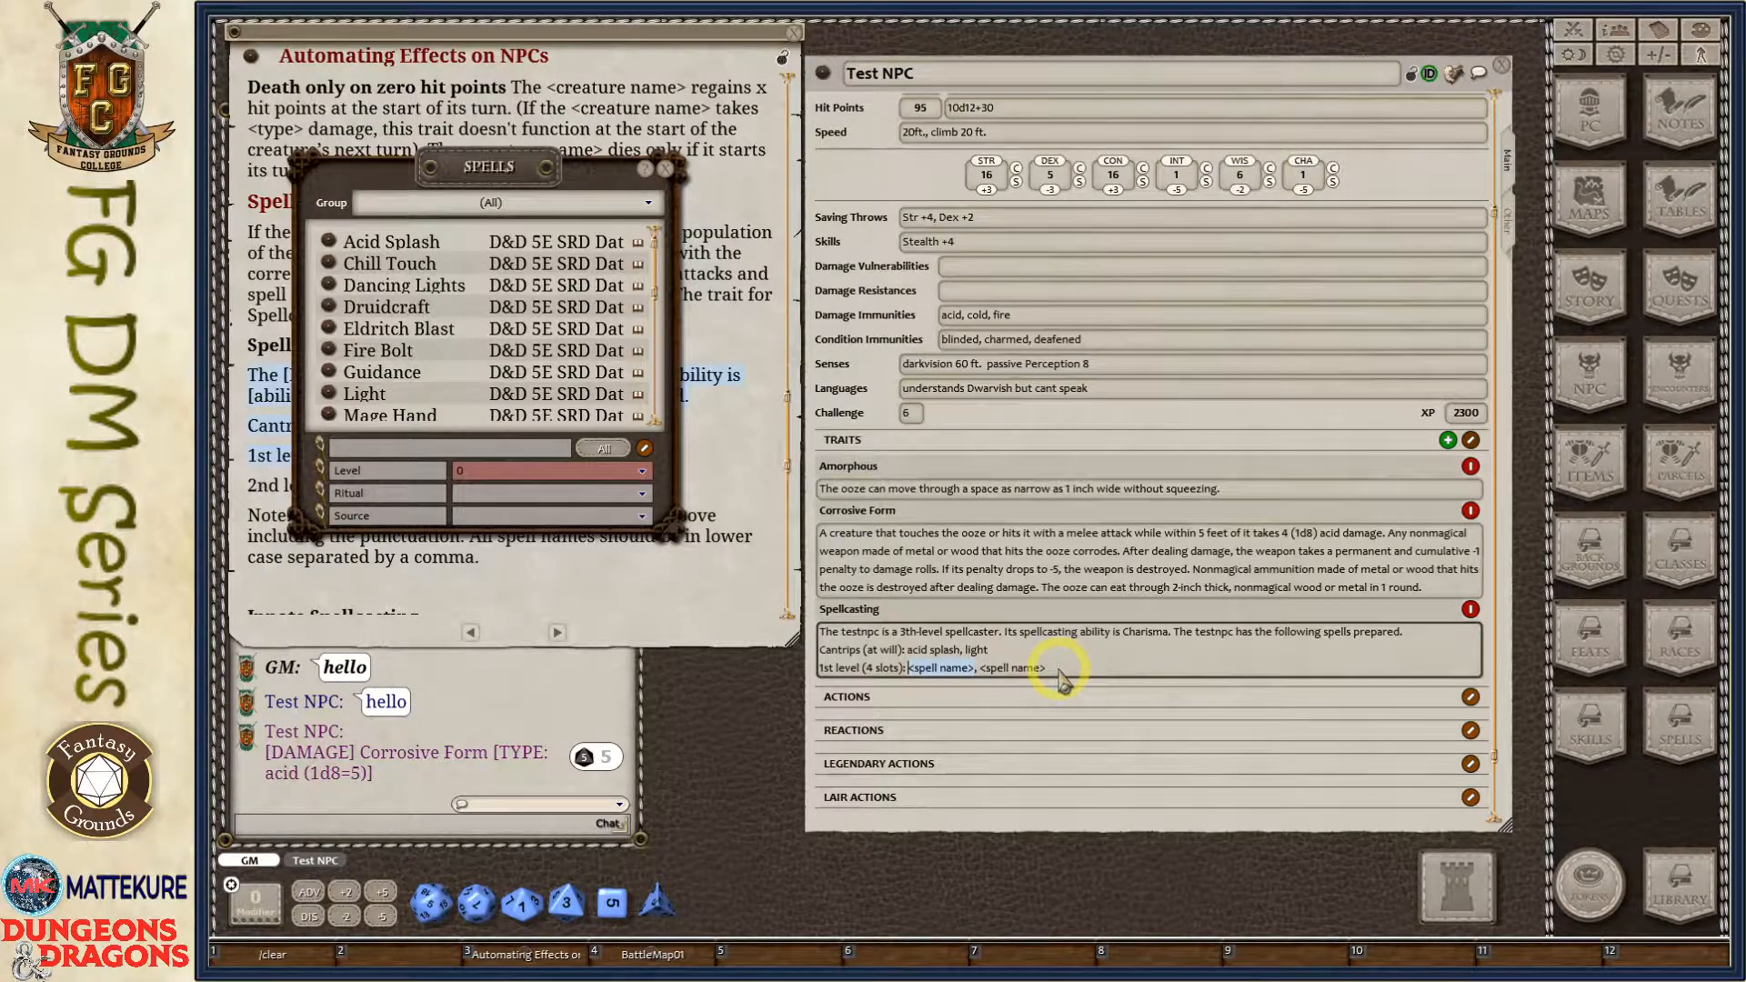
left_click(585, 470)
left_click(546, 464)
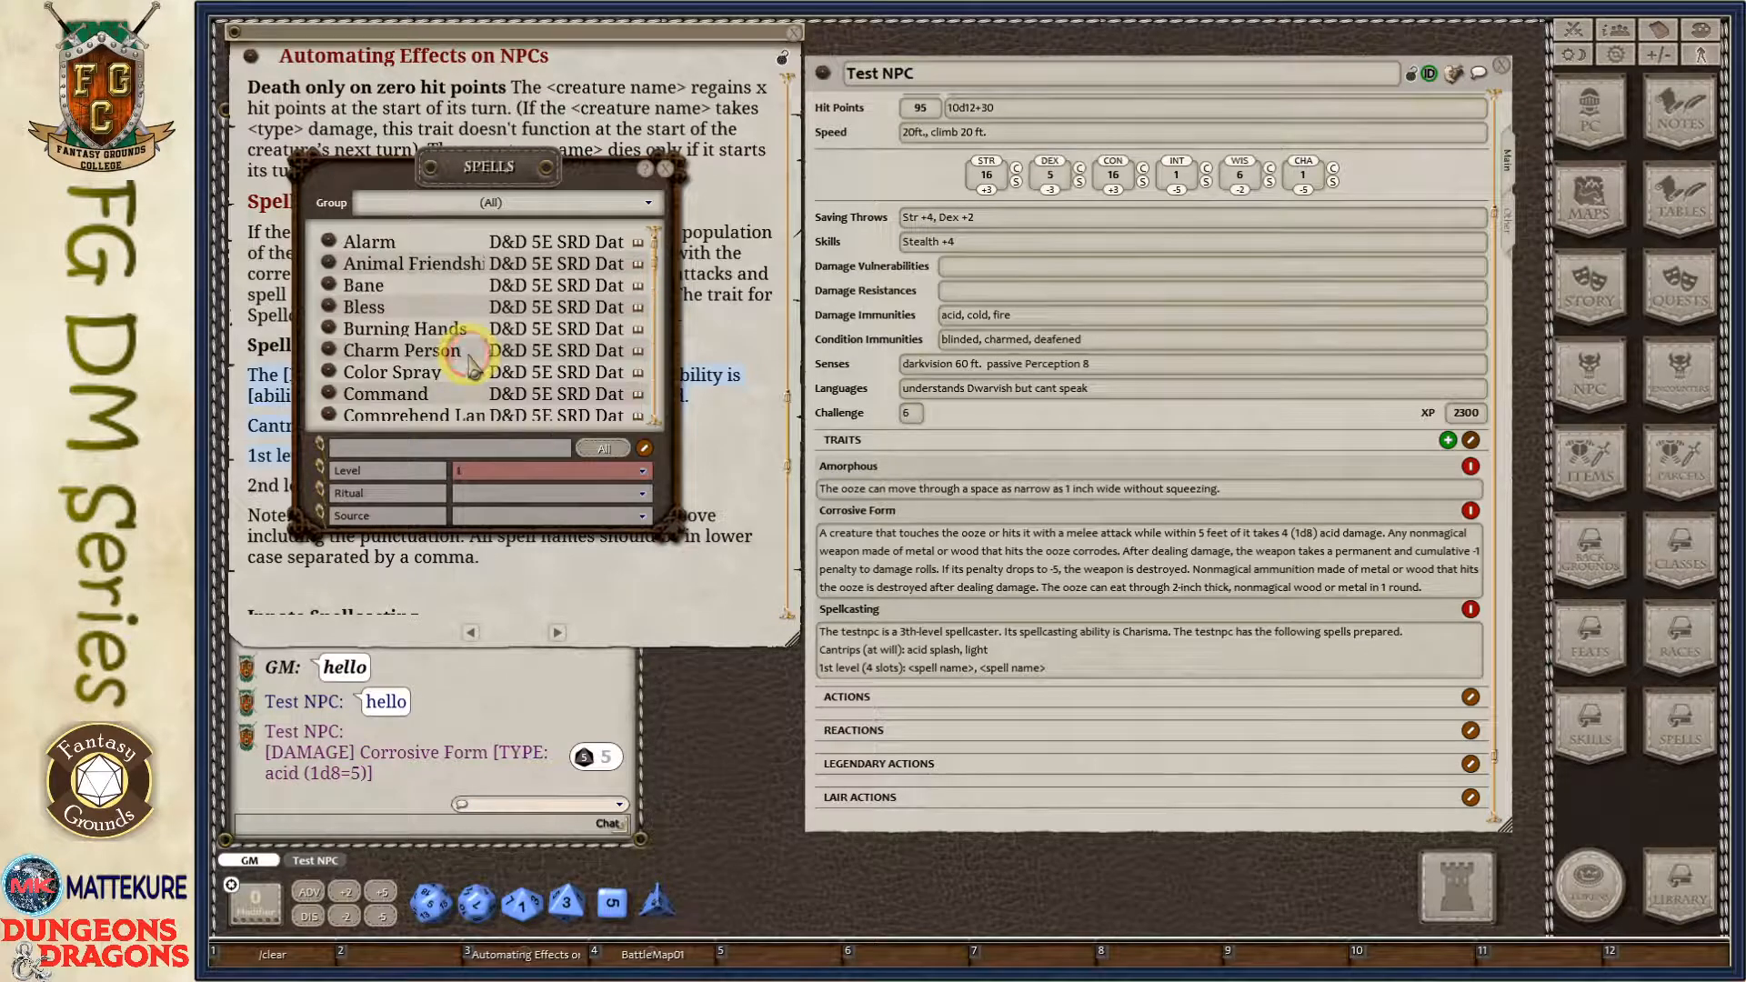
Replace the two spell name placeholders in the 1st level (4 slots) line with "alarm, Command".
left_click(920, 649)
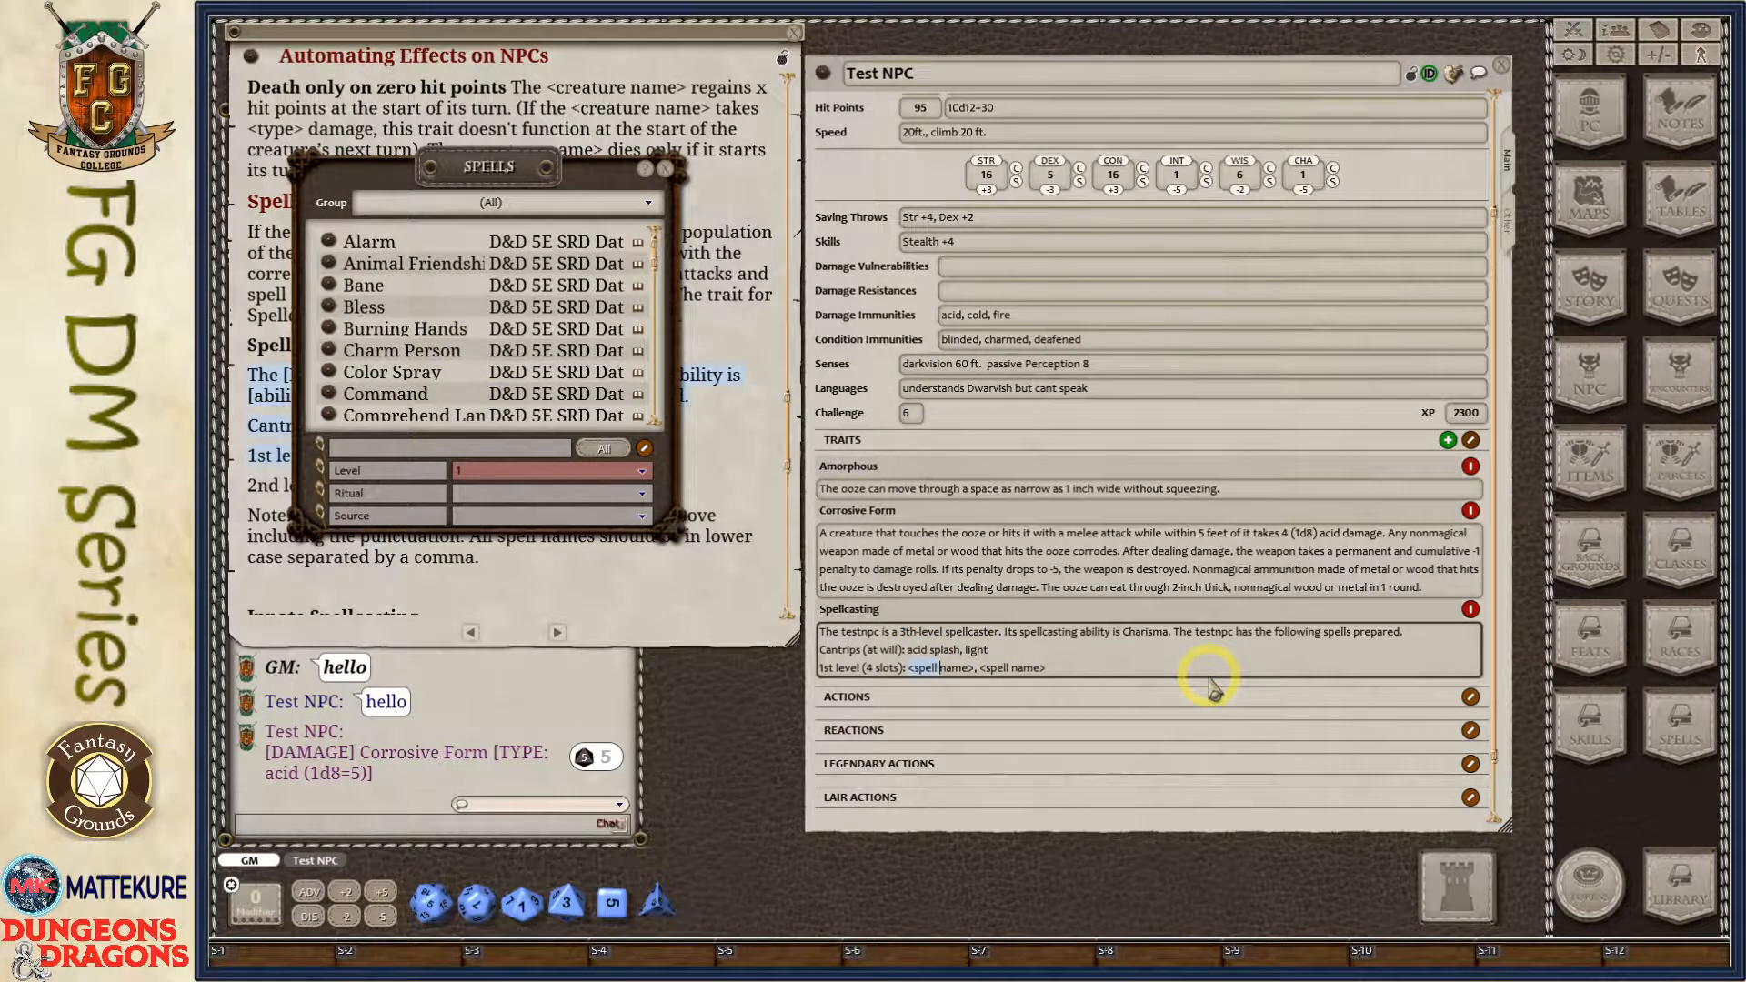
key("shift+Right")
key("shift+Right")
key("shift+Right")
key("shift+Right")
key("shift+Right")
key("shift+Right")
key("shift+Right")
key("shift+Right")
key("shift+Right")
key("shift+Right")
key("shift+Right")
key("shift+Right")
key("BackSpace")
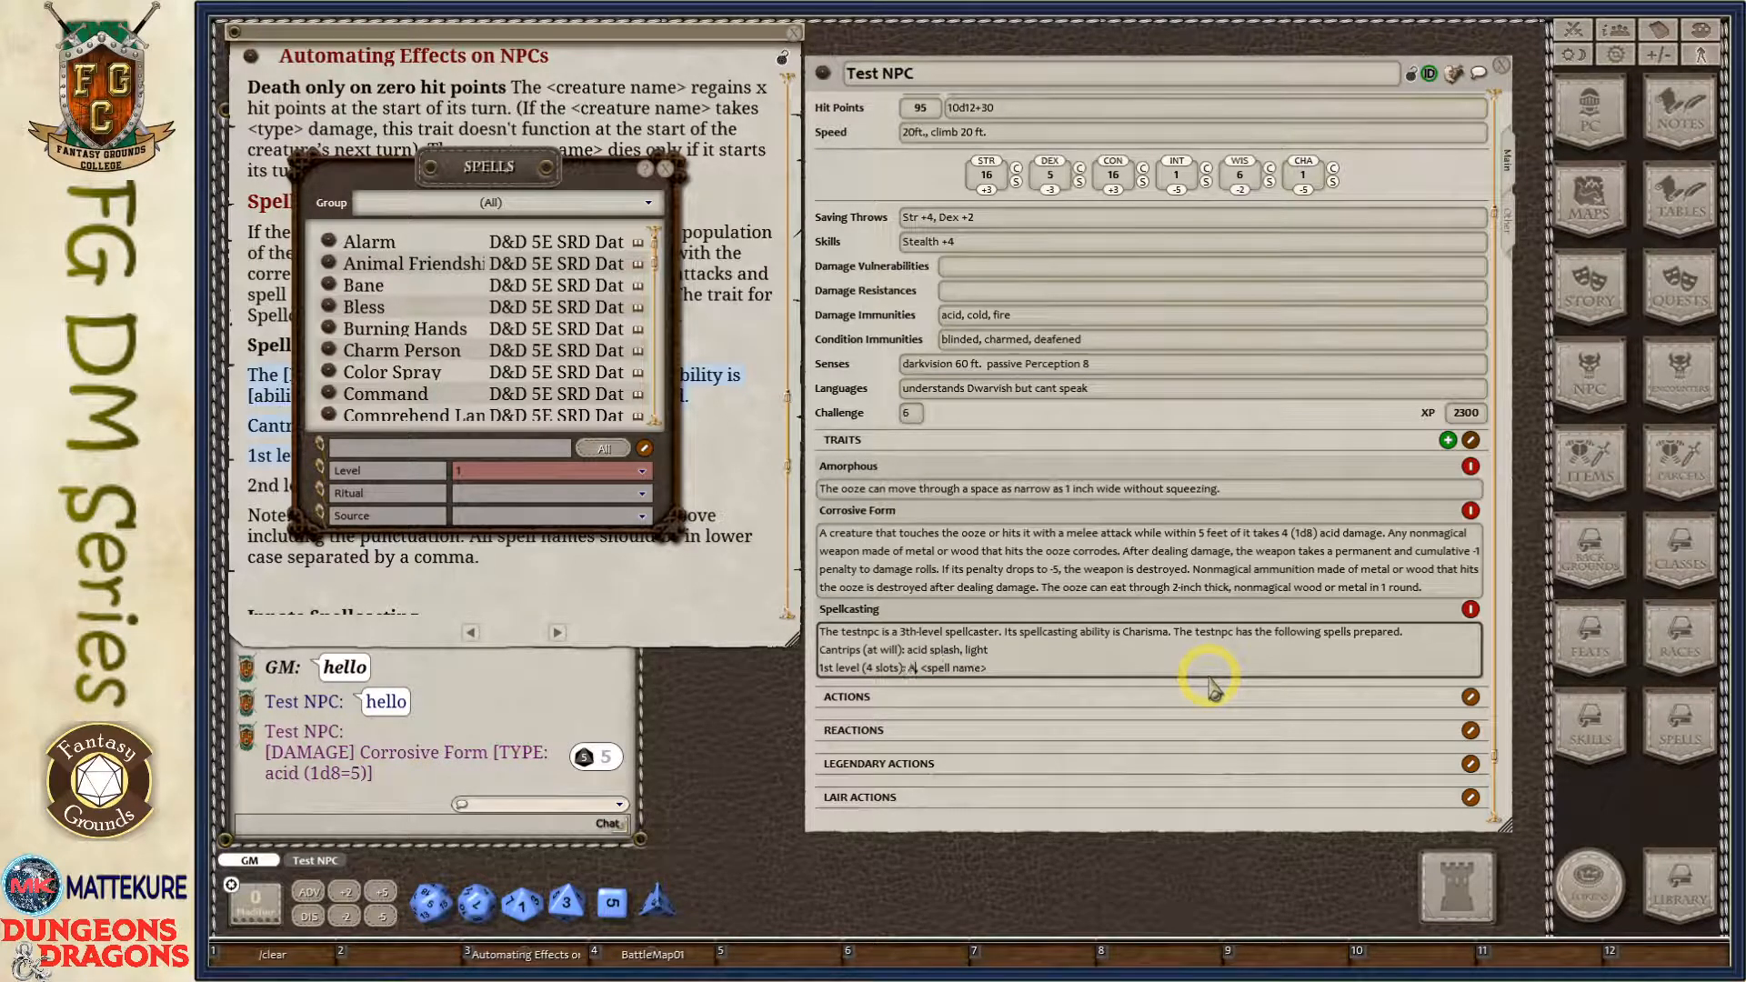
type("alarm")
key("Right")
type("C")
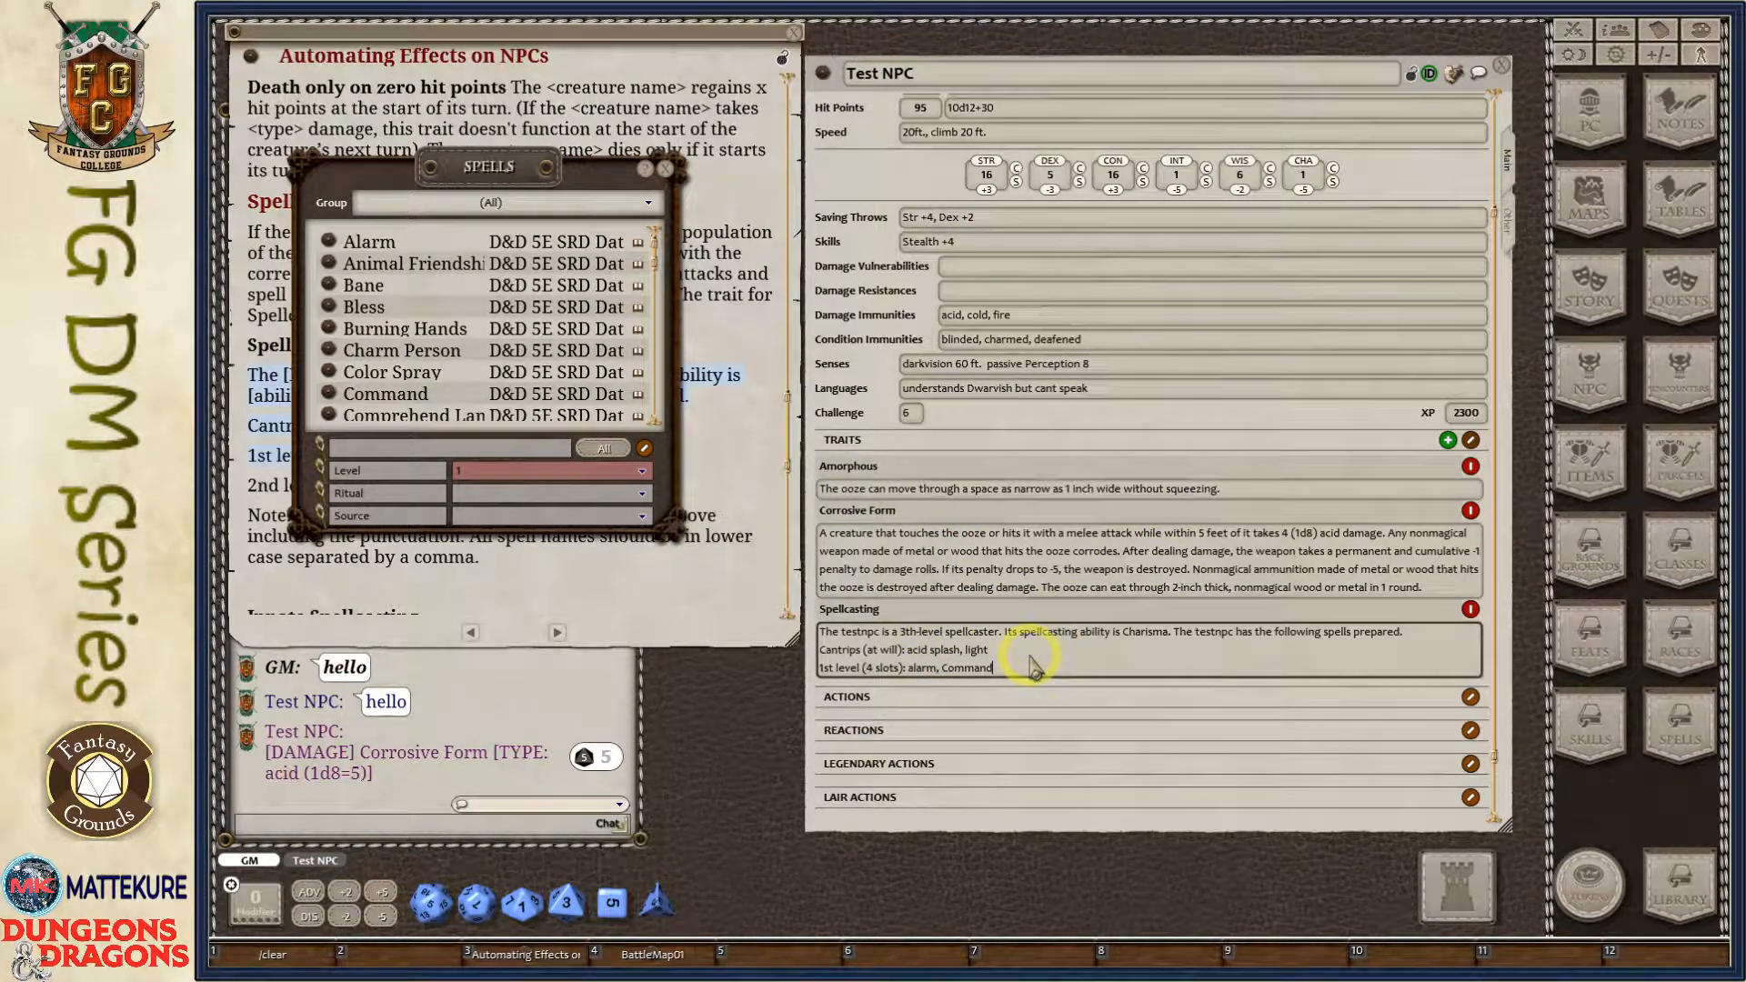
Add Charm Person from the spells list to the NPC's Spells section and leave that section open for editing.
scroll(1033, 664, "down", 2)
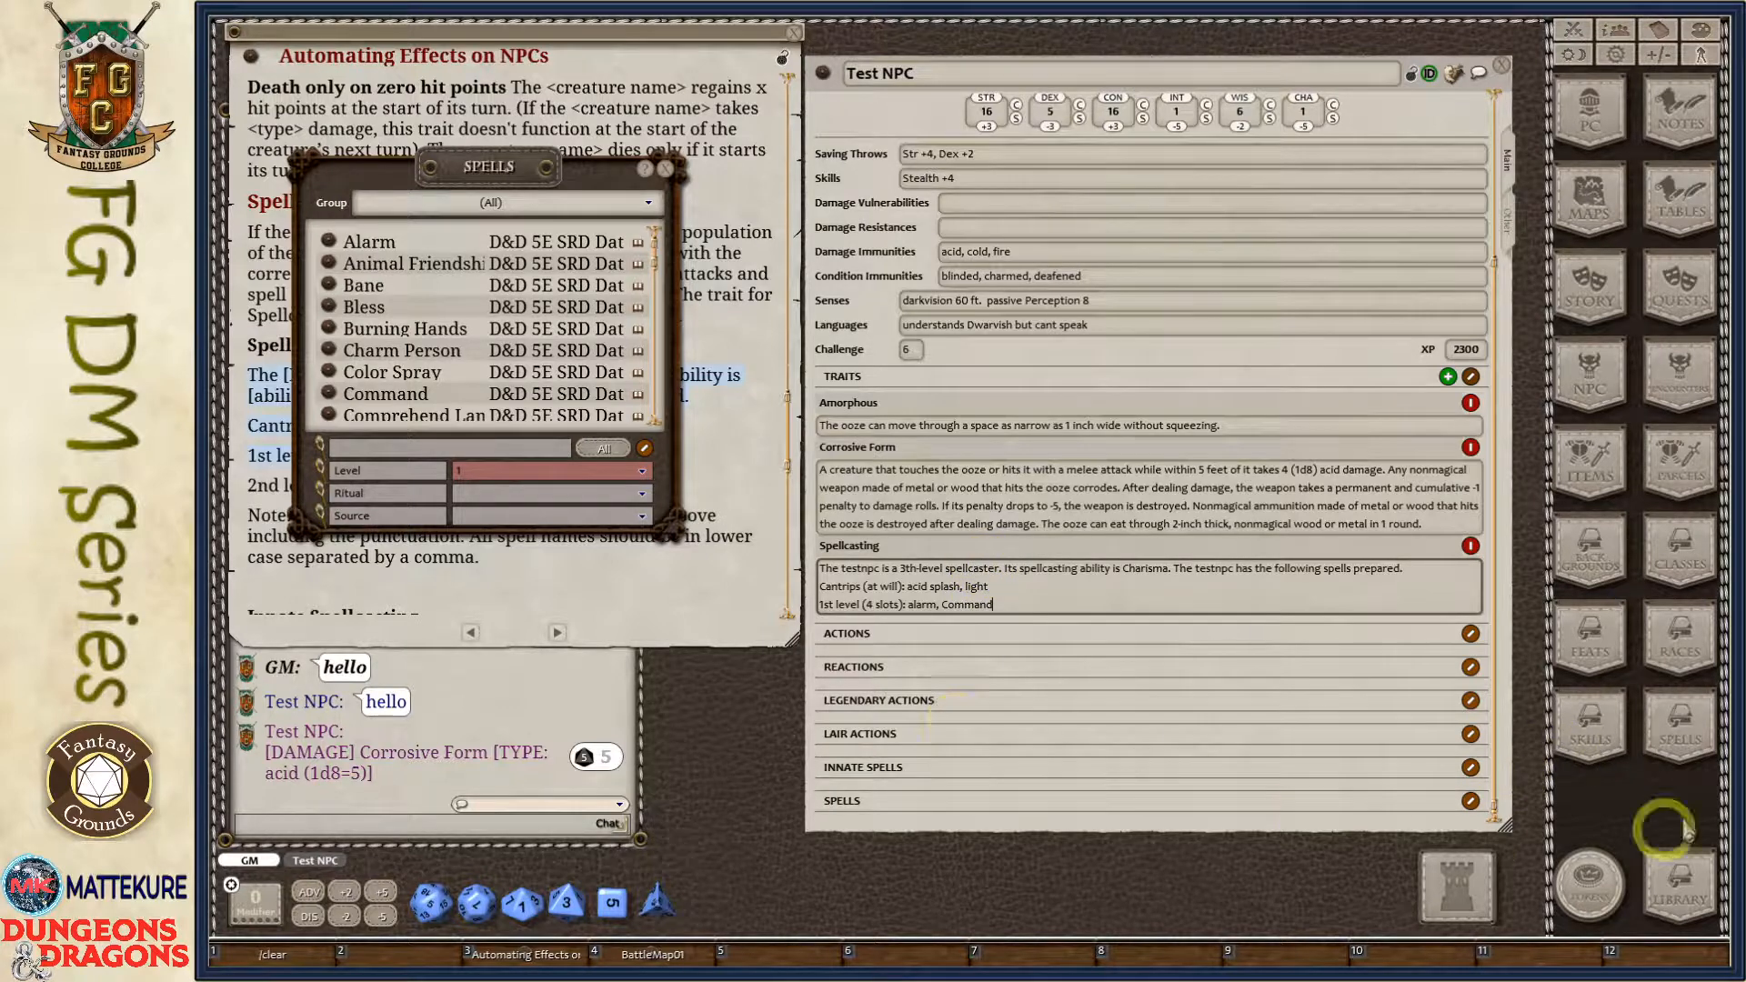
left_click(1471, 800)
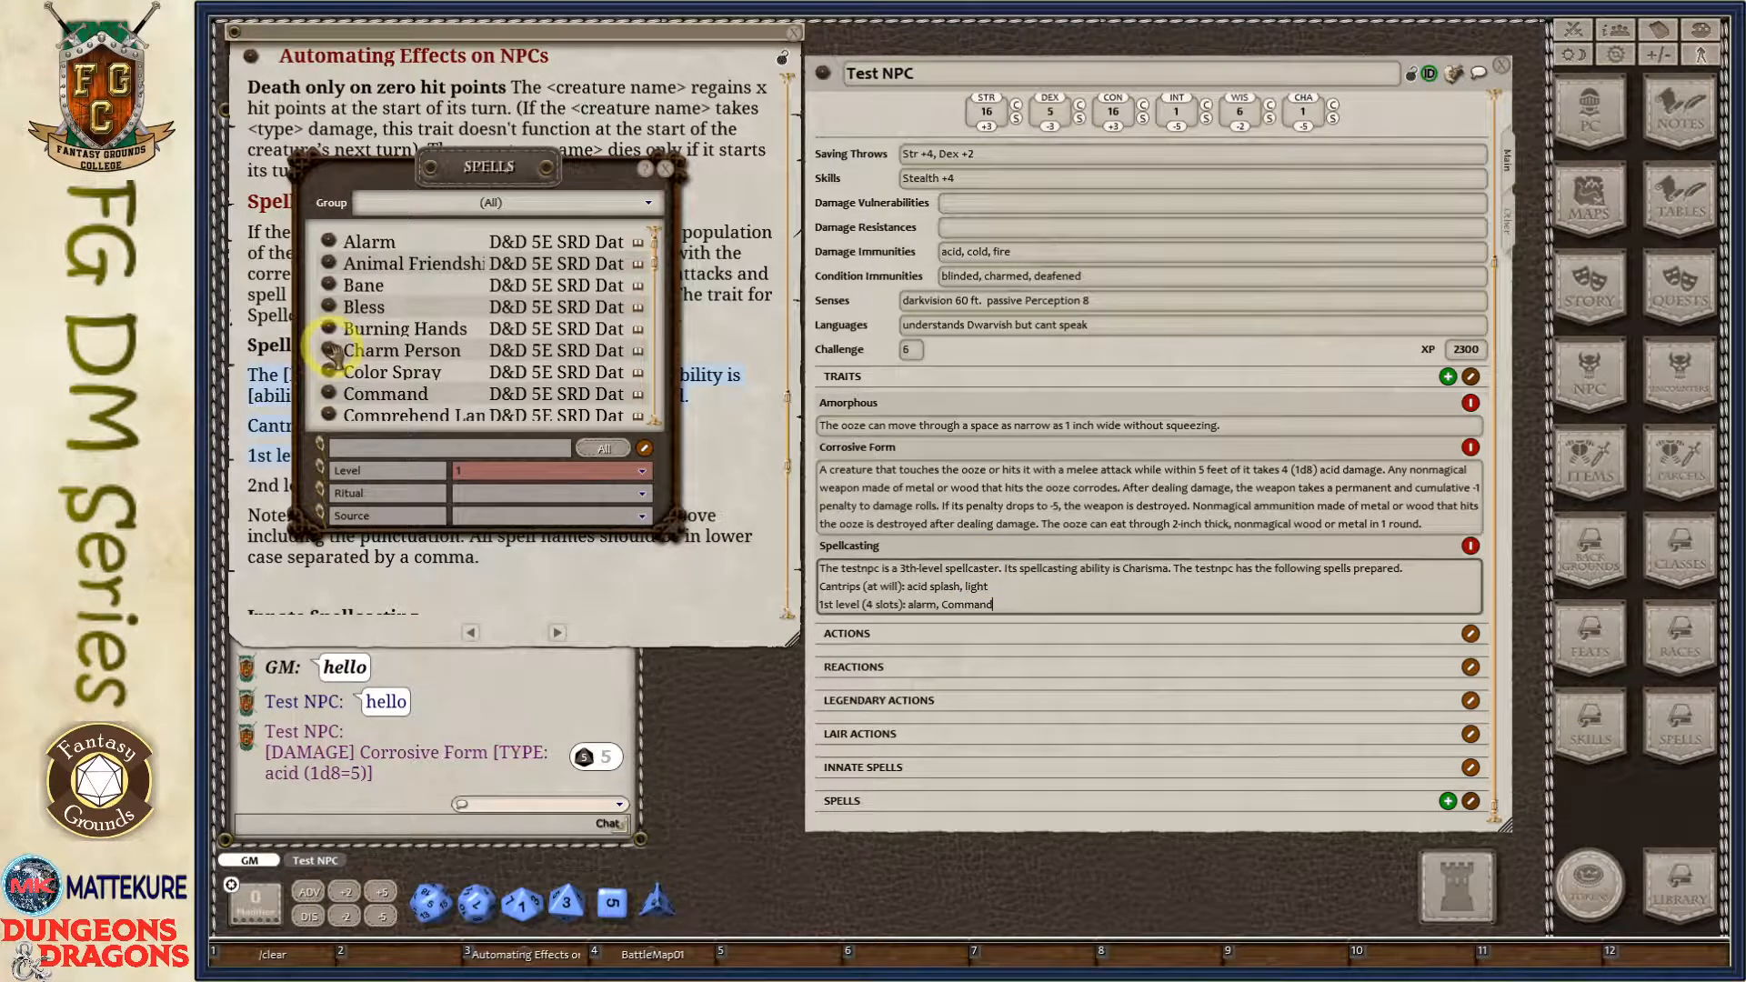
left_click_drag(330, 355, 883, 805)
scroll(890, 778, "down", 4)
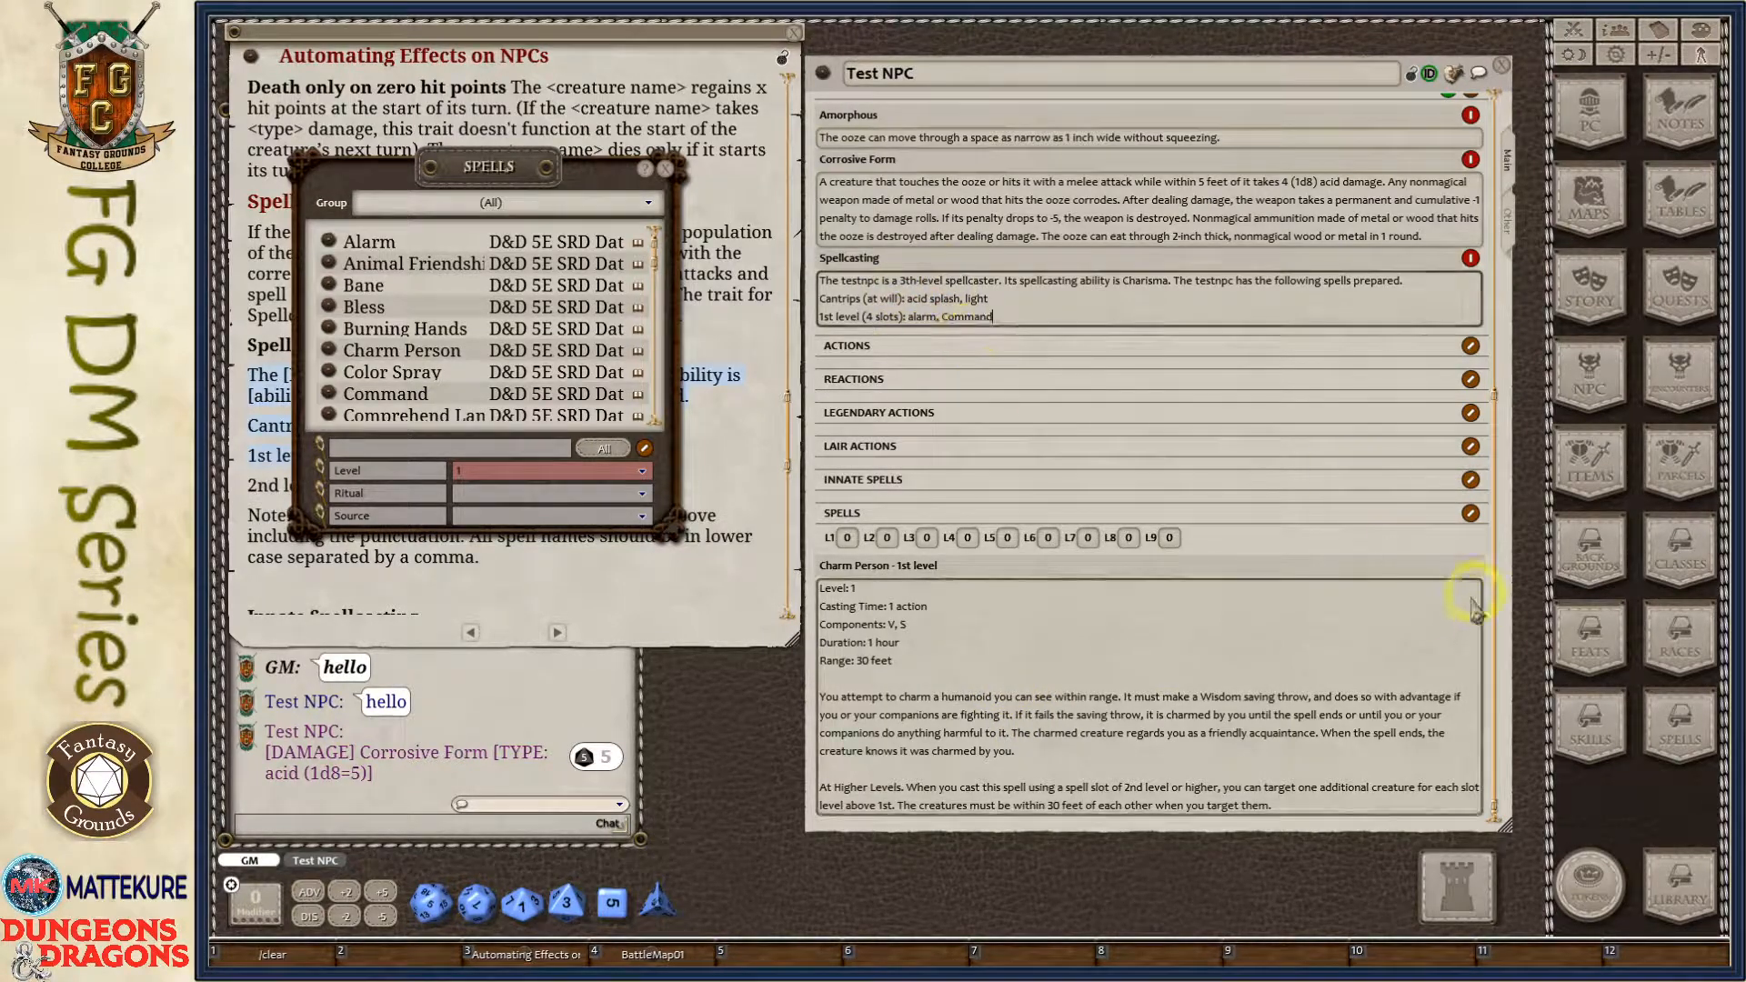
left_click(1473, 515)
left_click(1472, 515)
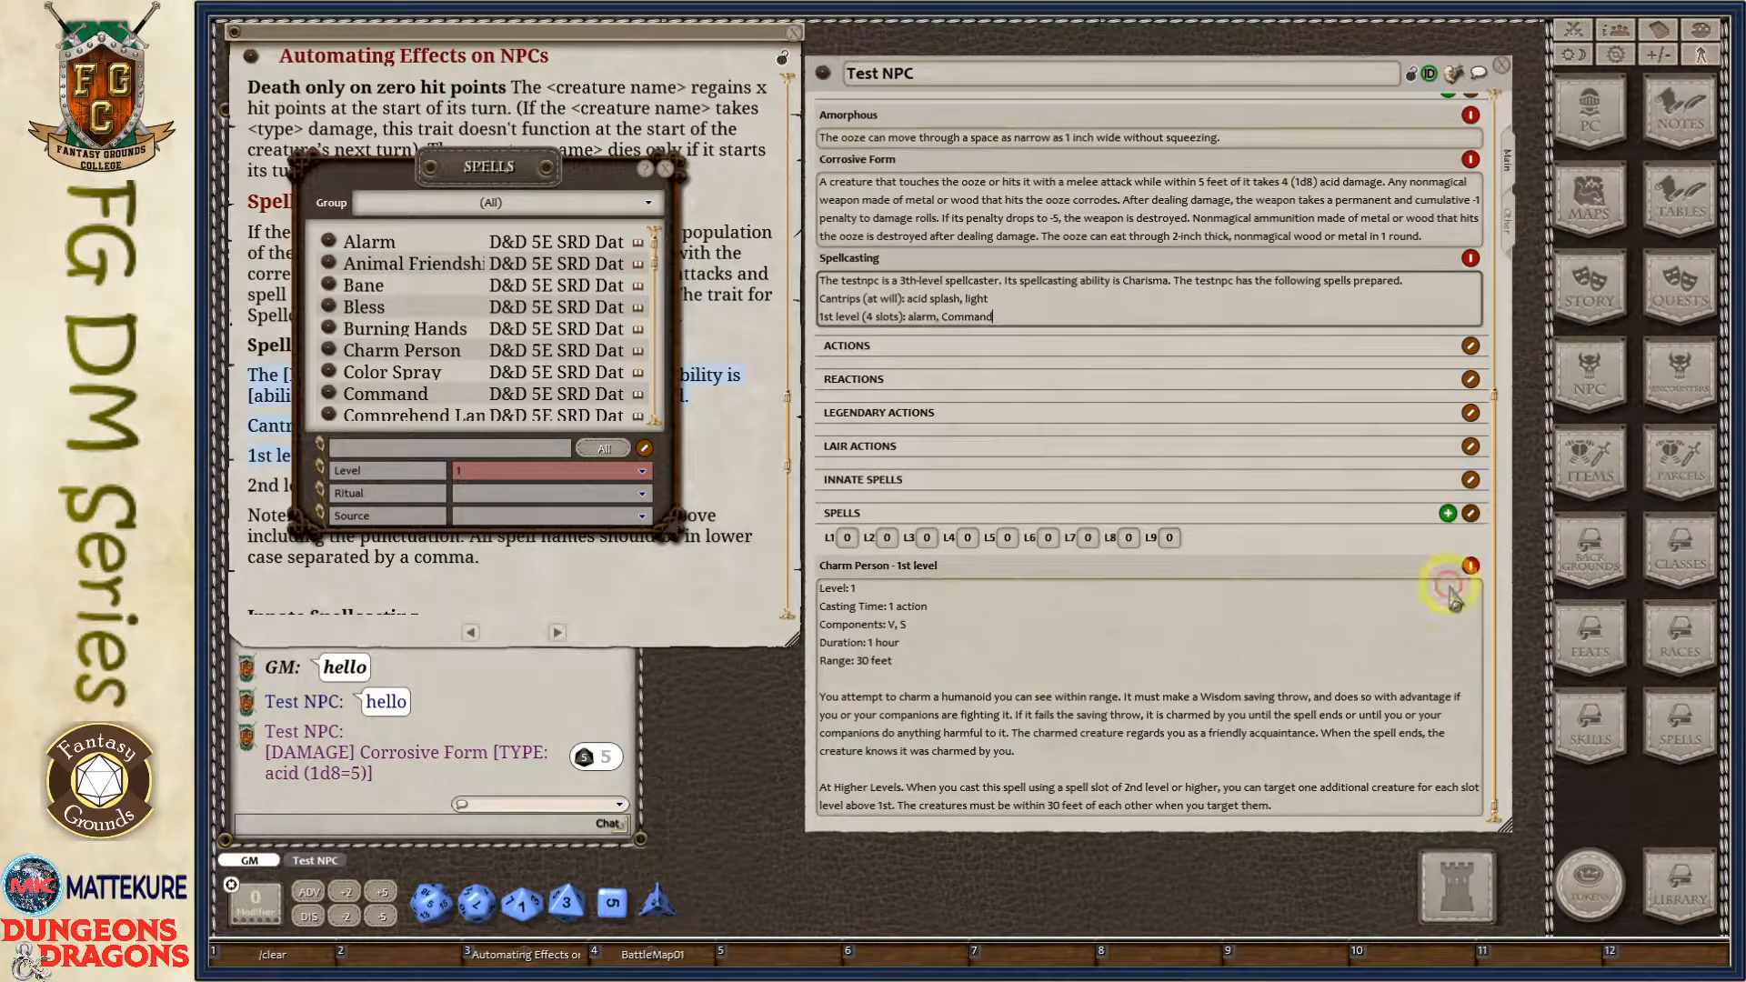
Delete Charm Person from the Spells section and correct the 1st level (4 slots) line to read "alarm, command".
left_click(1470, 565)
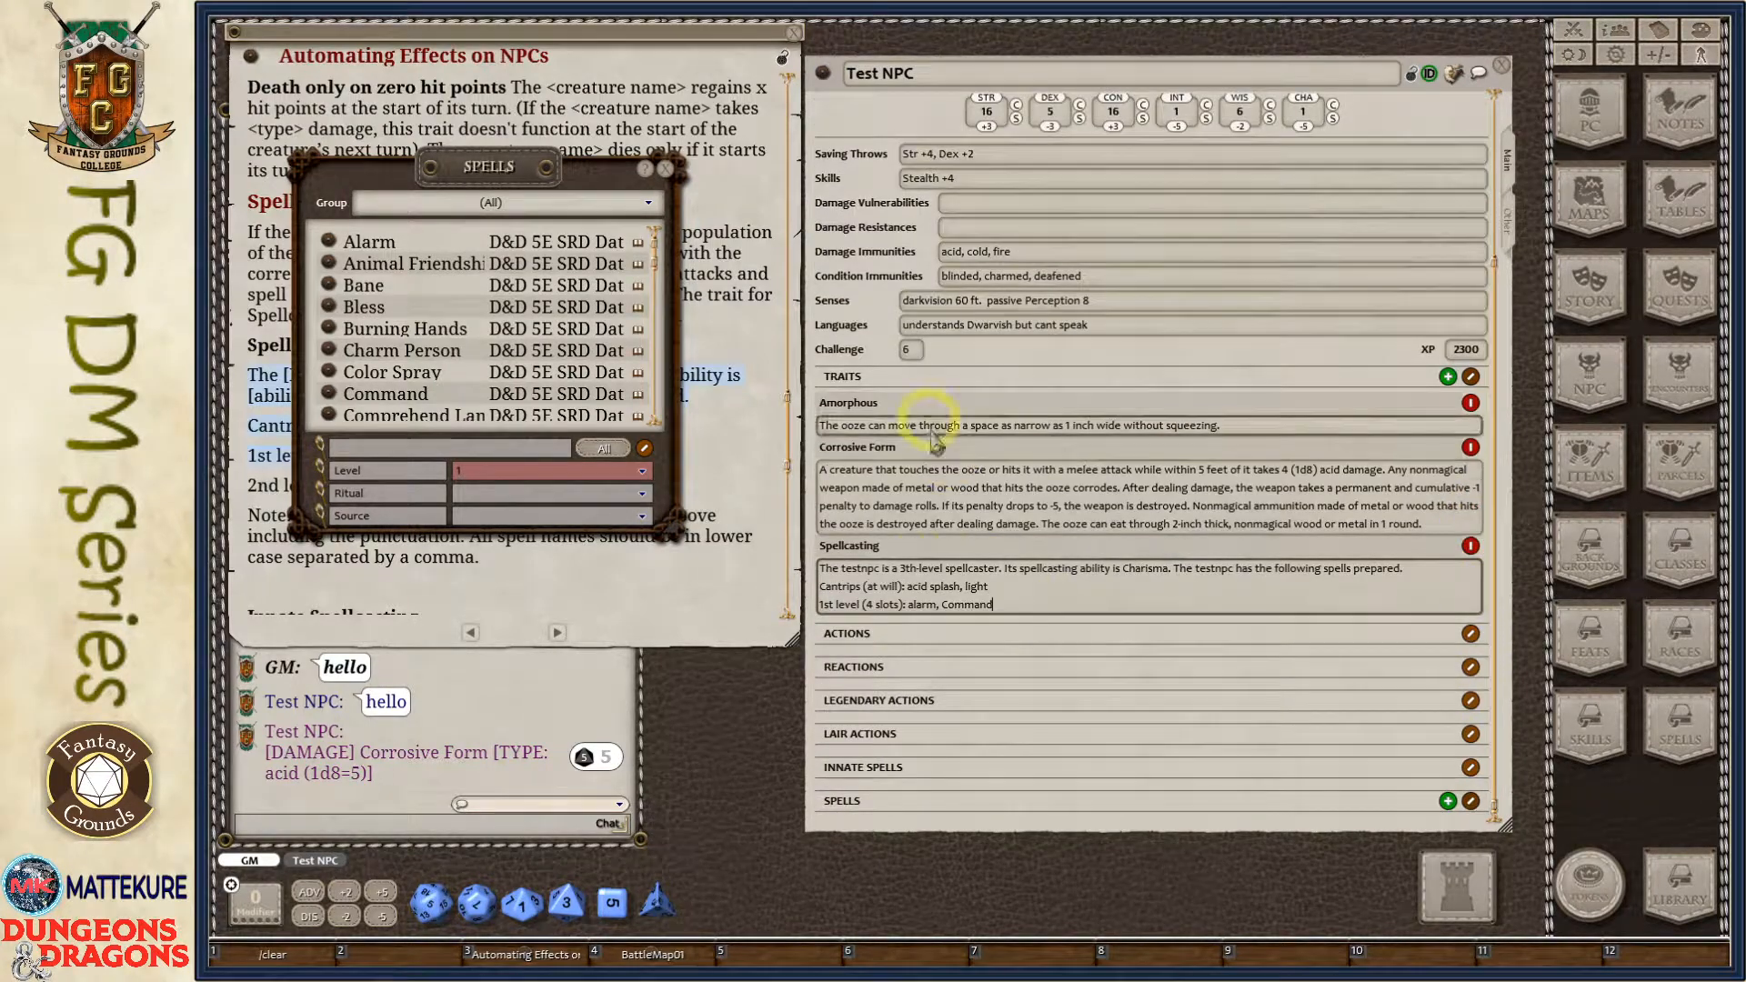
left_click(666, 169)
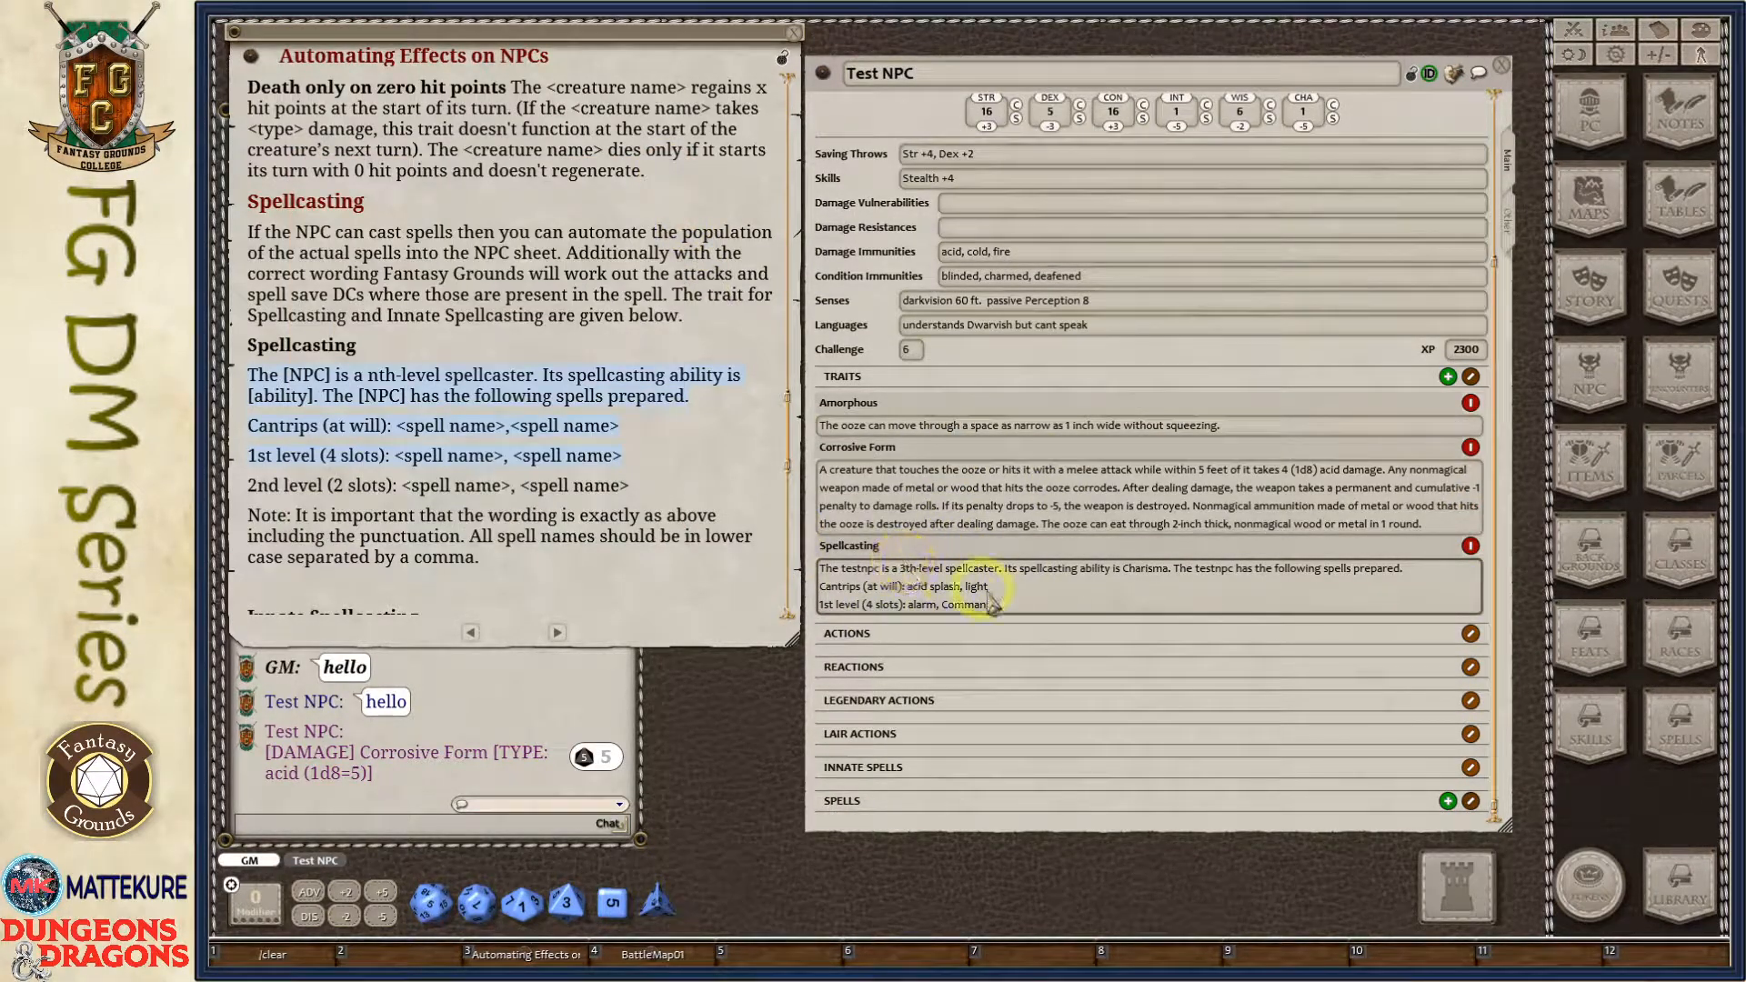
left_click(946, 605)
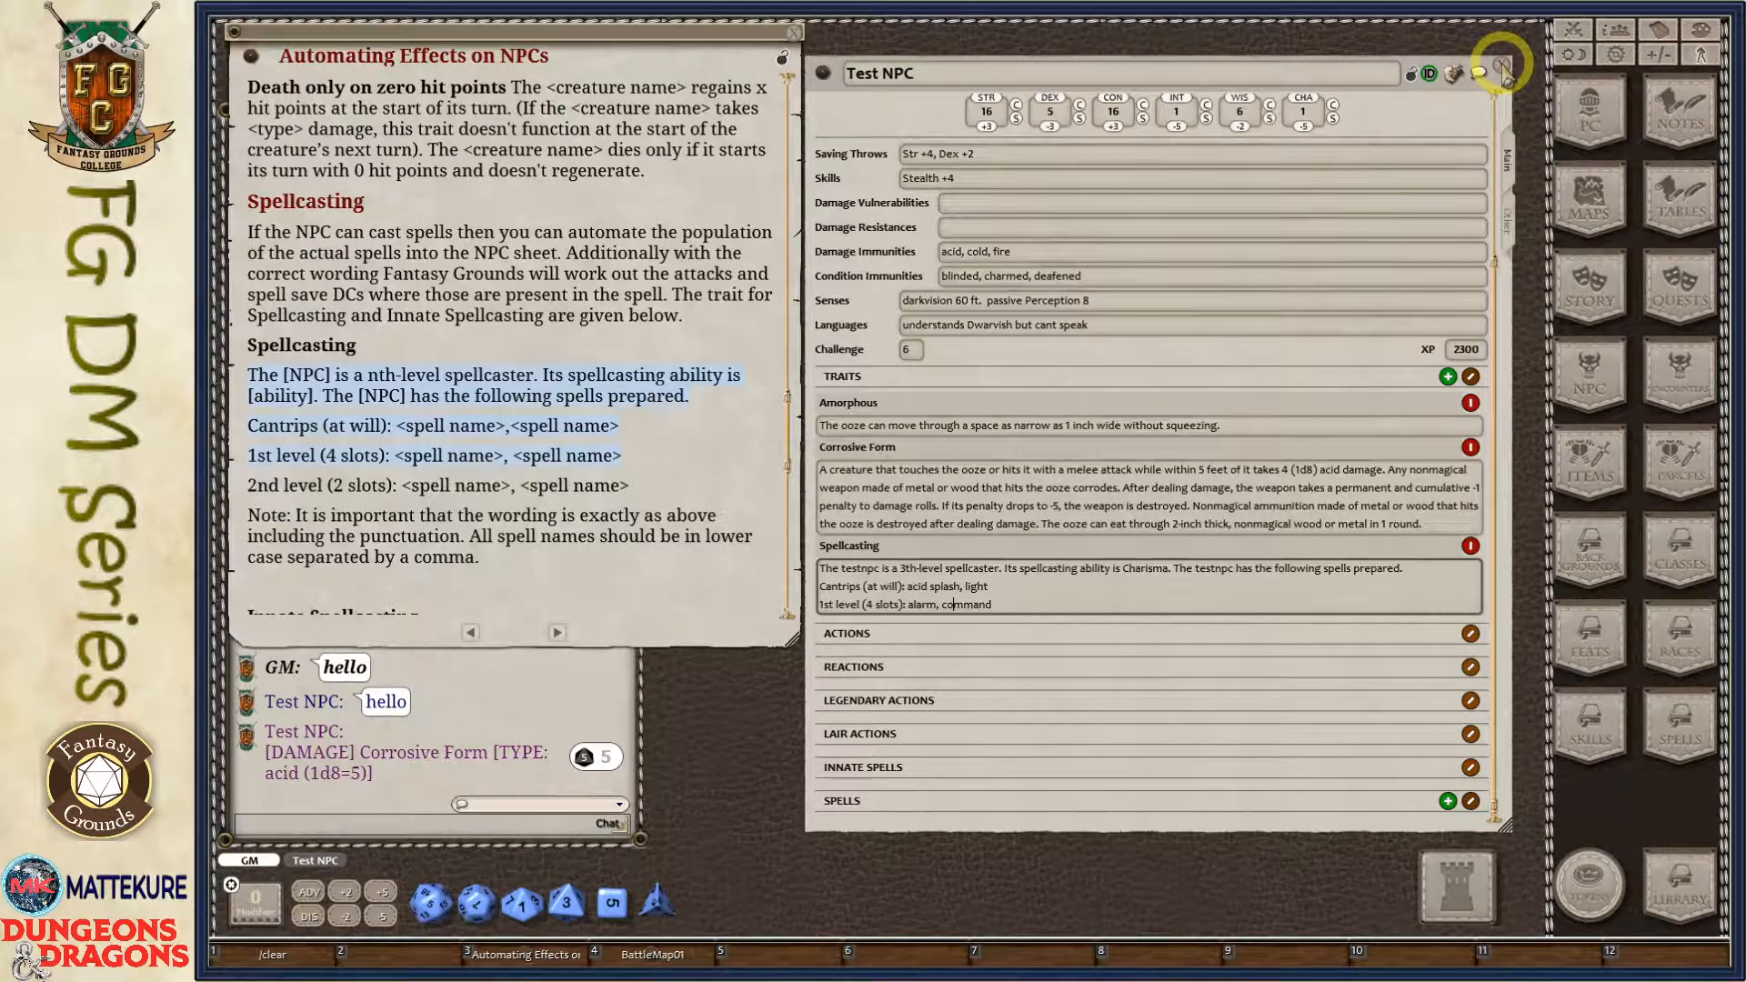
Close and reopen the Test NPC record so the Spellcasting trait populates its Spells section, and look through the spell entries.
left_click(1503, 66)
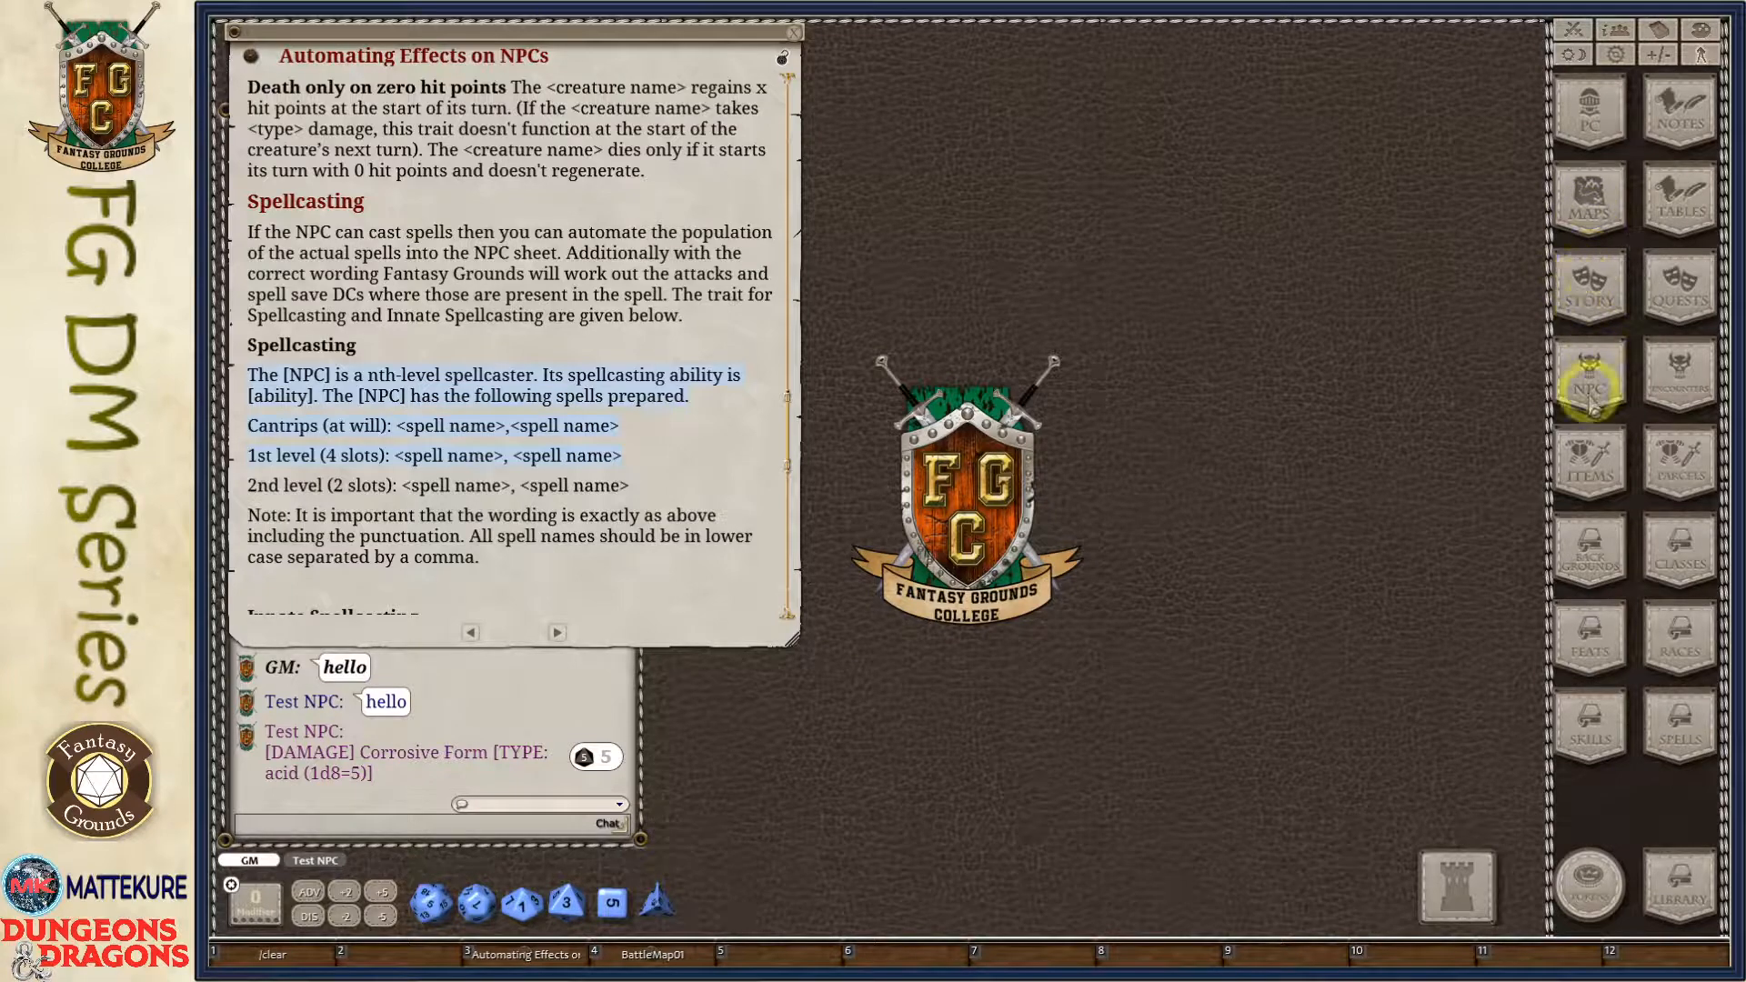
left_click(1588, 373)
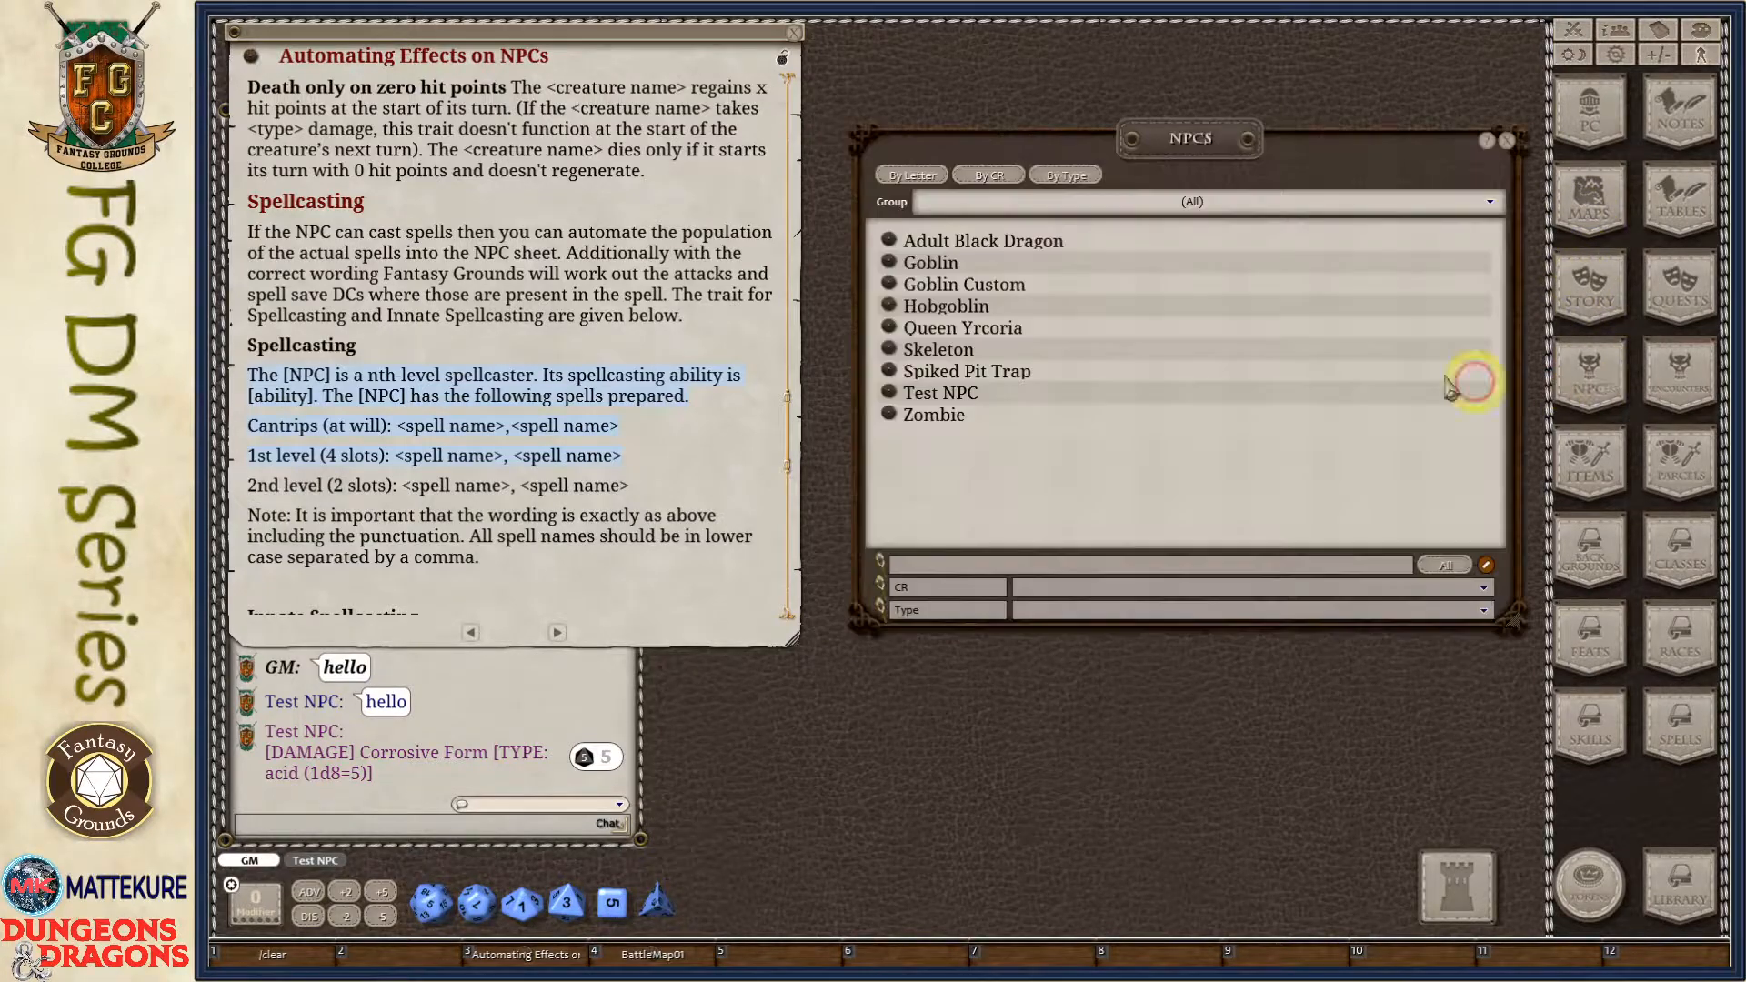
left_click(893, 394)
scroll(1310, 519, "down", 10)
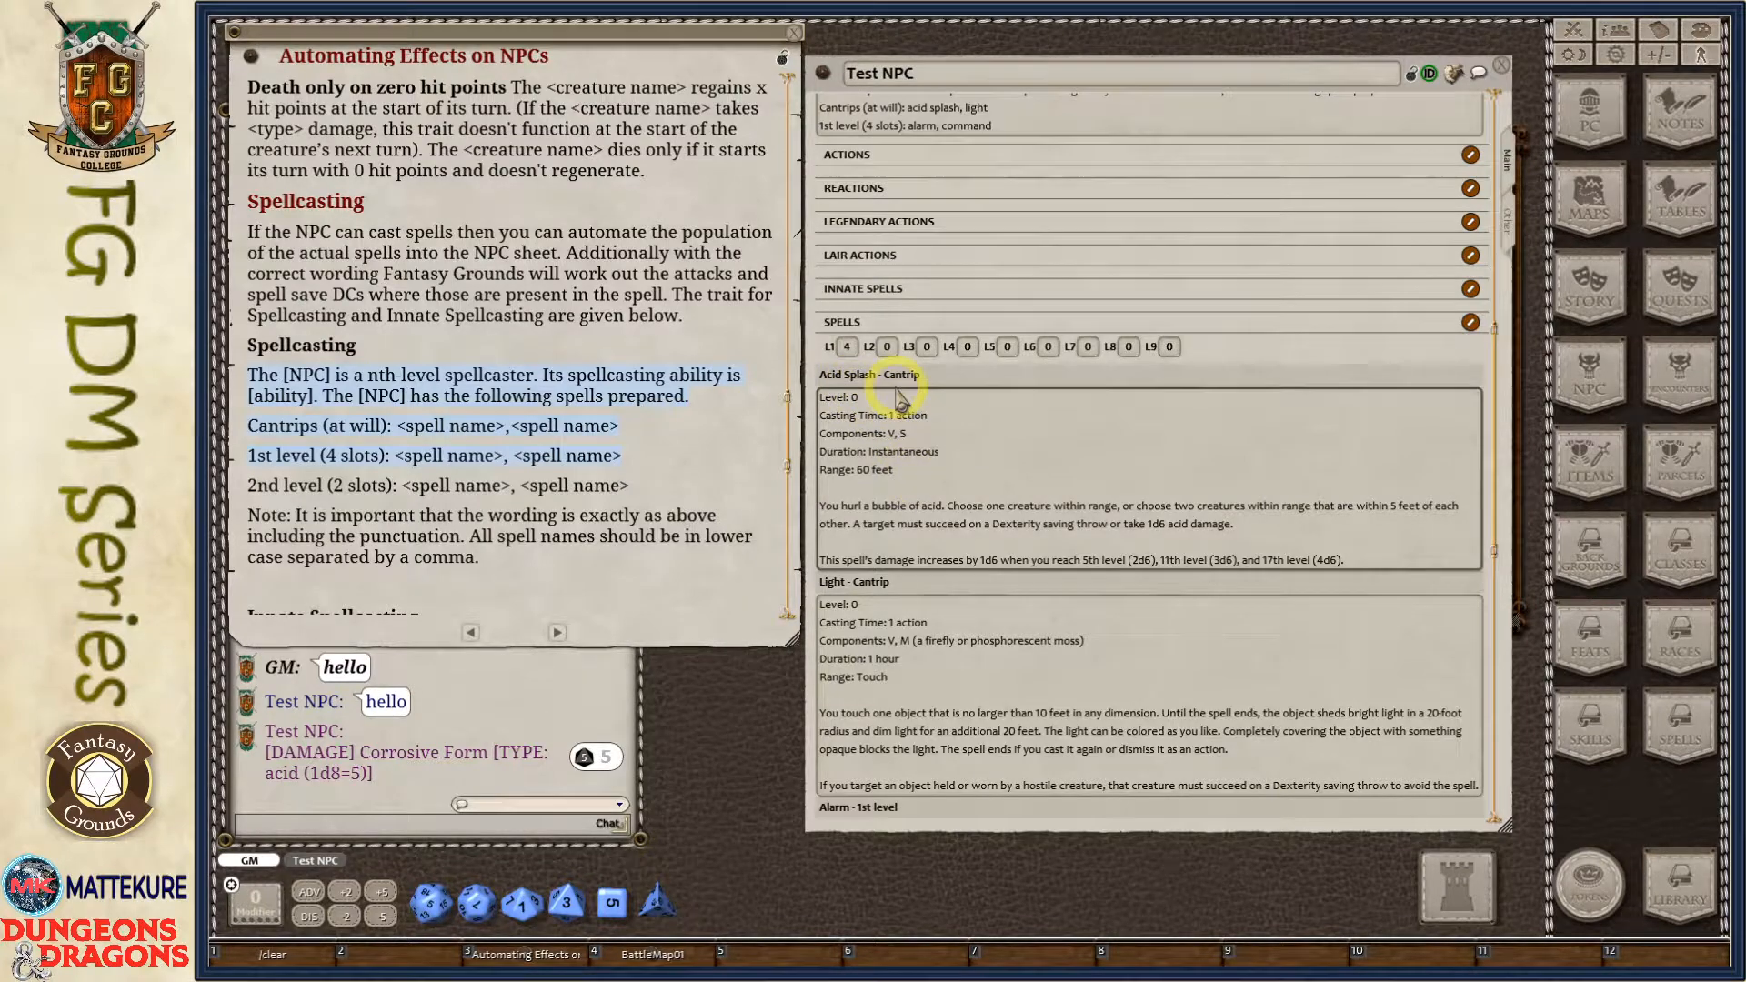
scroll(901, 400, "down", 3)
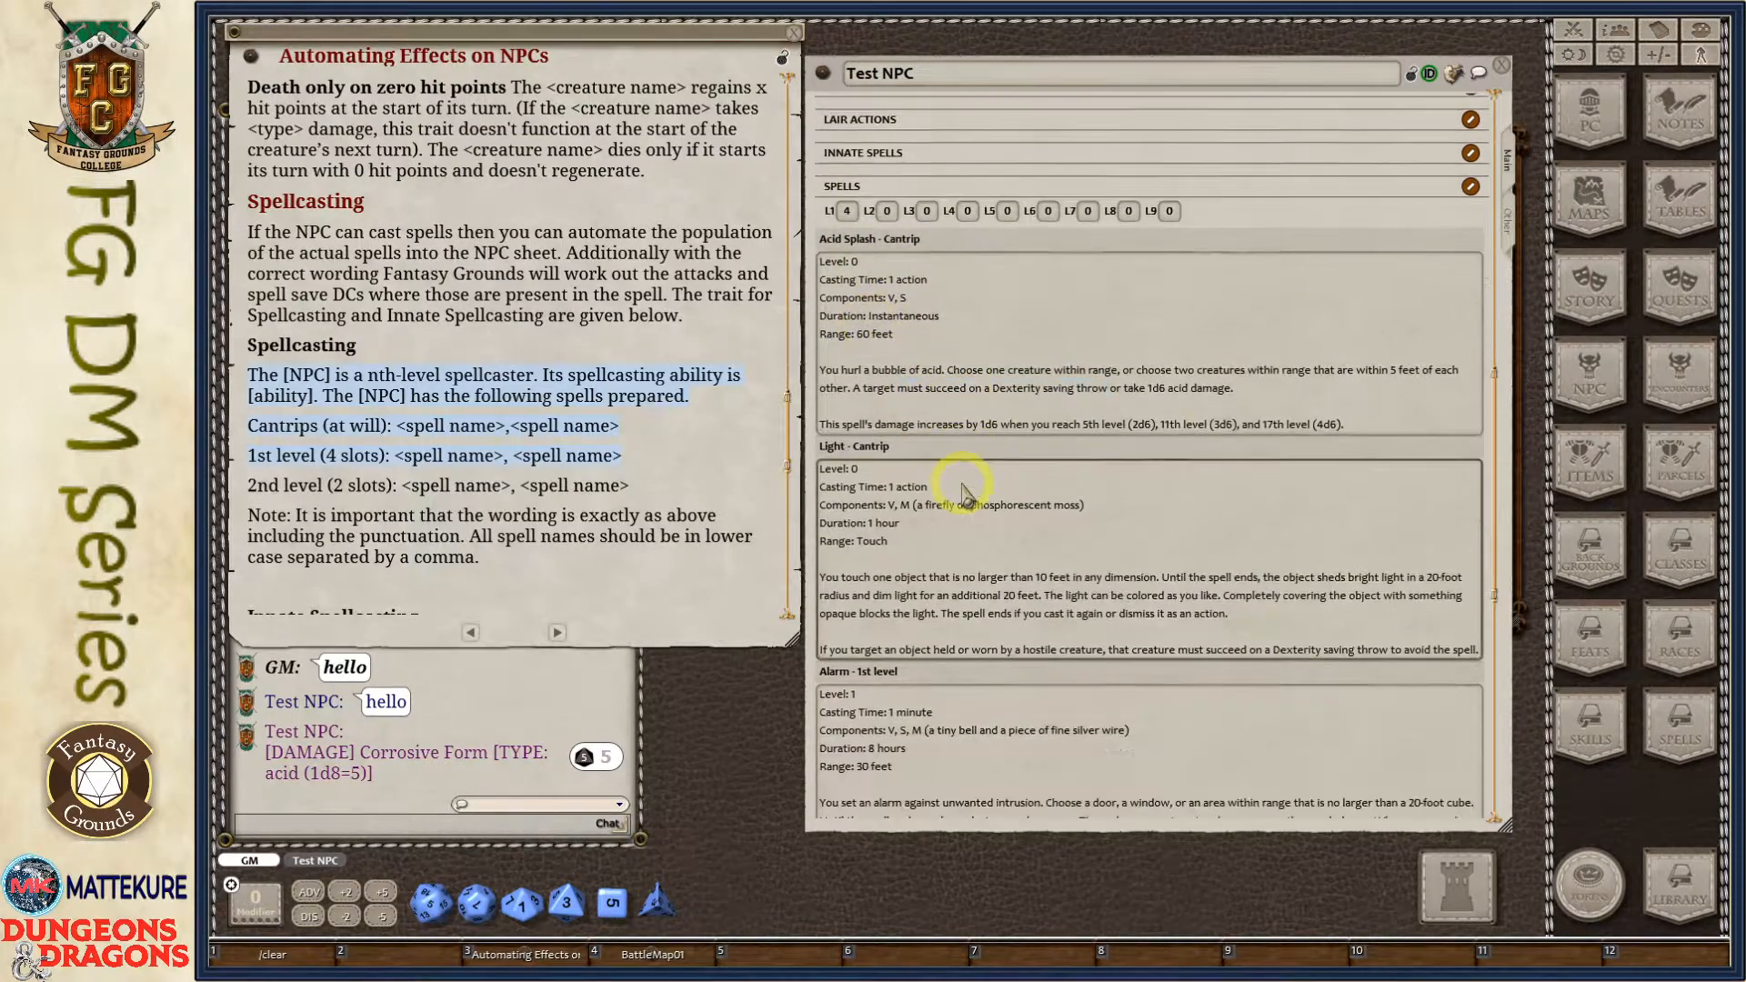
scroll(963, 496, "down", 14)
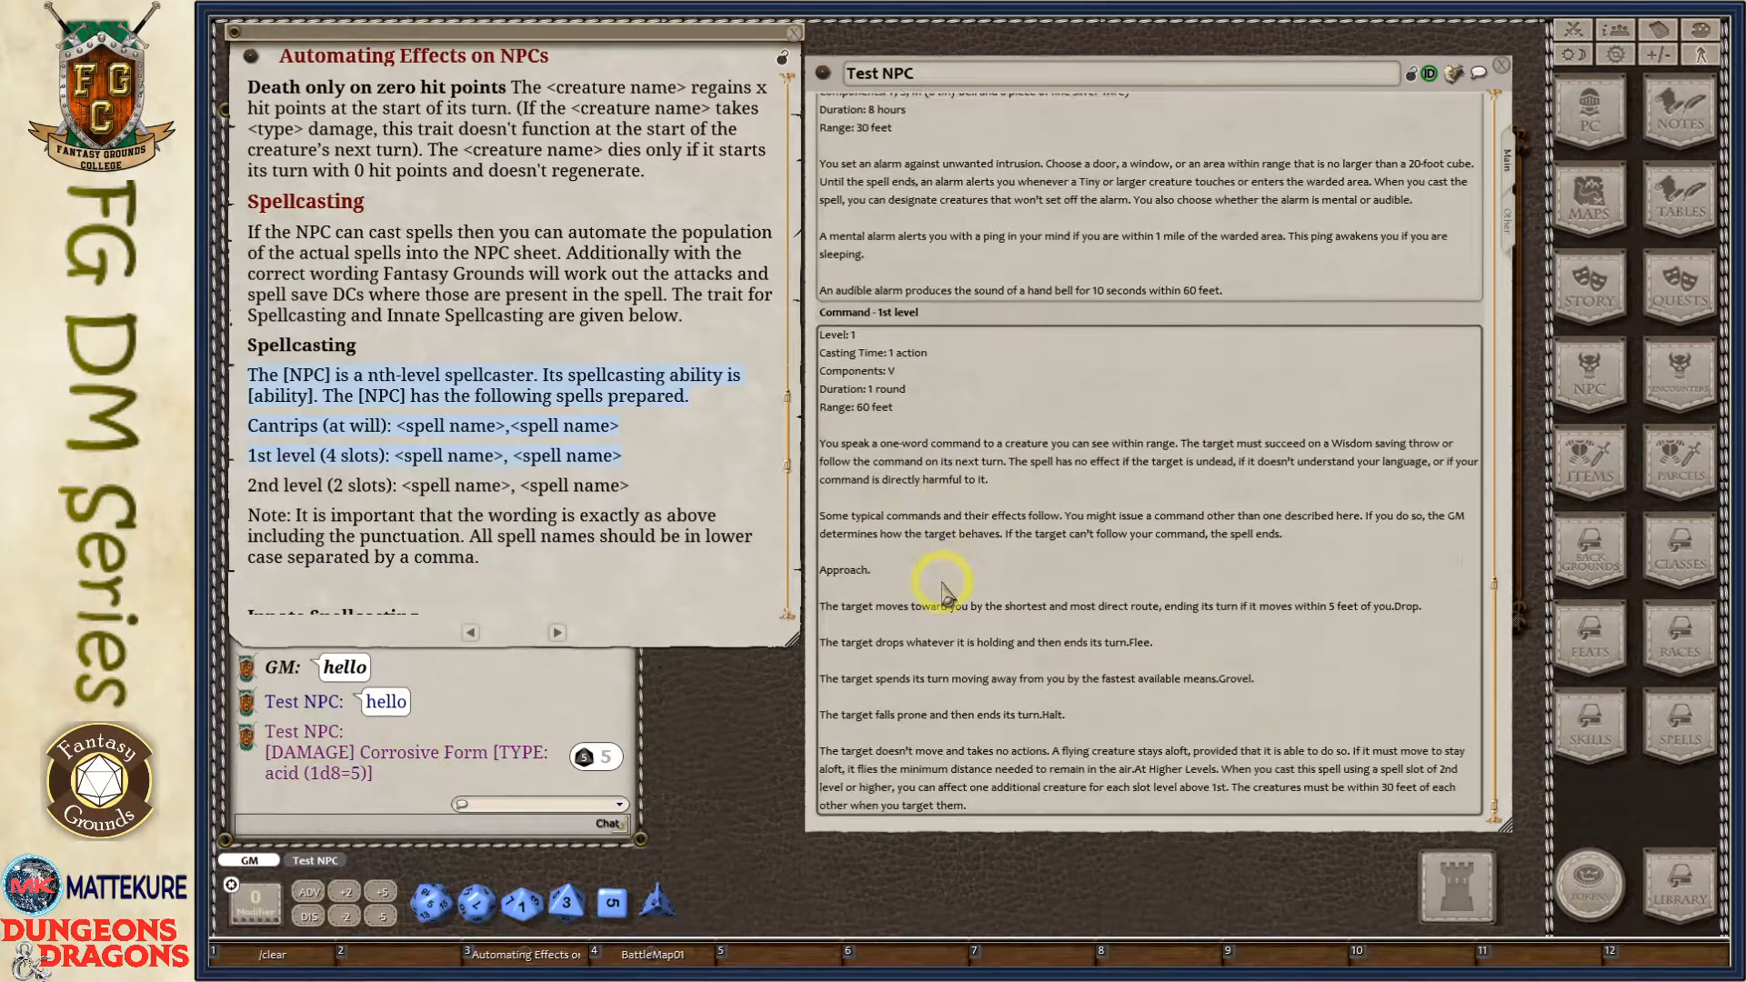
scroll(955, 452, "up", 4)
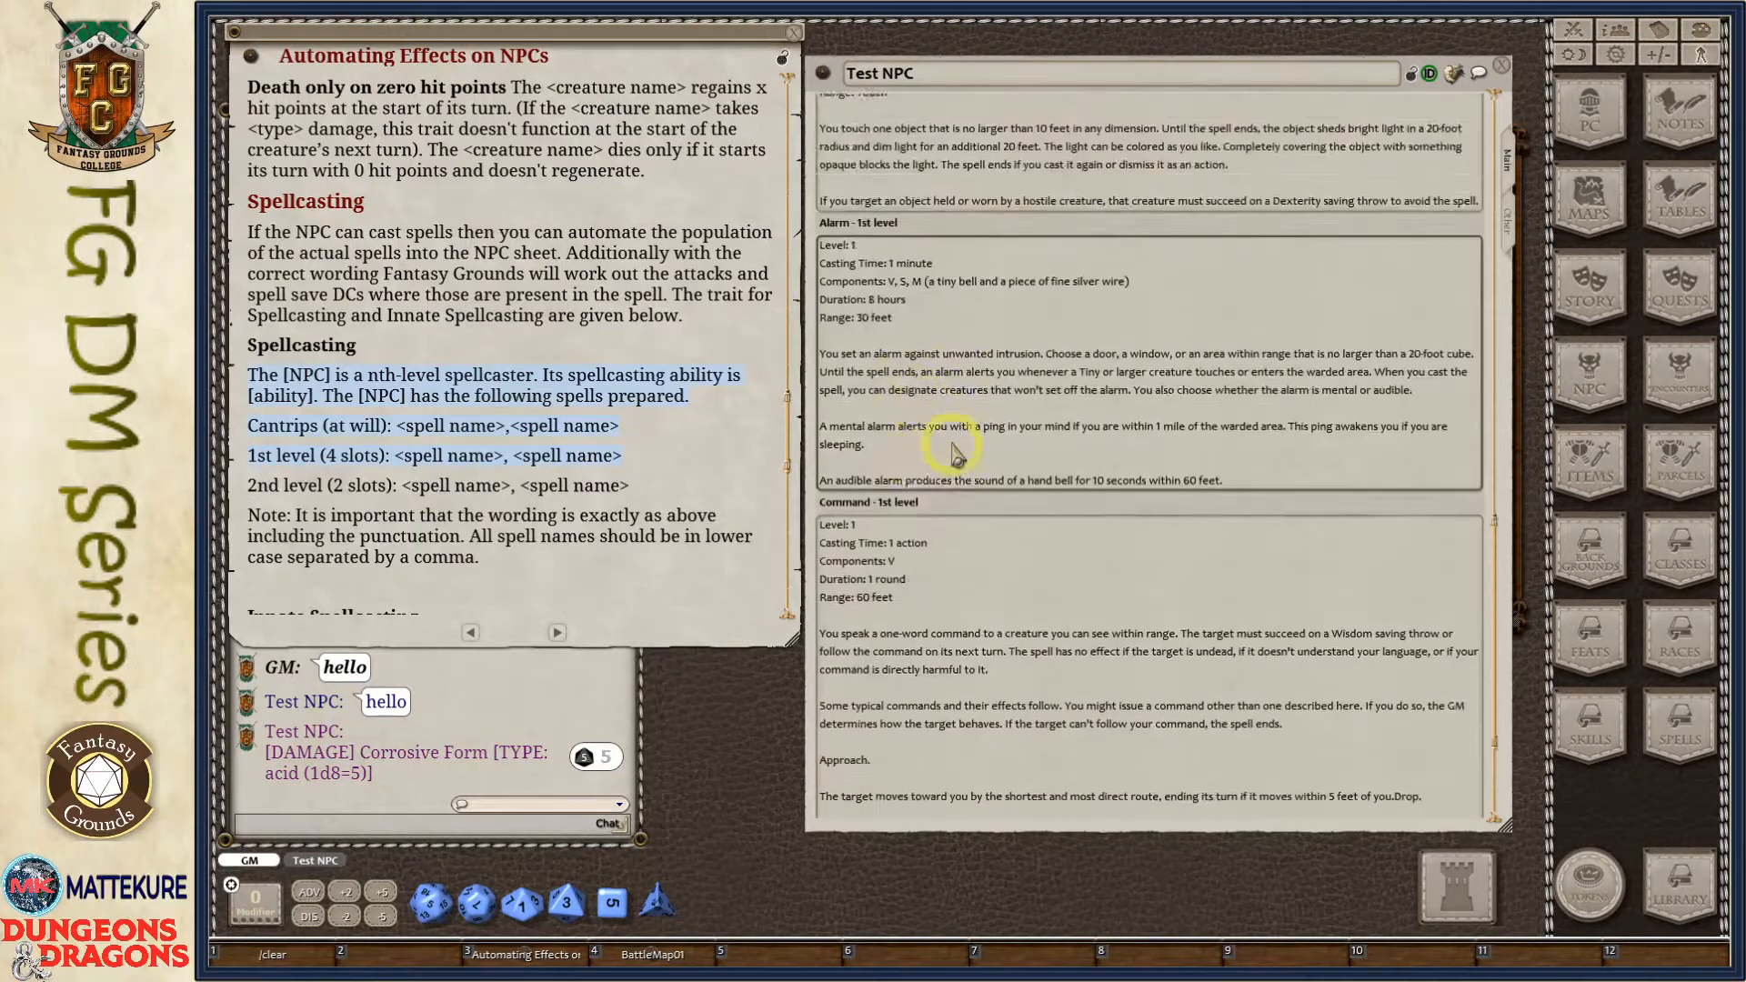
scroll(955, 464, "up", 4)
scroll(1046, 632, "up", 5)
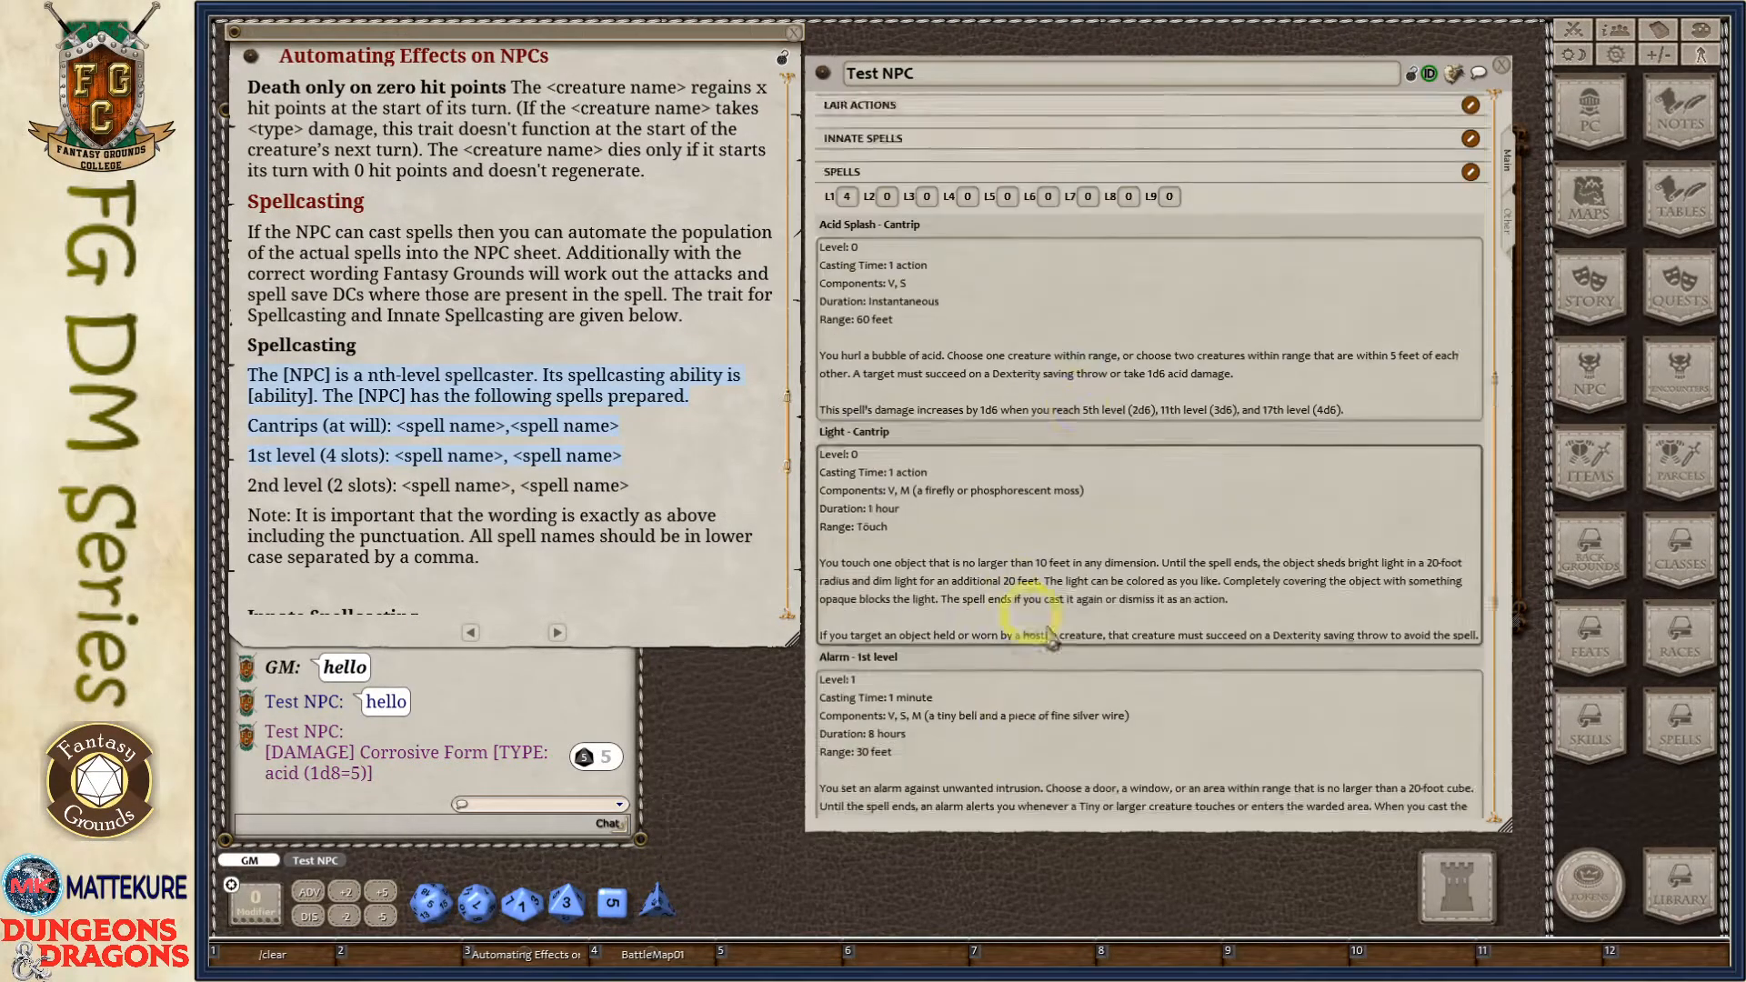
scroll(1046, 632, "up", 15)
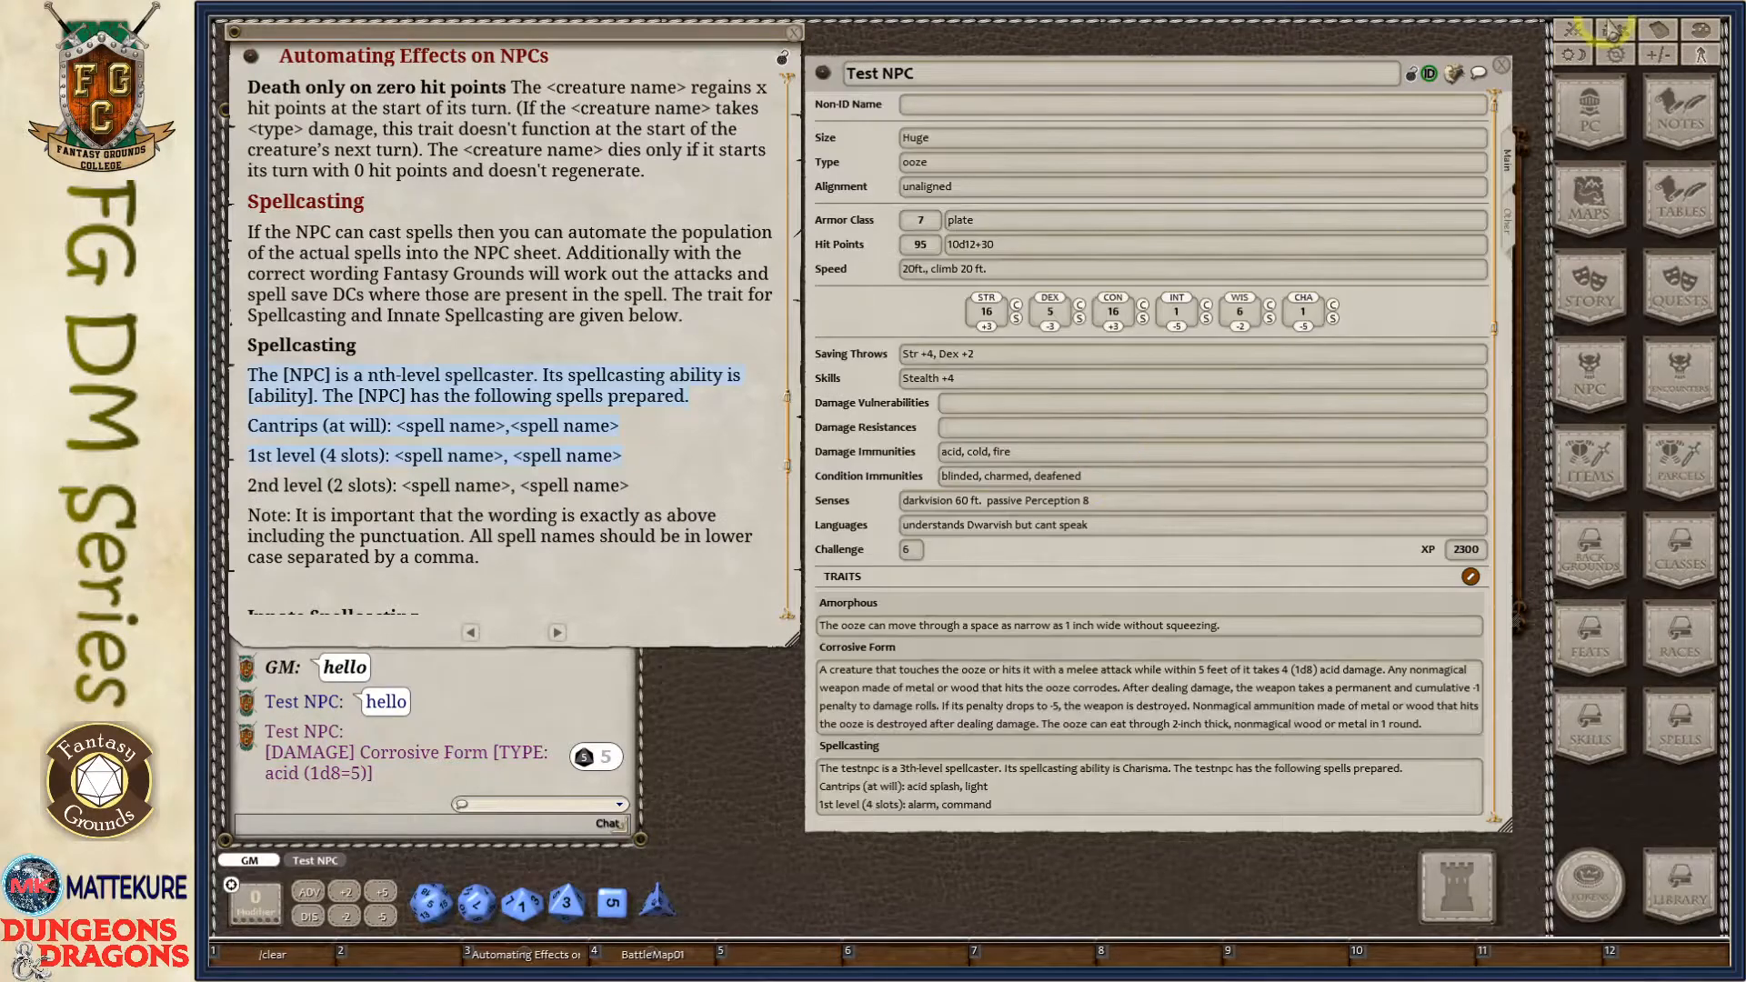
Add Test NPC to the combat tracker and expand its entry to examine the parsed traits and spells.
left_click(1614, 30)
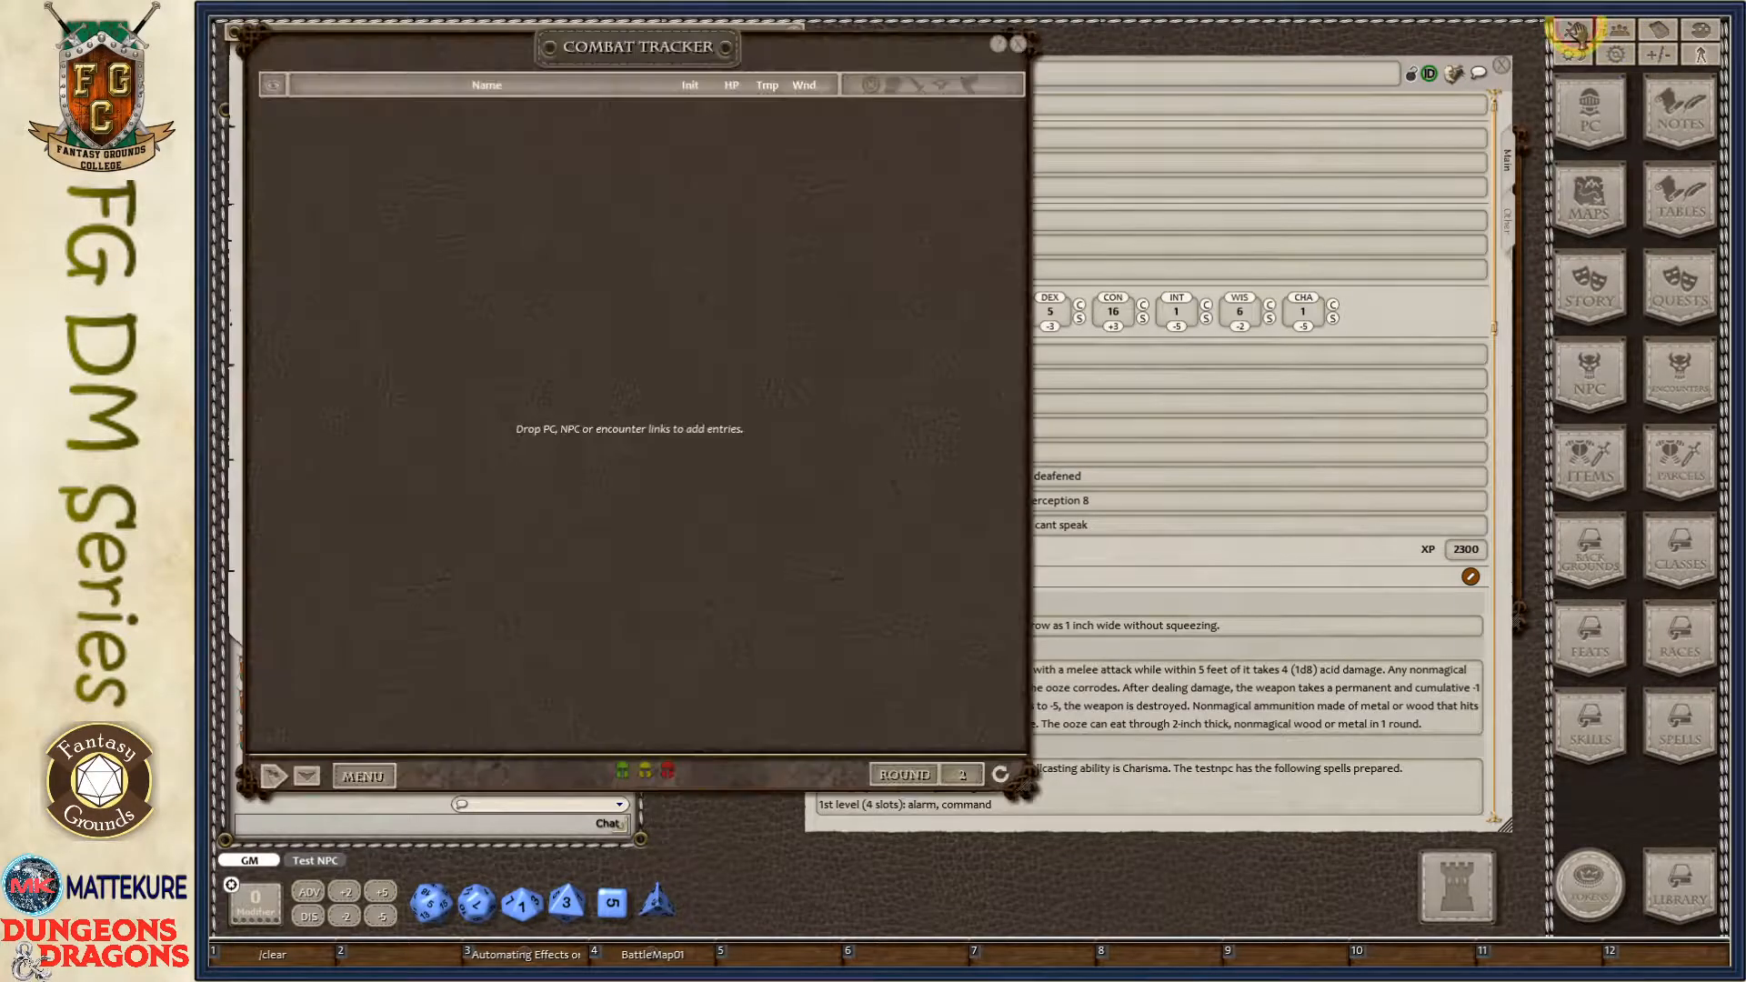
left_click(1269, 157)
left_click_drag(823, 73, 466, 246)
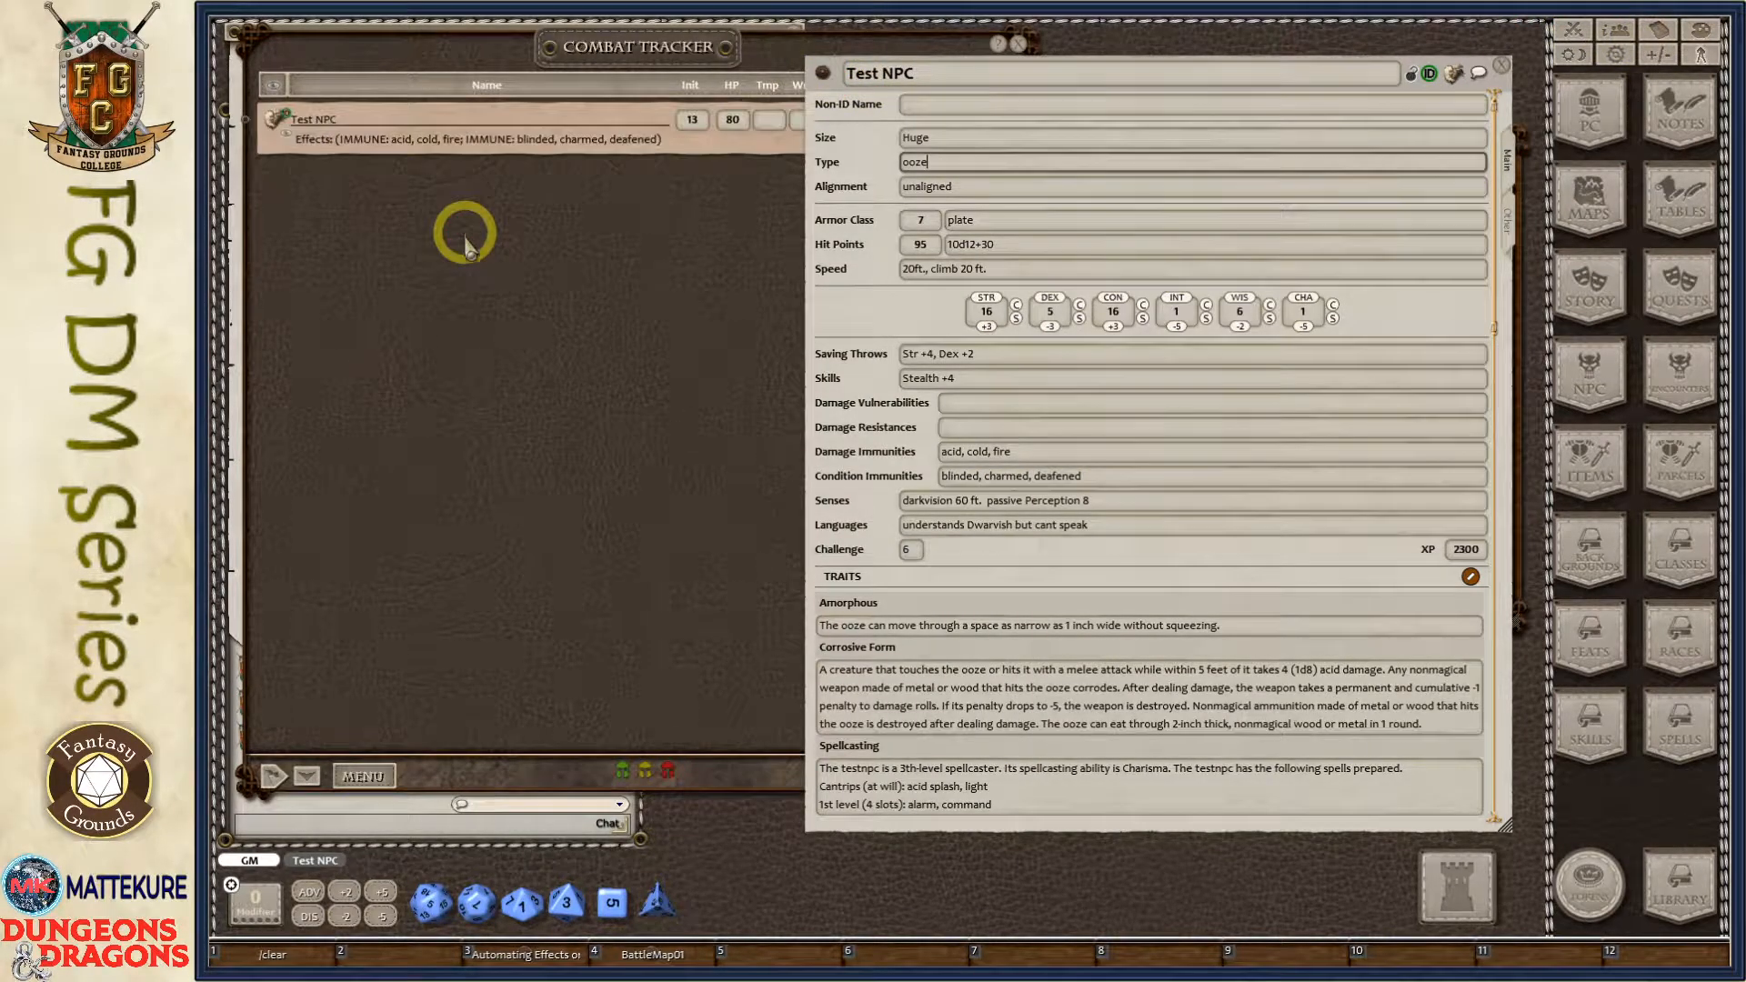
left_click(466, 245)
left_click(917, 116)
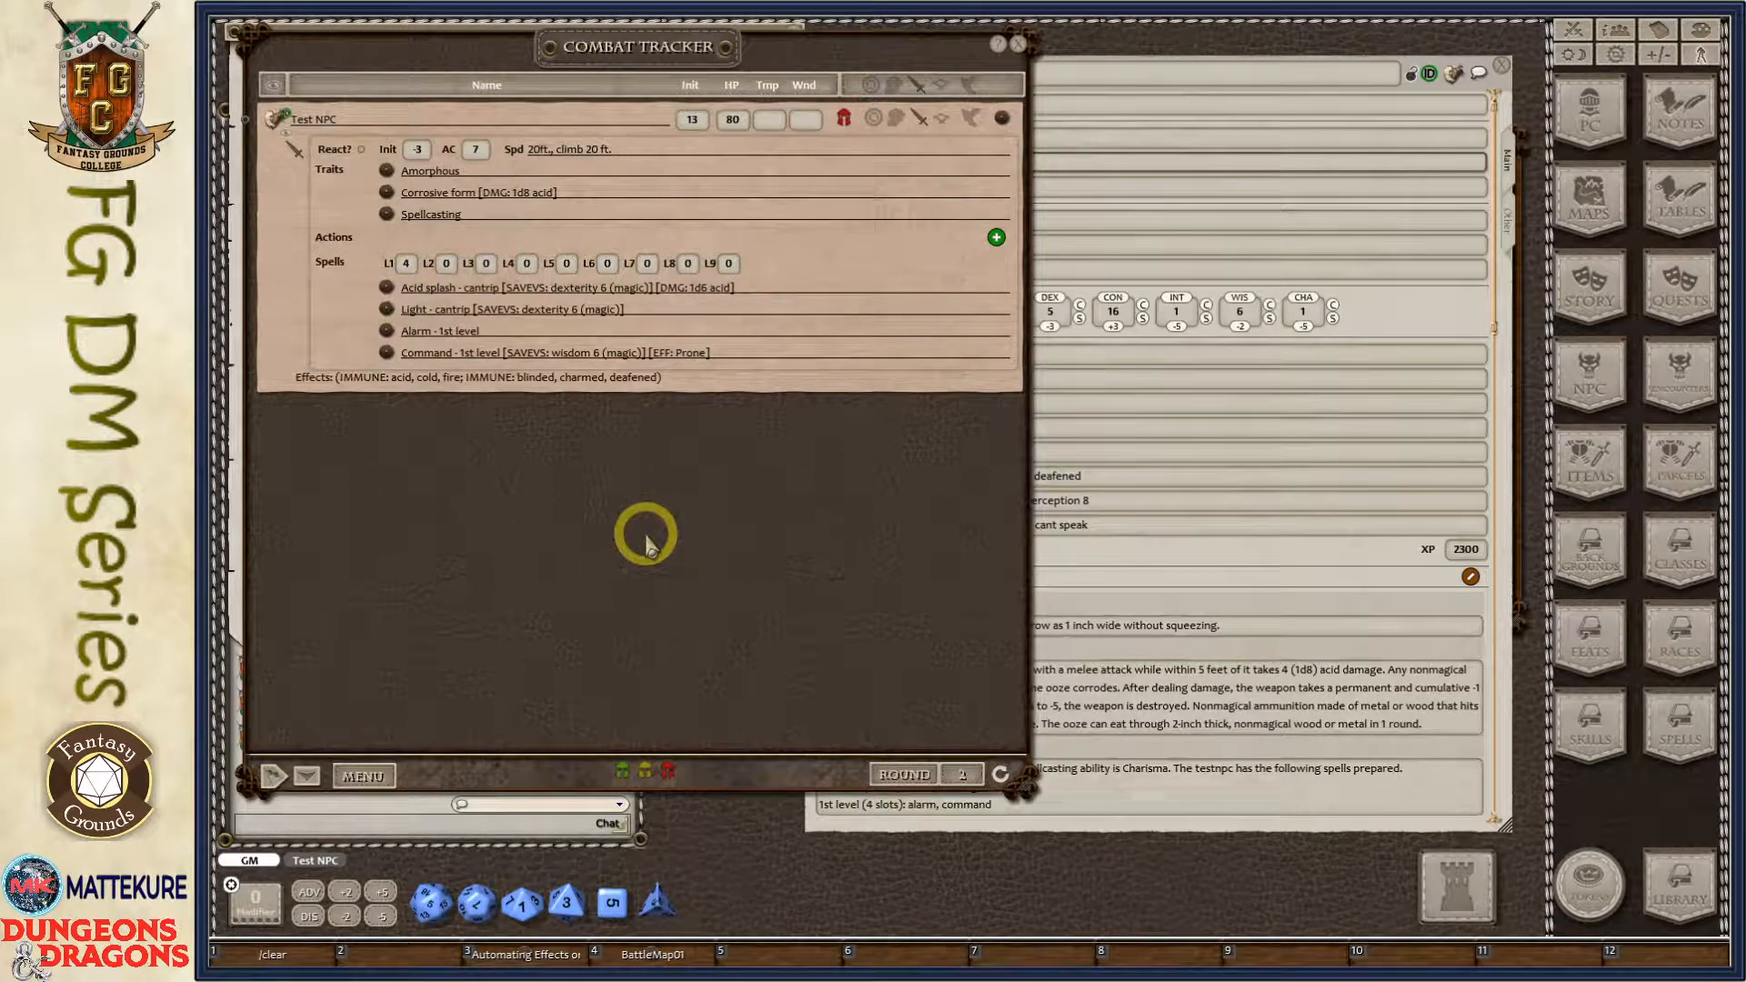
left_click(1018, 43)
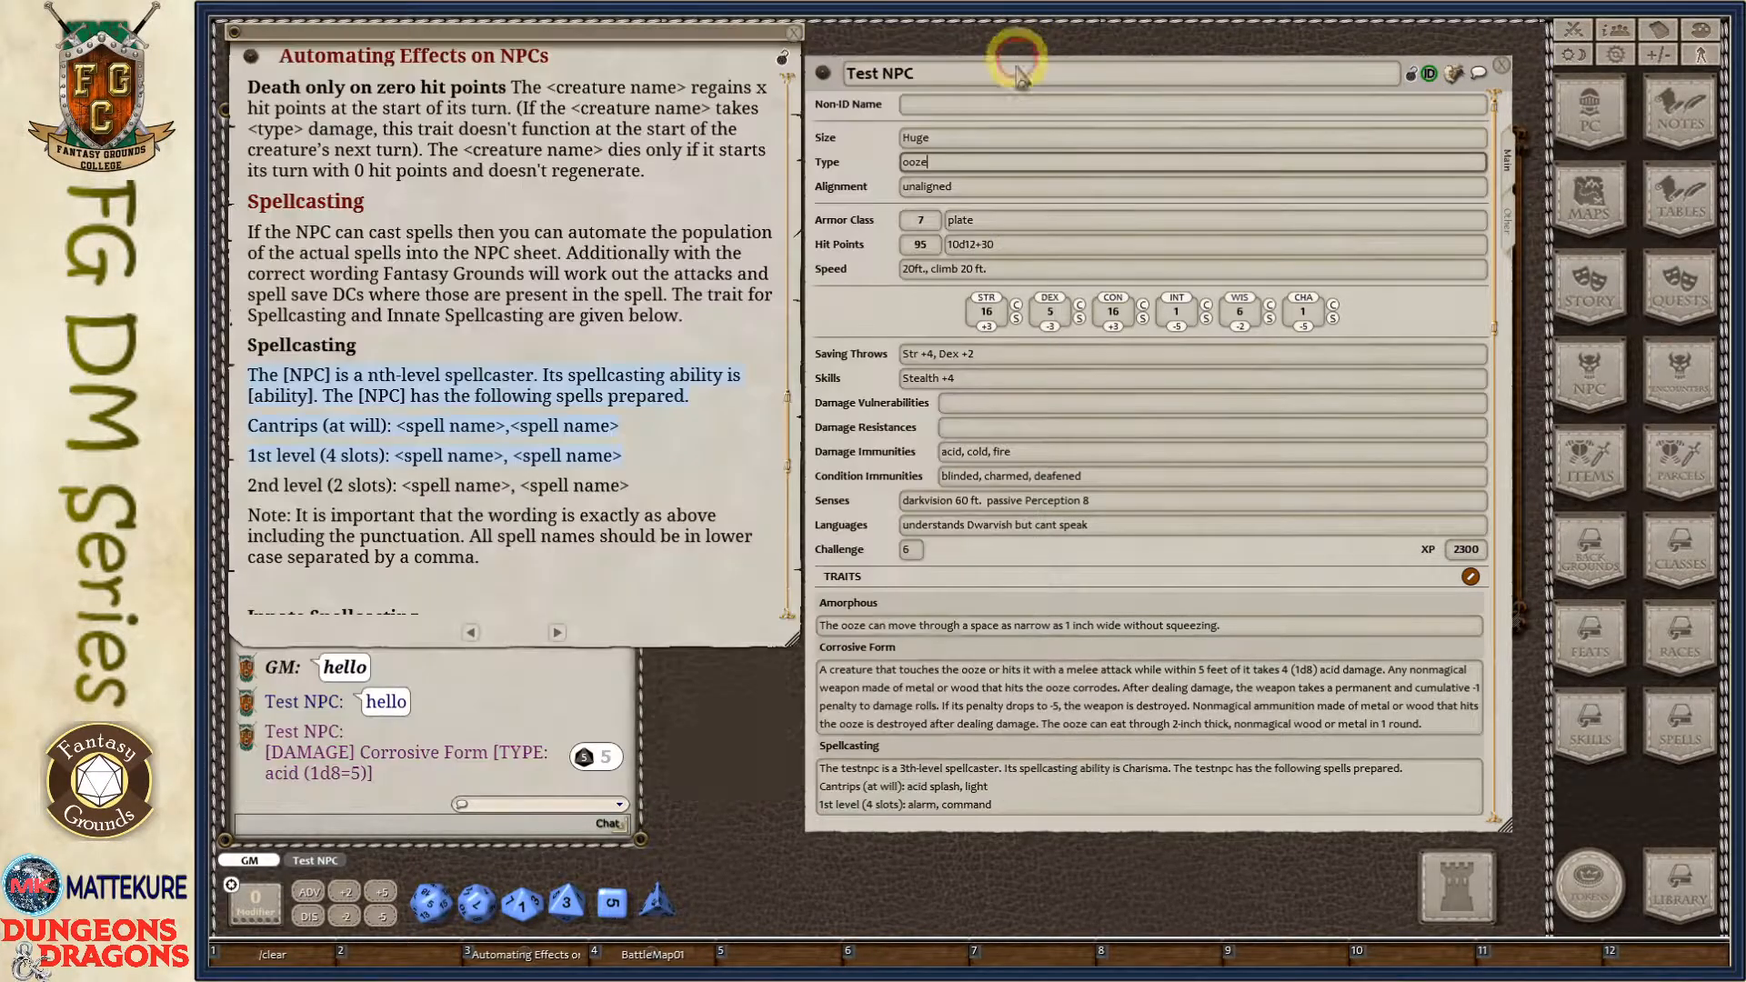
Append "charm person" to the 1st level (4 slots) line of the Spellcasting trait.
scroll(1224, 600, "down", 3)
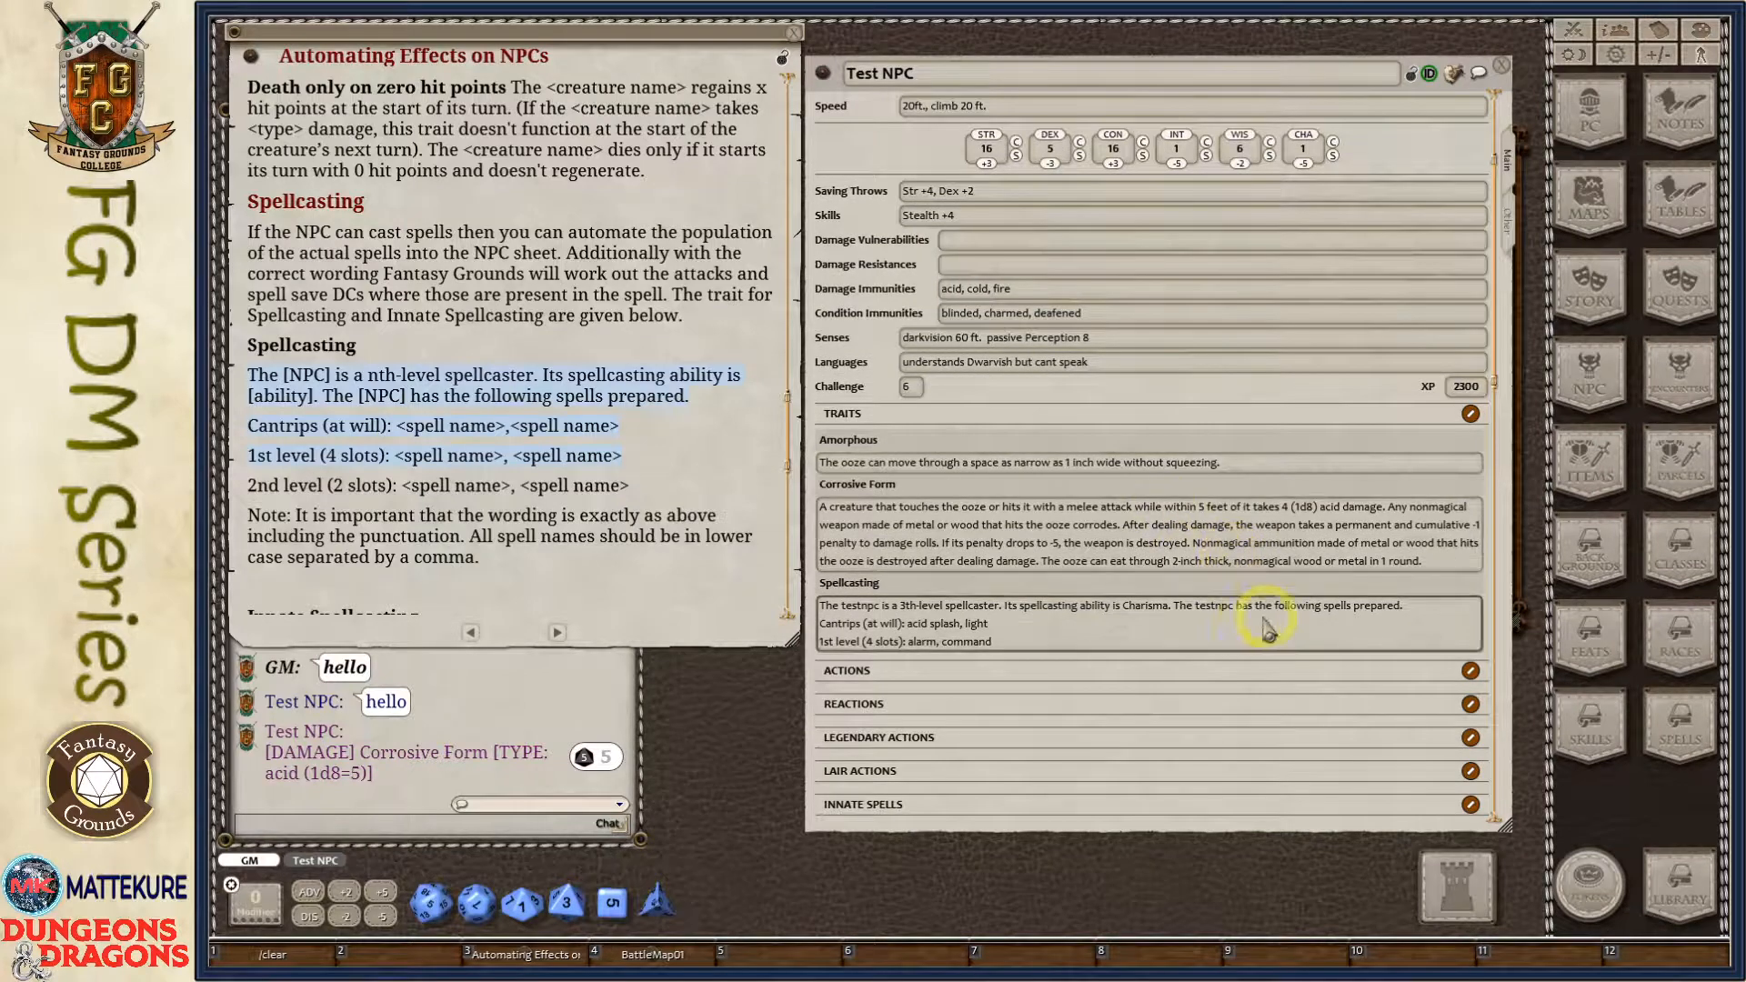
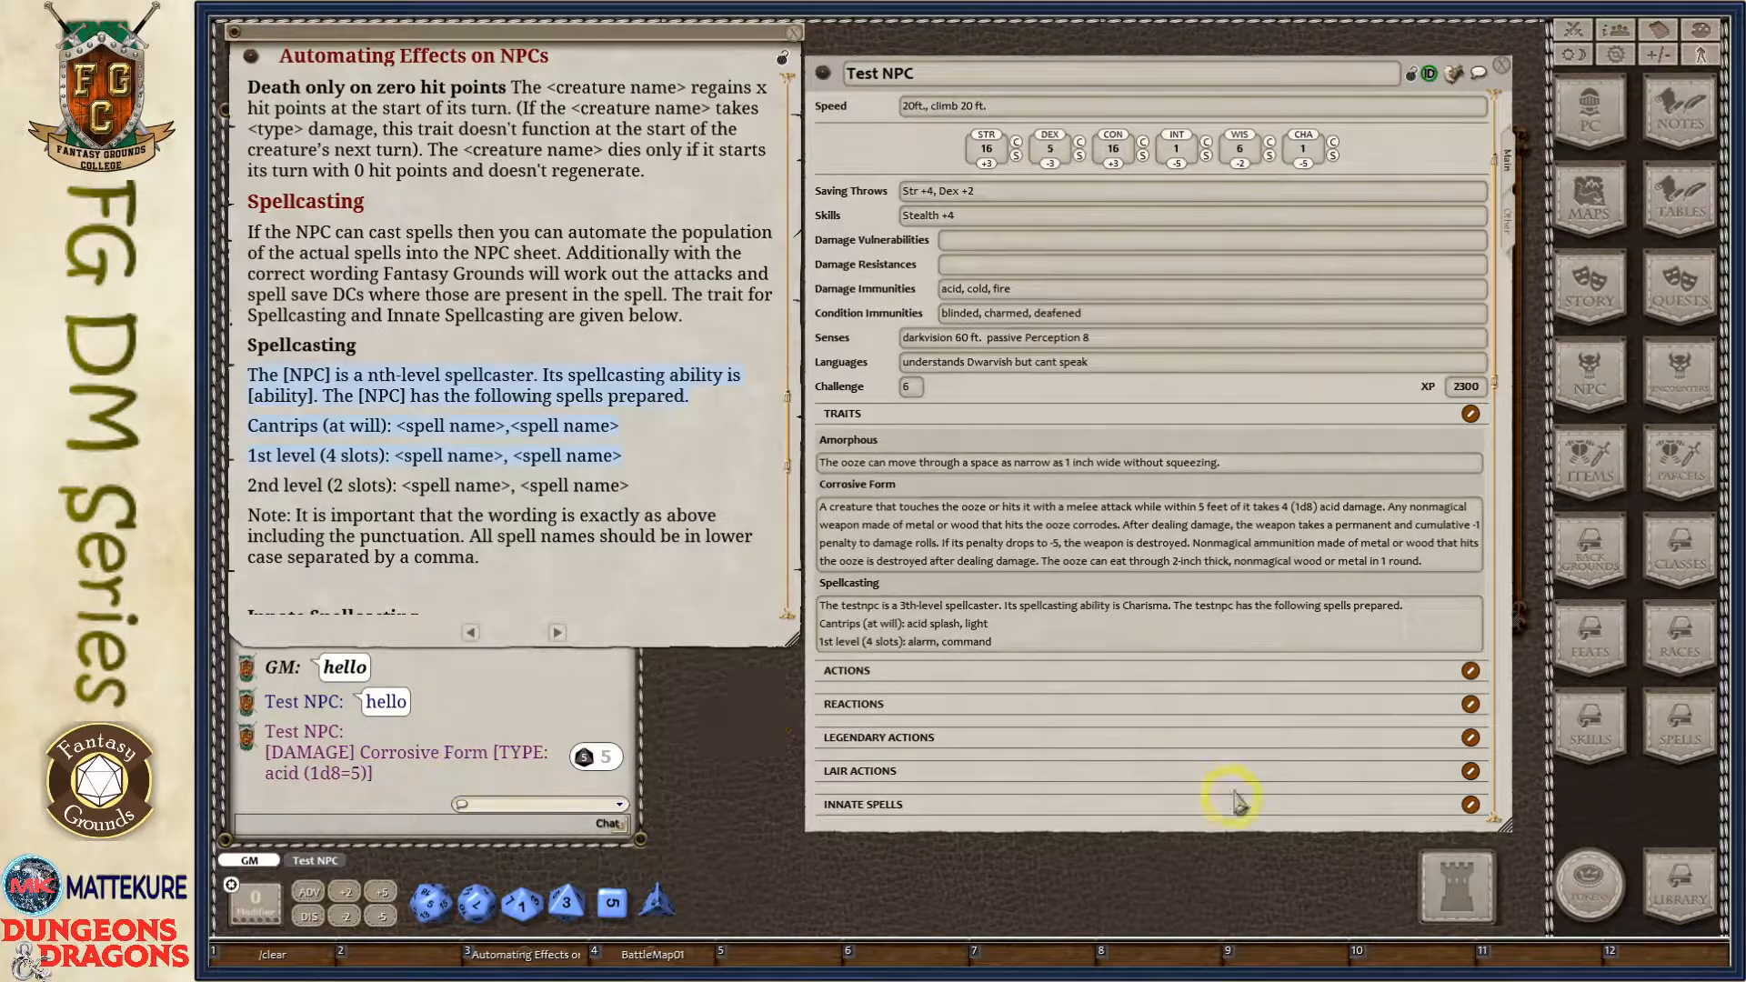
scroll(1161, 709, "down", 4)
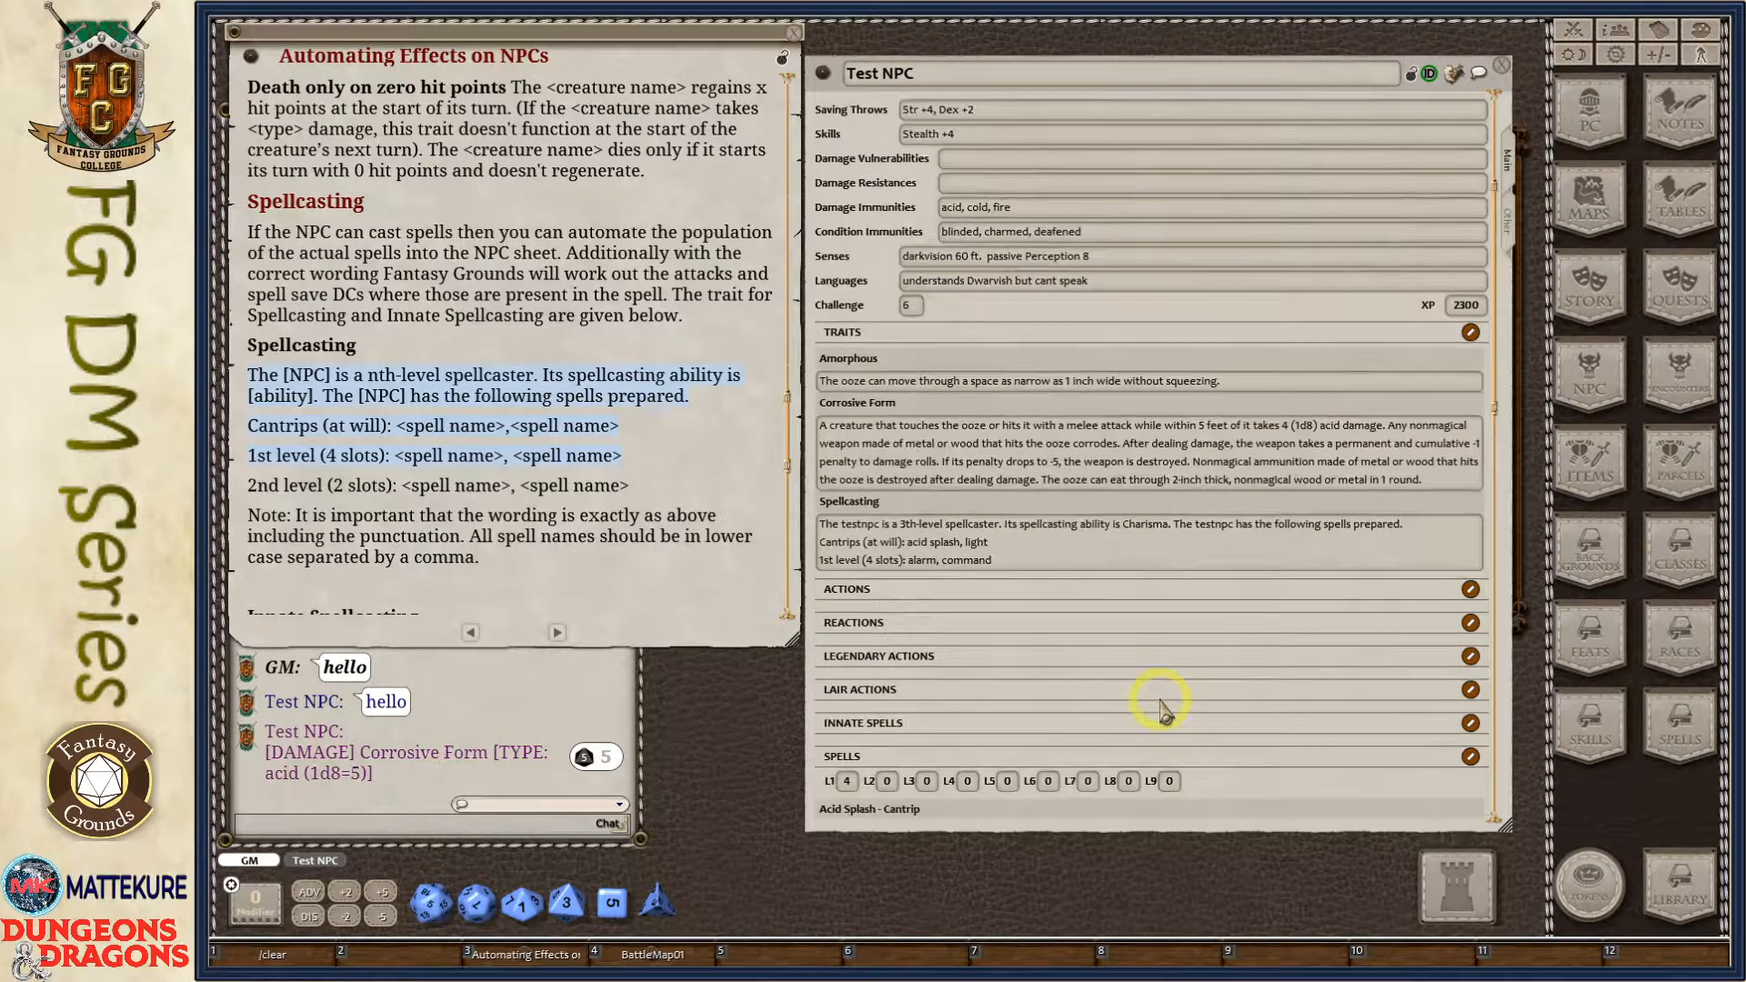
scroll(1184, 557, "up", 1)
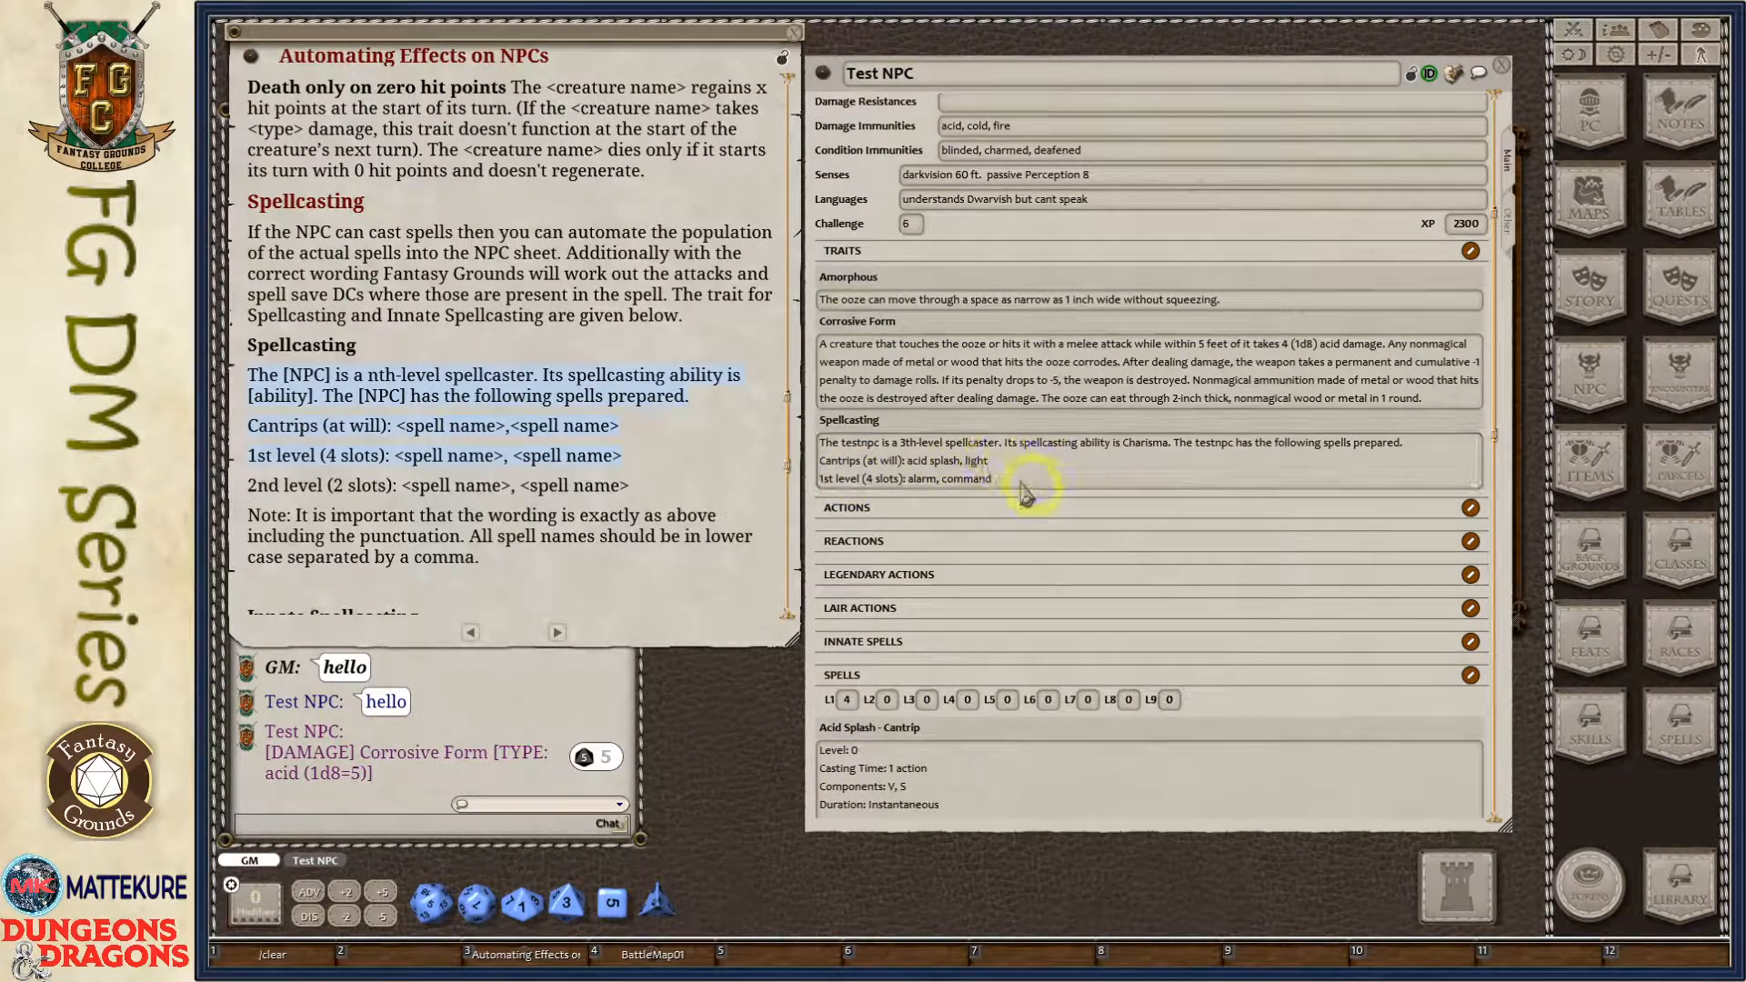
left_click(1684, 744)
left_click(1012, 478)
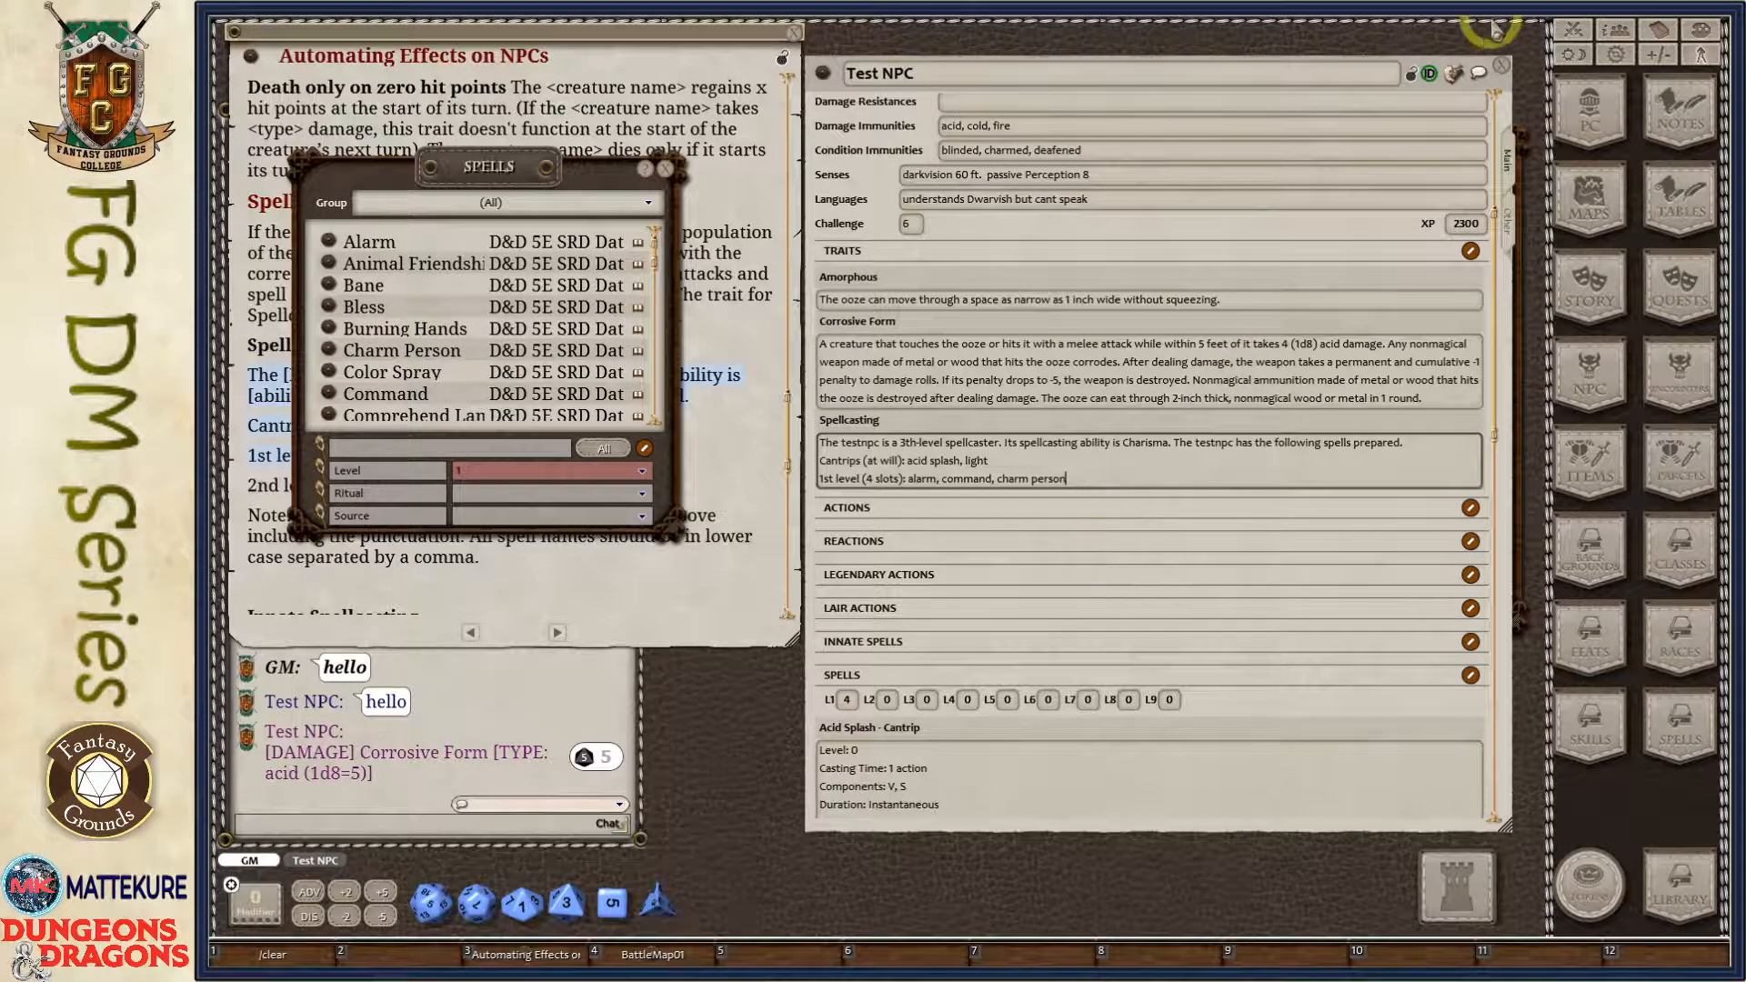
Close and reopen the Test NPC record and check its Spells section for Charm Person.
left_click(1504, 66)
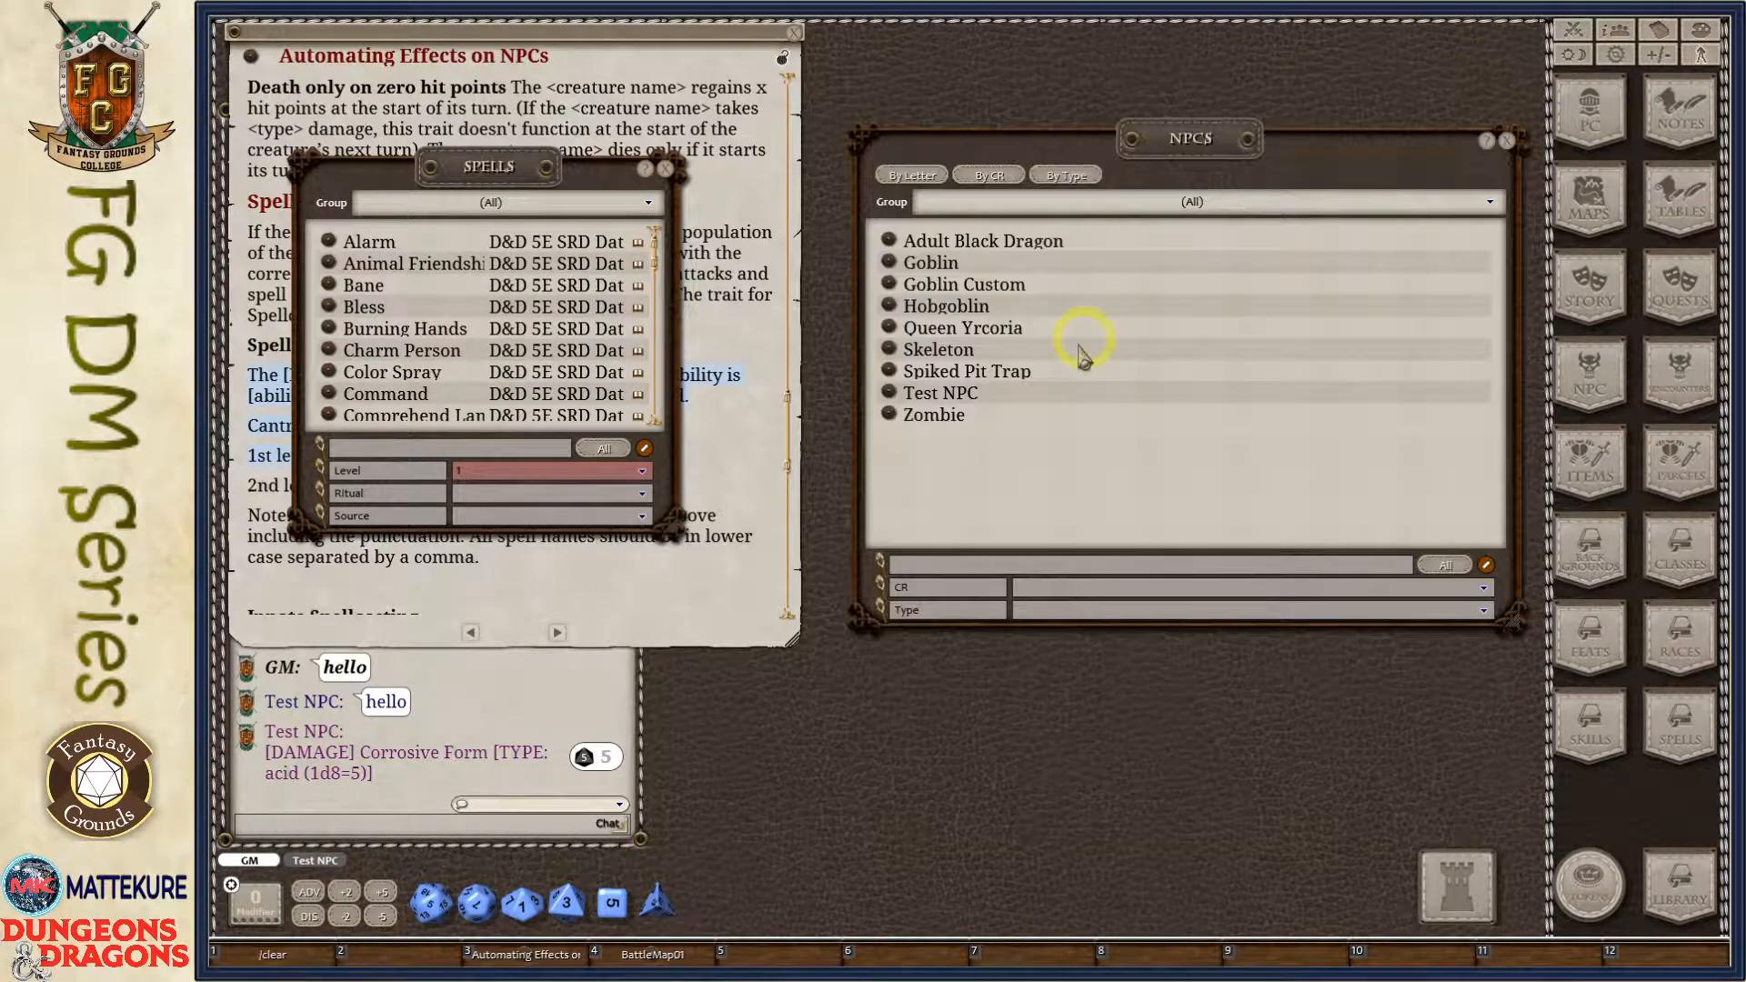
left_click(891, 398)
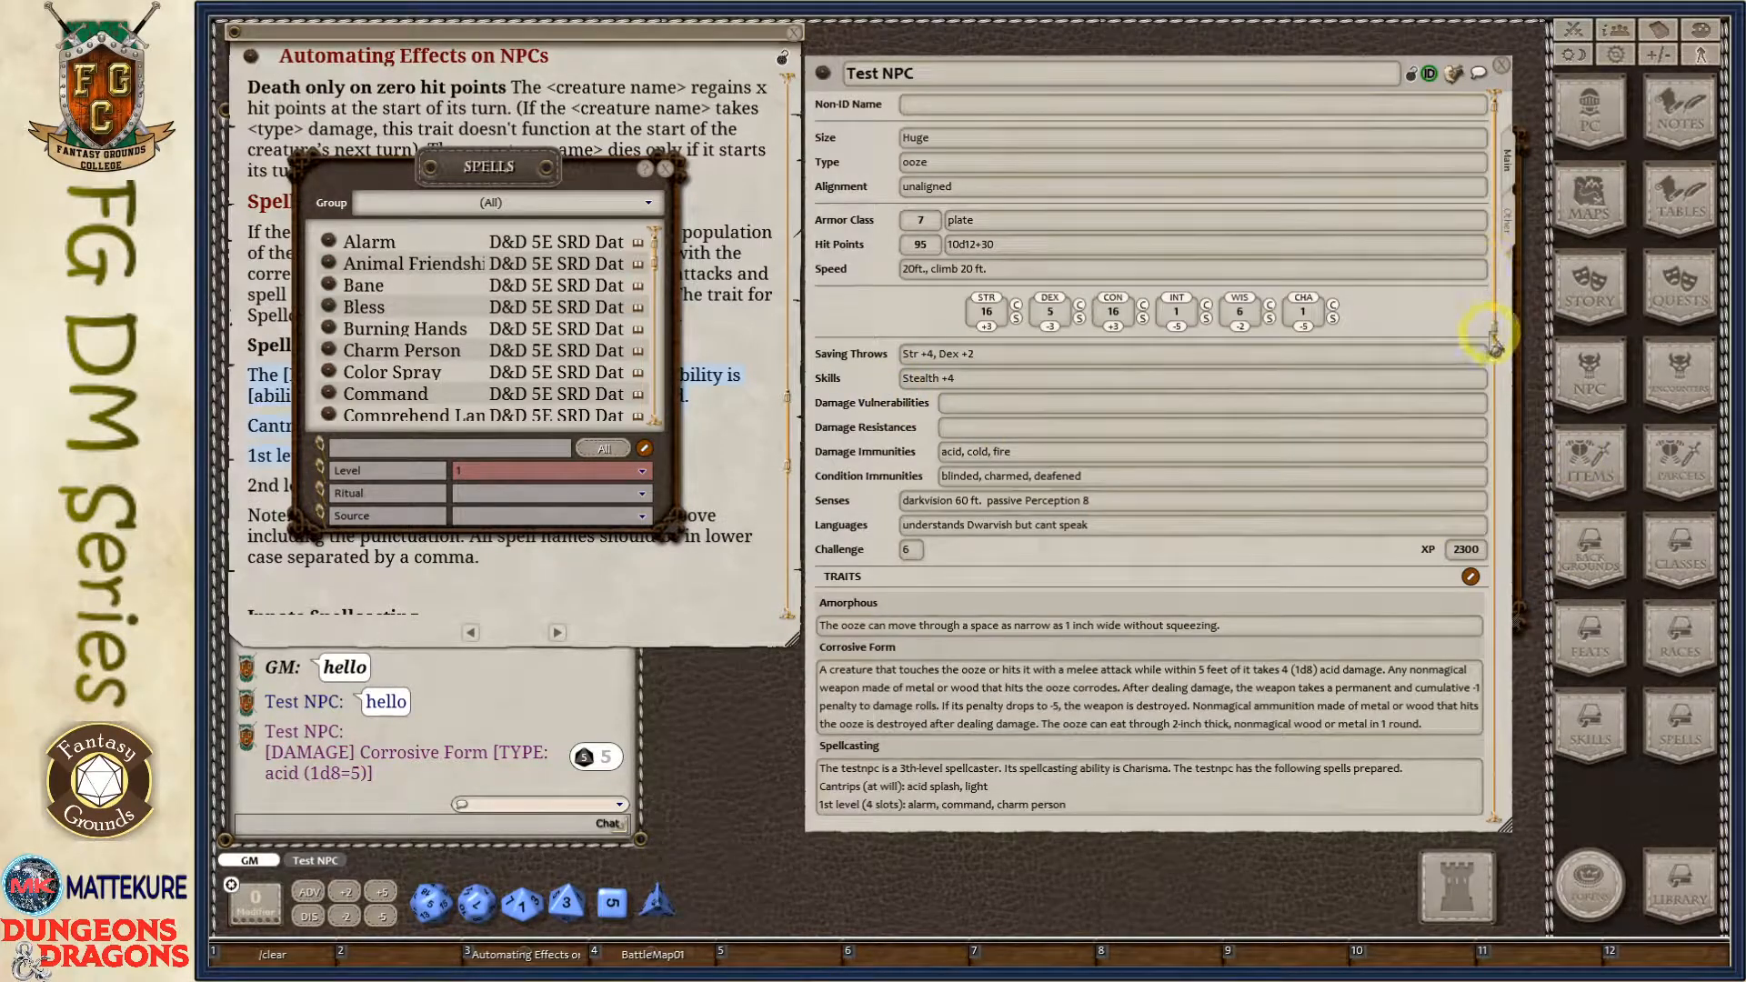
left_click_drag(1496, 335, 1500, 866)
scroll(910, 441, "up", 3)
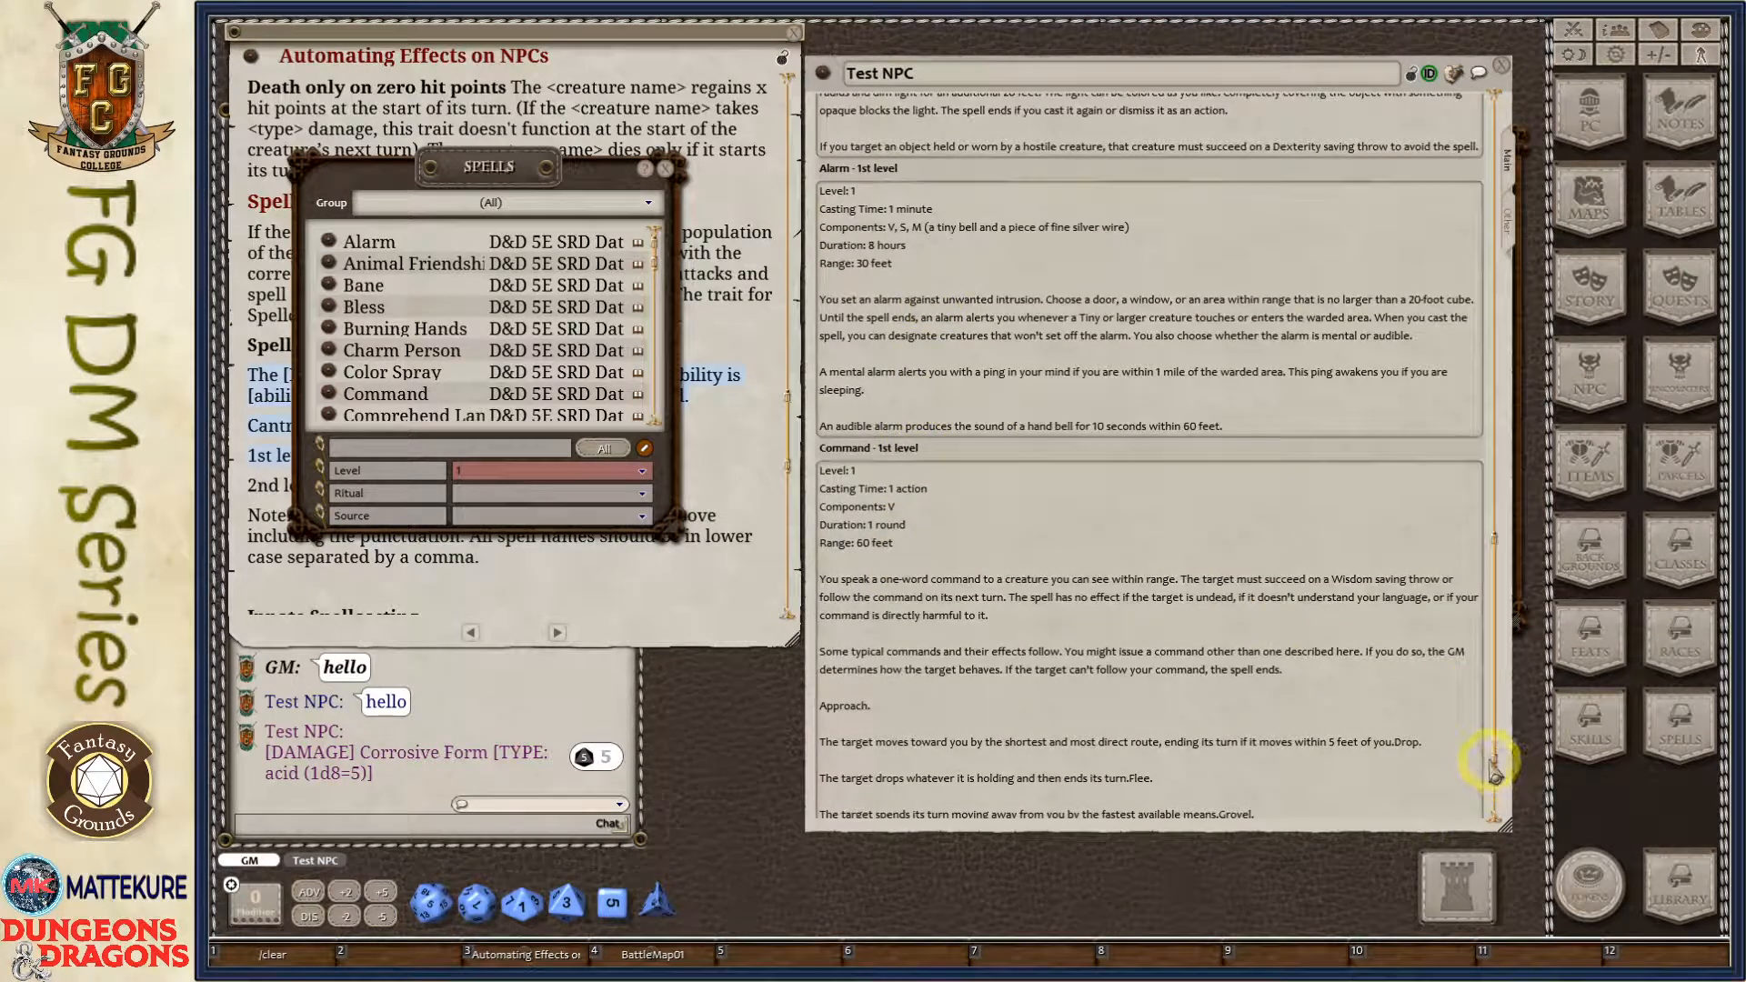
left_click_drag(1497, 759, 1482, 599)
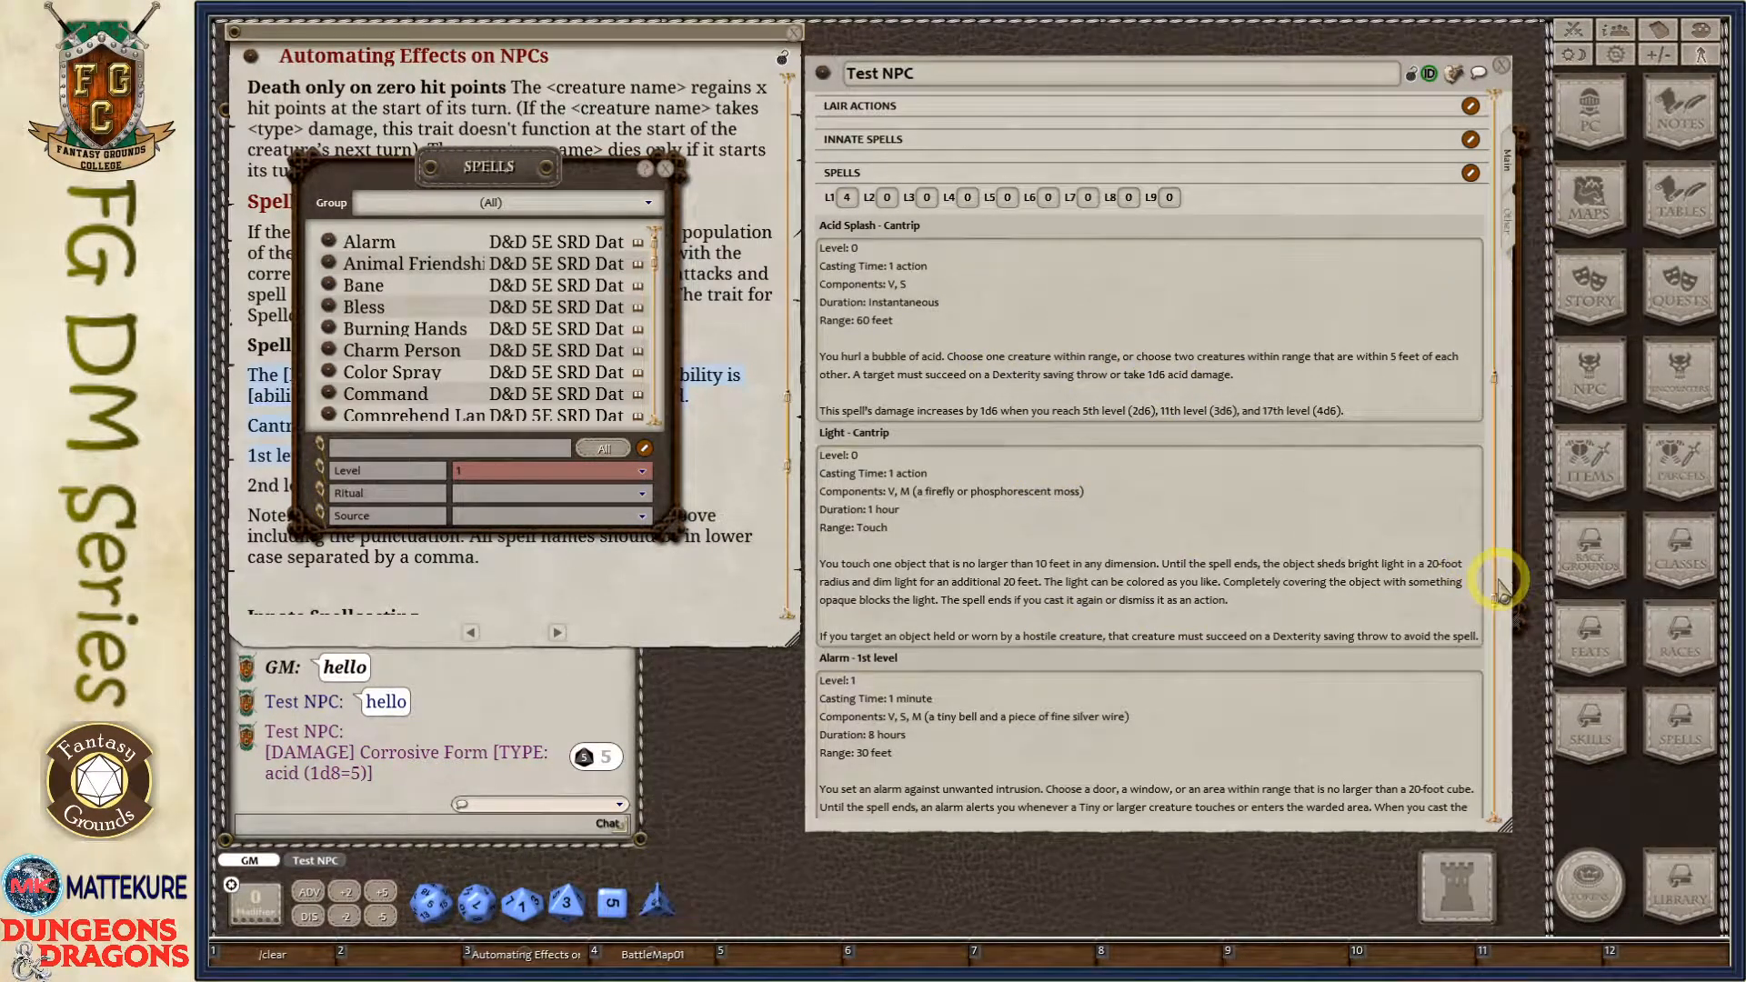
left_click_drag(1499, 582, 1493, 510)
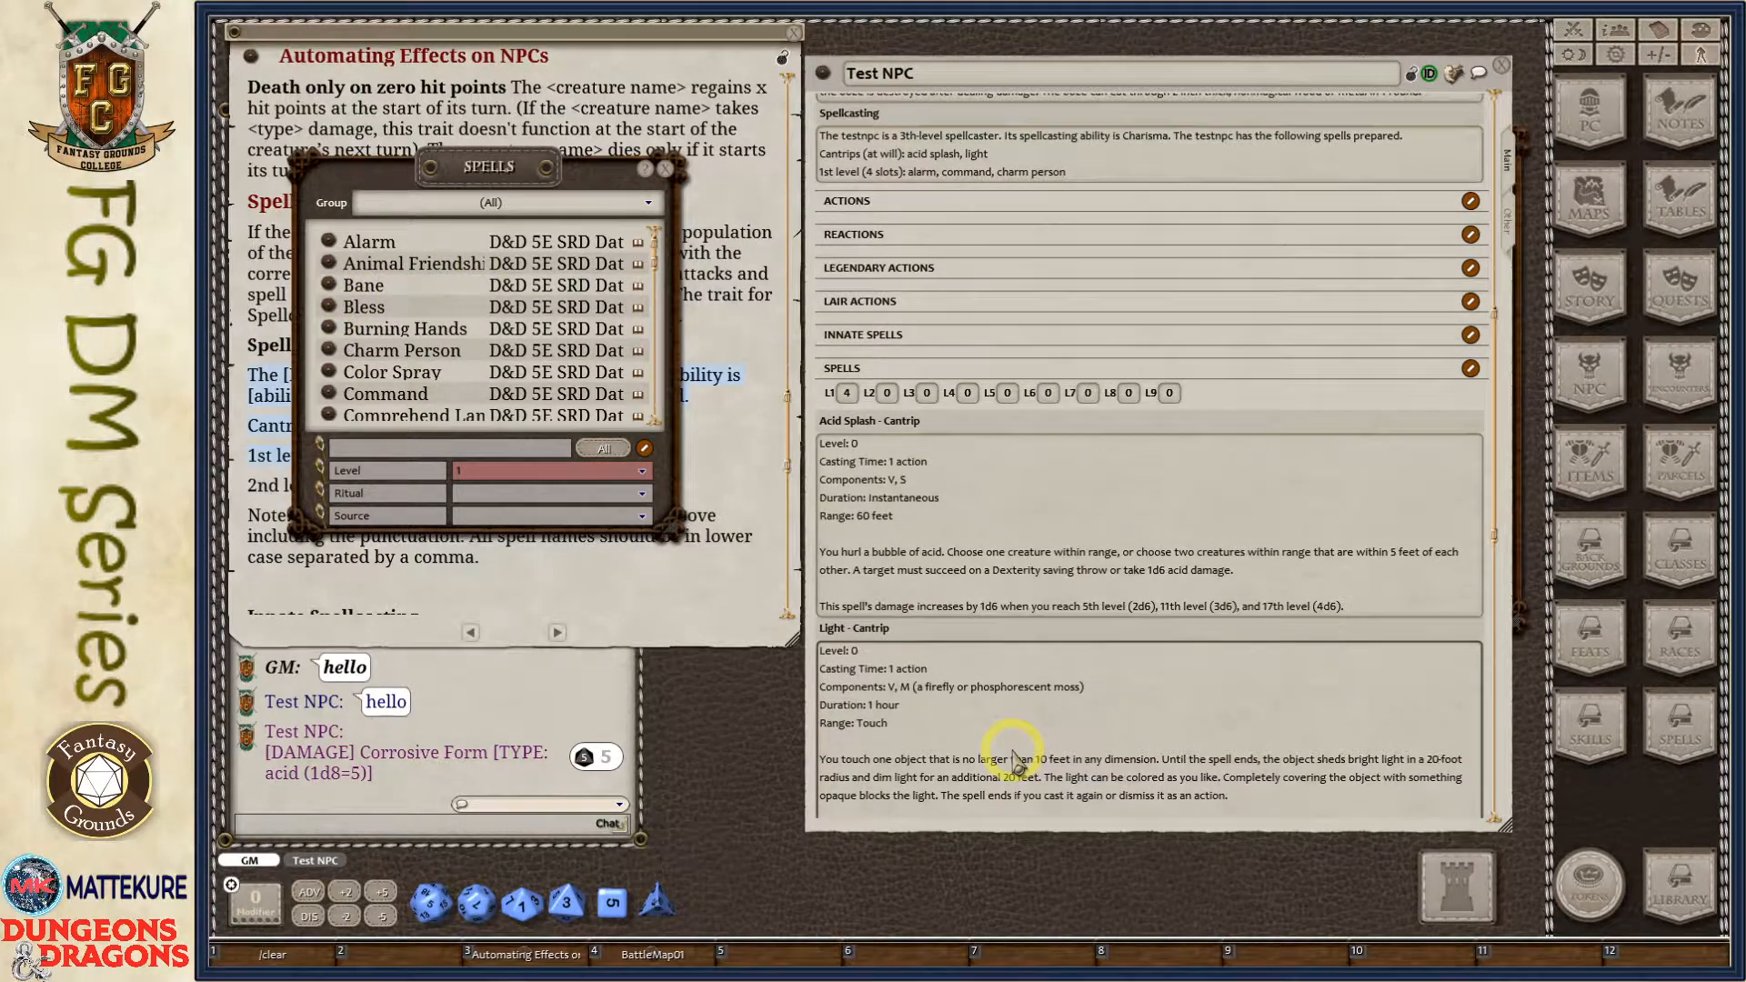
Delete the Acid Splash, Light, Alarm and Command entries from the NPC's Spells section.
left_click(1471, 369)
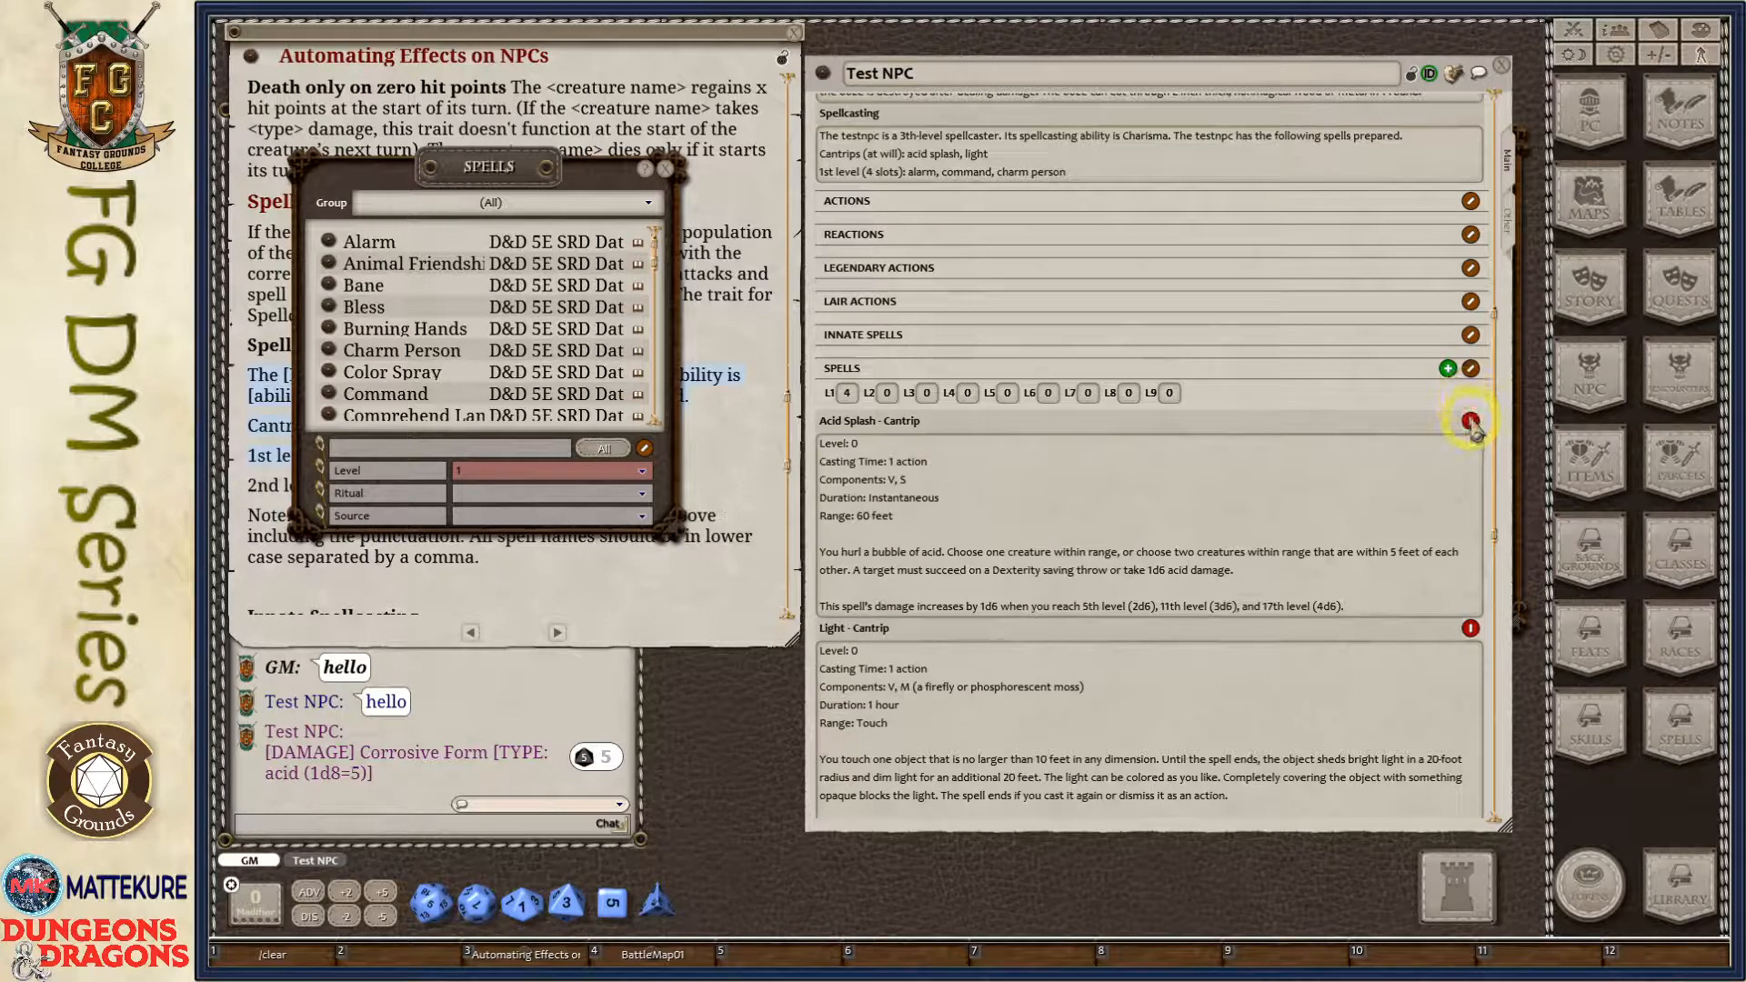
left_click(1471, 421)
left_click(1471, 421)
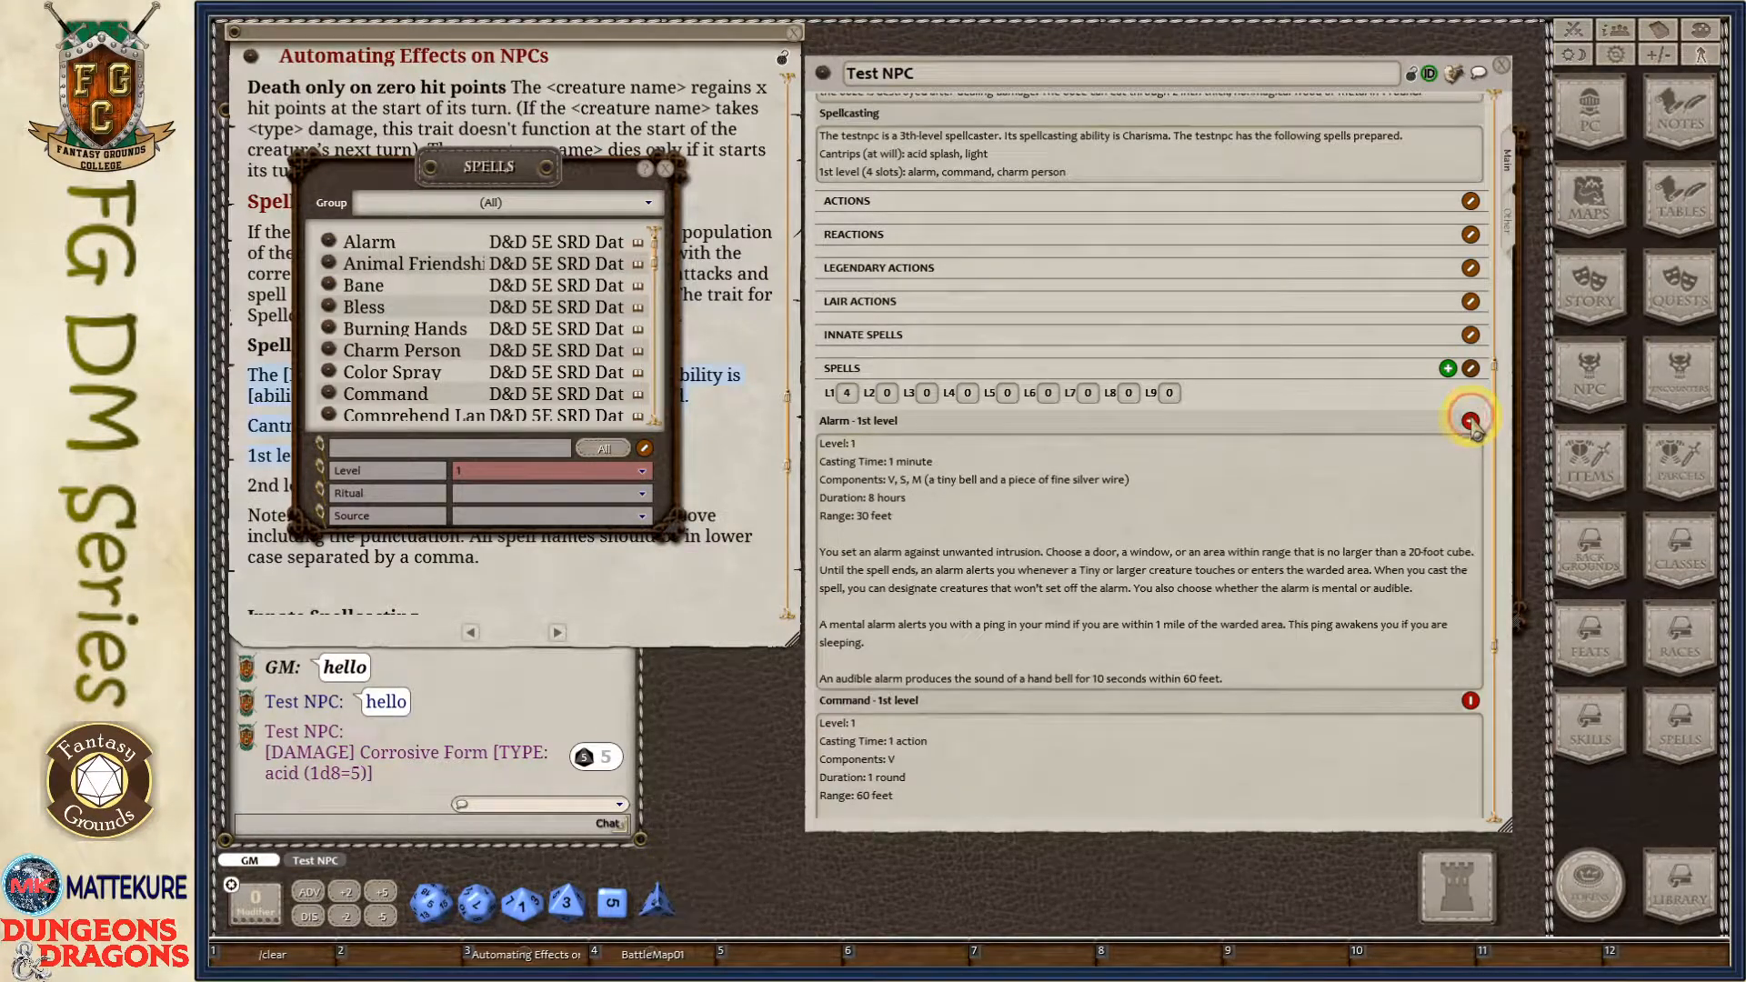
left_click(1470, 421)
left_click(1471, 421)
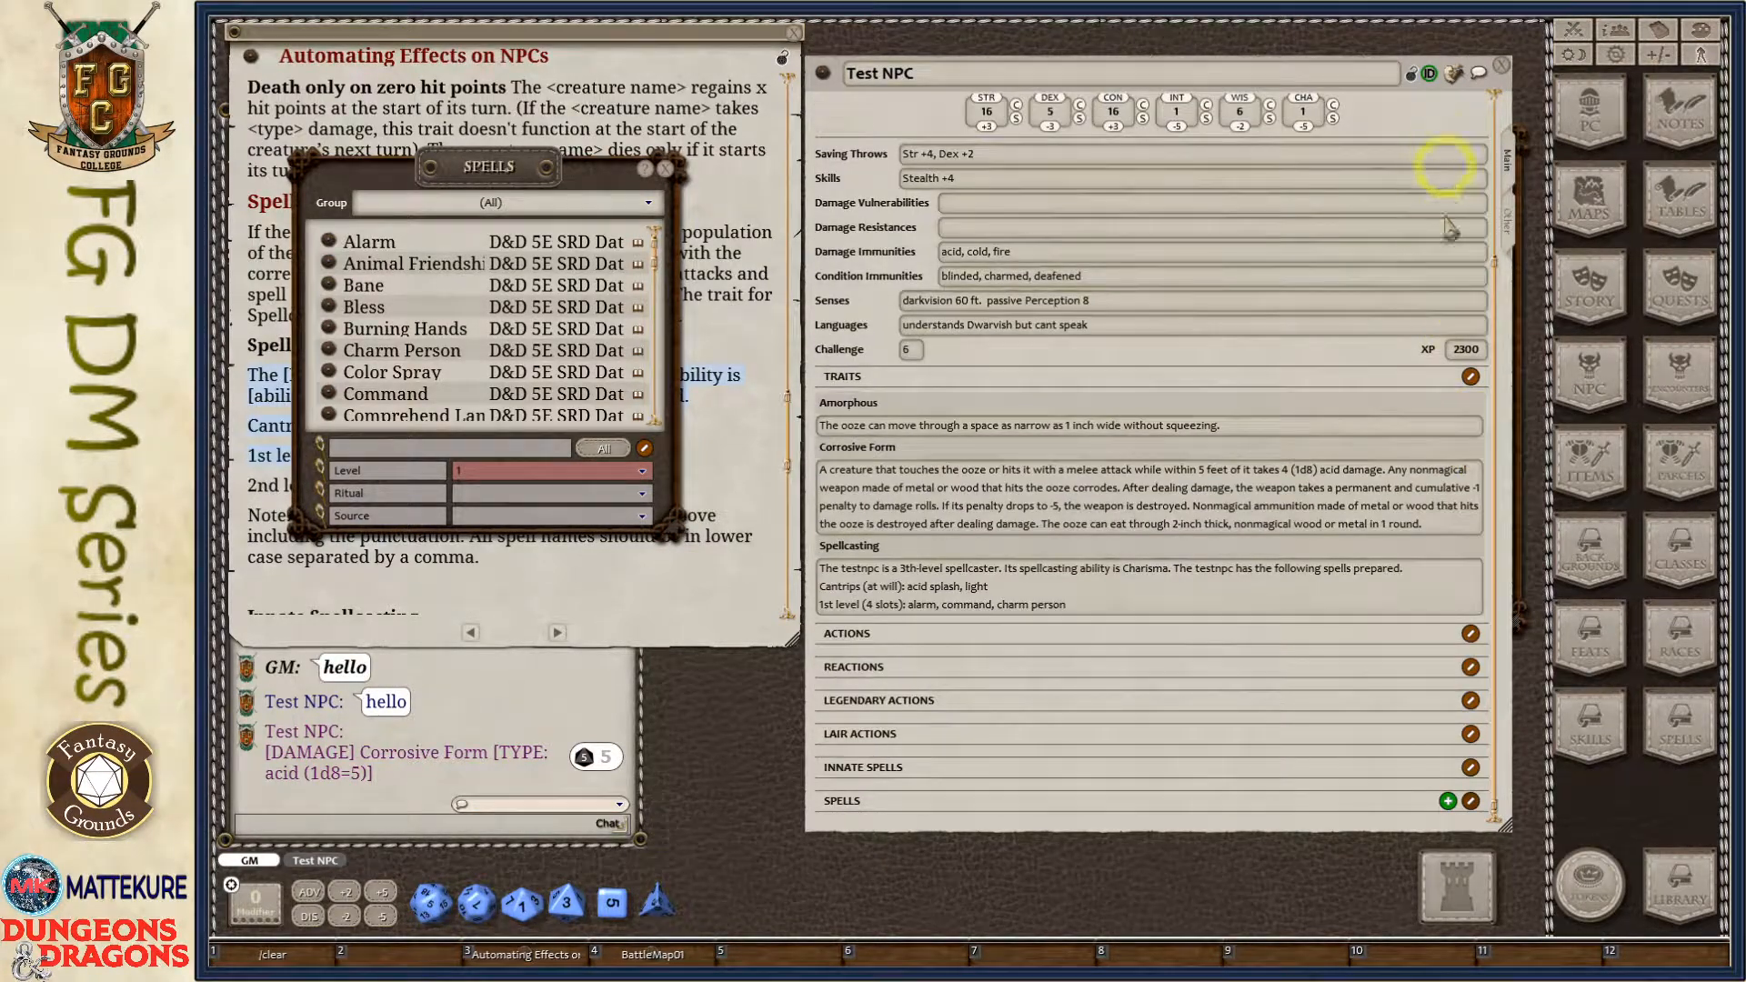
Reopen the Test NPC record to repopulate its emptied Spells section from the Spellcasting trait, and check the entries through Charm Person.
left_click(1502, 66)
left_click(888, 392)
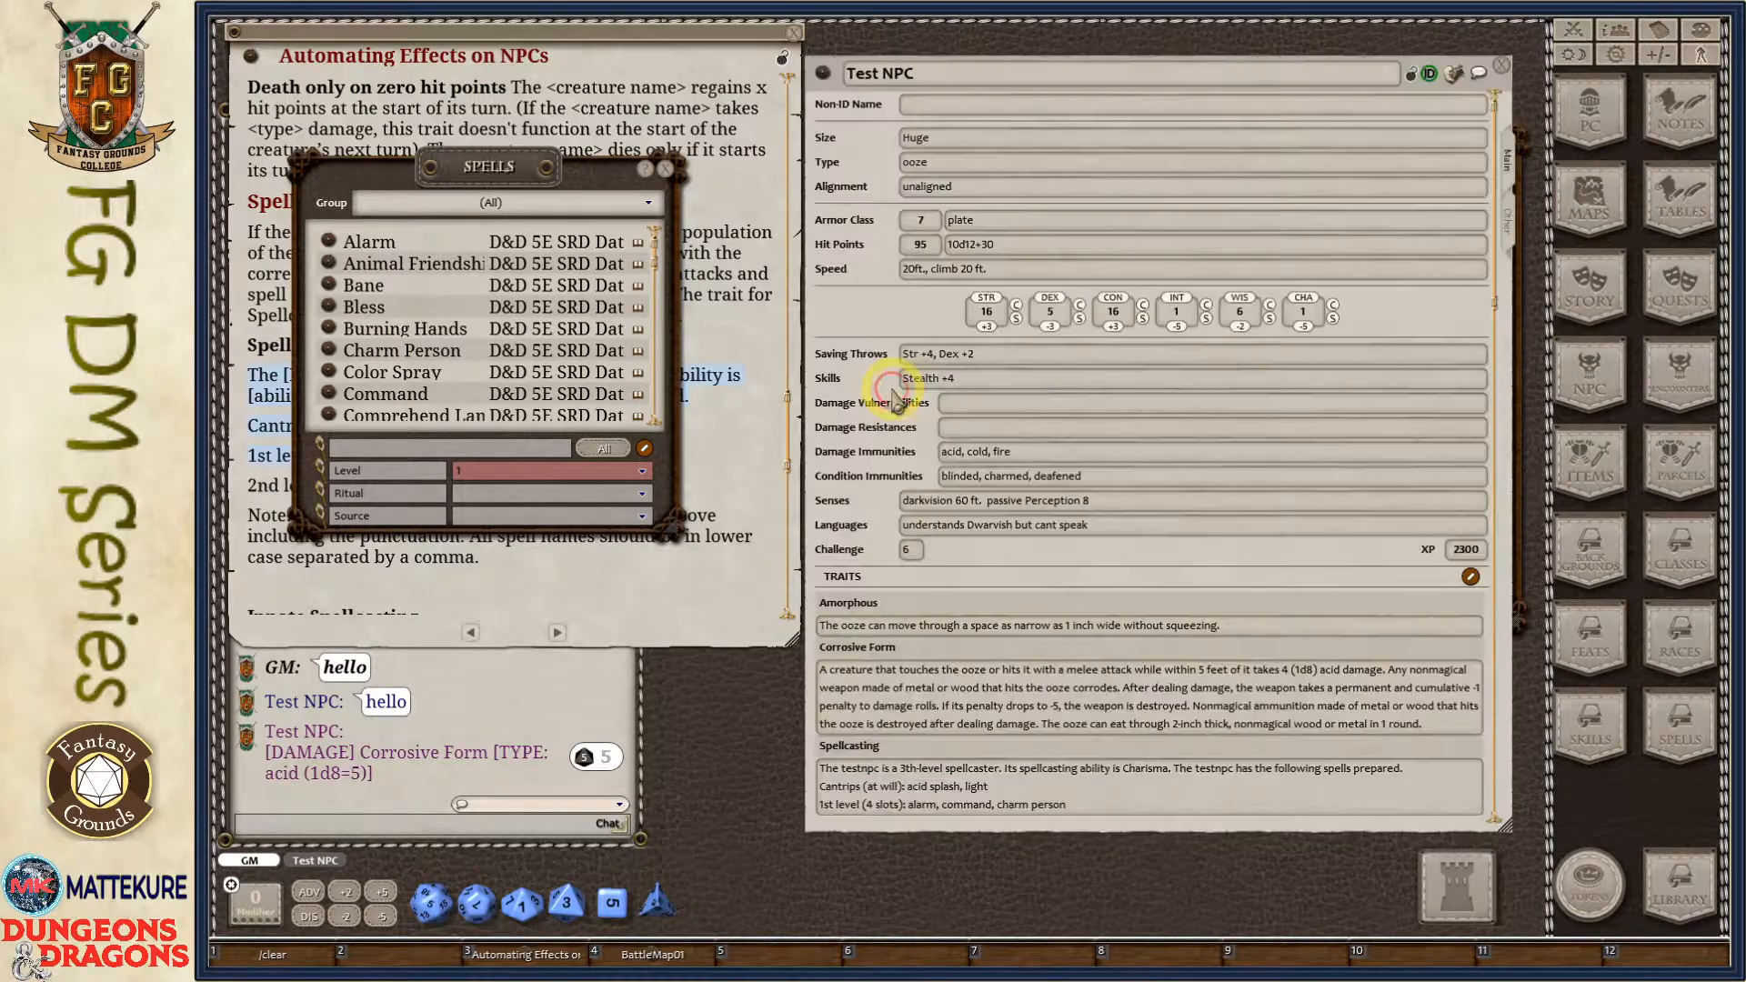
scroll(1269, 664, "down", 10)
scroll(1285, 625, "down", 15)
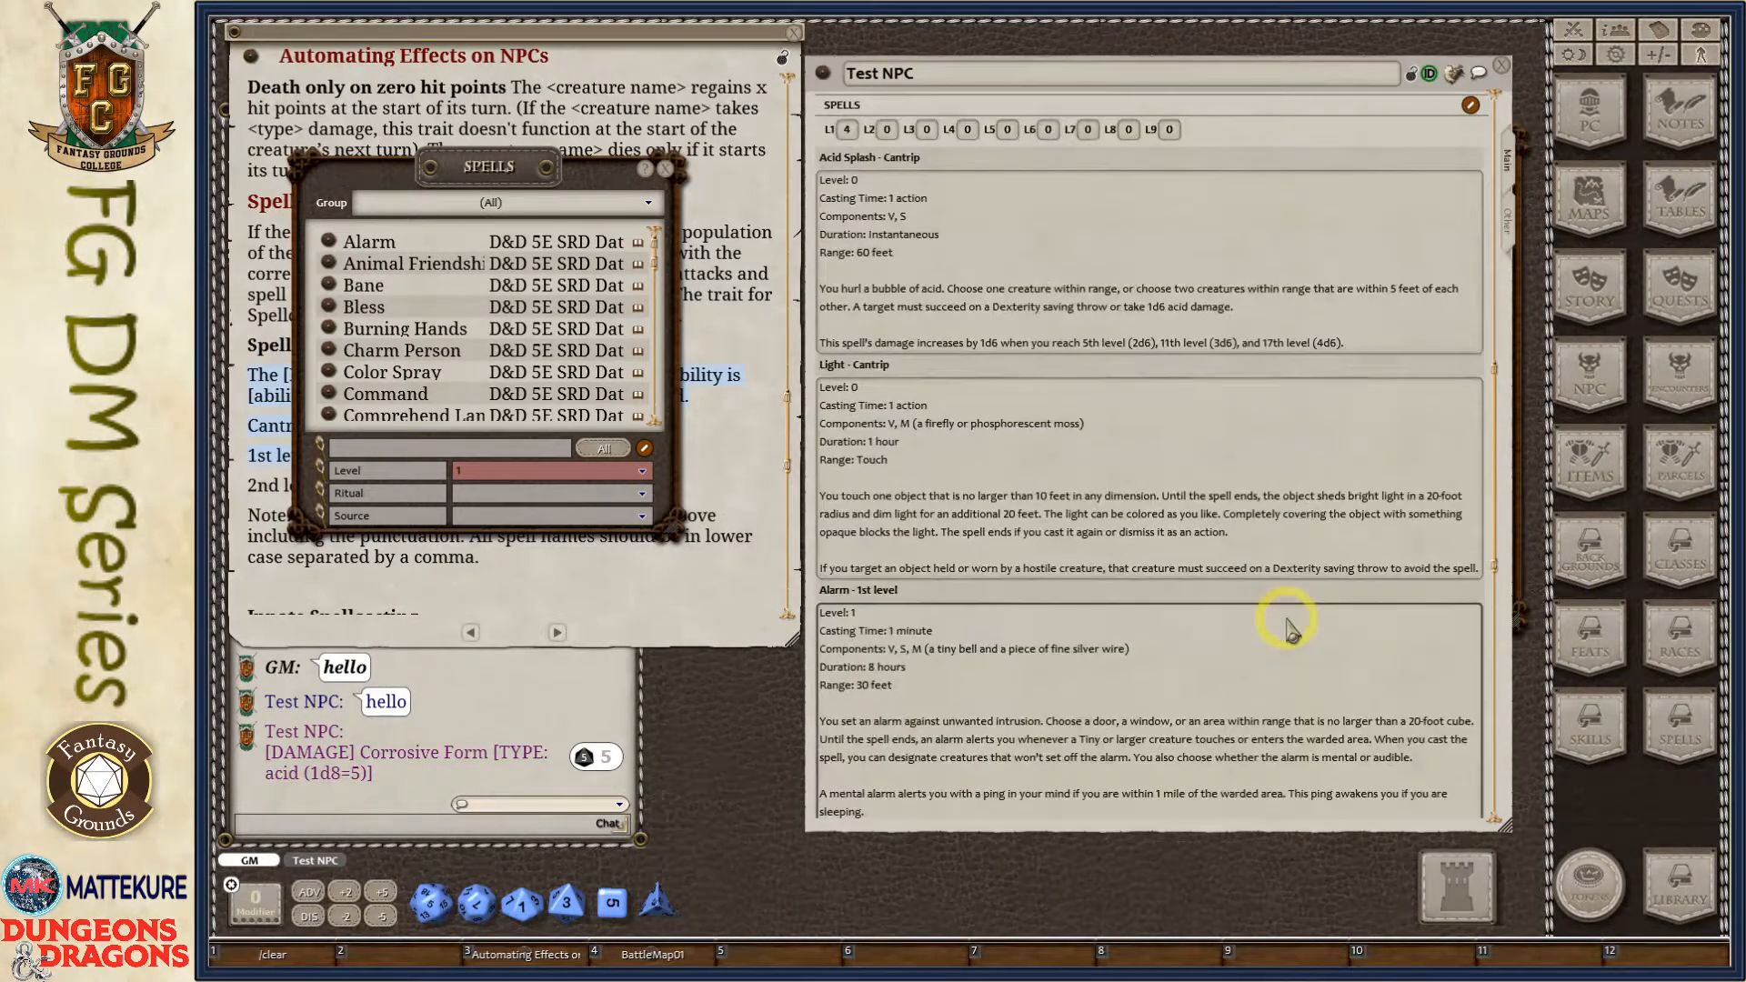
scroll(1291, 630, "down", 10)
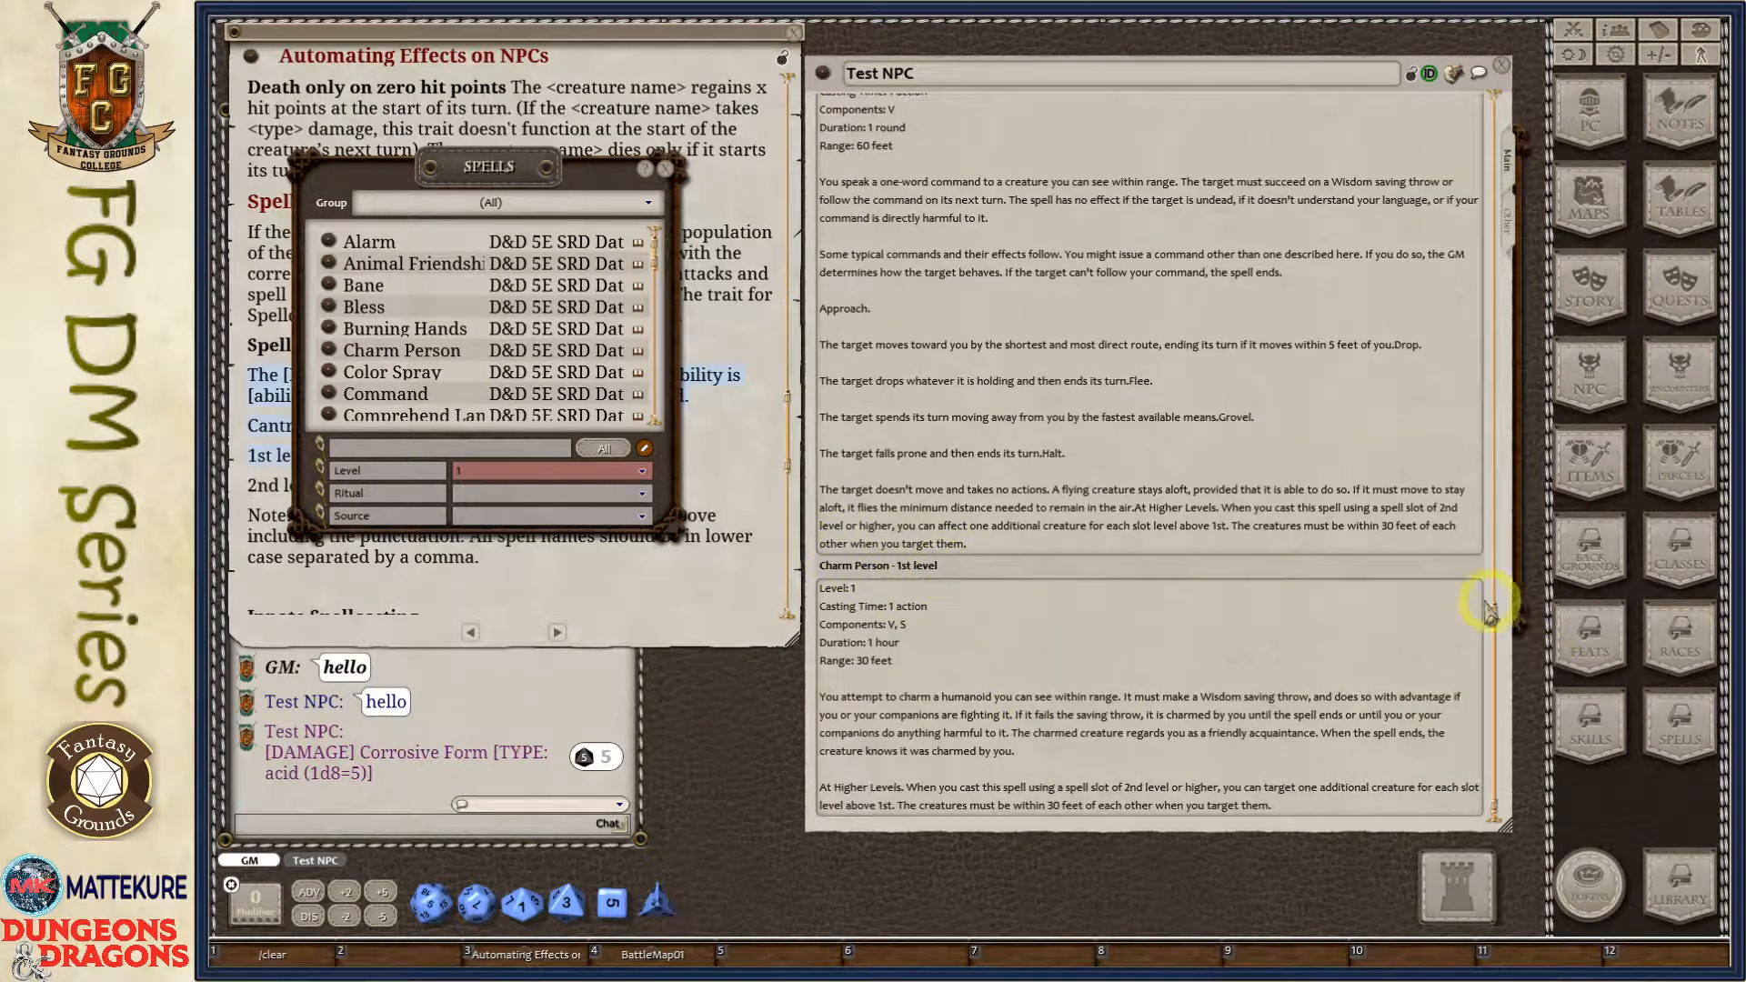
left_click_drag(1495, 615, 1487, 162)
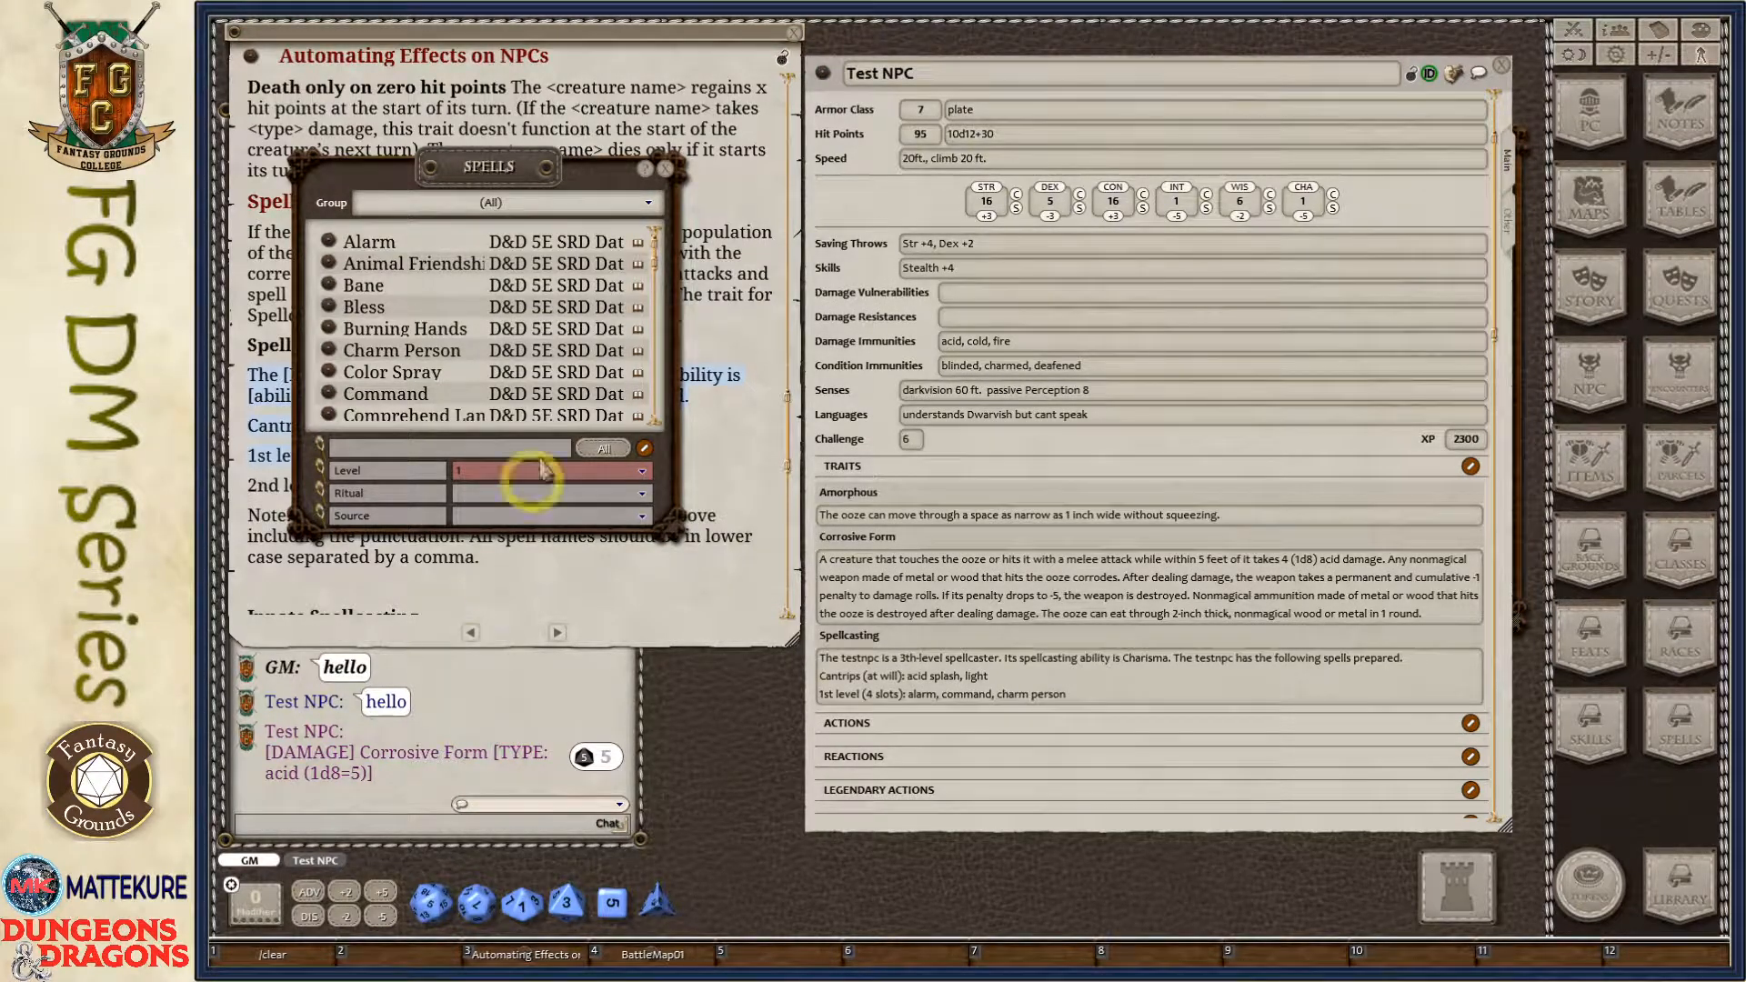
Close the spells list, bring up the Innate Spellcasting reference text, and add a blank trait below Spellcasting.
left_click(665, 168)
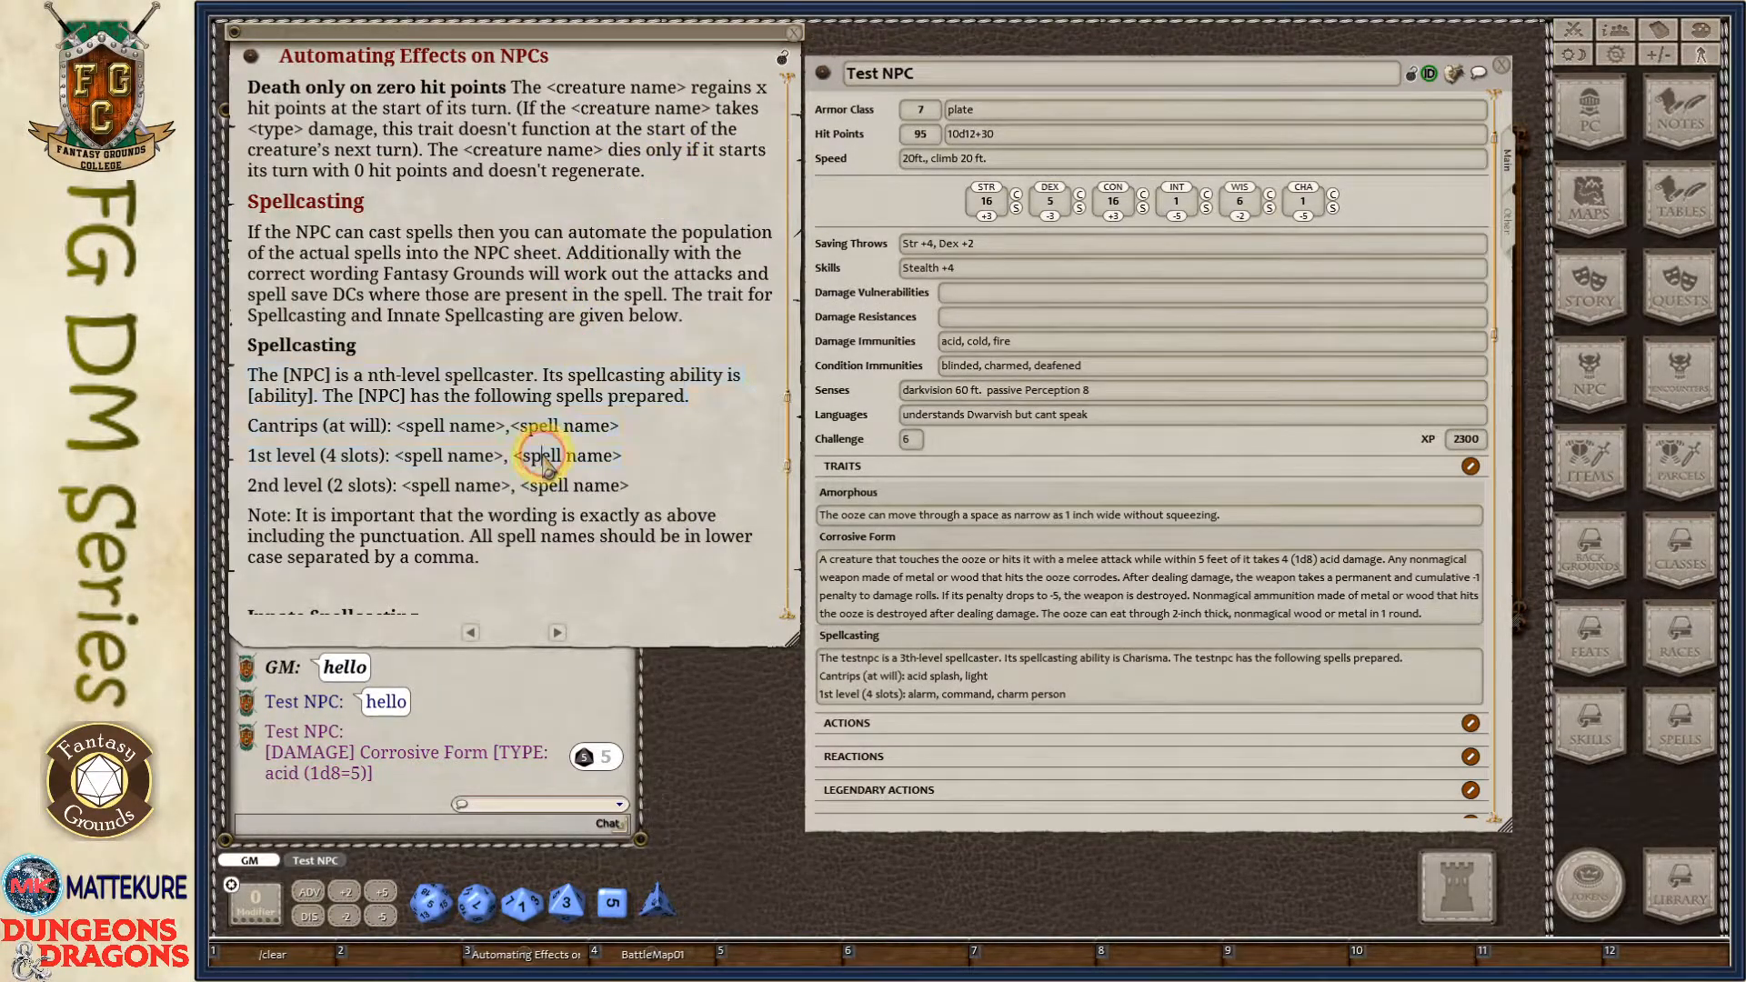
scroll(549, 440, "down", 5)
left_click(1490, 590)
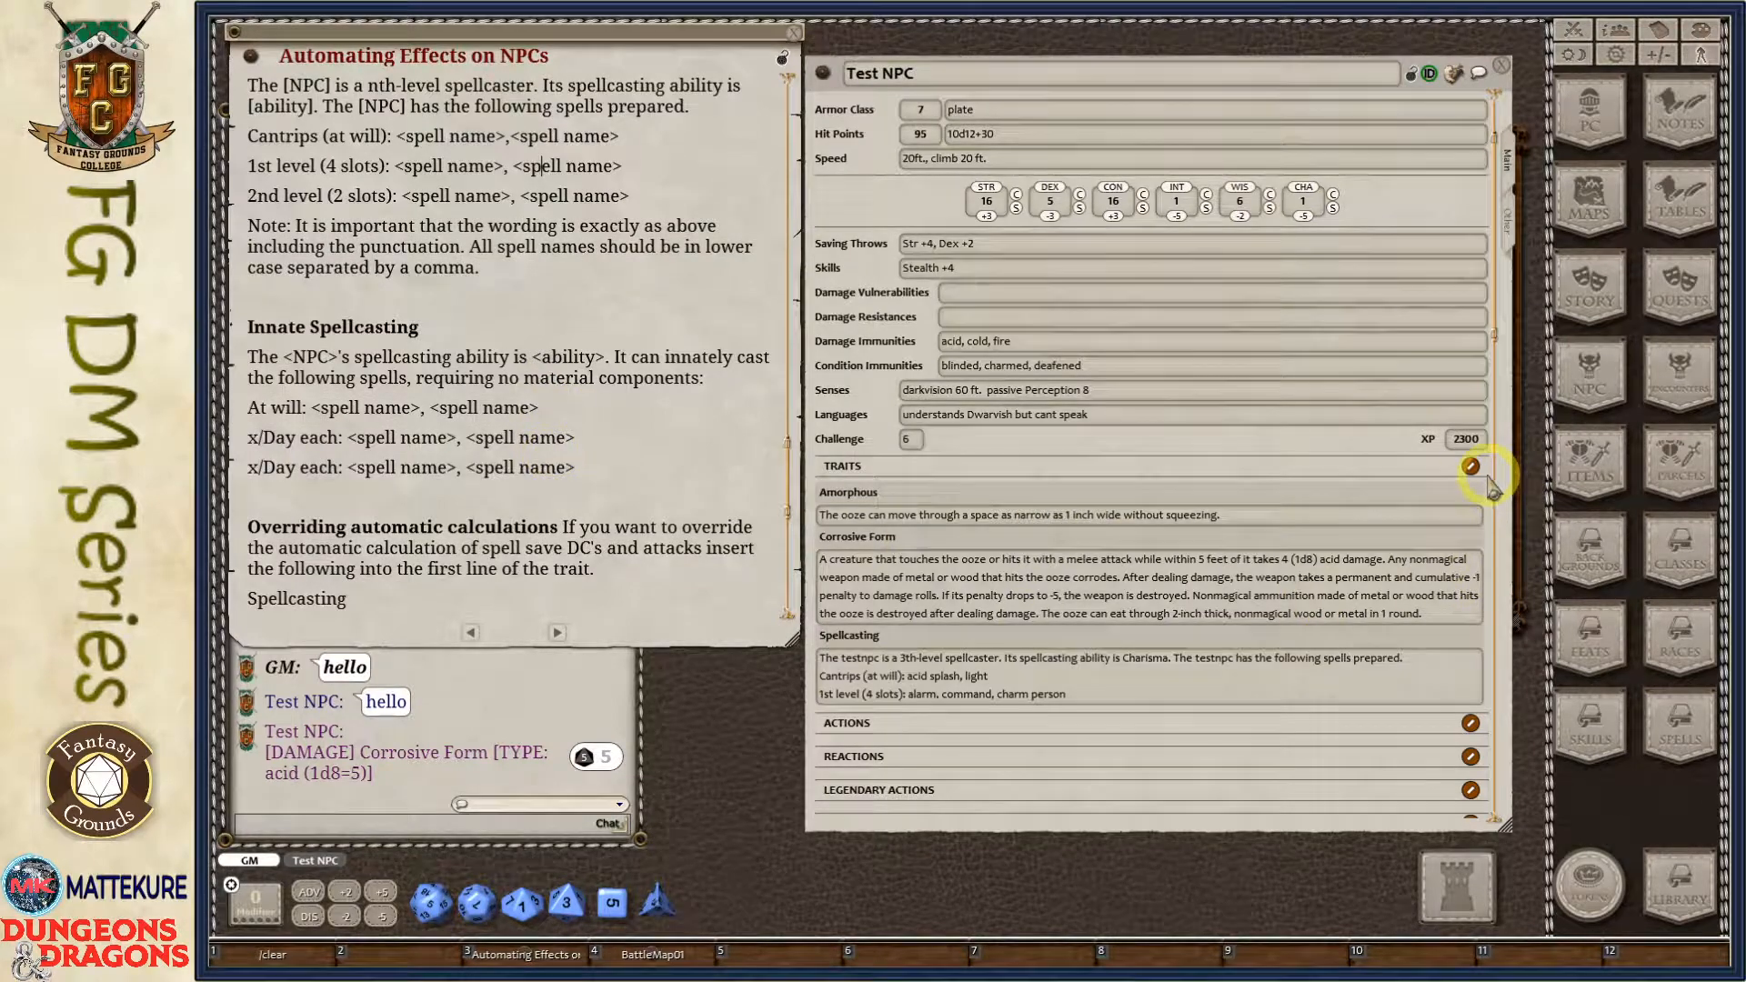
left_click(1471, 466)
left_click(1449, 467)
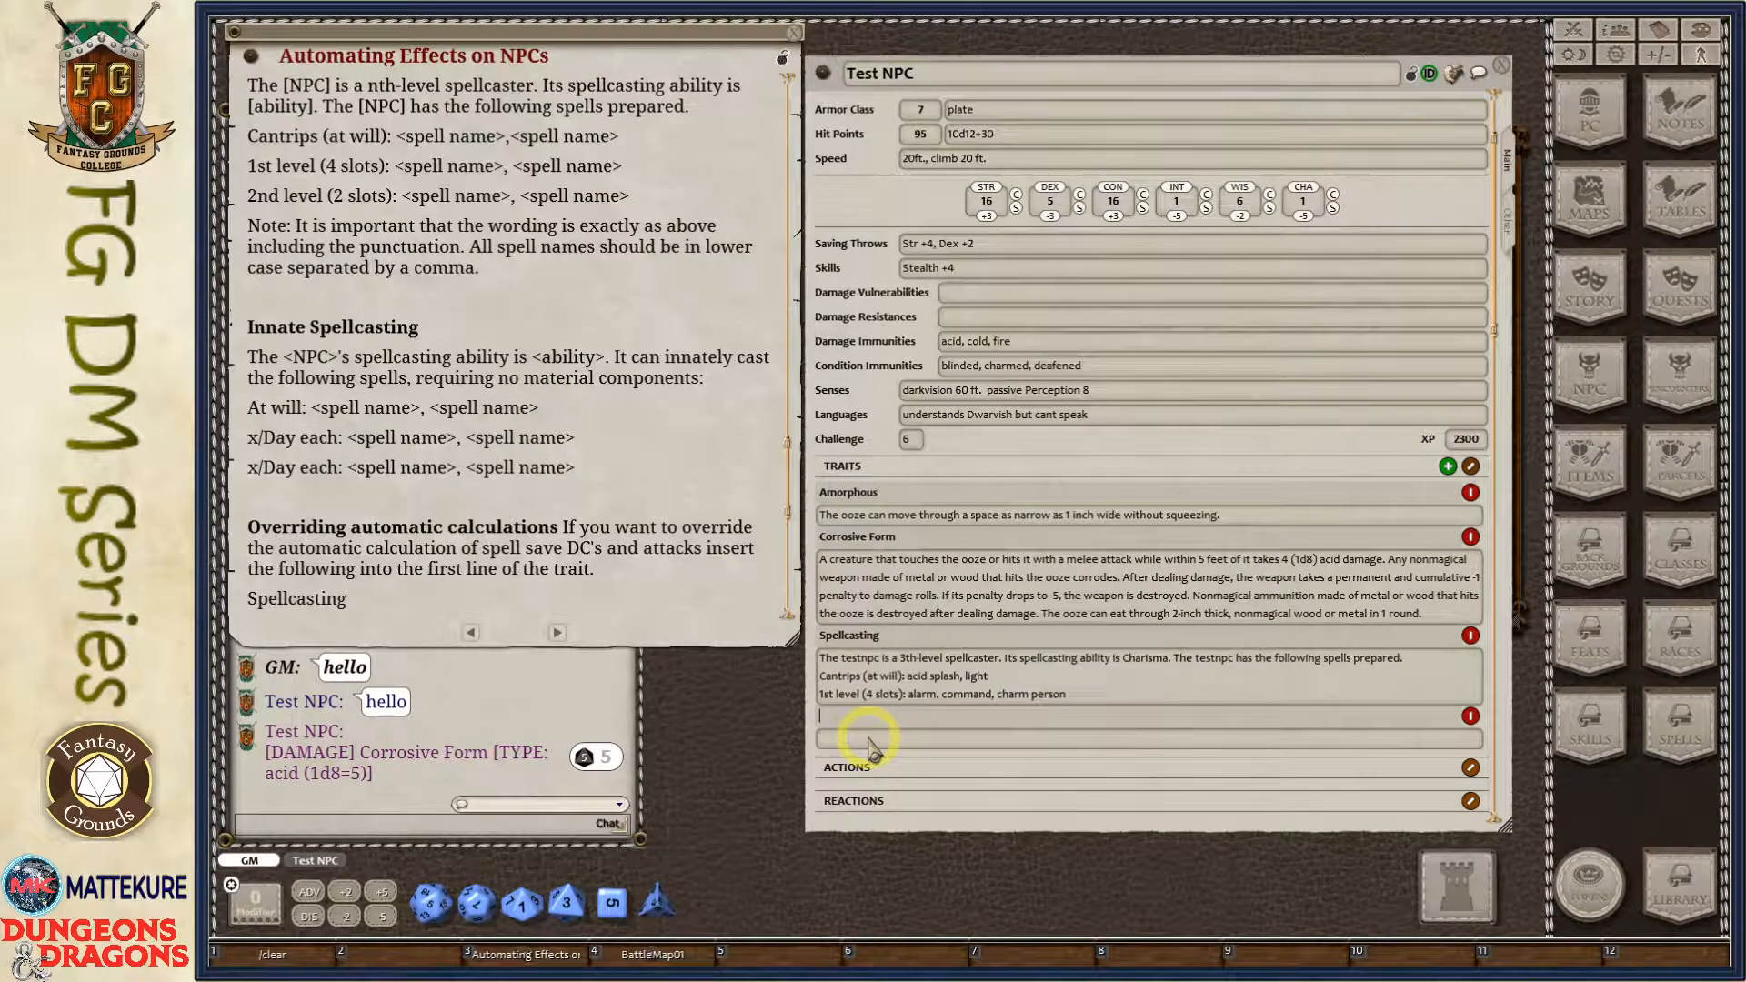
Name the new trait Innate Spellcasting, ready its description for entry, and review the ability placeholder in the Innate Spellcasting reference text.
type("Innate Spellcasting")
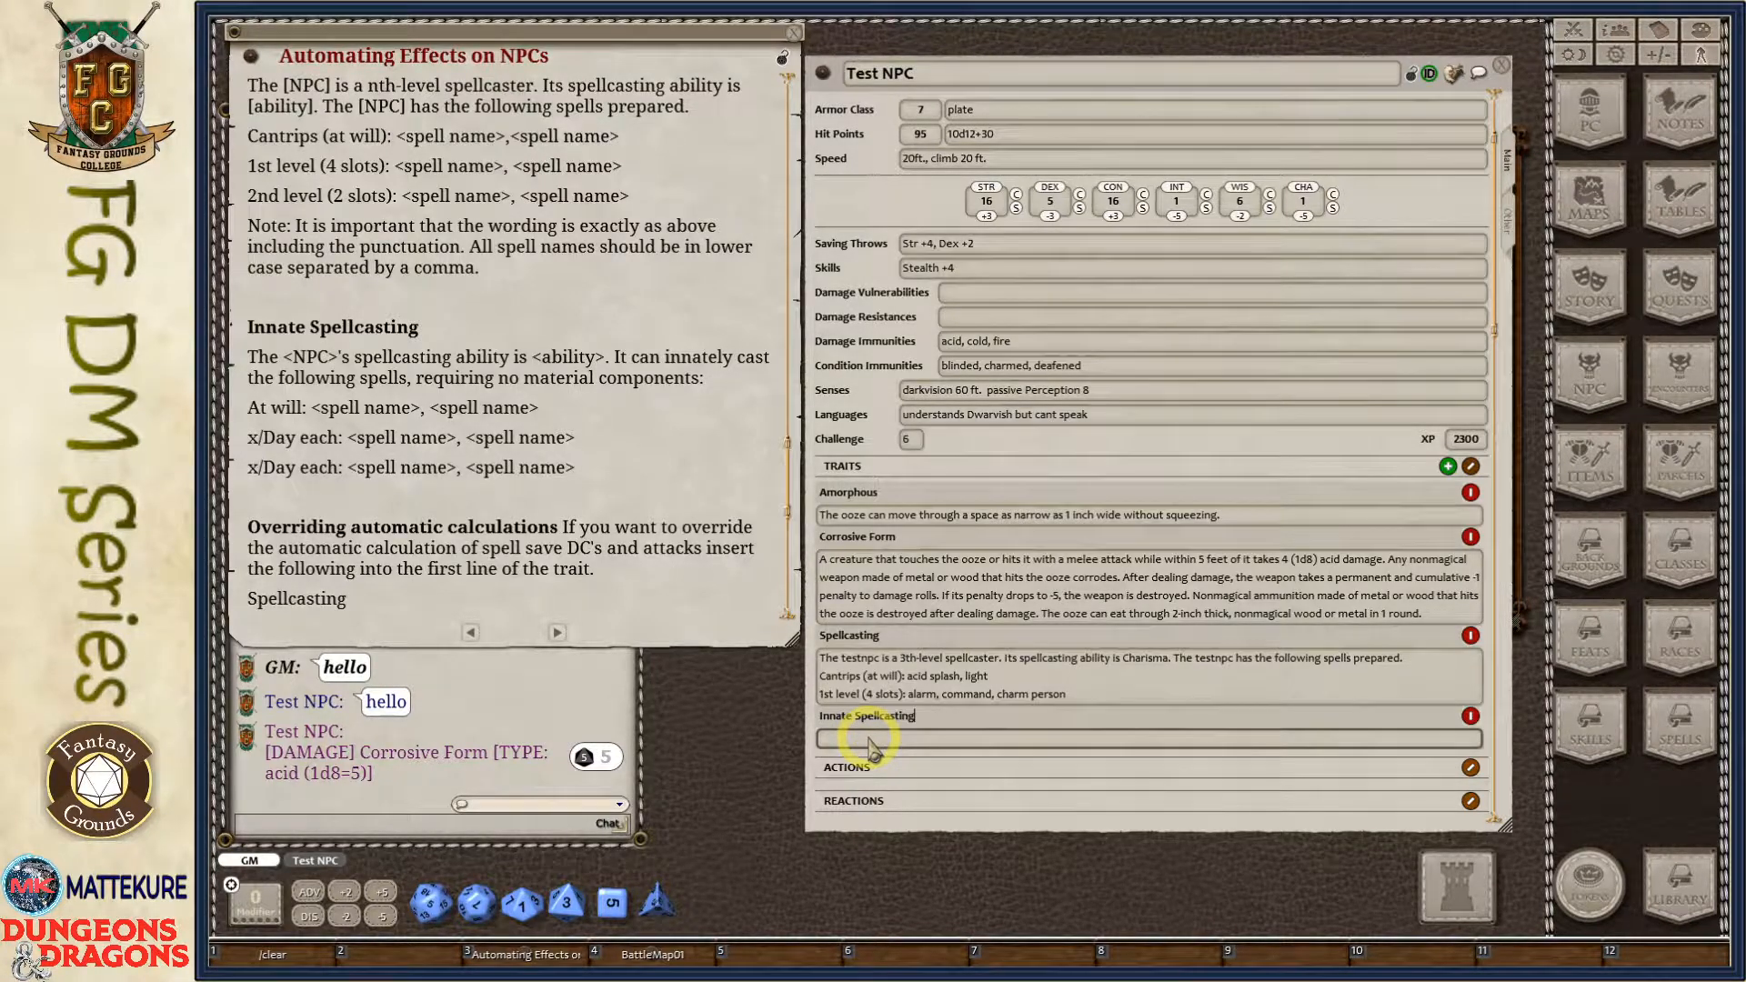
left_click(870, 740)
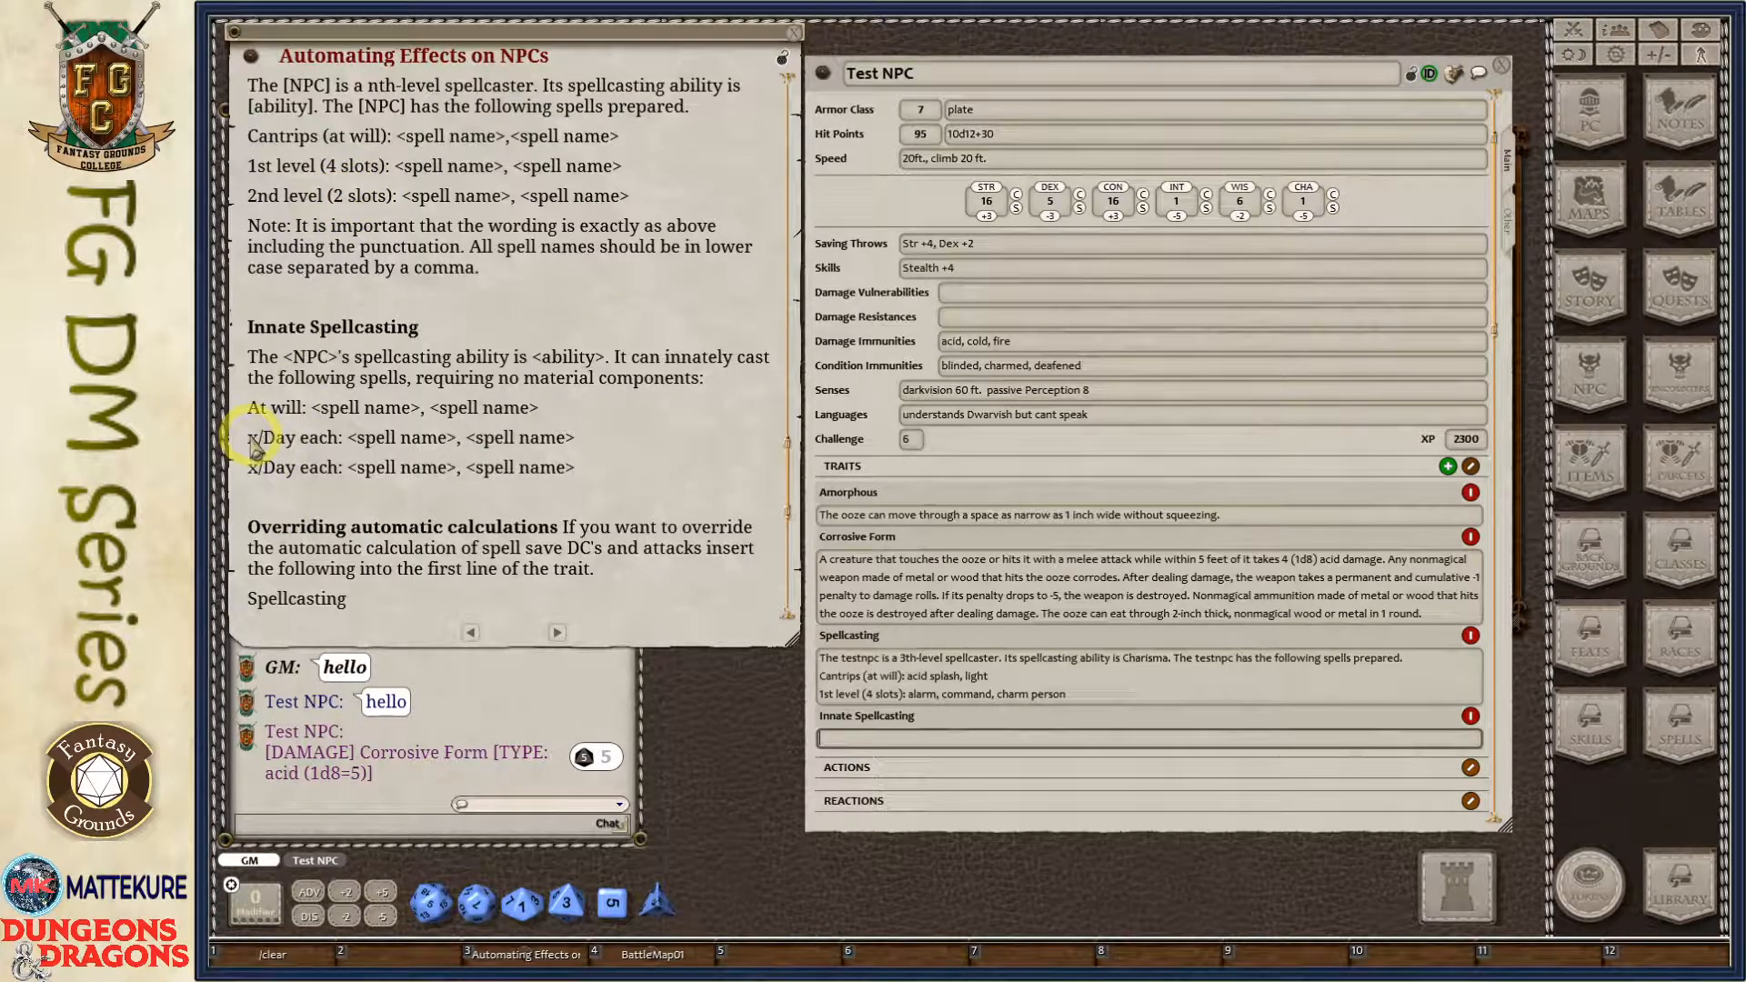
left_click(257, 364)
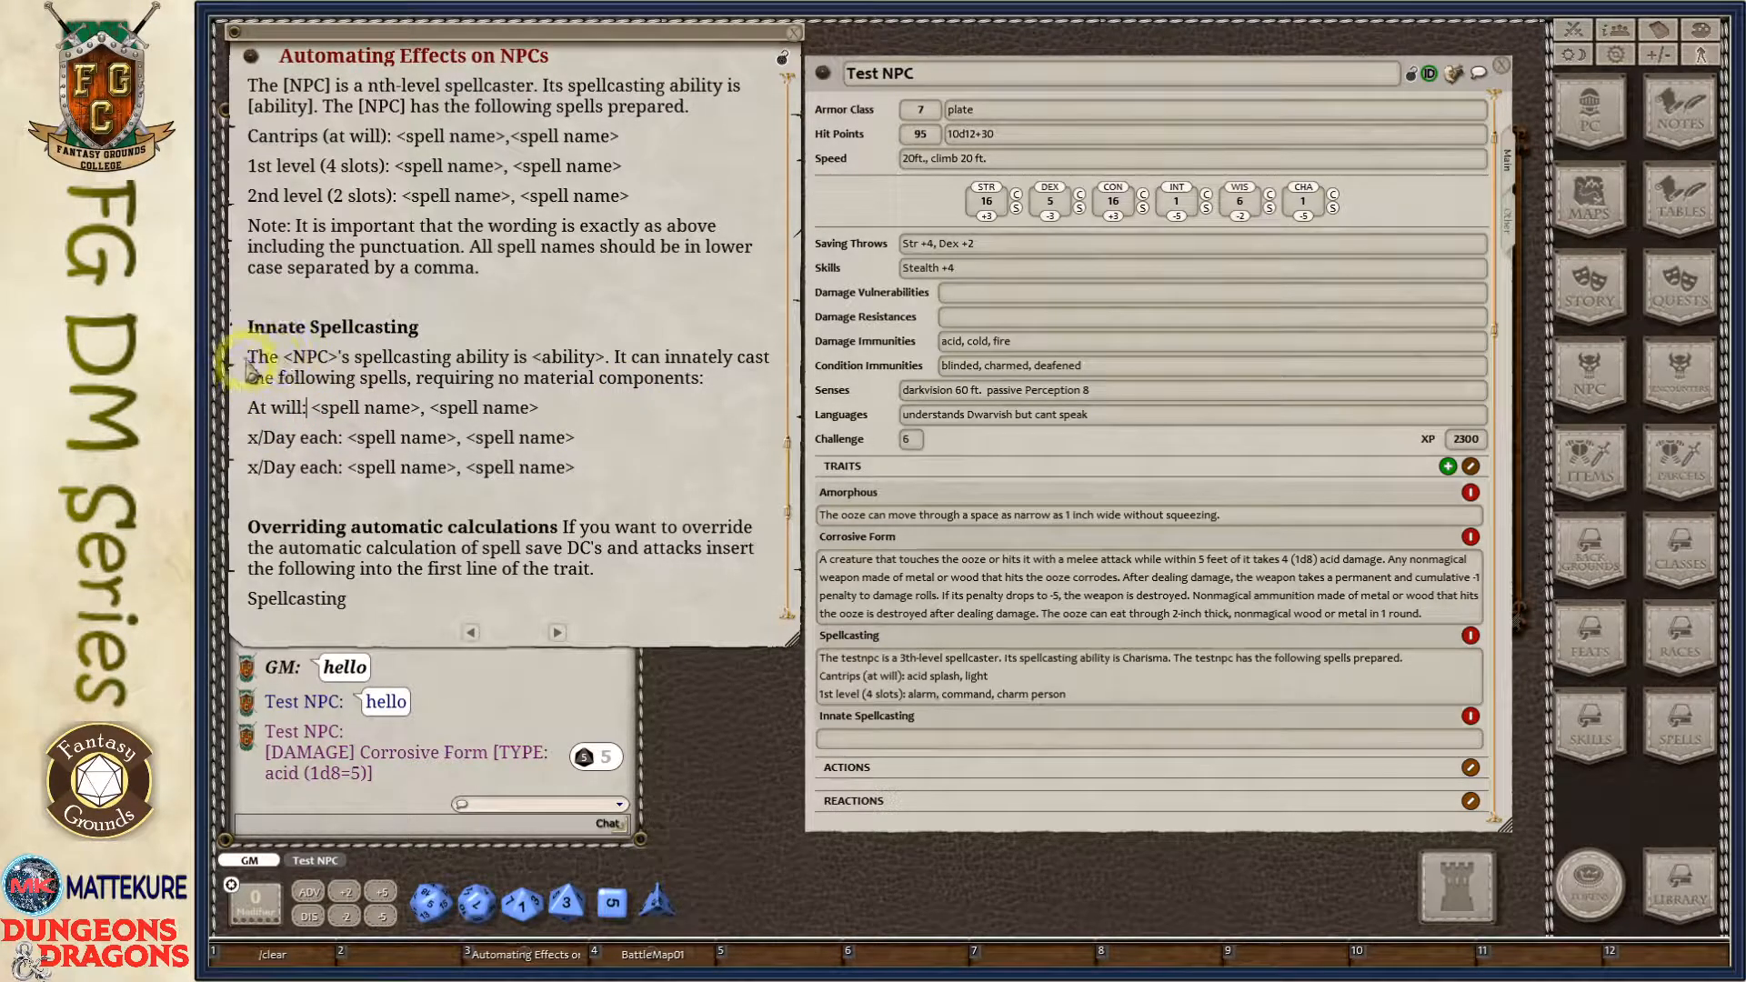
left_click_drag(534, 362, 609, 364)
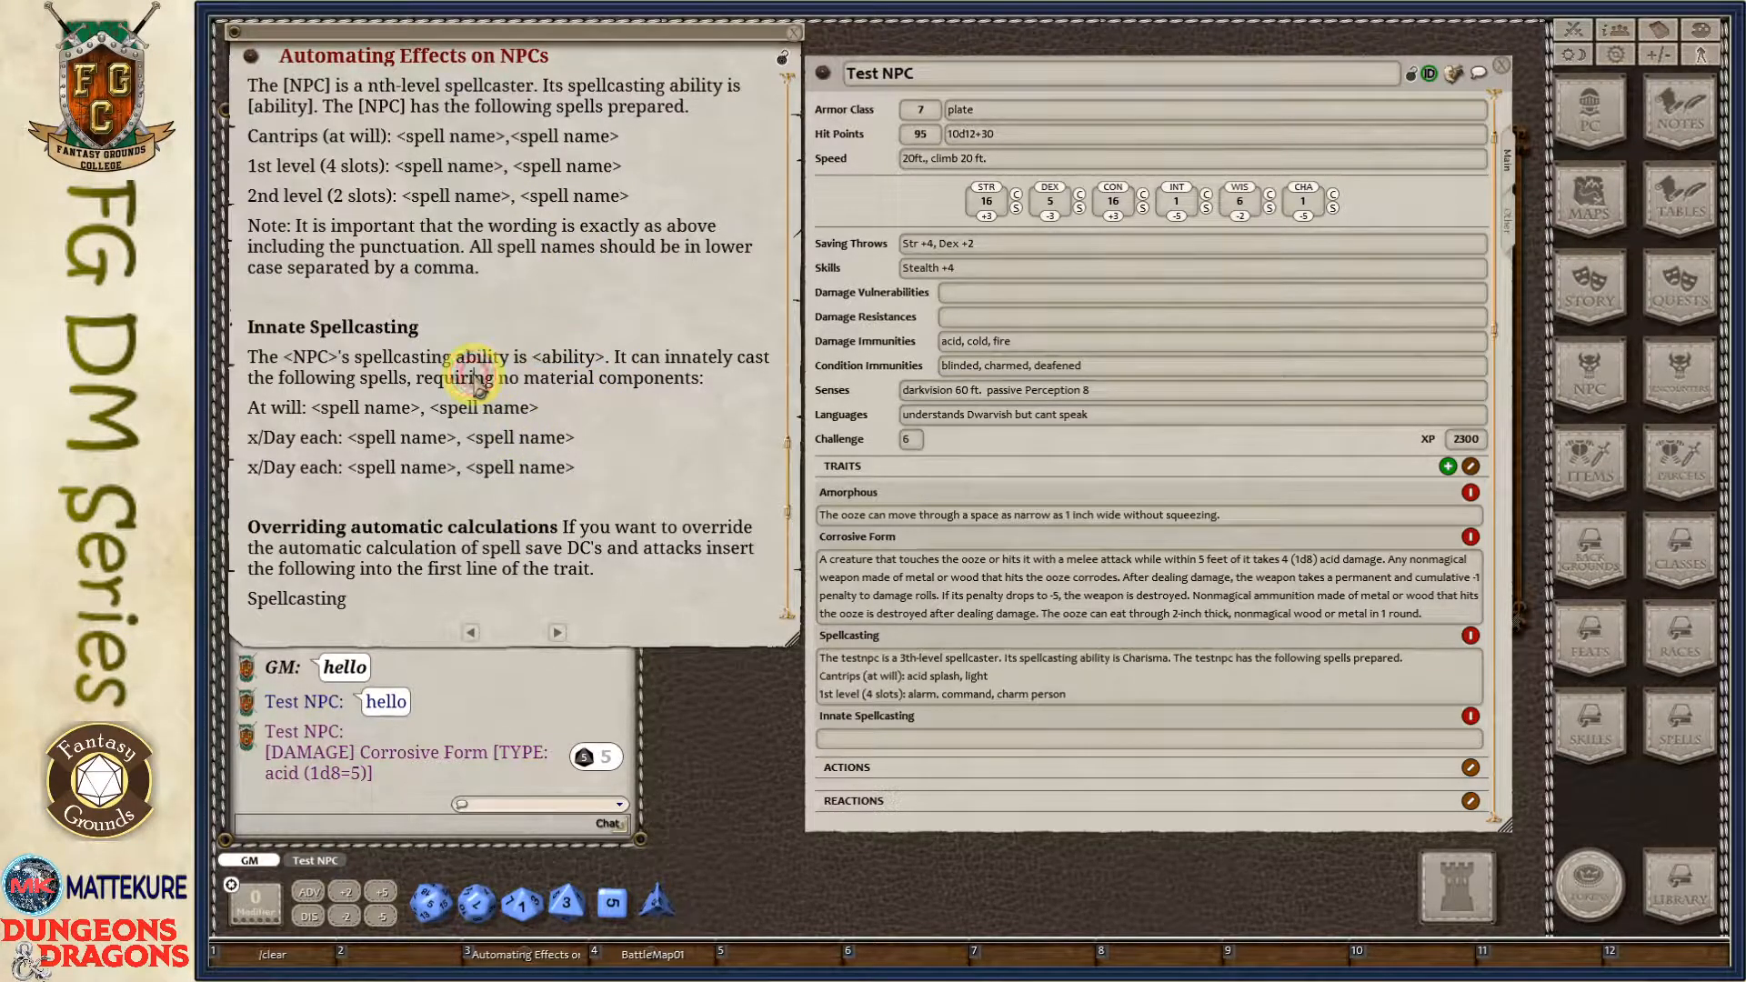
left_click_drag(574, 352, 538, 388)
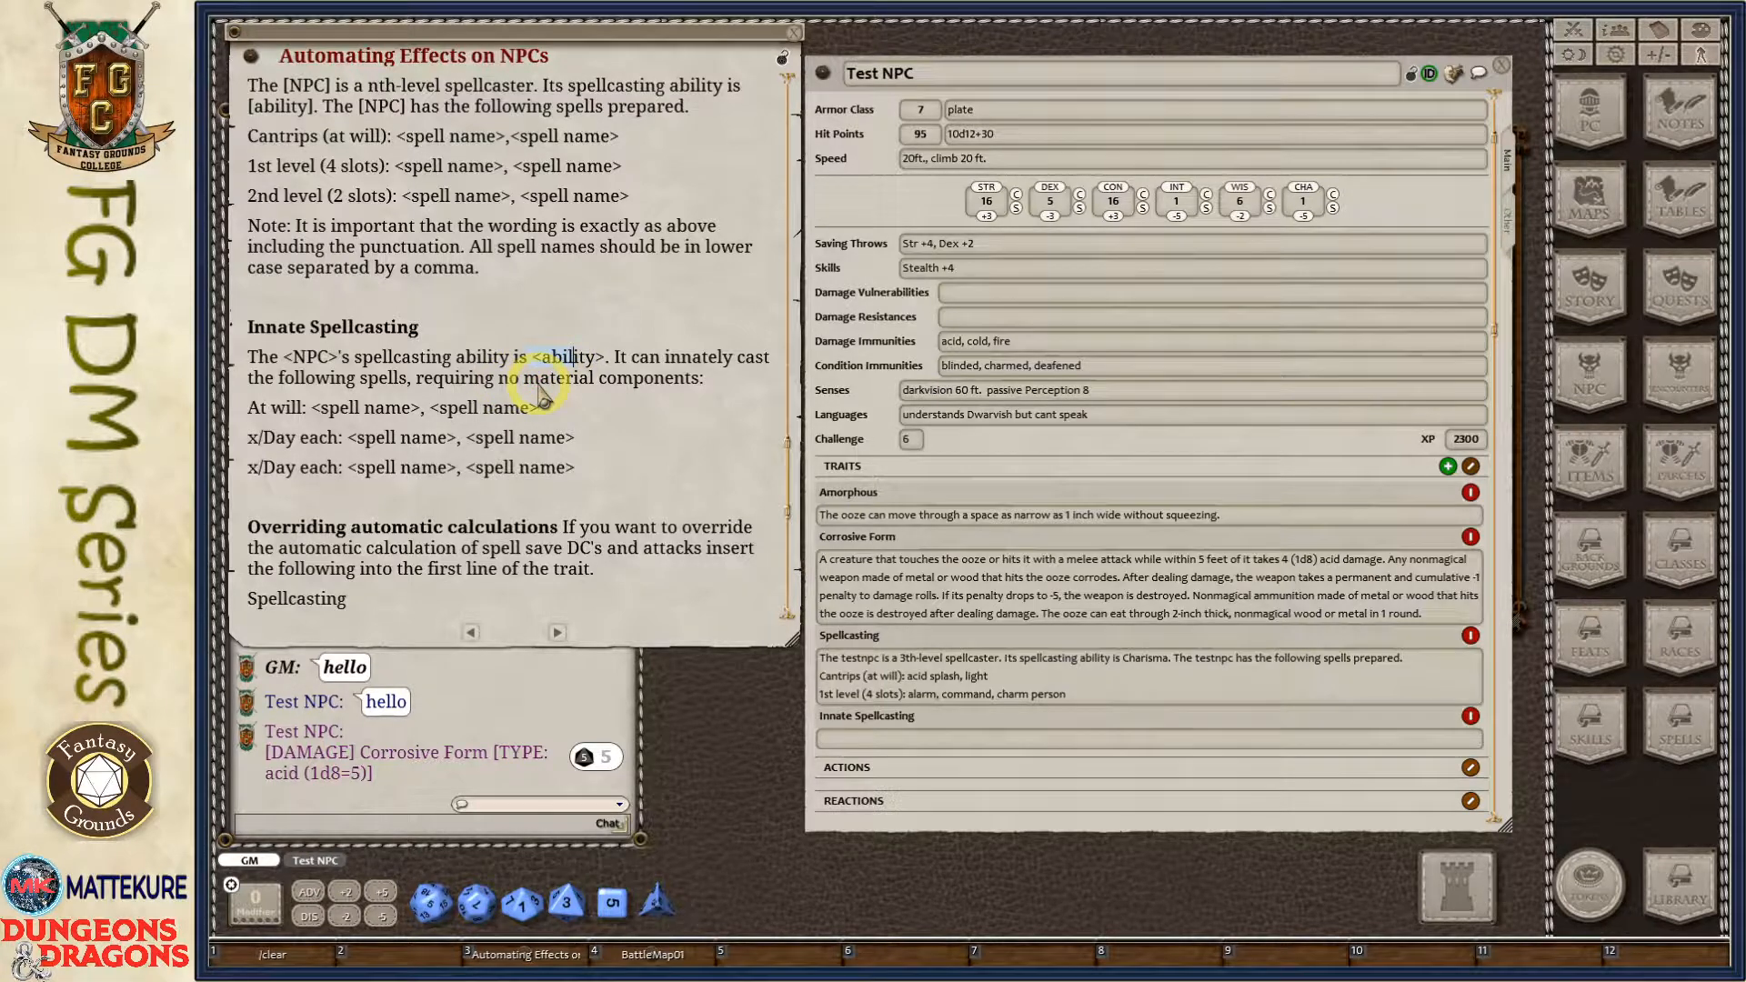
Copy the Innate Spellcasting template into the trait's description, filling in testnpc as the NPC name and Charisma as the ability.
left_click_drag(247, 91, 292, 102)
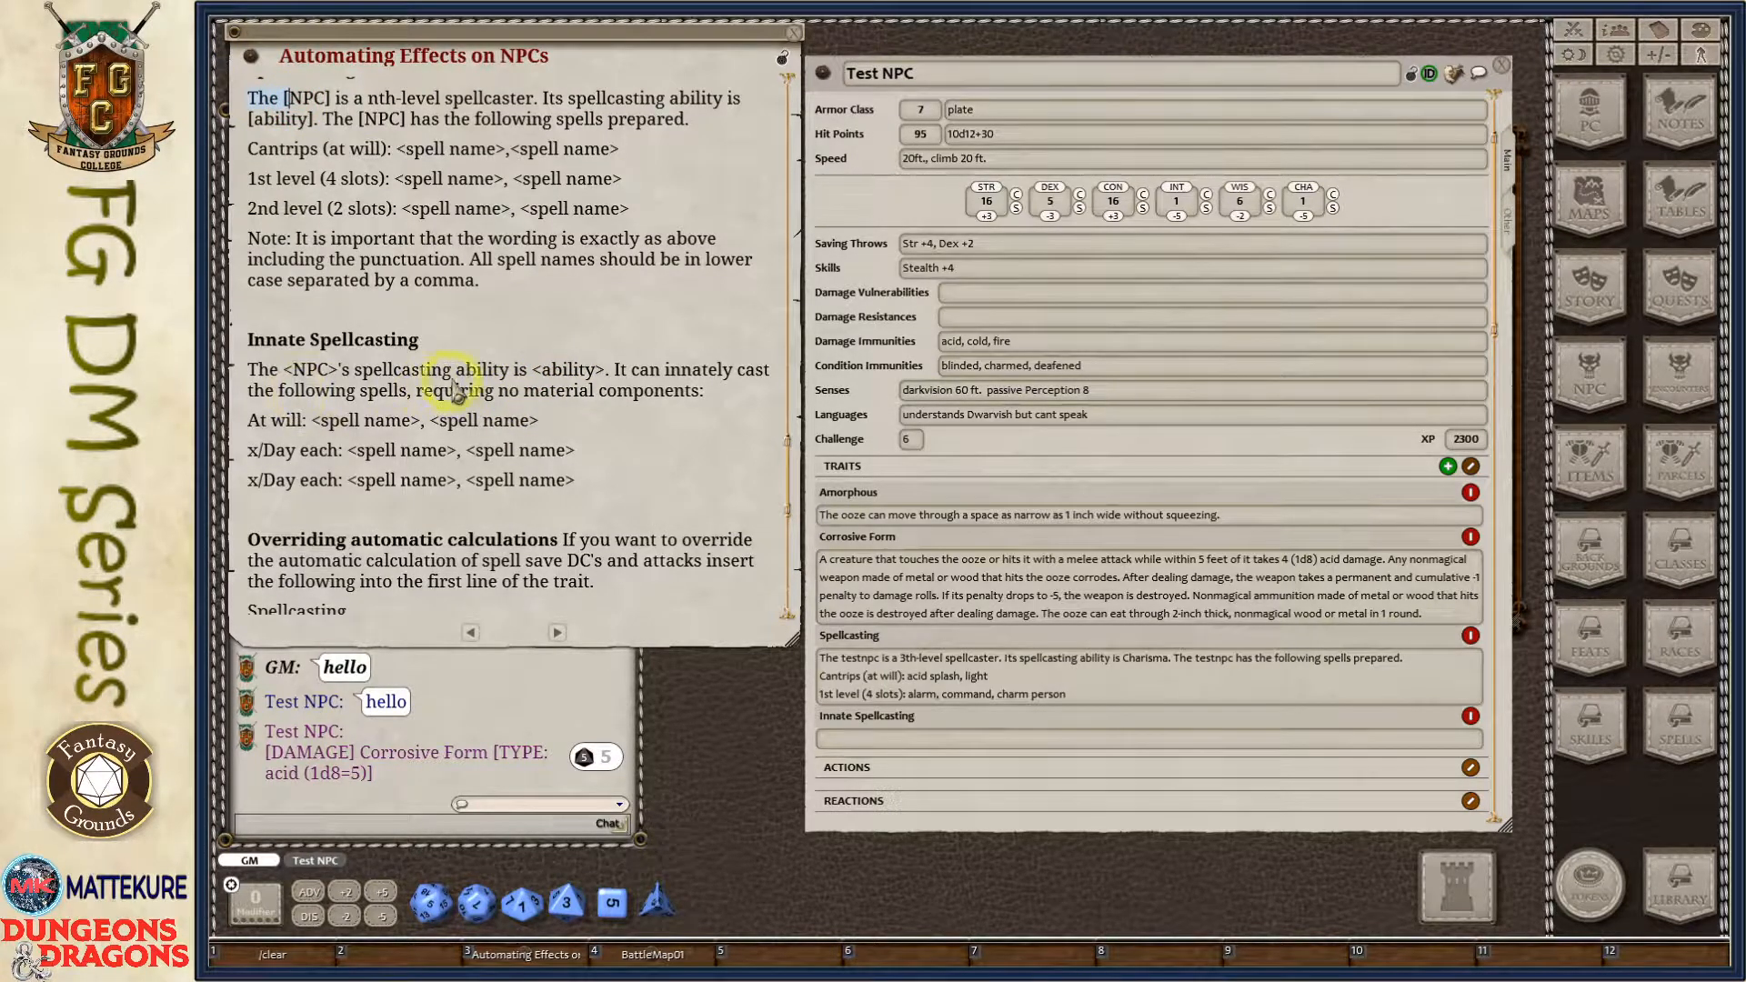
left_click_drag(456, 369, 557, 391)
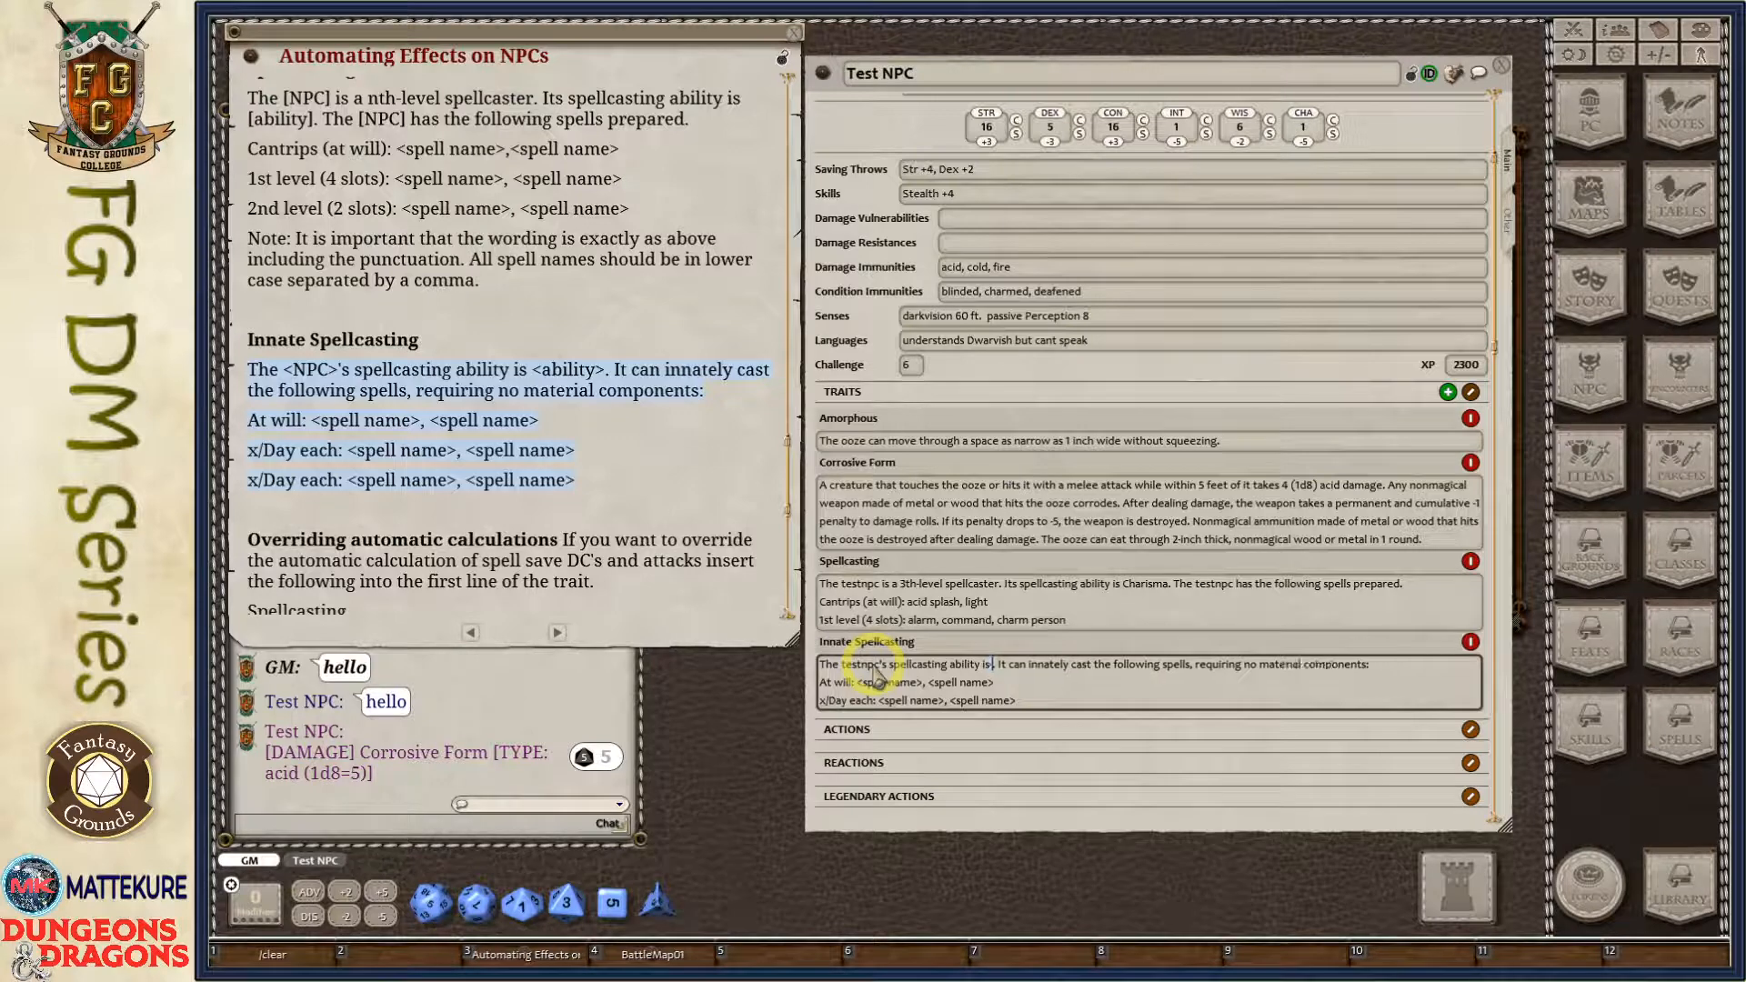
type("Charisma")
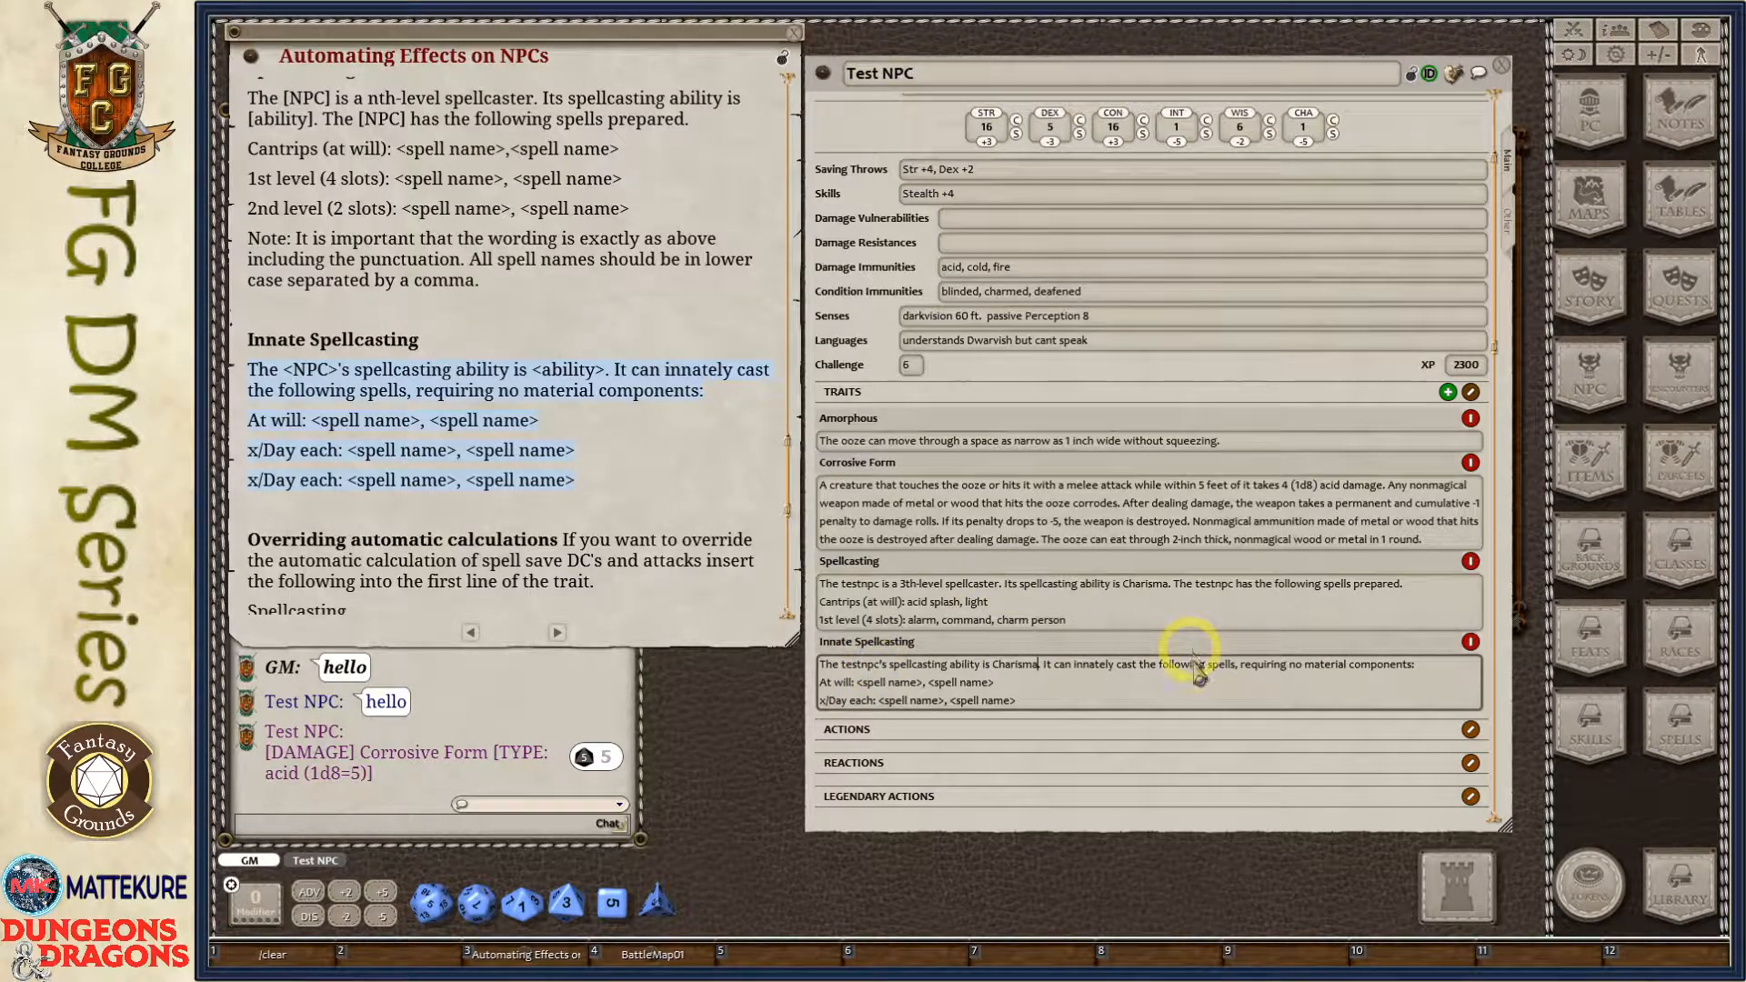
Browse the level 0 spells and enter sacred flame as the first at-will spell in the Innate Spellcasting trait.
left_click(857, 682)
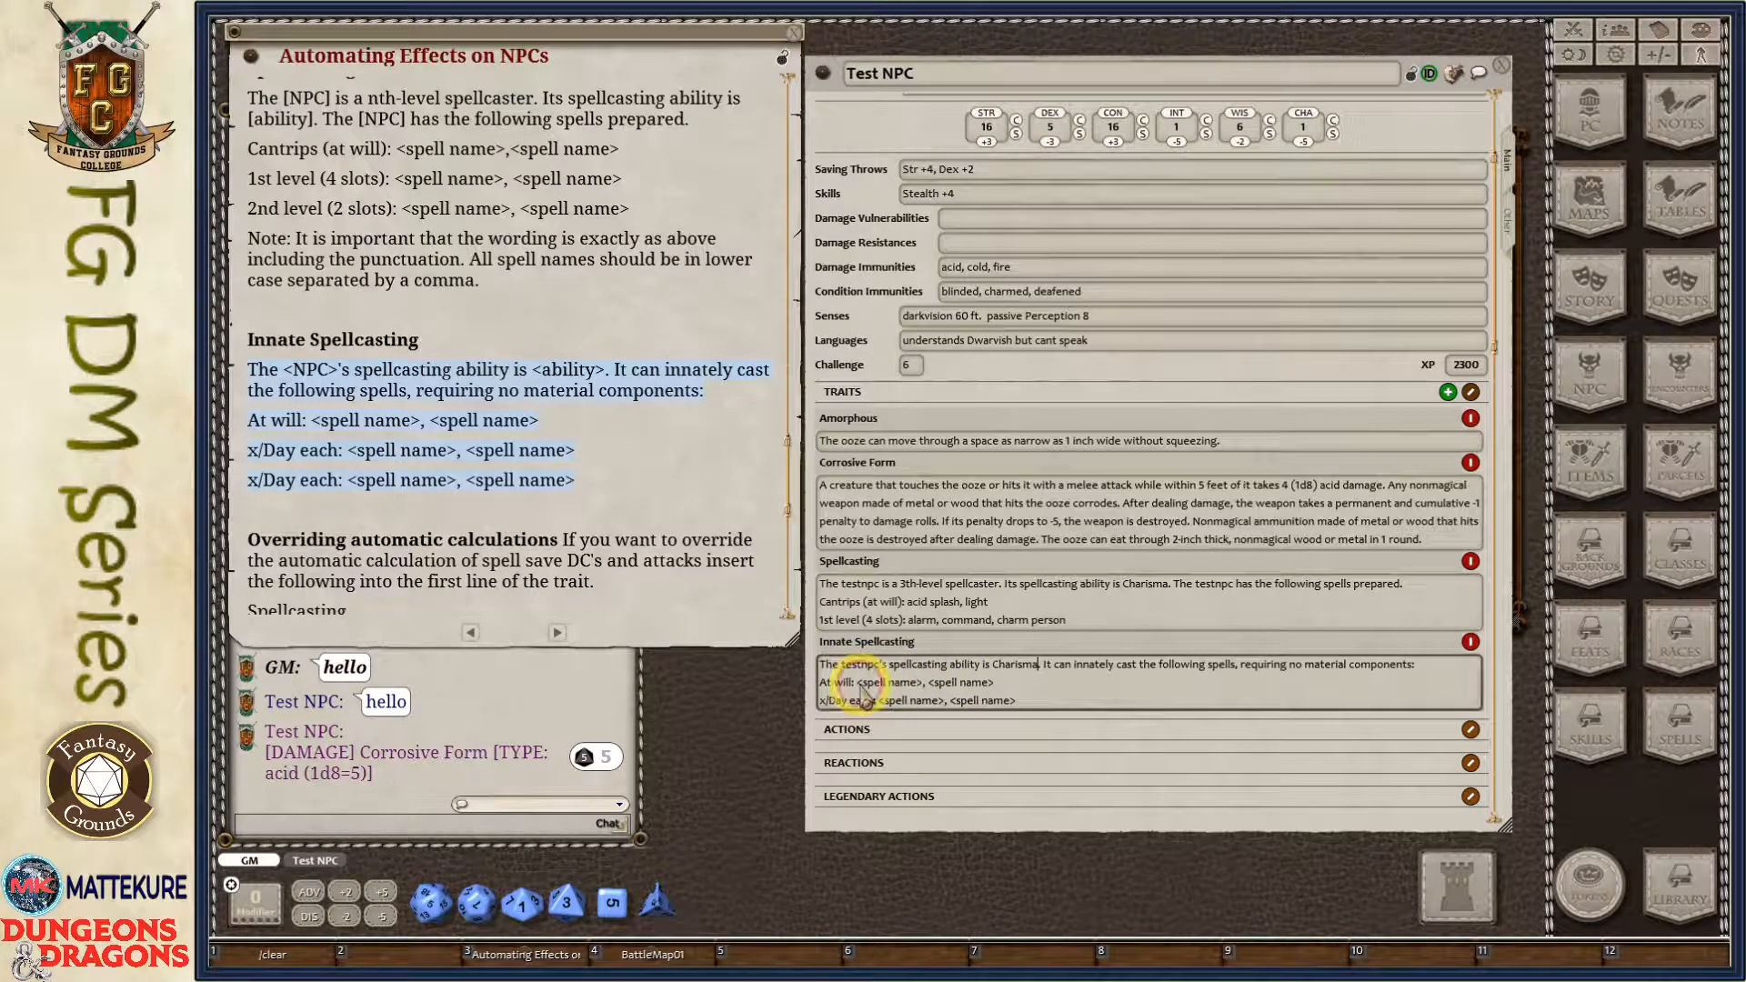
left_click(1680, 725)
left_click(491, 473)
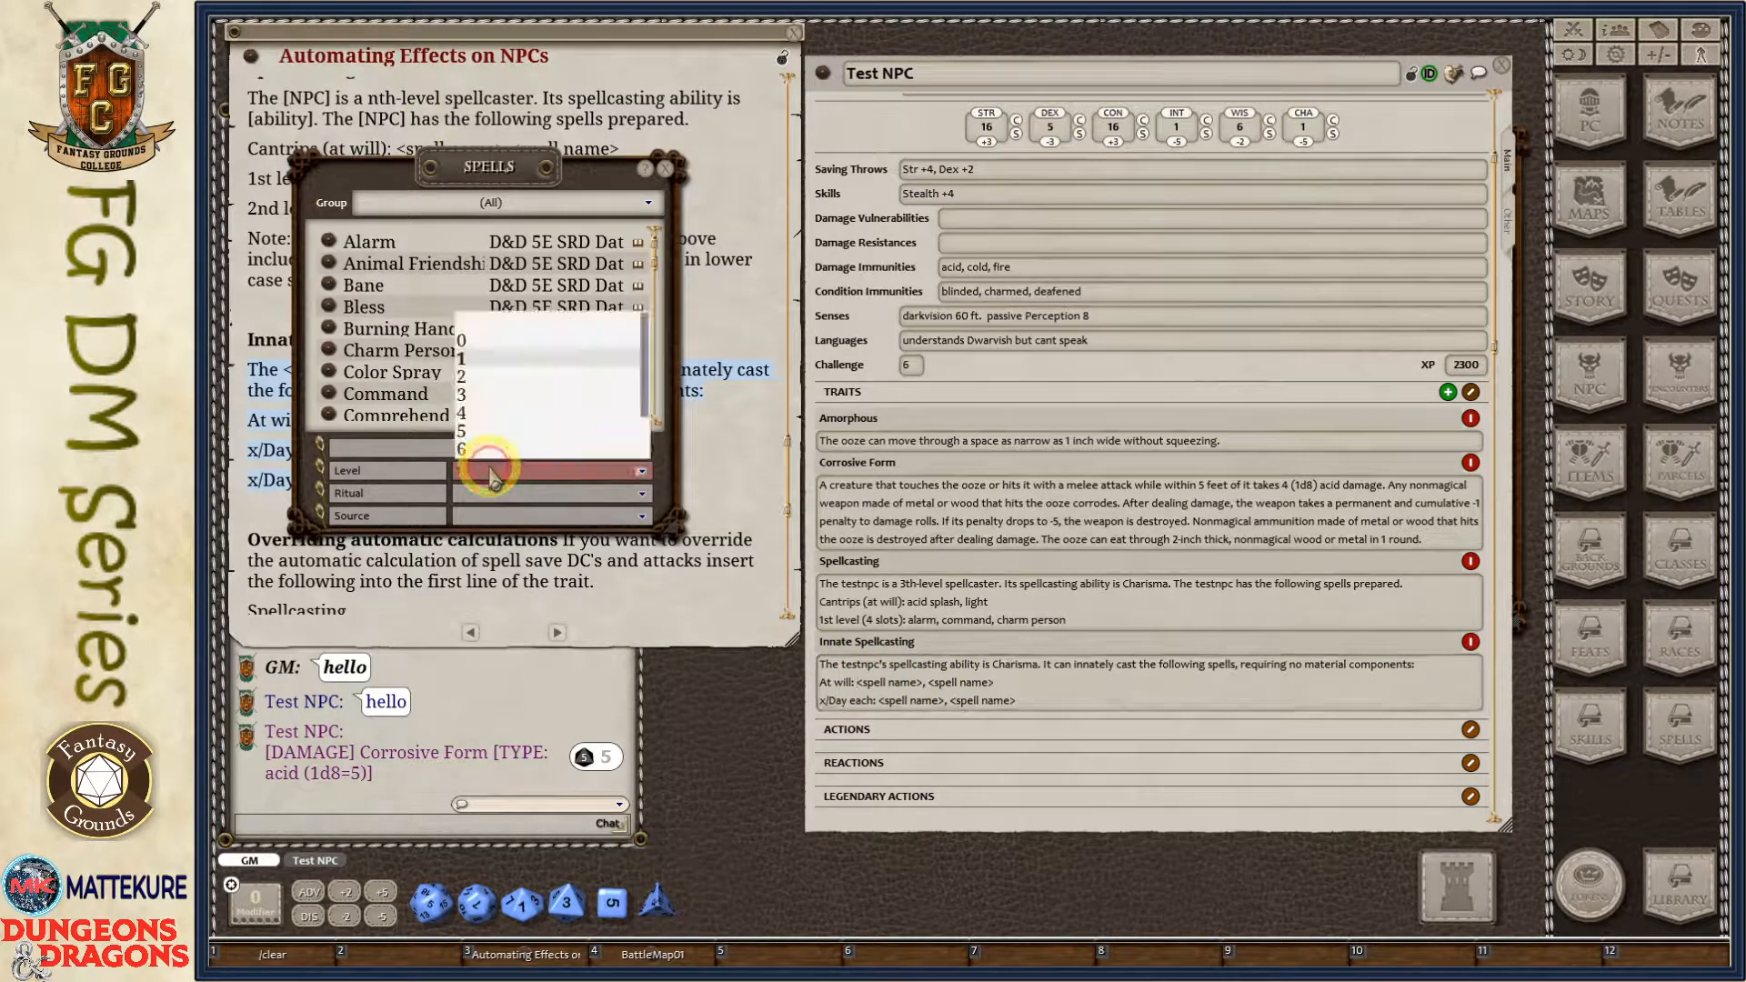
left_click(483, 349)
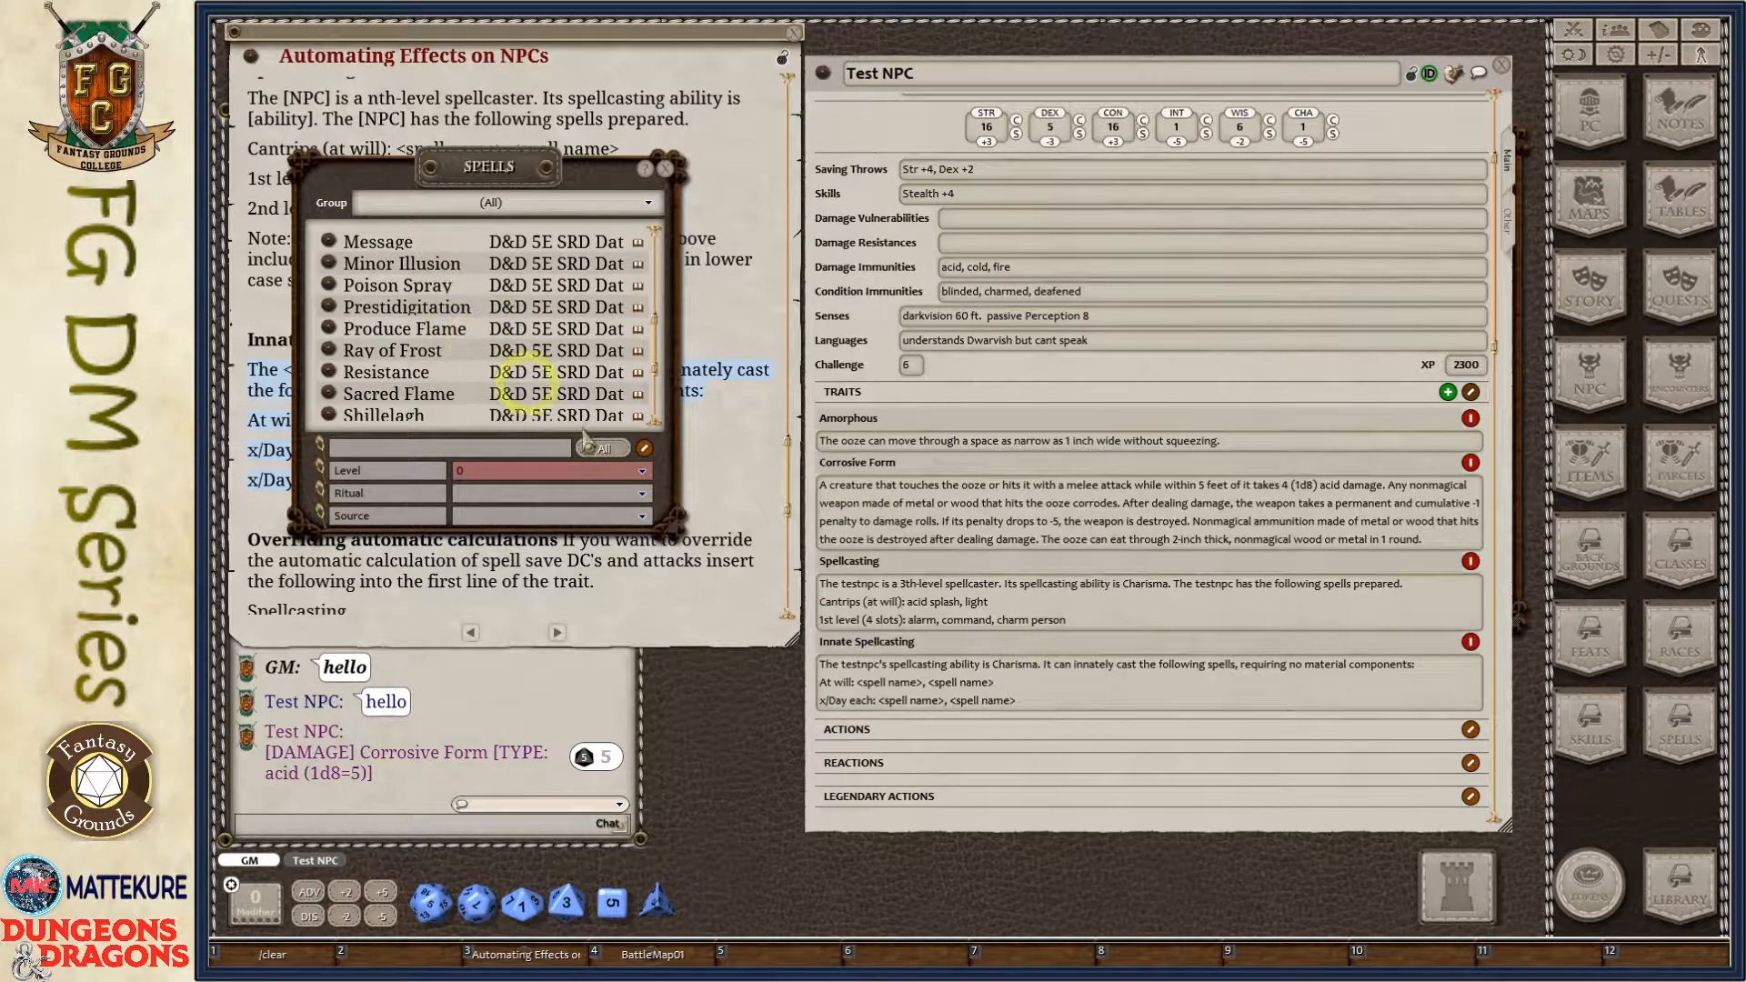
left_click(903, 689)
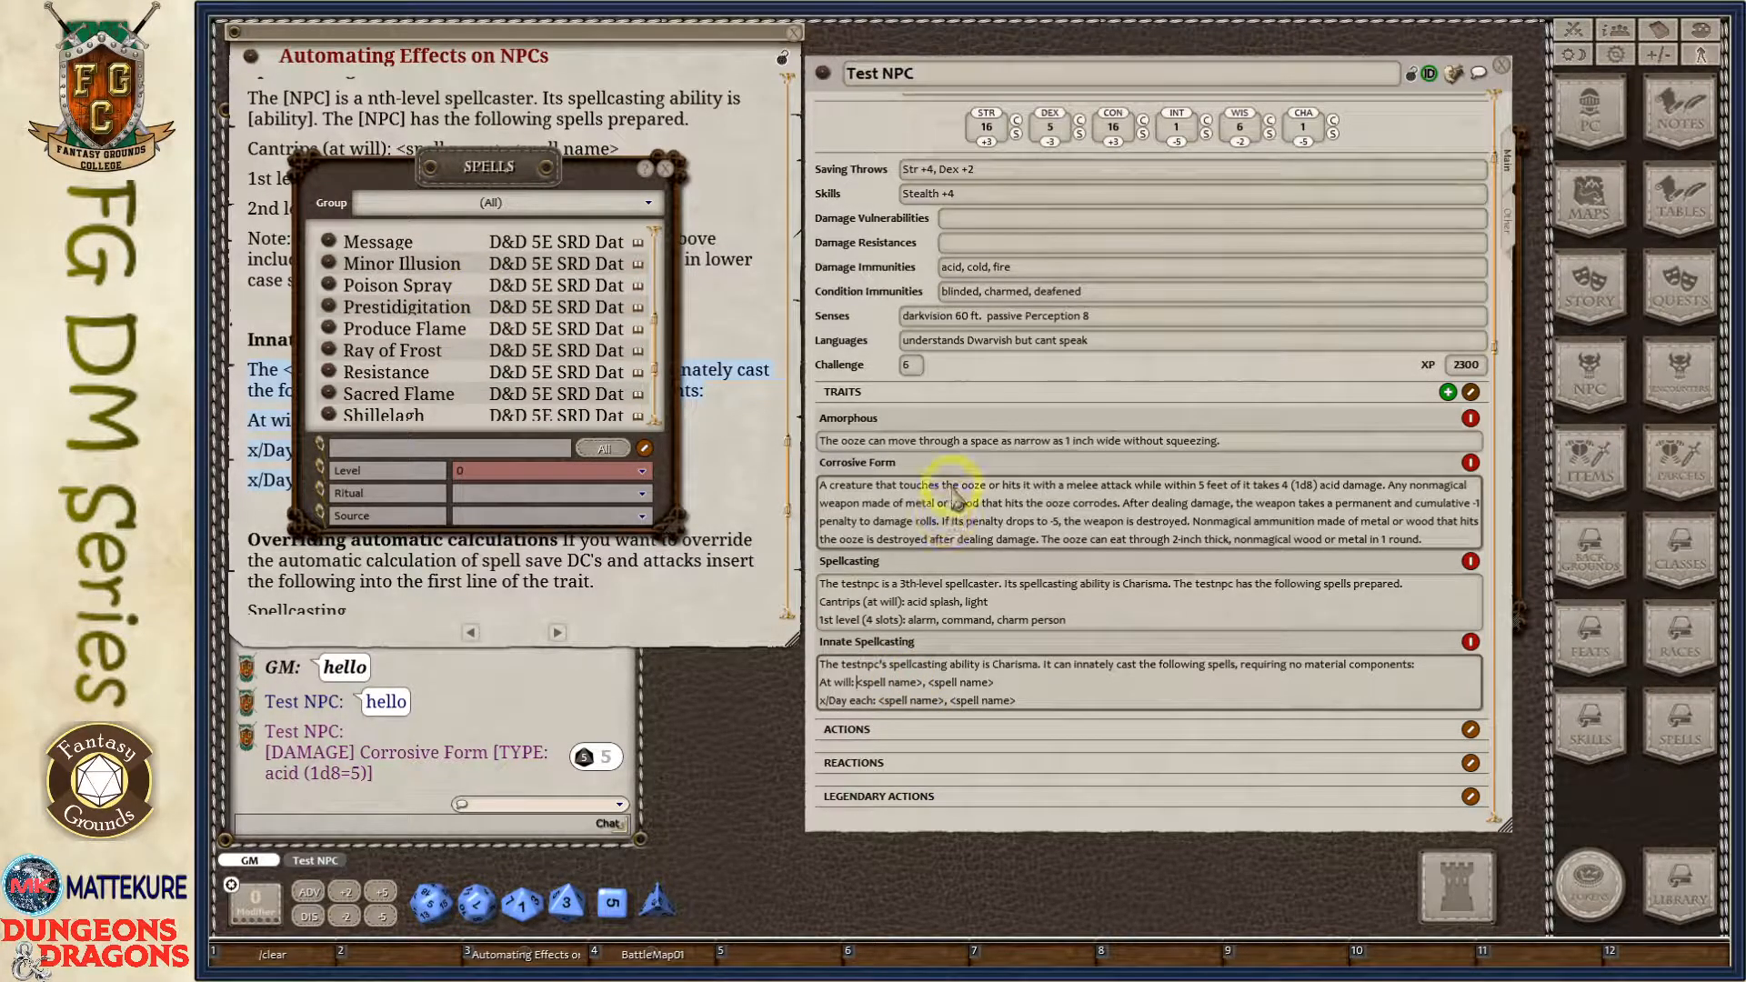
key("shift+Right")
Filter the spells list to level 5 and enter cone of cold as the second at-will spell.
left_click(523, 487)
left_click(505, 425)
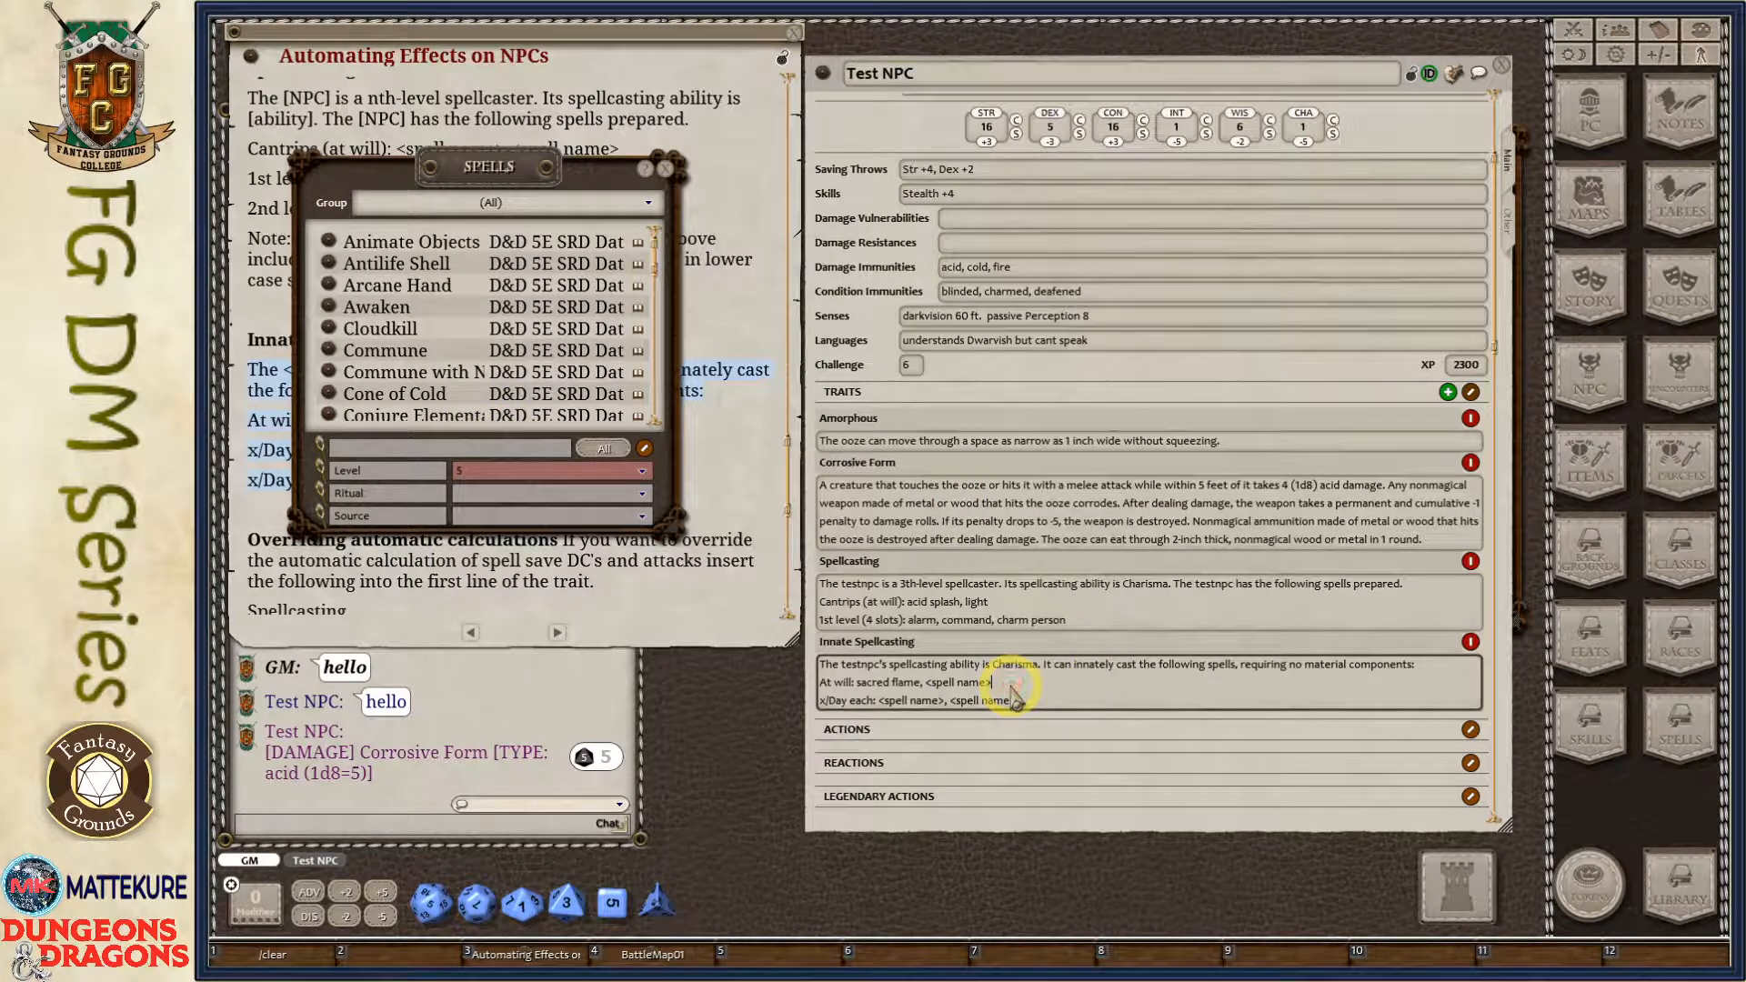
key("shift")
Fill in the trait's daily line as 2/Day each: fireball, levitate.
key("shift")
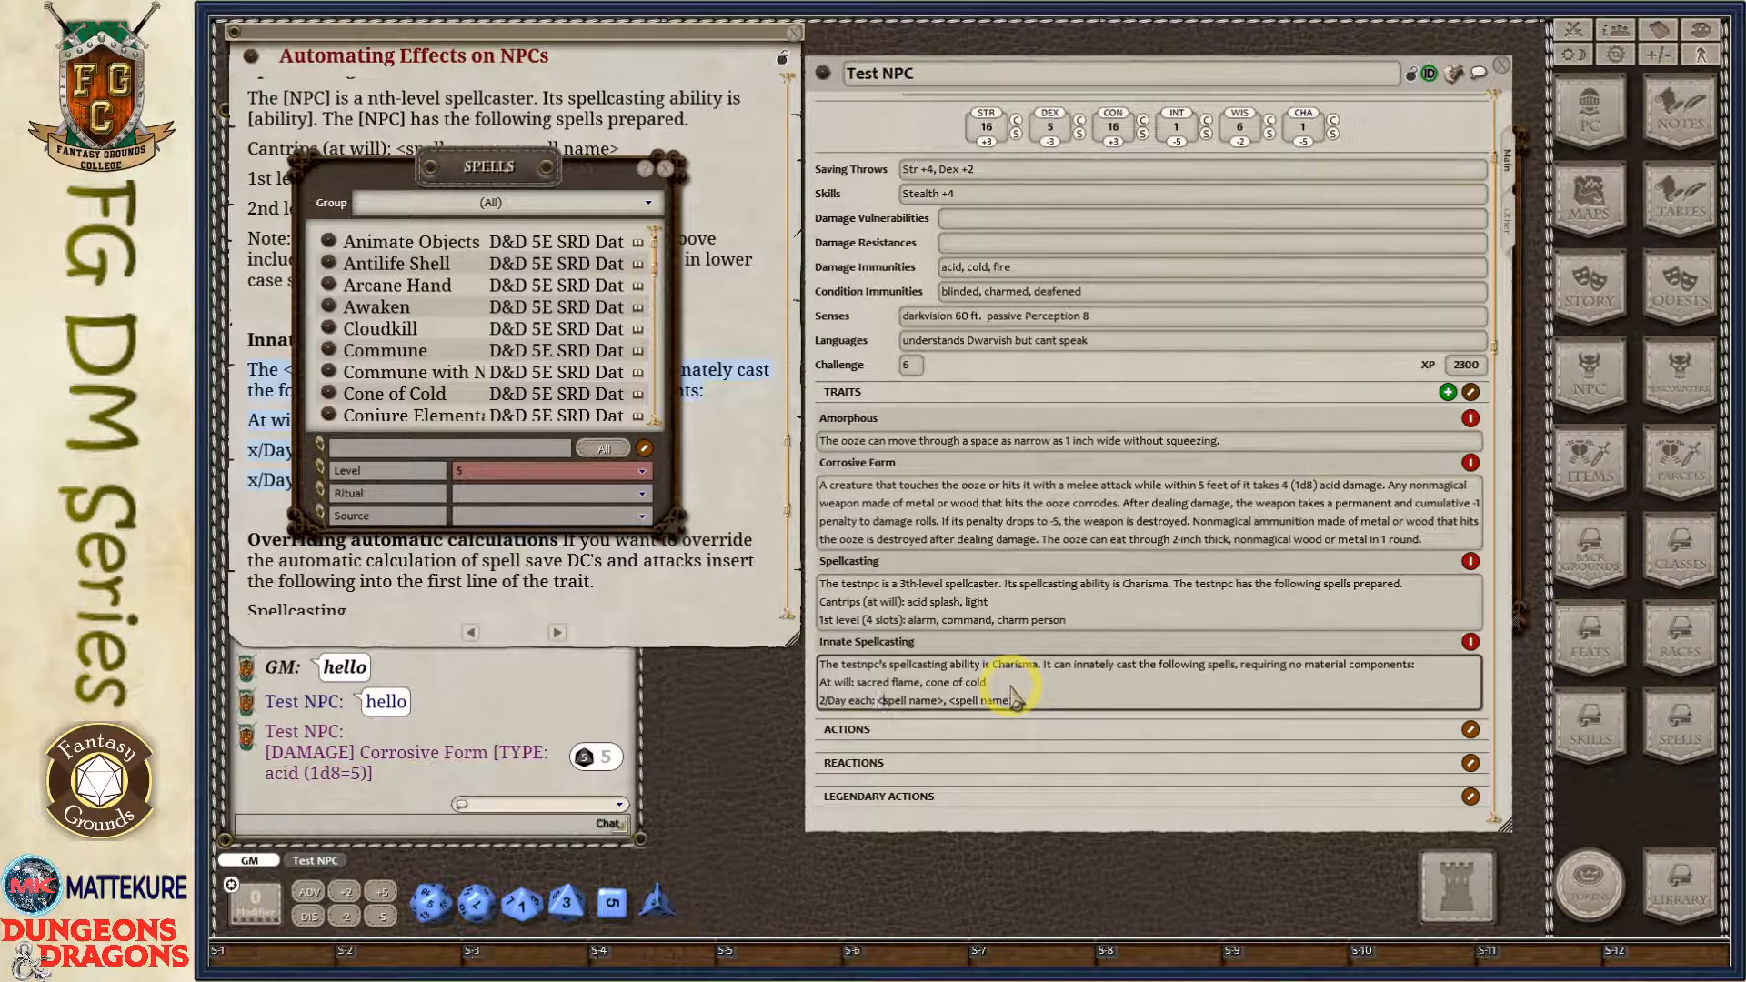
key("shift+Left")
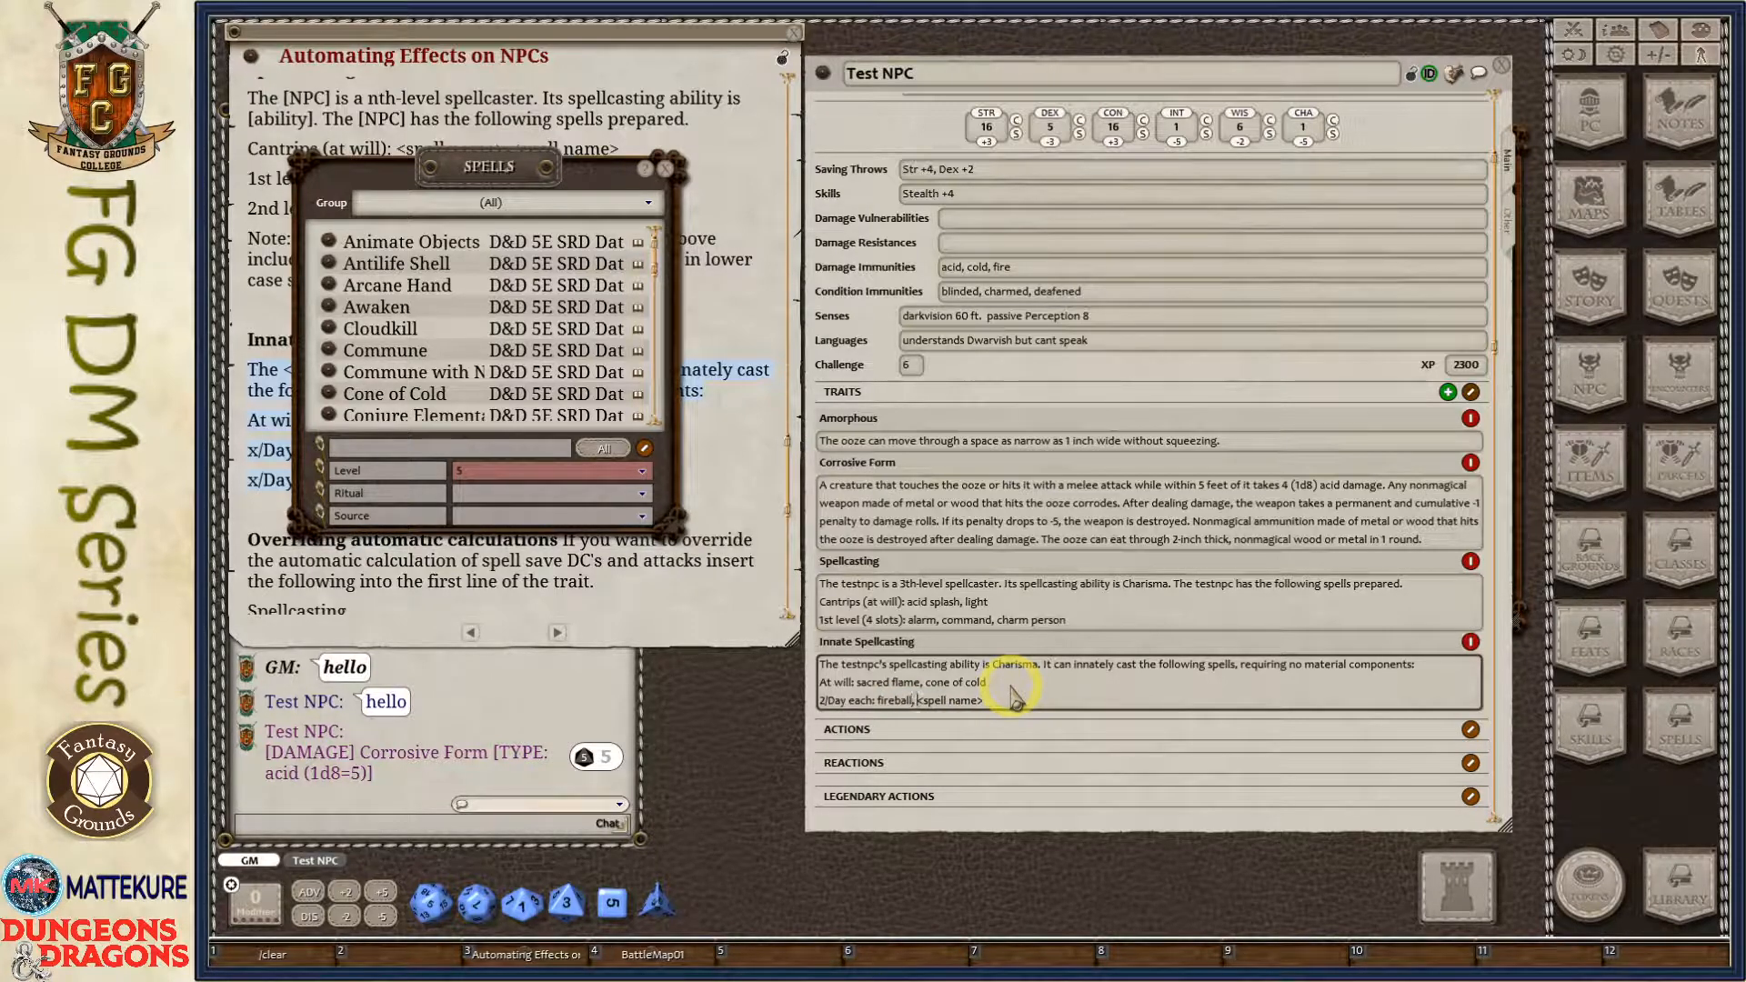
key("shift")
Close the spells list, end trait editing, and check the NPC's Innate Spells and Spells sections for the innate spells.
scroll(1014, 697, "down", 5)
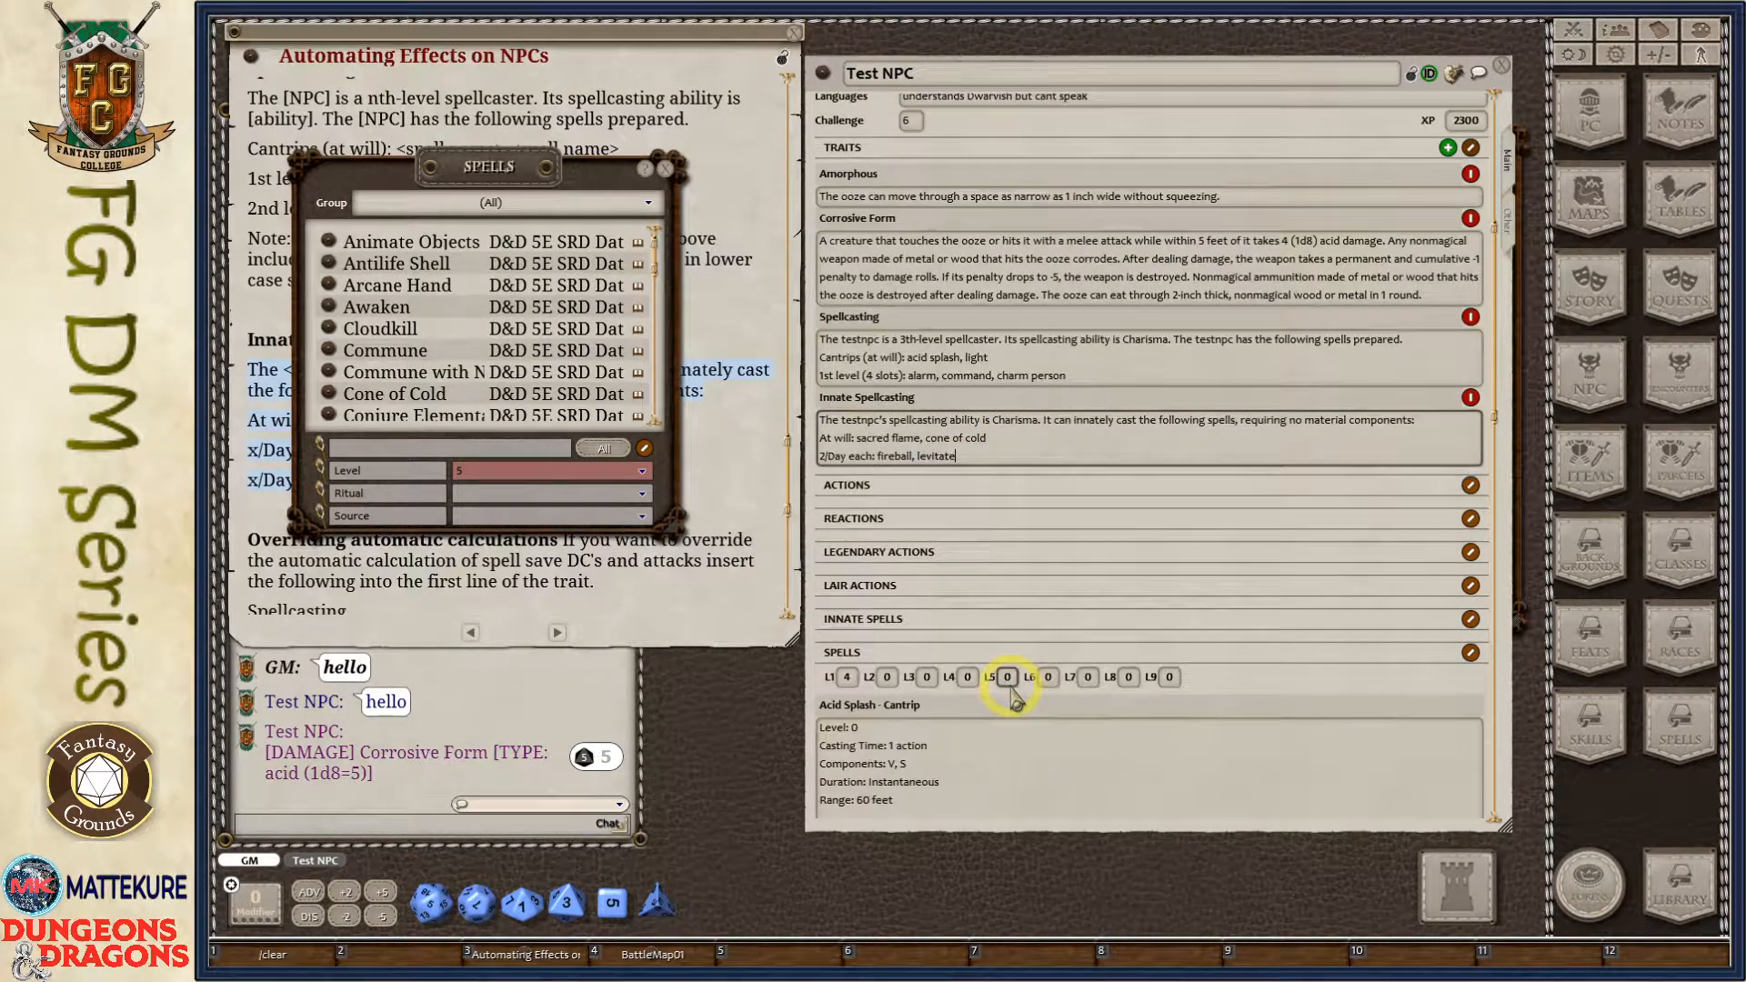
scroll(1310, 698, "down", 15)
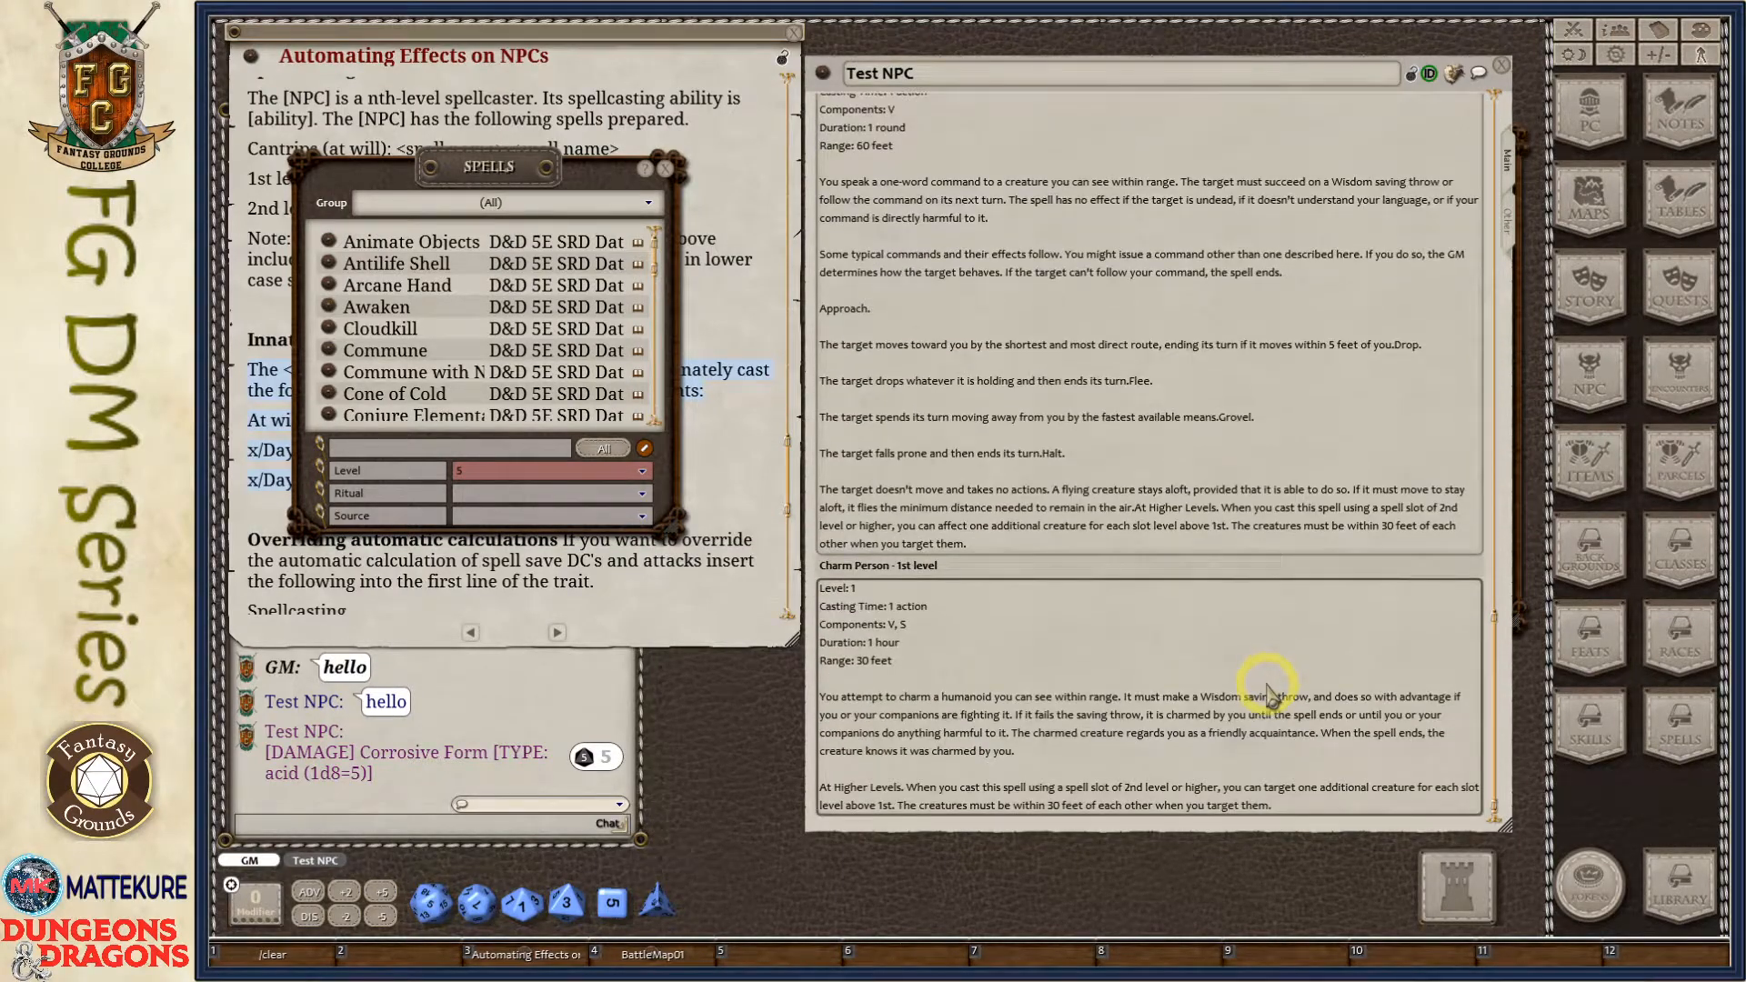
scroll(1270, 694, "up", 5)
scroll(1267, 694, "up", 15)
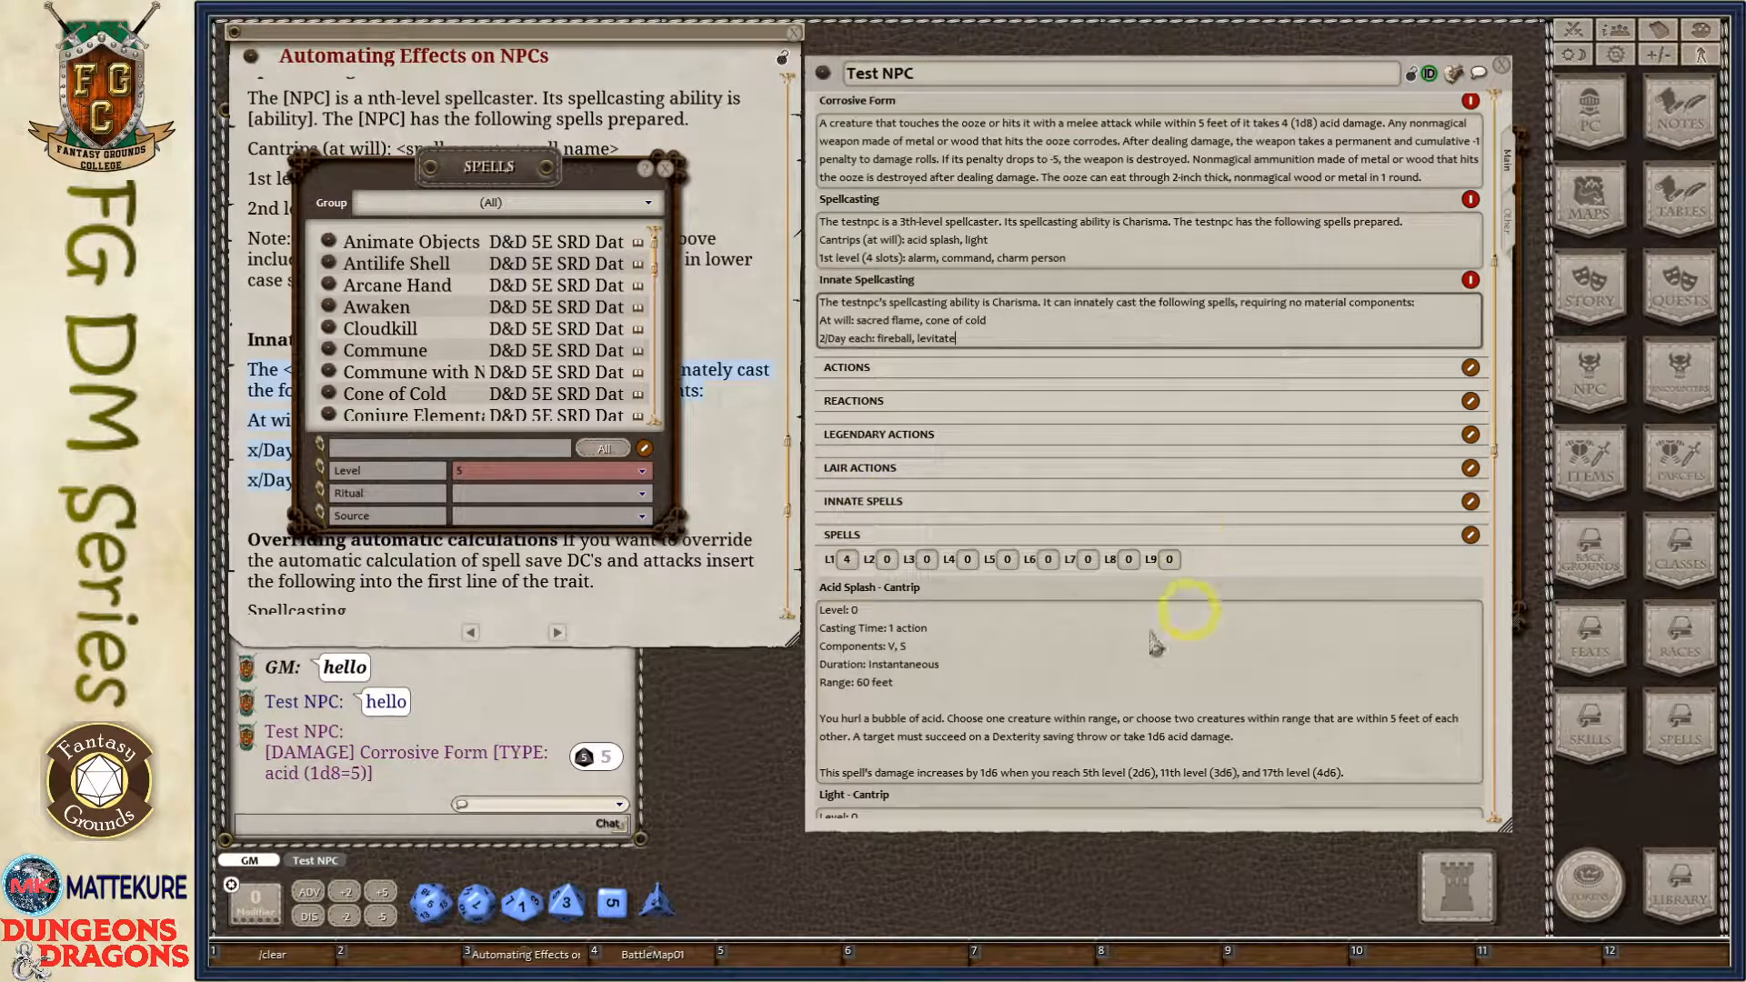
left_click(670, 170)
scroll(892, 391, "up", 10)
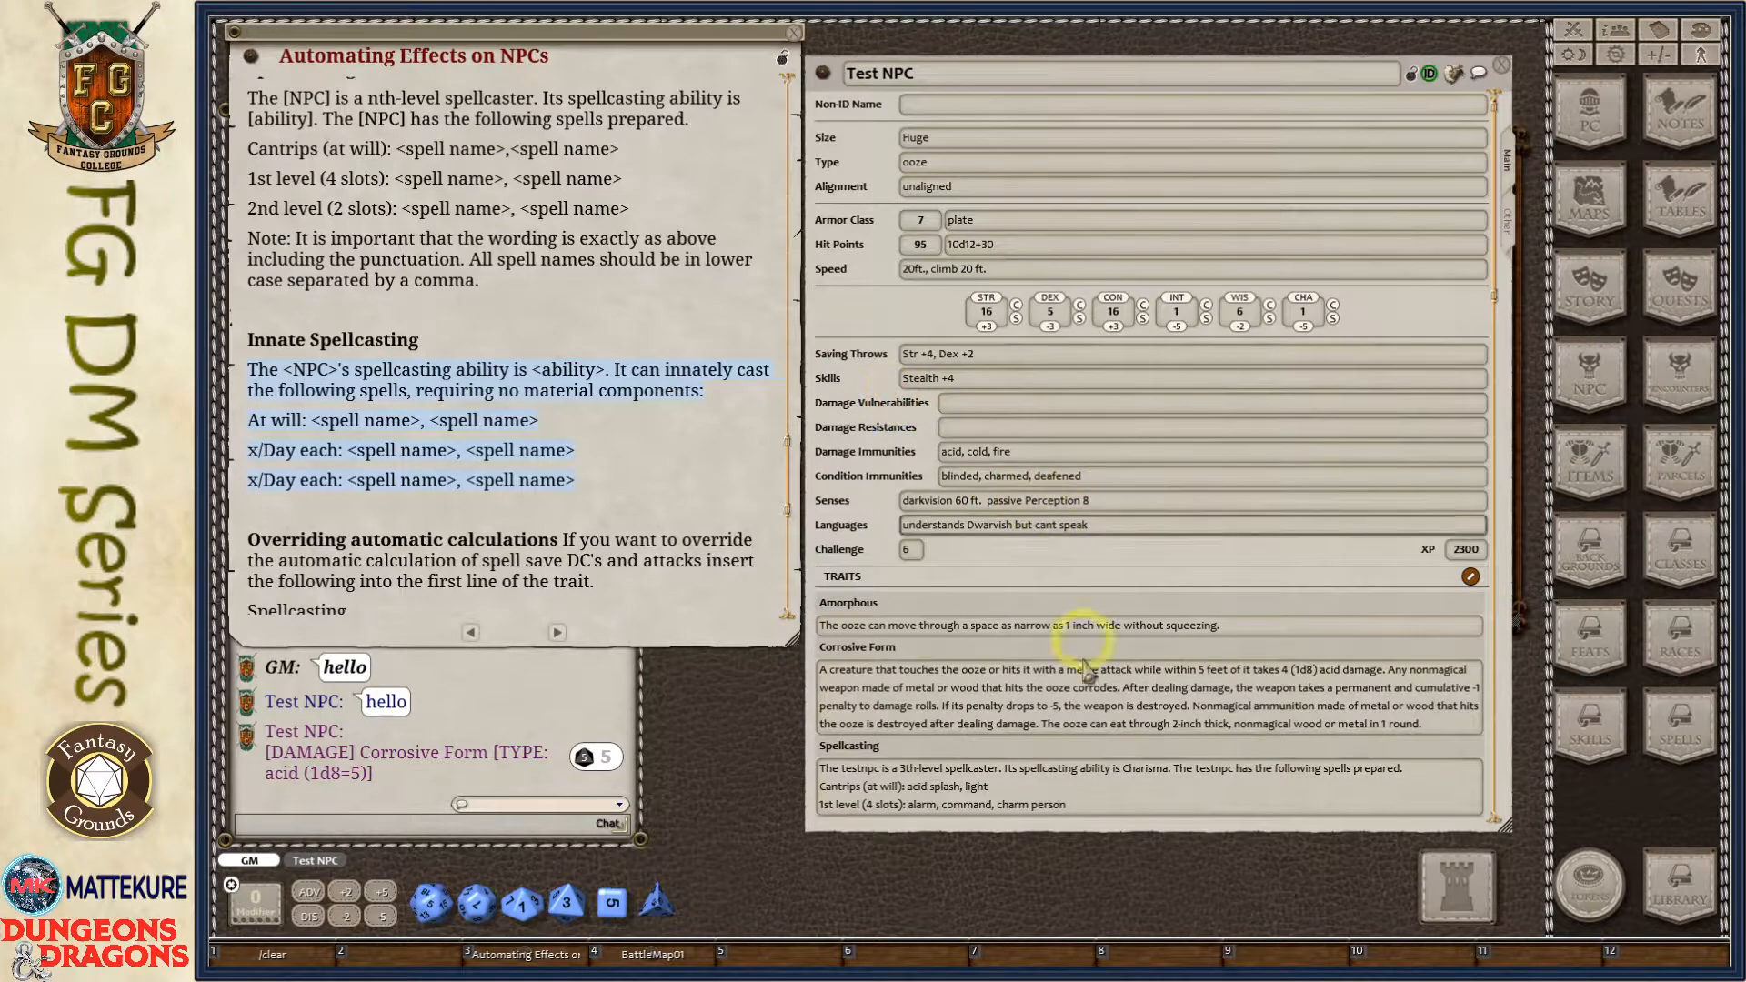
scroll(1173, 635, "down", 10)
scroll(1059, 641, "down", 4)
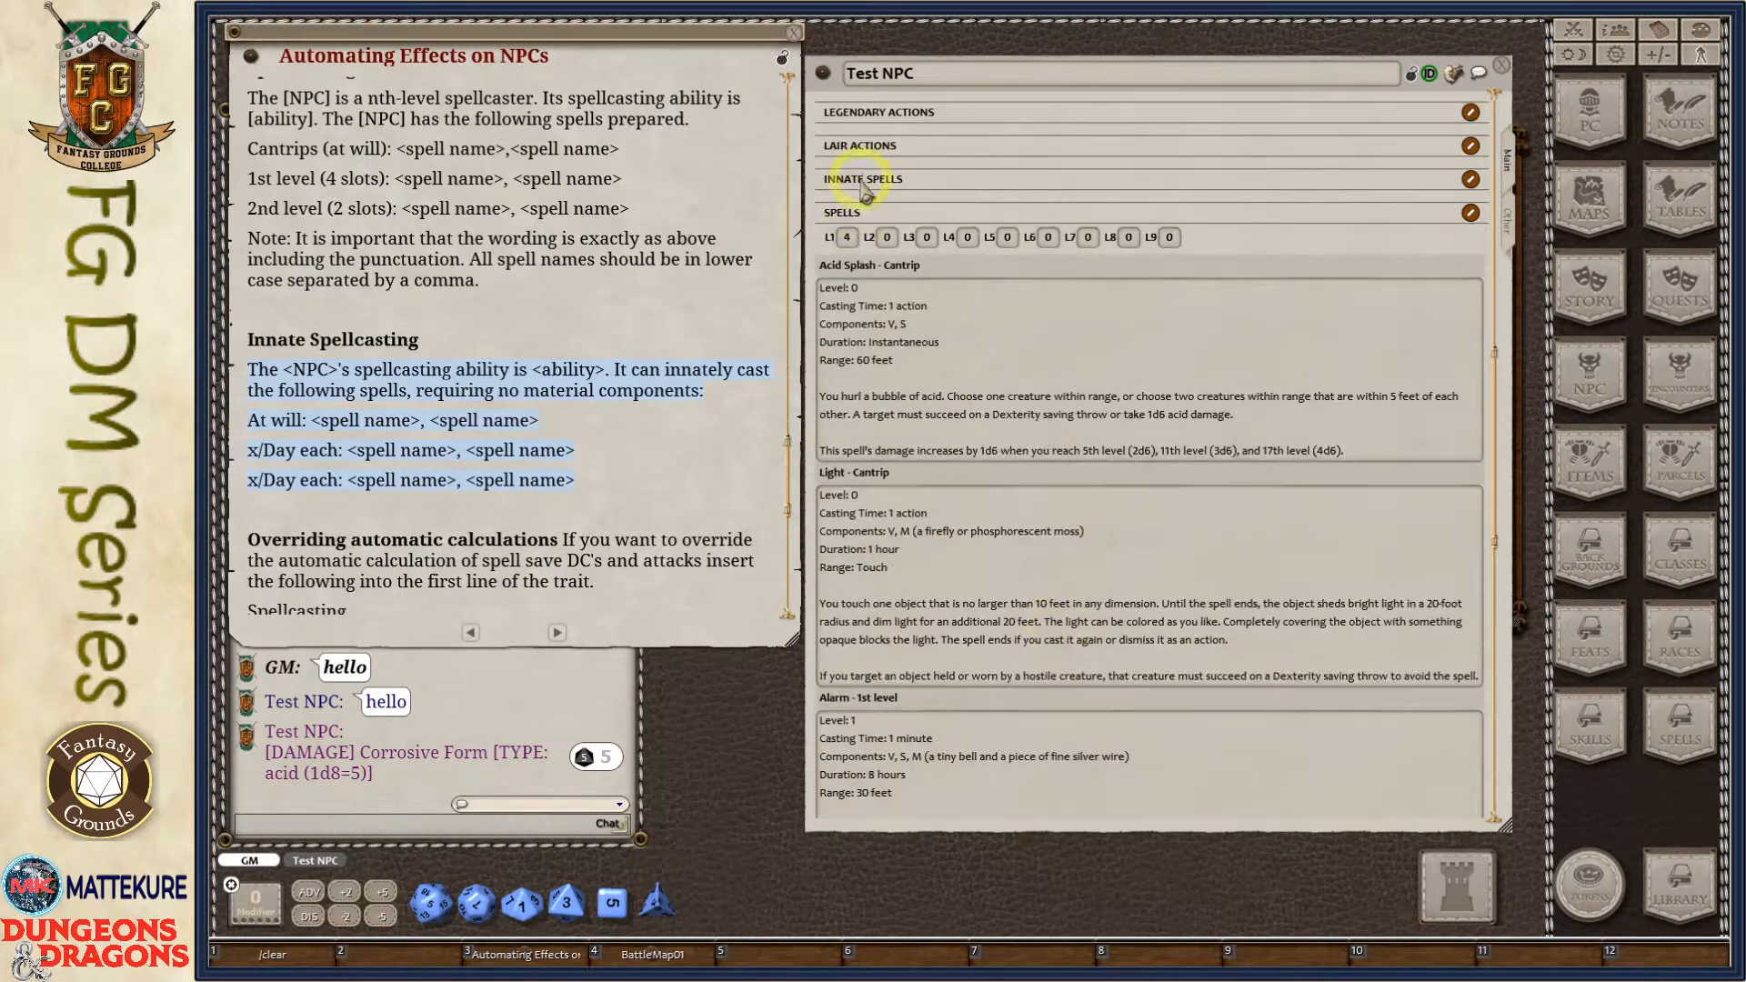
scroll(1283, 328, "up", 4)
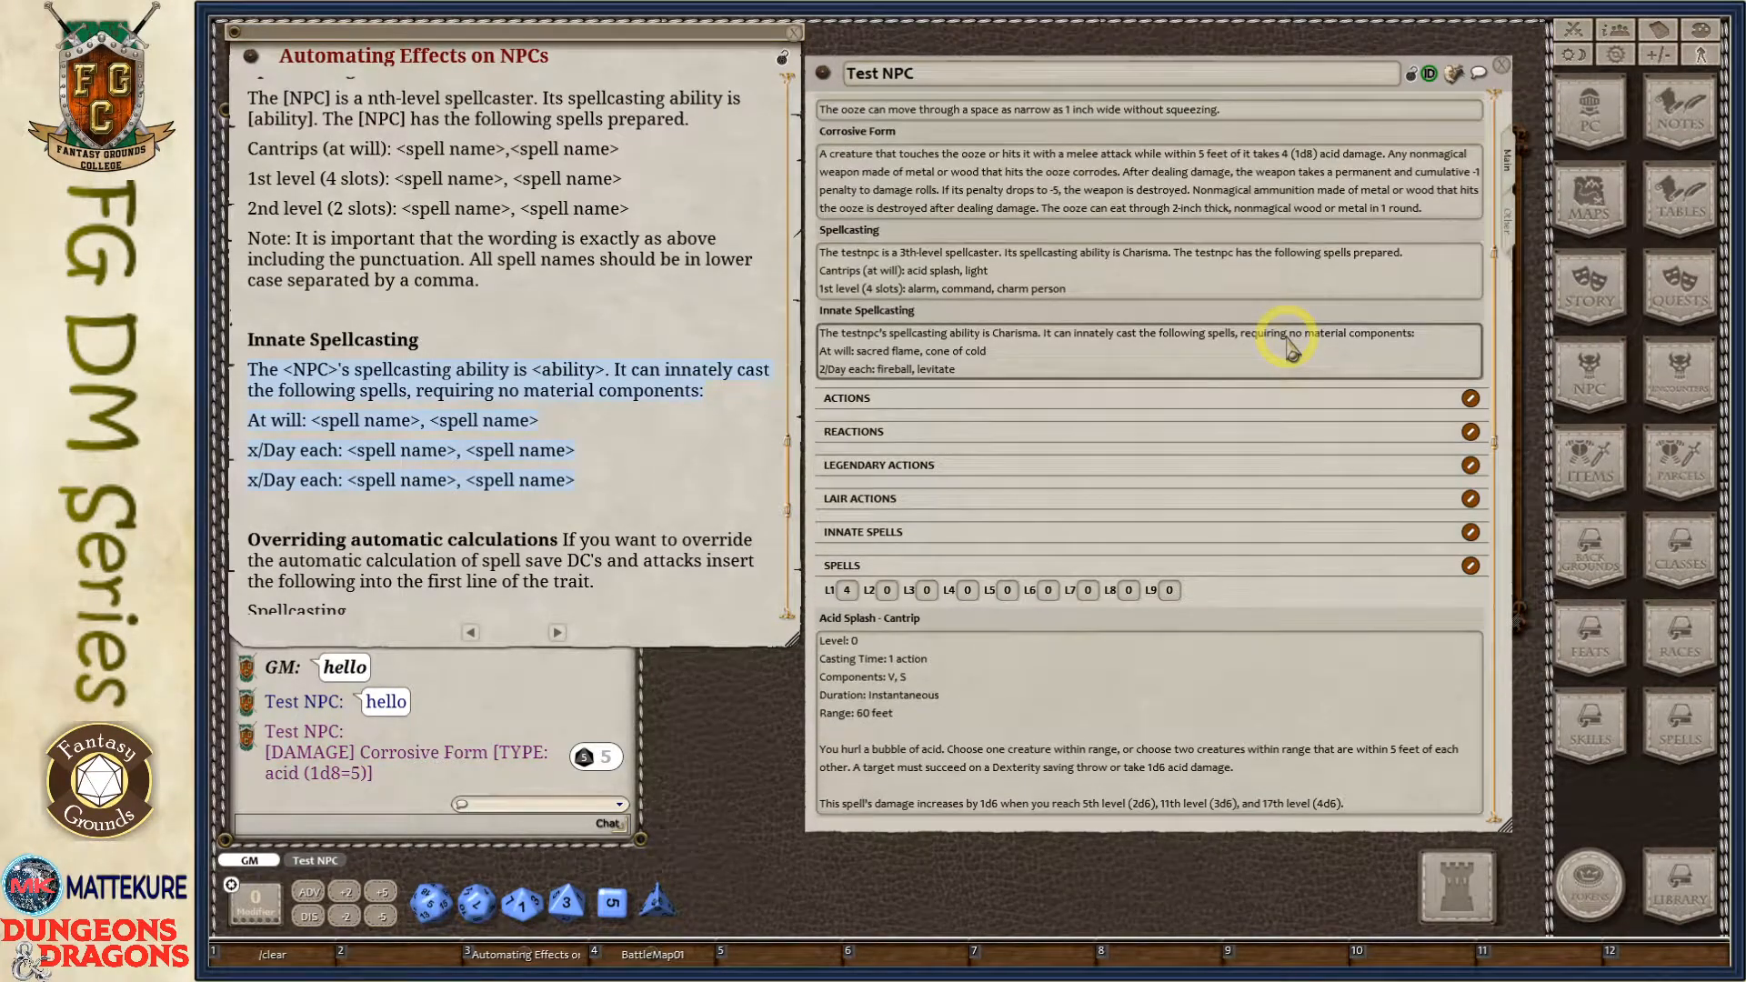
Delete every entry from the NPC's Spells section, from Acid Splash and Light through Charm Person.
left_click(1470, 566)
left_click(1471, 619)
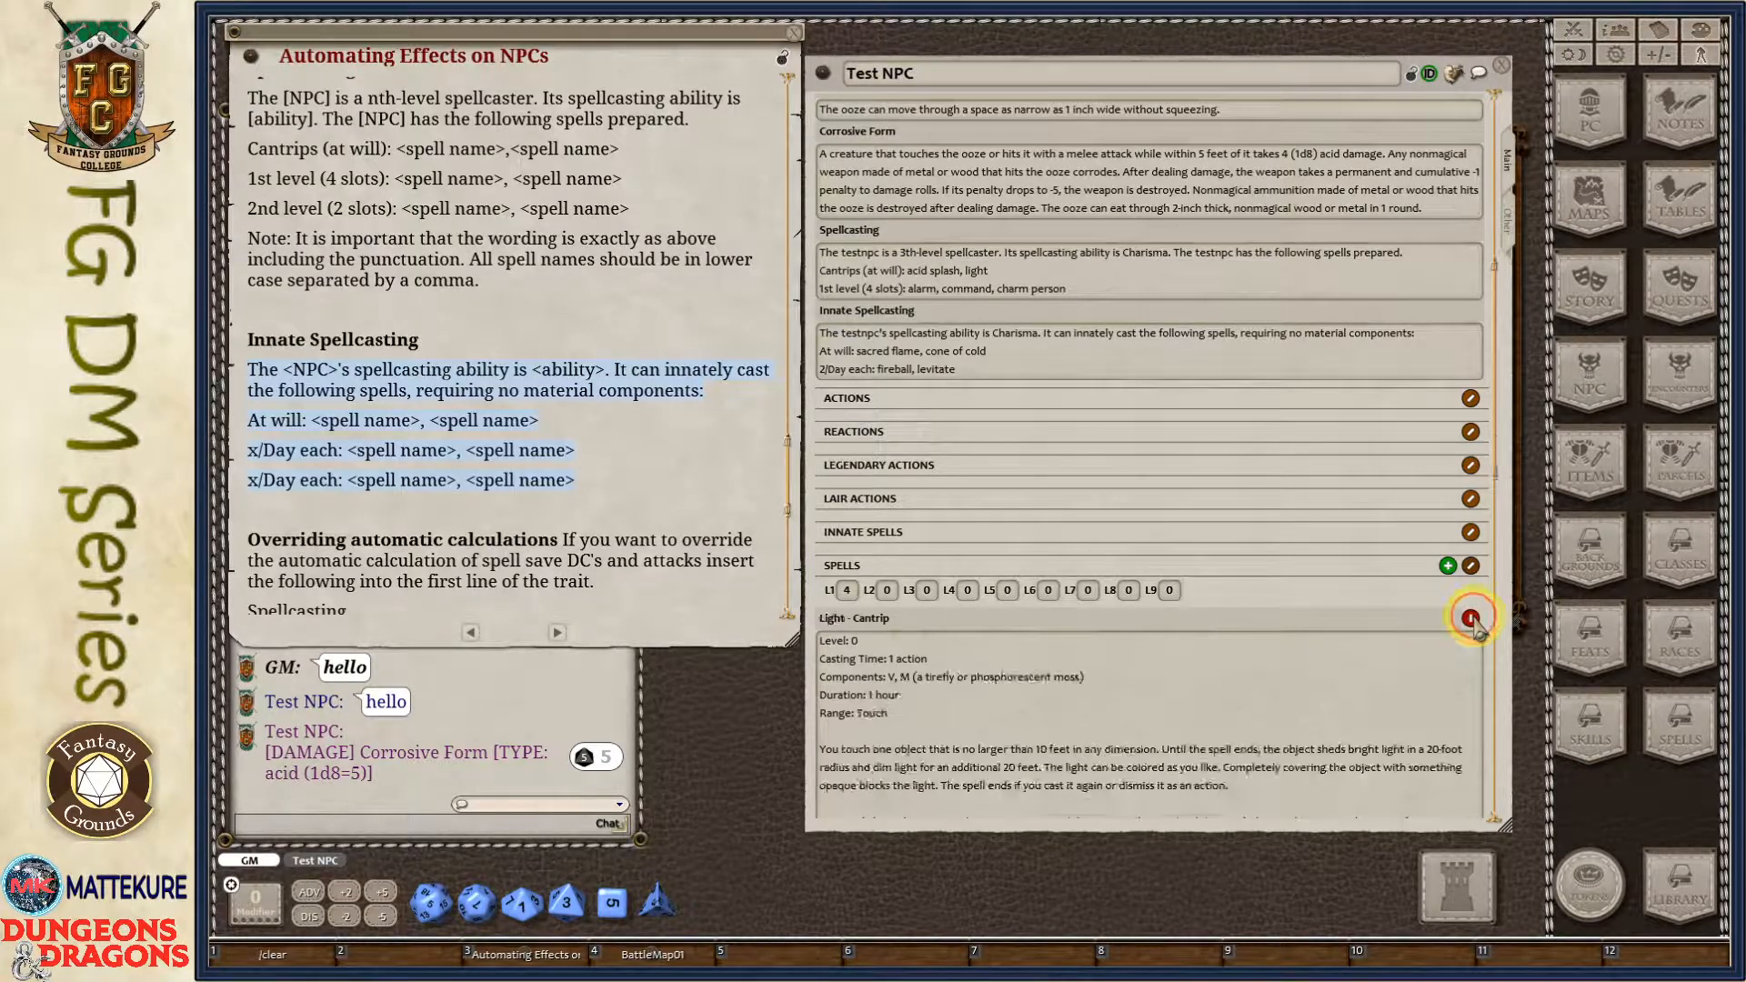
left_click(1472, 619)
scroll(1455, 601, "up", 3)
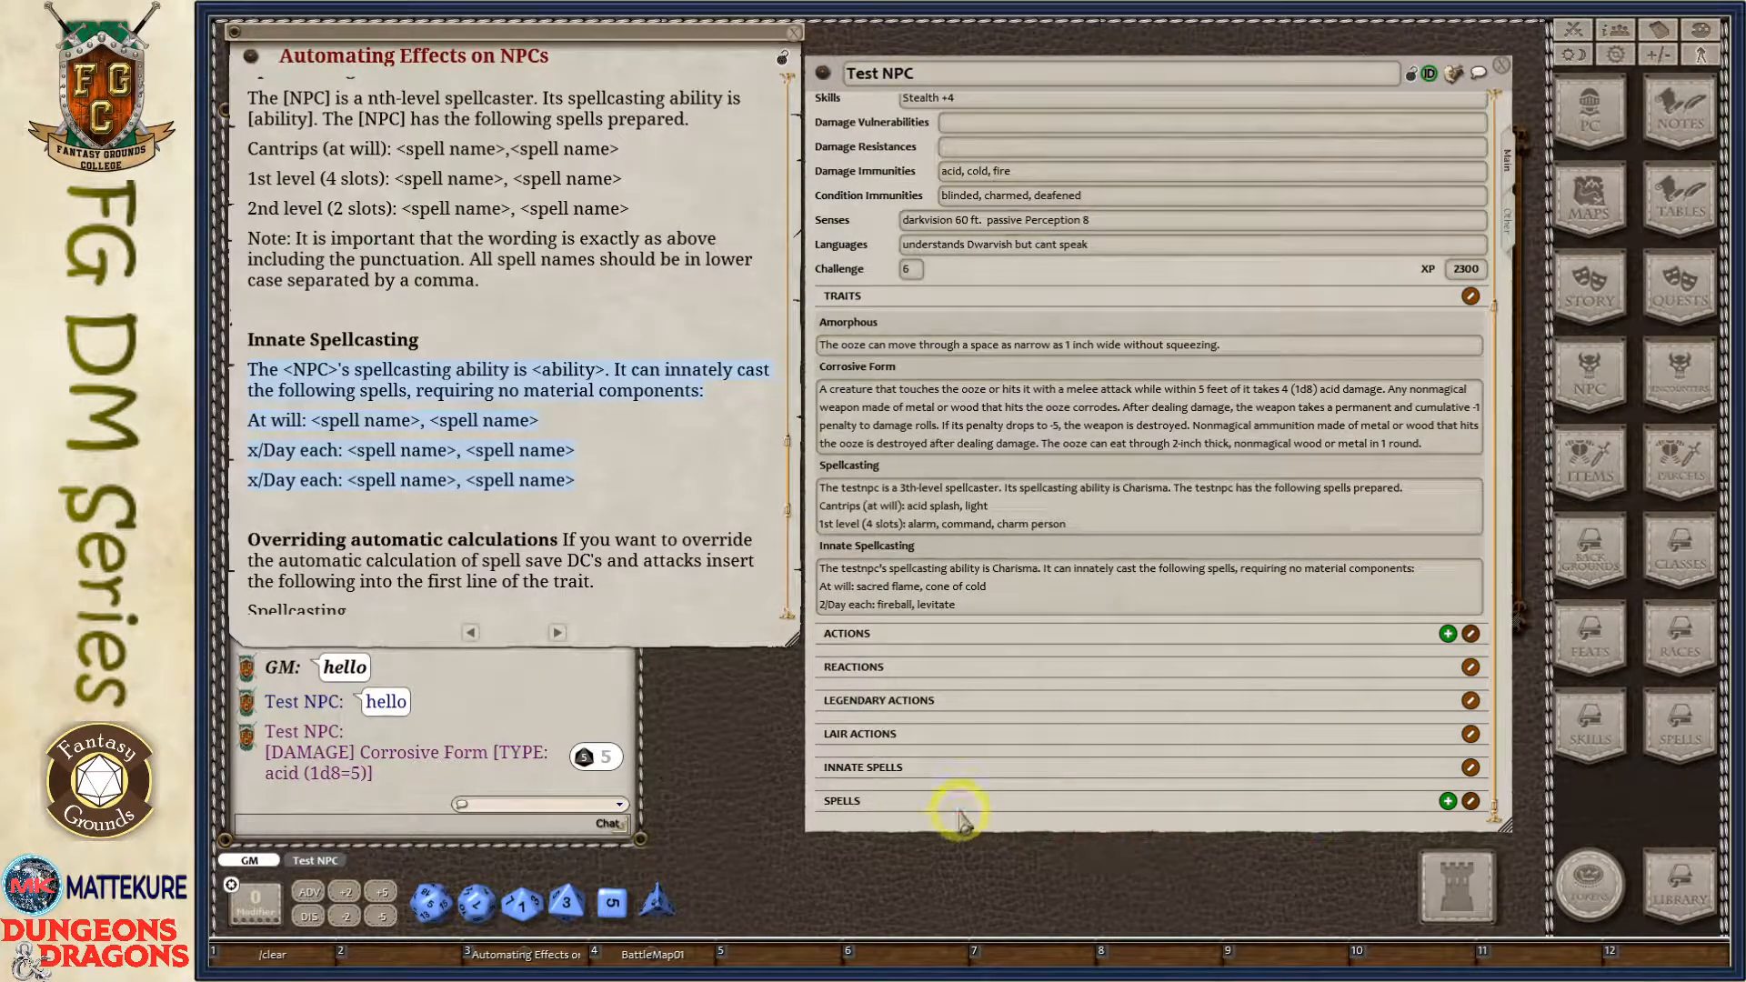
Close and reopen the Test NPC record to regenerate its spells, and check the Innate Spells section.
left_click(1502, 65)
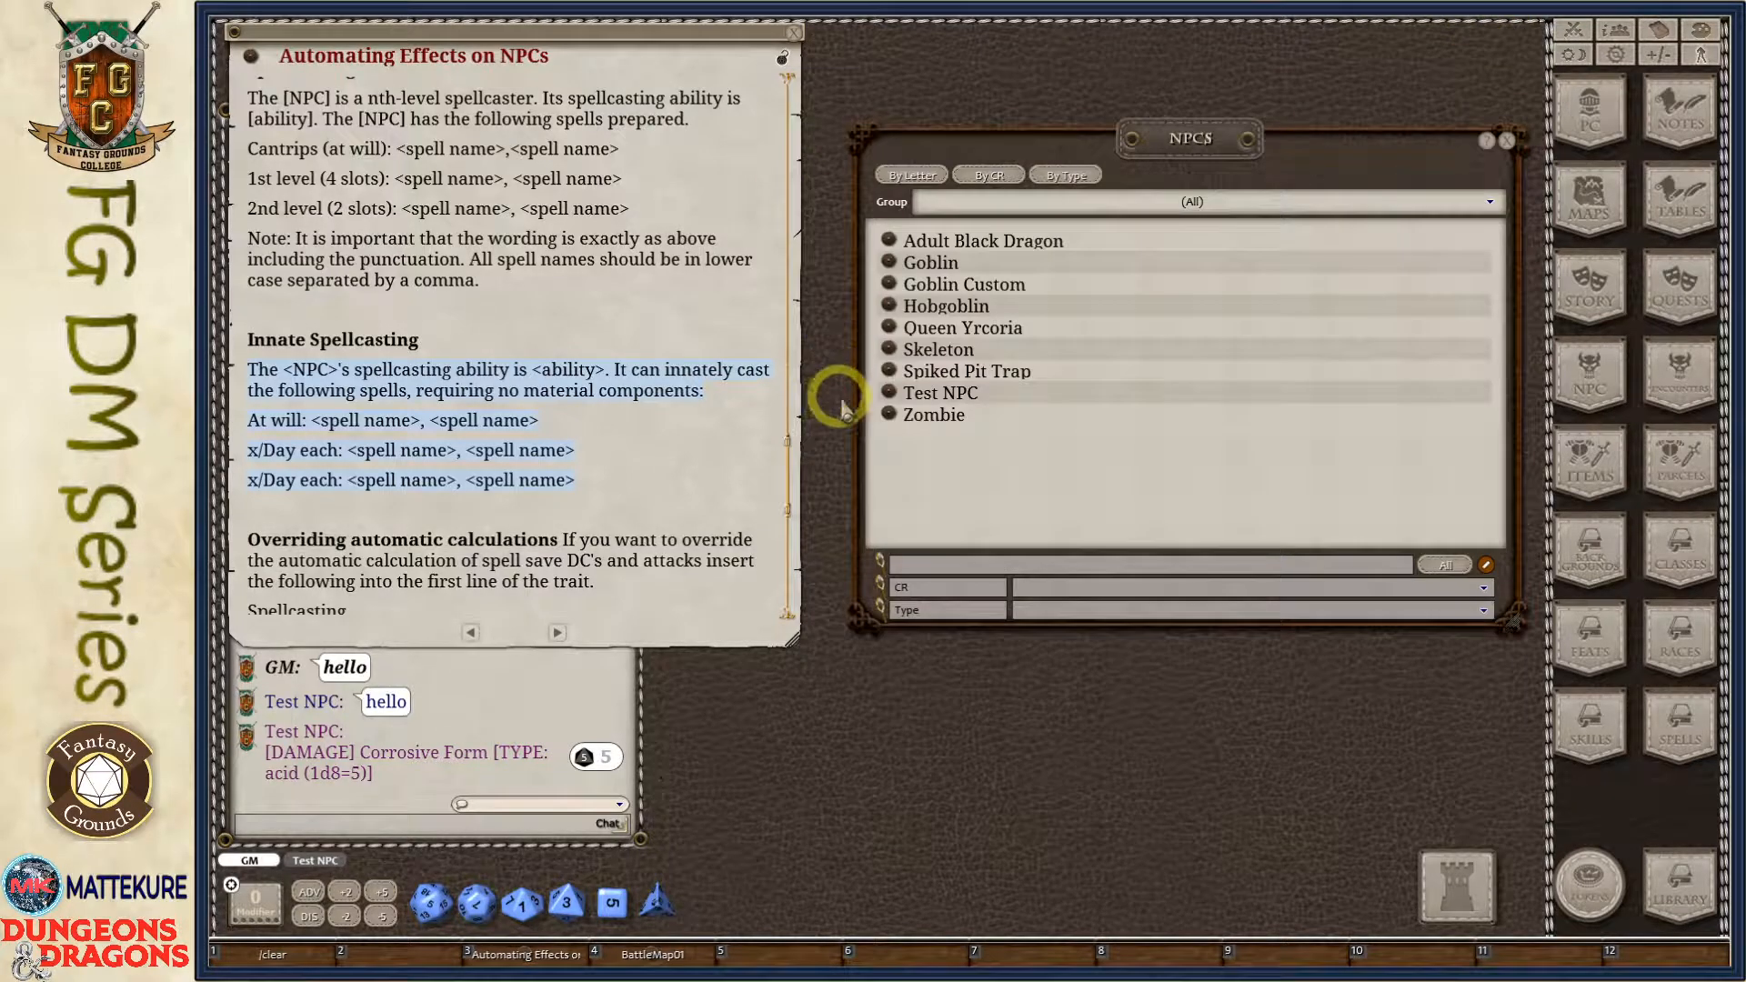
left_click(888, 393)
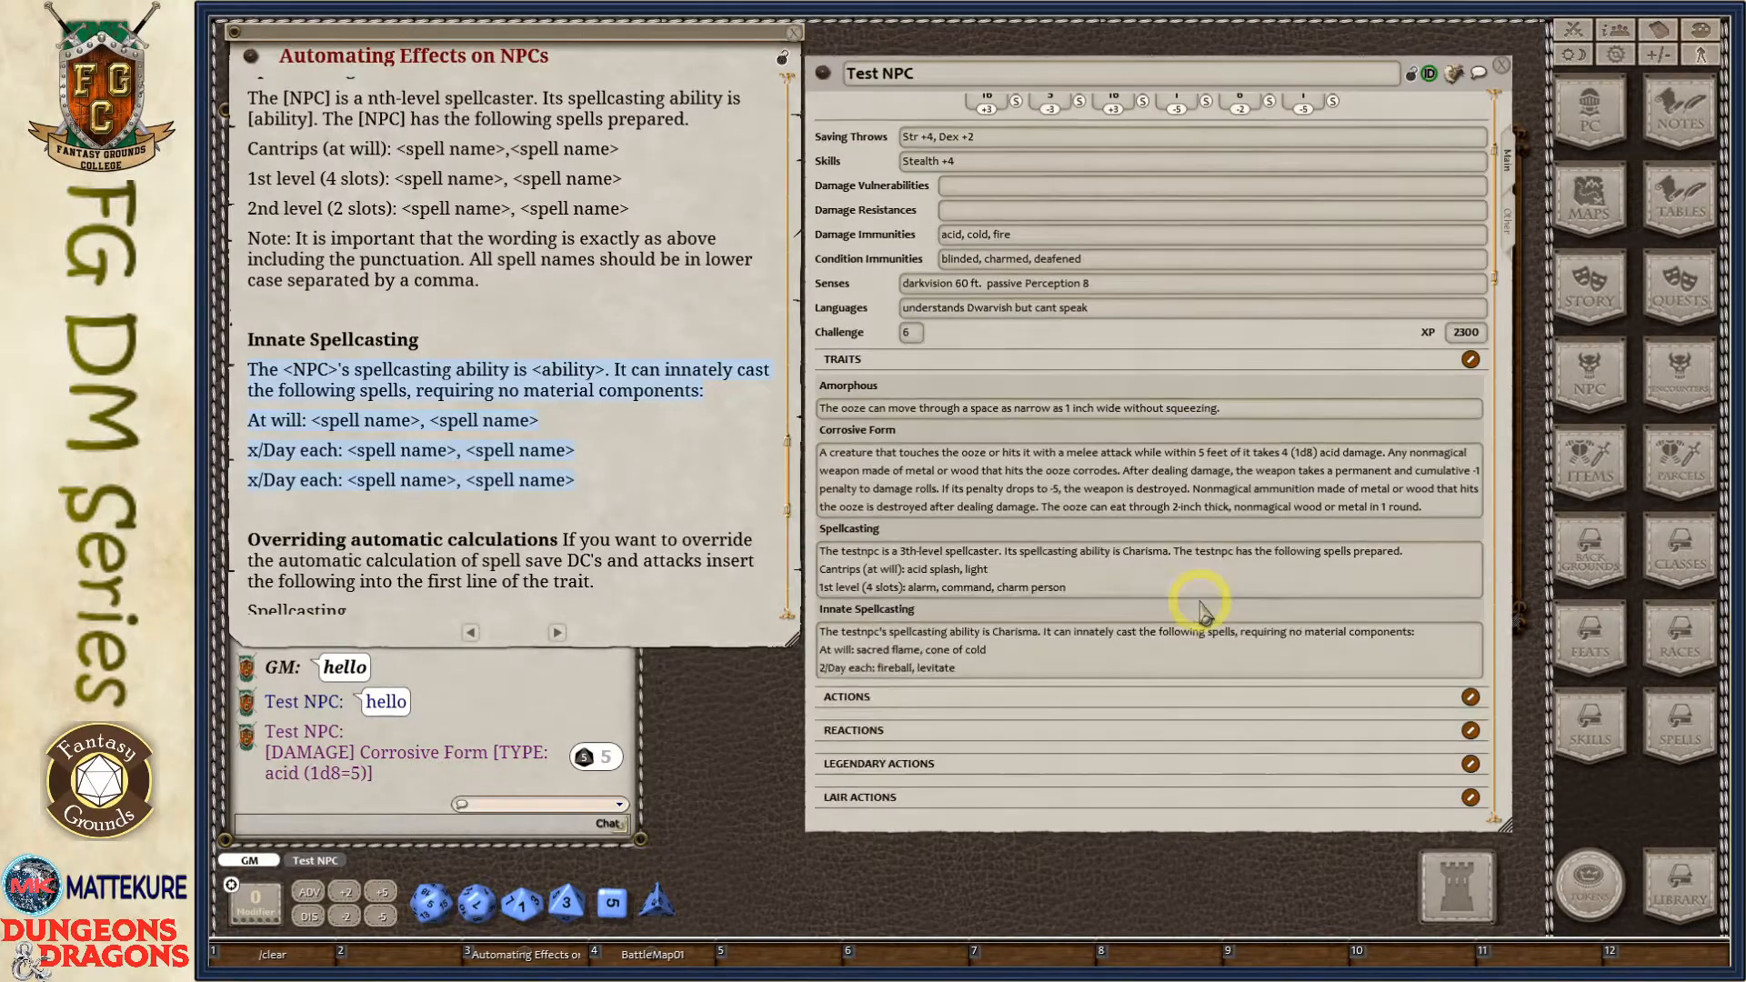
scroll(1200, 605, "down", 5)
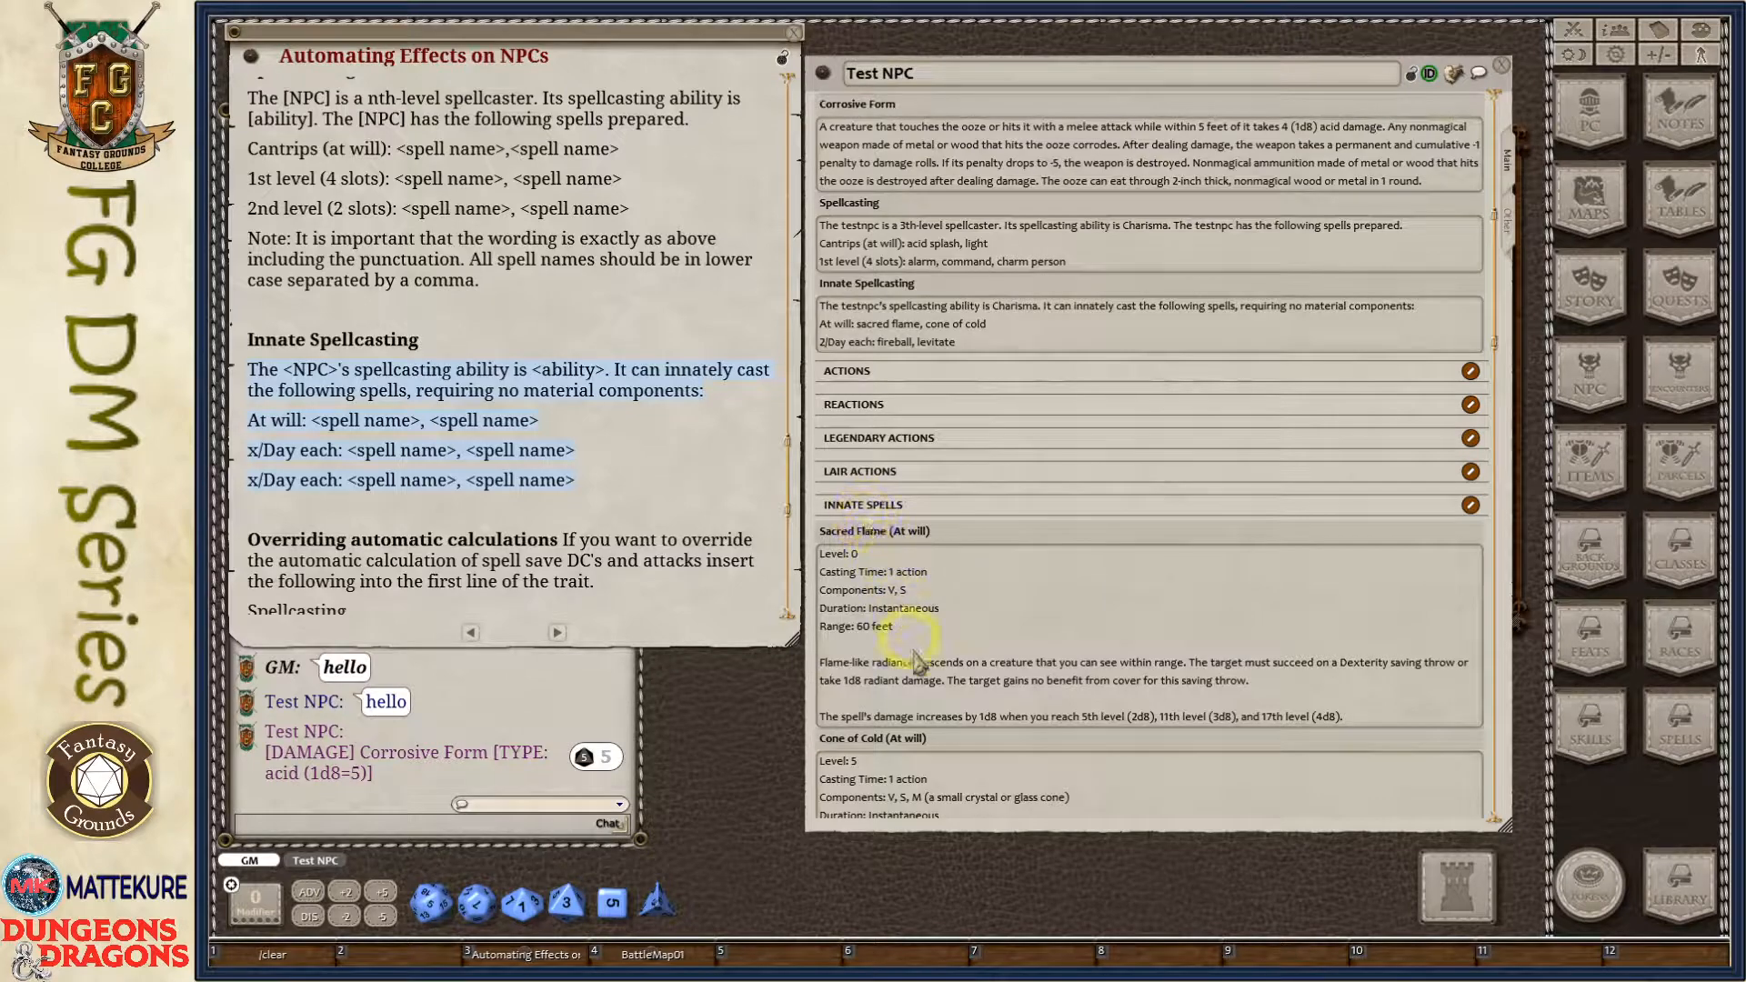
Delete the existing Test NPC entry from the combat tracker.
scroll(916, 657, "down", 10)
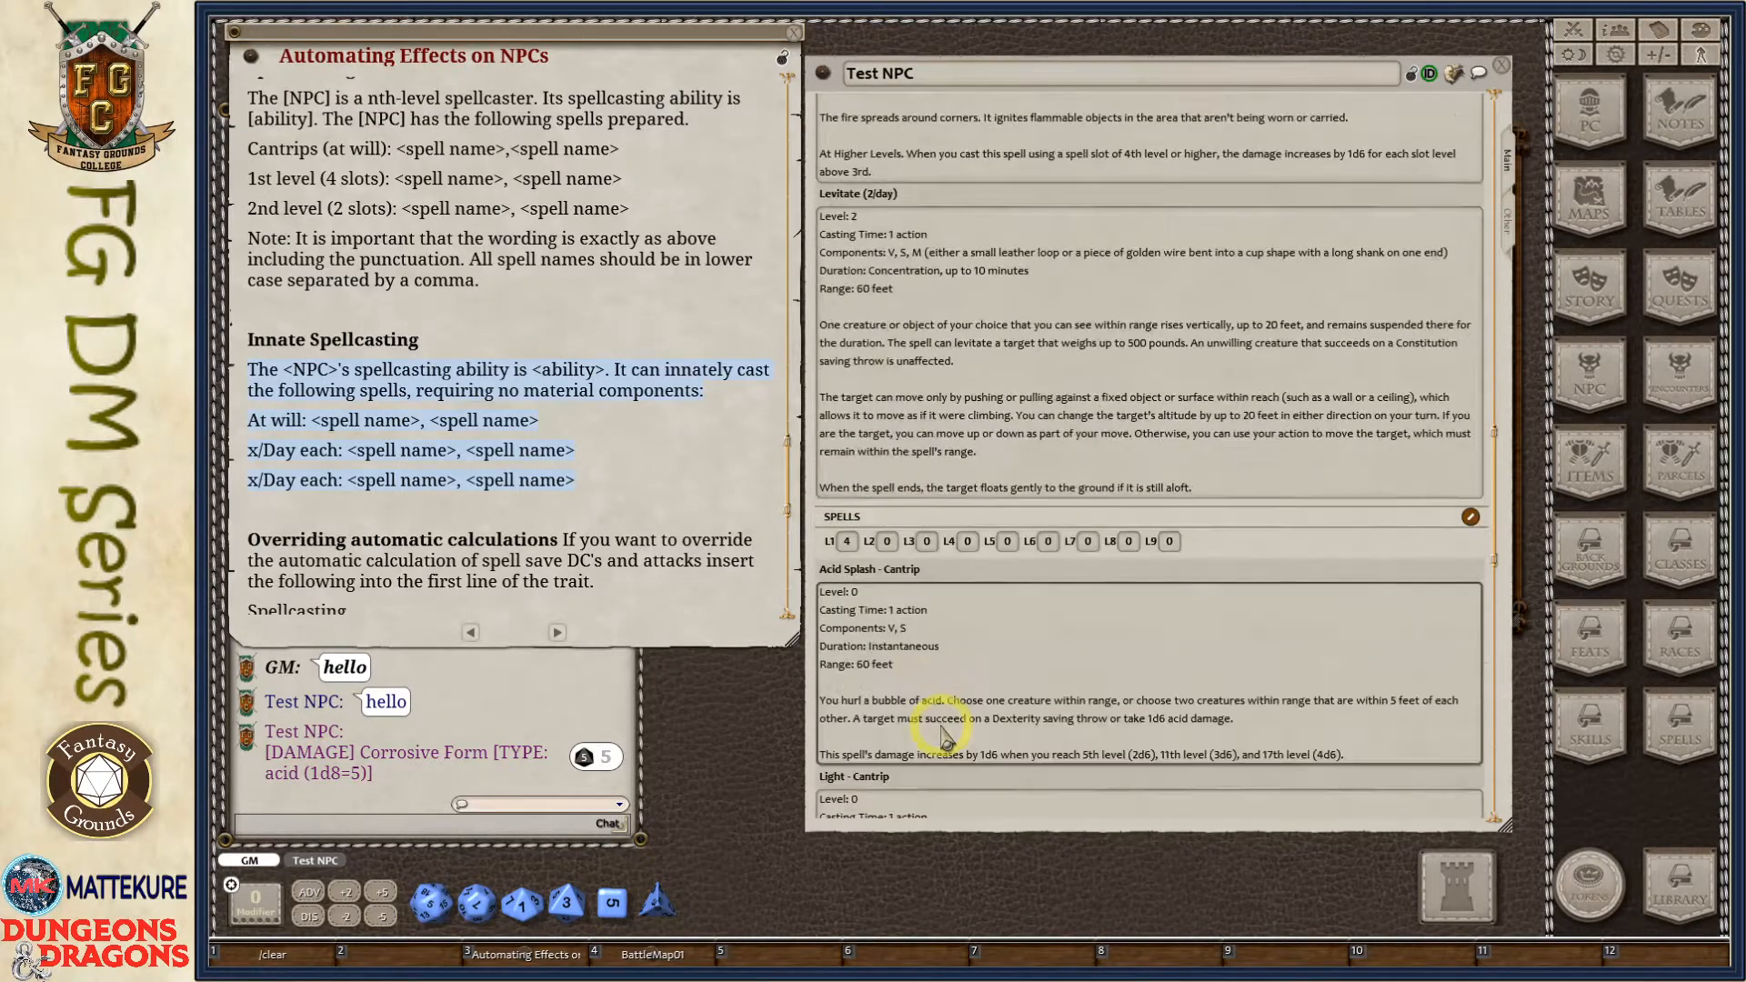
scroll(944, 733, "down", 8)
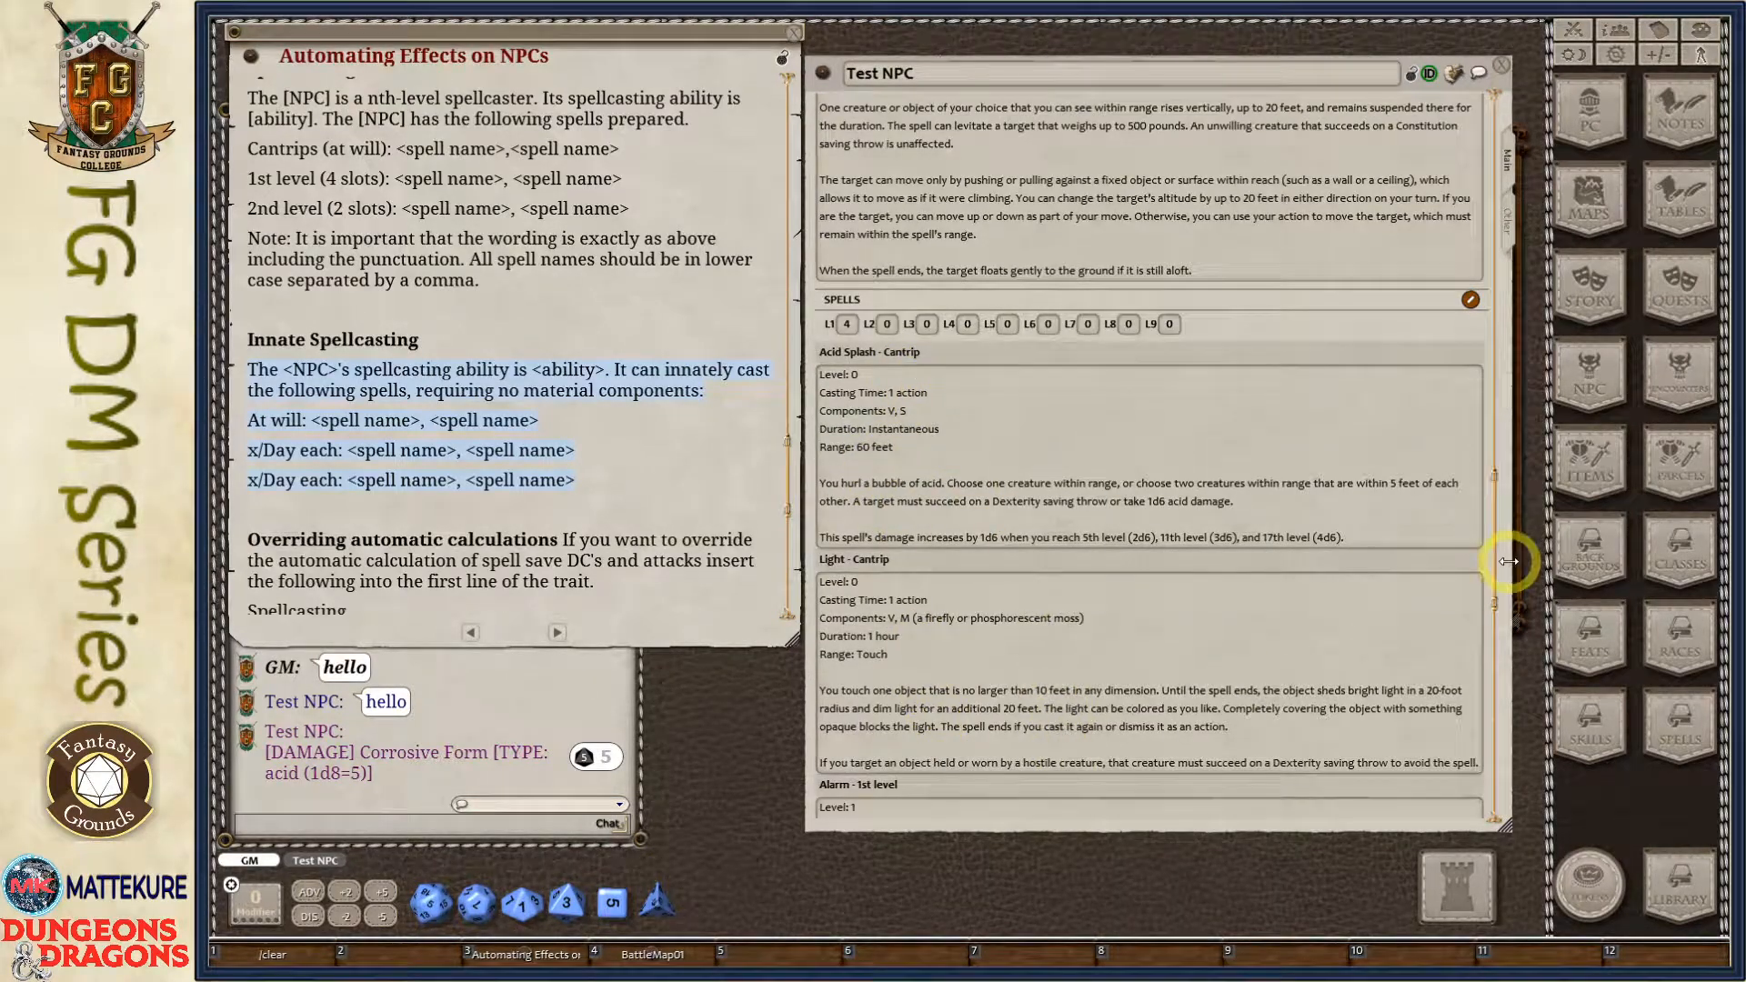
scroll(1509, 561, "up", 20)
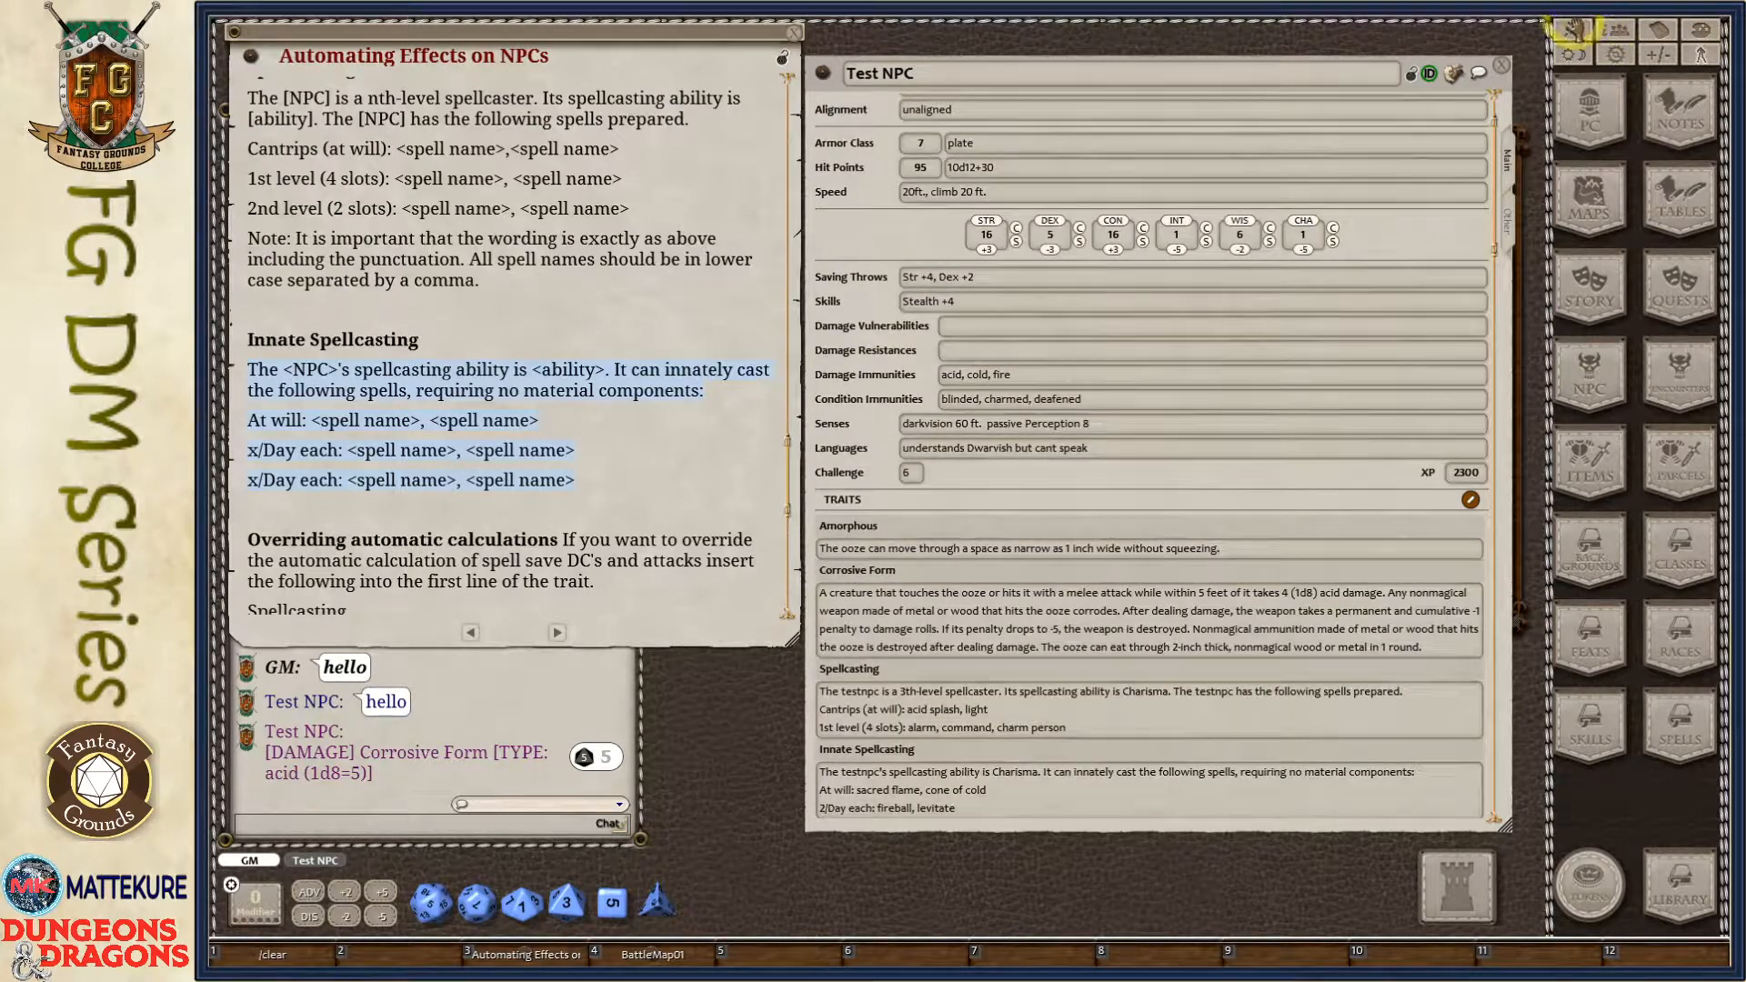
left_click(1574, 30)
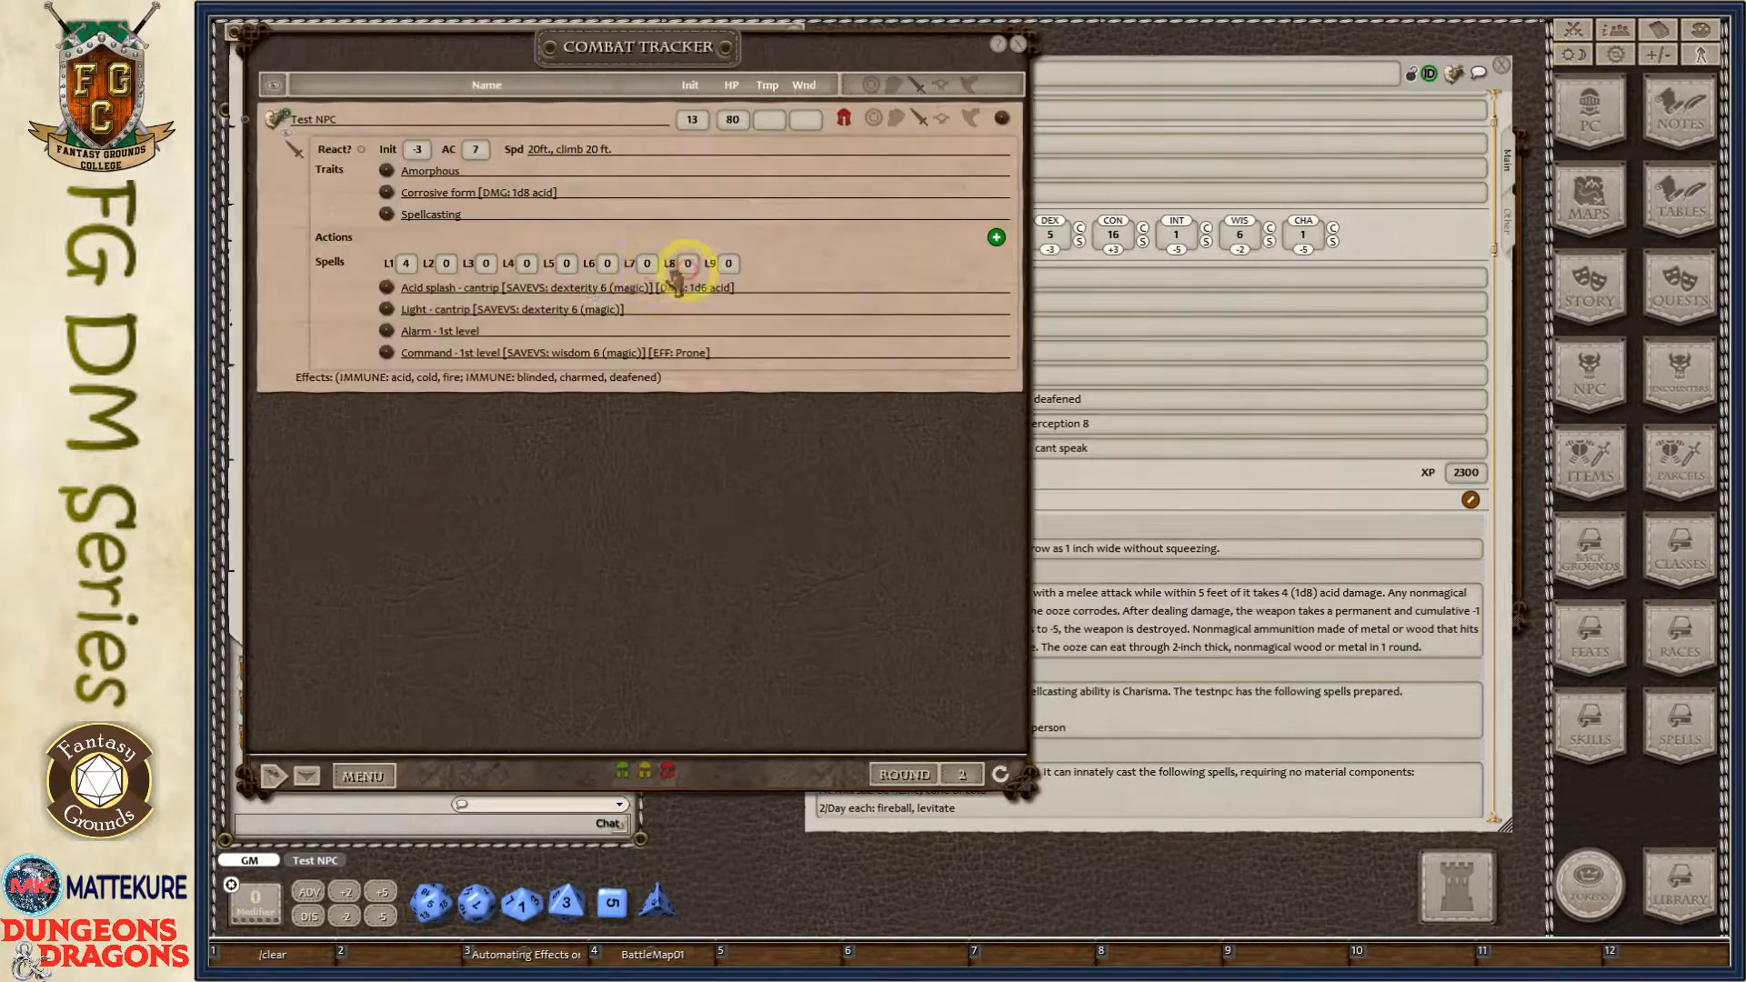
right_click(342, 279)
left_click(294, 325)
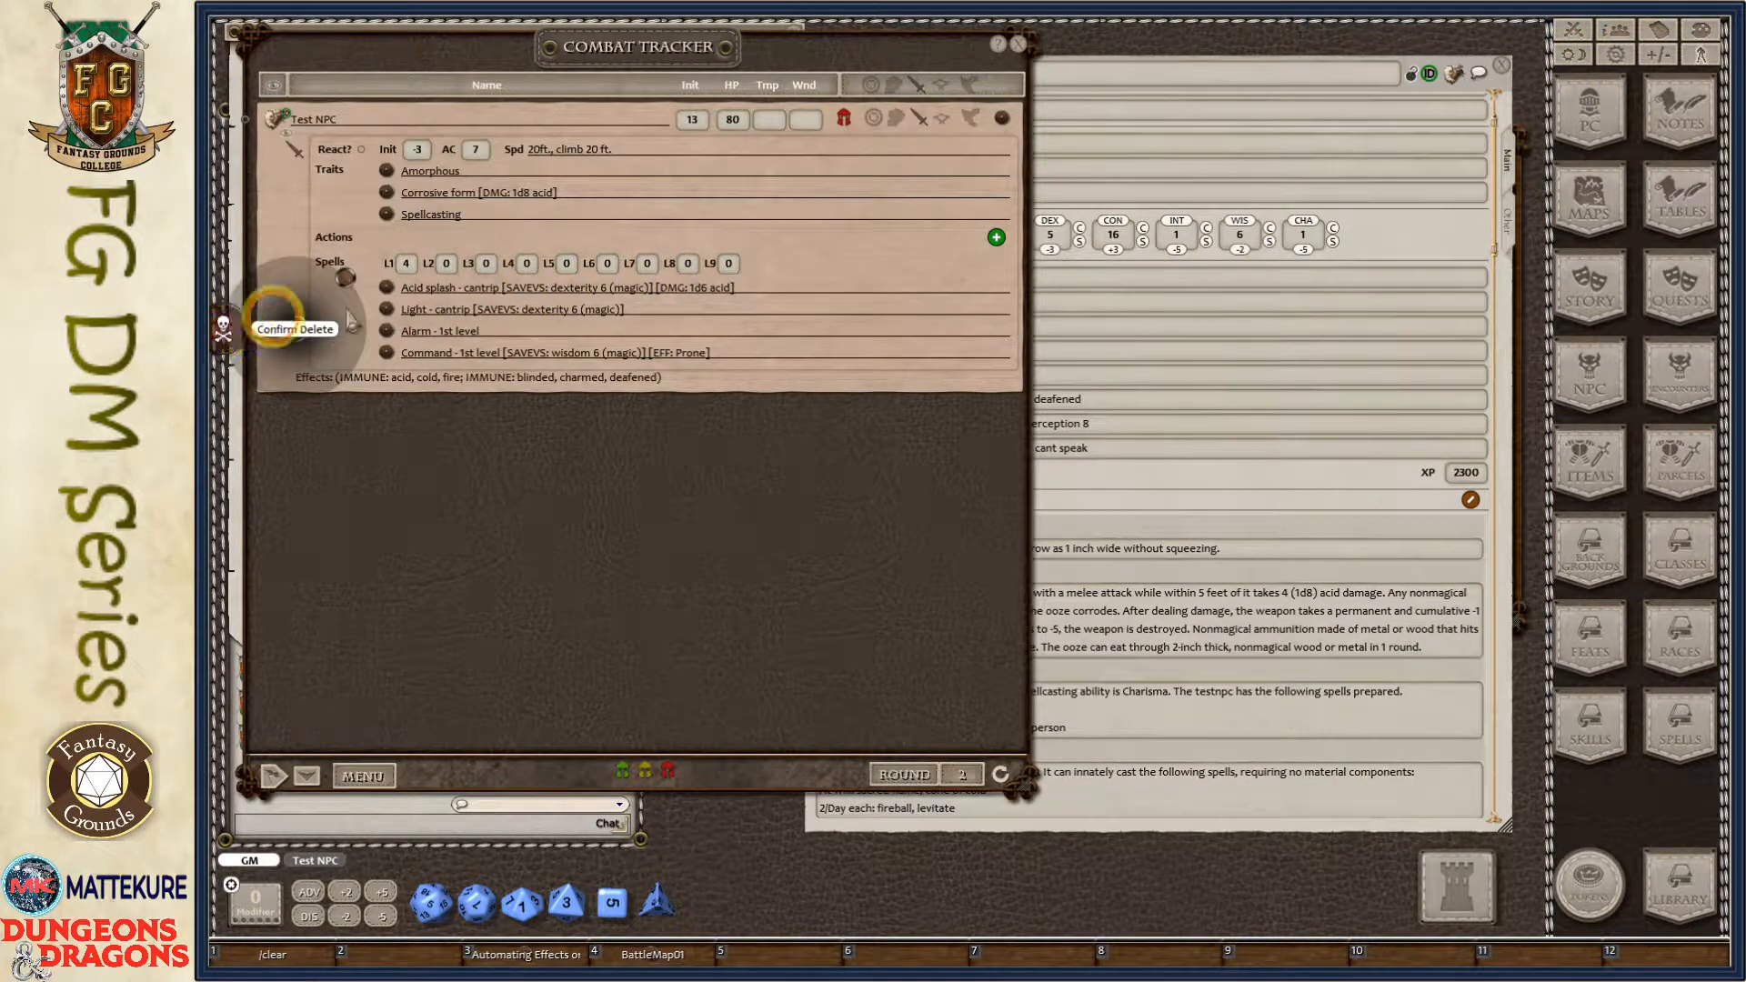
left_click(273, 309)
Add Test NPC from its sheet to the combat tracker and expand the entry's traits, actions and spells.
left_click(1192, 75)
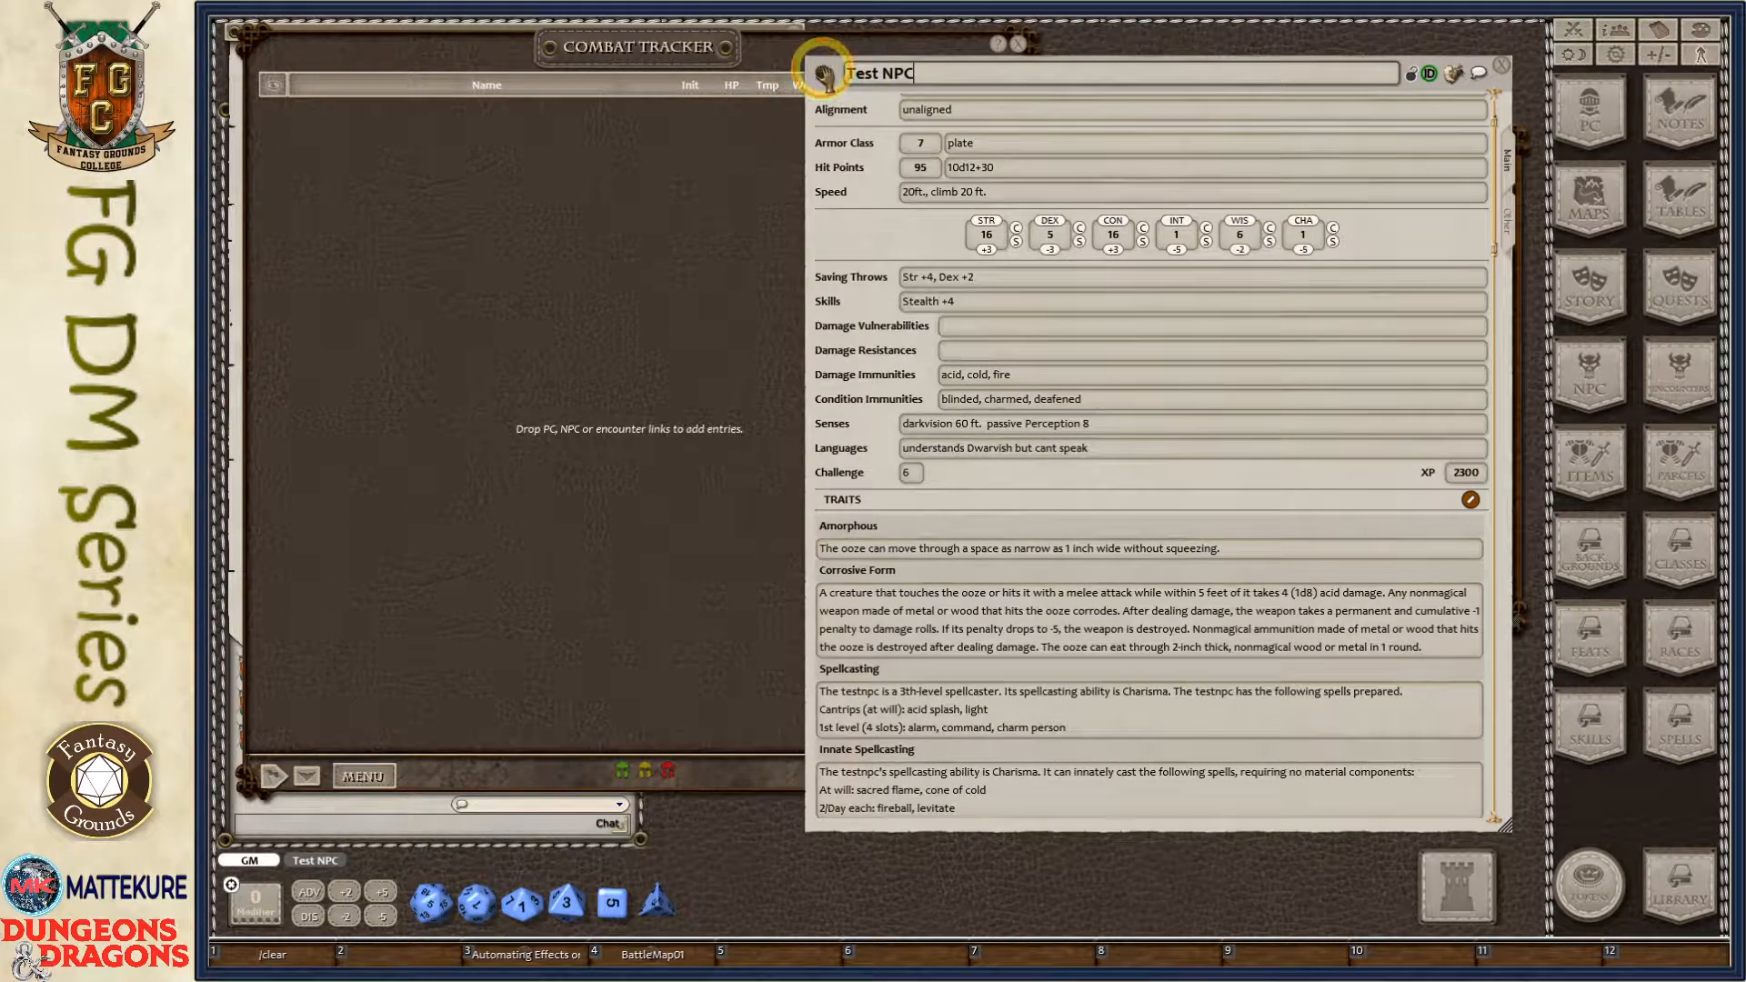
left_click_drag(823, 73, 428, 292)
left_click(460, 435)
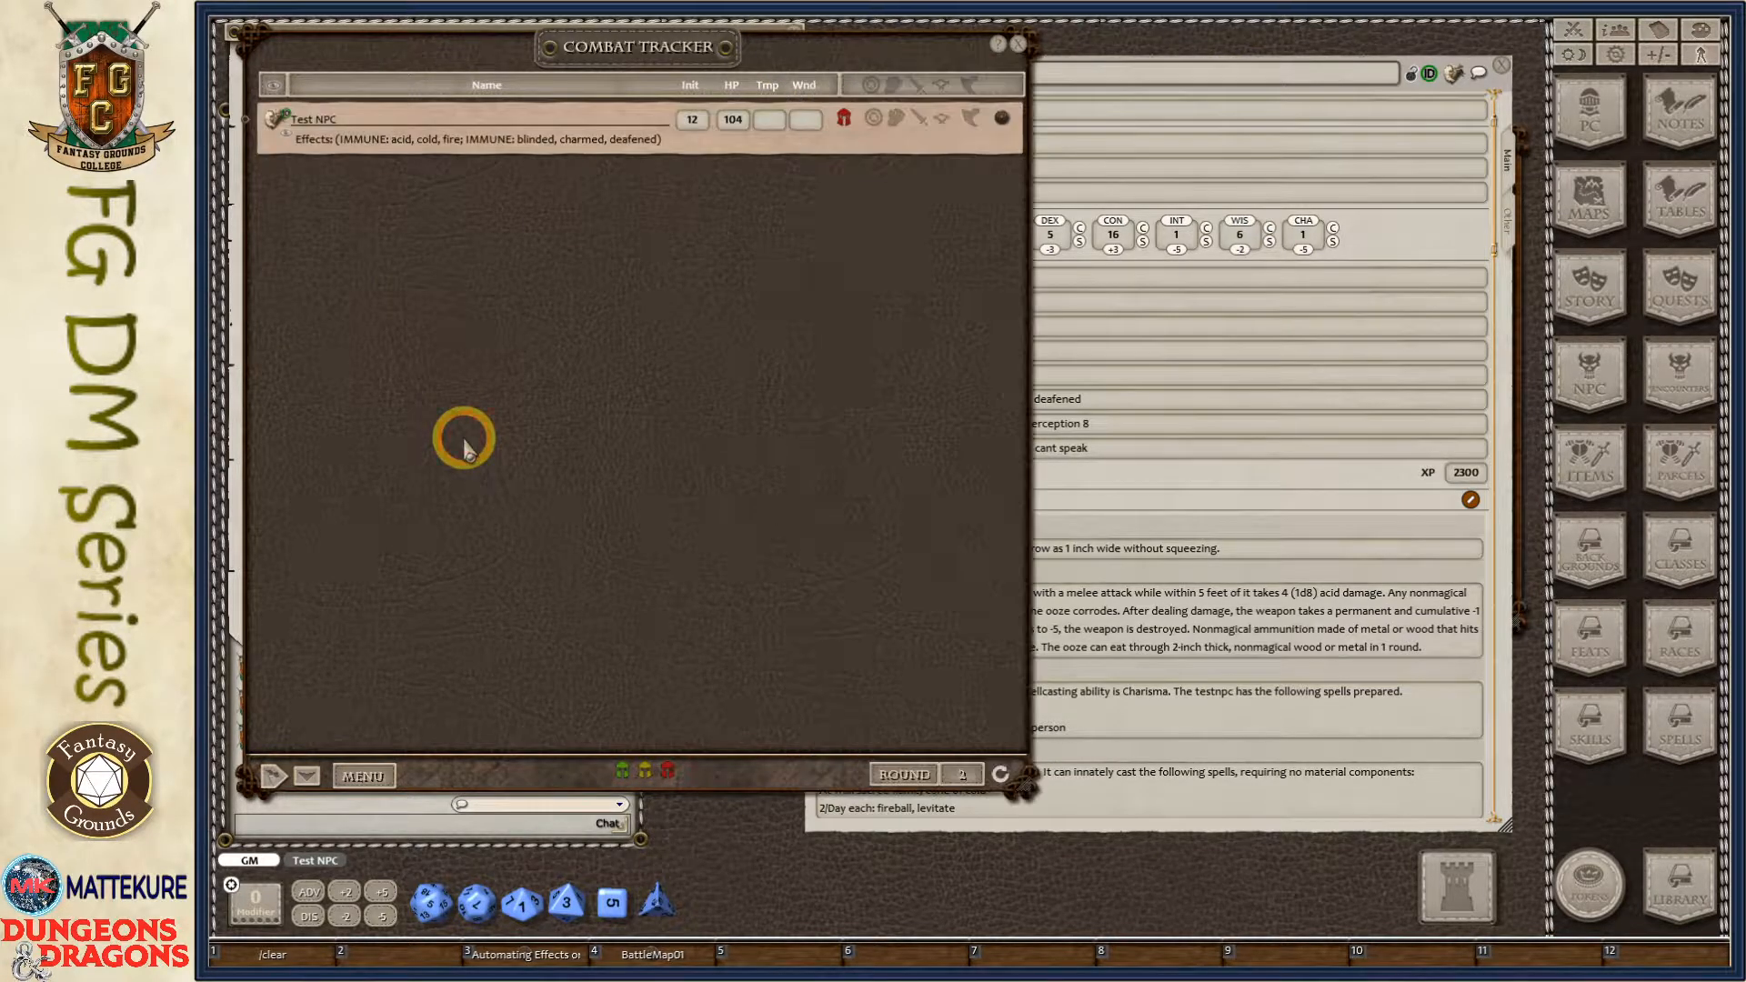
left_click(912, 118)
left_click(923, 120)
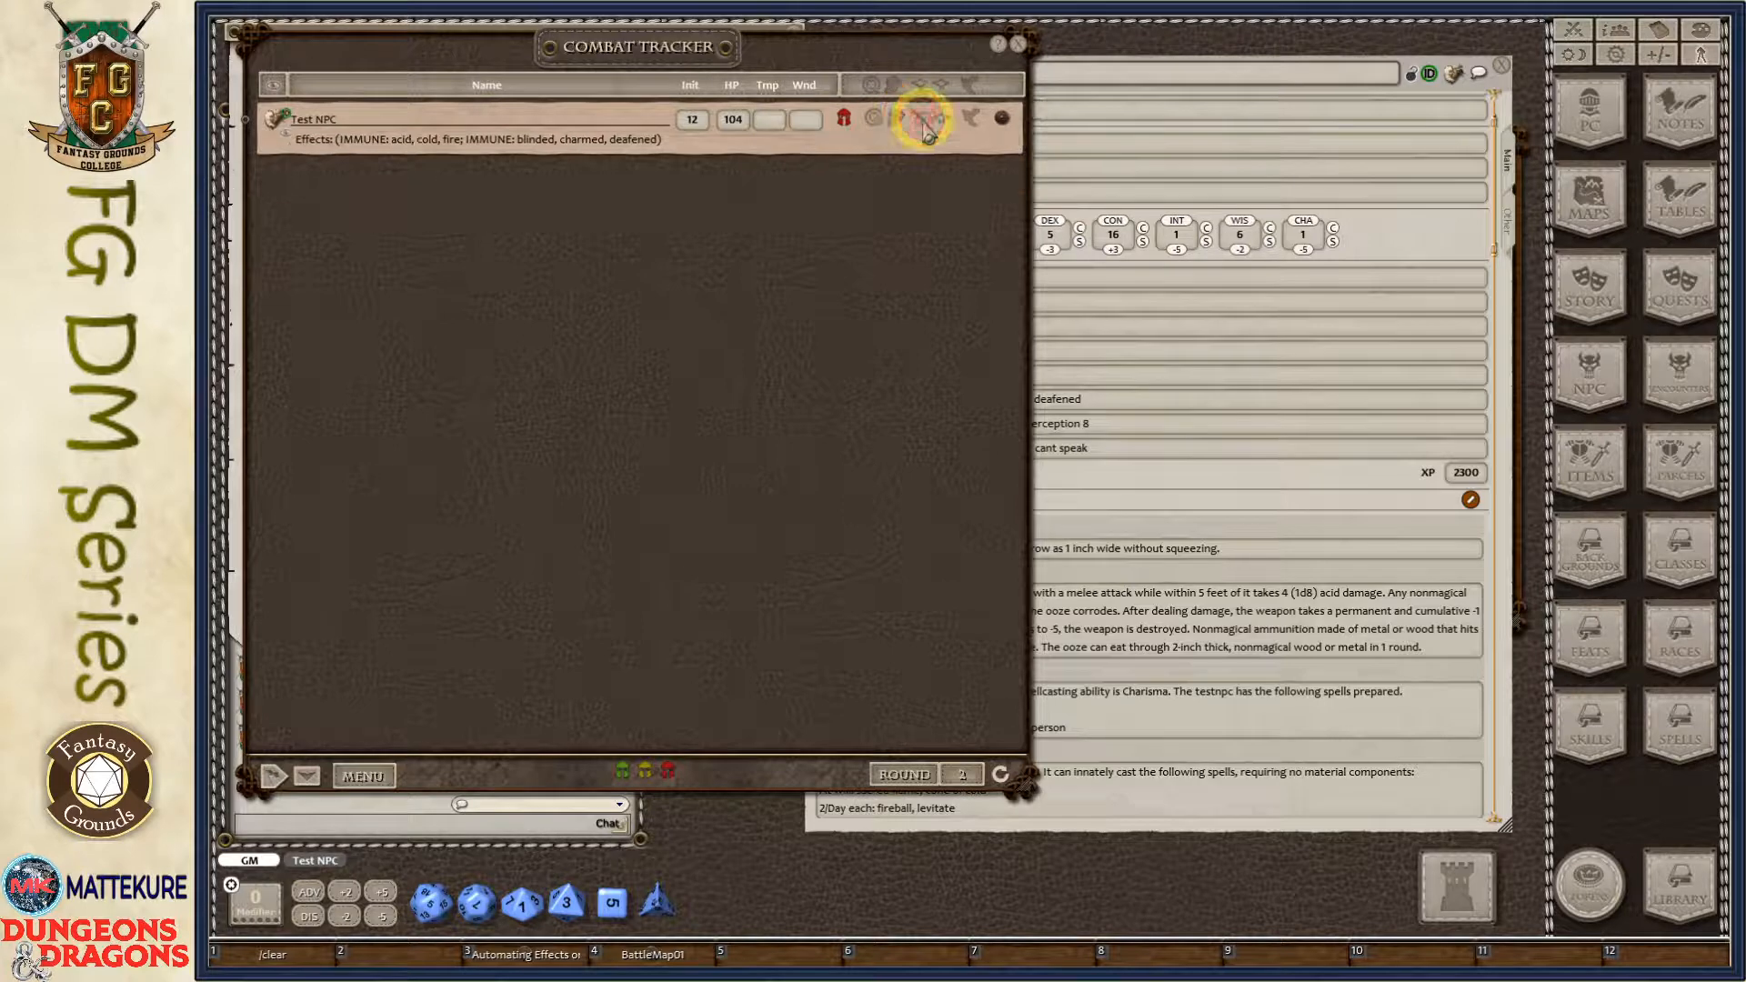
left_click(923, 120)
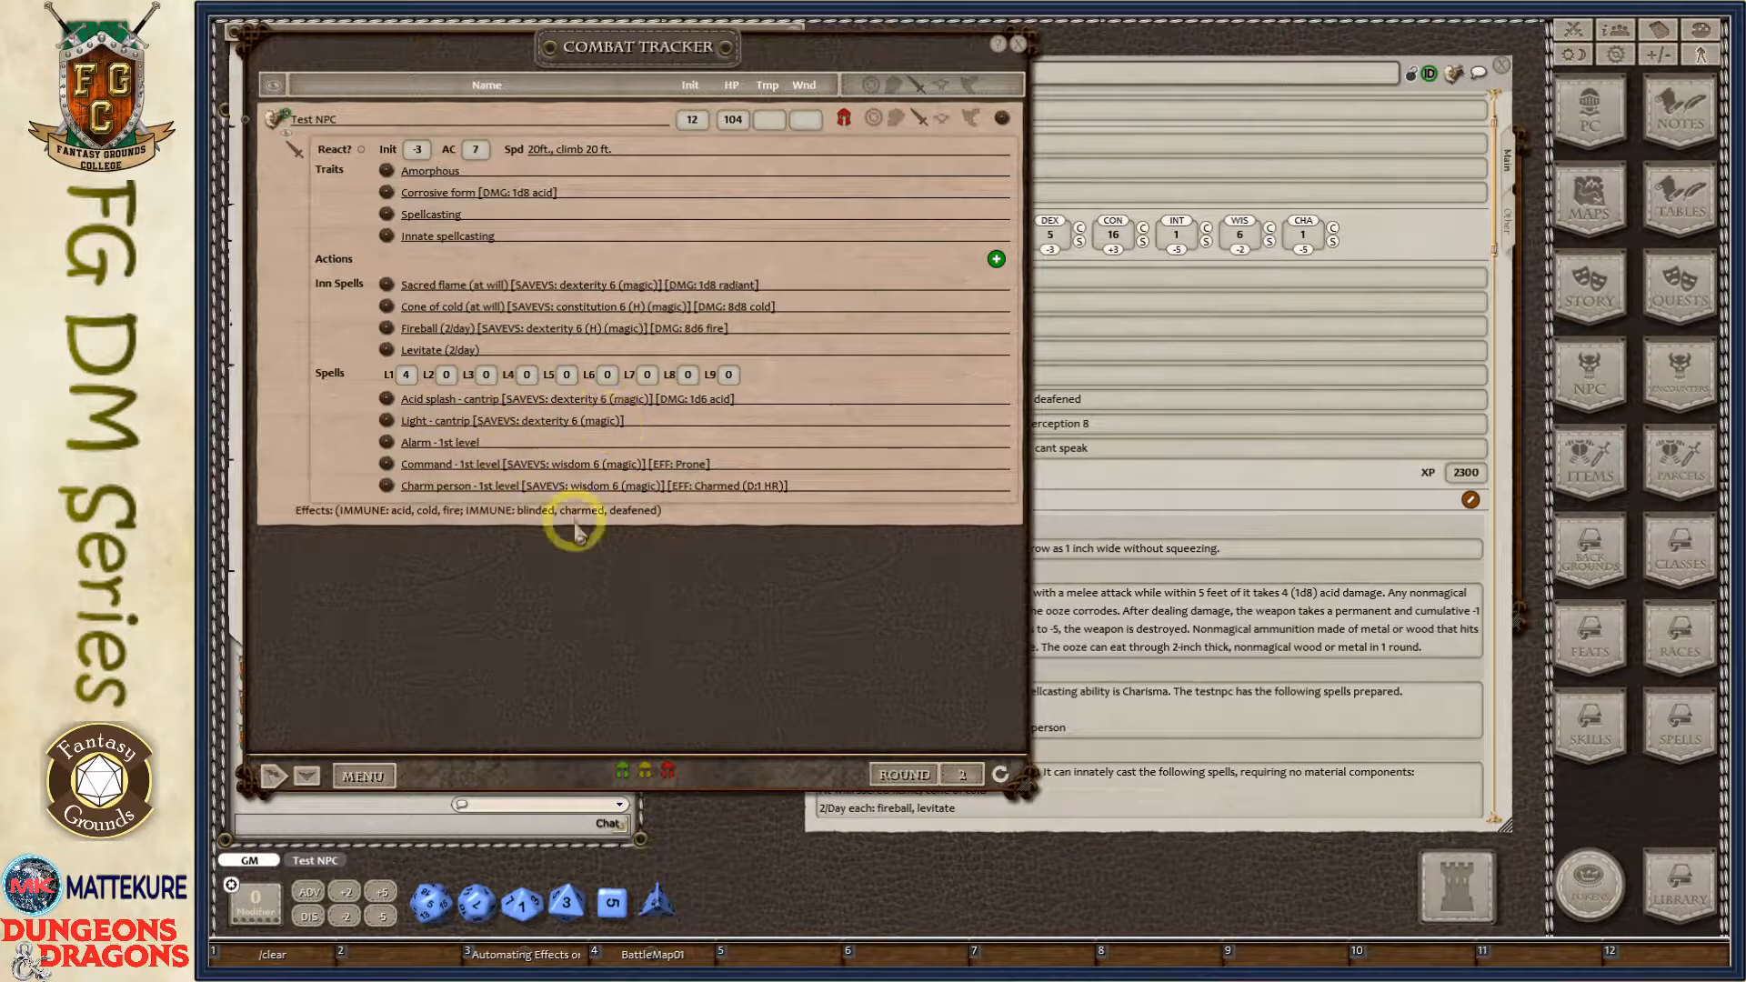
left_click(1019, 44)
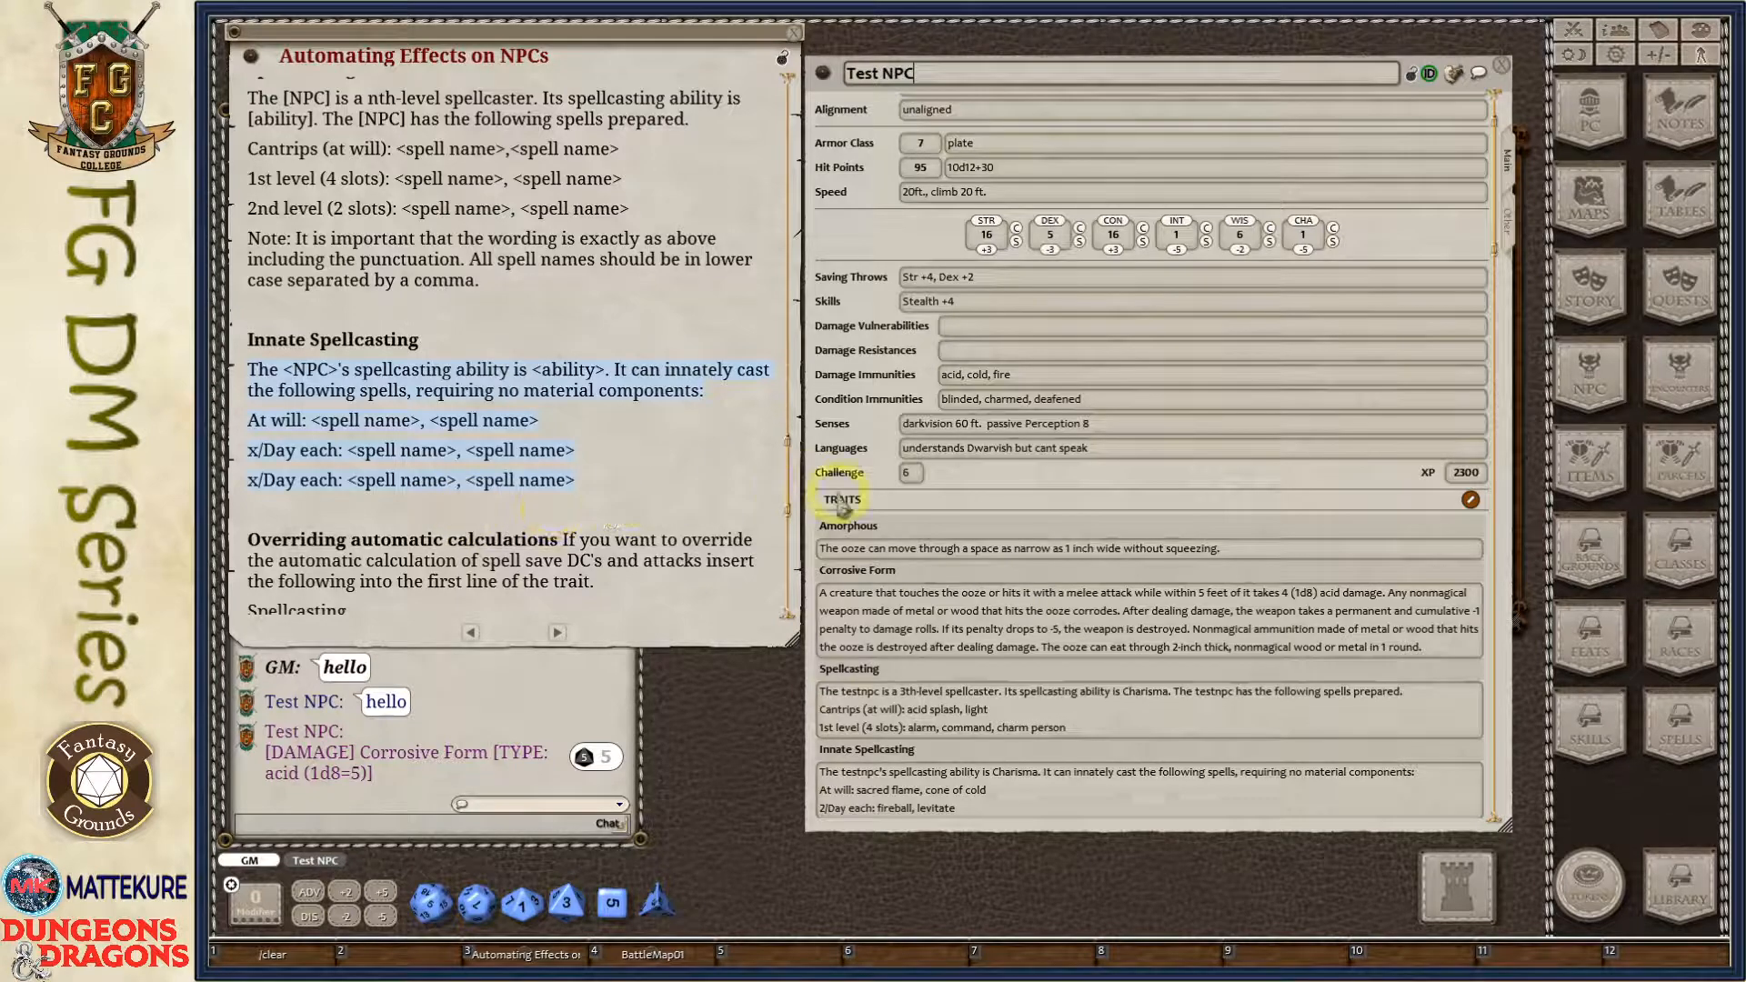
Examine the Test NPC's innate spellcasting entries and the reference story's sections on spellcasting, immunities and damage wording.
left_click(980, 610)
scroll(985, 621, "down", 3)
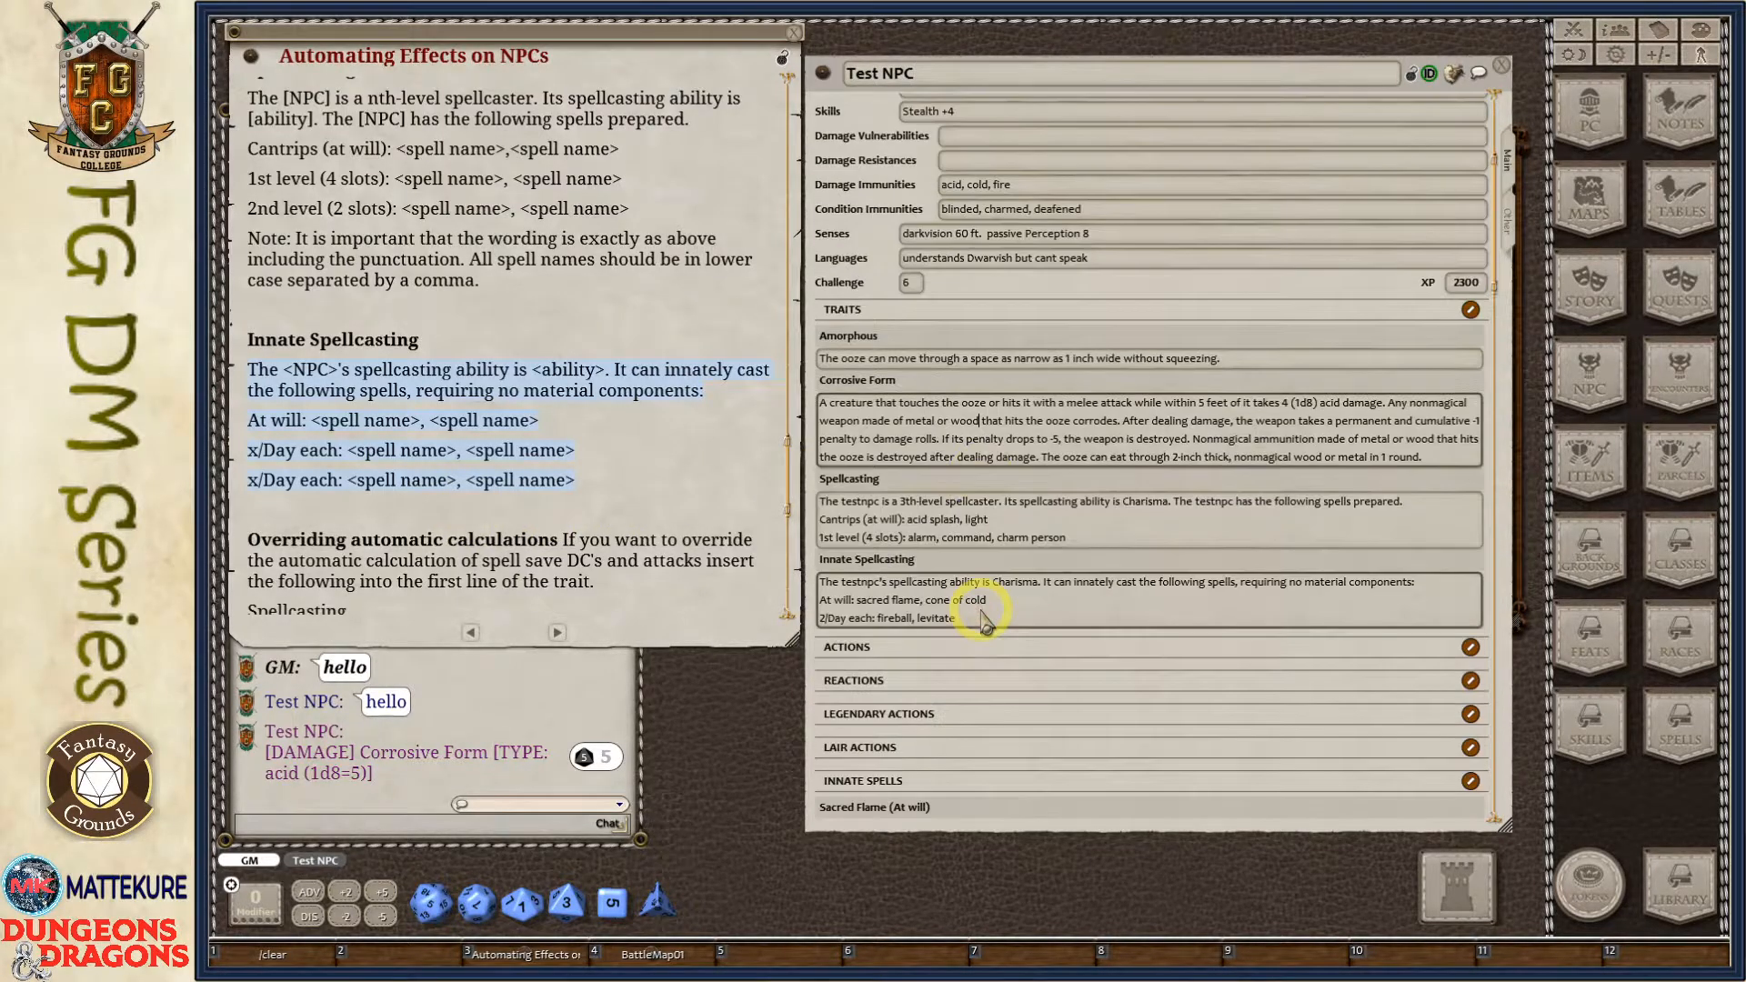
scroll(987, 614, "down", 4)
scroll(566, 478, "up", 3)
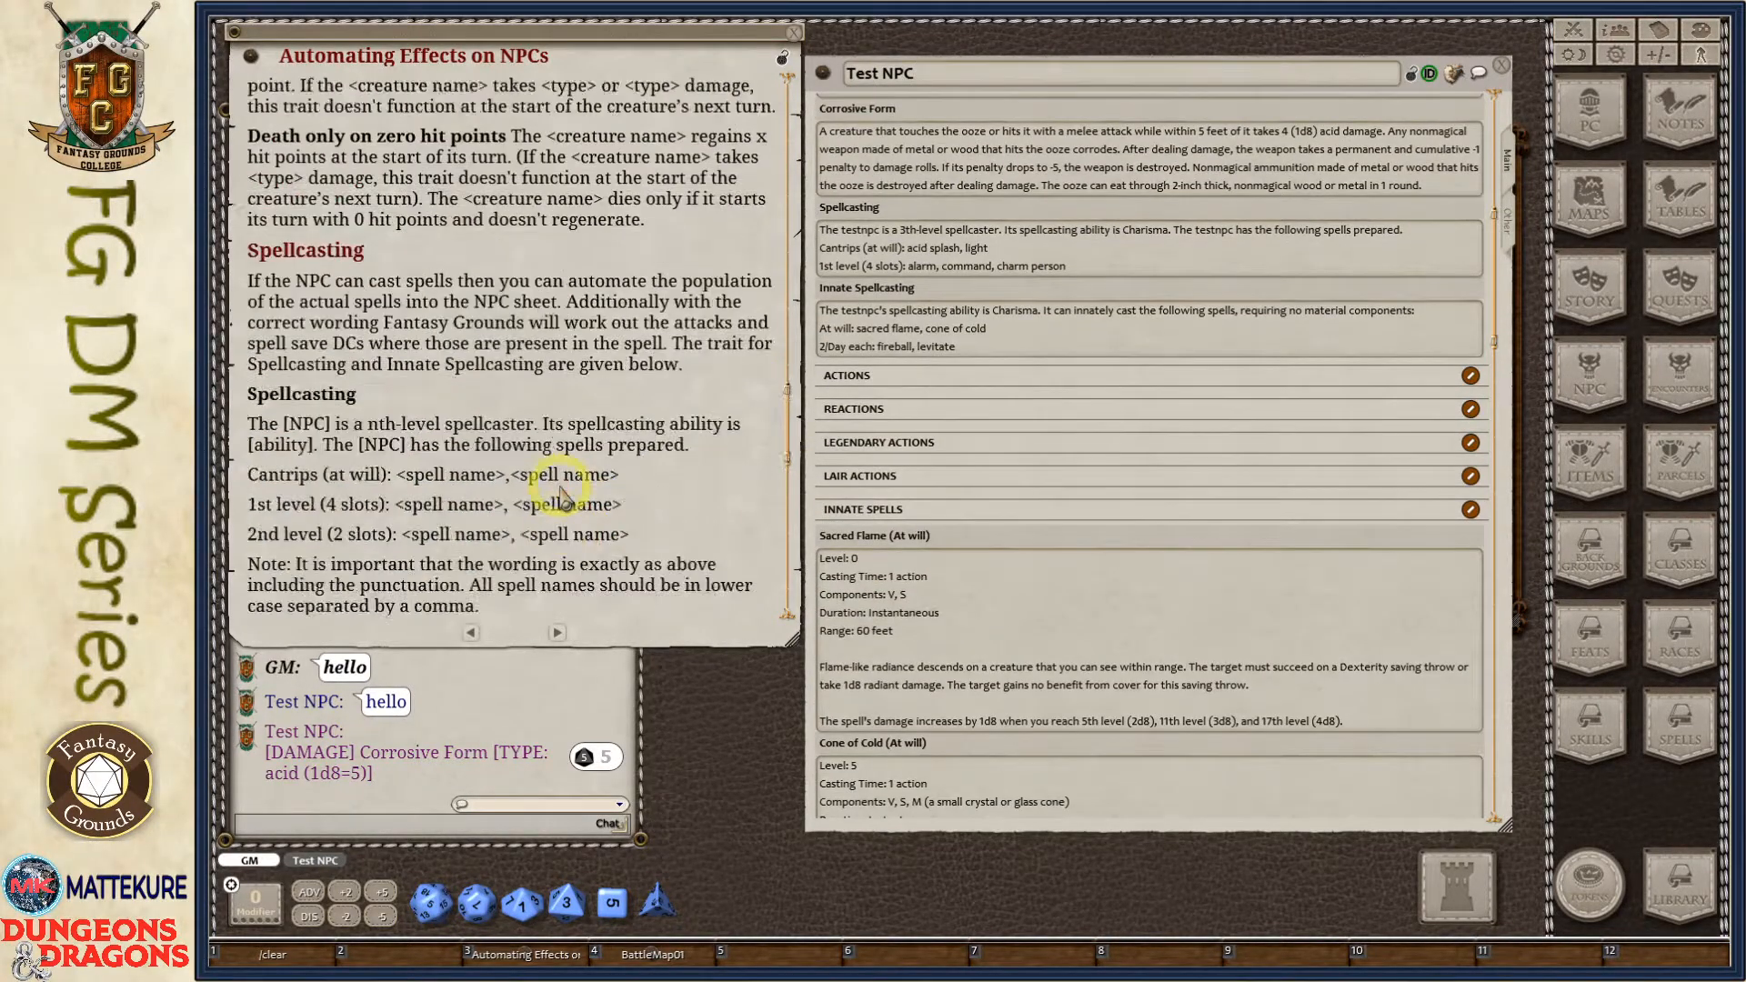
scroll(562, 496, "up", 6)
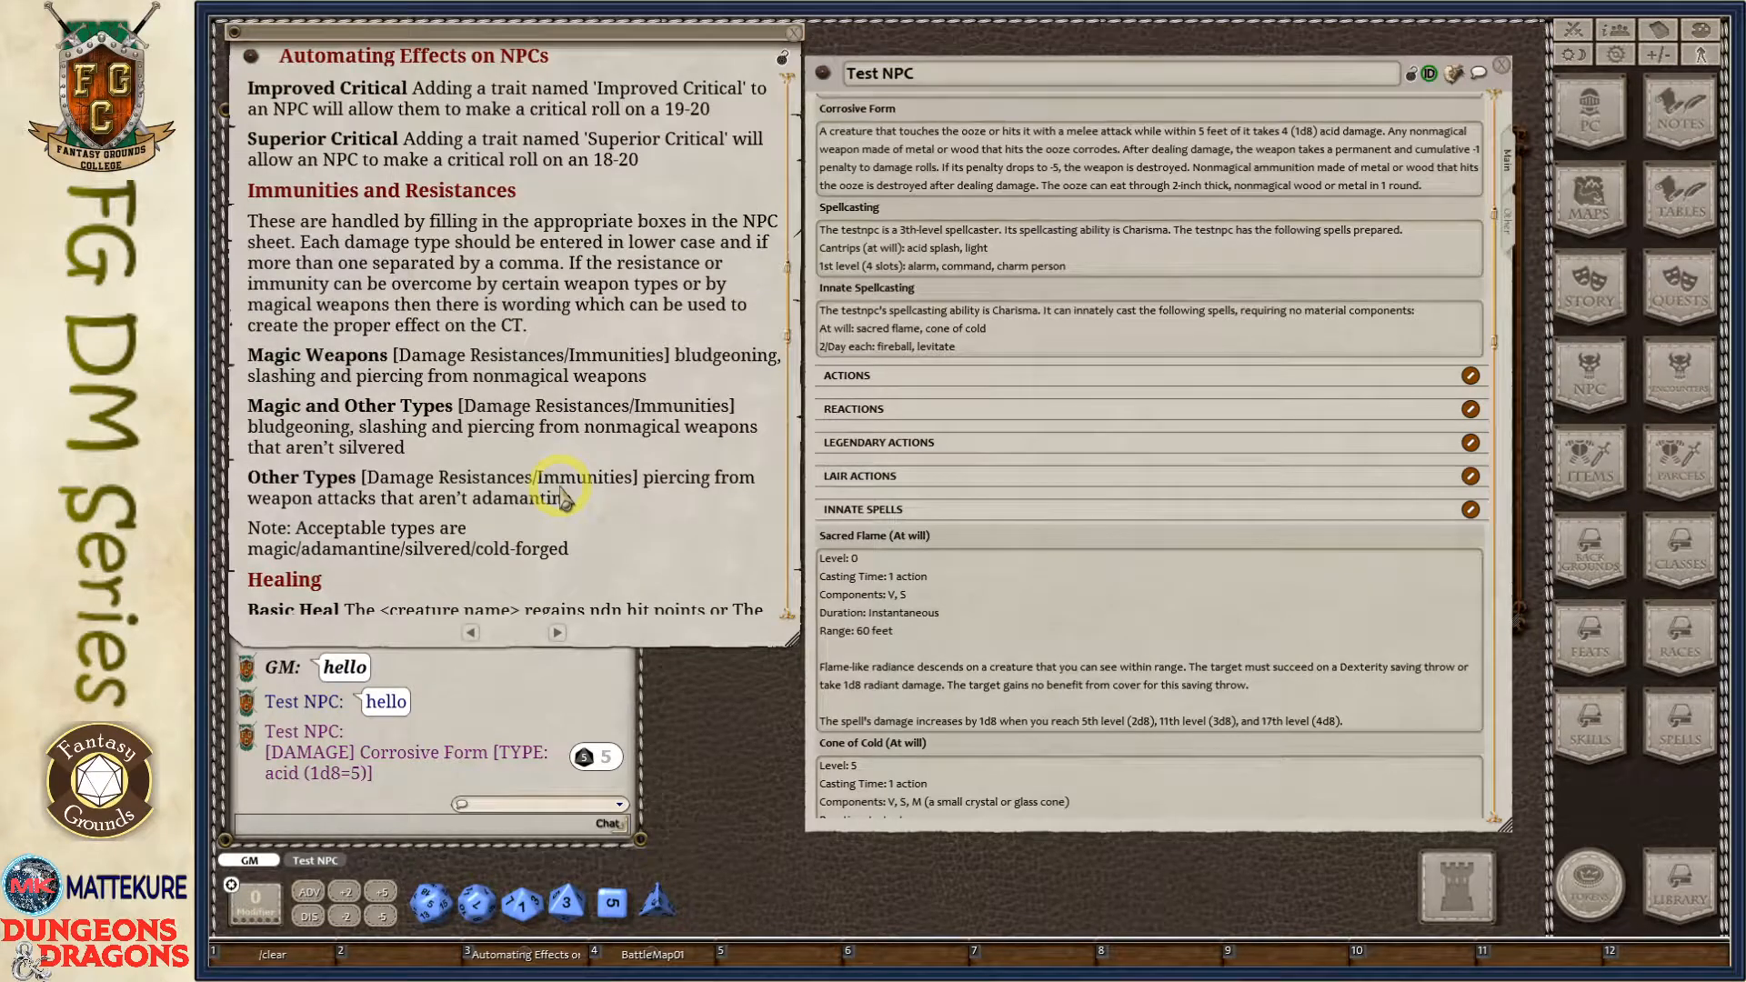
scroll(562, 496, "down", 1)
scroll(564, 497, "up", 4)
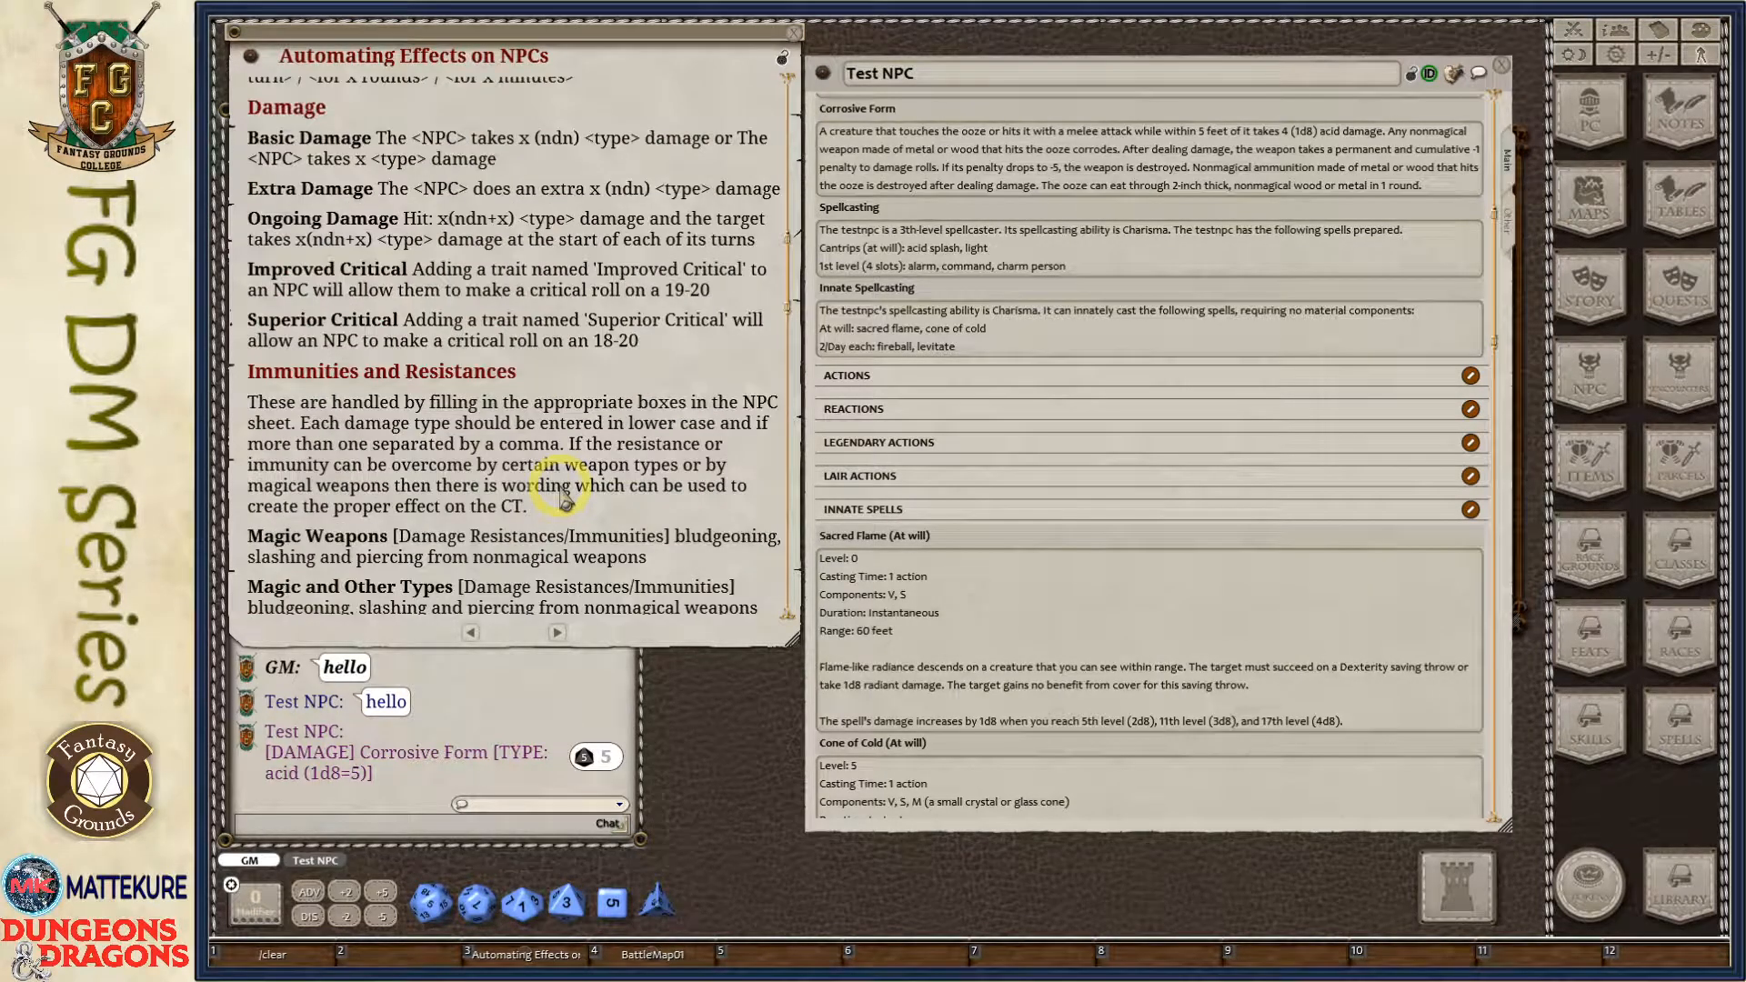
scroll(564, 498, "up", 1)
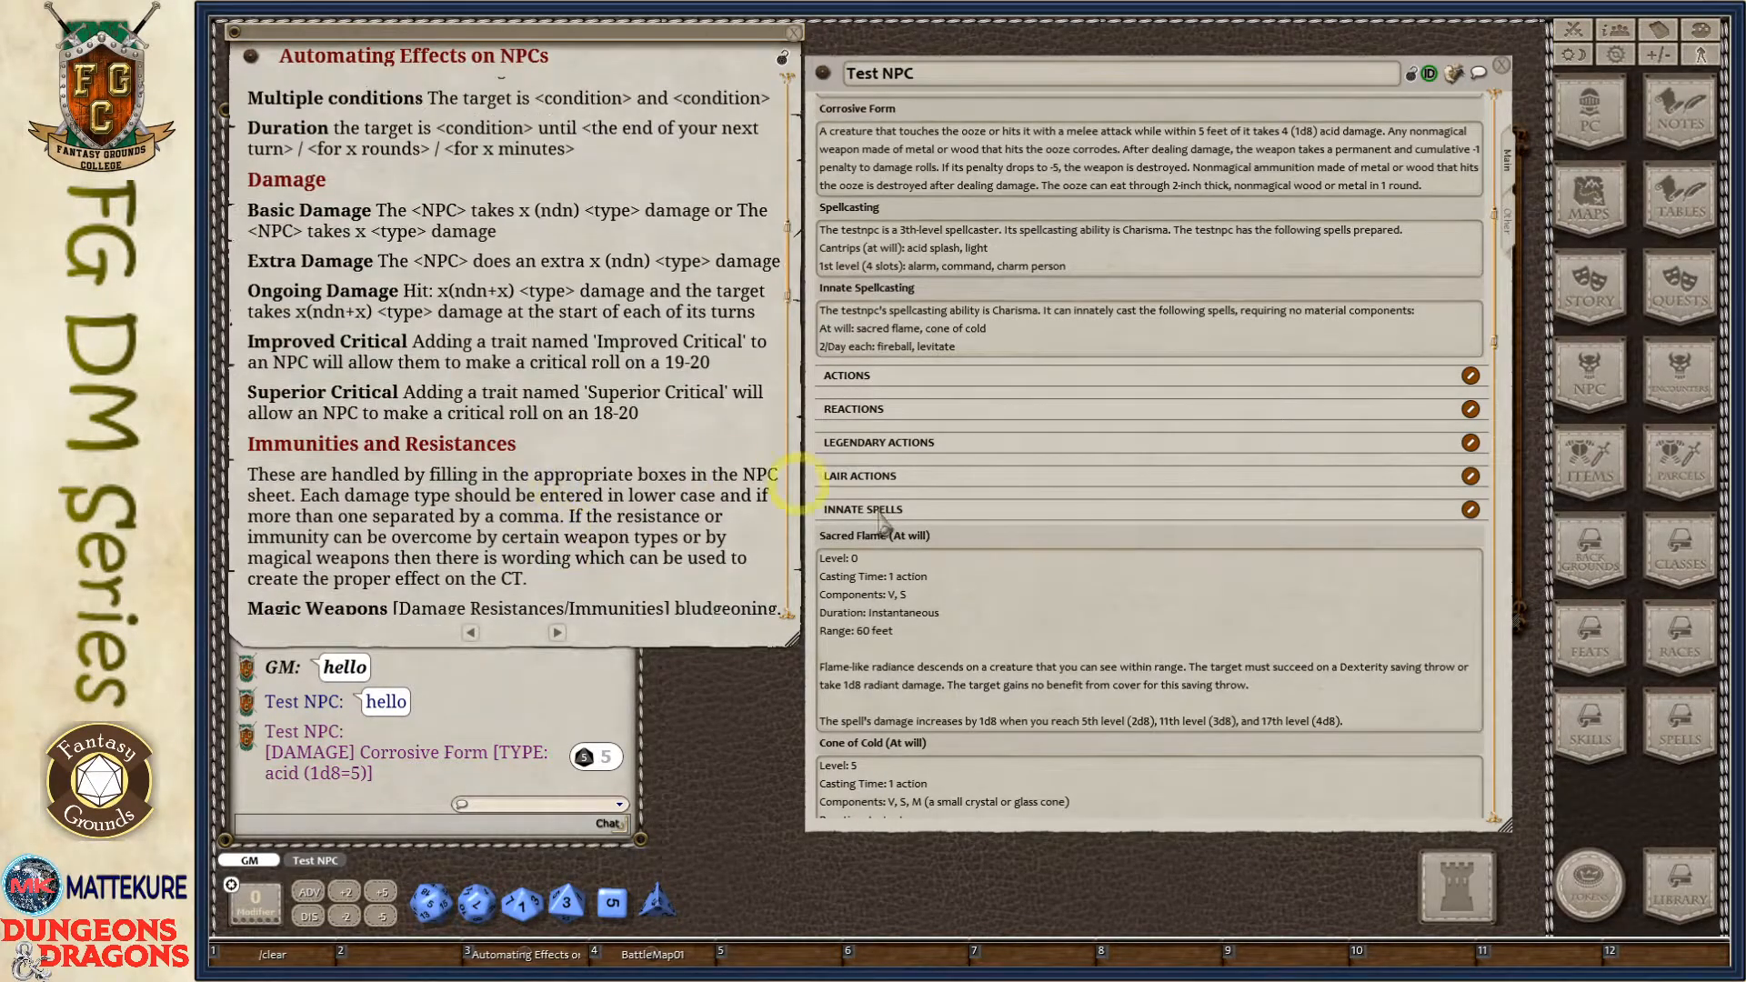
Add a new action named Pseudopod to the Test NPC.
left_click(1470, 375)
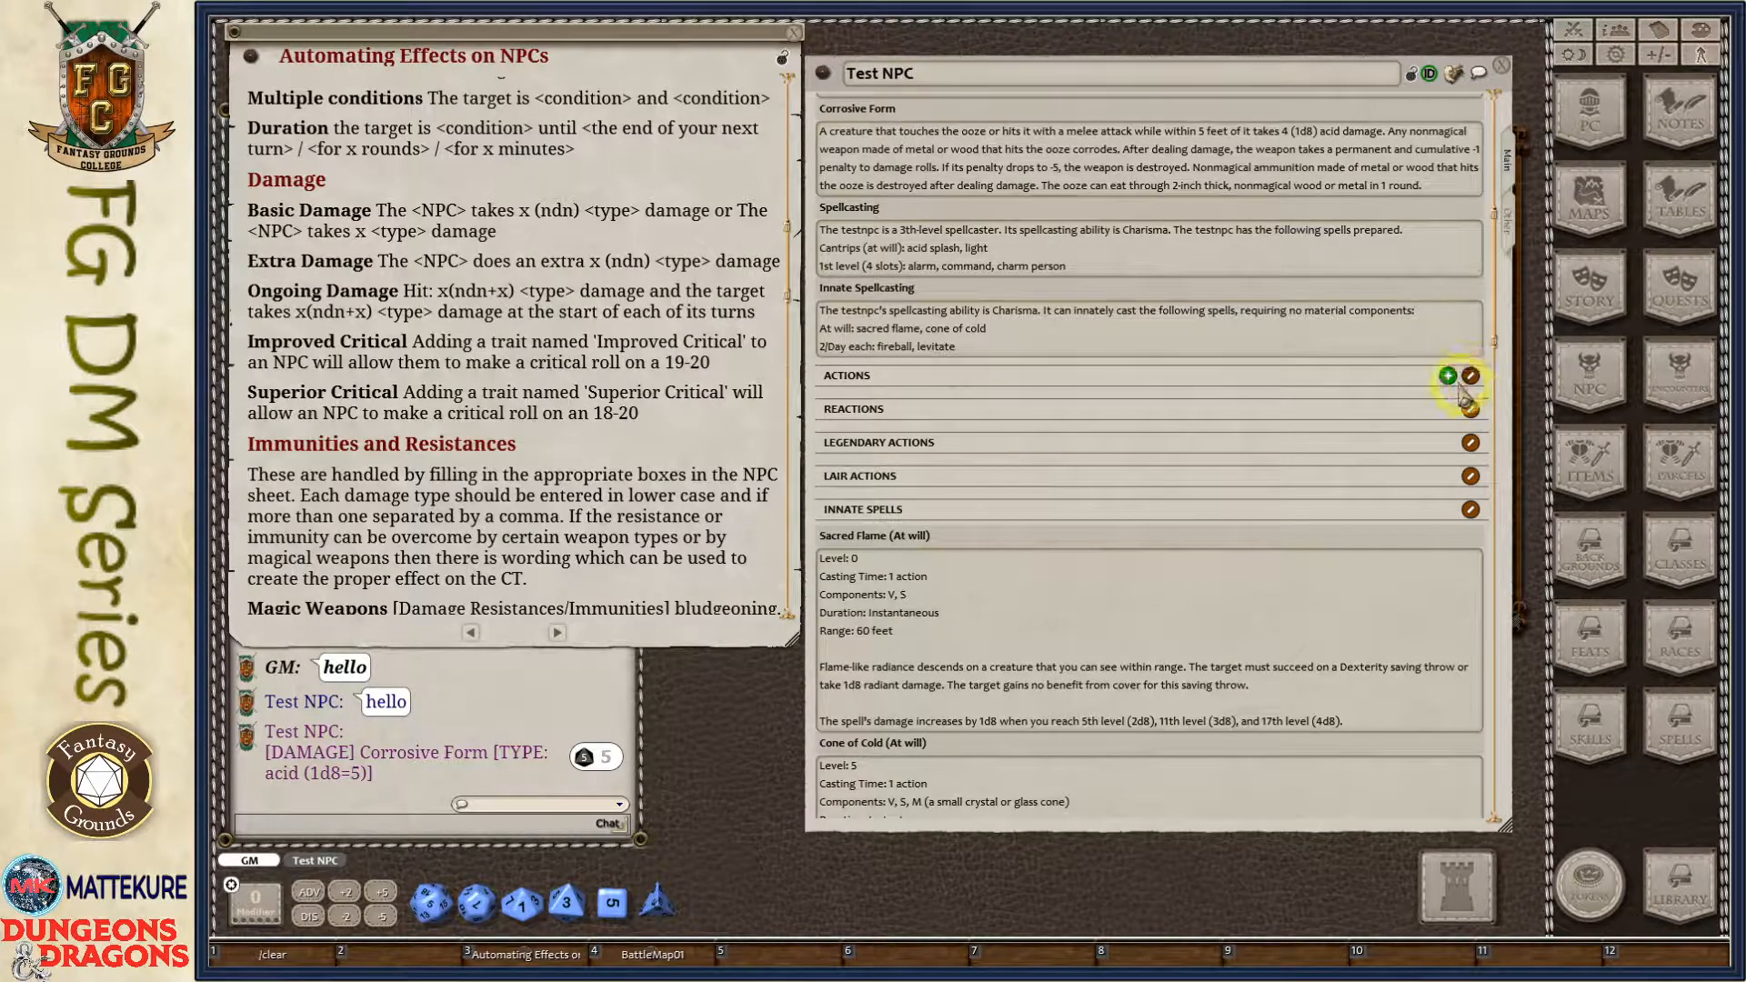
left_click(1448, 376)
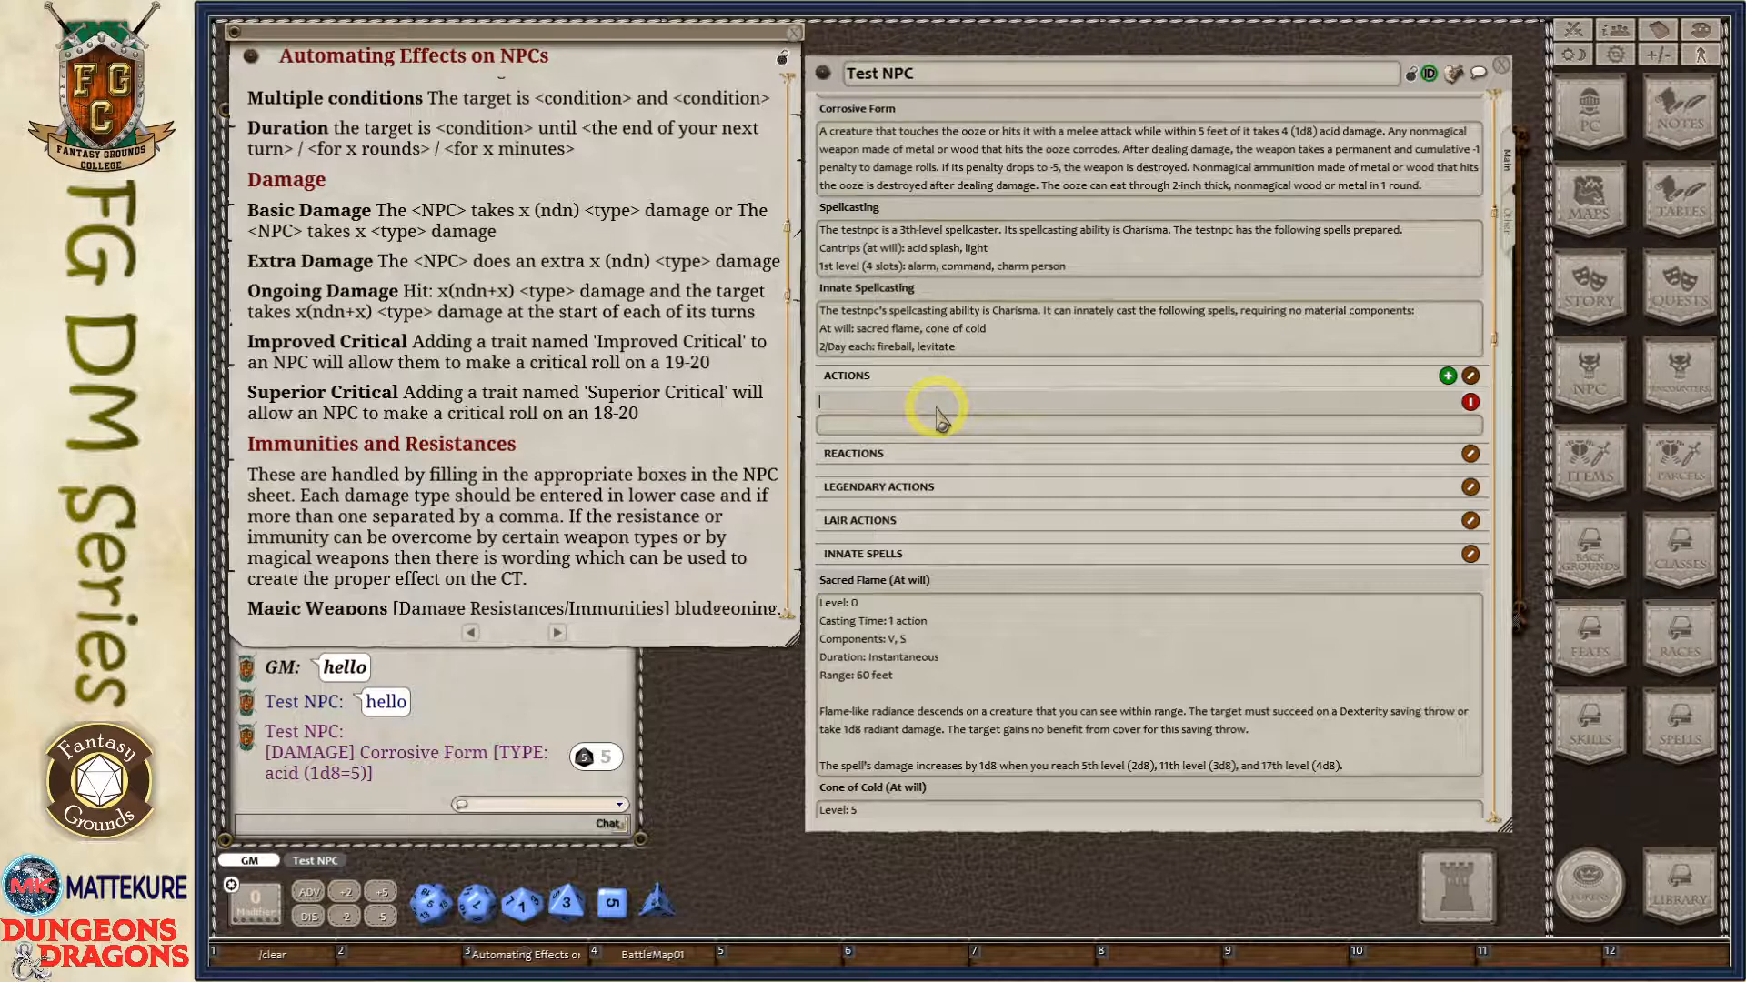
type("Pseudopod")
key("Tab")
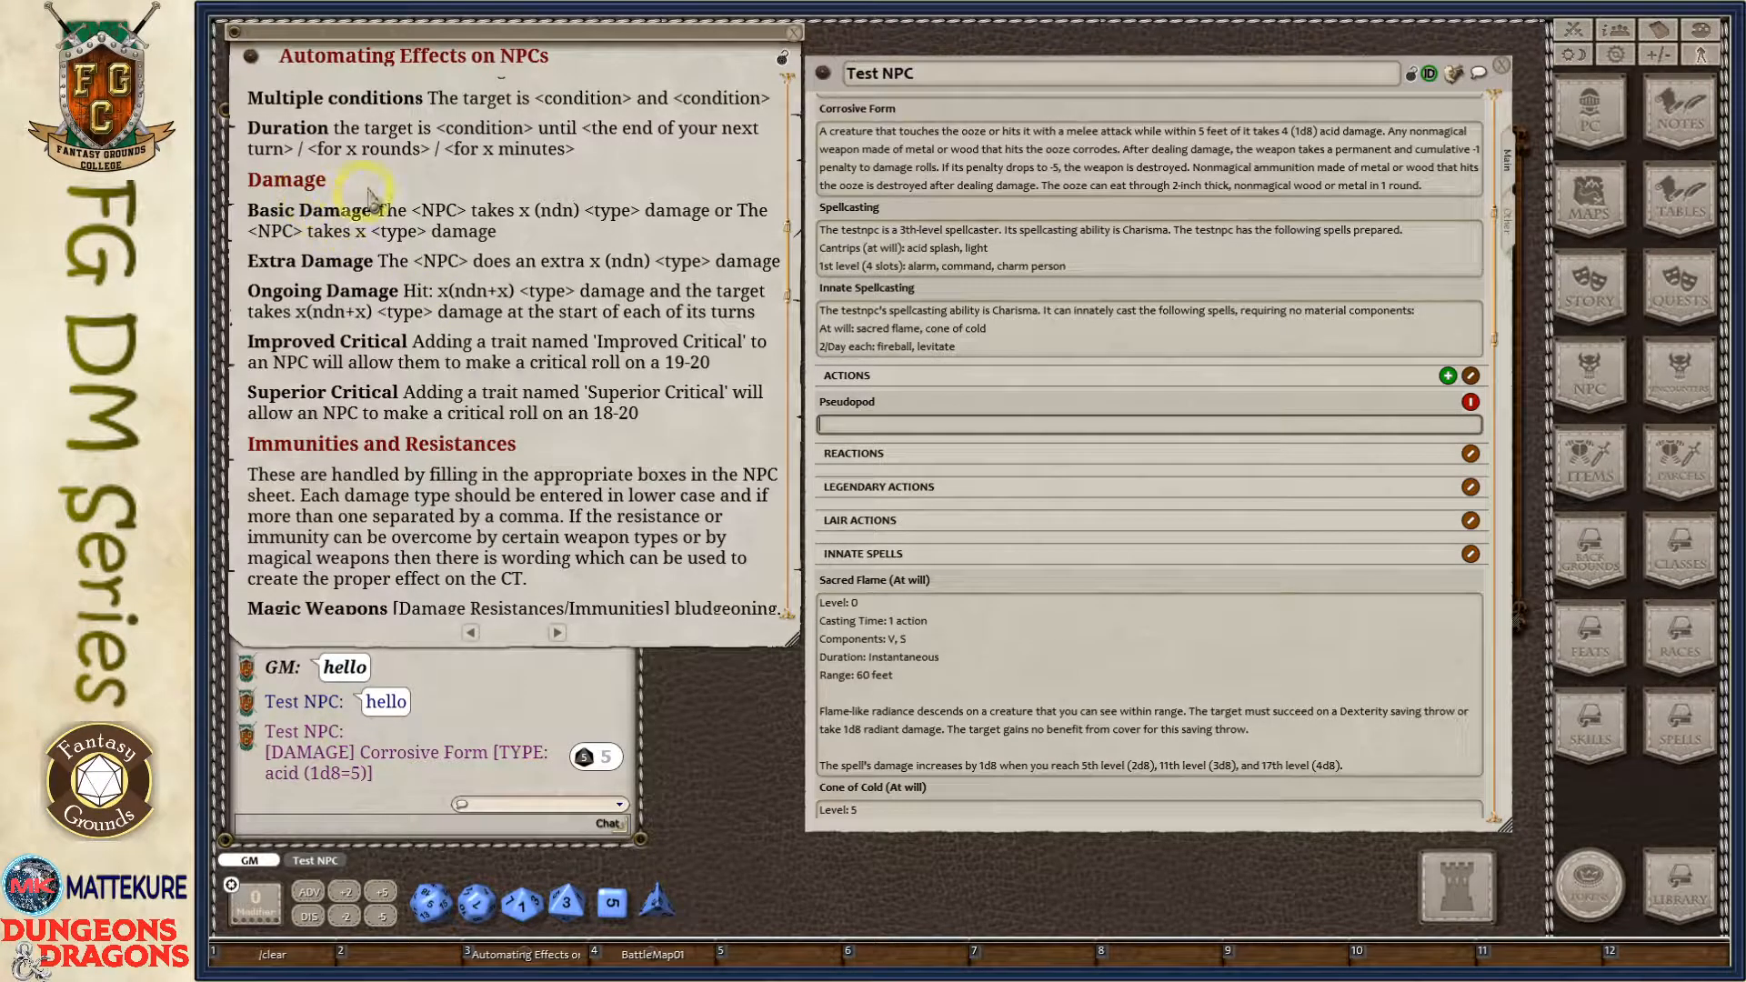
Describe the Pseudopod action as "Melee Weapon Attack: +5 to hit, reach 5 ft., one target. Hit: 6 (1d6+3) bludgeoning damage".
scroll(397, 400, "up", 6)
scroll(398, 401, "up", 5)
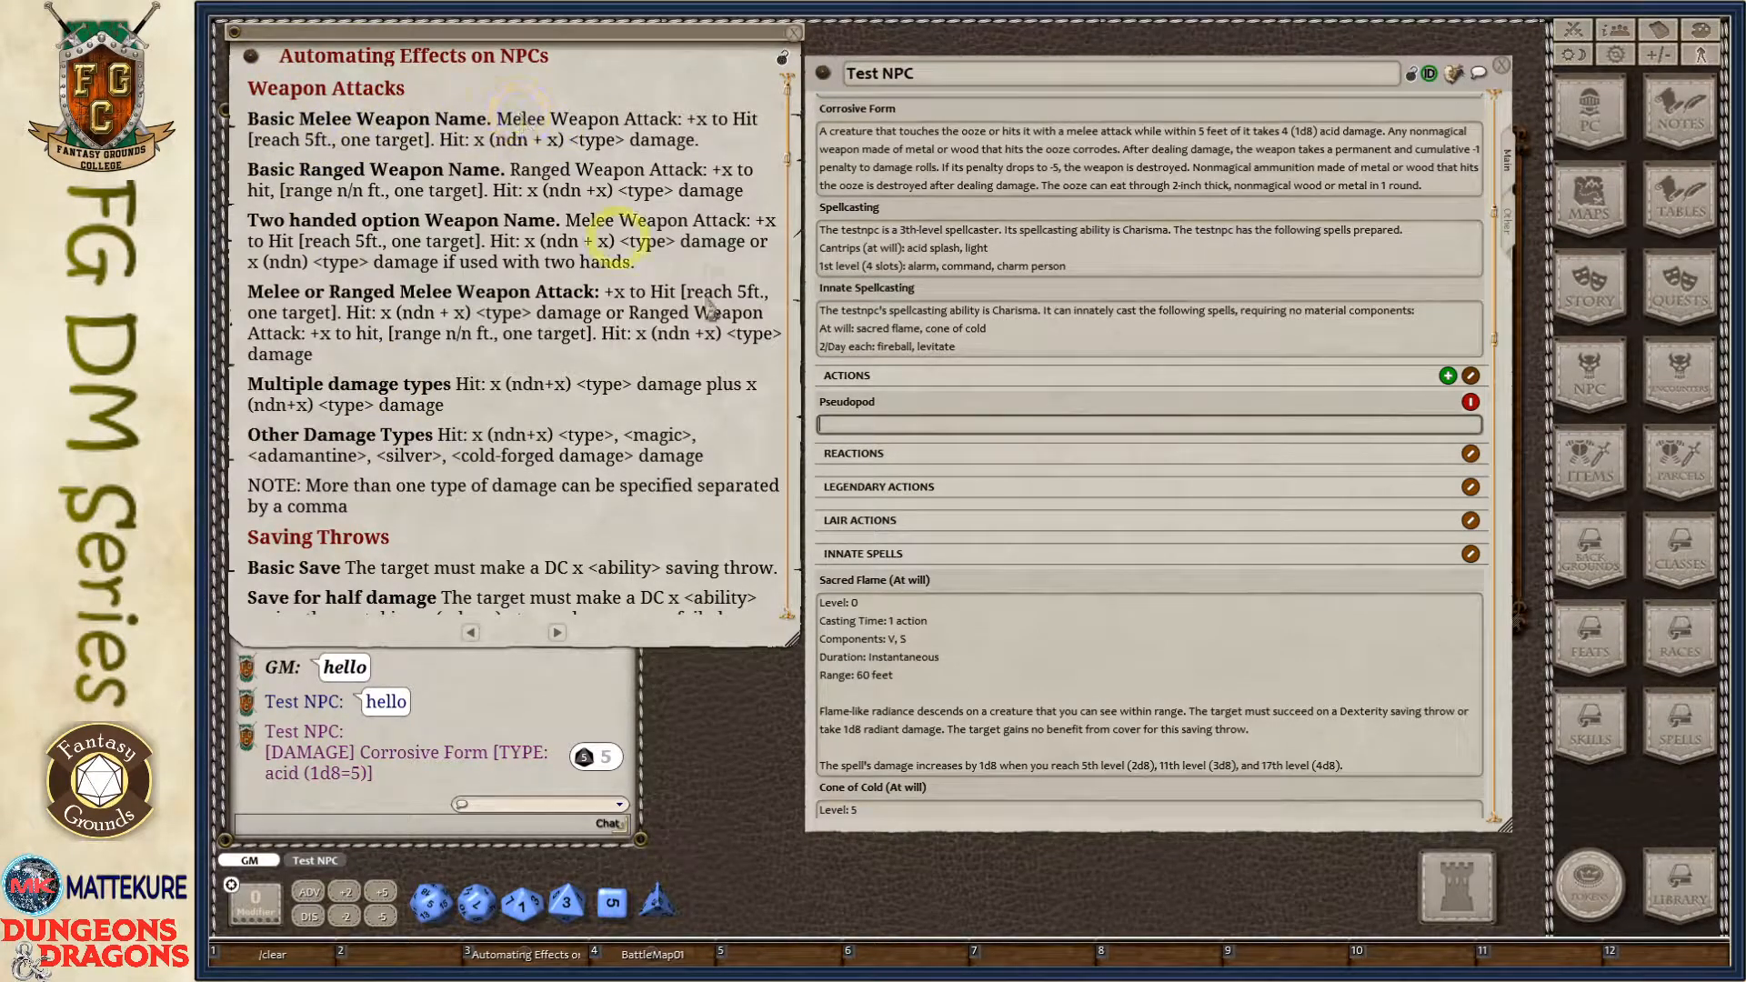
left_click(897, 426)
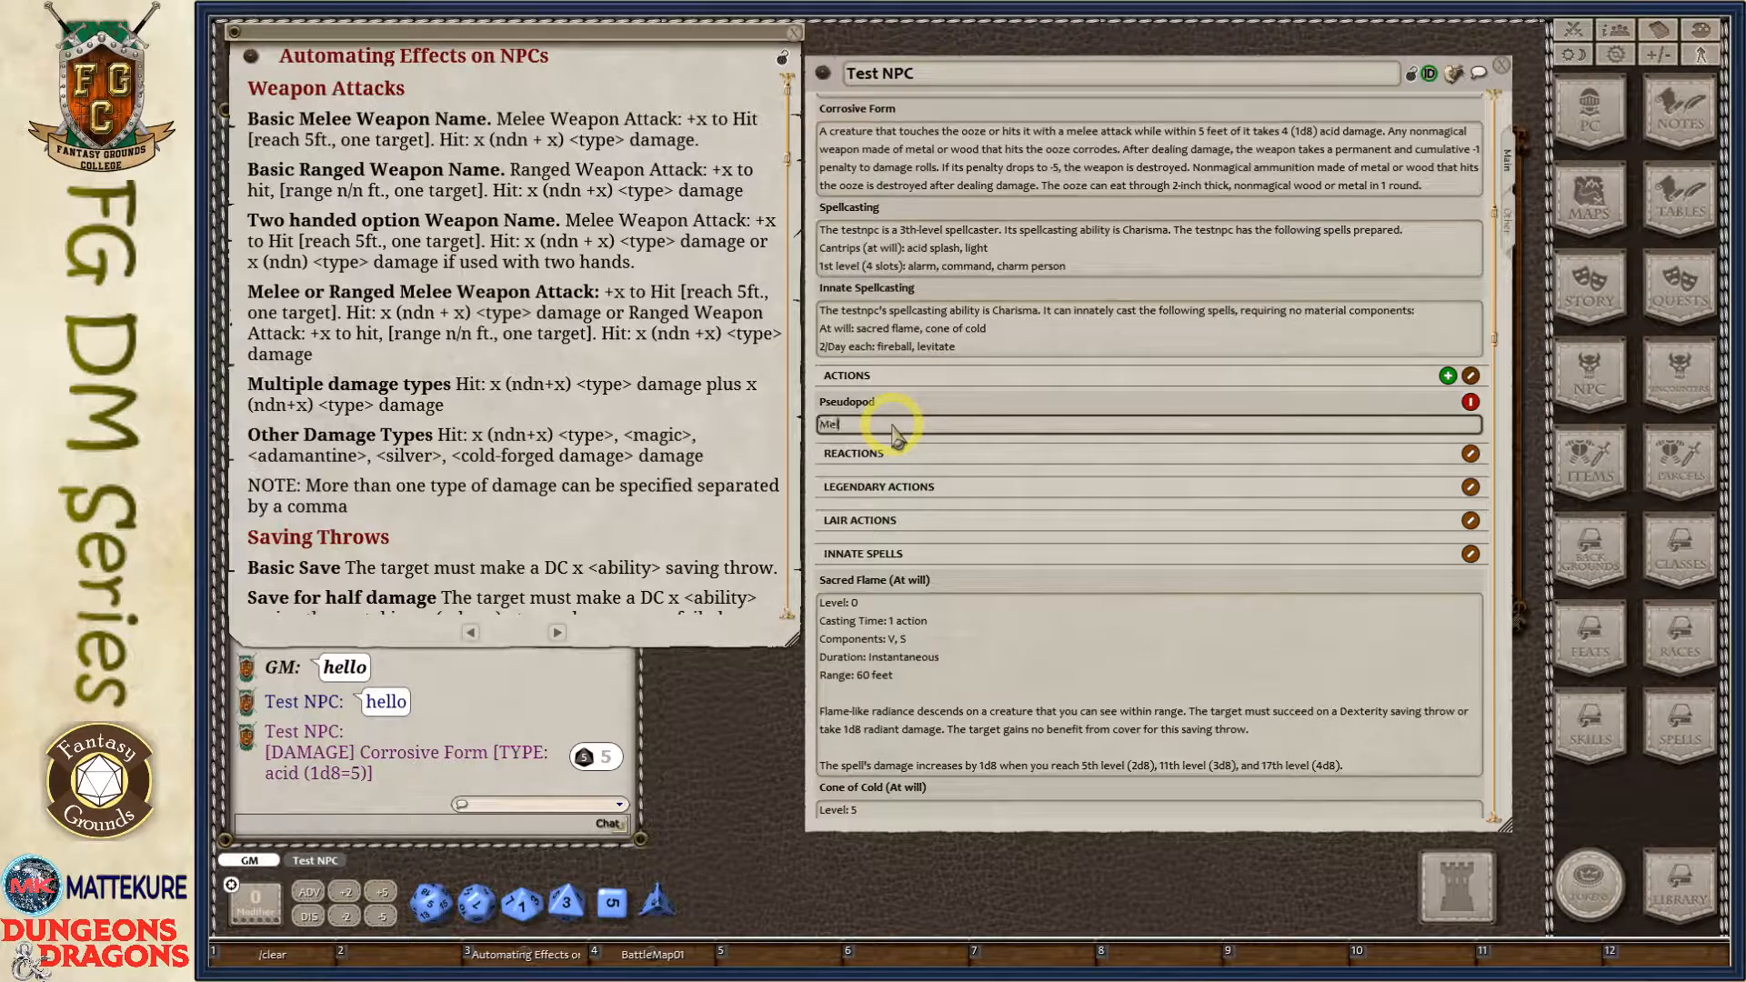
type("Melee Weapon Attack: +")
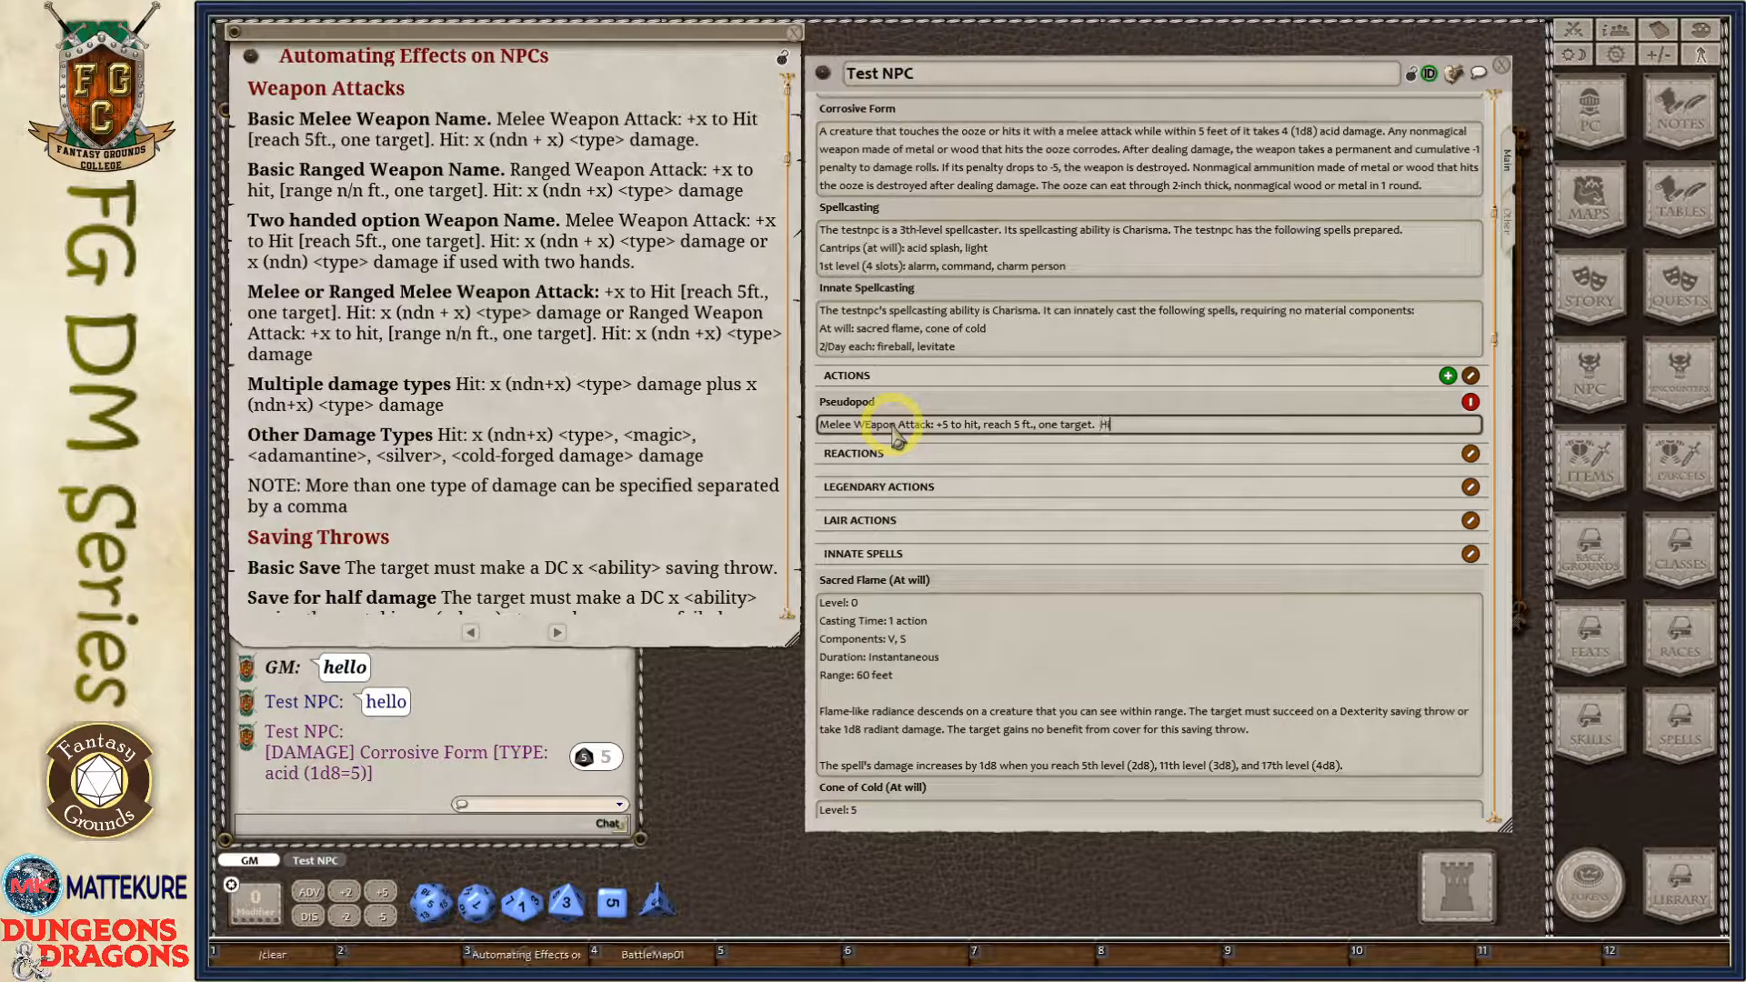
type(": 6 (1d6+3) bludgeoning damage")
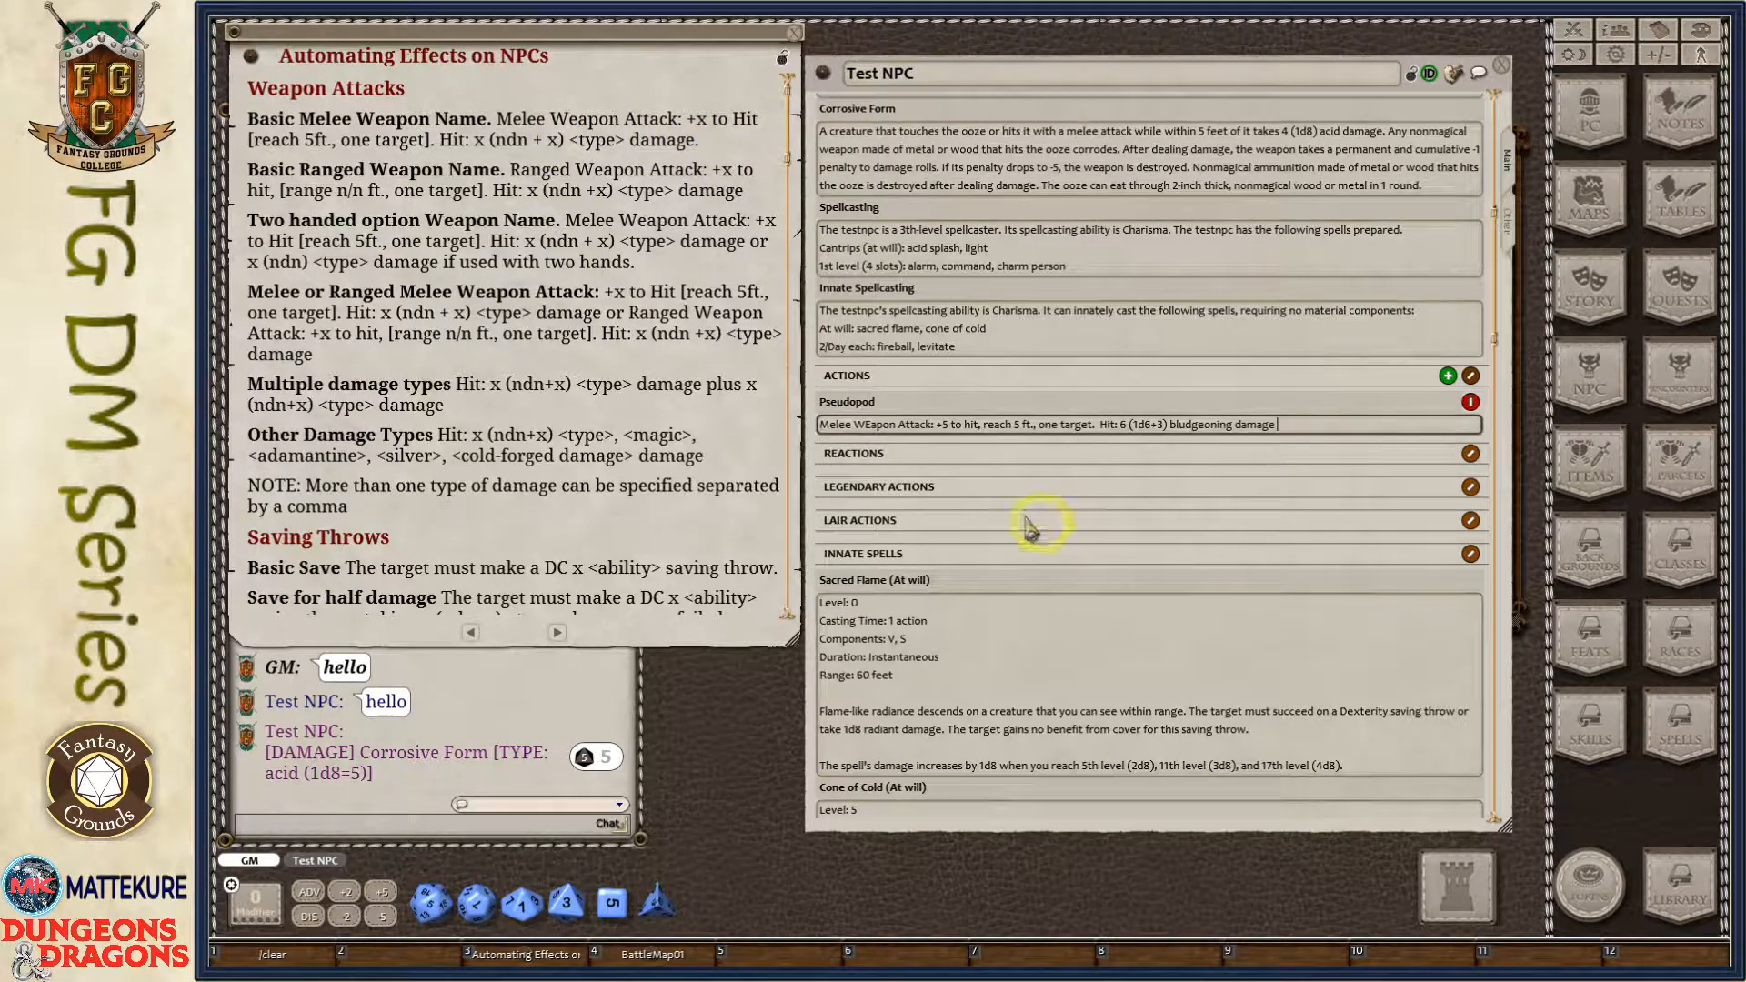
Append "plus 18 (4d8) acid damage." to the Pseudopod description and roll the action's combined damage.
left_click_drag(978, 428, 829, 430)
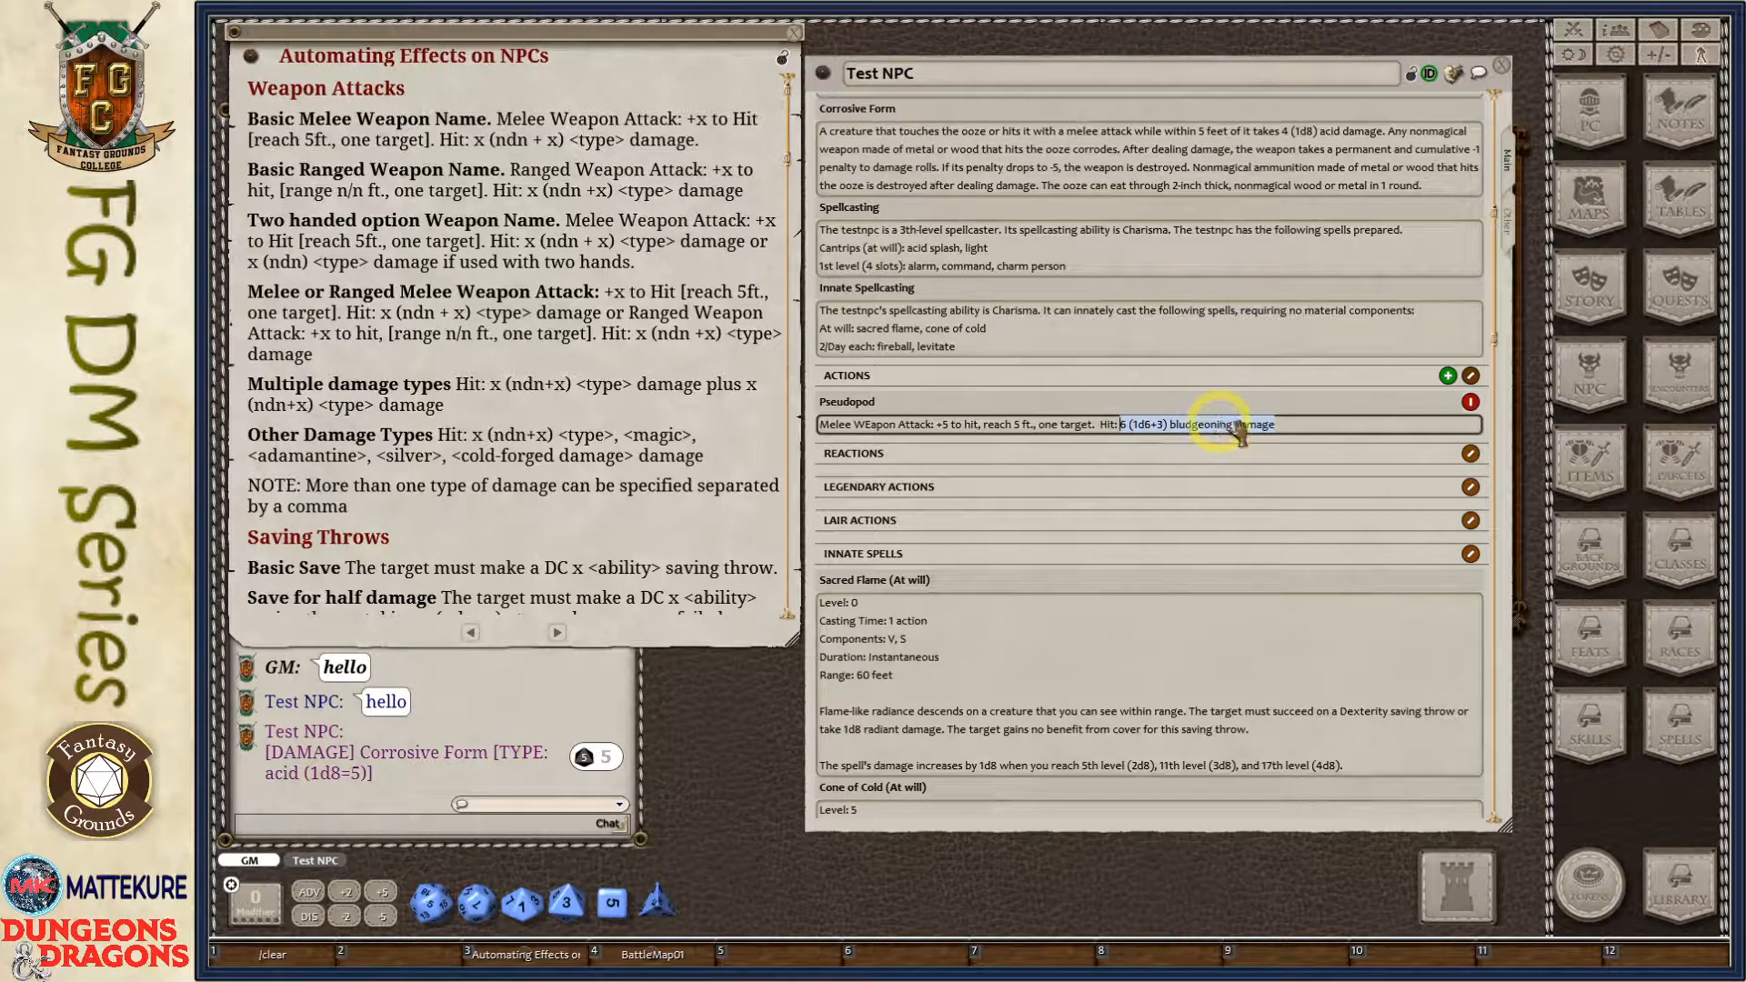
left_click(1318, 423)
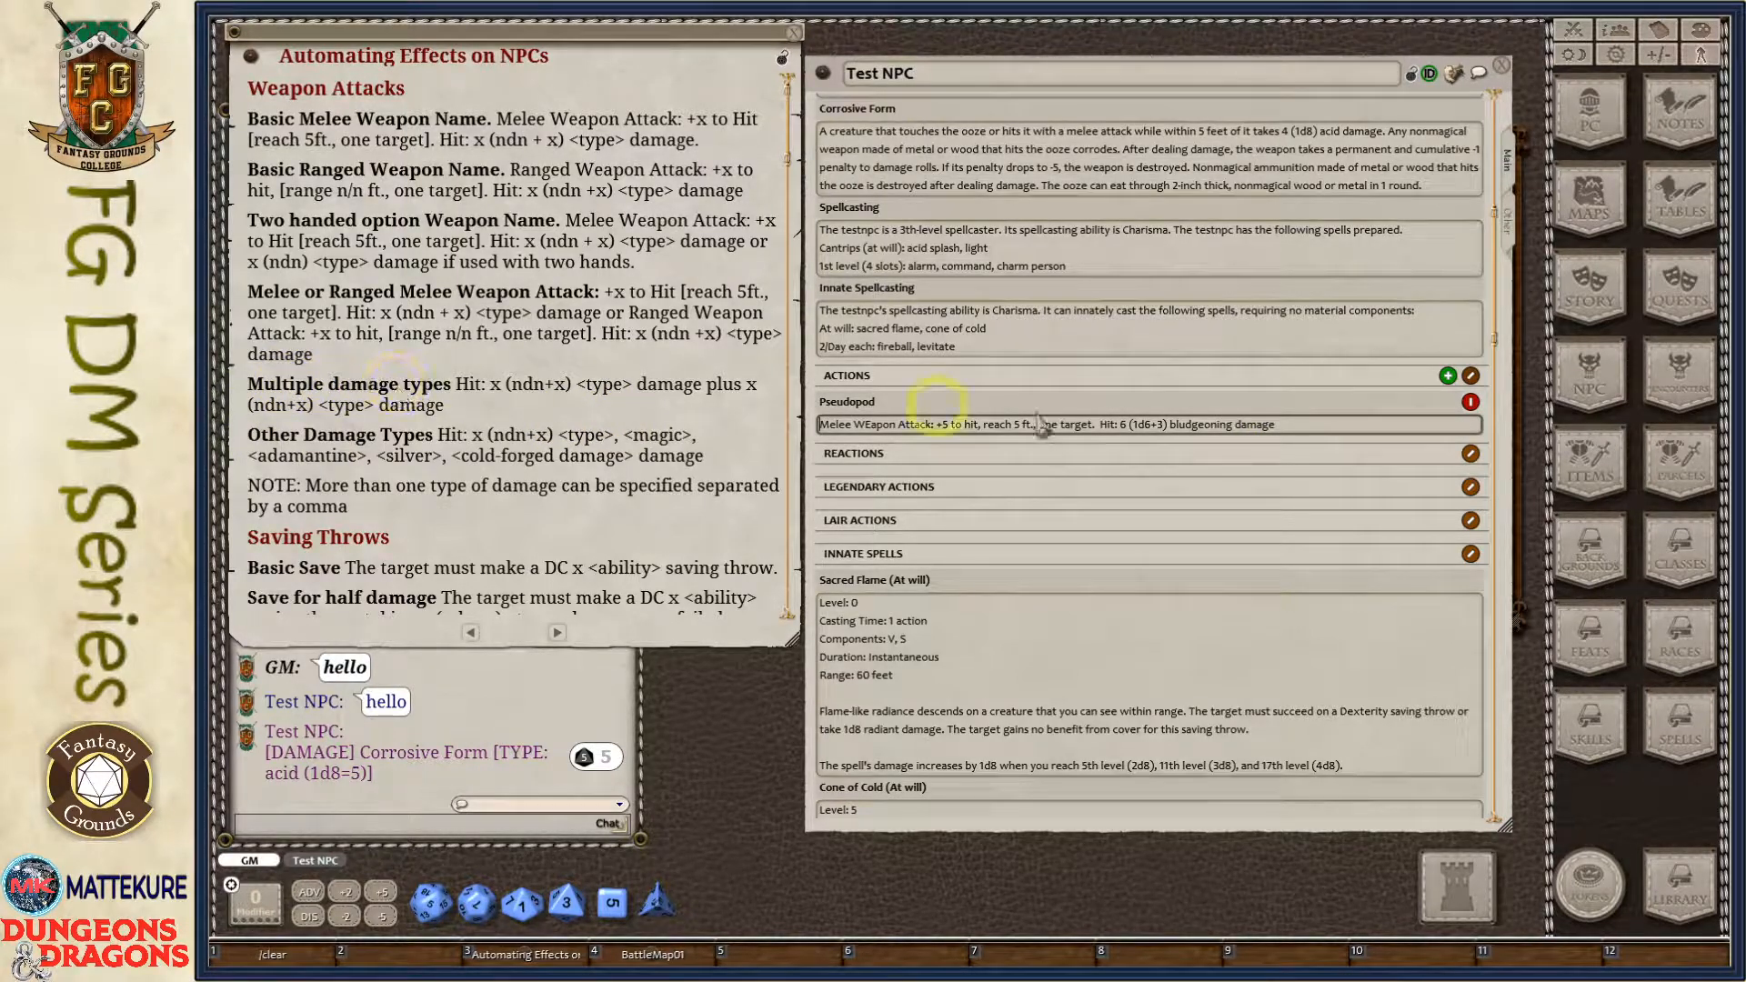
left_click(1319, 426)
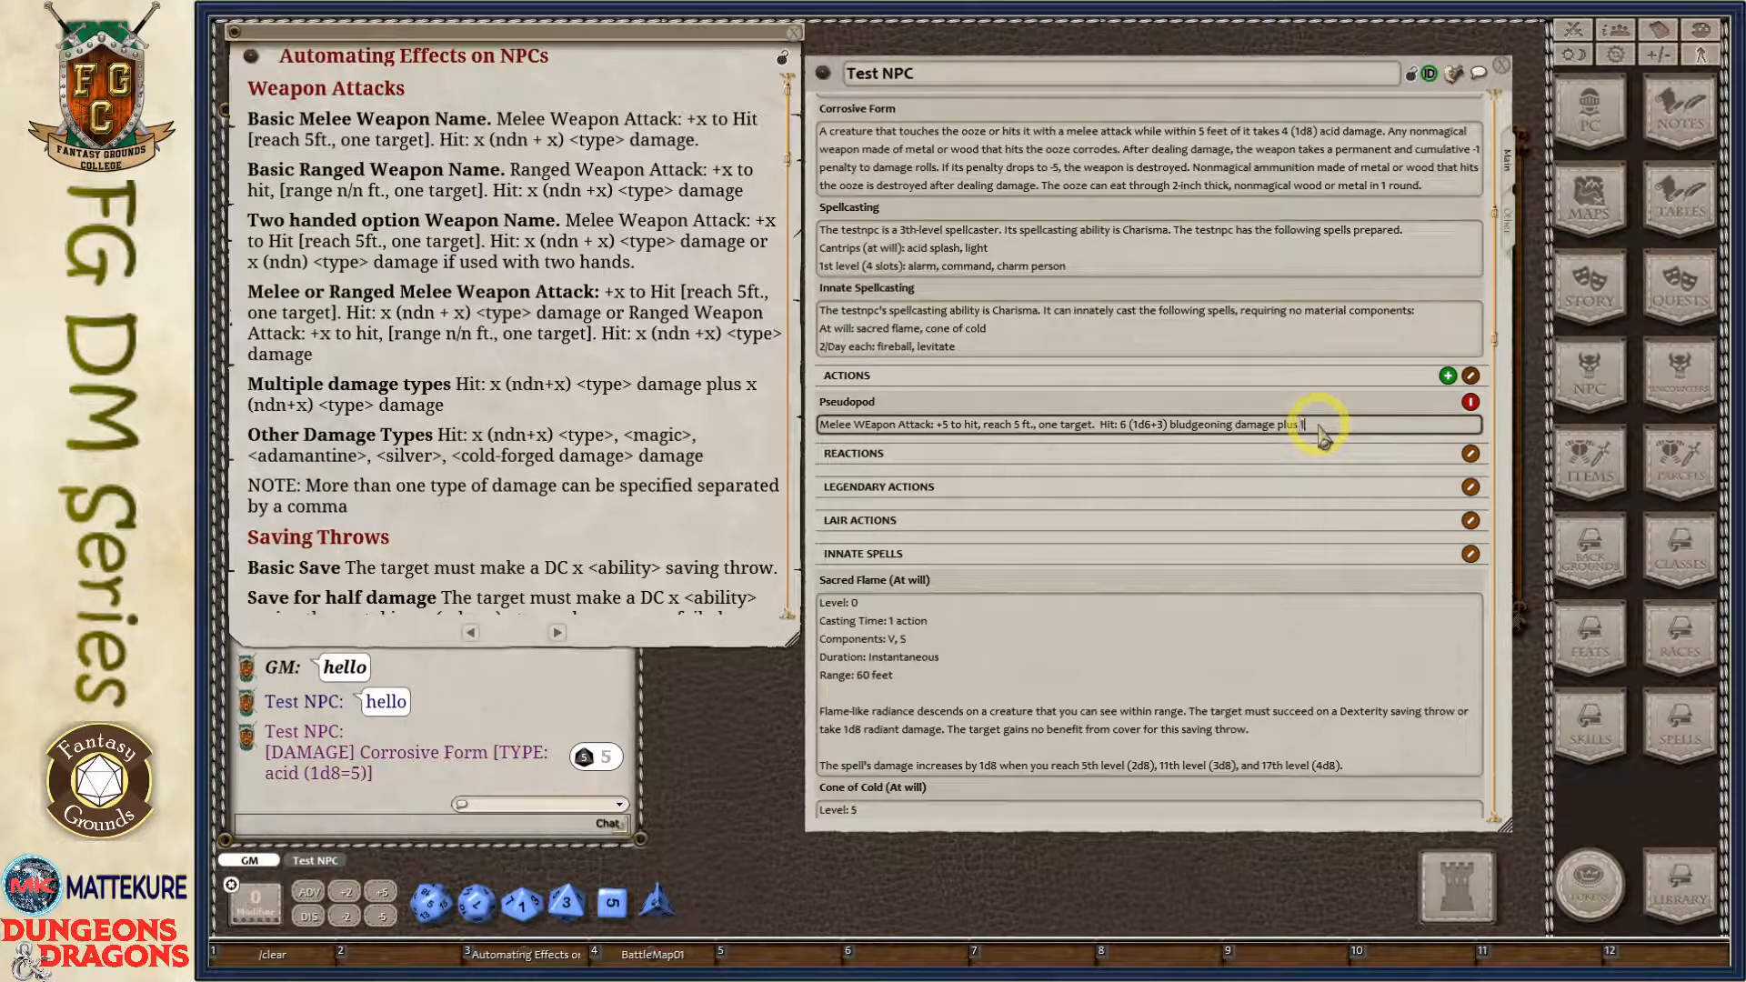
type("plus 18 (4d8) acid damage.")
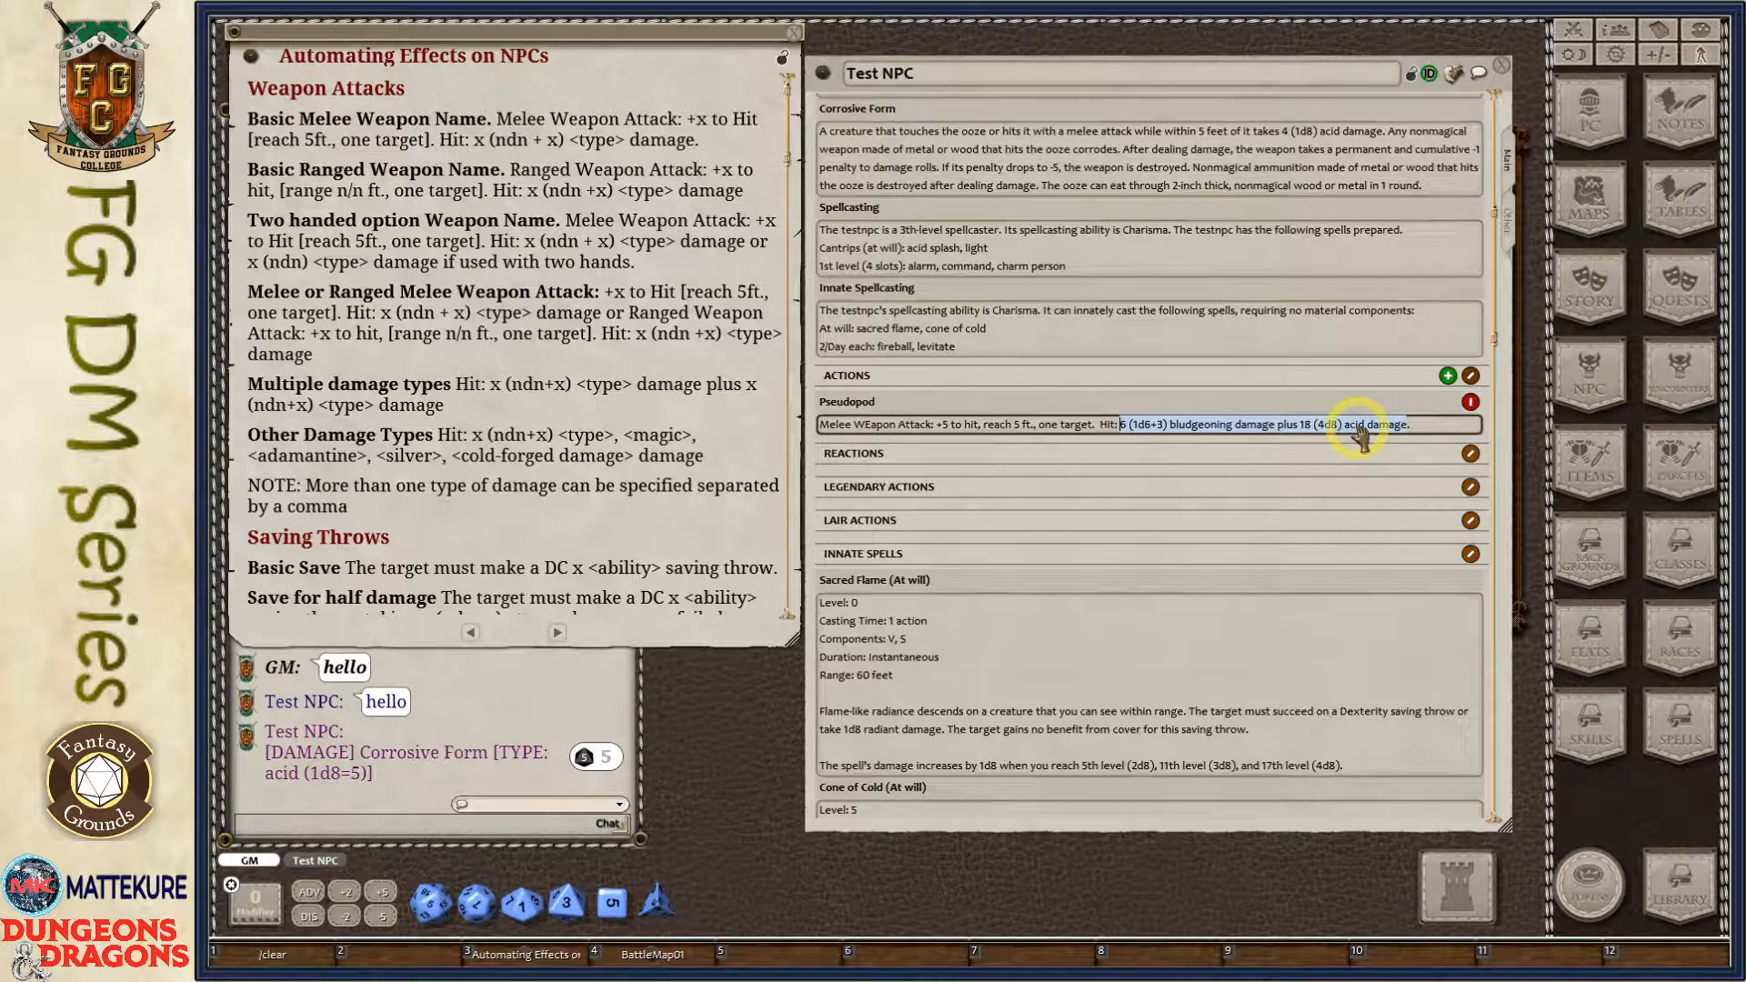
double_click(1362, 427)
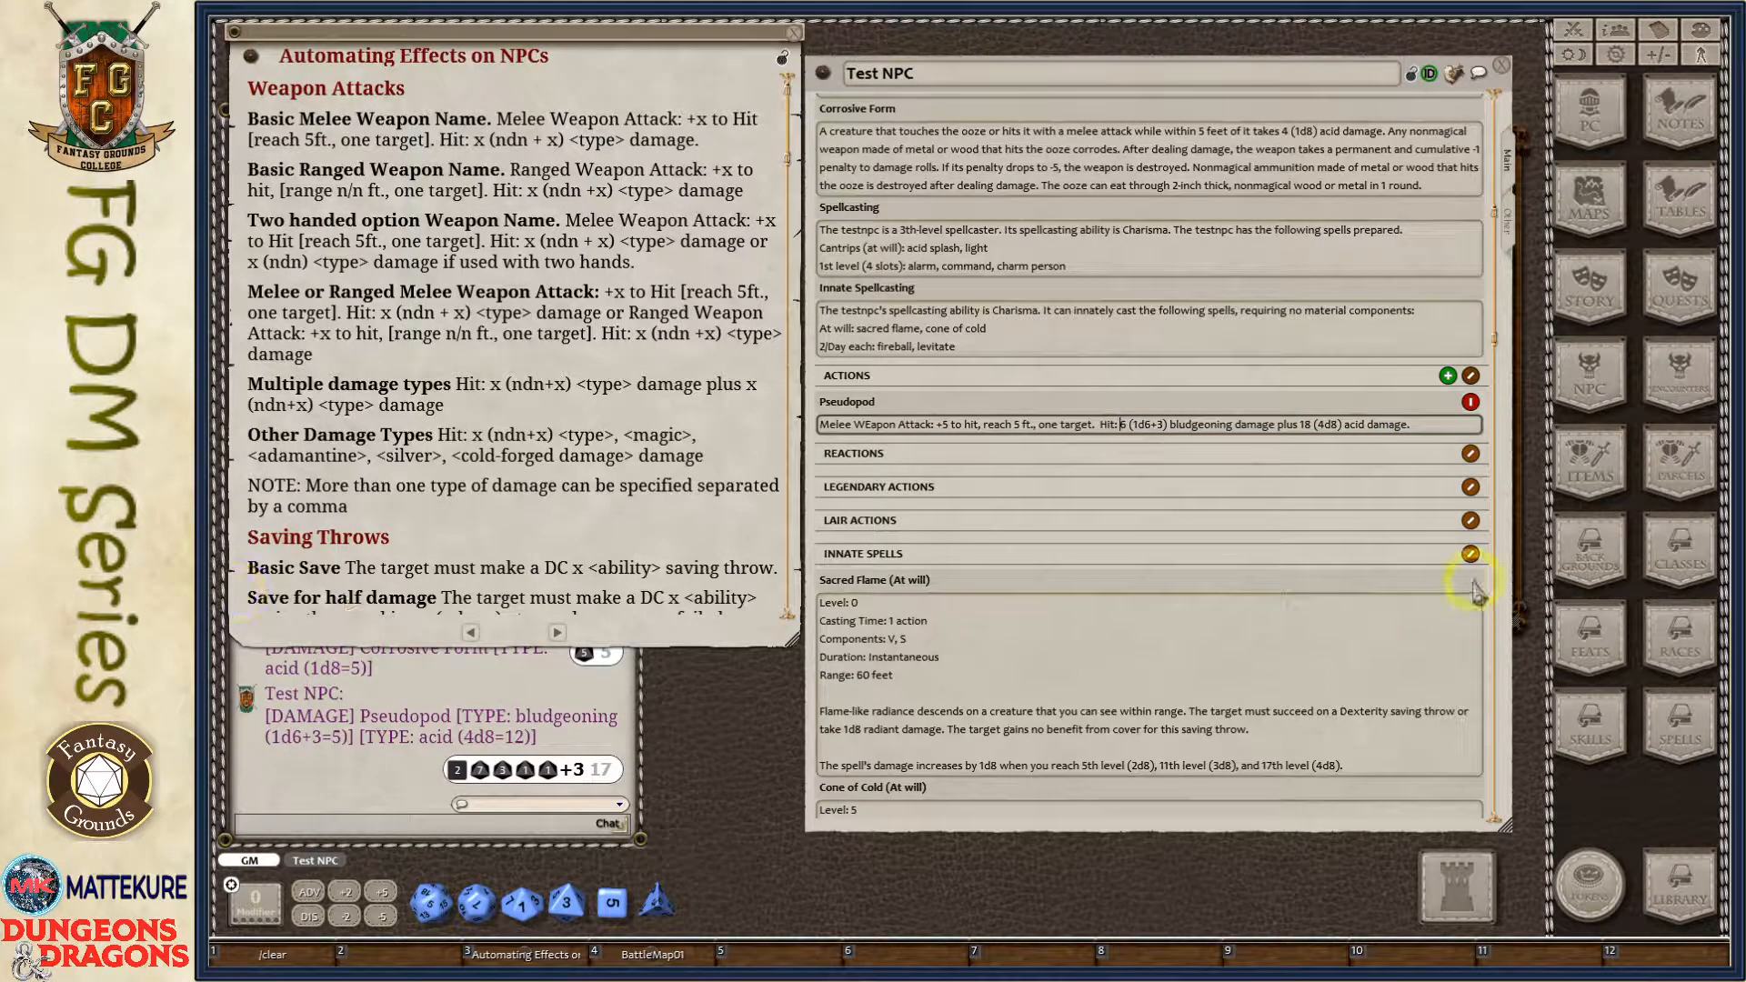
left_click(1430, 435)
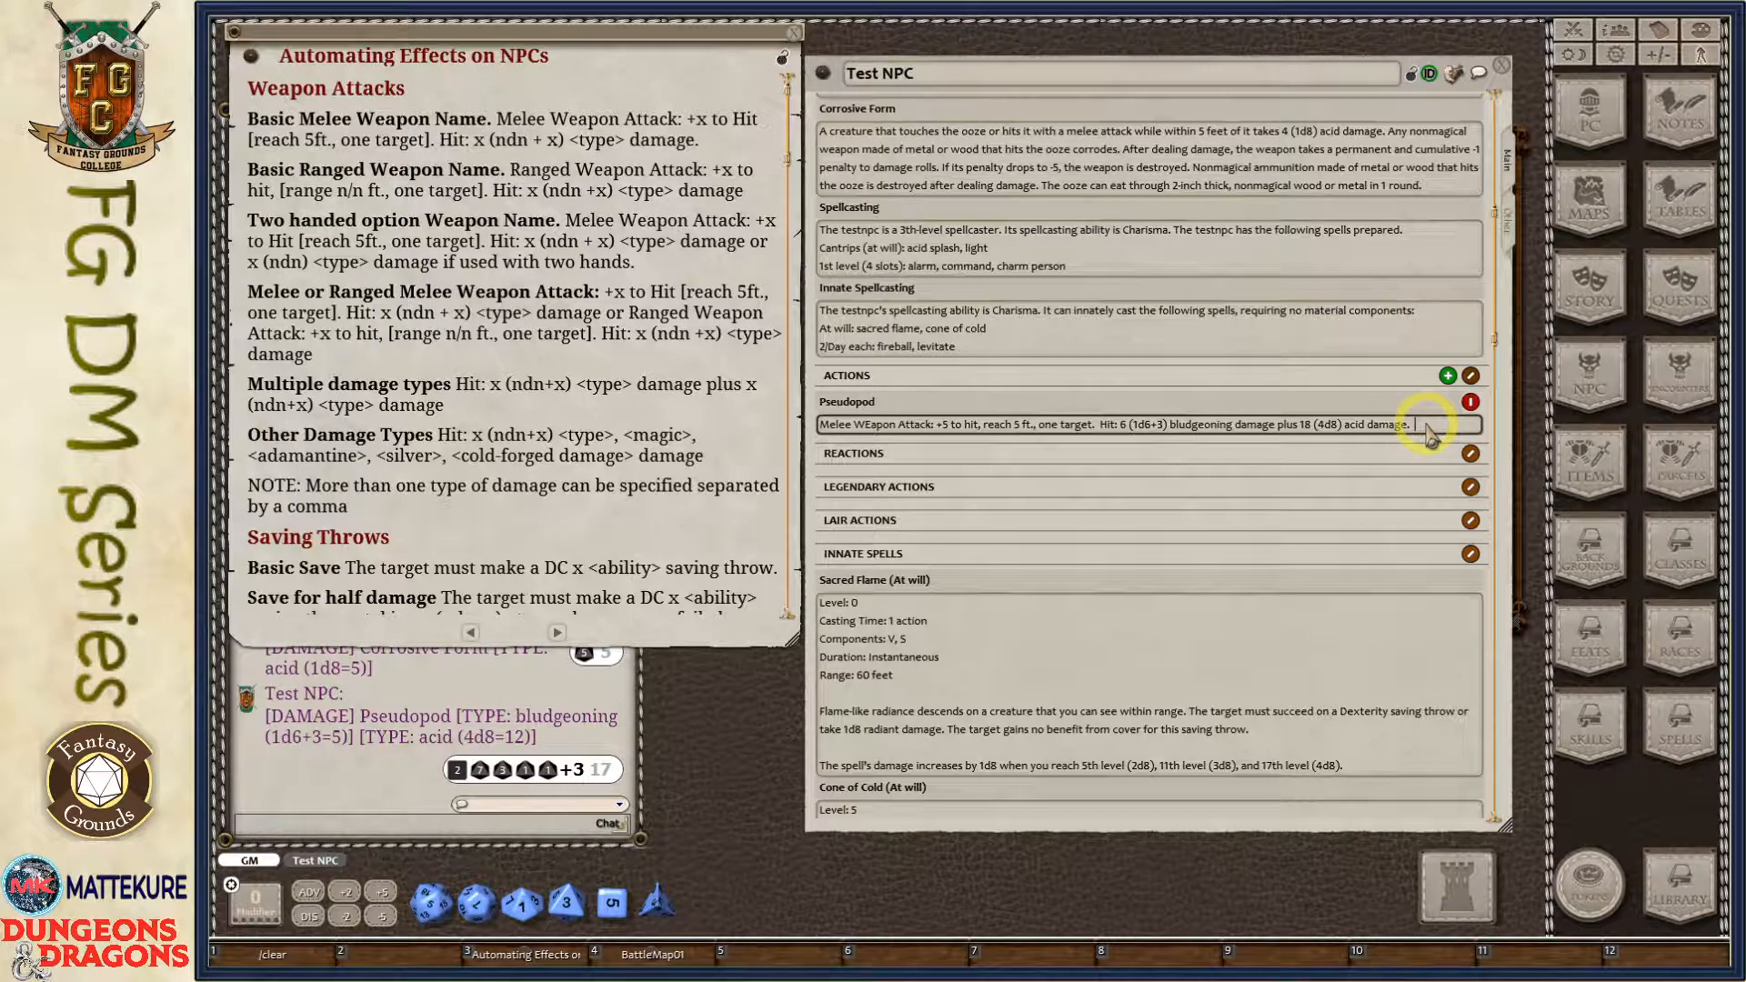
key("Left")
key("Left")
key("Left")
key("Left")
key("Left")
key("Left")
key("Left")
key("Left")
key("Left")
key("Left")
key("Left")
key("Left")
key("Left")
key("Left")
key("Left")
key("Left")
key("Left")
key("Left")
key("Left")
key("Left")
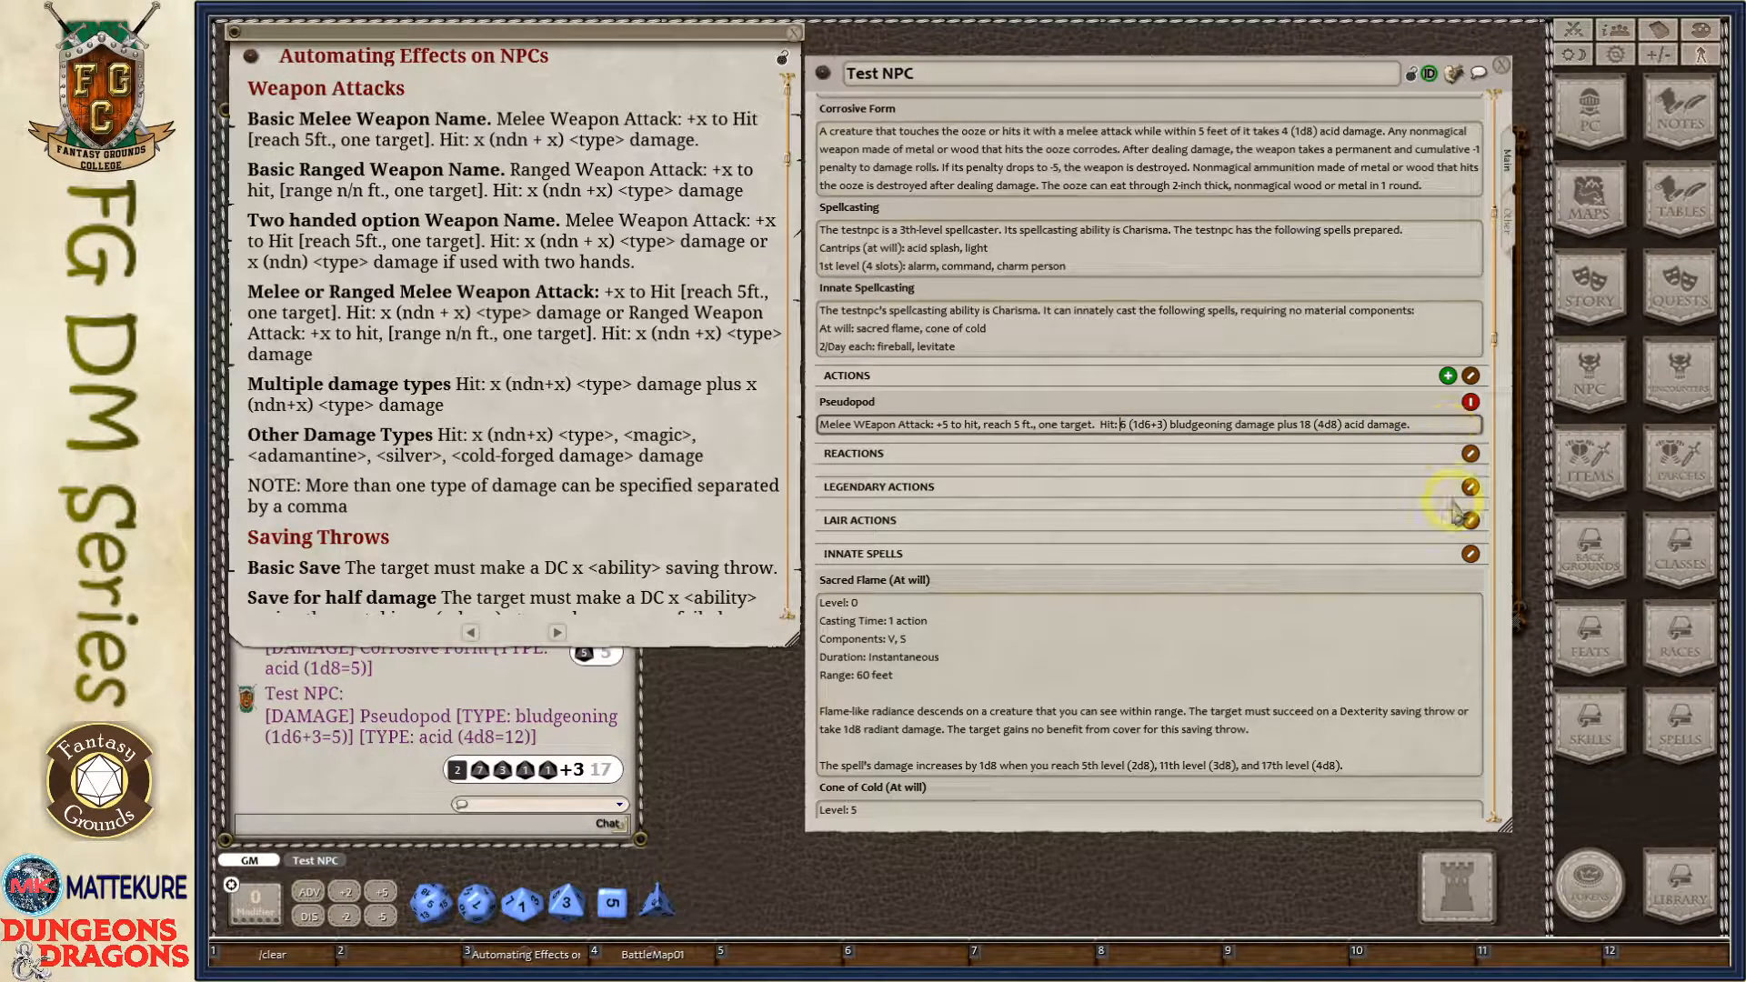
Examine the reference wording for basic melee and two-handed weapon attacks, including the alternative two-handed damage clause.
left_click(509, 405)
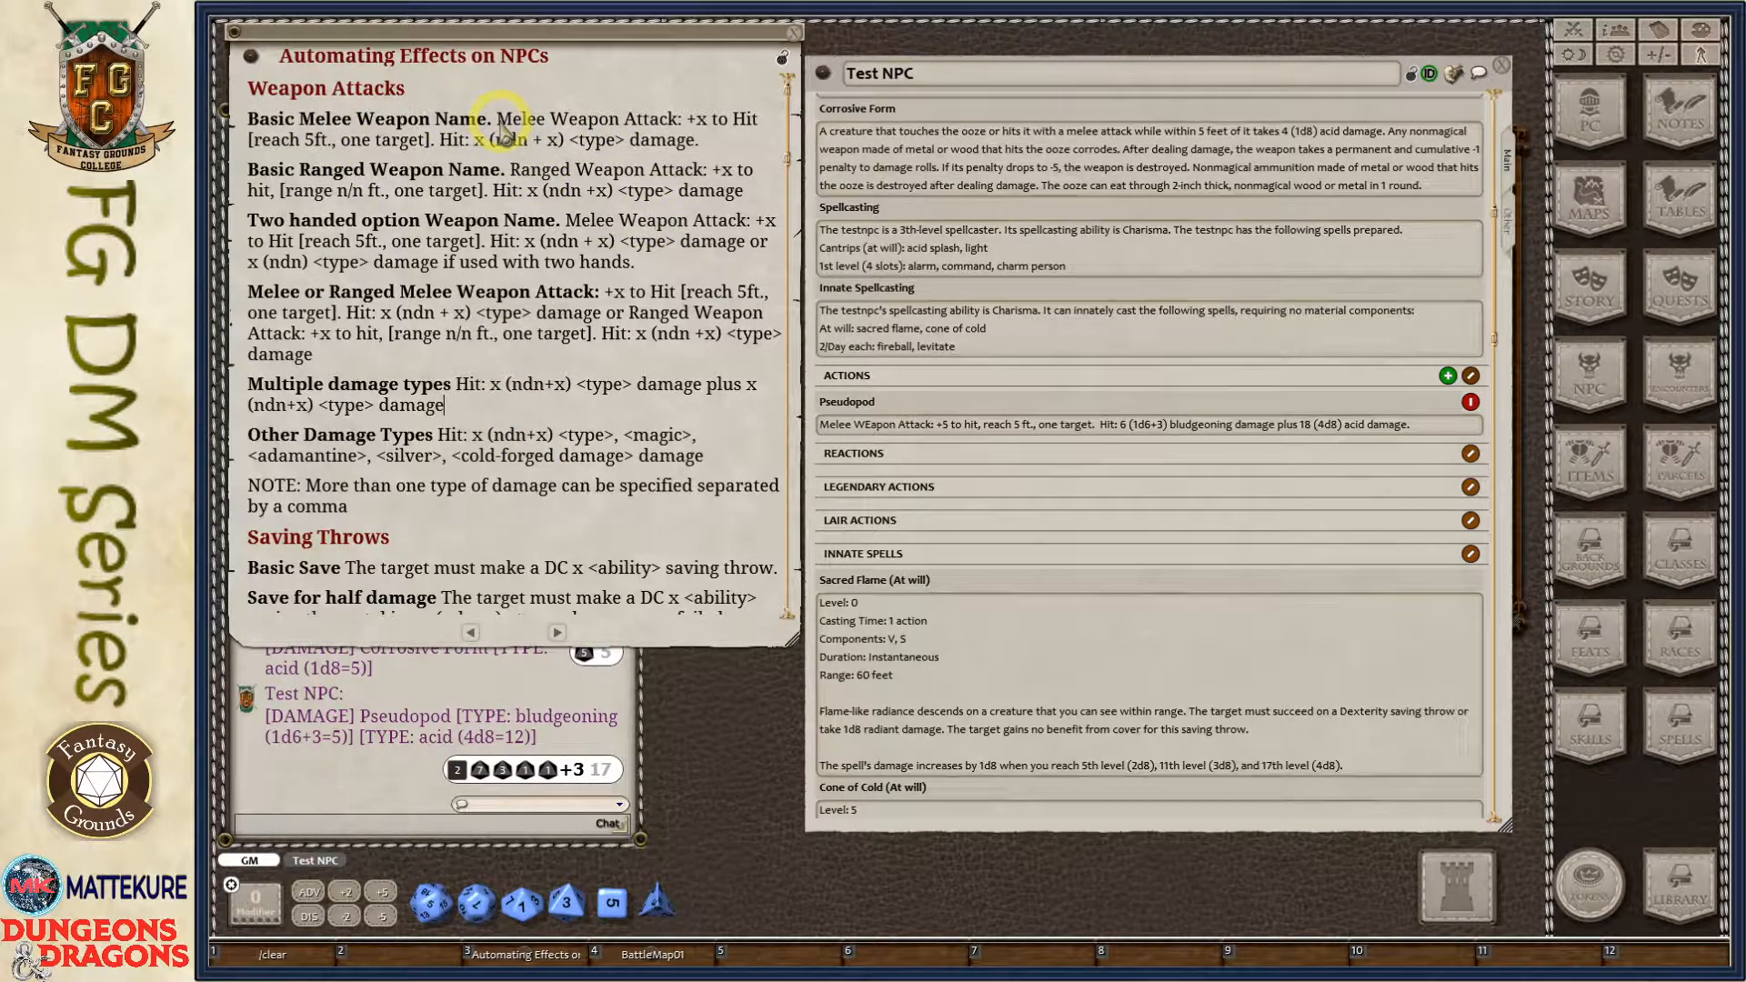
left_click_drag(500, 124, 701, 147)
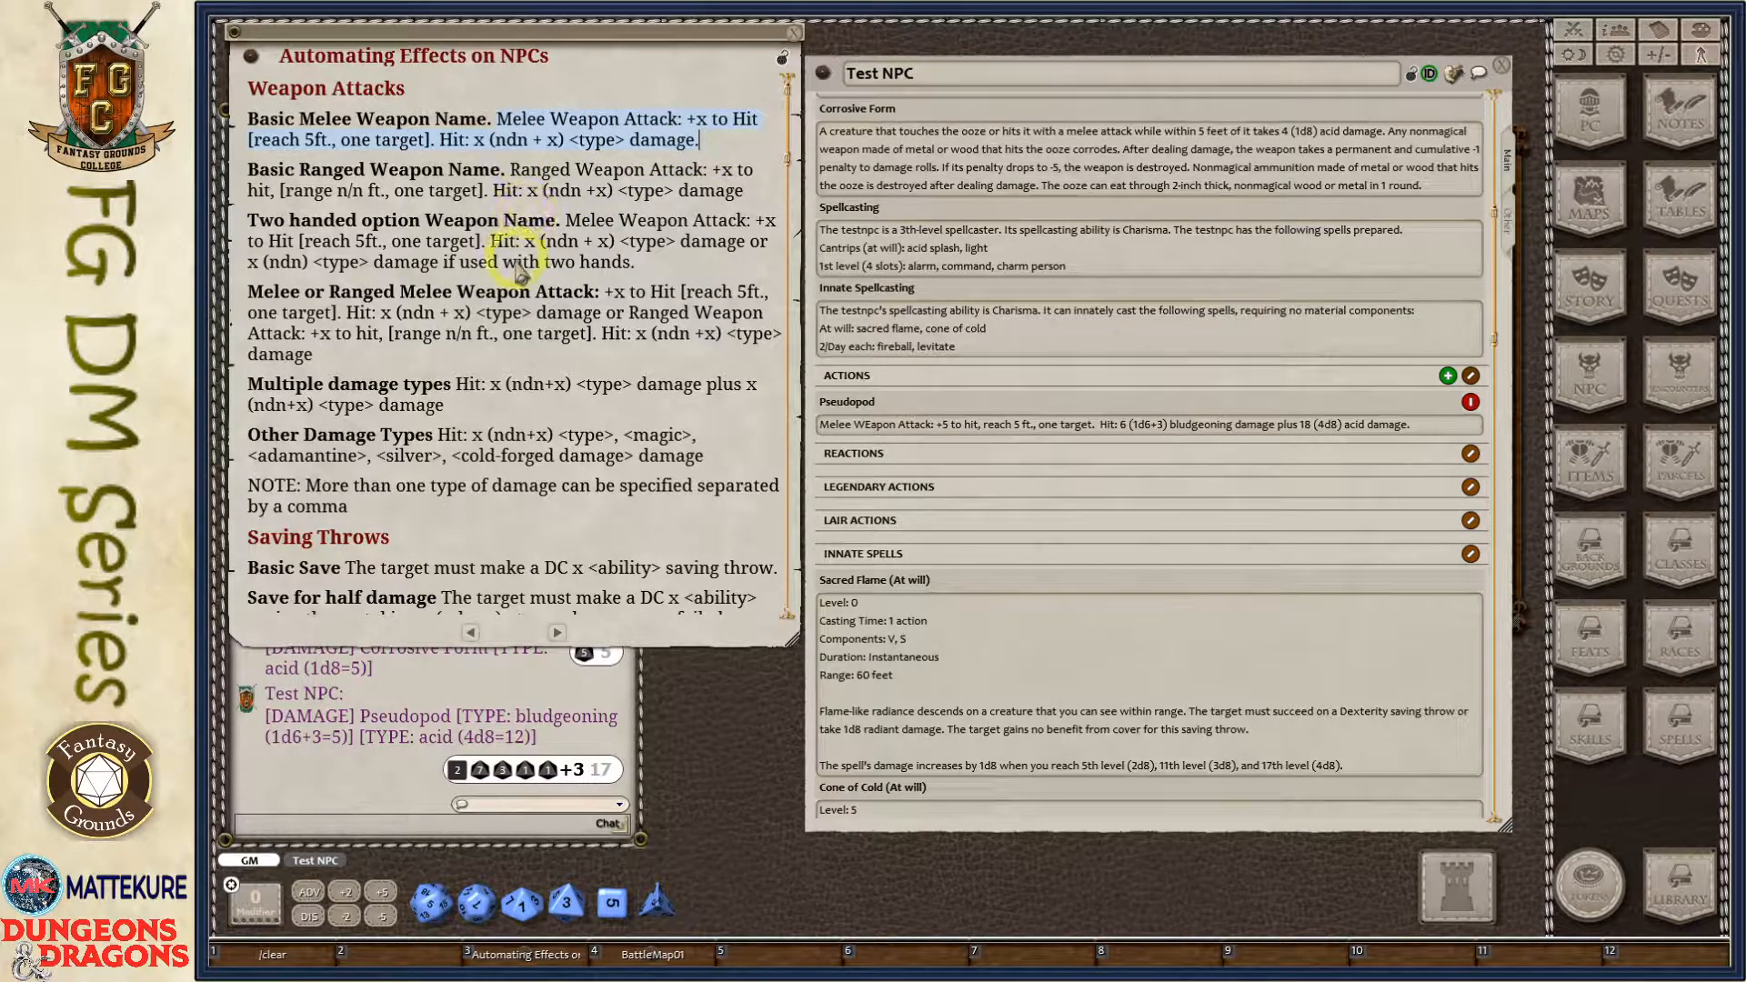
left_click_drag(566, 221, 655, 264)
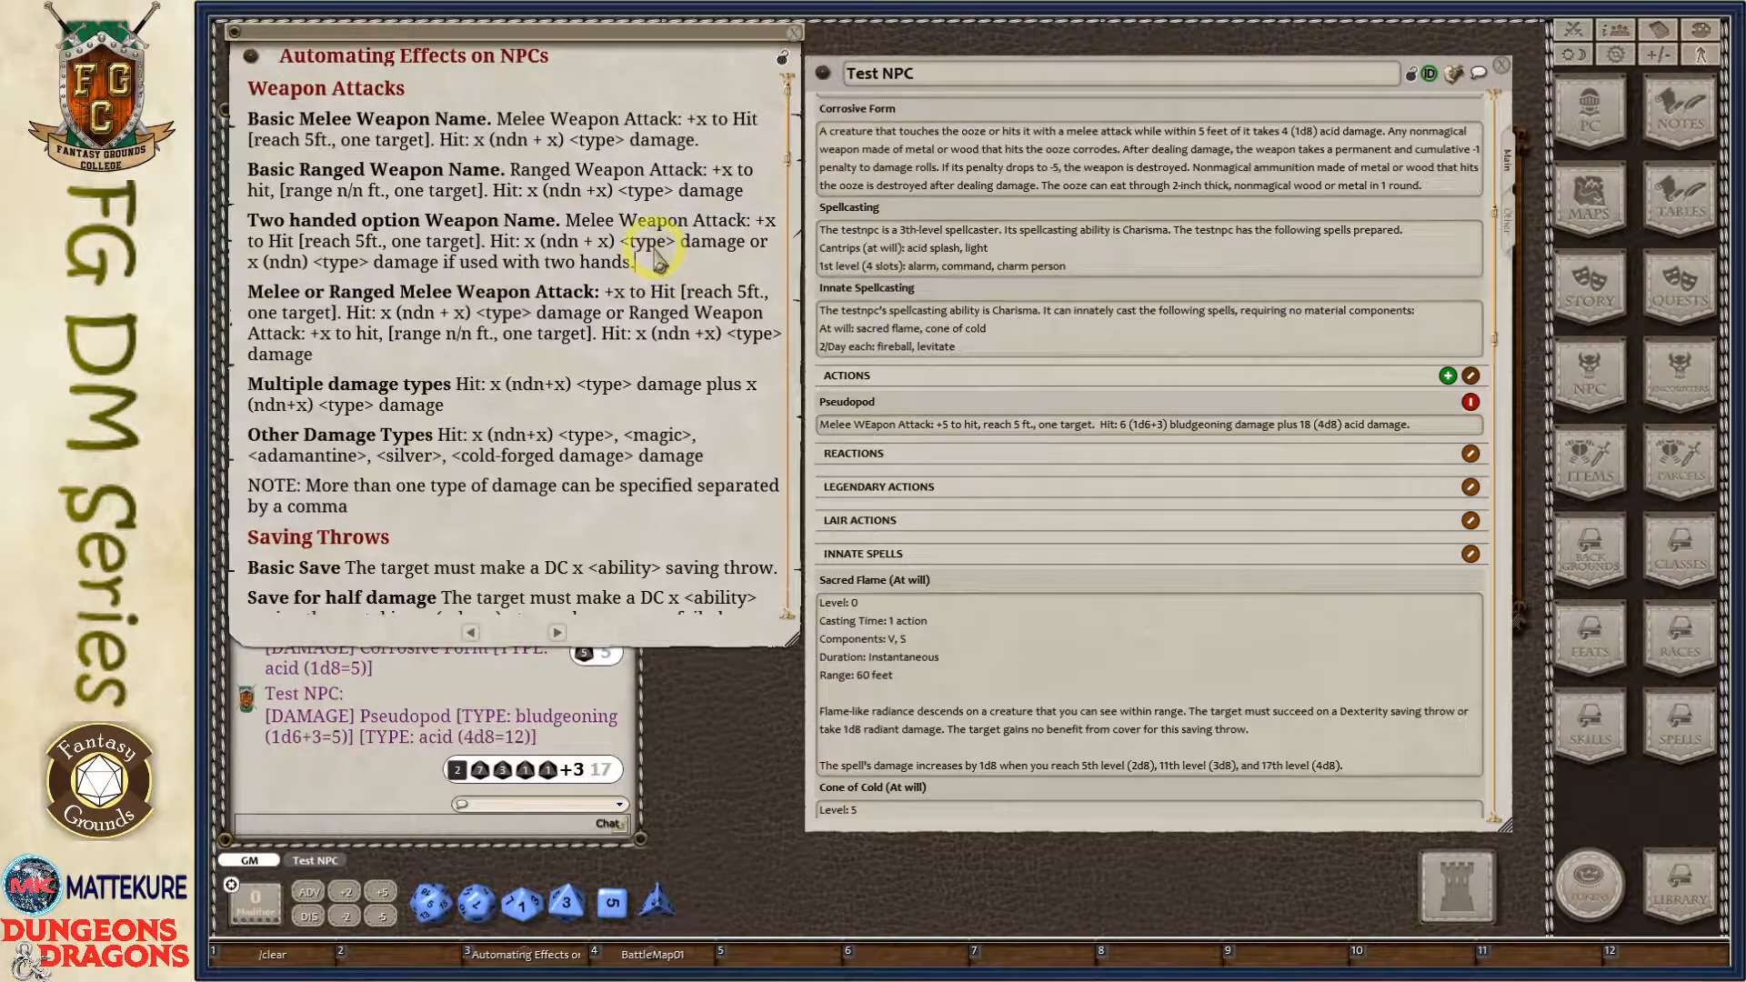
left_click(656, 269)
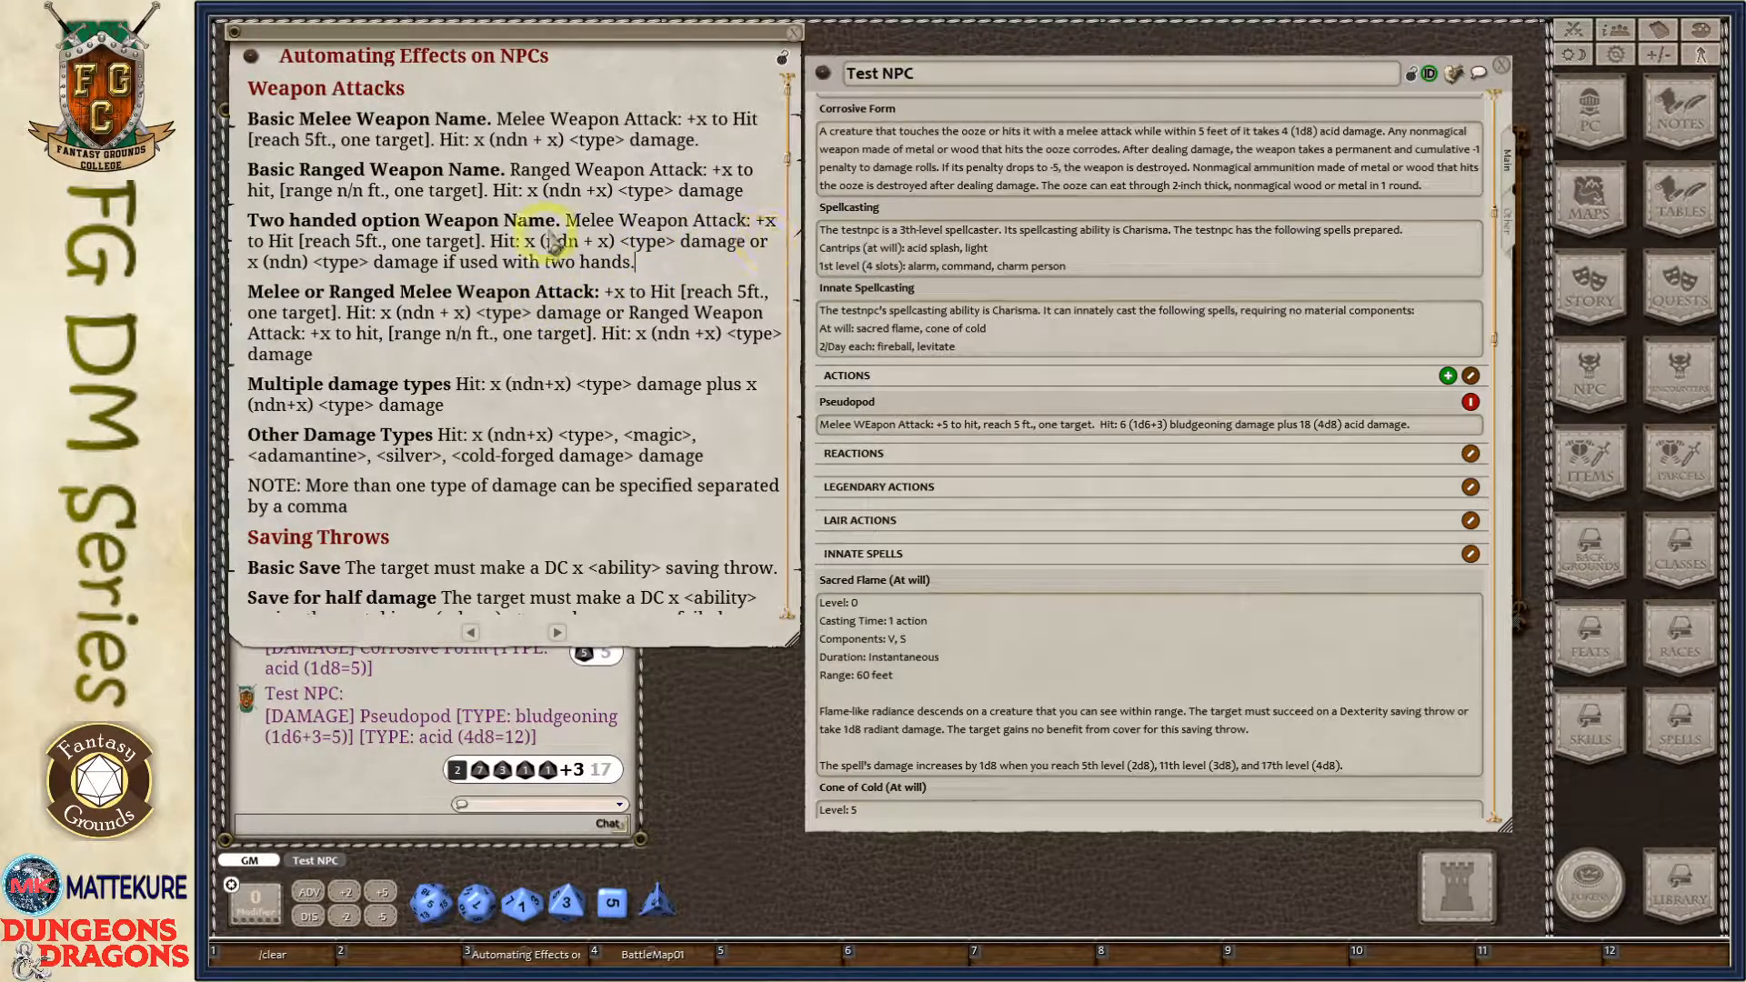
left_click_drag(566, 222, 487, 244)
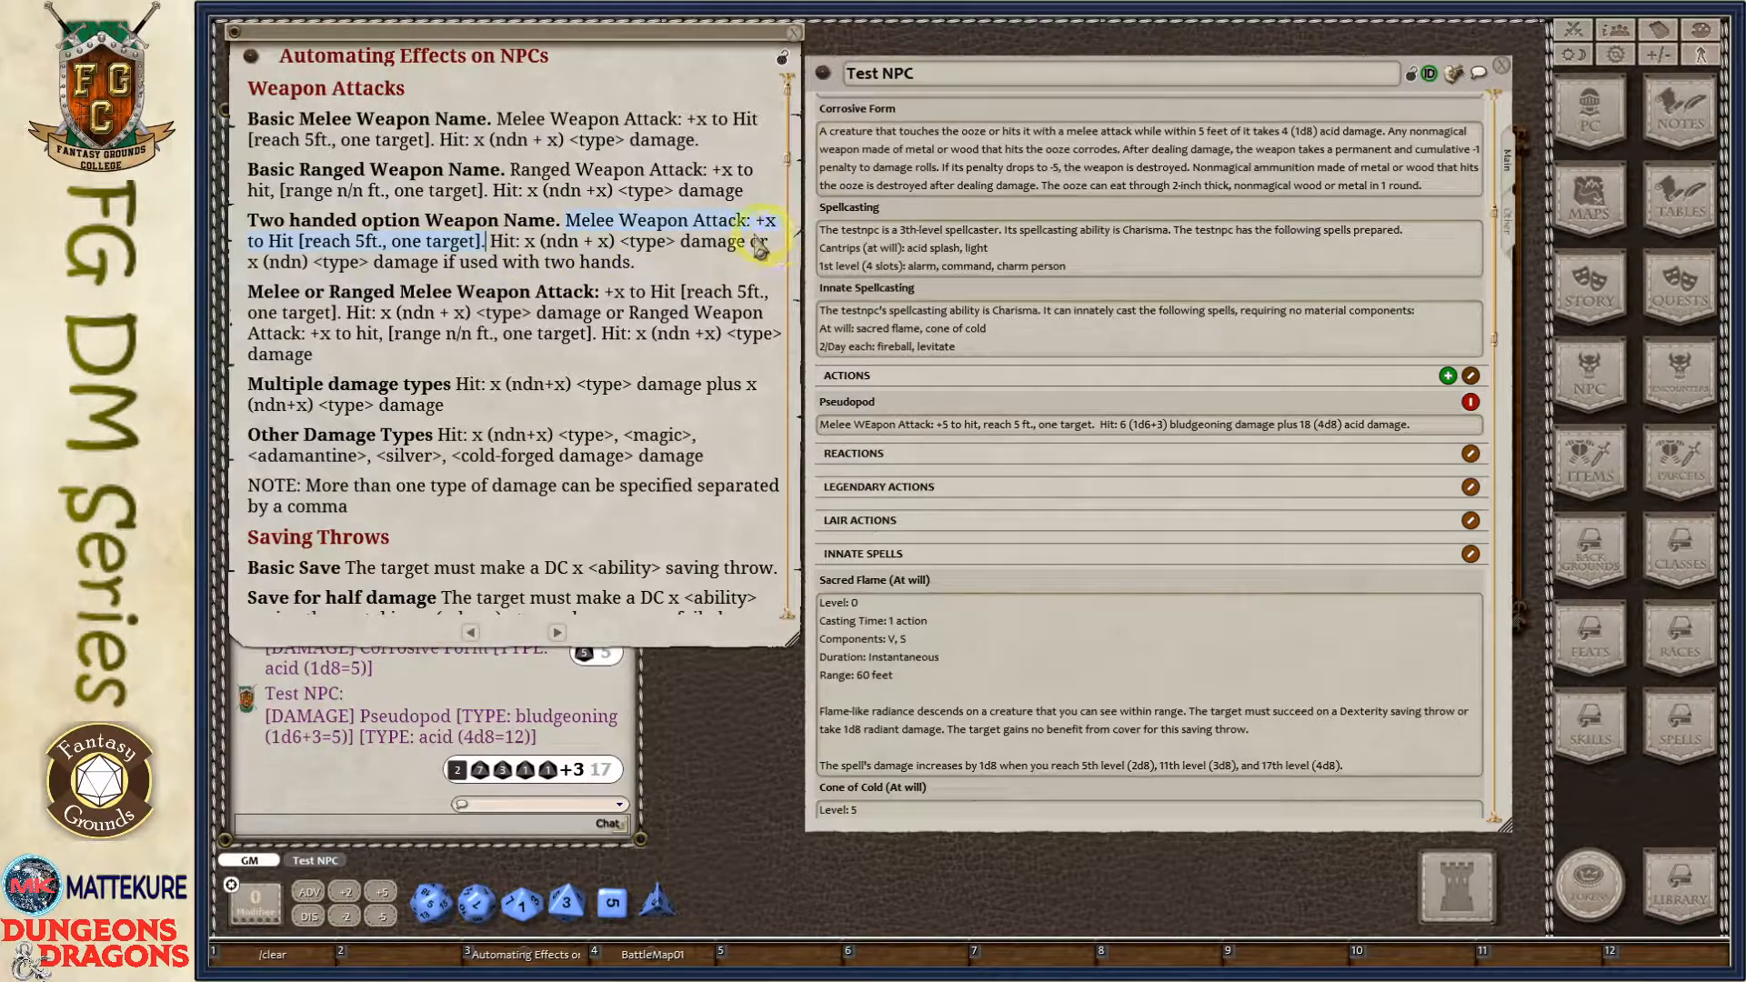
left_click(772, 243)
double_click(772, 244)
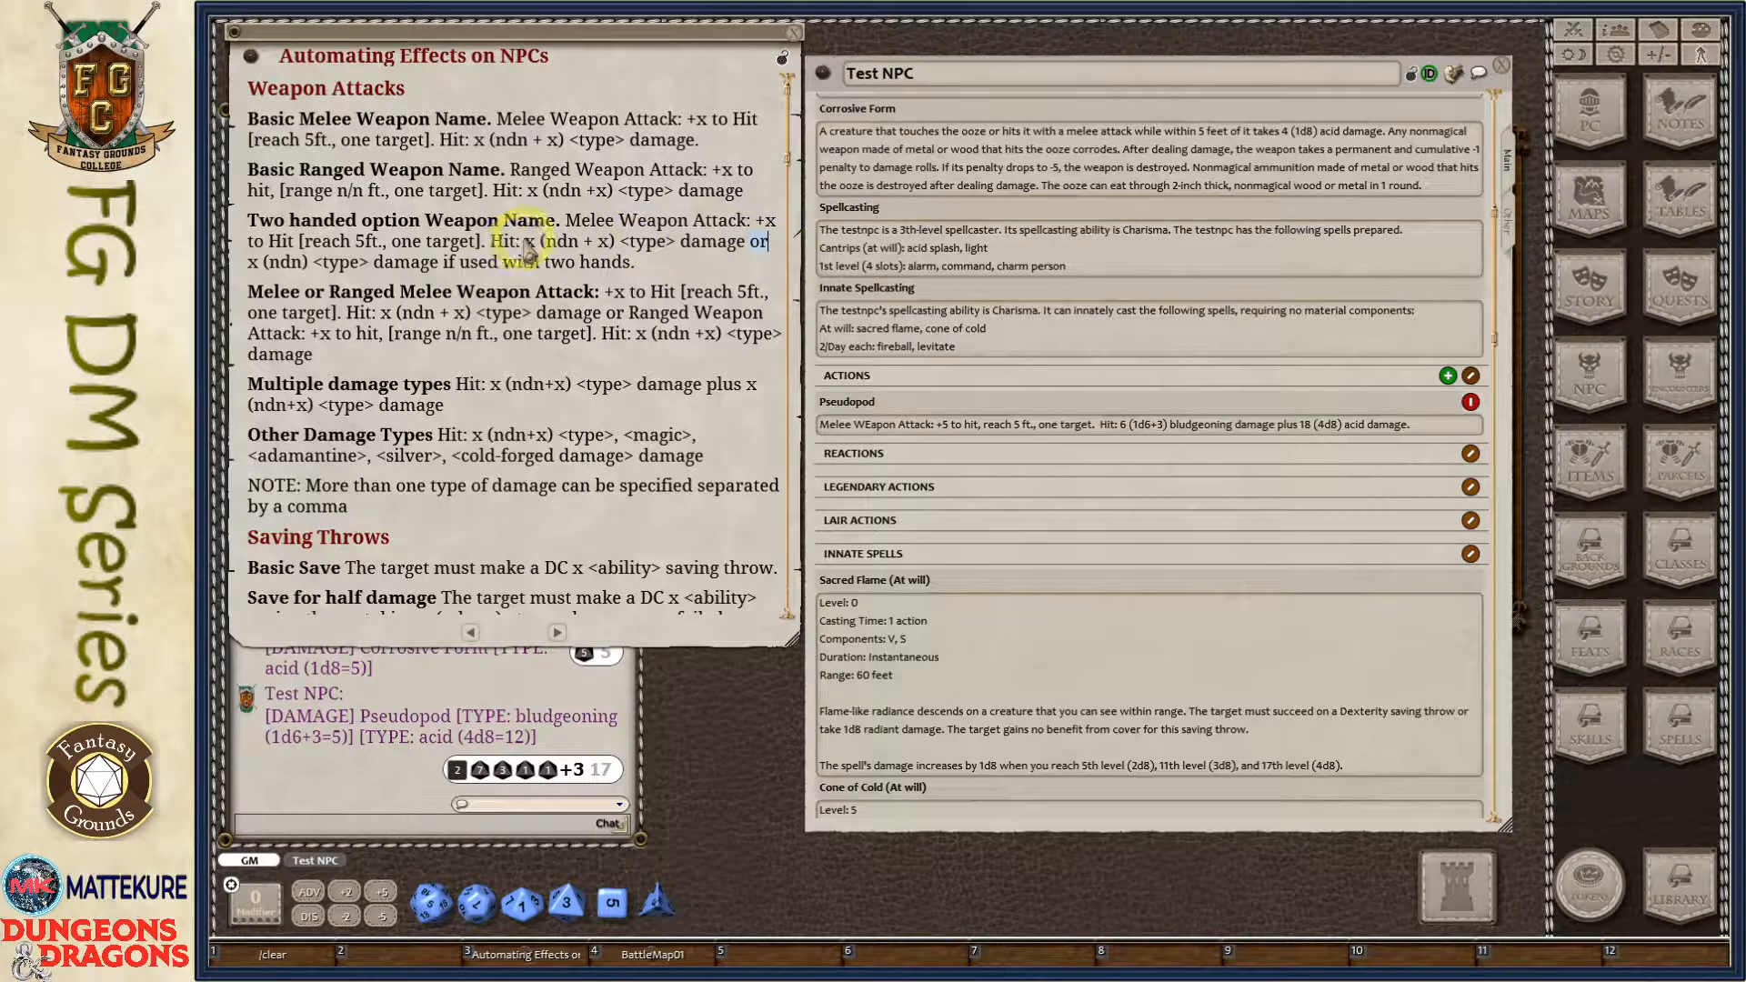
Examine the reference wording for two-handed damage and for attacks usable as either melee or ranged, including the "or Ranged Weapon Attack" clause.
left_click_drag(491, 239, 771, 242)
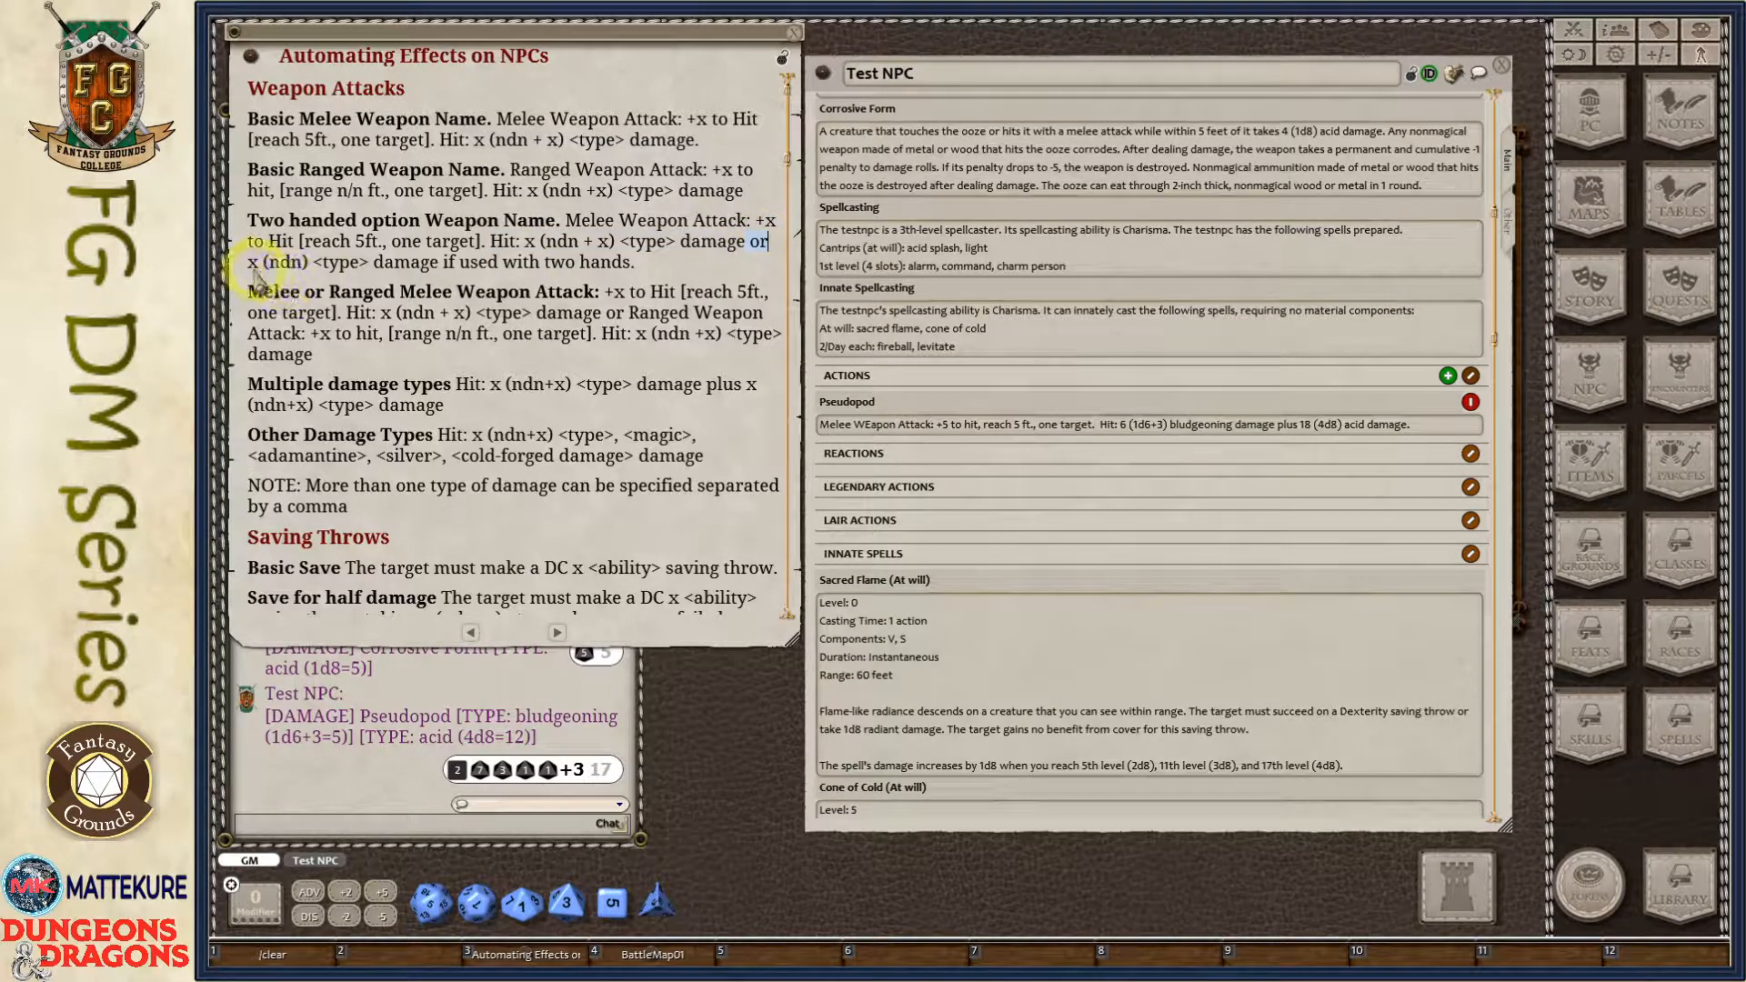
left_click_drag(250, 263, 648, 271)
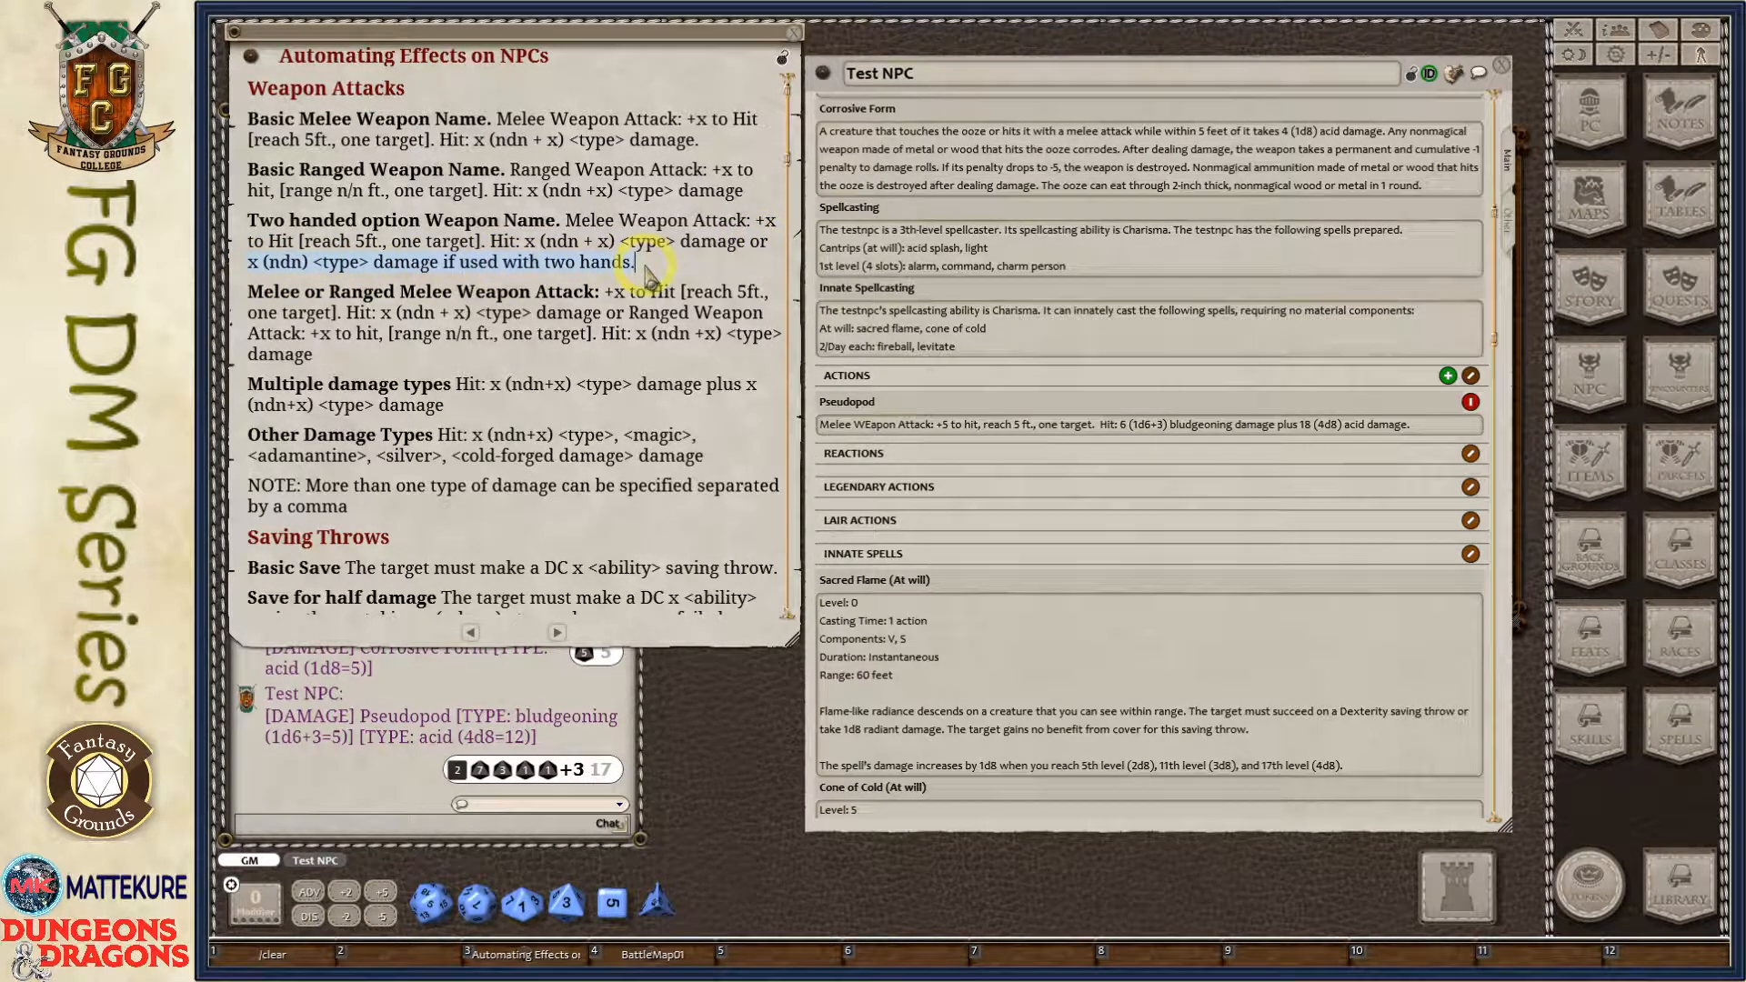
left_click_drag(401, 293, 559, 295)
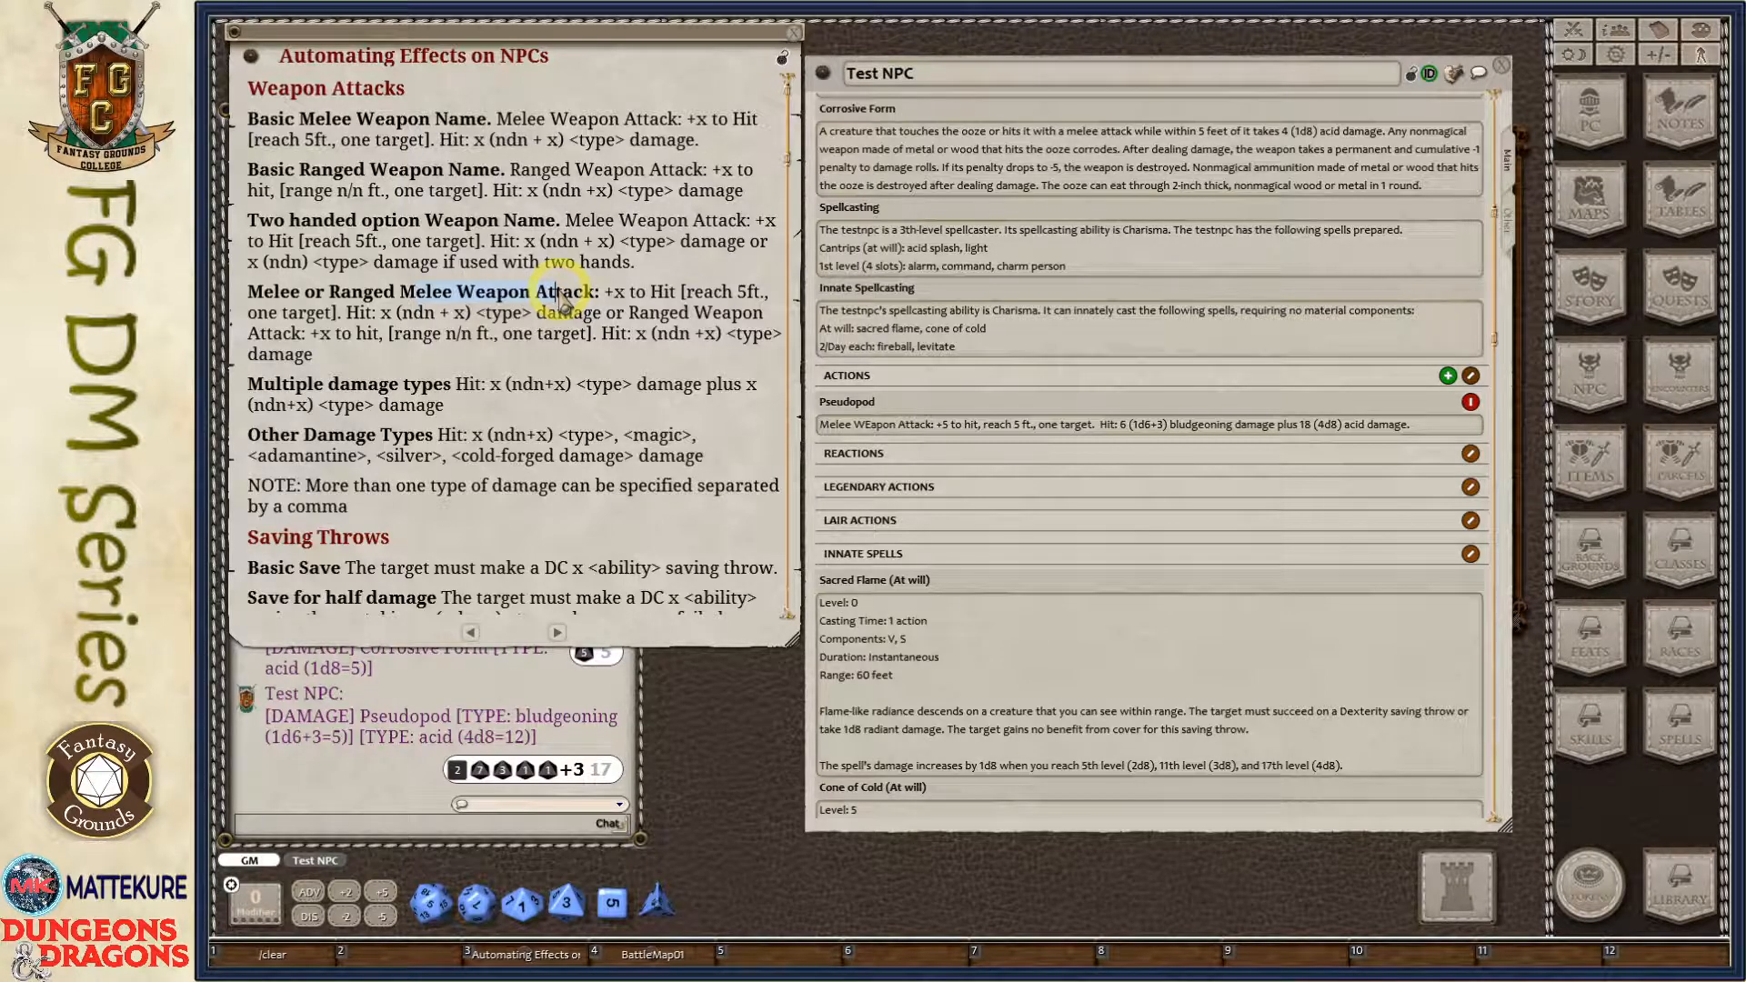
left_click(696, 354)
scroll(696, 354, "down", 1)
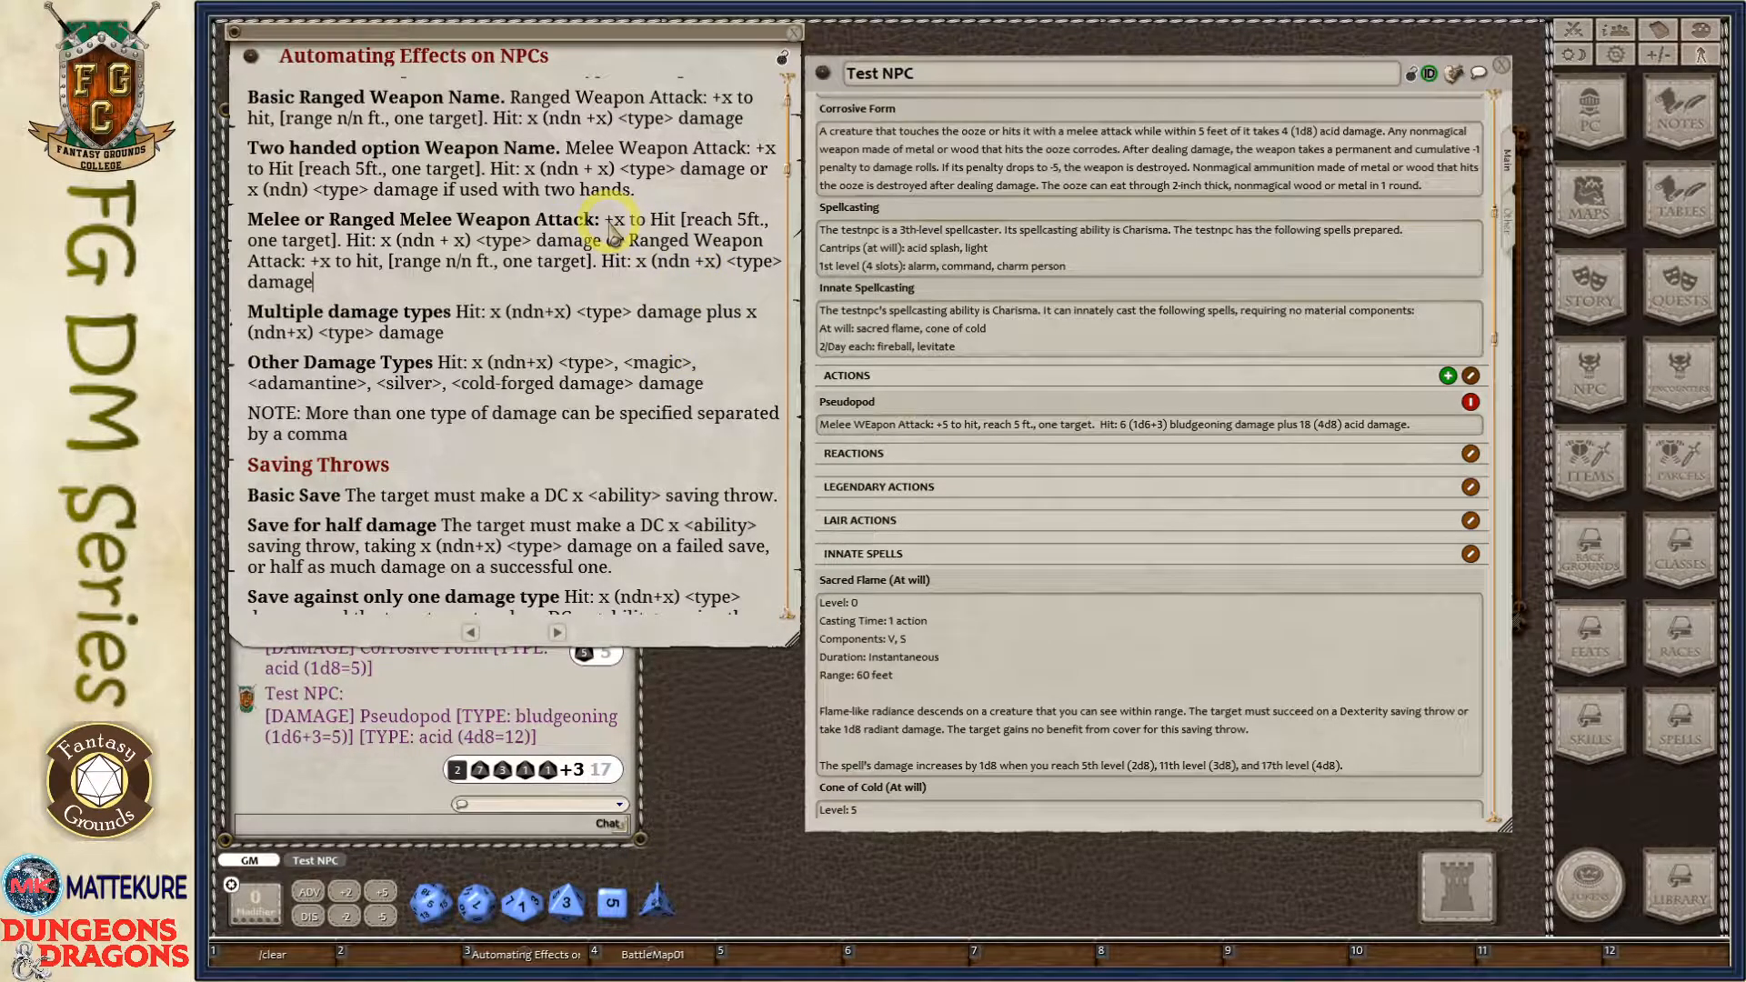
mouse_move(607, 220)
left_mouse_down()
mouse_move(782, 226)
mouse_move(353, 247)
mouse_move(607, 247)
left_mouse_up()
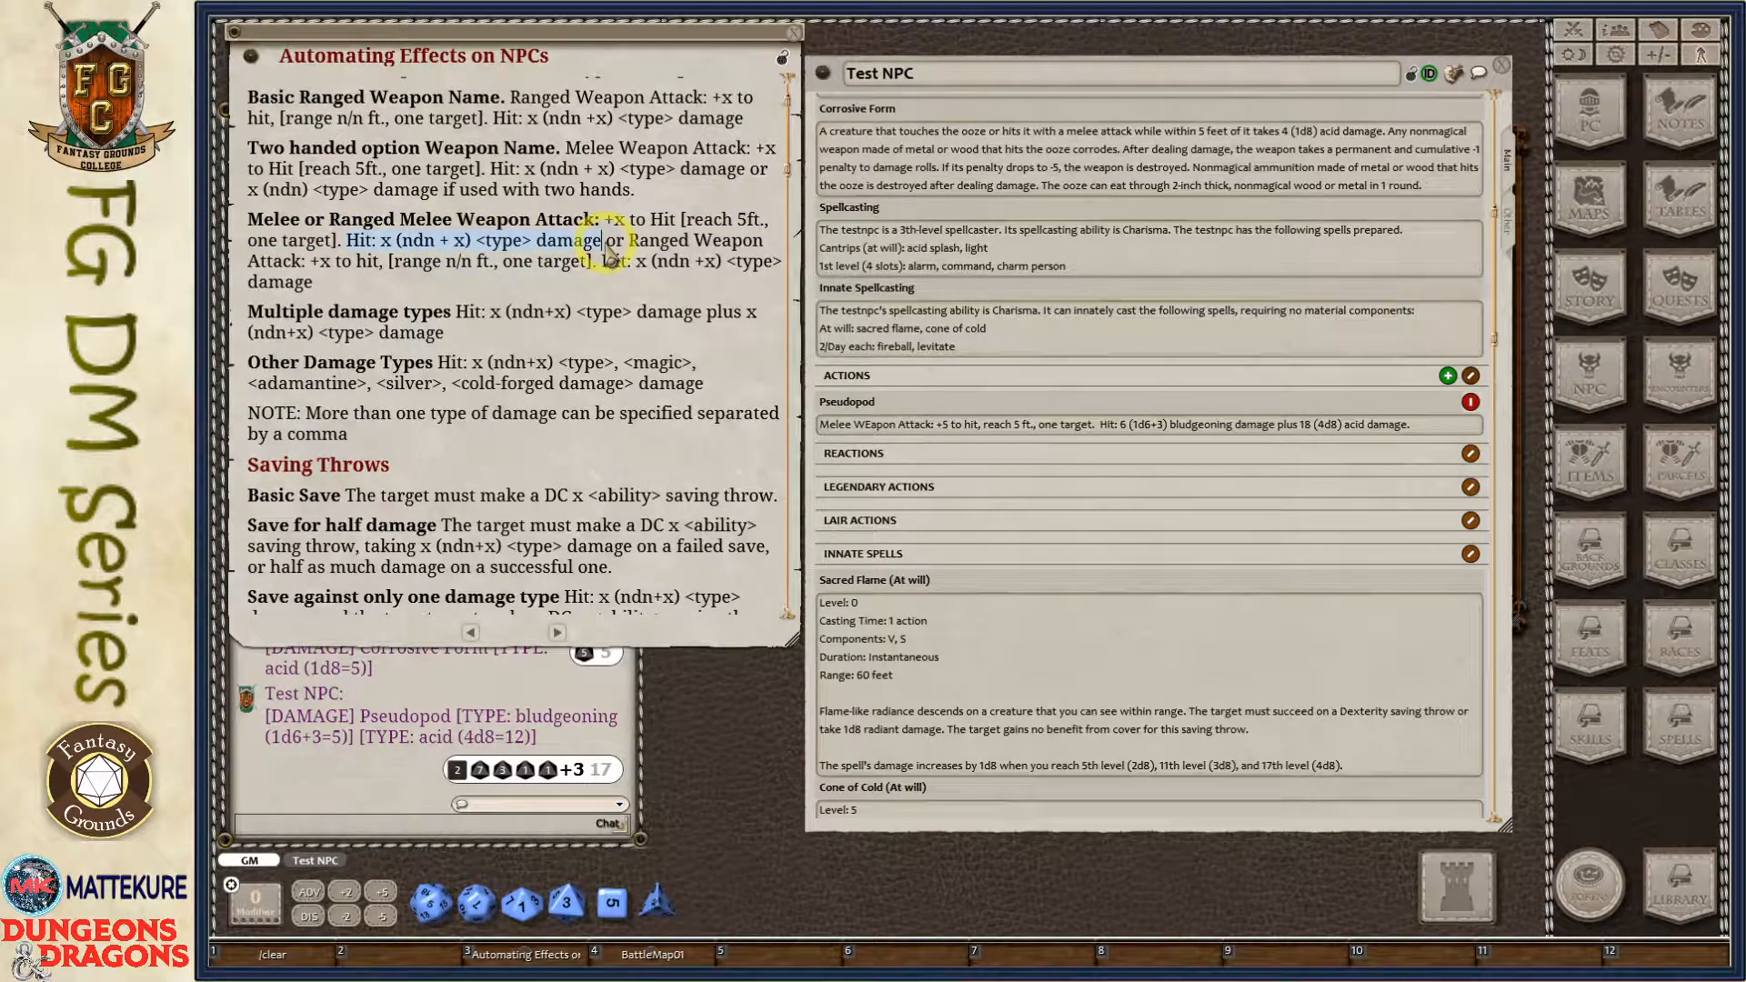
left_click(607, 244)
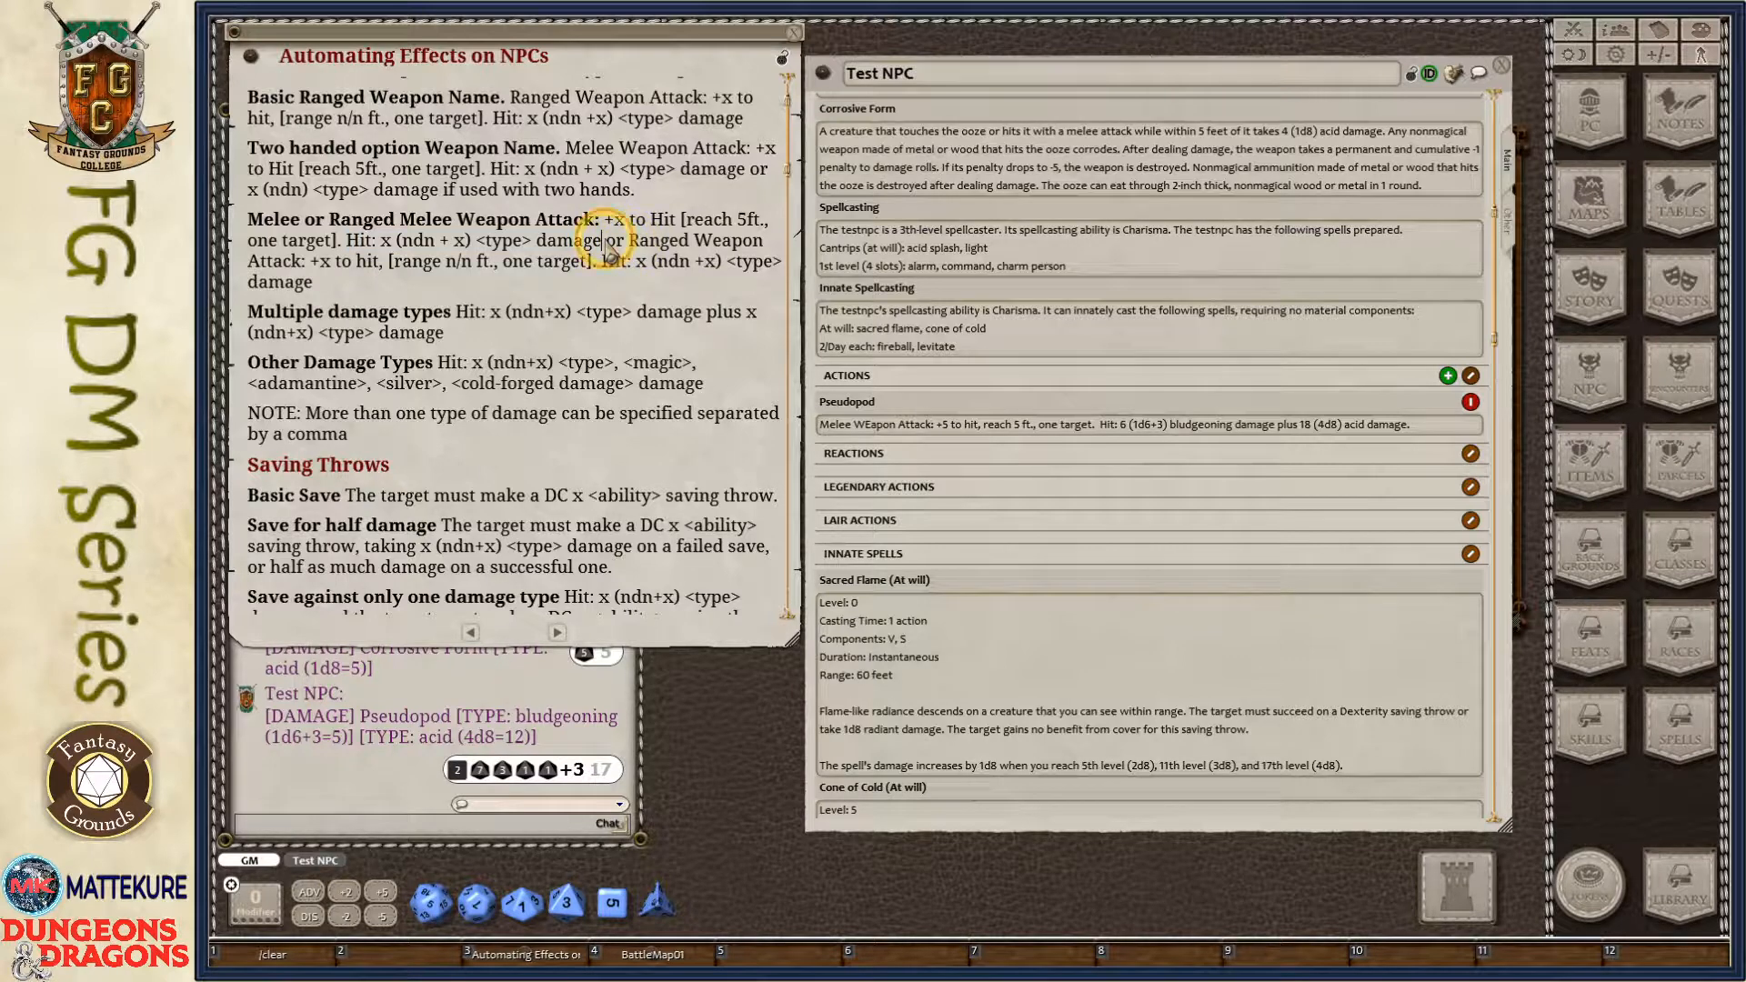
left_click_drag(630, 242, 690, 263)
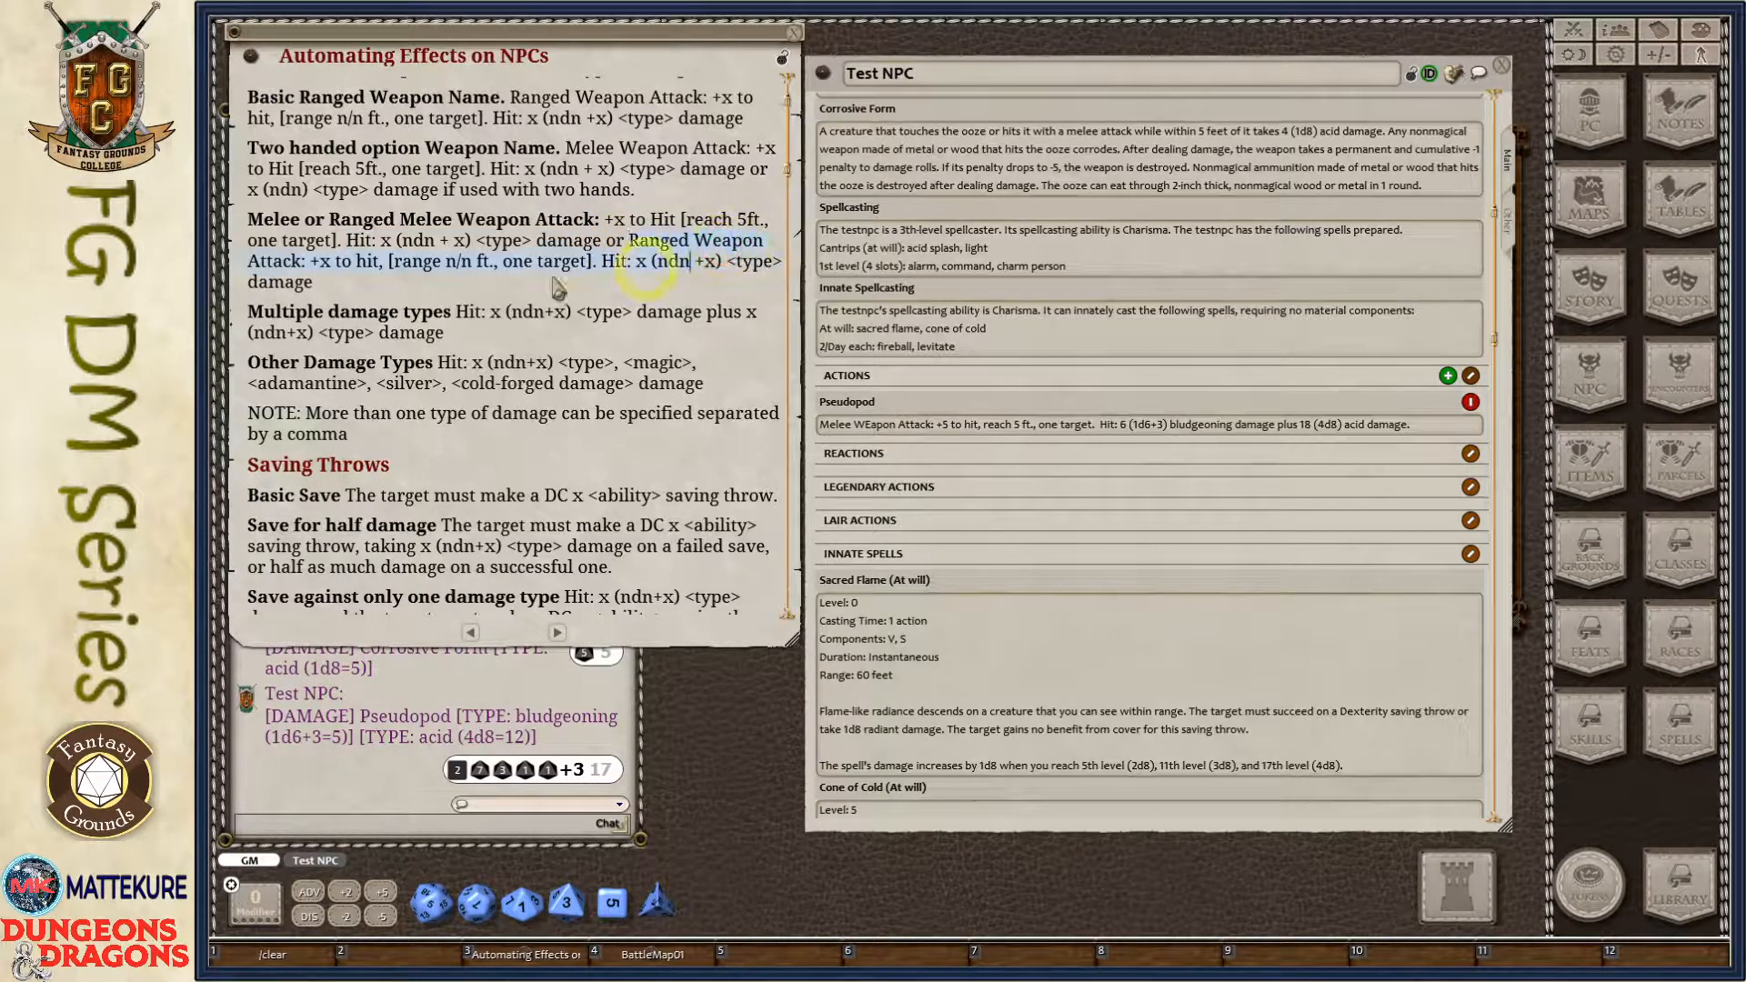
left_click(307, 262, "shift")
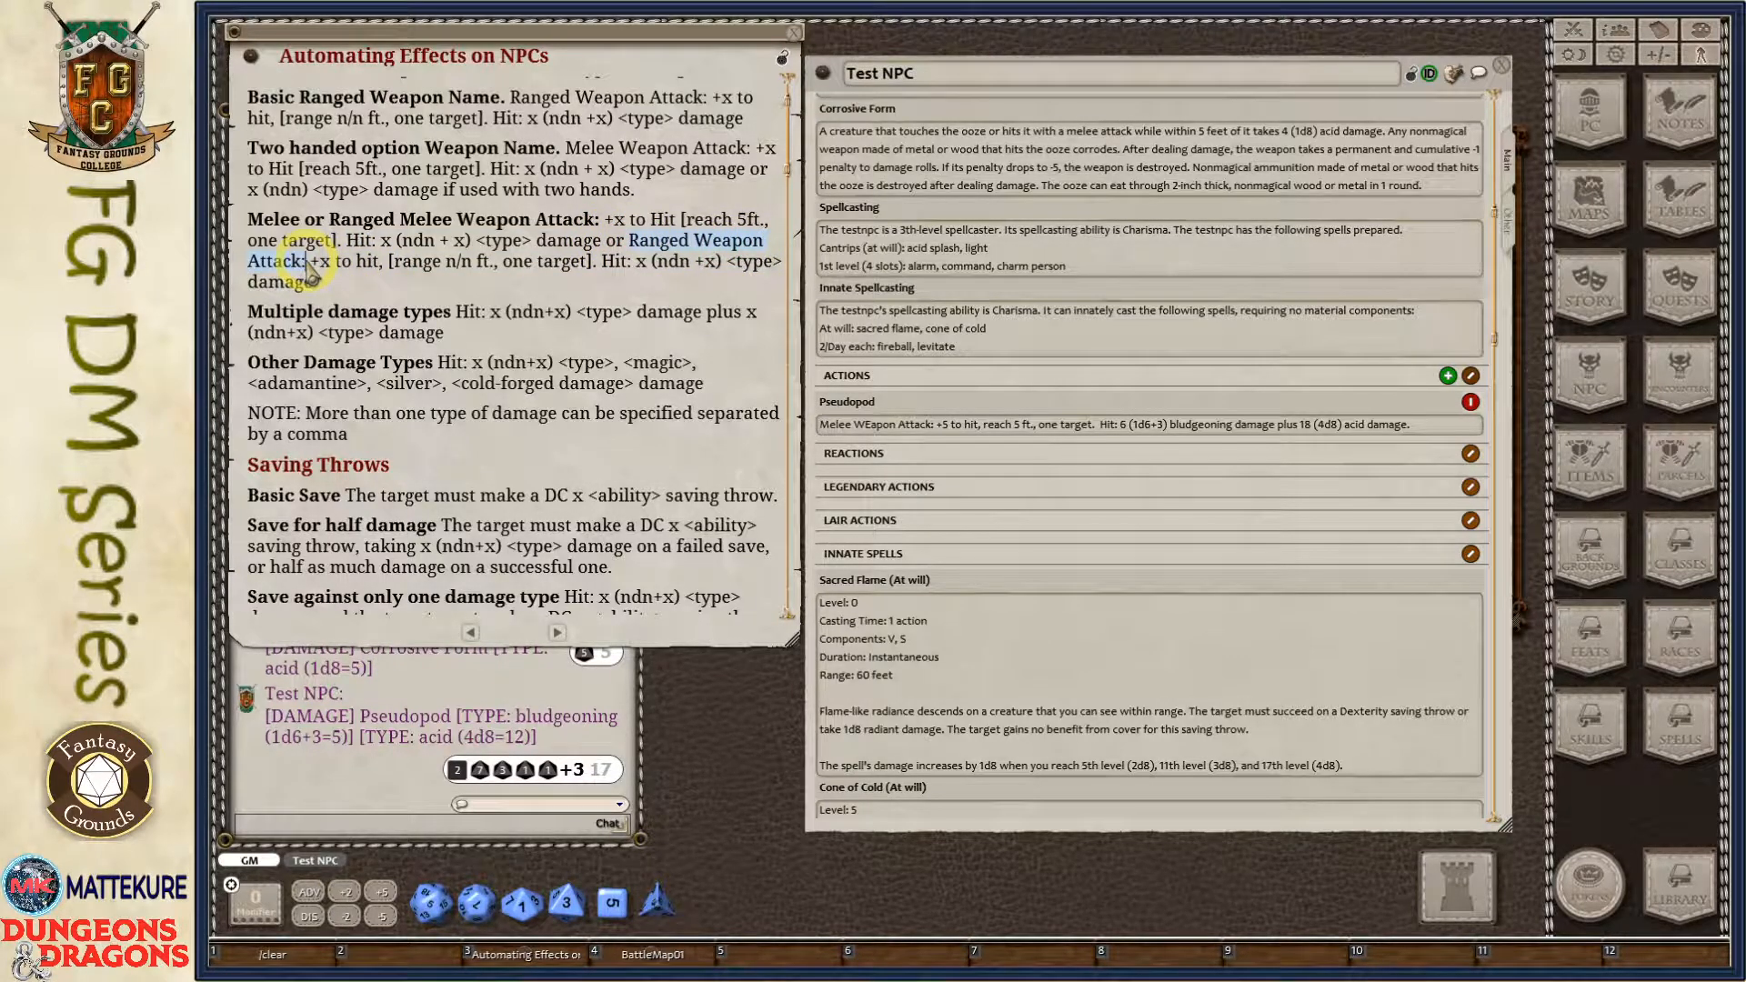
left_click_drag(309, 263, 382, 263)
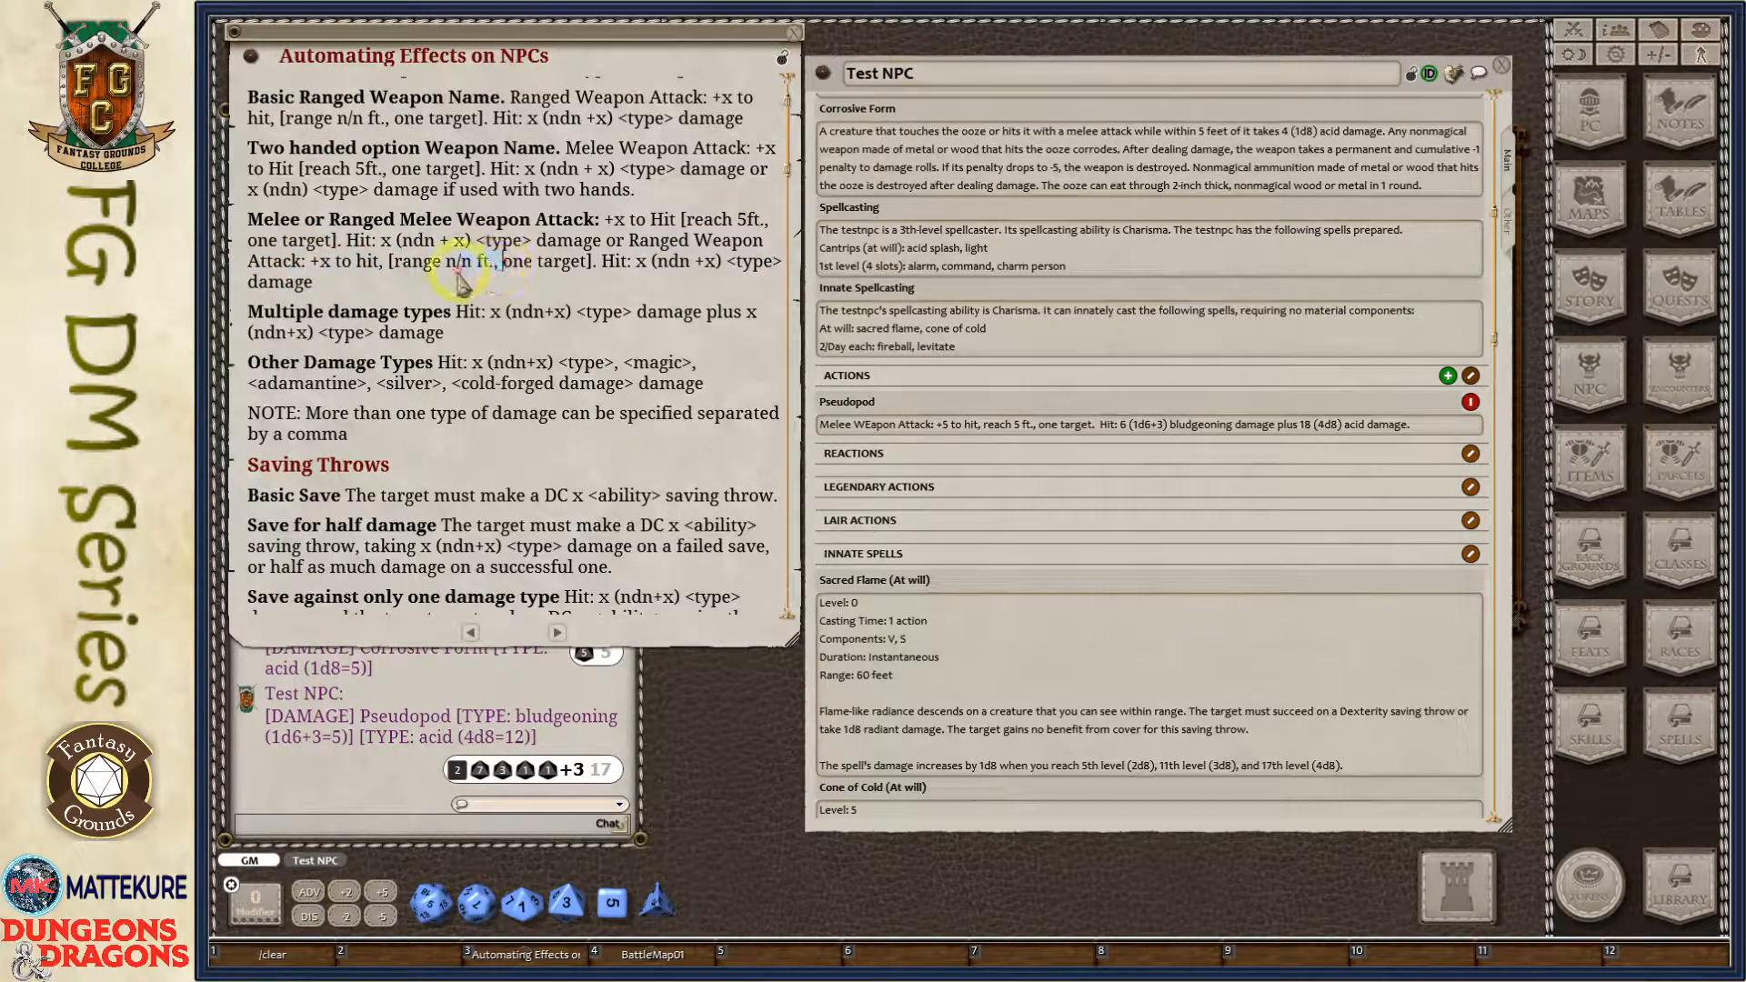
left_click_drag(603, 263, 718, 287)
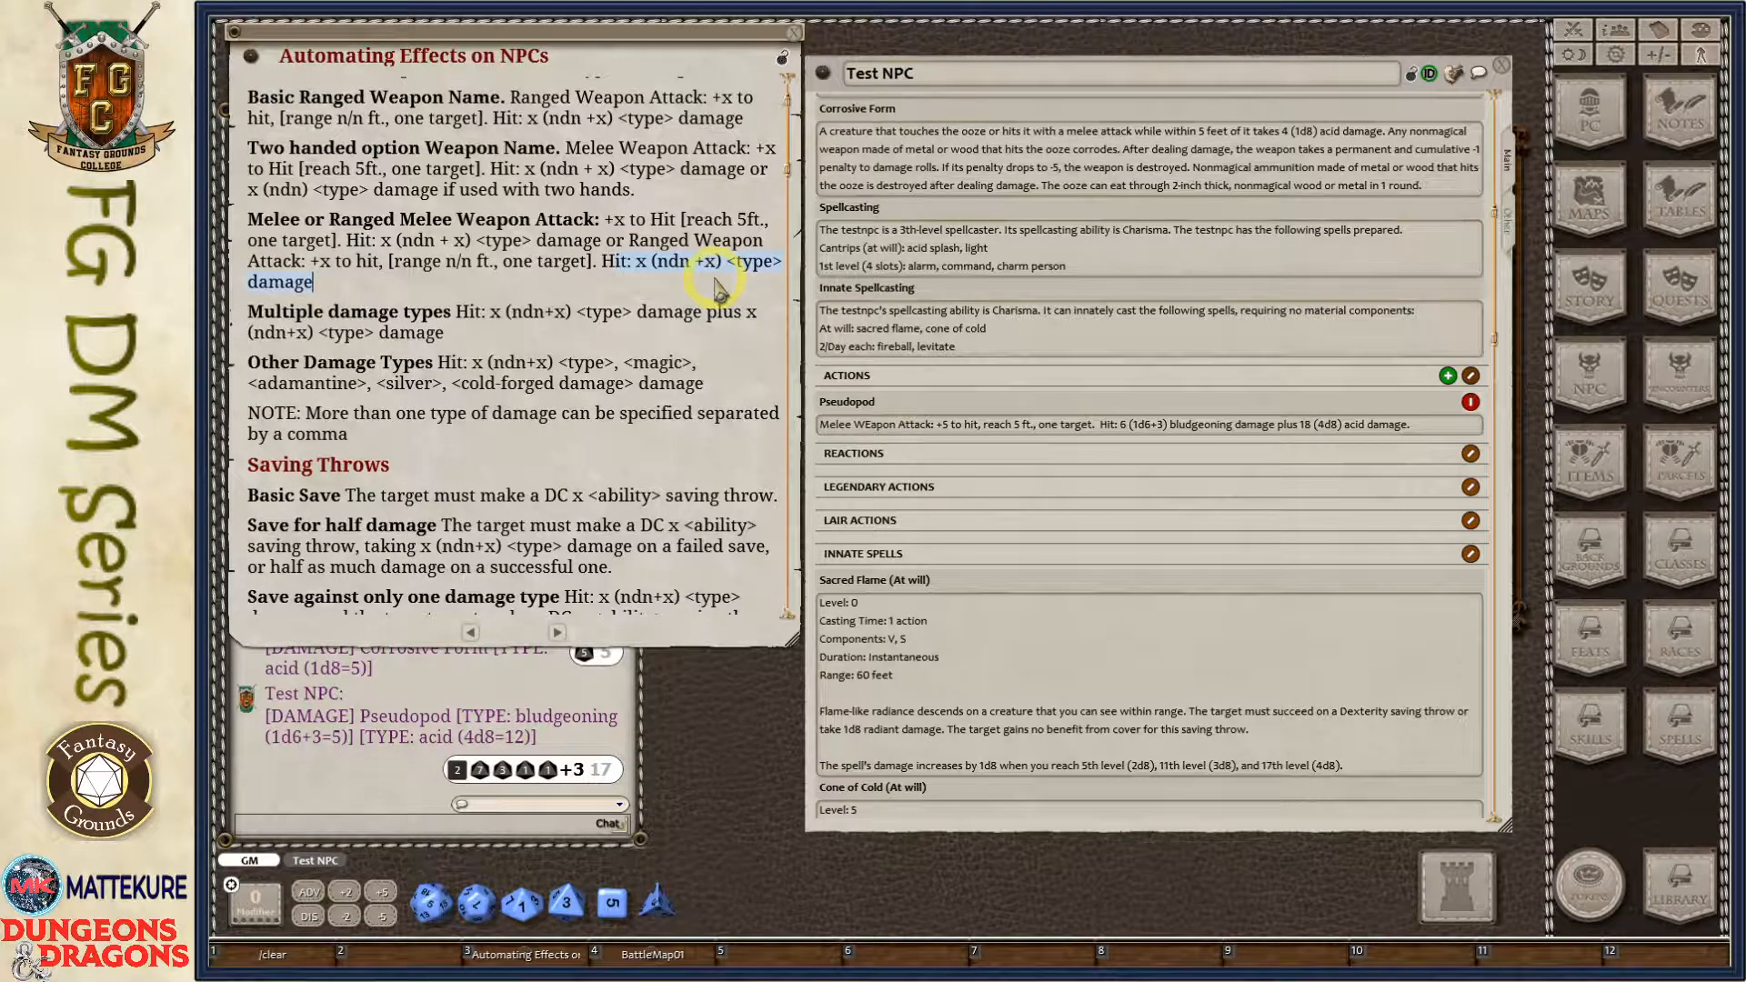
left_click(352, 219)
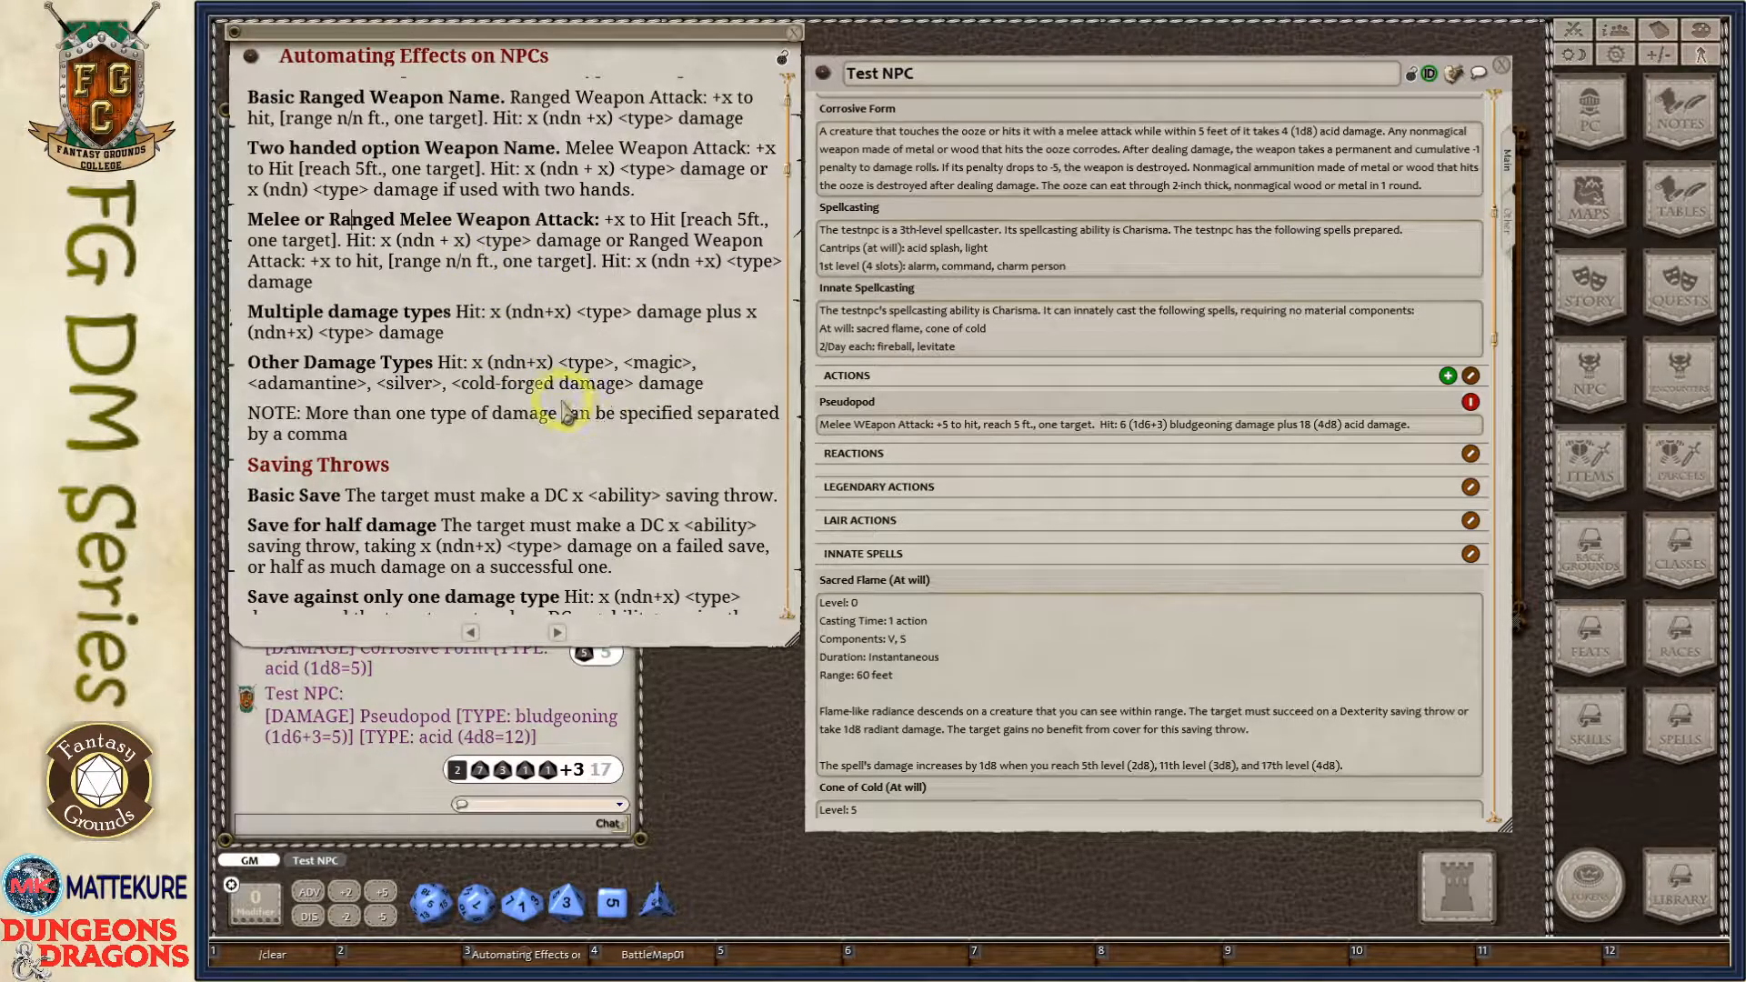
Add a second, unnamed action described as "DC 10 Dexterity saving throw" and trigger its save in the chat.
scroll(564, 413, "down", 3)
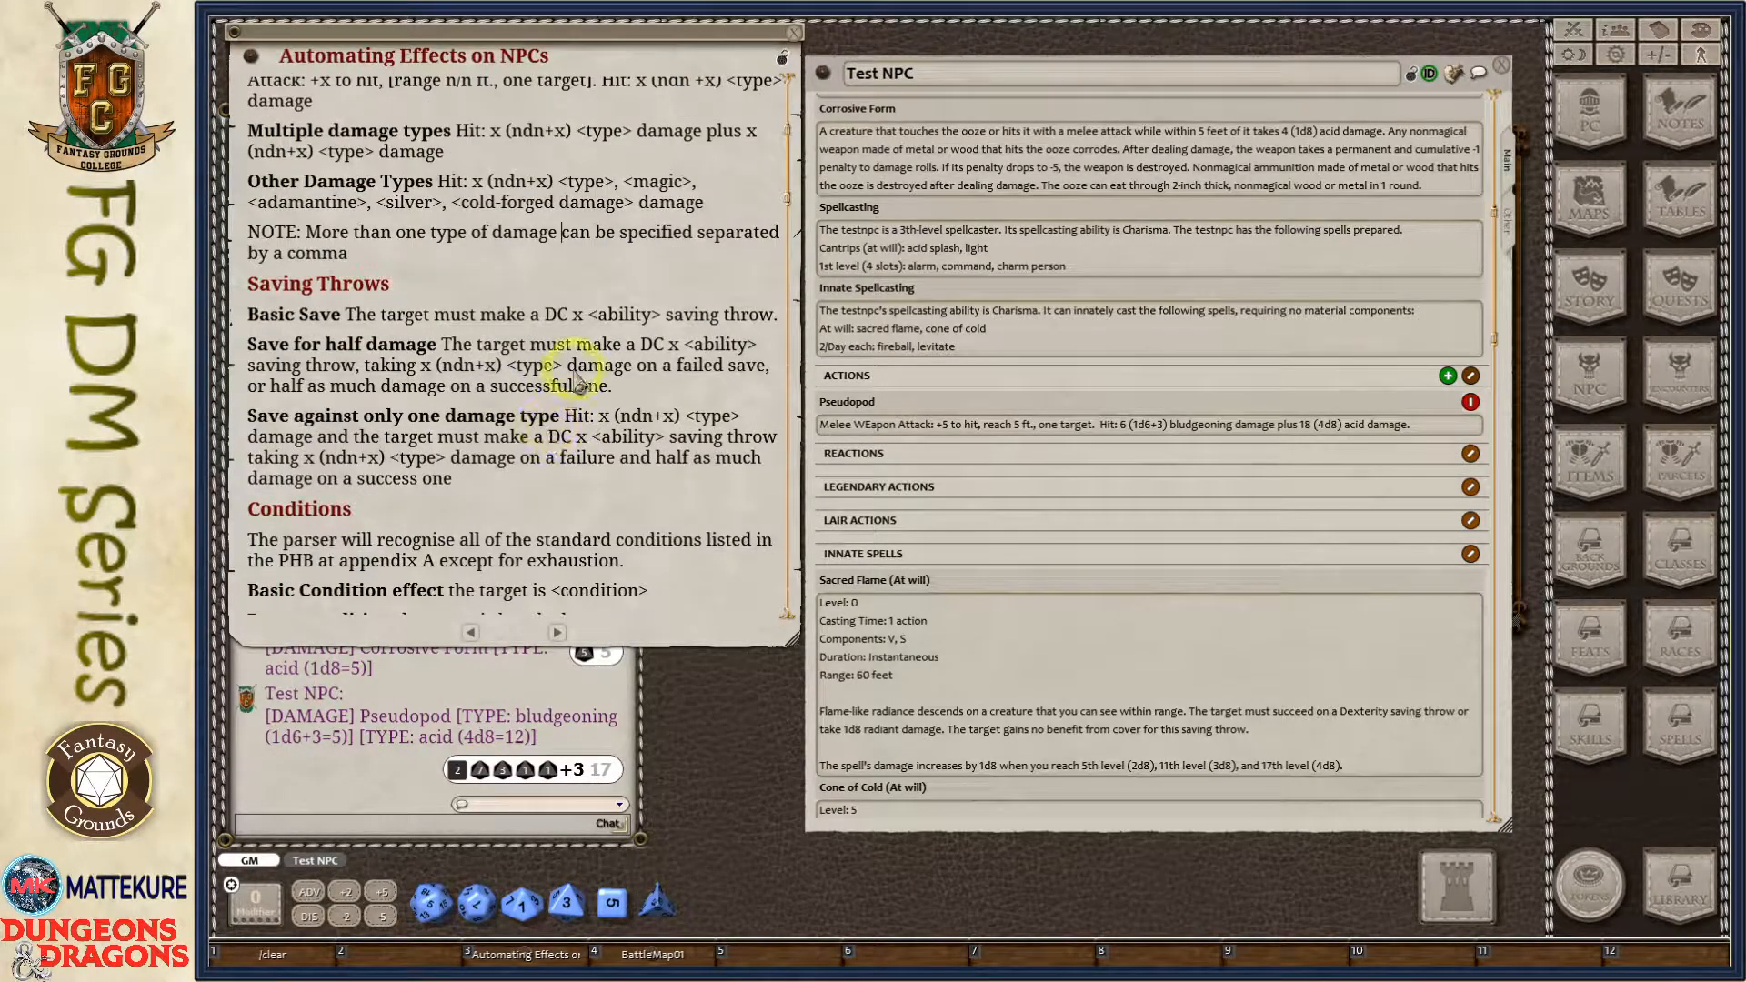
scroll(573, 375, "down", 2)
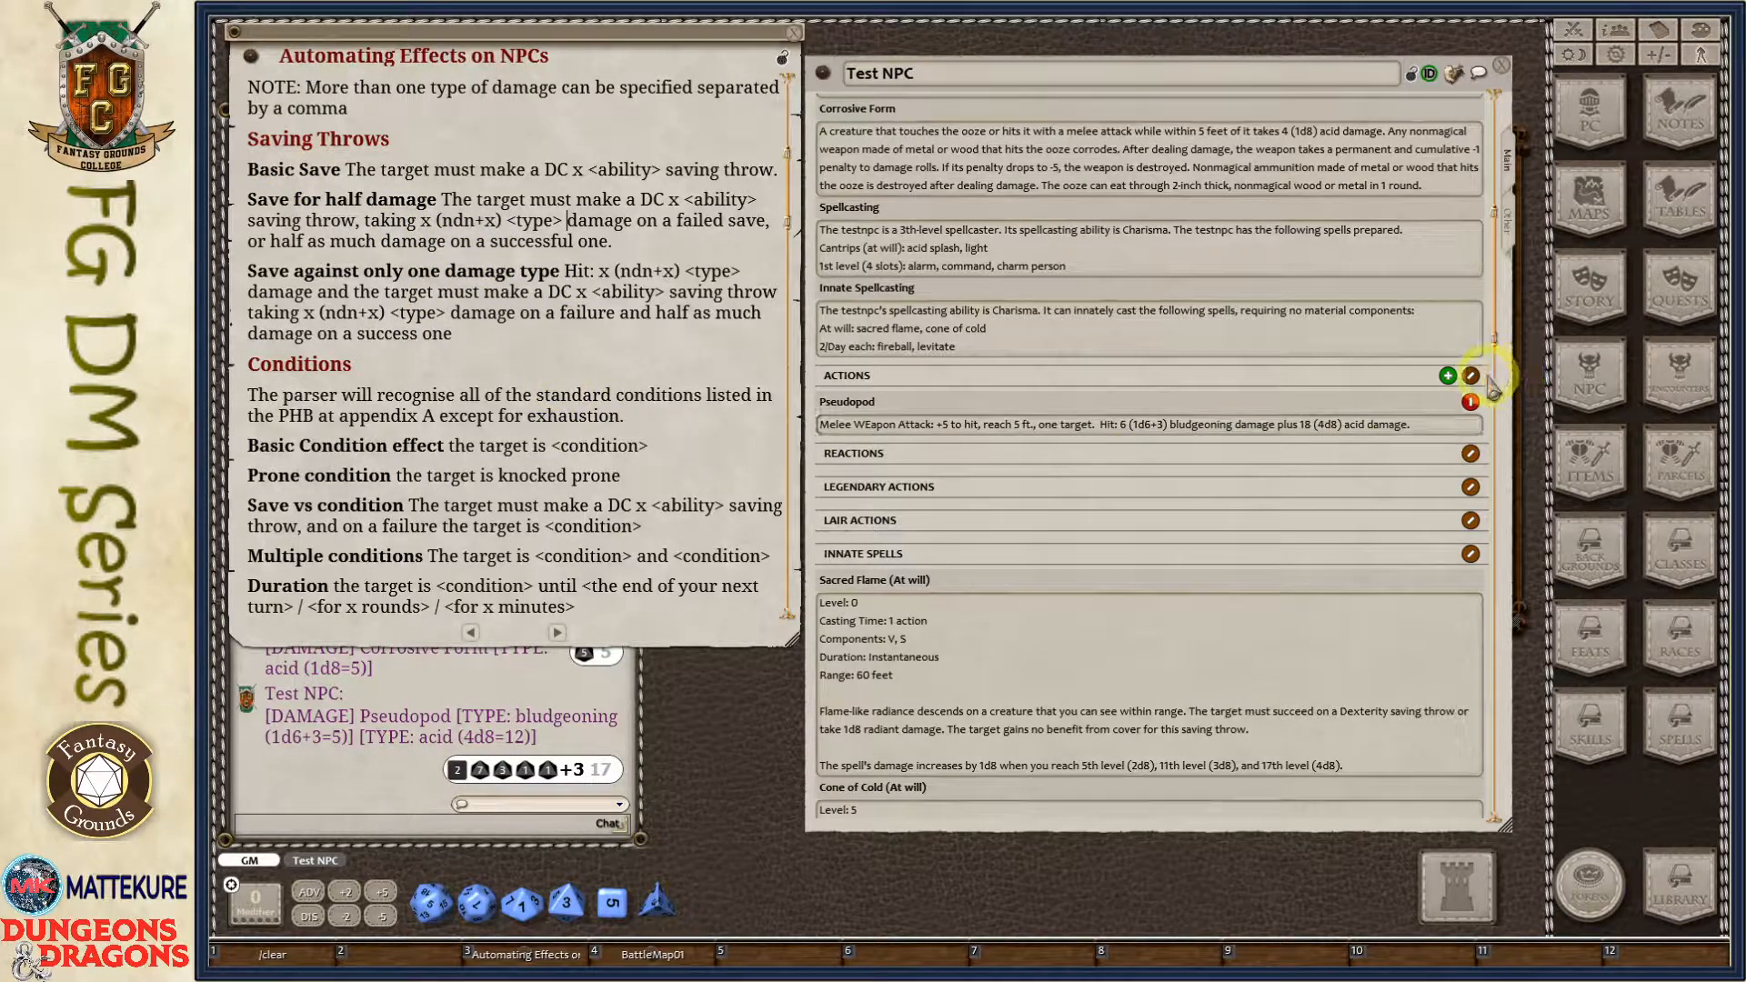
left_click(1448, 375)
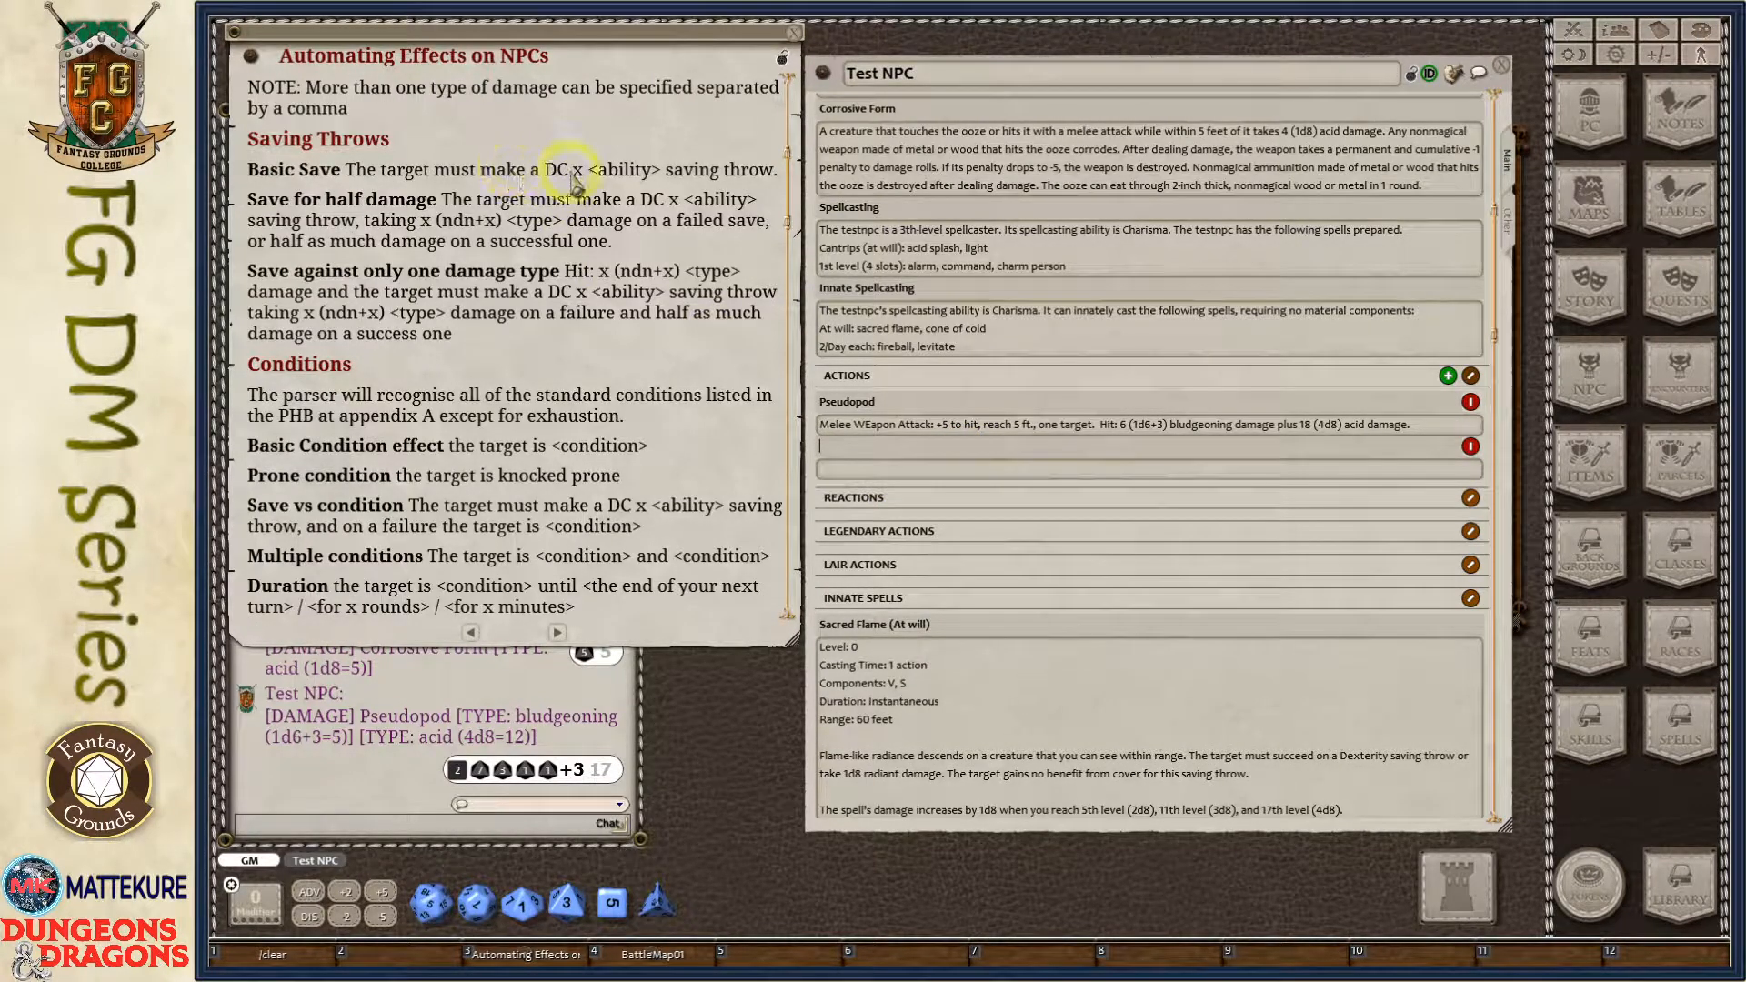
left_click(919, 469)
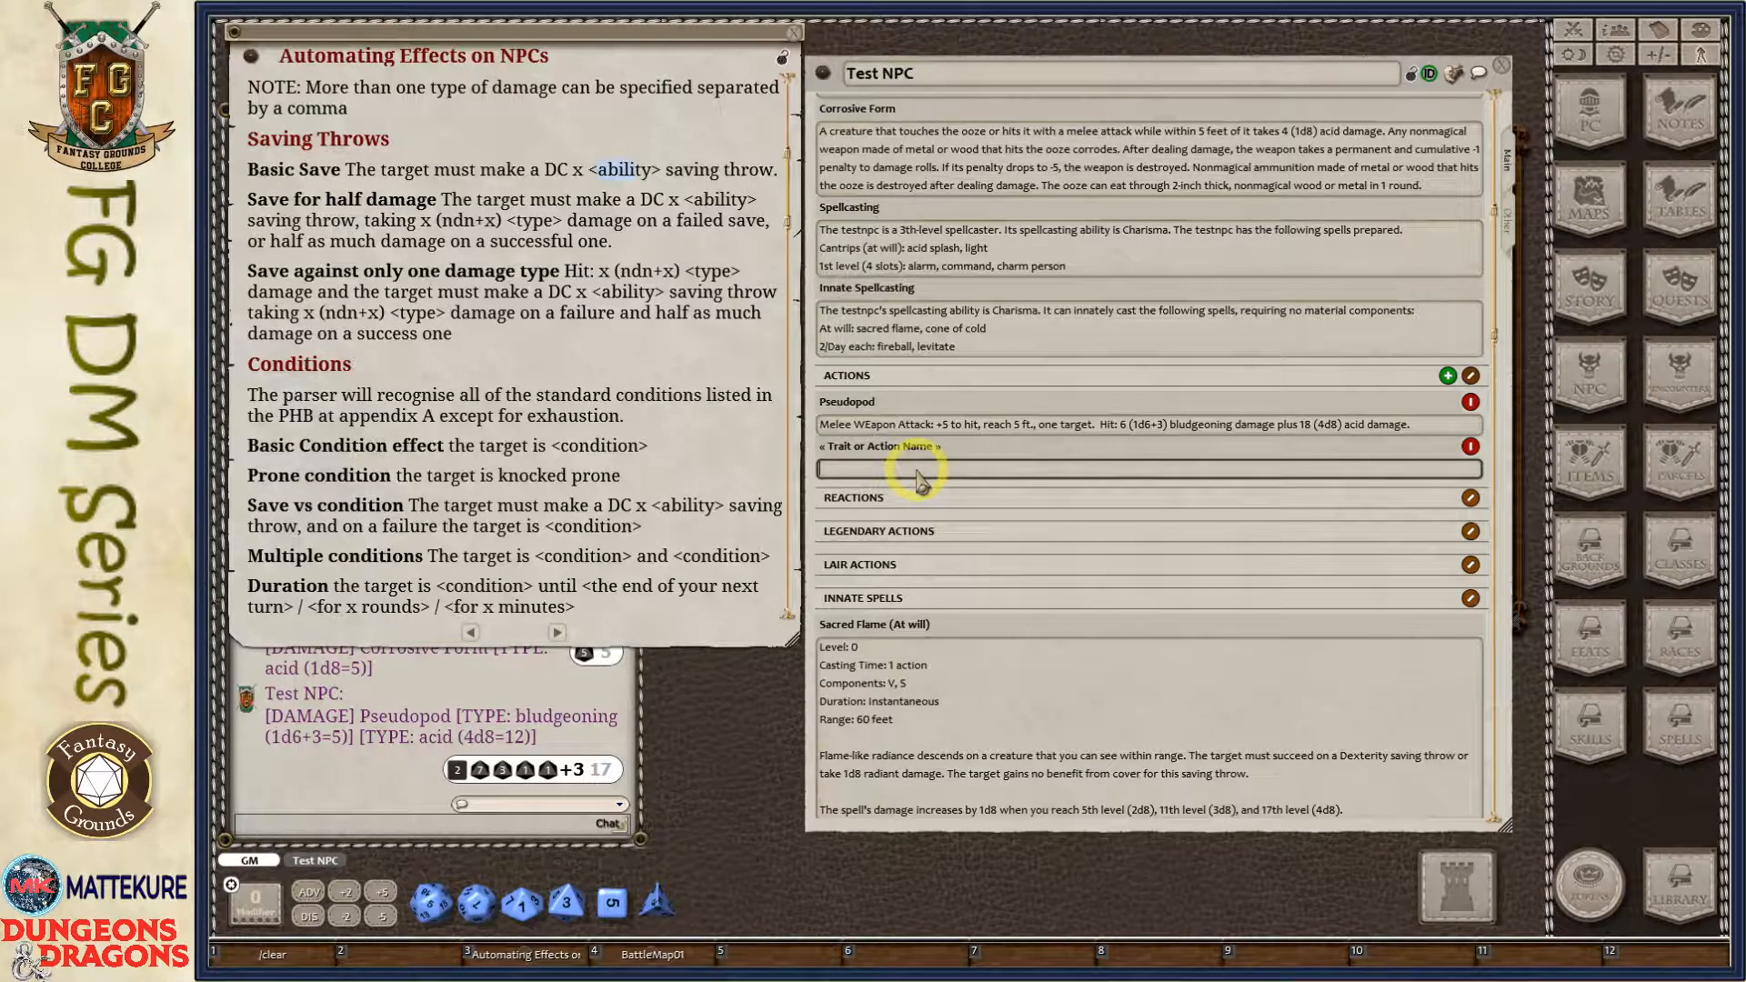
type("DC 10 Dexterity saving throw")
left_click(919, 509)
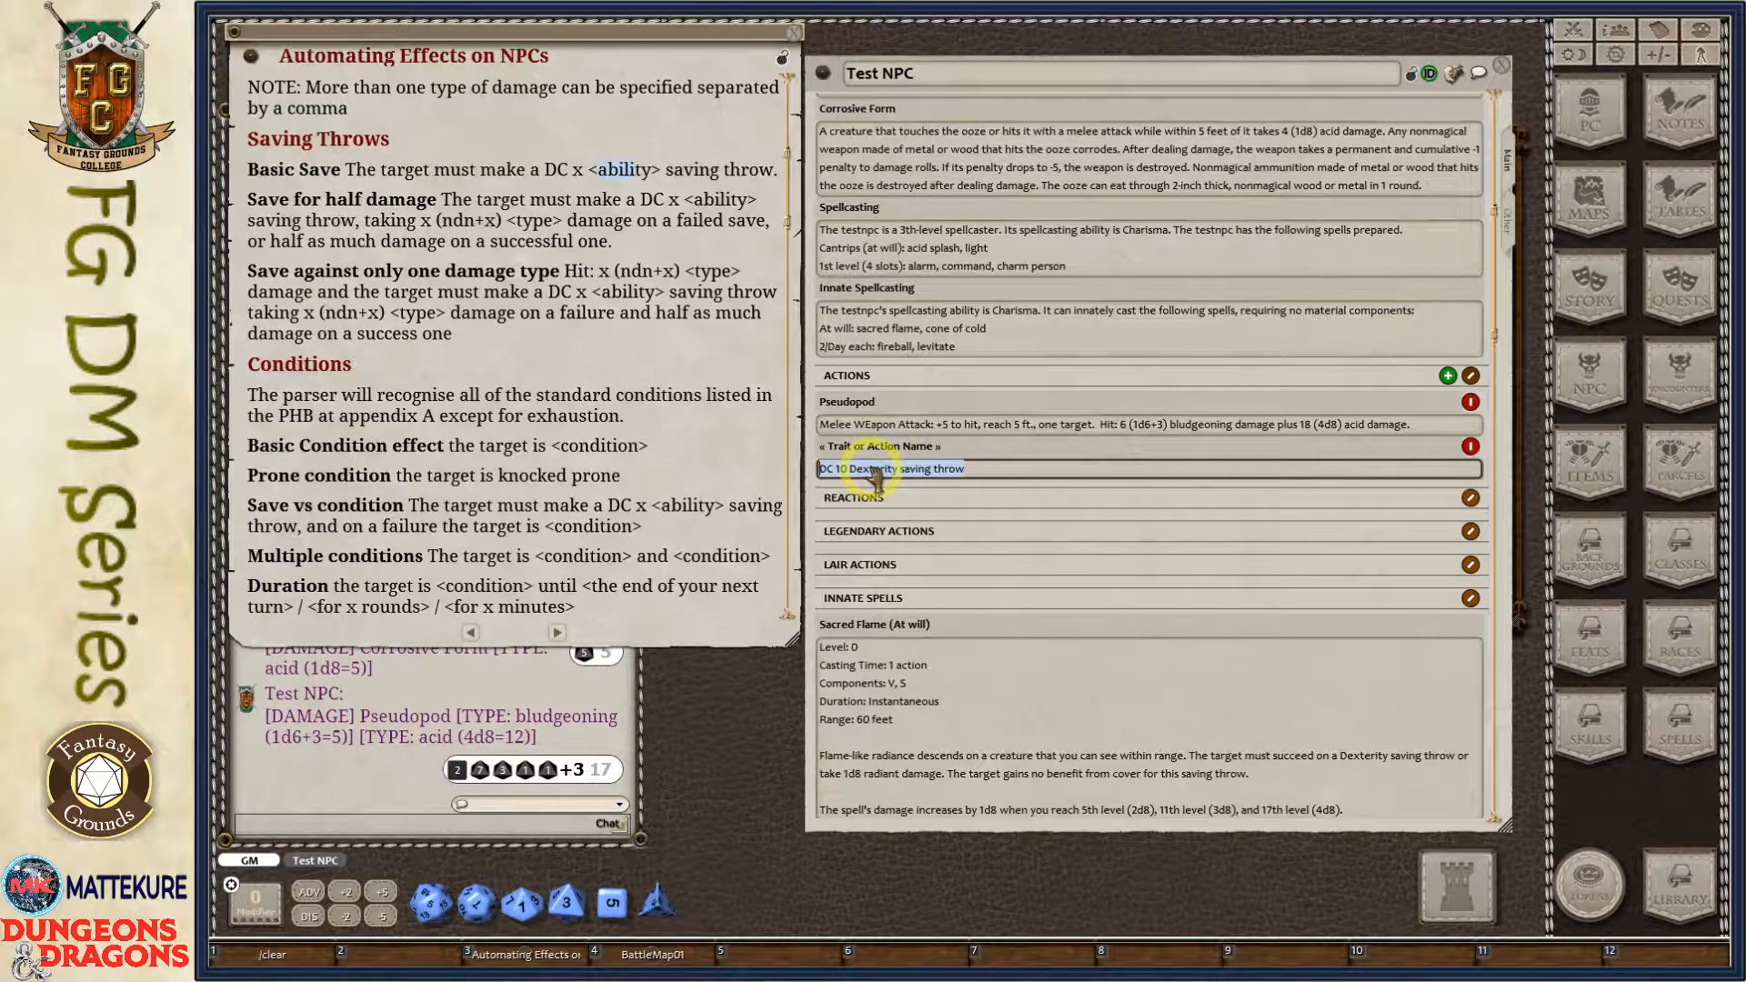
double_click(876, 470)
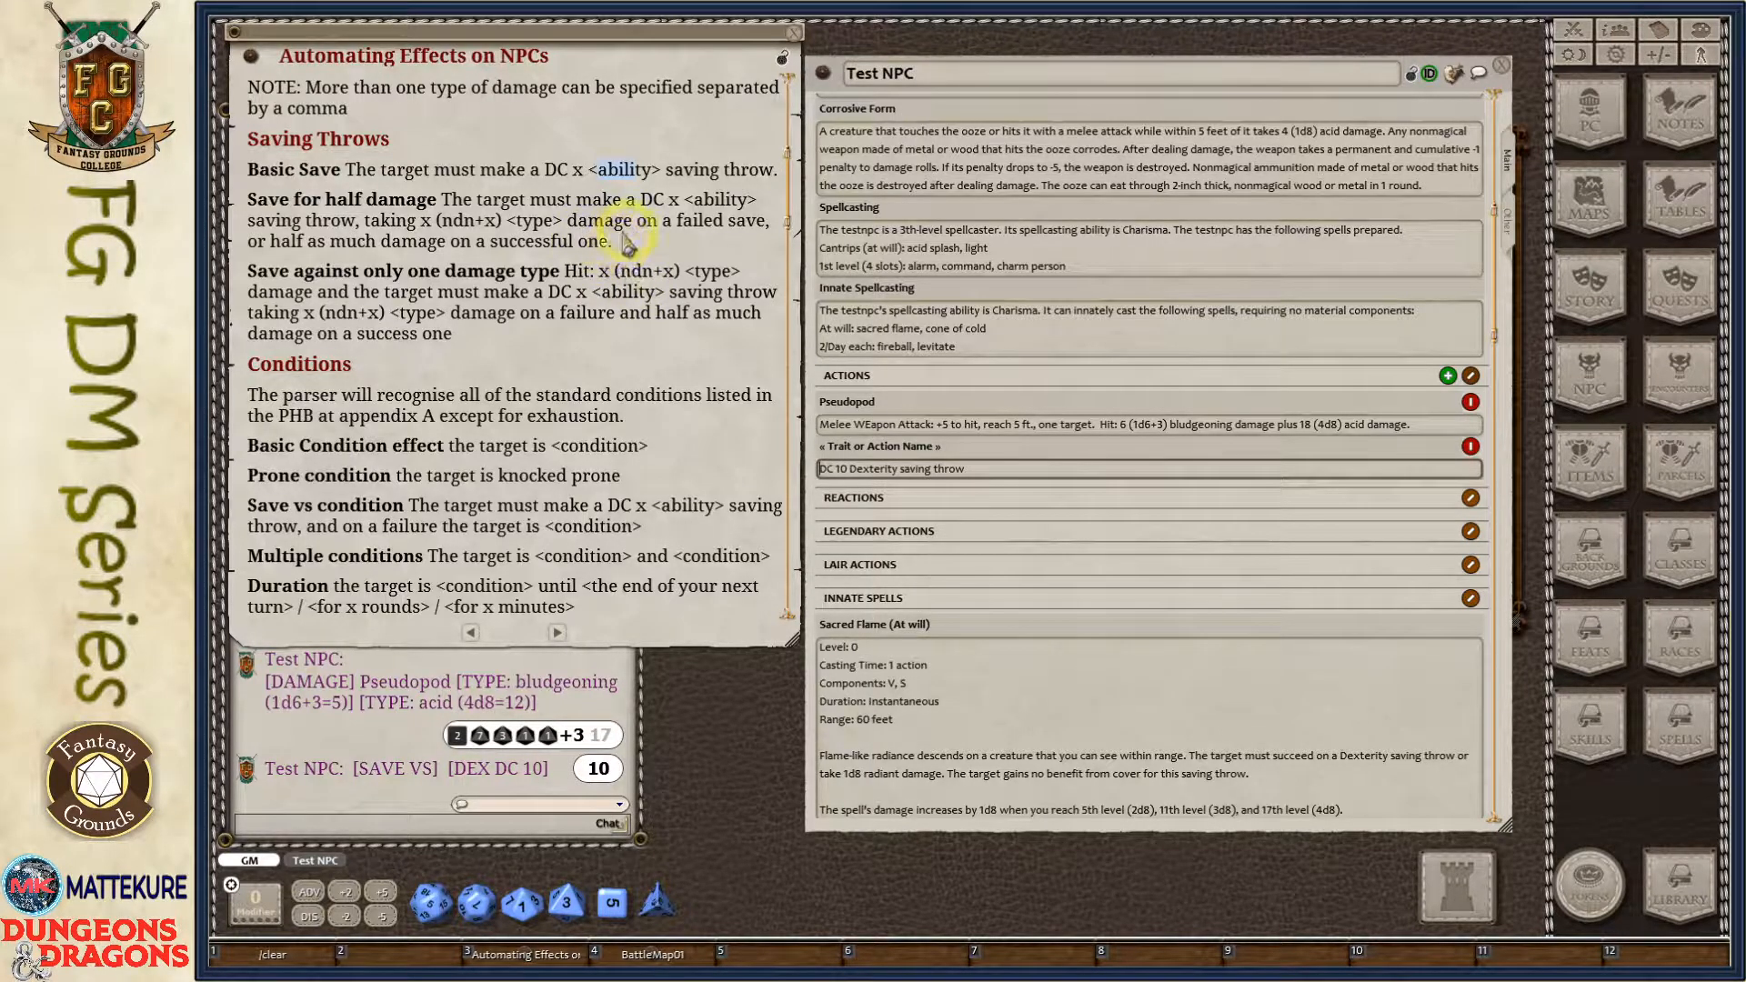
Examine the reference wording for saves that halve damage and for saves against only one damage type.
left_click_drag(570, 217, 479, 222)
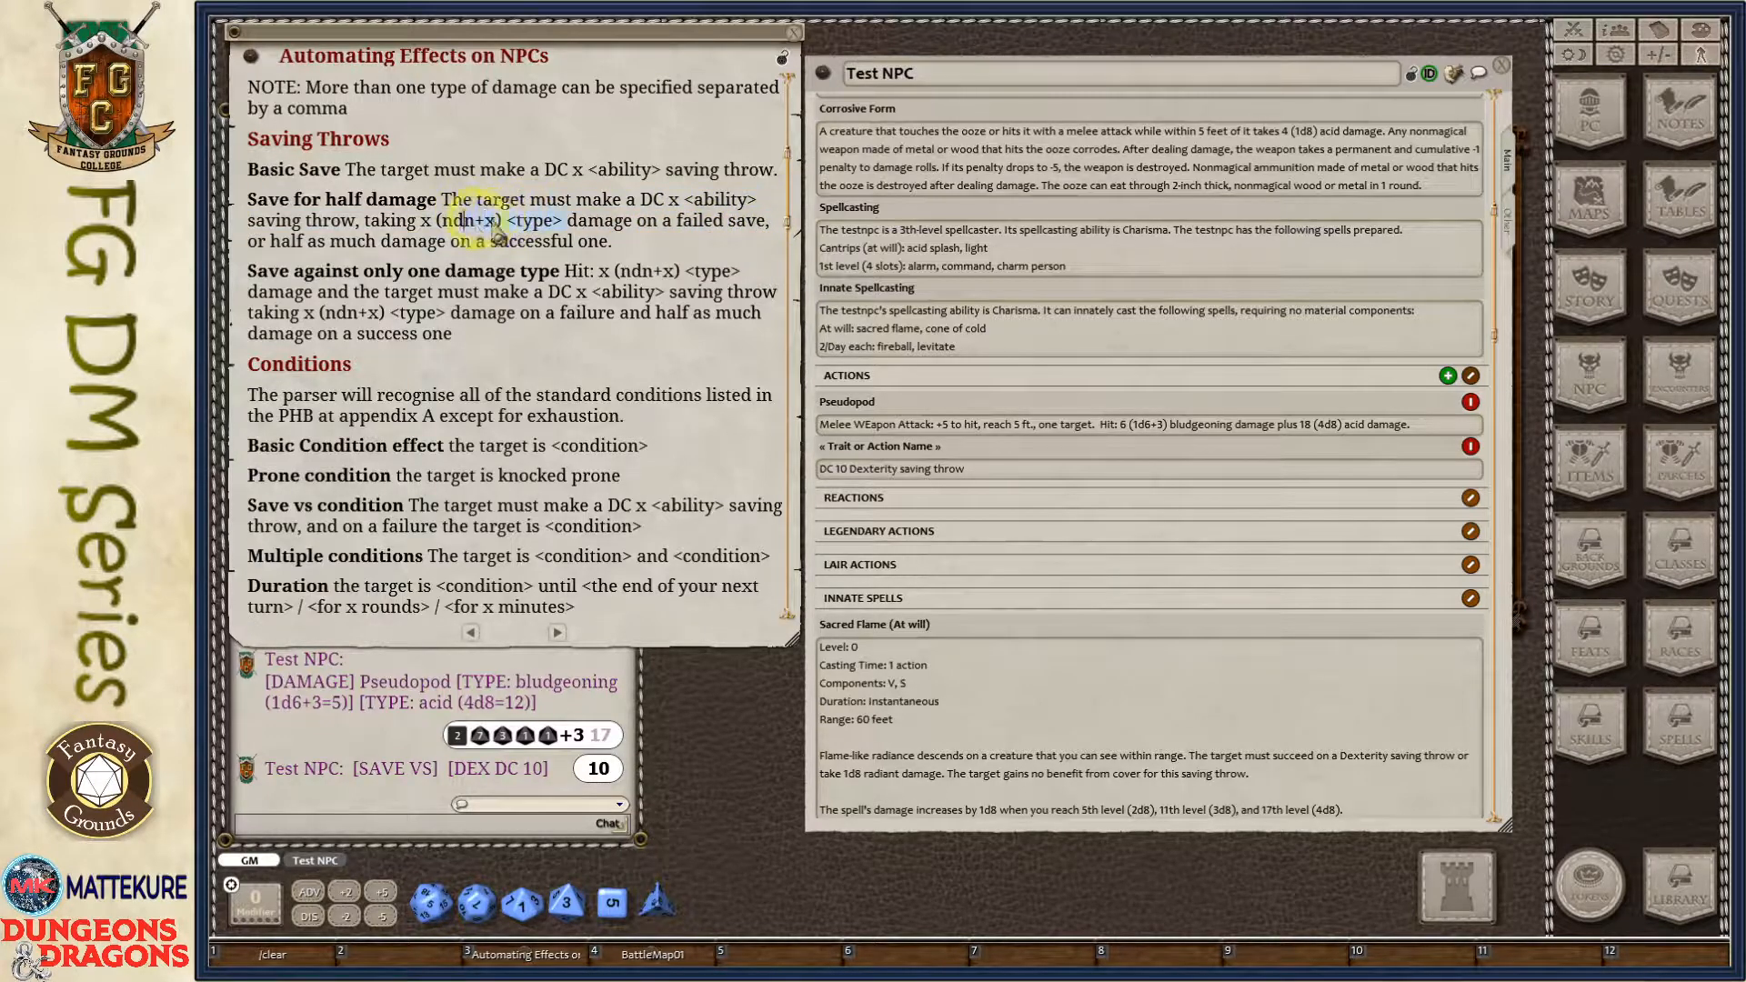
left_click_drag(603, 201, 733, 204)
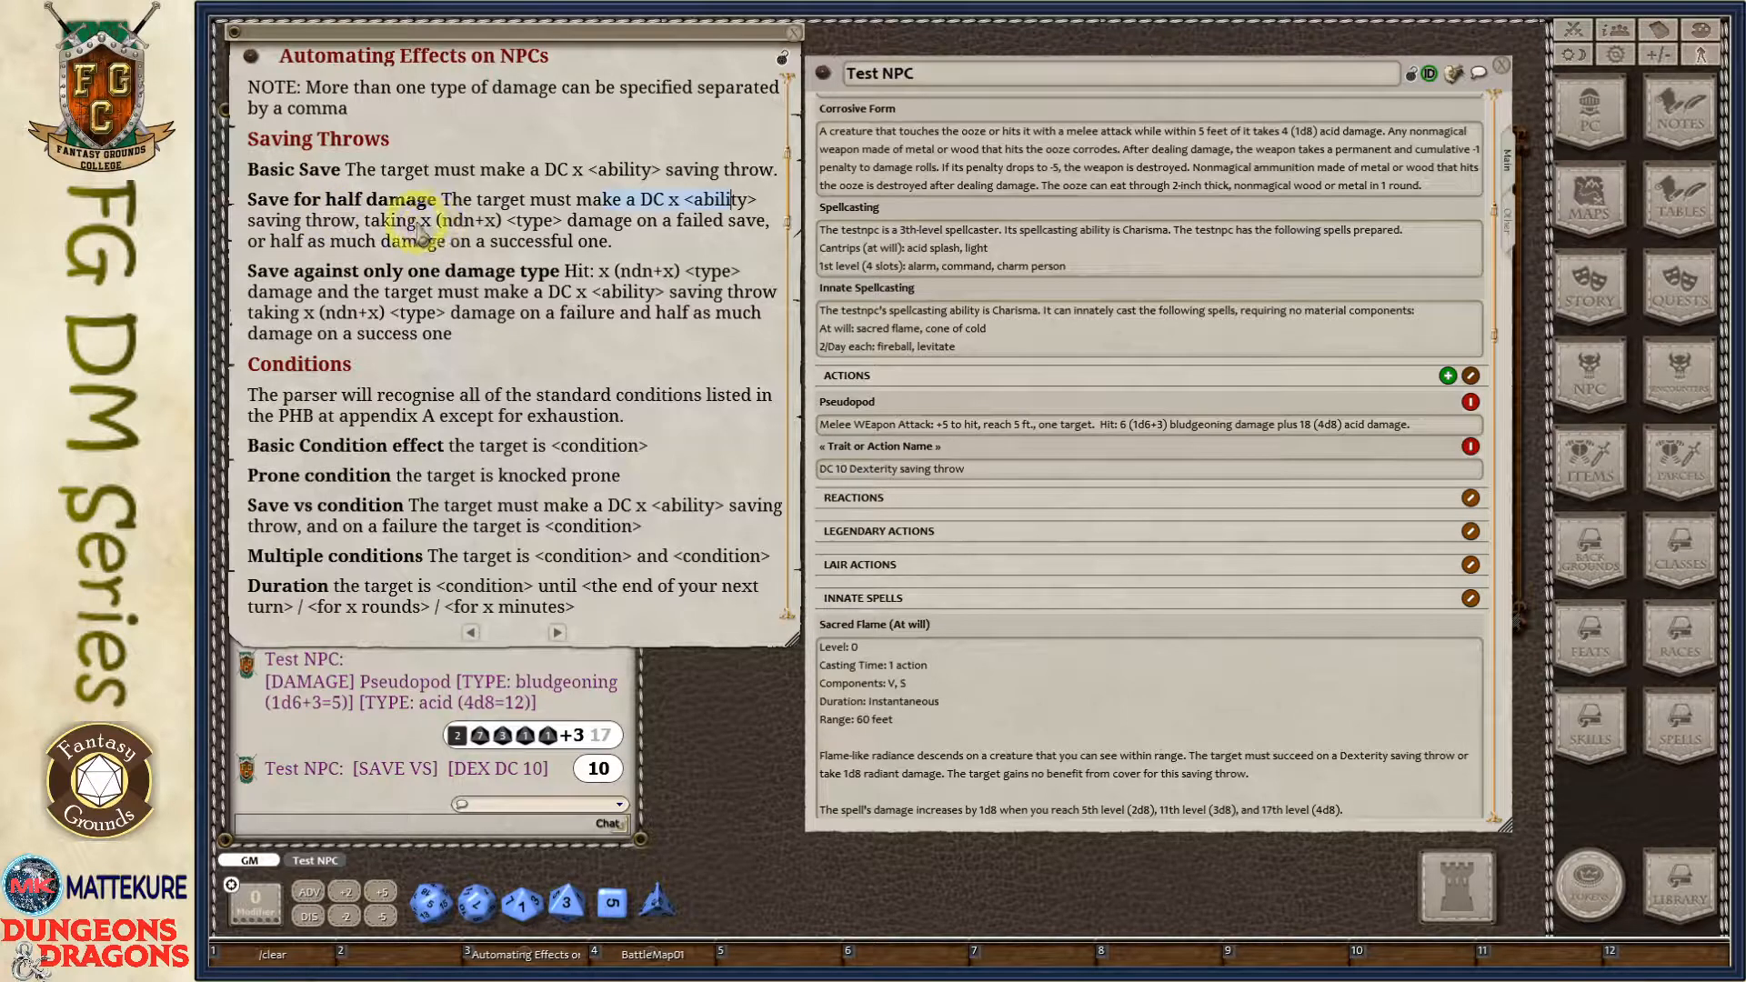
left_click_drag(419, 221, 746, 221)
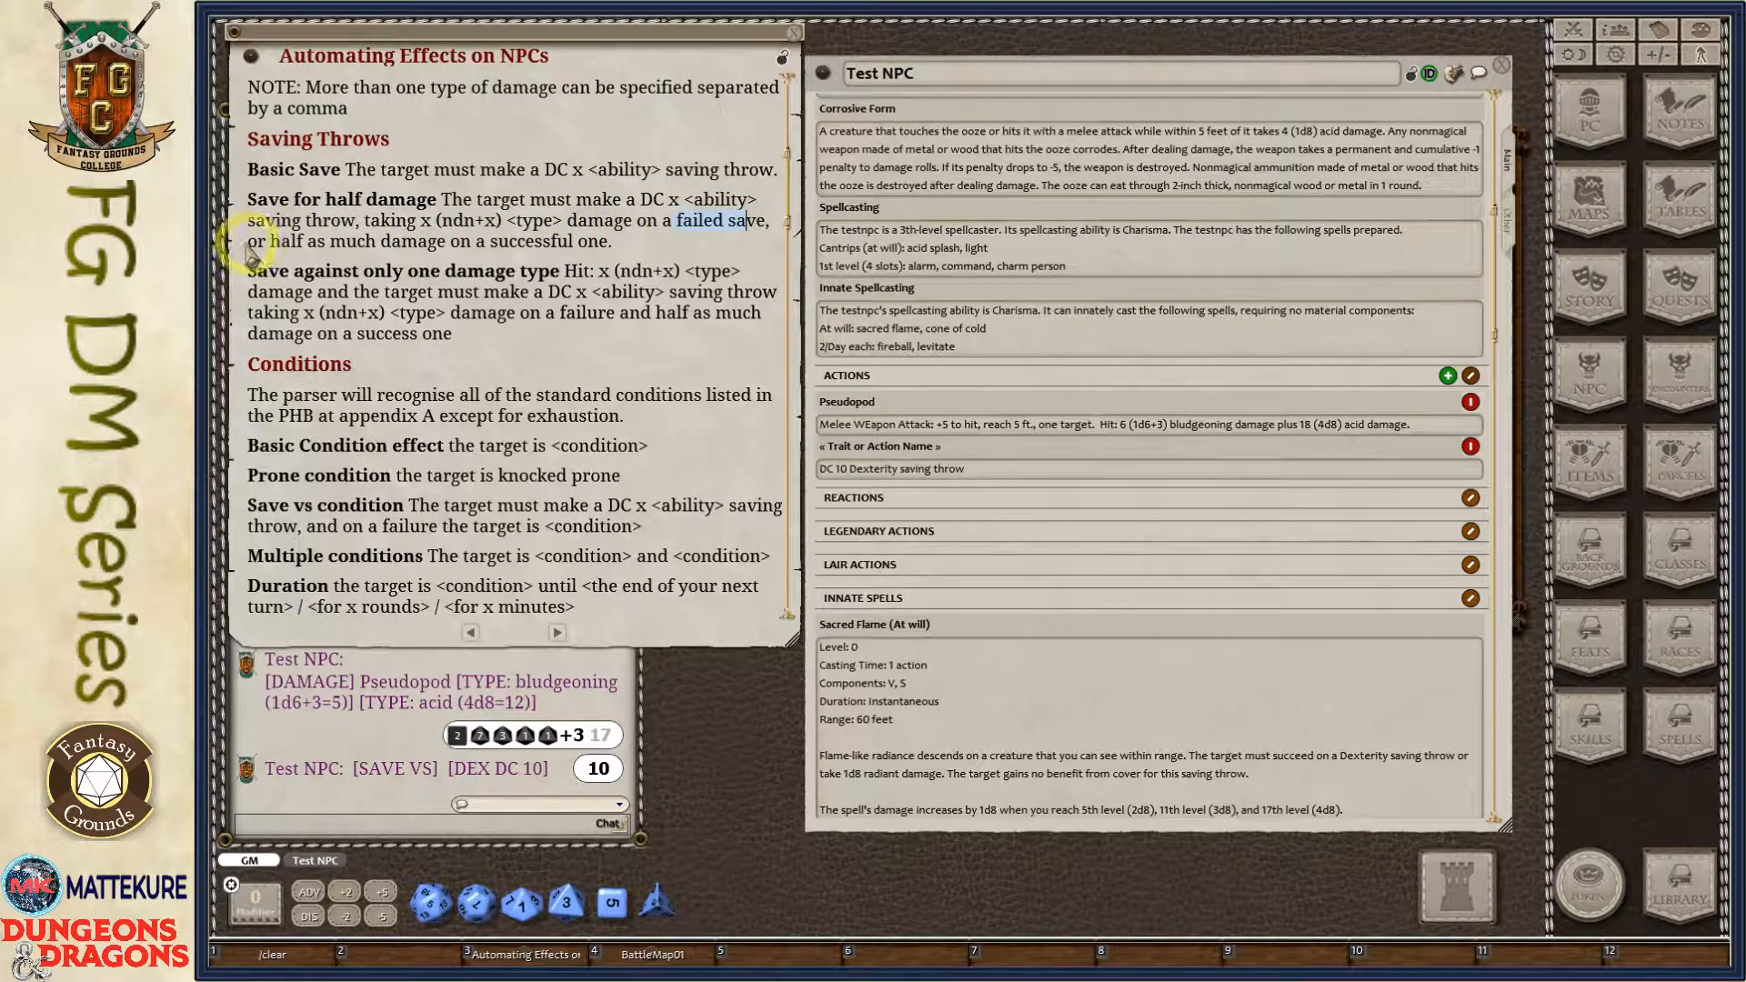
left_click_drag(253, 258, 424, 258)
left_click_drag(573, 261, 667, 260)
left_click(644, 264)
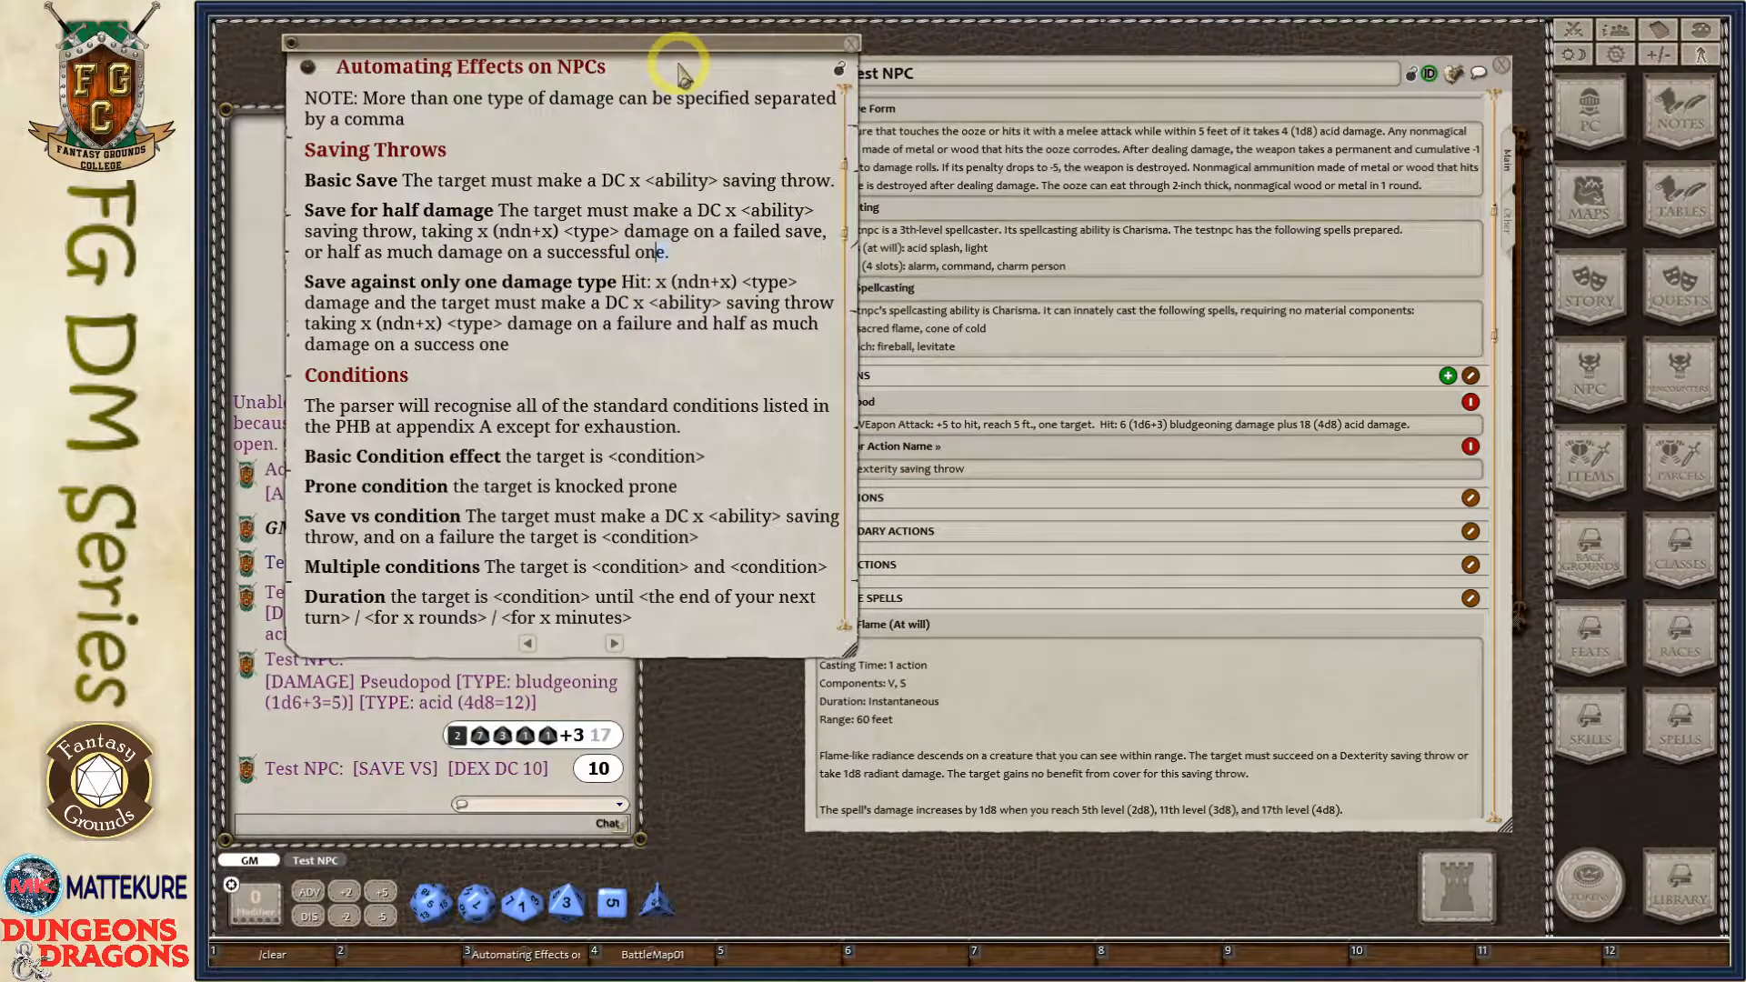
left_click_drag(678, 56, 622, 73)
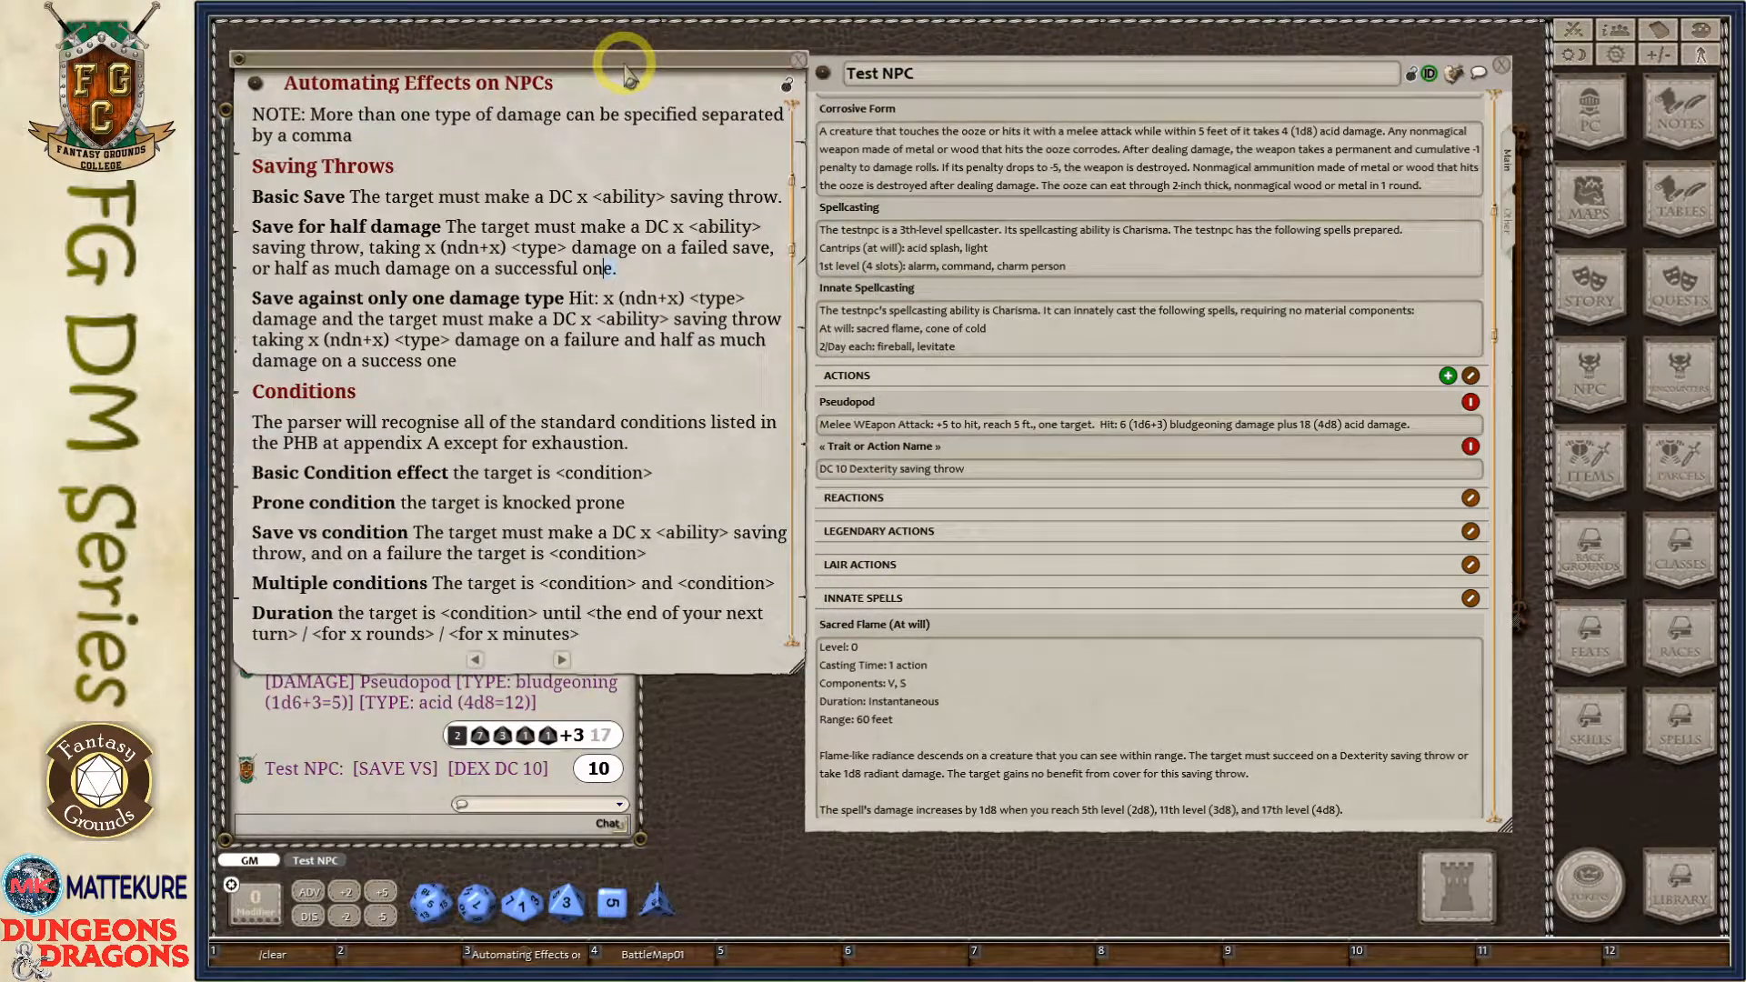
scroll(696, 445, "down", 1)
left_click_drag(505, 284, 641, 285)
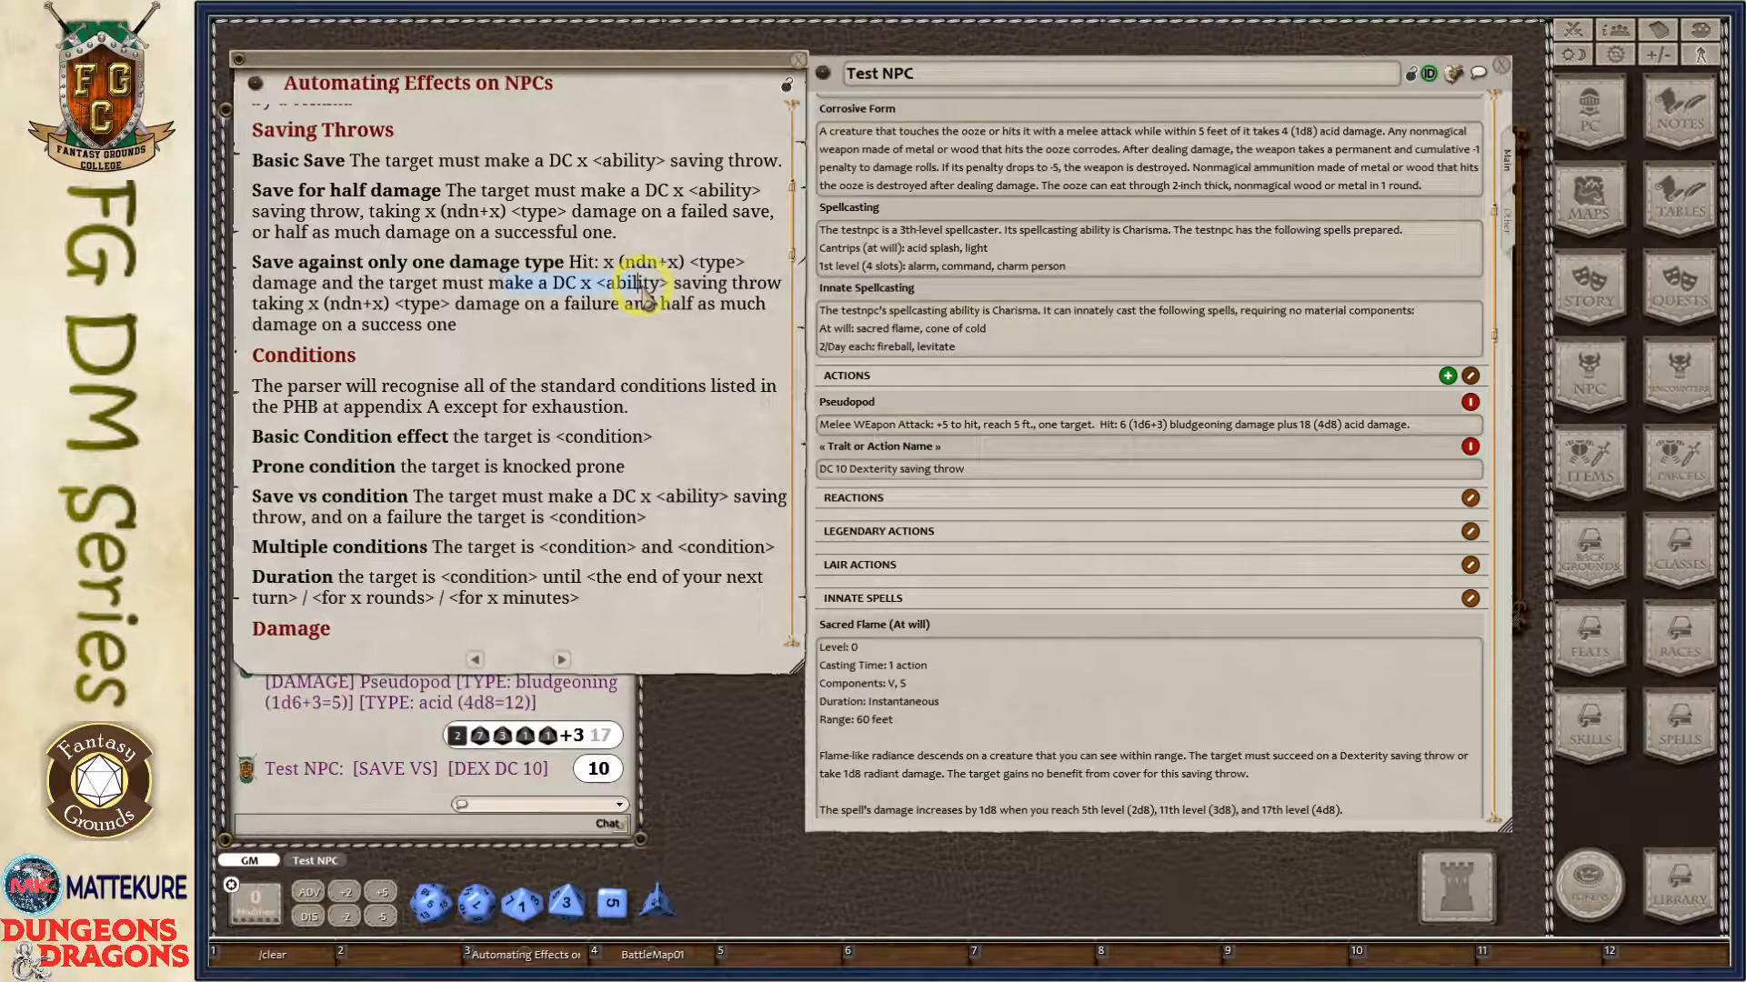
left_click(624, 306)
left_click(505, 306)
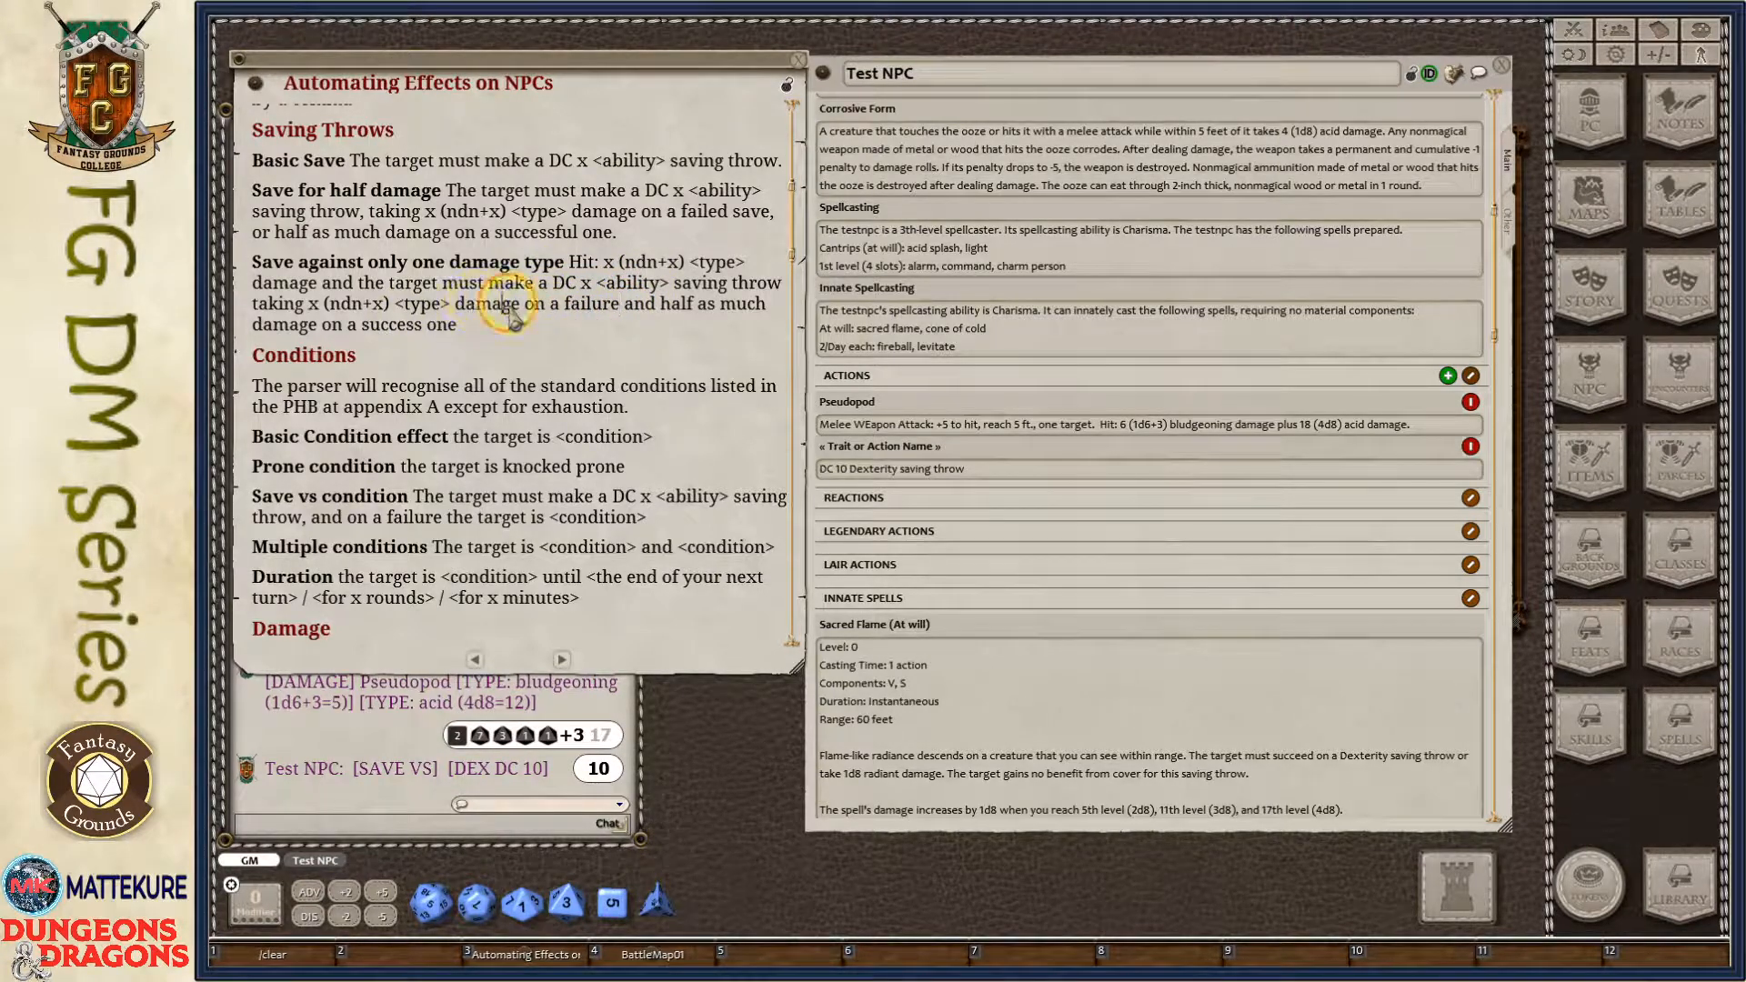
left_click_drag(507, 311, 621, 332)
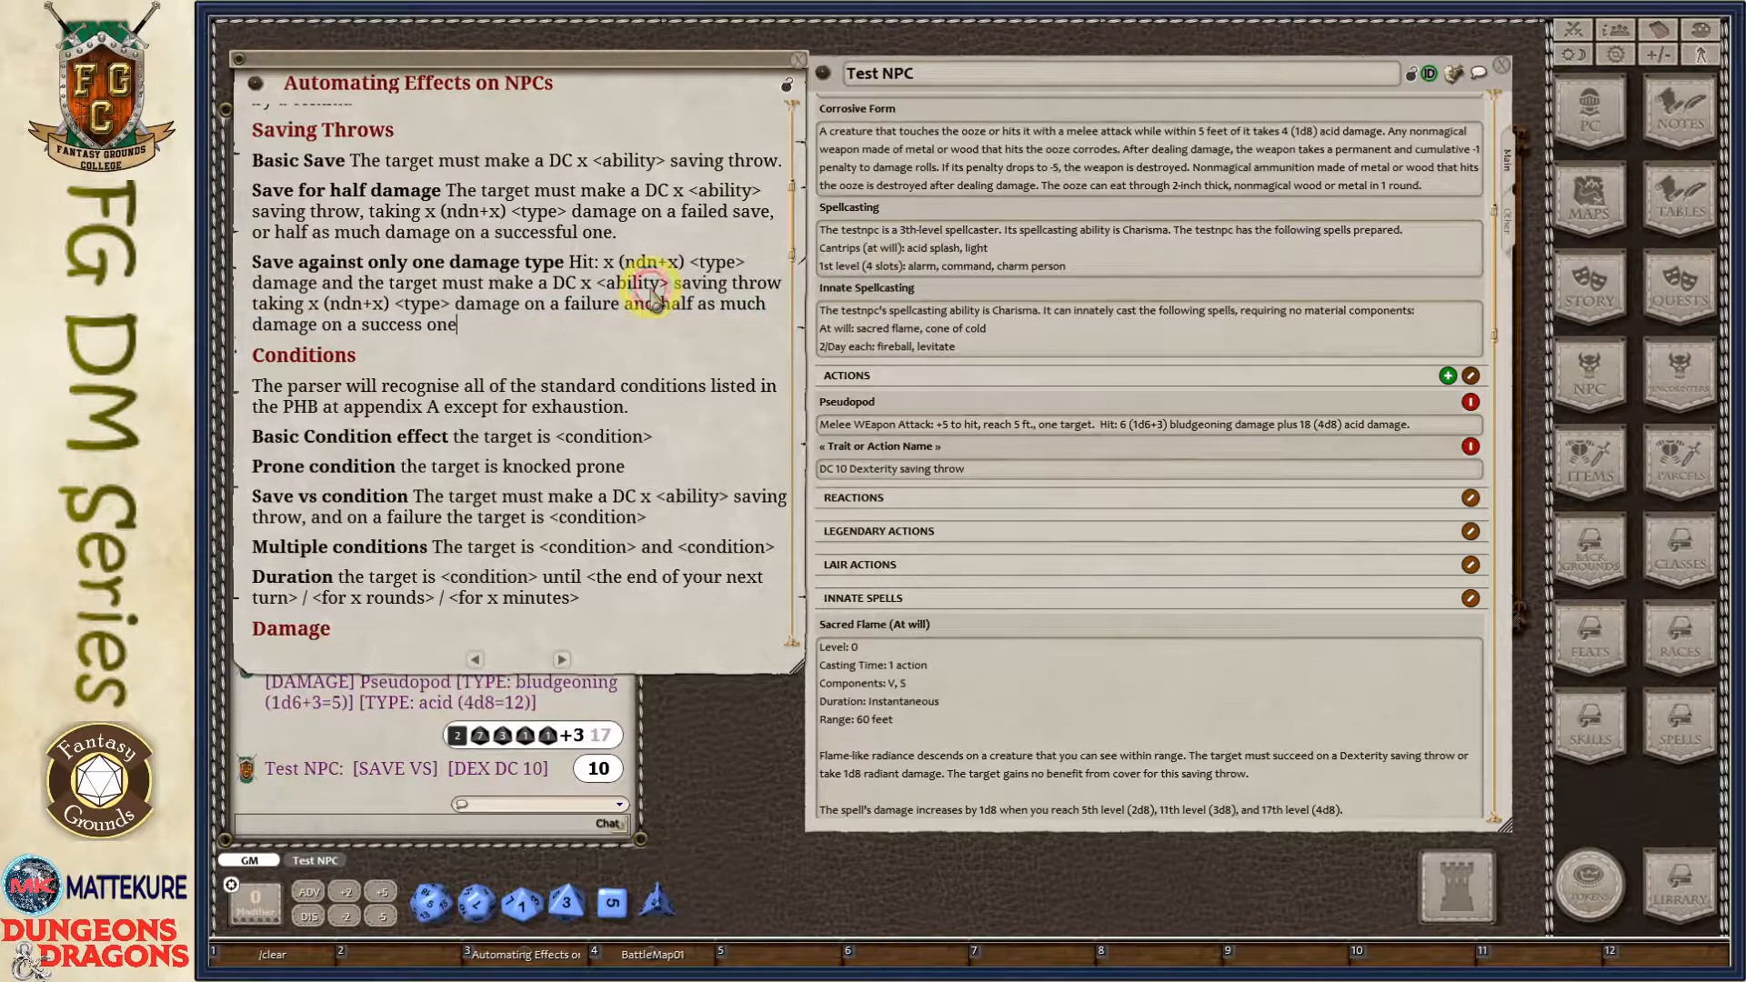
Review the reference's Conditions section and the standard conditions offered in the Effects list.
scroll(639, 505, "down", 3)
scroll(640, 506, "down", 3)
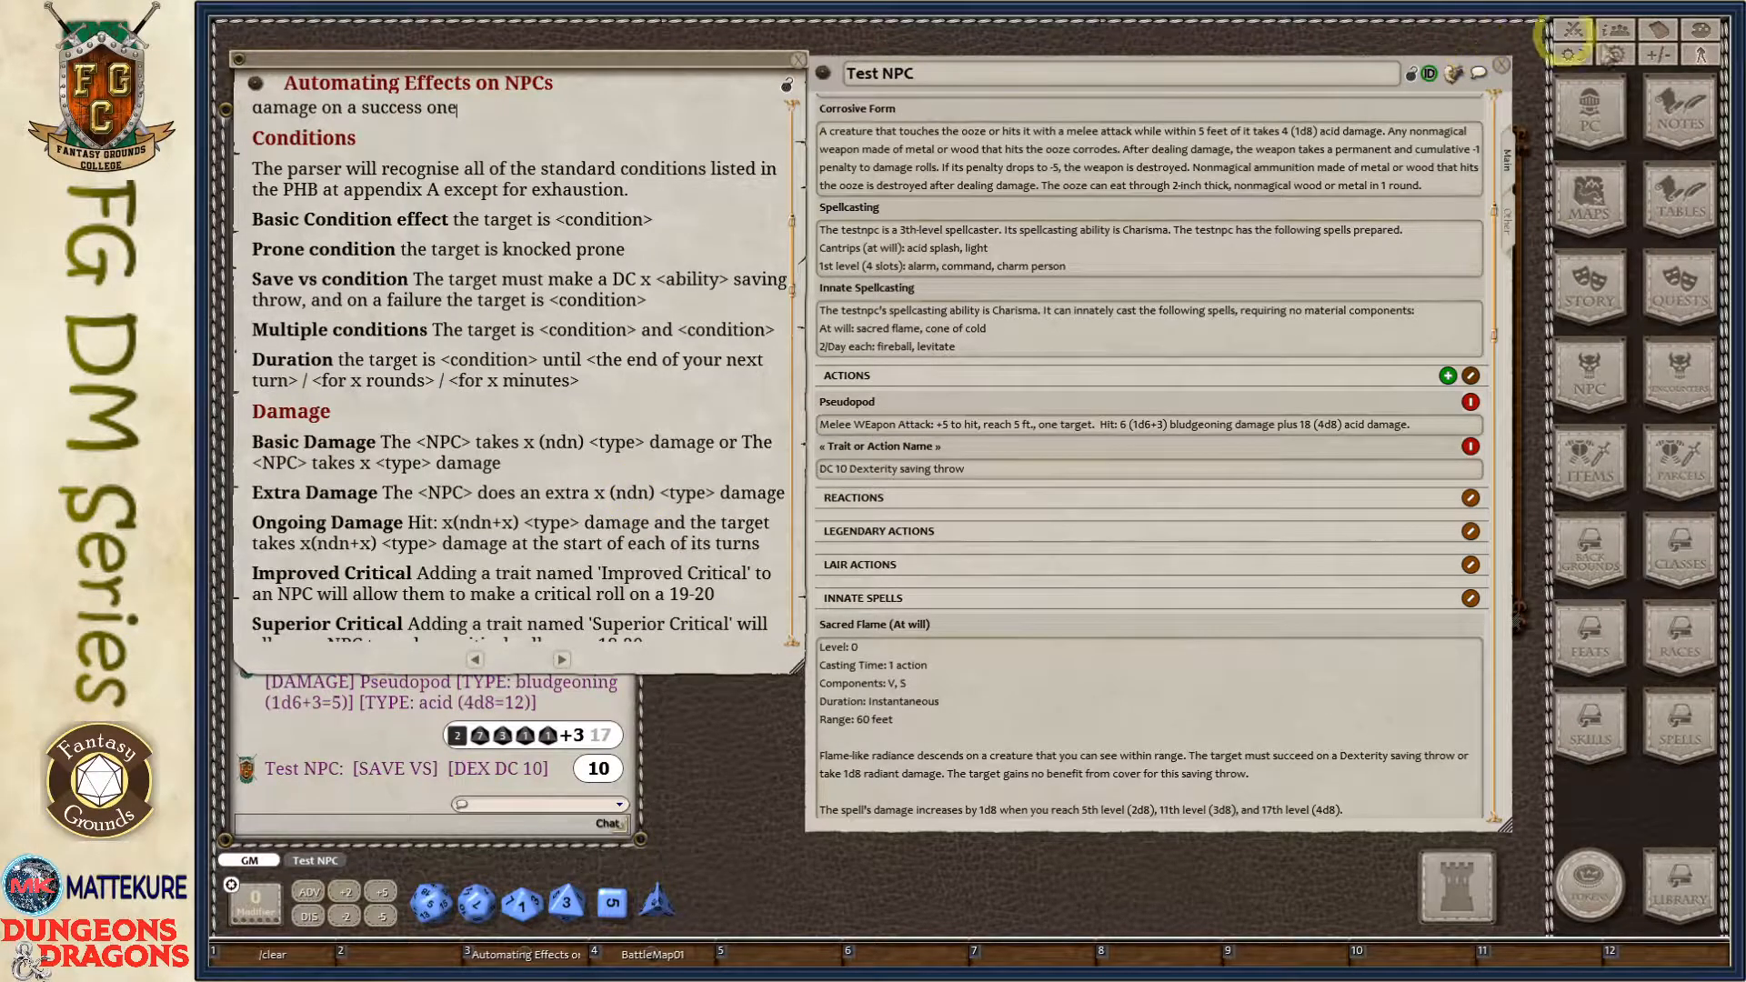
left_click(1658, 57)
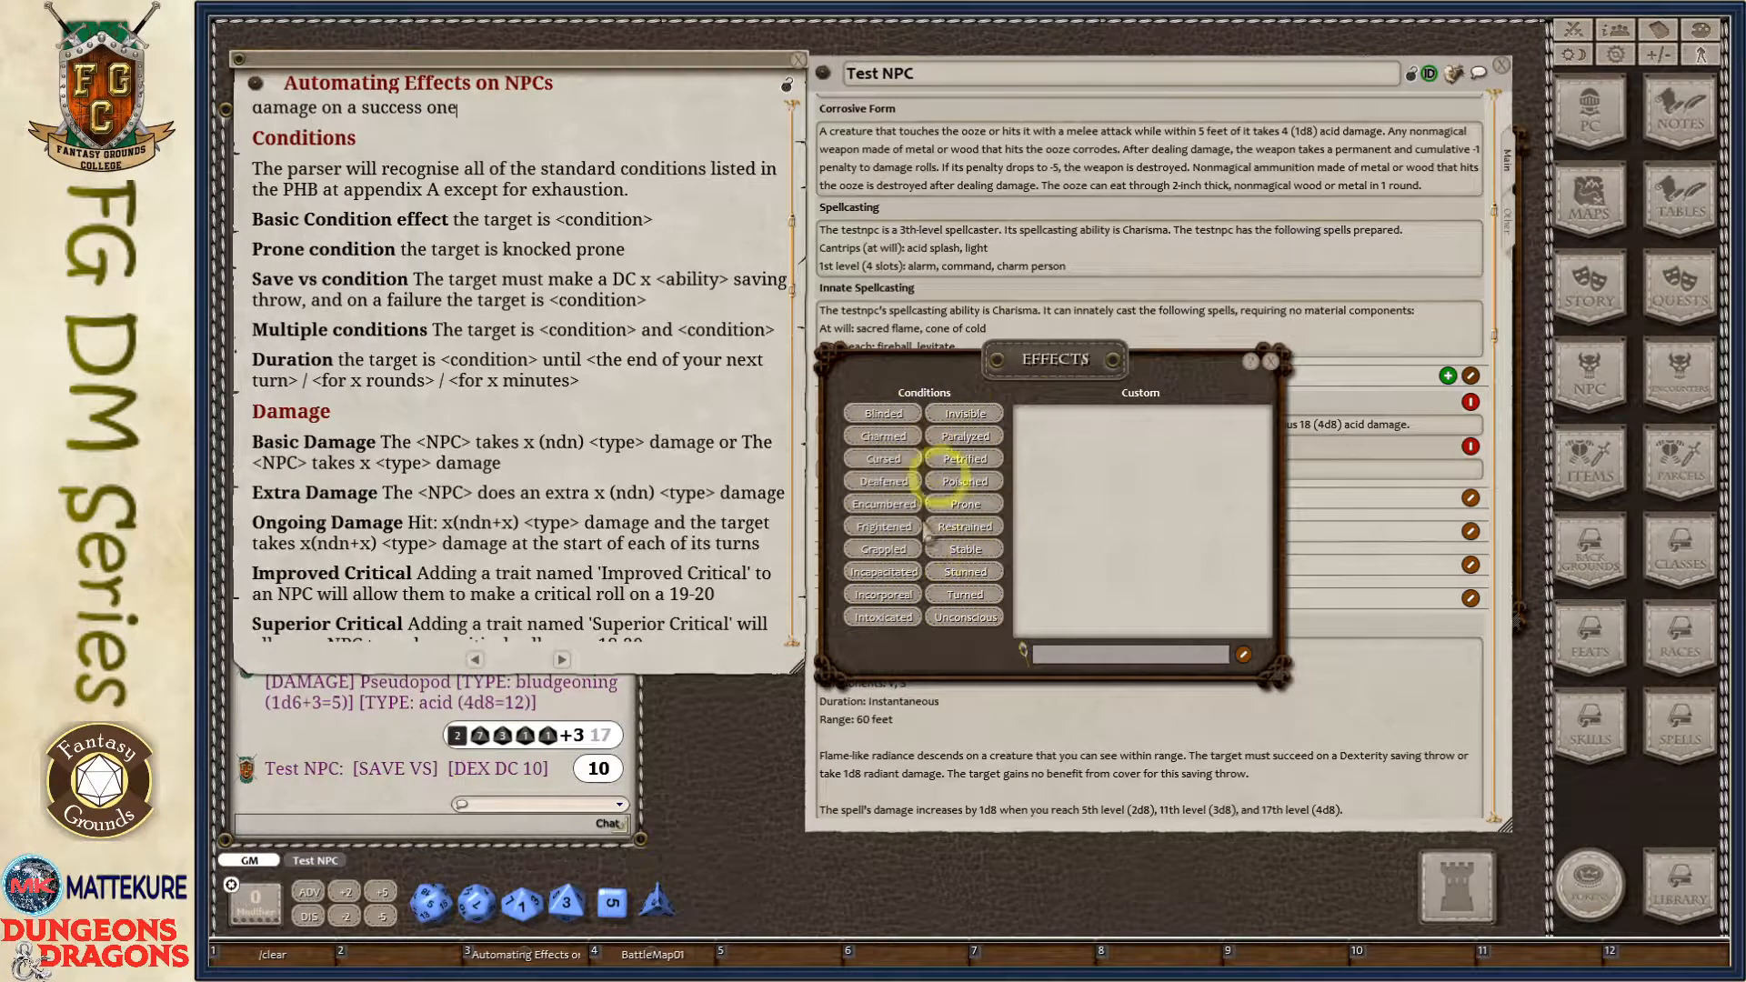
left_click(1276, 363)
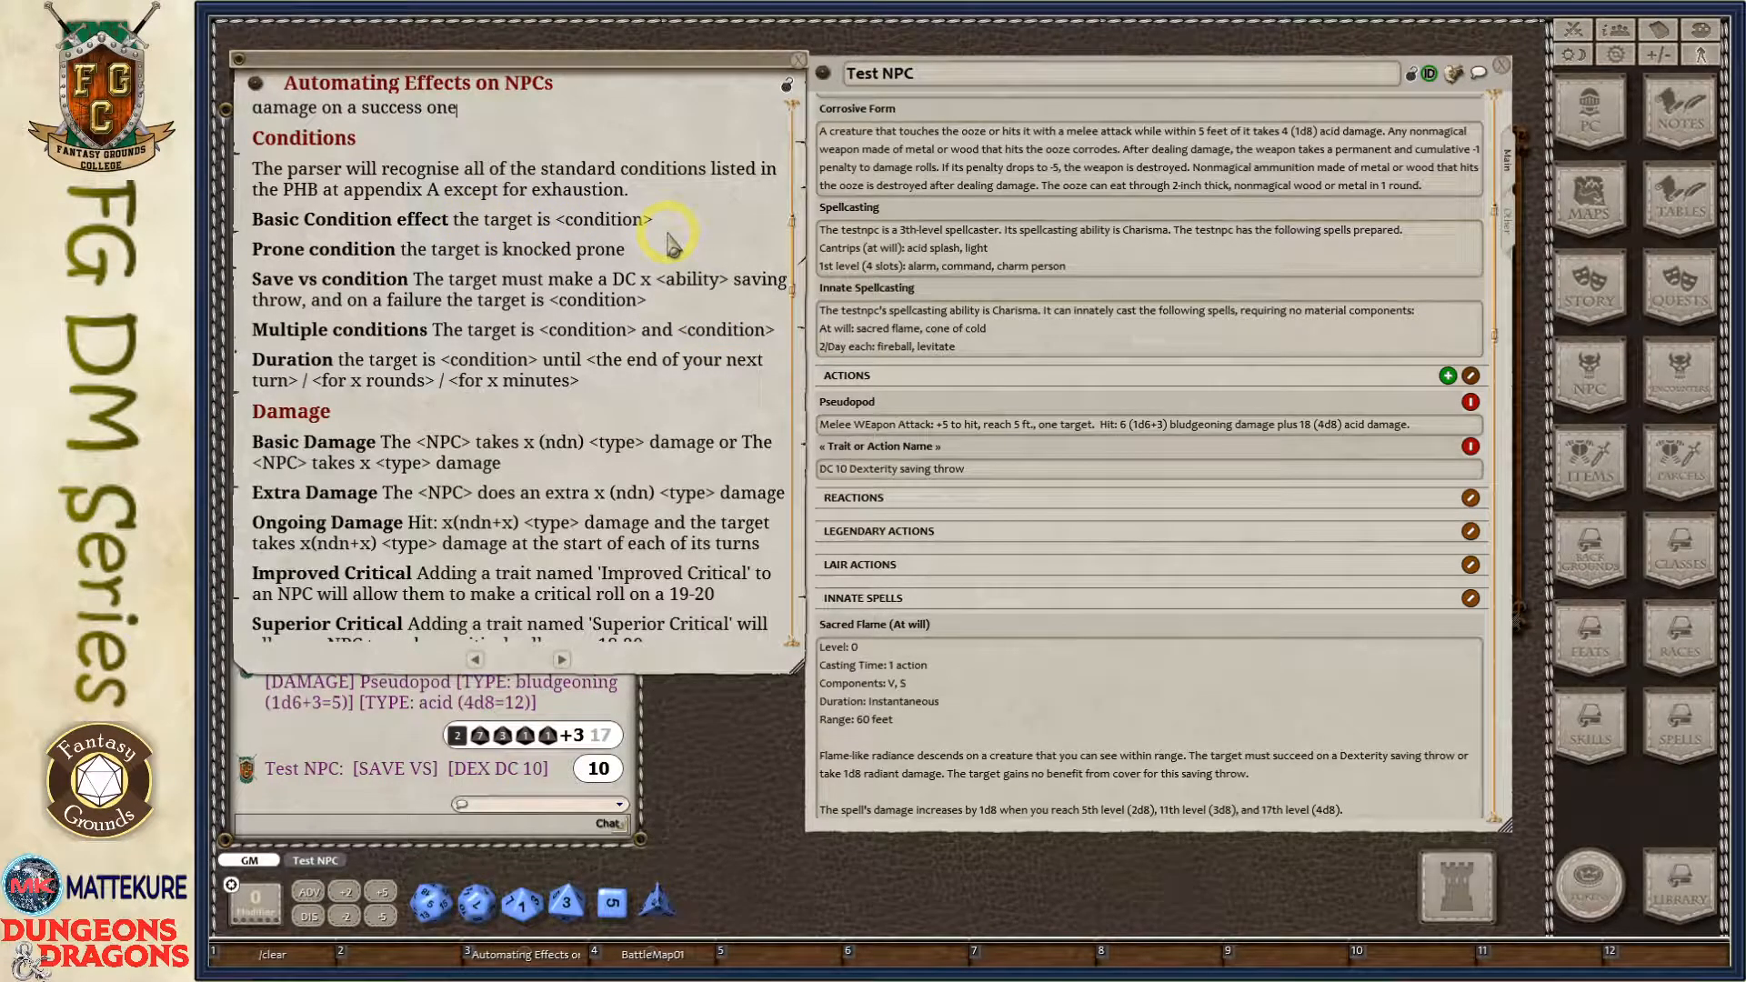
Add a third, unnamed action described as "the target is blinded." and trigger its Blinded effect in the chat.
left_click(1006, 473)
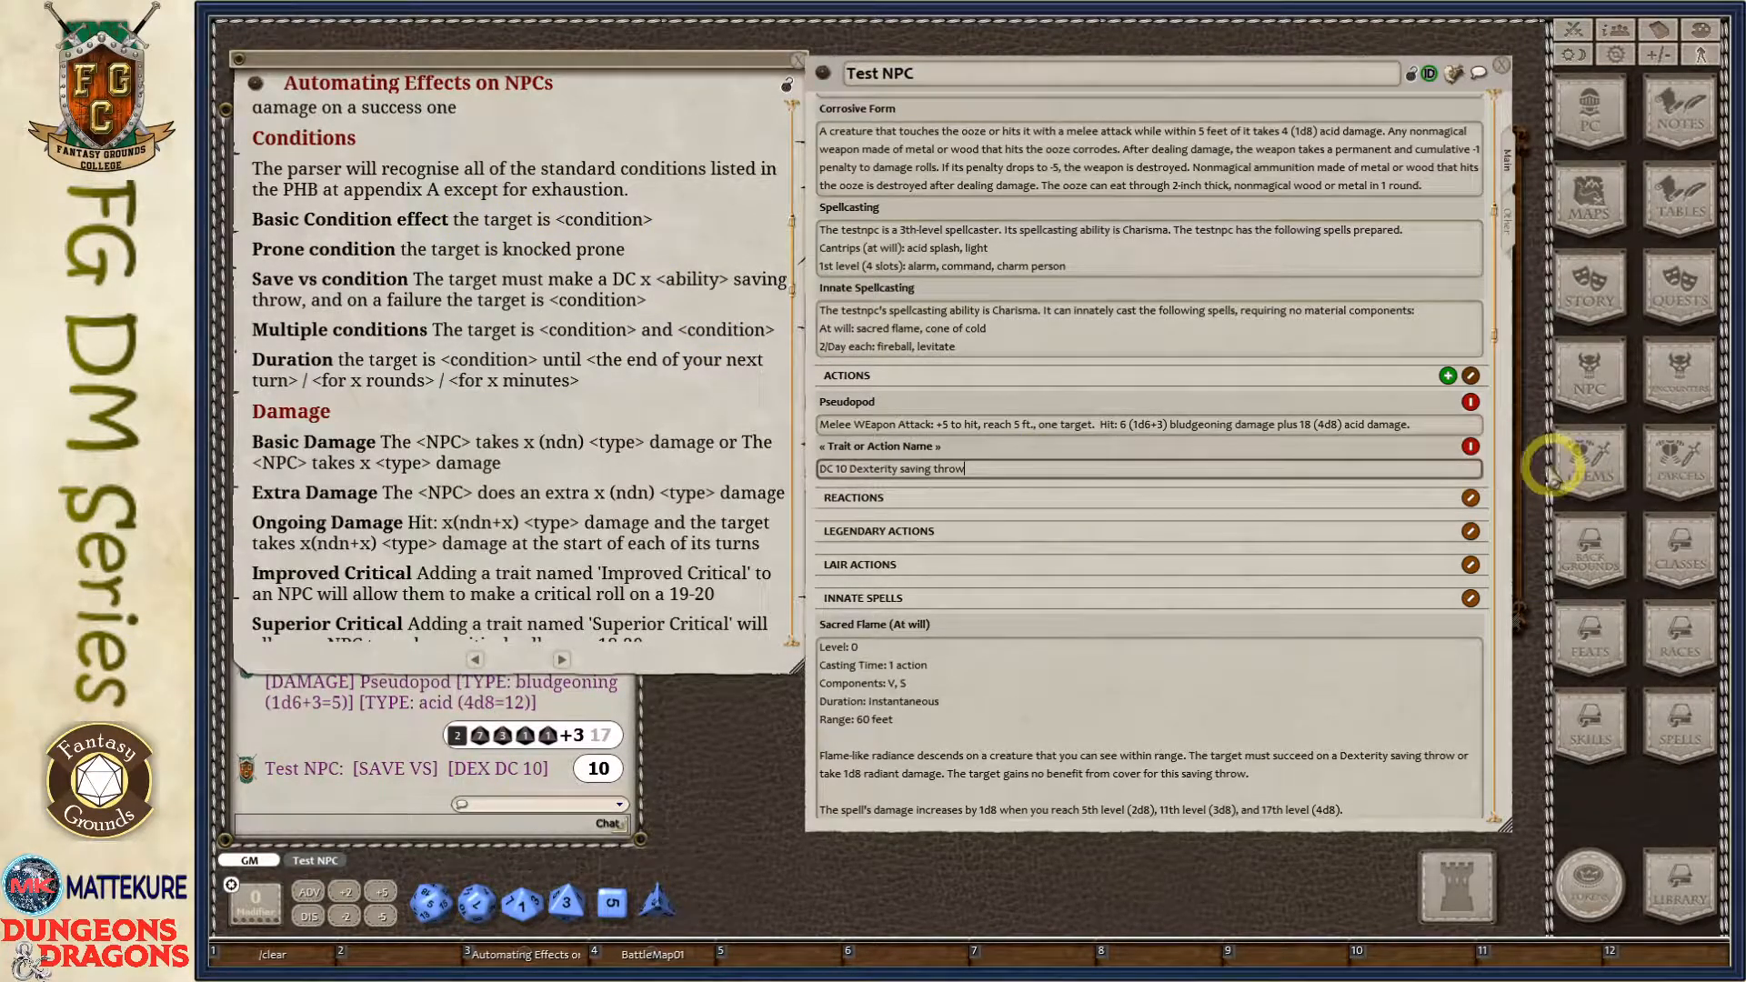
left_click(1448, 376)
left_click(887, 514)
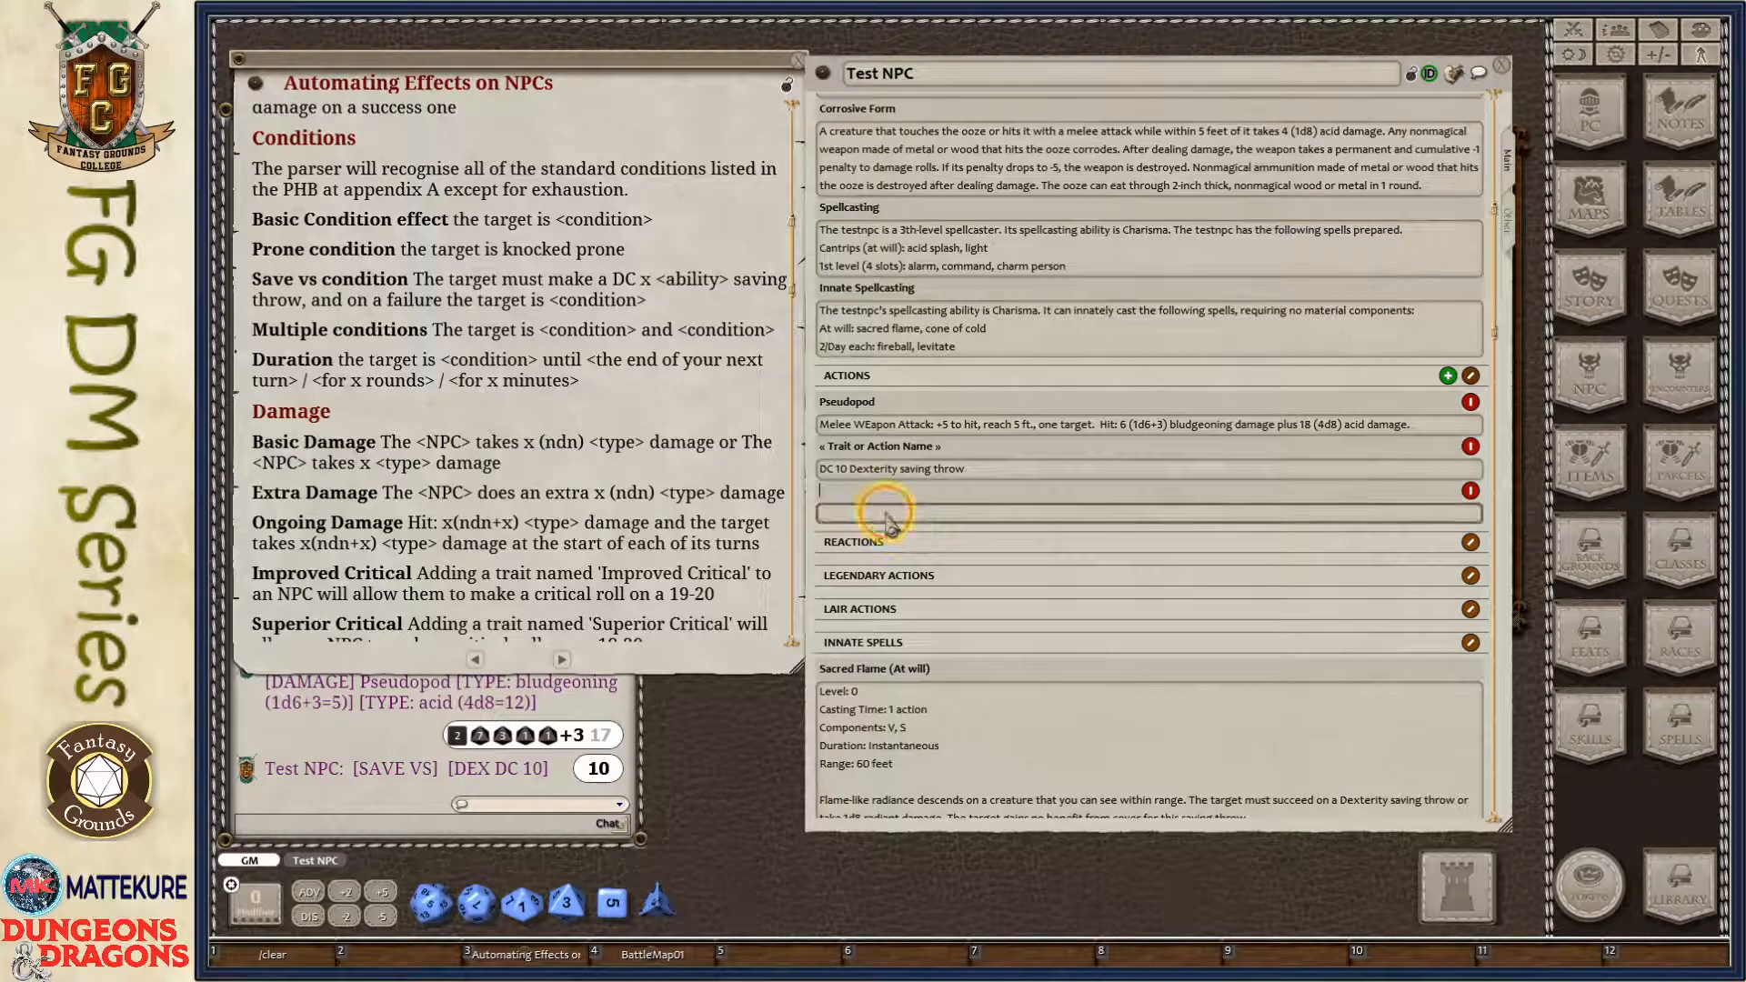
type("the target is blinded.")
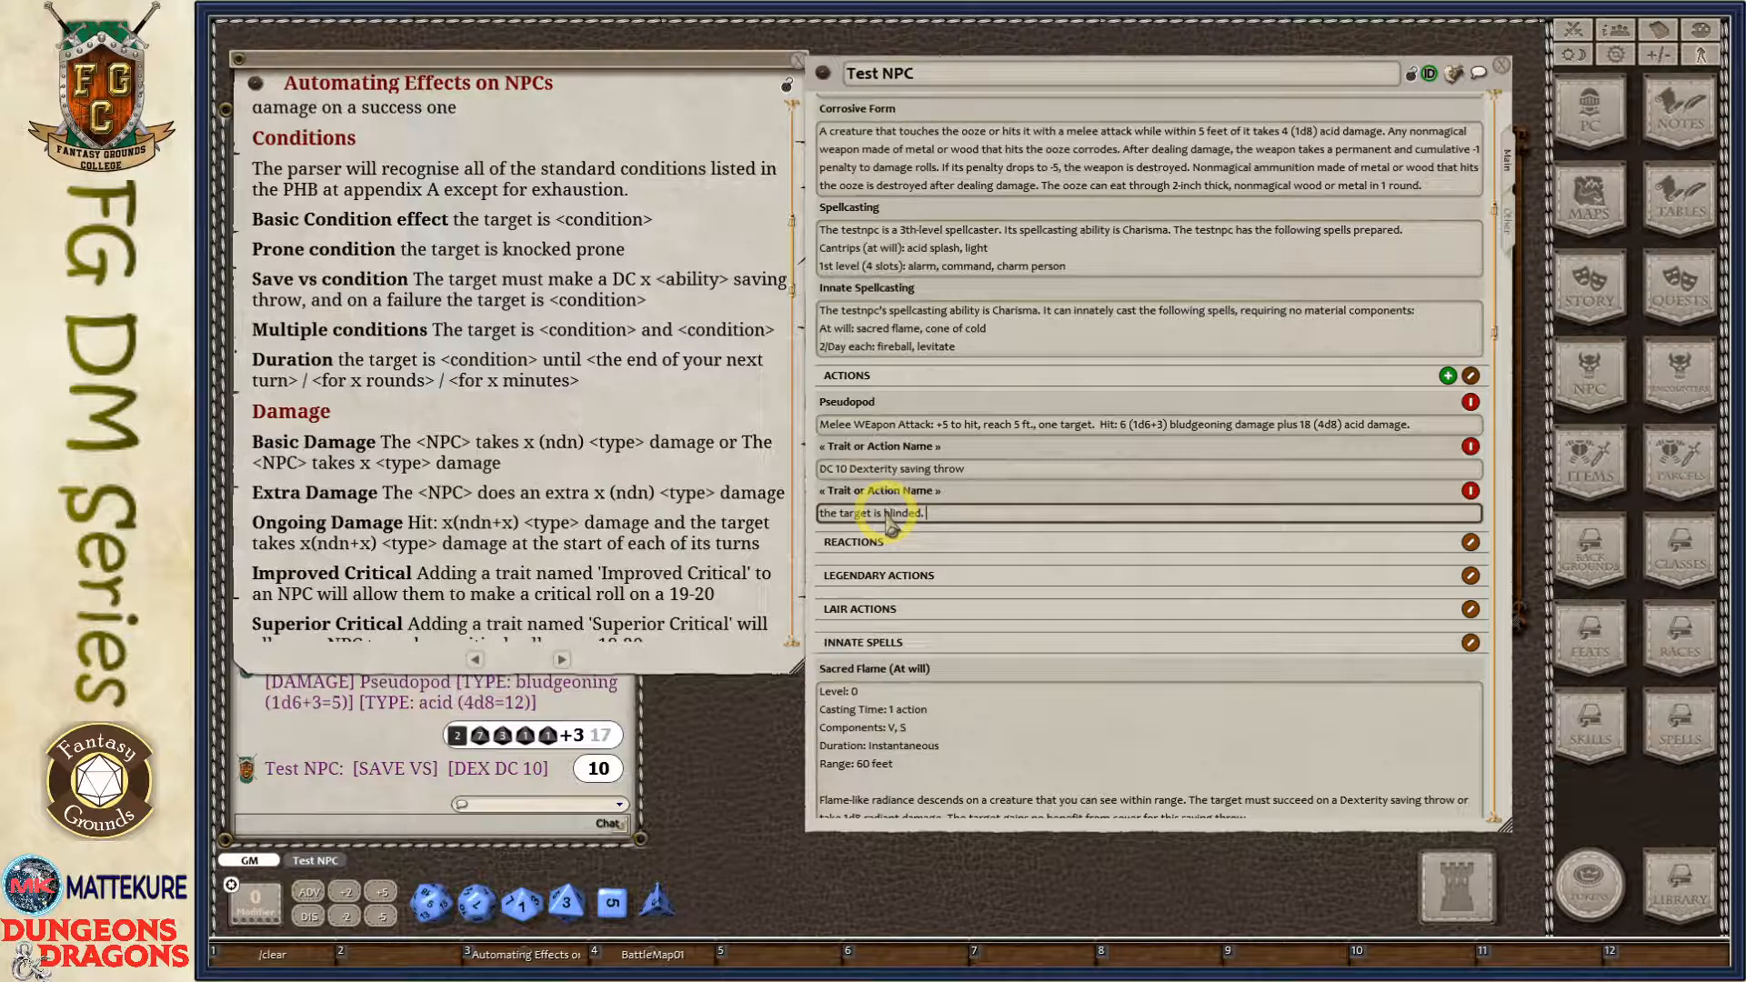
left_click(817, 564)
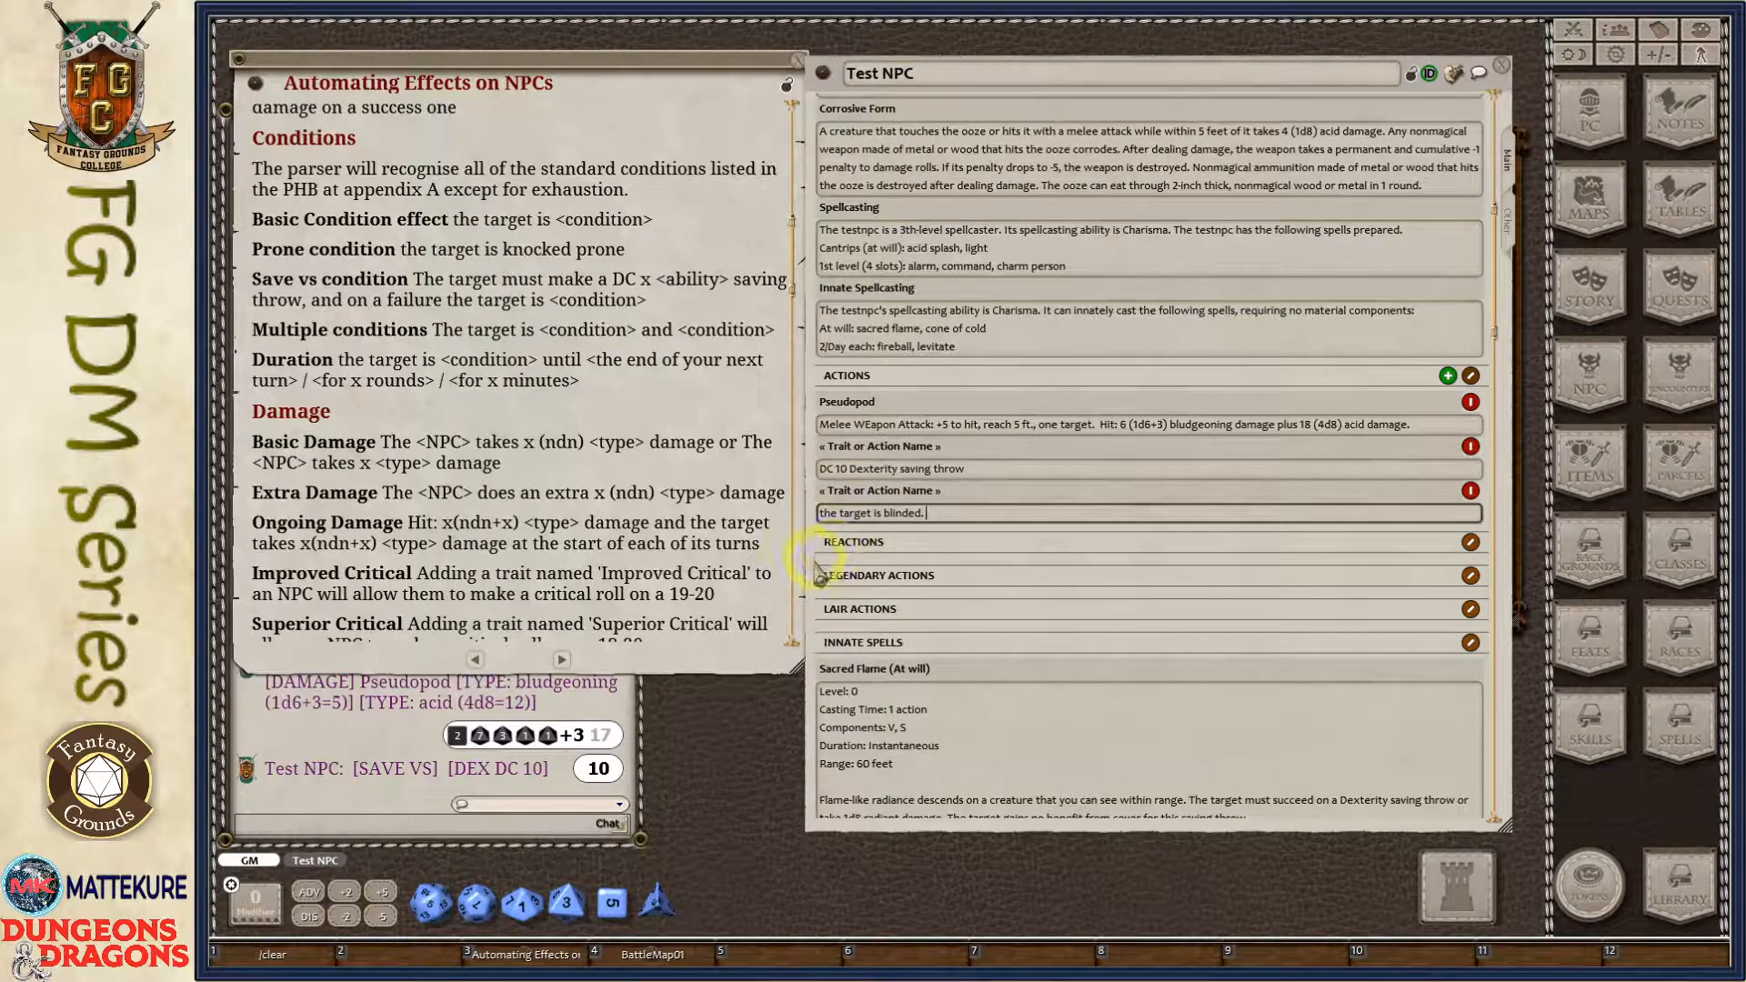
left_click(899, 518)
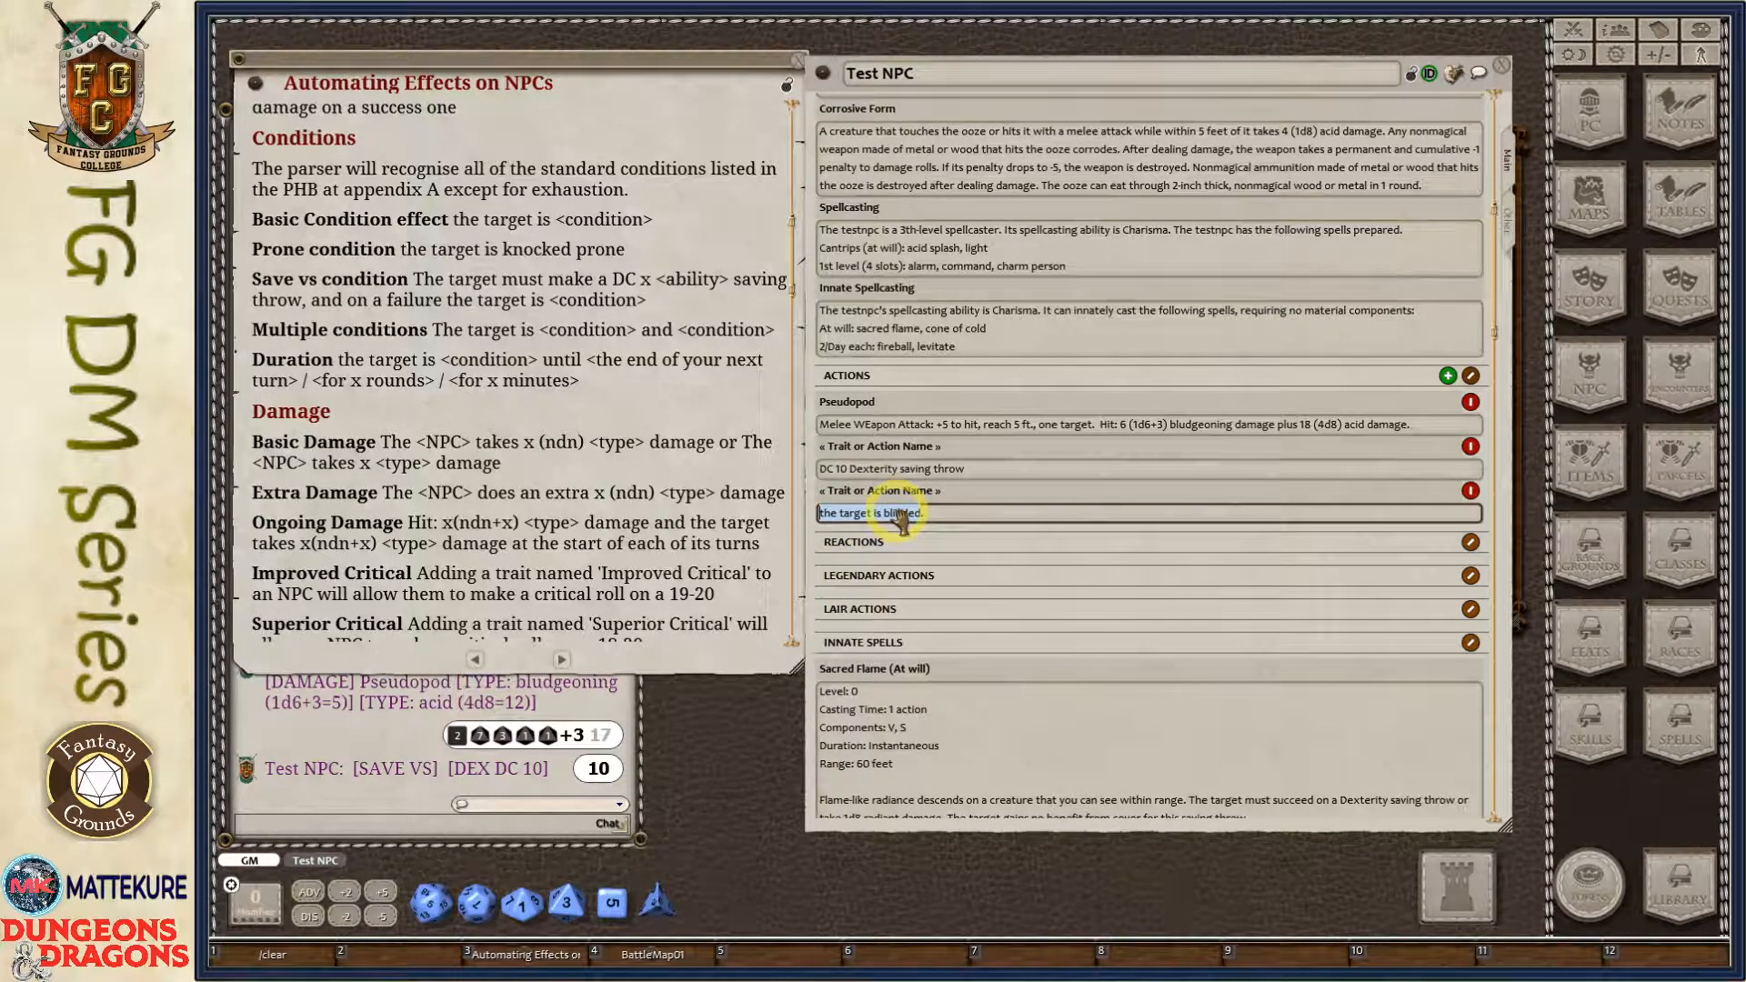
double_click(899, 517)
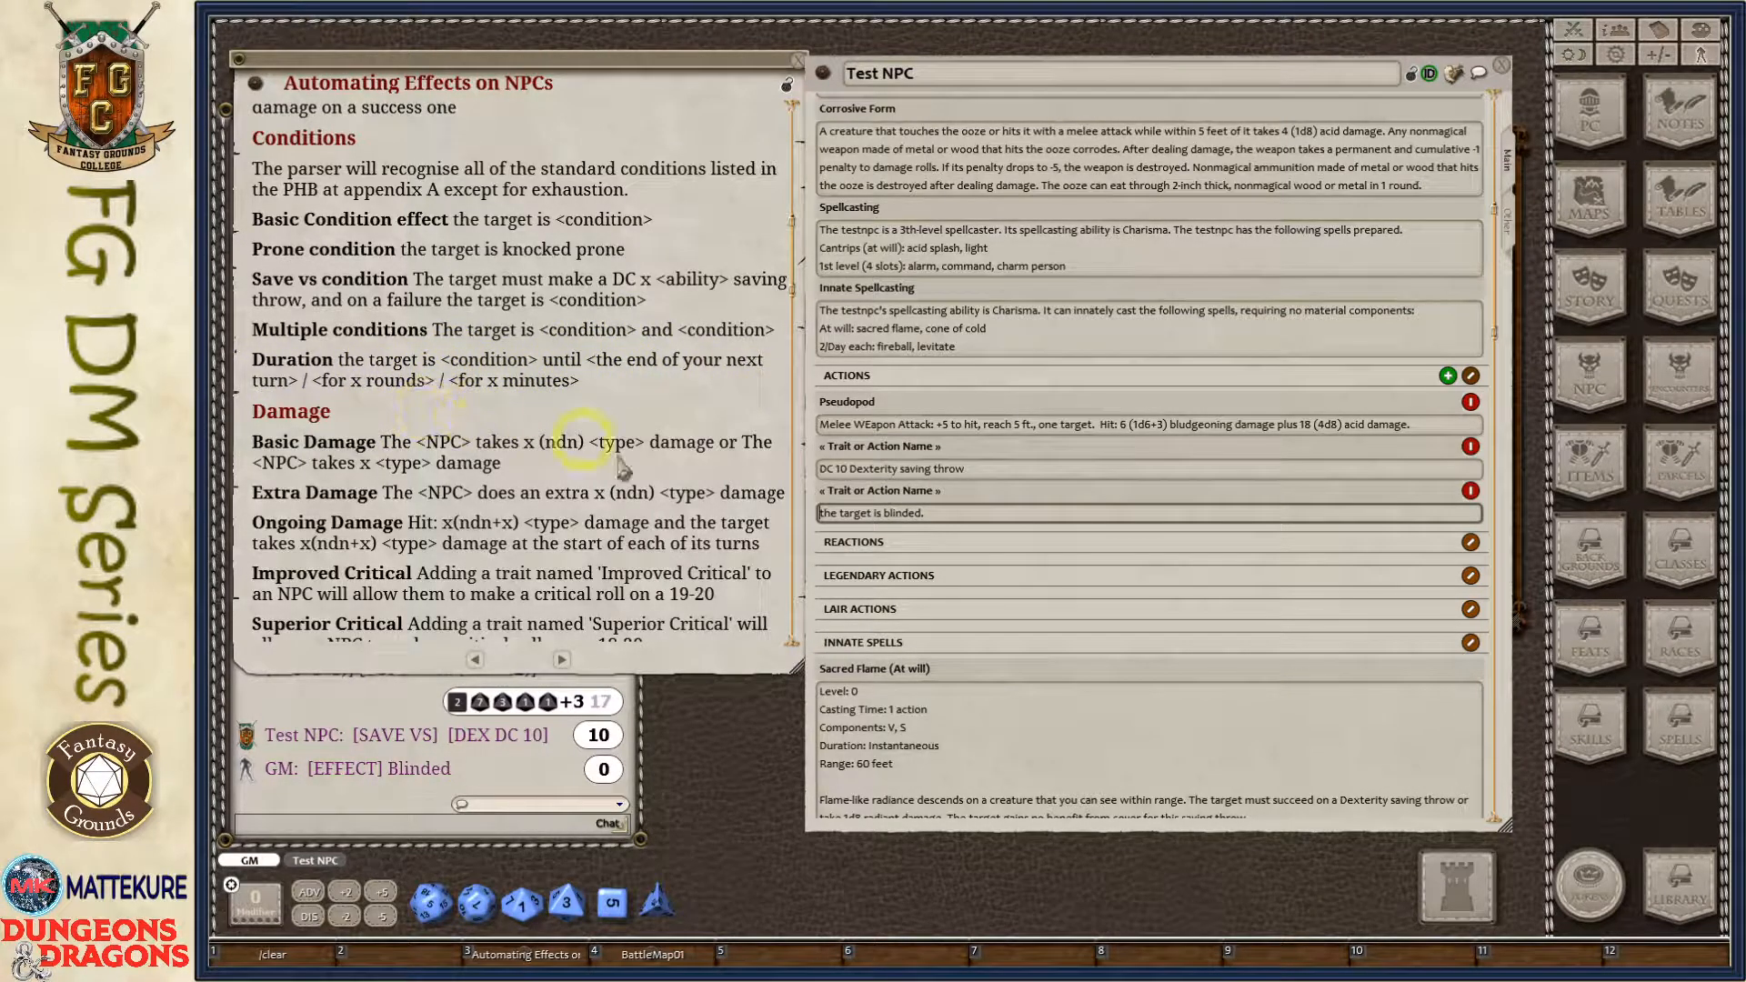
Examine the reference's Damage section wording for basic, extra and ongoing damage and the Improved Critical trait.
scroll(636, 468, "down", 3)
scroll(637, 468, "down", 2)
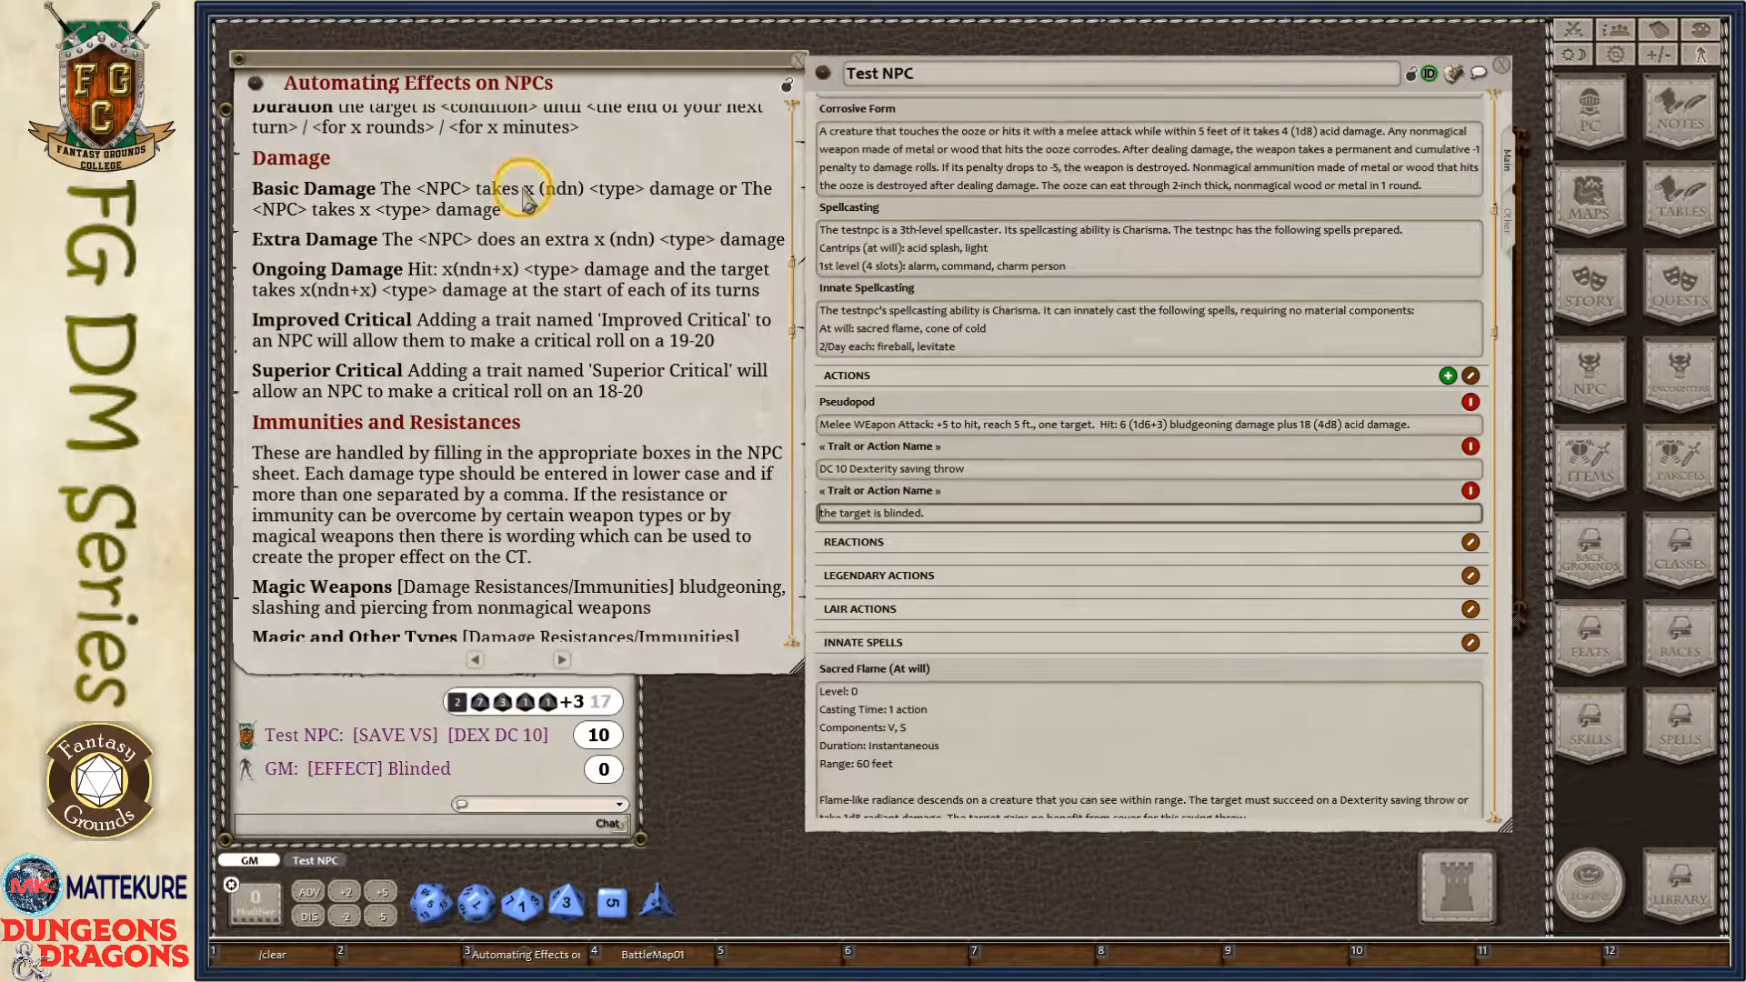
left_click_drag(525, 195, 542, 199)
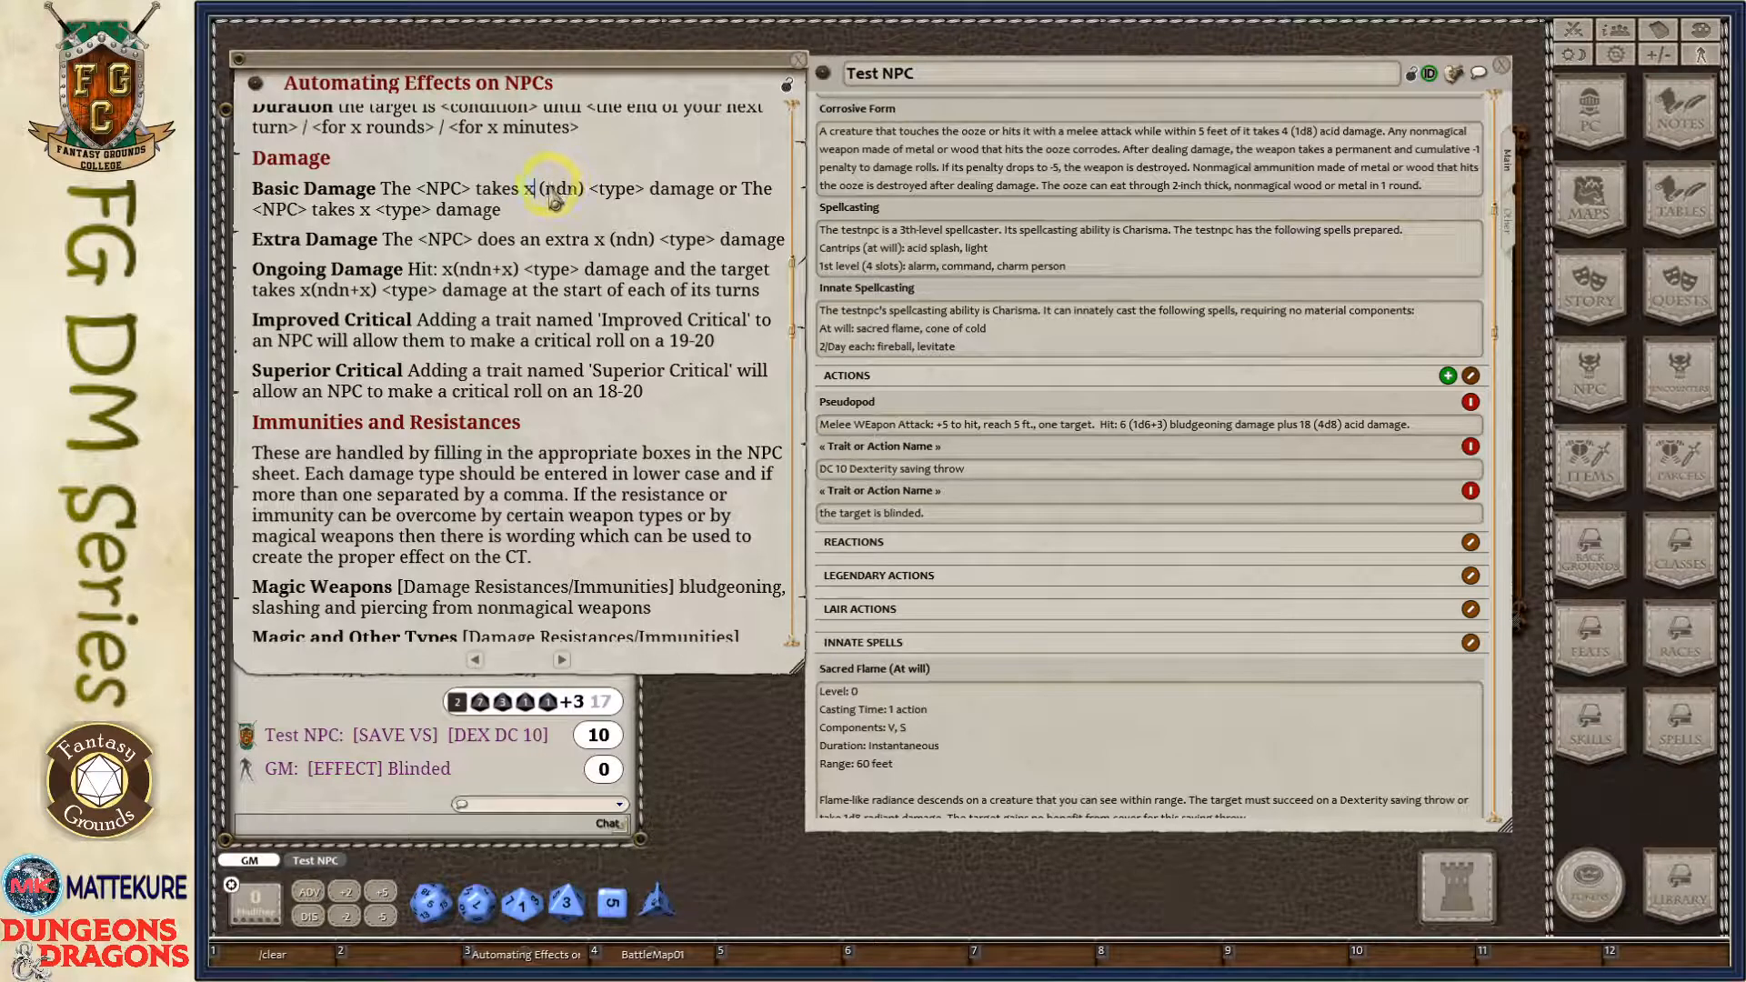
left_click(572, 191)
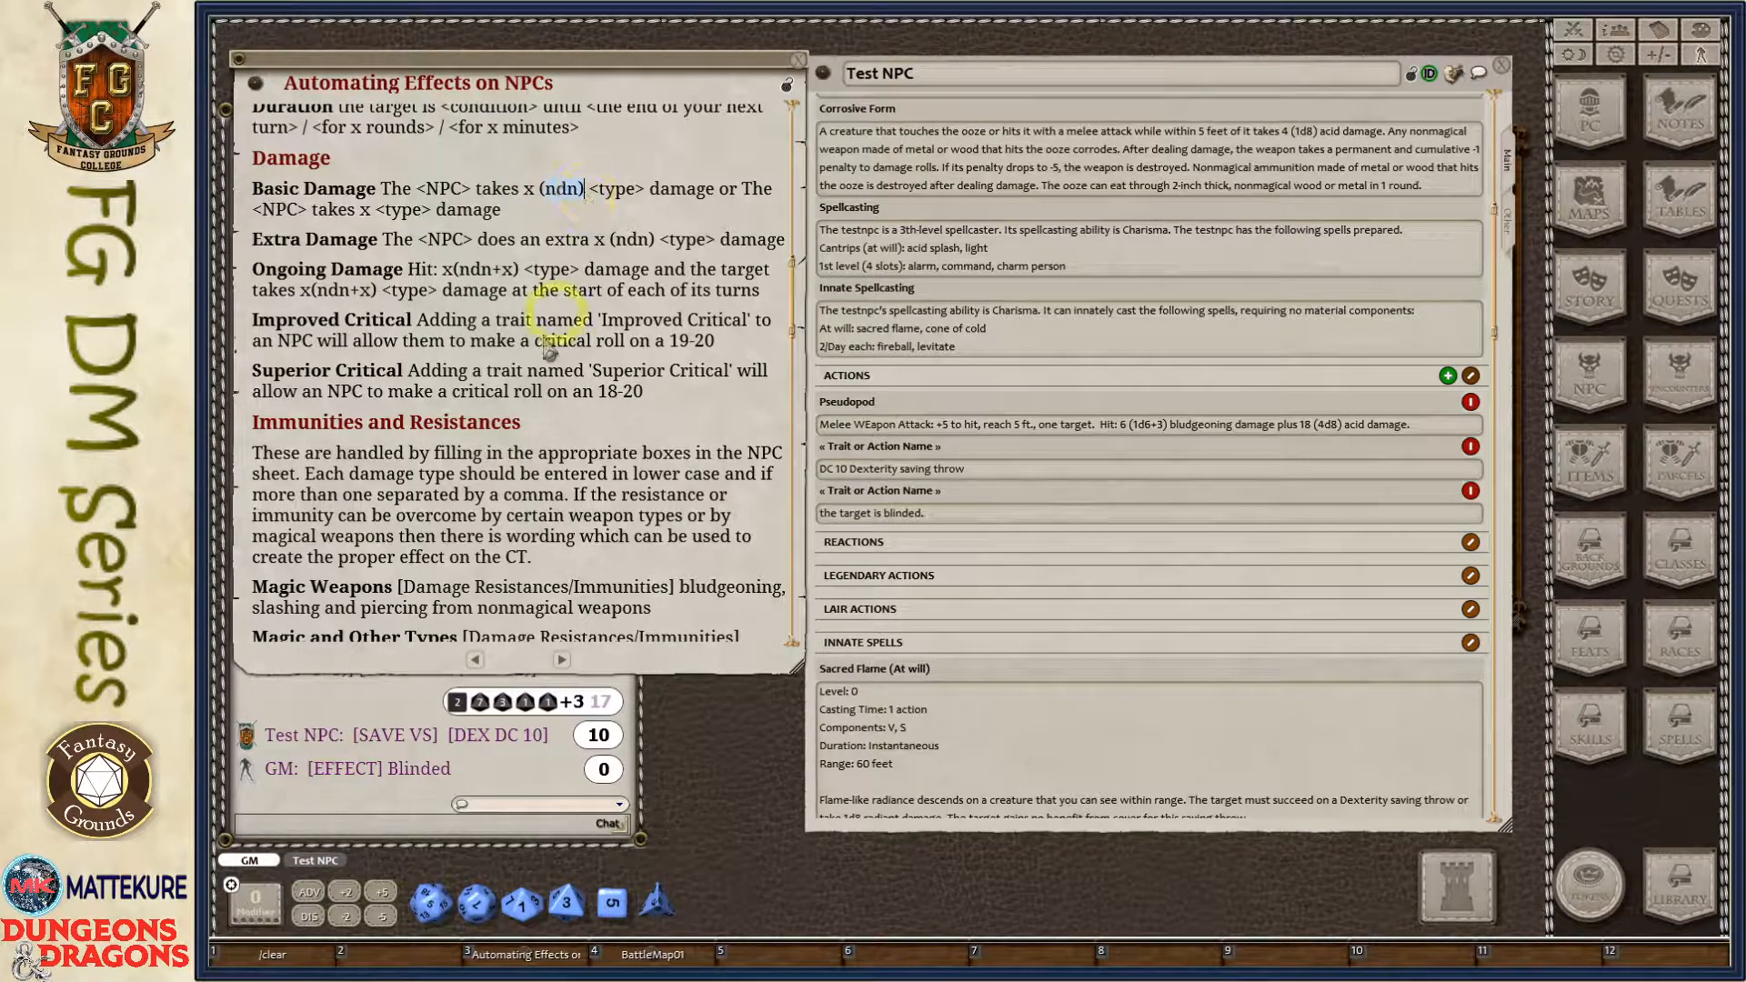
left_click(1103, 156)
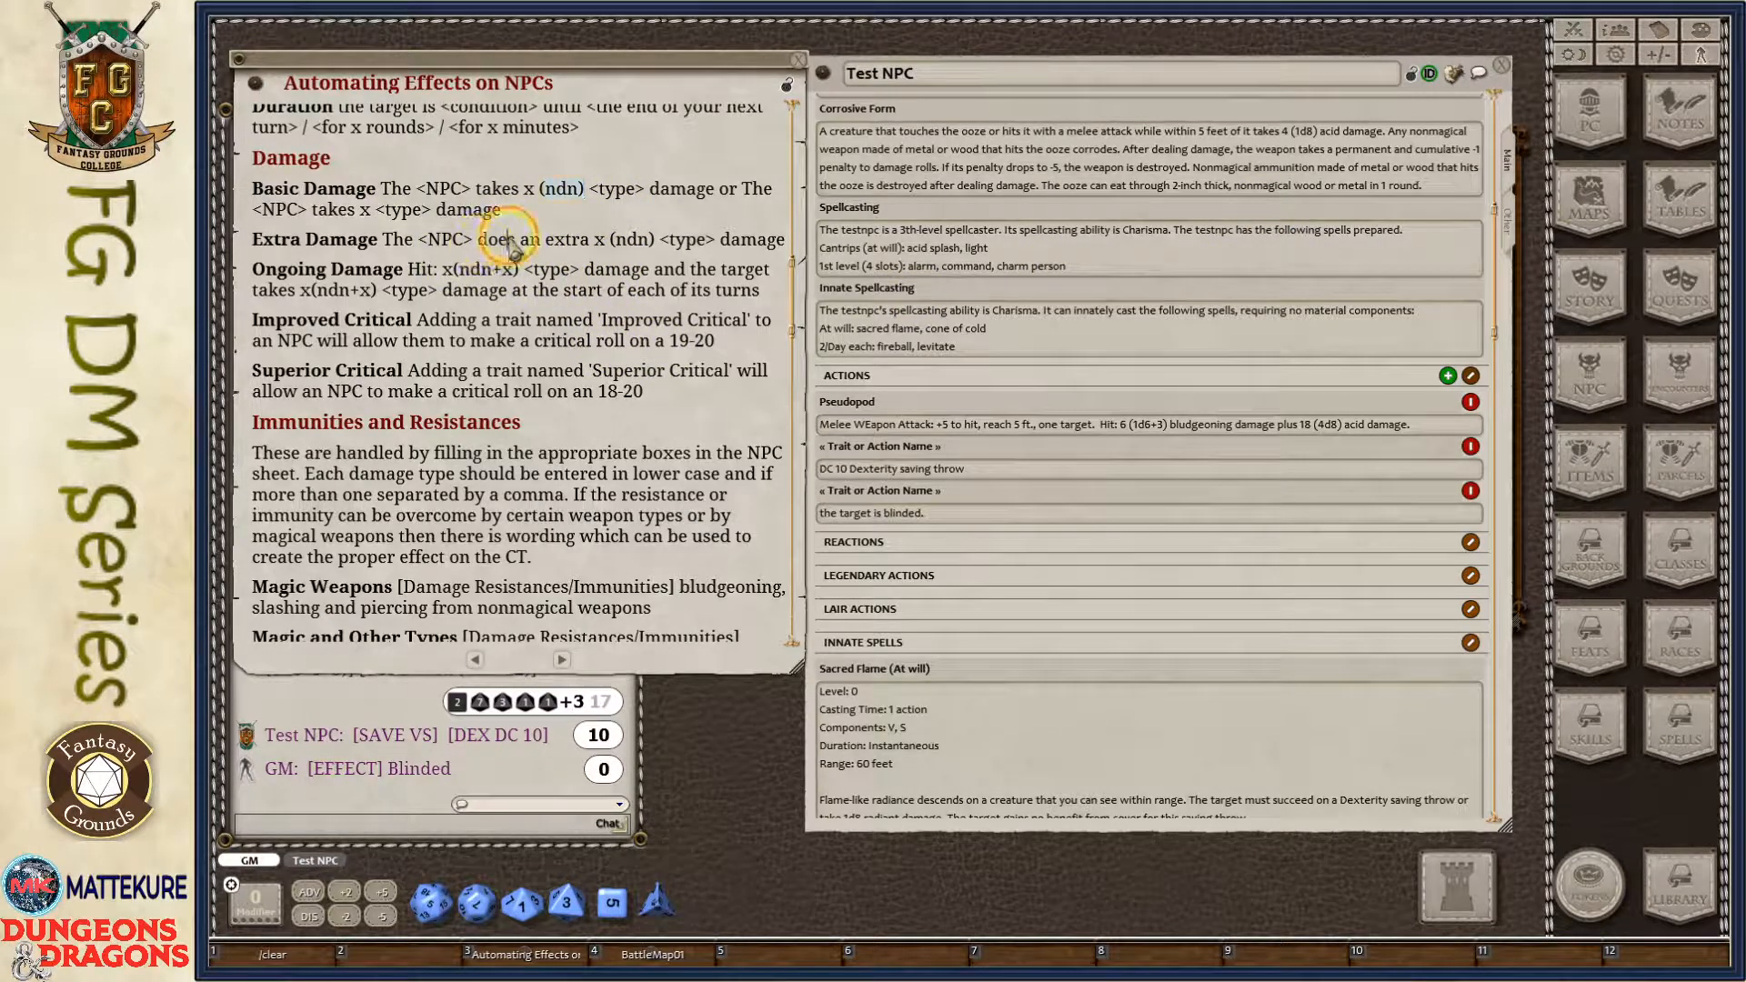
left_click_drag(507, 239, 739, 242)
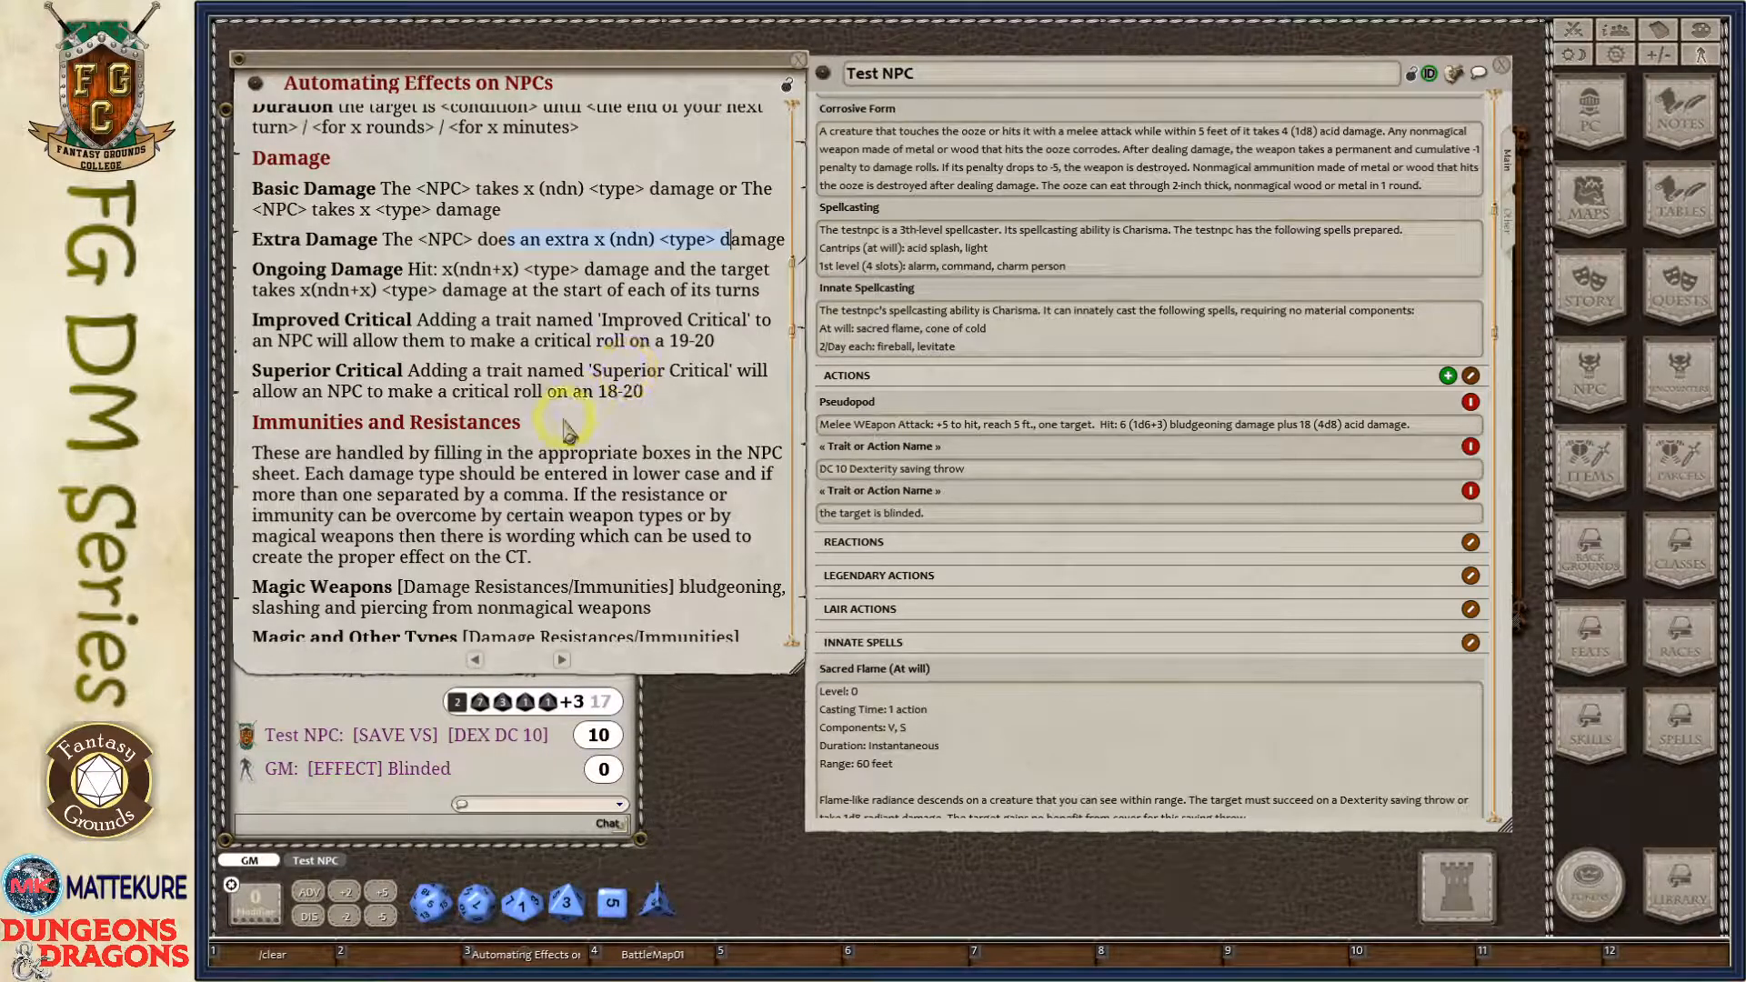
left_click_drag(331, 269, 632, 296)
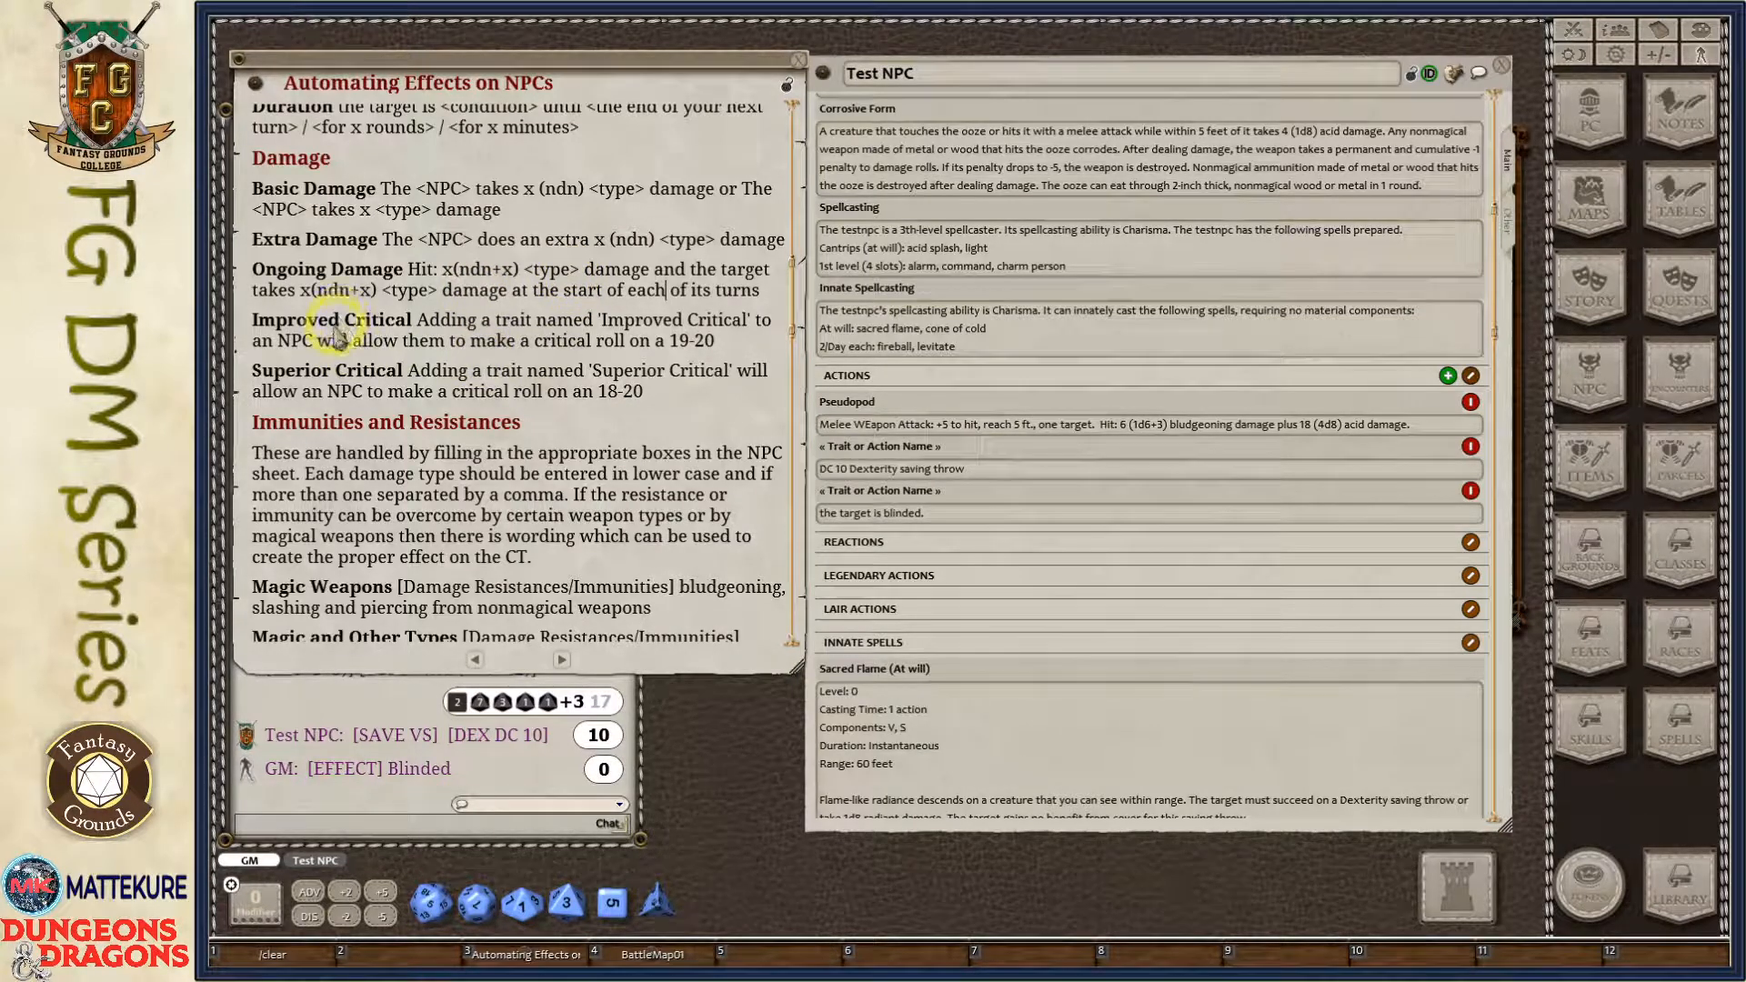
left_click_drag(717, 342, 250, 323)
left_click(539, 320)
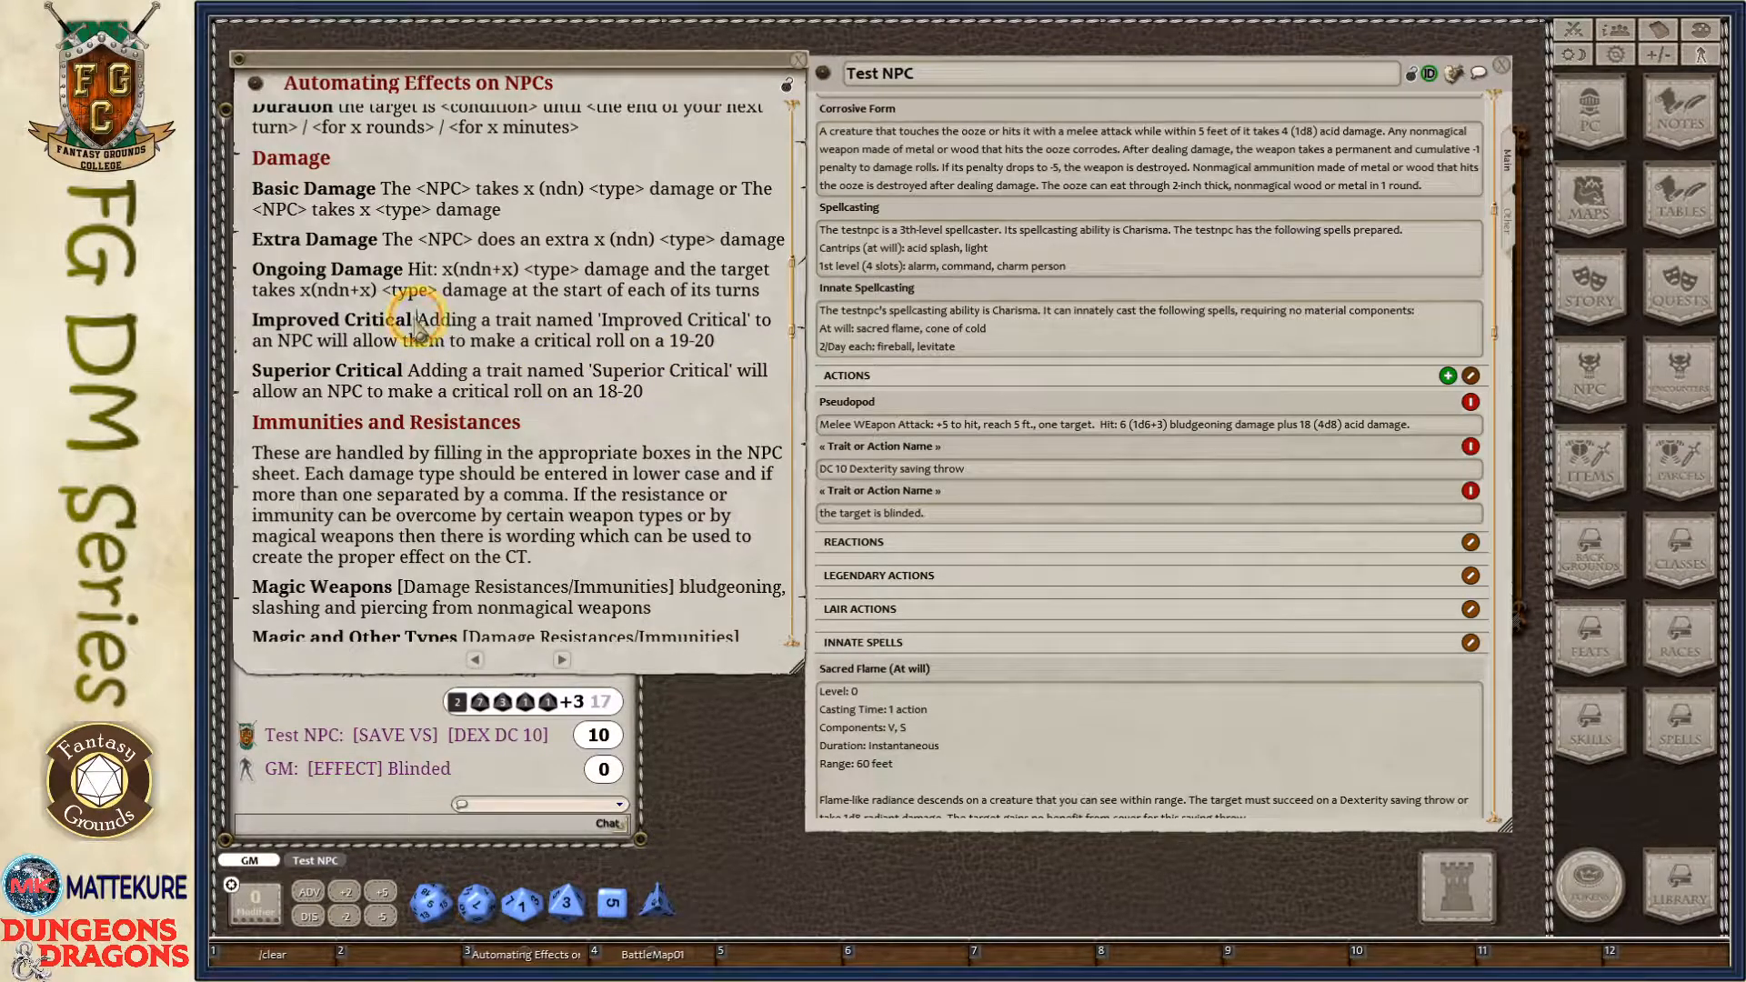
Add a trait named "Improved Critical" to the Test NPC, leaving its description empty.
left_click_drag(417, 325, 253, 322)
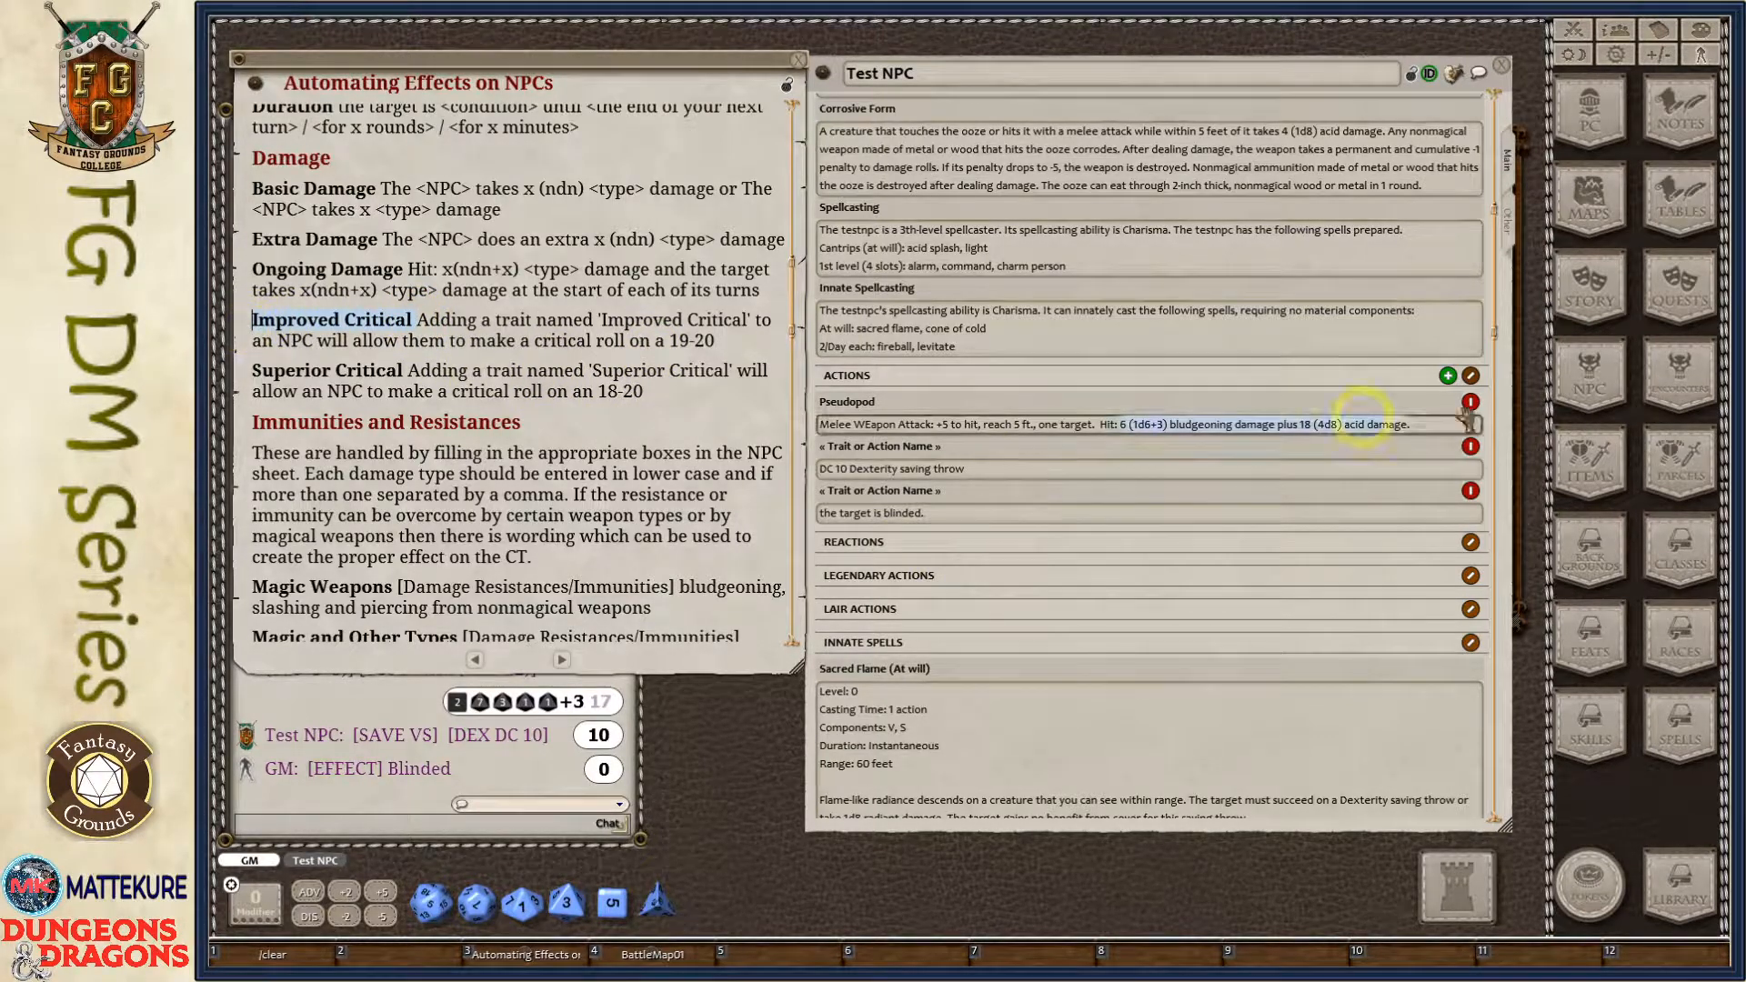
scroll(1458, 389, "up", 3)
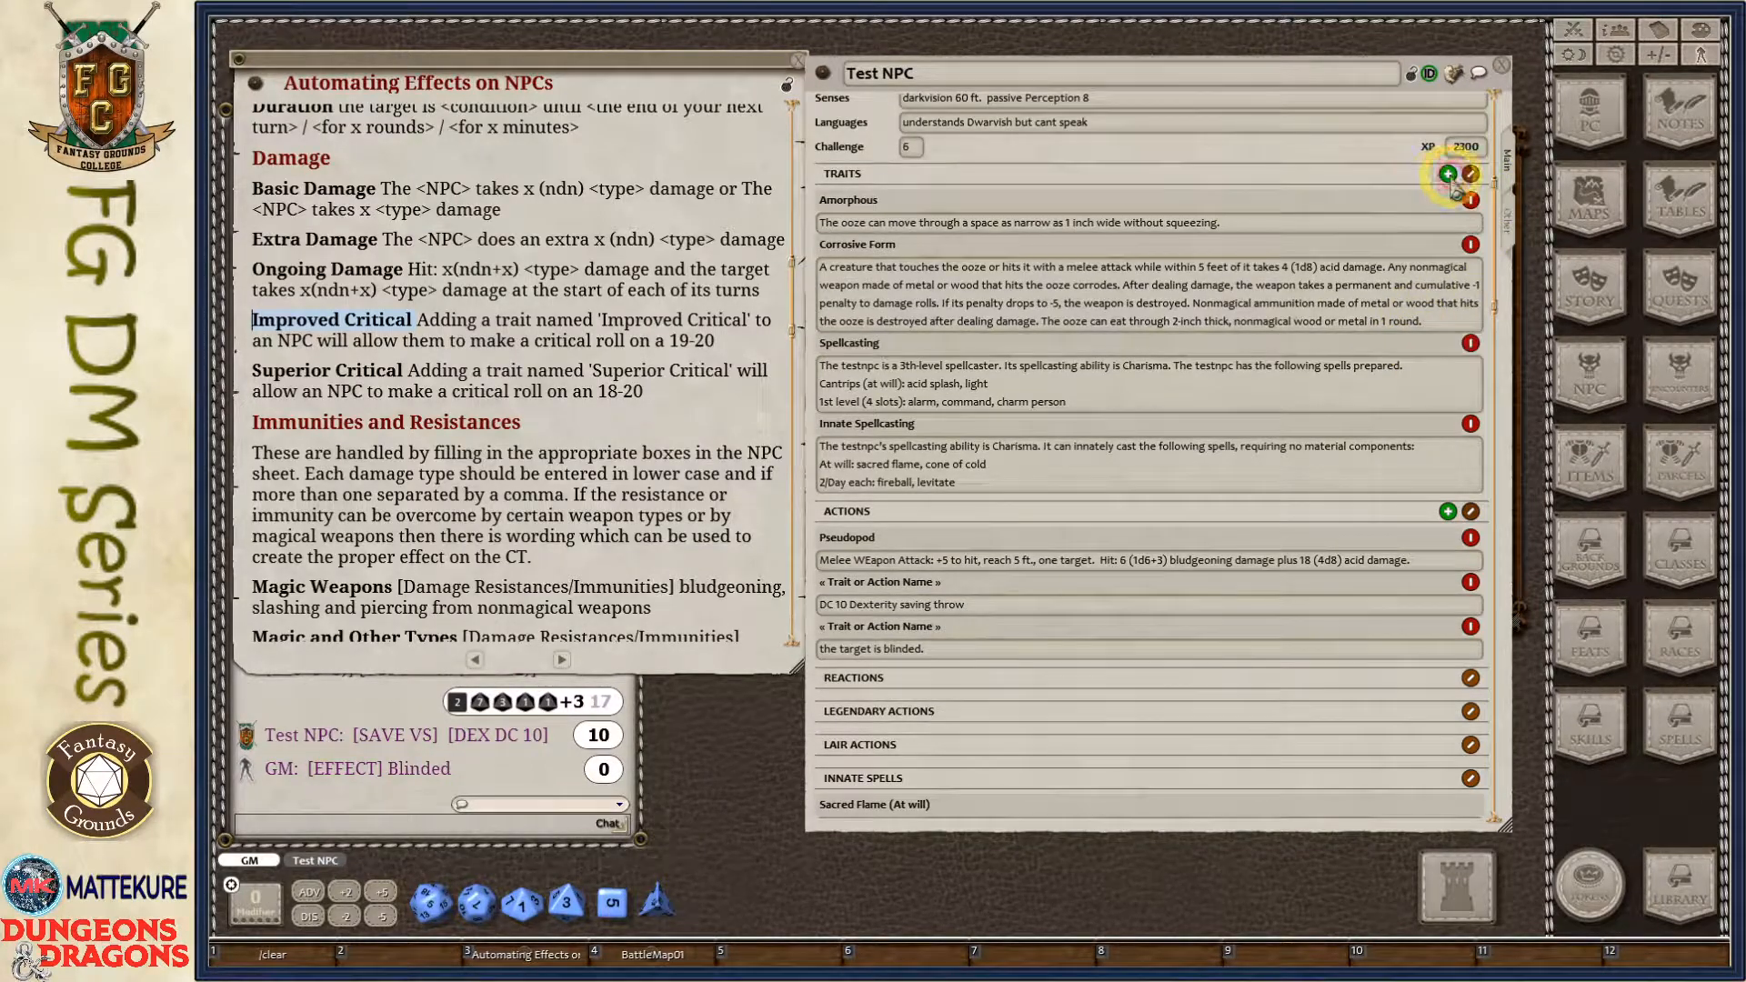
left_click(1448, 174)
left_click(883, 506)
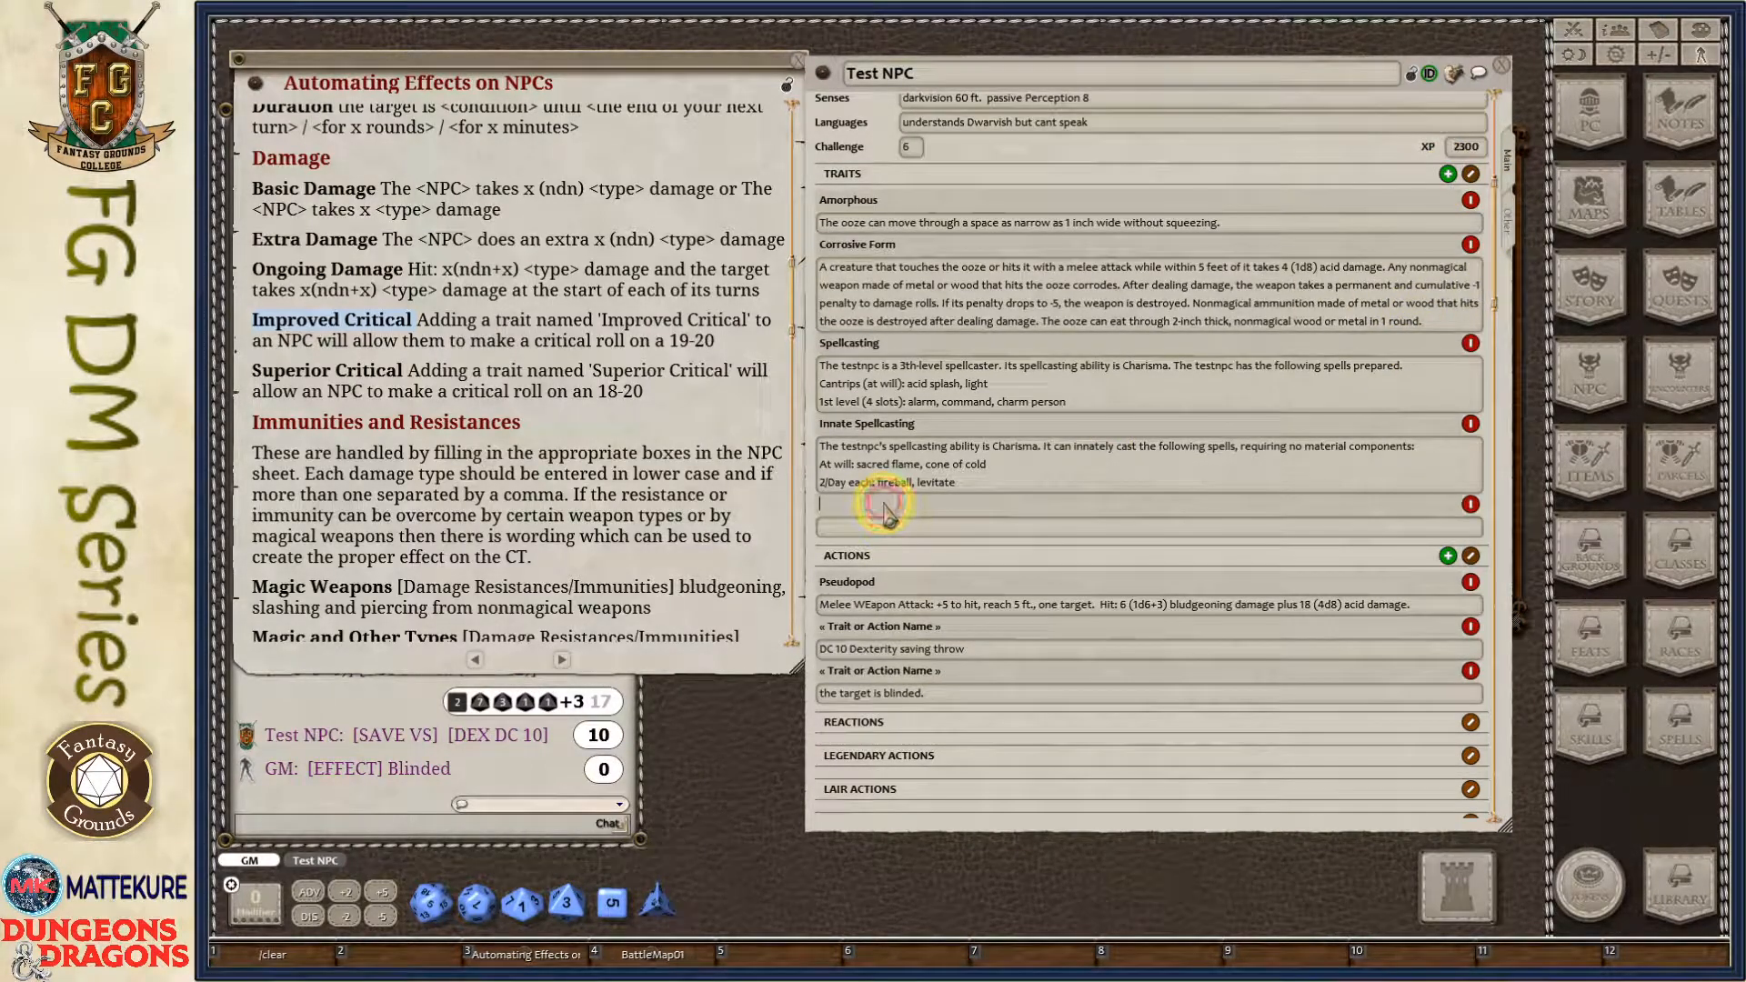
type("Improved C")
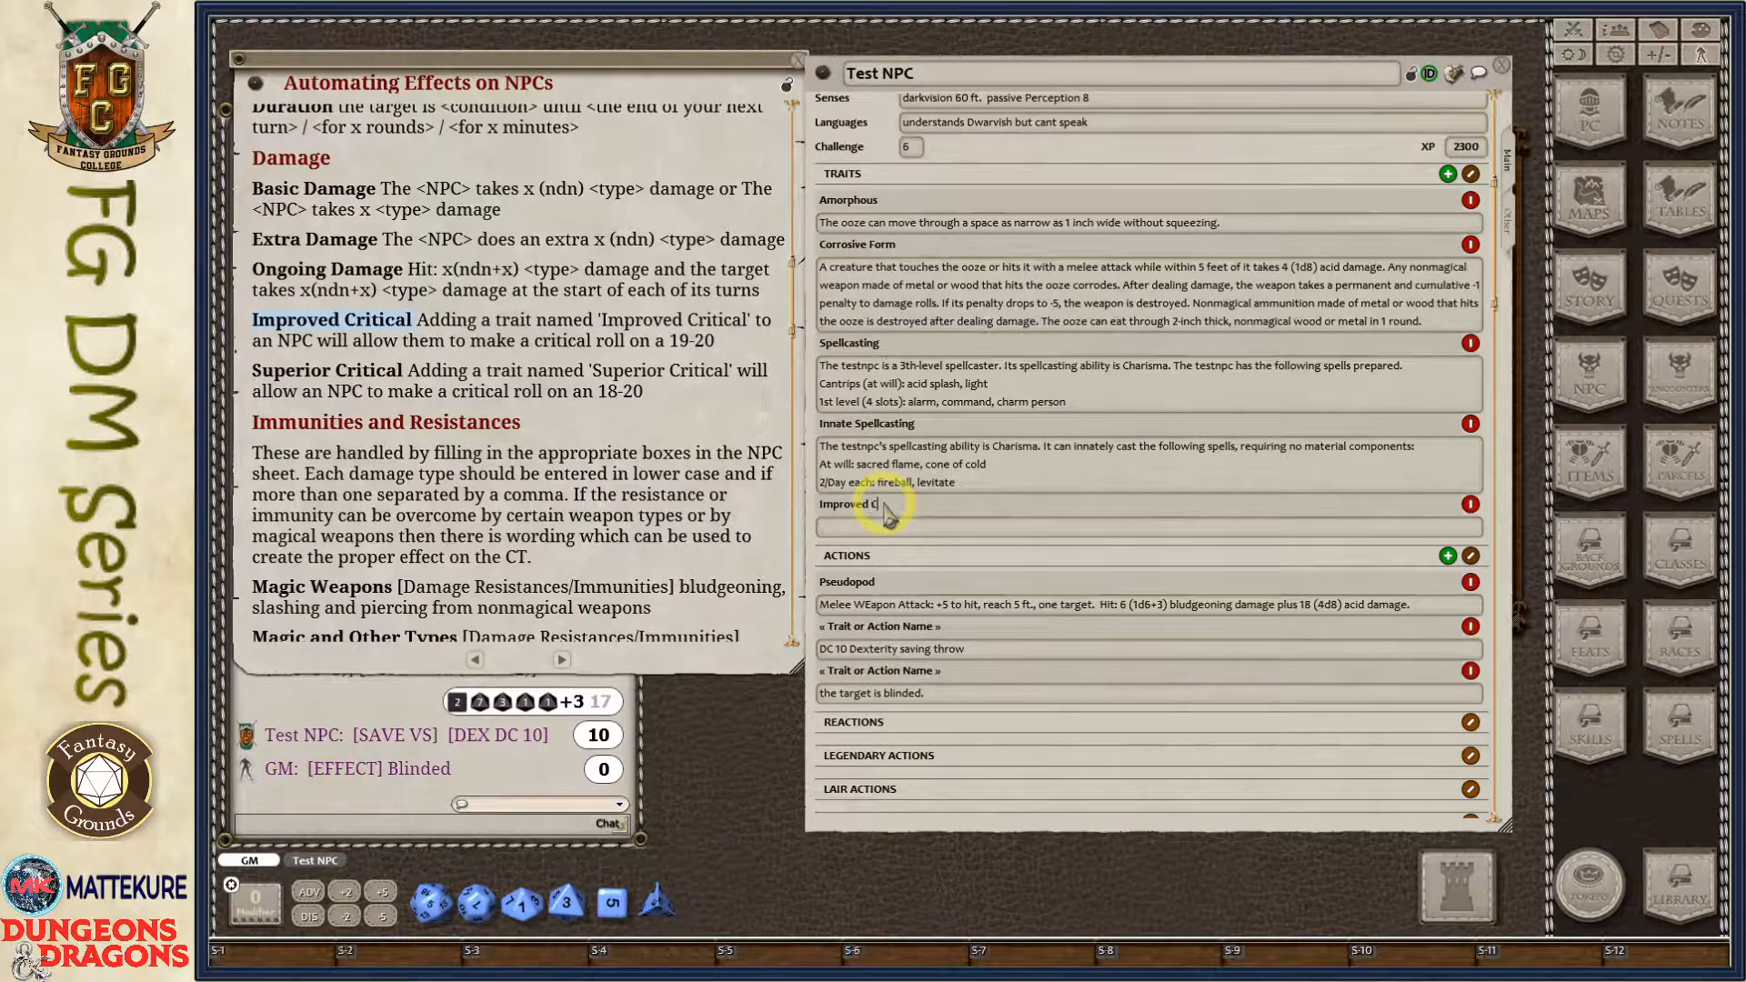
type("ritical")
key("Tab")
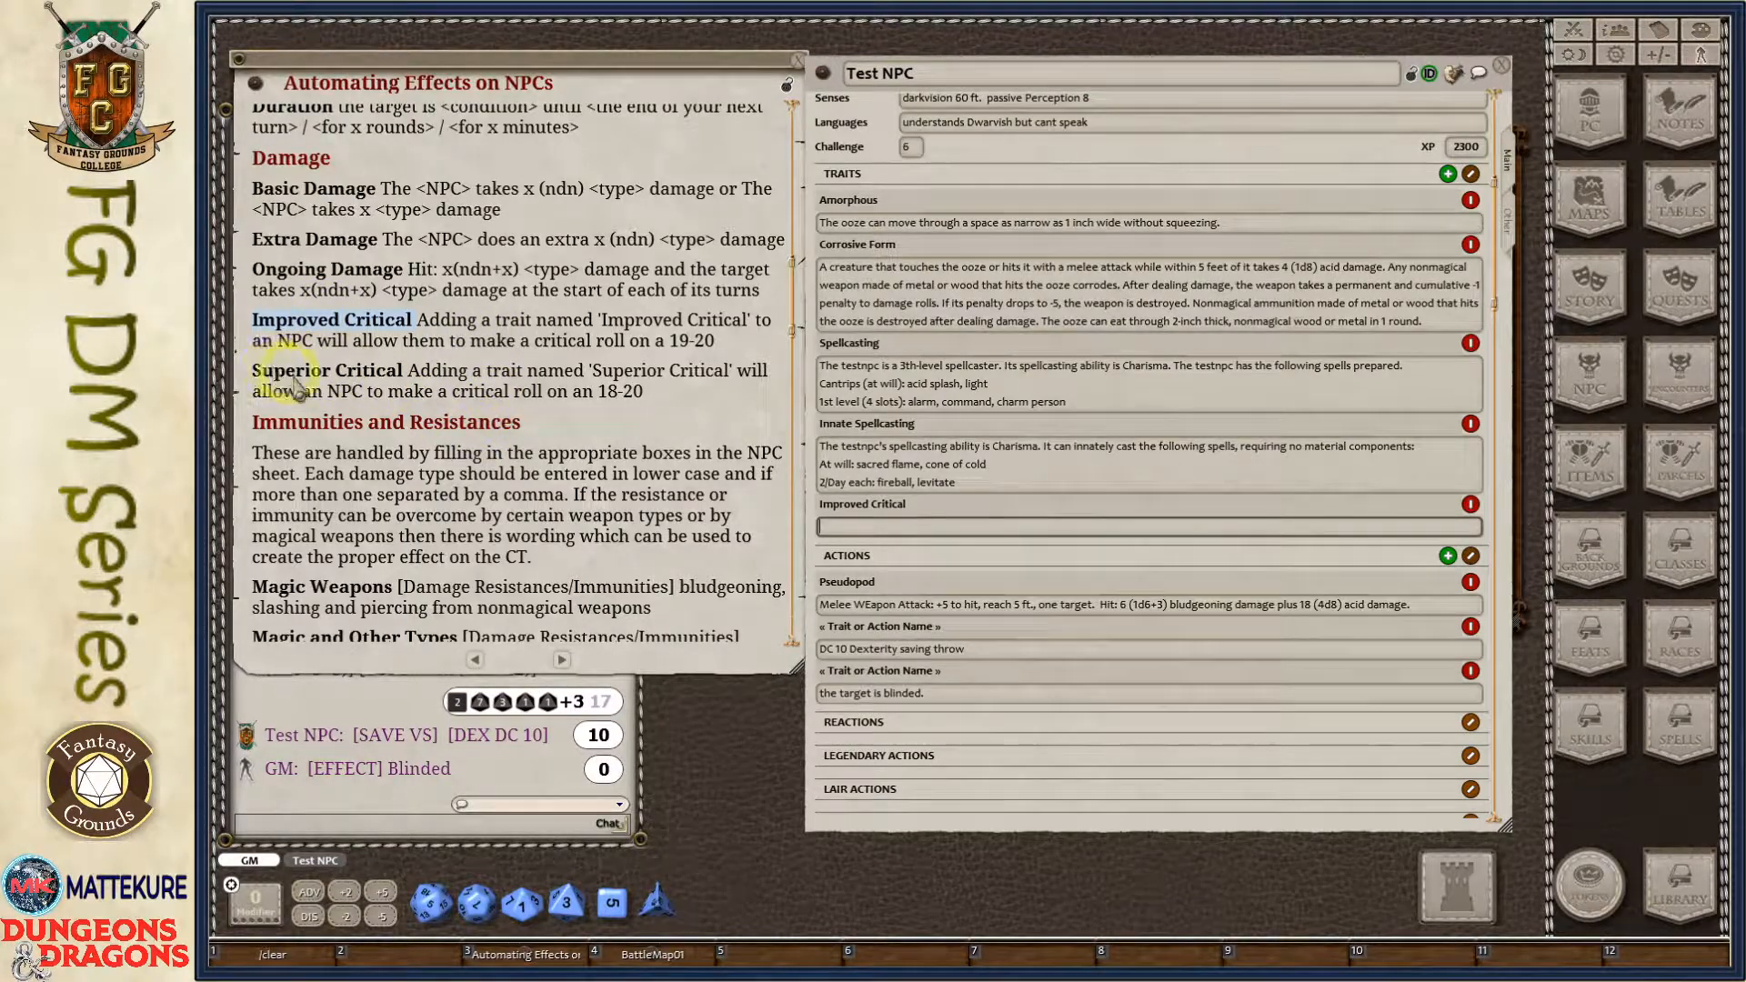
Review the Superior Critical and Immunities and Resistances guidance alongside the NPC's damage resistance and immunity fields.
left_click_drag(599, 393, 645, 395)
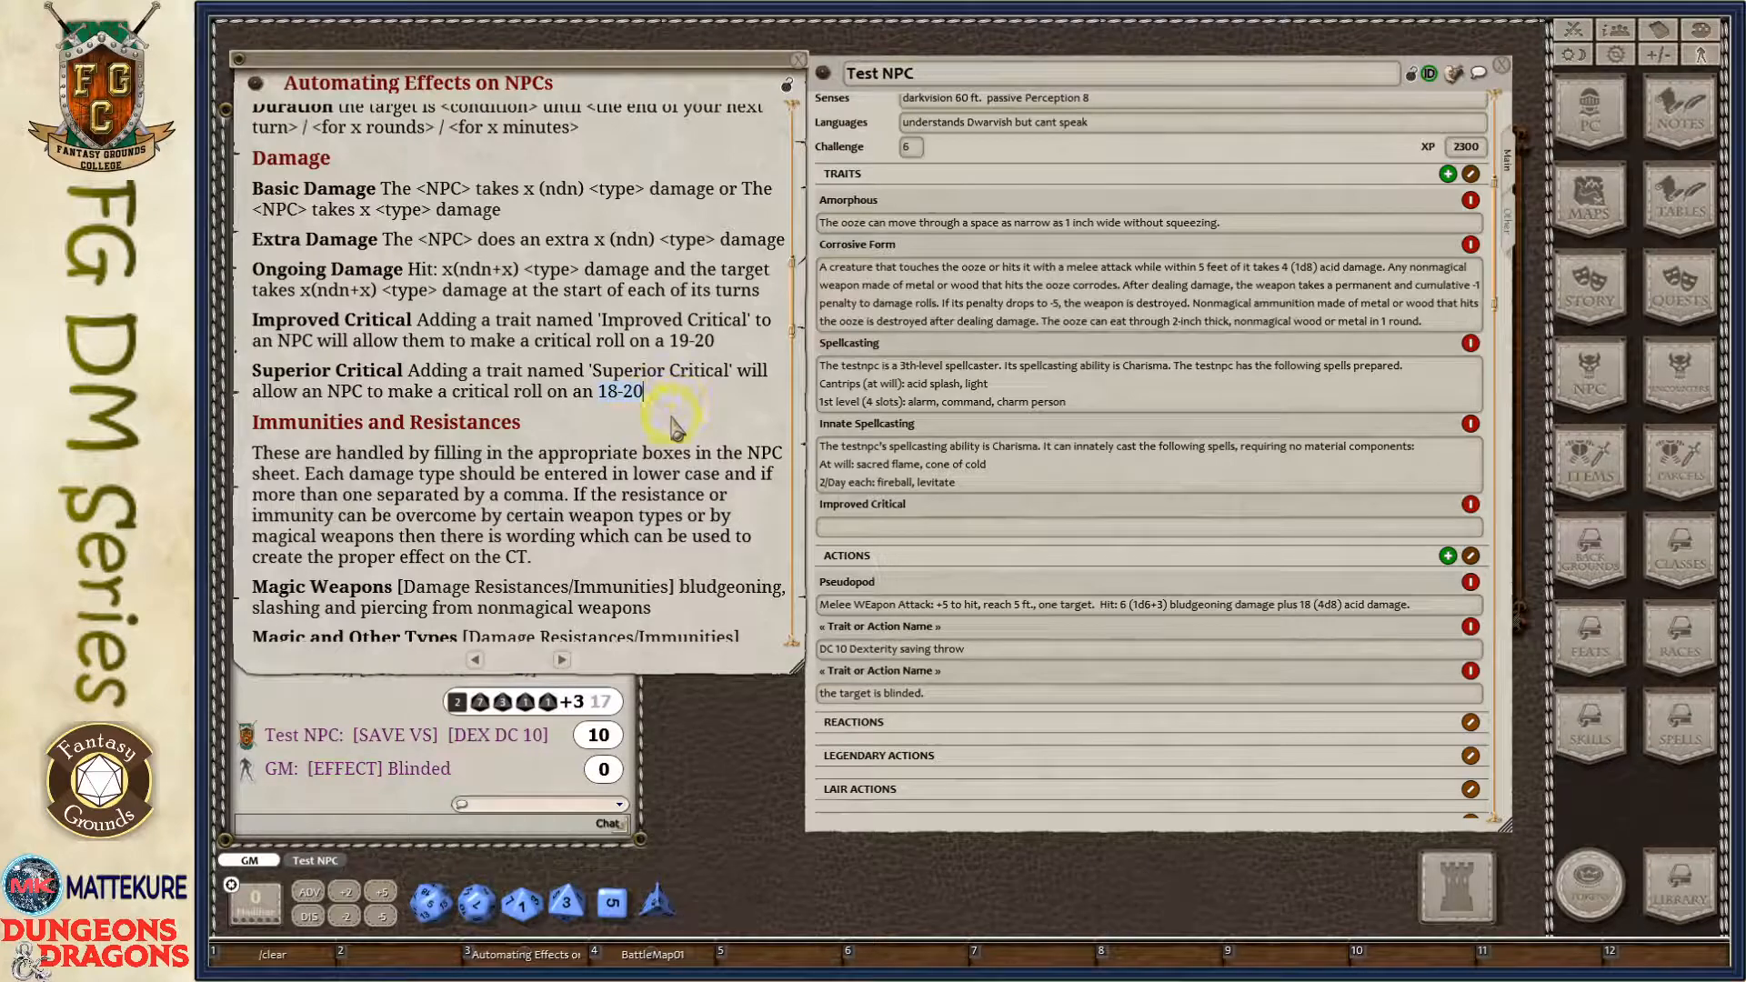
scroll(672, 421, "down", 5)
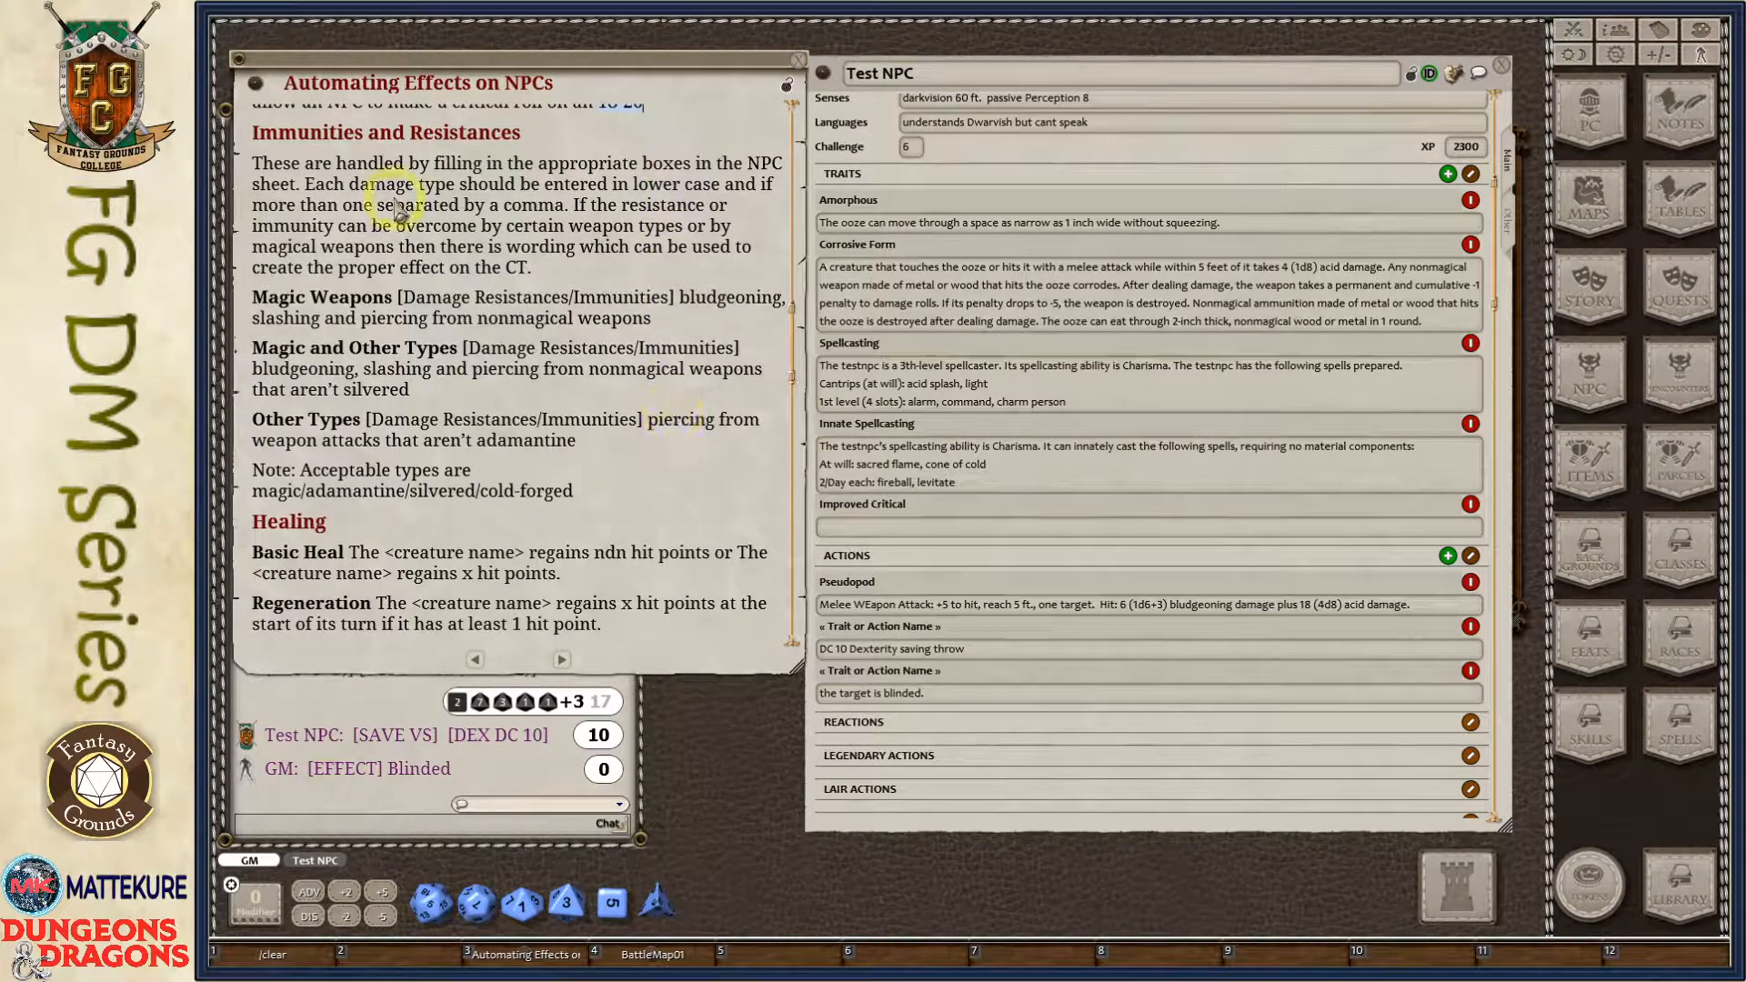
left_click(1210, 300)
scroll(1210, 300, "up", 4)
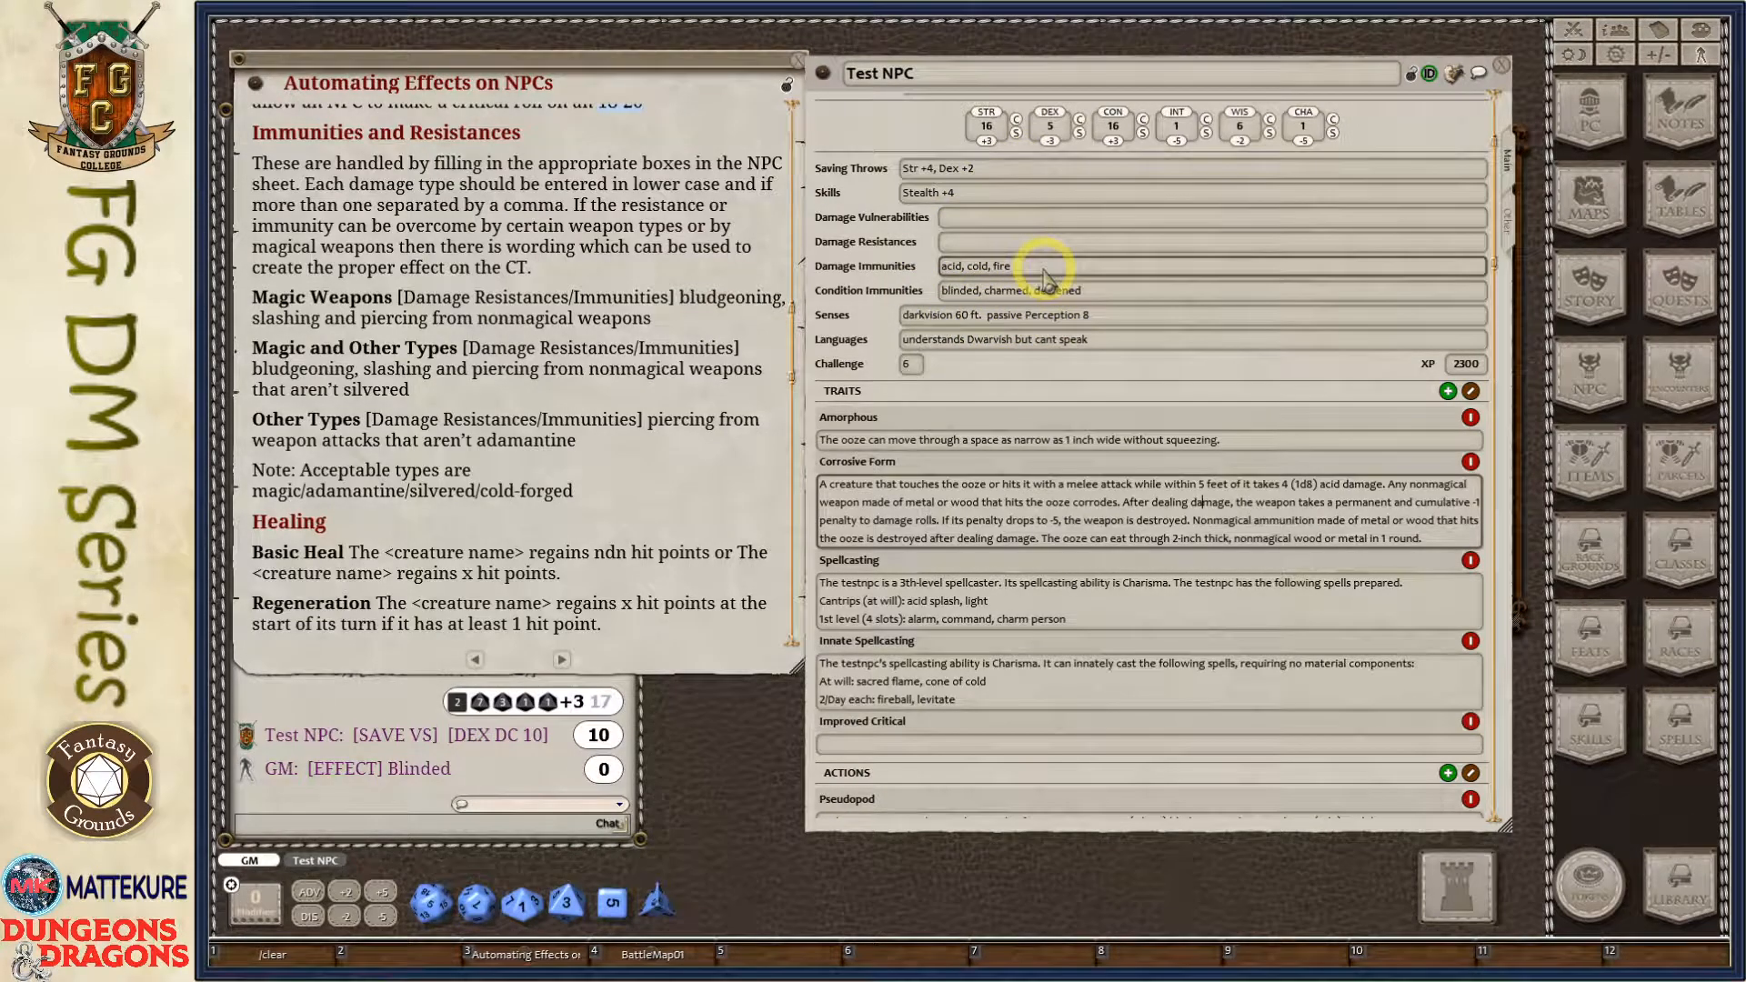
left_click(1046, 346)
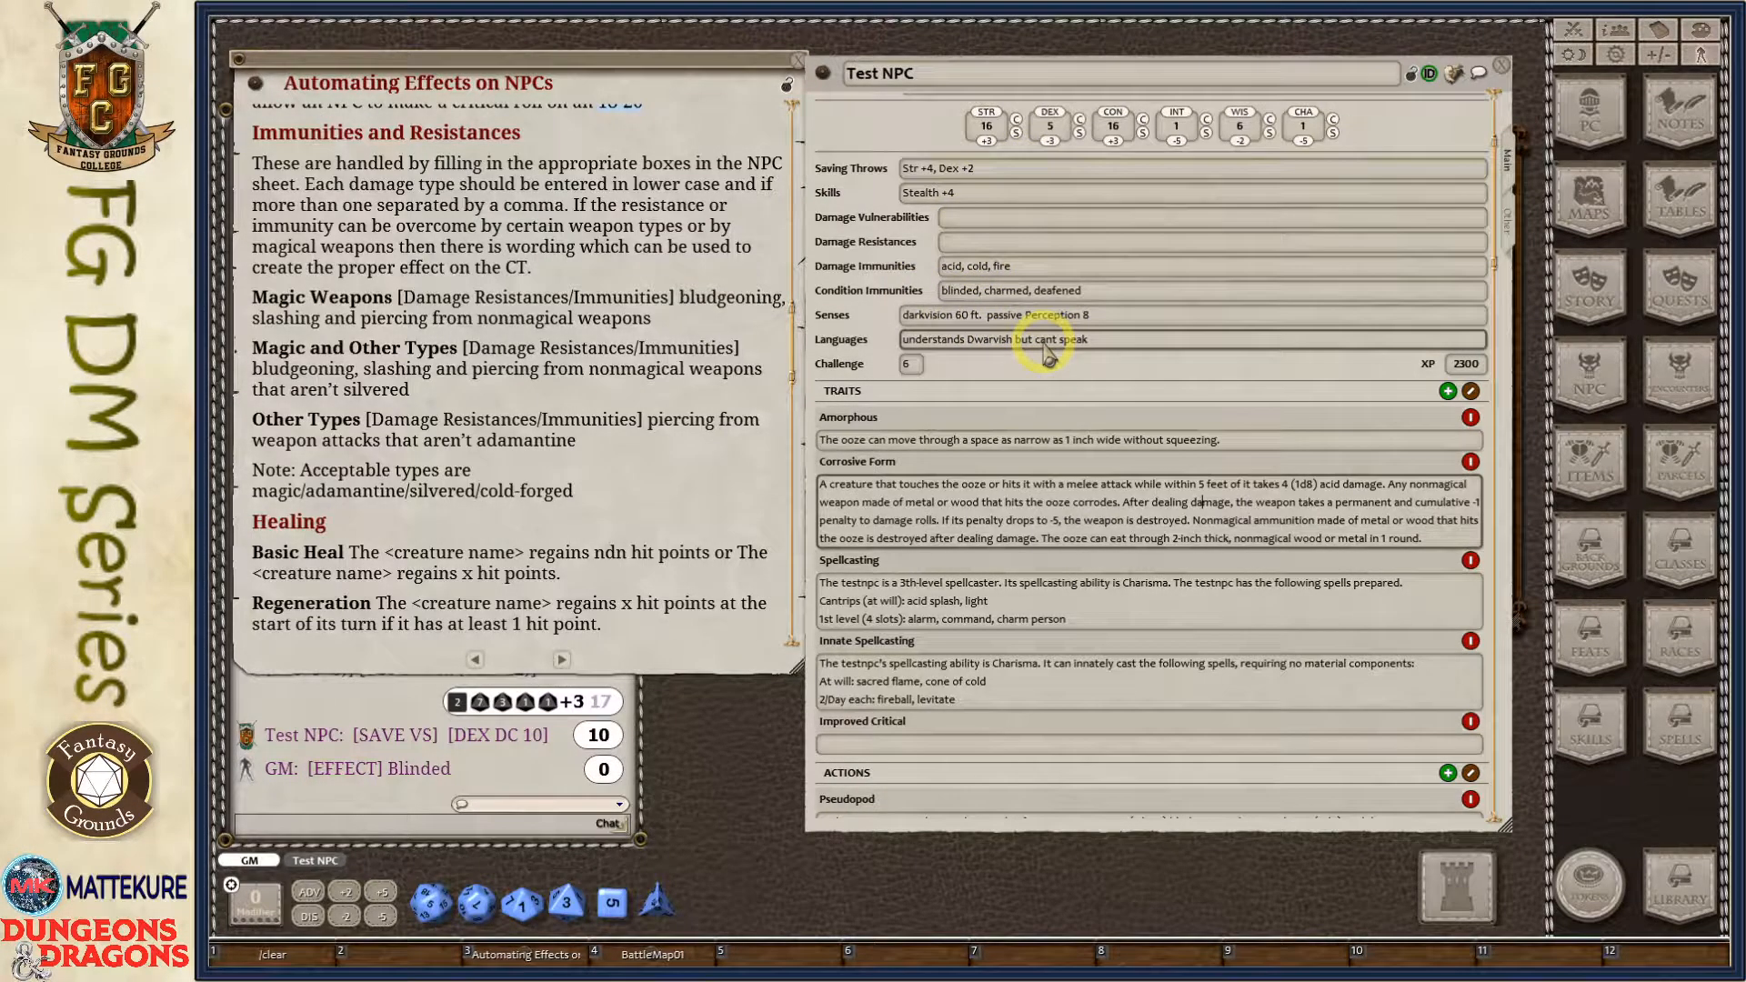
scroll(1048, 355, "down", 2)
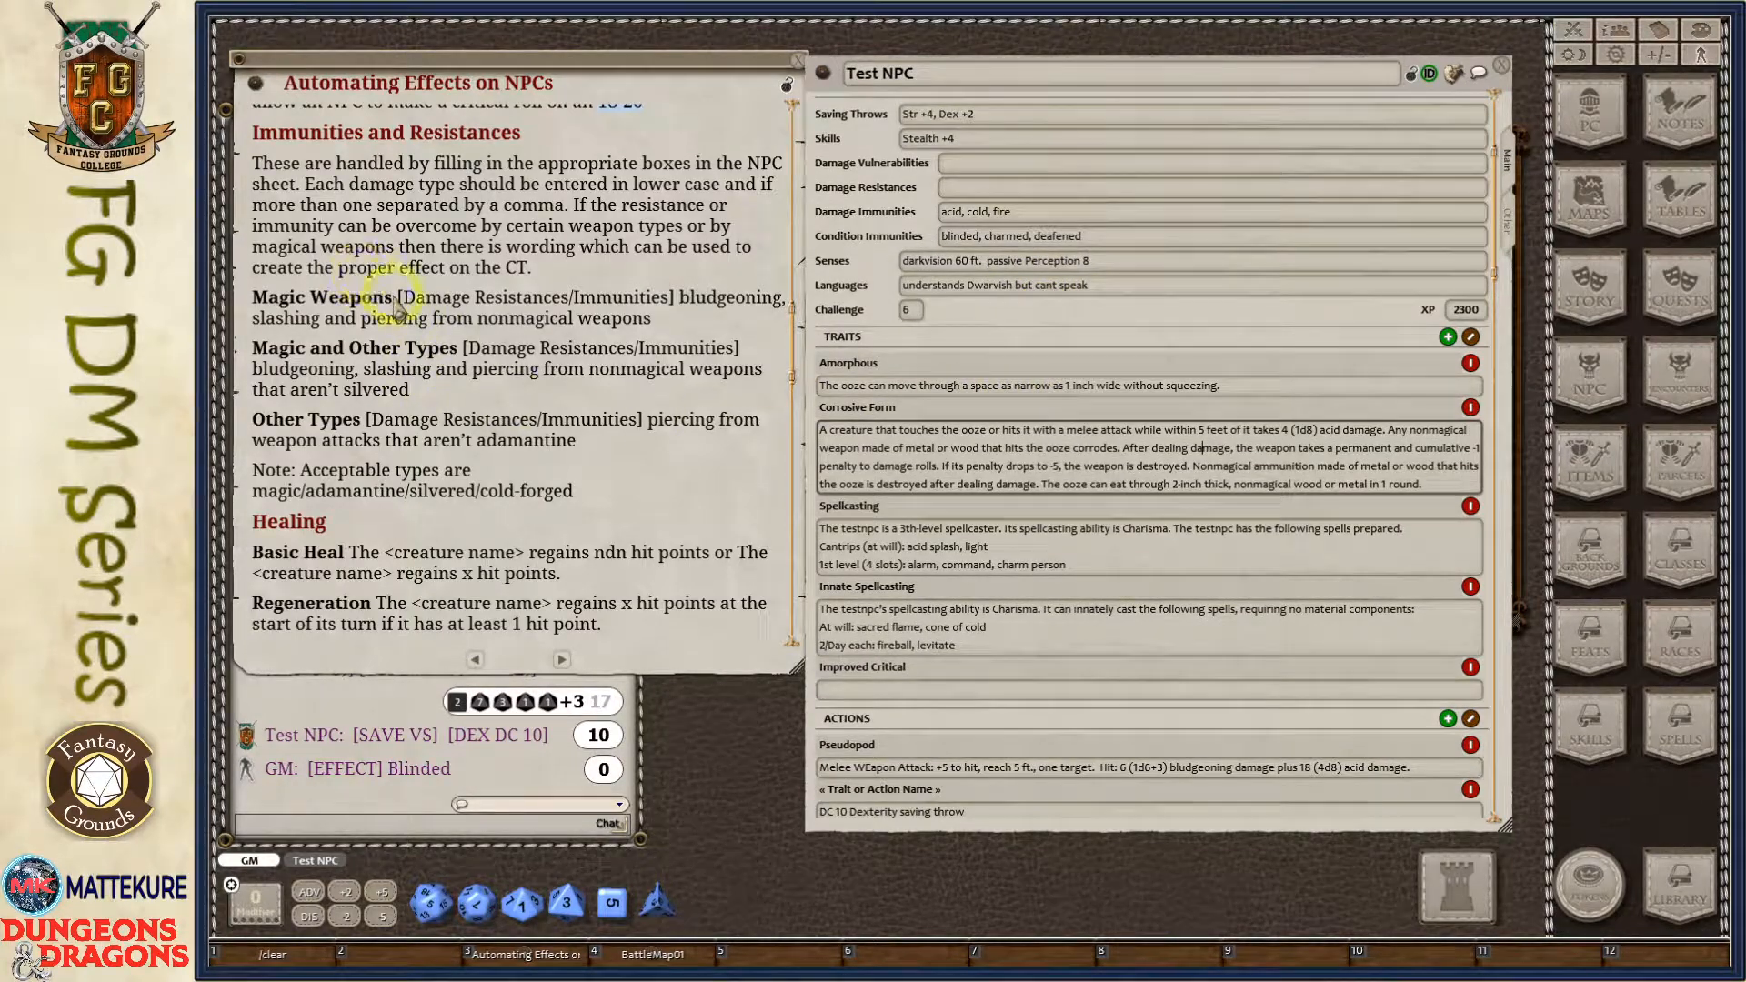
left_click_drag(394, 298, 240, 302)
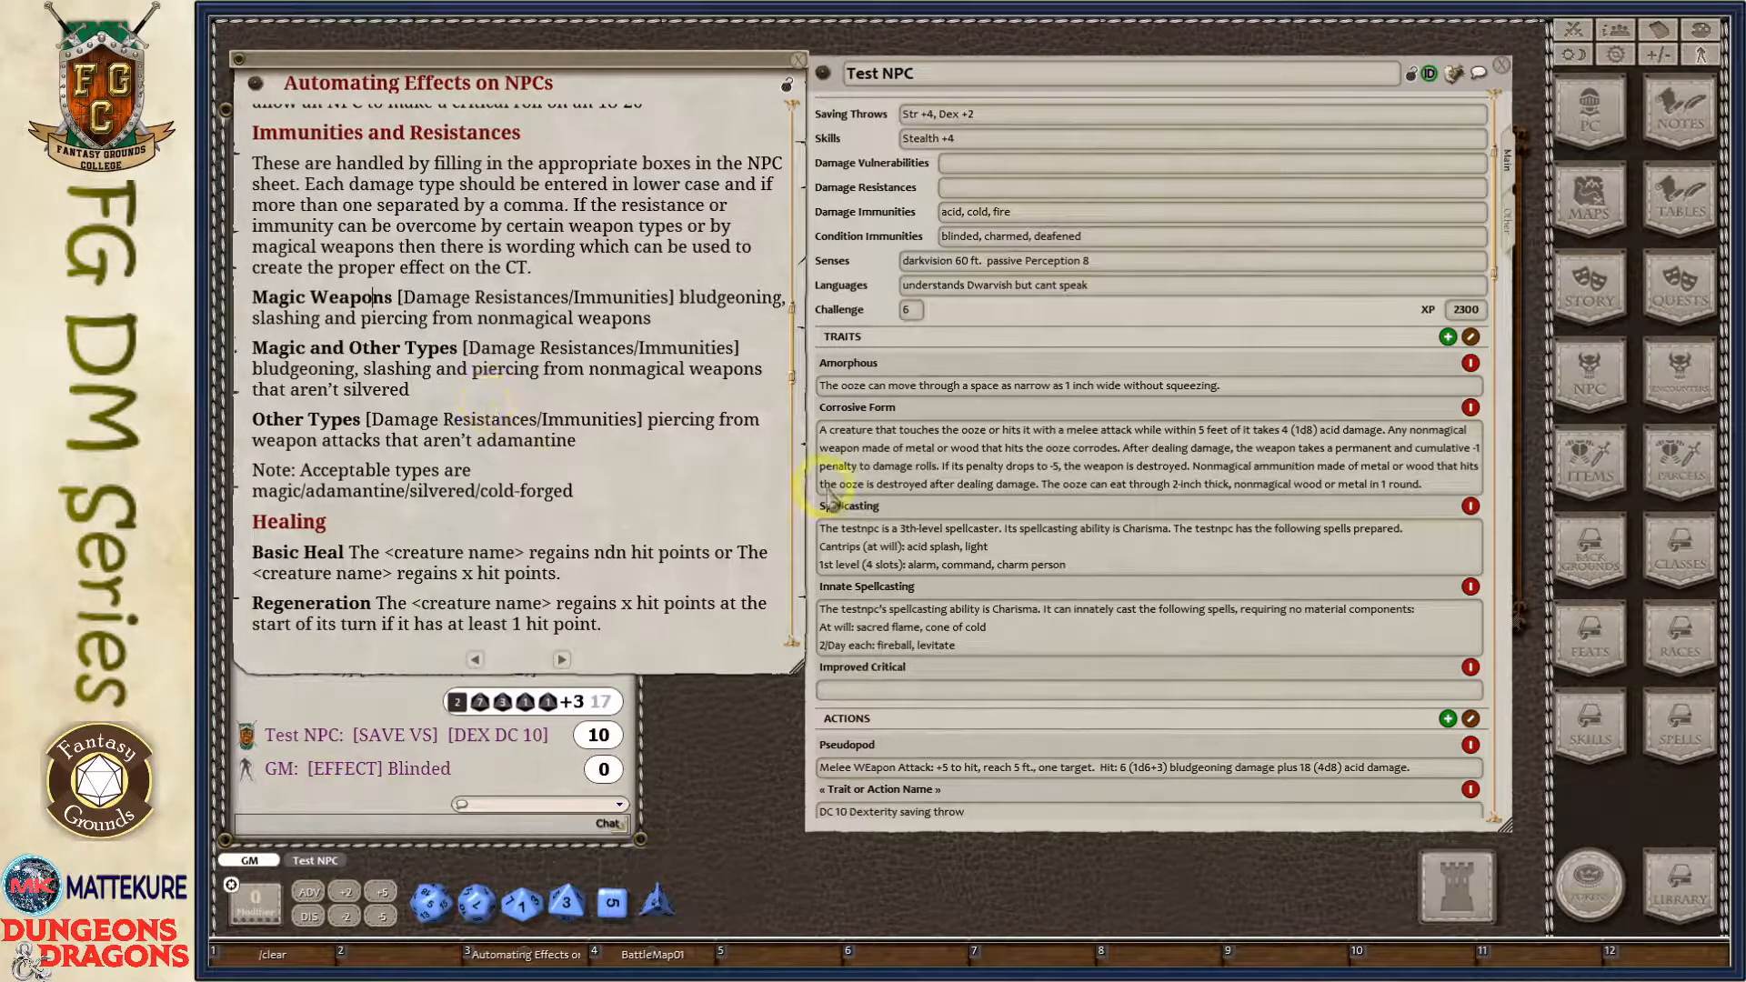
left_click(942, 509)
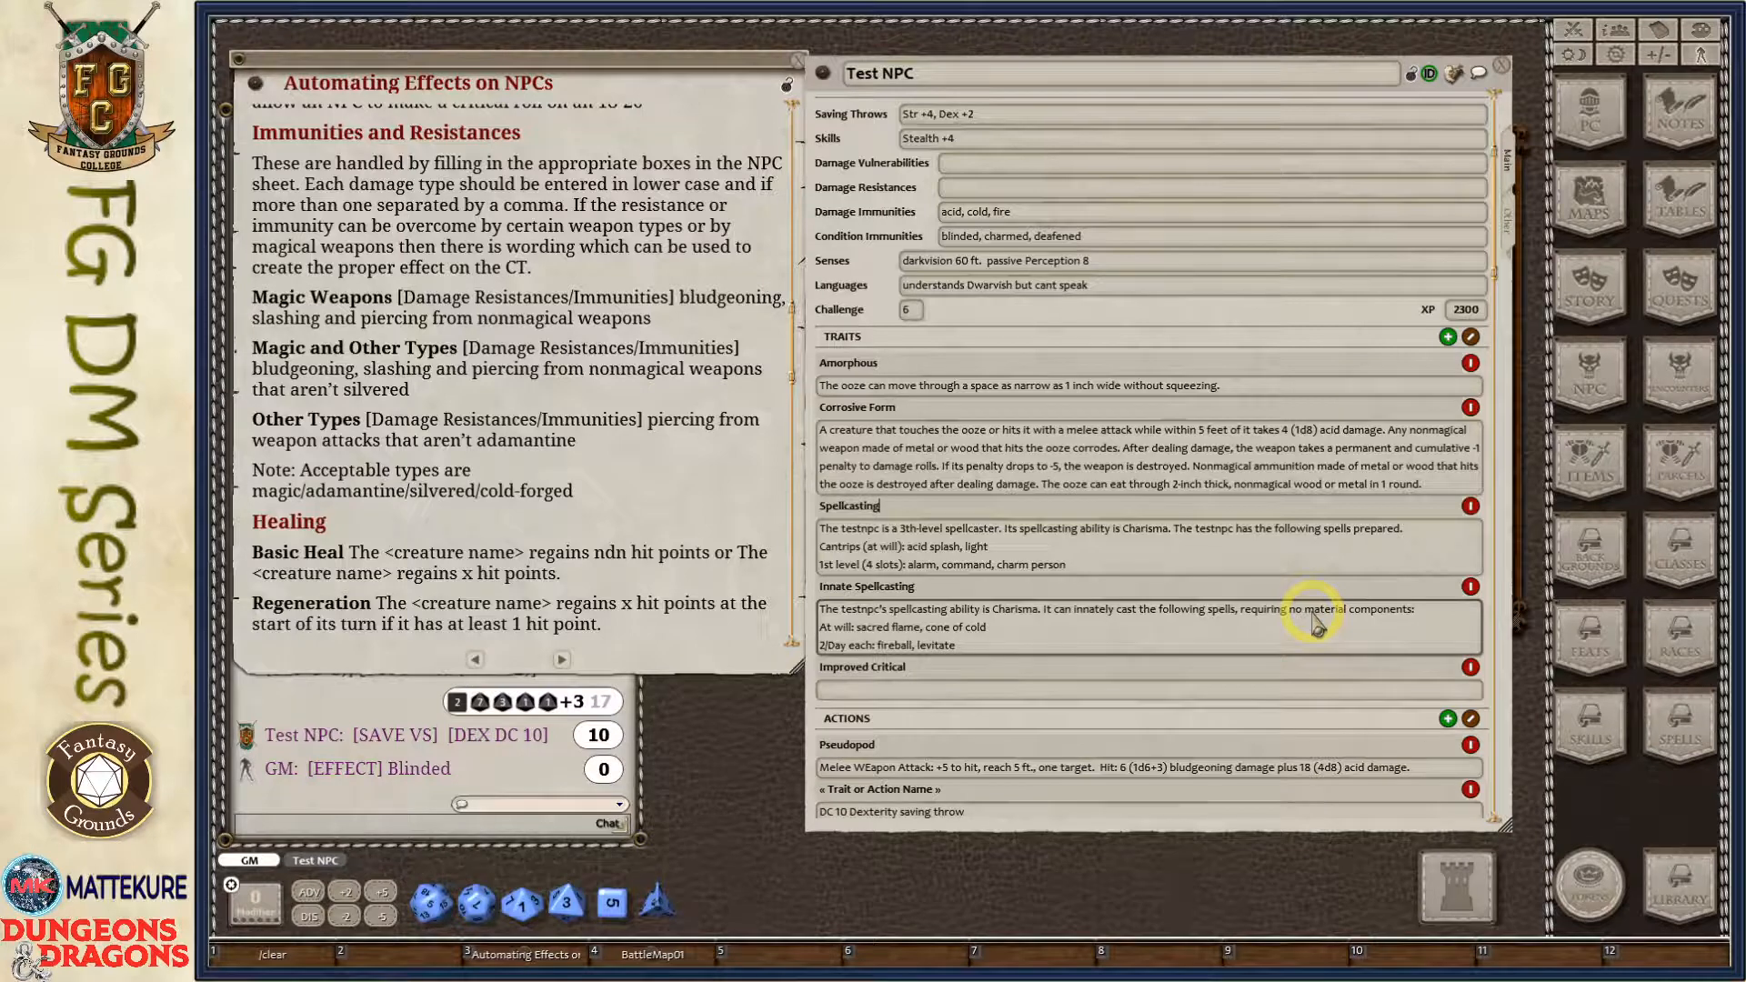
left_click(1190, 573)
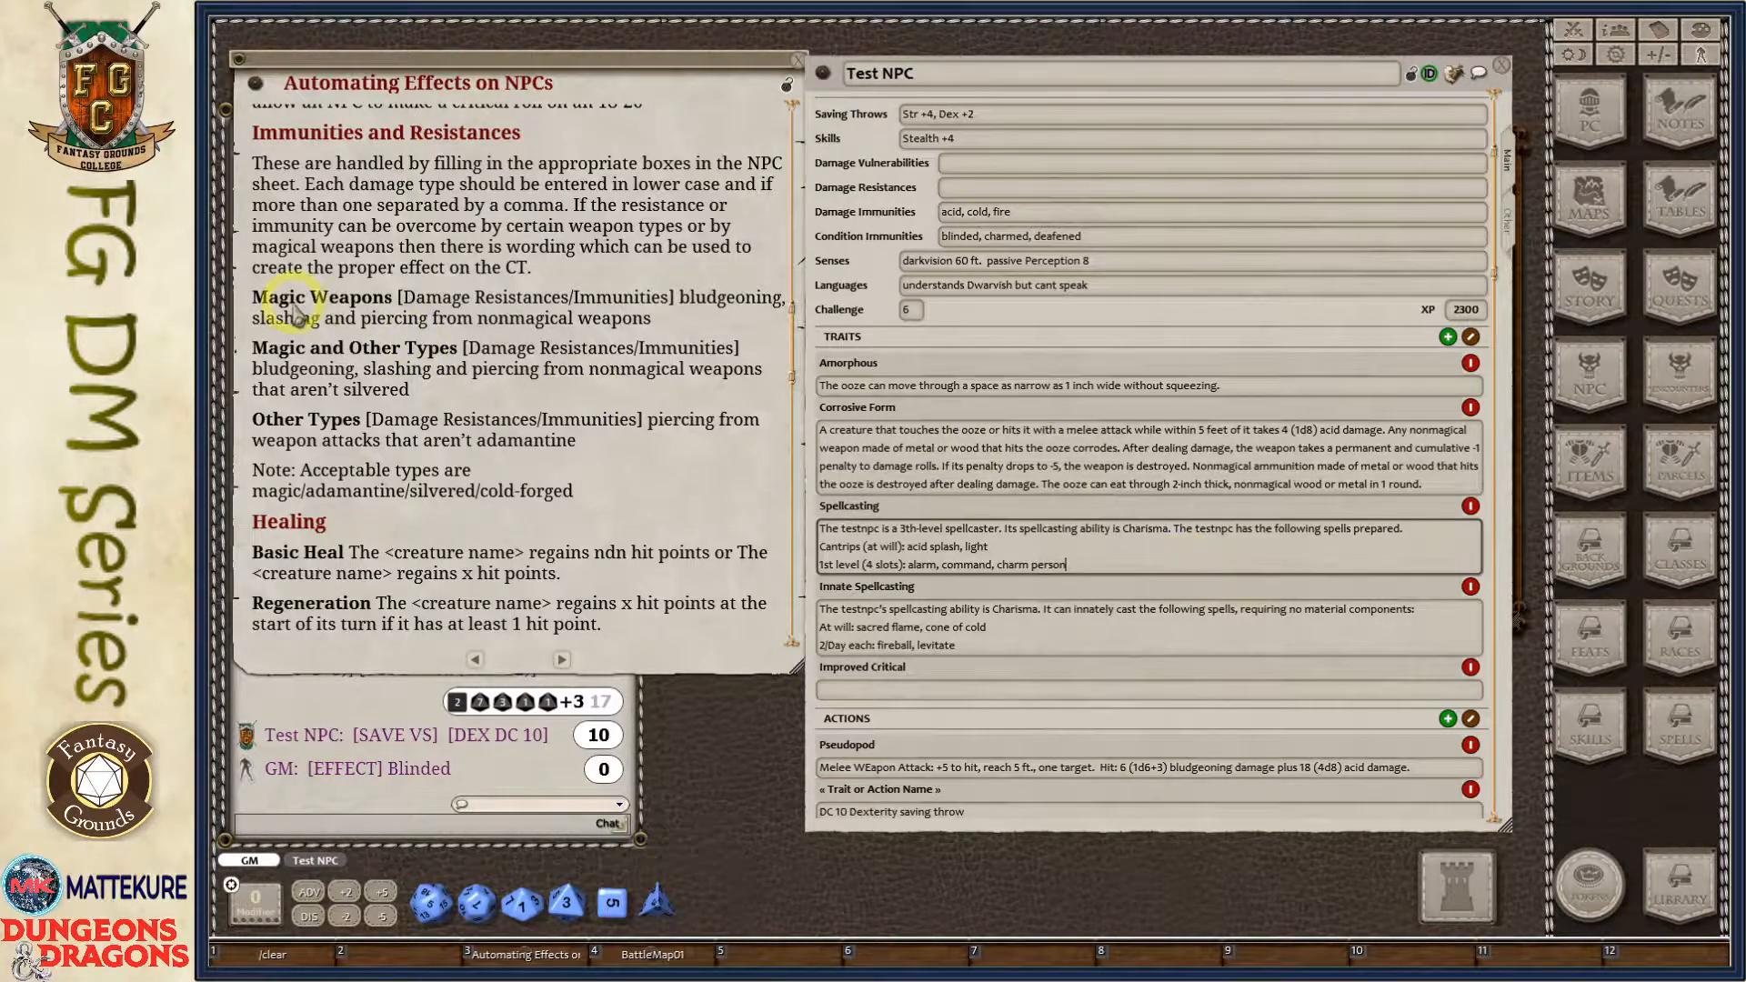
Examine the reference wording for resistances overcome by magic, silvered or adamantine weapons and the note on acceptable types.
left_click_drag(254, 298, 397, 313)
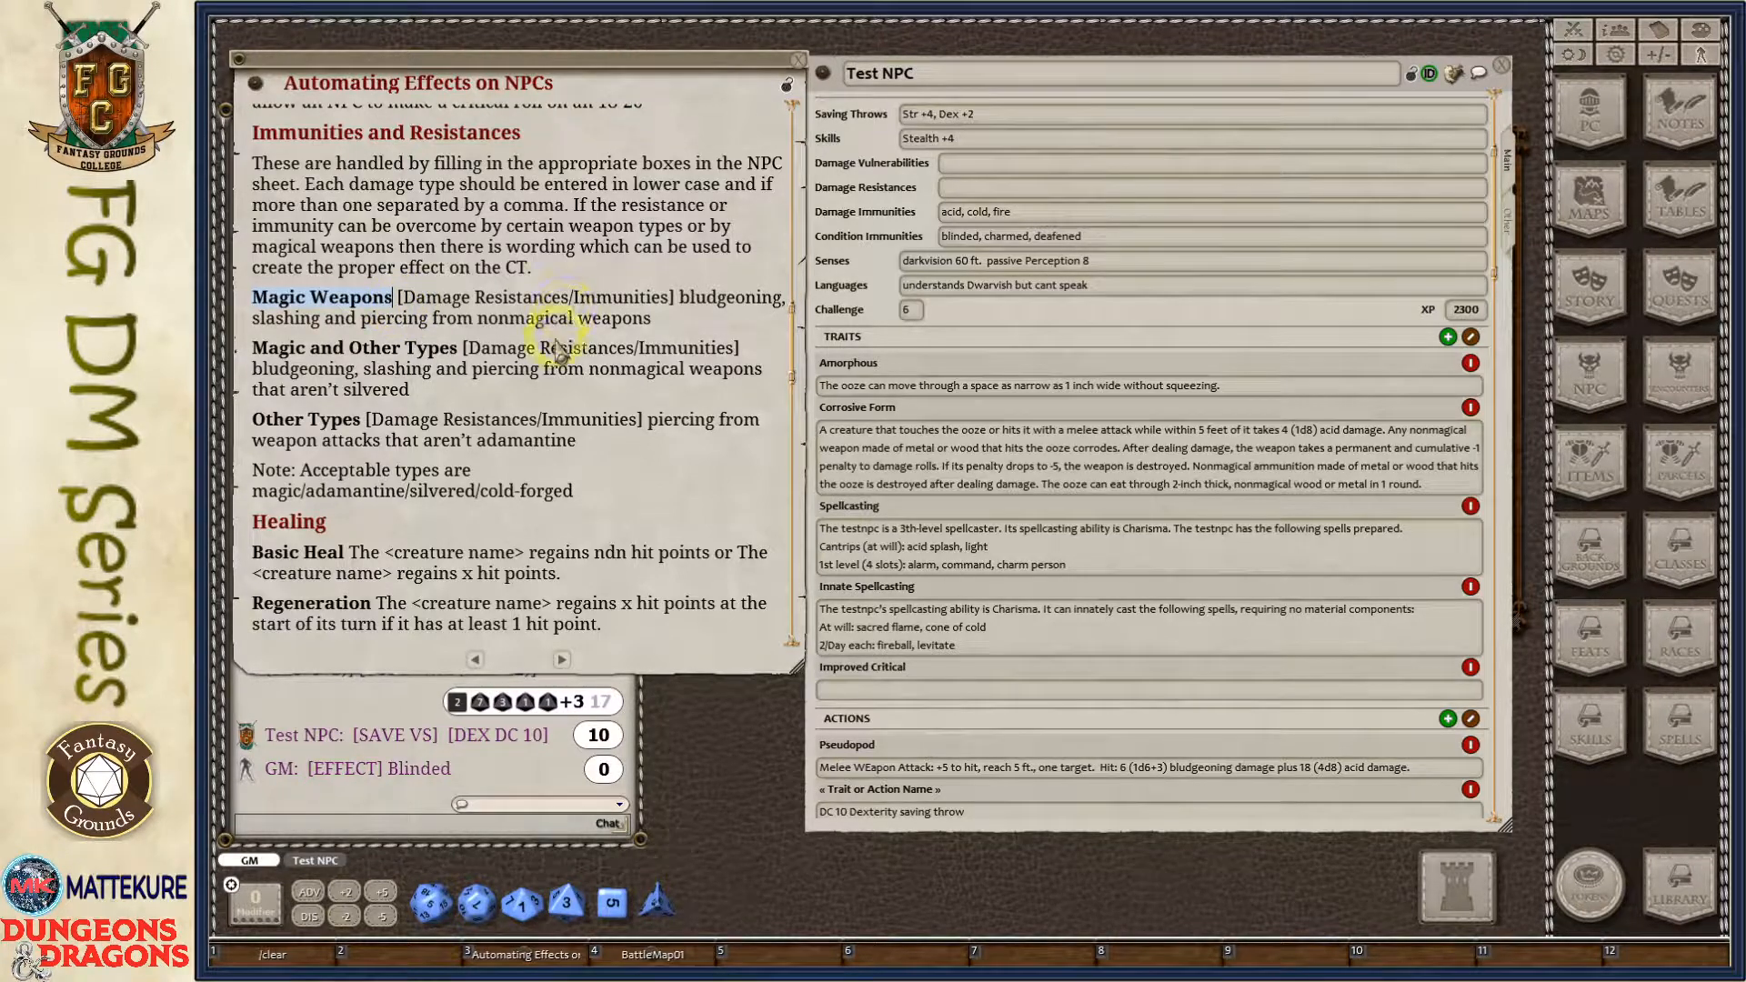
left_click(538, 382)
scroll(655, 431, "down", 1)
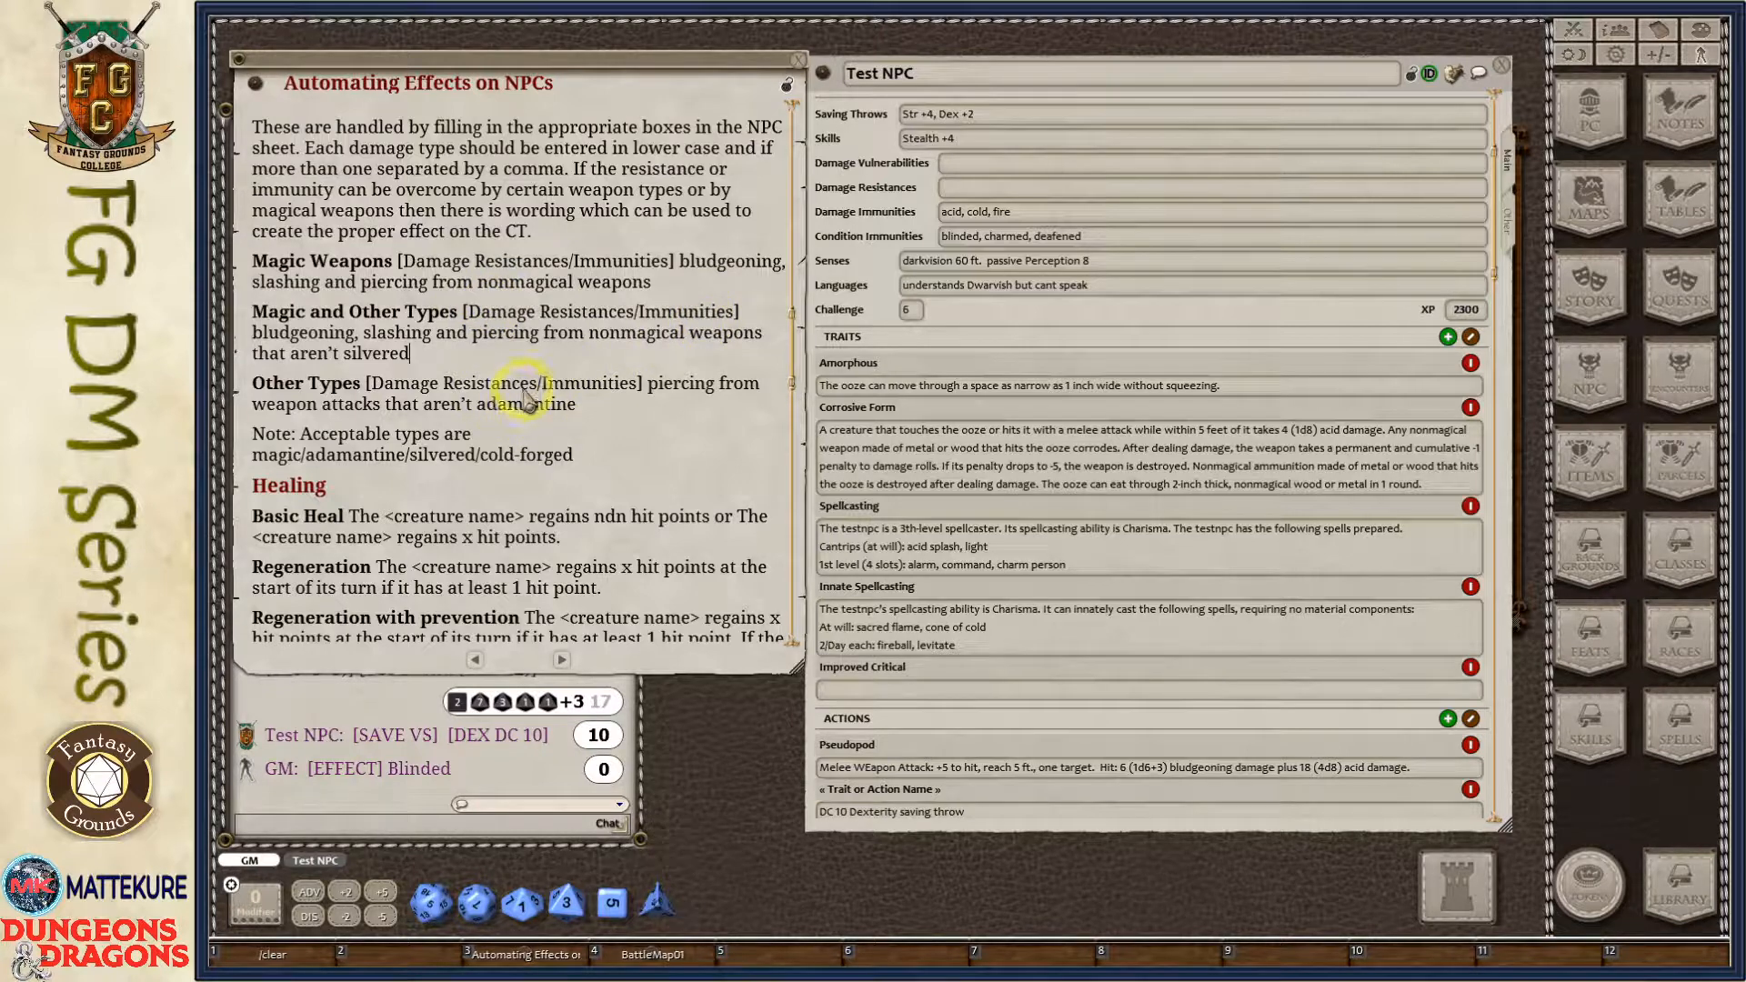
left_click_drag(258, 338, 753, 333)
left_click_drag(255, 355, 280, 354)
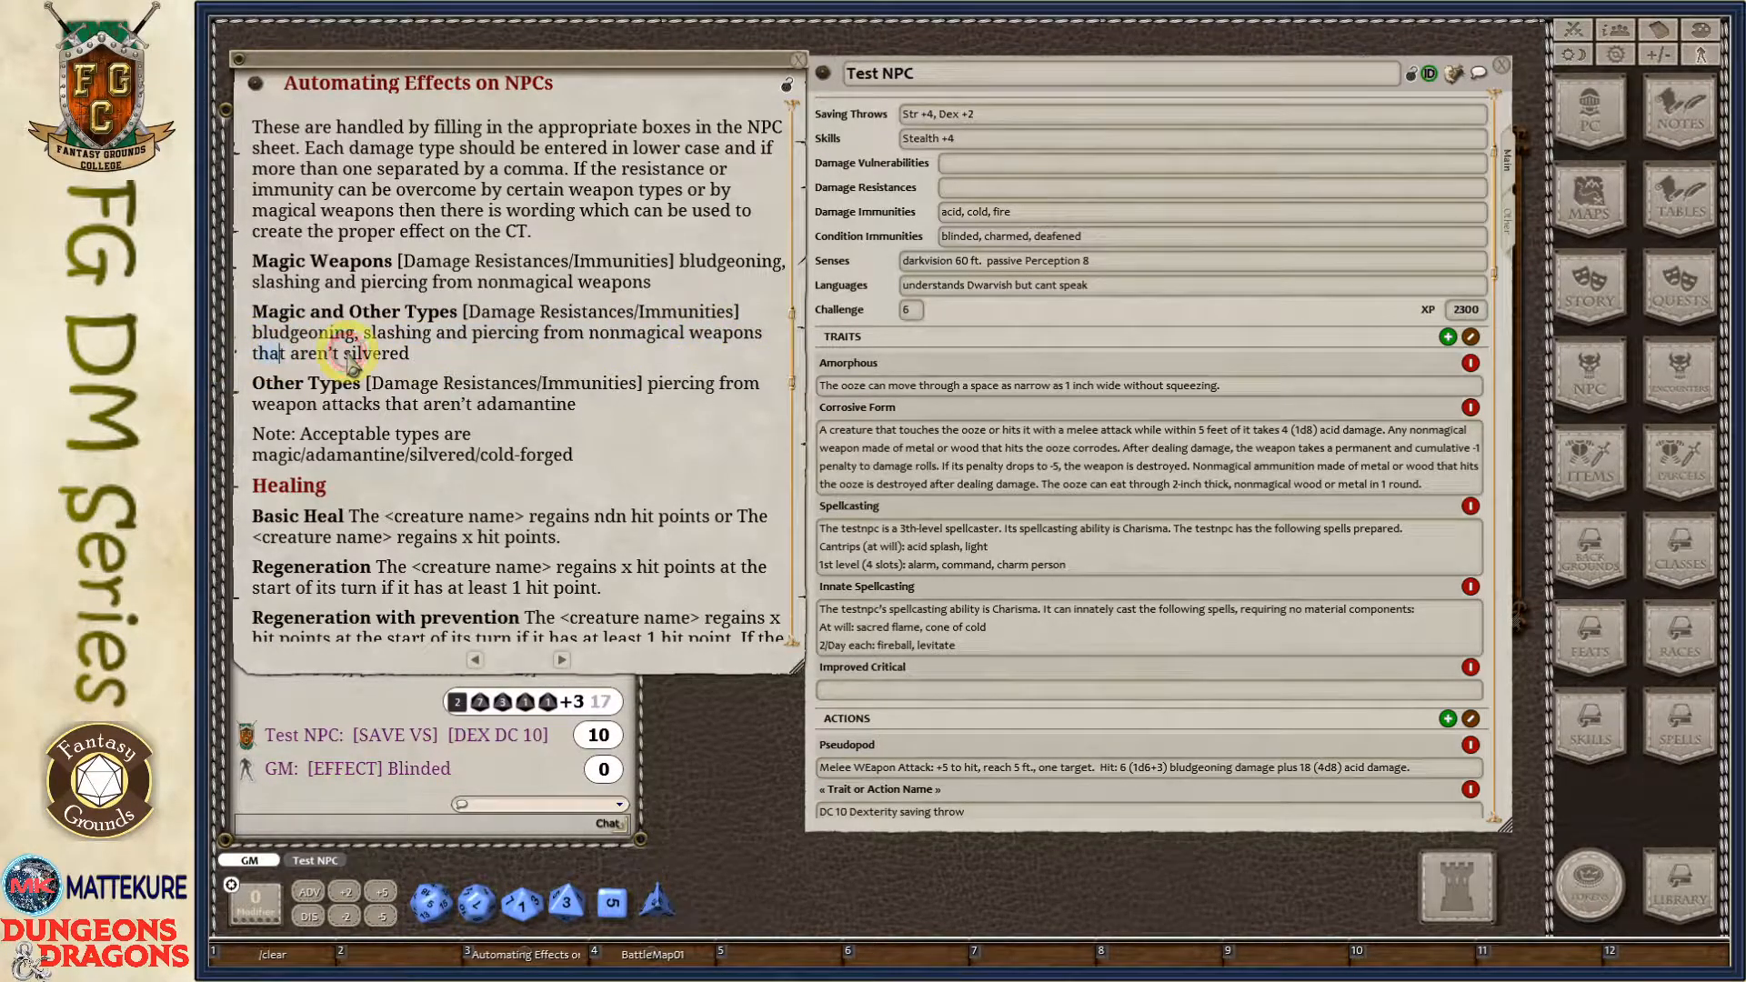
left_click(393, 362)
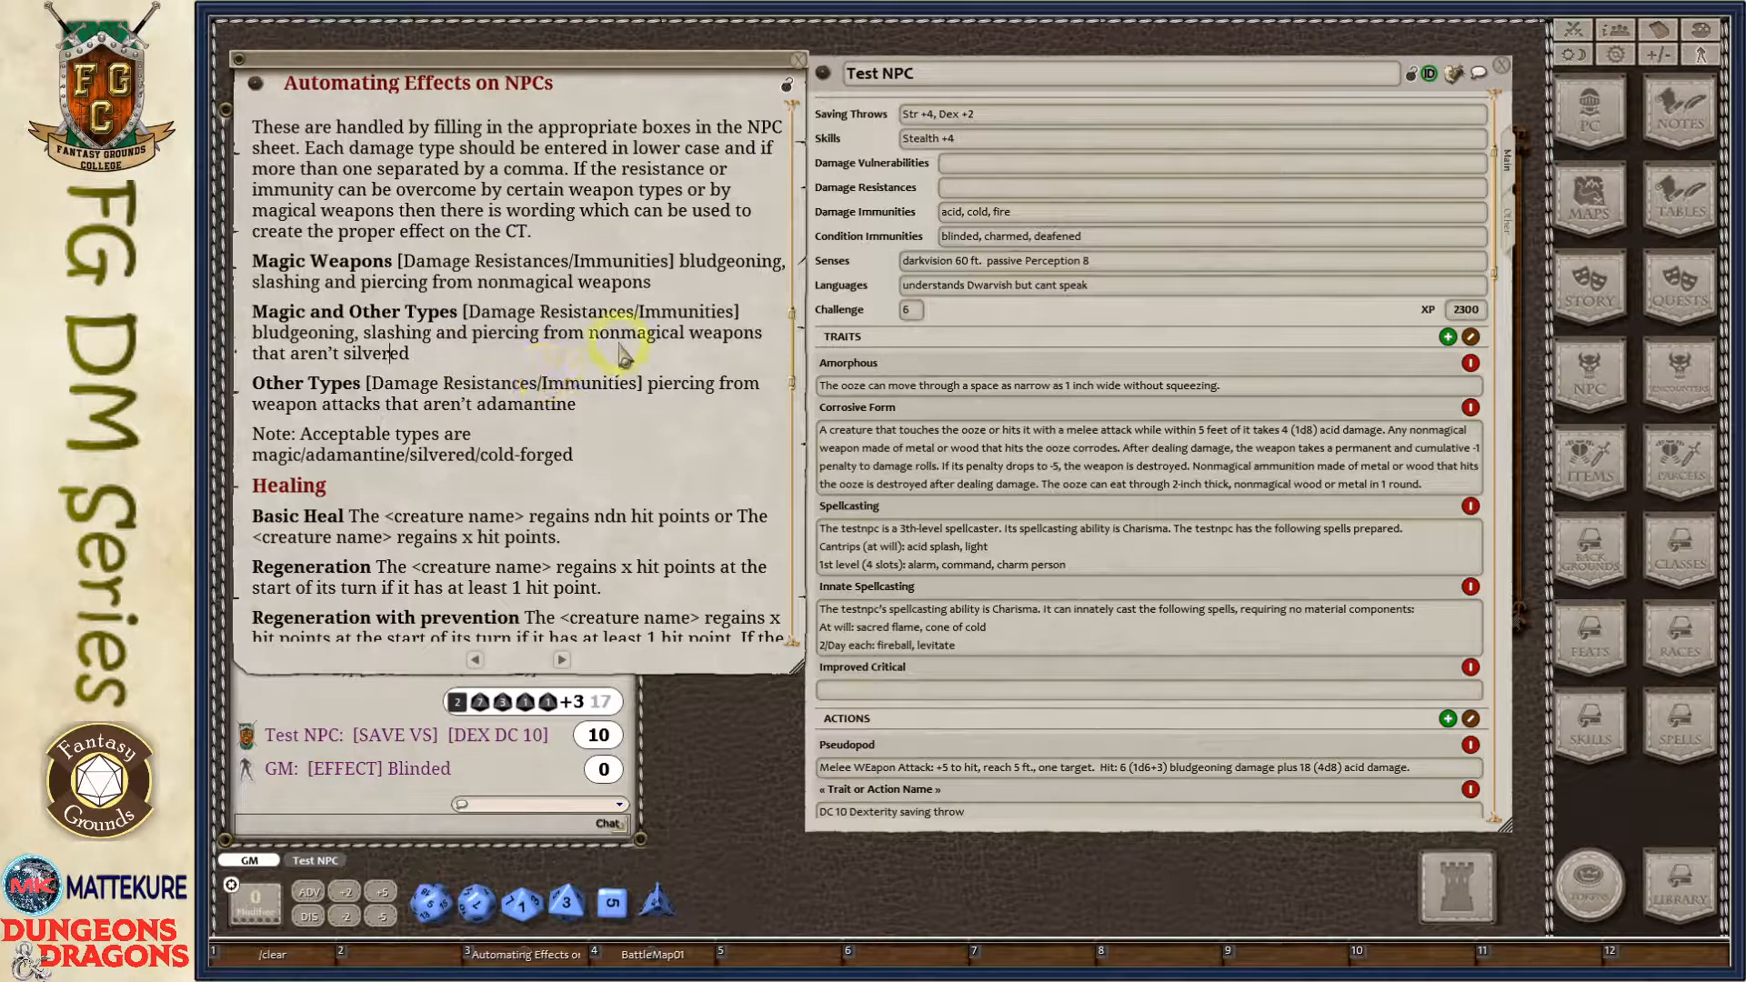
left_click_drag(335, 334, 509, 354)
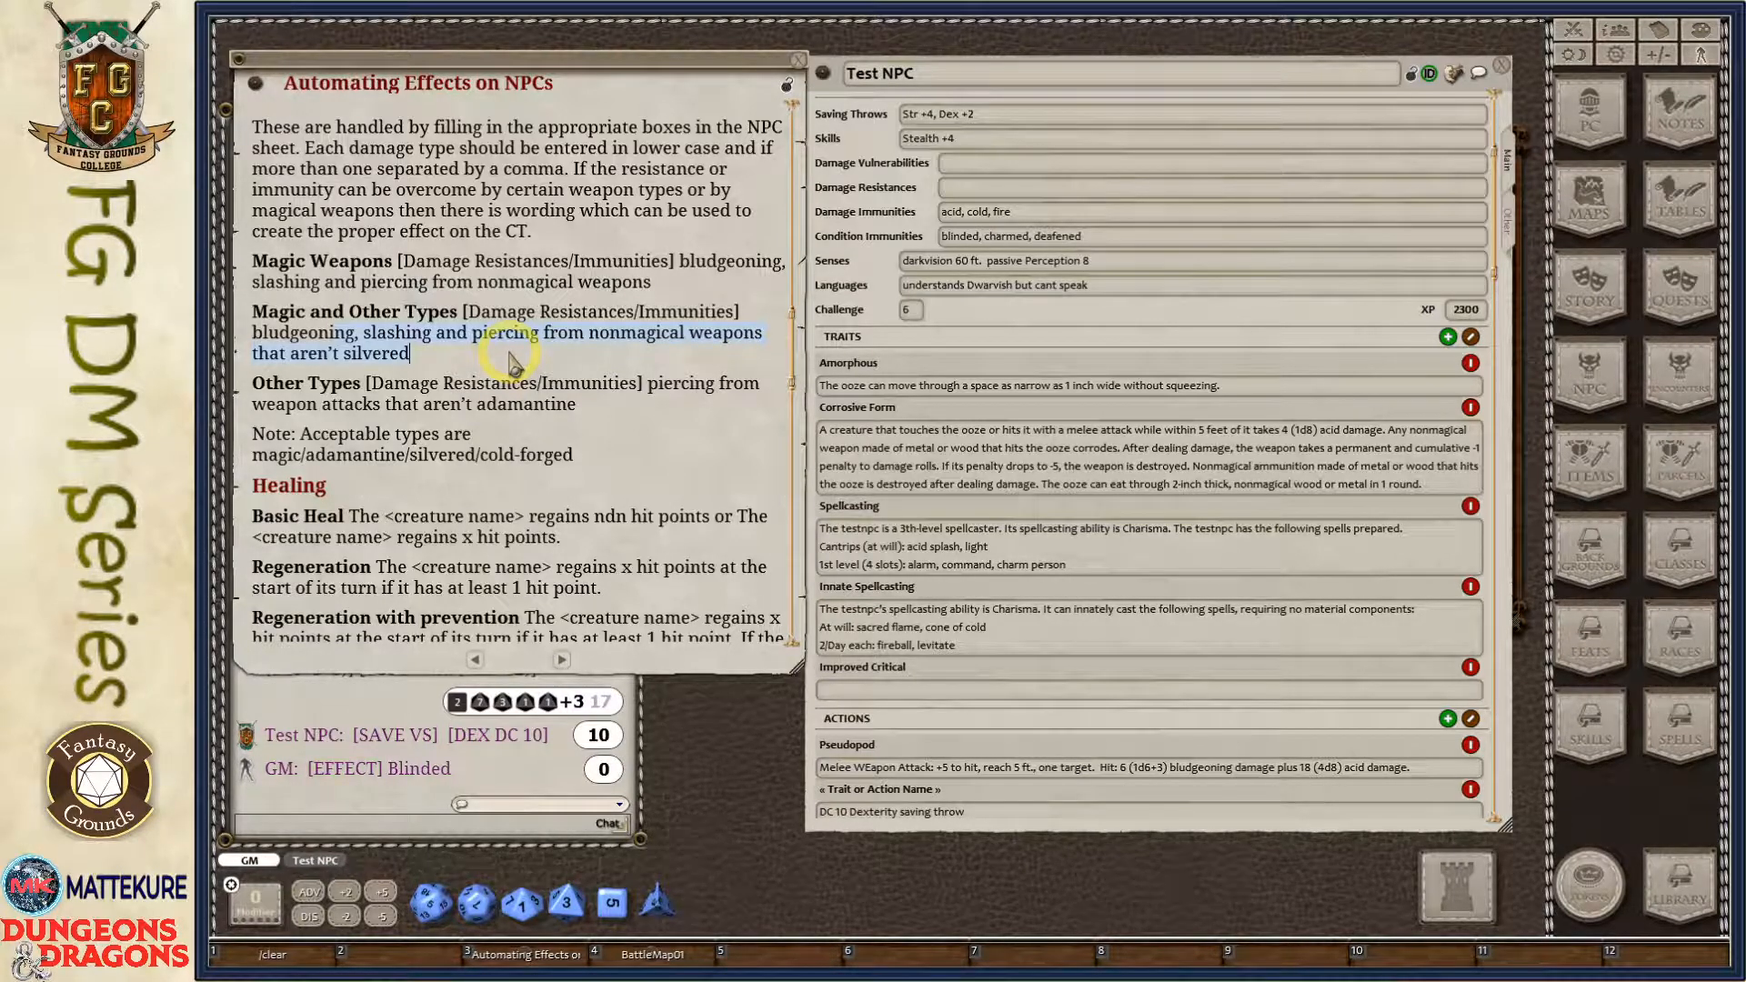
left_click(536, 435)
scroll(537, 427, "down", 1)
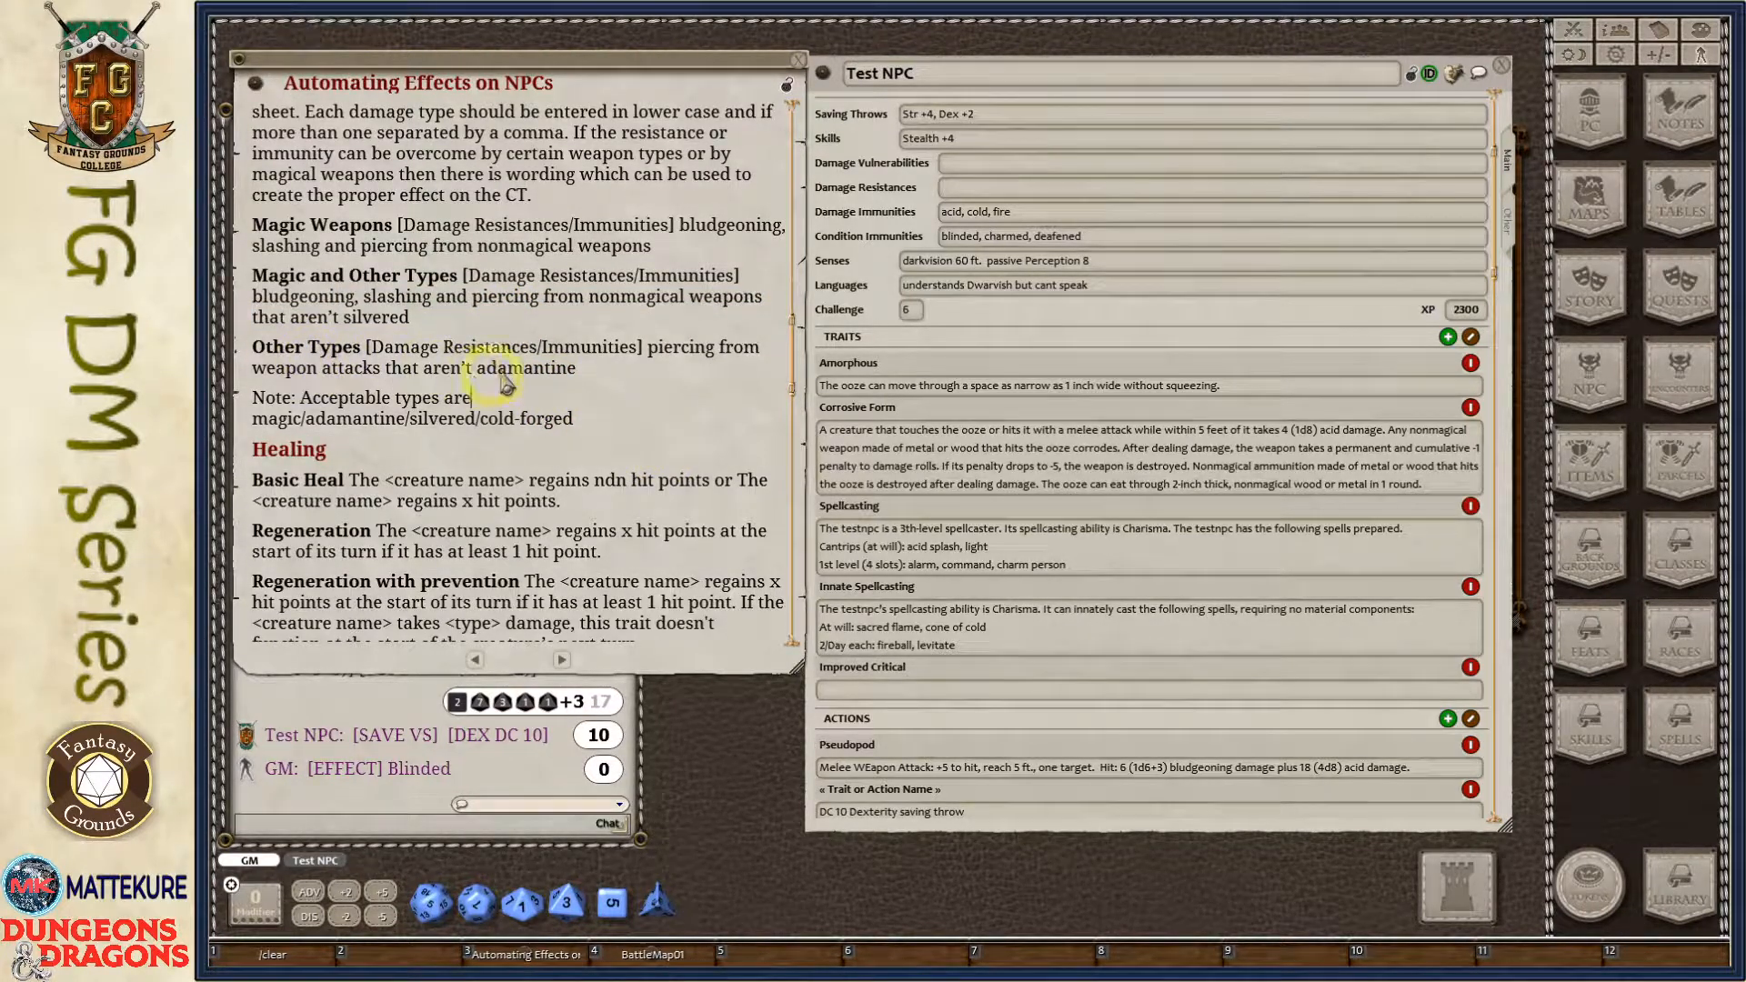
scroll(393, 375, "down", 1)
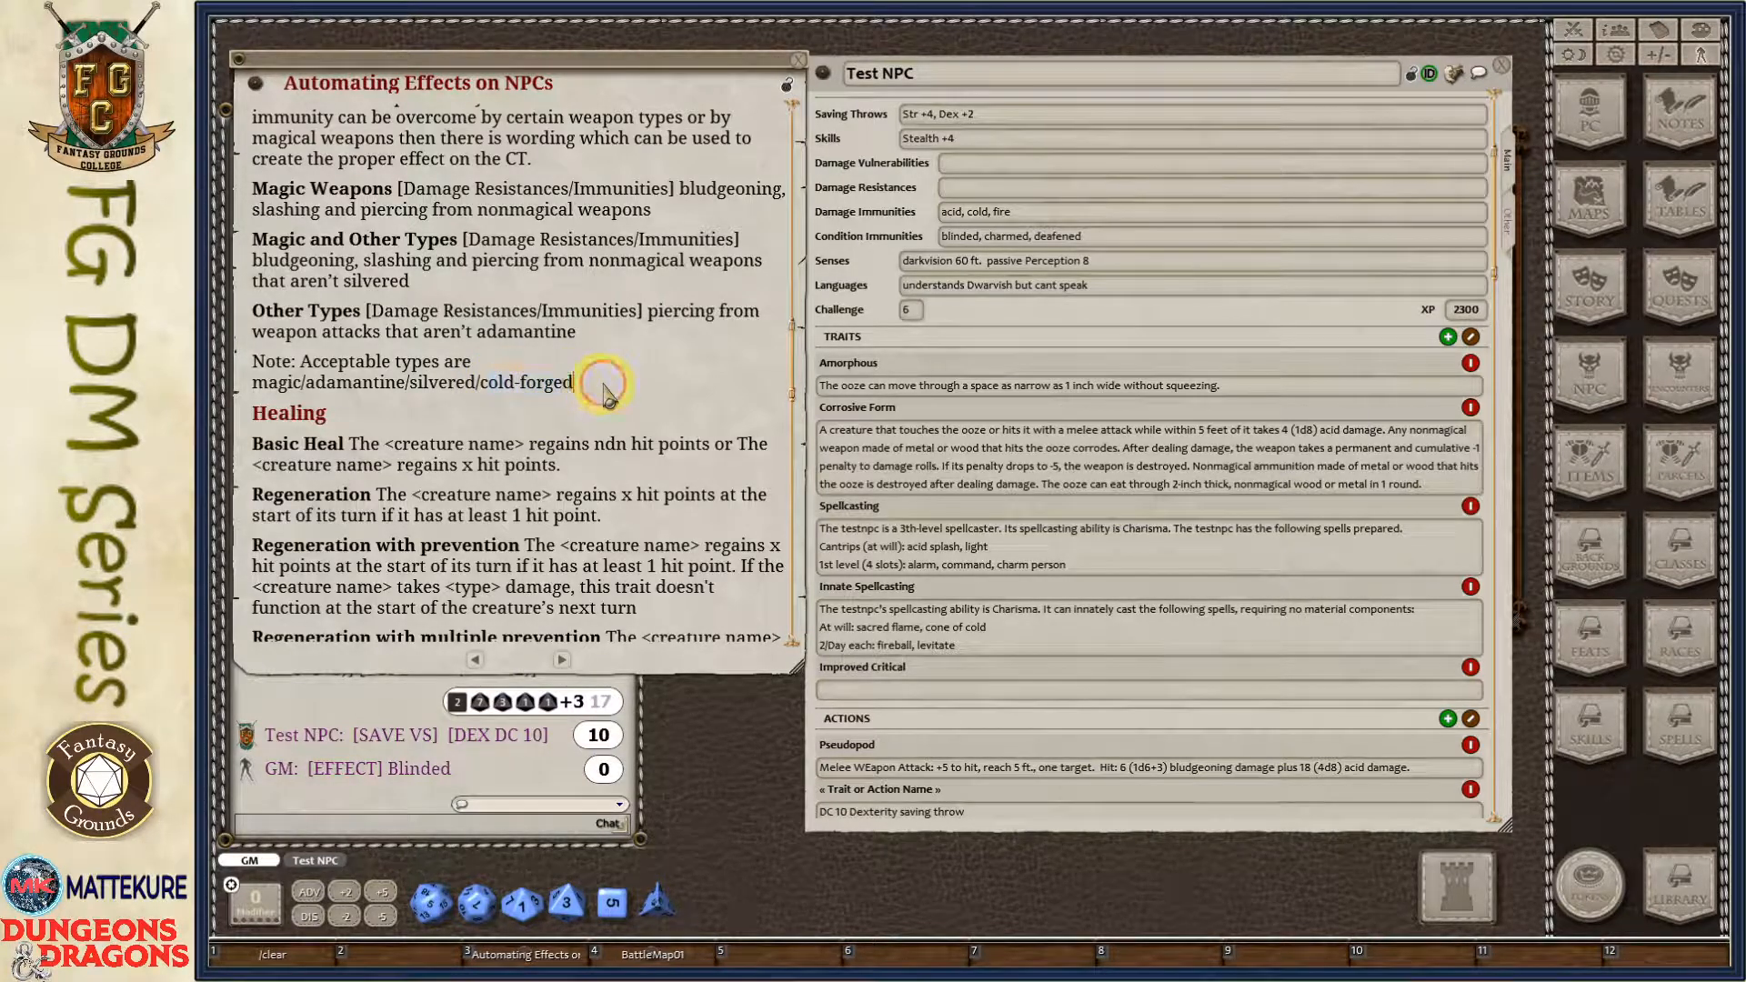
left_click_drag(651, 387, 492, 388)
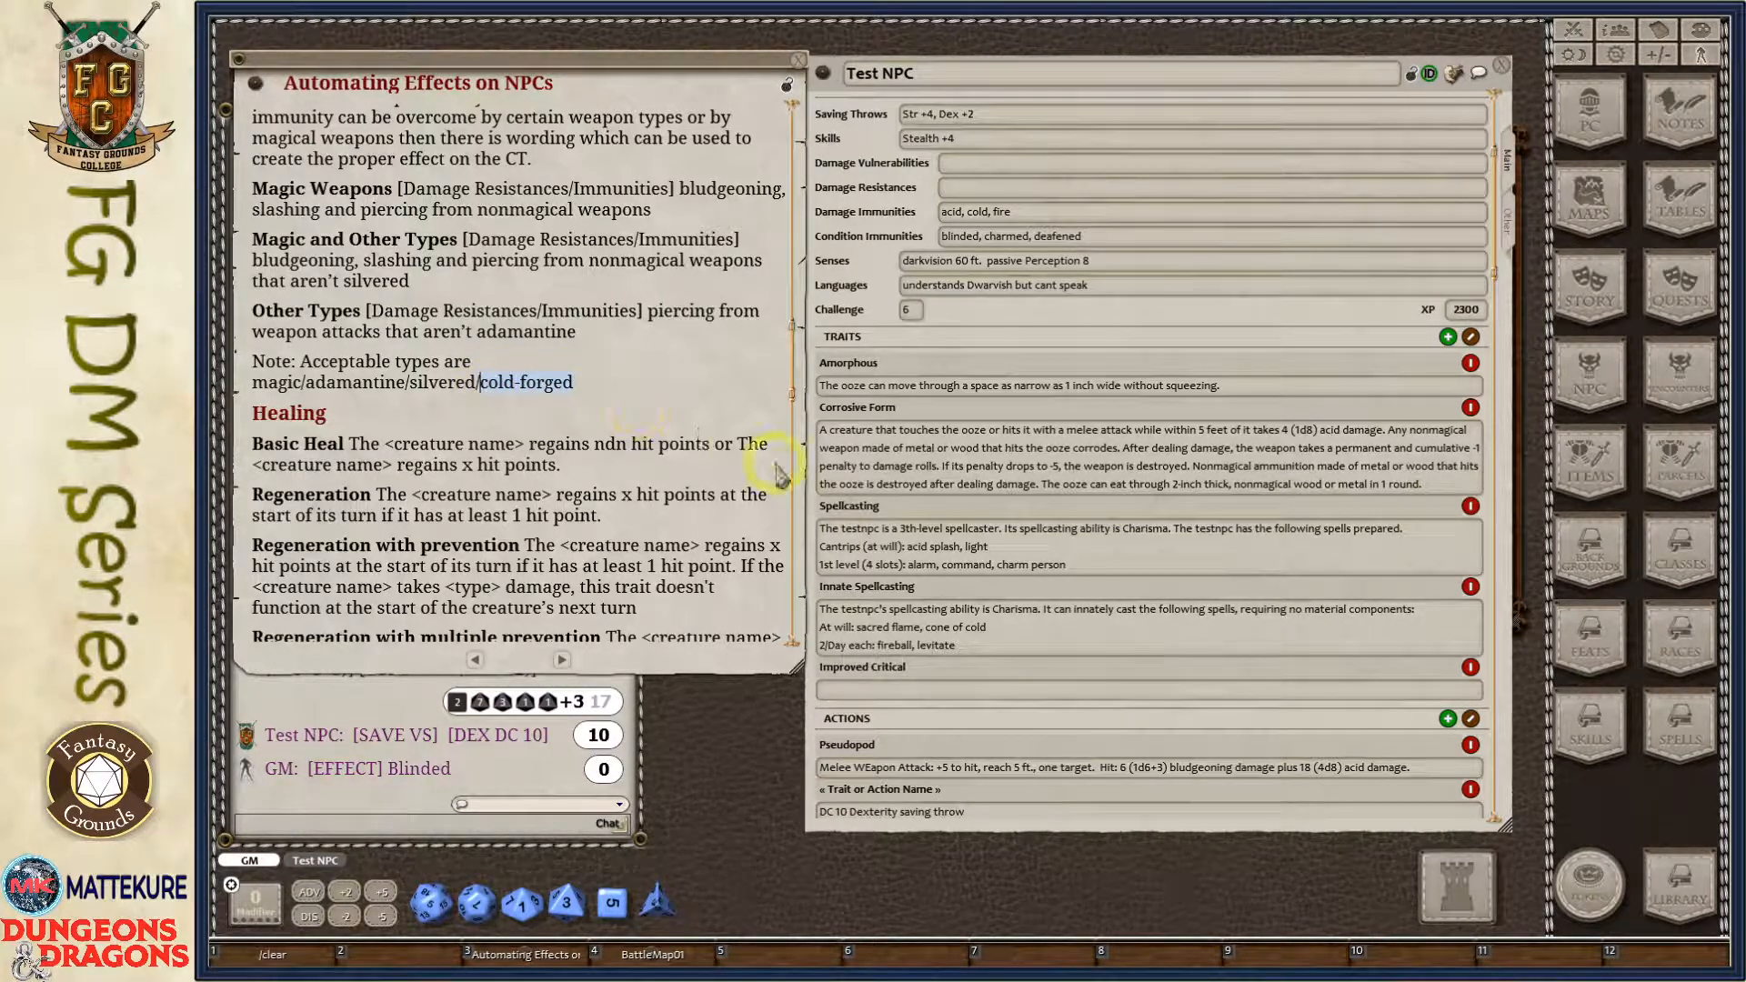
Add a trait named "Regeneration" to the Test NPC, leaving its description empty.
scroll(583, 481, "down", 7)
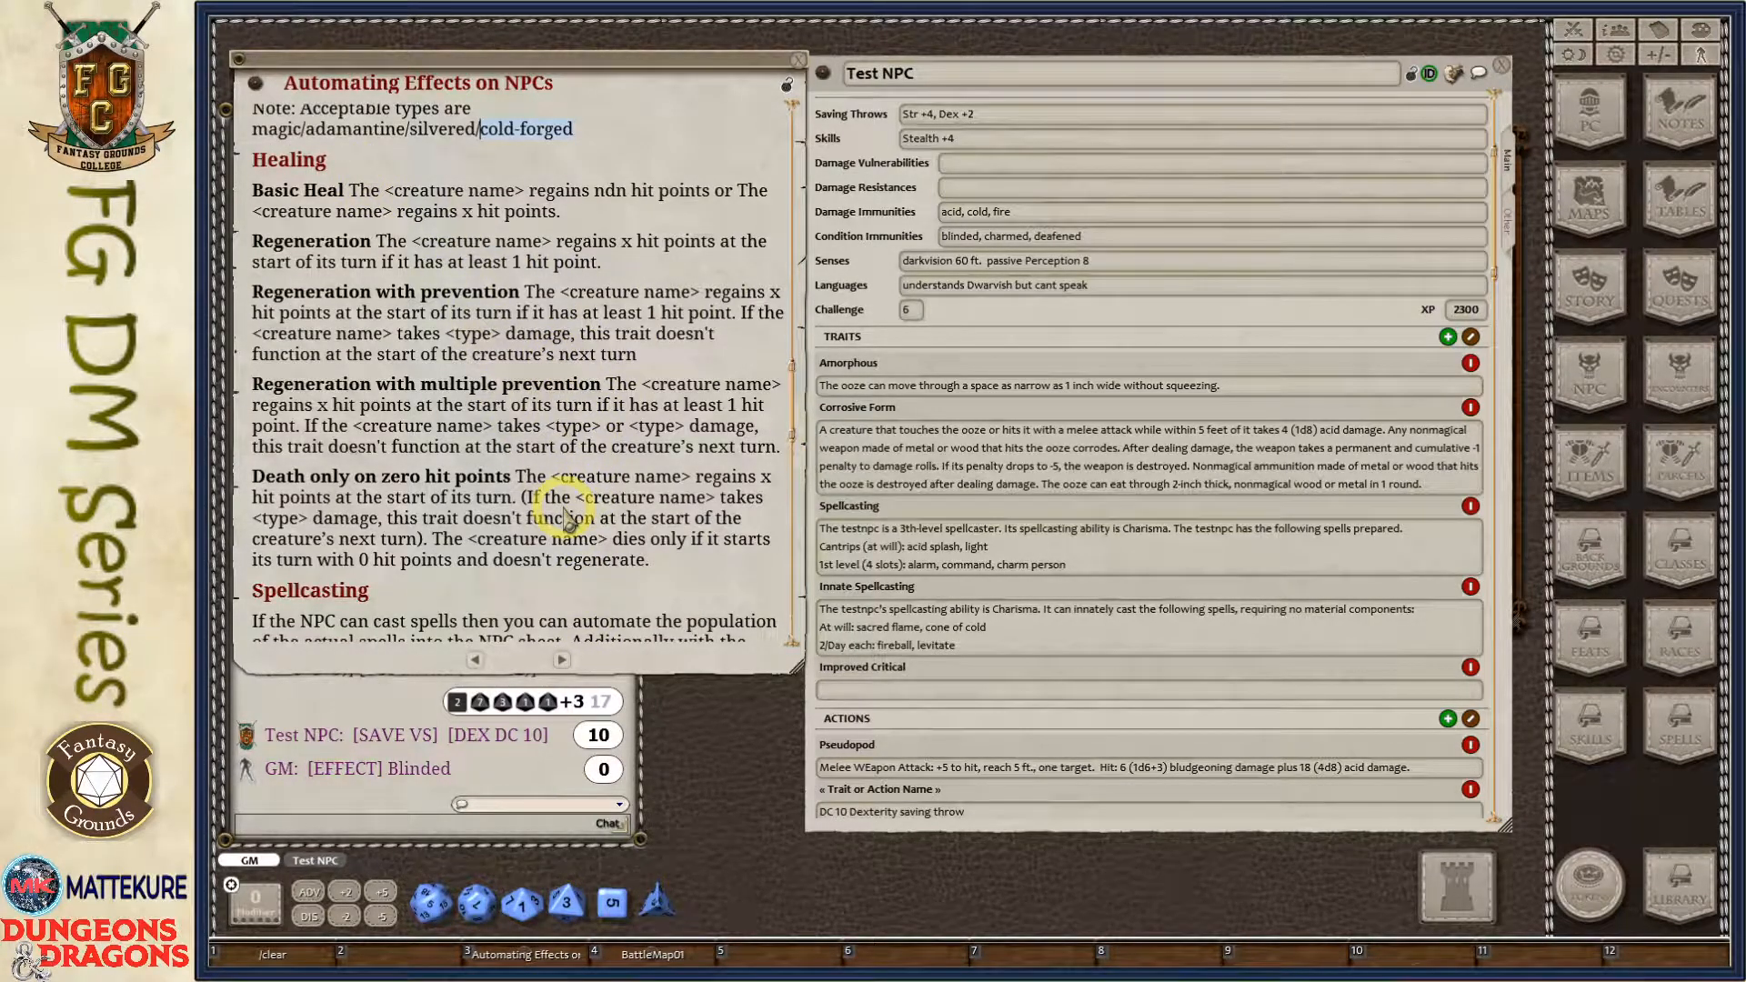
left_click(1448, 337)
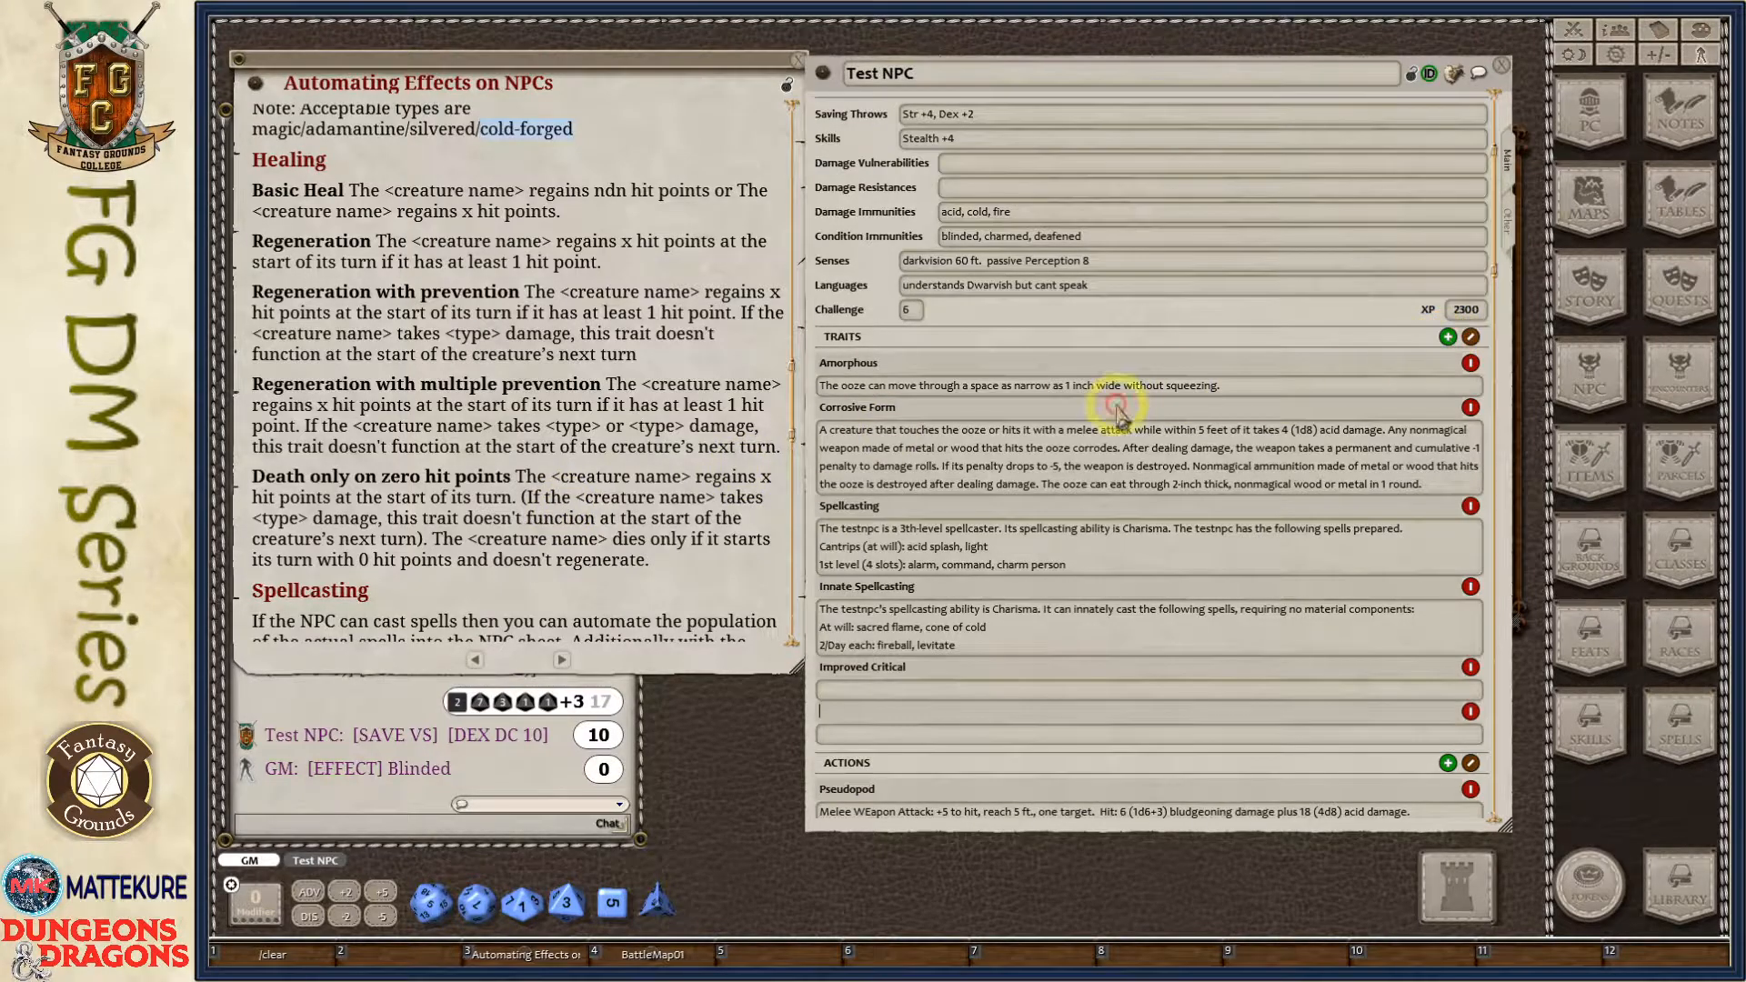
scroll(974, 577, "down", 1)
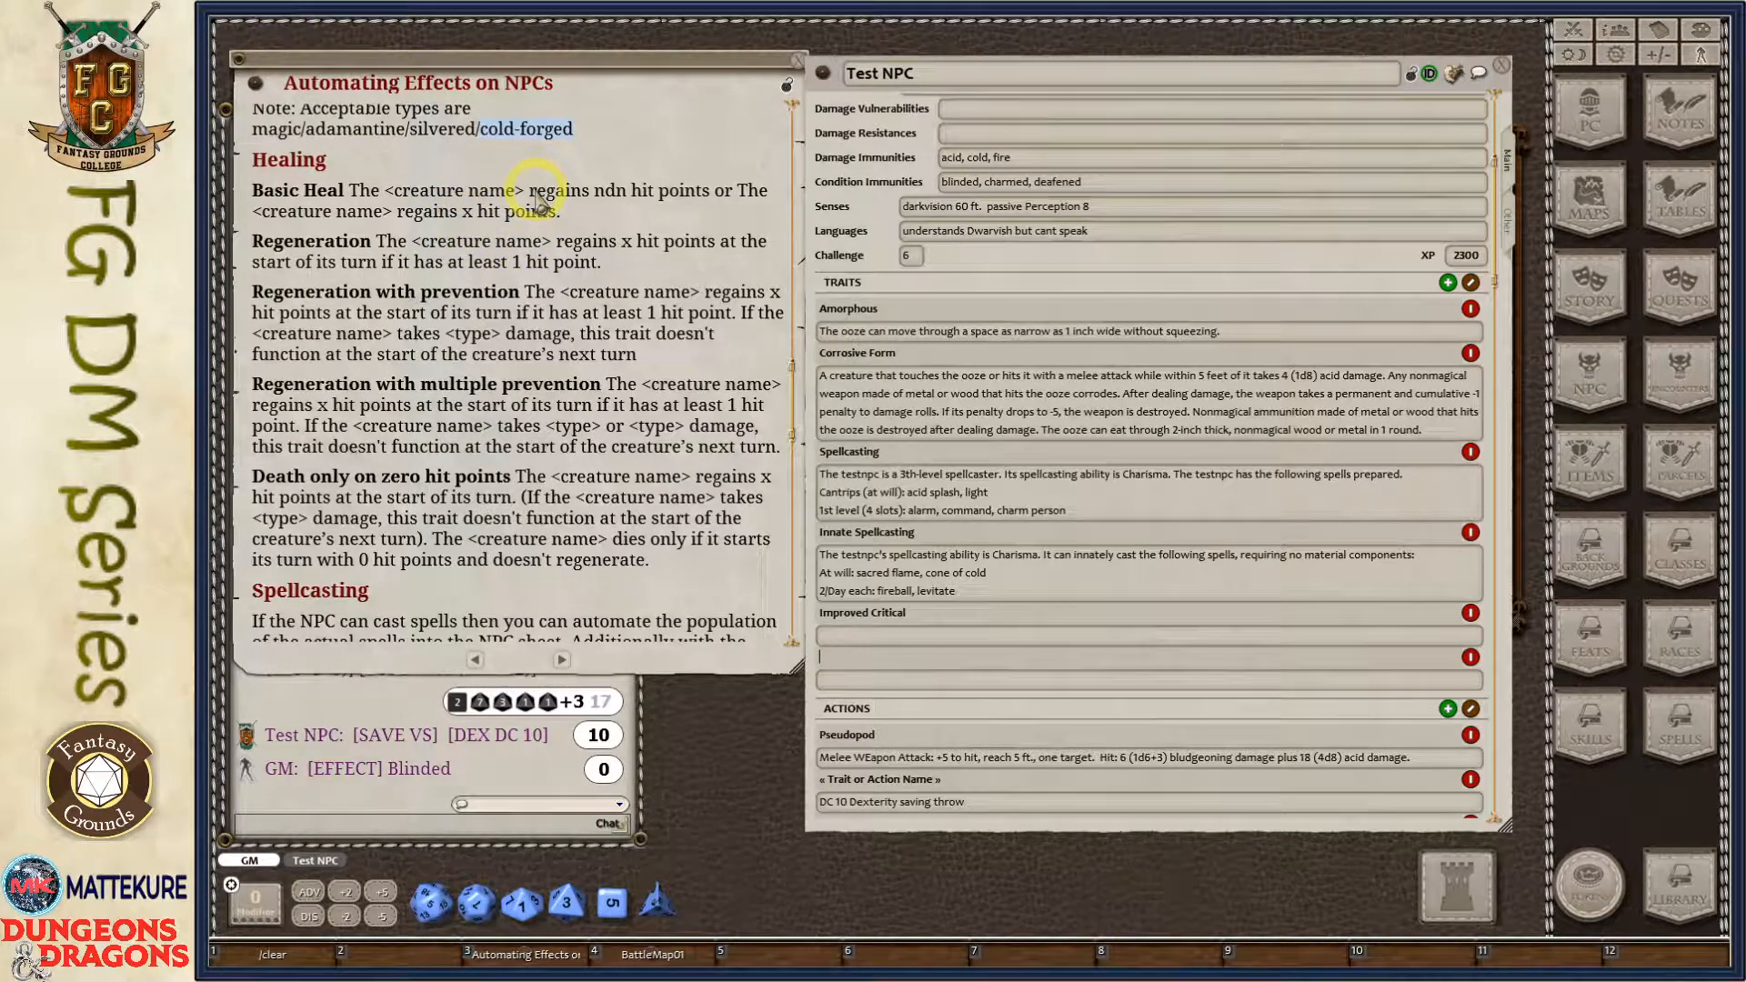
left_click(1093, 678)
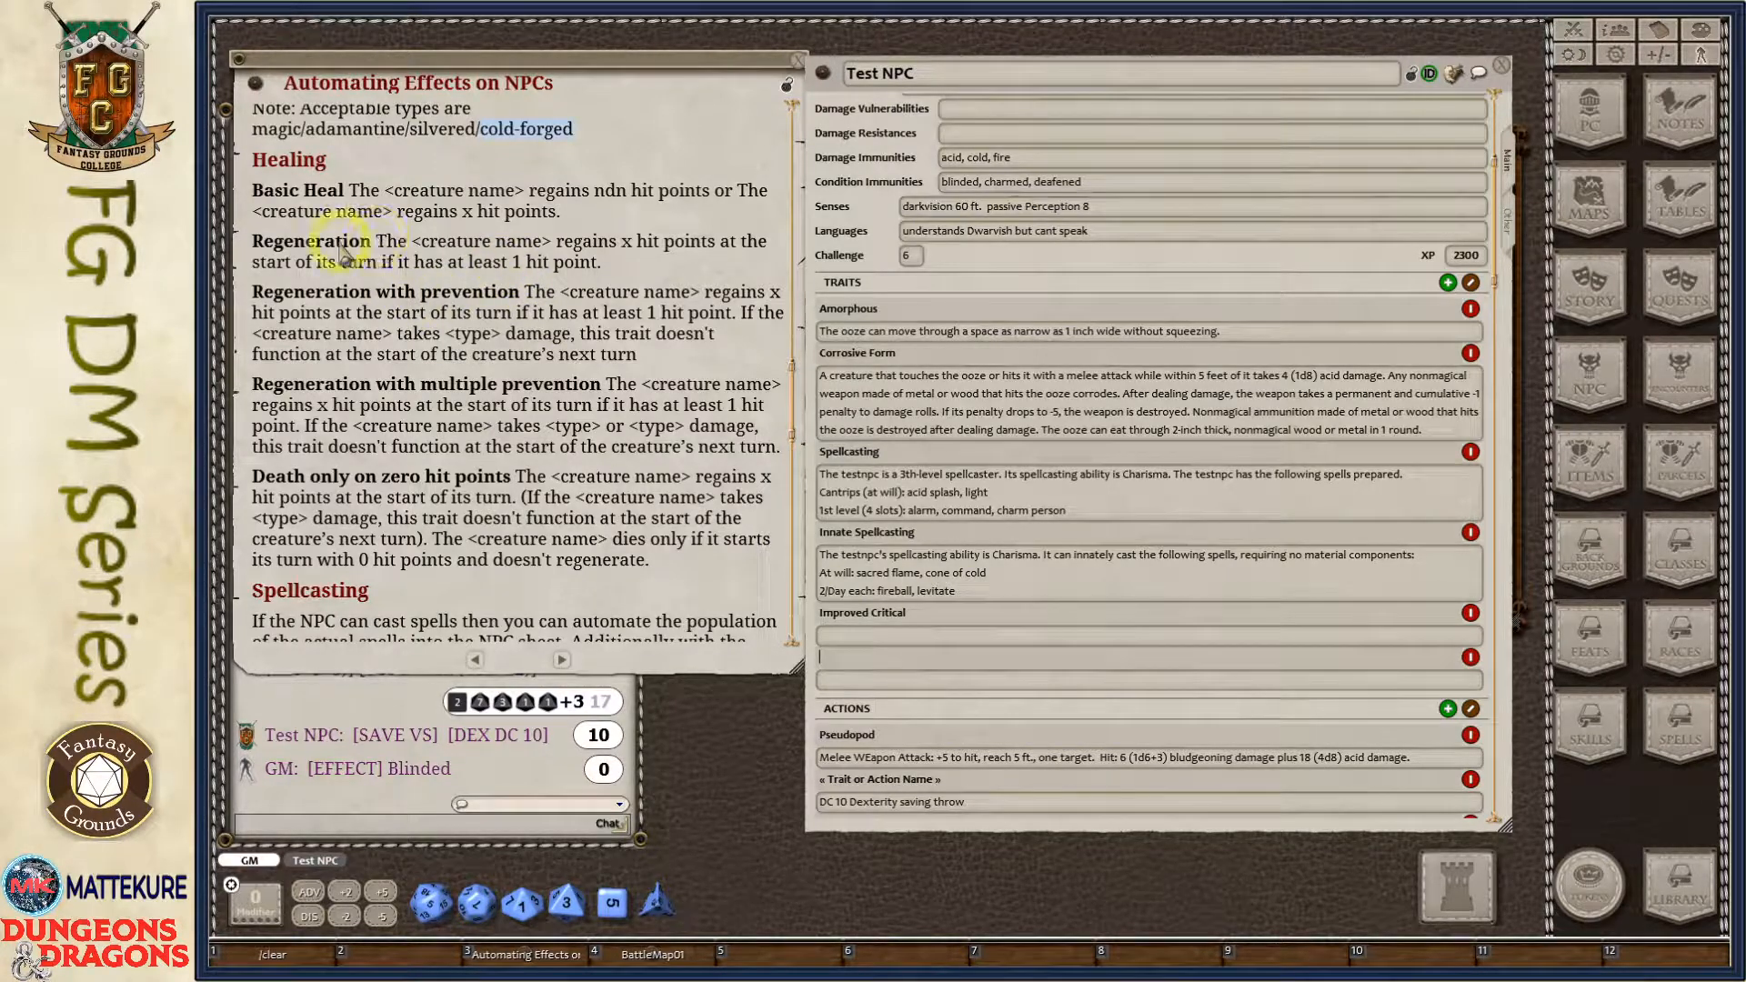
left_click_drag(260, 243, 279, 242)
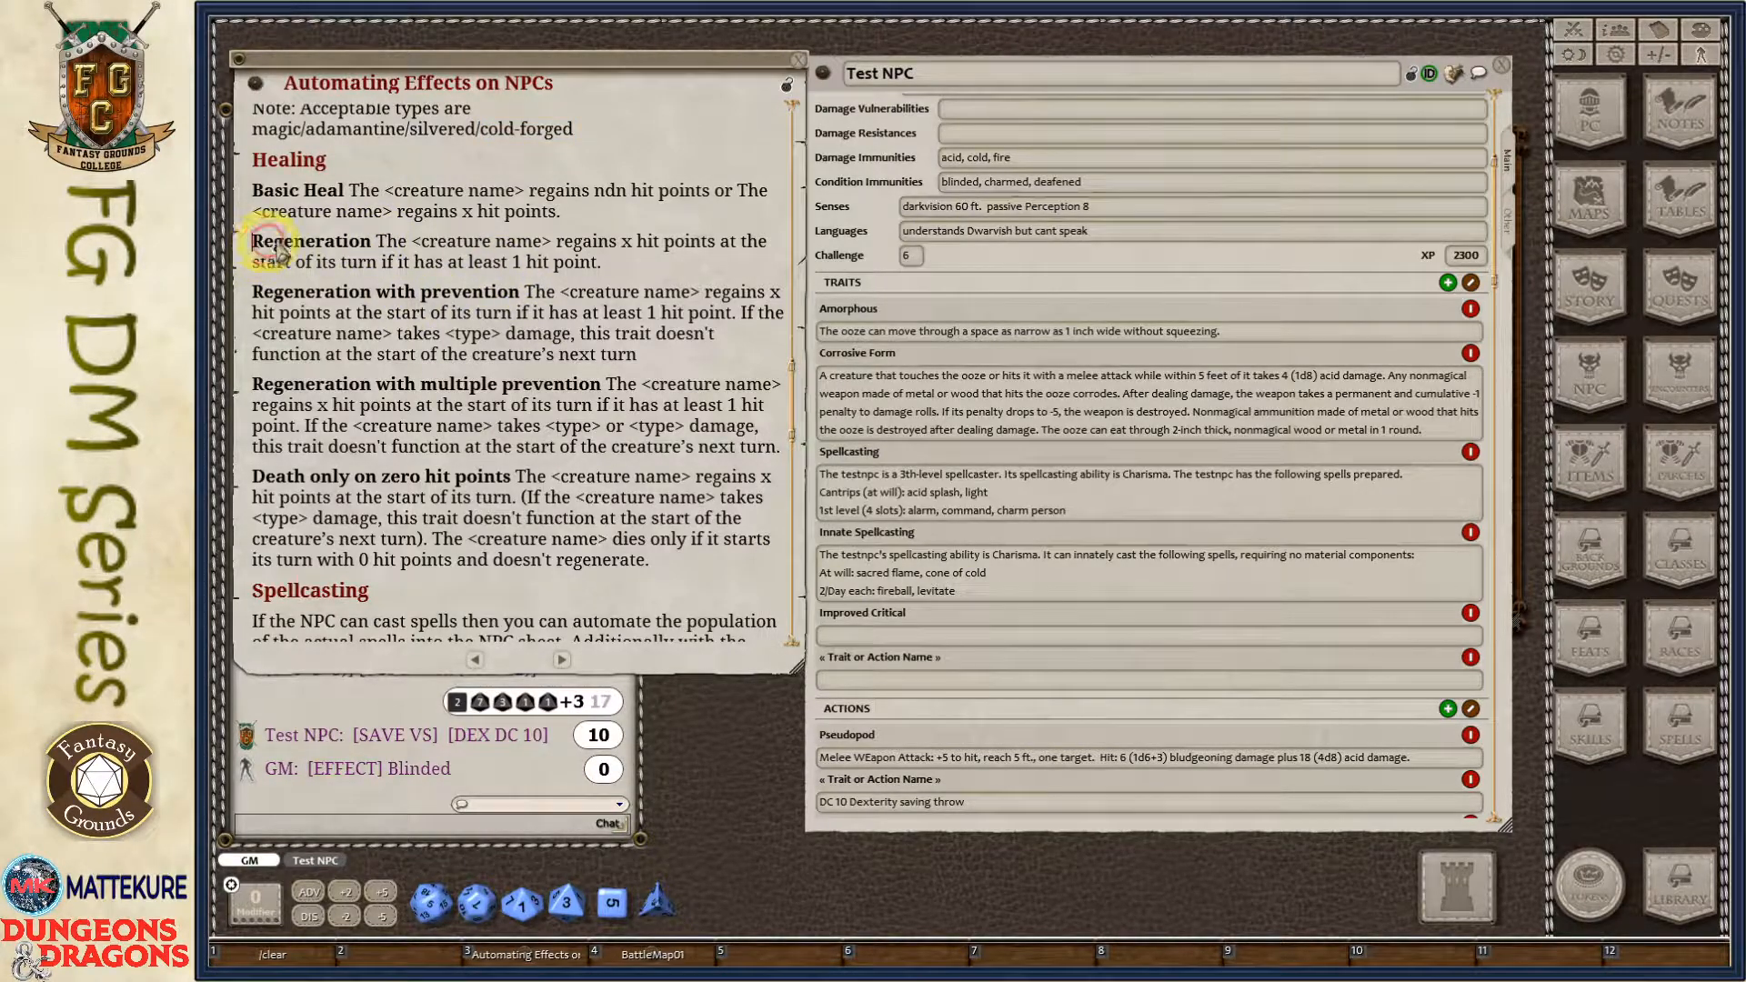
left_click(875, 663)
type("Regeneration")
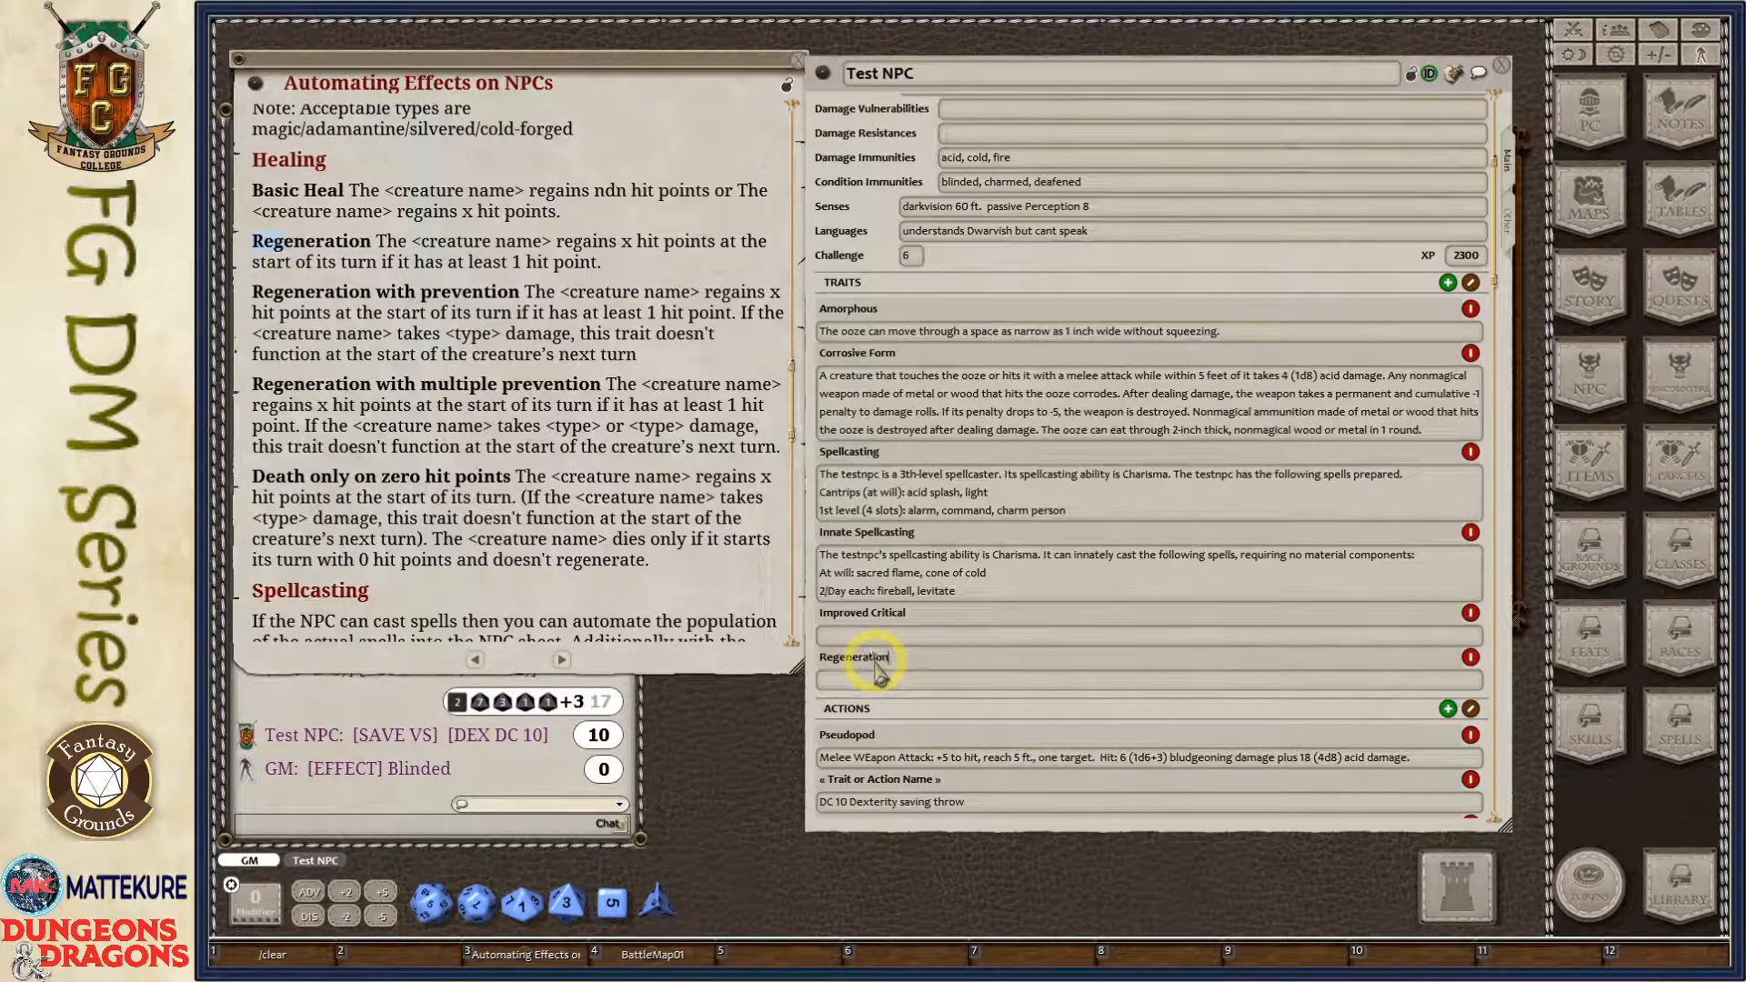
key("Tab")
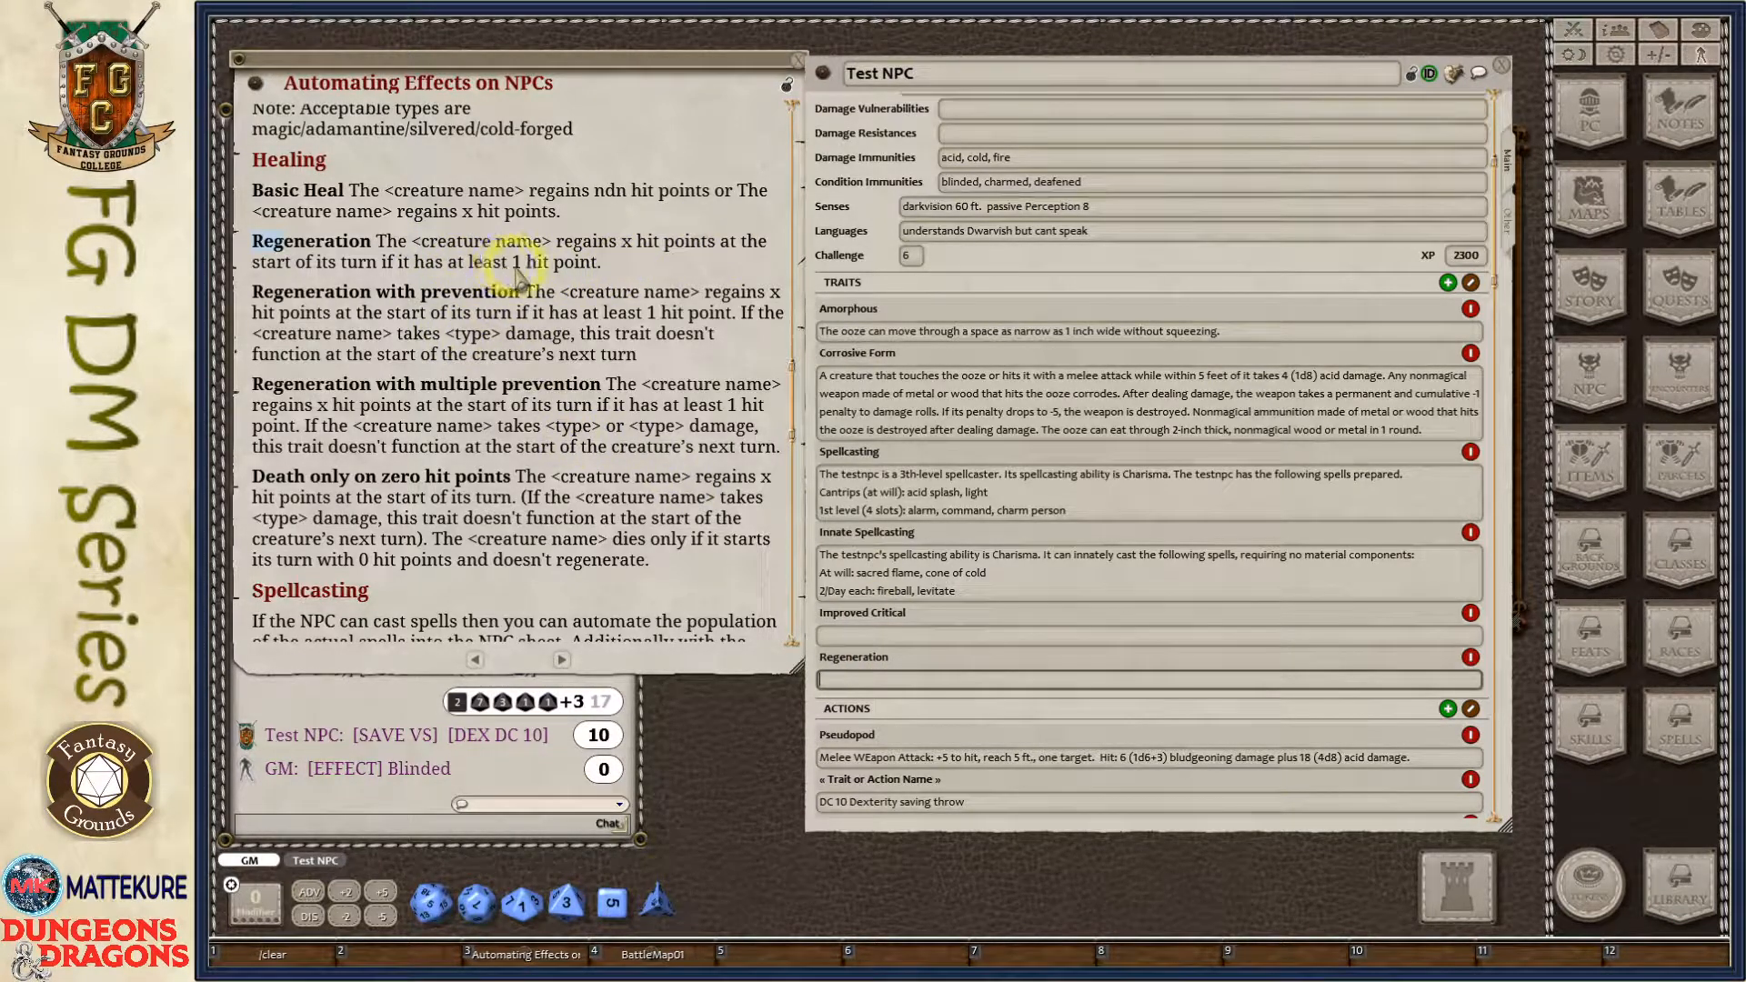
Examine the reference's Healing wording for regeneration, single and multiple damage-type prevention, and death only on zero hit points.
left_click_drag(514, 264, 565, 264)
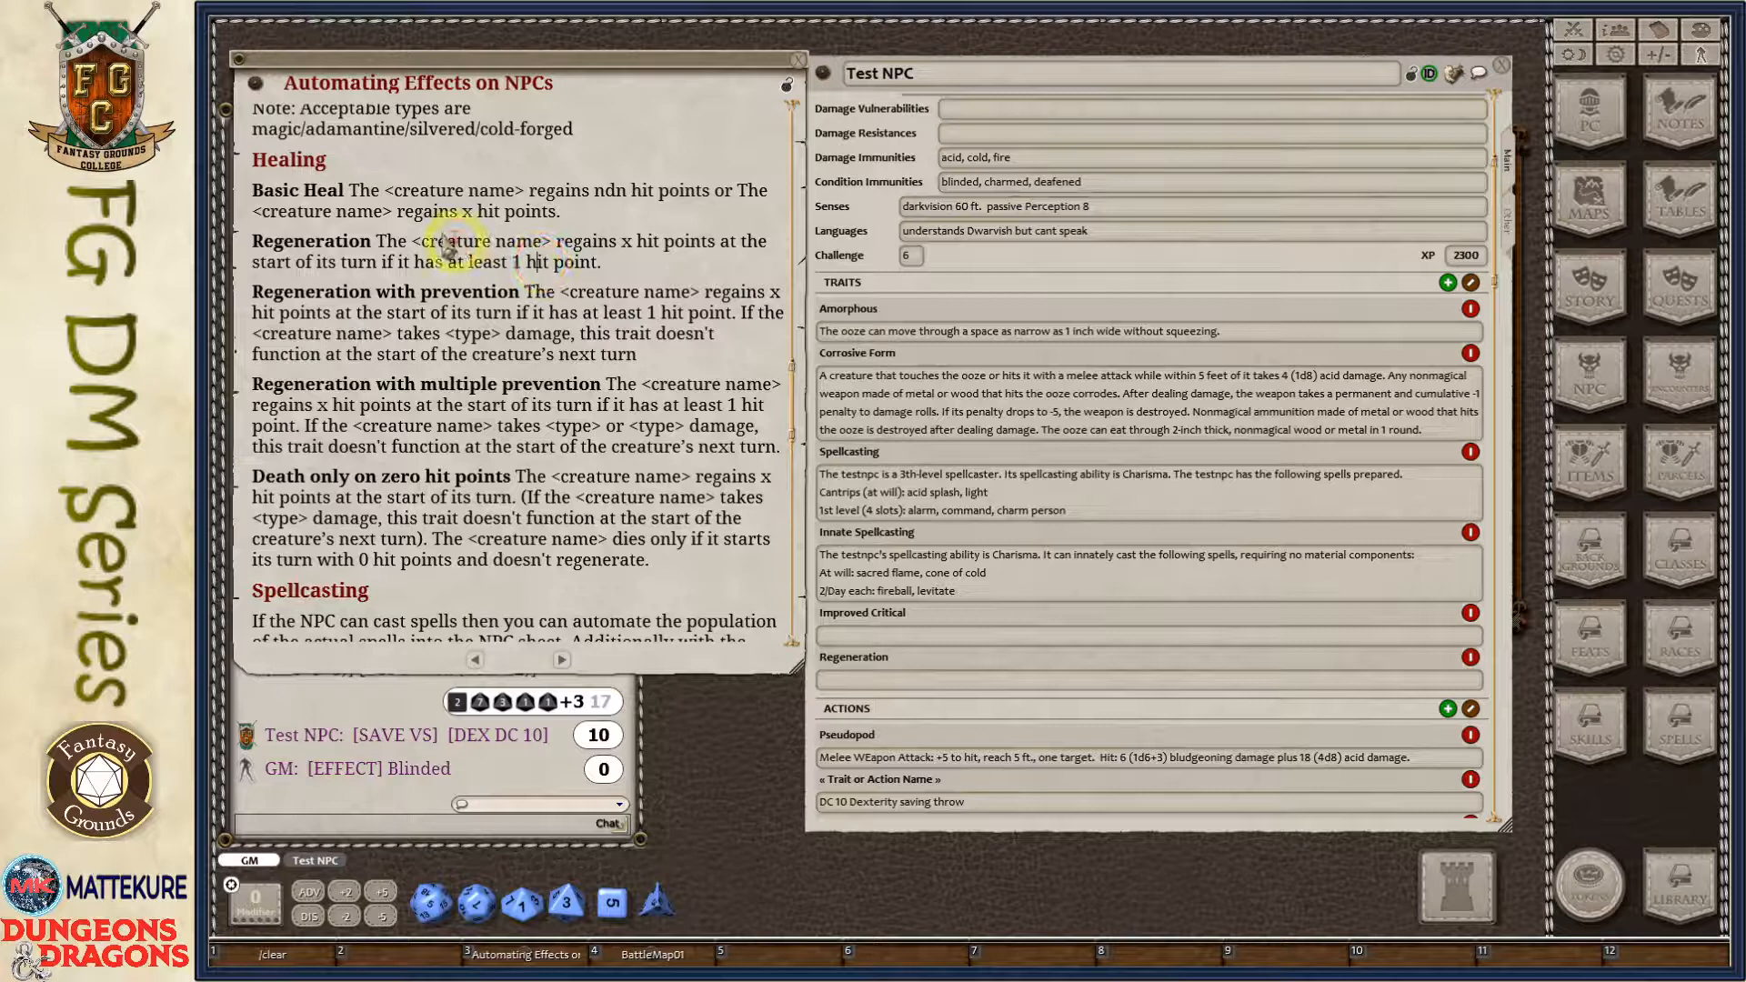
left_click_drag(411, 242, 536, 241)
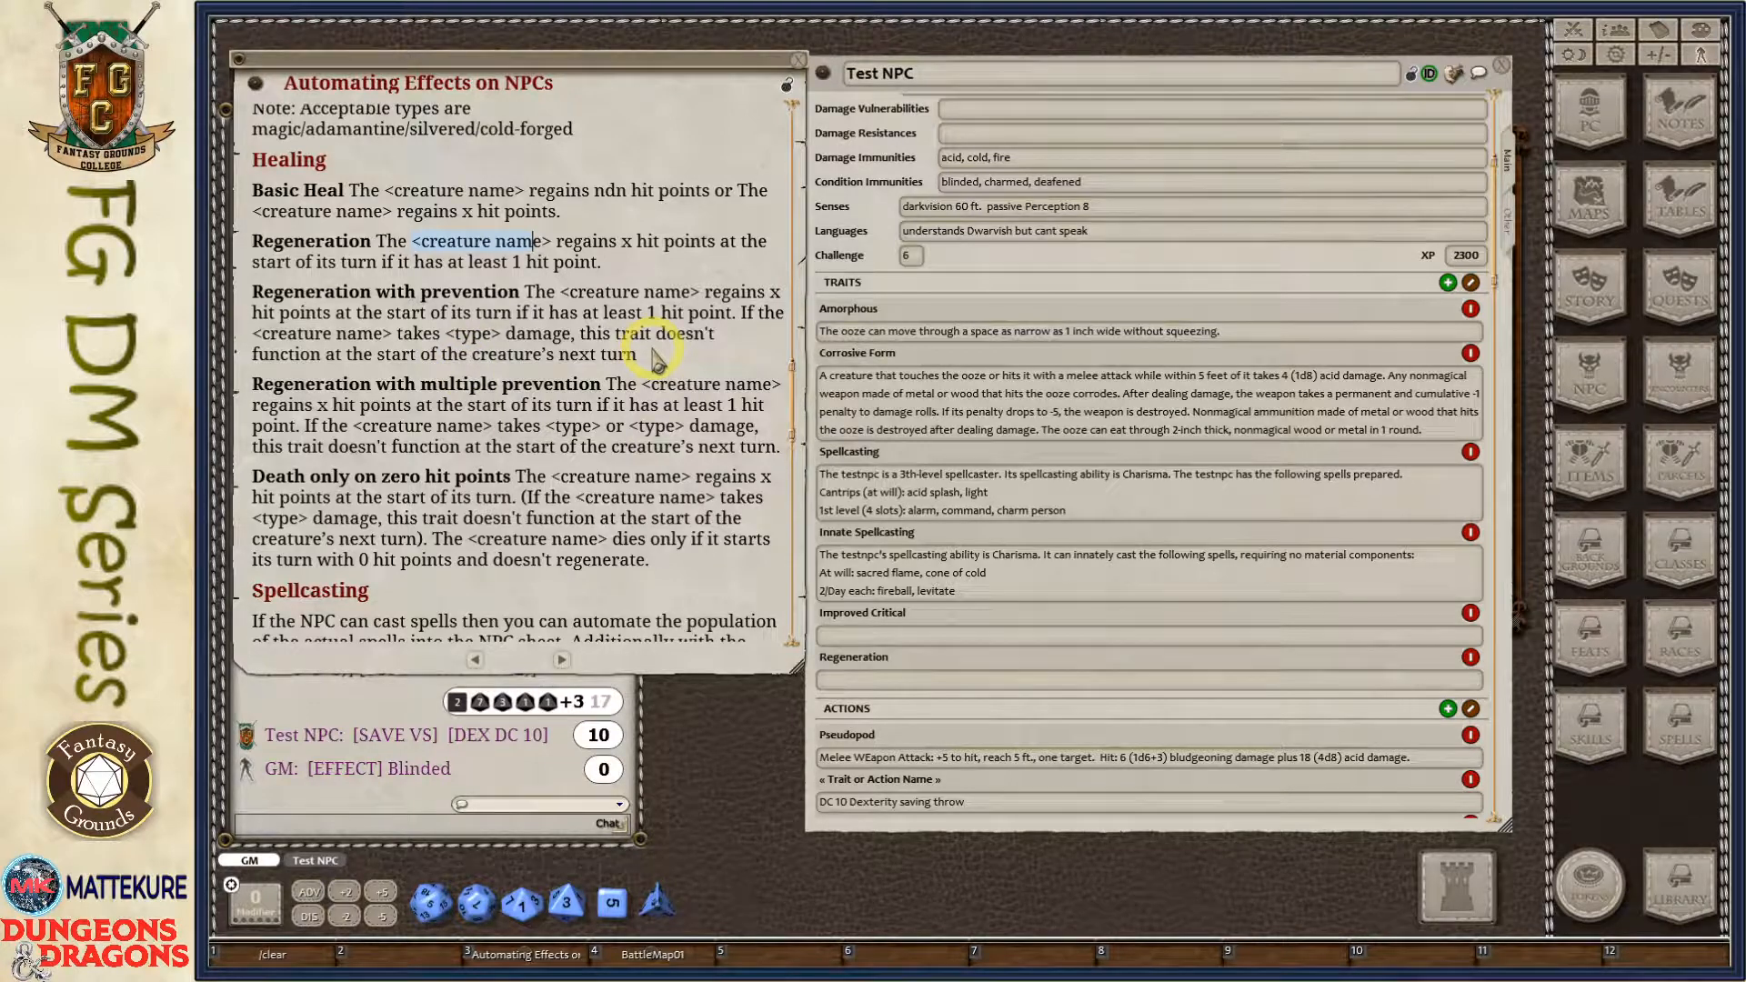
left_click(520, 292)
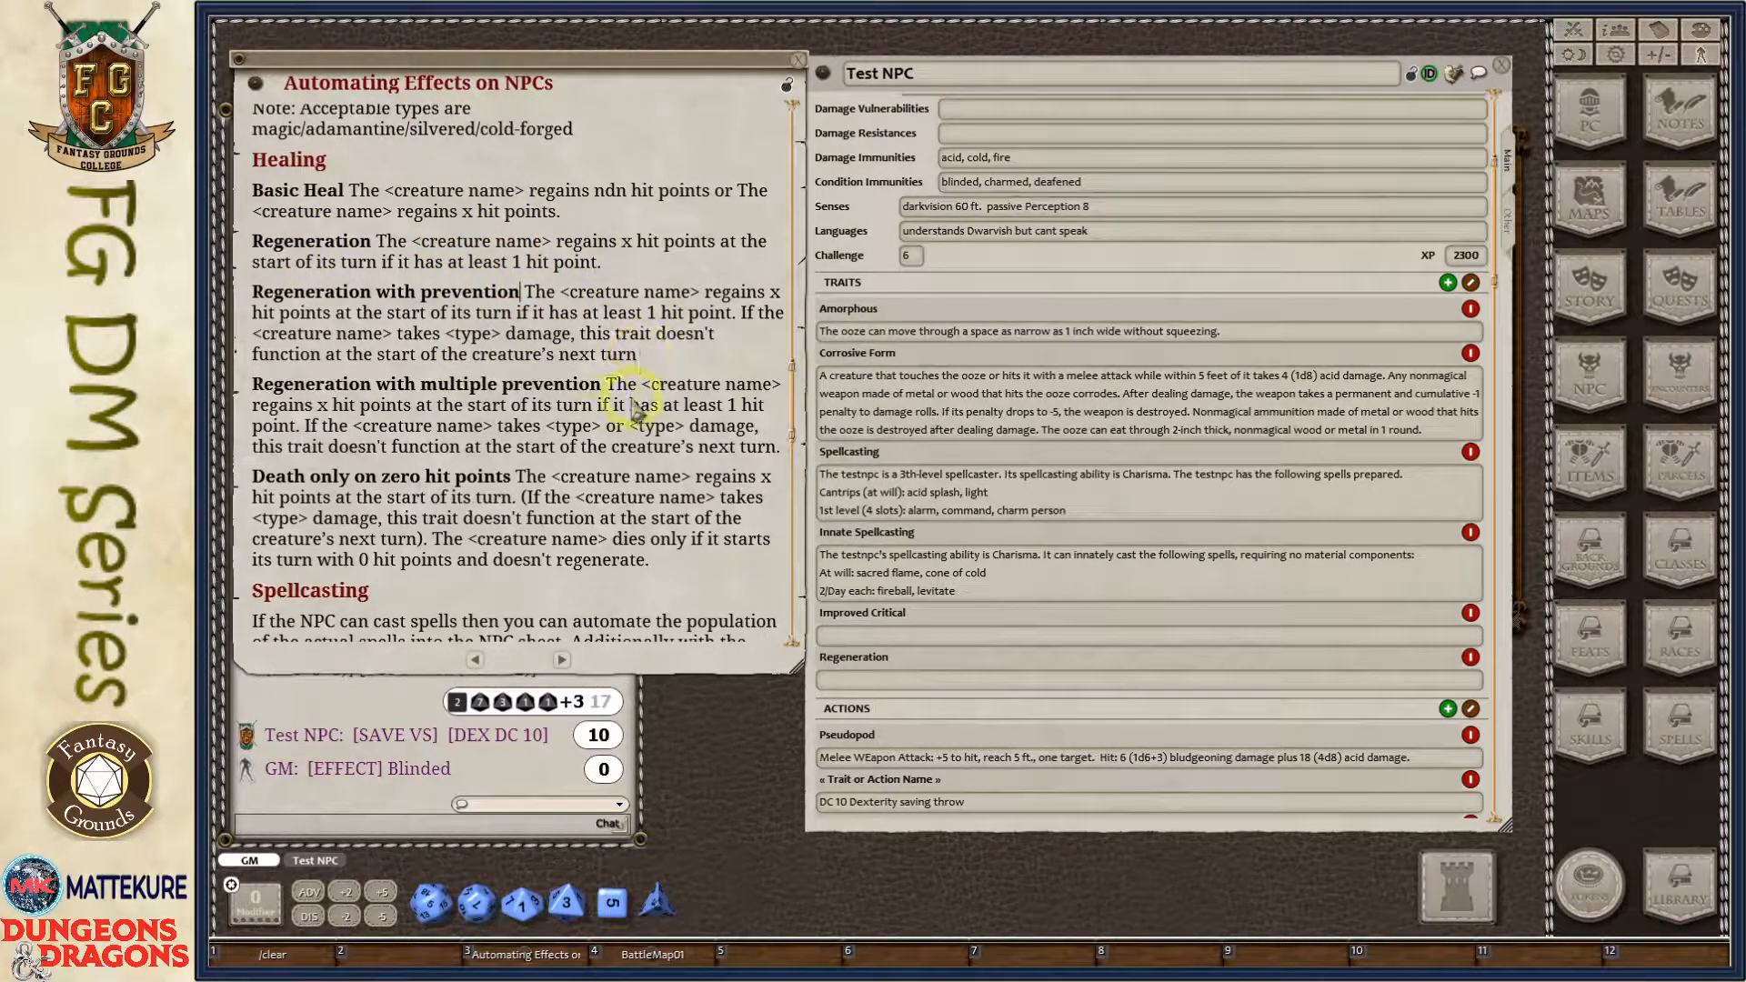
scroll(615, 421, "down", 1)
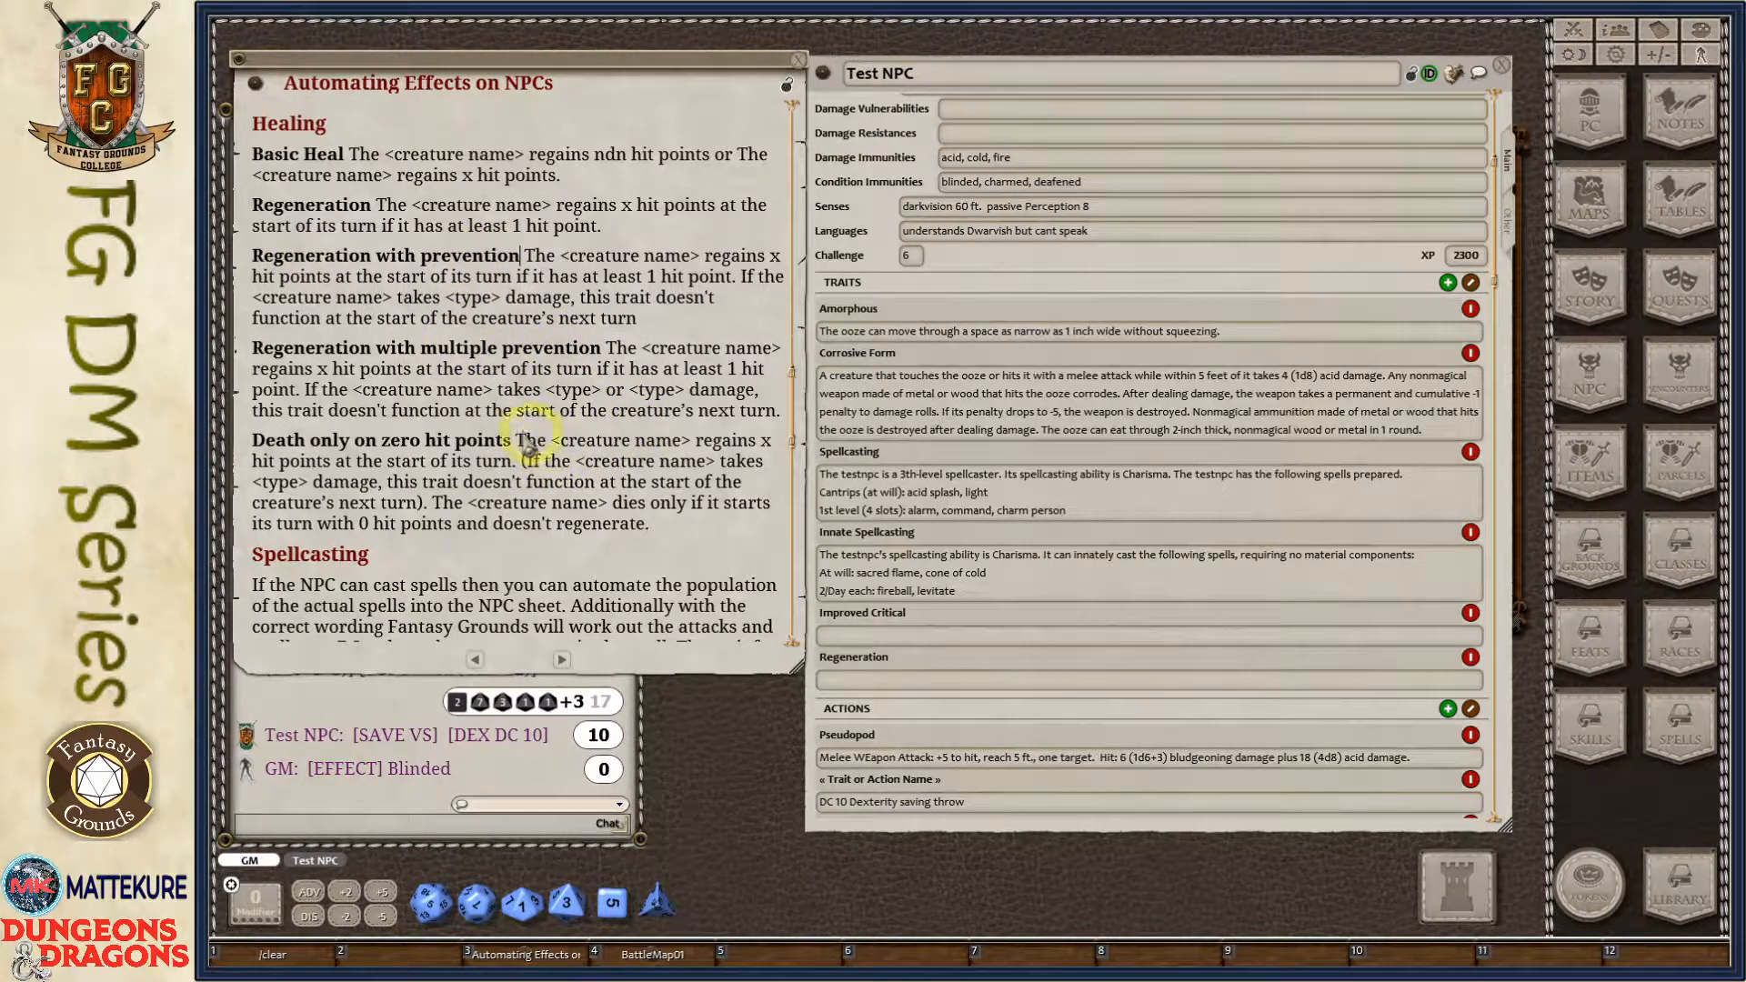
left_click_drag(305, 390, 791, 414)
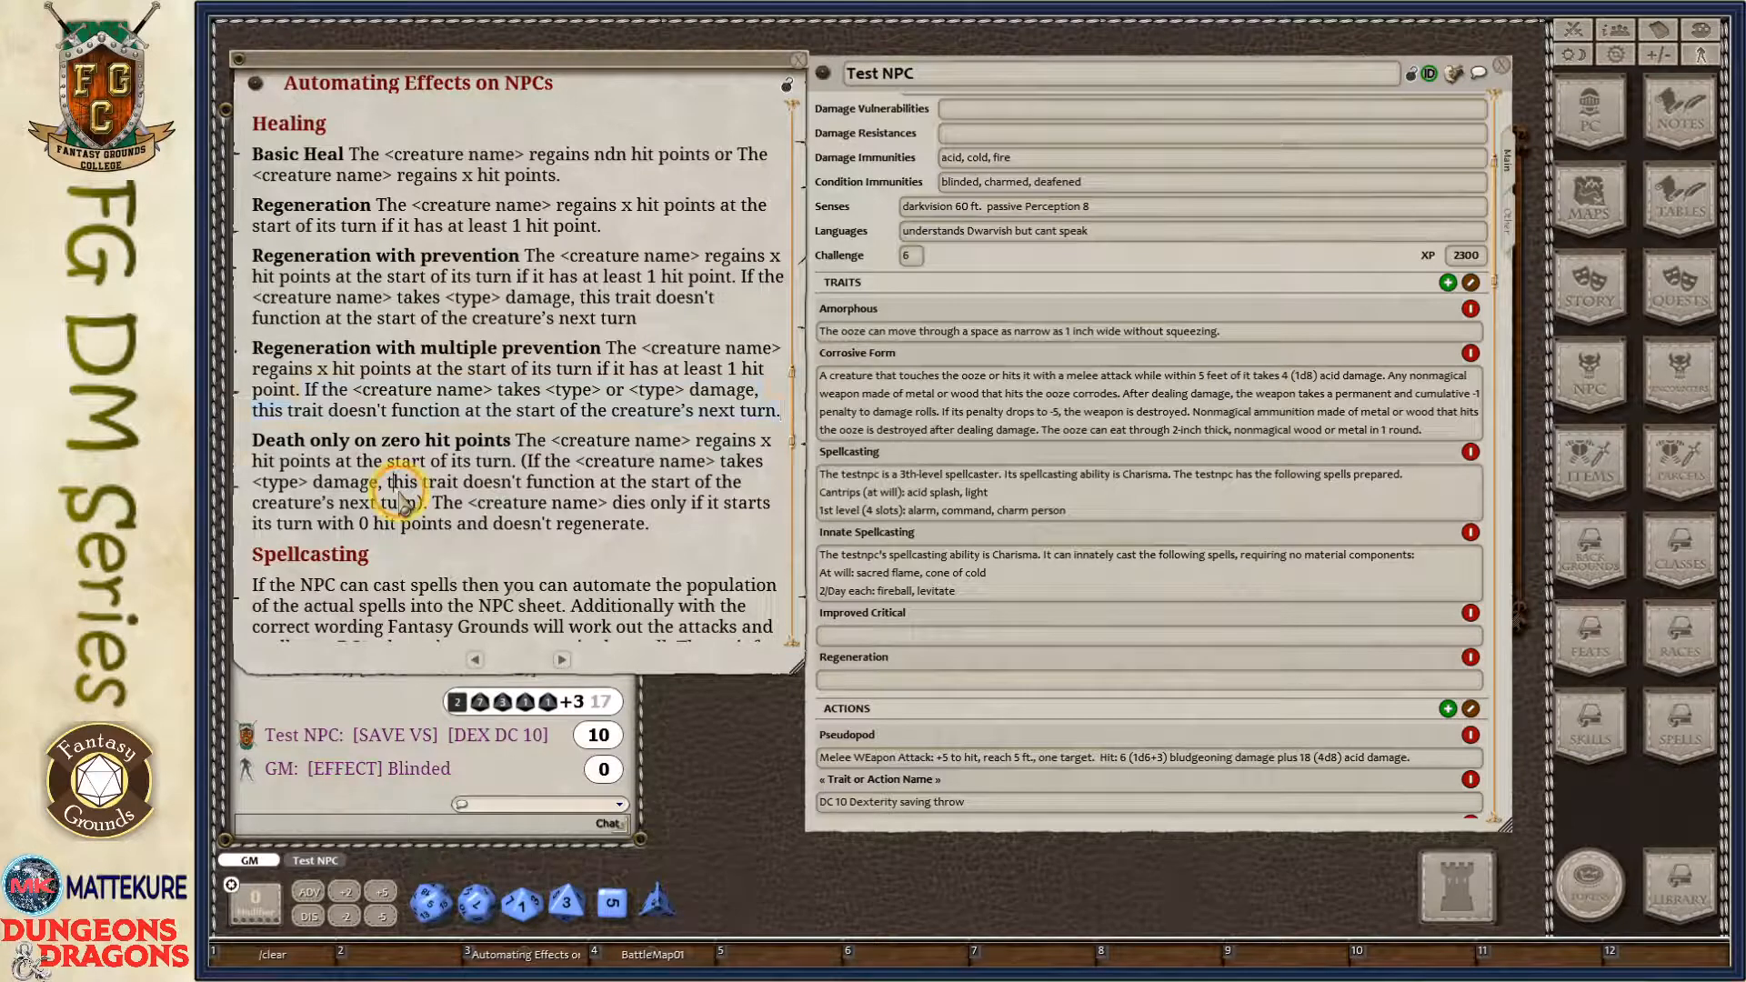
scroll(401, 499, "down", 4)
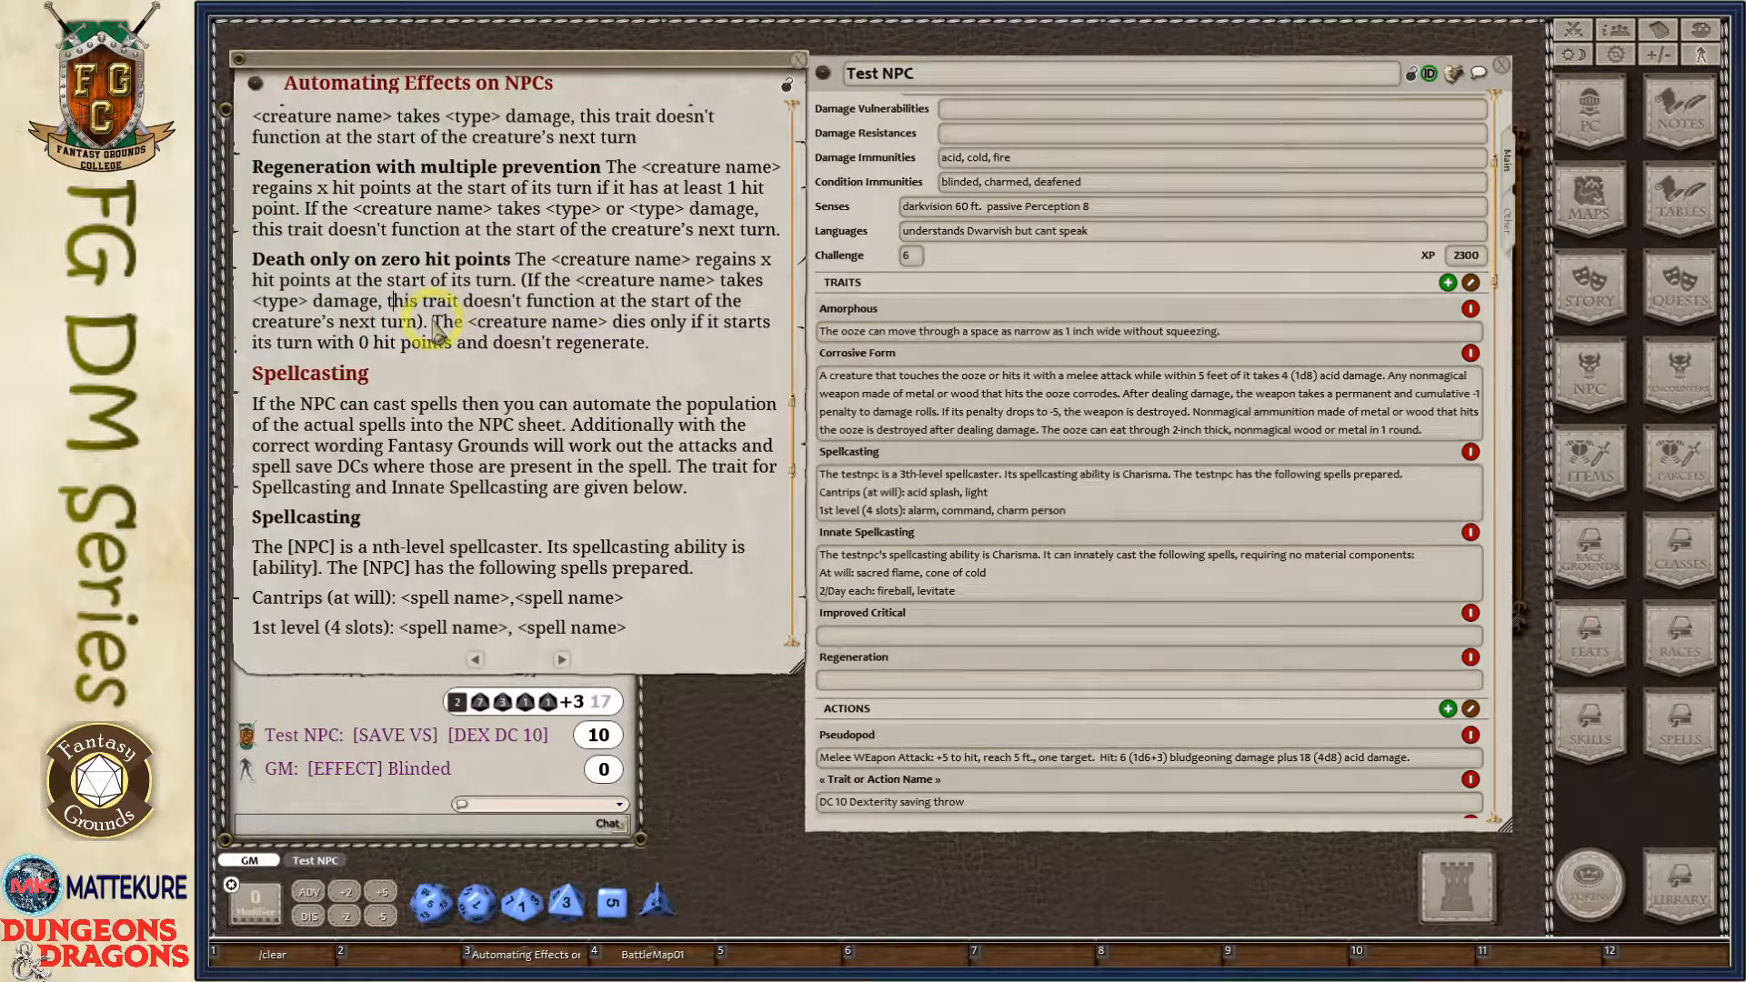
left_click_drag(433, 323, 684, 352)
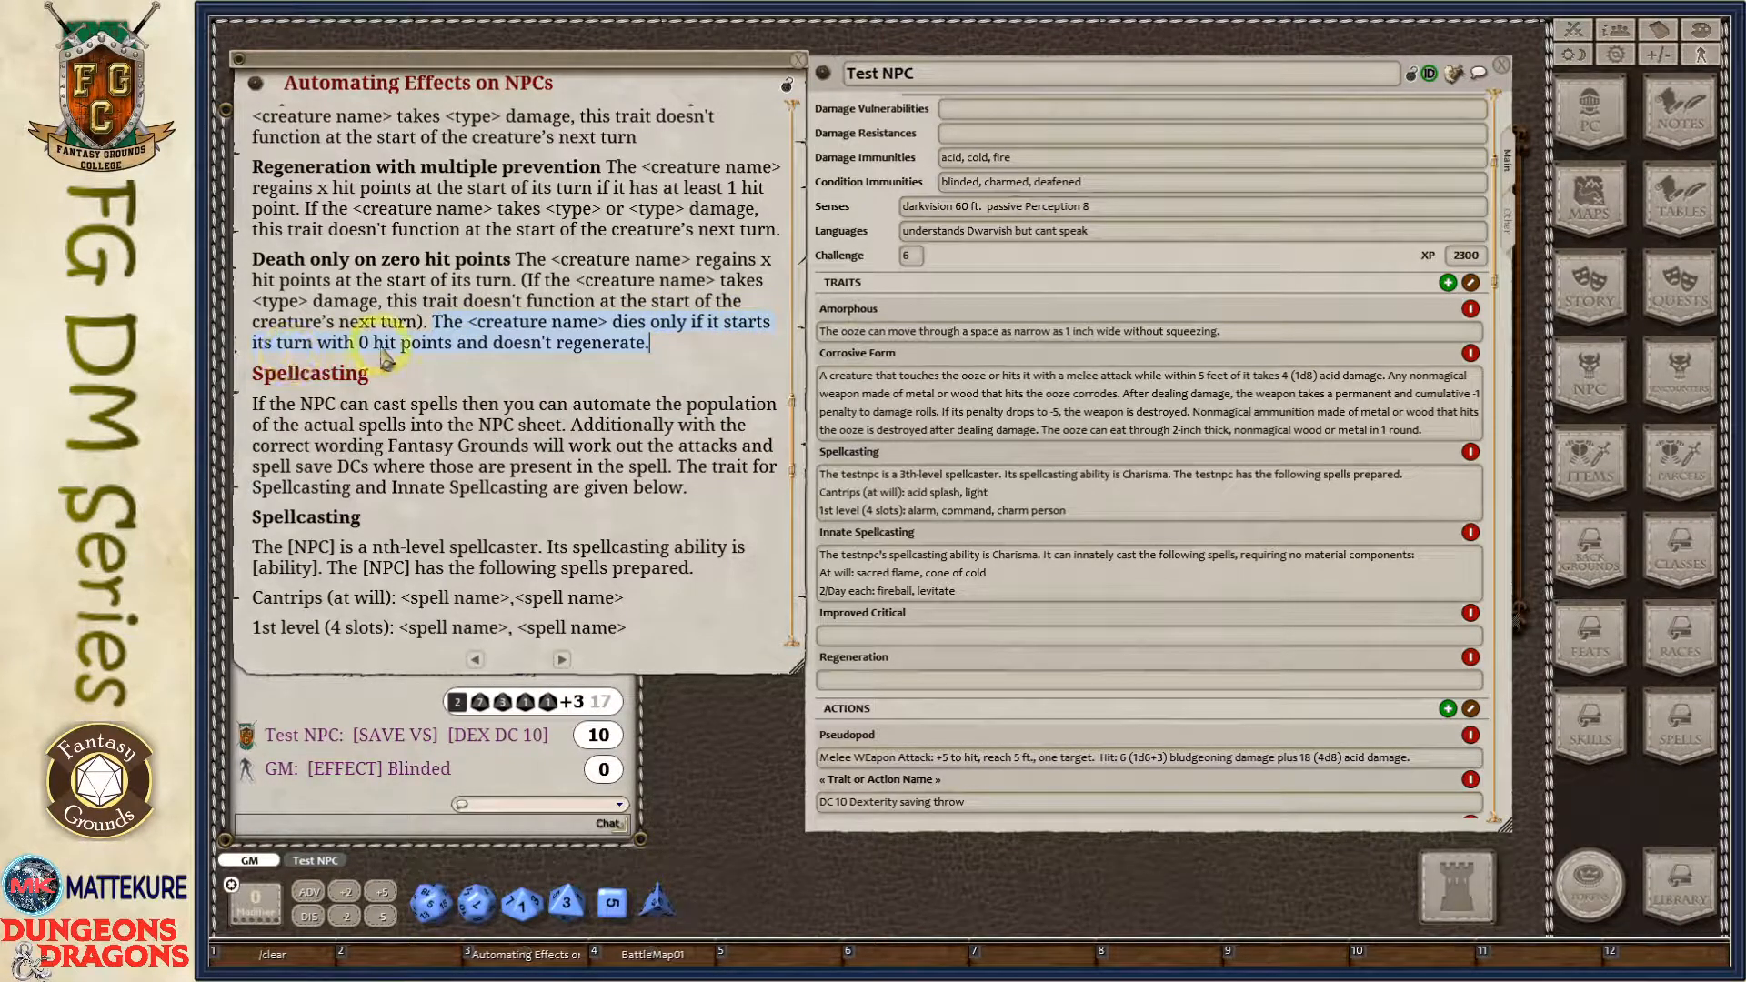
left_click(607, 343)
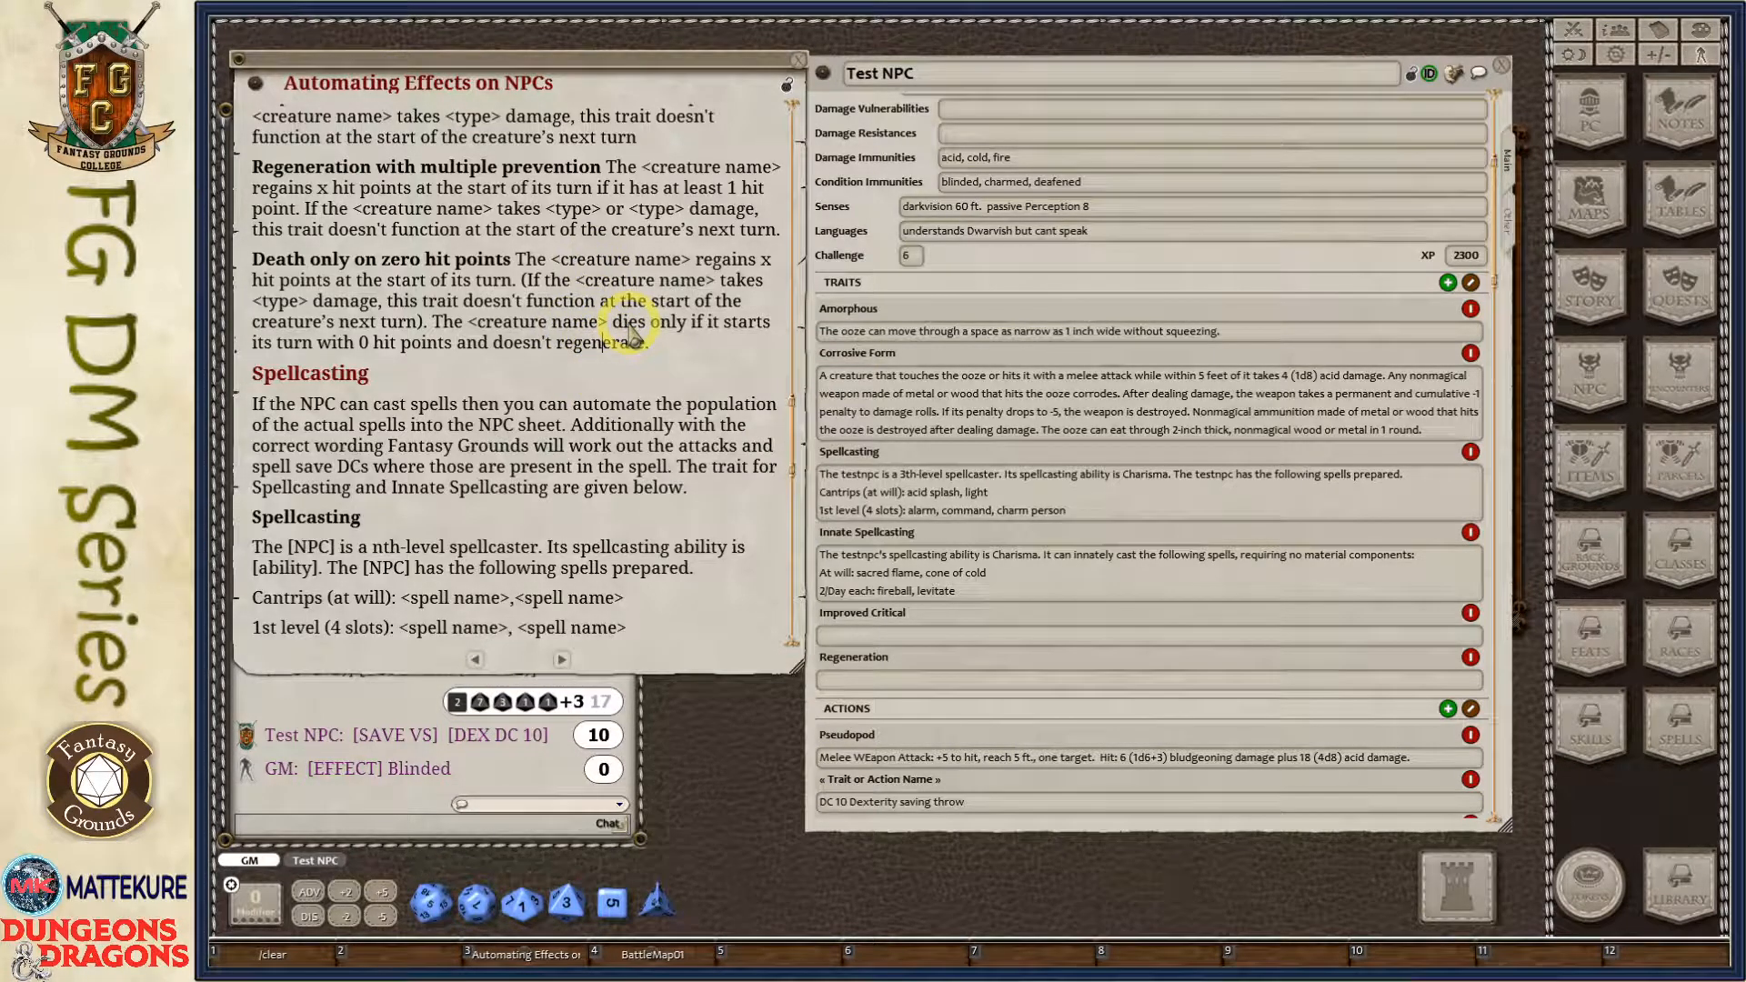
Add a trait named "TraitSomething (Recharge 5)" with the description "something" to the Test NPC, following the reference's Recharge wording.
scroll(631, 337, "down", 4)
scroll(500, 324, "down", 3)
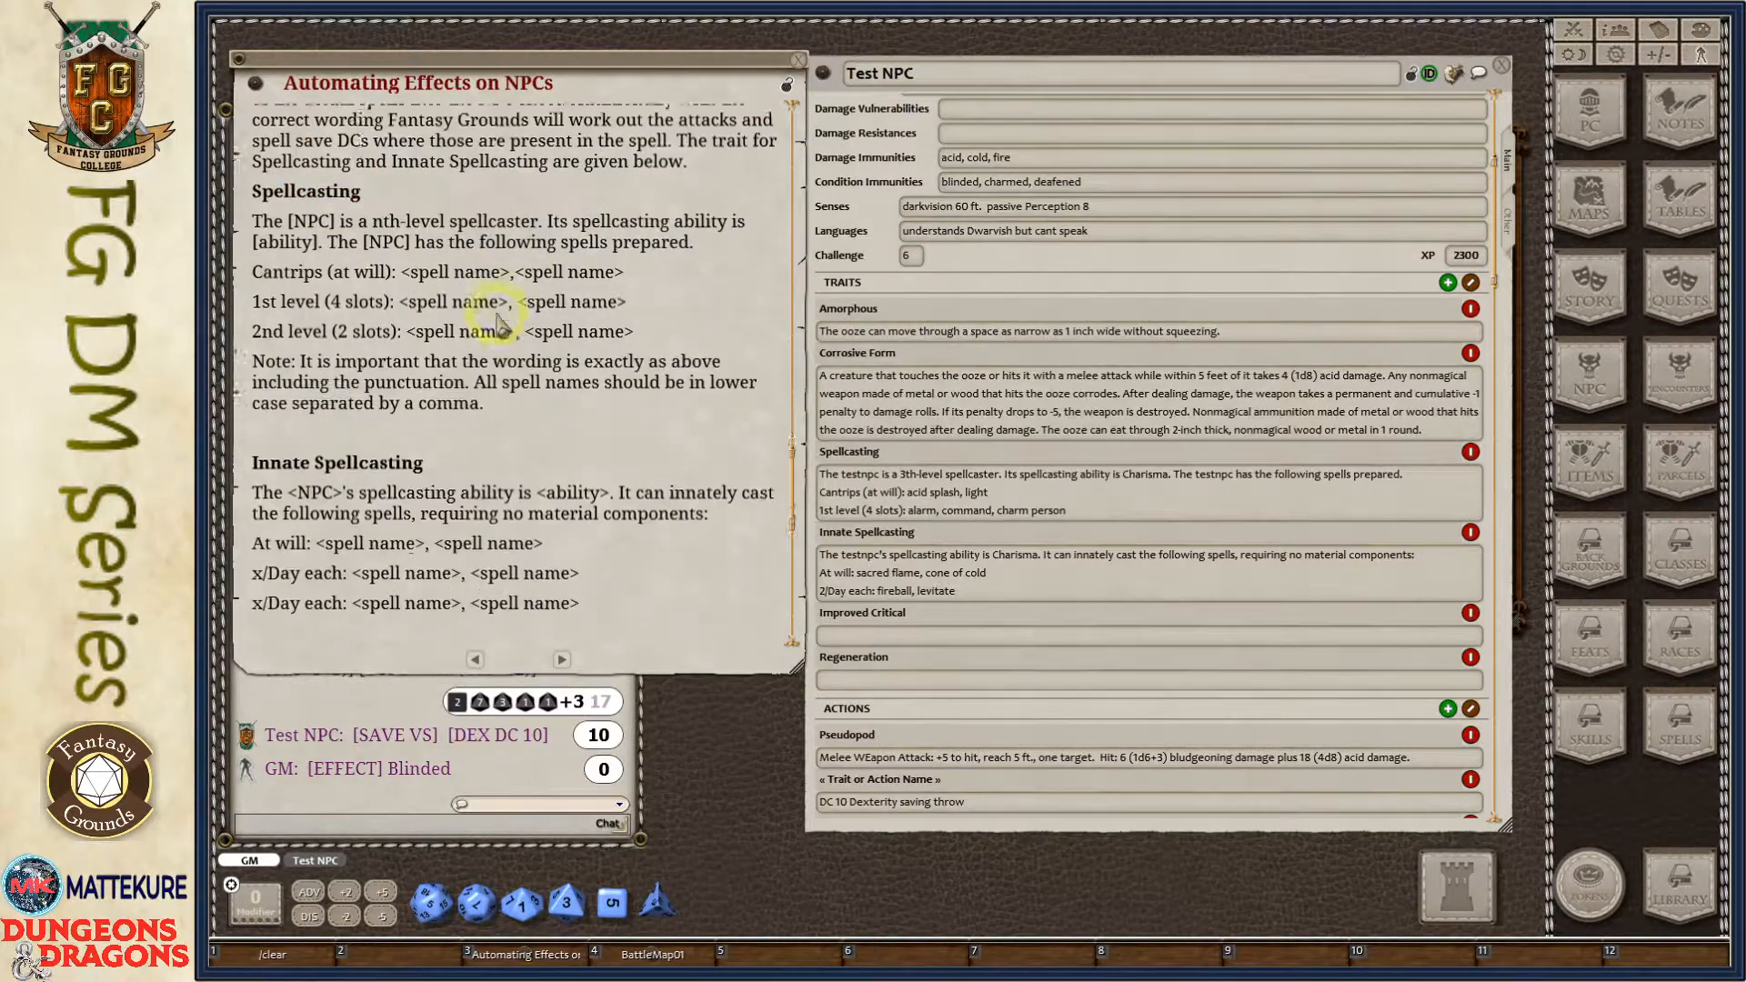
scroll(500, 319, "down", 2)
scroll(585, 364, "down", 5)
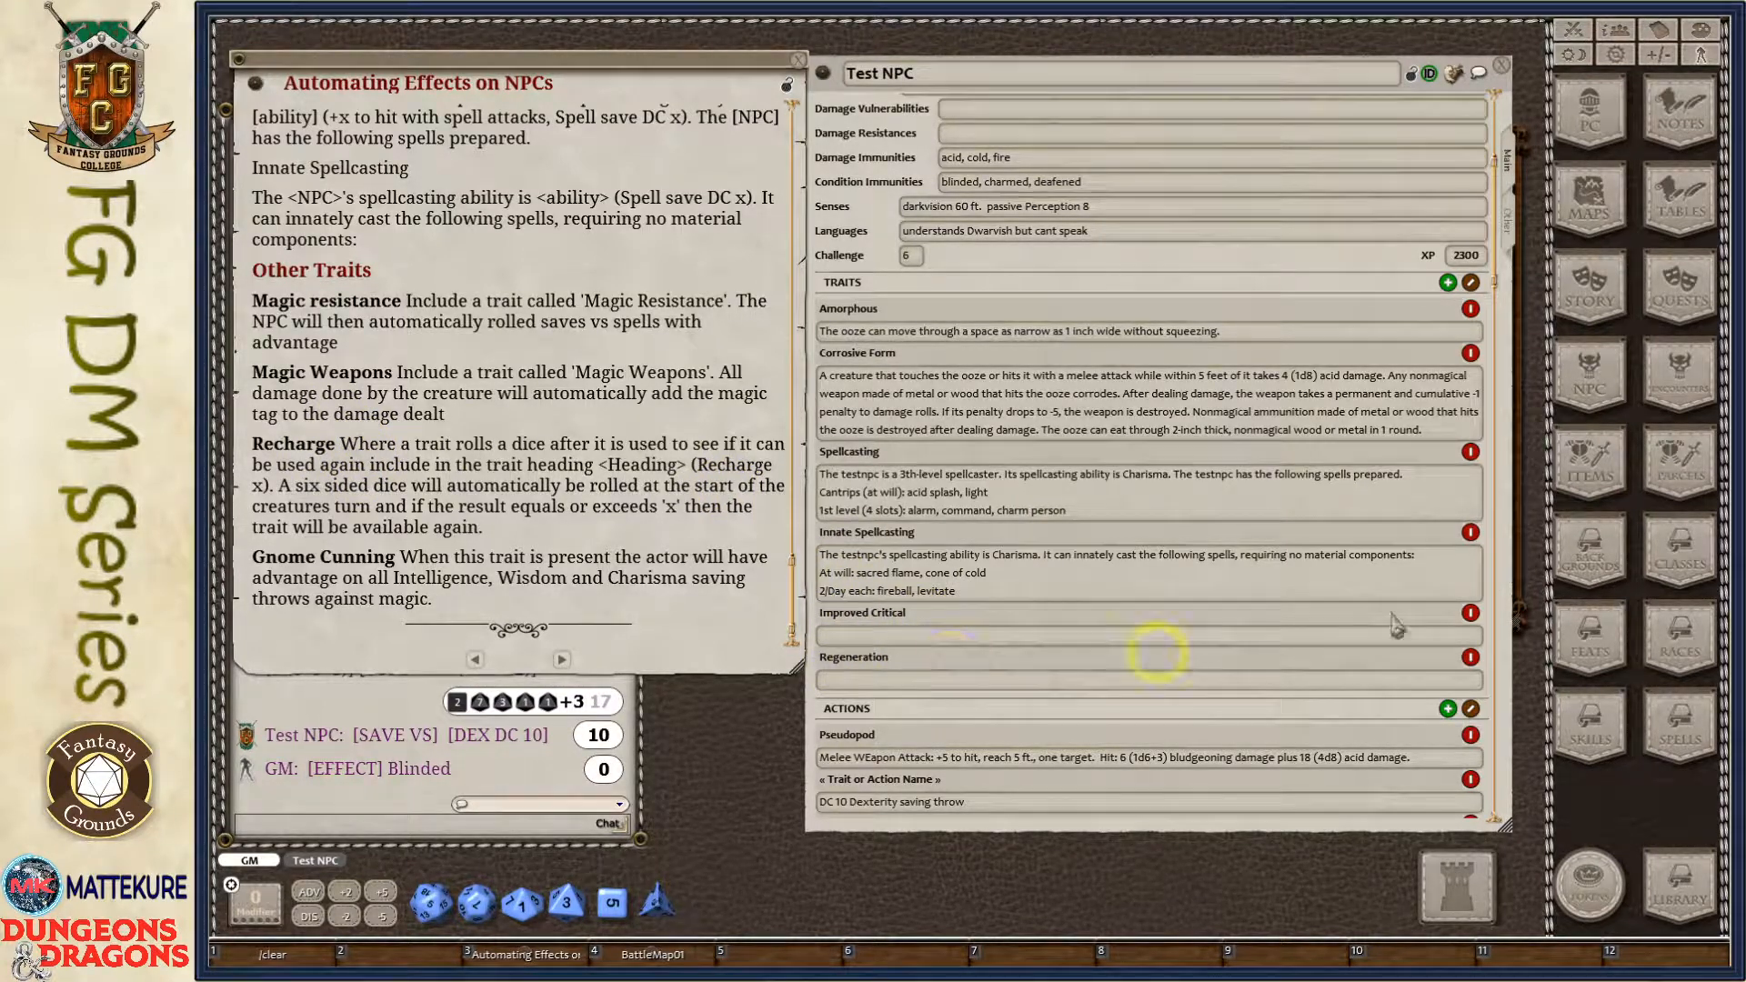
left_click(1448, 282)
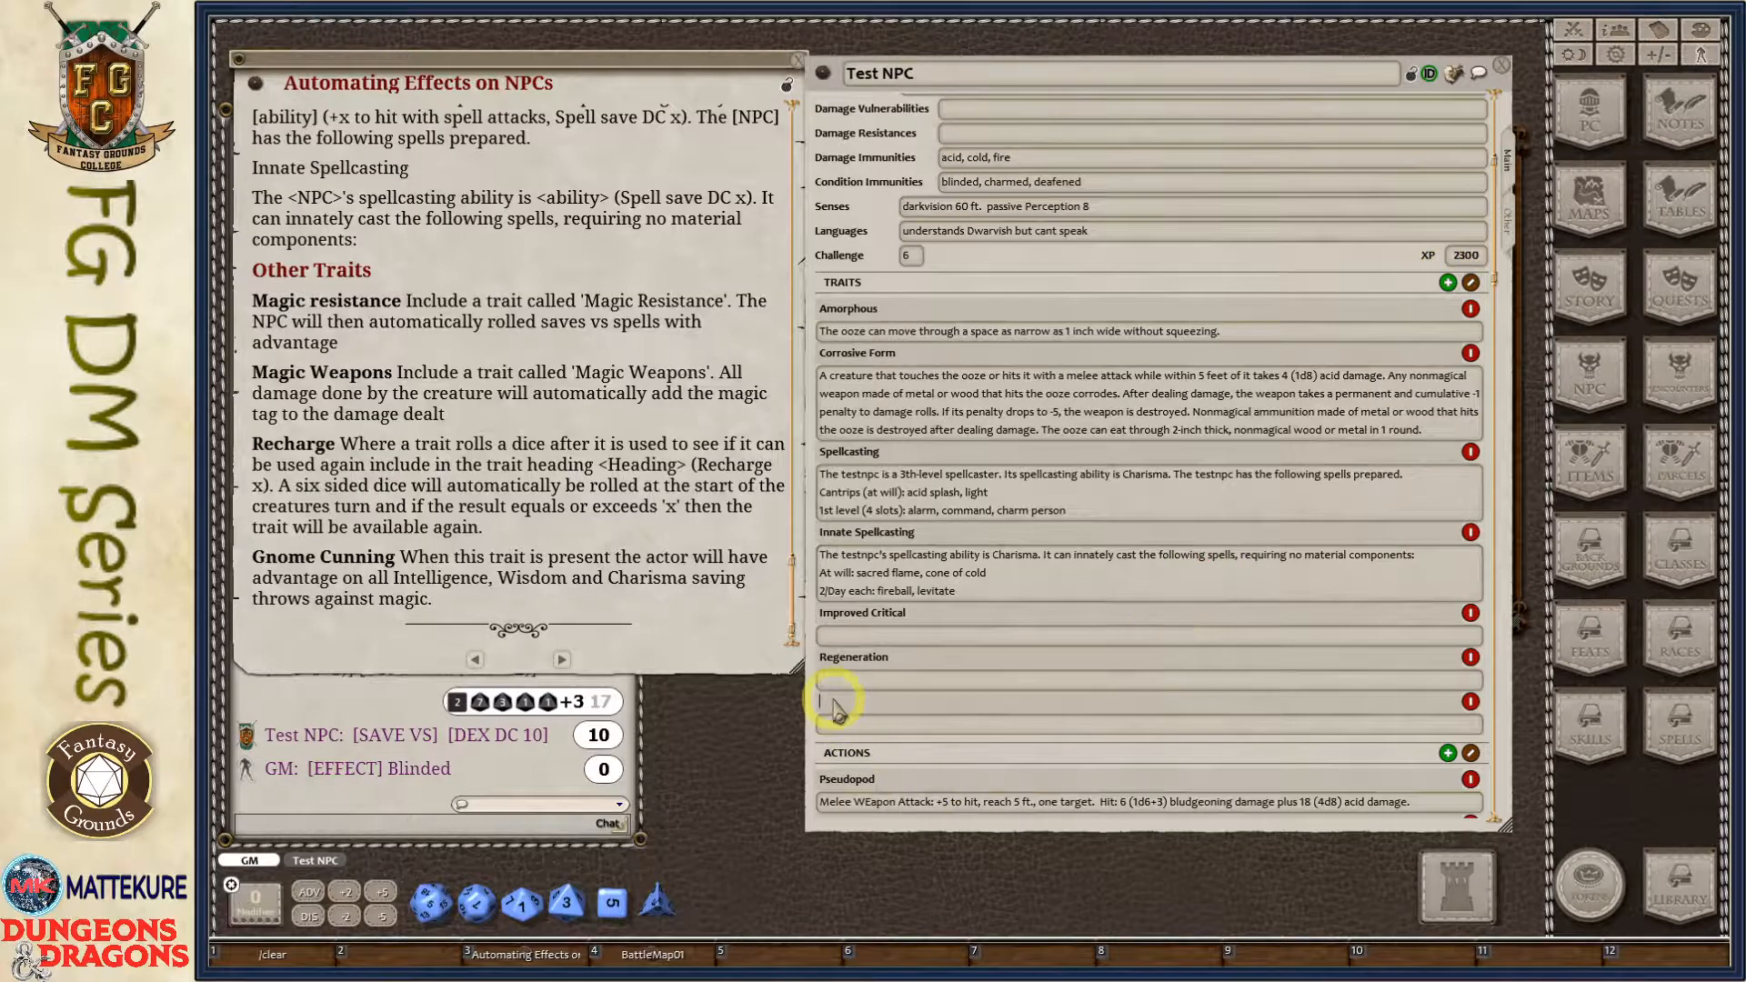
left_click(865, 706)
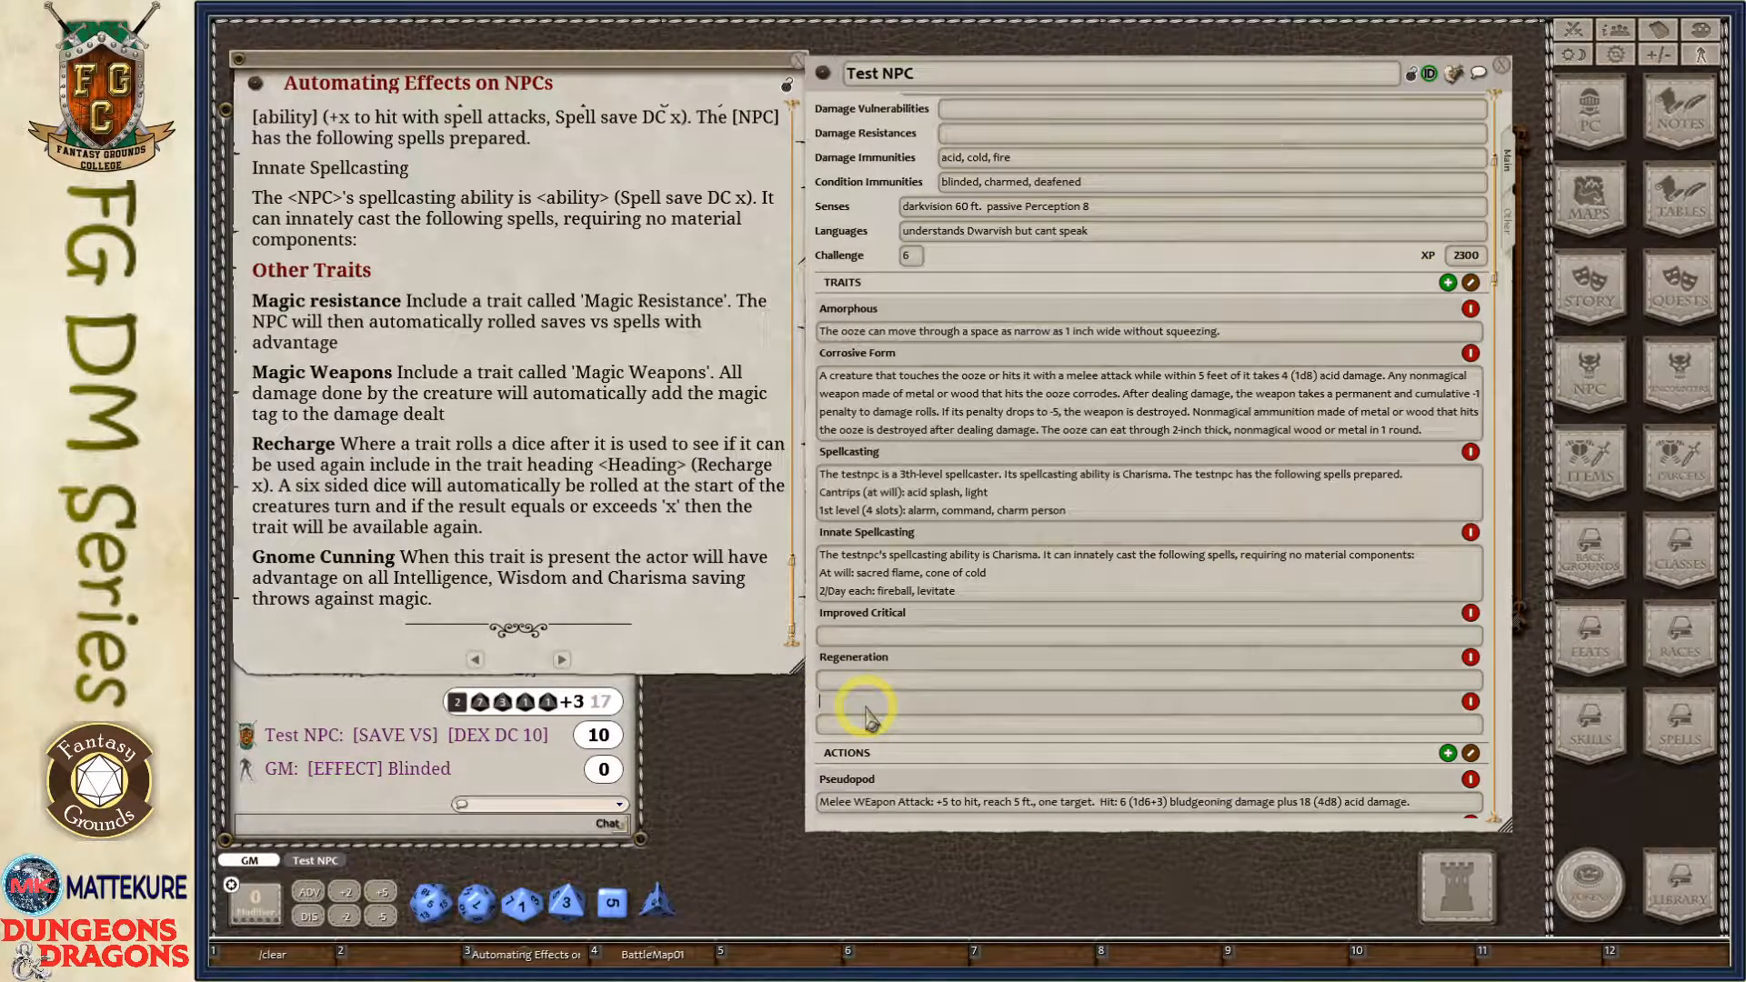
type("TraitSomething (")
type("Recharge 5")
key("Tab")
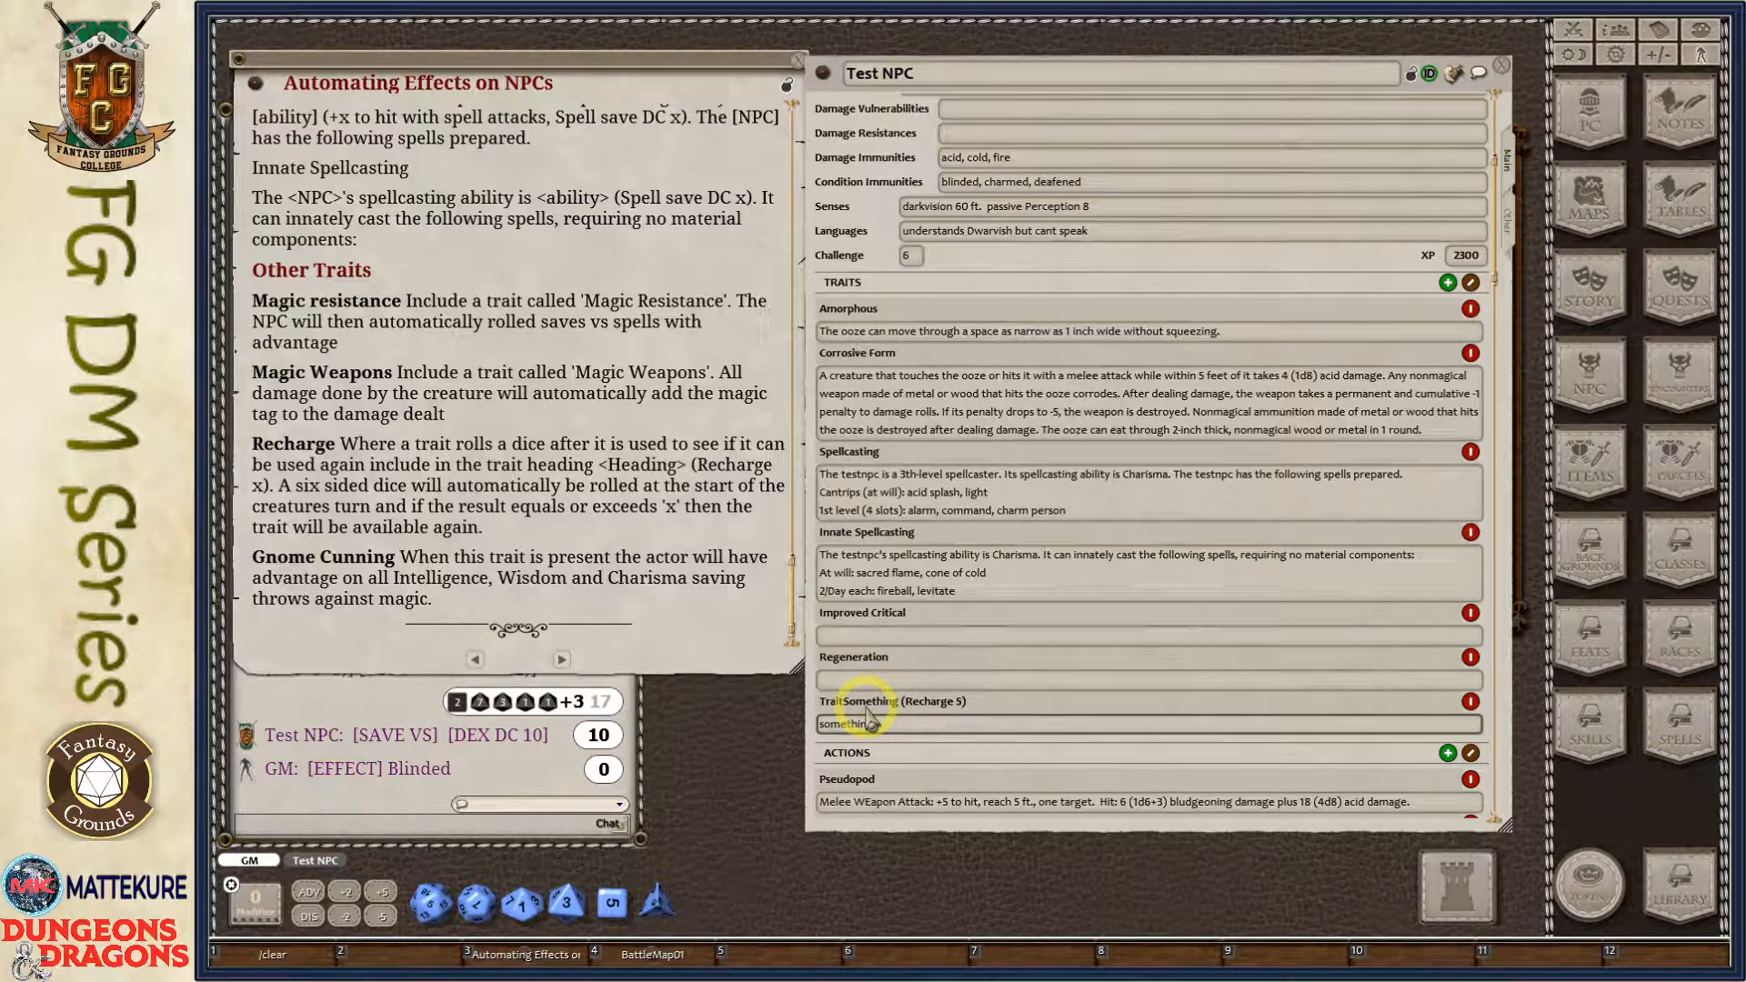
type("something")
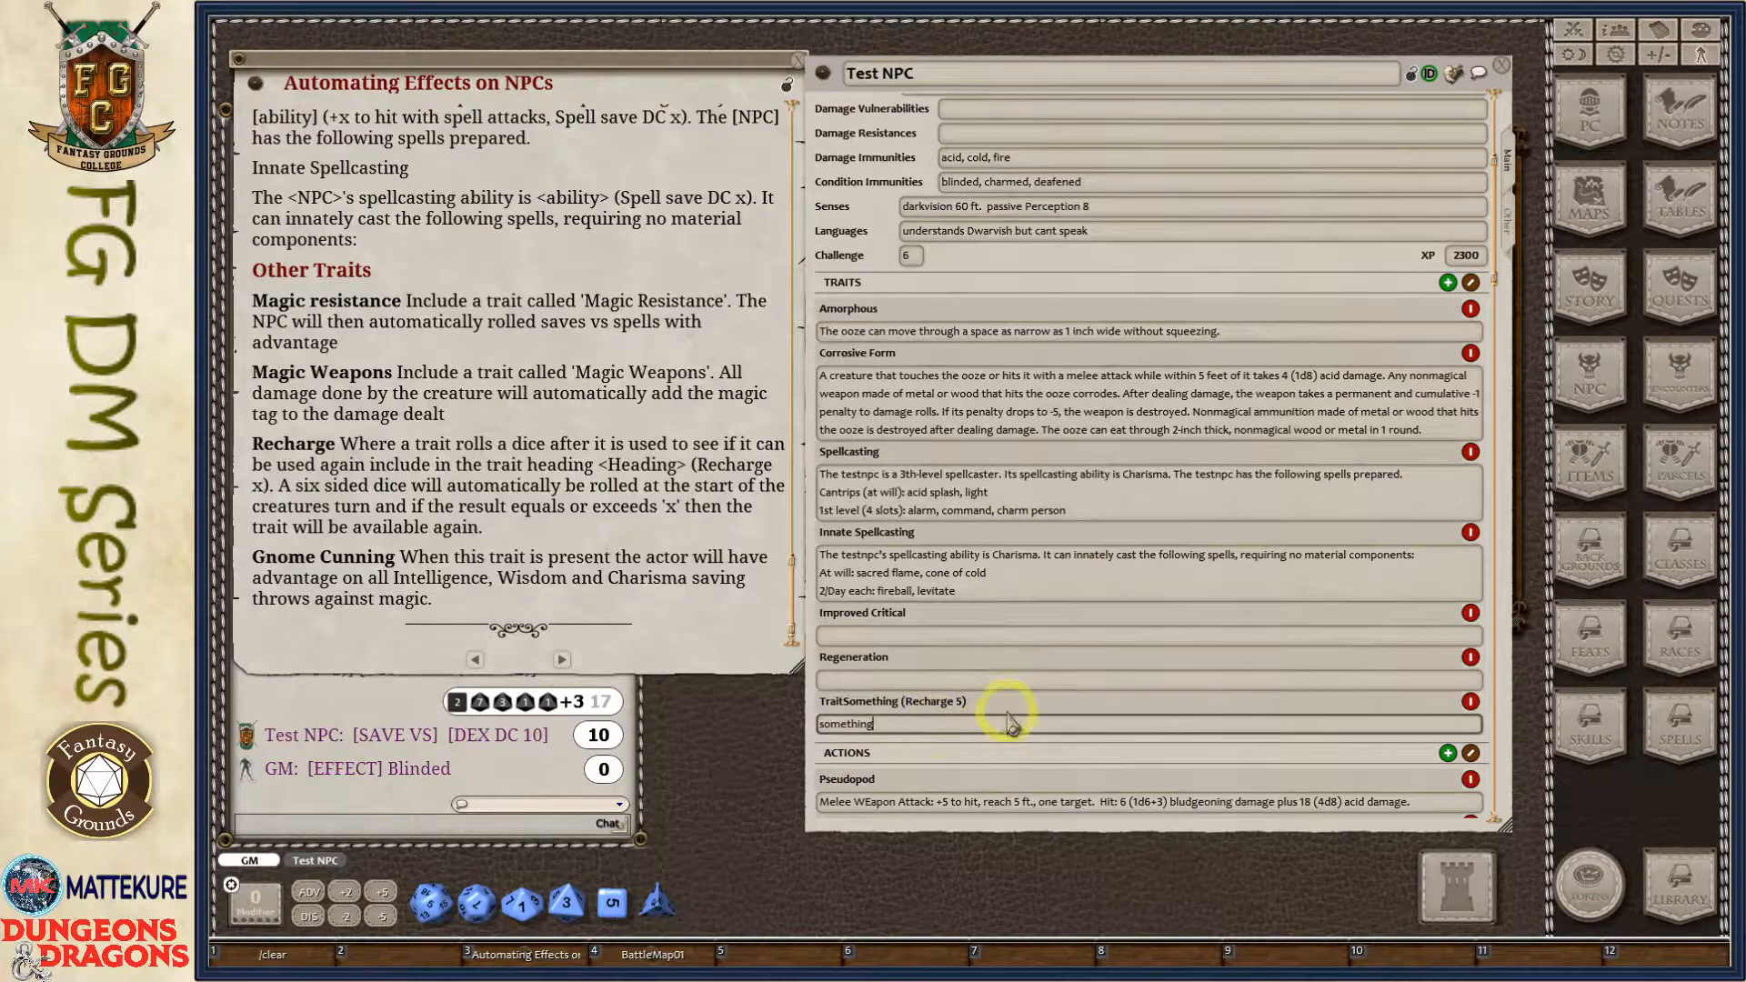
scroll(1010, 714, "down", 3)
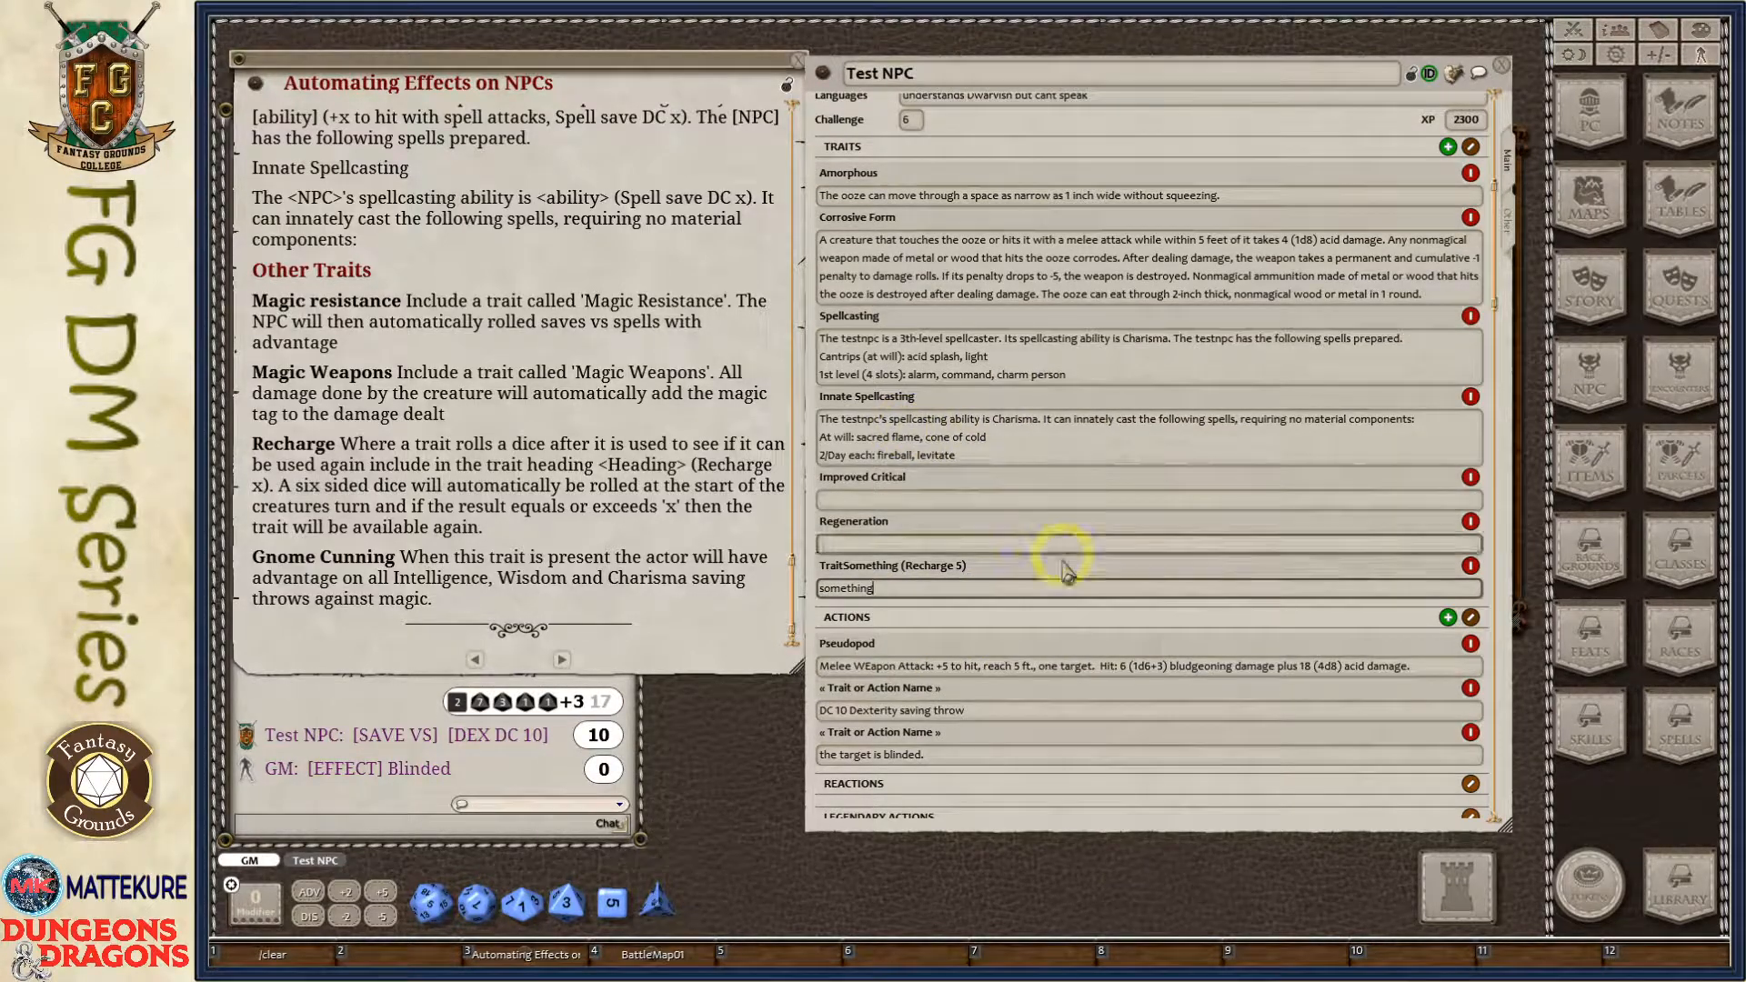
Close the Automating Effects on NPCs reference and delete the Test NPC's existing entry from the combat tracker.
left_click(406, 557)
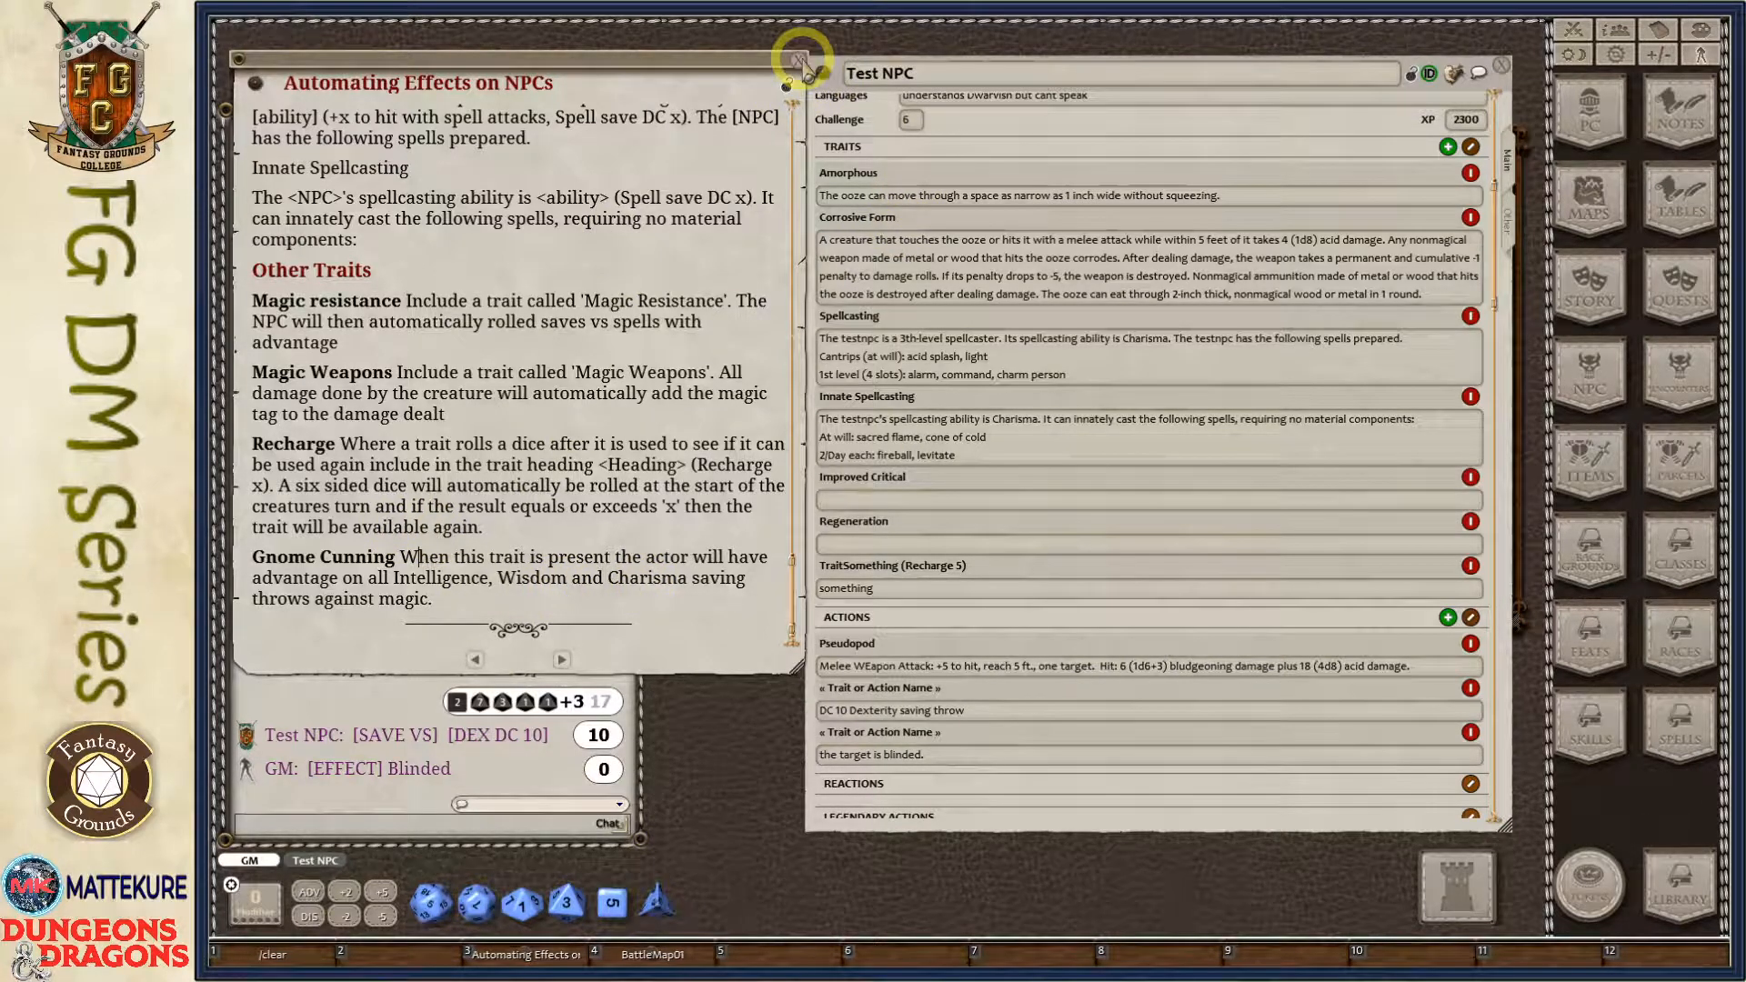
left_click(798, 62)
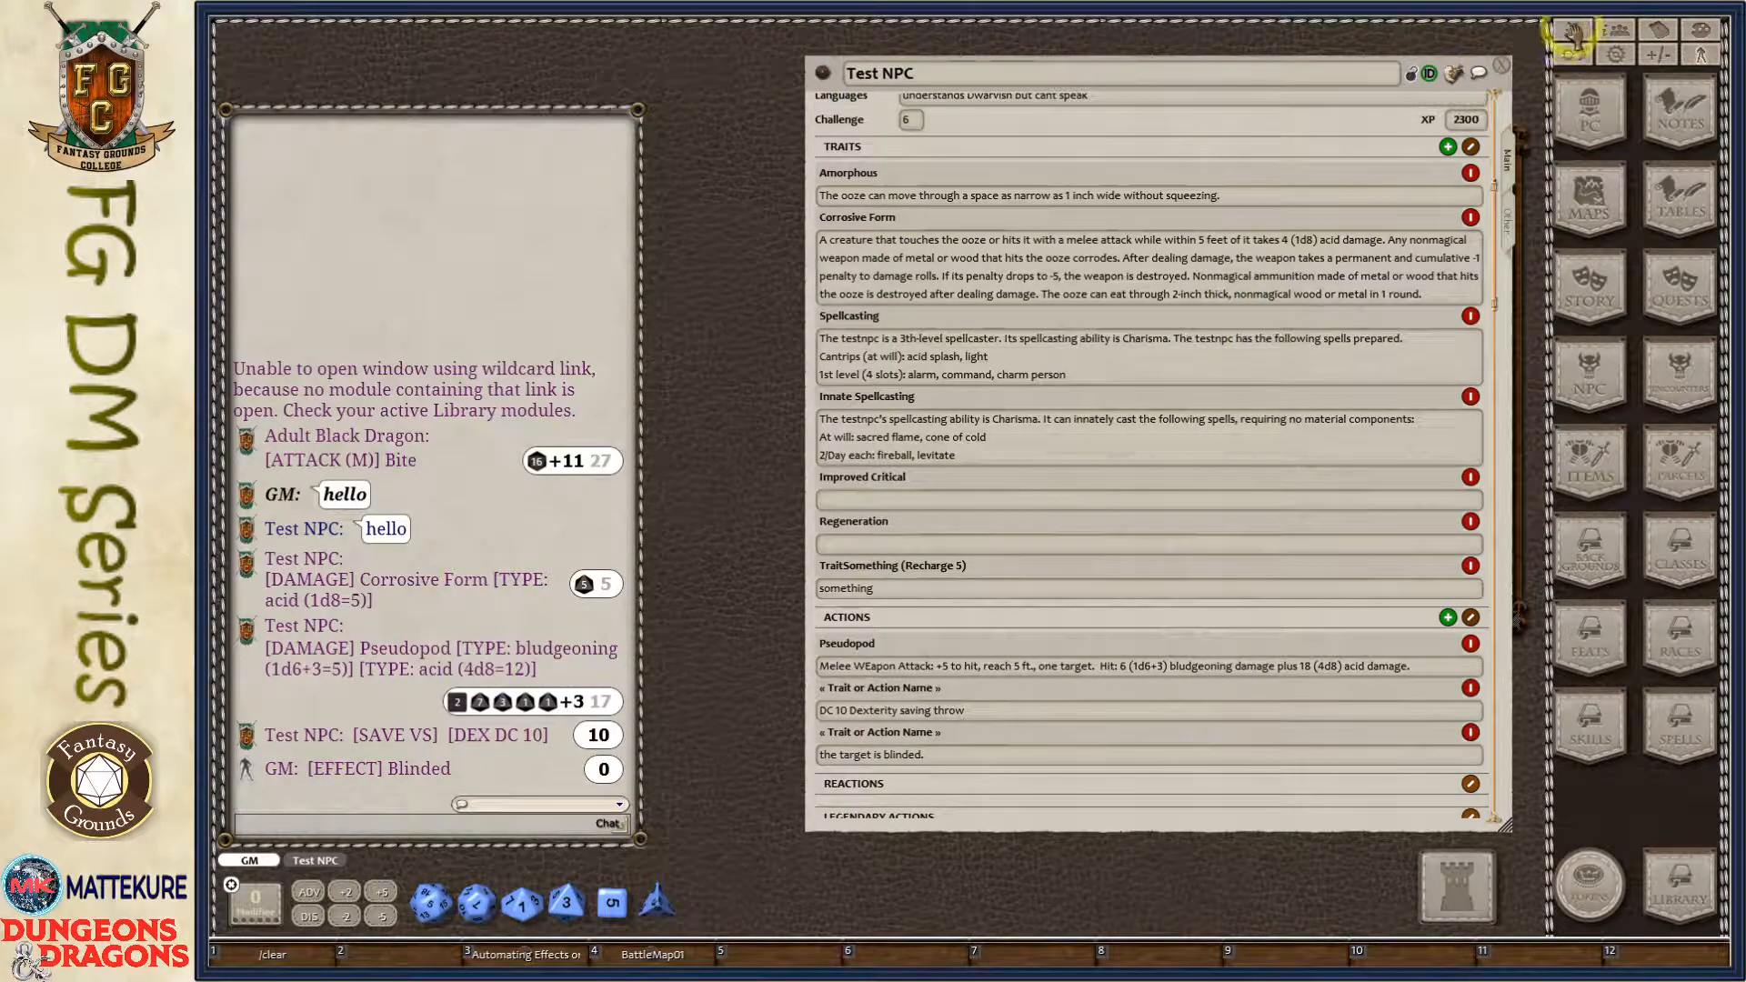
left_click(1574, 35)
right_click(344, 323)
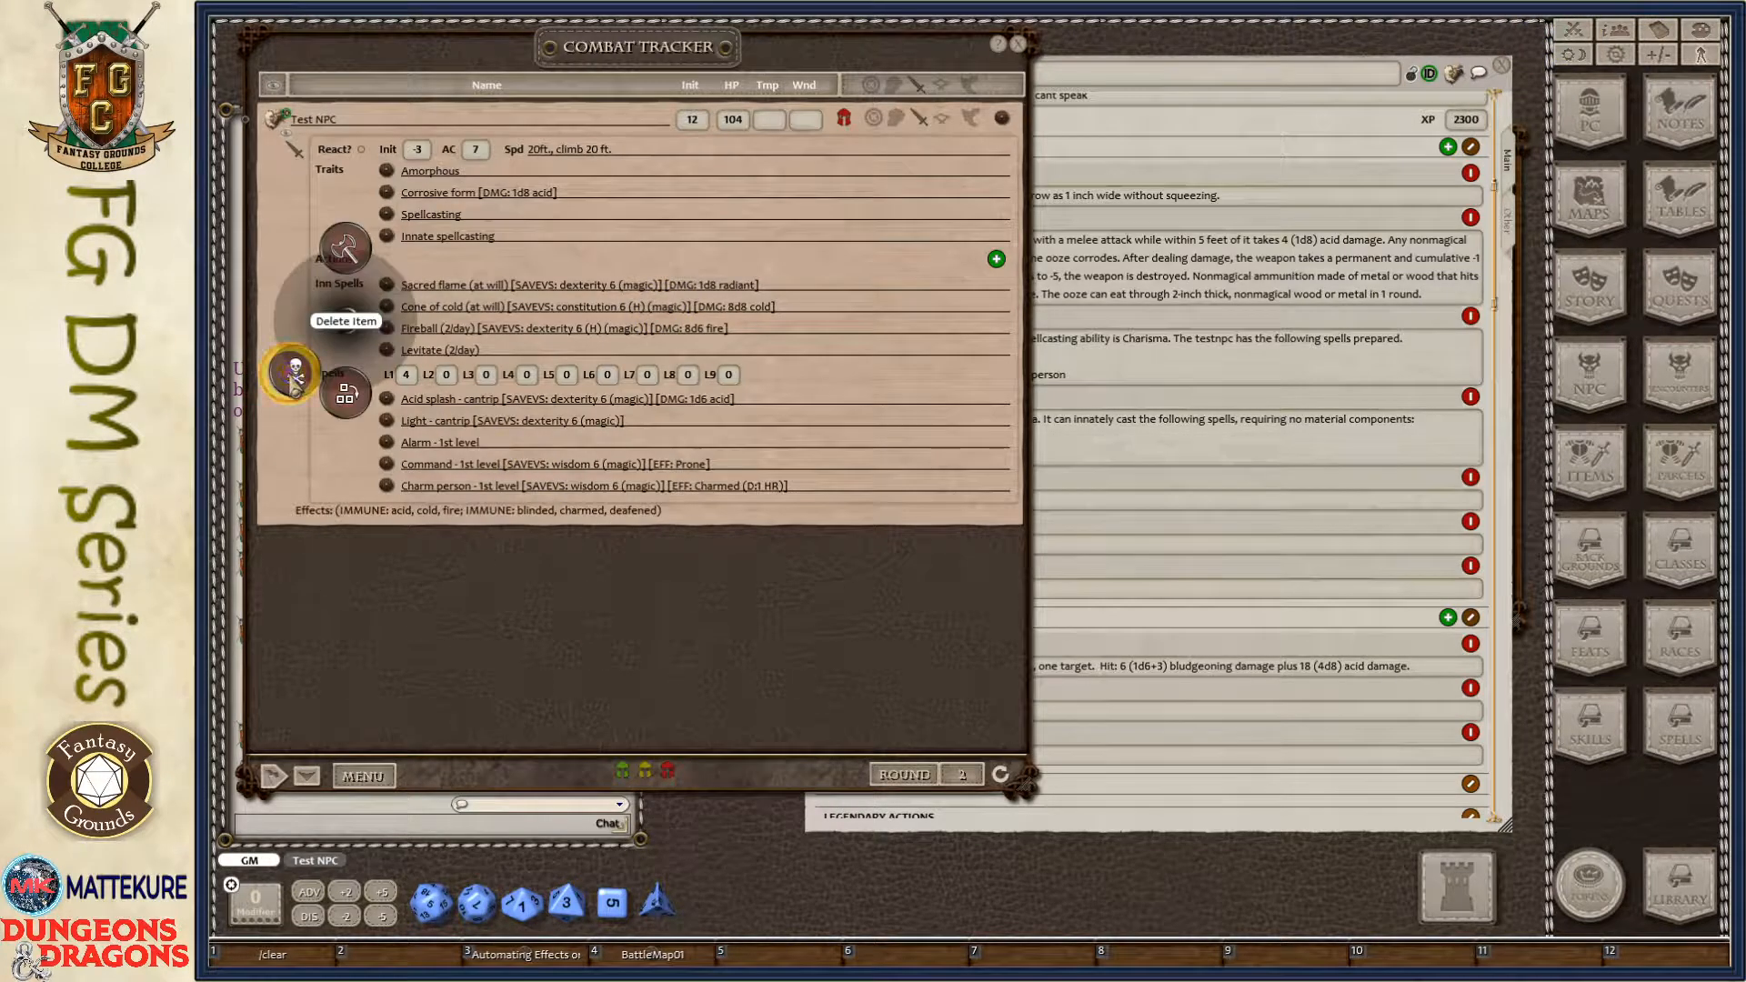
left_click(294, 374)
left_click(227, 373)
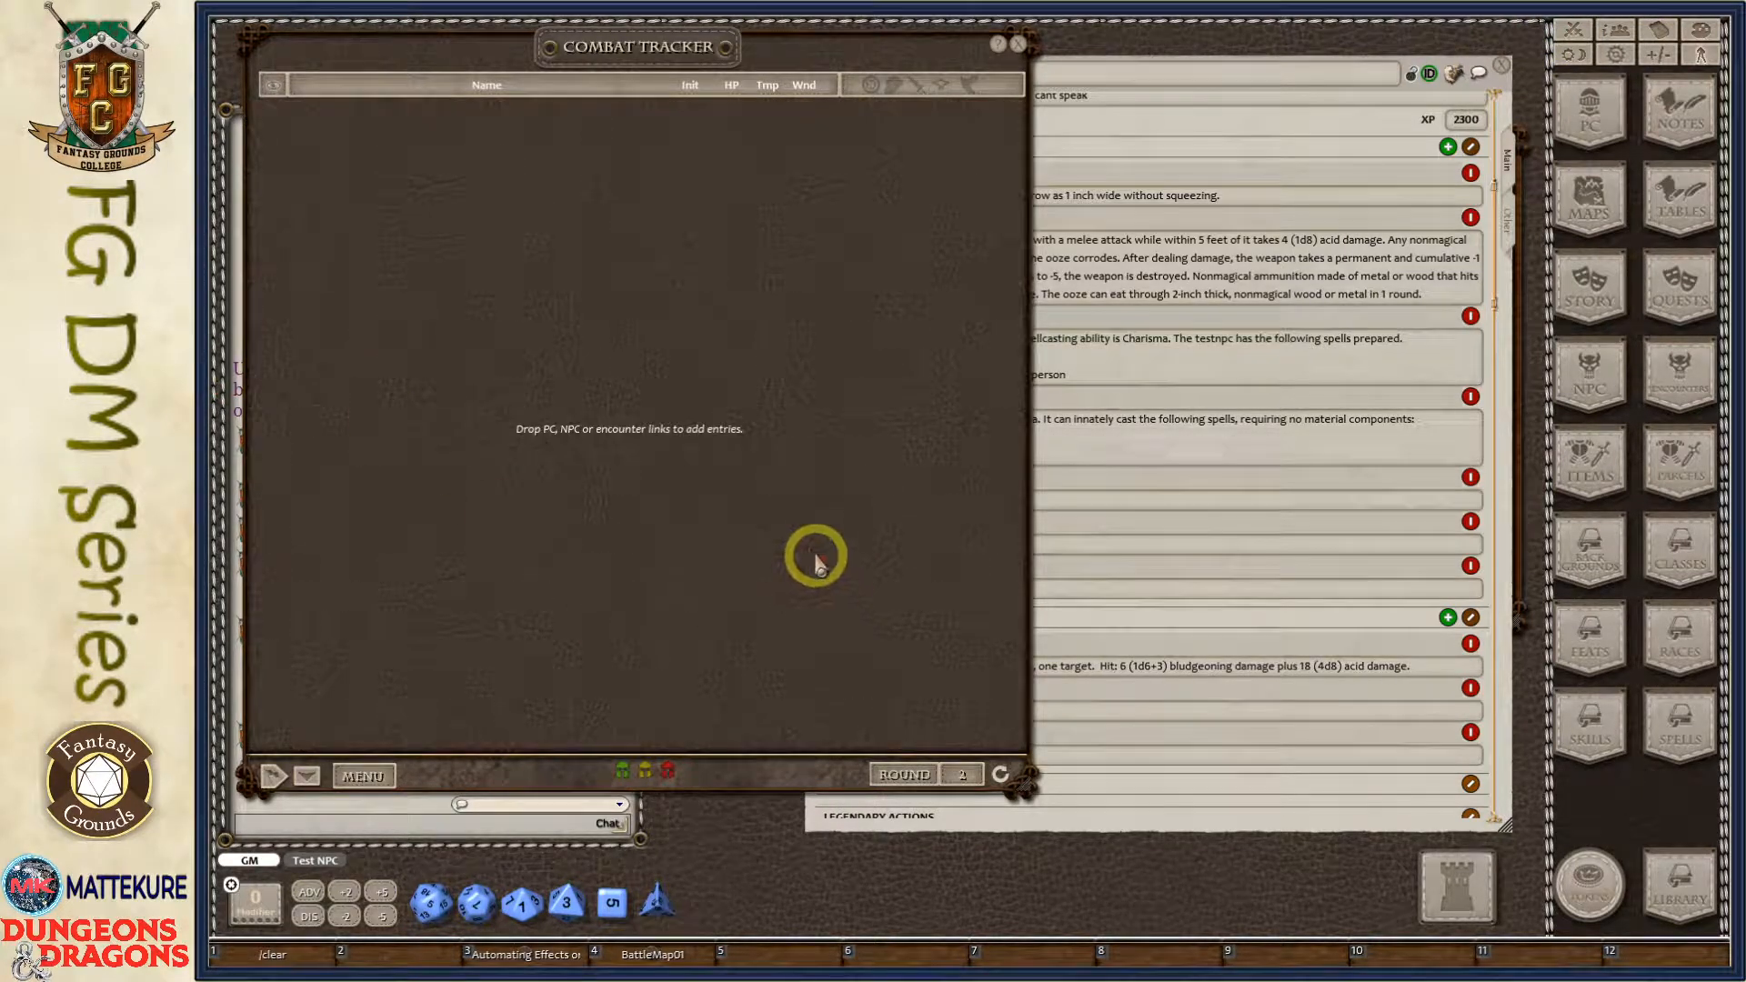
Add the edited Test NPC to the combat tracker and expand its traits, actions and spells for checking.
left_click(1248, 129)
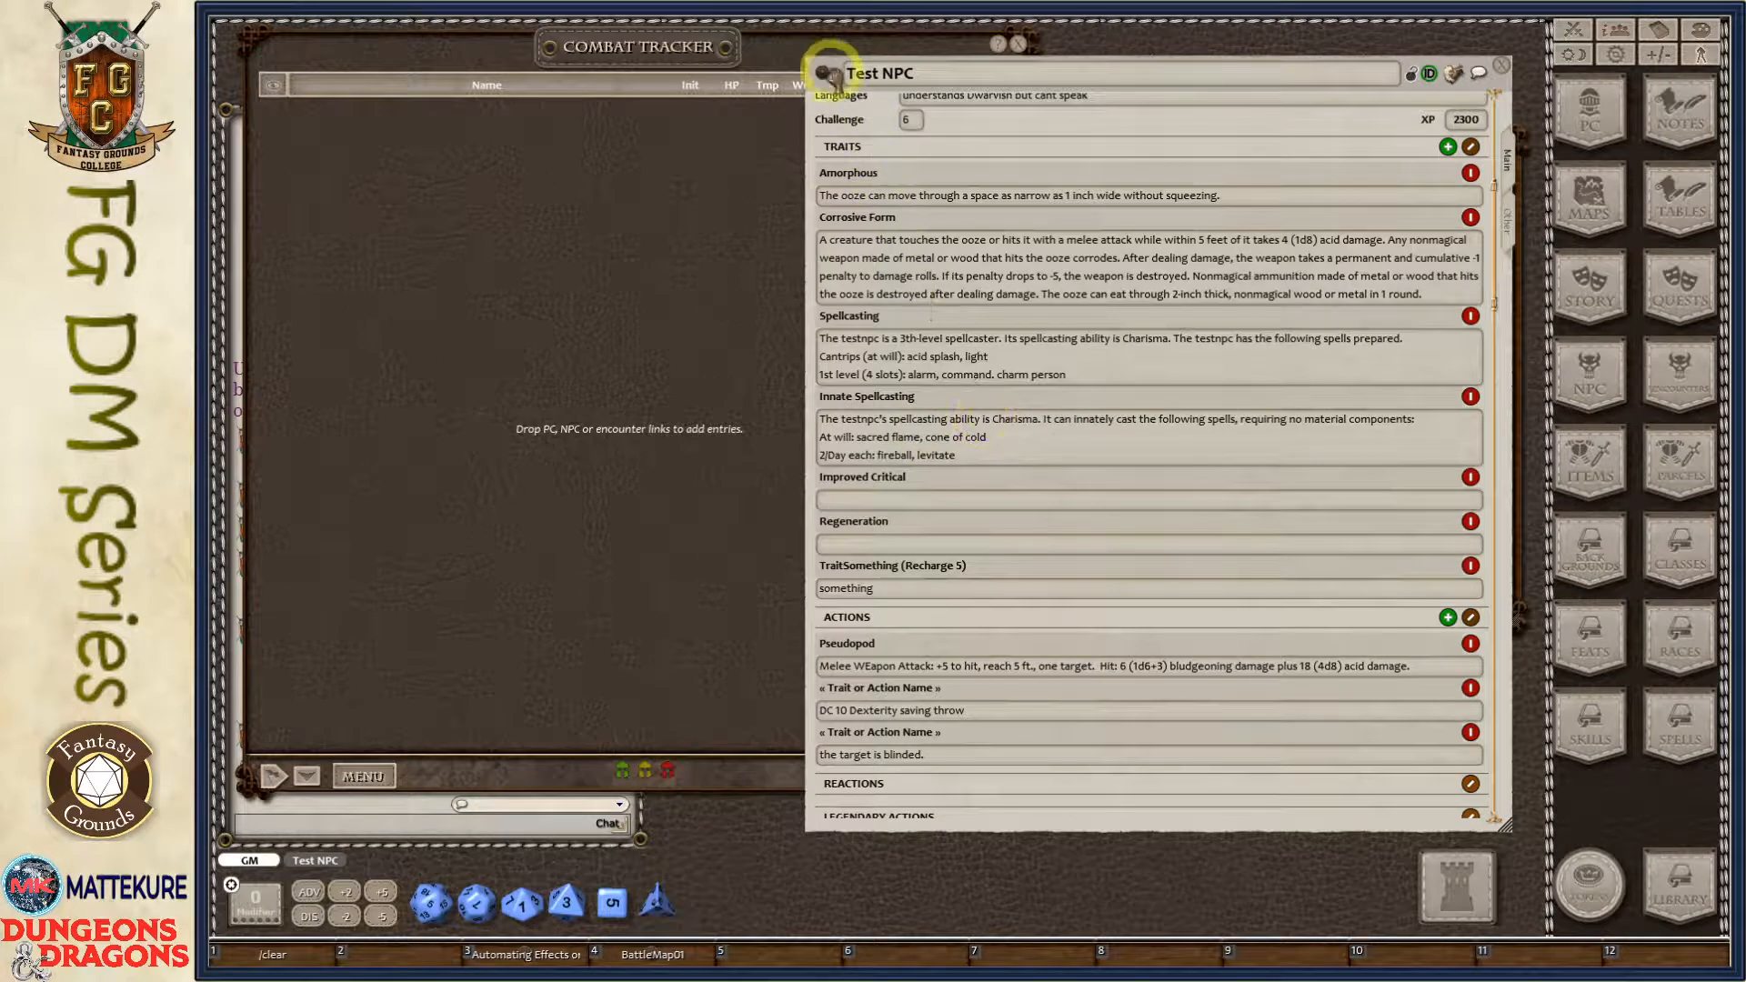
left_click_drag(825, 72, 419, 386)
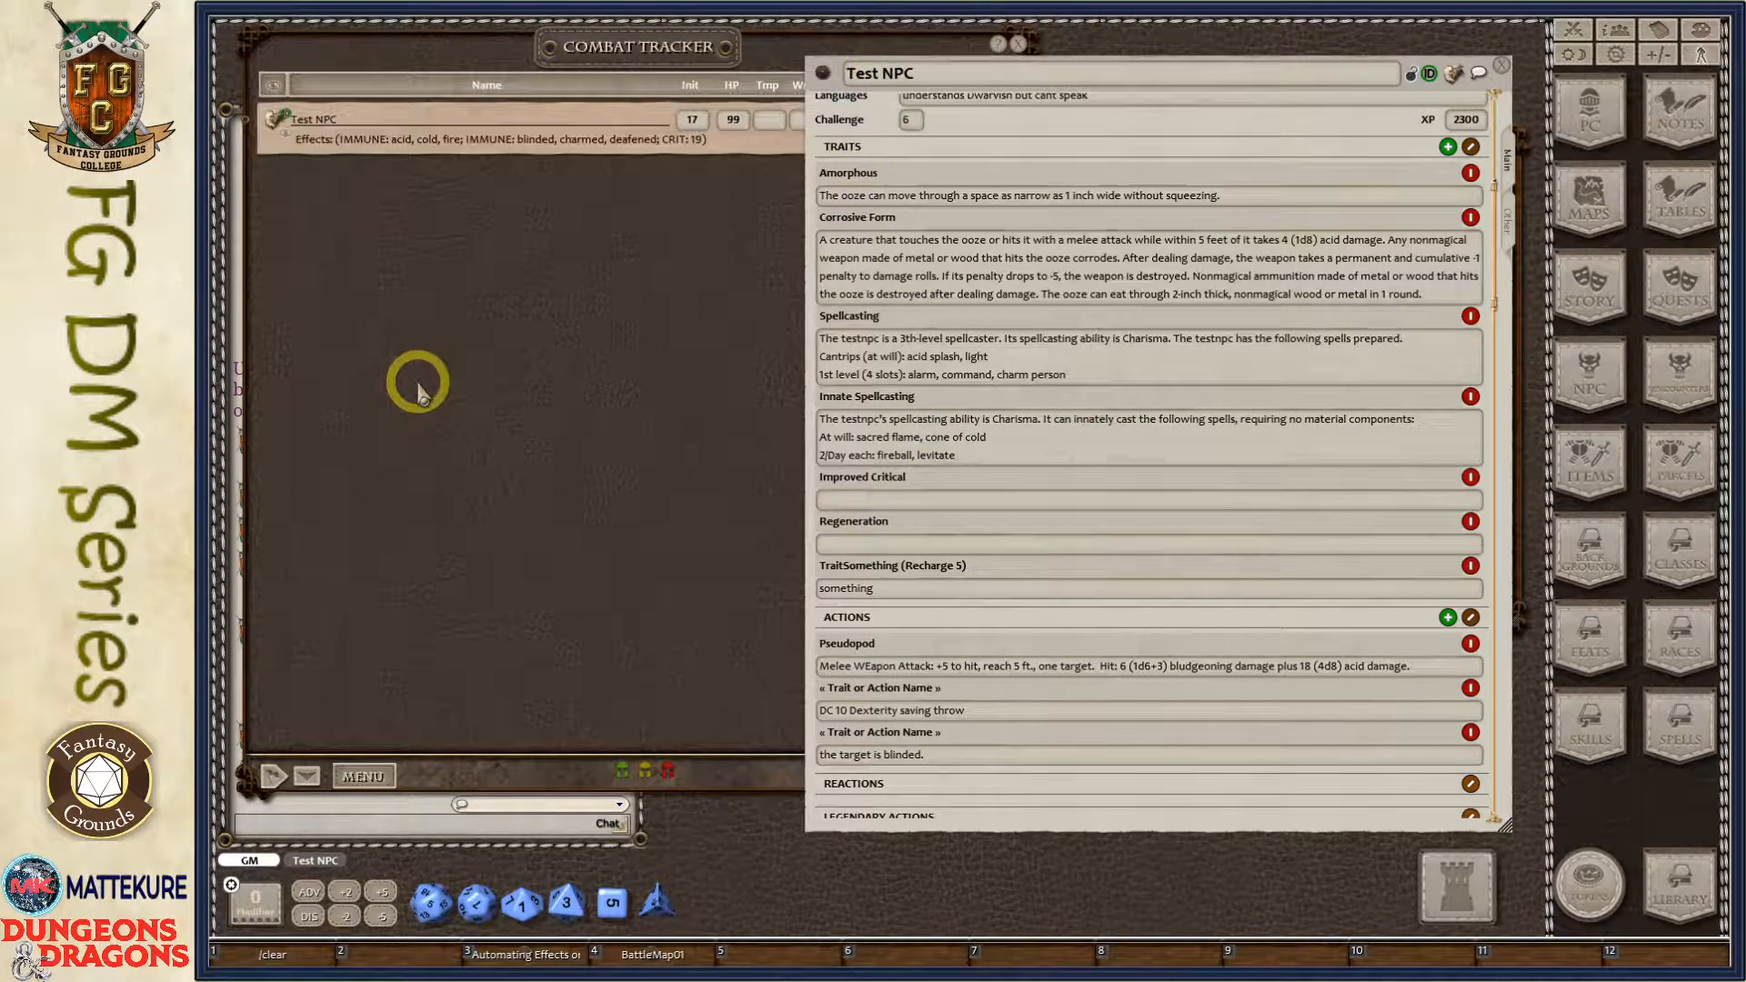
left_click(418, 382)
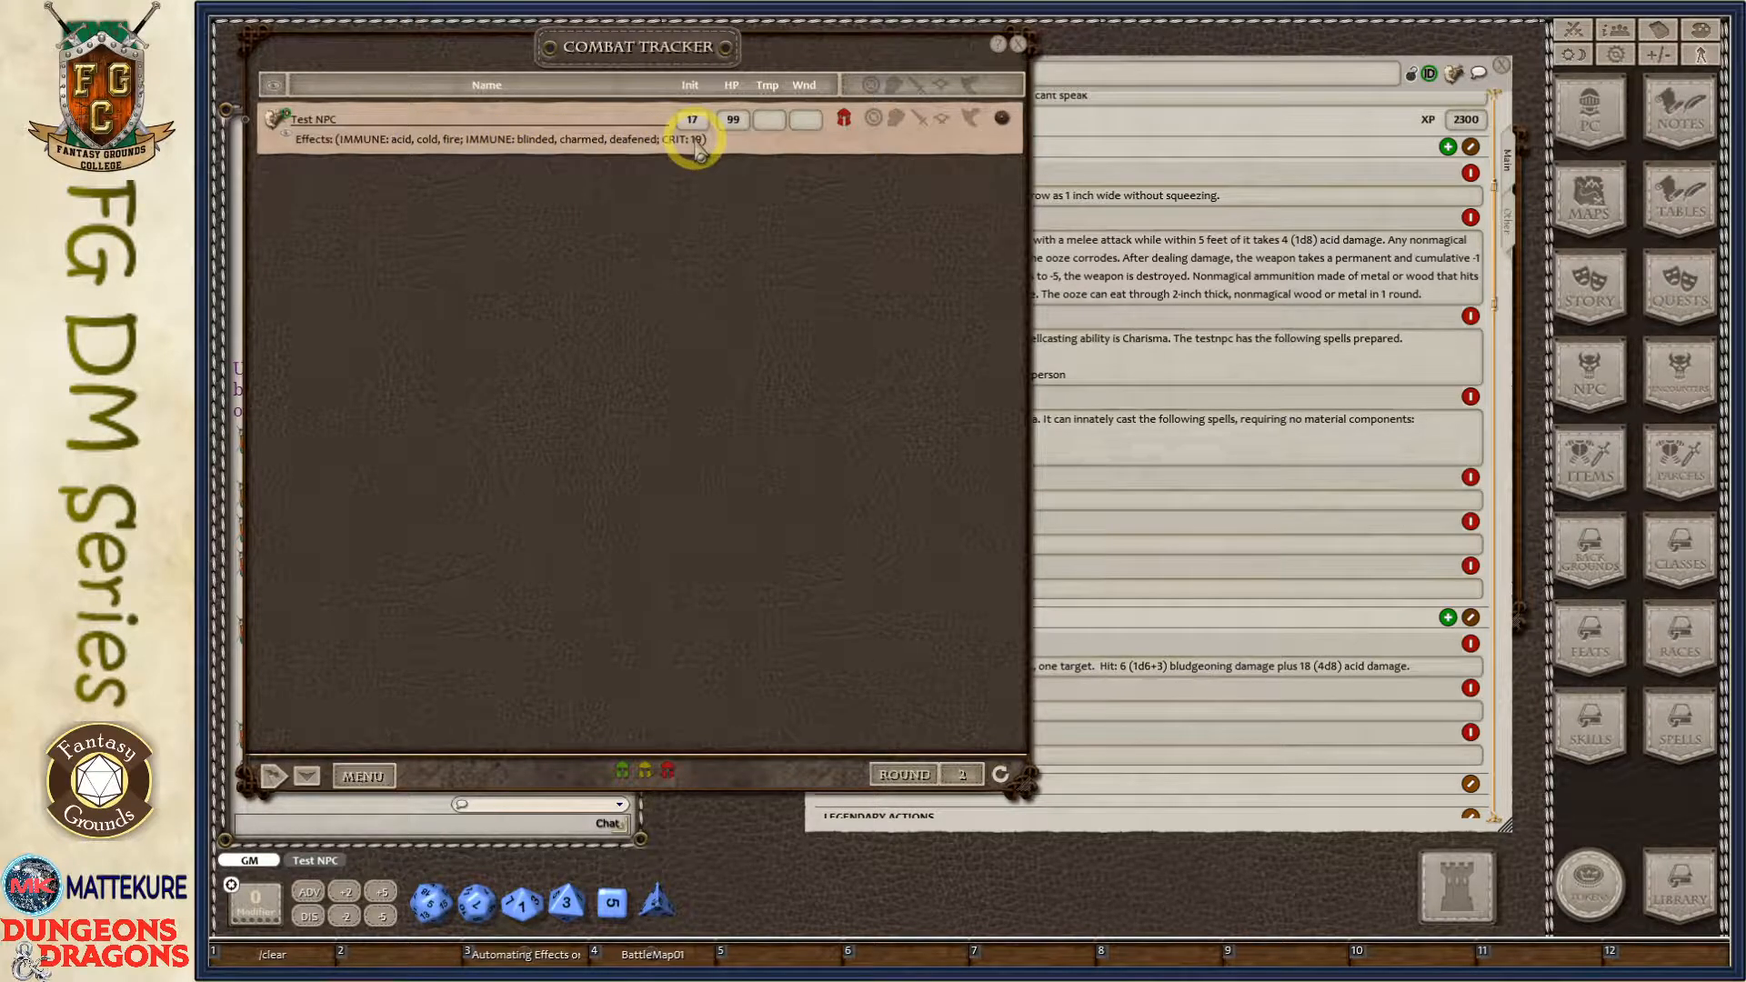
left_click(919, 116)
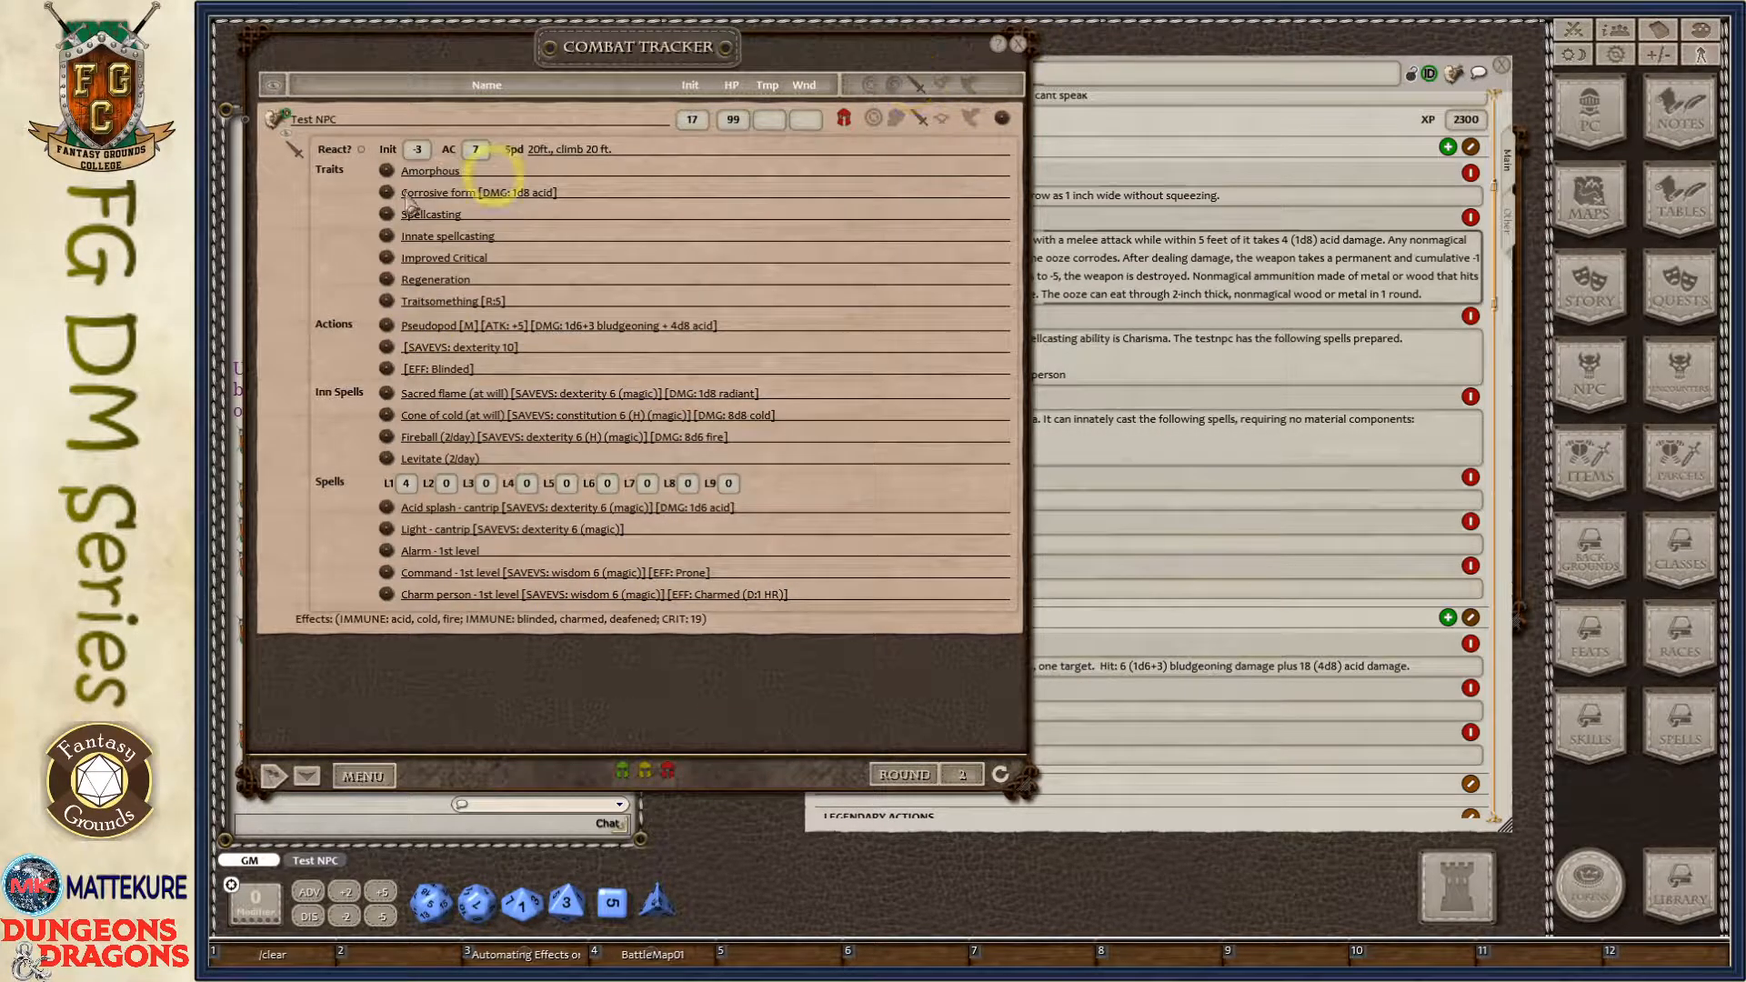
Delete the Test NPC from the combat tracker and close the tracker.
right_click(344, 246)
left_click(303, 291)
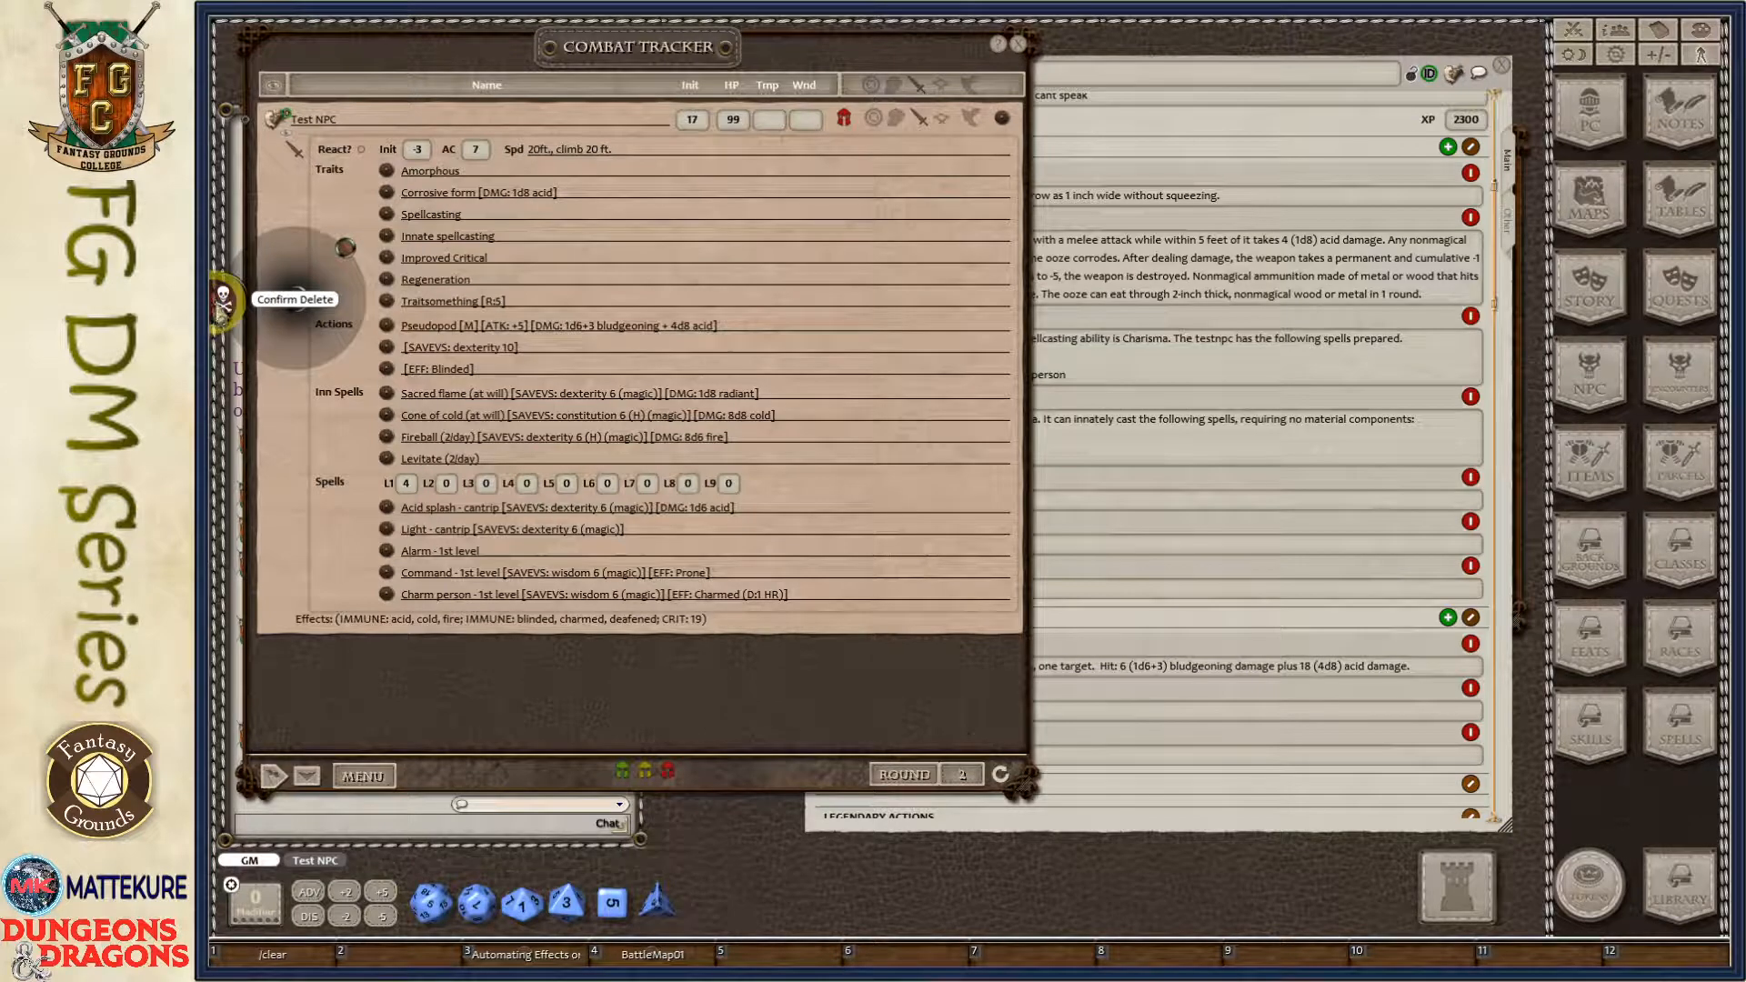
left_click(303, 291)
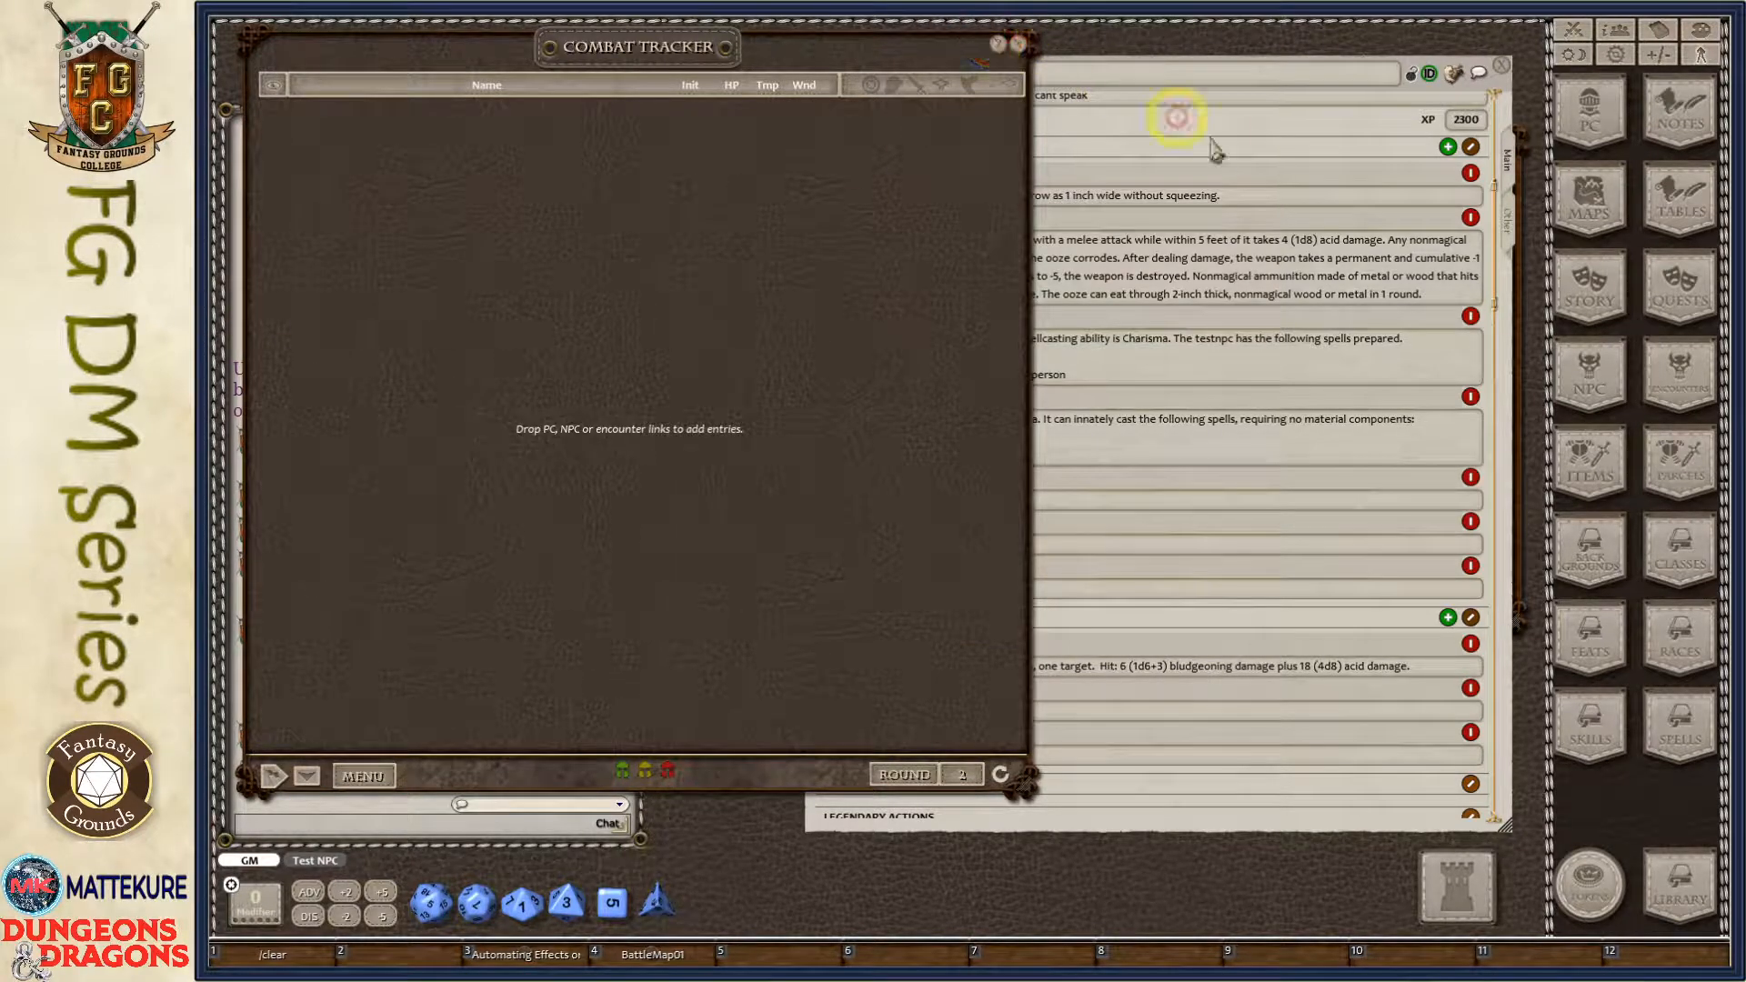
left_click(1019, 44)
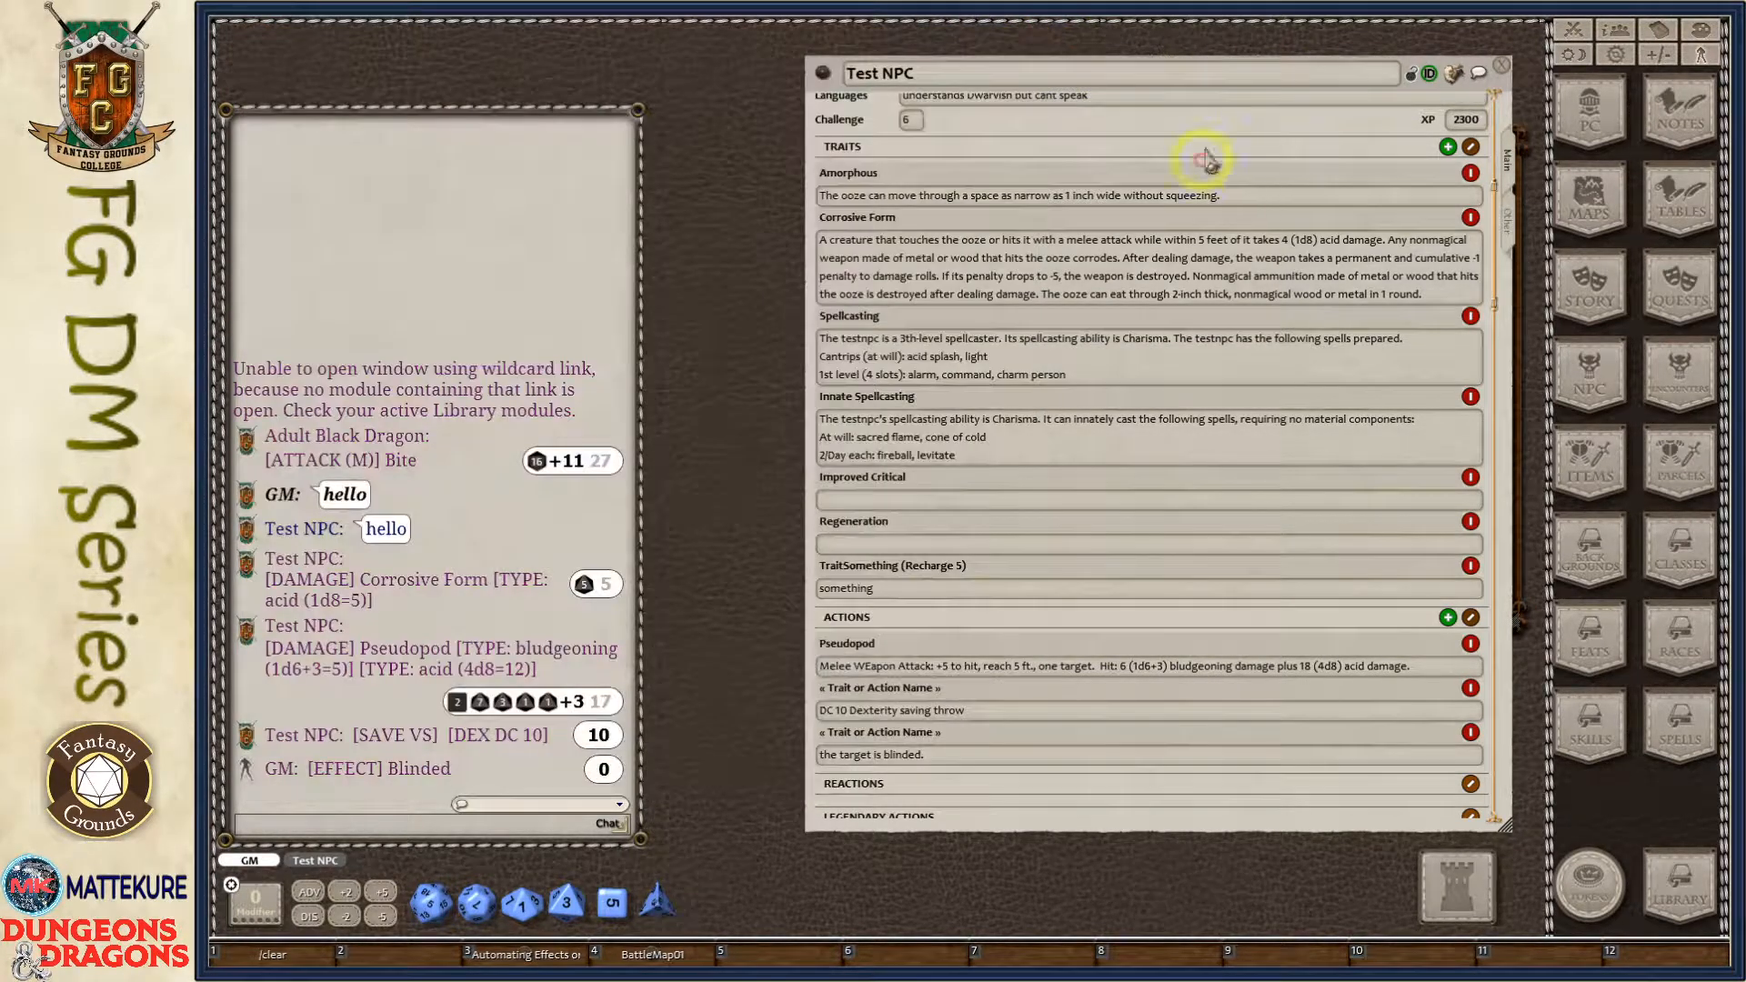
Reposition the Test NPC sheet over the chat area and lock it against editing.
left_click_drag(1292, 125, 1151, 91)
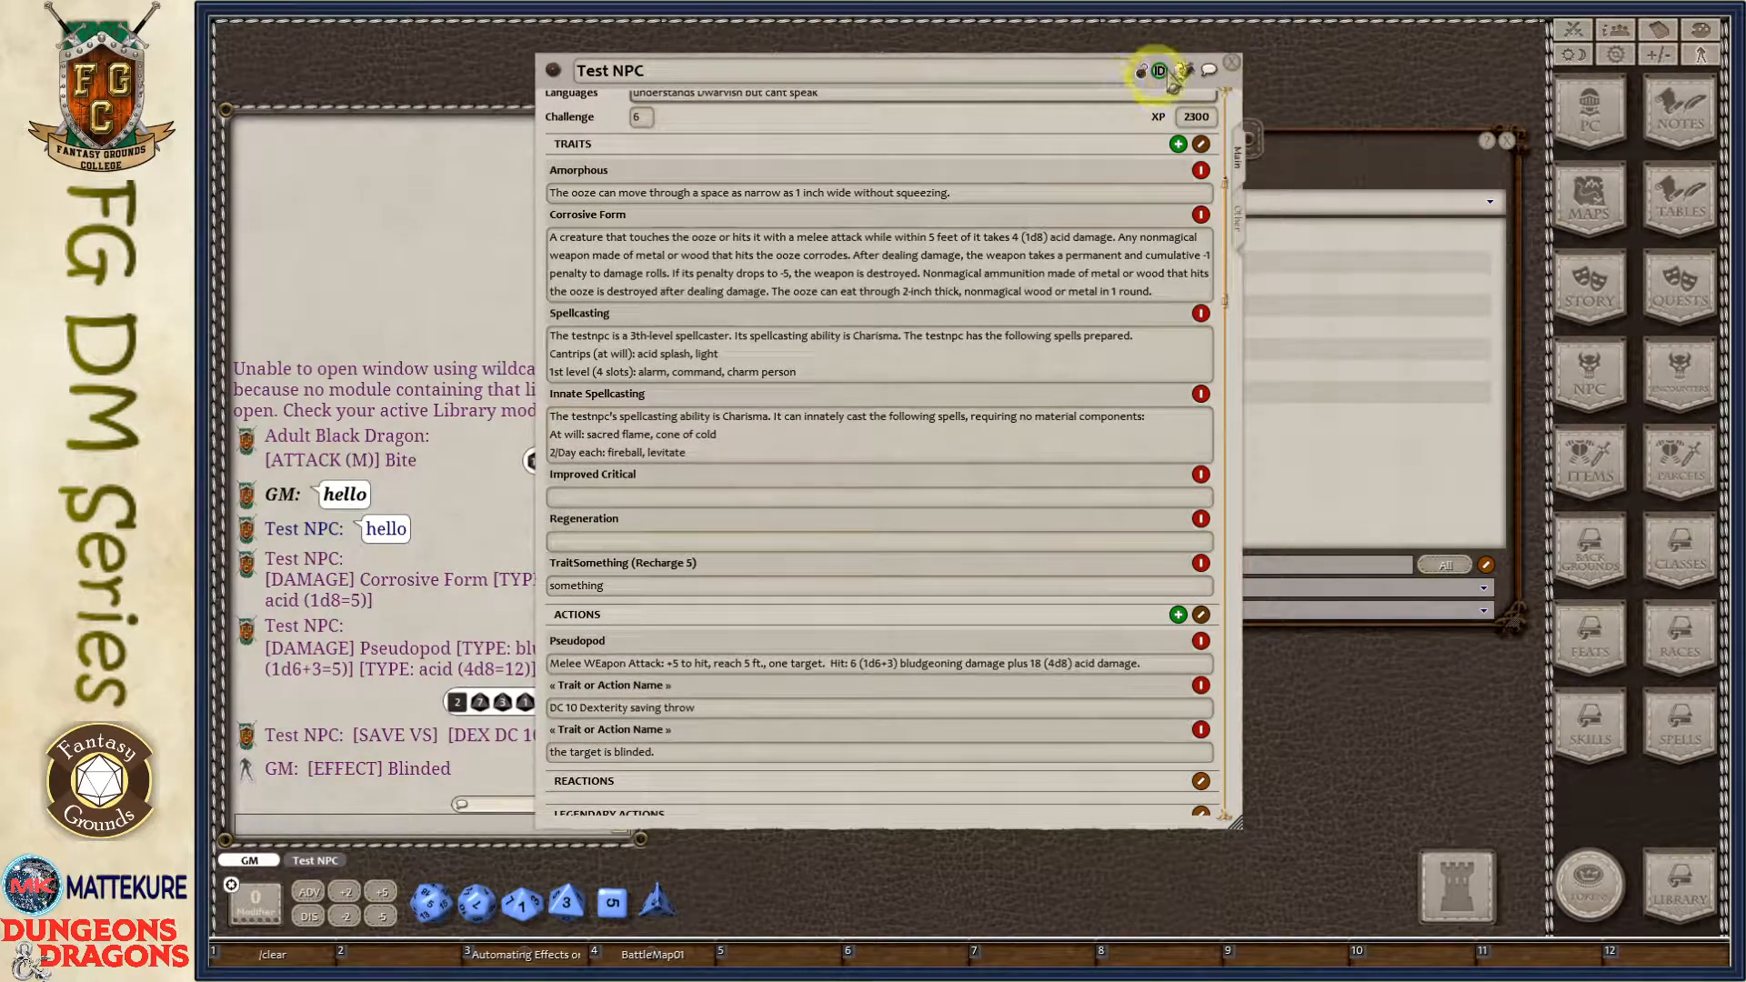
left_click(1131, 73)
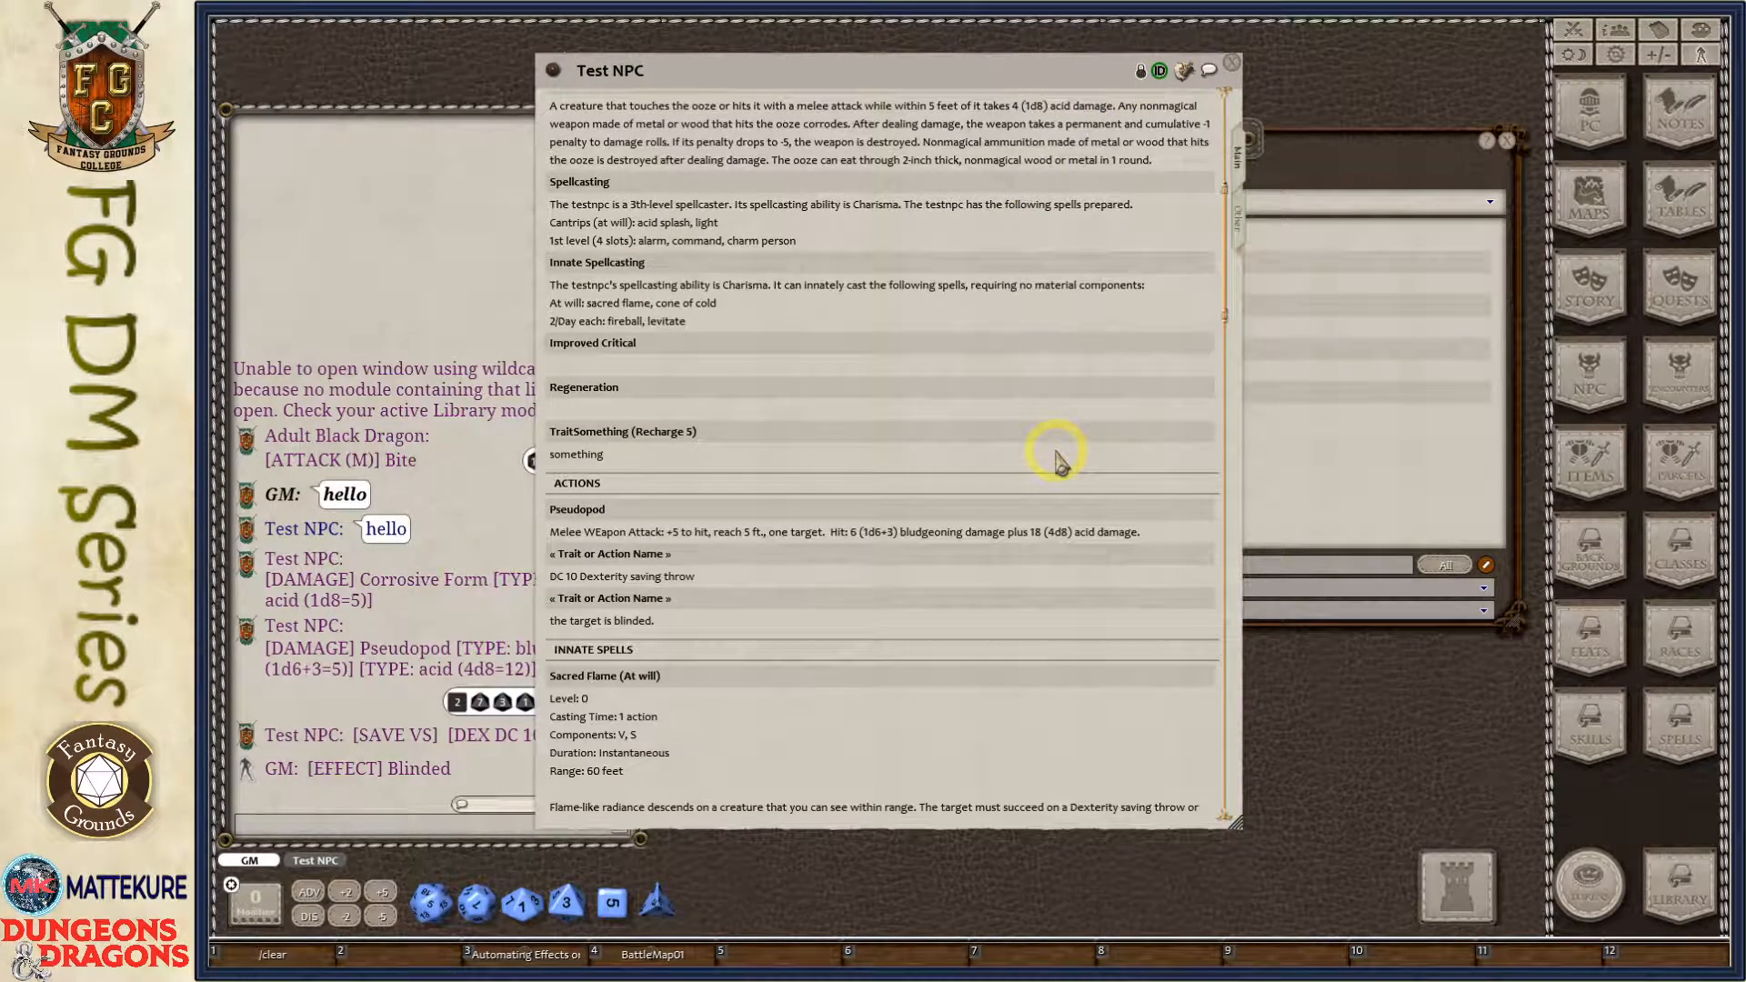
Close the Test NPC sheet and the list of NPCs.
scroll(1055, 455, "up", 5)
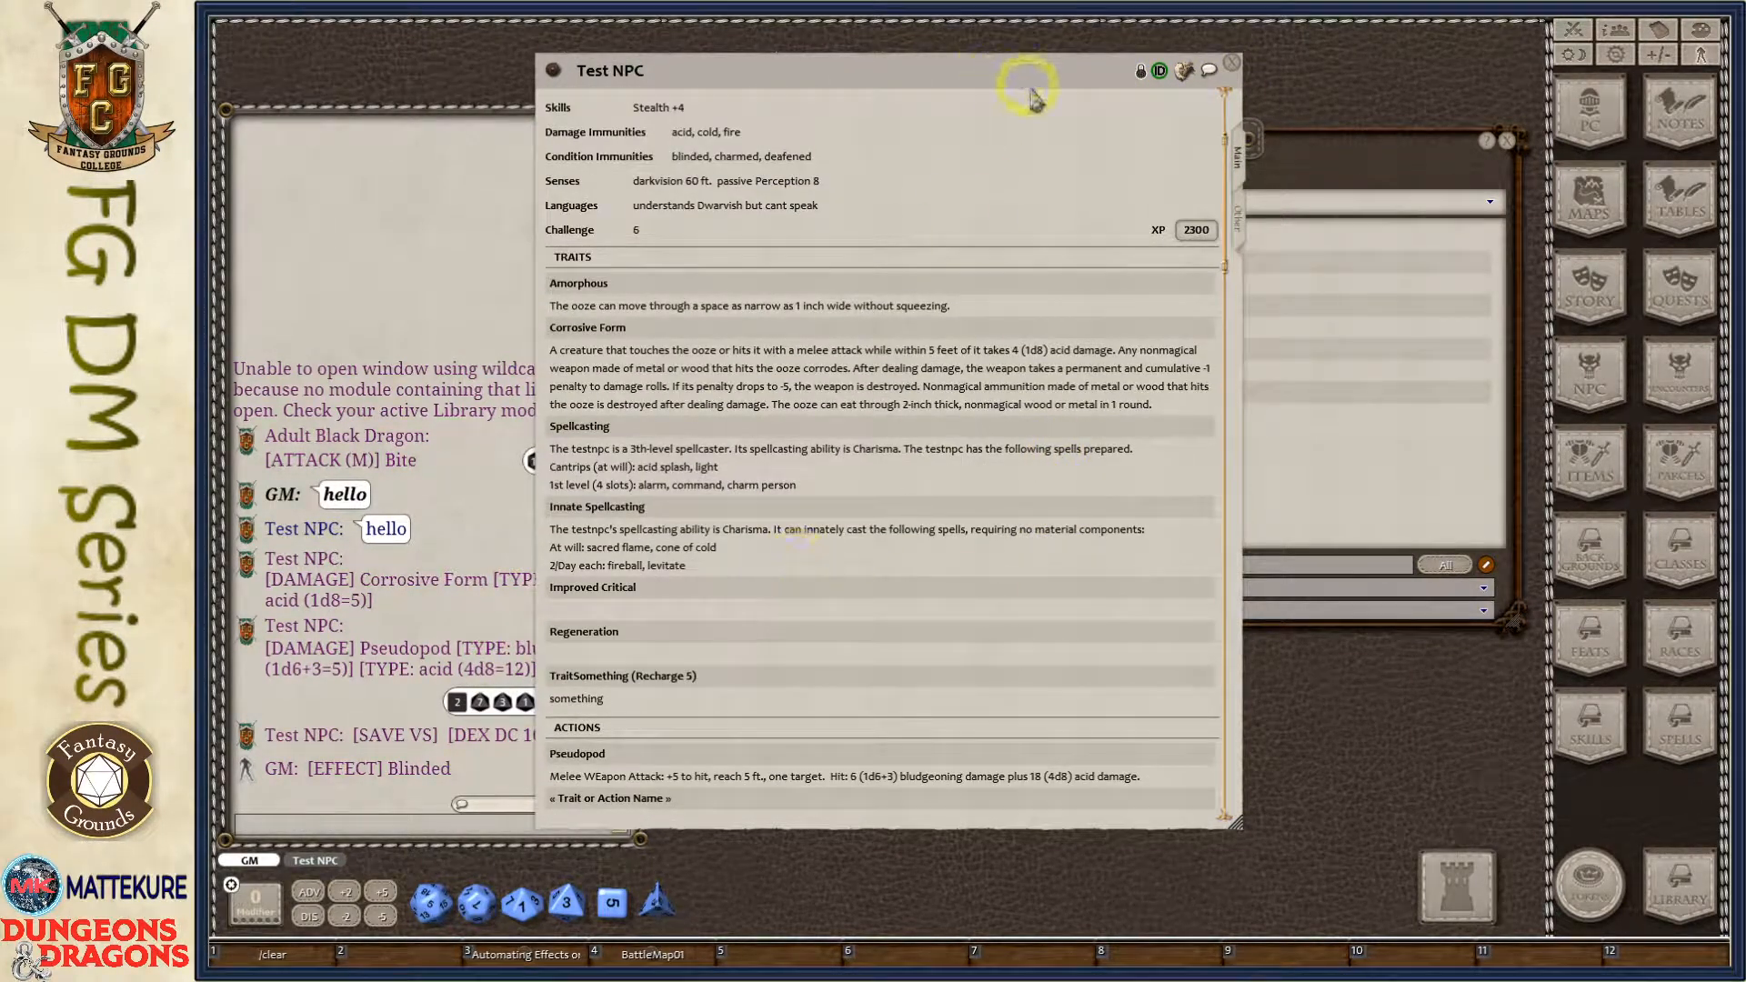
left_click(1233, 64)
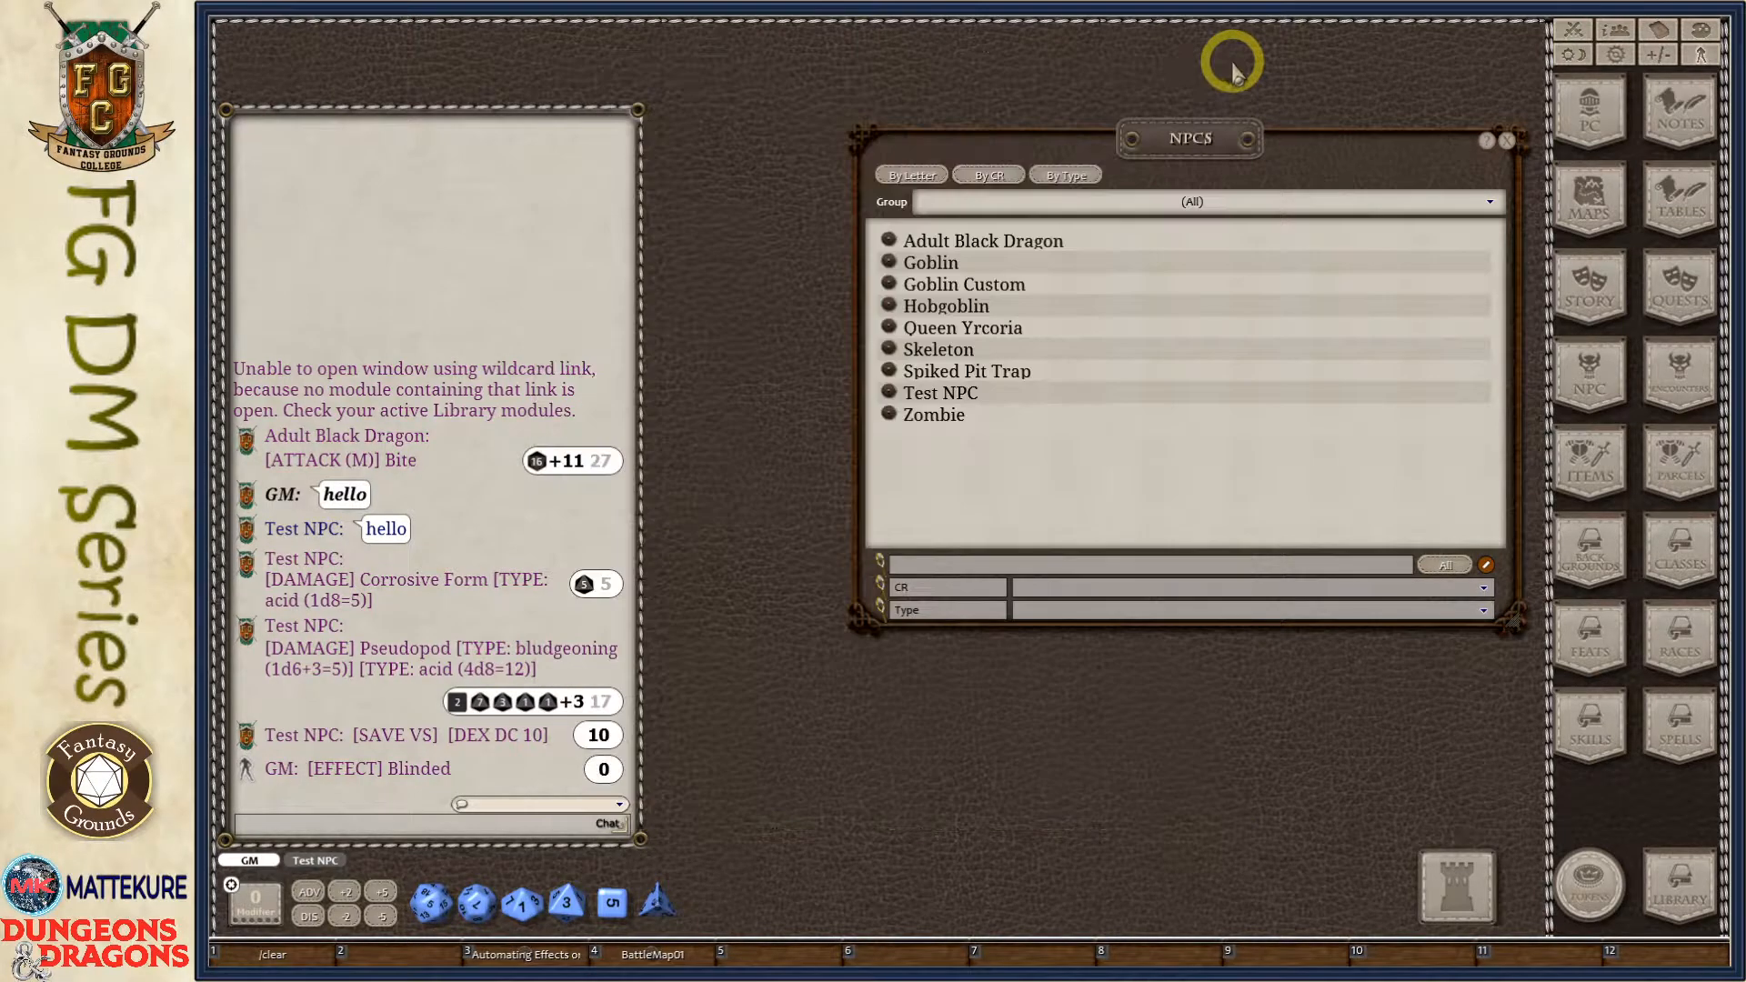
left_click(1505, 140)
Create a new blank encounter and close the list of encounters.
left_click(1682, 383)
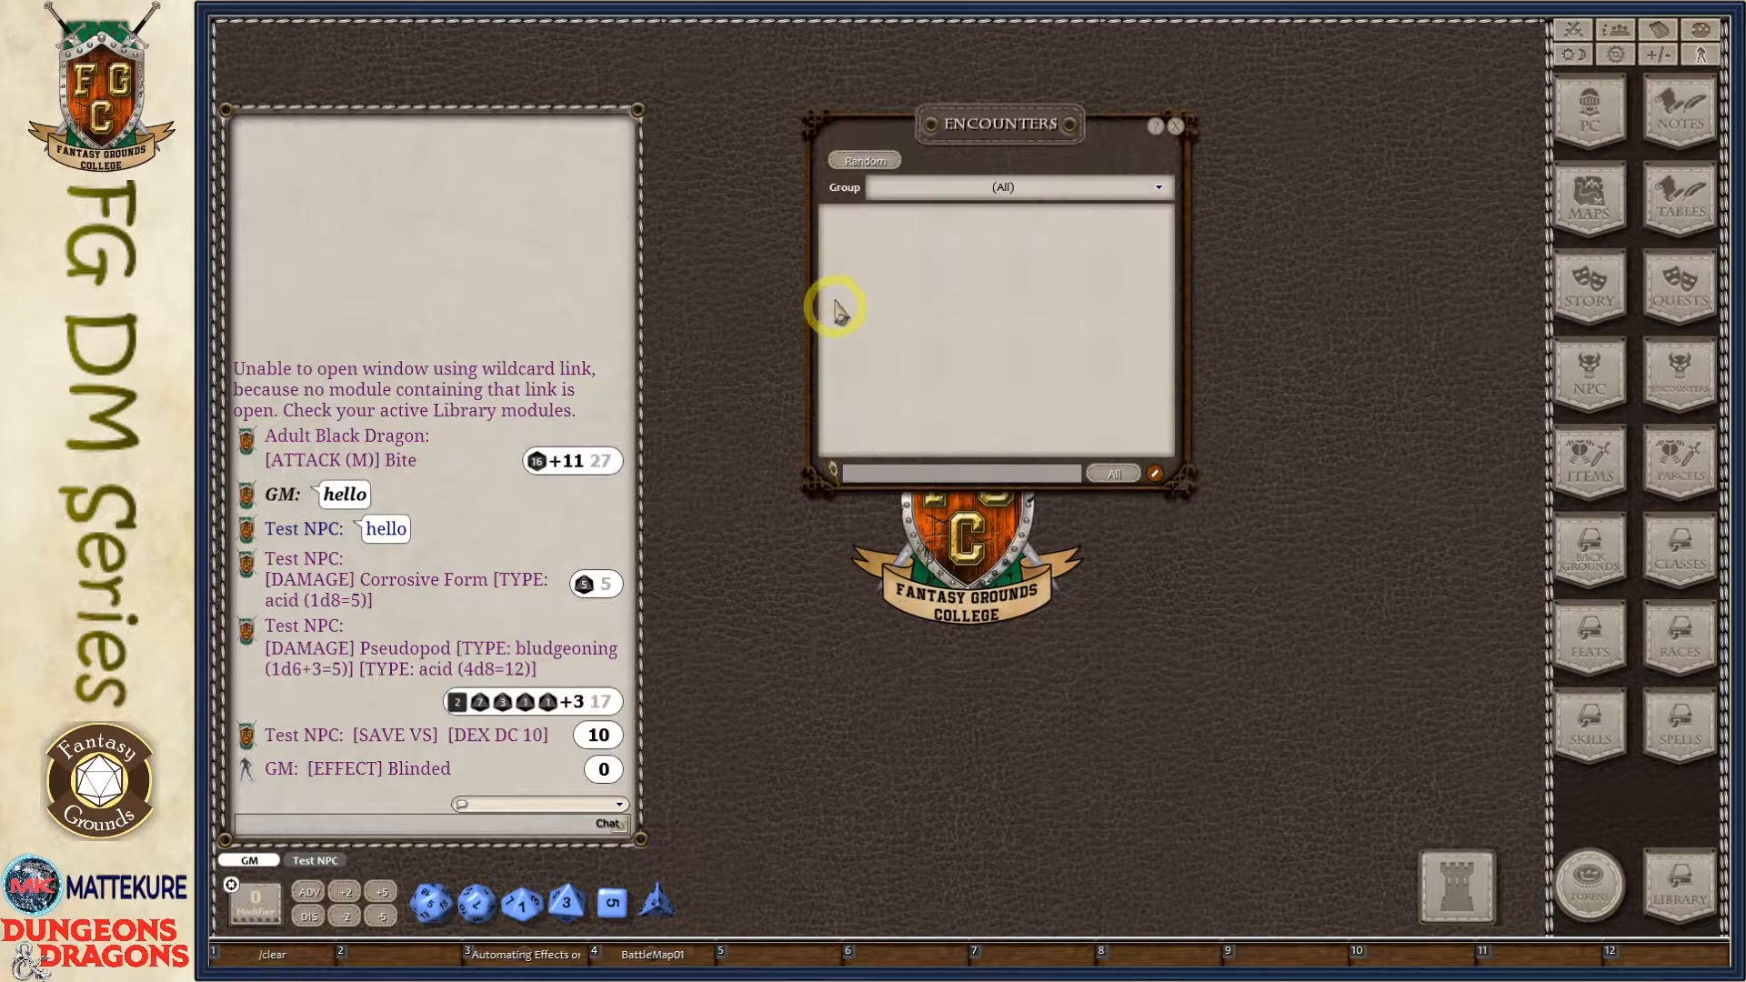
right_click(889, 264)
left_click(896, 352)
left_click_drag(946, 405, 637, 260)
left_click(1179, 128)
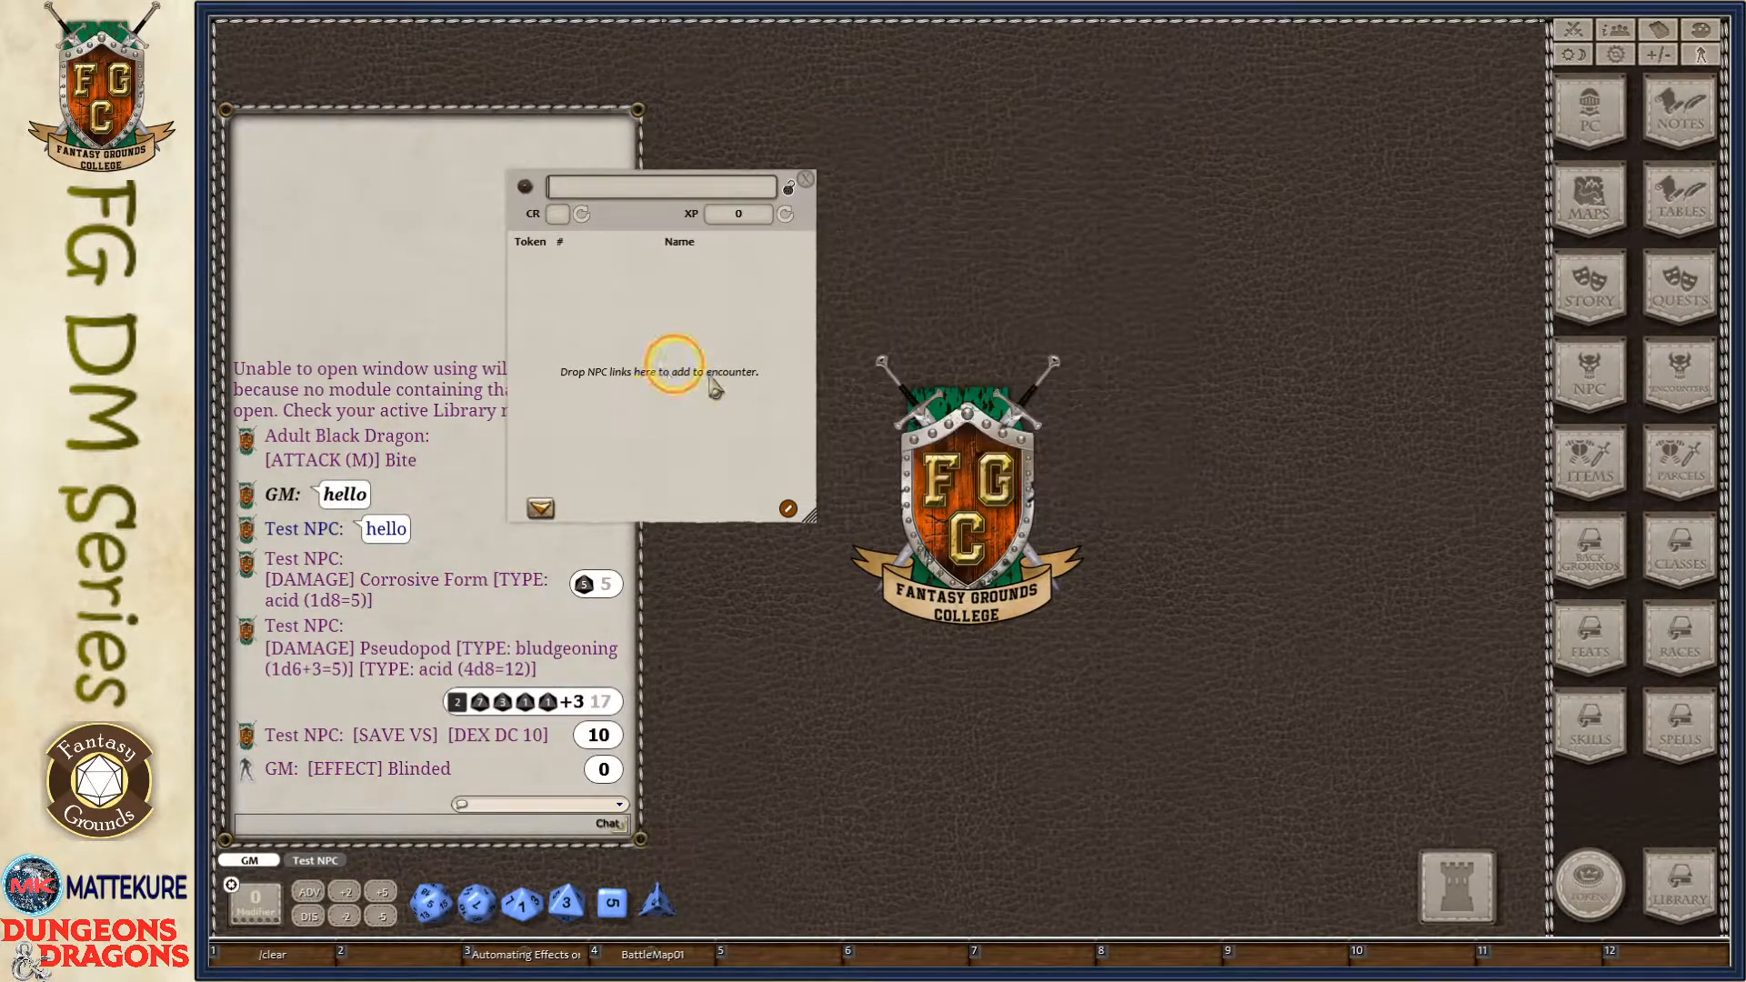
Move and enlarge the blank encounter window, and name the encounter Encounter 1.
left_click_drag(670, 358, 837, 271)
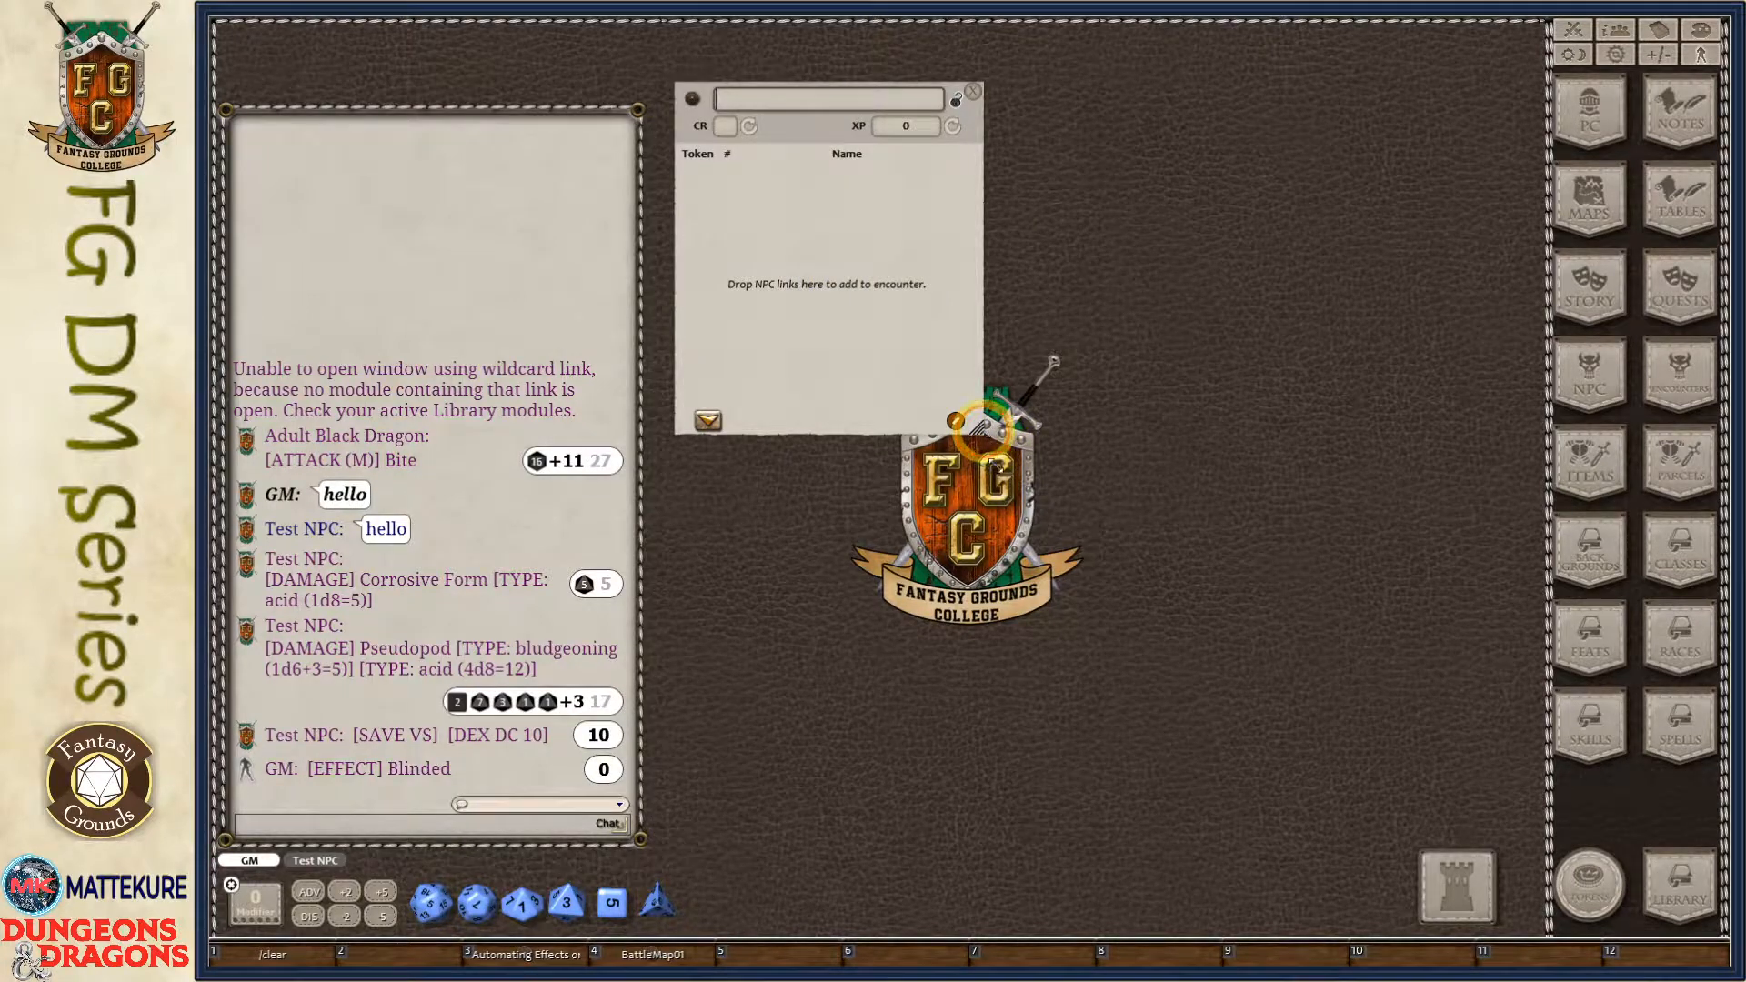
left_click_drag(981, 429, 1081, 575)
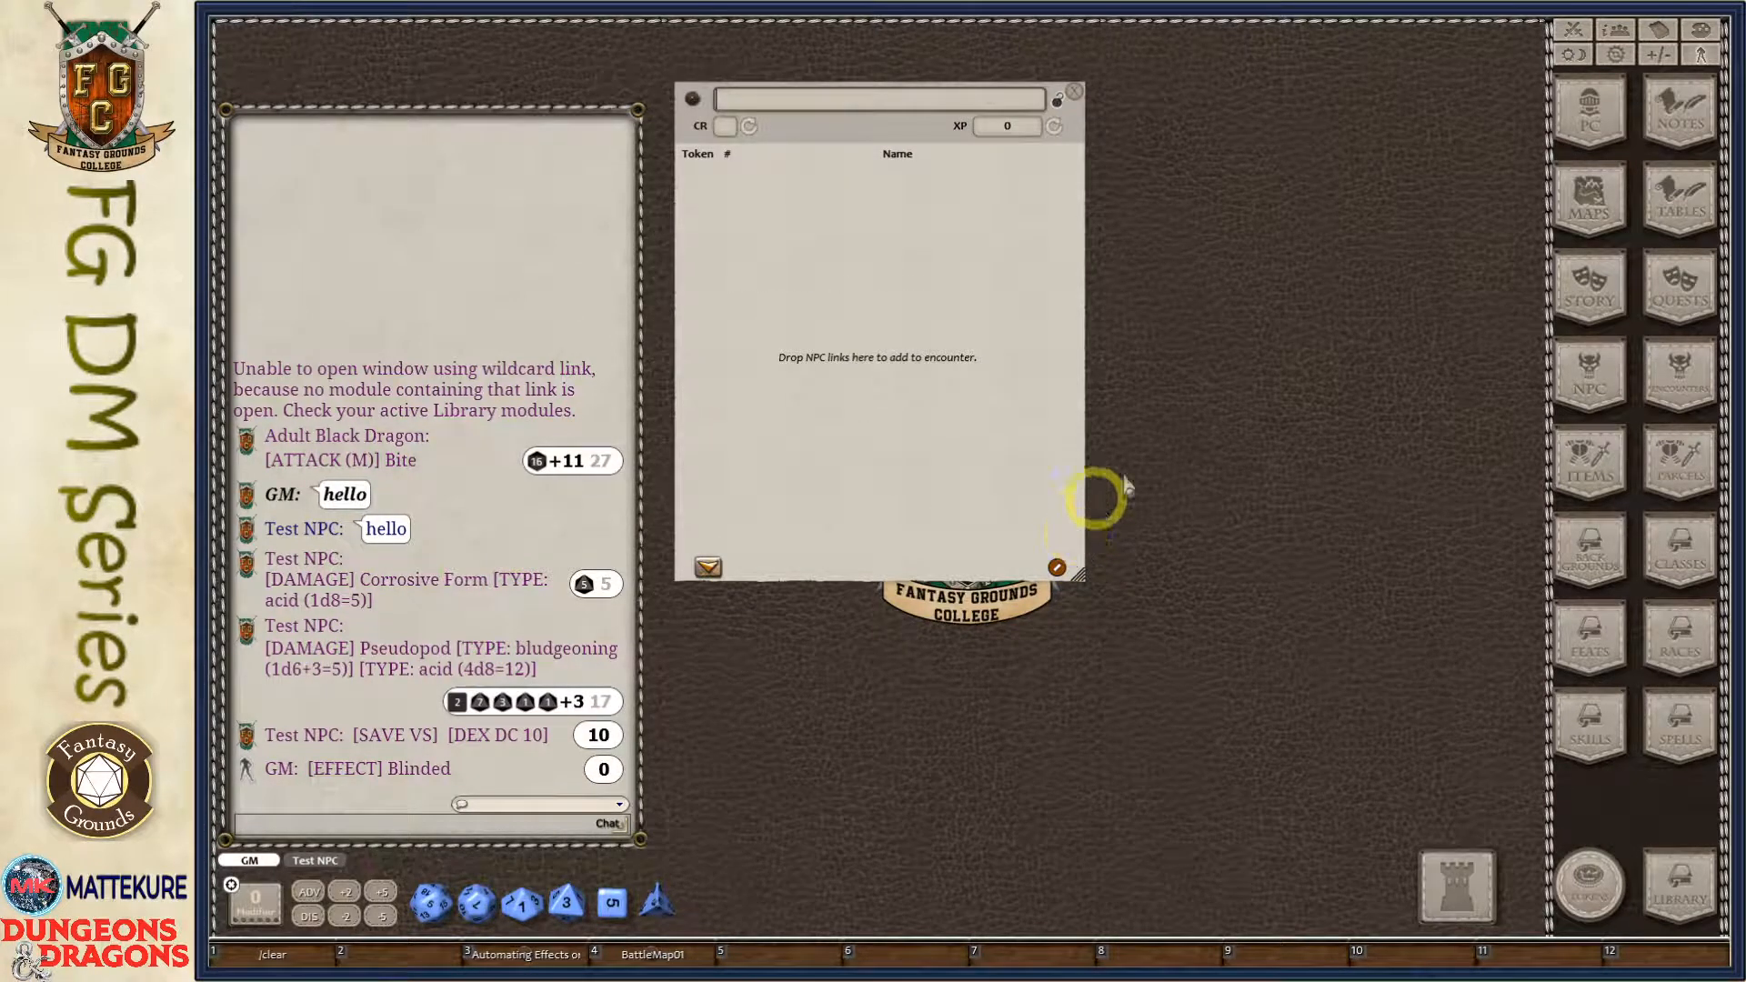
left_click(767, 100)
type("Encou")
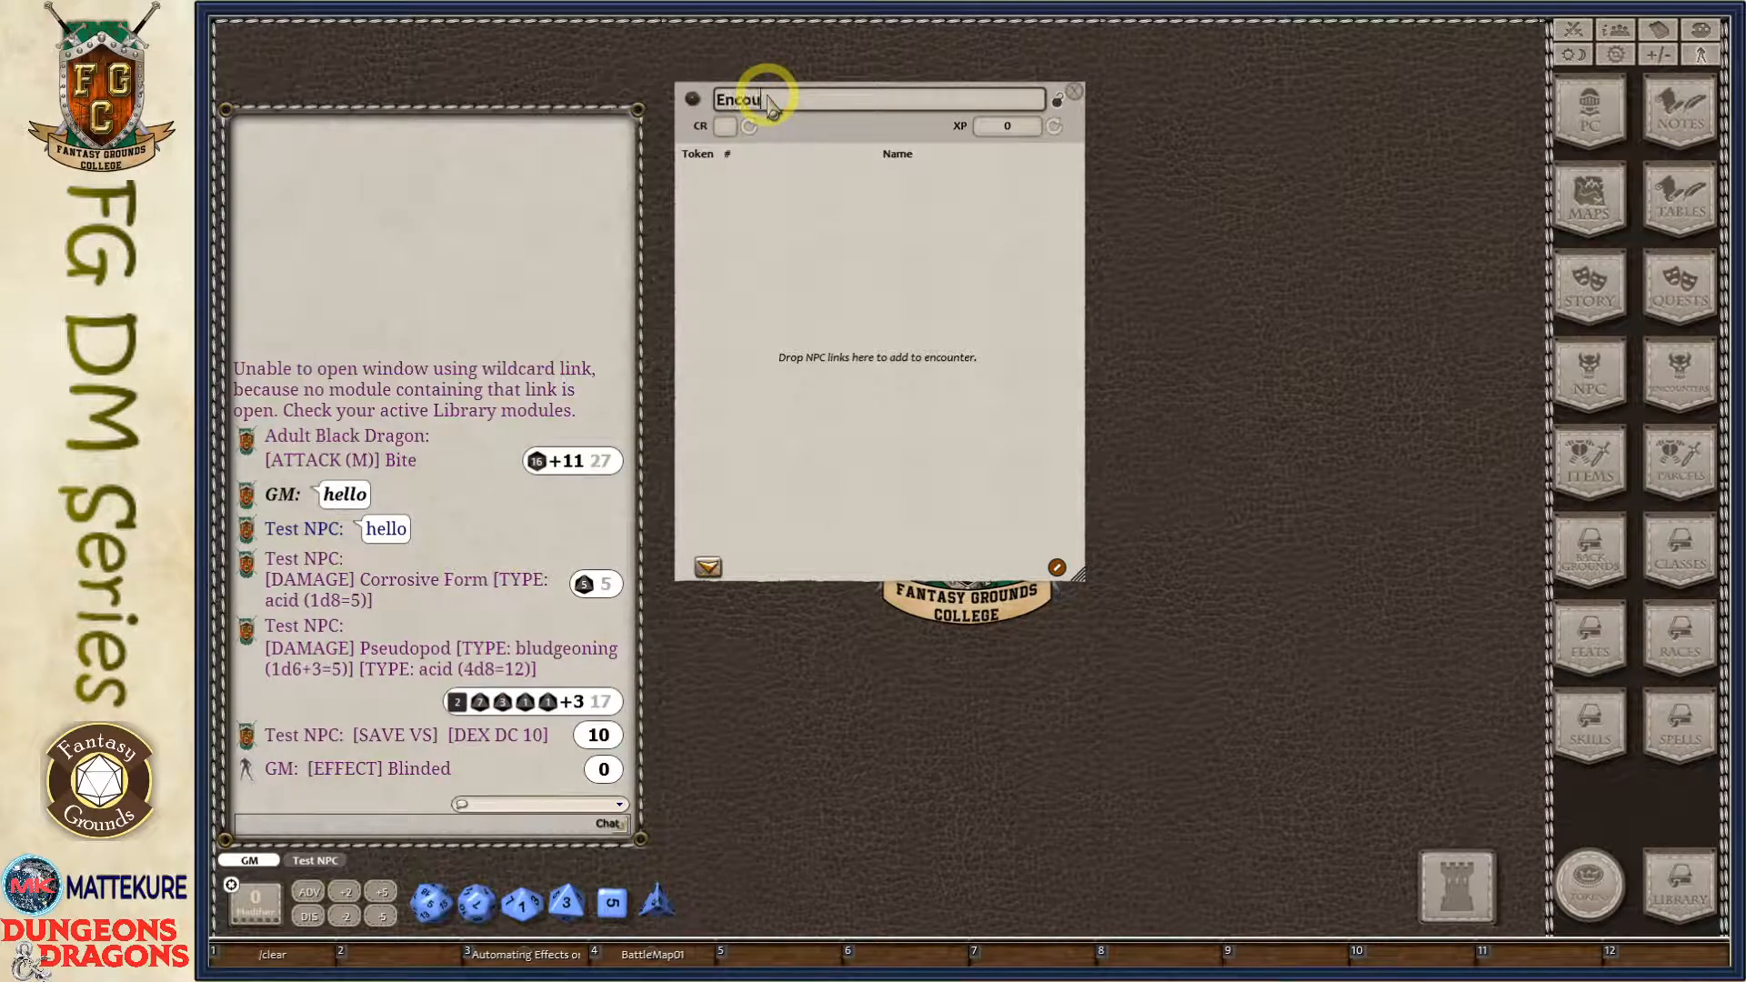
type("nter 1")
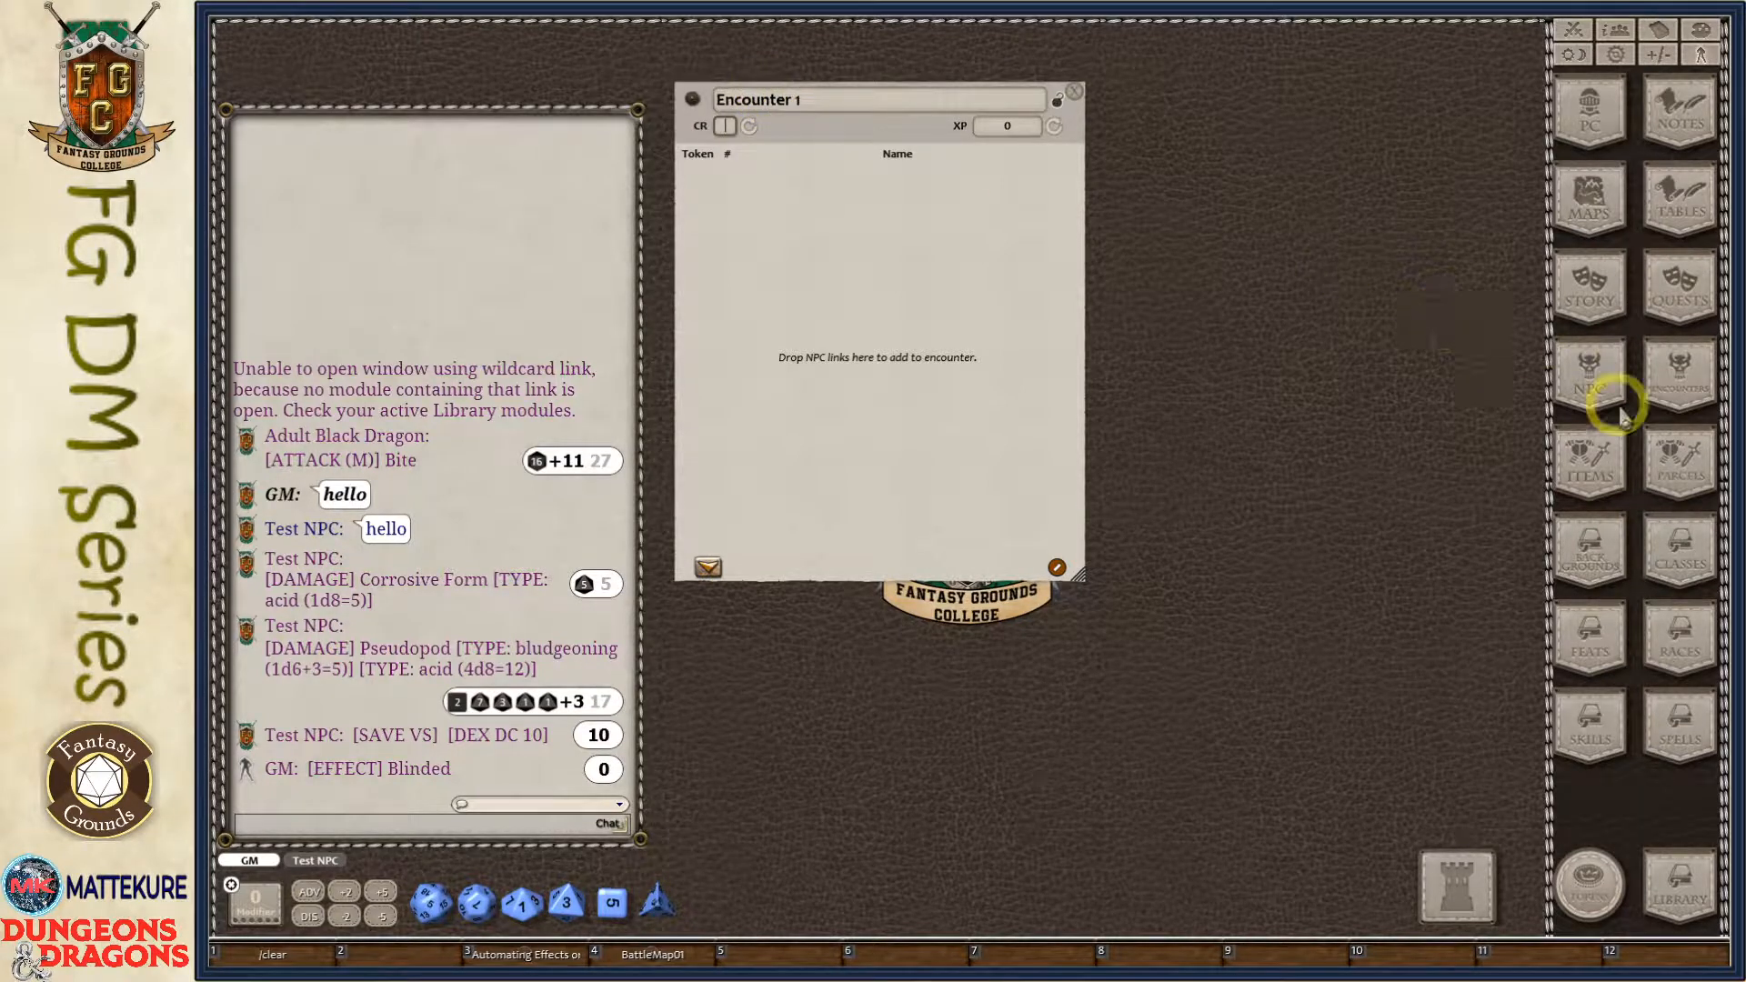
Place a narrower NPC list beside Encounter 1 and add Goblin, Adult Black Dragon and Skeleton to the encounter.
left_click(1590, 373)
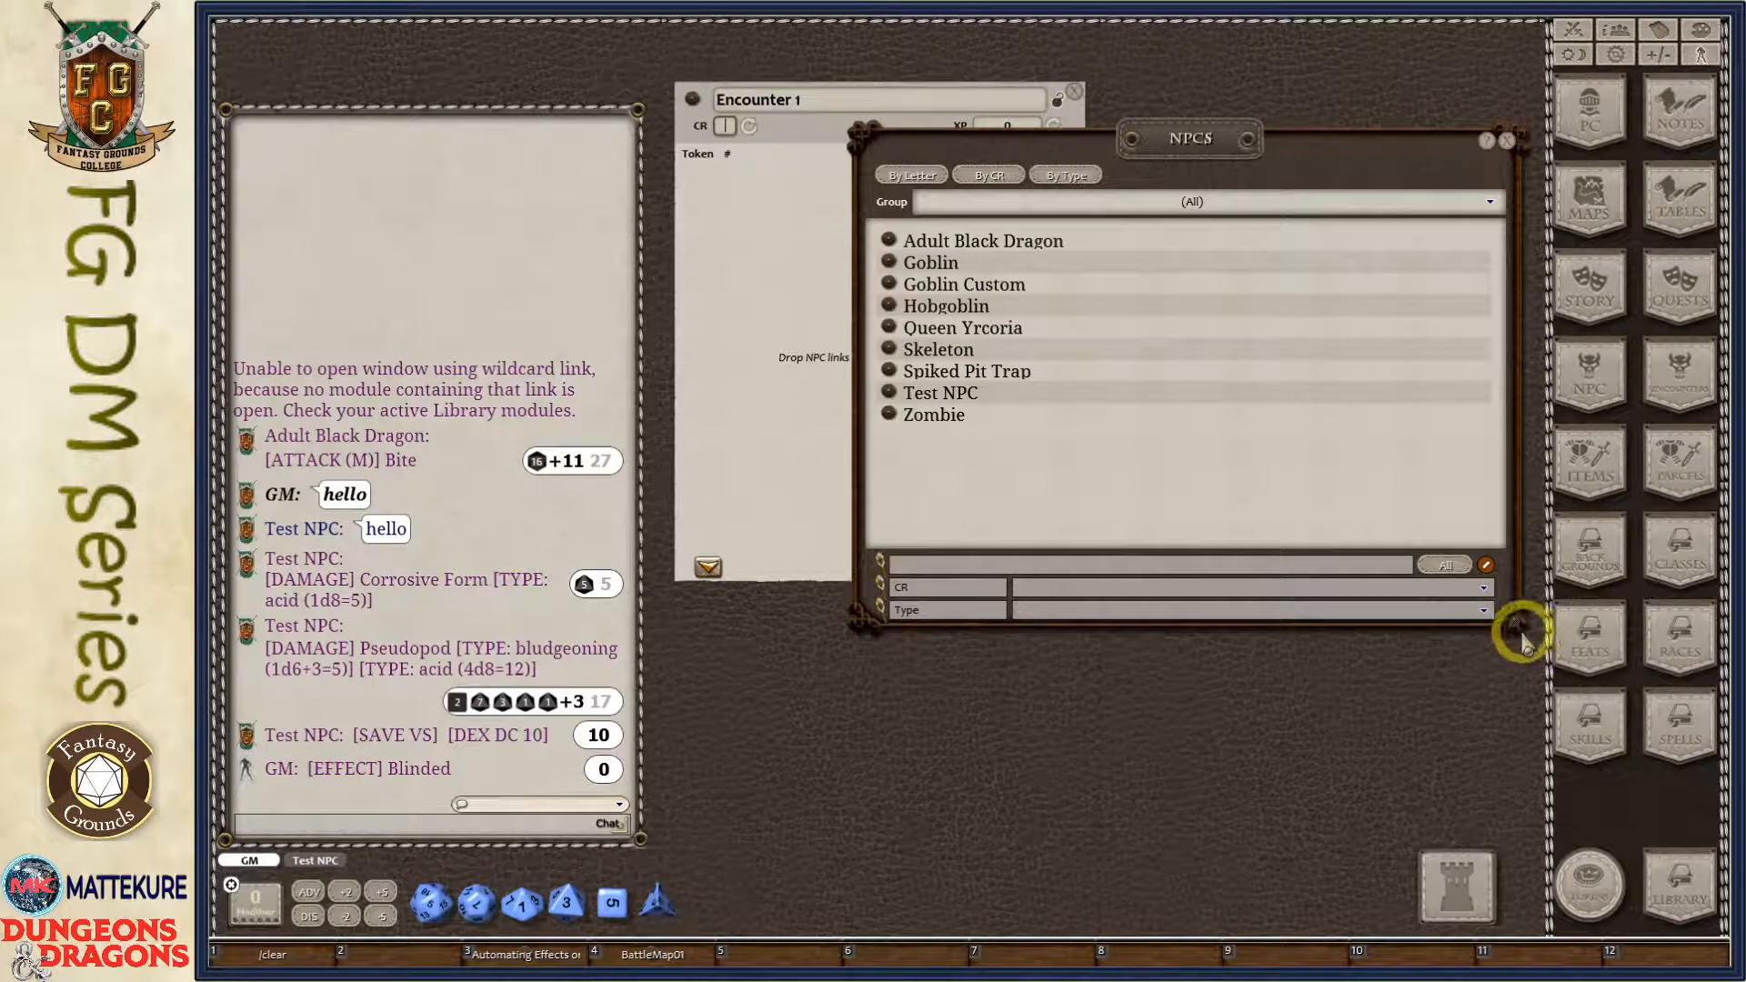
left_click_drag(1512, 625, 1226, 599)
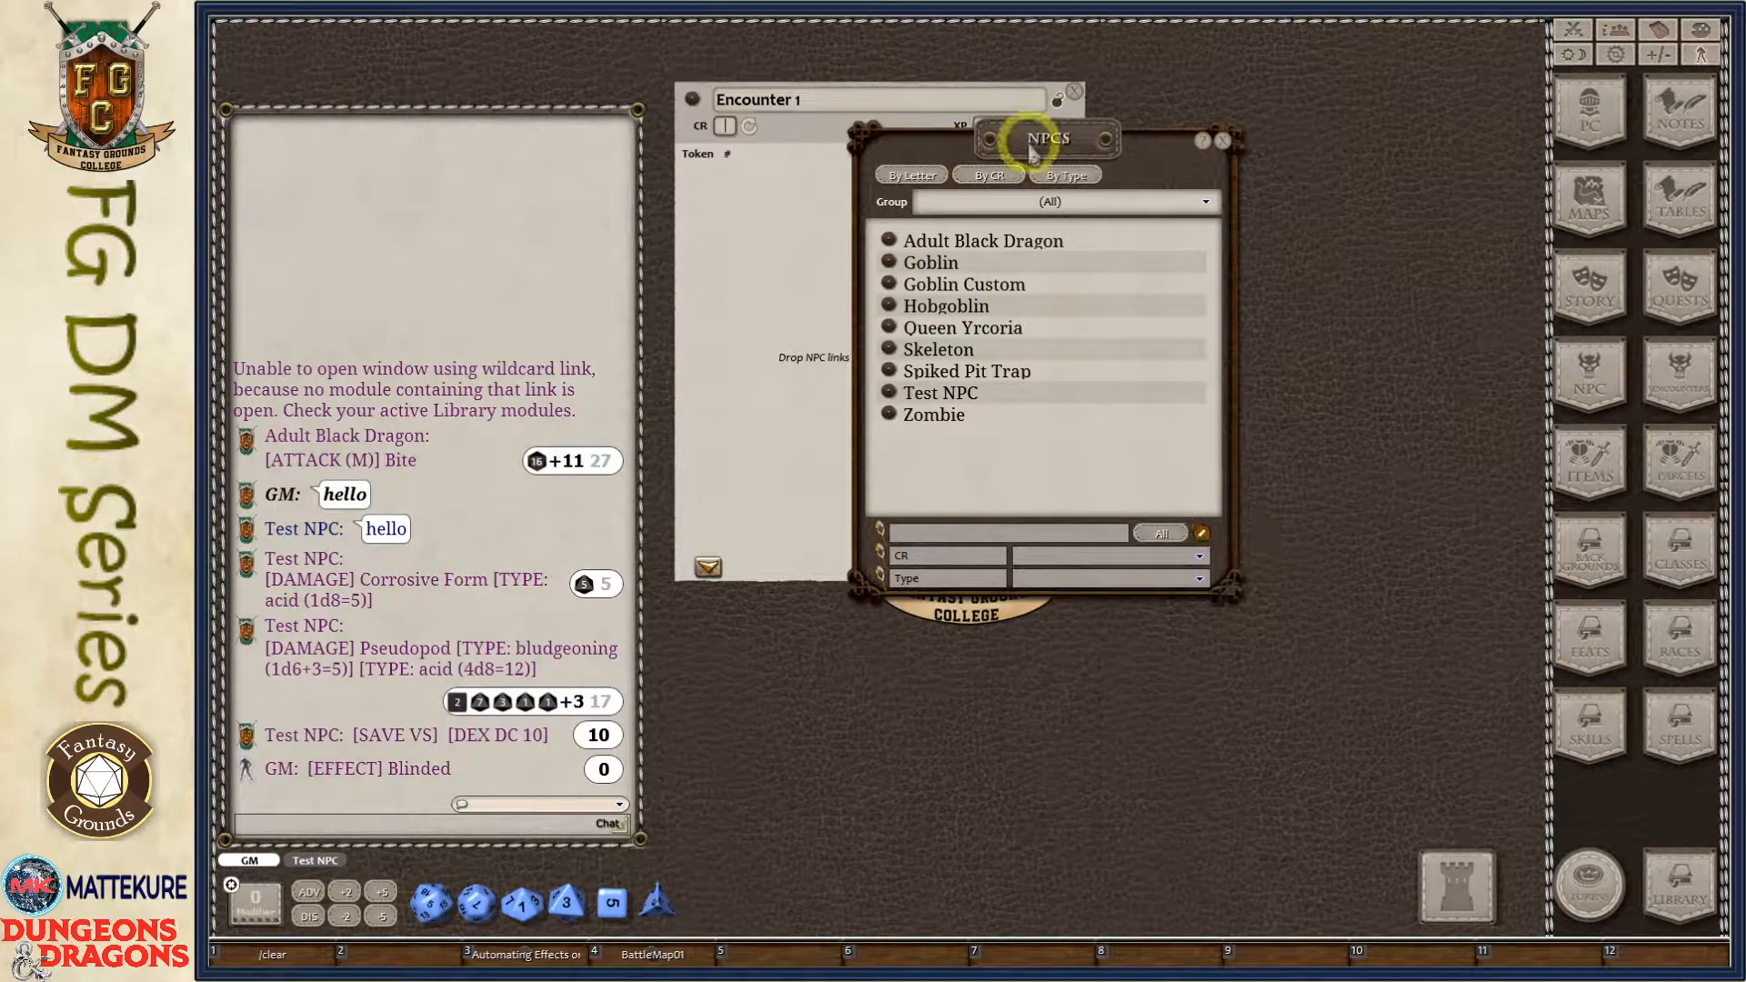
left_click_drag(1022, 145, 1291, 98)
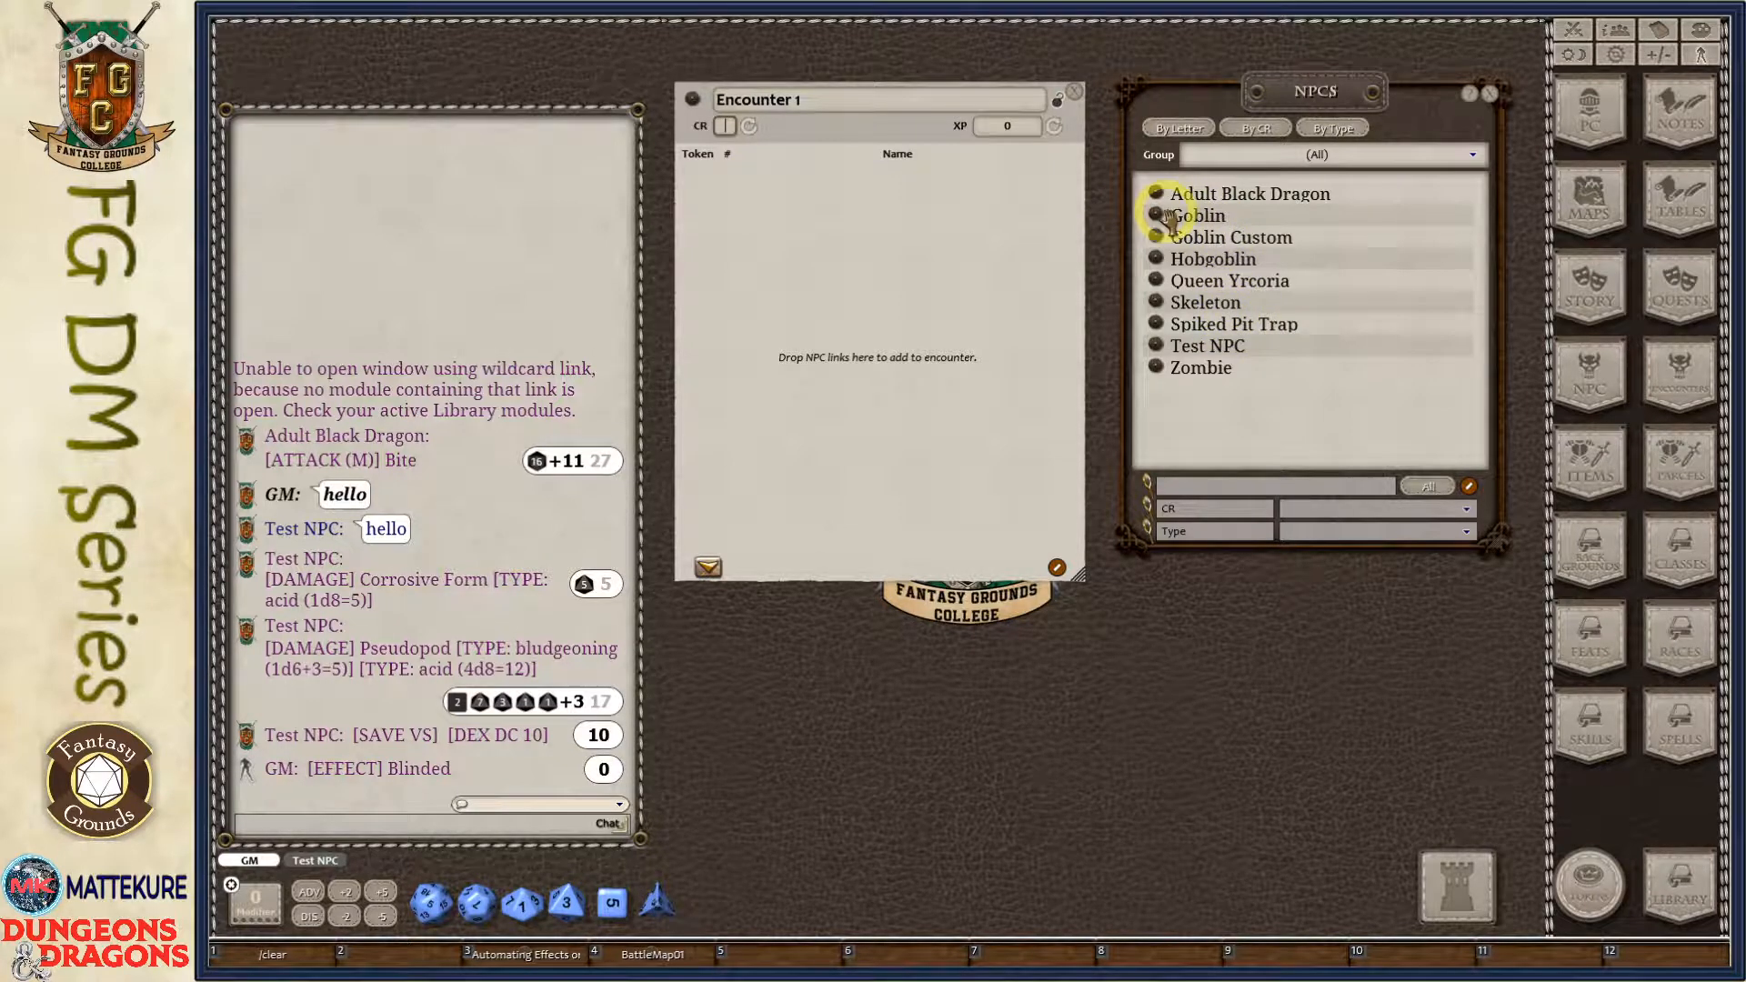
left_click_drag(1155, 218, 841, 251)
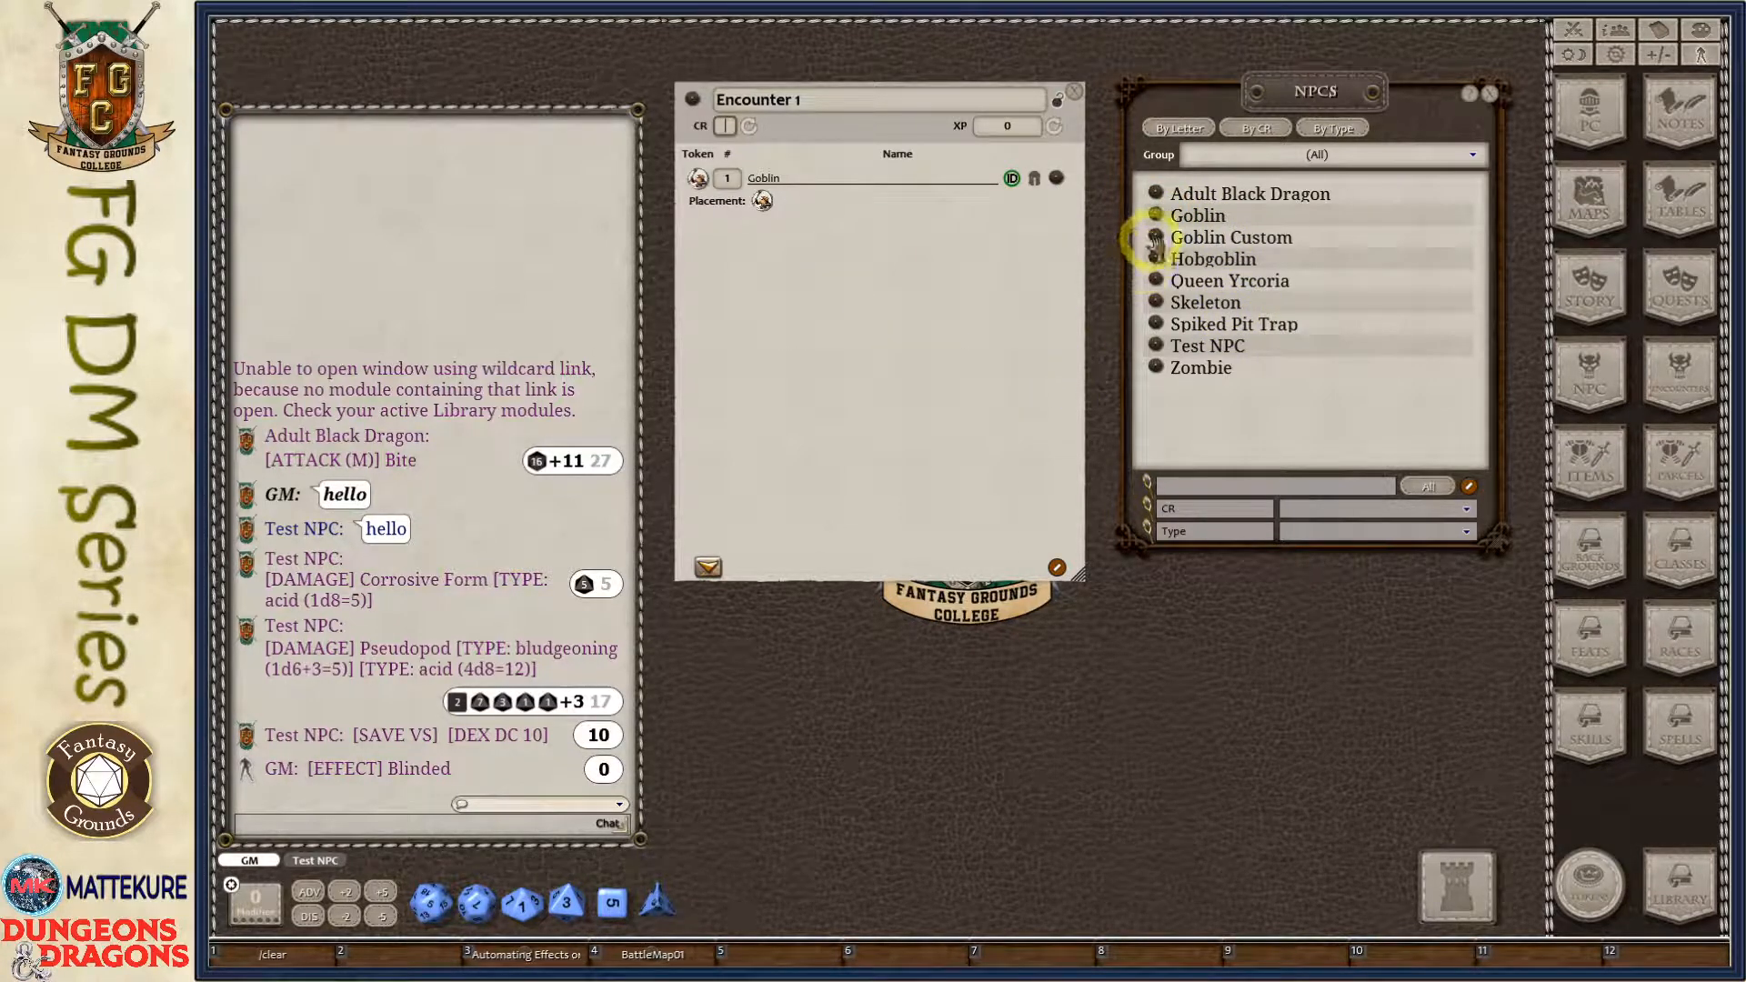
left_click_drag(1157, 194, 718, 332)
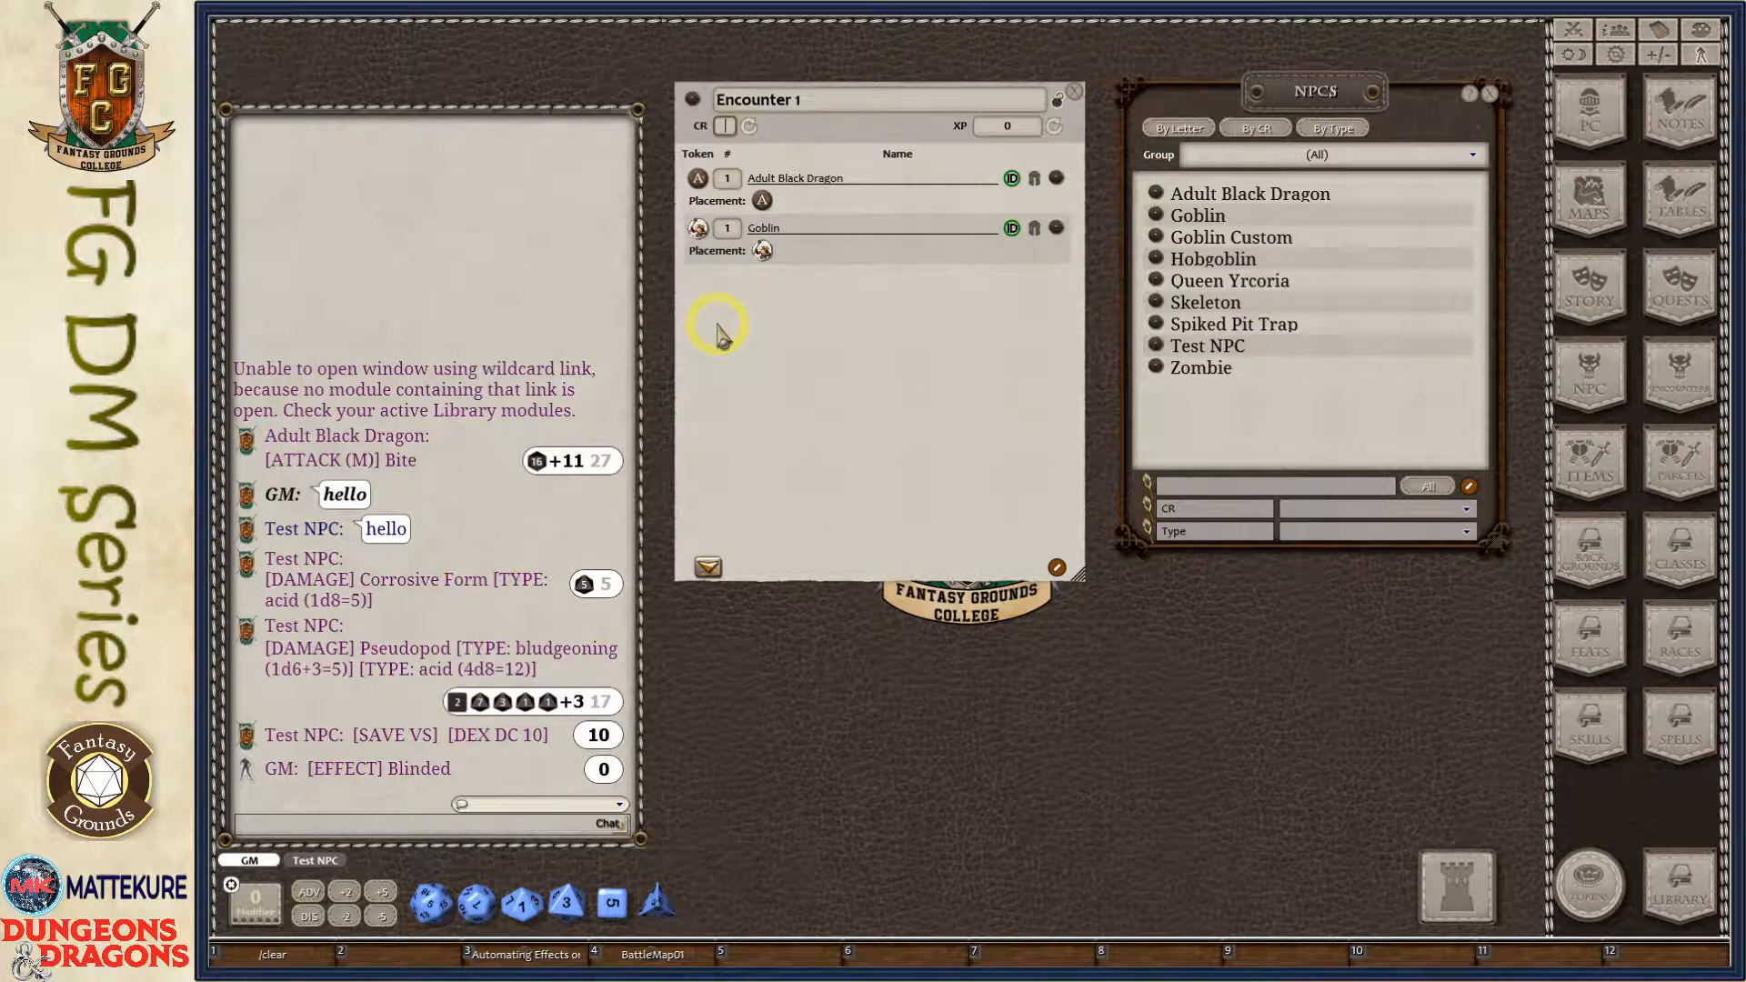
left_click_drag(1155, 302, 917, 373)
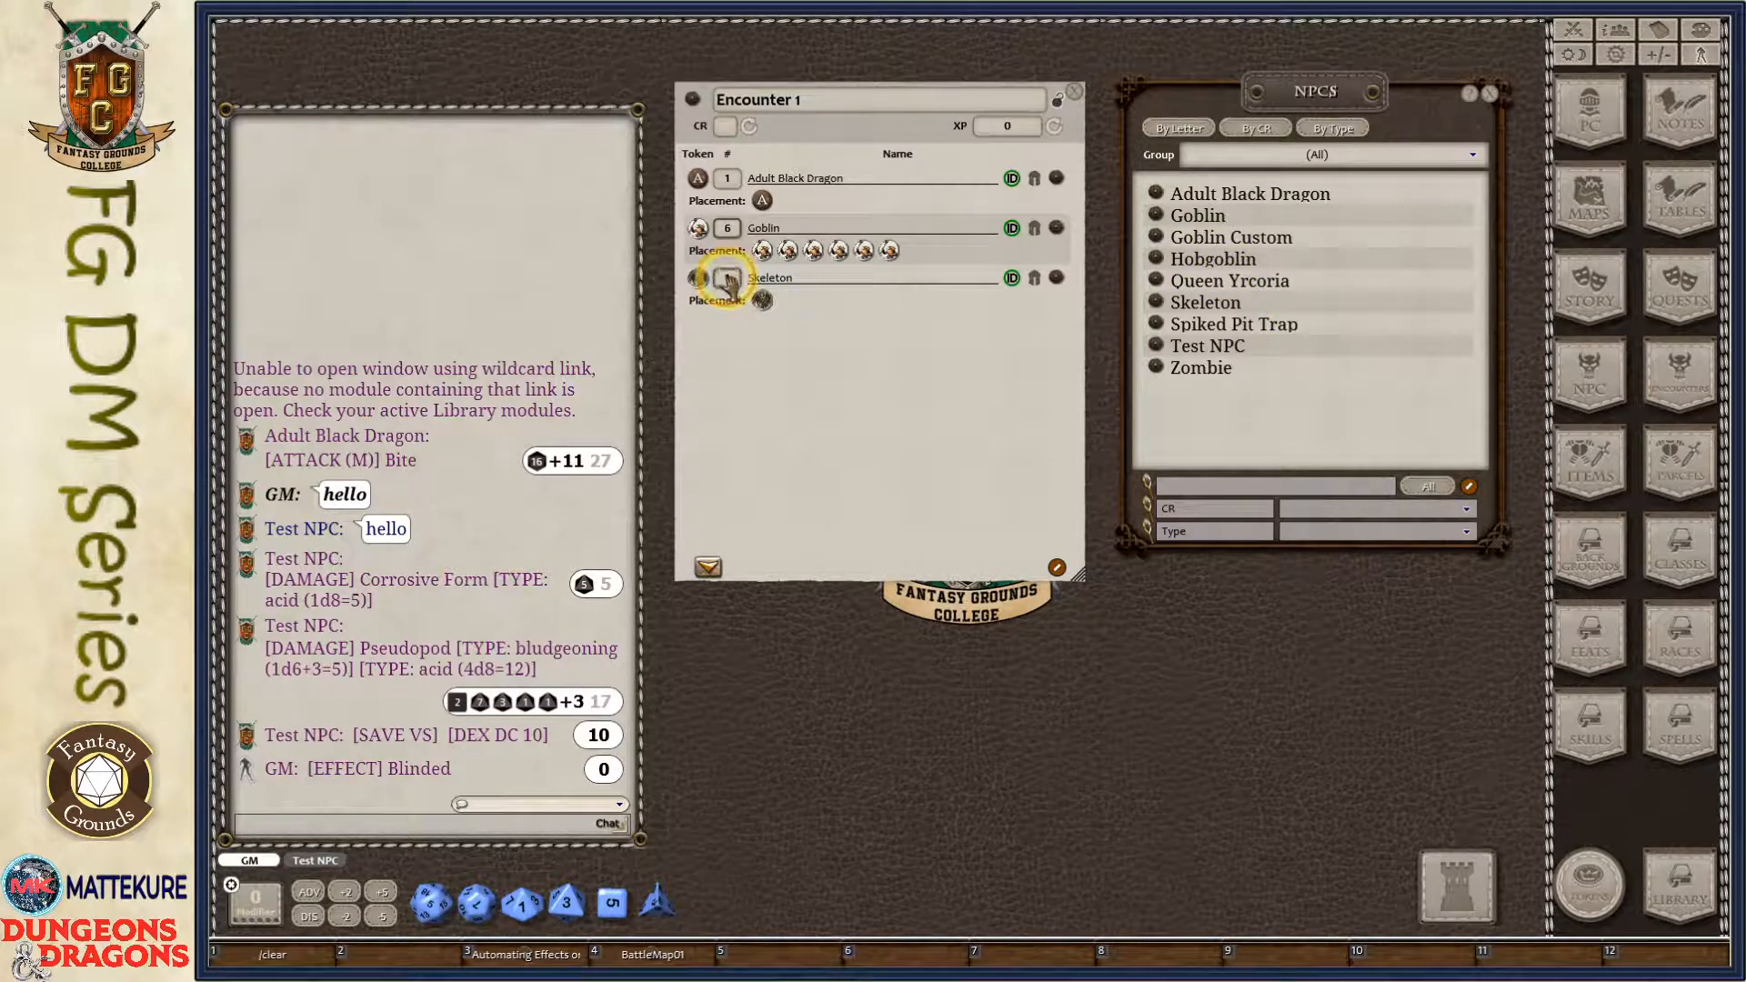
Set the encounter quantities to 6 goblins and 3 skeletons, and refresh its XP and CR.
type("3")
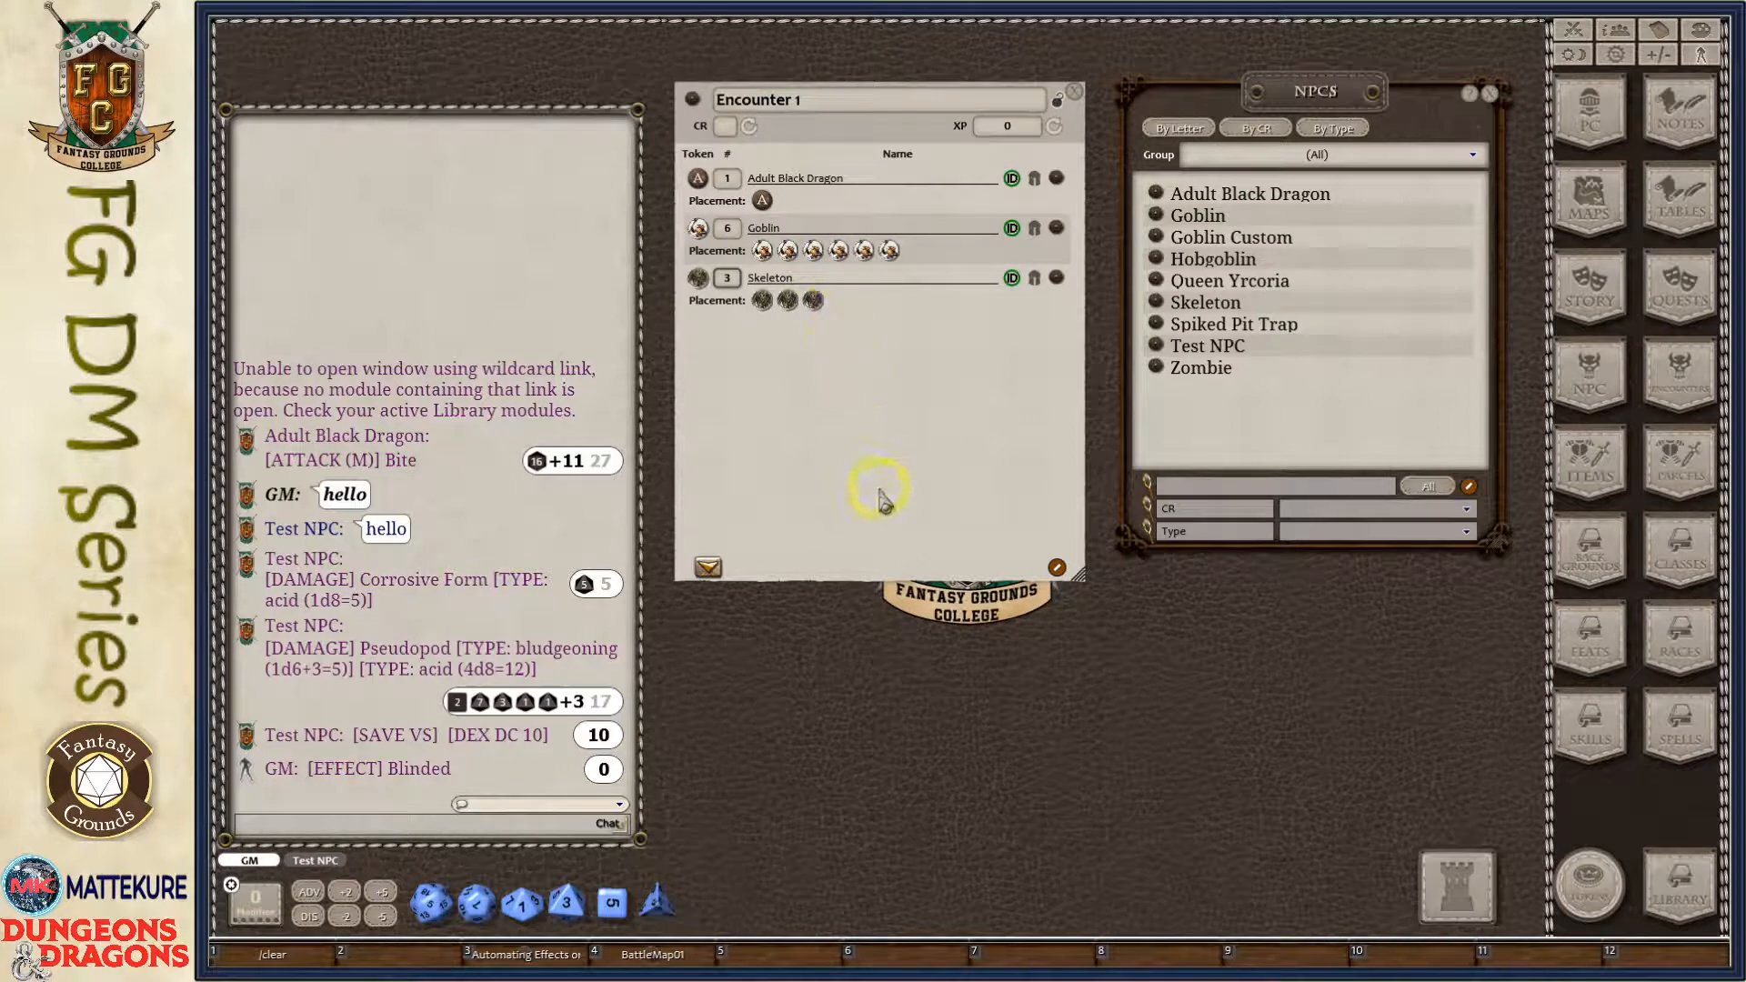
left_click_drag(879, 491, 866, 471)
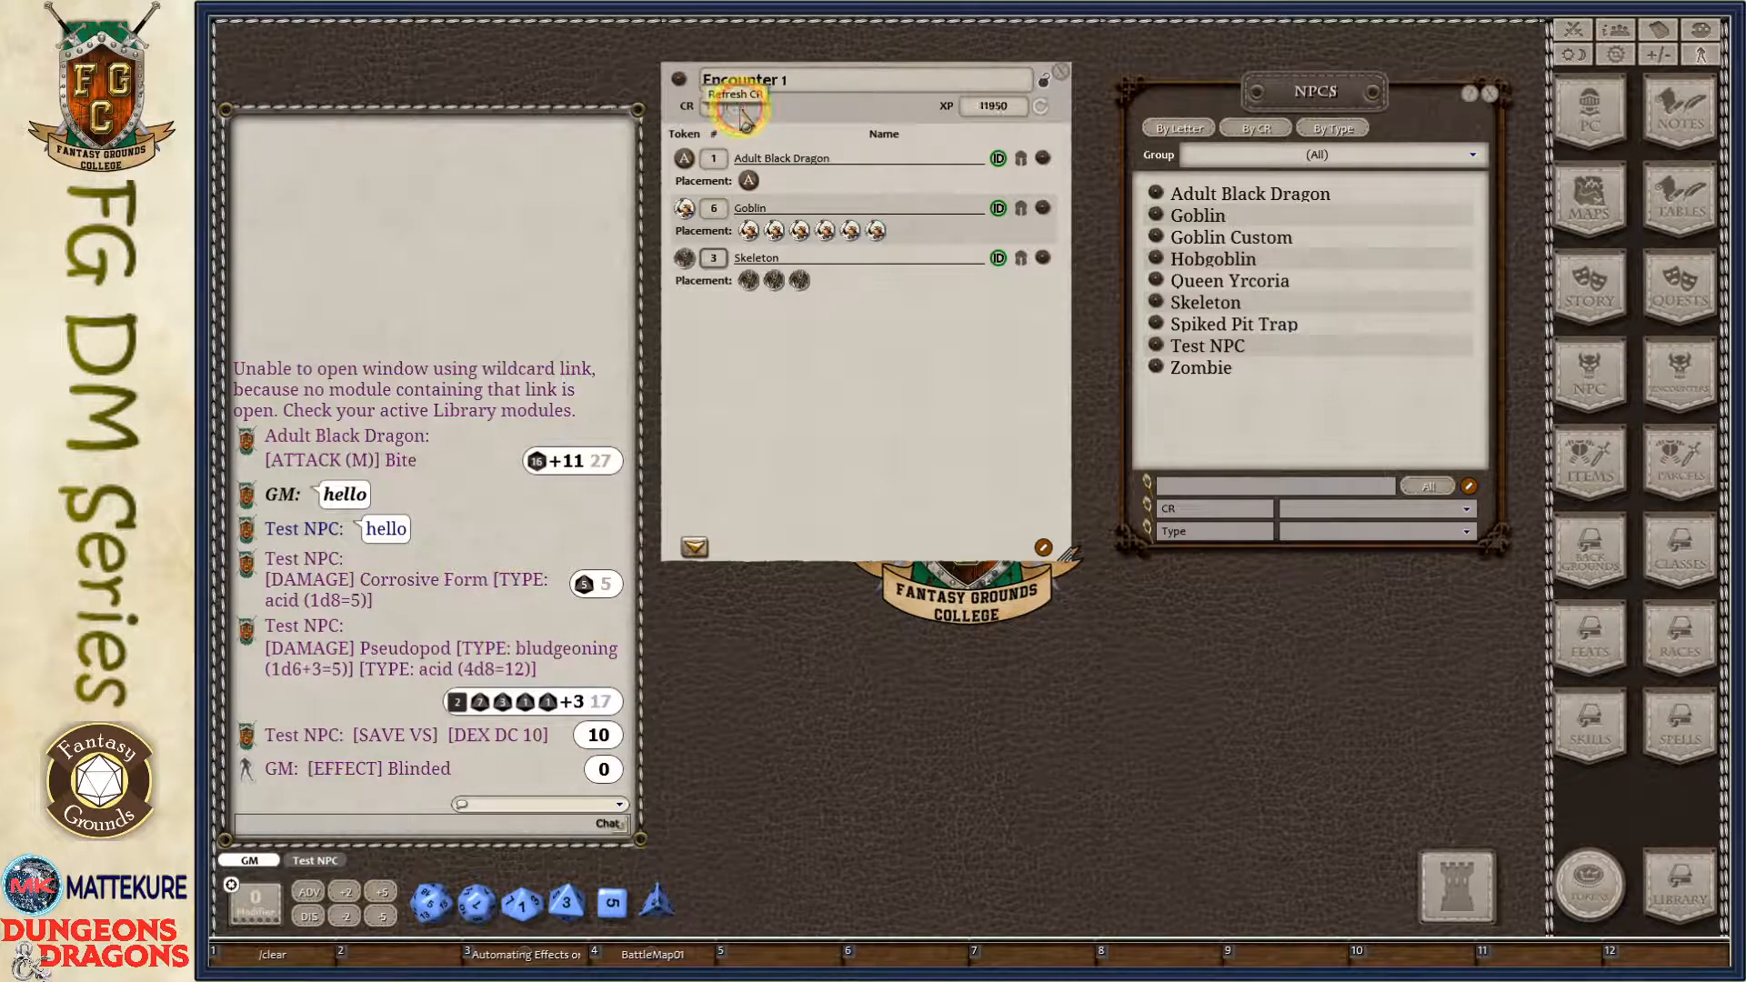
left_click(742, 110)
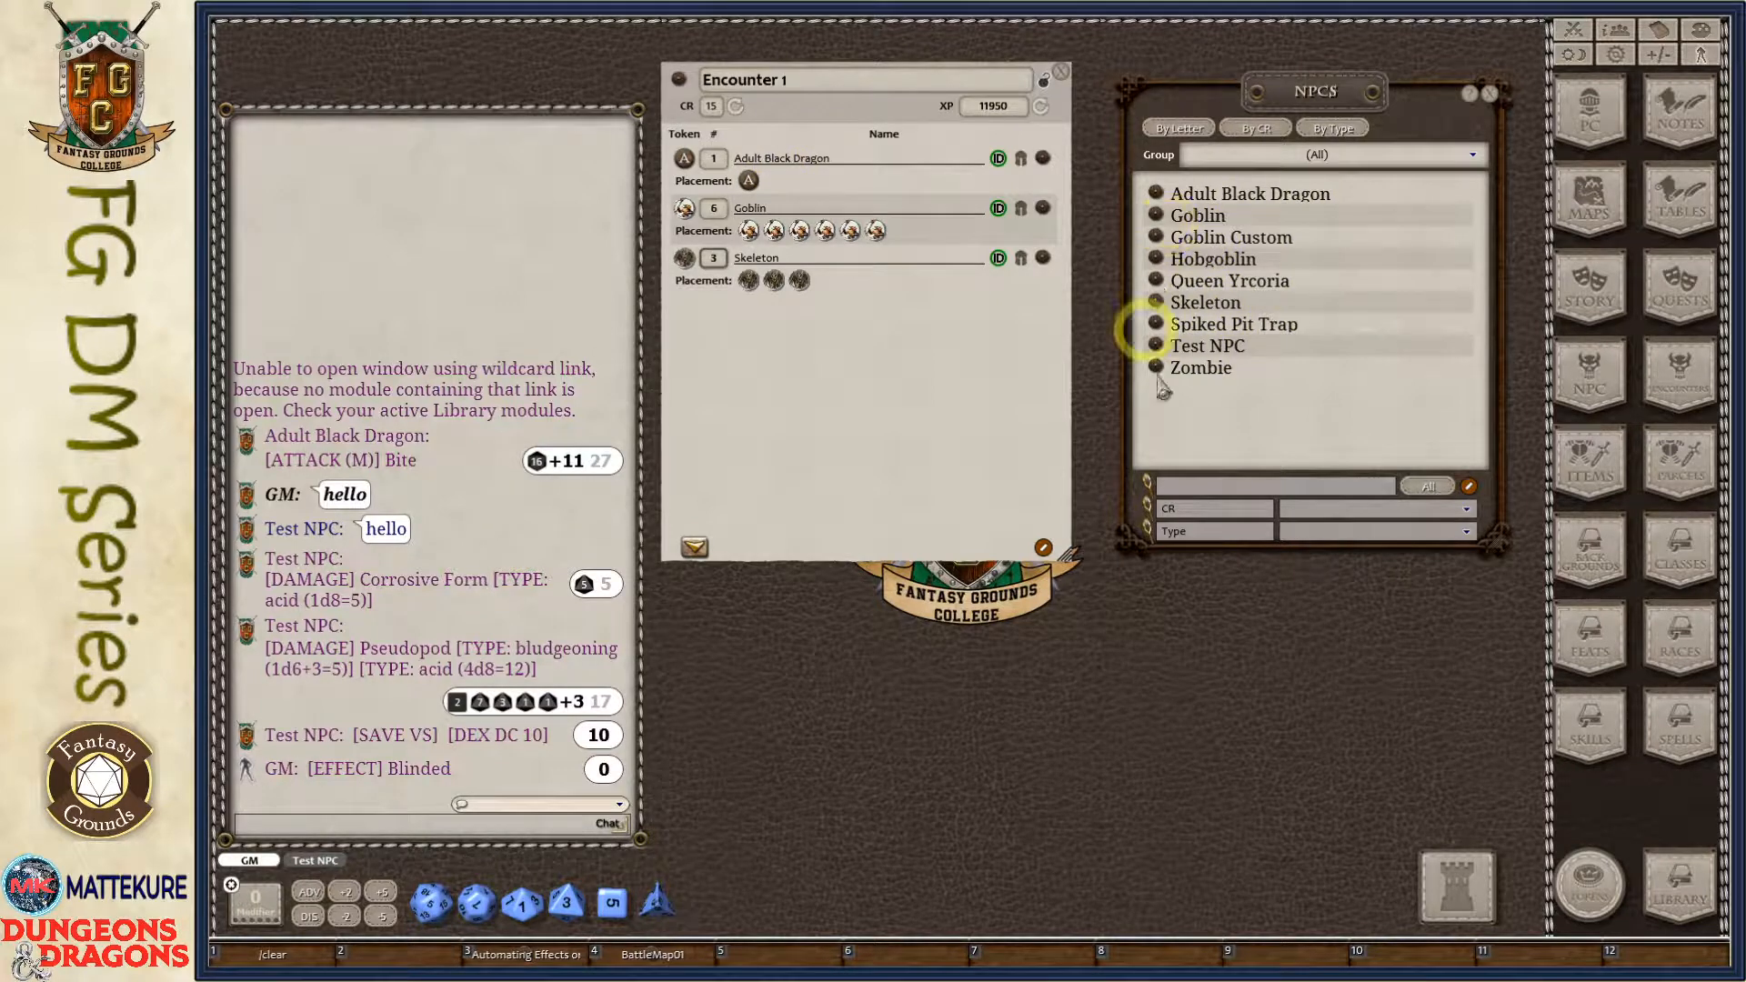
Check the Adult Black Dragon's linked sheet, and assign the campaign token Orc Paladin.png to its encounter entry.
left_click(1044, 160)
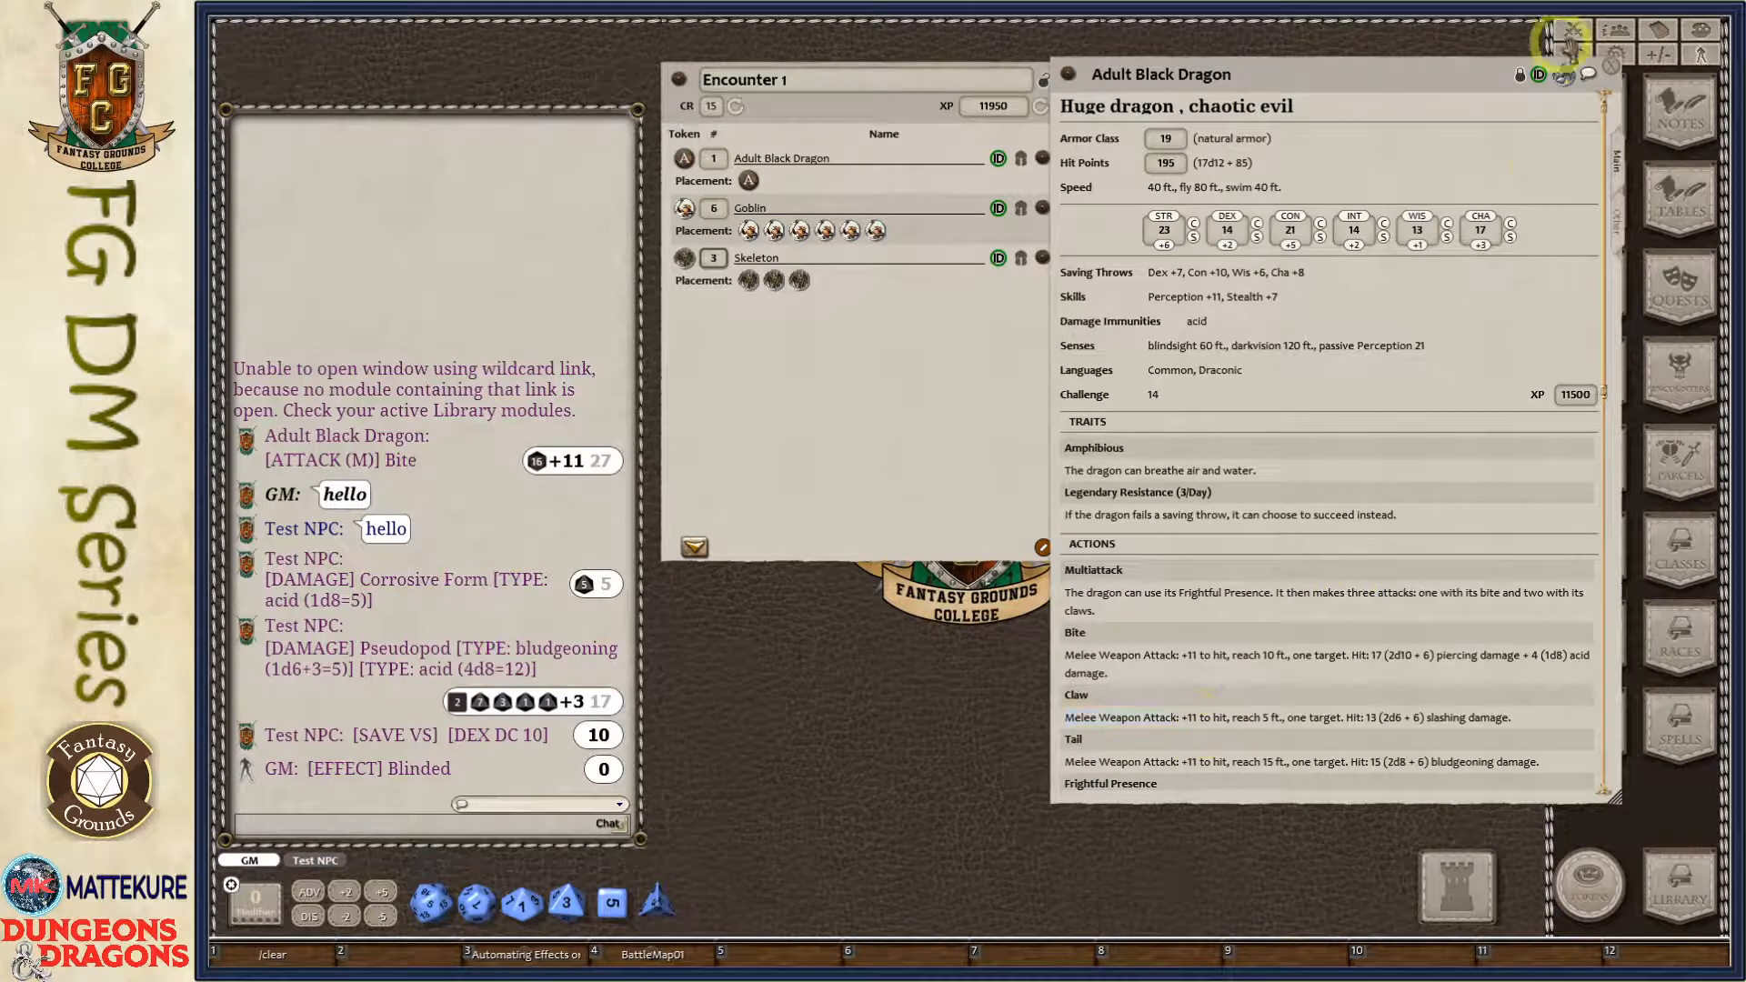
left_click(1611, 65)
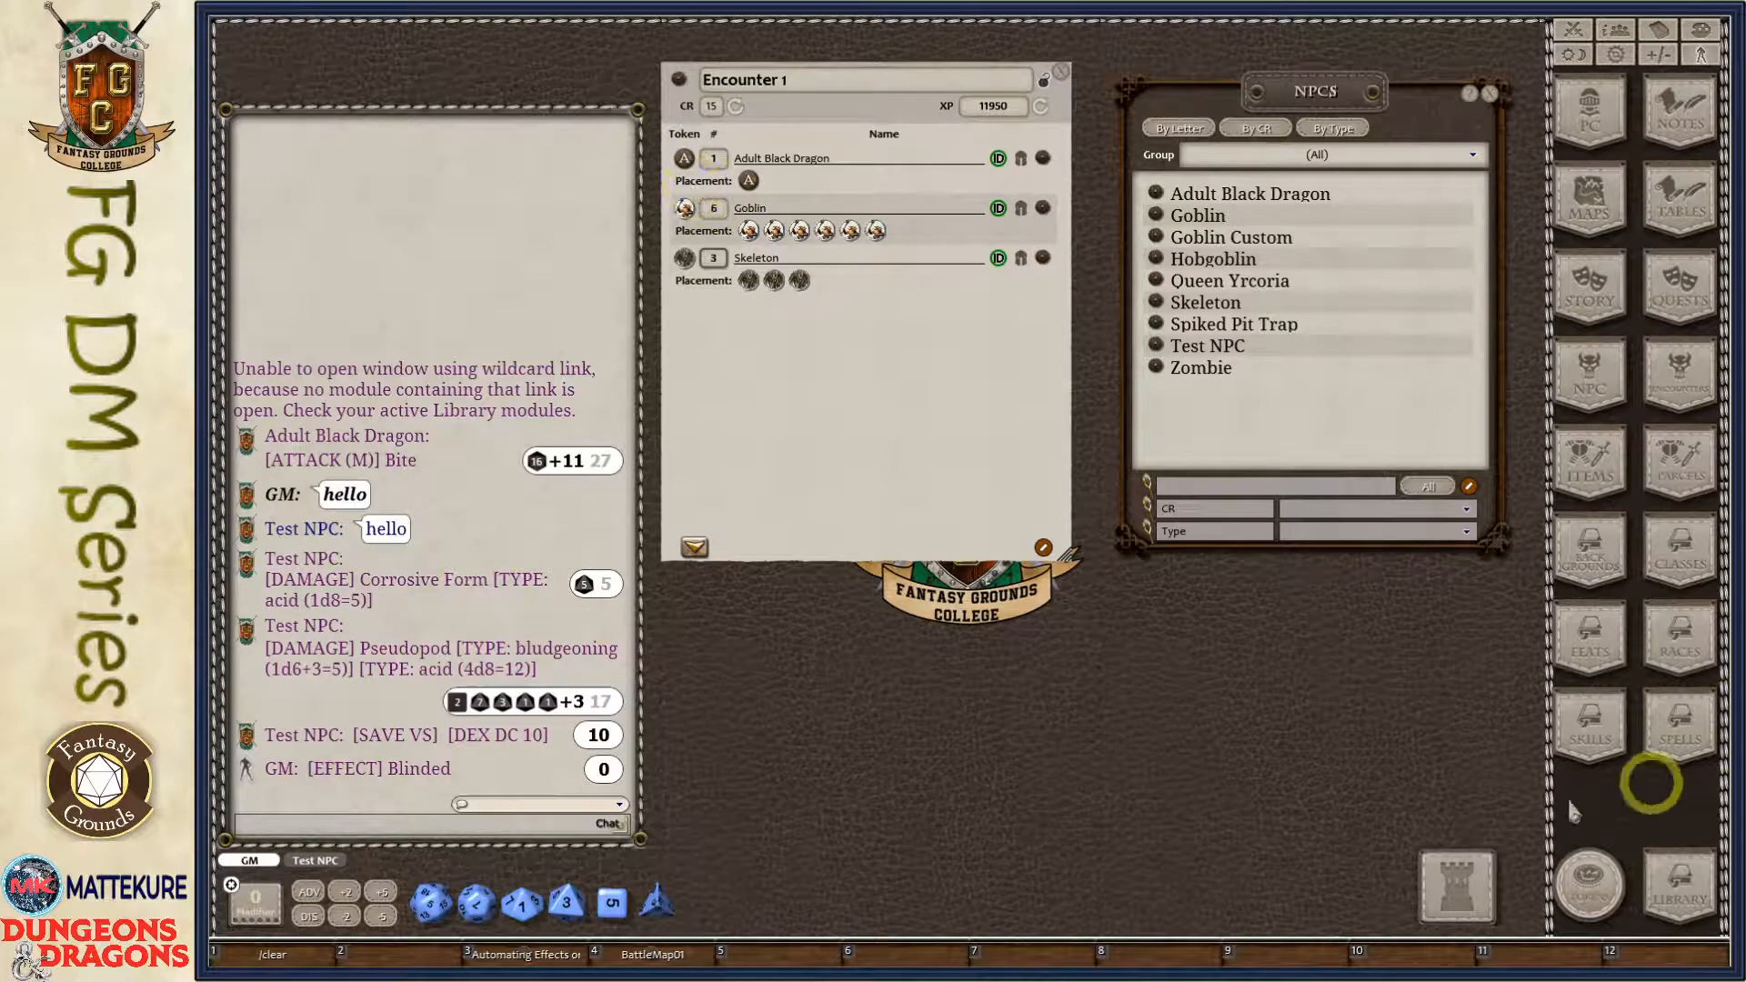
left_click(1587, 881)
left_click(520, 597)
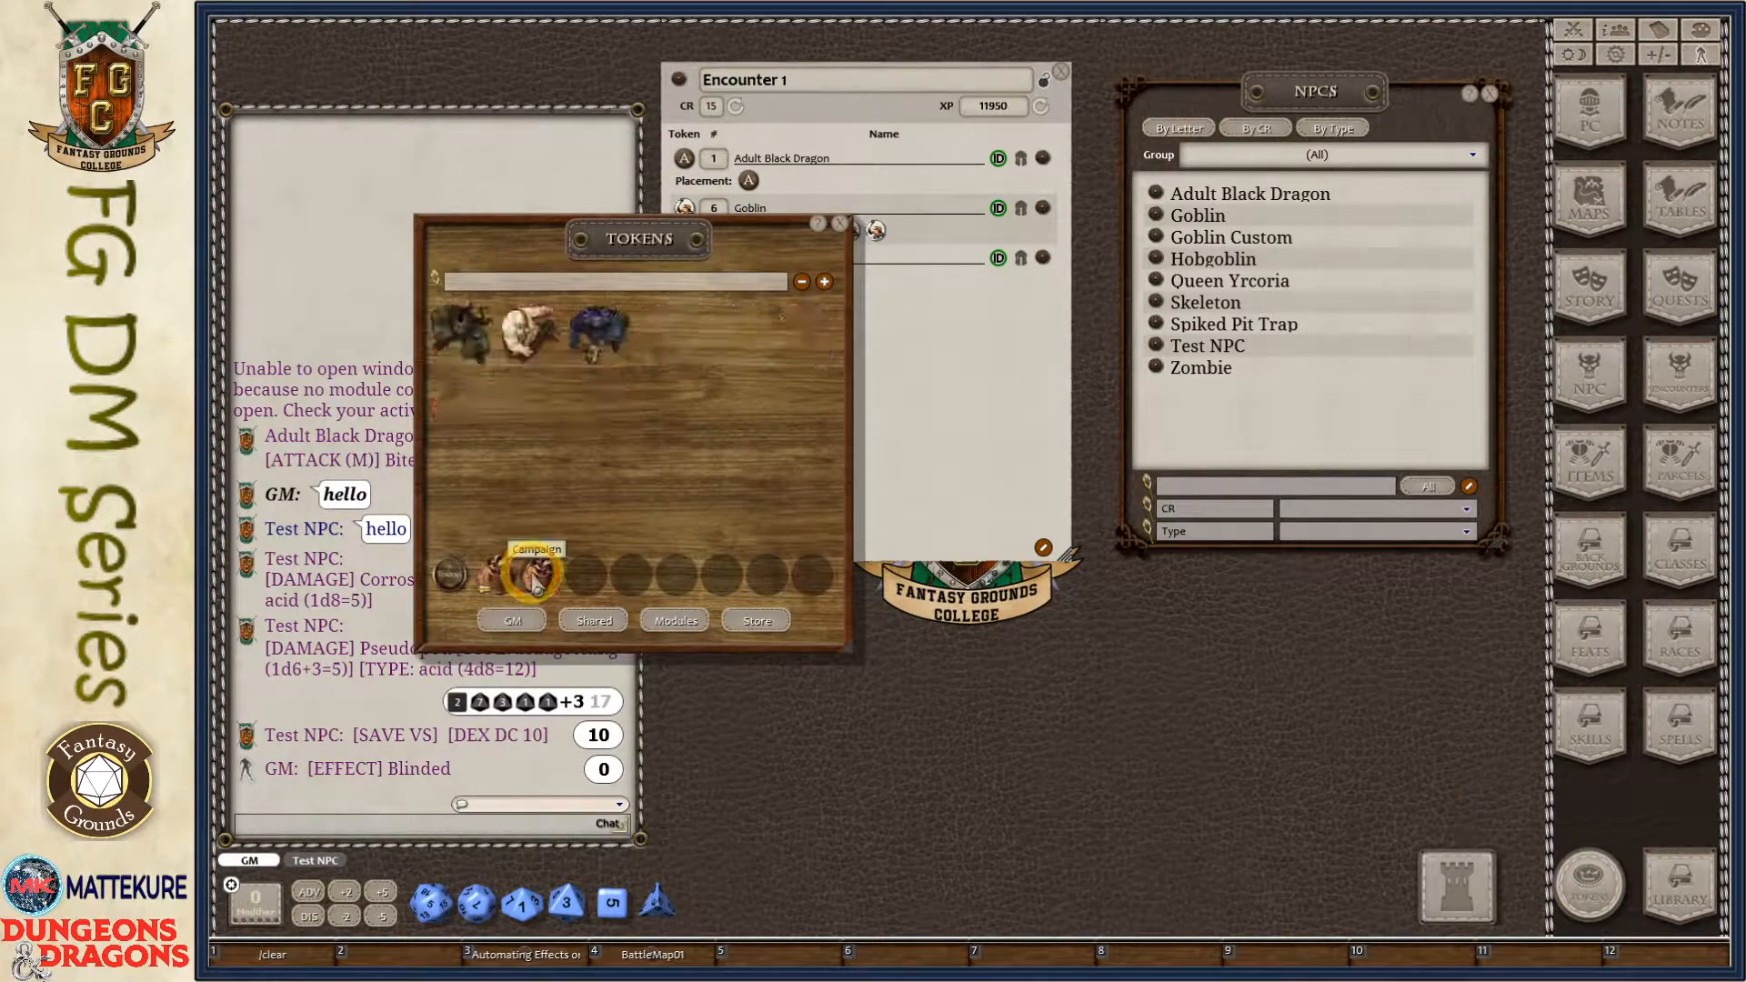
left_click_drag(558, 452, 1212, 419)
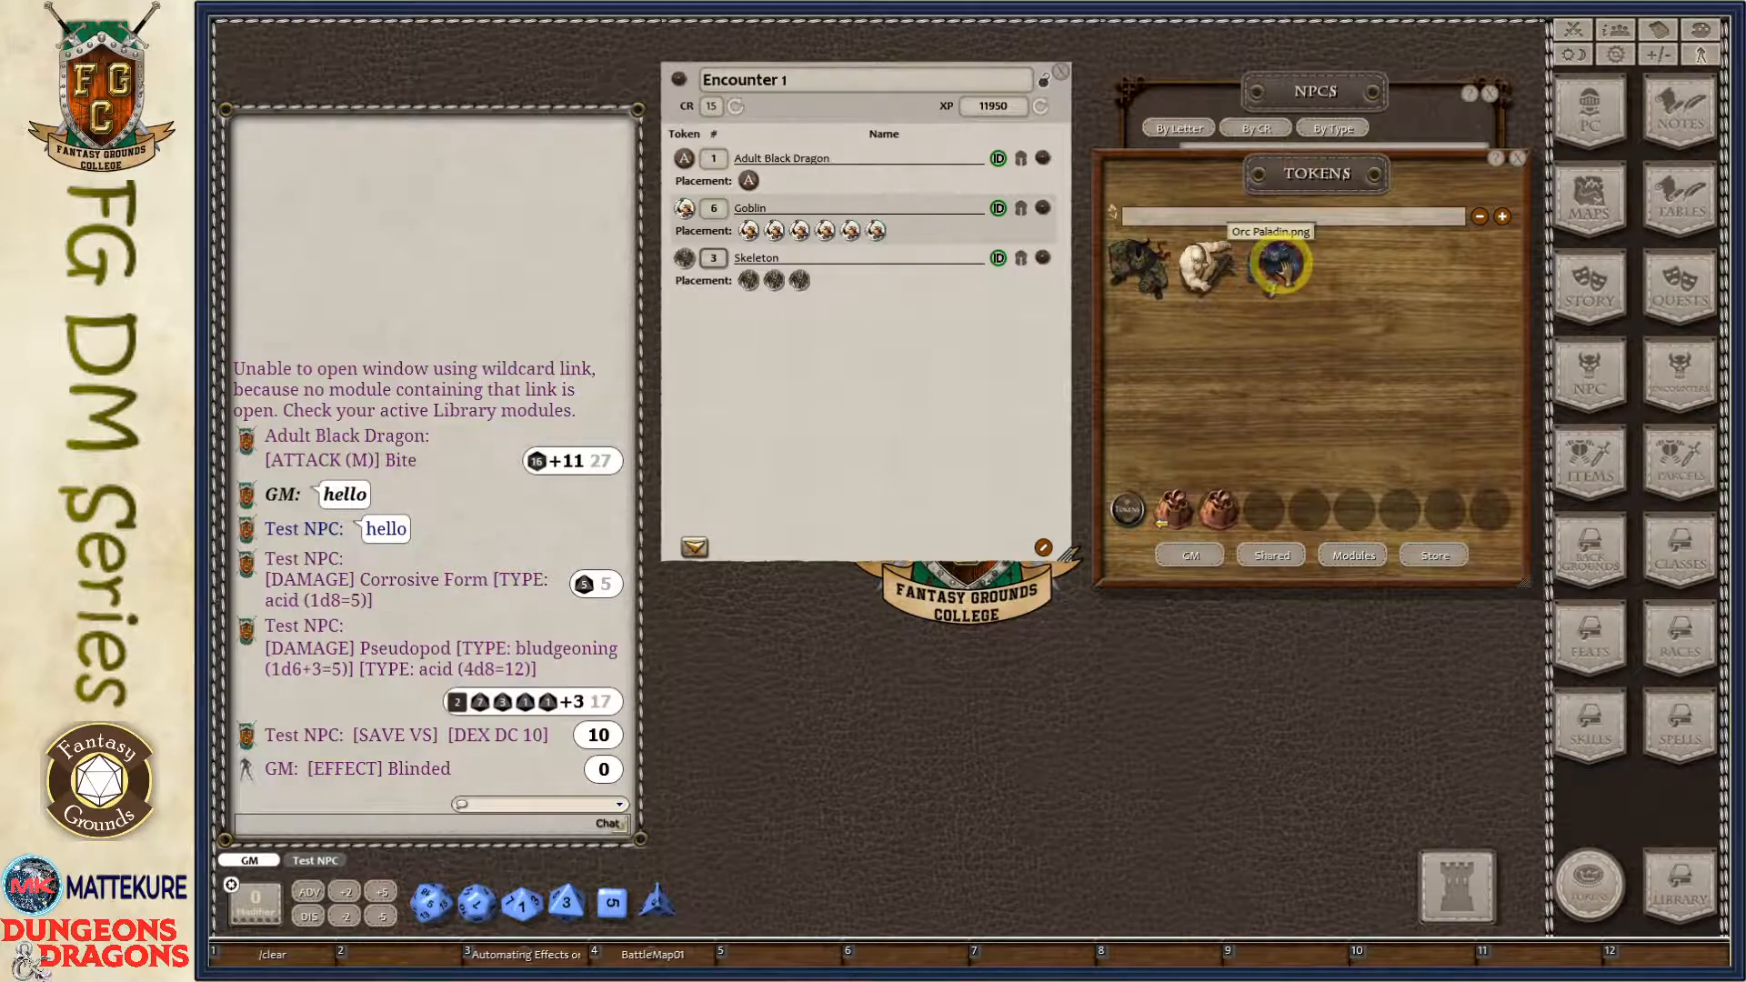
left_click_drag(1280, 264, 684, 159)
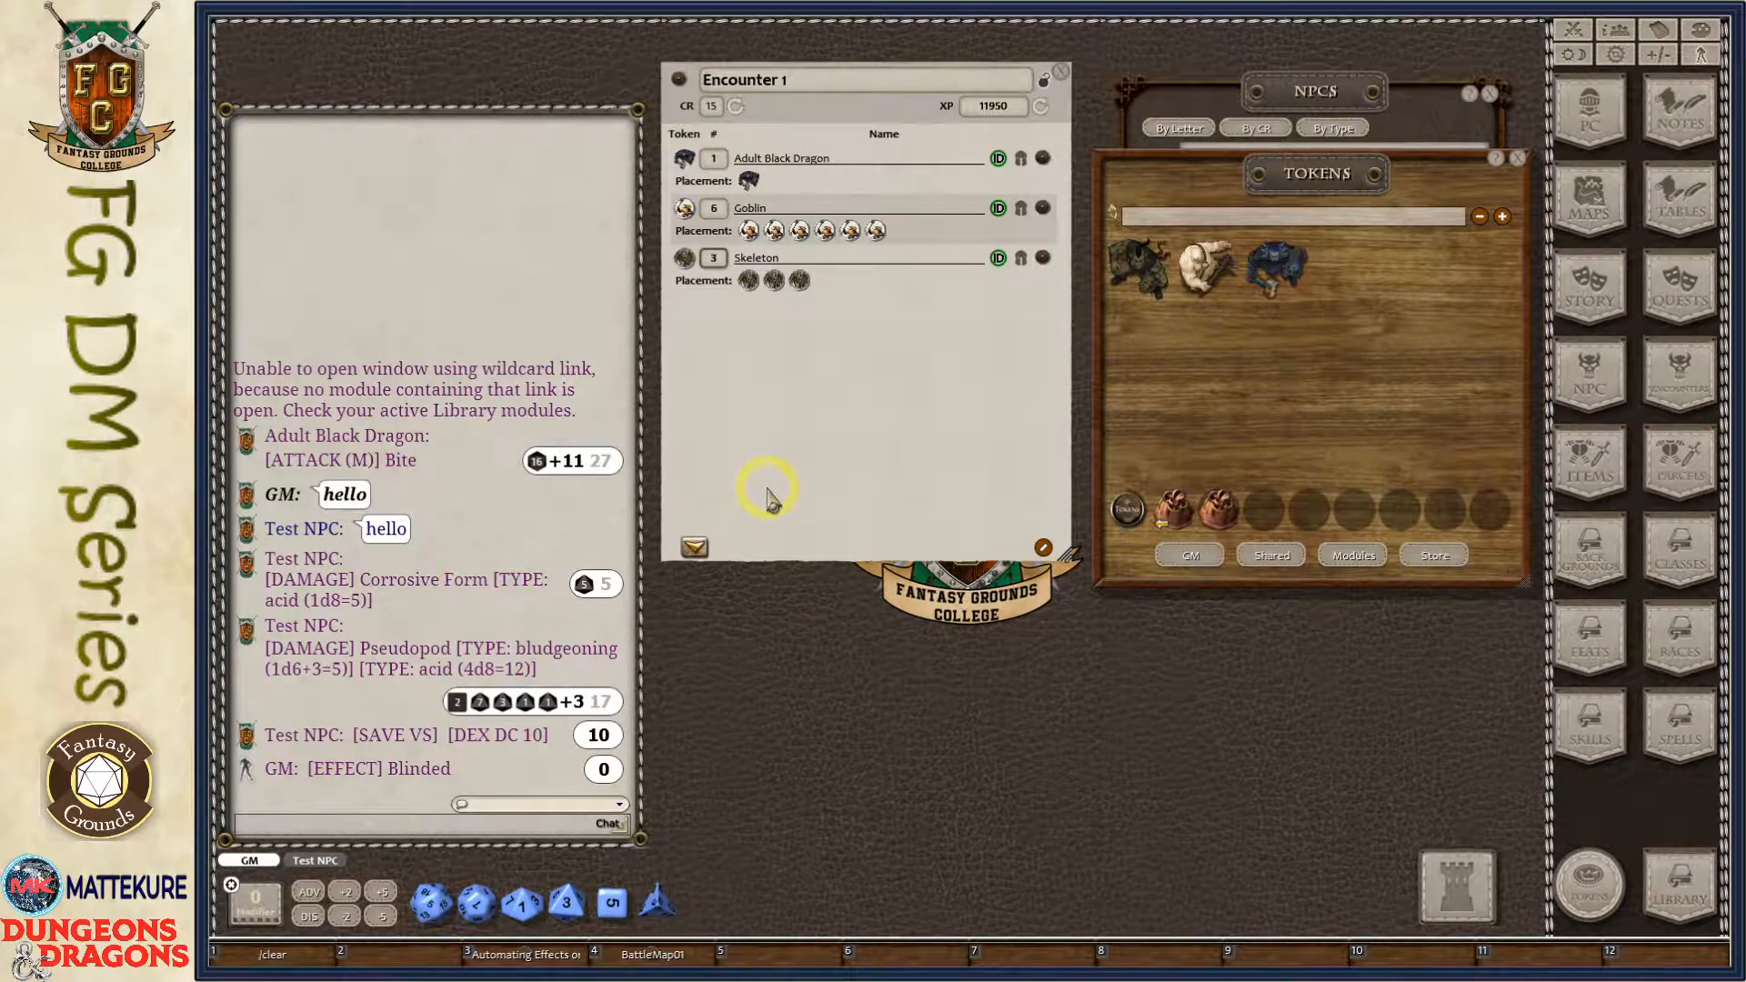
left_click(1517, 157)
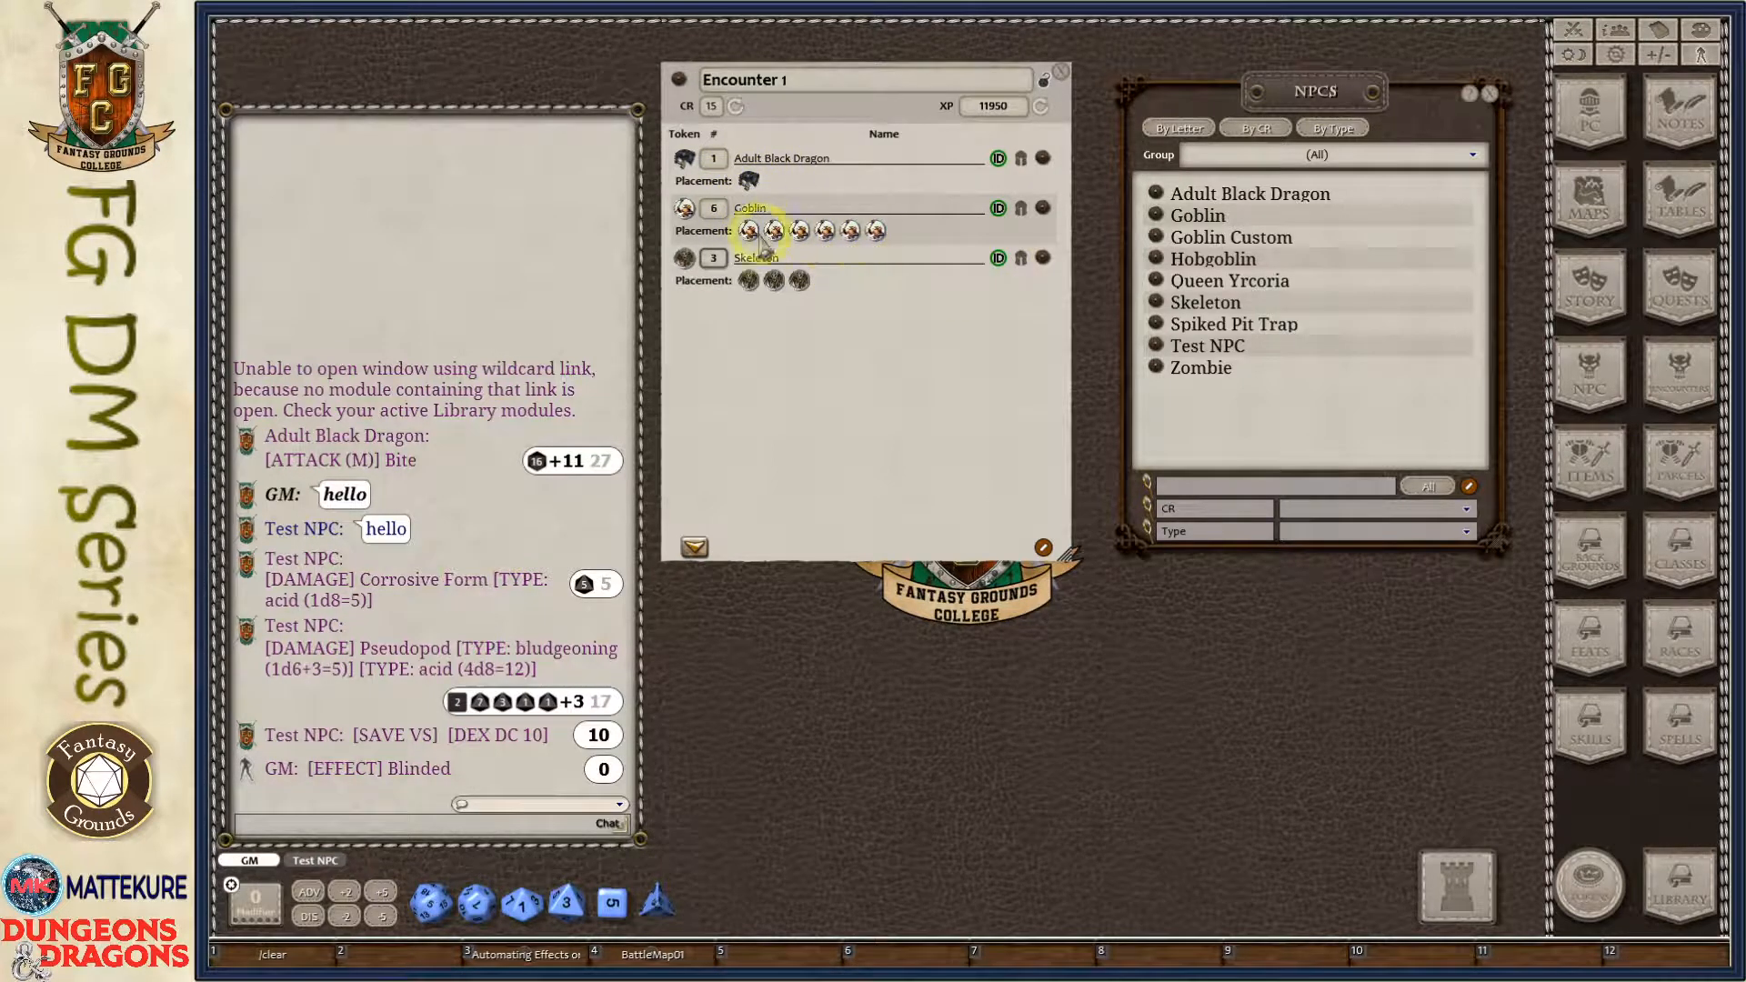
Close the NPC list and reposition the Encounter 1 window.
left_click_drag(875, 391, 830, 413)
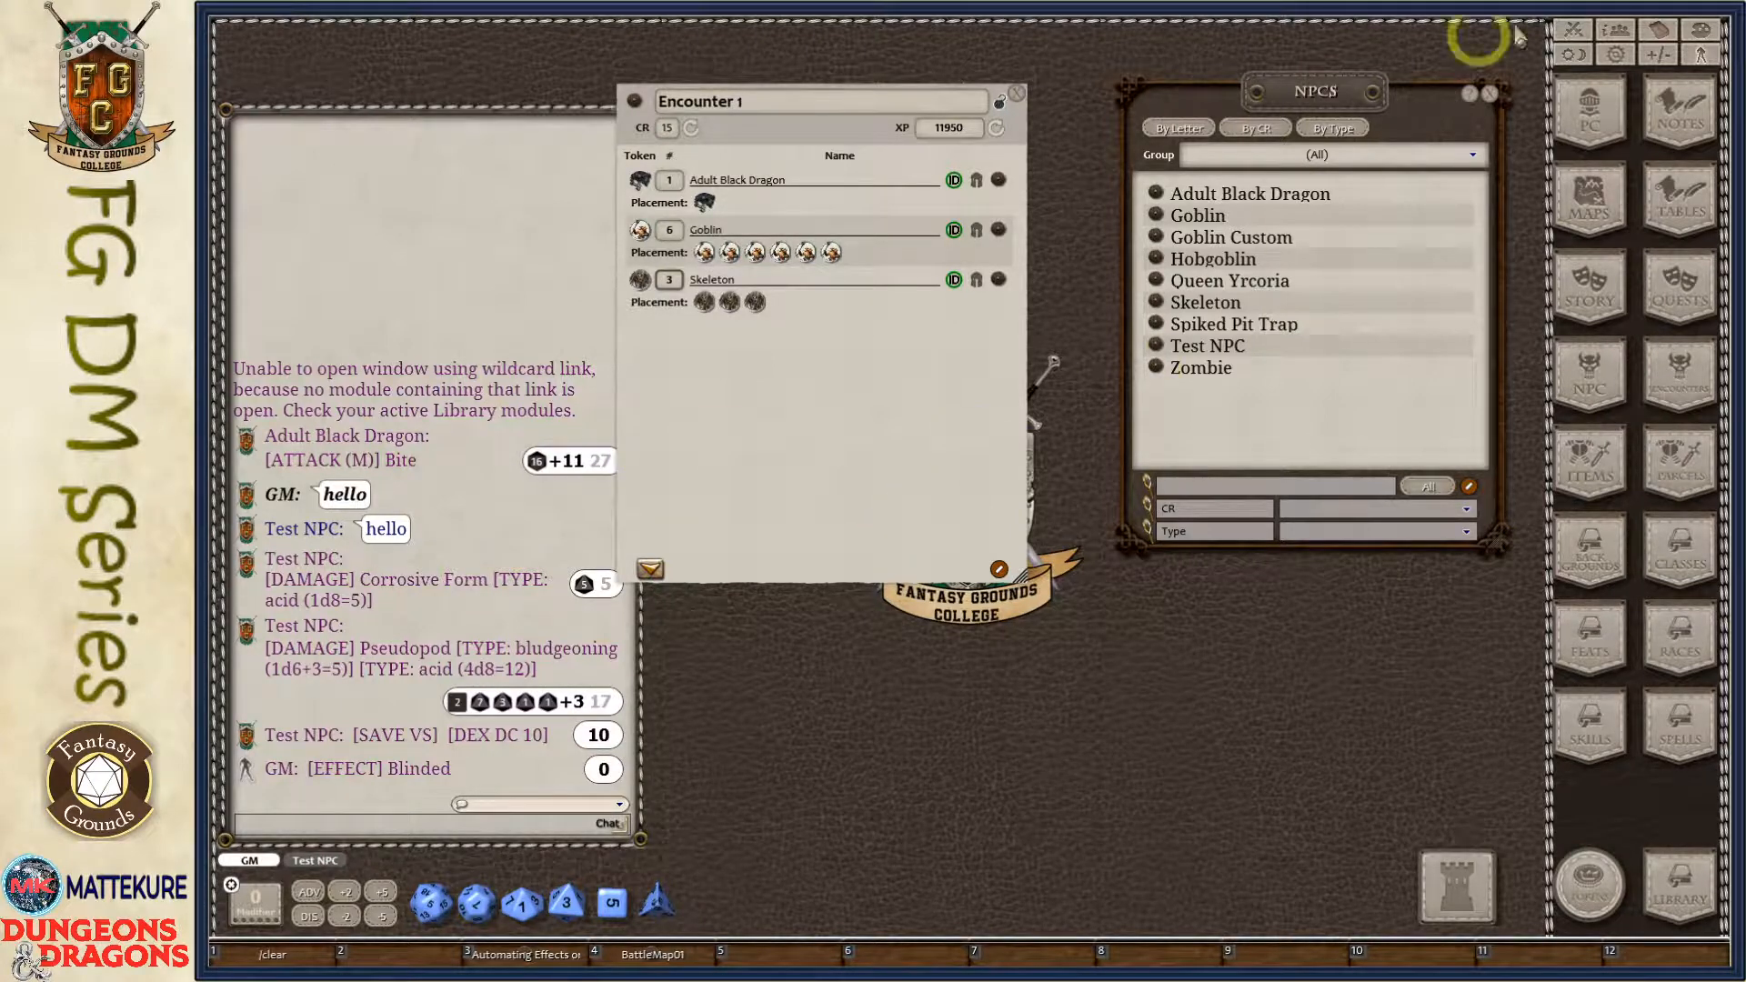
left_click(1490, 93)
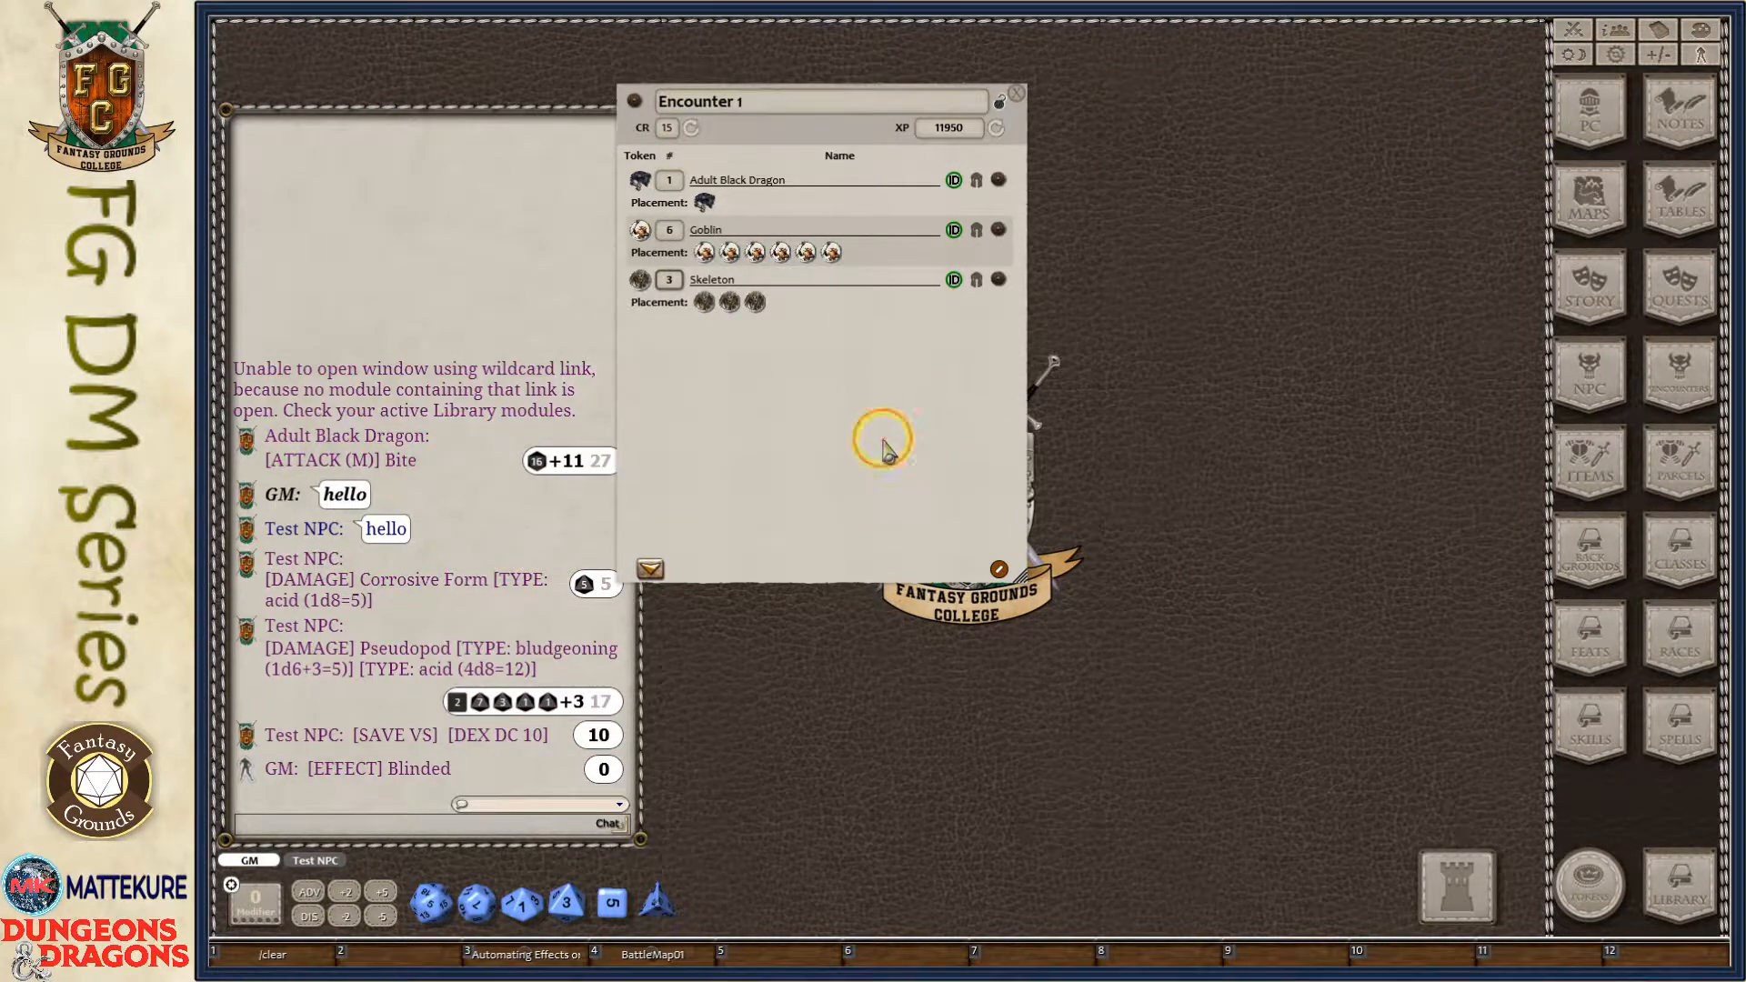
left_click_drag(887, 443, 944, 443)
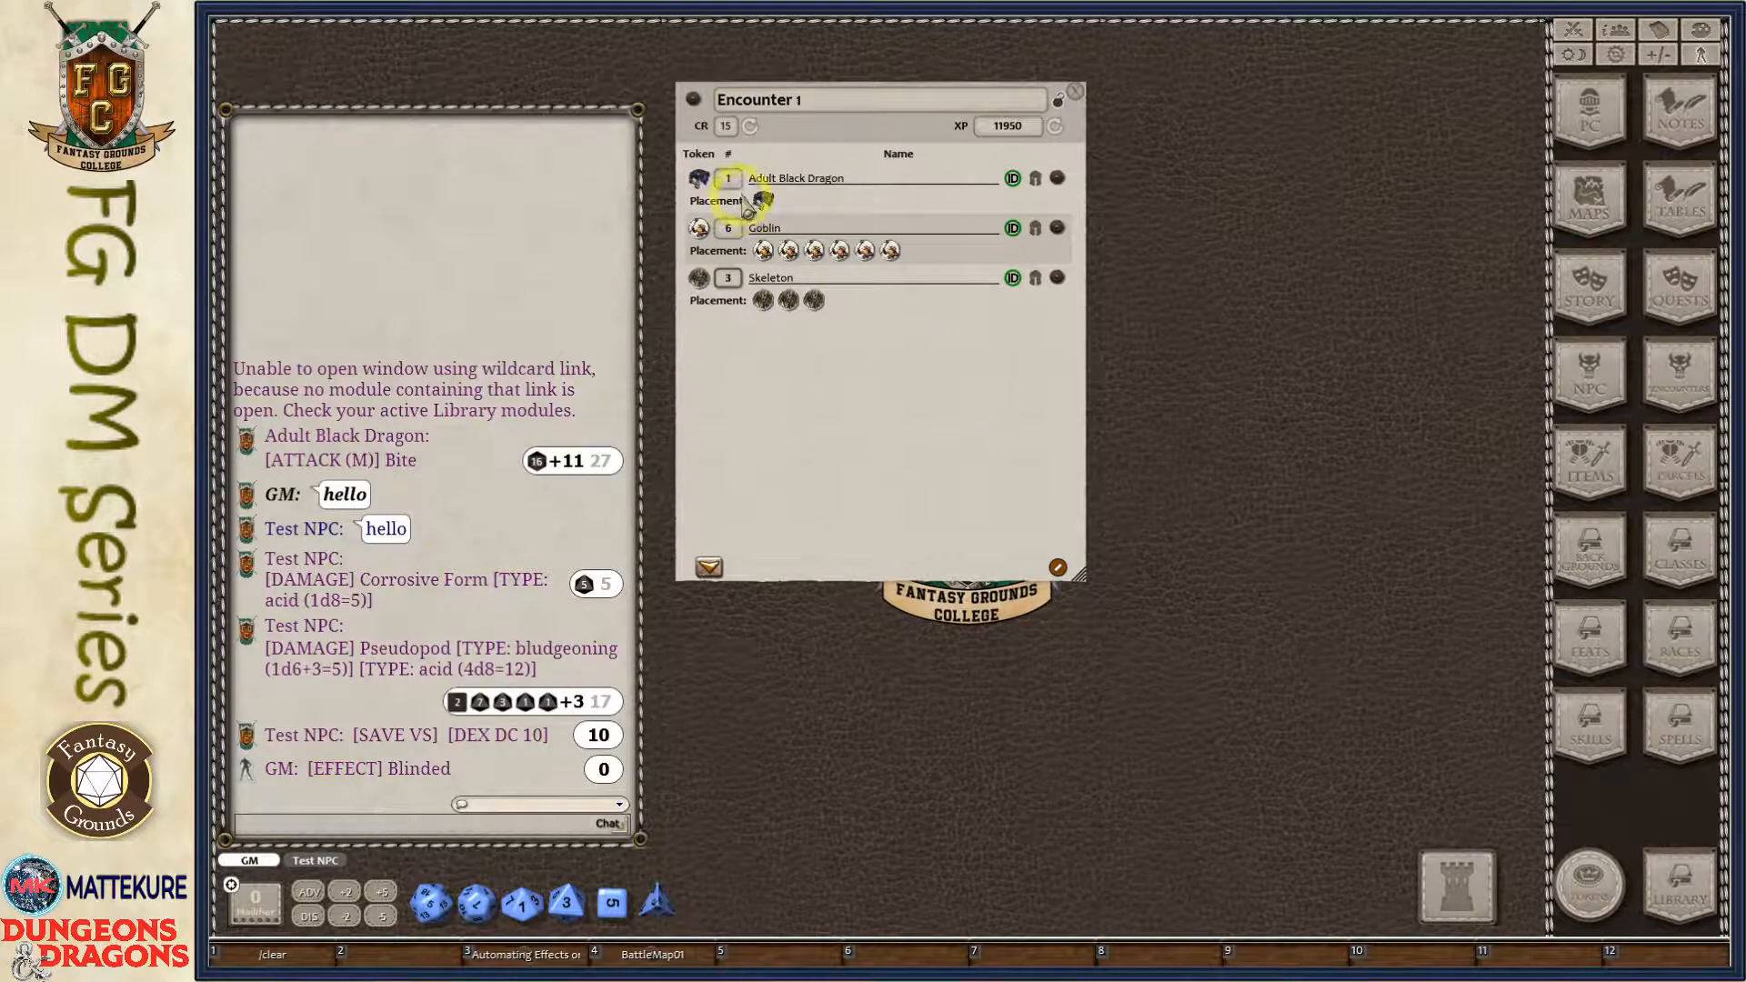
Rename the Adult Black Dragon entry in Encounter 1 as Blaxis the Undying.
left_click_drag(764, 205, 721, 185)
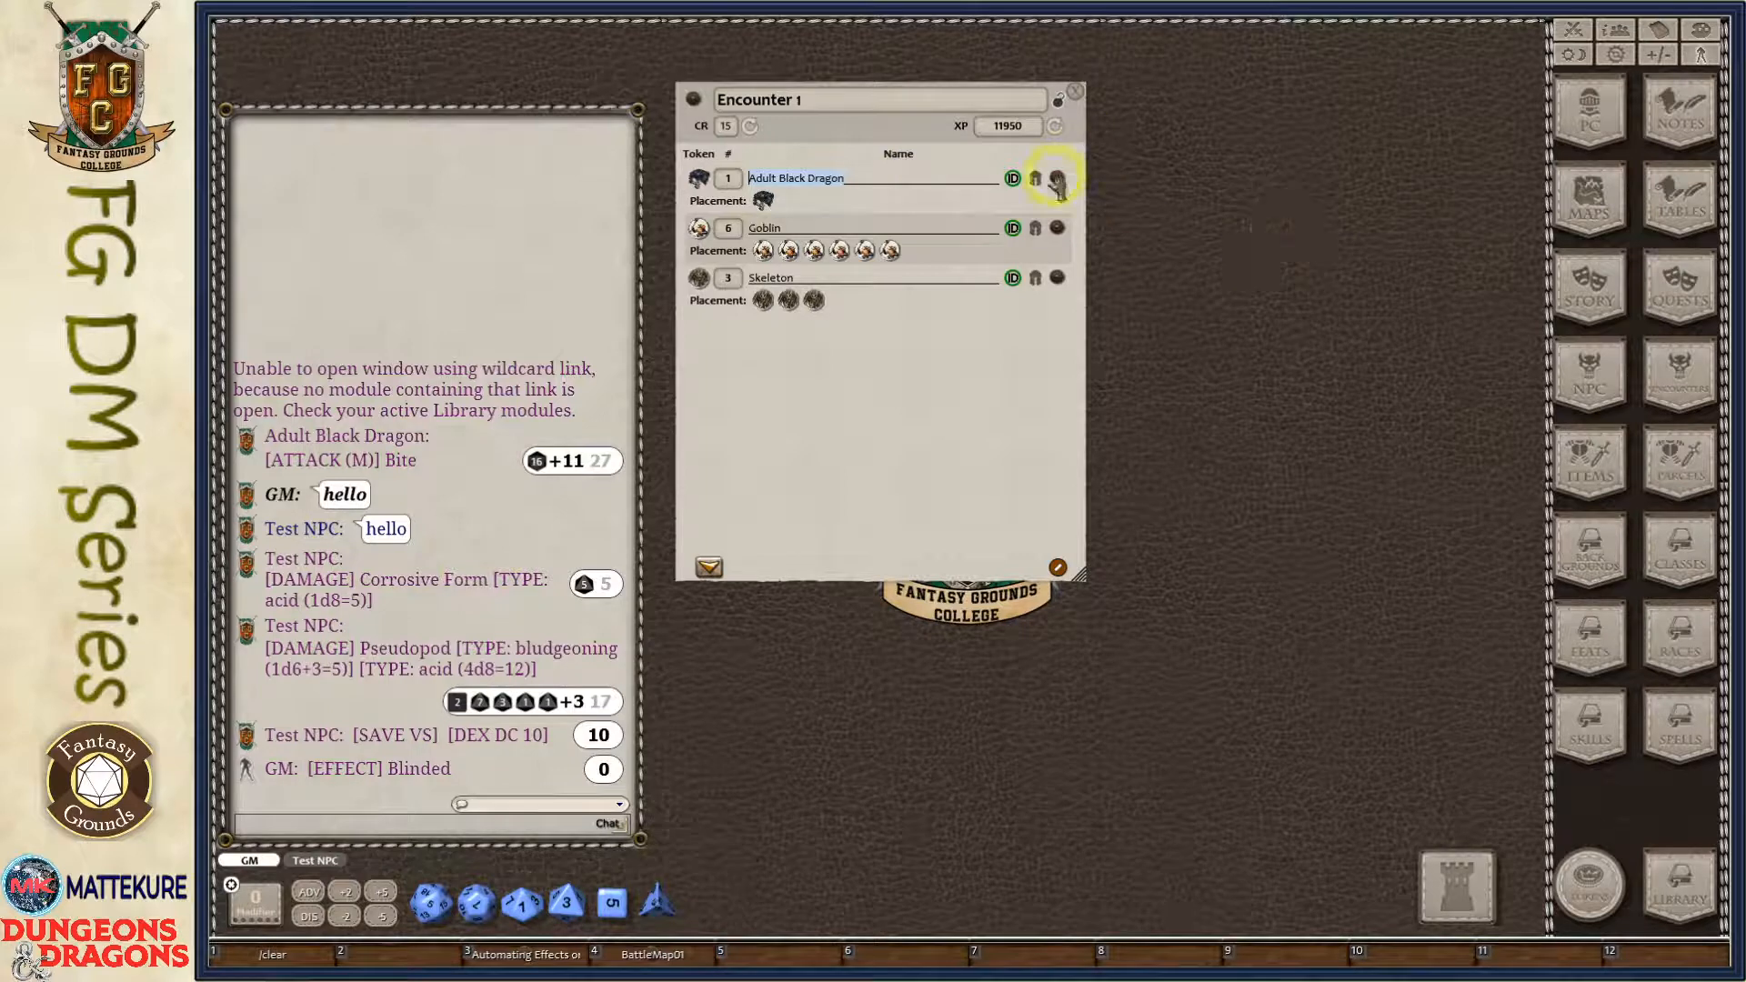
left_click(861, 182)
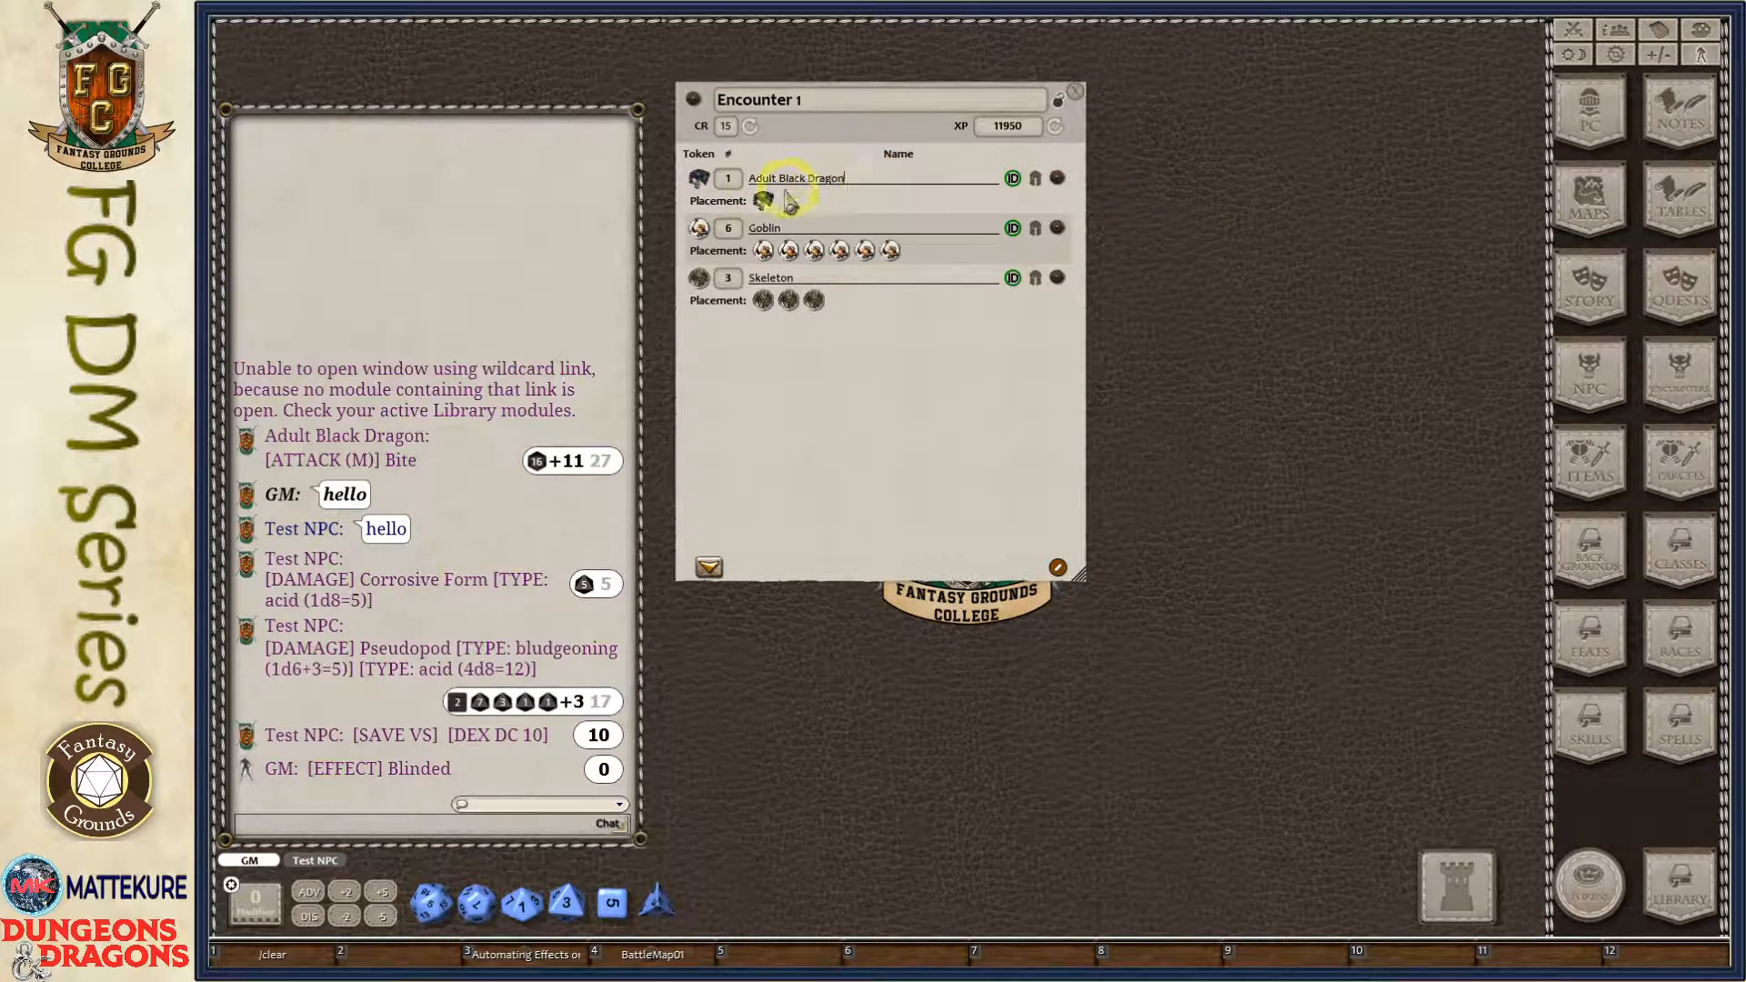
key("shift")
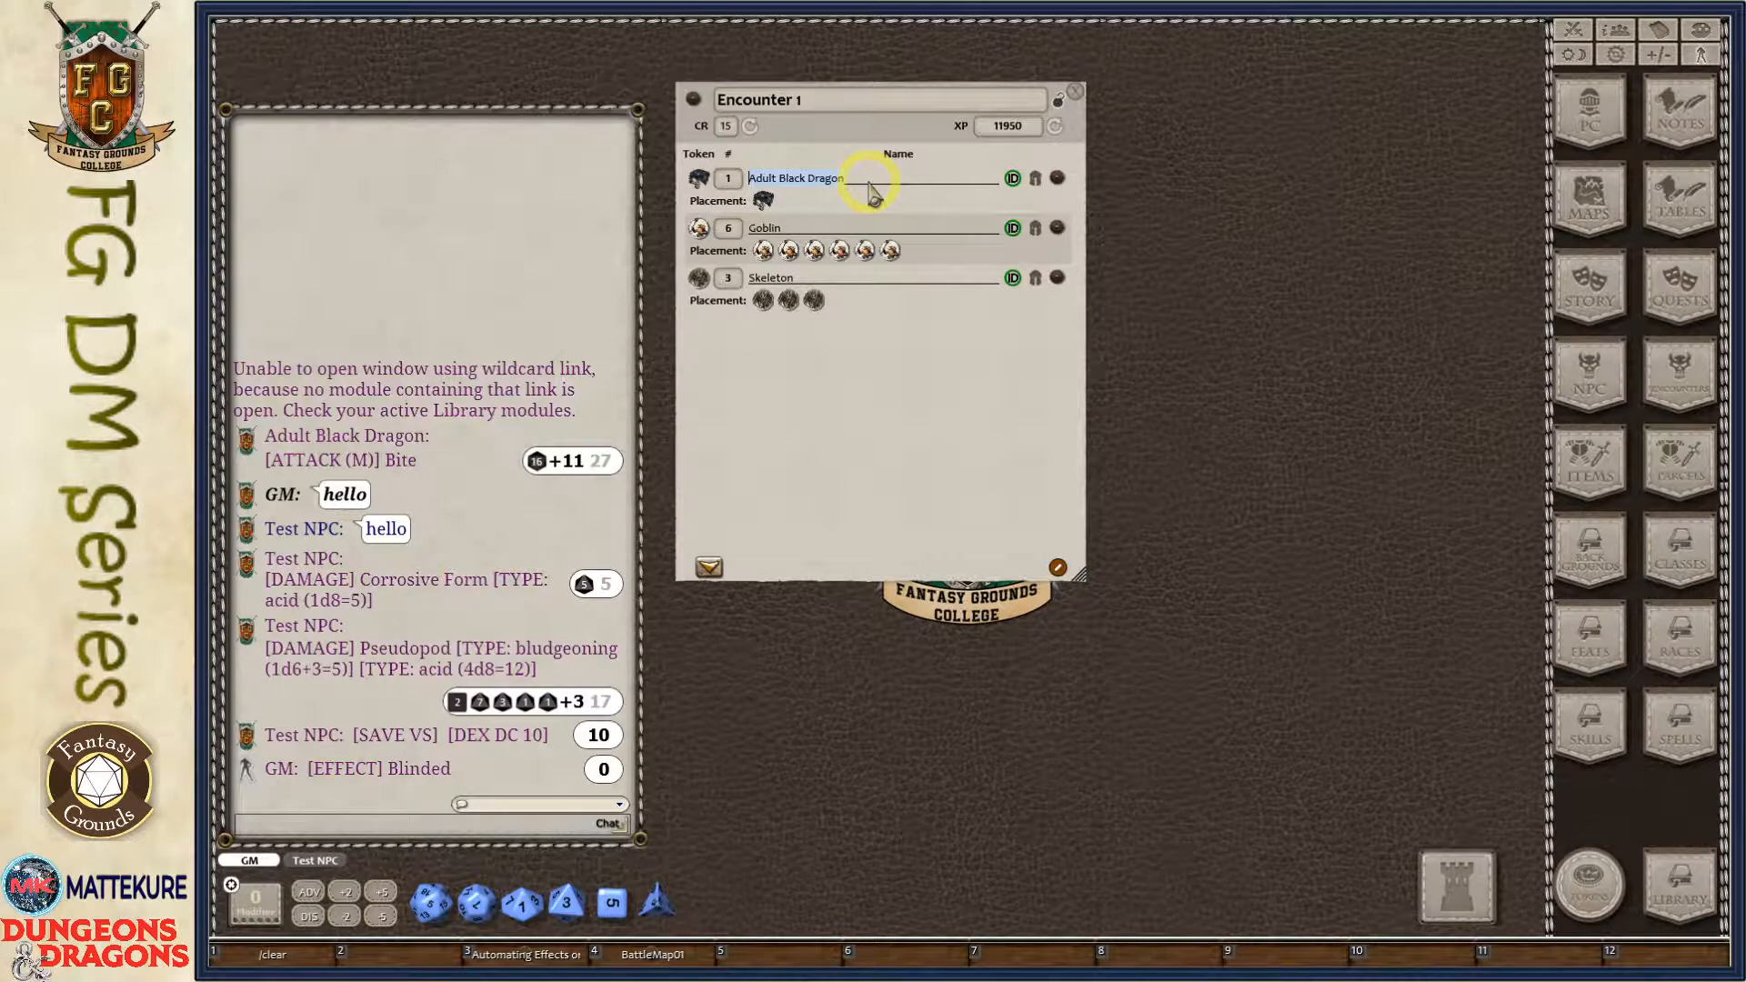
type("Baxi")
type("laxis the Undying")
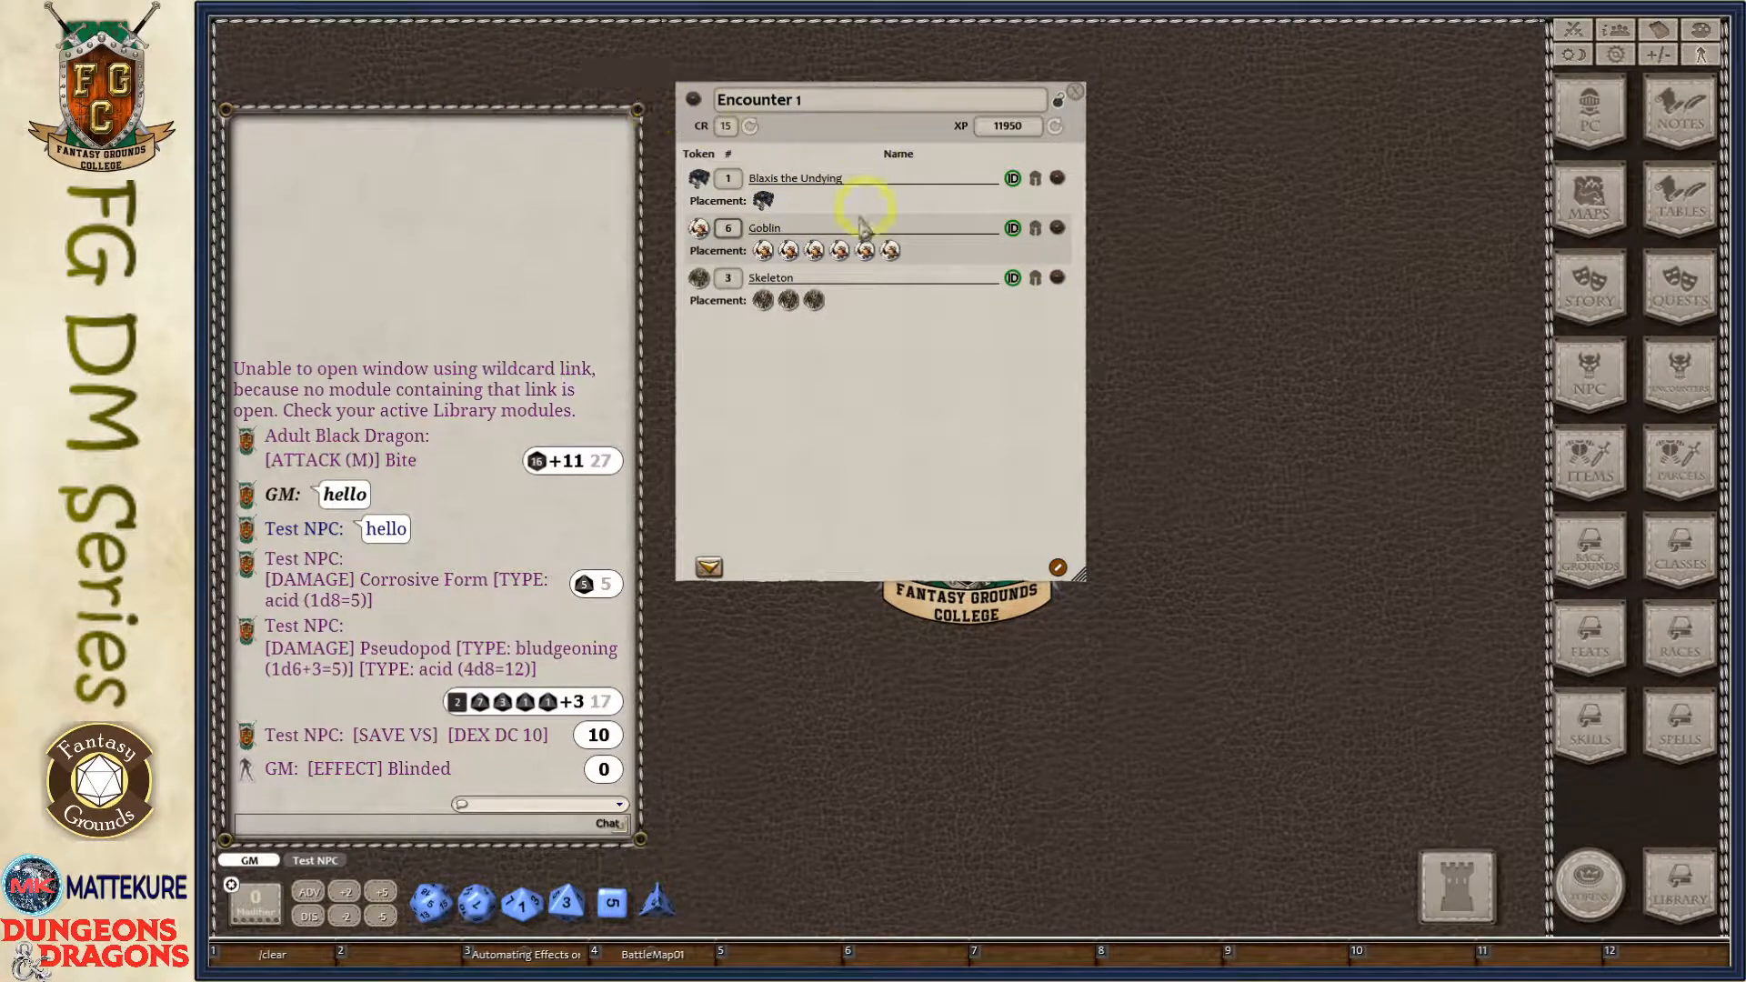
Open the NPC sheet linked to Blaxis the Undying to check the underlying record, and close it.
left_click_drag(925, 412, 940, 407)
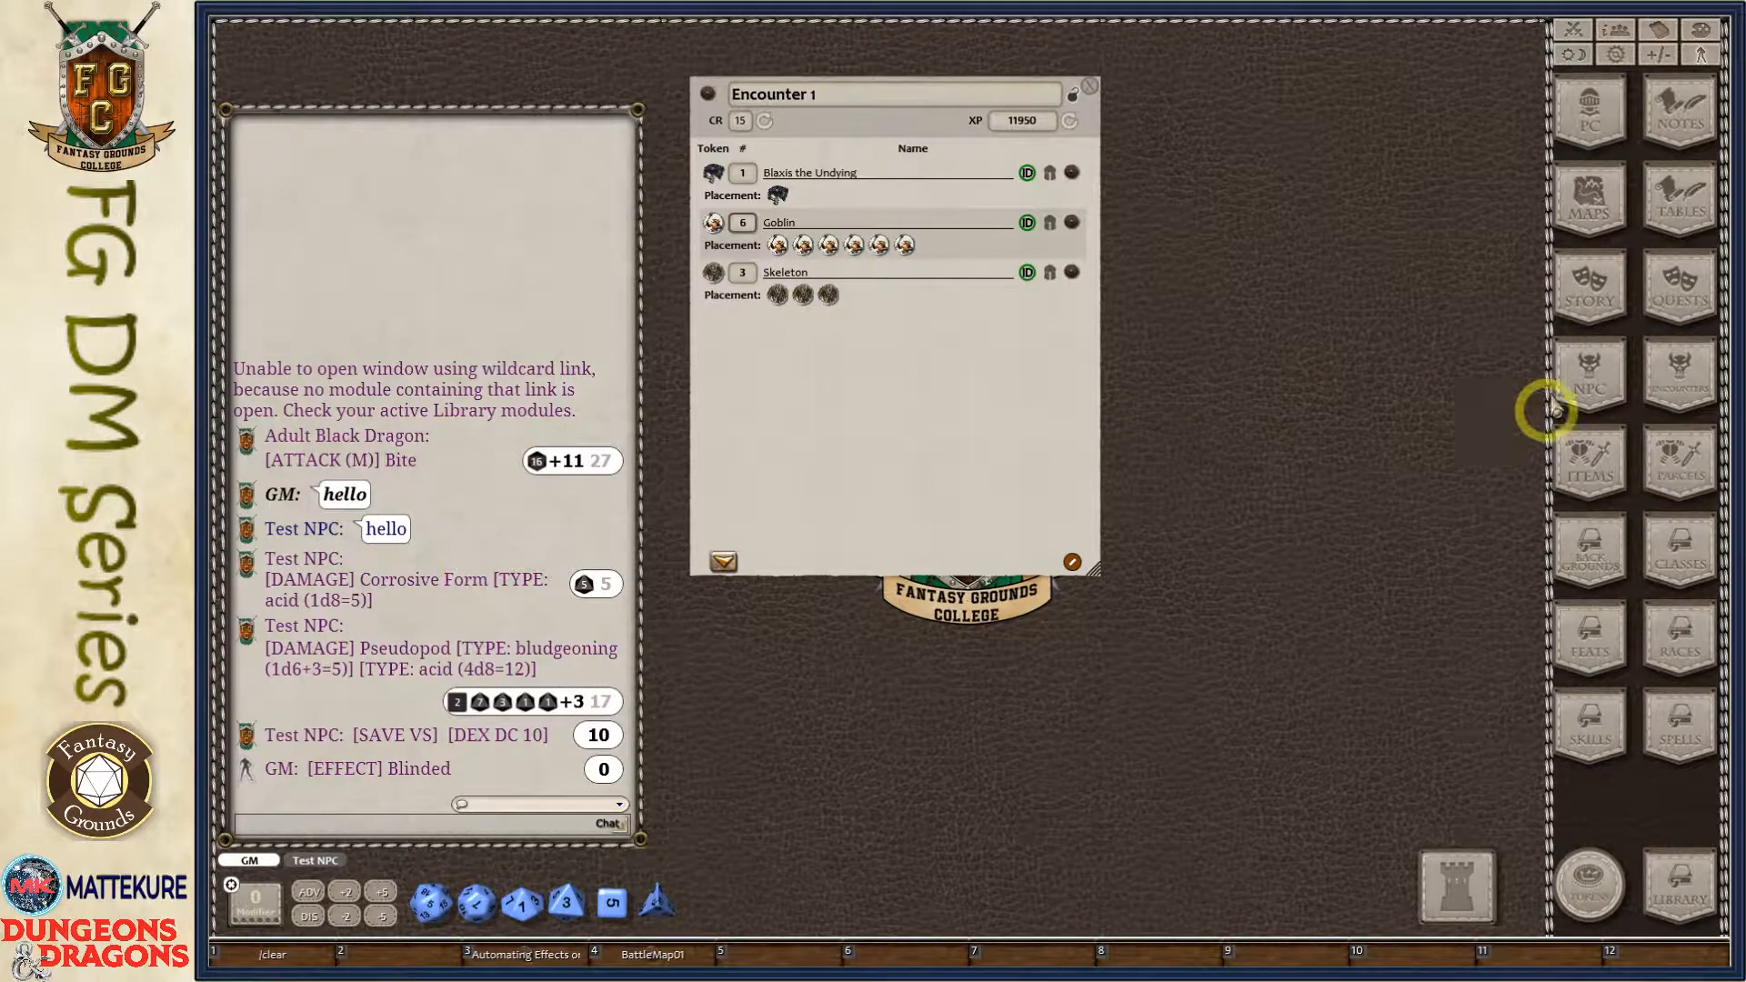
left_click(1069, 172)
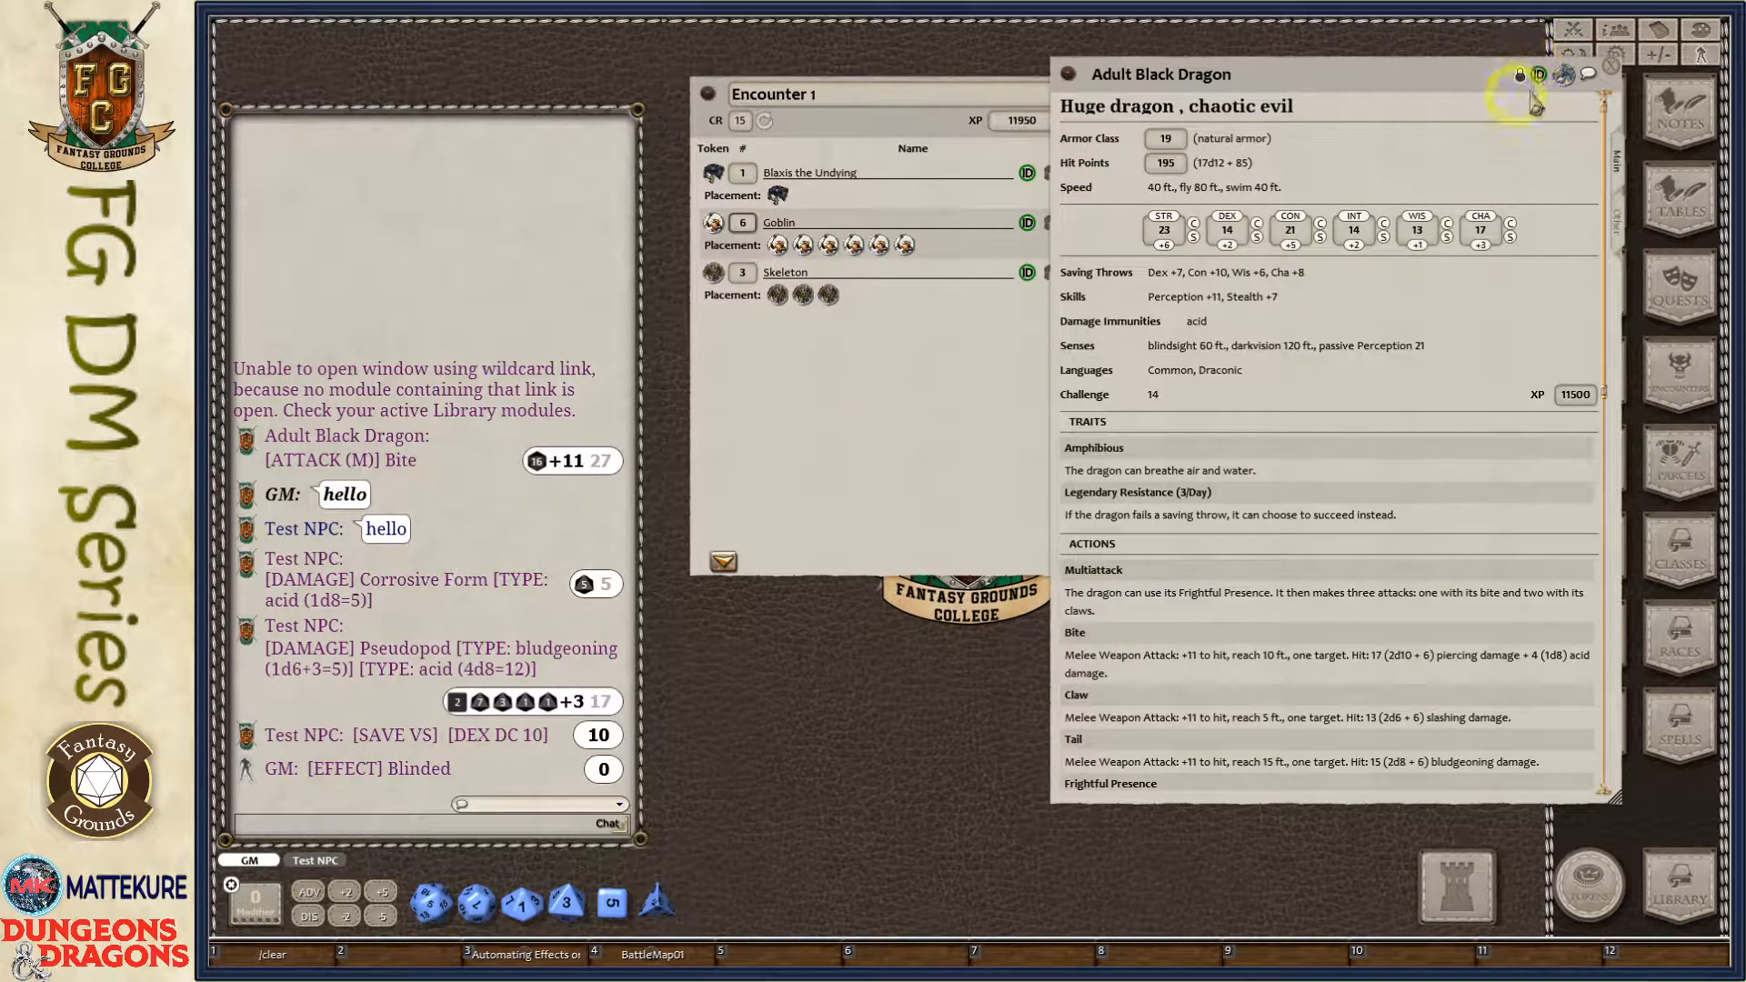
left_click(1613, 68)
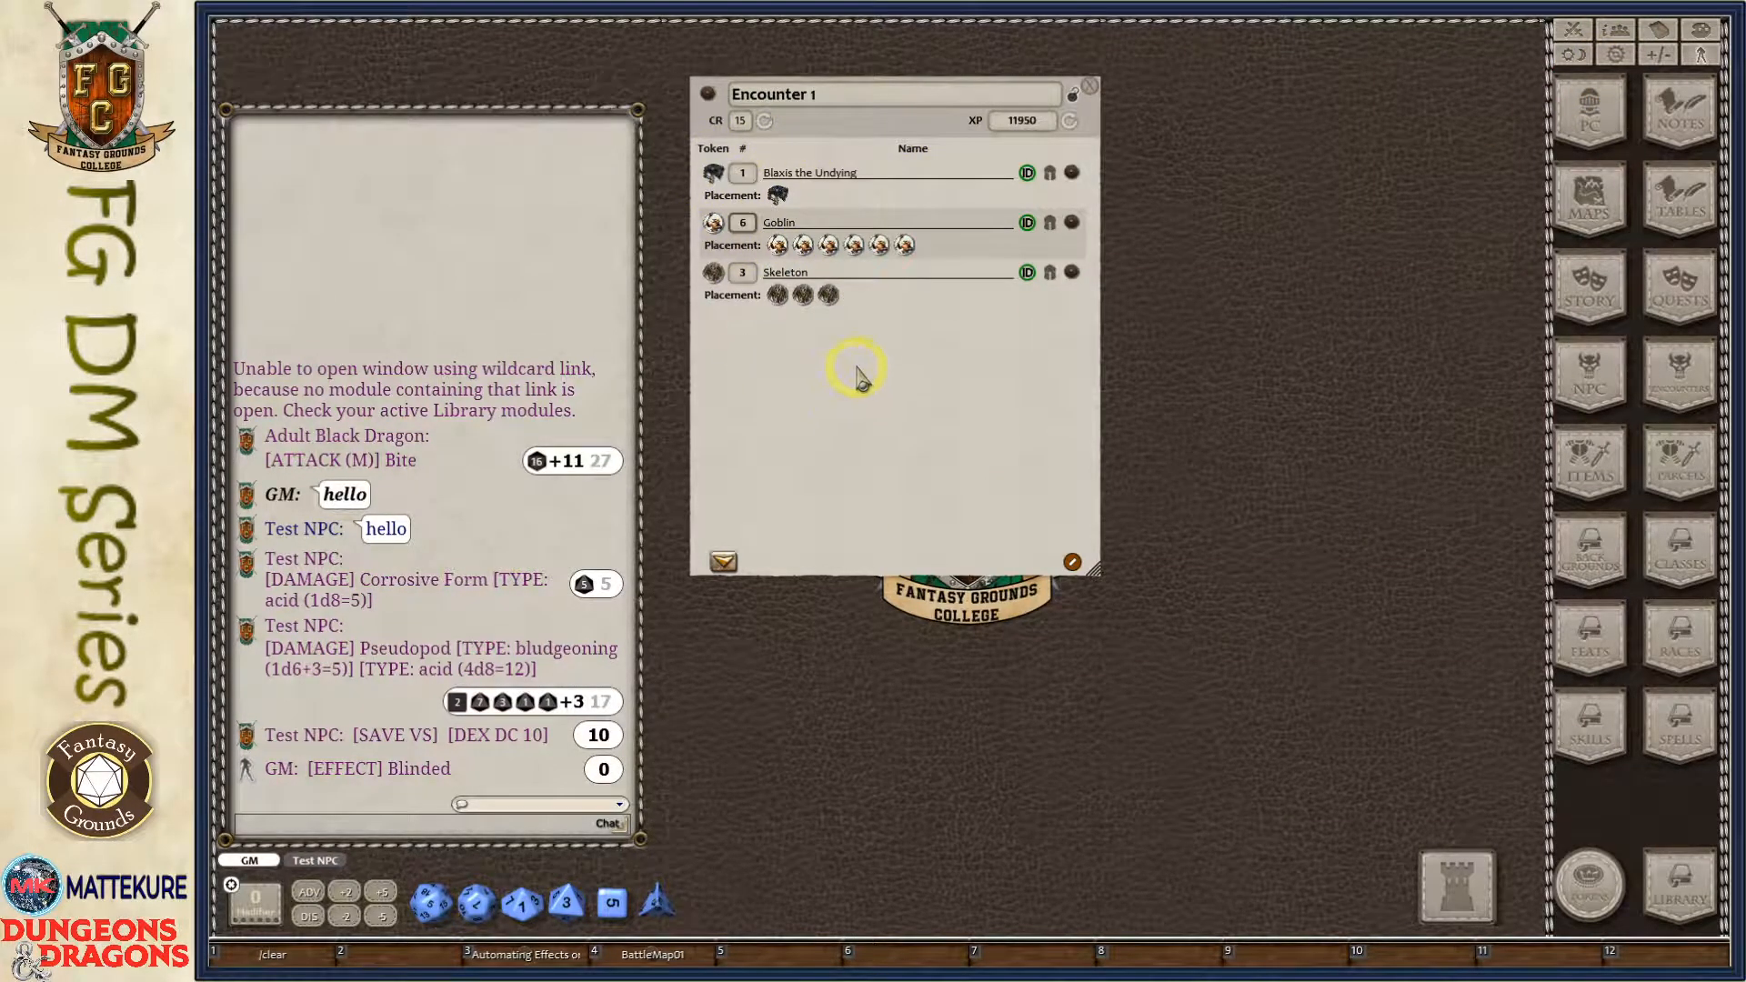
Mark Blaxis the Undying as unidentified in Encounter 1 and move the encounter window aside.
left_click(1027, 175)
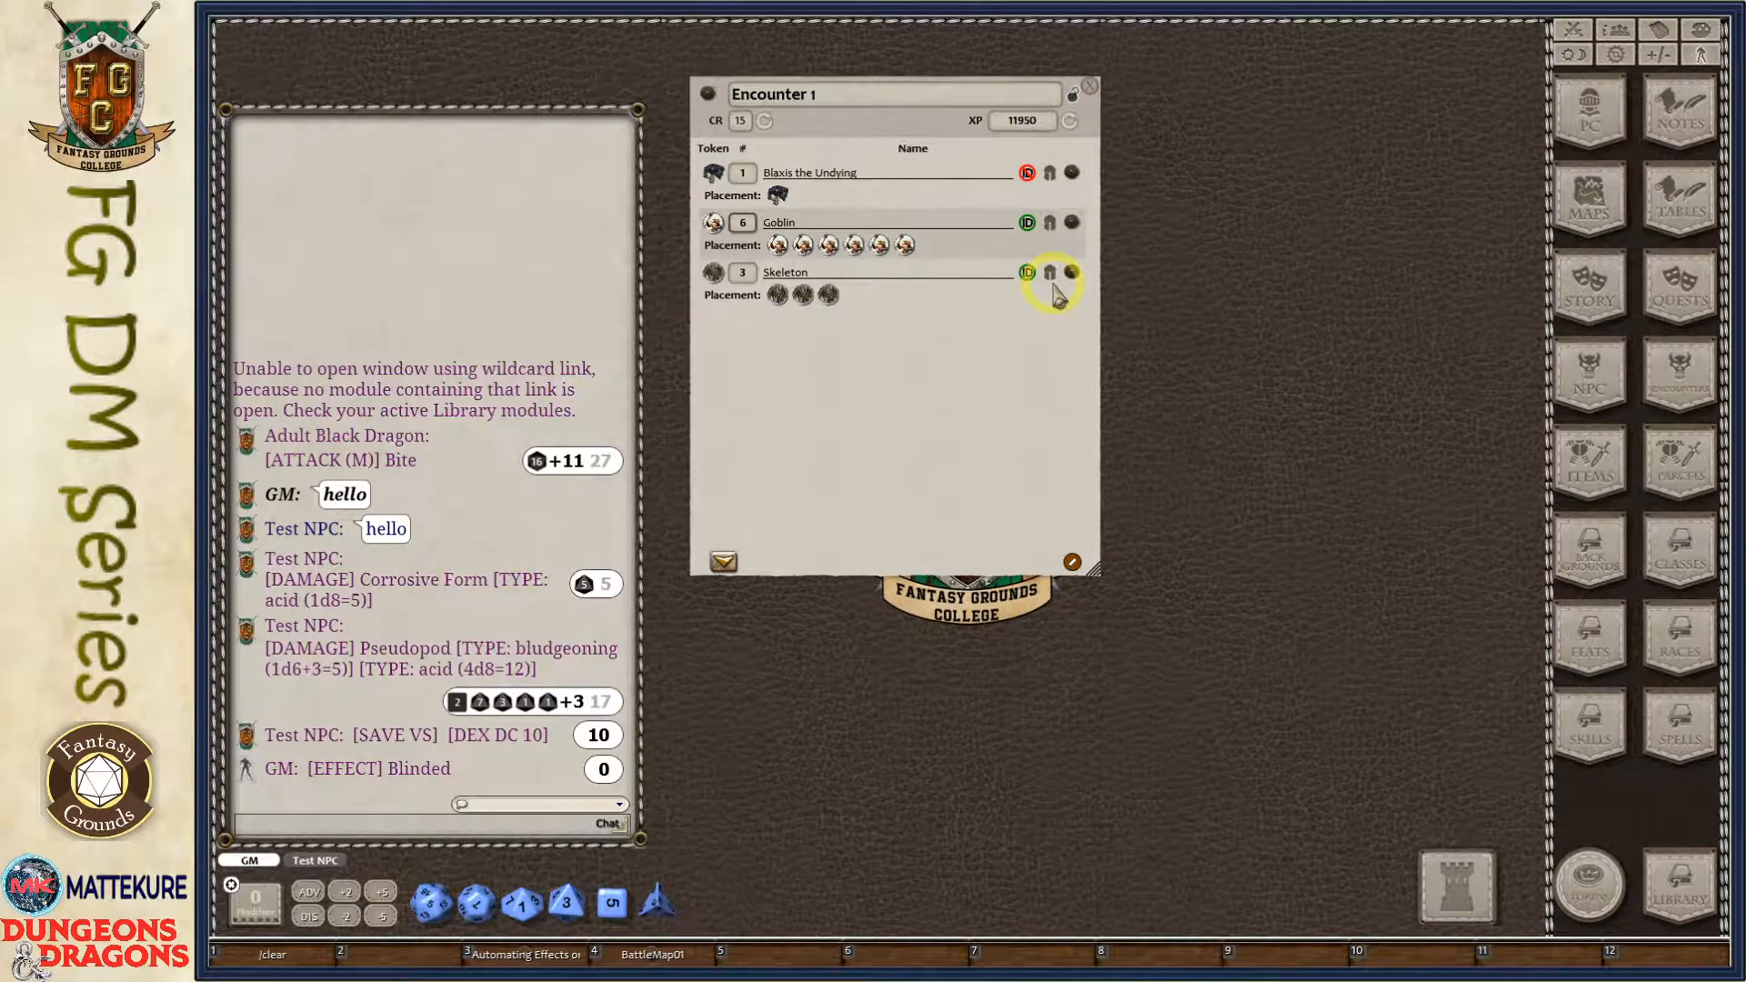
left_click_drag(993, 342, 1048, 352)
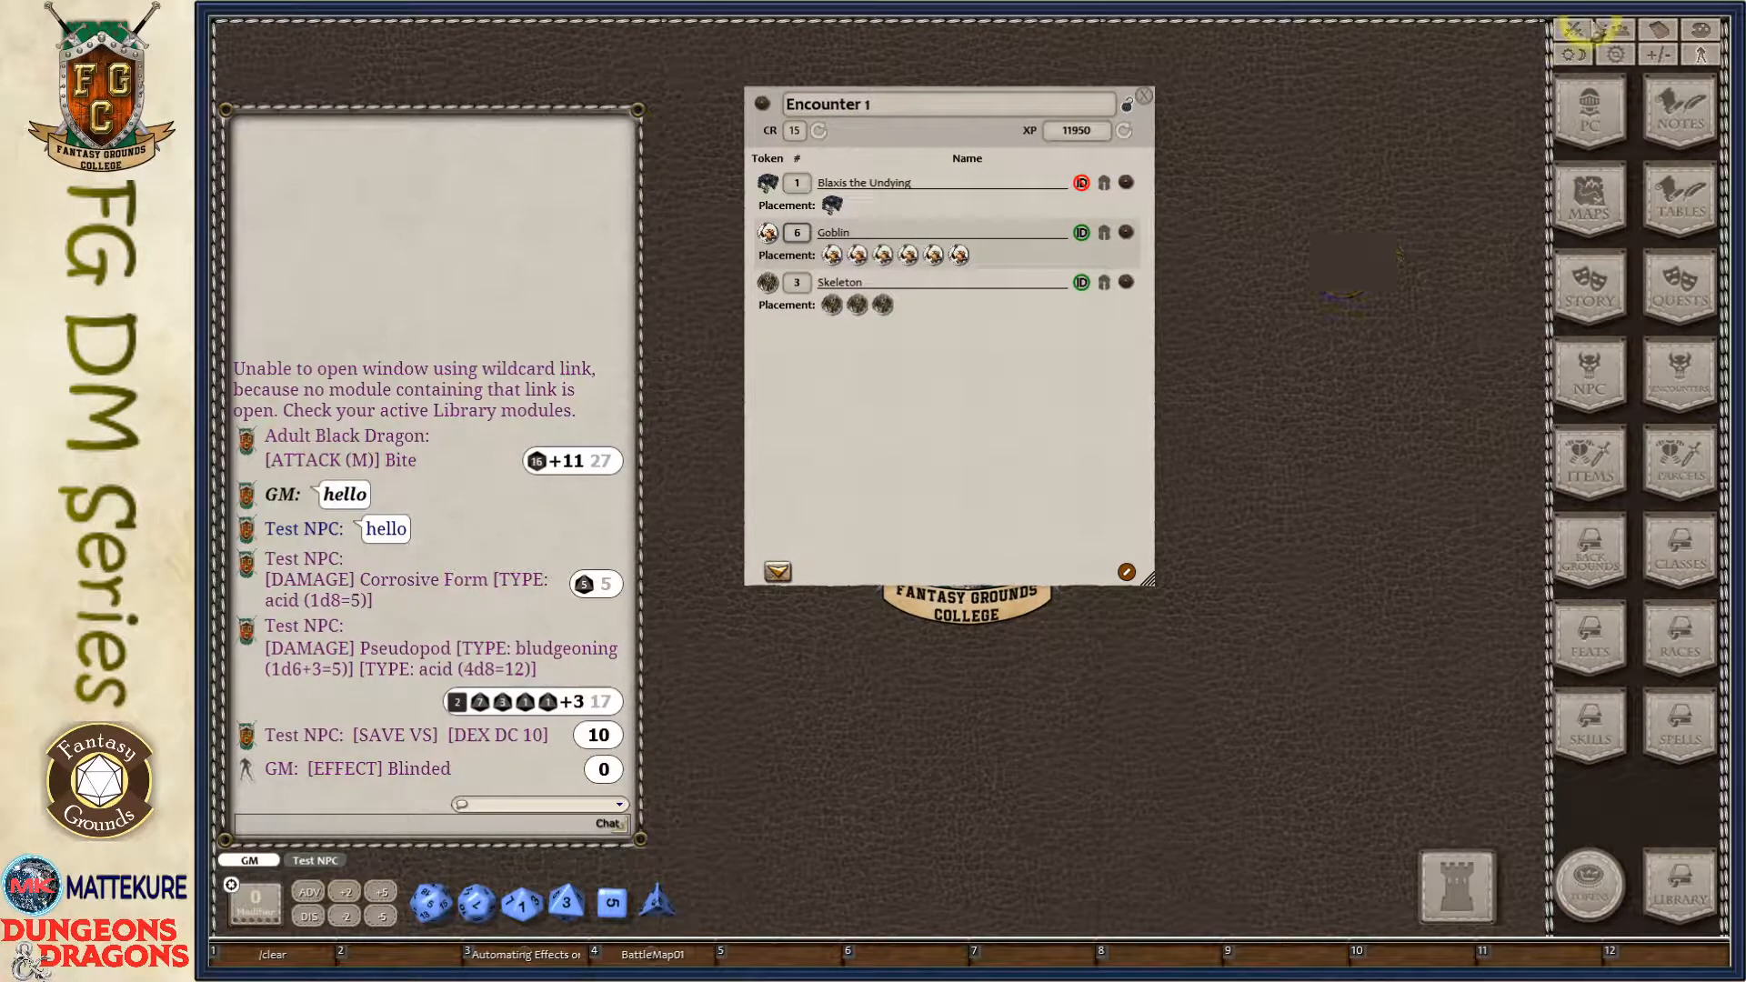
Open BattleMap01 beside Encounter 1 and place the Blaxis the Undying token in the upper-right part of the room.
left_click_drag(1047, 477, 1327, 488)
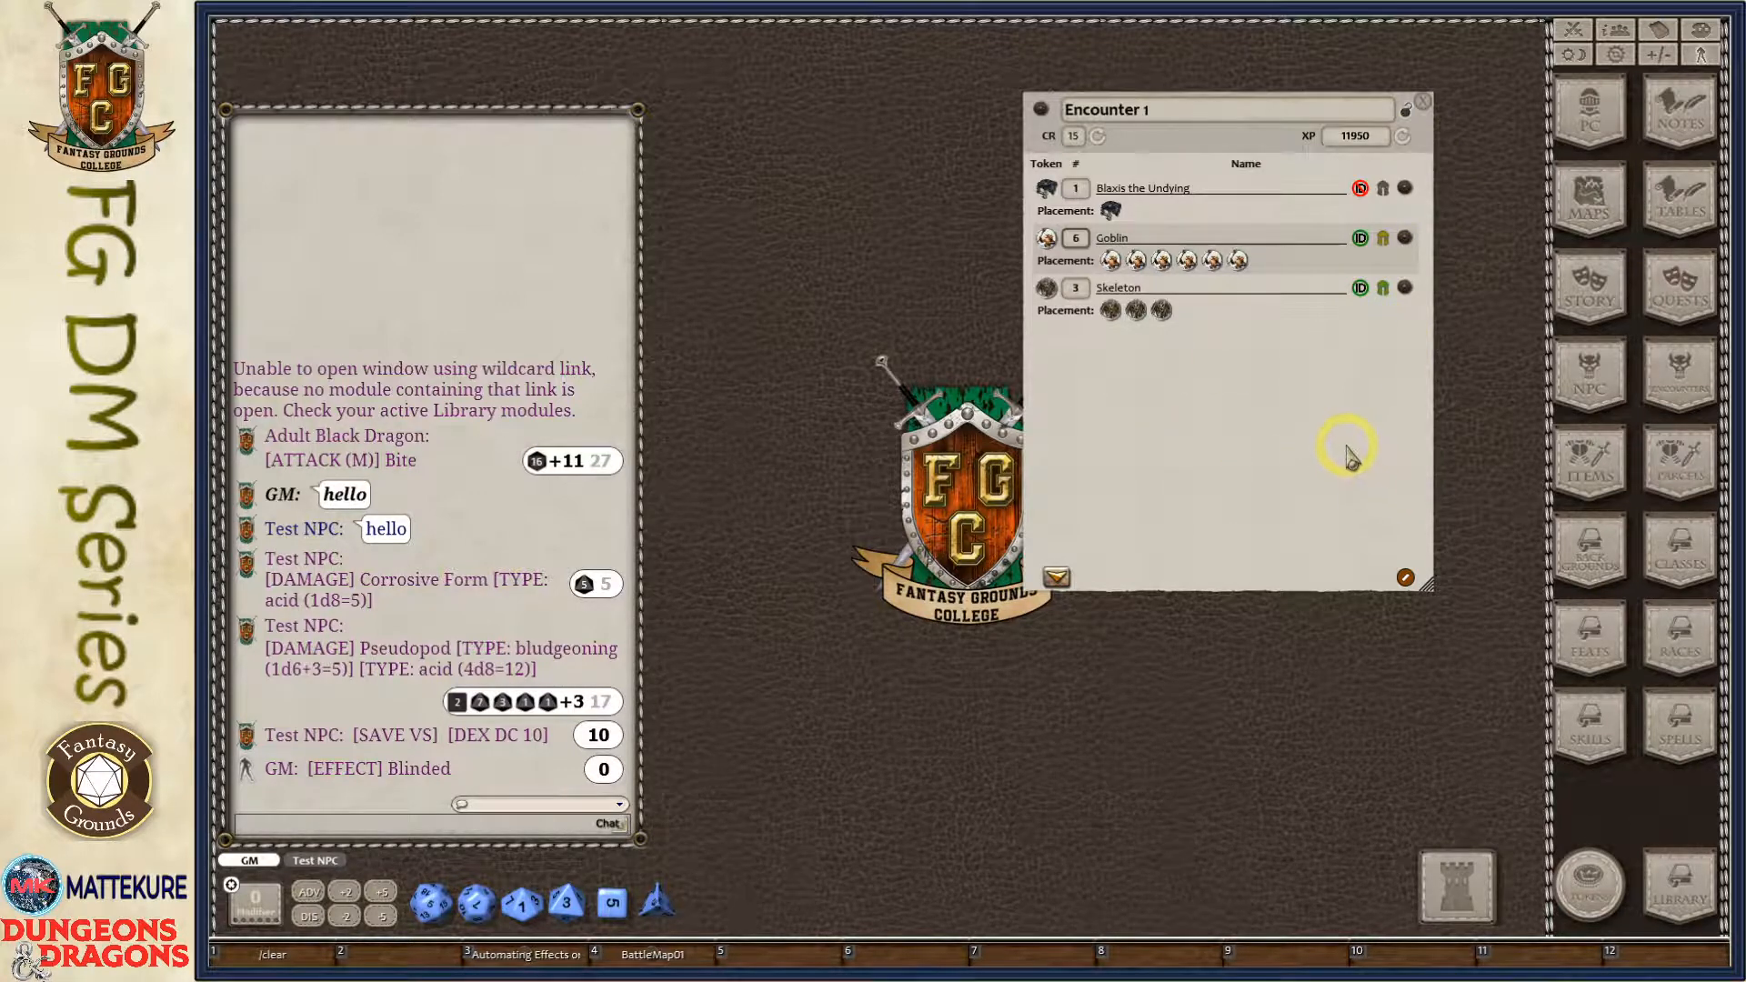
left_click_drag(1262, 450, 609, 465)
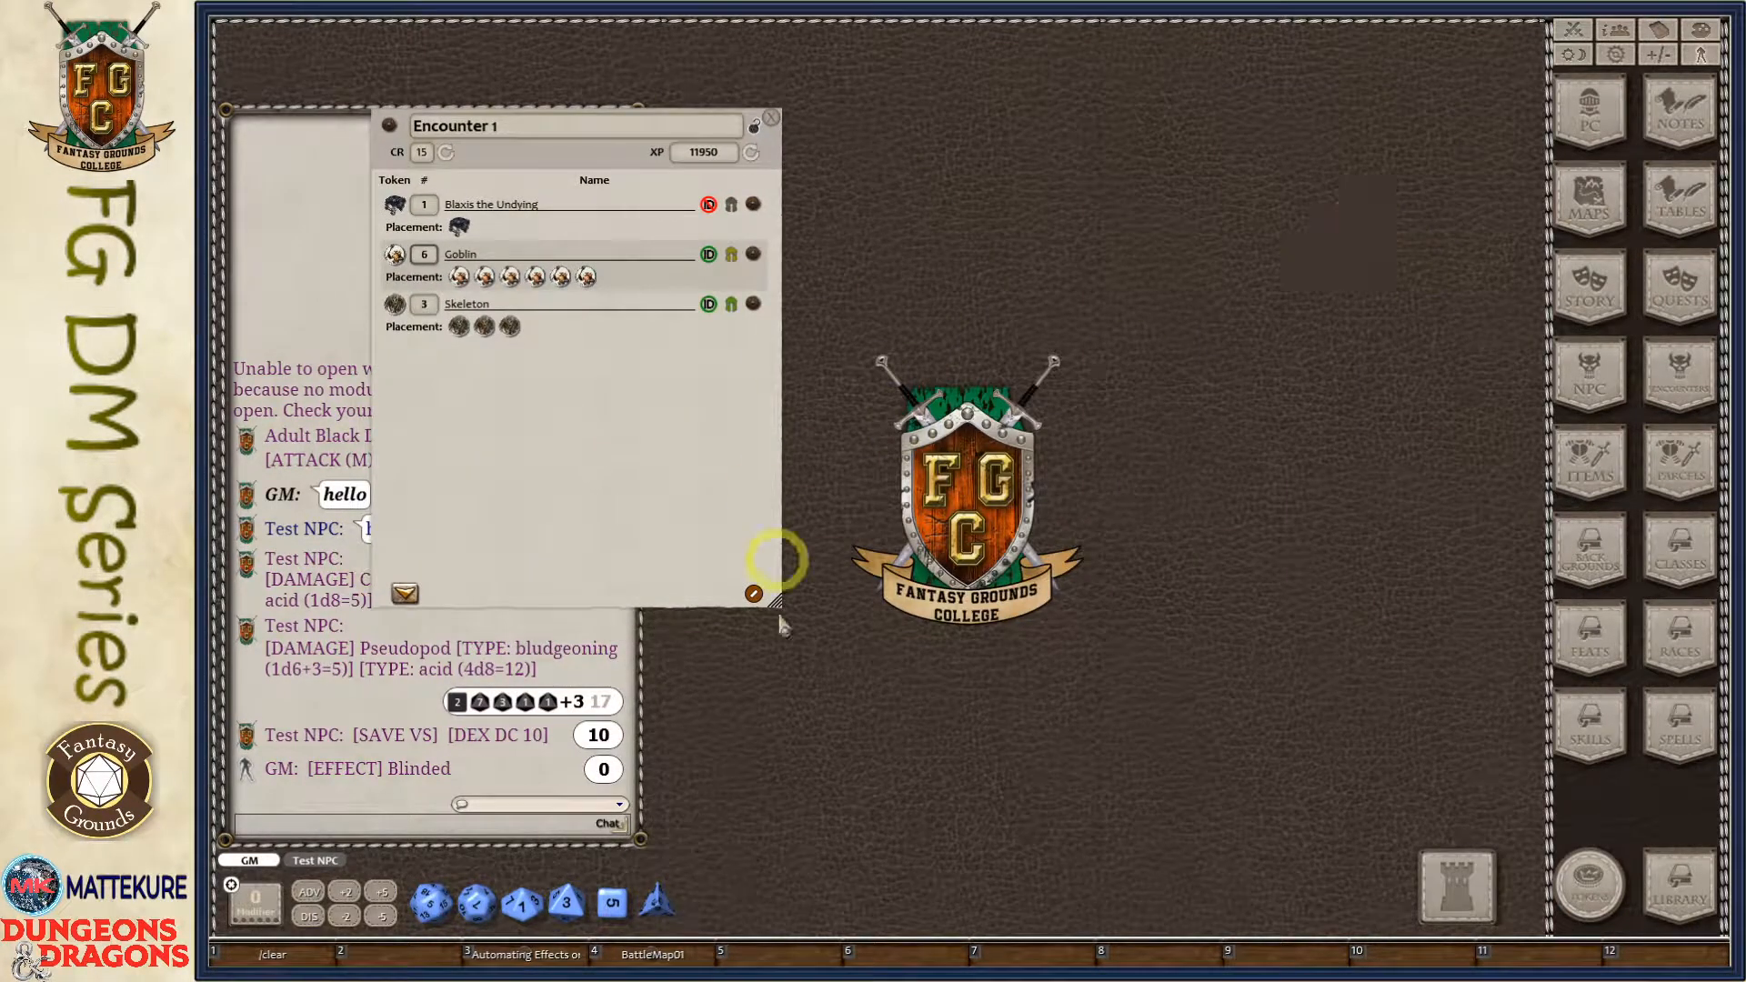
left_click(653, 953)
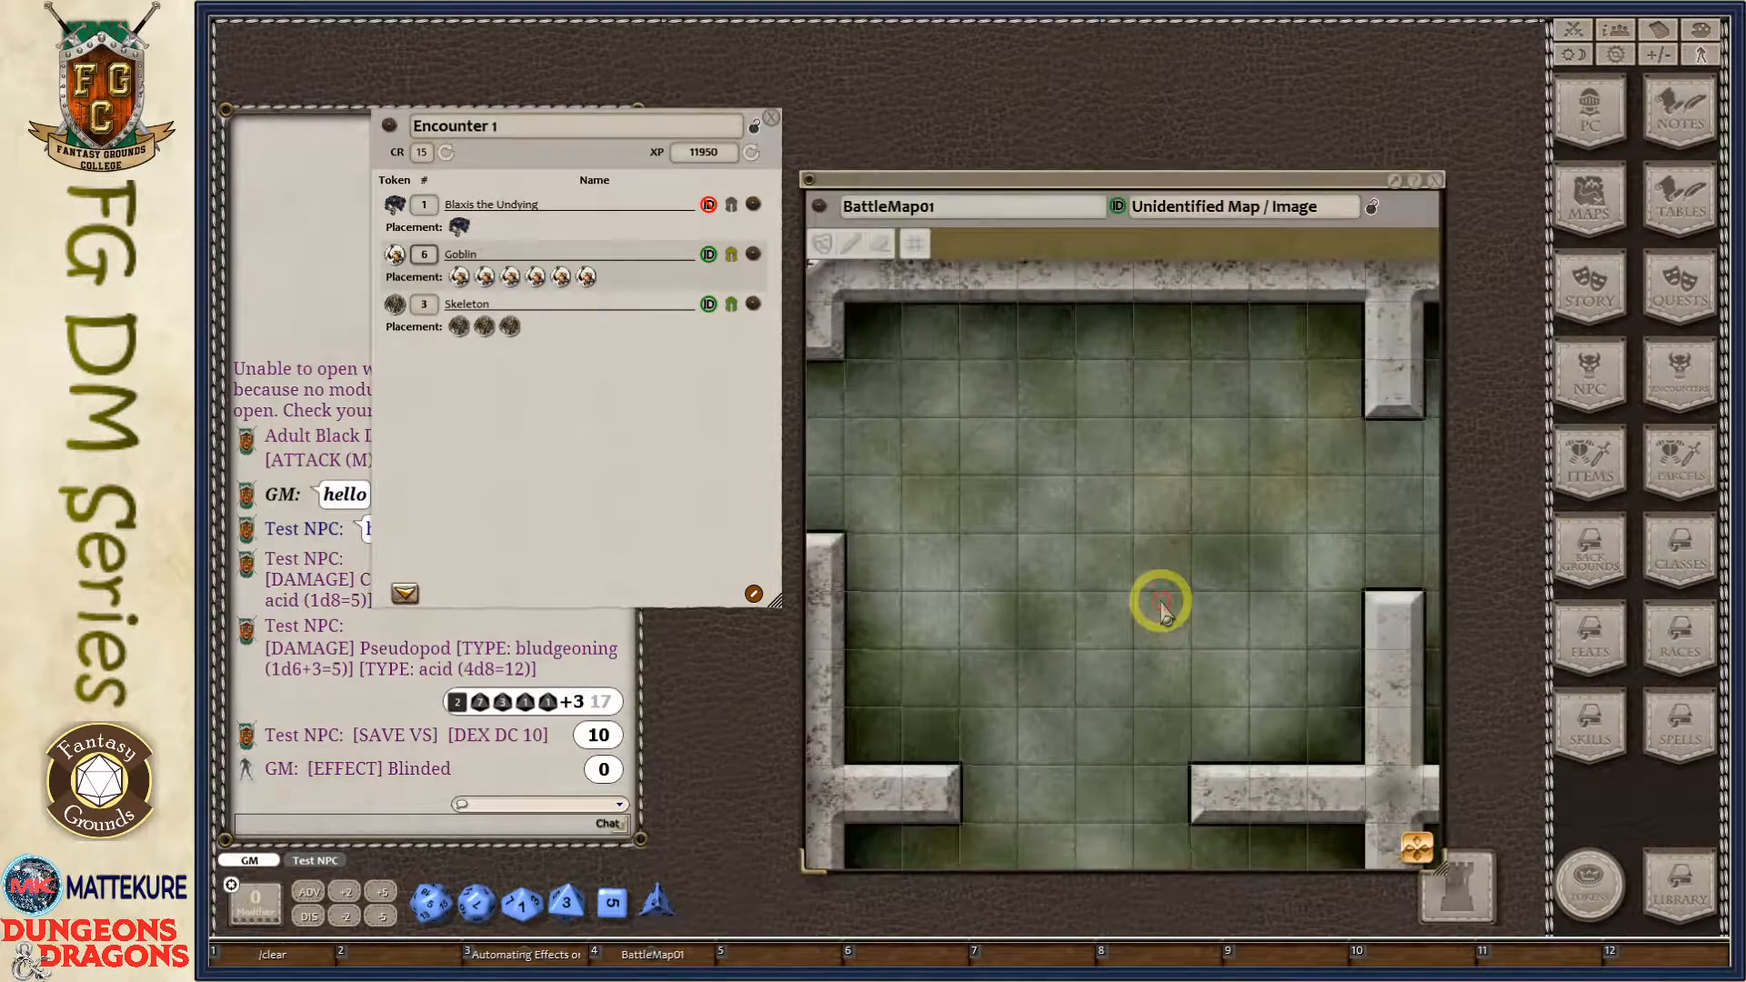
left_click_drag(995, 469, 1004, 364)
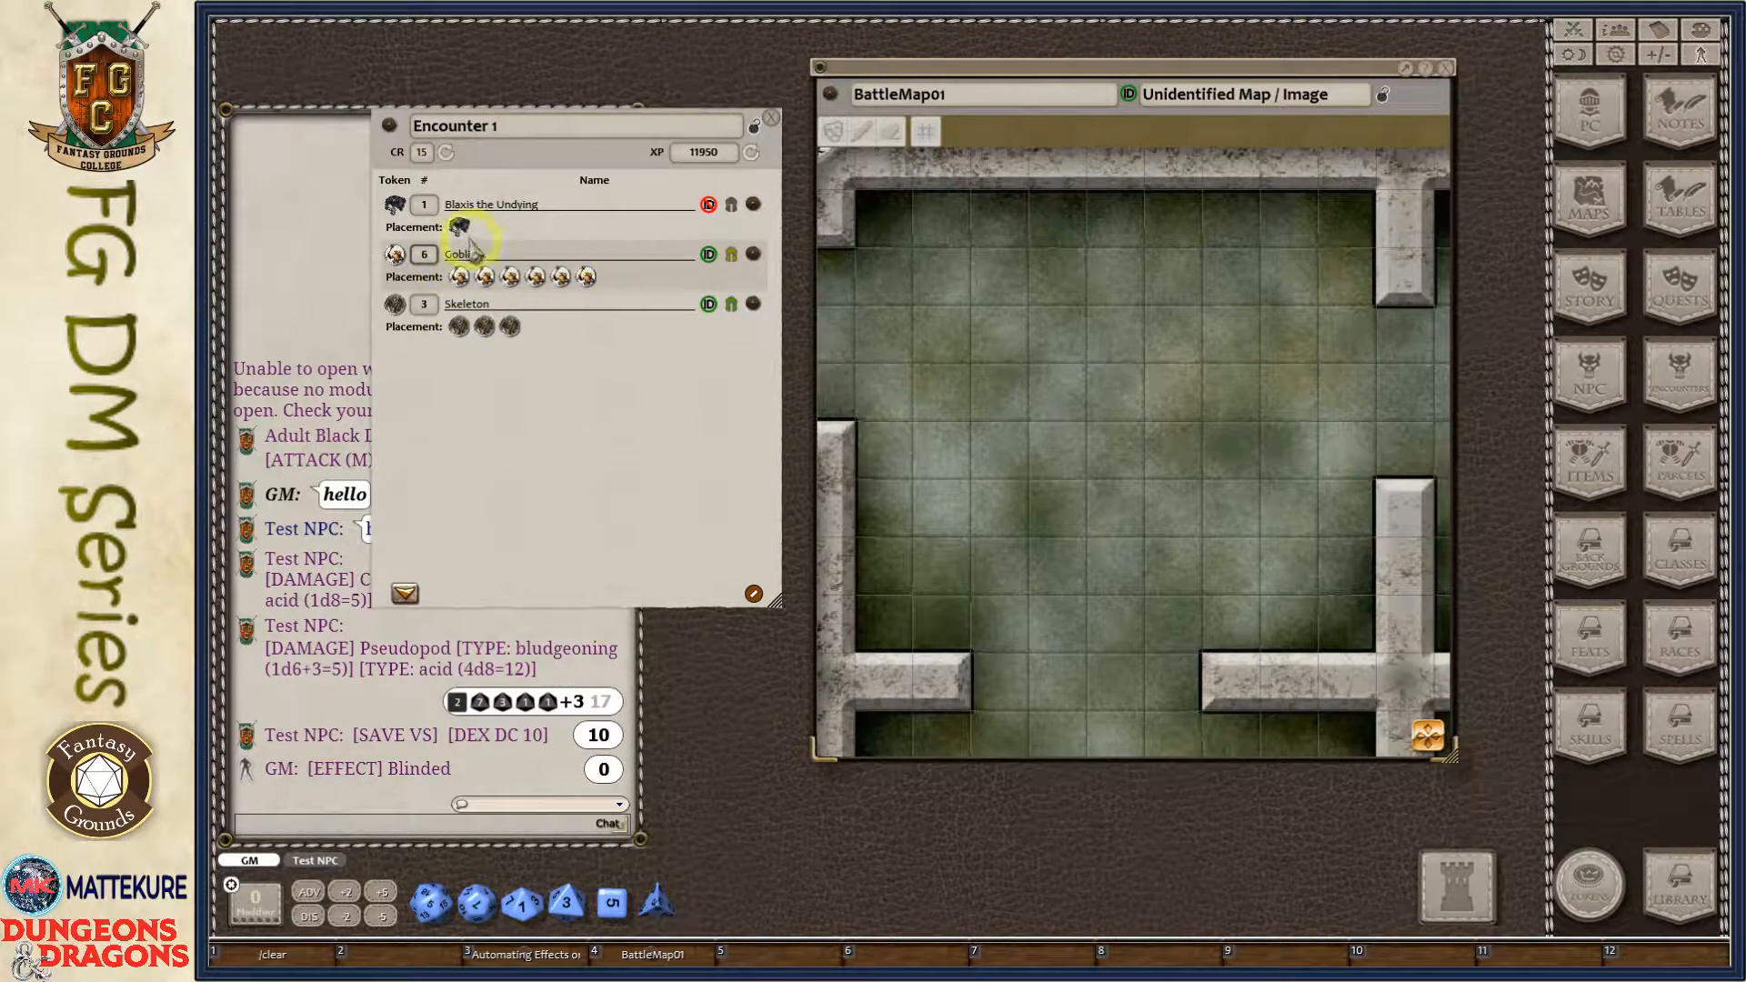
left_click_drag(459, 232, 1199, 314)
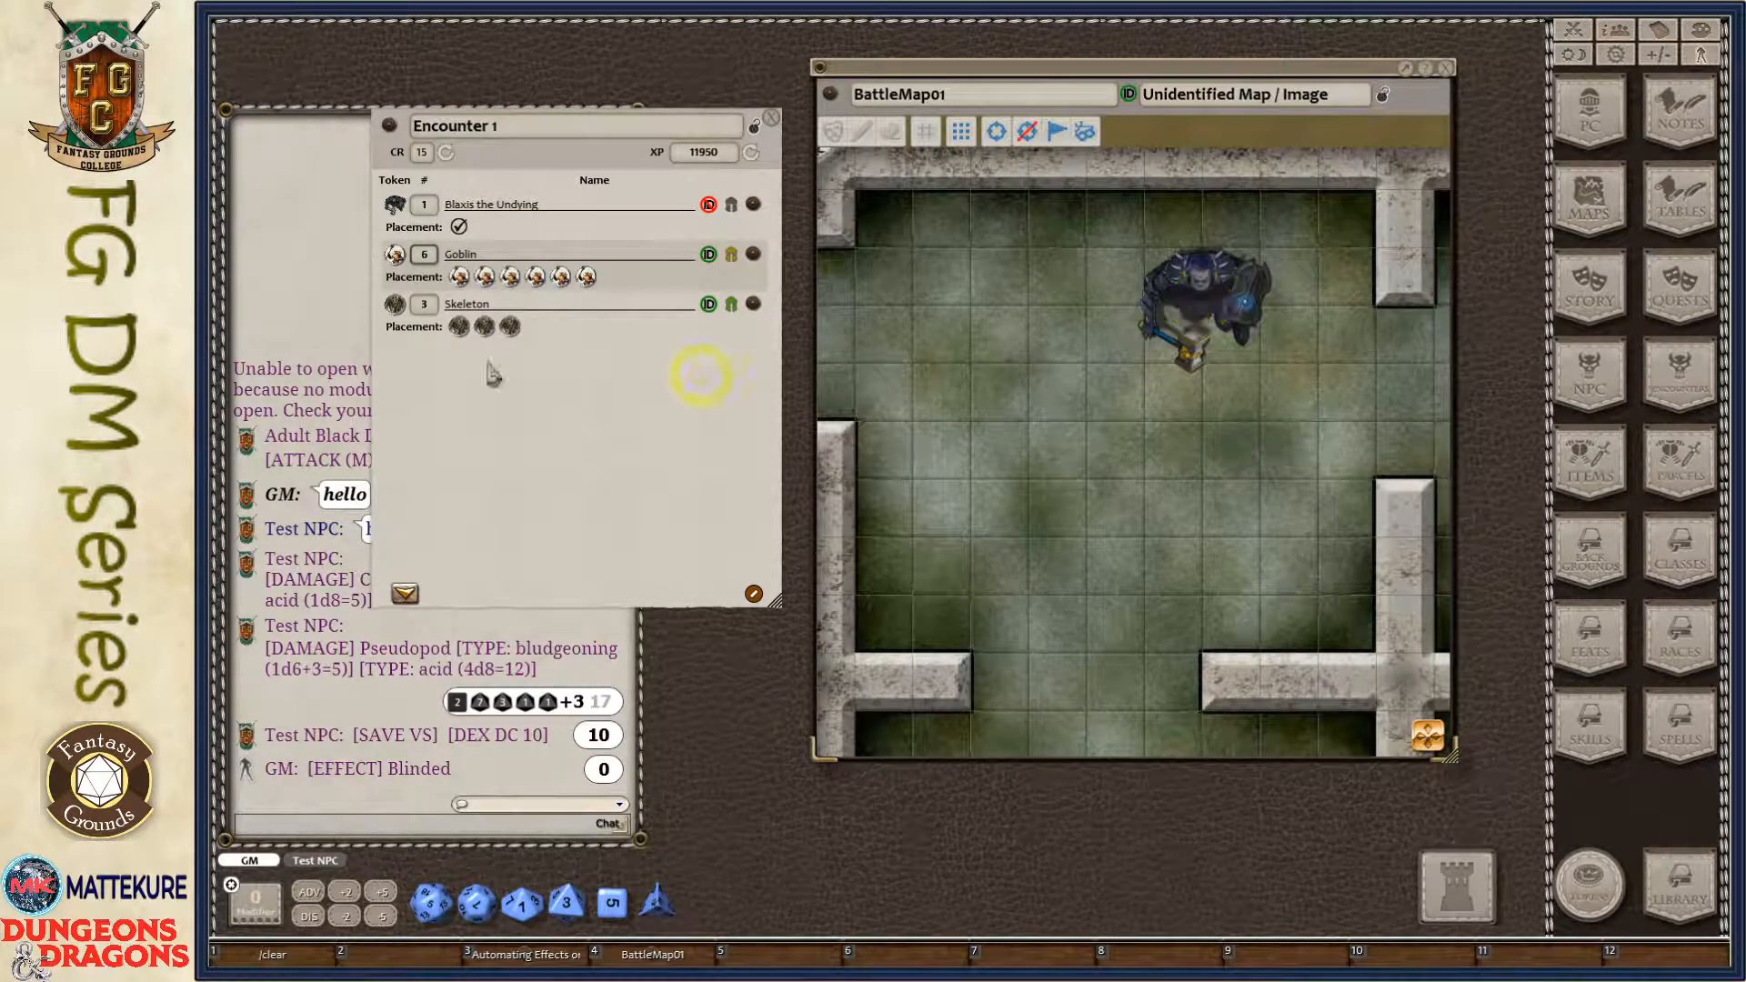
Place the six Goblin tokens from Encounter 1 around the west side and lower part of the room on BattleMap01.
left_click_drag(459, 277, 1001, 568)
left_click_drag(487, 277, 1117, 568)
left_click_drag(511, 277, 884, 393)
left_click_drag(537, 277, 884, 277)
left_click_drag(561, 278, 1348, 568)
left_click_drag(589, 279, 998, 446)
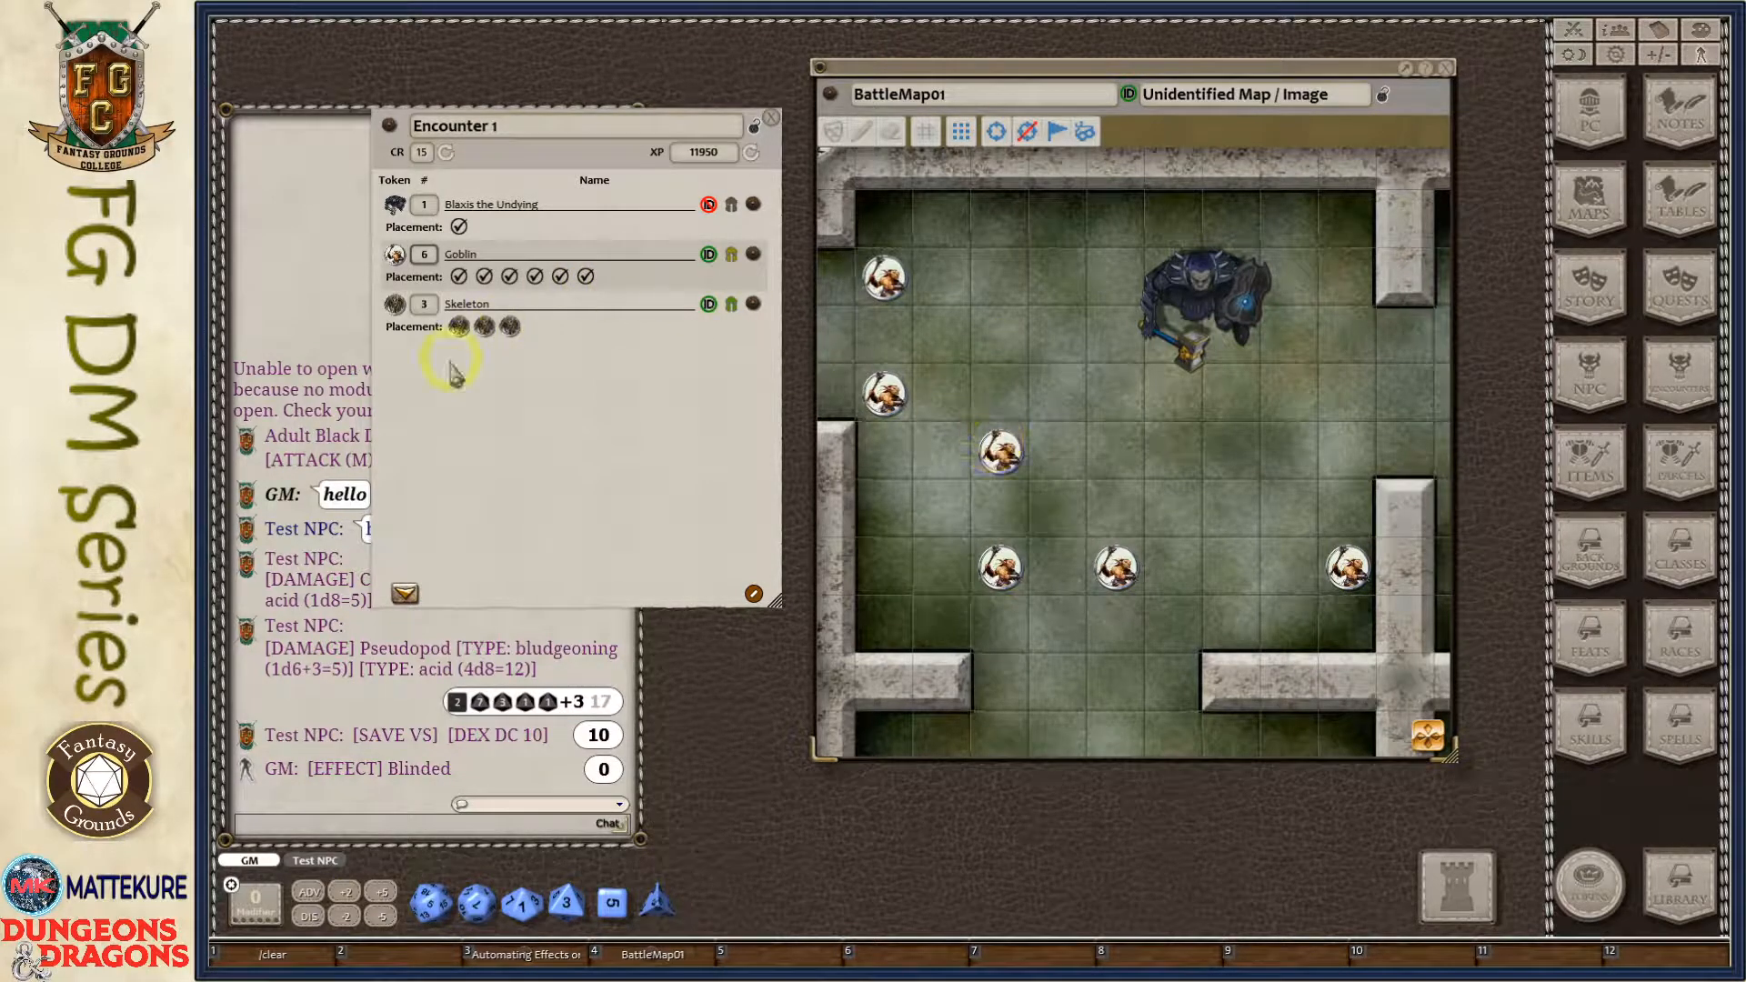
Place the three Skeleton tokens from Encounter 1 in a row across the room's lower doorway on BattleMap01.
left_click_drag(518, 332, 1008, 678)
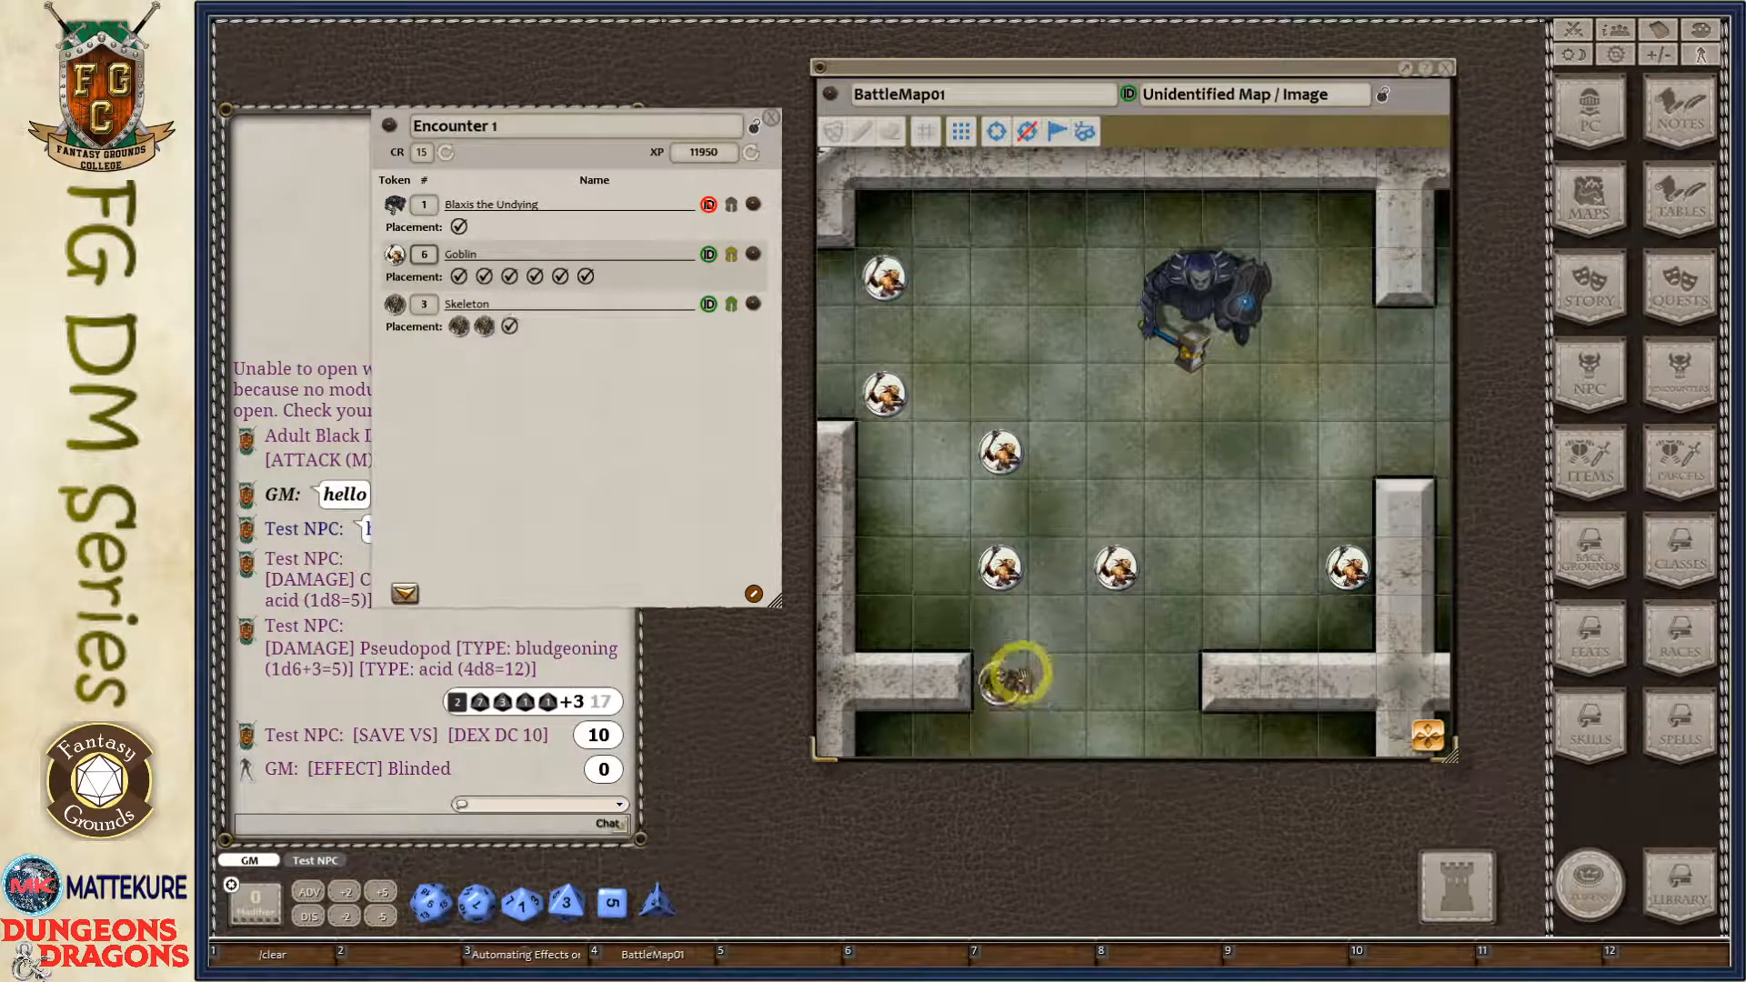
left_click_drag(485, 328, 1116, 684)
left_click_drag(459, 326, 1173, 682)
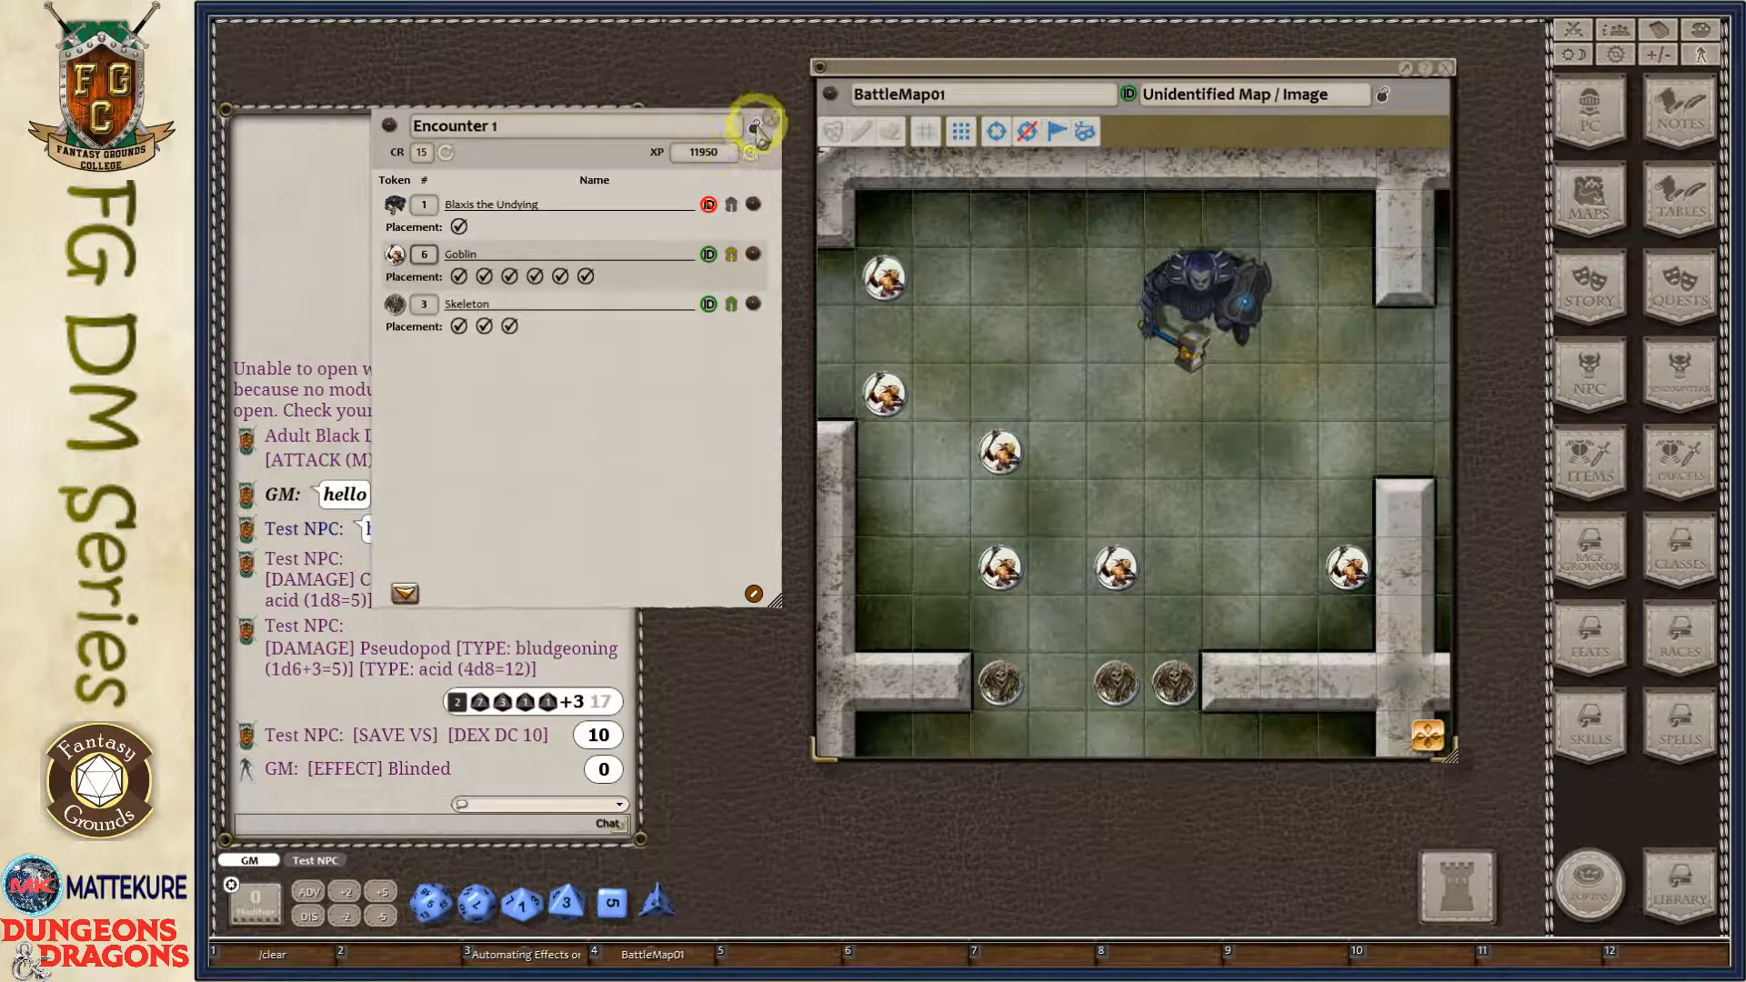
Lock Encounter 1, then close and reopen it from the encounters list to check its token placements.
left_click(754, 126)
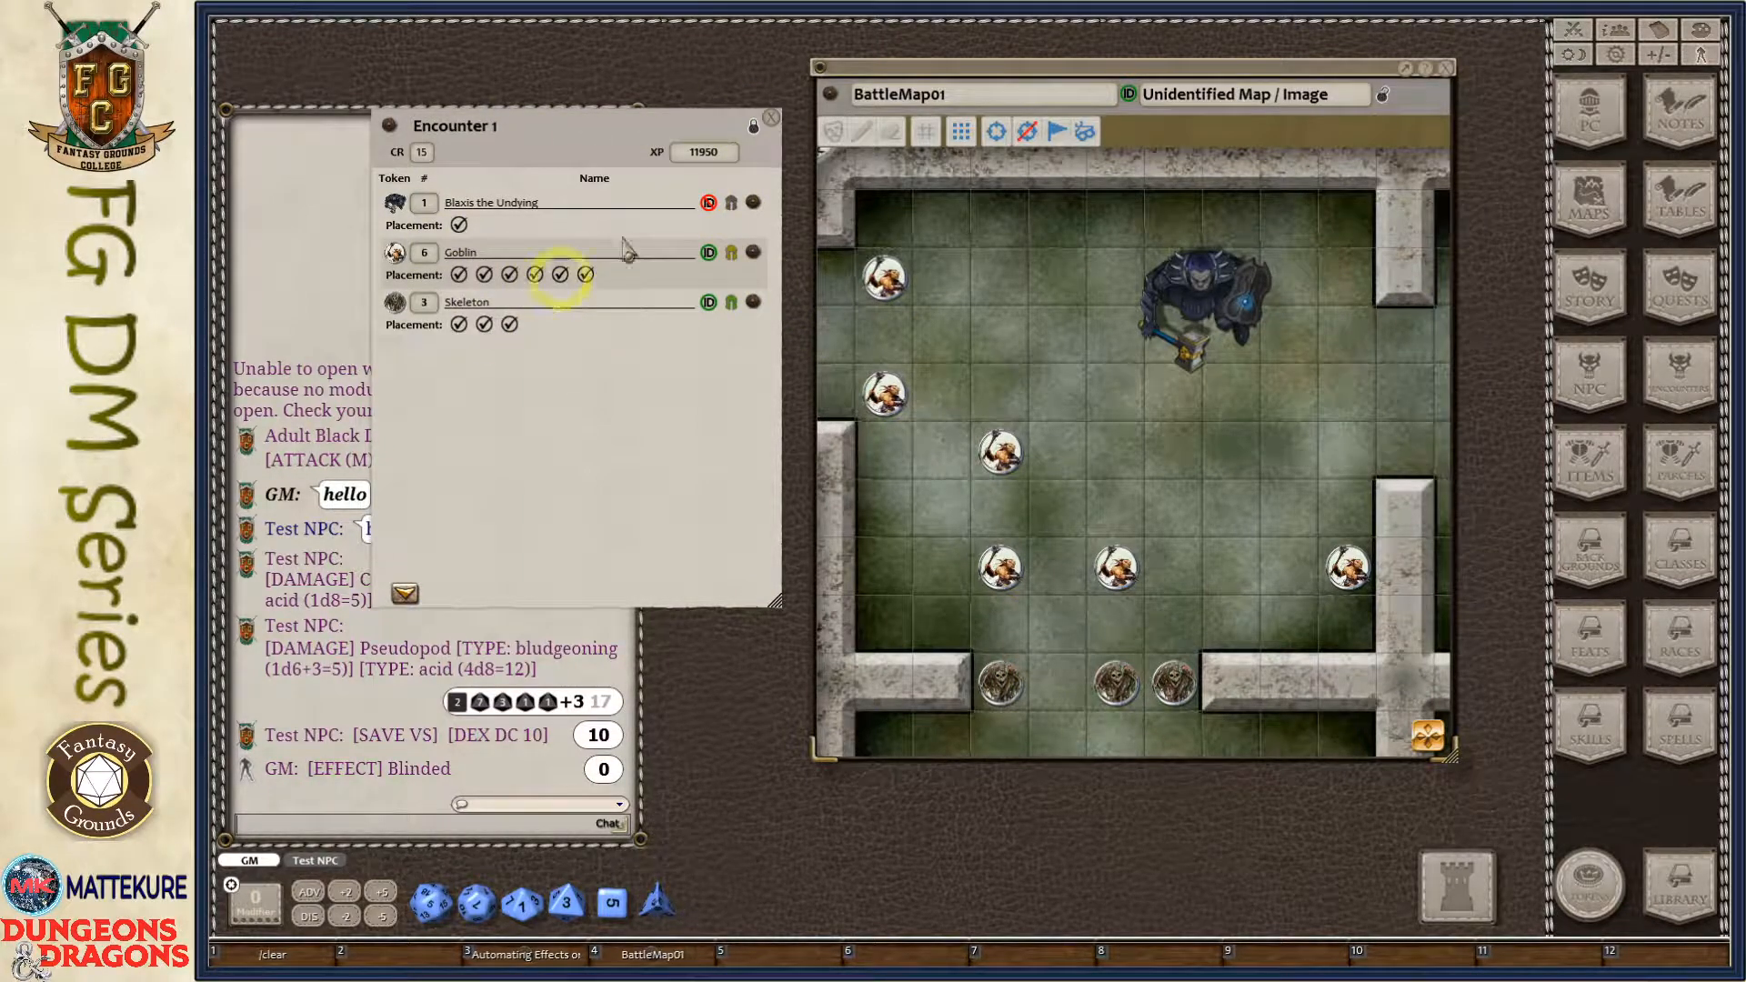
left_click(771, 118)
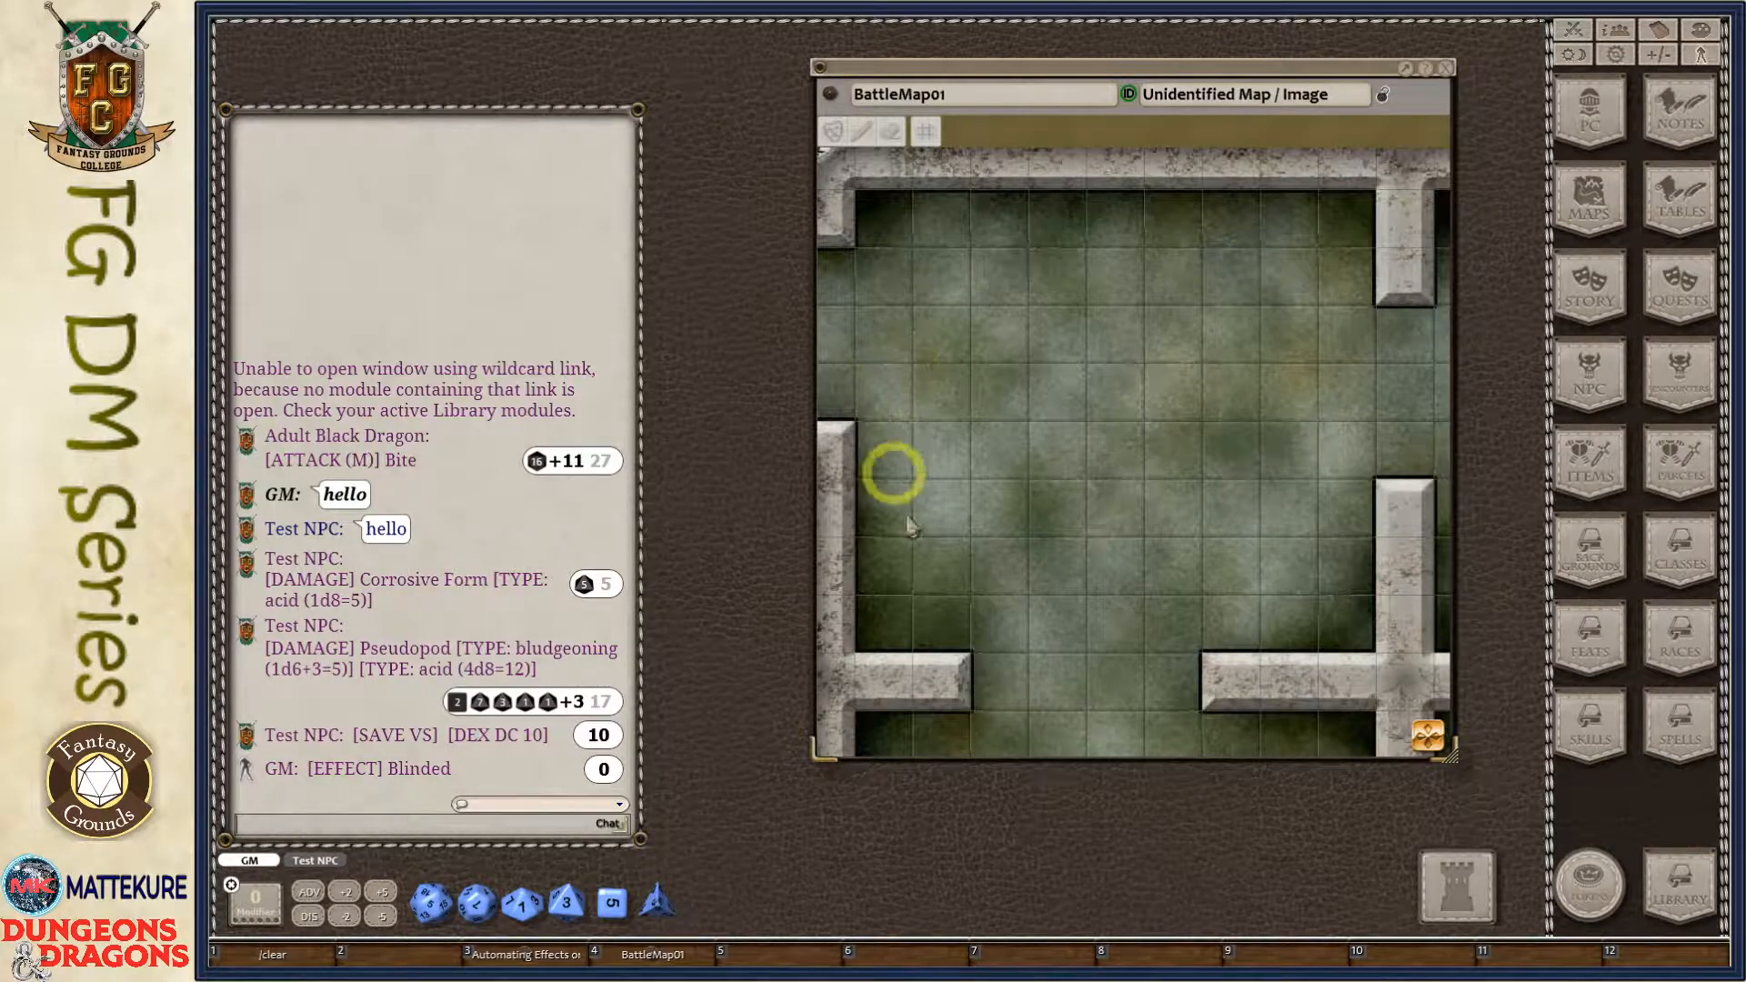
left_click(1699, 368)
left_click(839, 228)
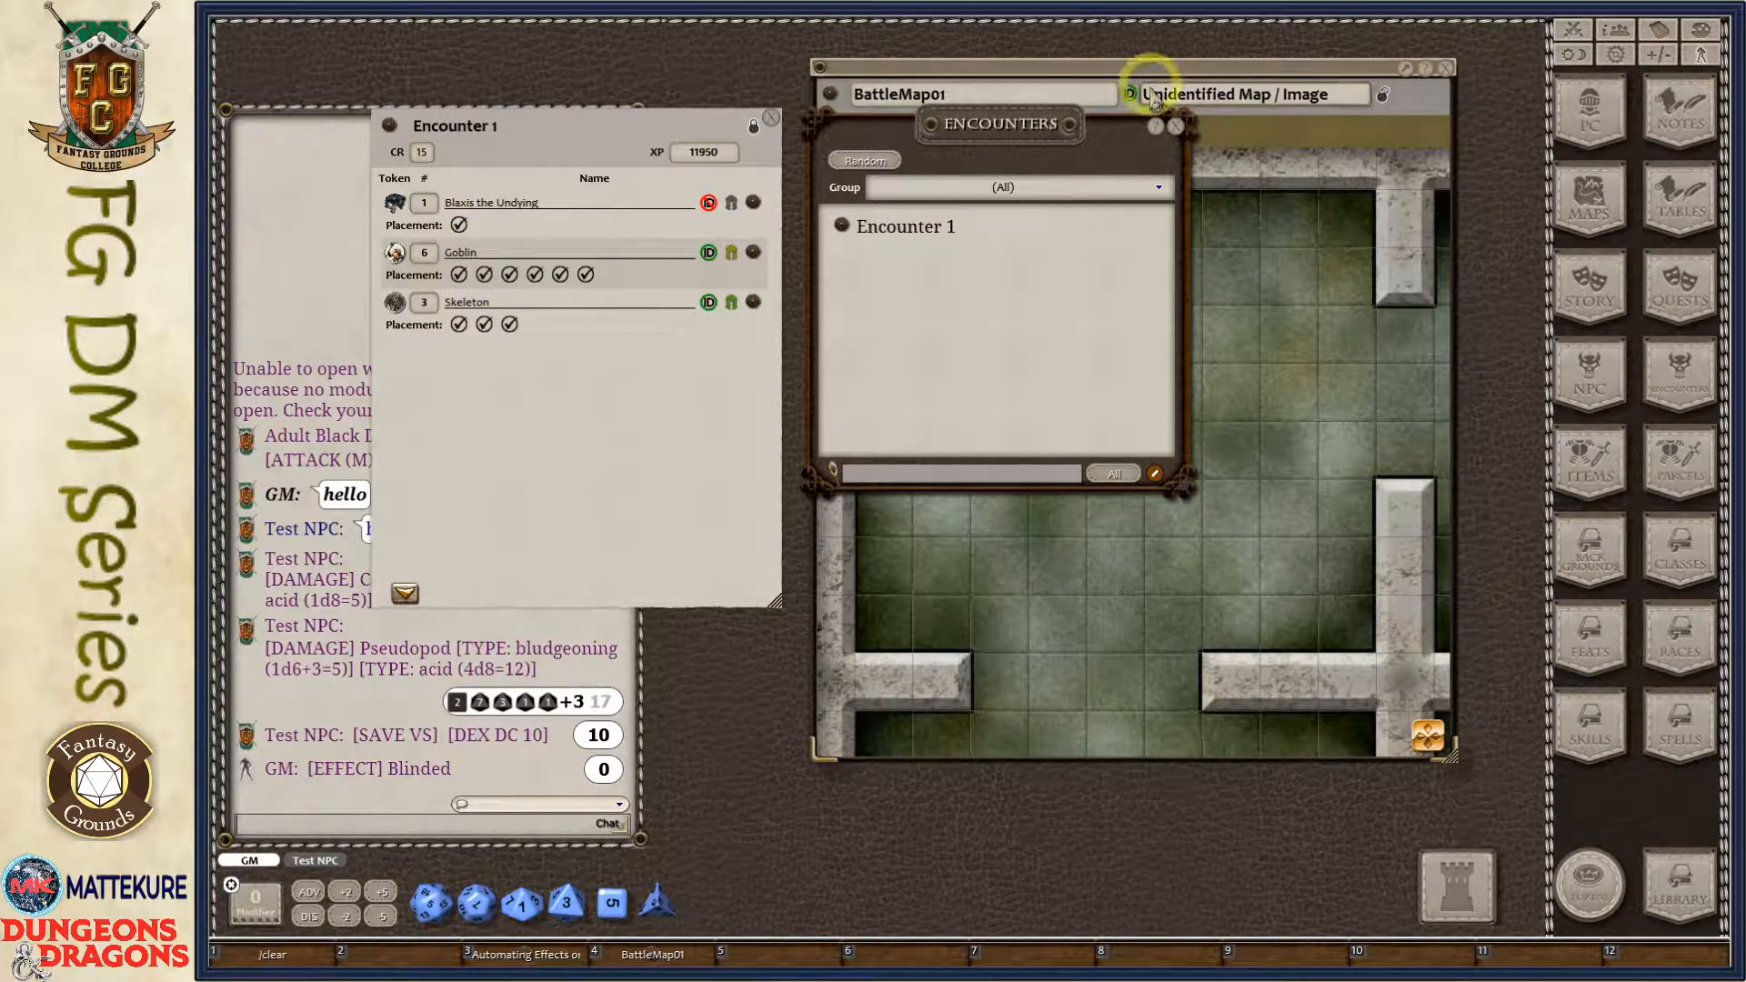
left_click(1176, 126)
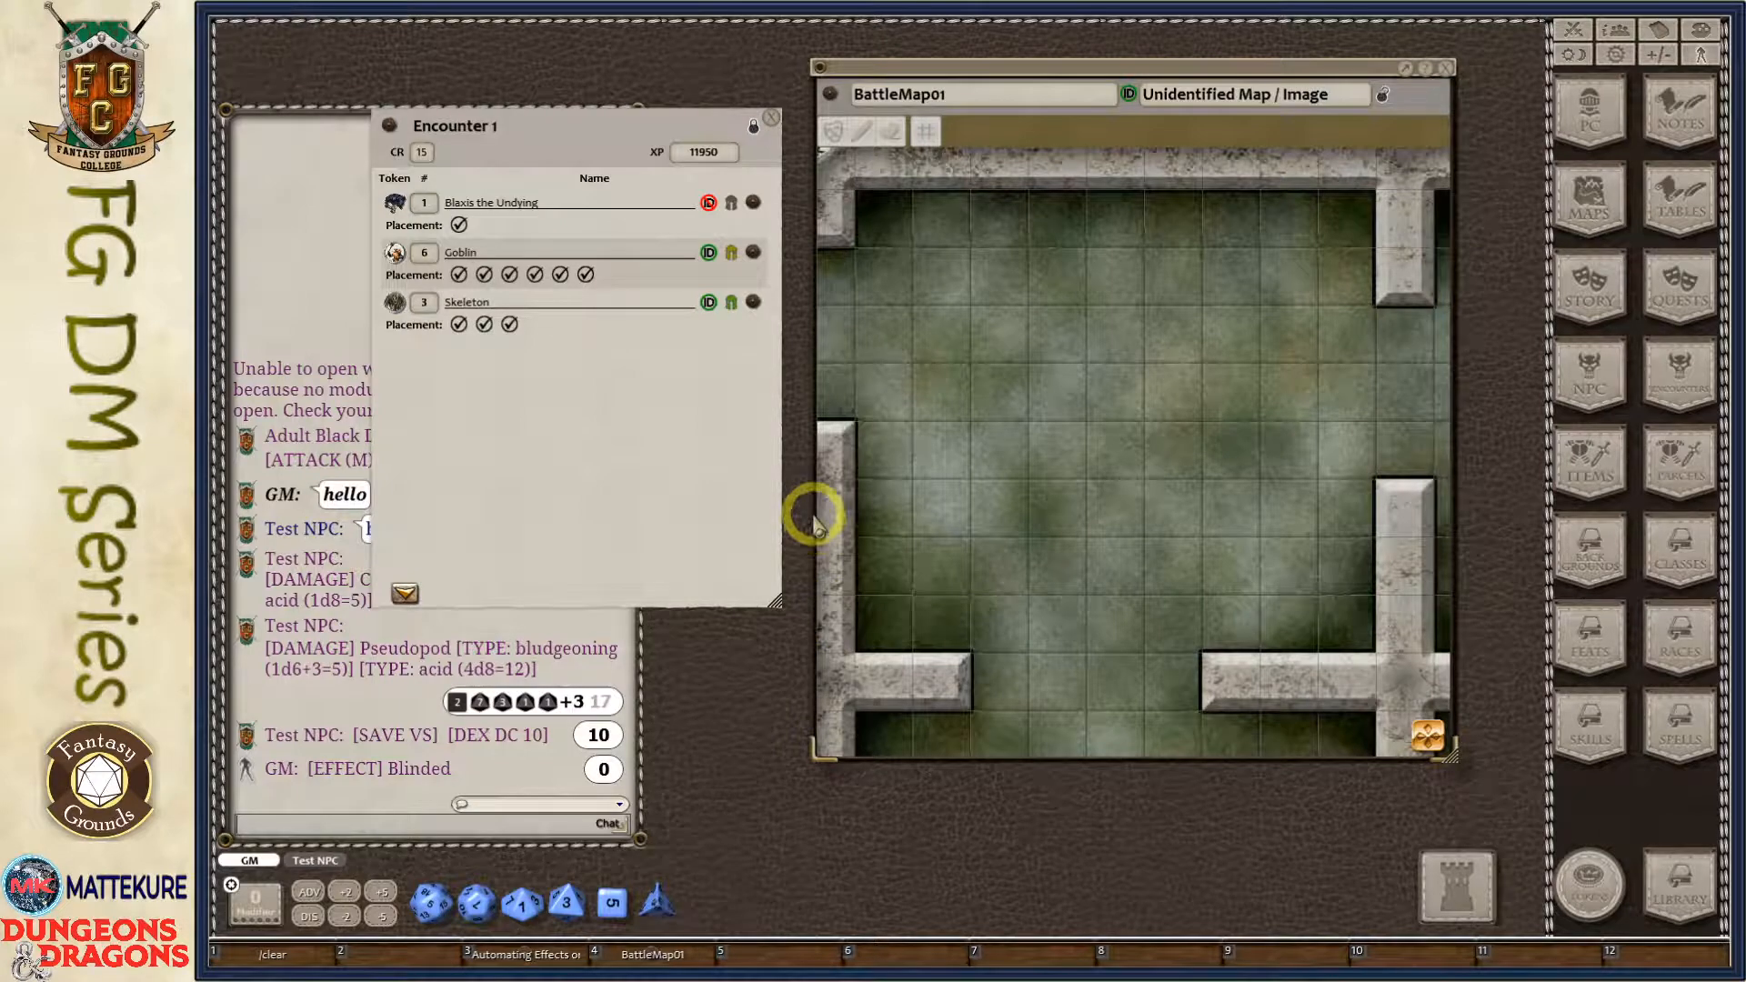
Open the combat tracker, shrink it and position it below Encounter 1 and the map.
left_click(1574, 31)
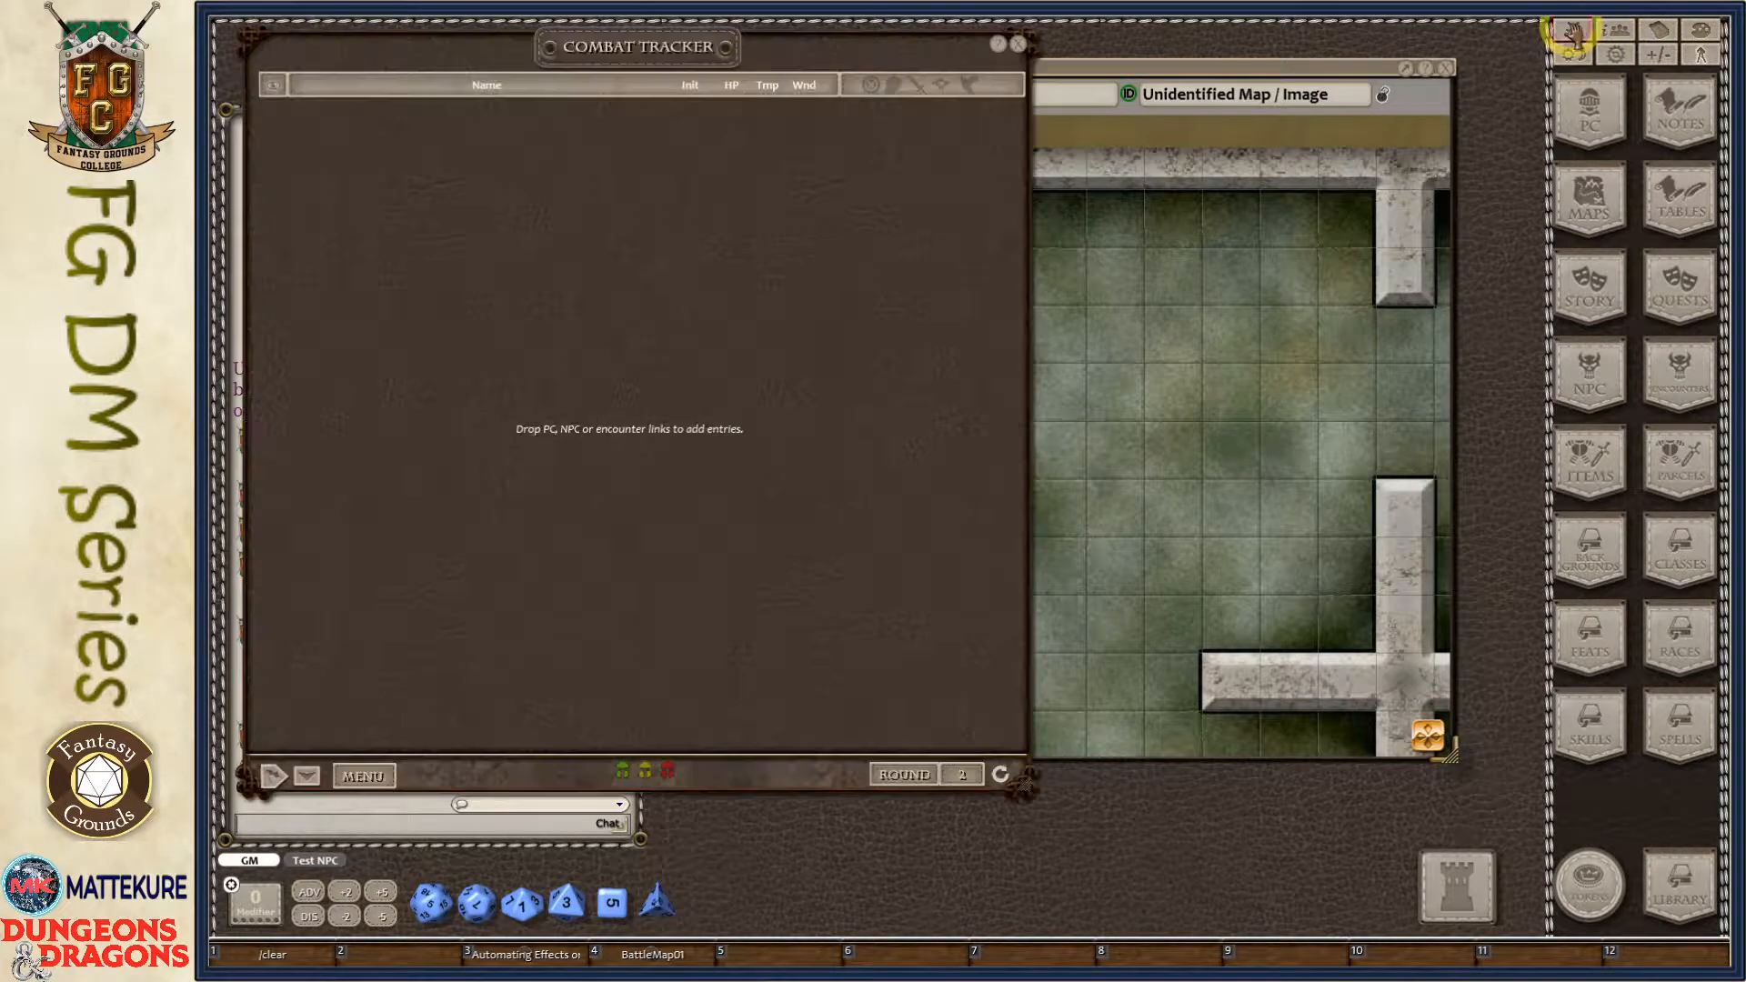
left_click_drag(477, 466, 896, 616)
left_click_drag(1440, 932, 996, 386)
left_click_drag(952, 281, 831, 678)
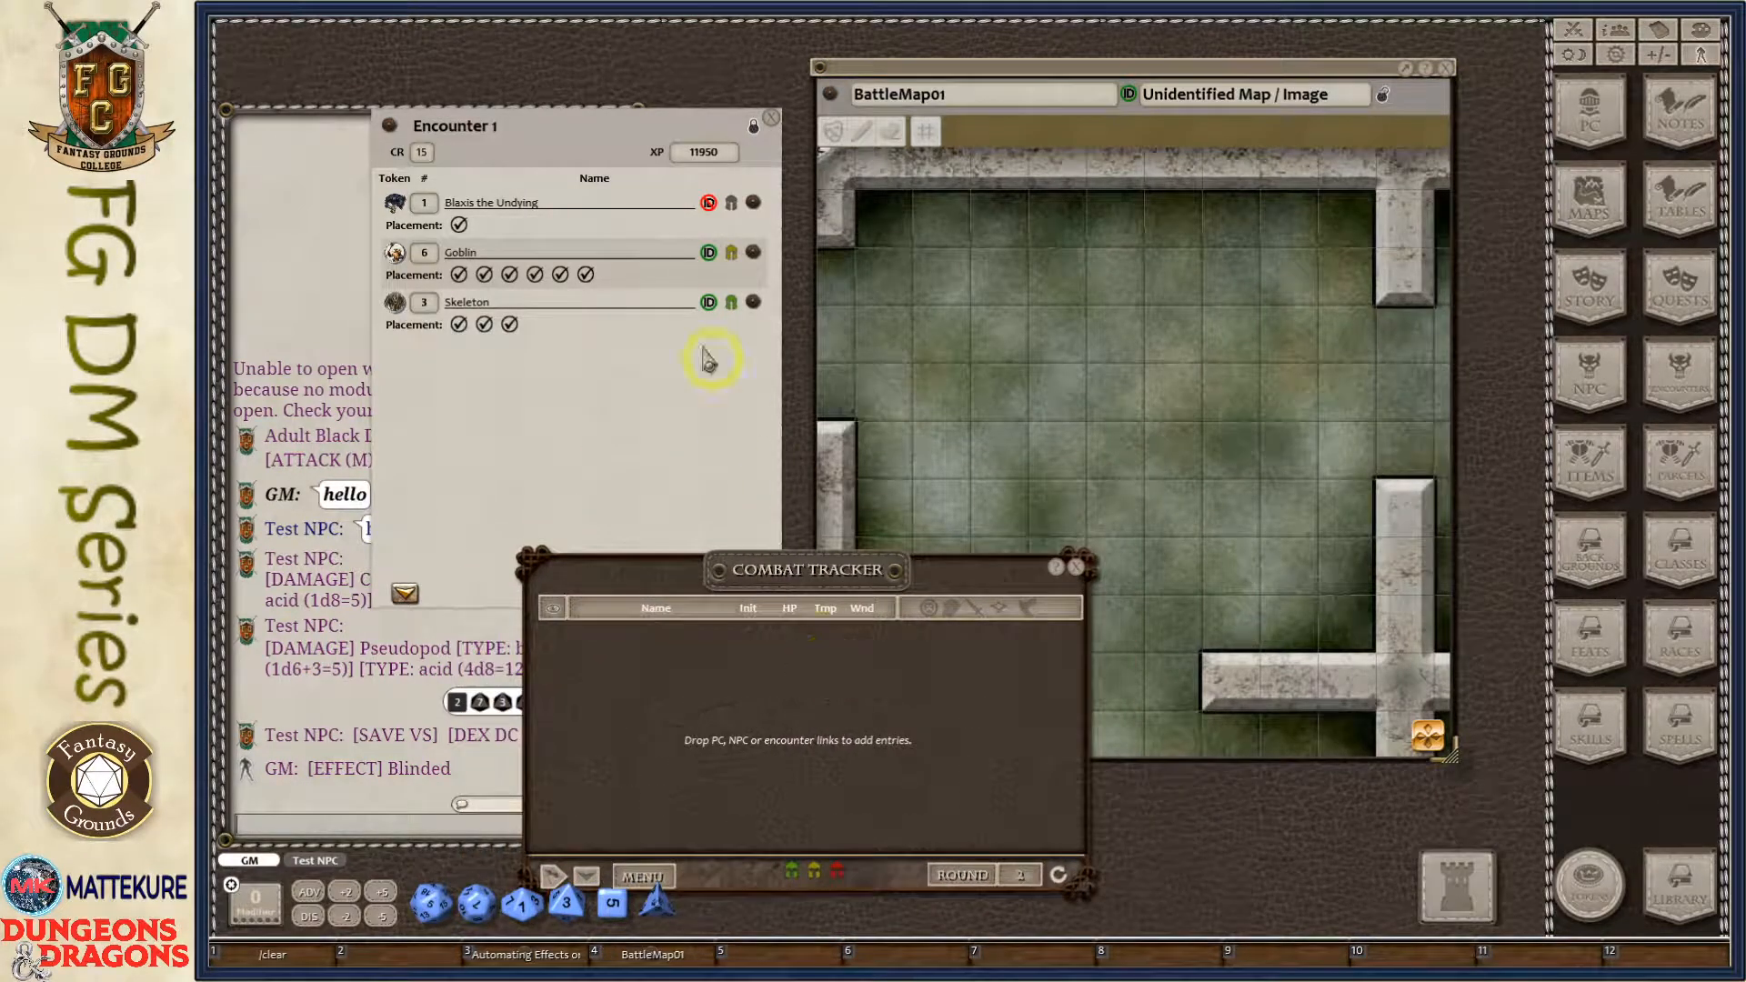
Add Encounter 1 to the combat tracker and enlarge the tracker to show every combatant.
left_click(488, 421)
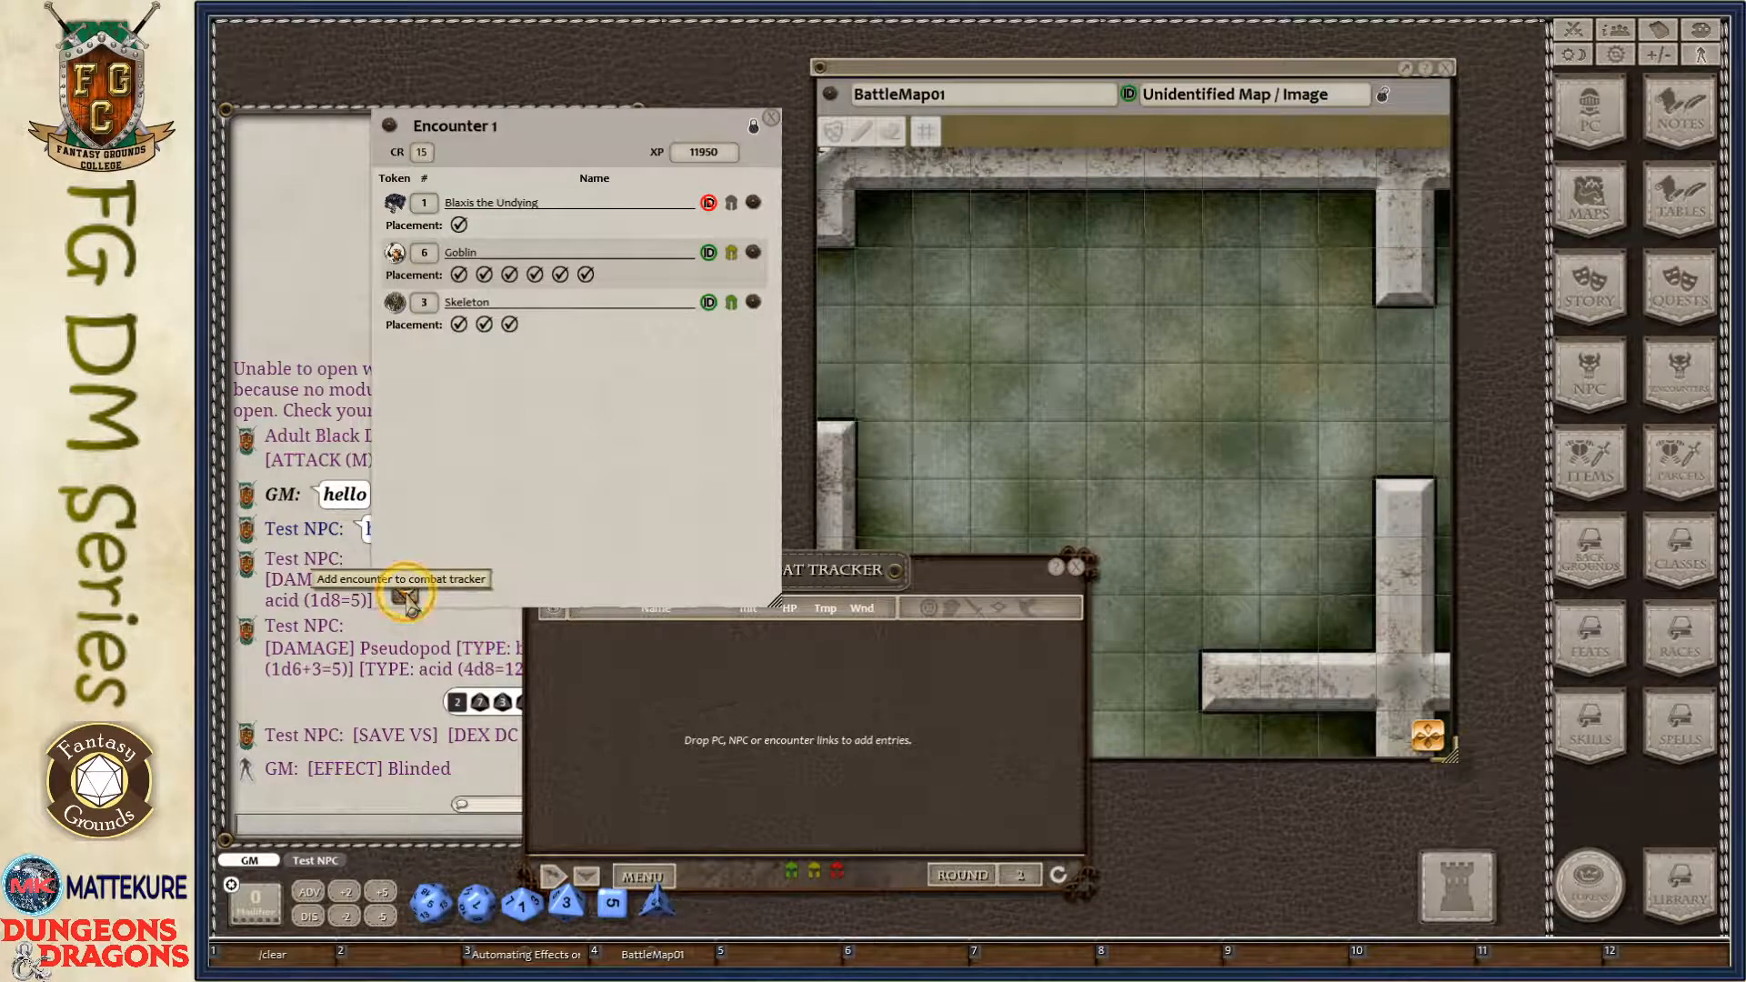
left_click_drag(406, 595, 869, 828)
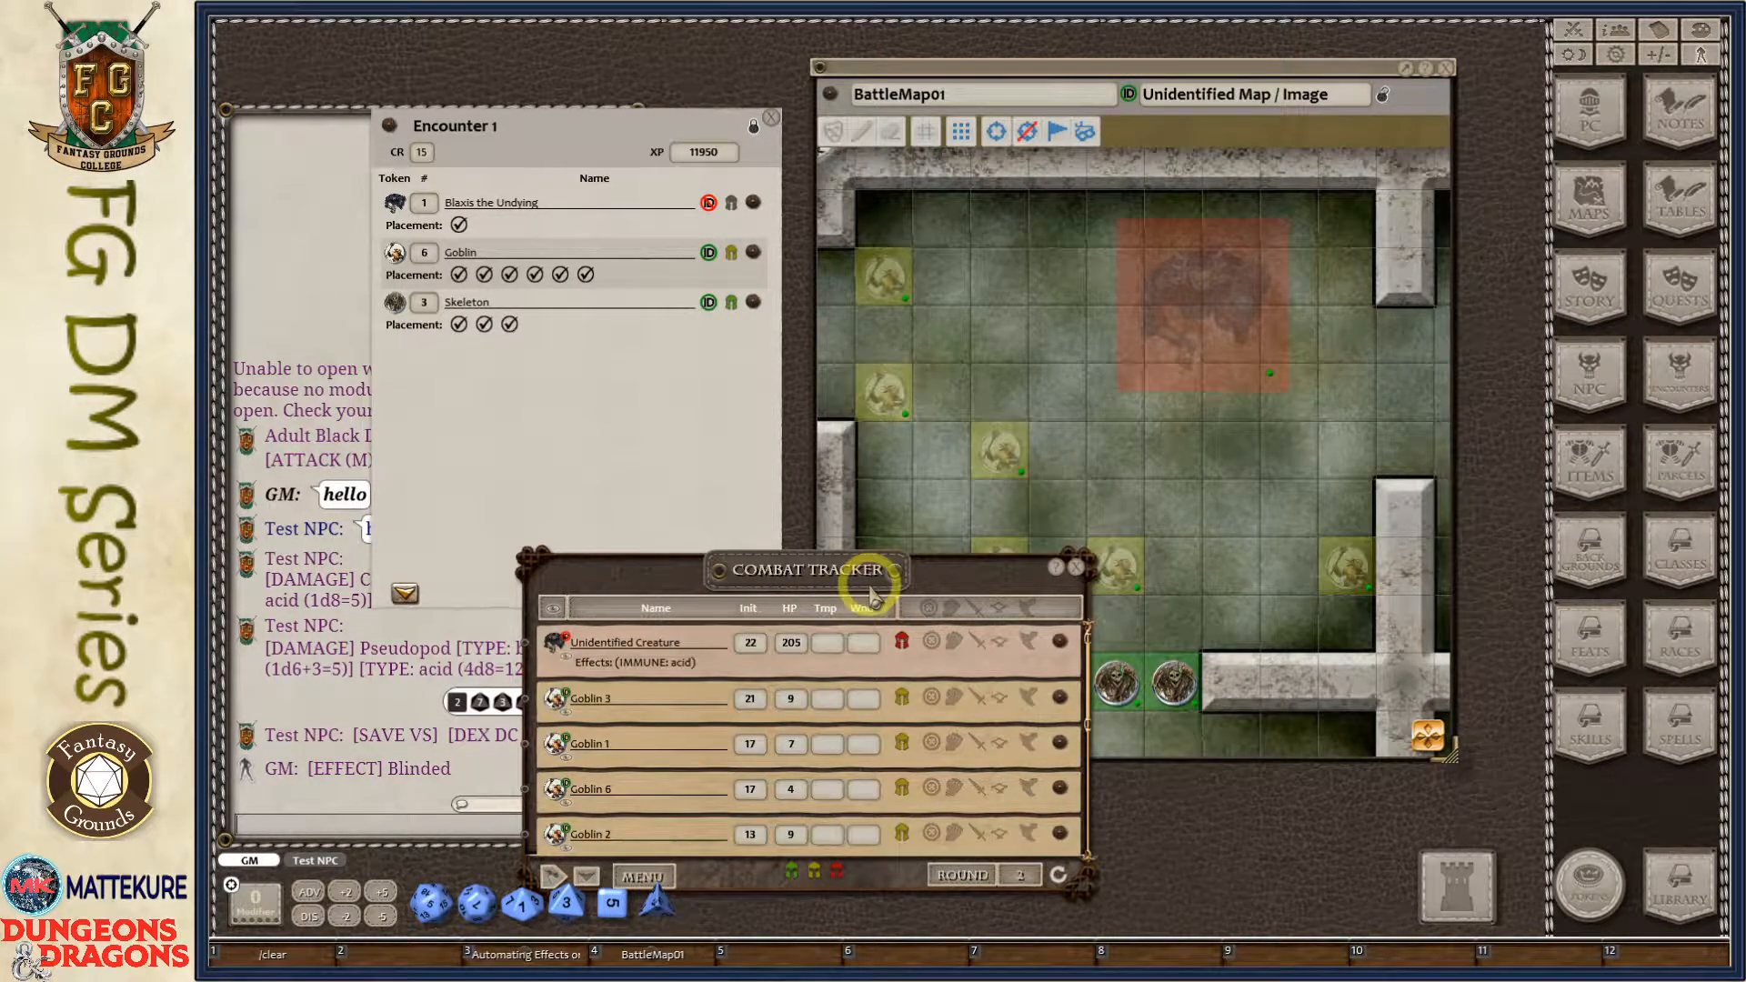
left_click_drag(872, 596, 655, 137)
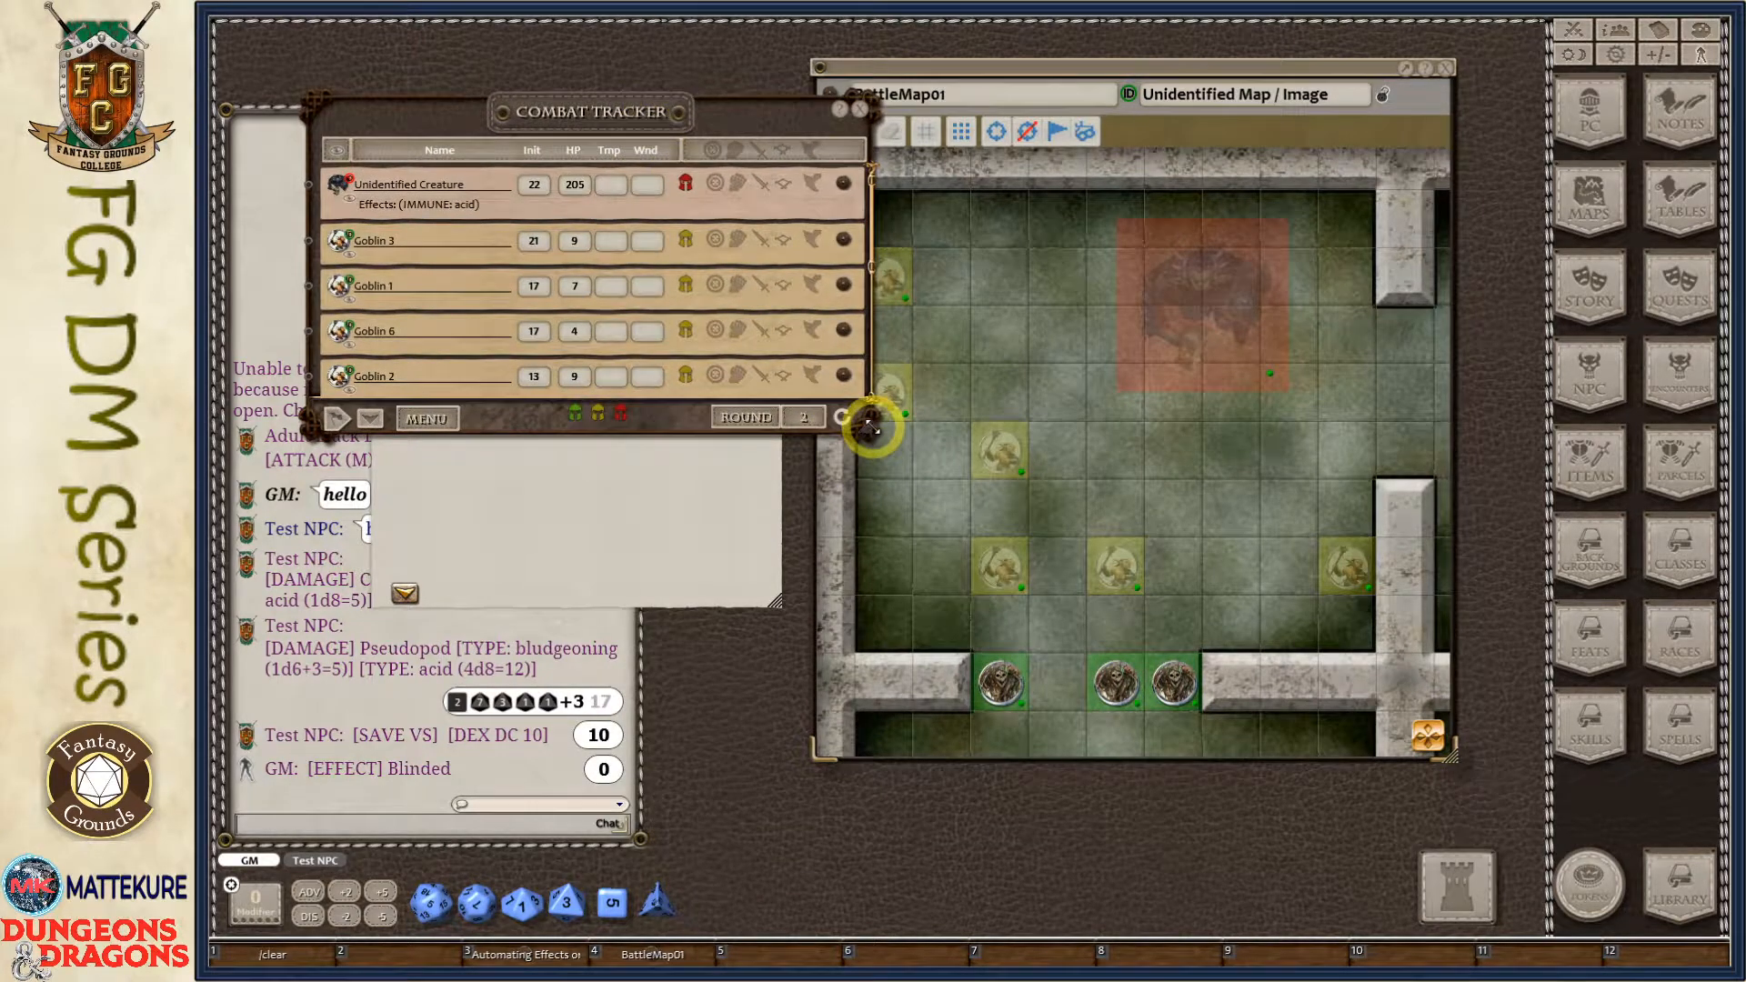
left_click_drag(871, 425, 947, 752)
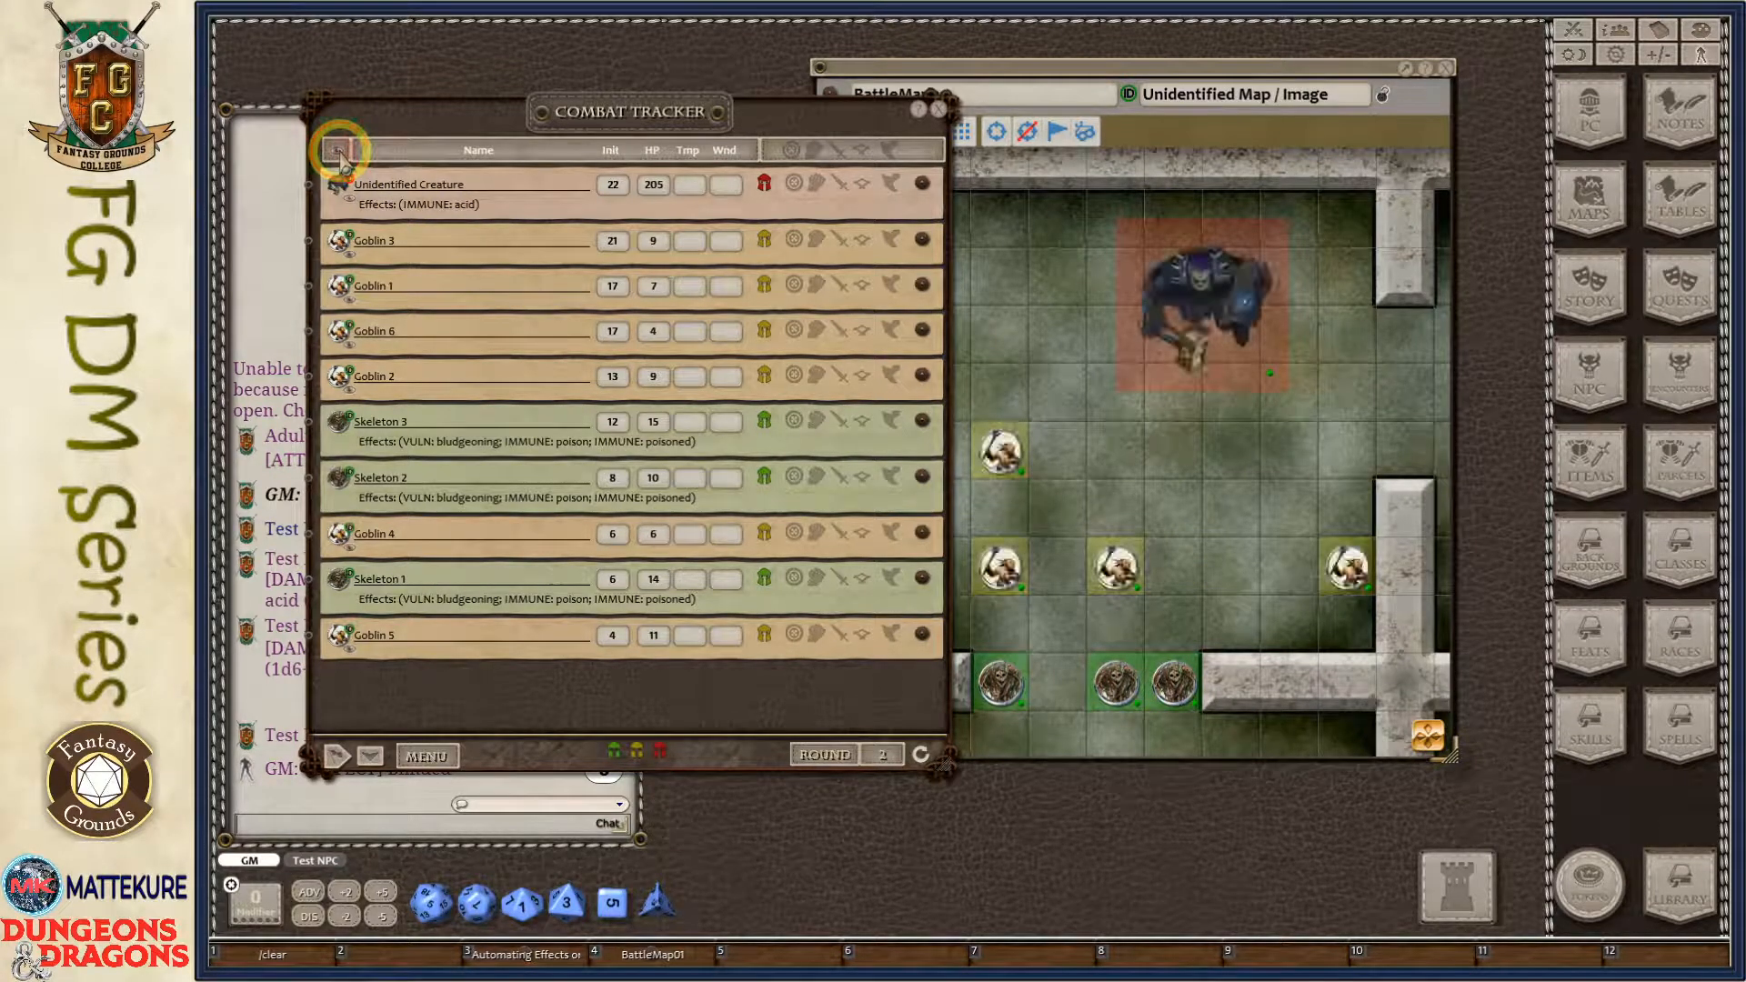
Compare the tracker with Encounter 1 and mark the unidentified creature as identified in the combat tracker.
left_click_drag(651, 113, 487, 303)
left_click(579, 155)
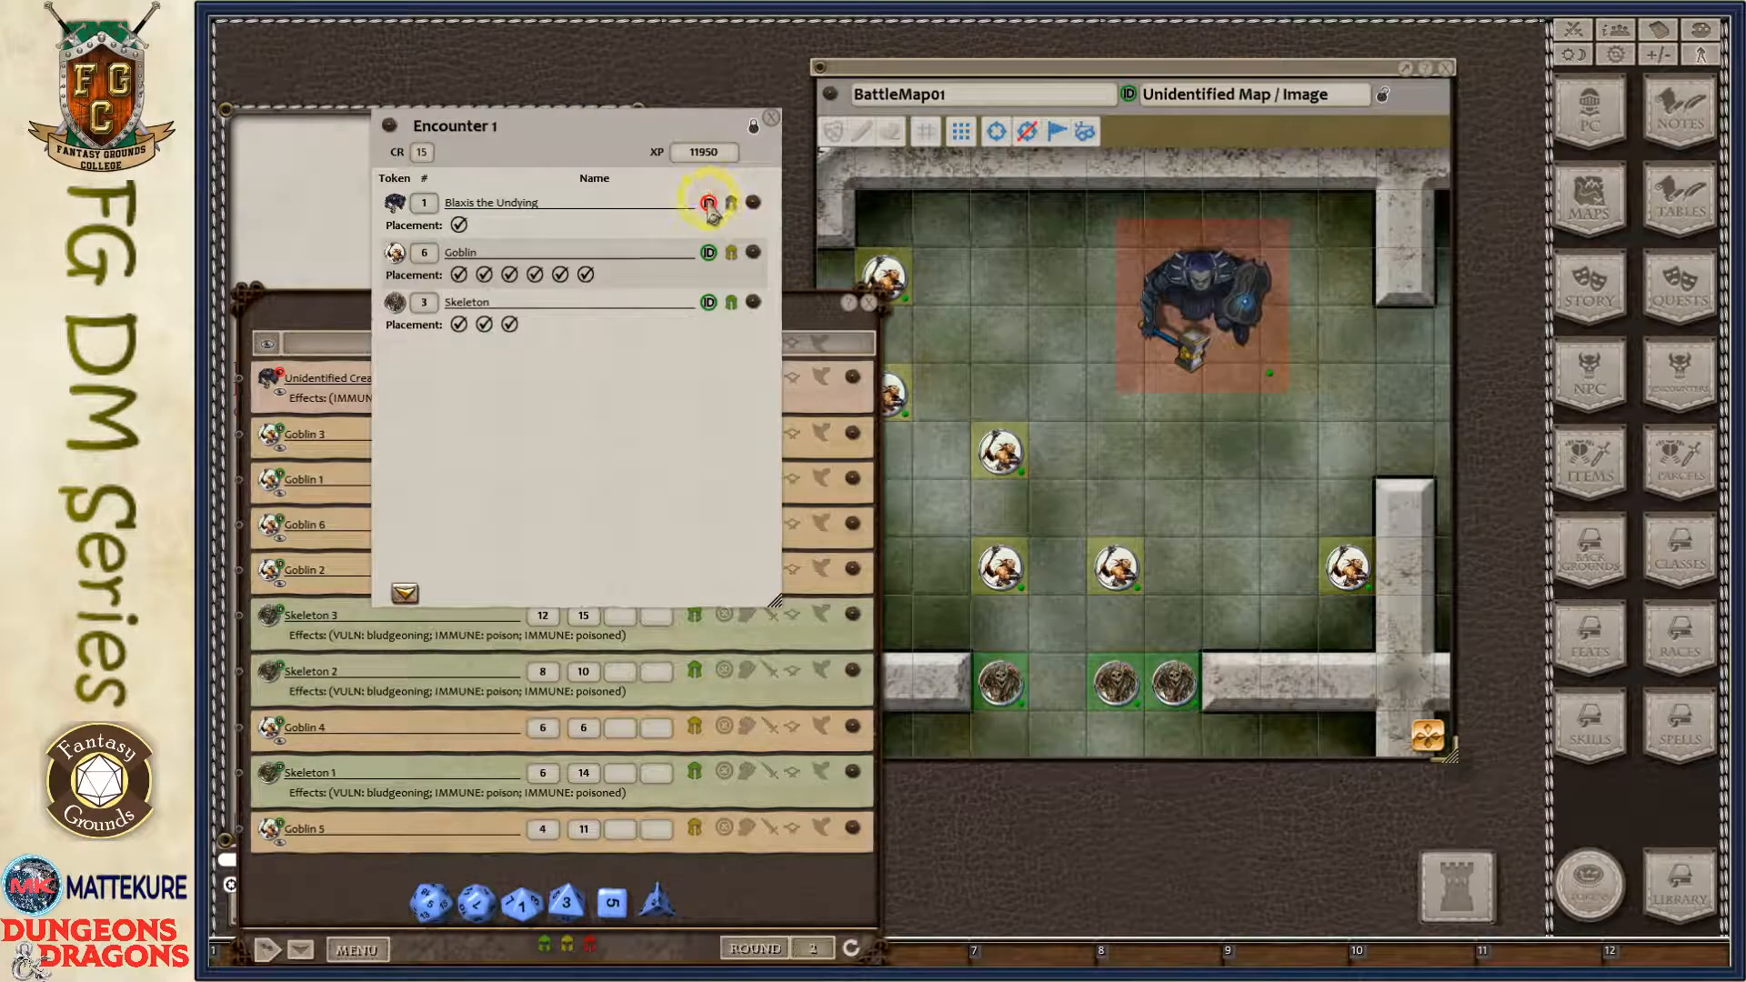
left_click(340, 314)
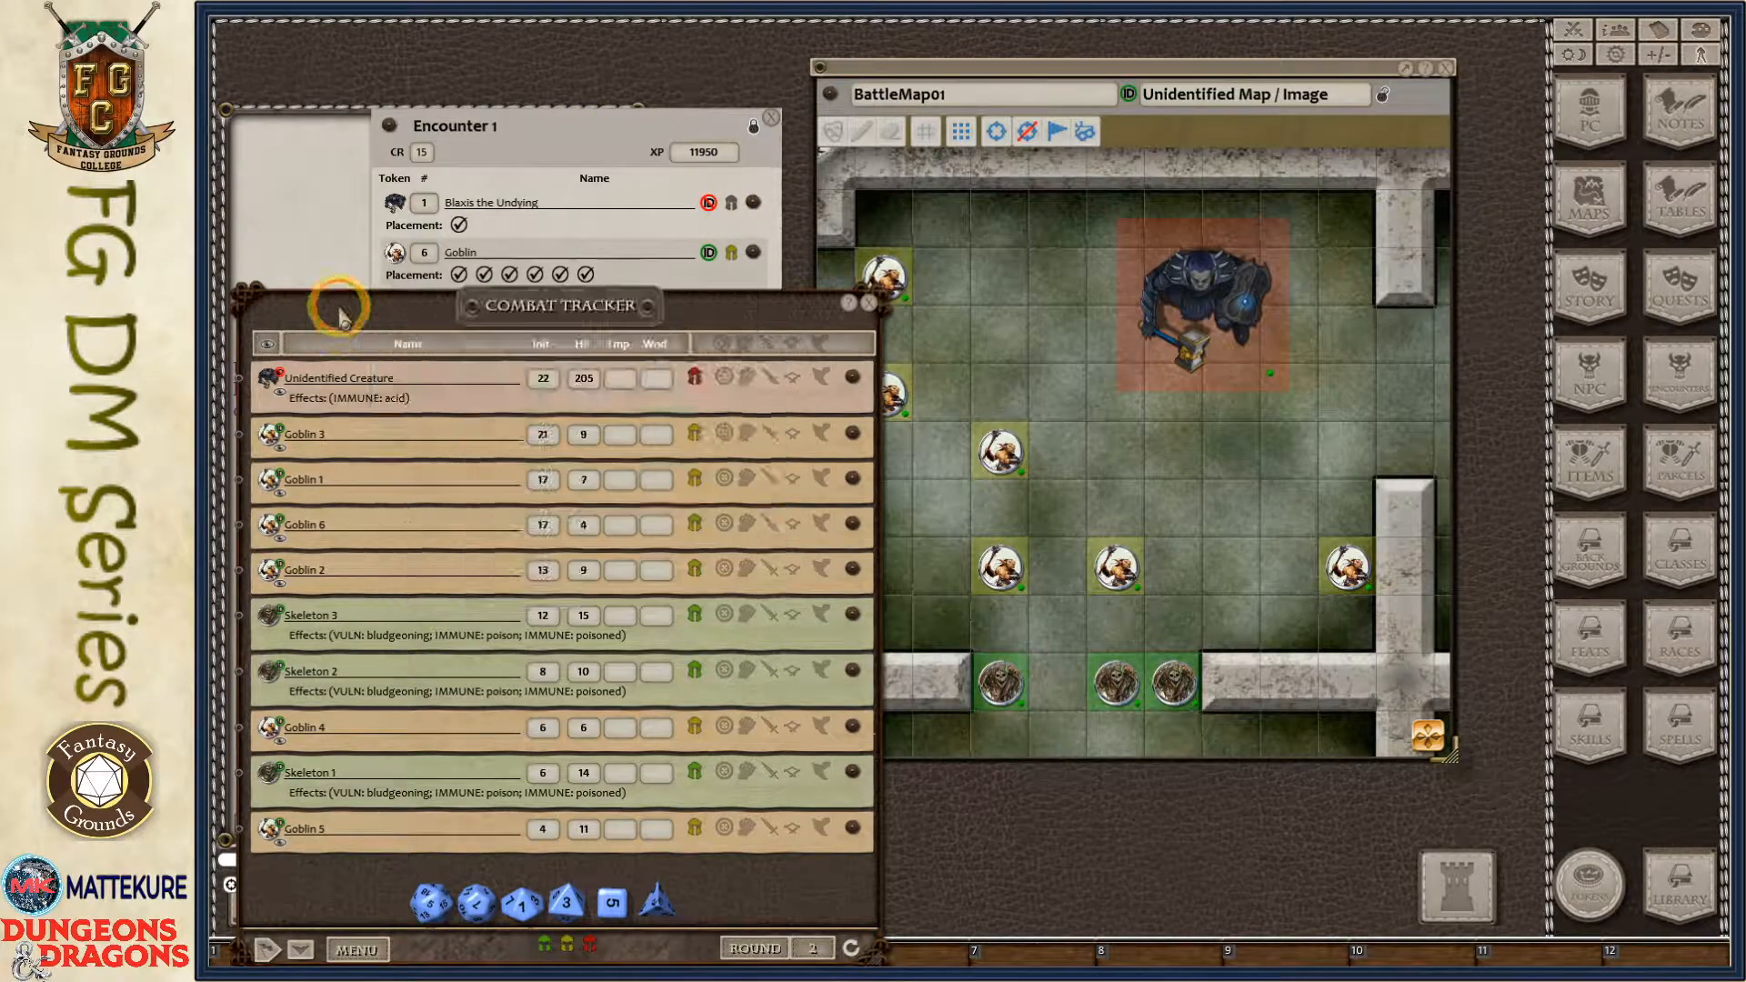
left_click(279, 371)
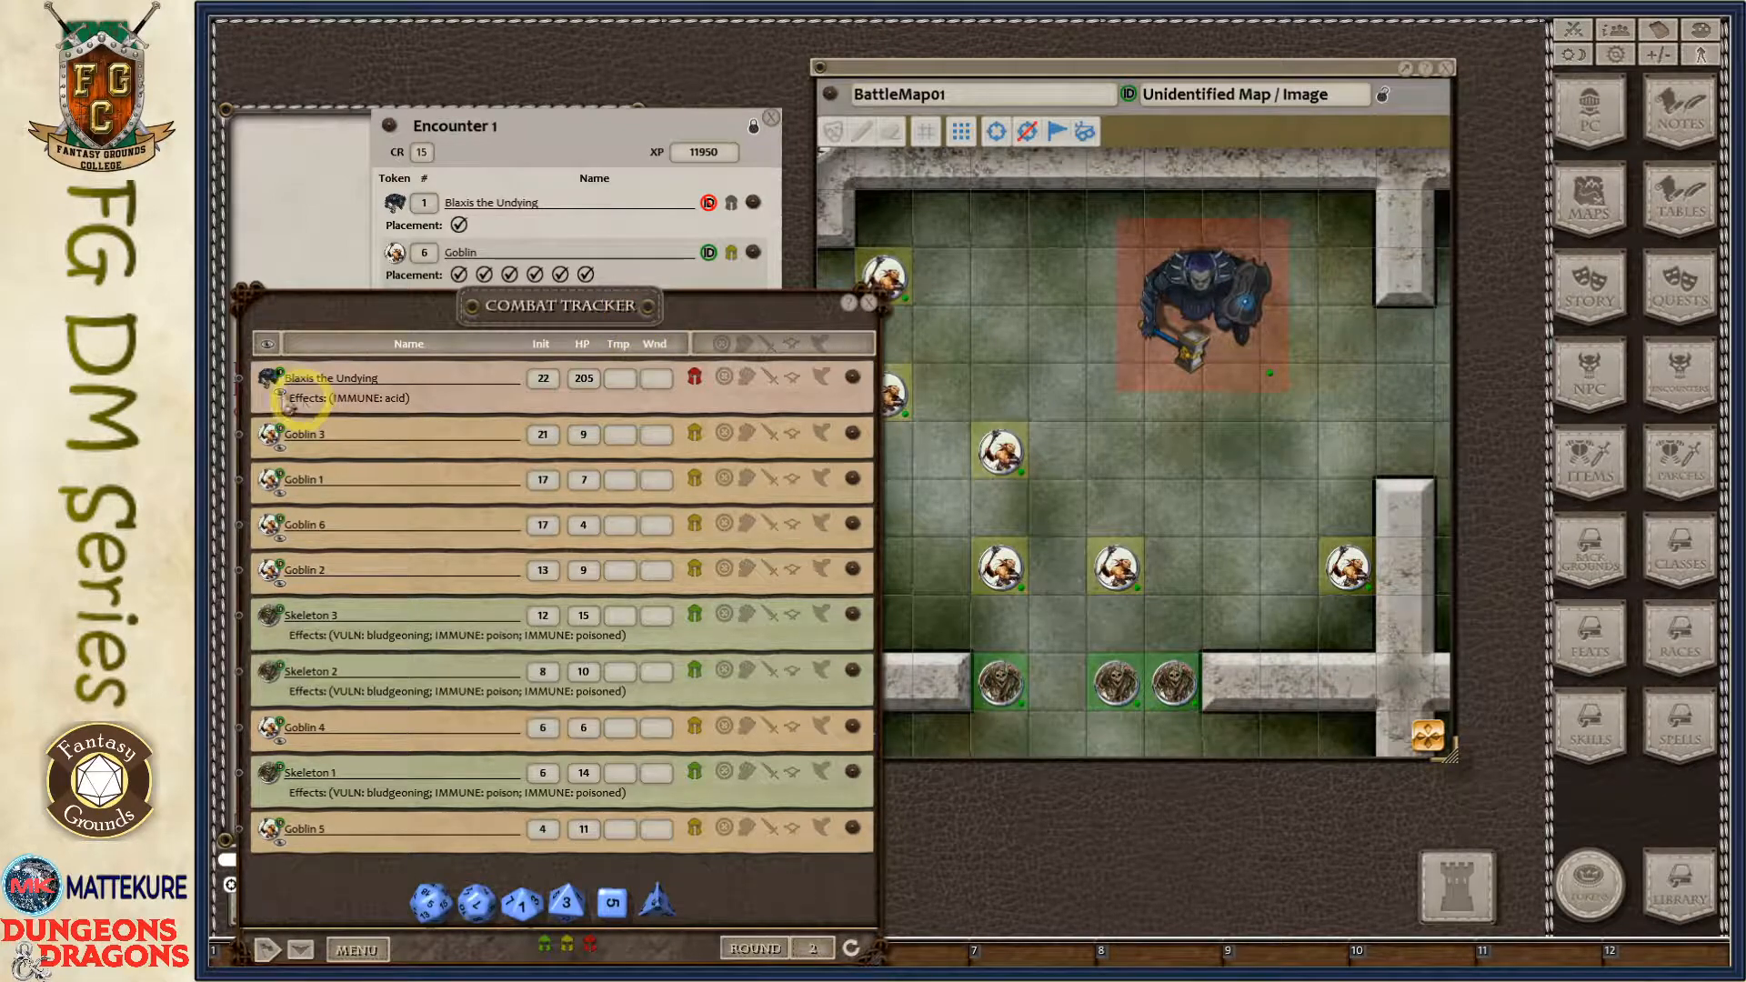
Close Encounter 1 and move the combat tracker back up over the chat area.
left_click(579, 115)
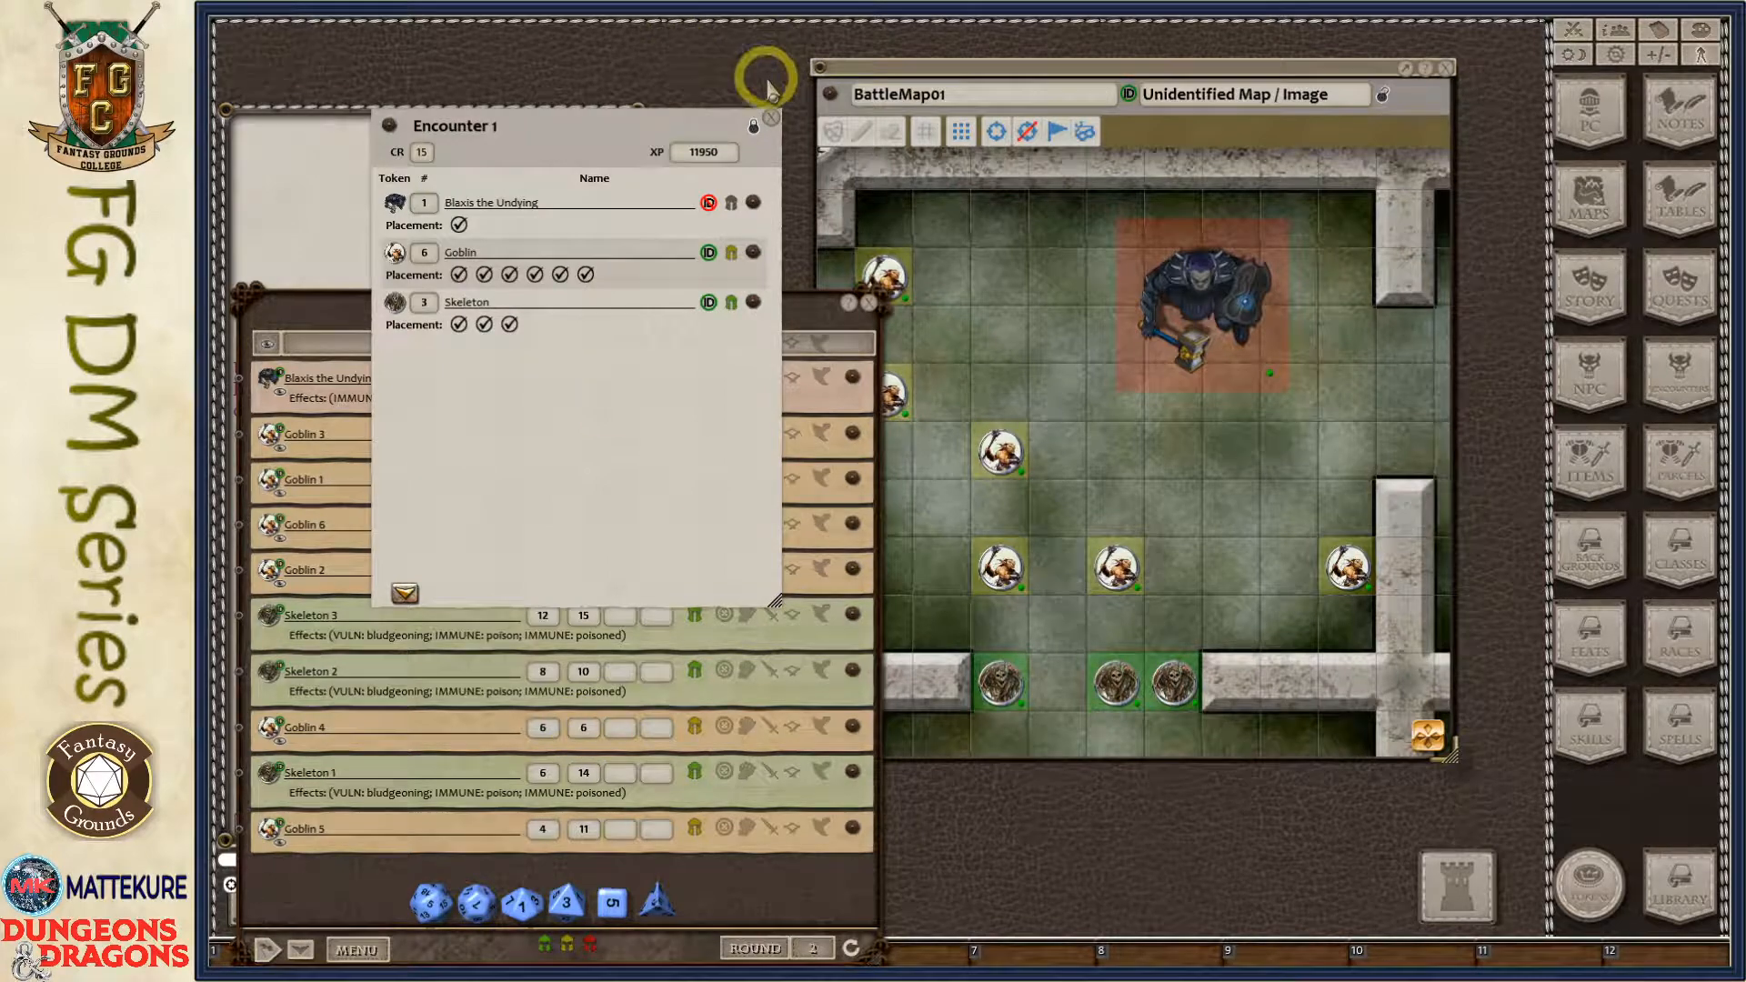
left_click(771, 118)
left_click_drag(619, 322, 695, 91)
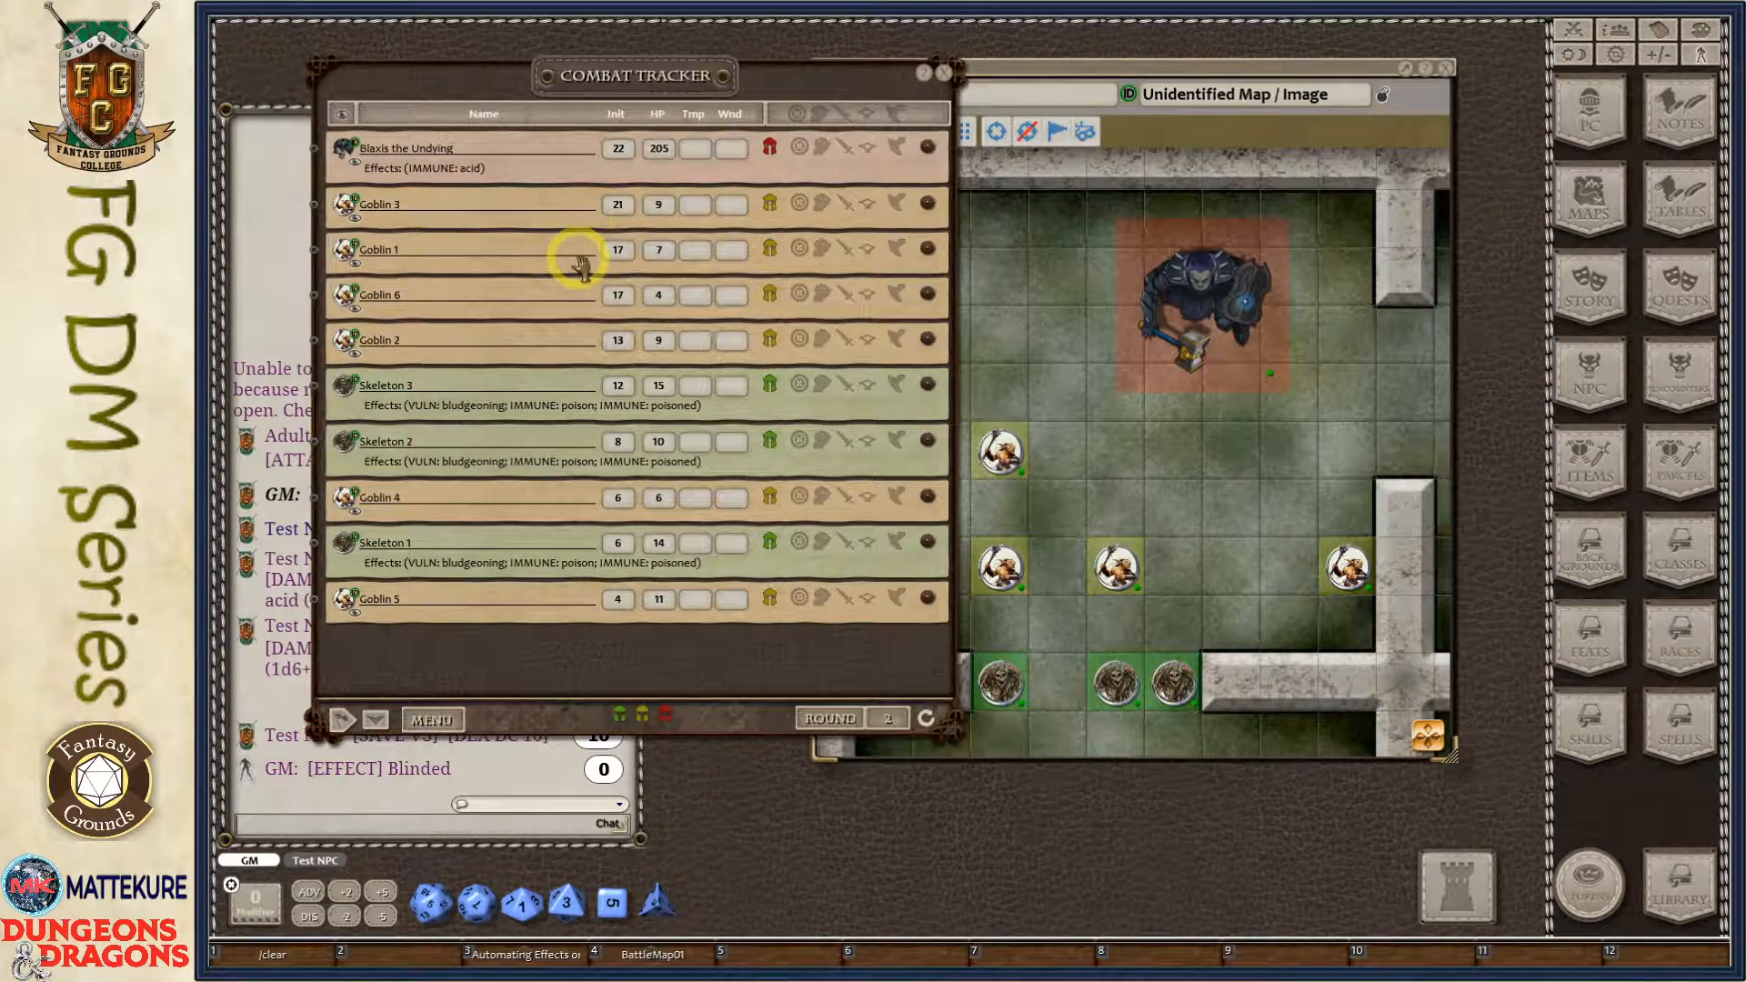
Delete all non-friendly creatures from the combat tracker in one operation.
left_click(433, 720)
left_click(527, 713)
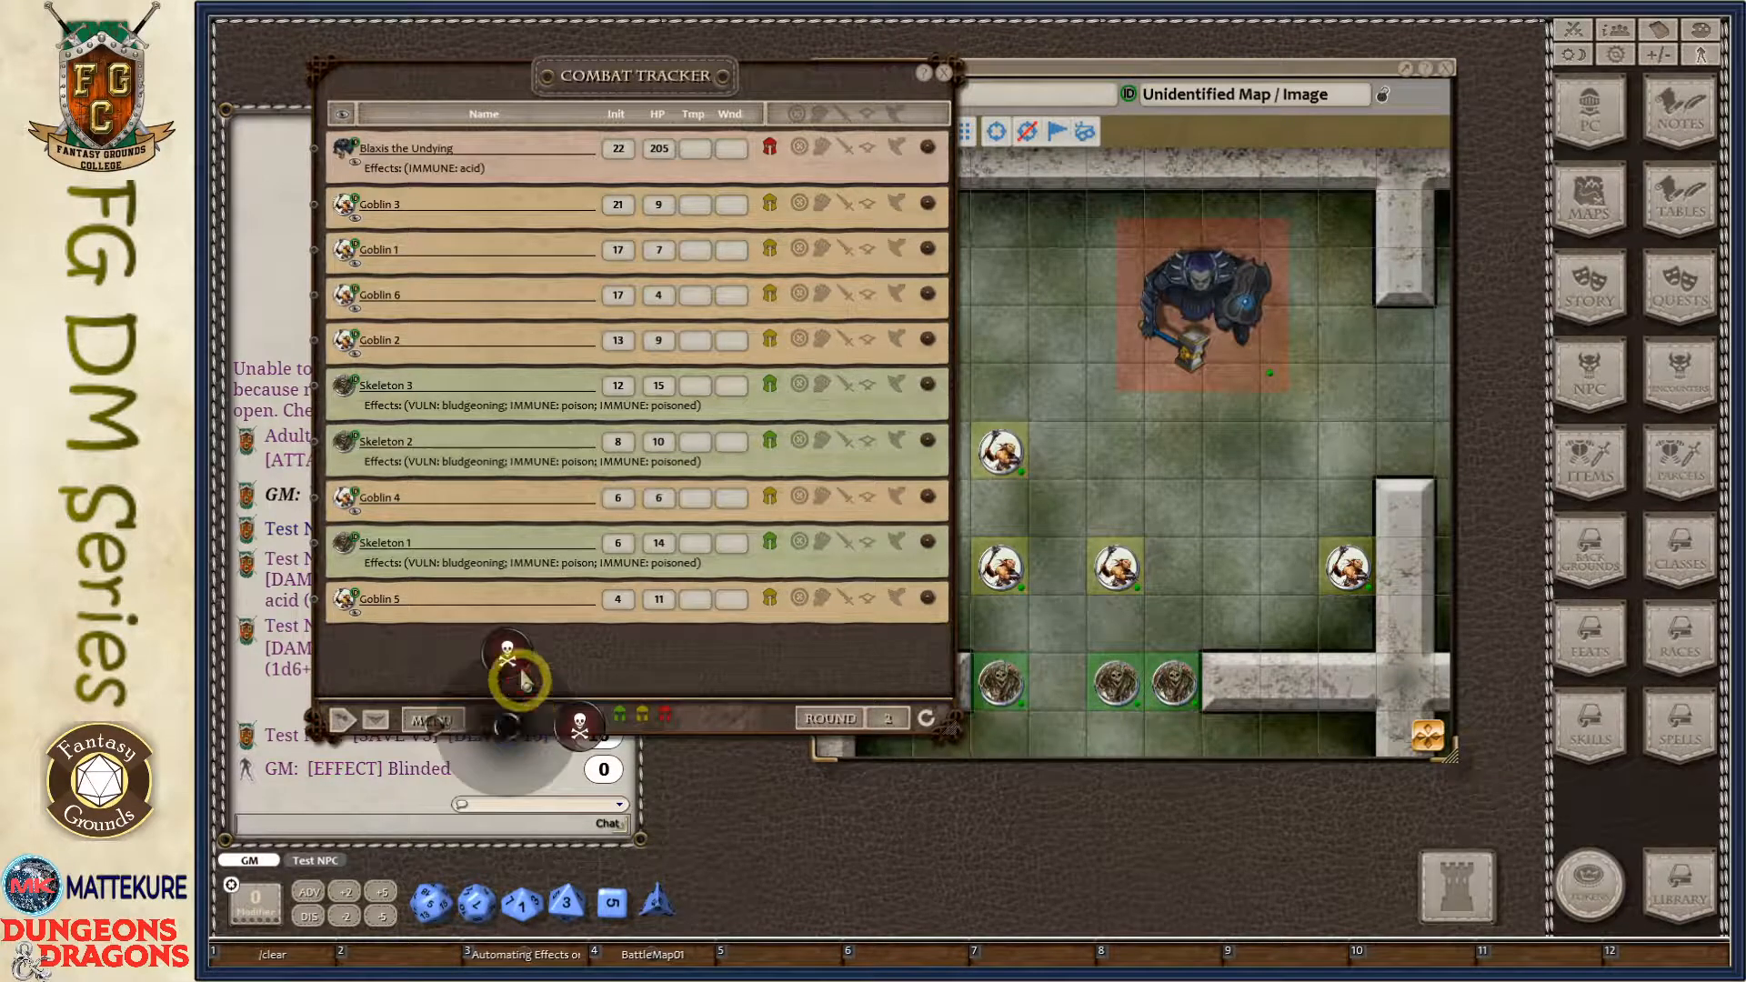
left_click(515, 673)
Delete Skeleton 1, Skeleton 2 and Skeleton 3 individually from the combat tracker and close the tracker.
right_click(535, 266)
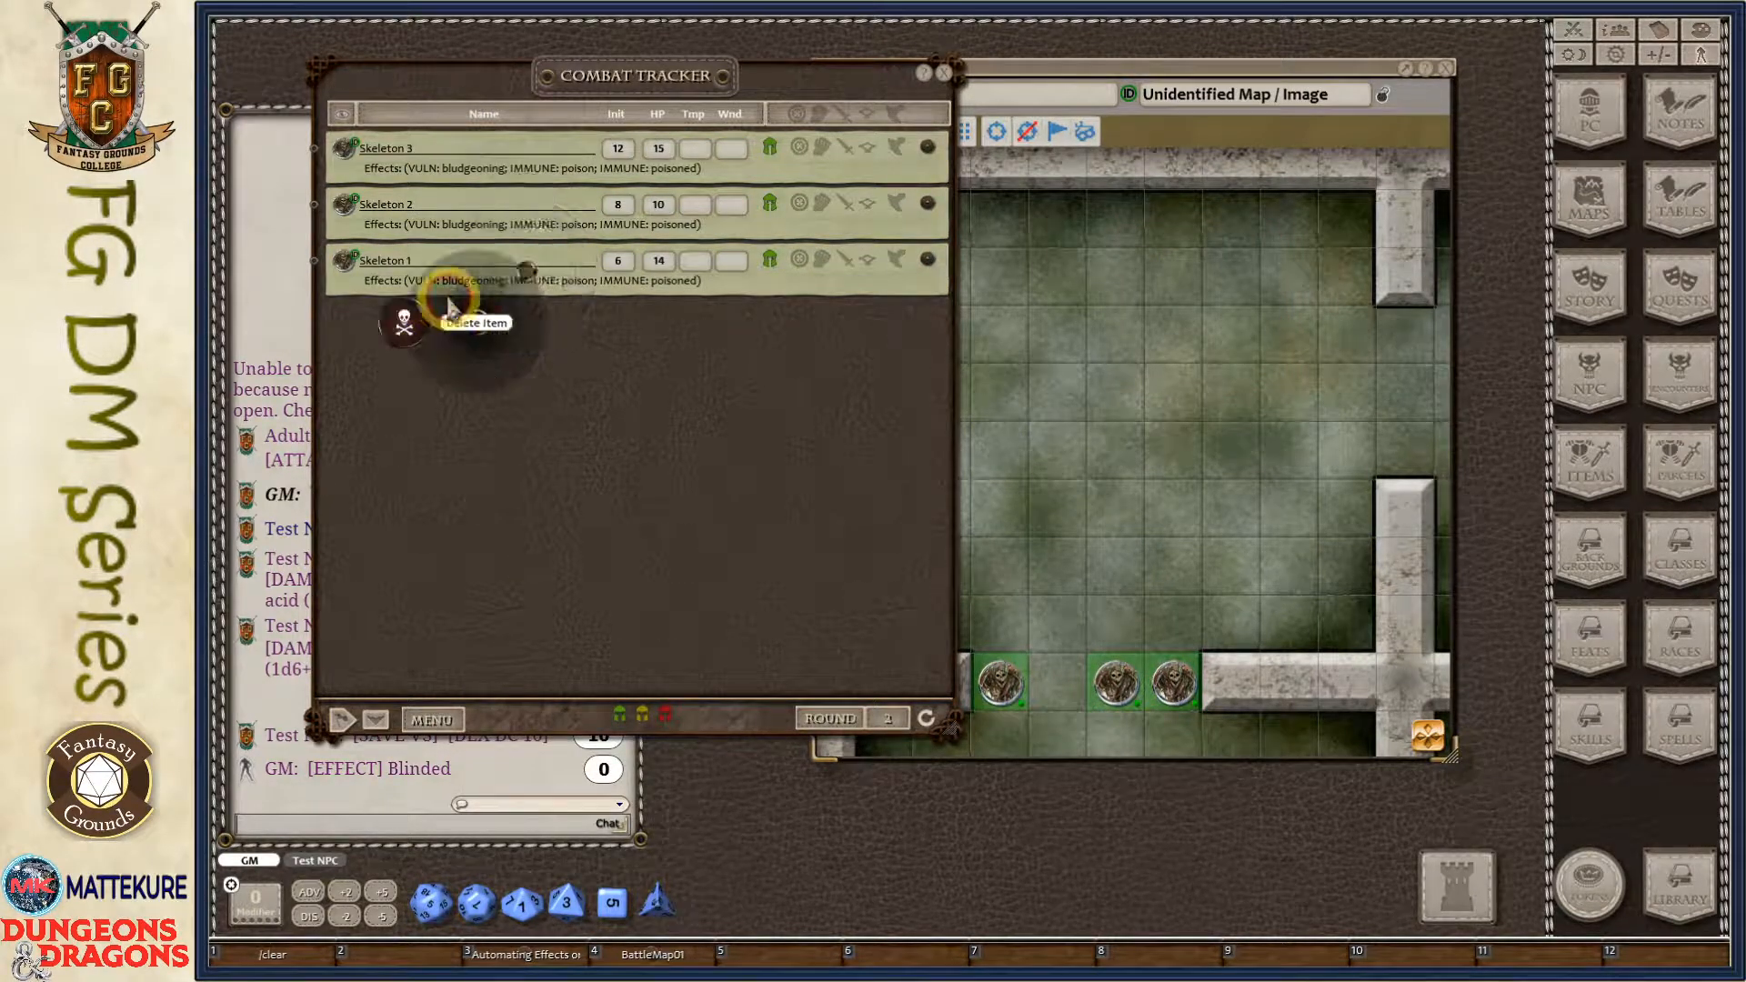
left_click(409, 304)
right_click(476, 226)
left_click(434, 268)
left_click(363, 269)
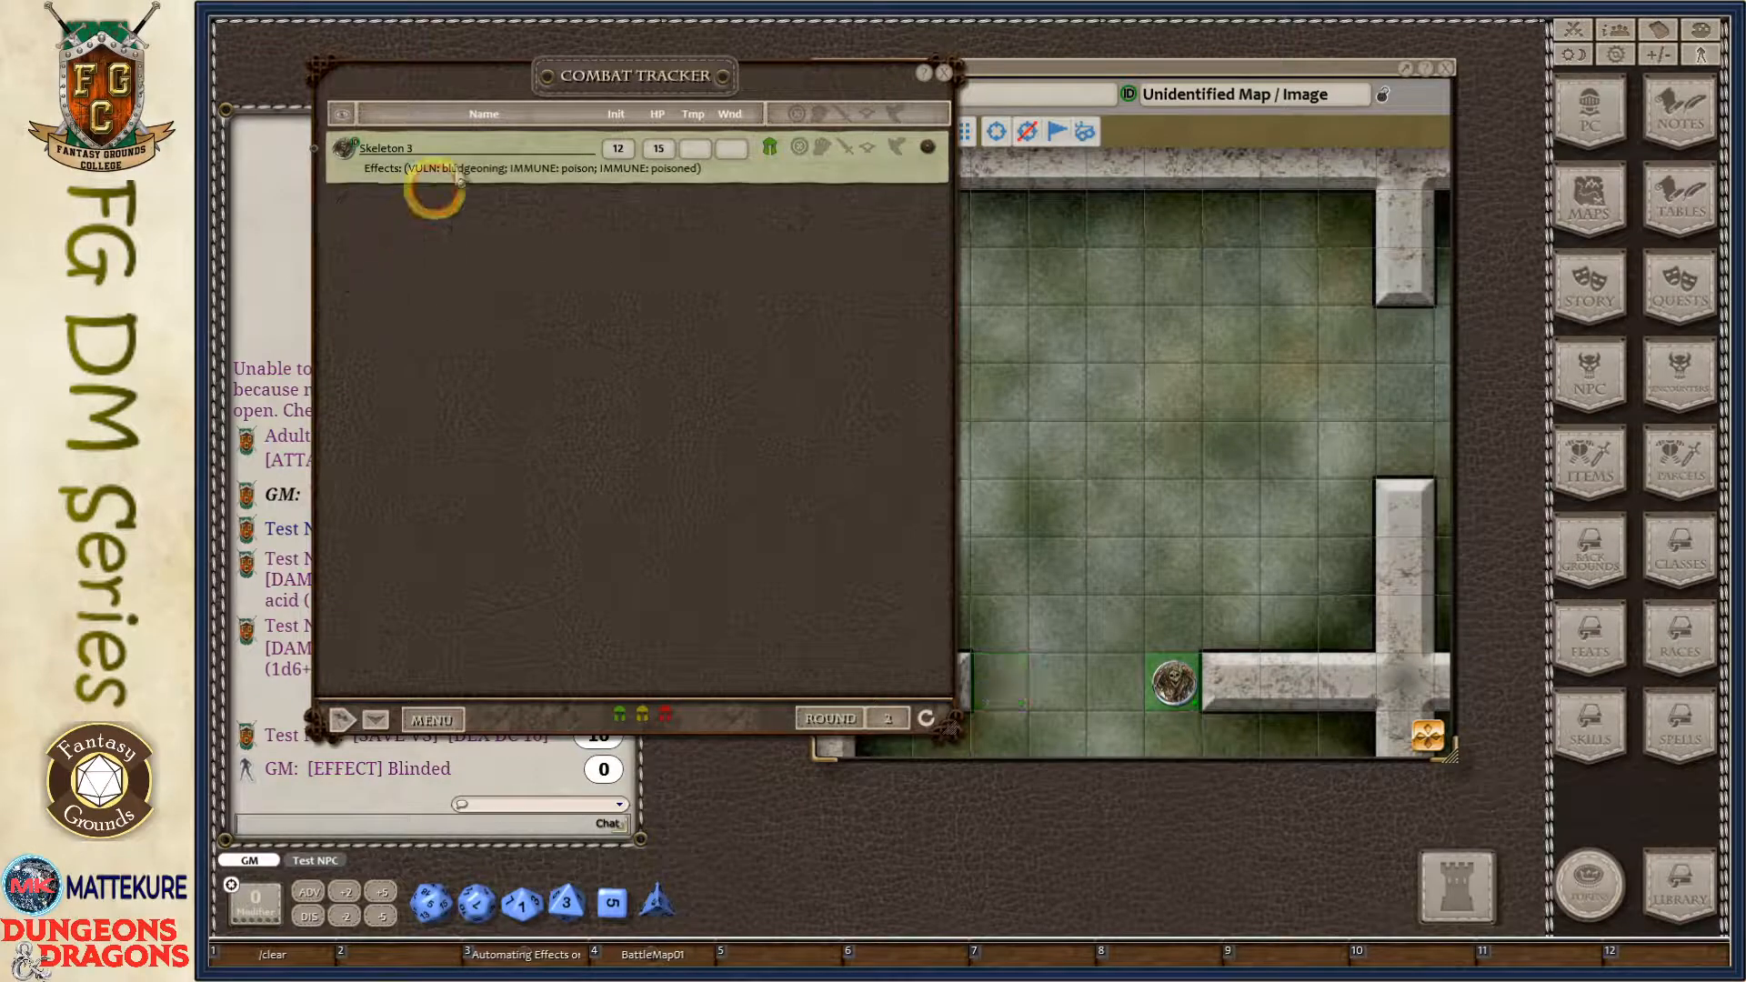
right_click(466, 151)
left_click(418, 200)
left_click(348, 216)
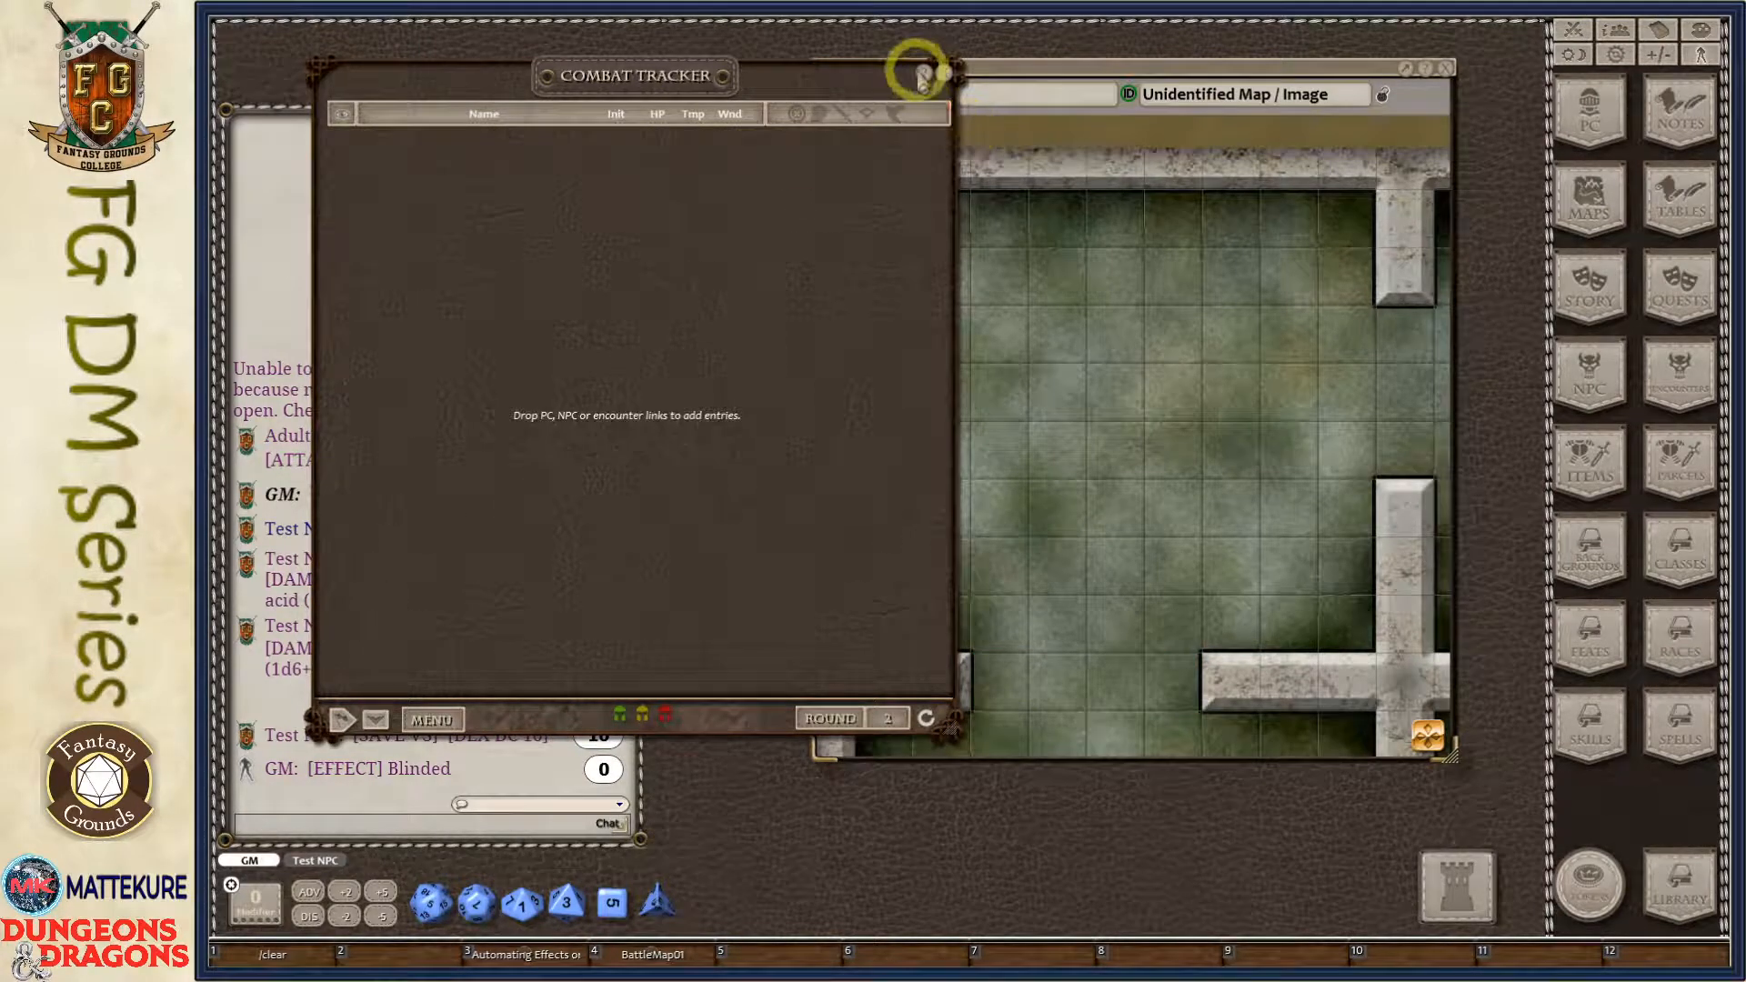
left_click(944, 72)
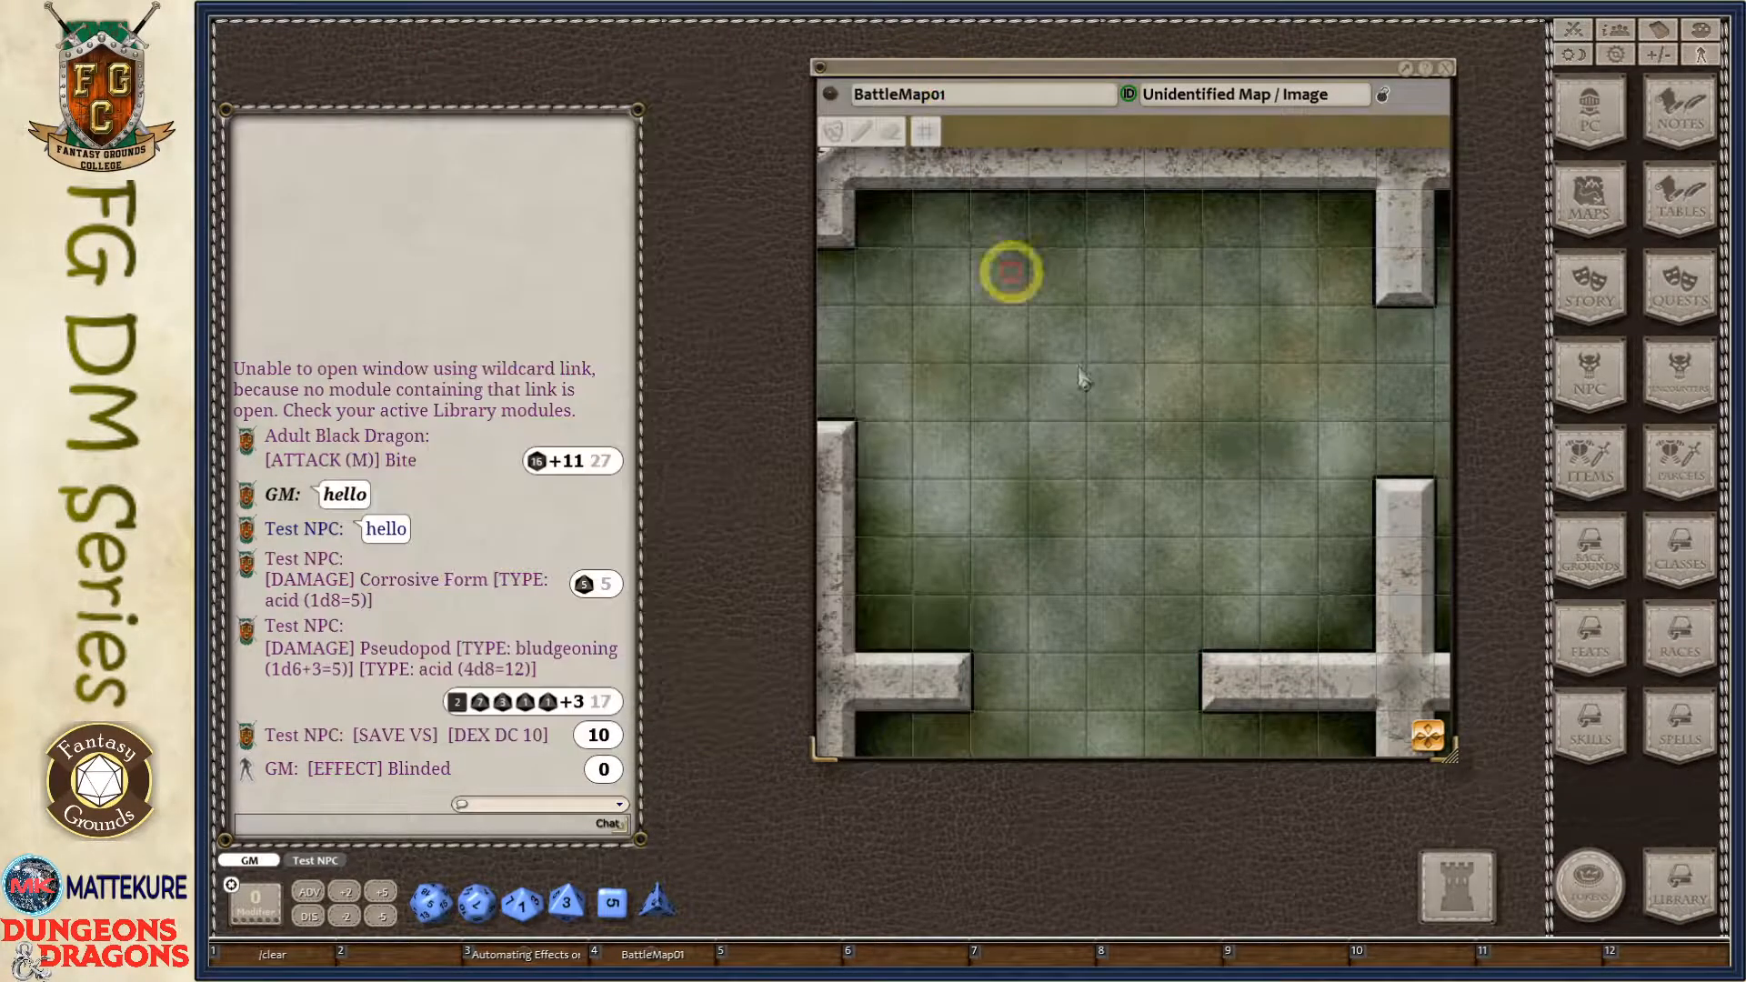
Close BattleMap01 and create a new random encounter named Encounter Random in the random encounters list.
left_click(1445, 67)
left_click(1664, 386)
left_click(1156, 183)
left_click_drag(801, 241, 831, 155)
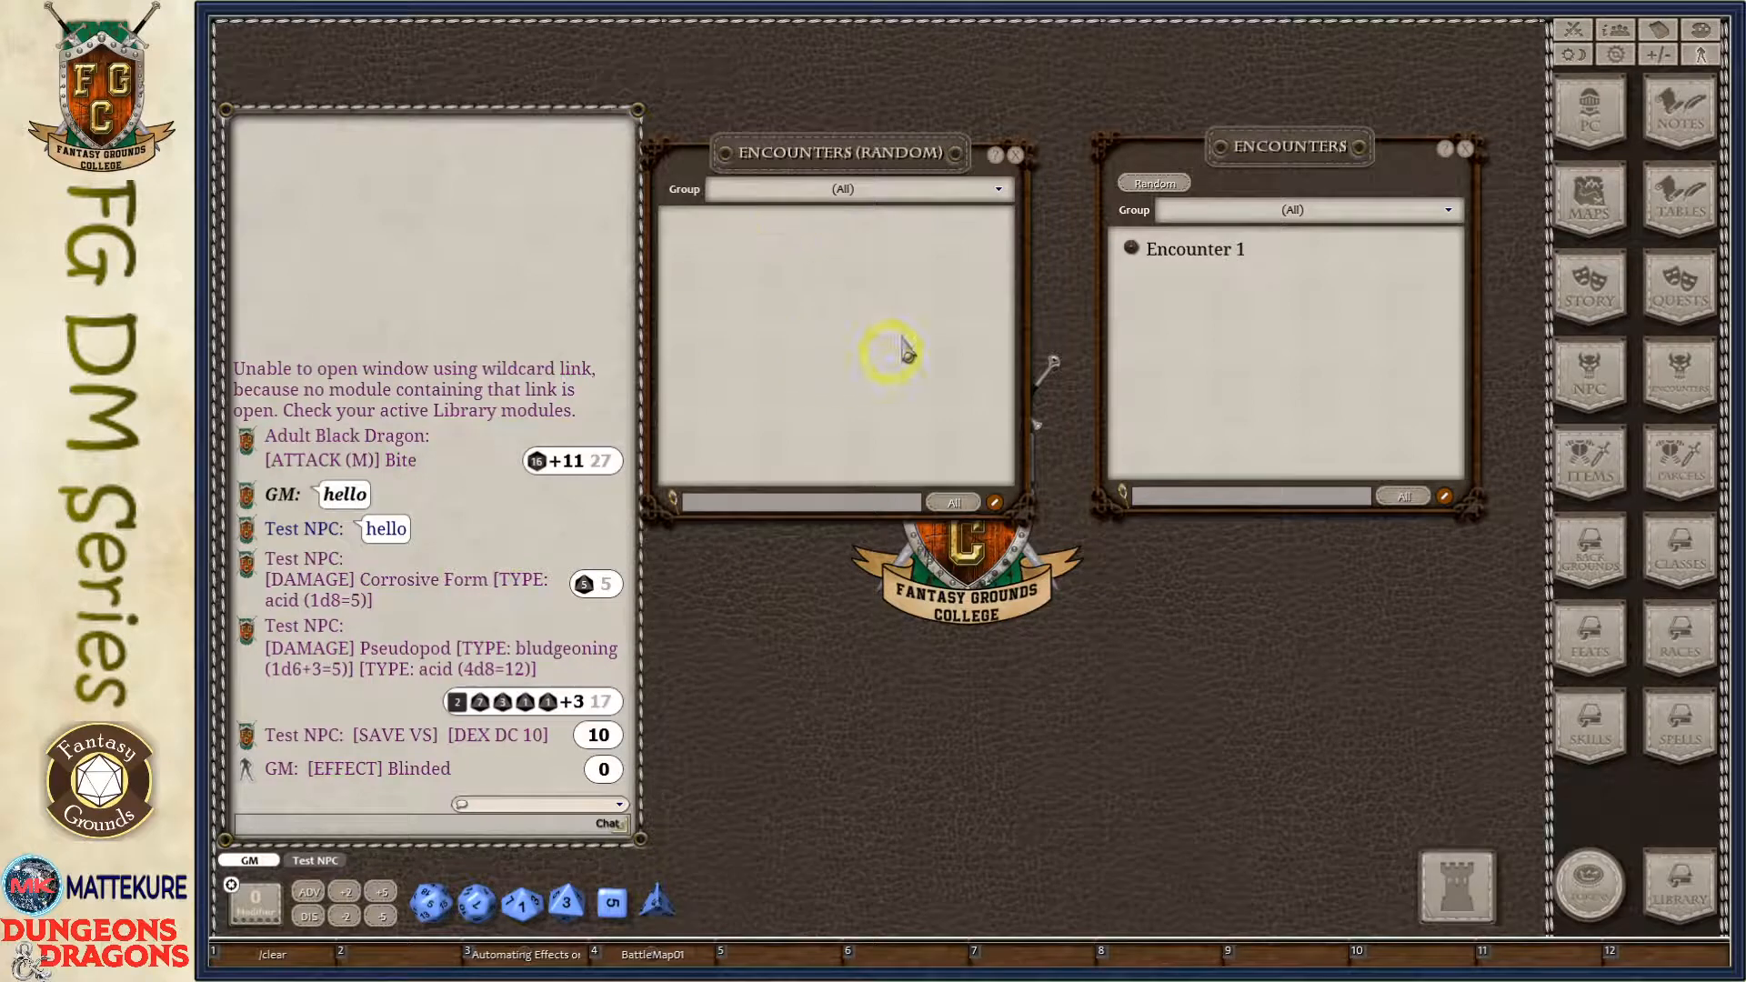
left_click(1466, 149)
right_click(739, 277)
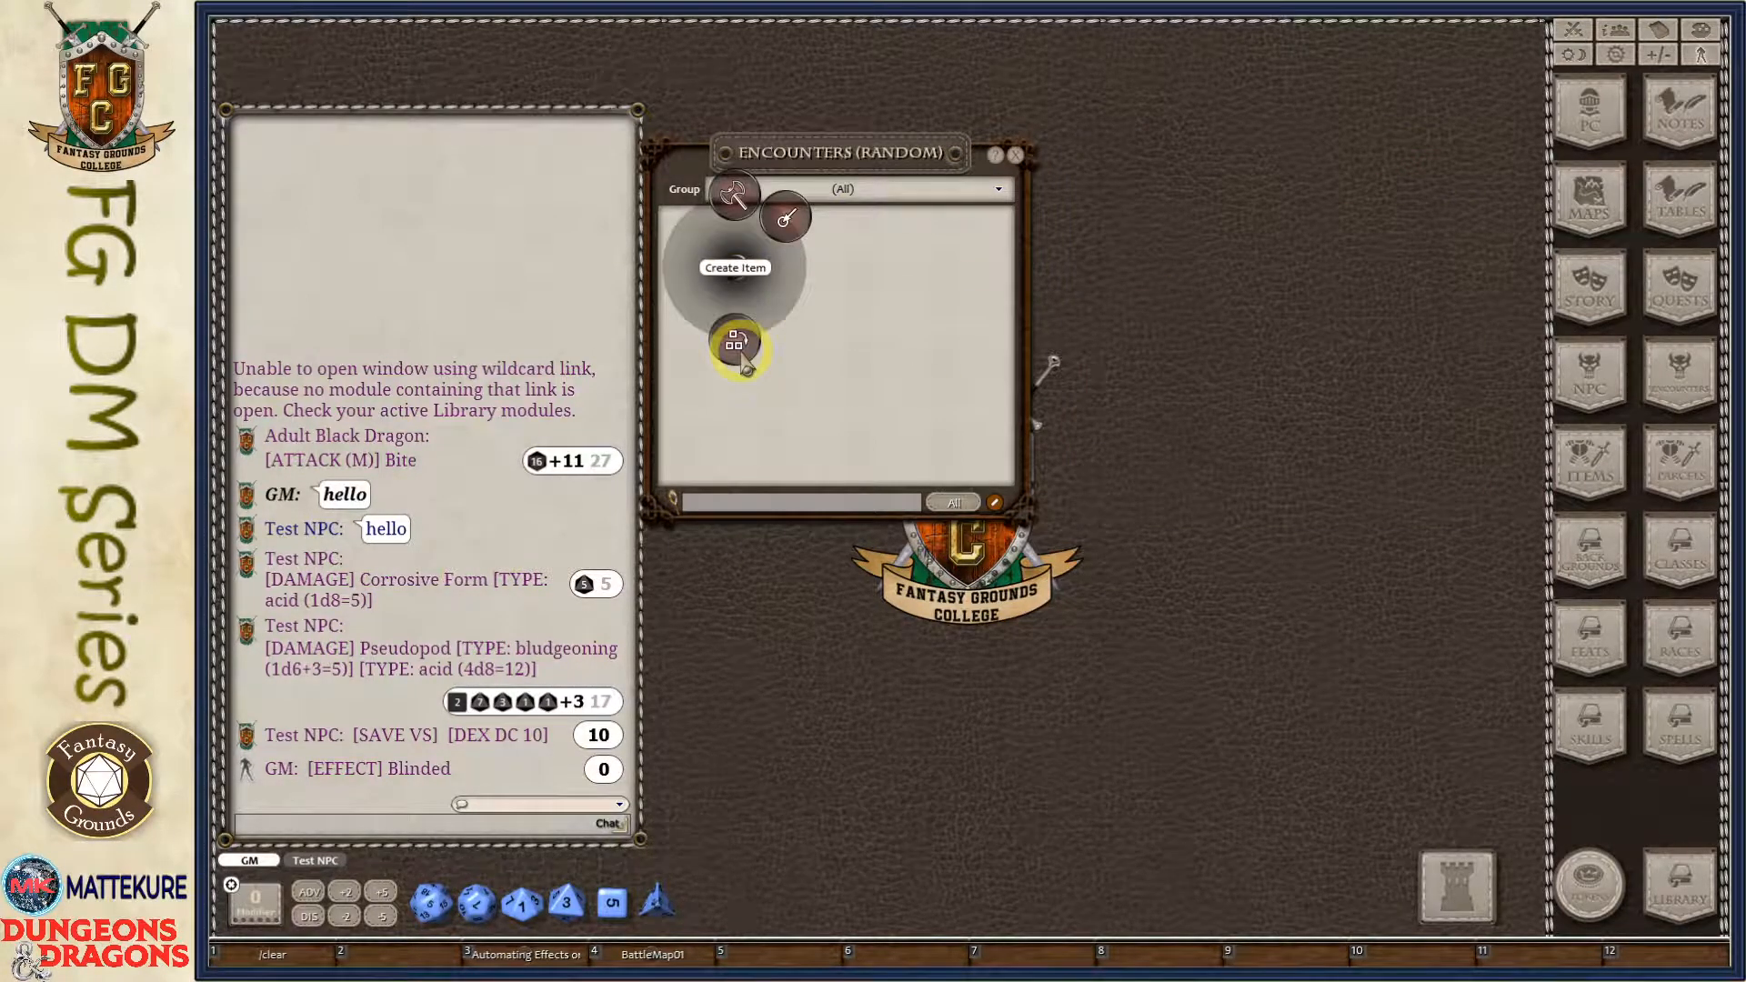
left_click(735, 343)
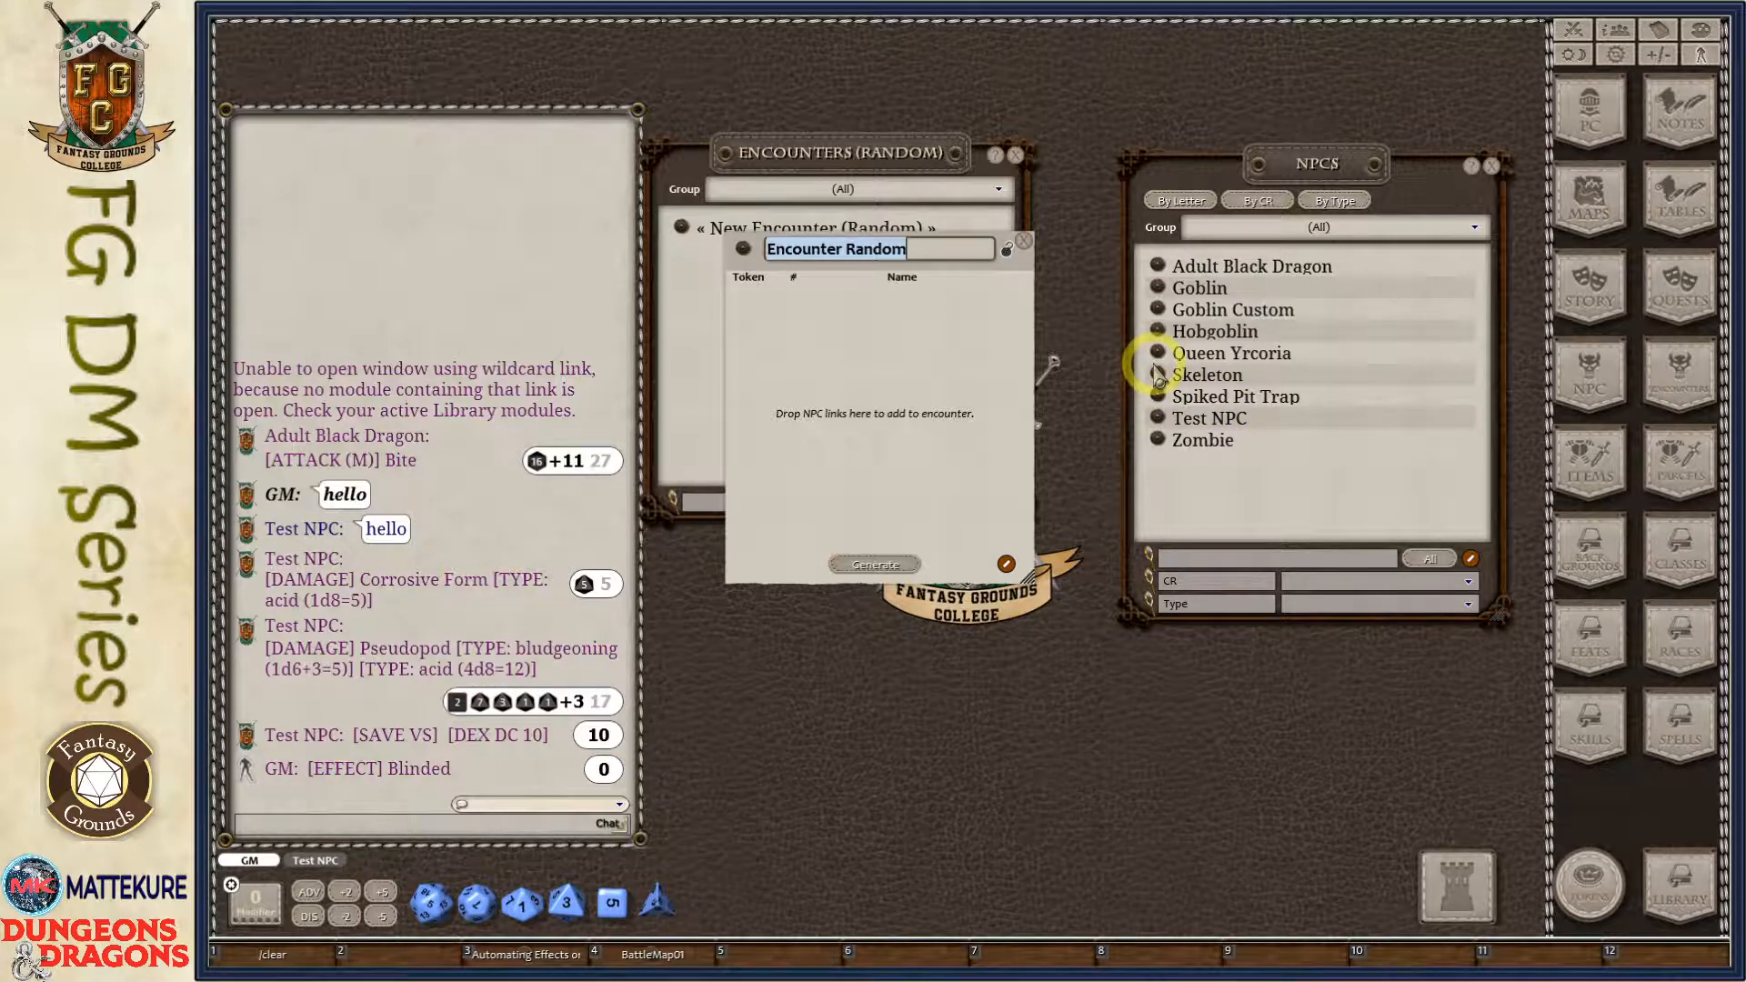
Add Goblin and Skeleton to Encounter Random, set the Goblin quantity to 1d6, and reposition and widen the encounter window.
left_click_drag(1158, 375, 841, 410)
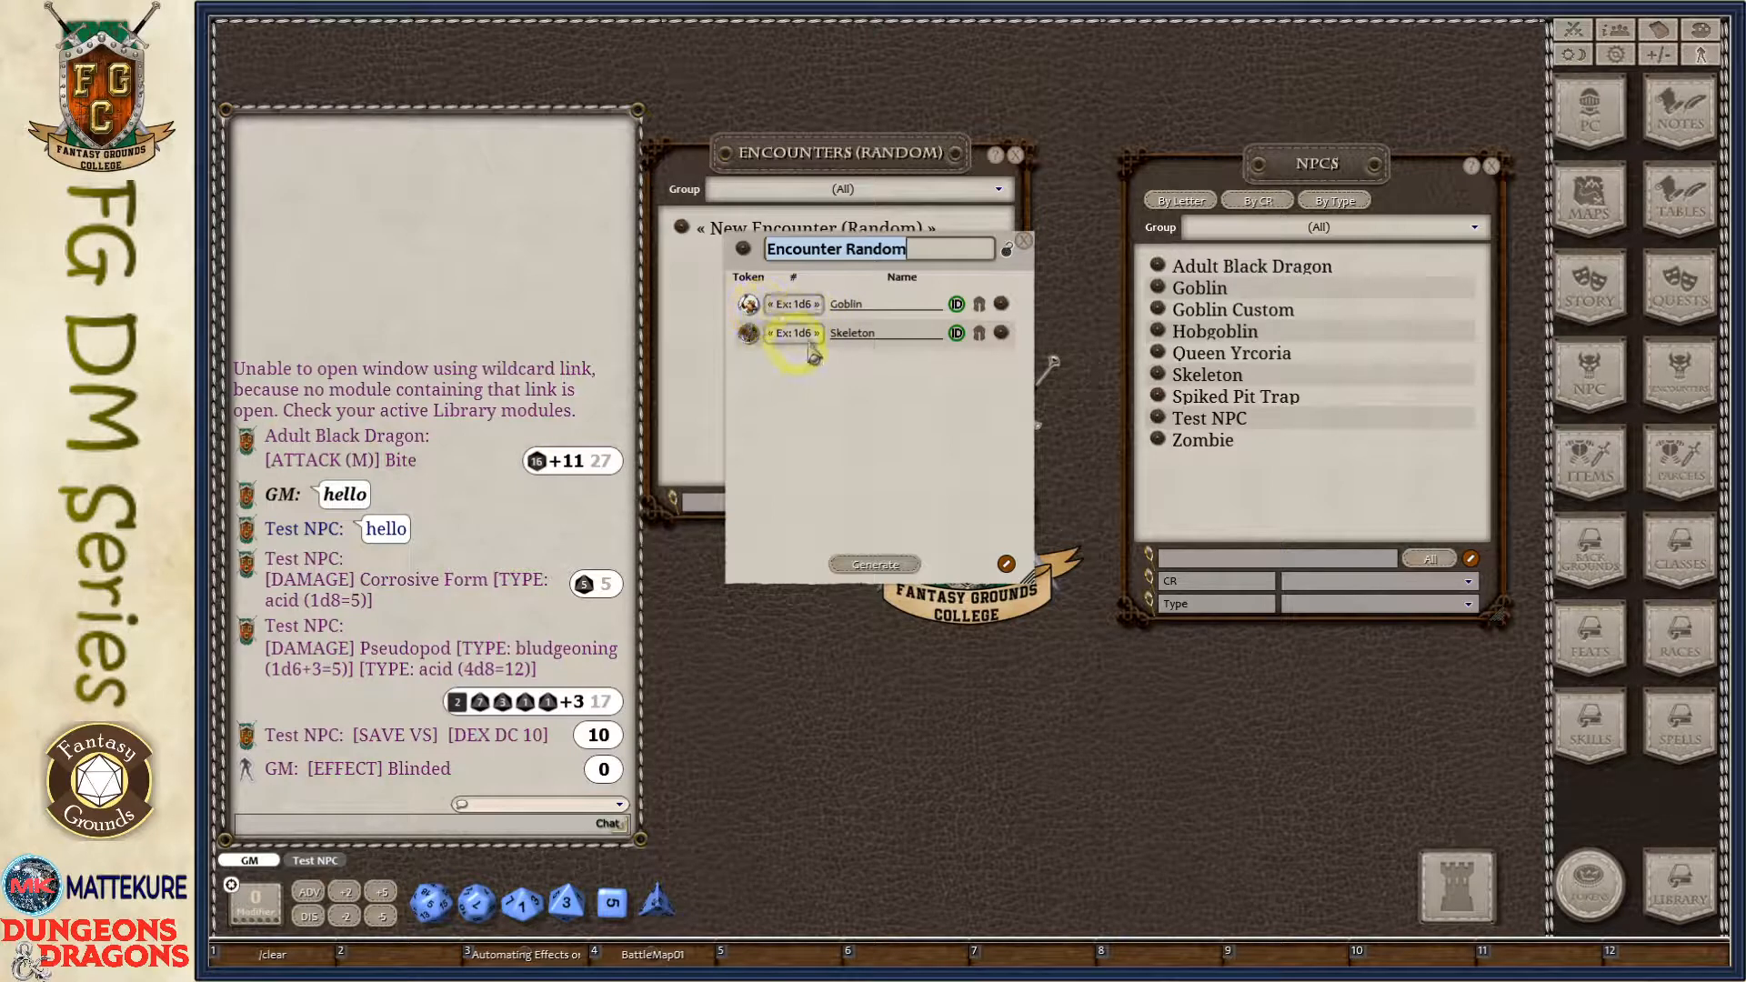
left_click(795, 306)
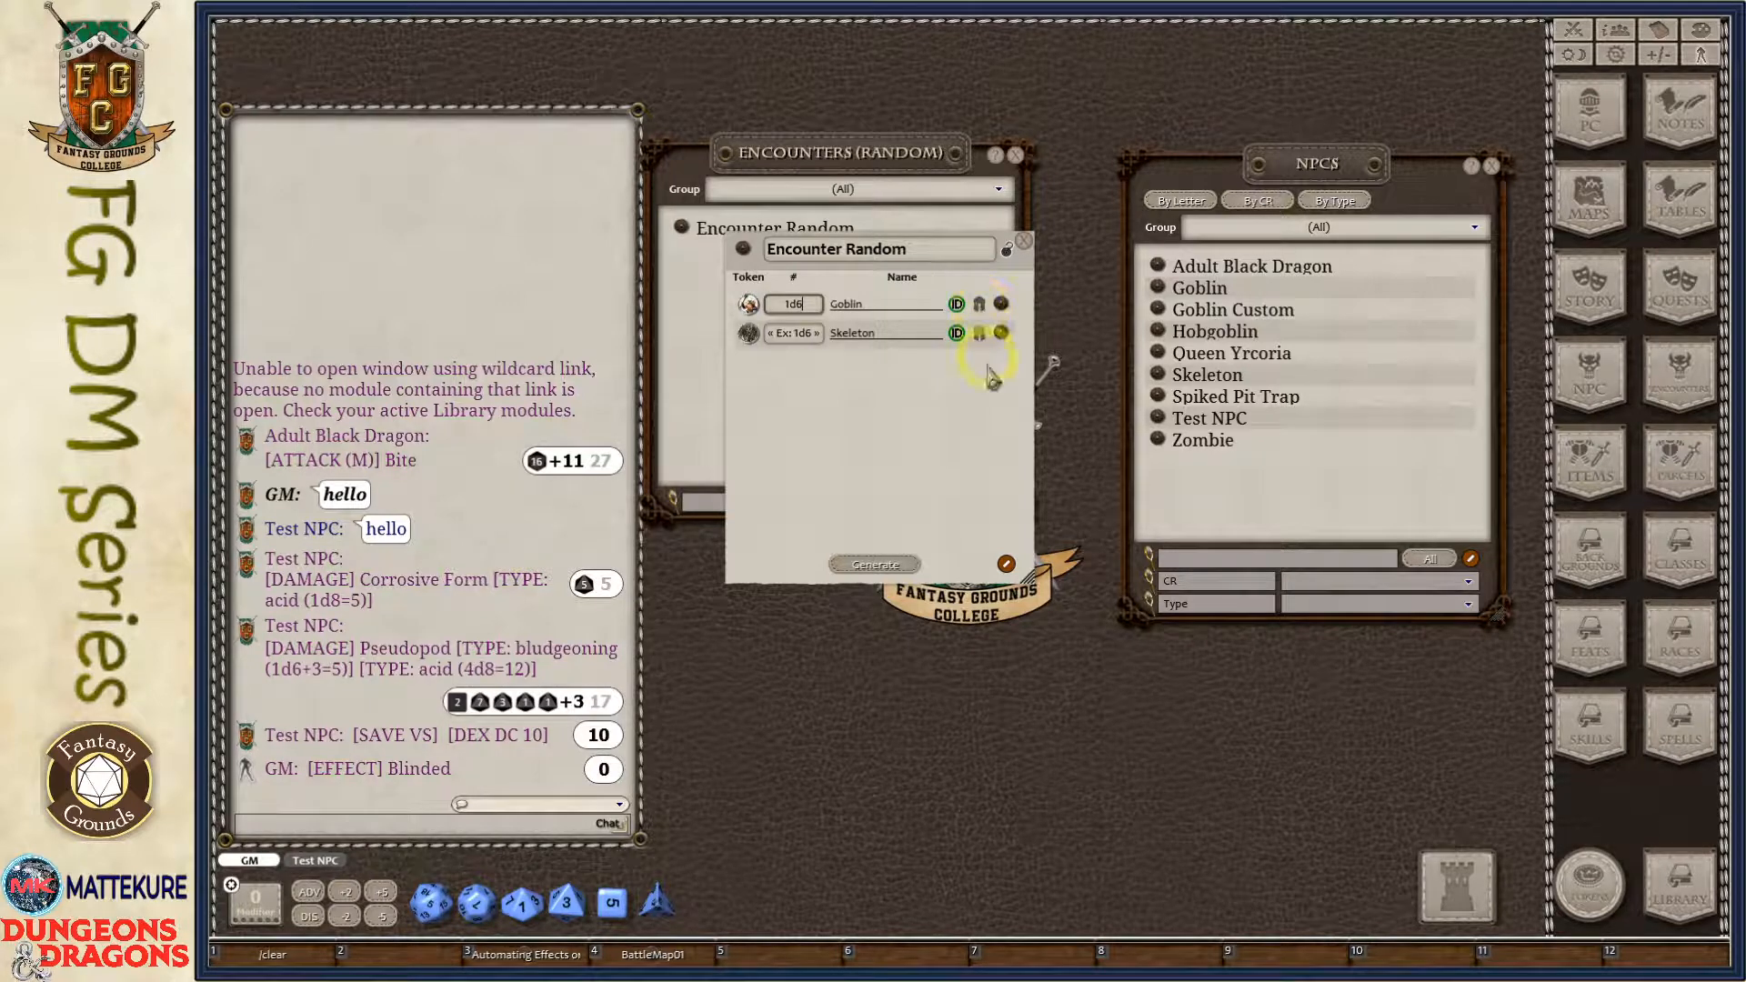
left_click_drag(894, 464, 811, 442)
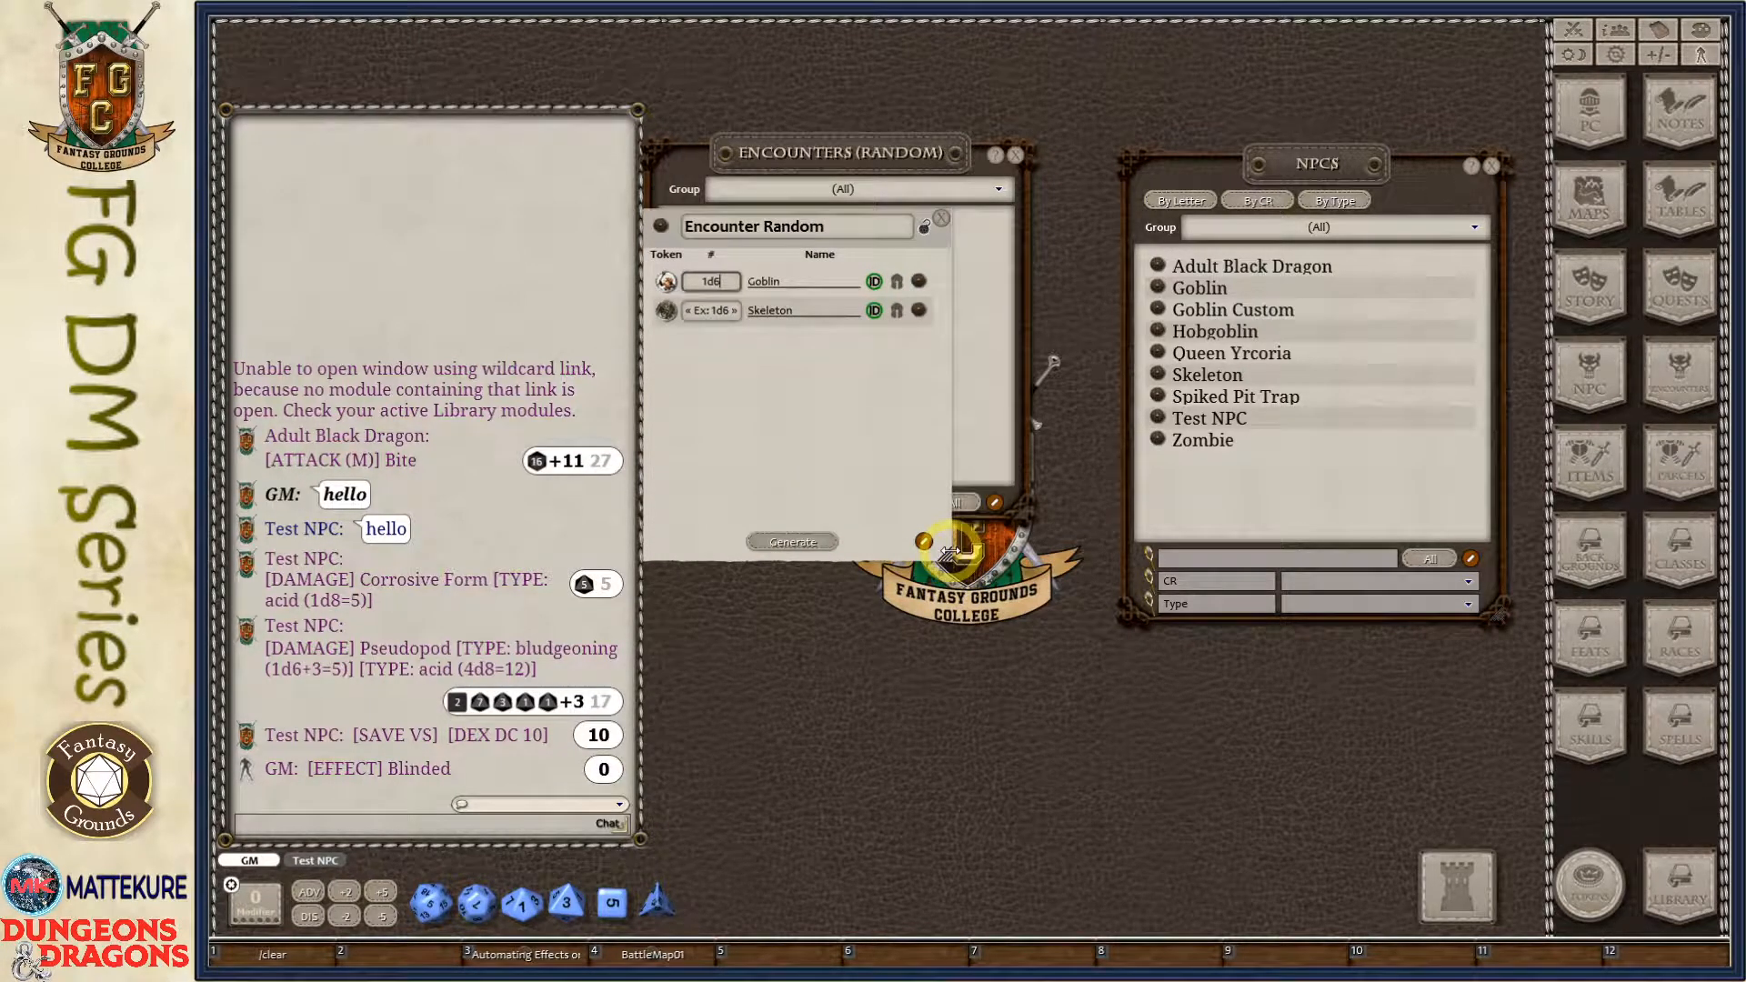
left_click_drag(950, 539, 1041, 535)
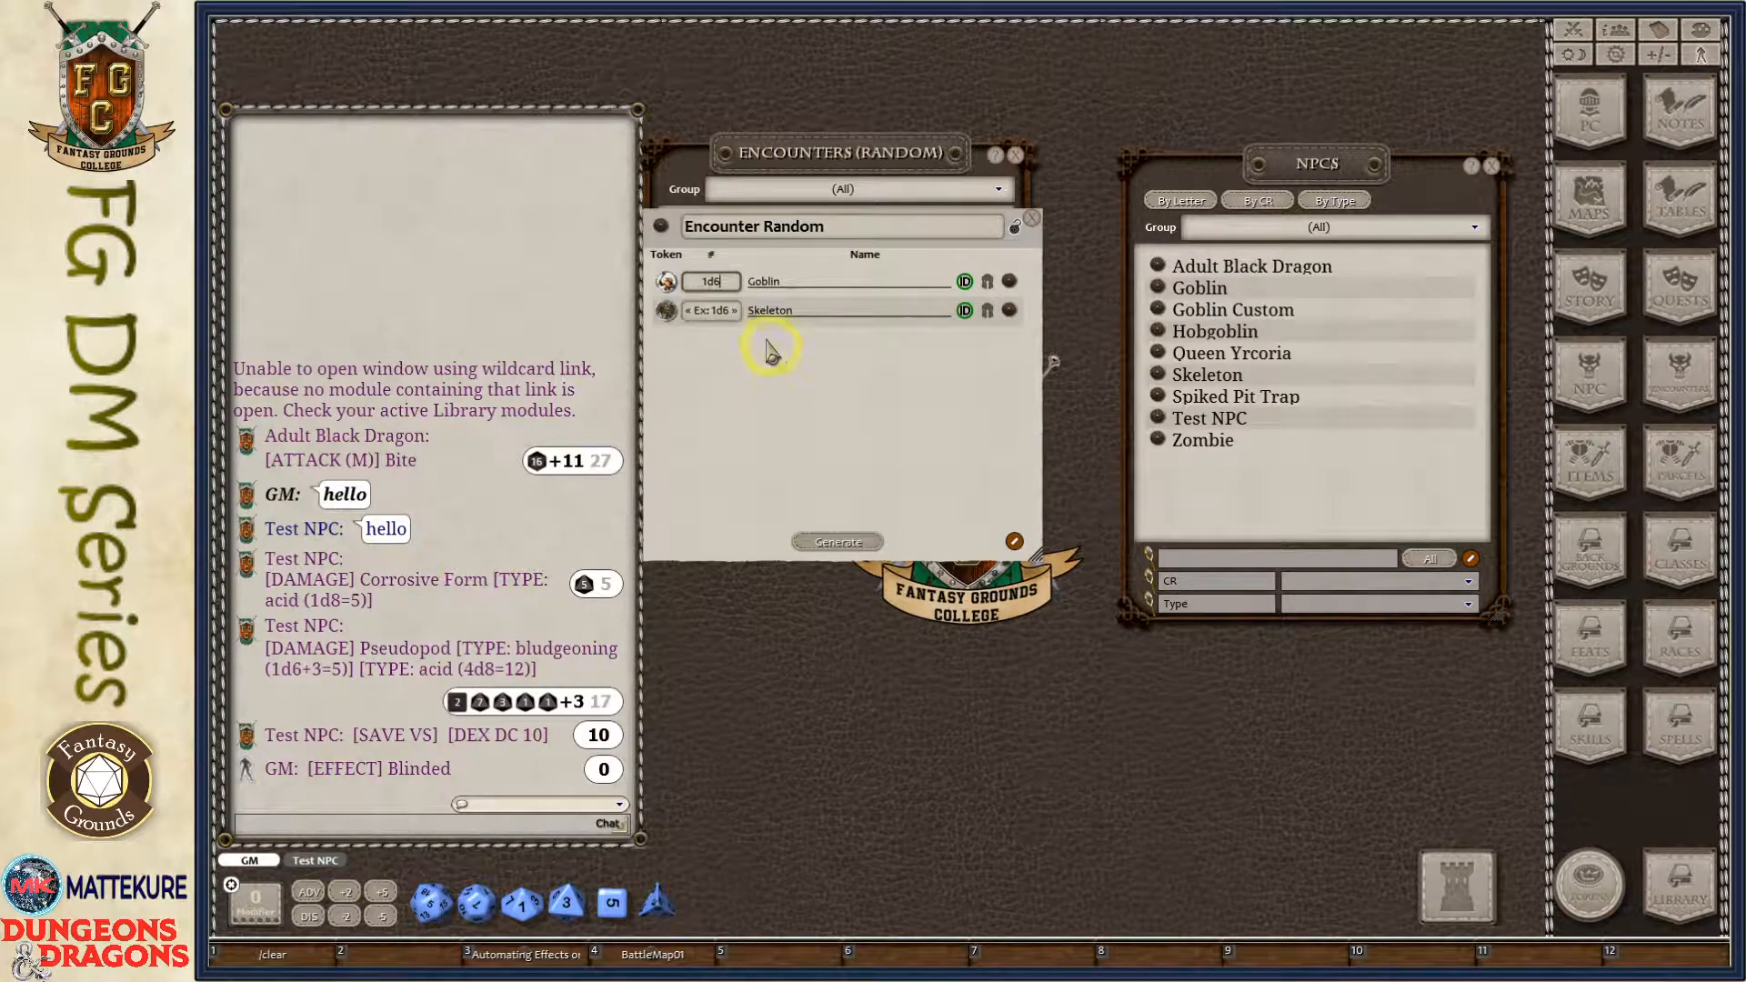
Close the NPC list, open the Party Sheet and position it beside the Encounter Random window.
left_click_drag(806, 431, 835, 401)
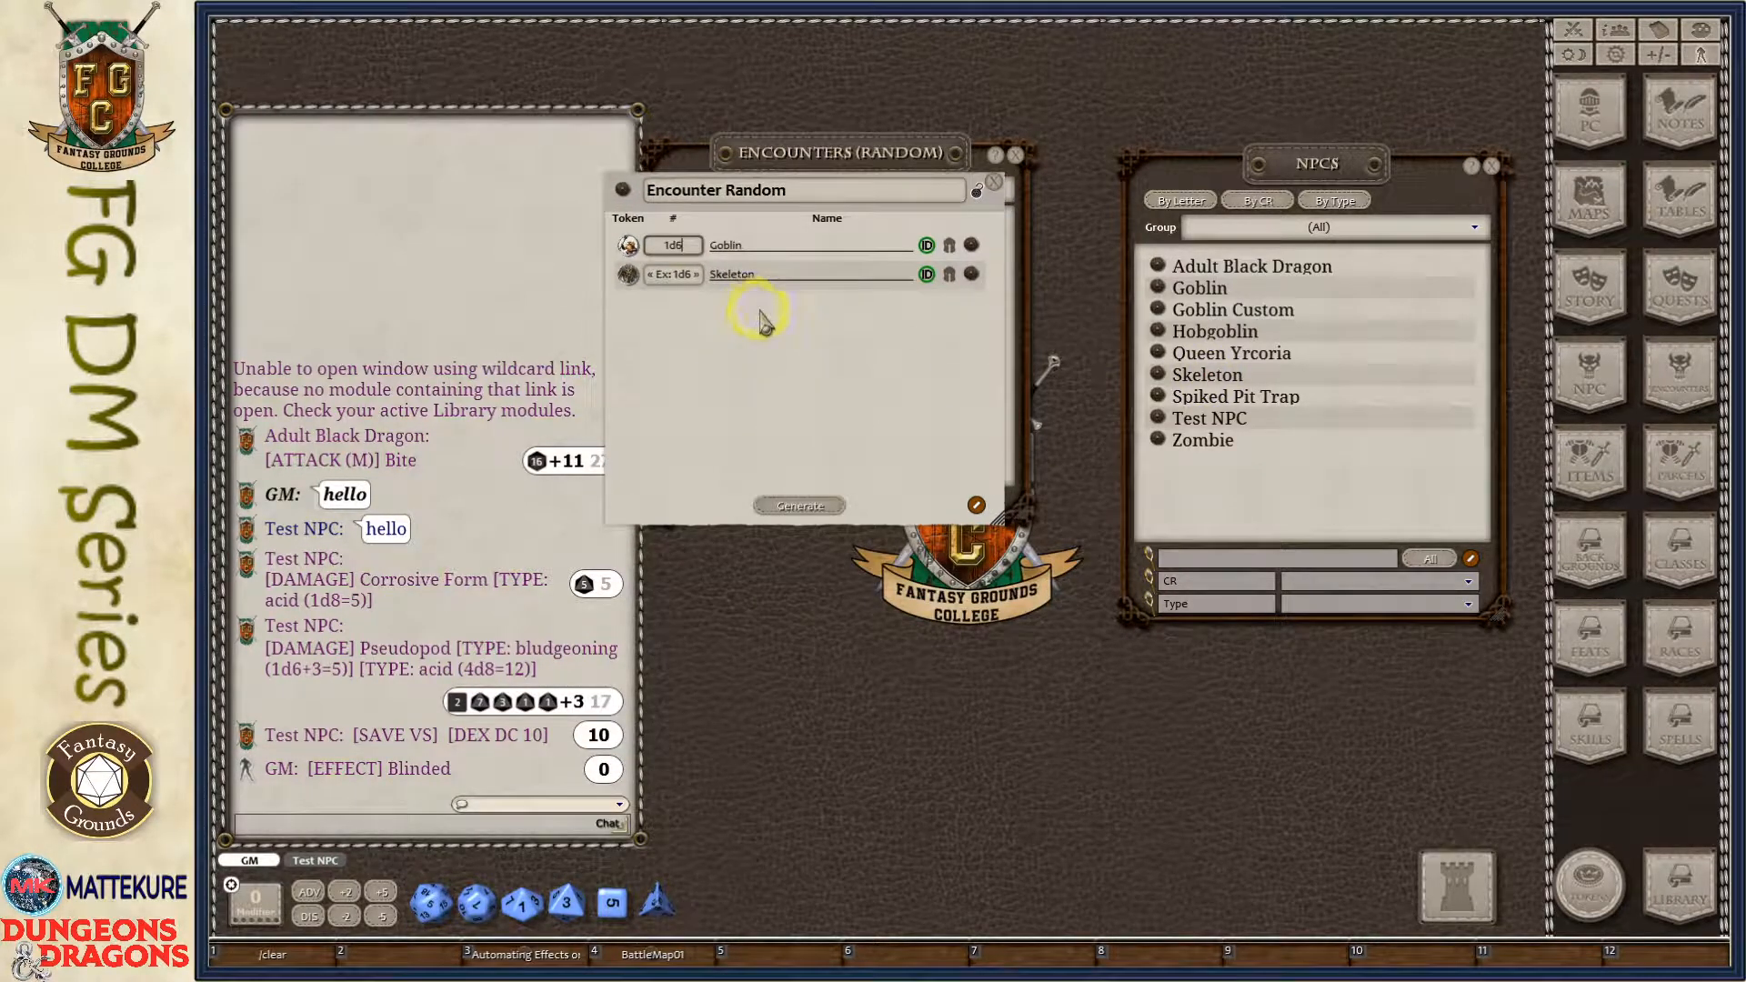
left_click(1492, 165)
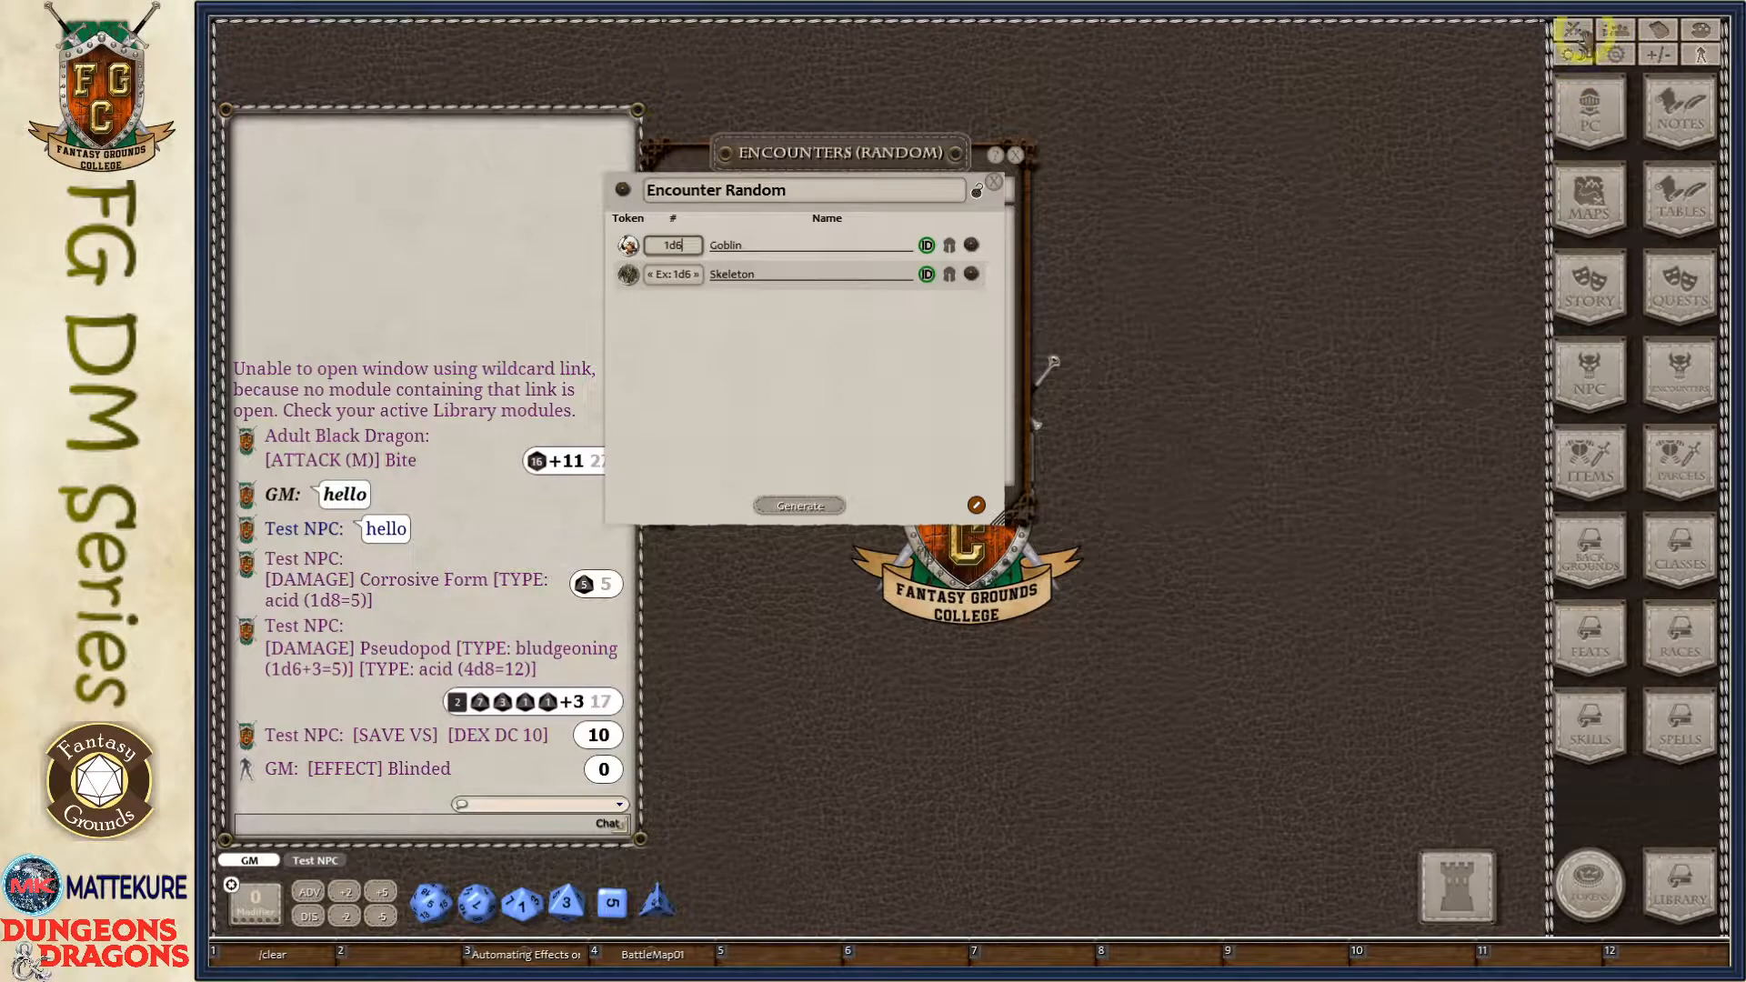
left_click(1616, 29)
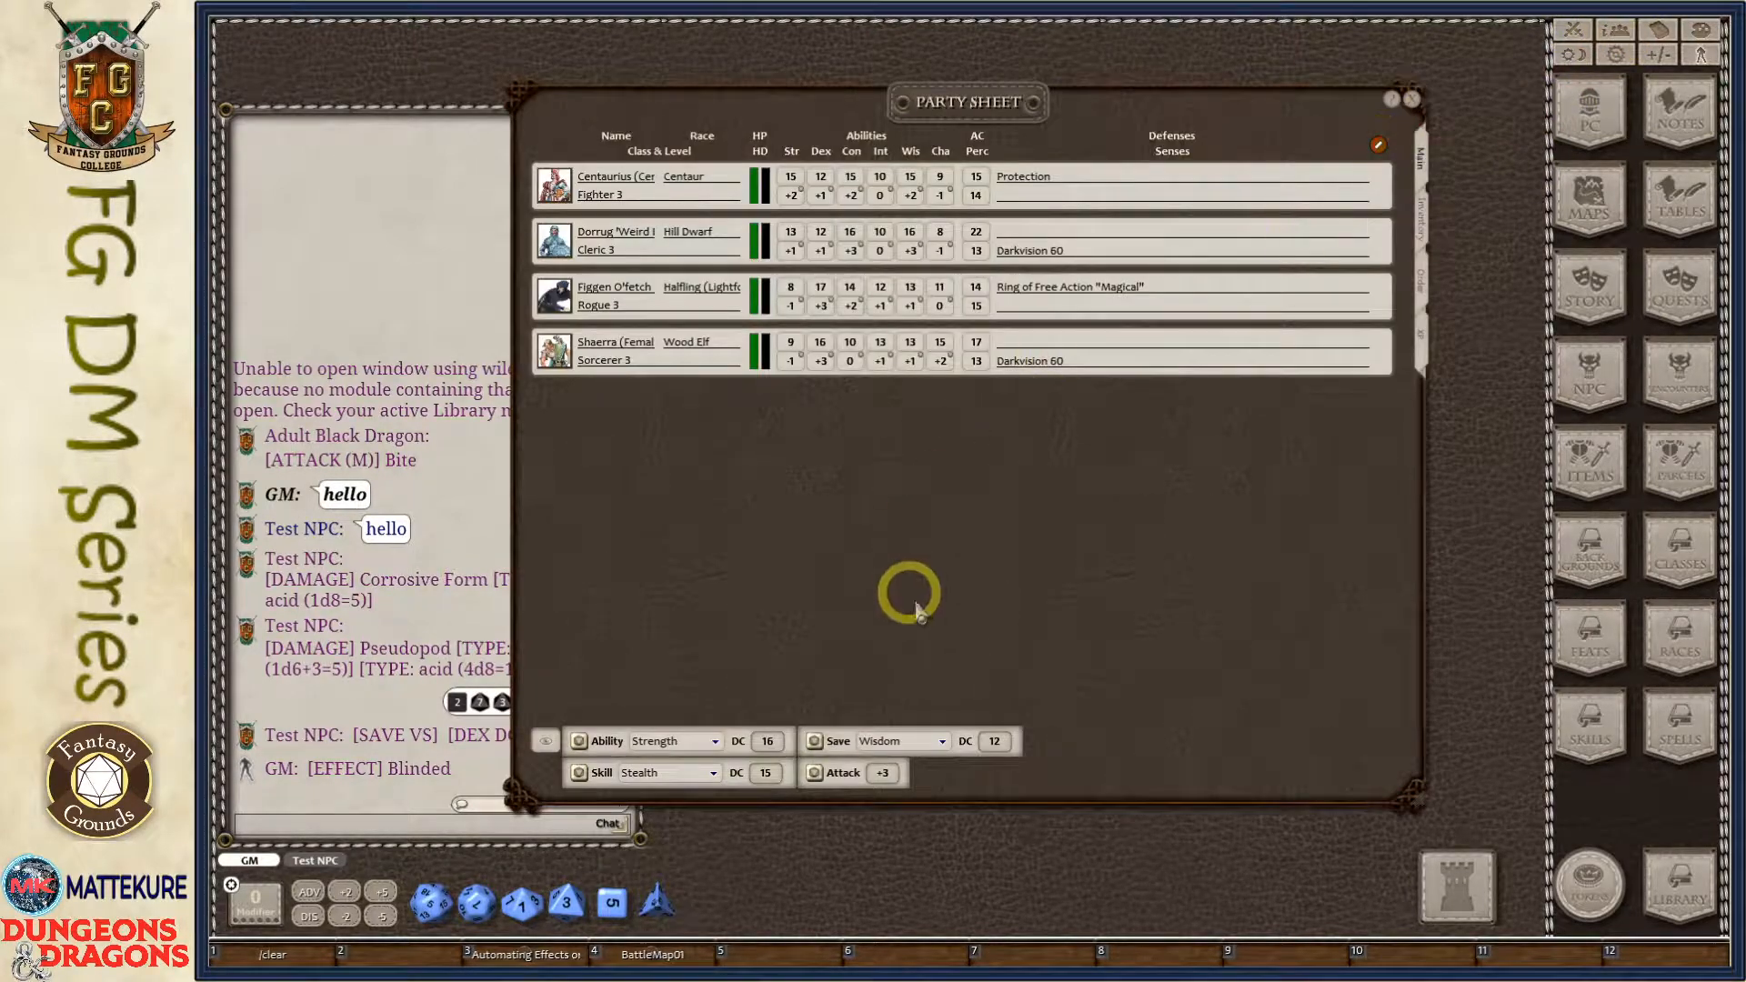
left_click_drag(989, 479, 1194, 529)
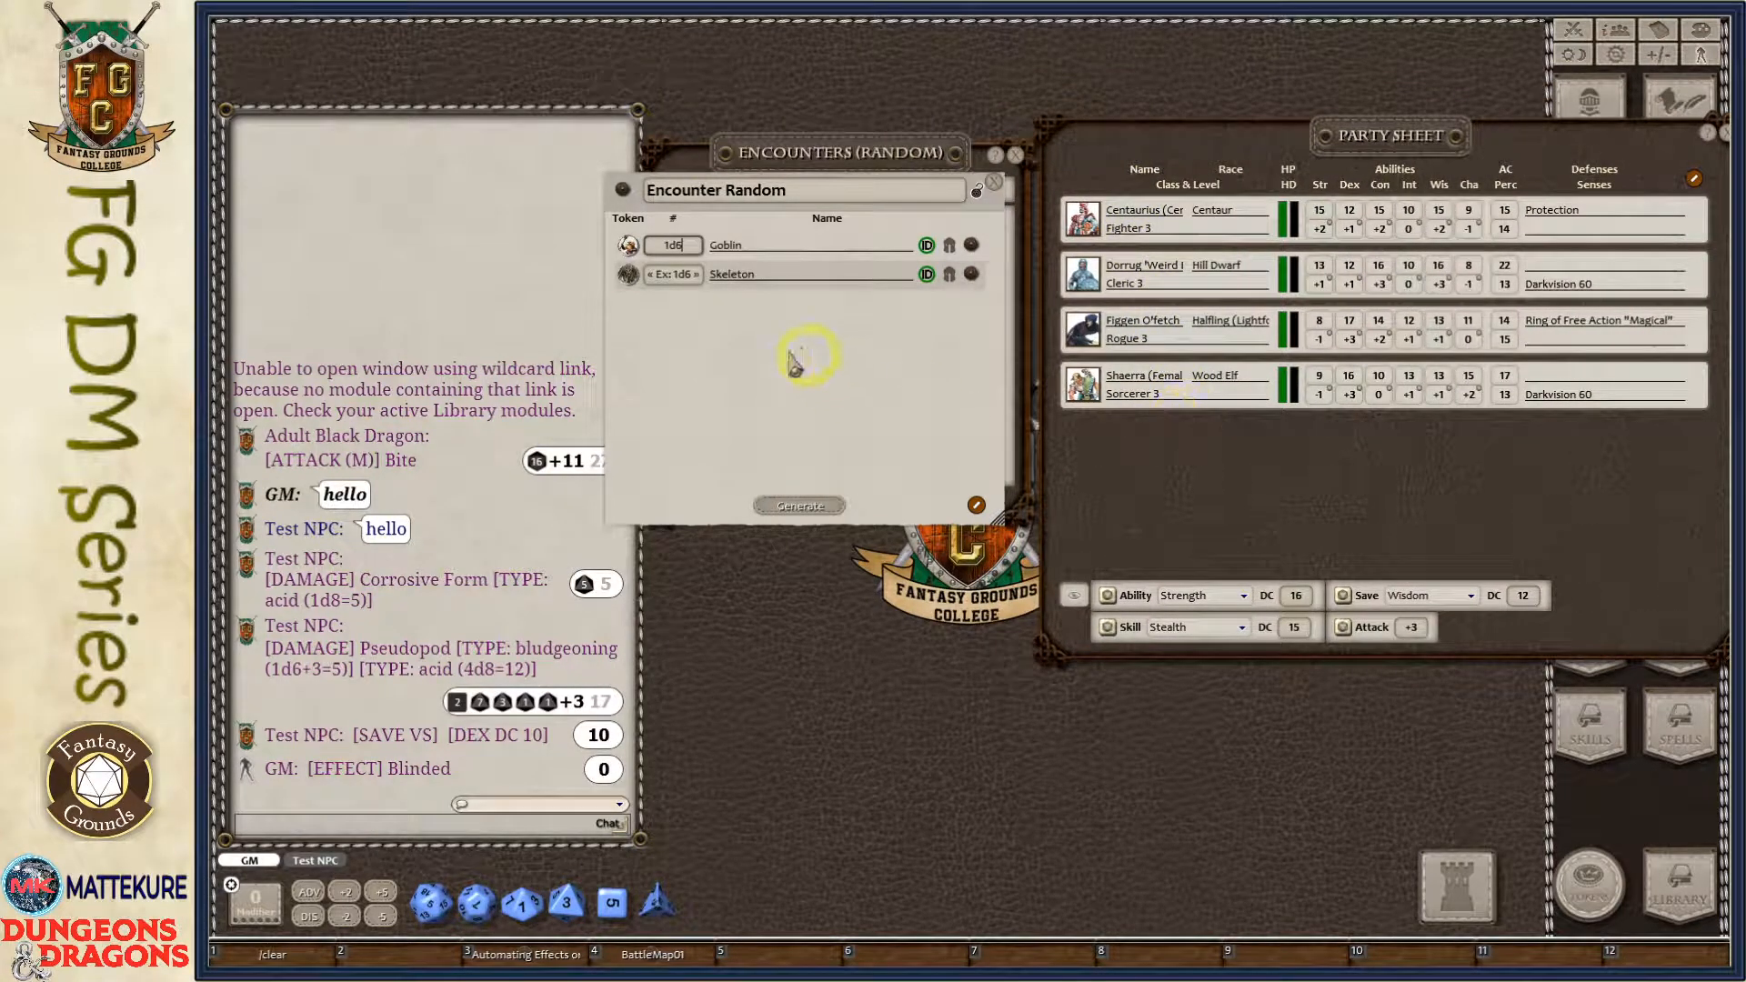
Set the Skeleton quantity in Encounter Random to $PC after checking the party in the character selection list.
left_click(670, 276)
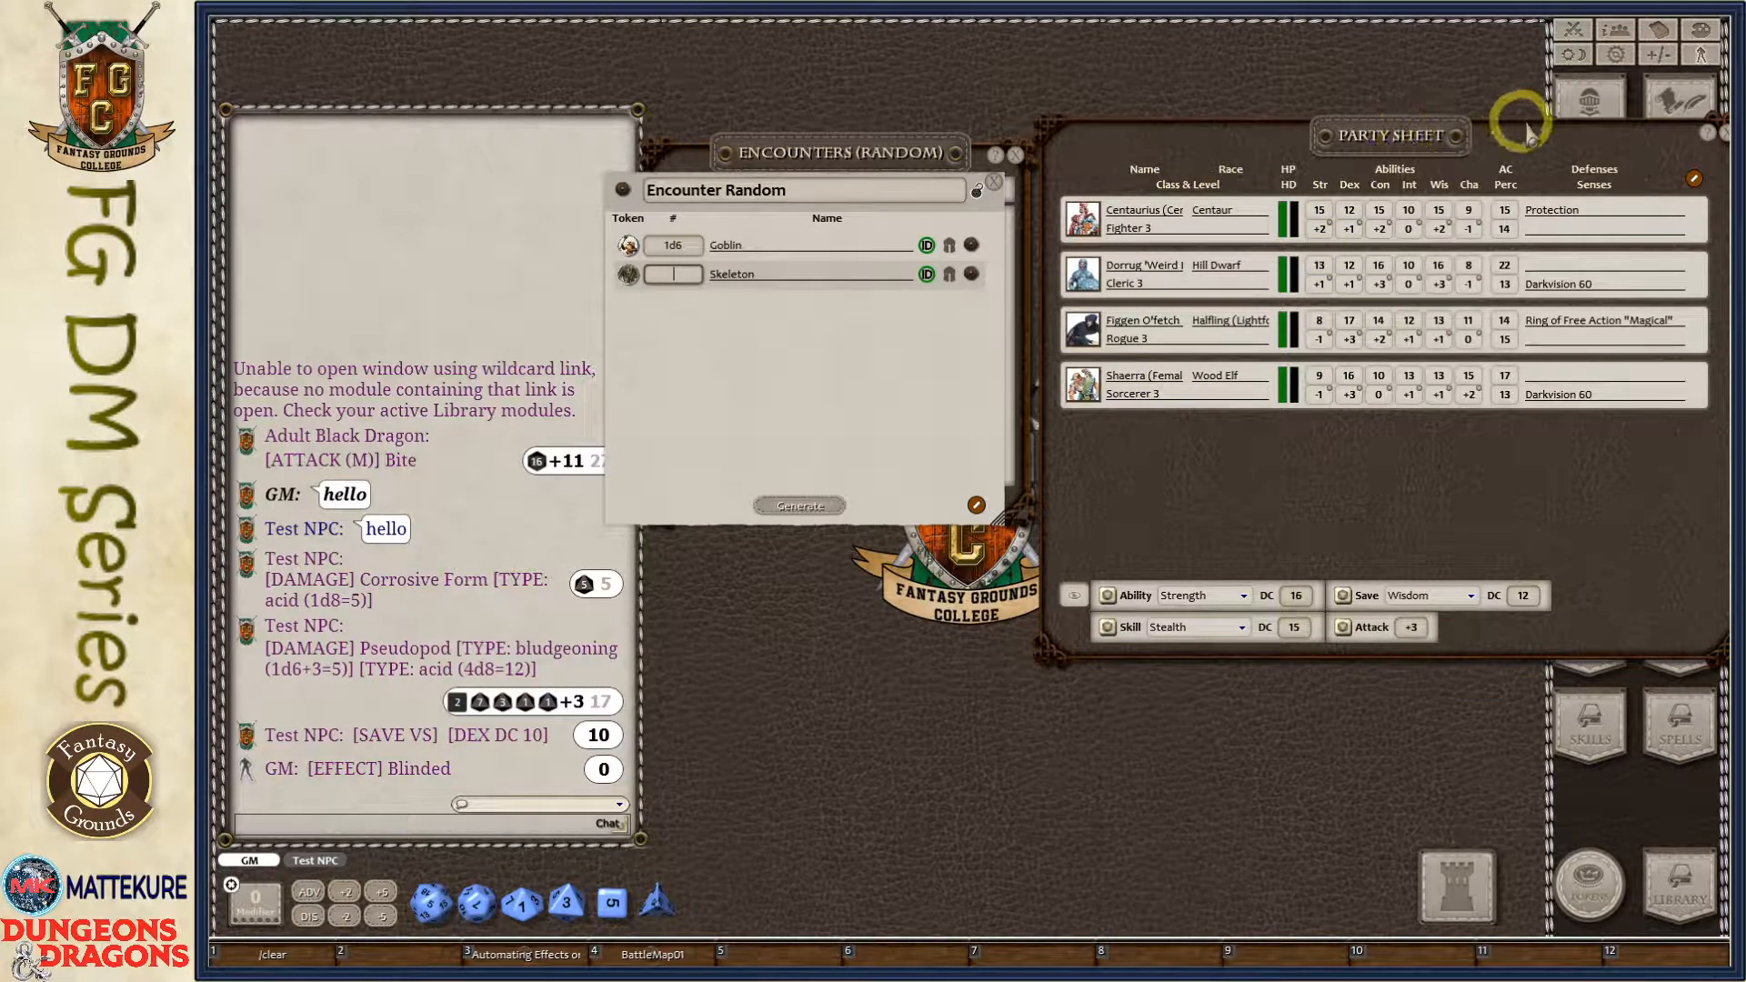
left_click(1601, 97)
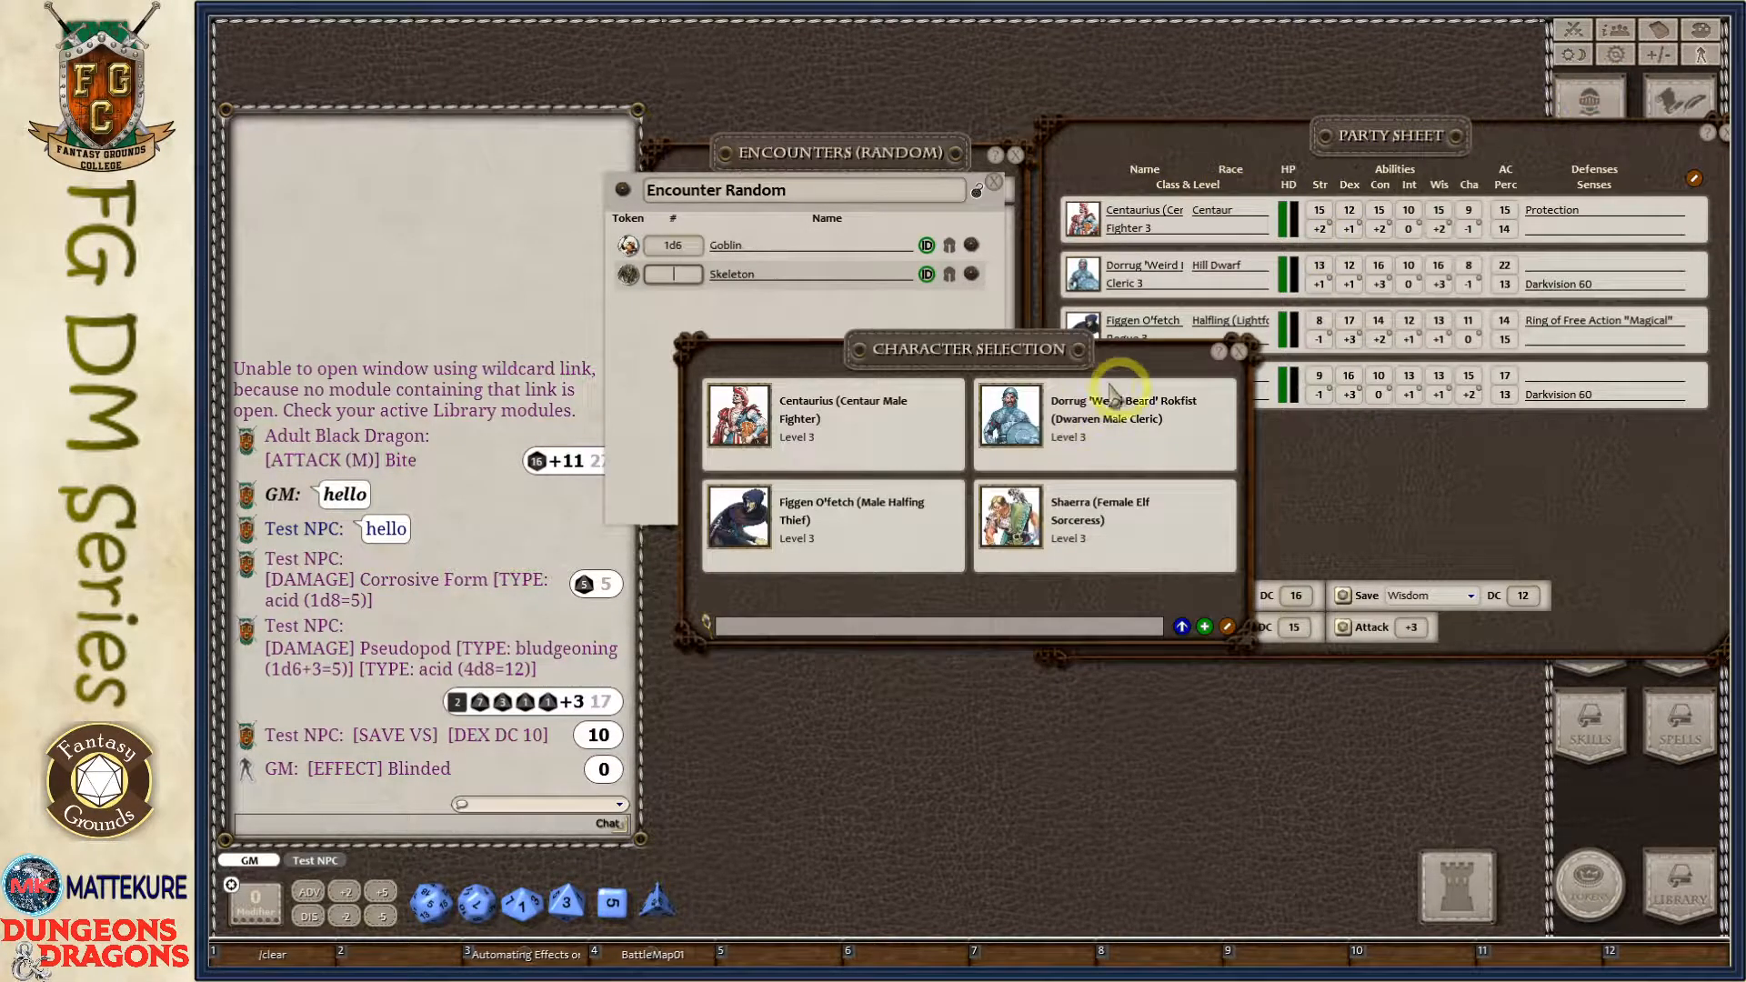
left_click(1239, 351)
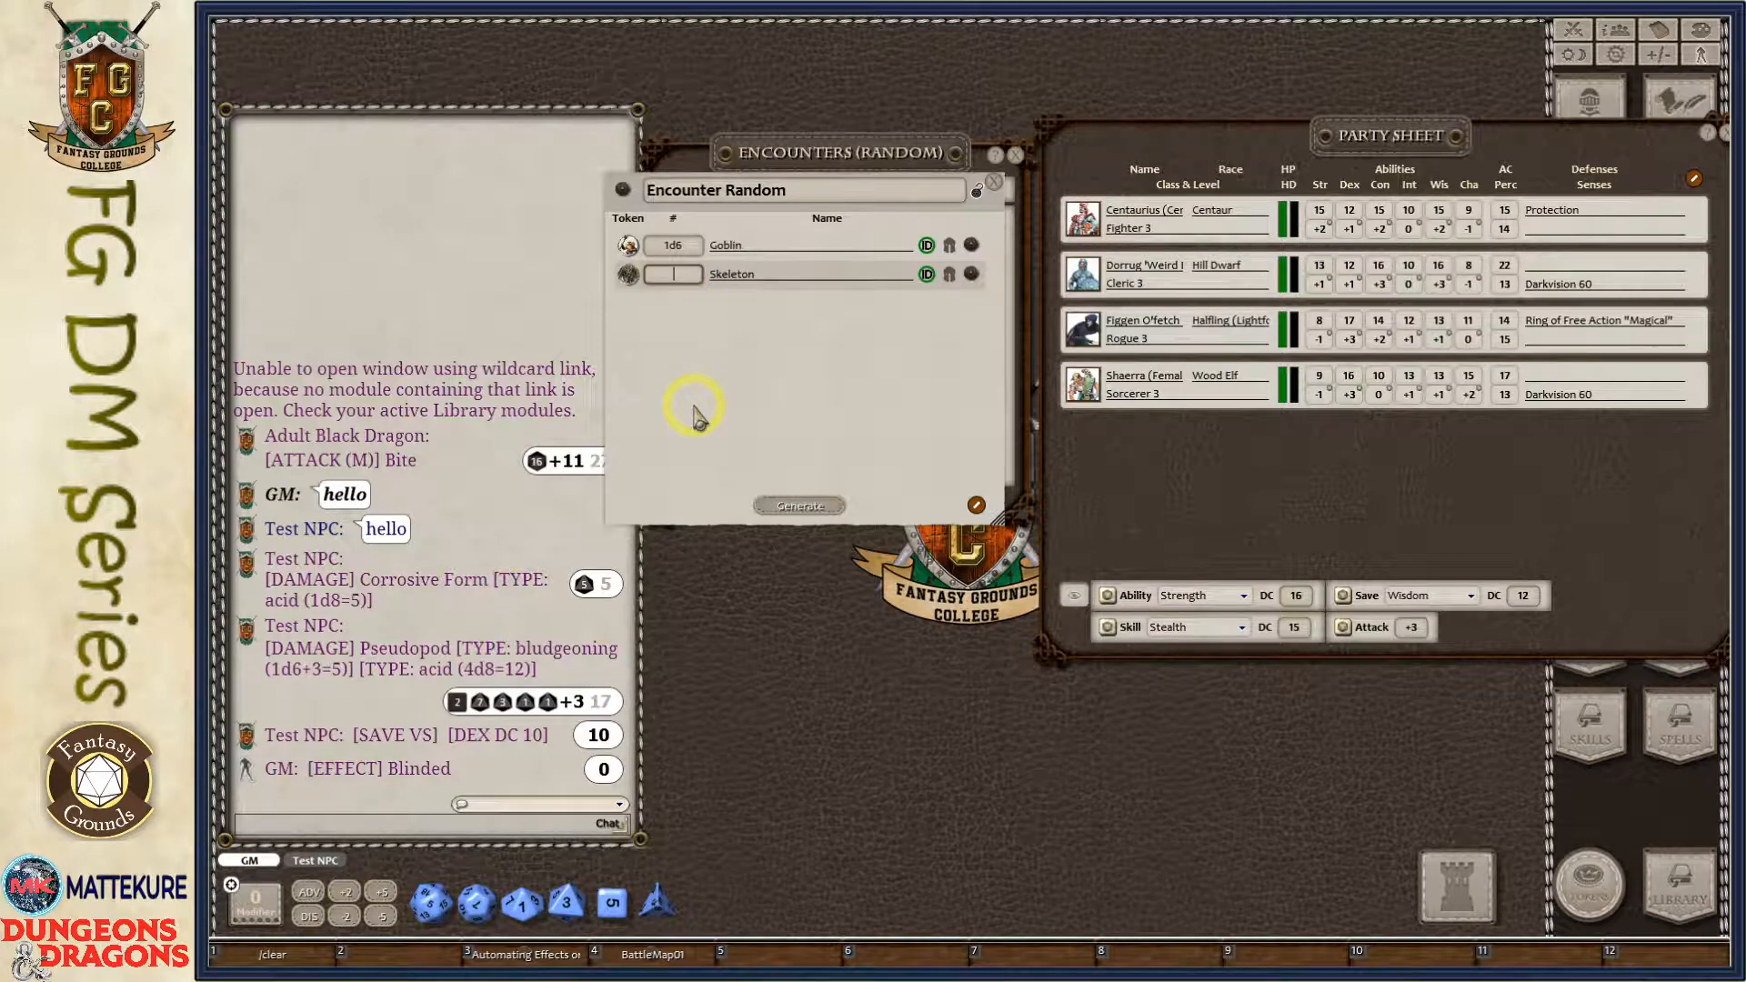
key("shift")
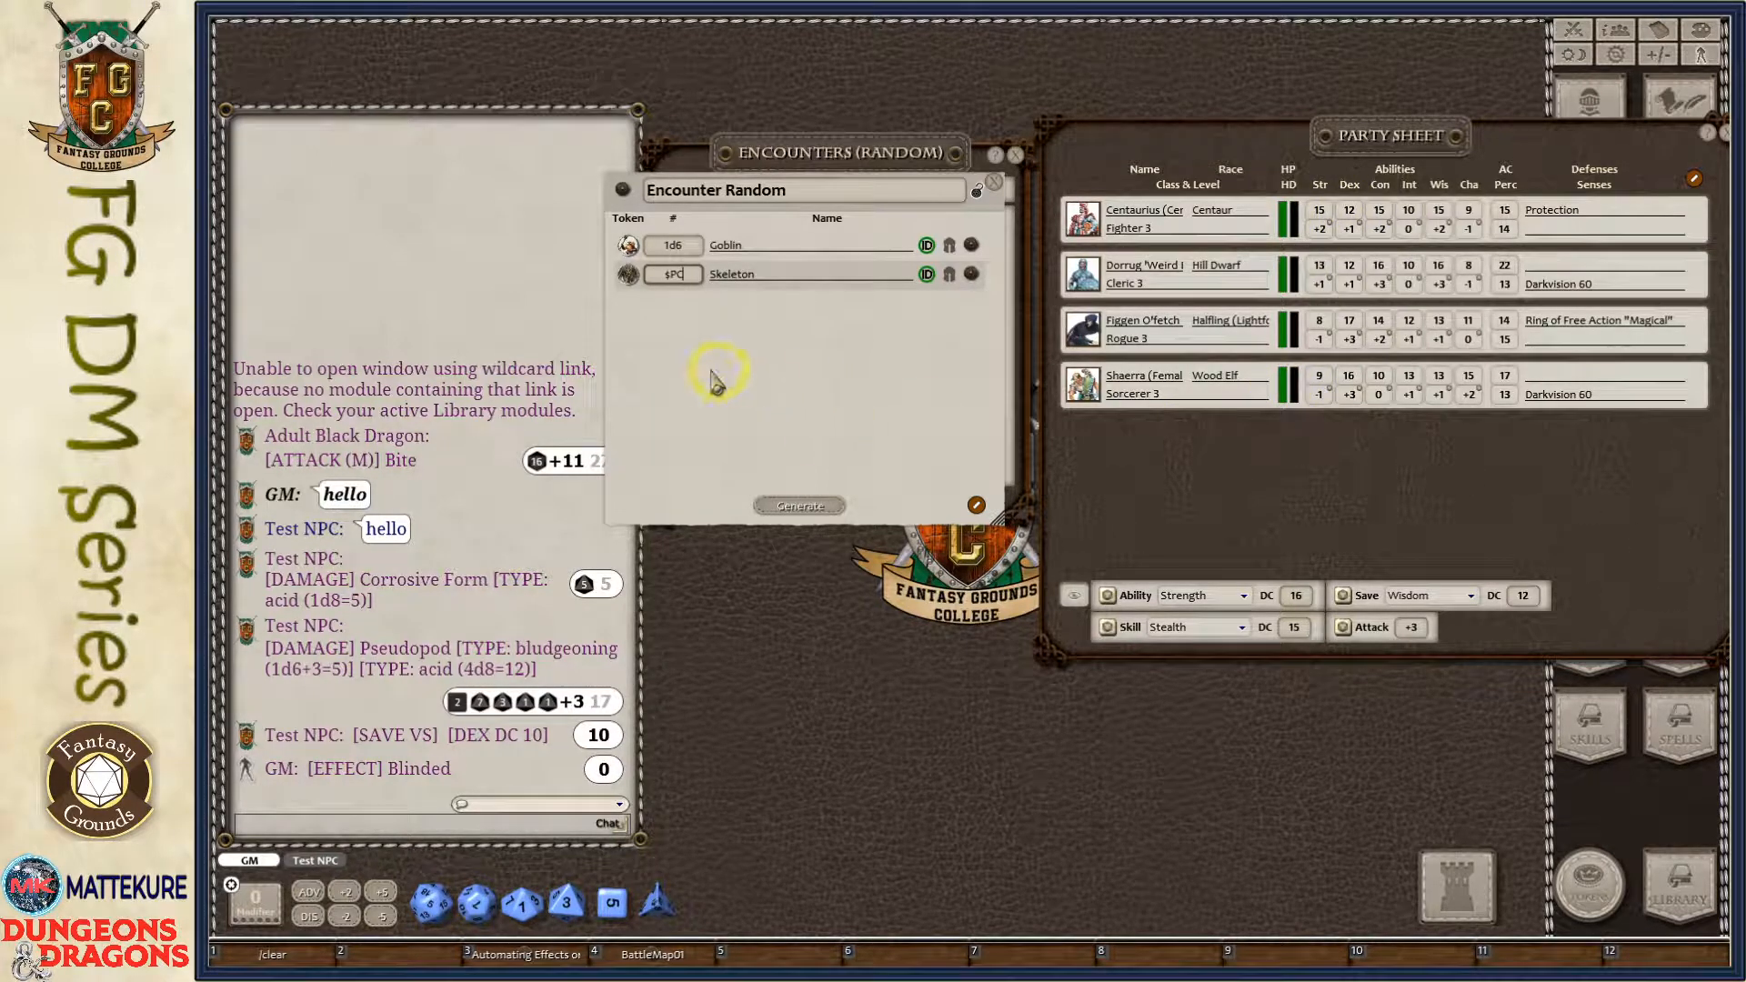
Change the Encounter Random quantities to 1d6+4 for Goblin and $PC*2 for Skeleton.
left_click(680, 244)
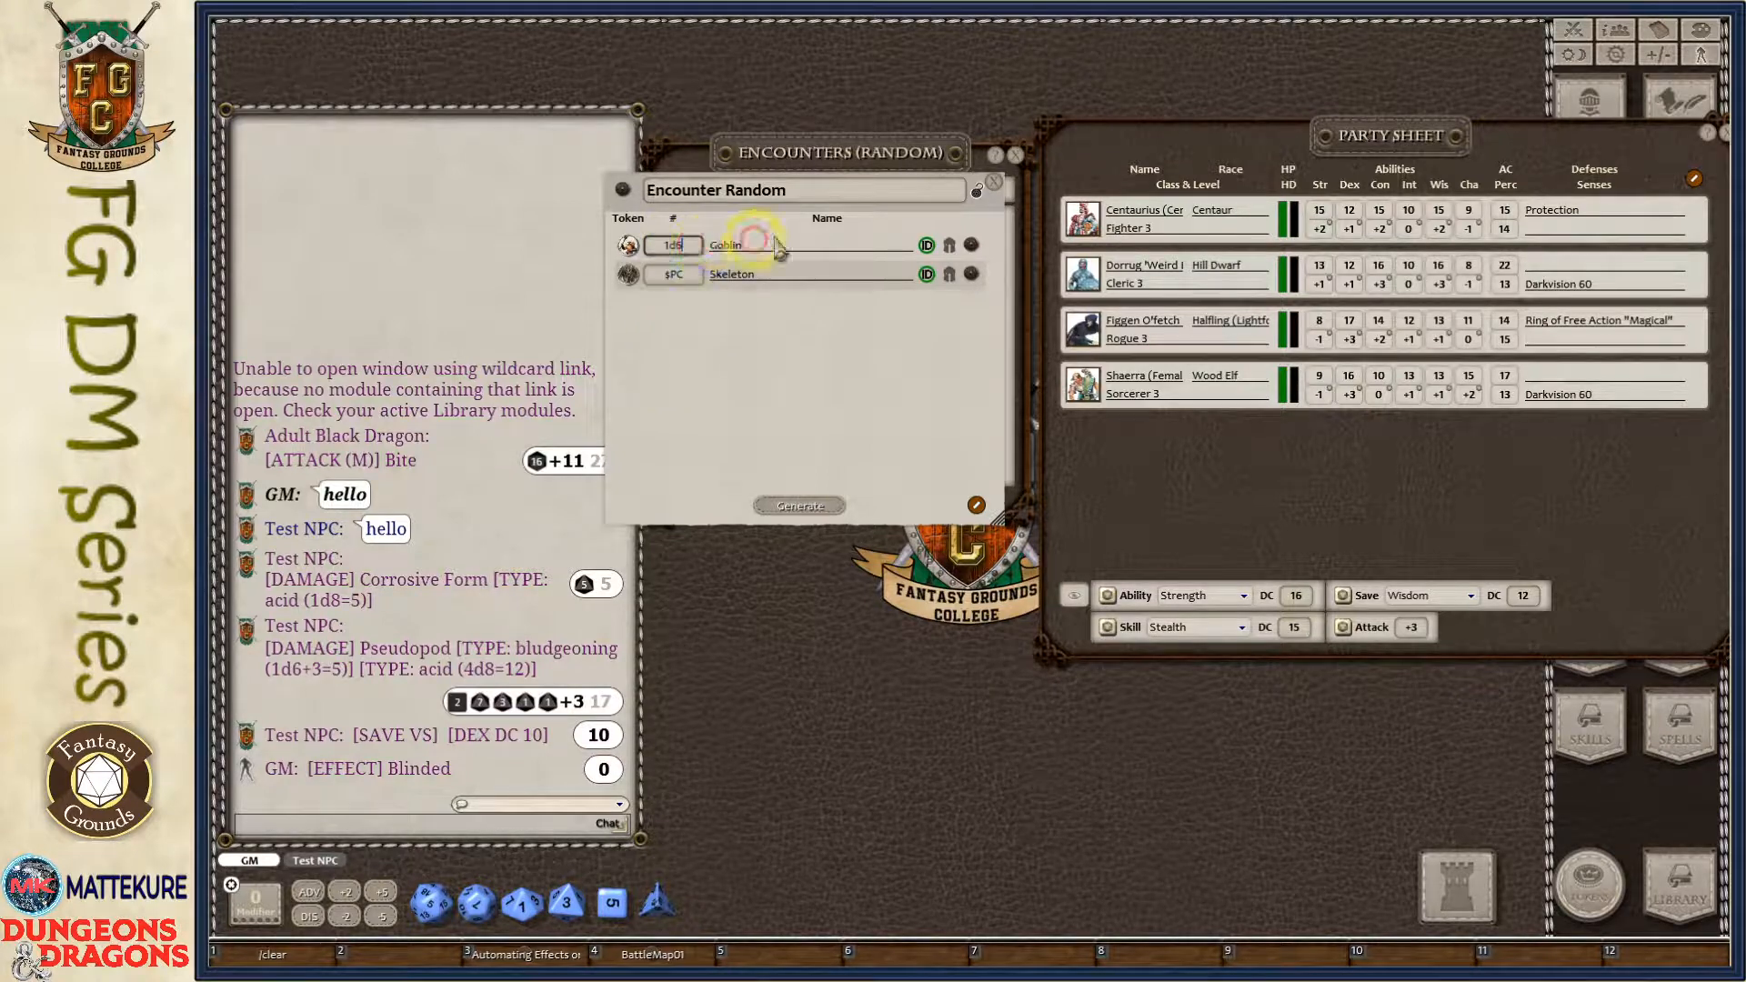
type("+")
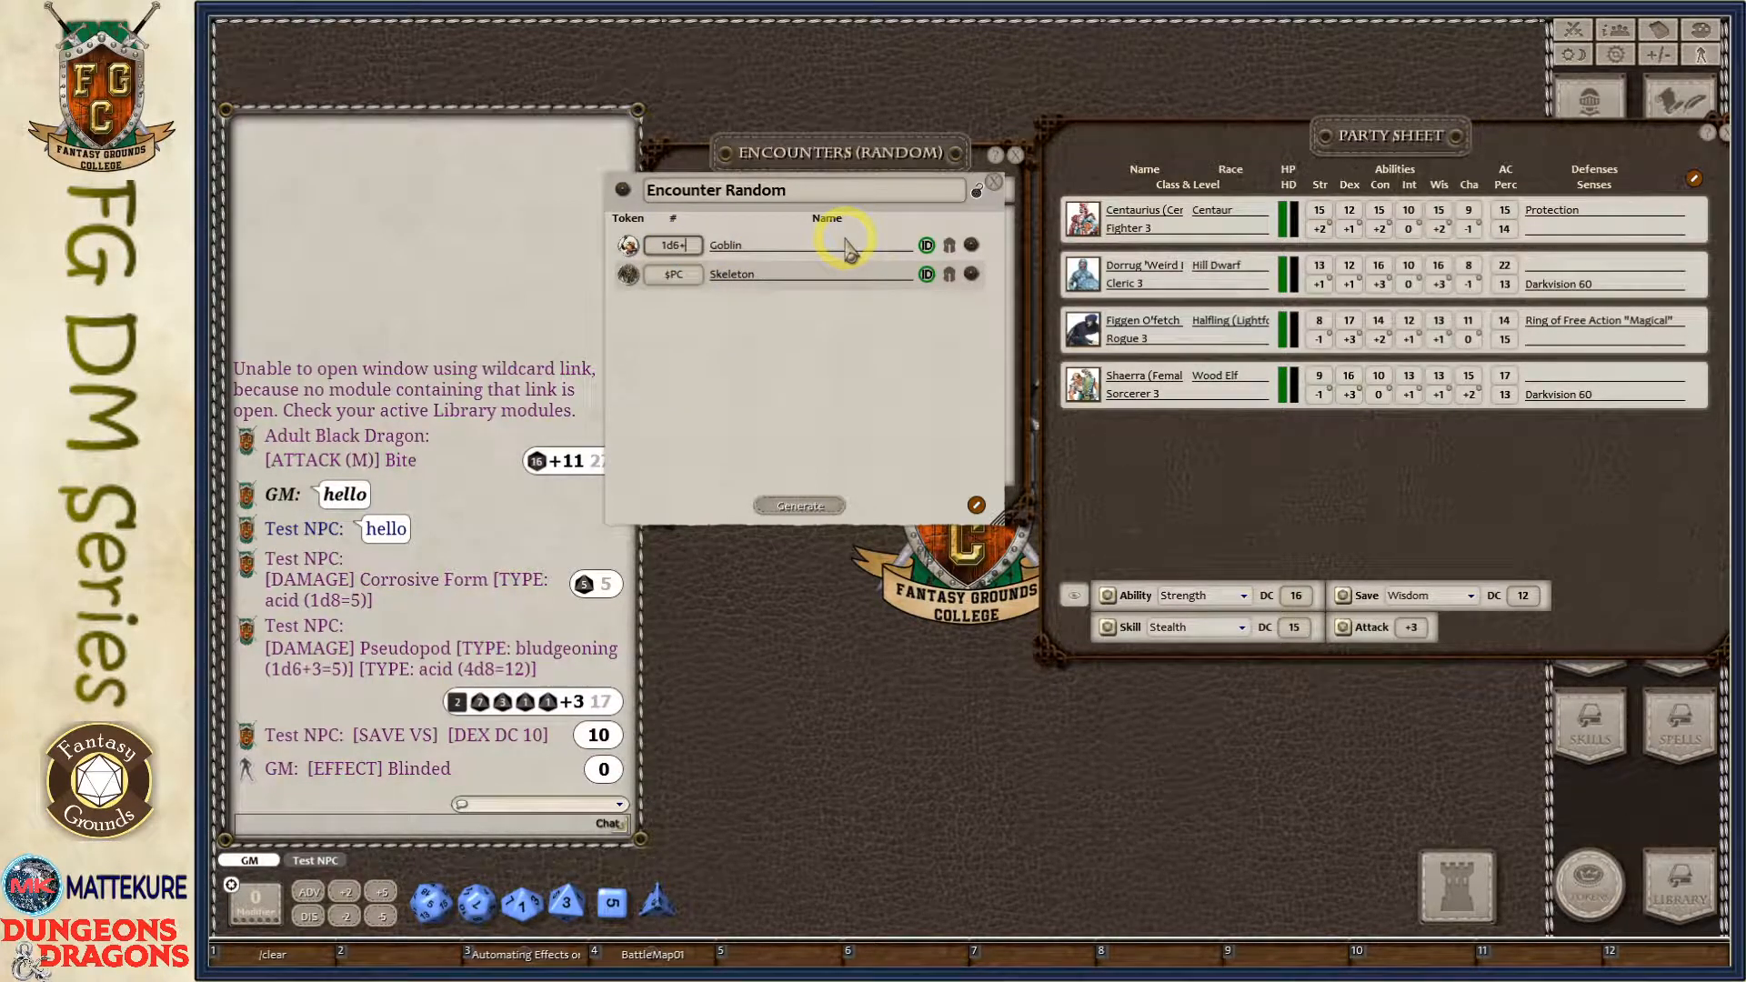
type("4")
left_click(682, 274)
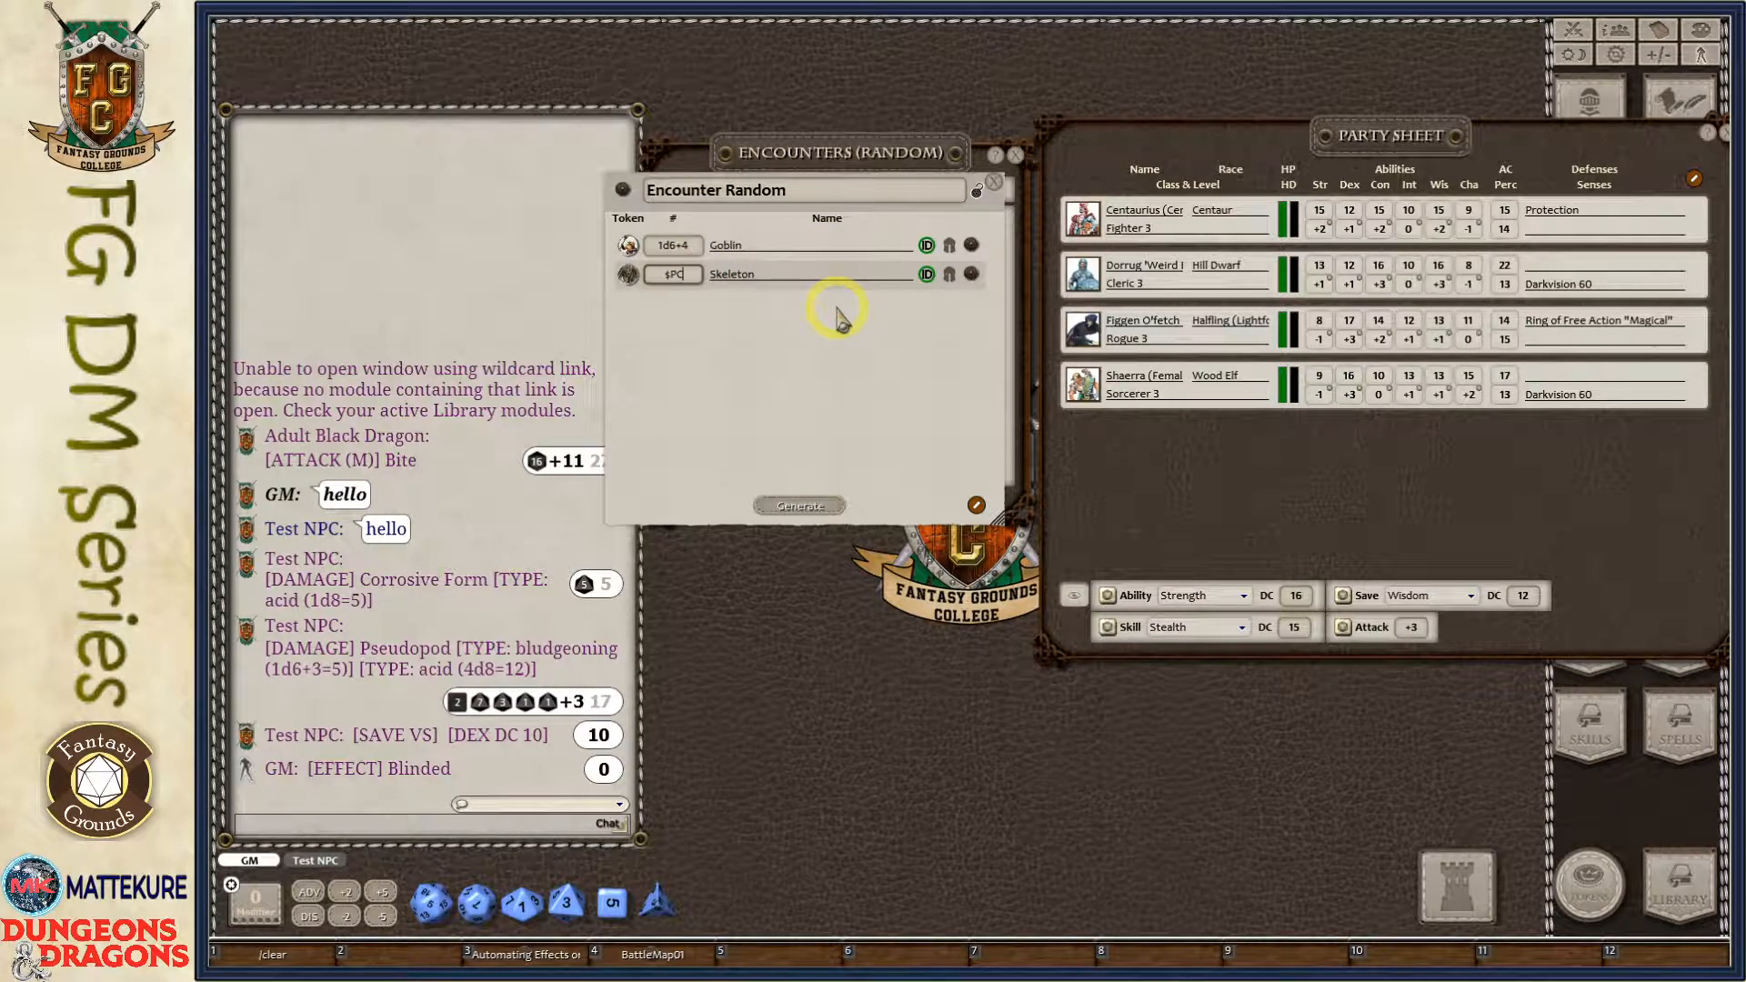
type("*")
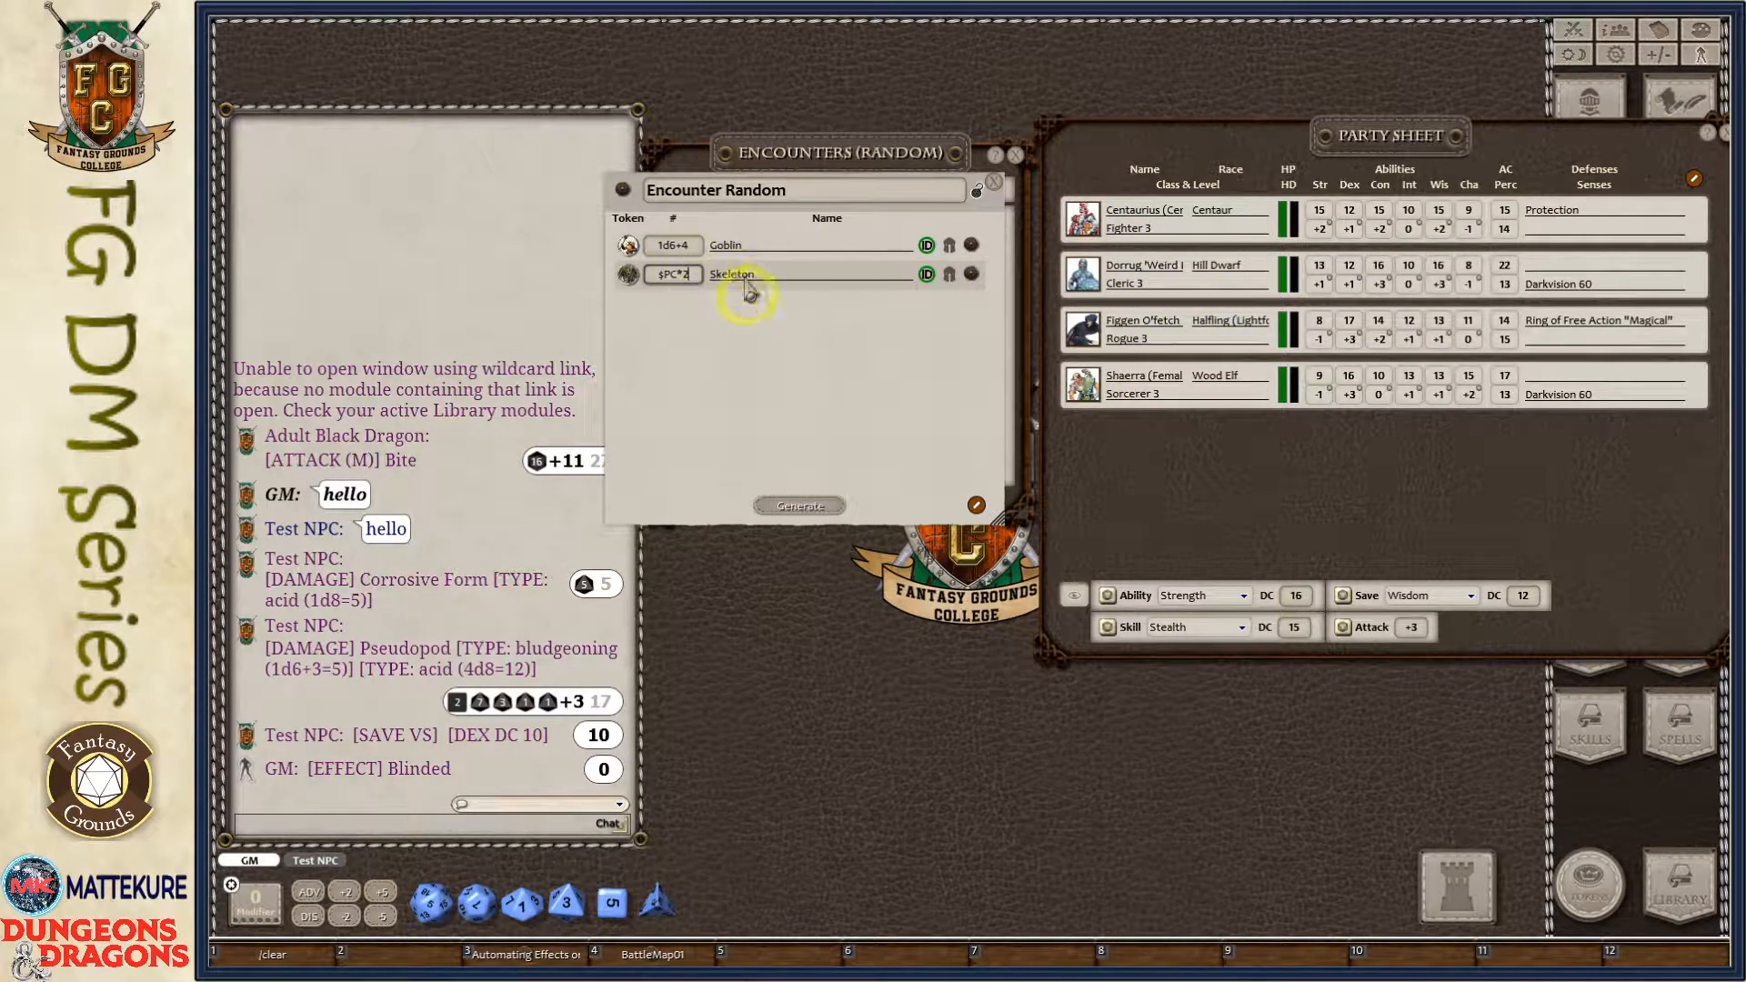
Generate an encounter from Encounter Random, widen its window and add its creatures to the combat tracker.
left_click_drag(843, 420, 736, 420)
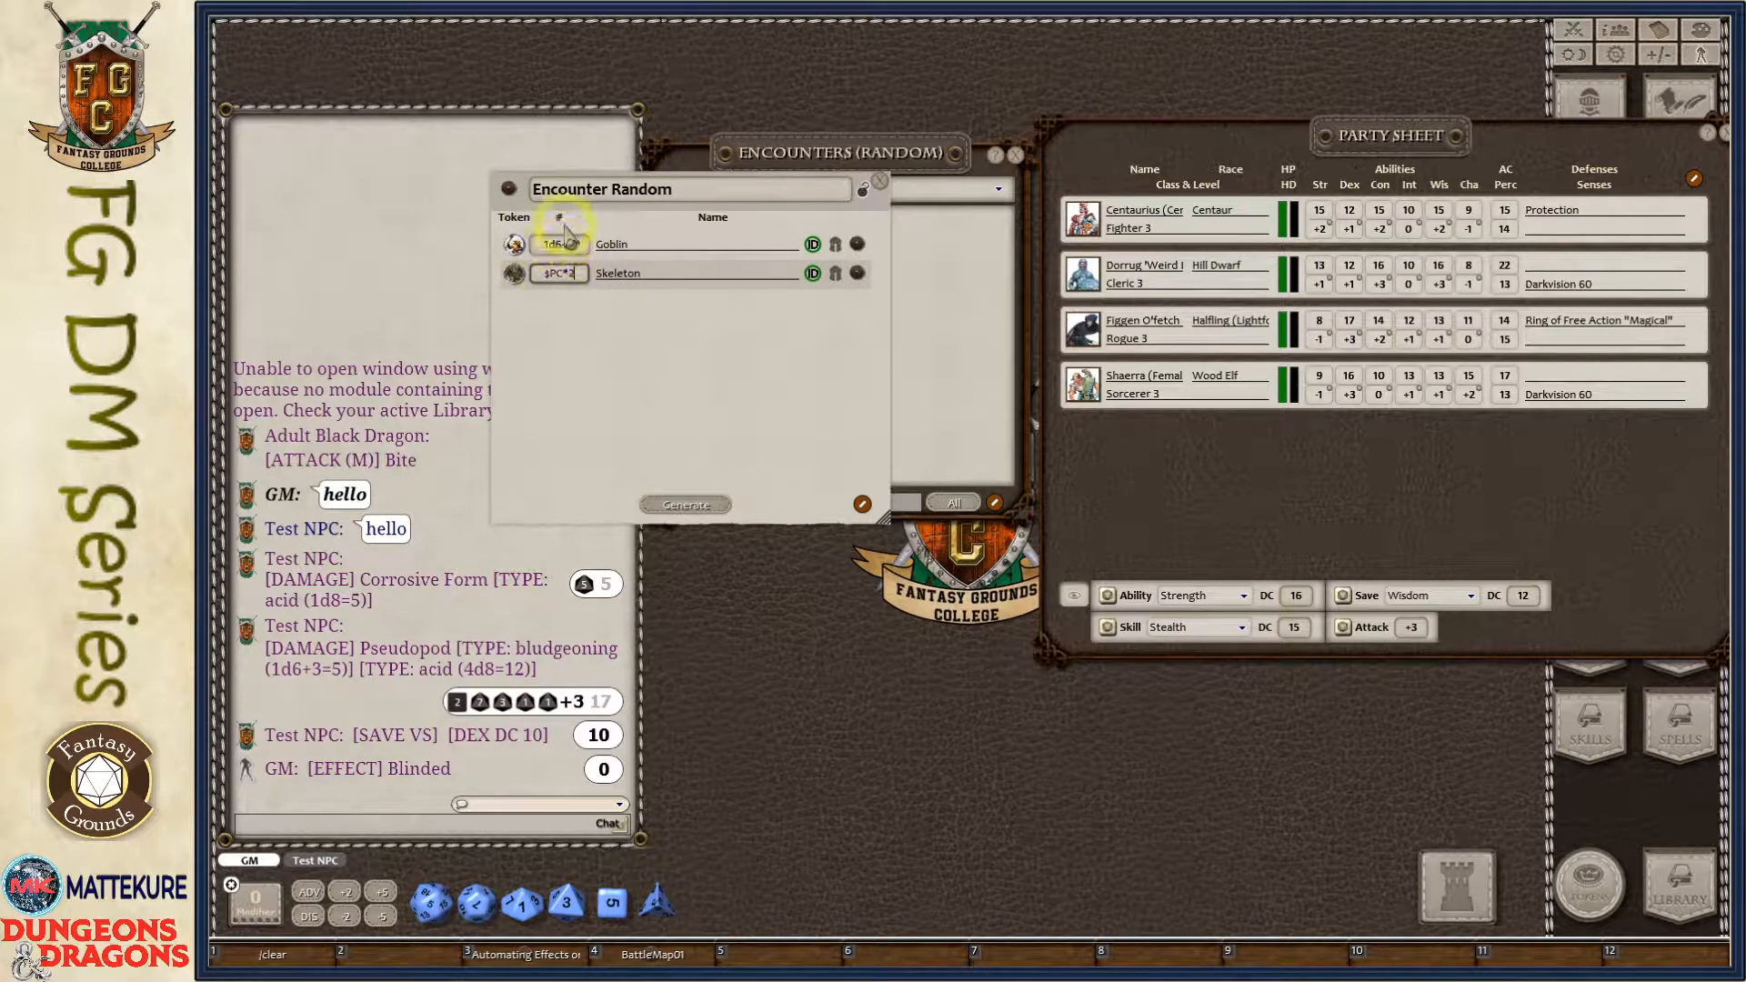
left_click(564, 266)
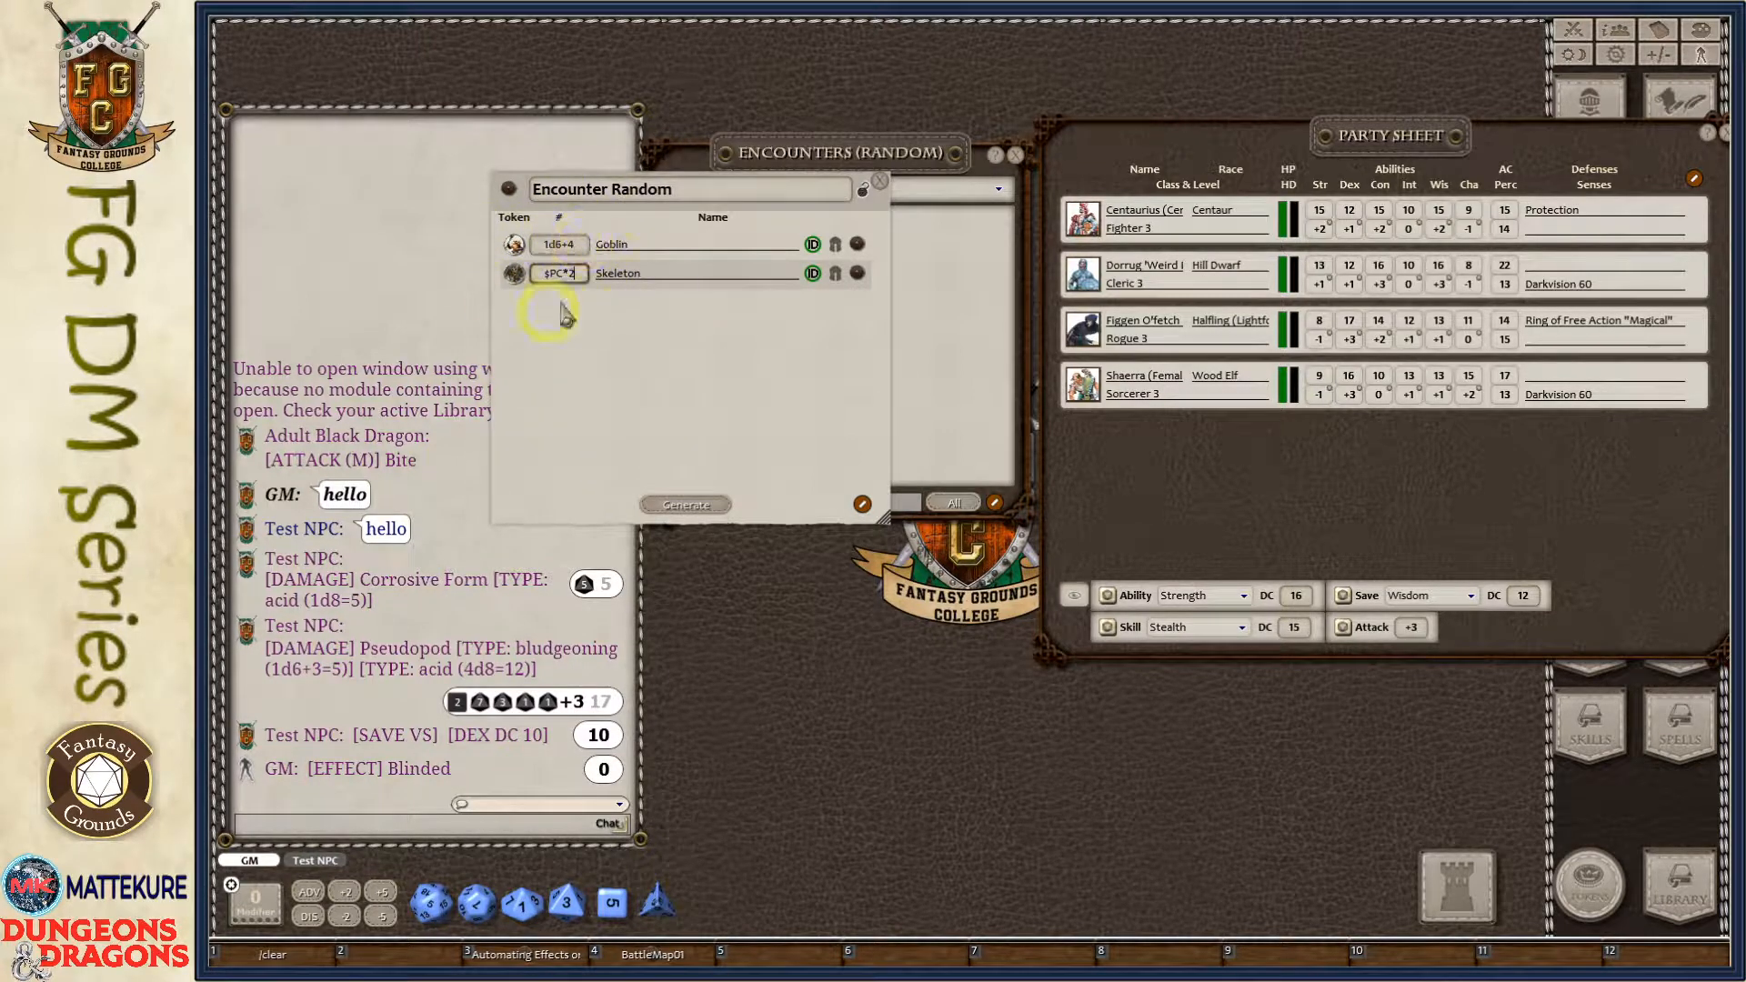
left_click_drag(738, 400, 644, 364)
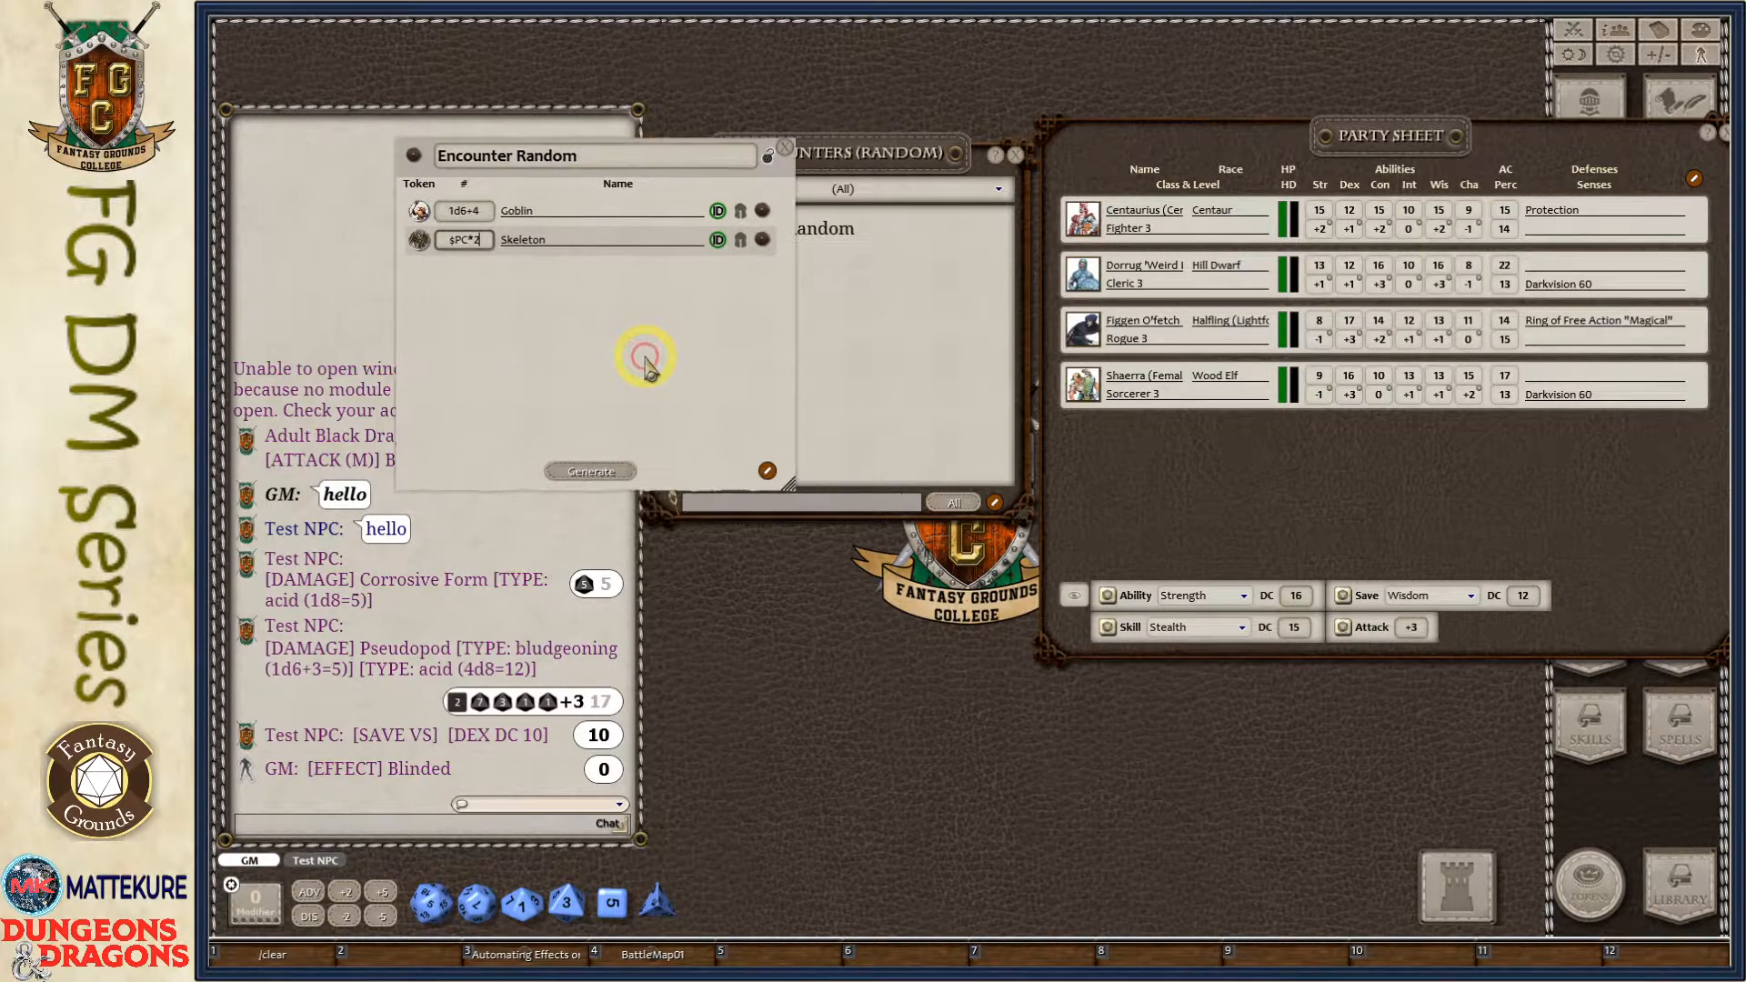
left_click(589, 471)
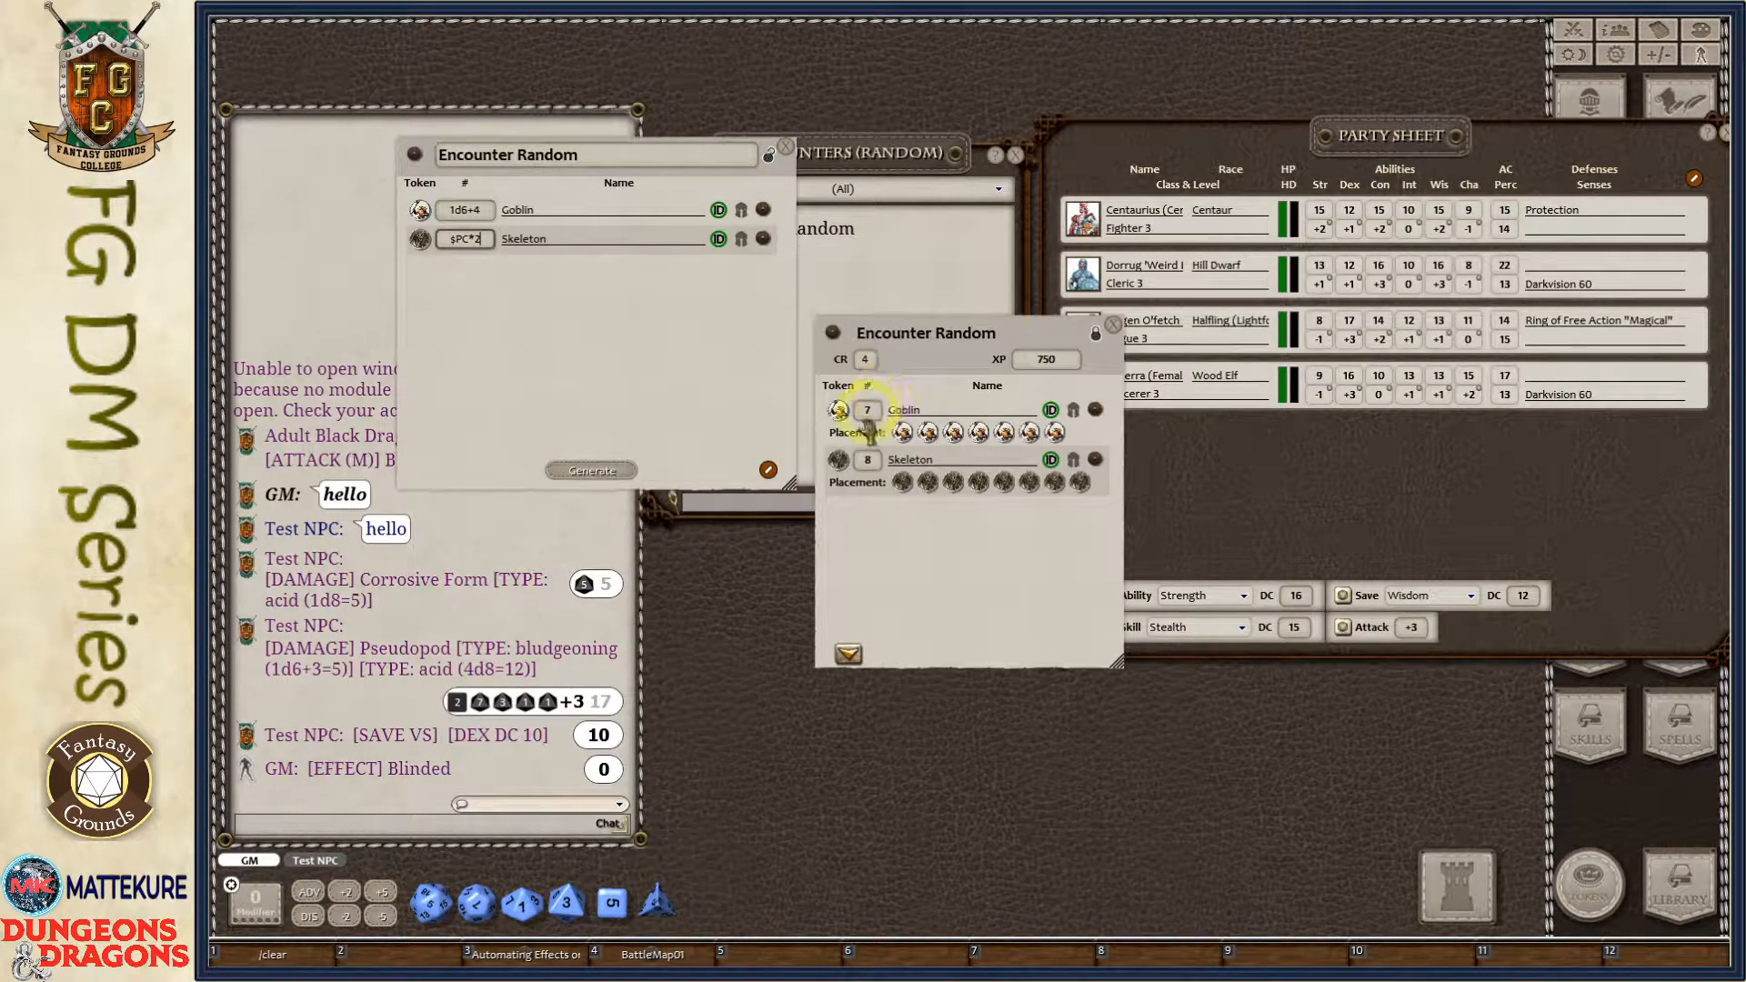
left_click_drag(1119, 664, 1398, 684)
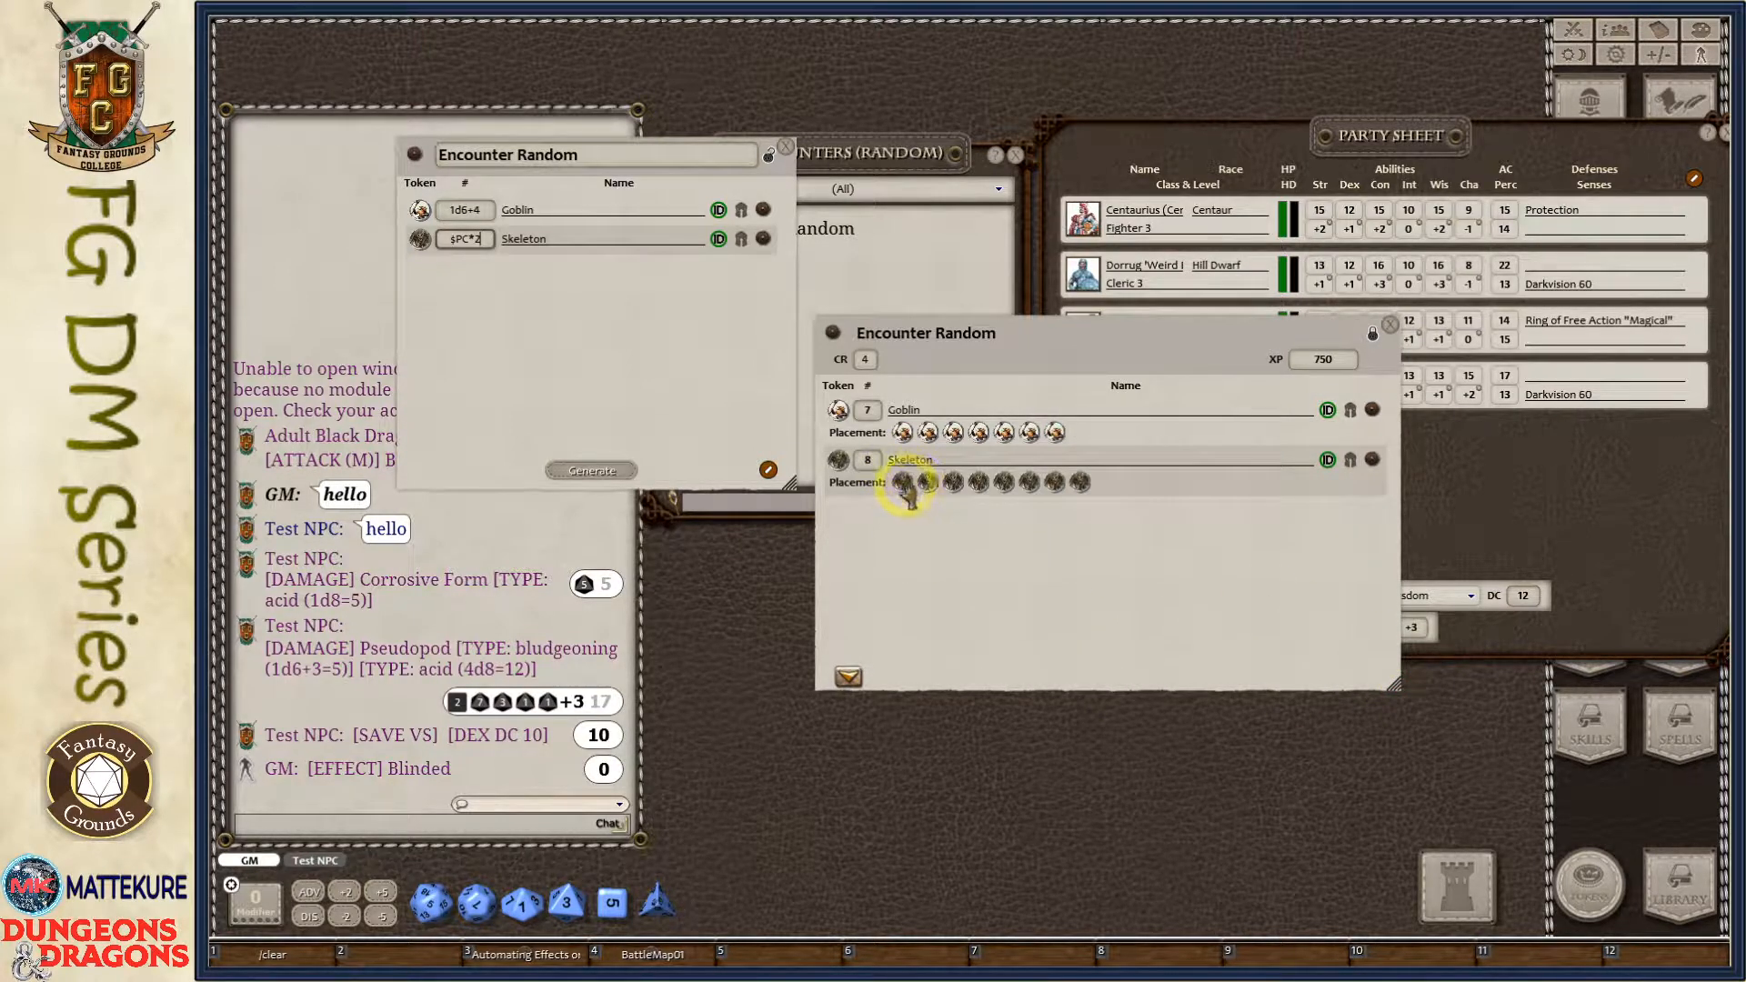
left_click(851, 677)
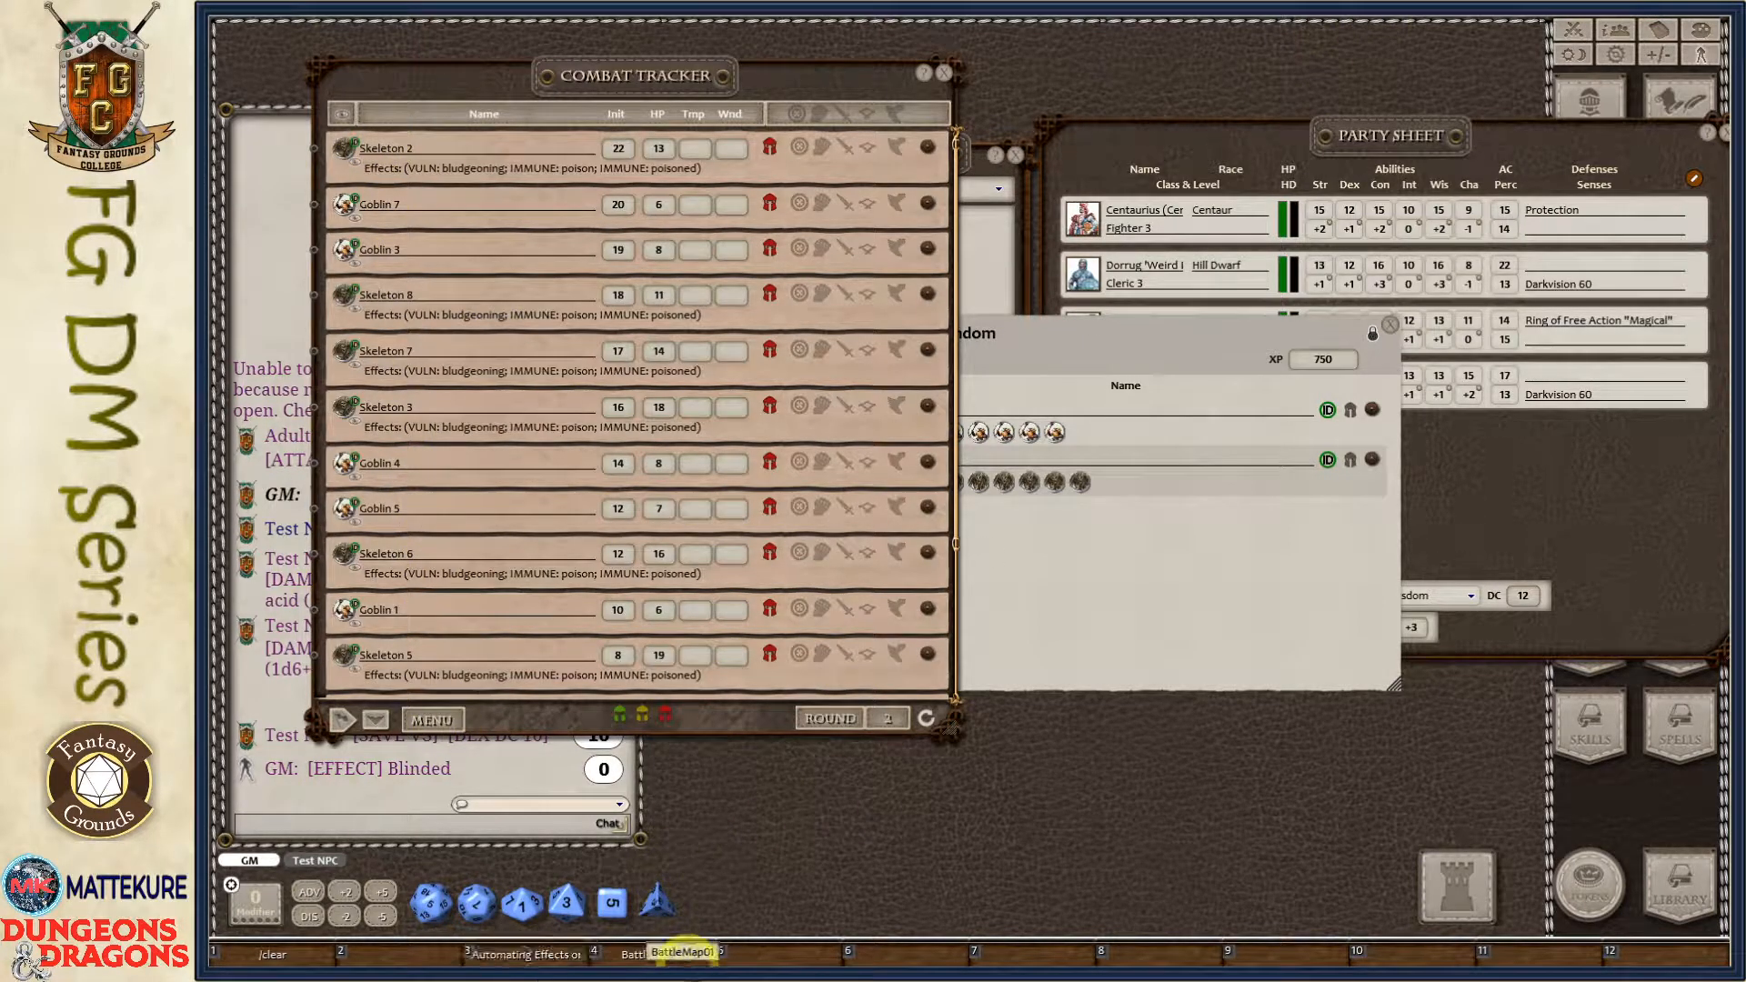
Open BattleMap01, place all hostile combatants on the map together and move one skeleton token away from the diagonal row.
left_click(671, 949)
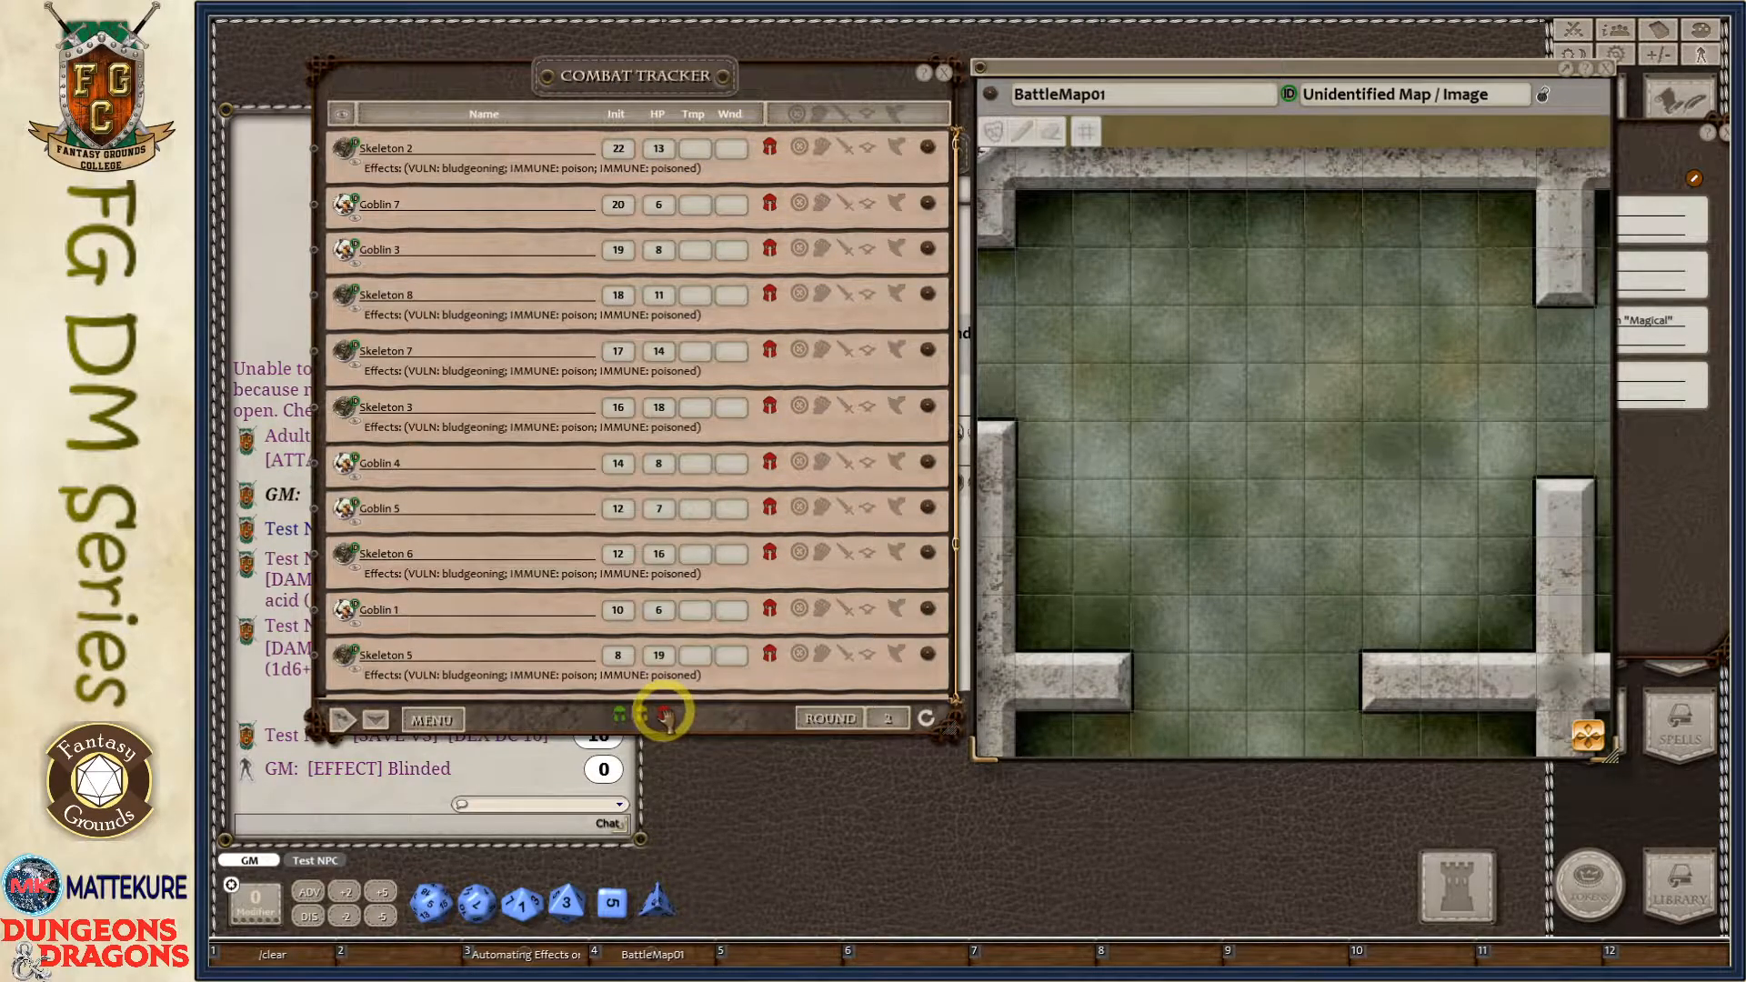
left_click_drag(663, 714, 1453, 627)
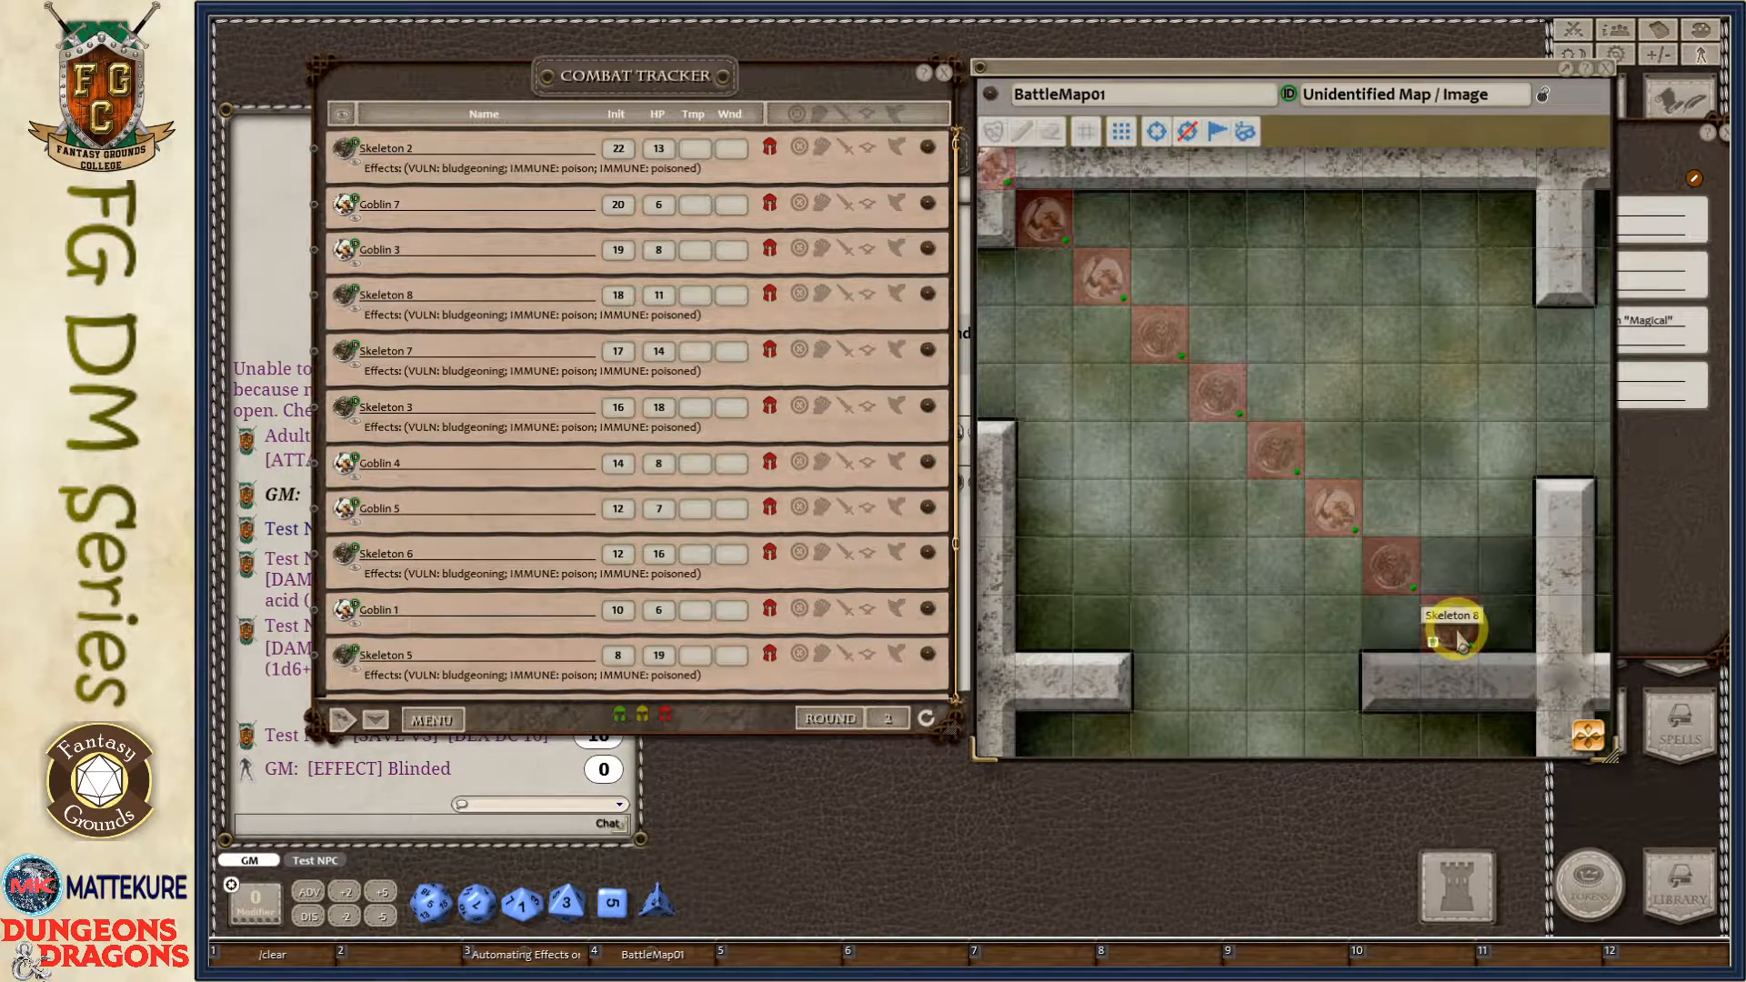
left_click_drag(1271, 447, 1424, 422)
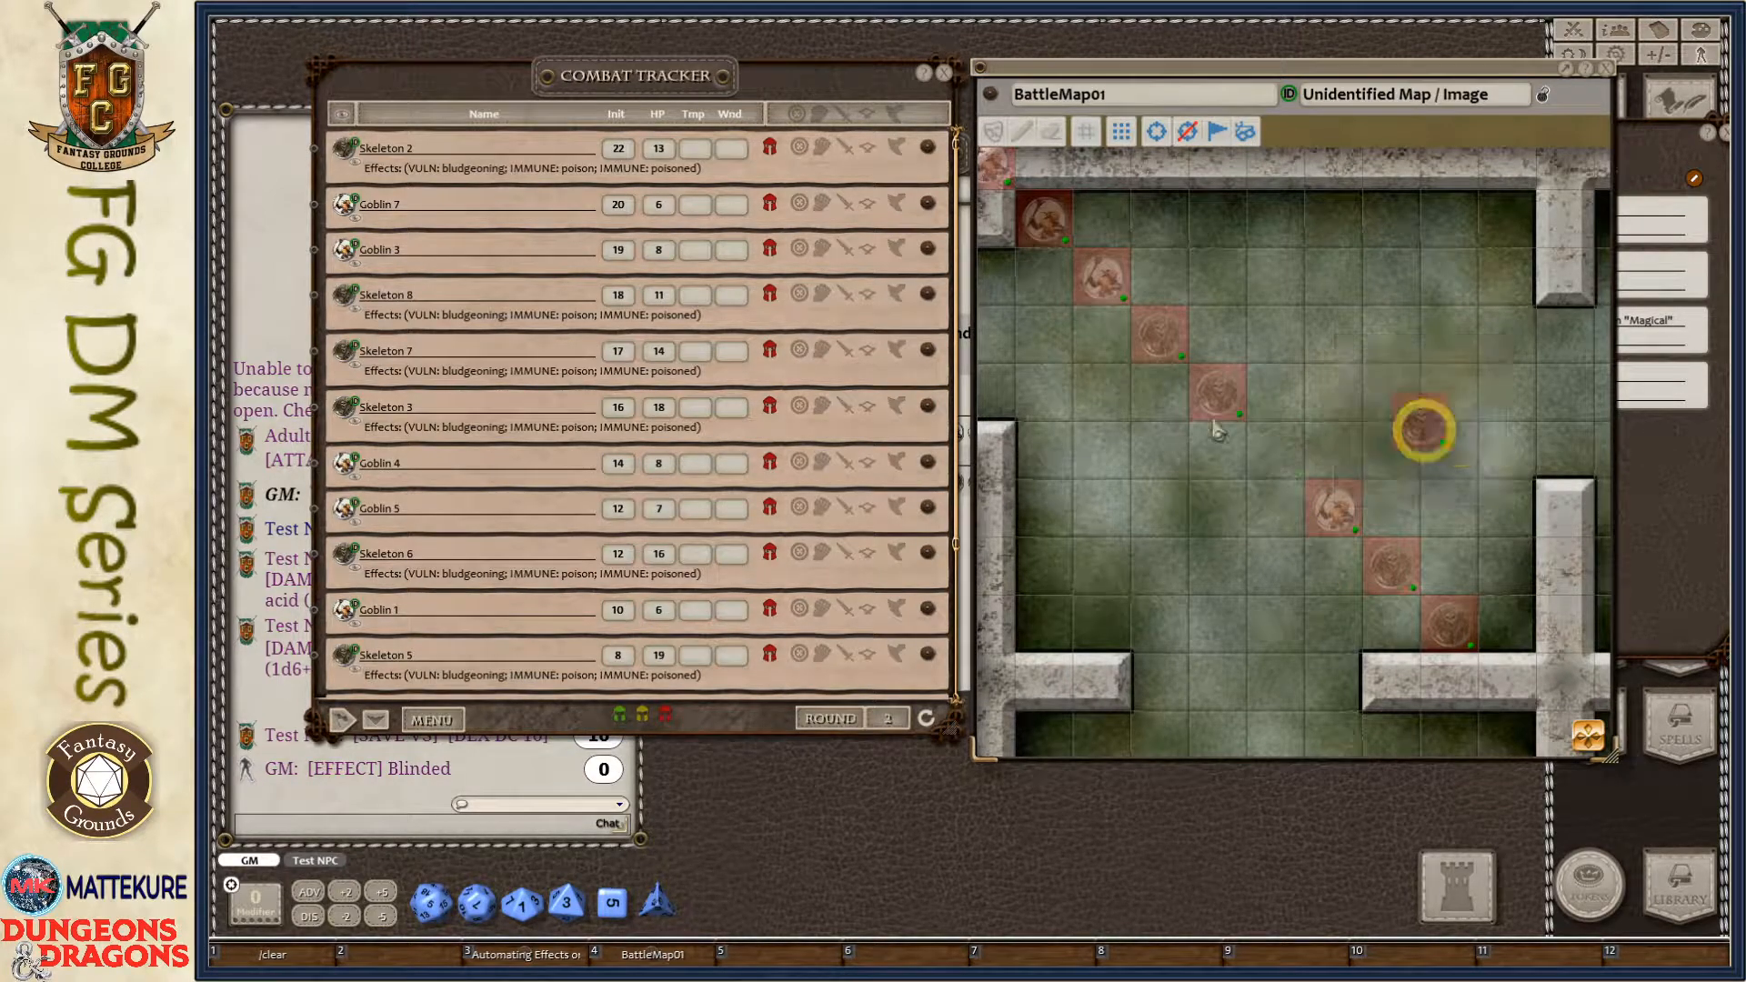
Make all NPC tokens visible and move two goblins from the map's upper corner into the room.
left_click(342, 117)
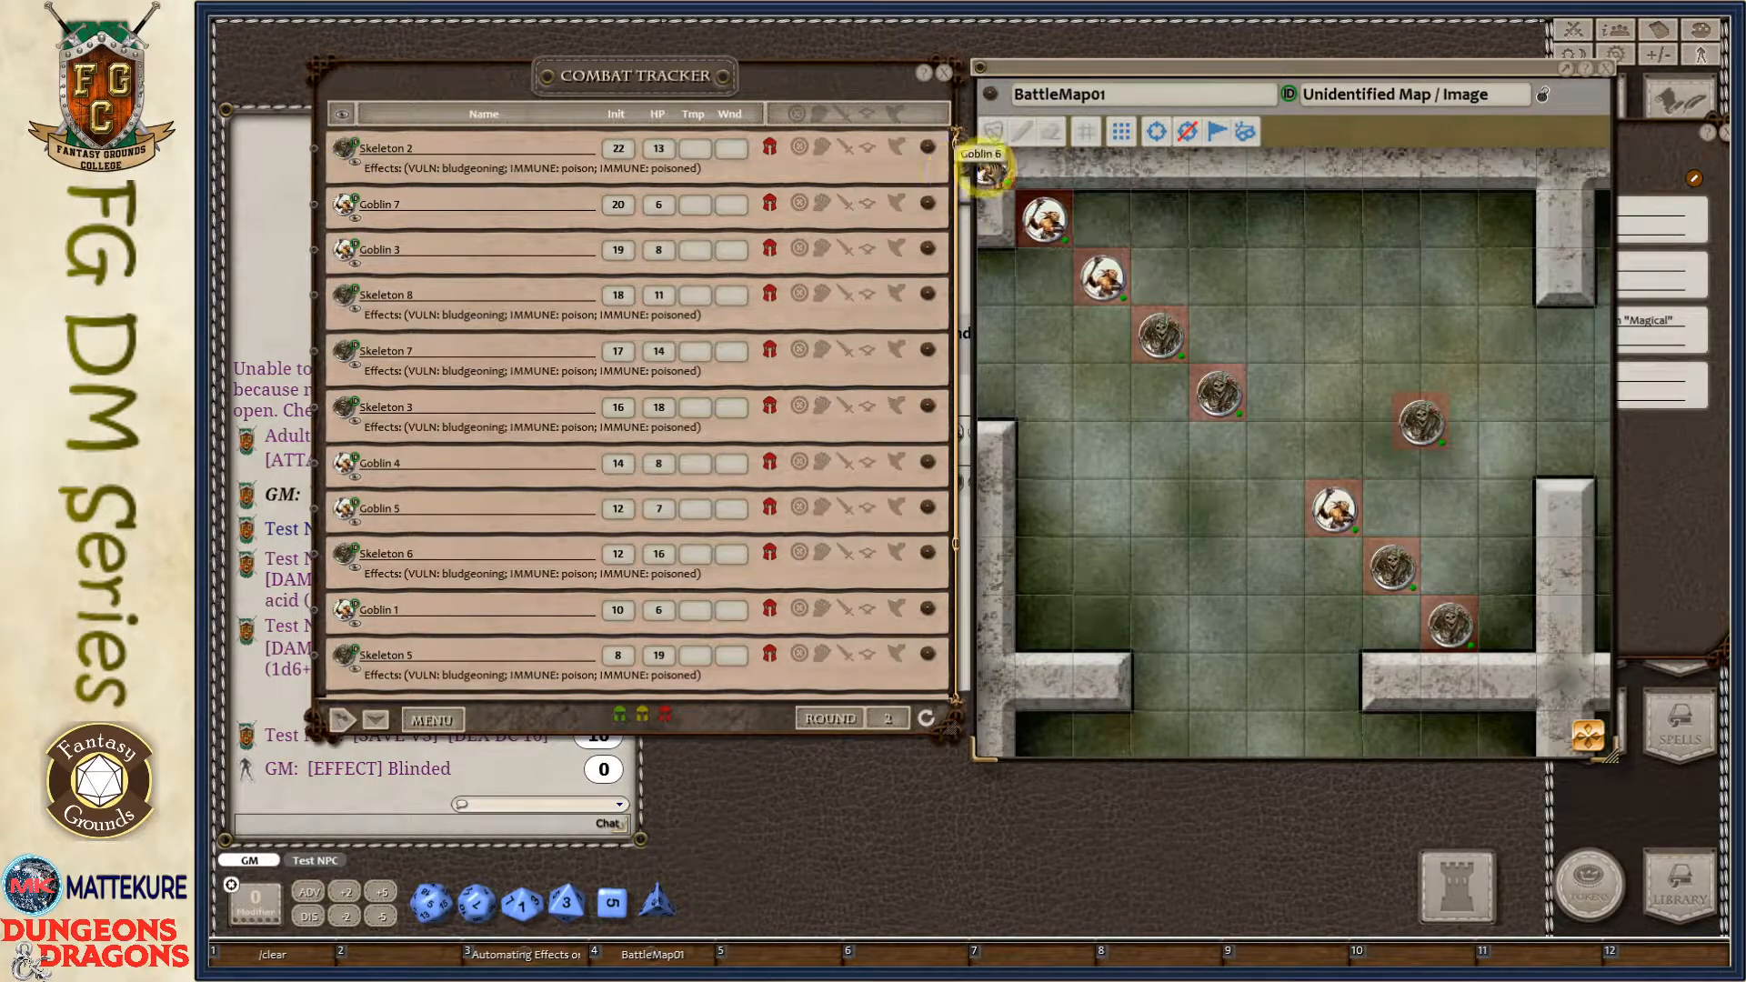
left_click_drag(990, 169, 1334, 393)
scroll(1230, 555, "down", 3)
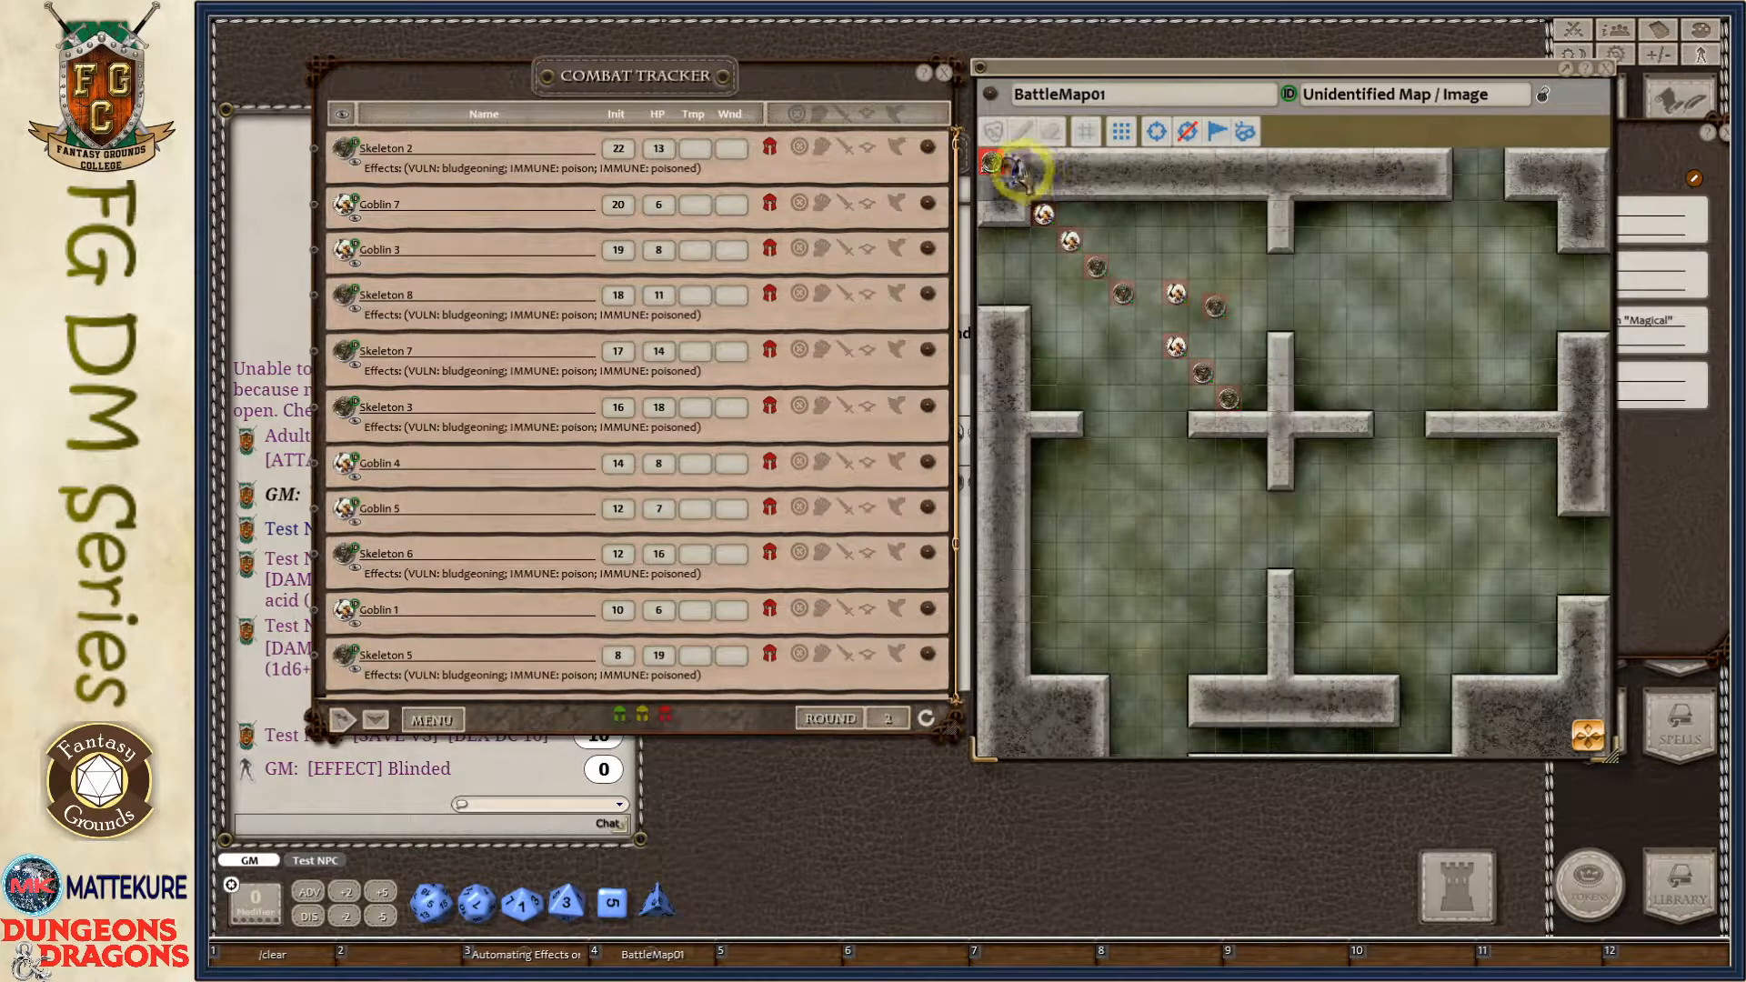
left_click_drag(982, 164, 1111, 360)
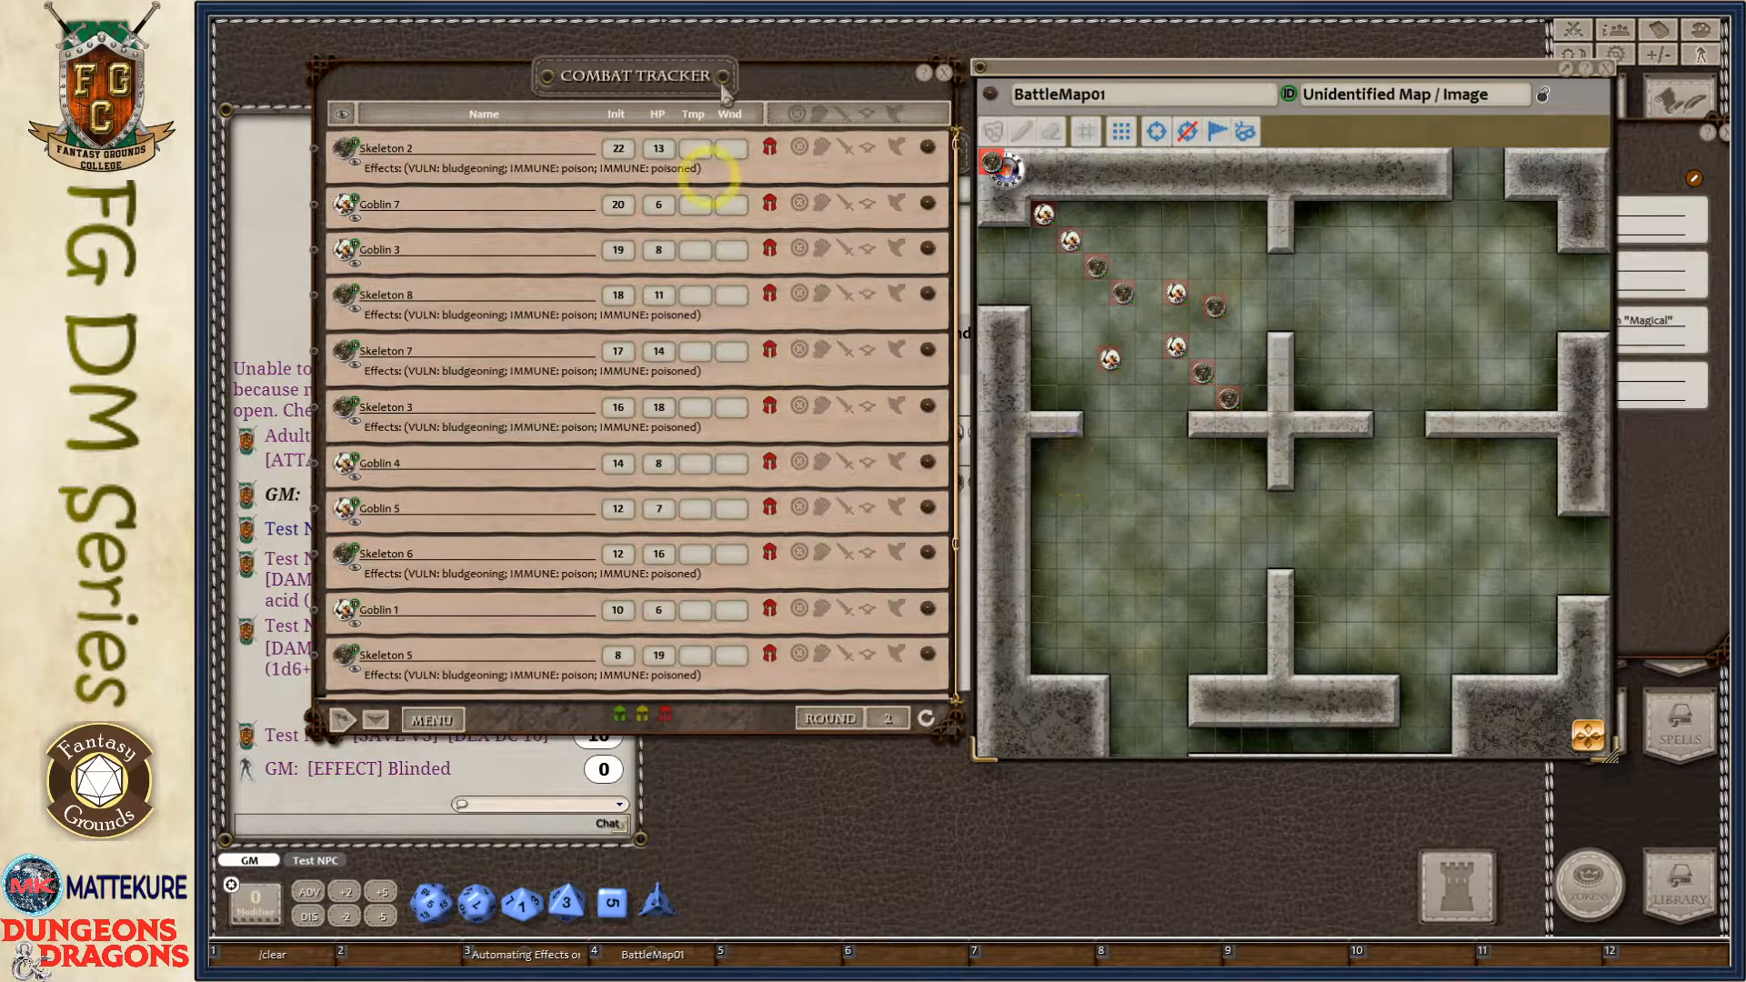
Close the combat tracker, the Encounter Random template and the generated encounter window.
left_click(944, 72)
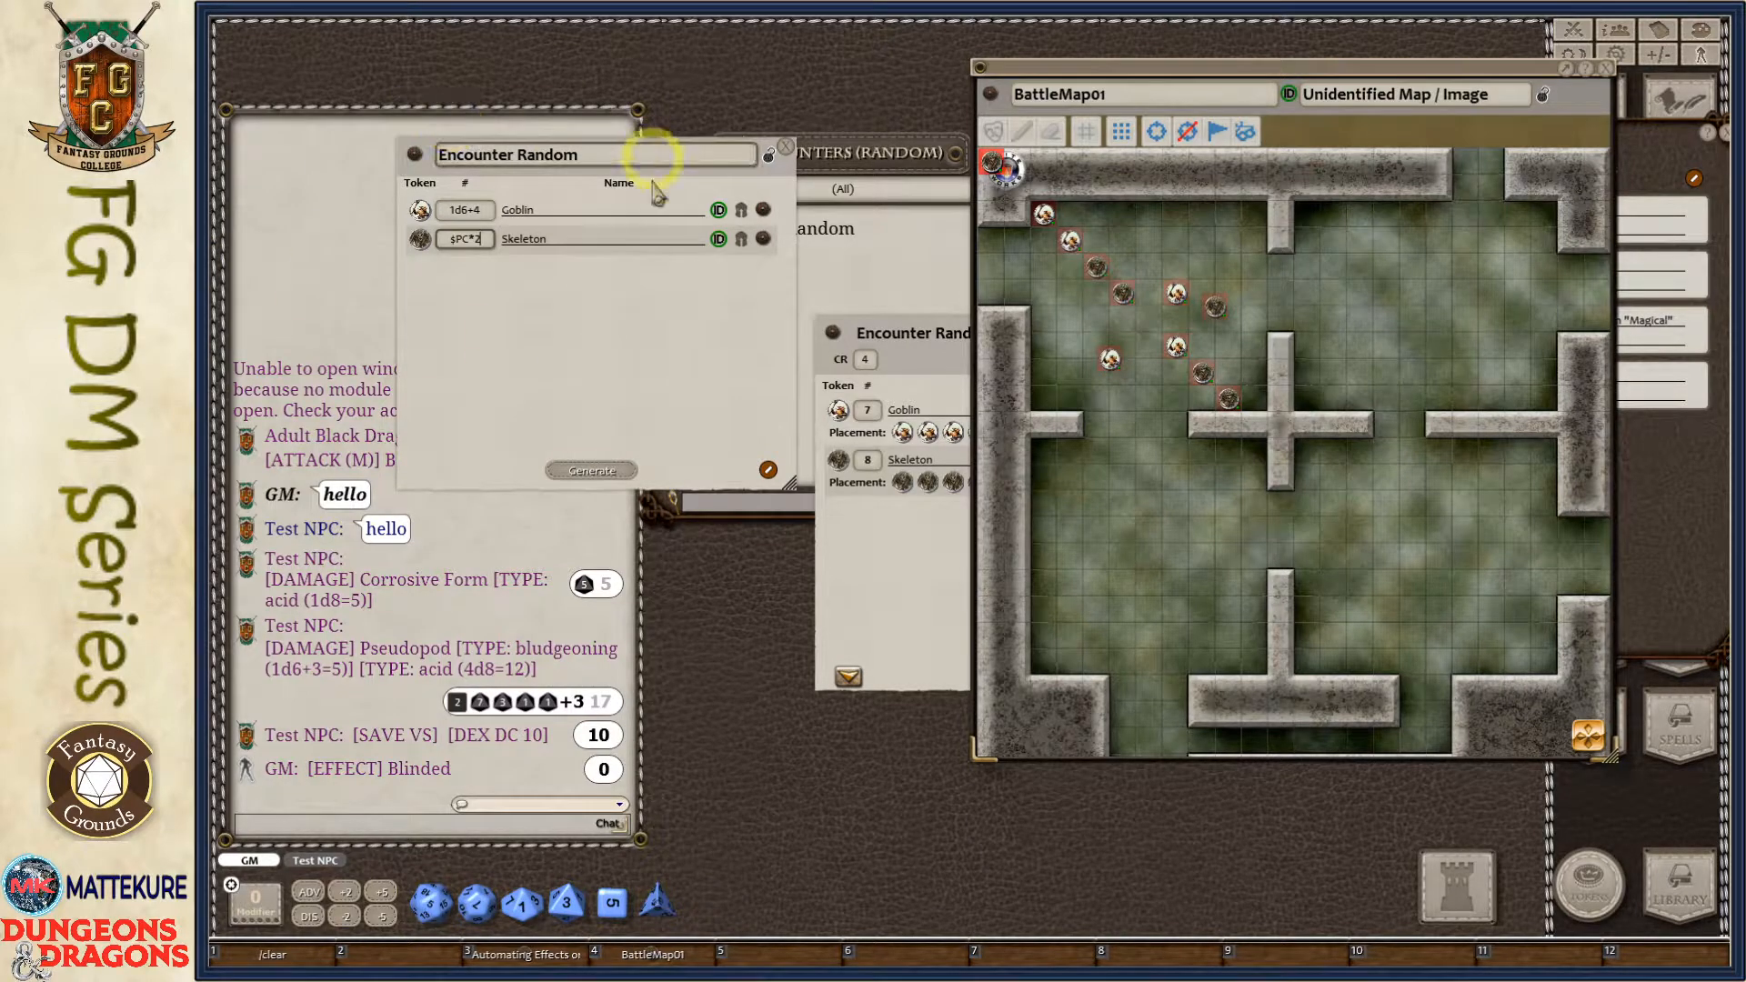
left_click(785, 146)
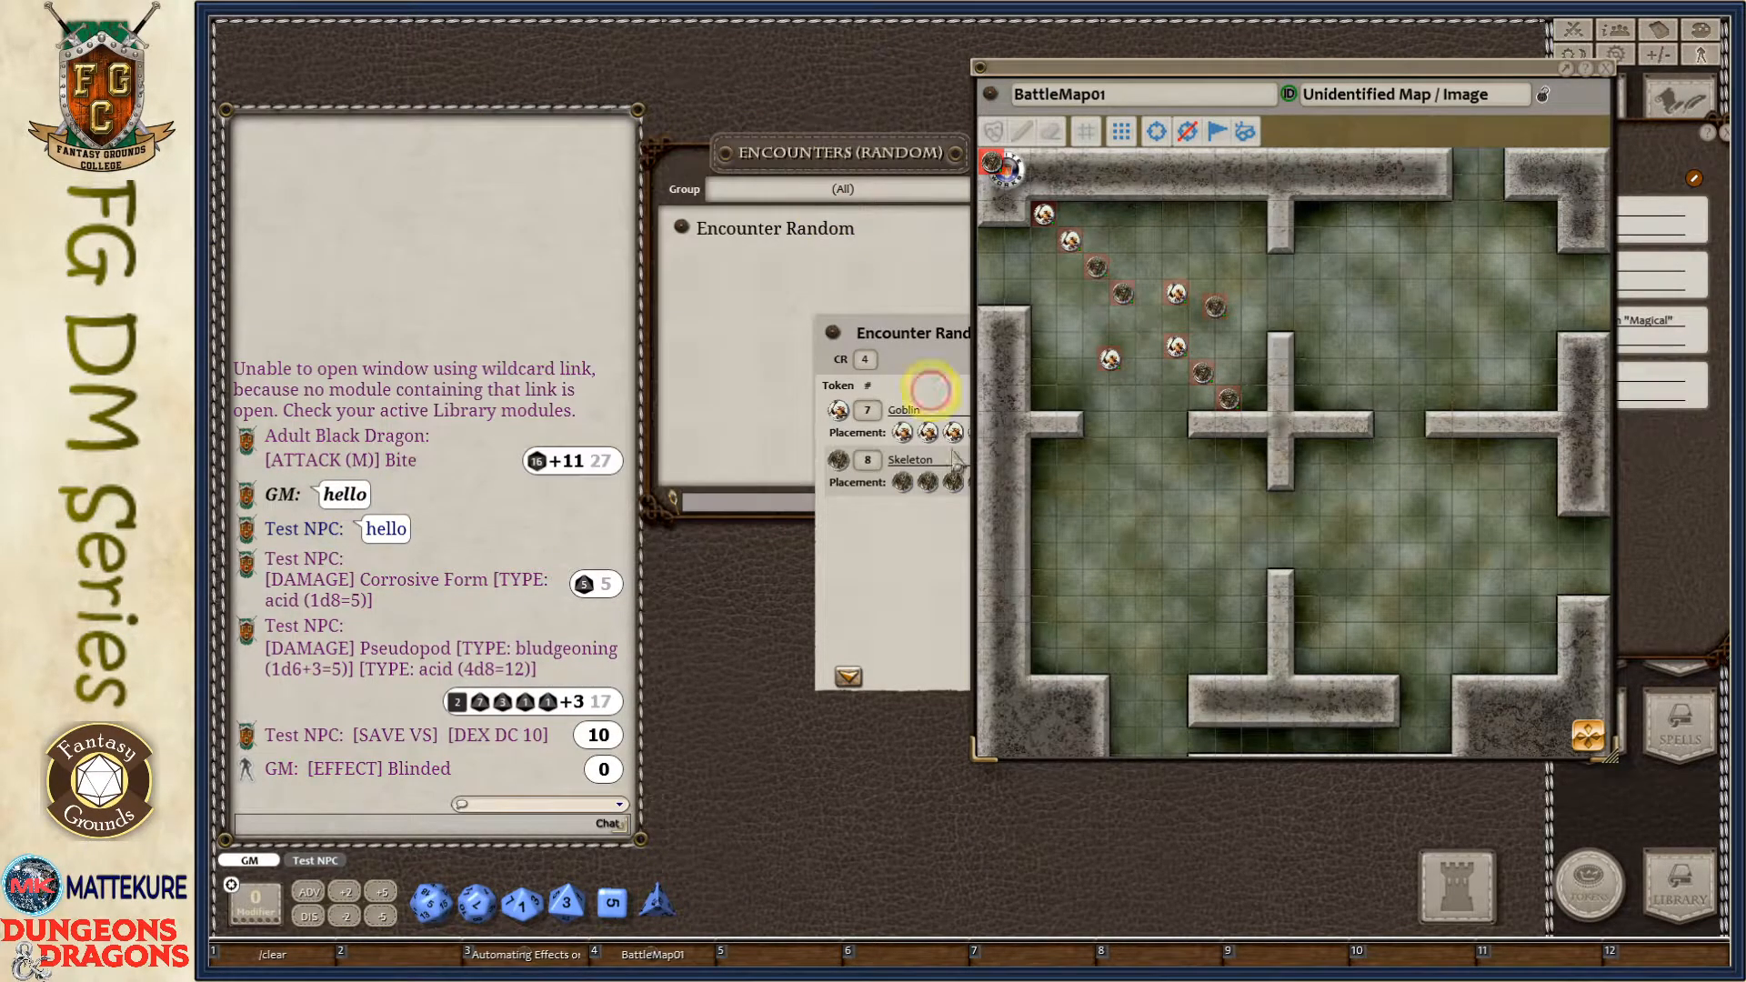
left_click(917, 608)
left_click_drag(912, 600, 732, 628)
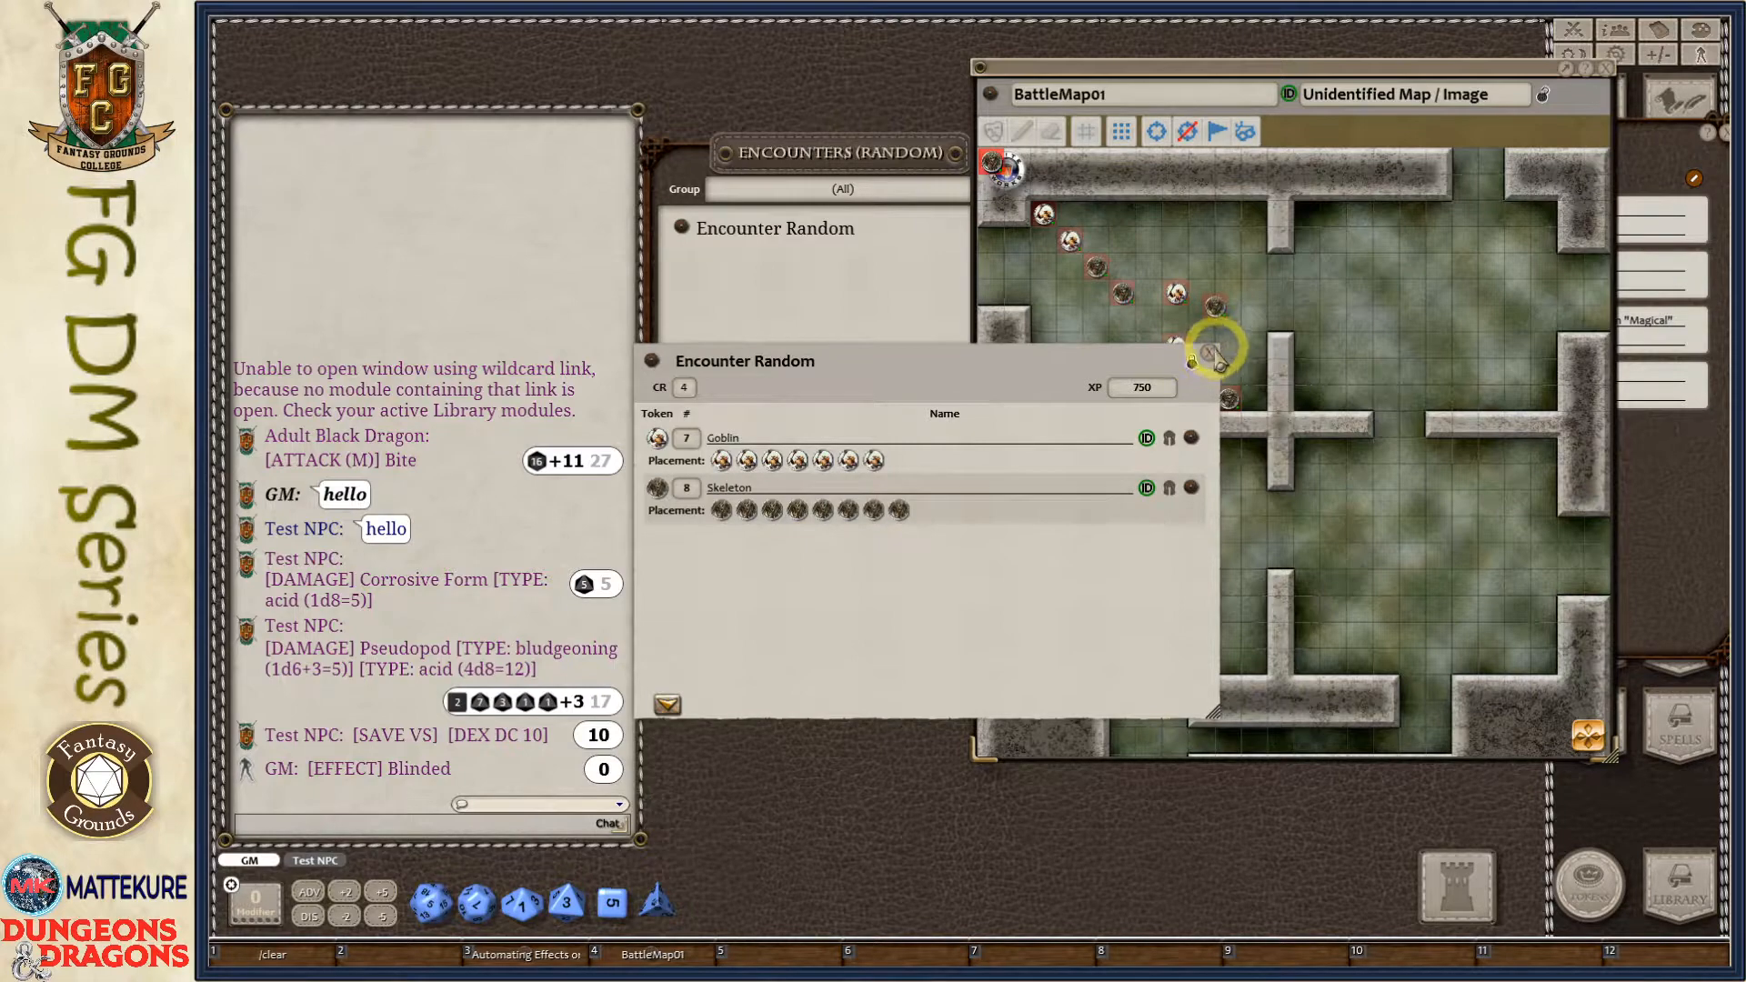
left_click(1210, 354)
Close BattleMap01, the Party Sheet and the random encounters list to clear the desktop.
left_click_drag(1387, 301, 1008, 323)
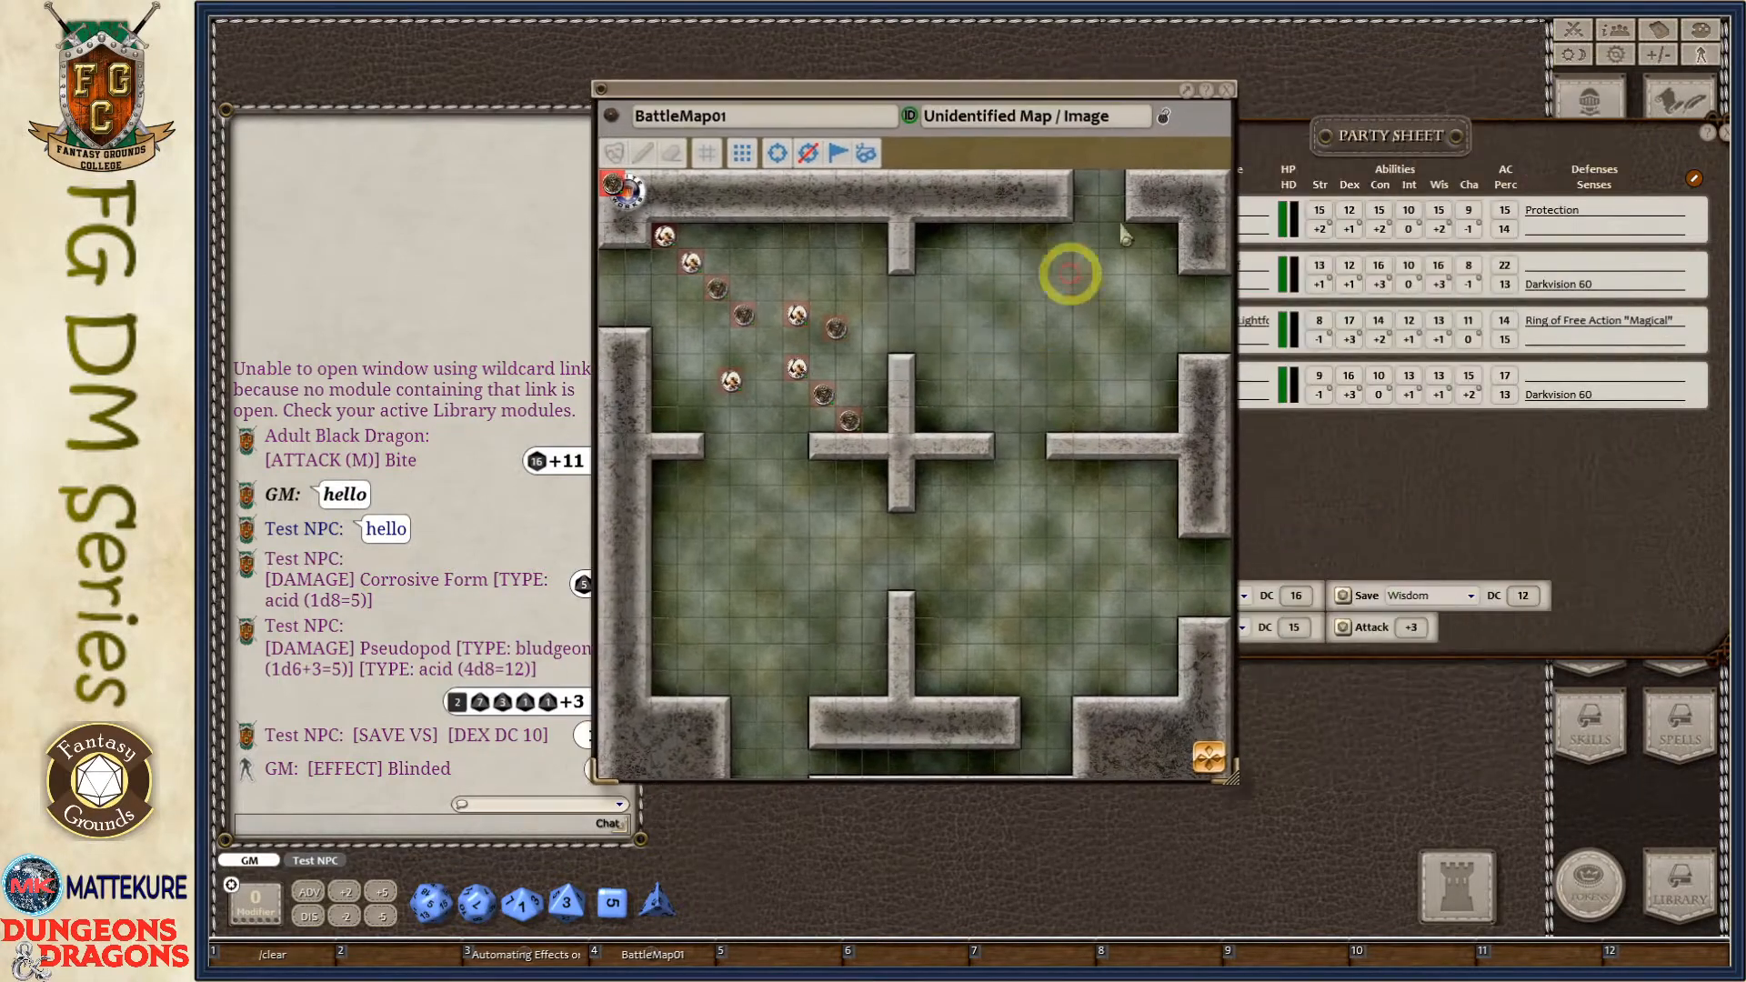
left_click(1228, 90)
left_click_drag(1494, 149, 1019, 185)
left_click(1246, 172)
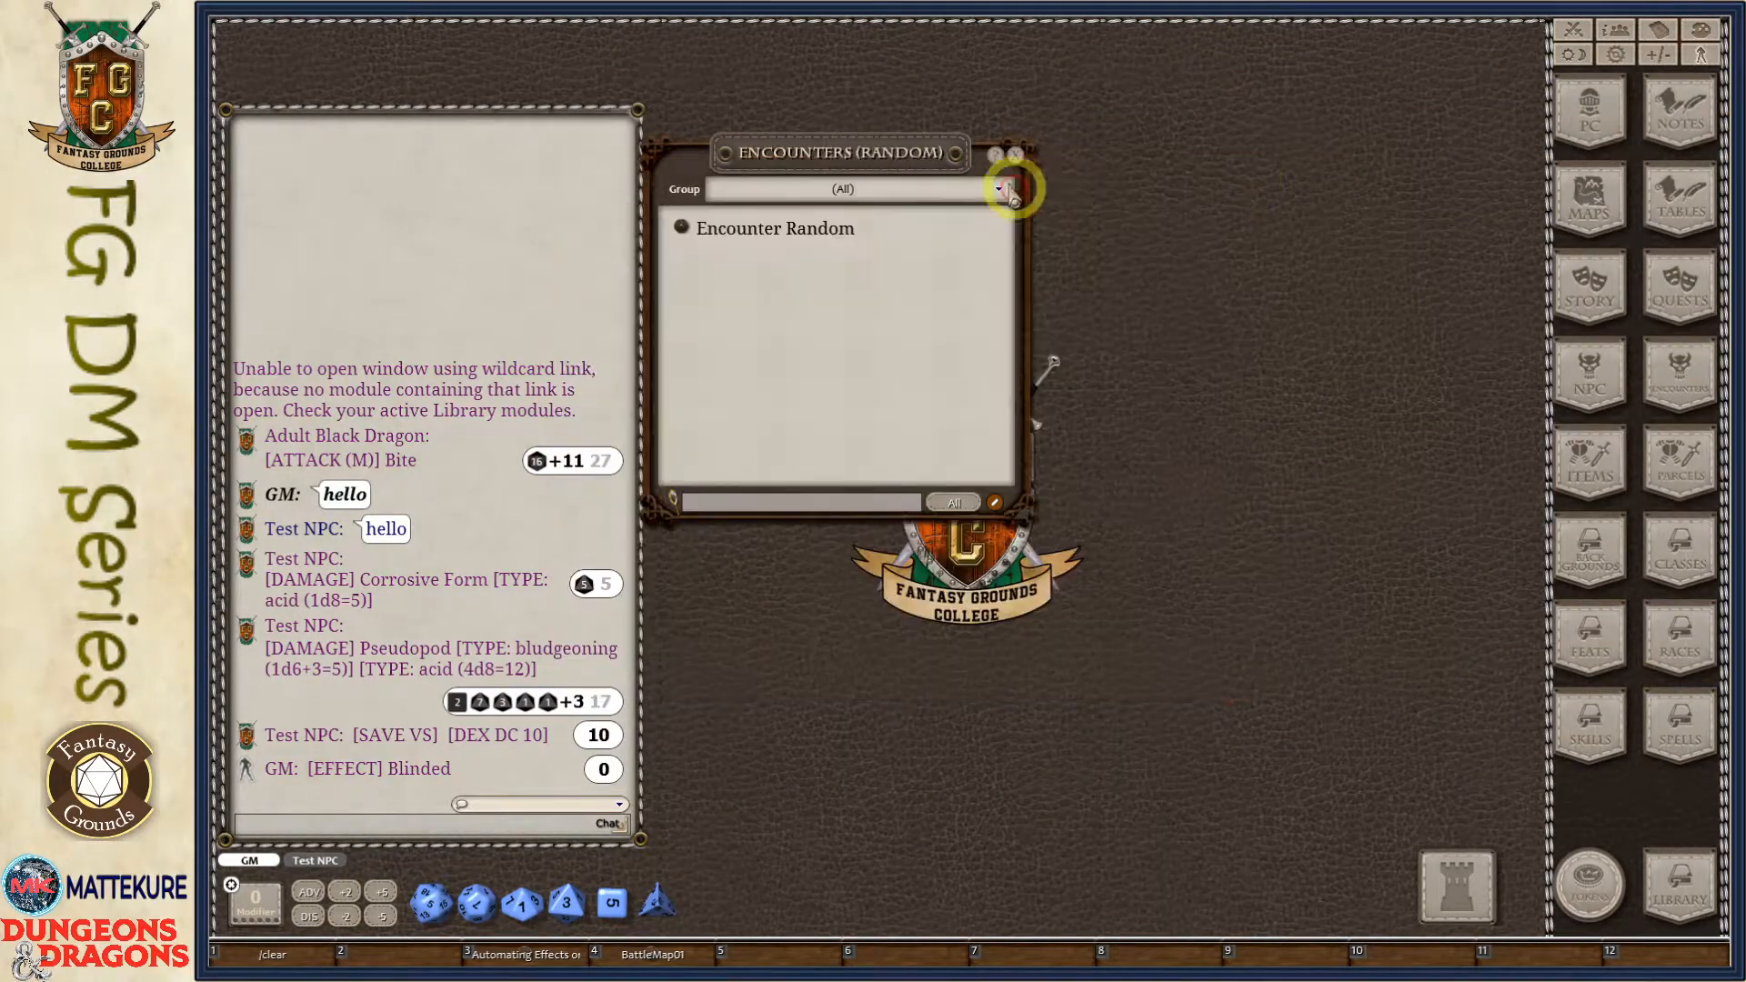
left_click(1016, 155)
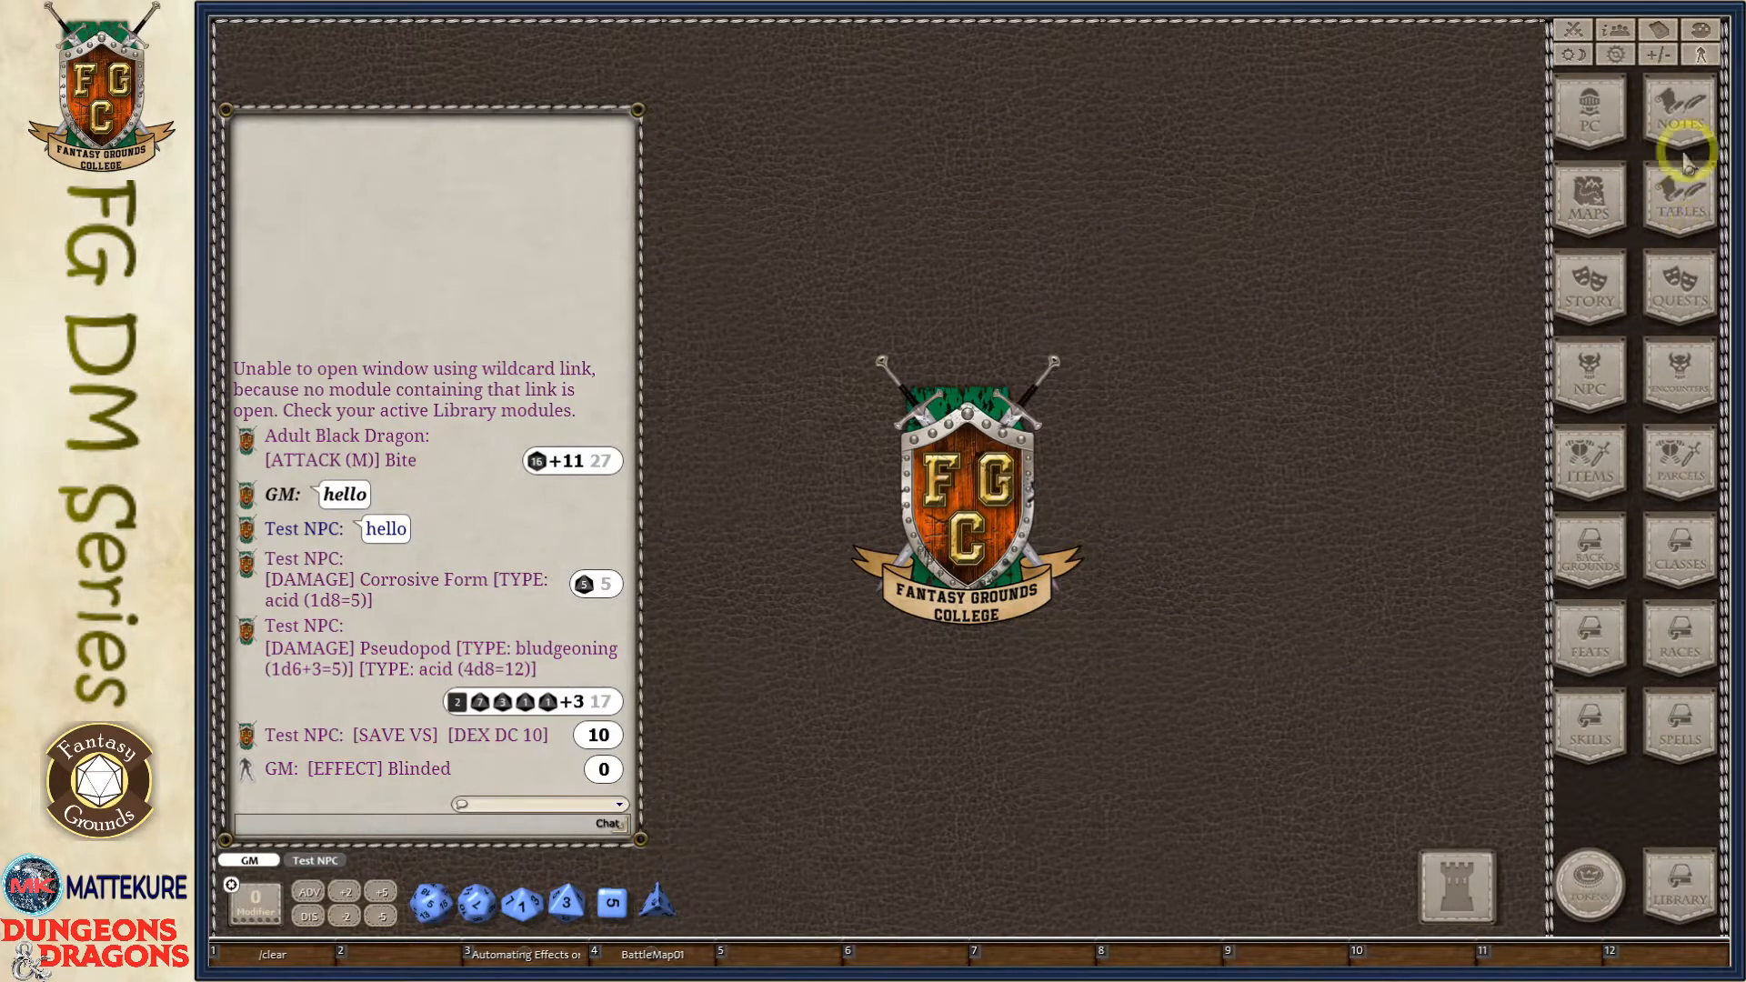